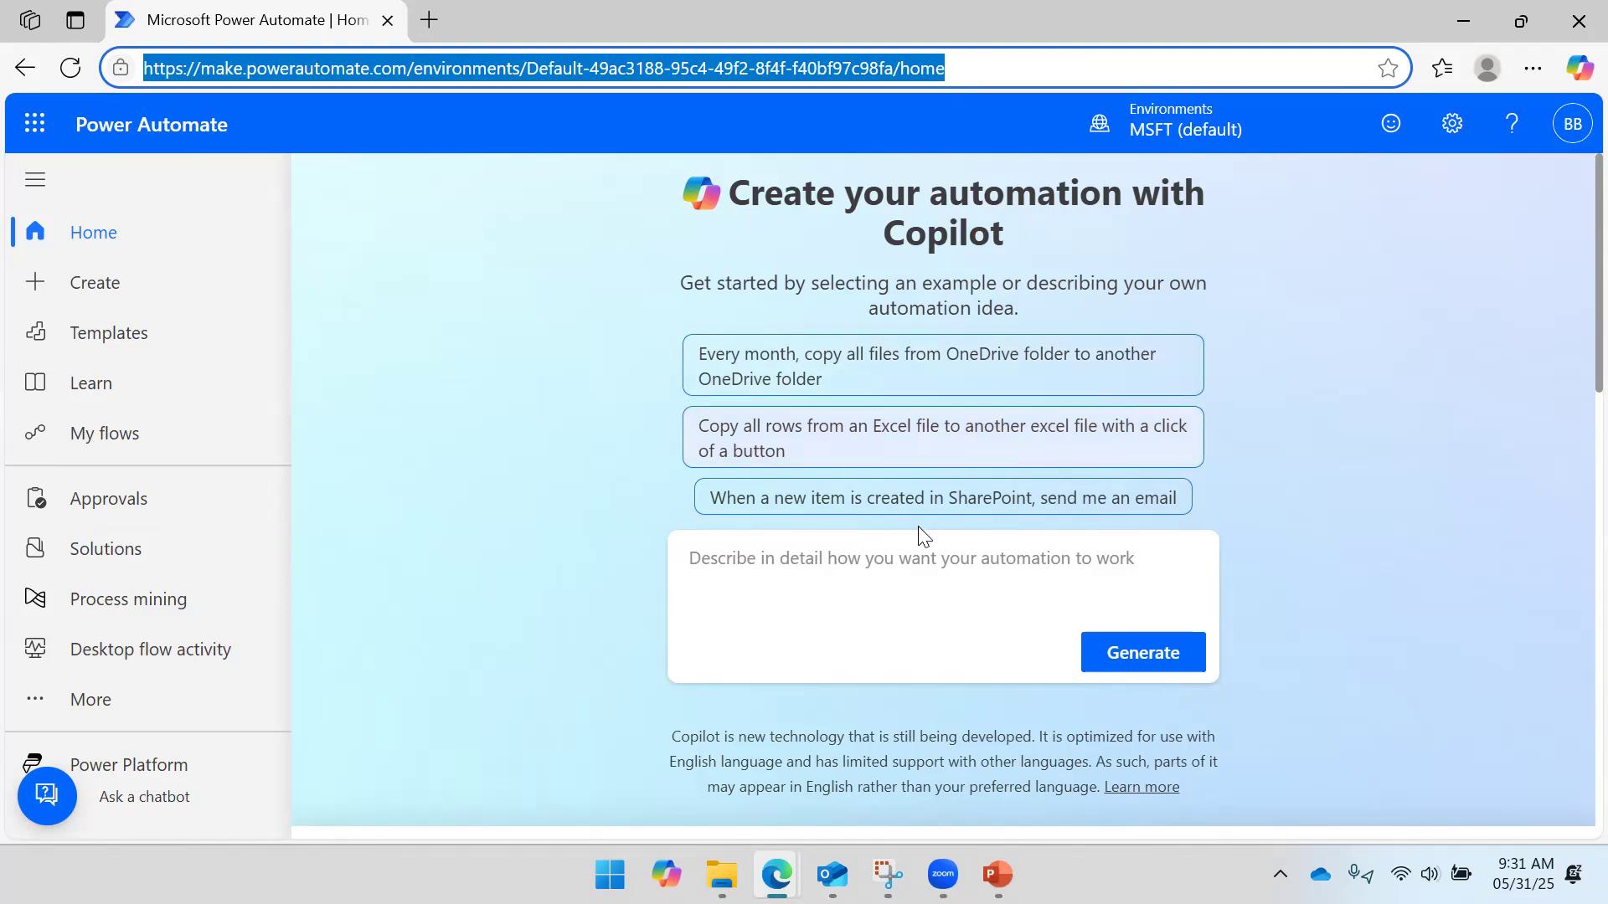
- Go to the Create page that lists the blank flow types, including Scheduled cloud flow
{"action": "left_click", "coordinate": [886, 565]}
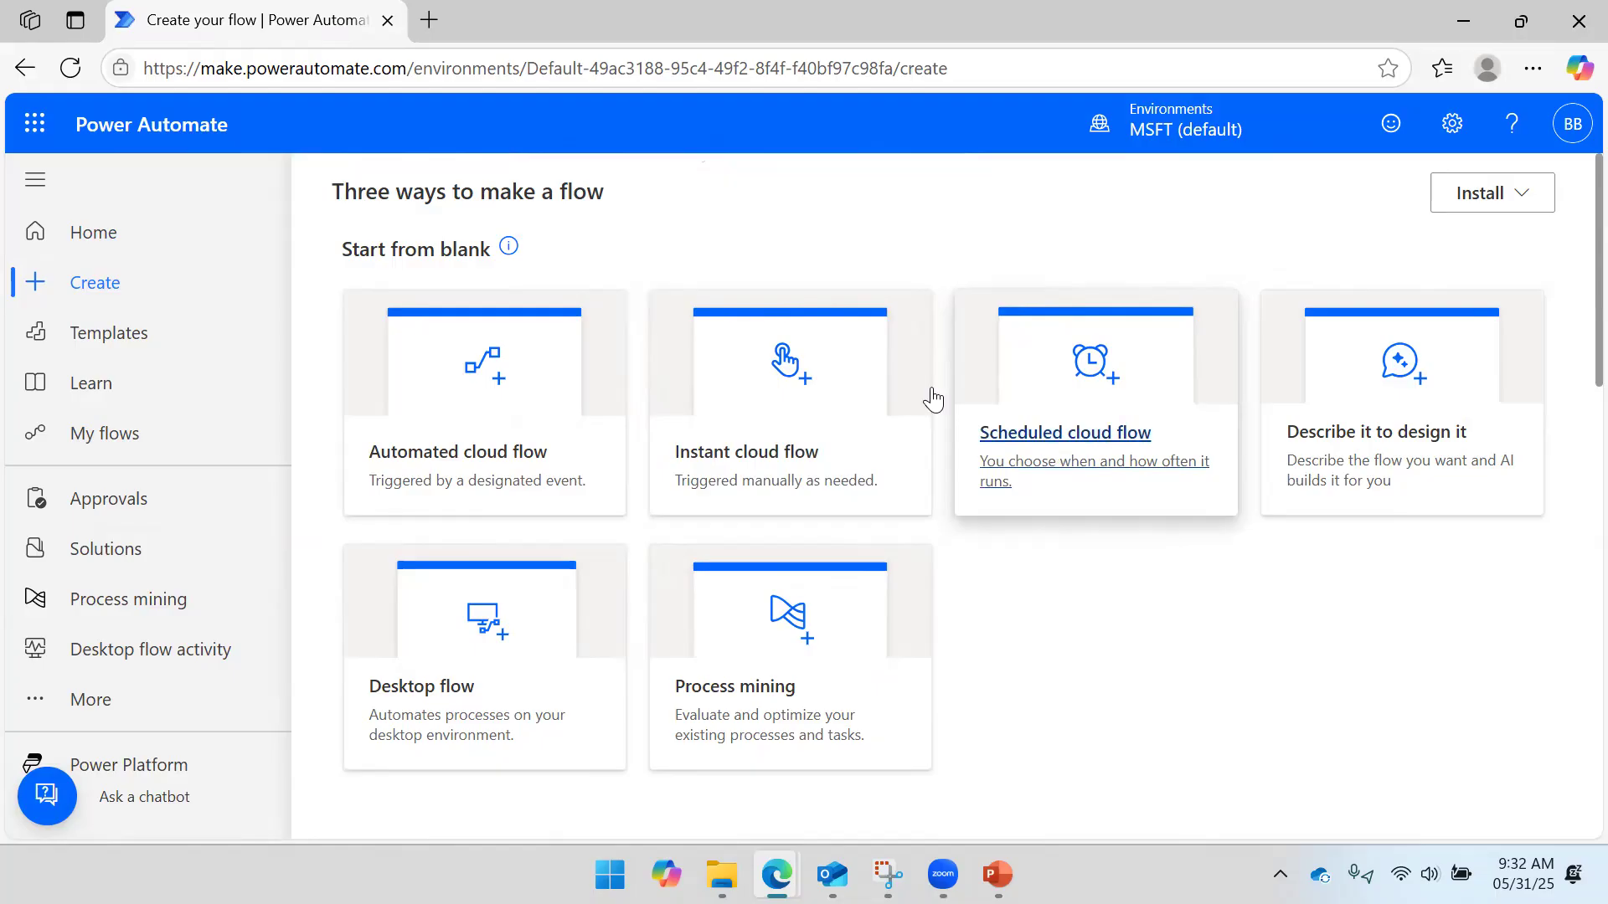
- Start an automated cloud flow named 'Attachment Download Outlook Email', with the spelling corrected
{"action": "left_click", "coordinate": [549, 374]}
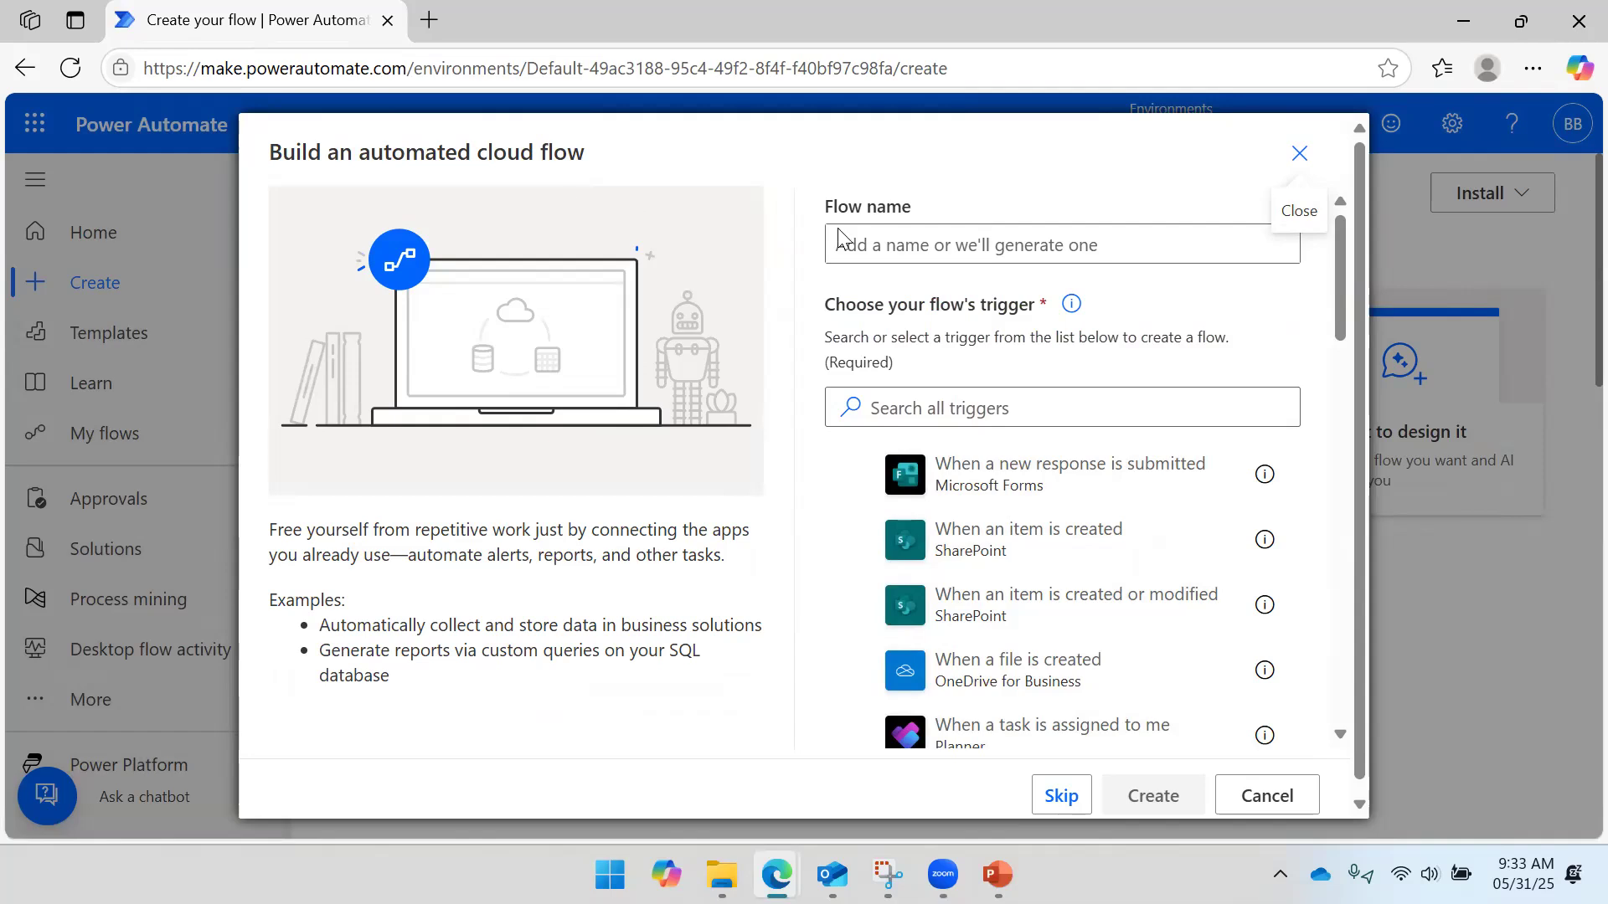
{"action": "left_click", "coordinate": [959, 226]}
{"action": "type", "text": "Attachment"}
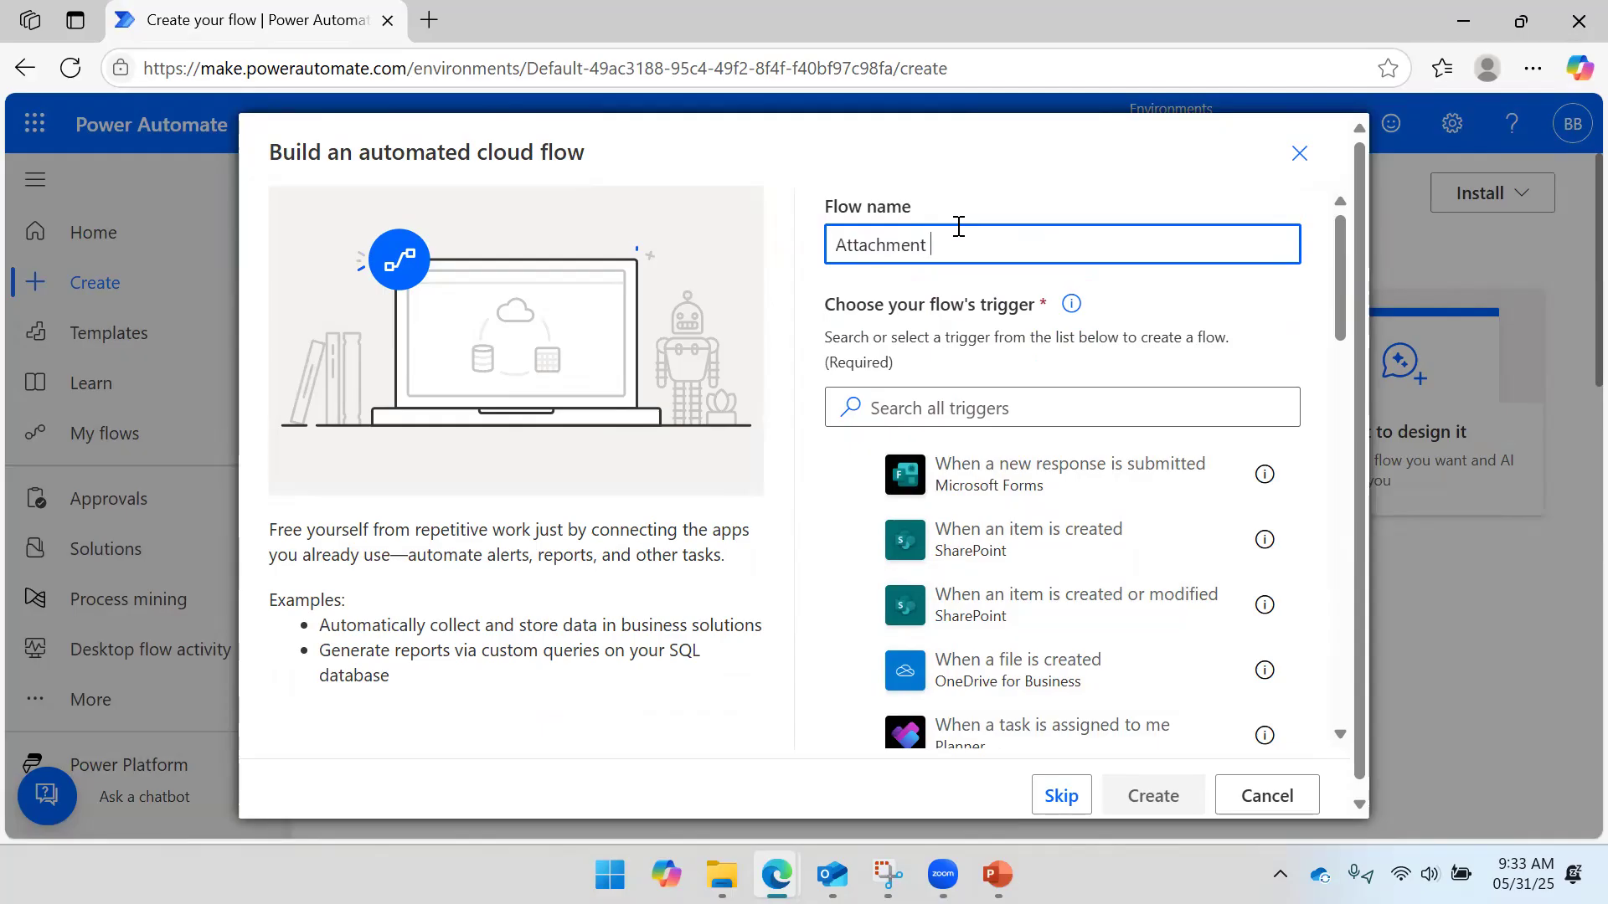
{"action": "type", "text": " Download OutlookEma"}
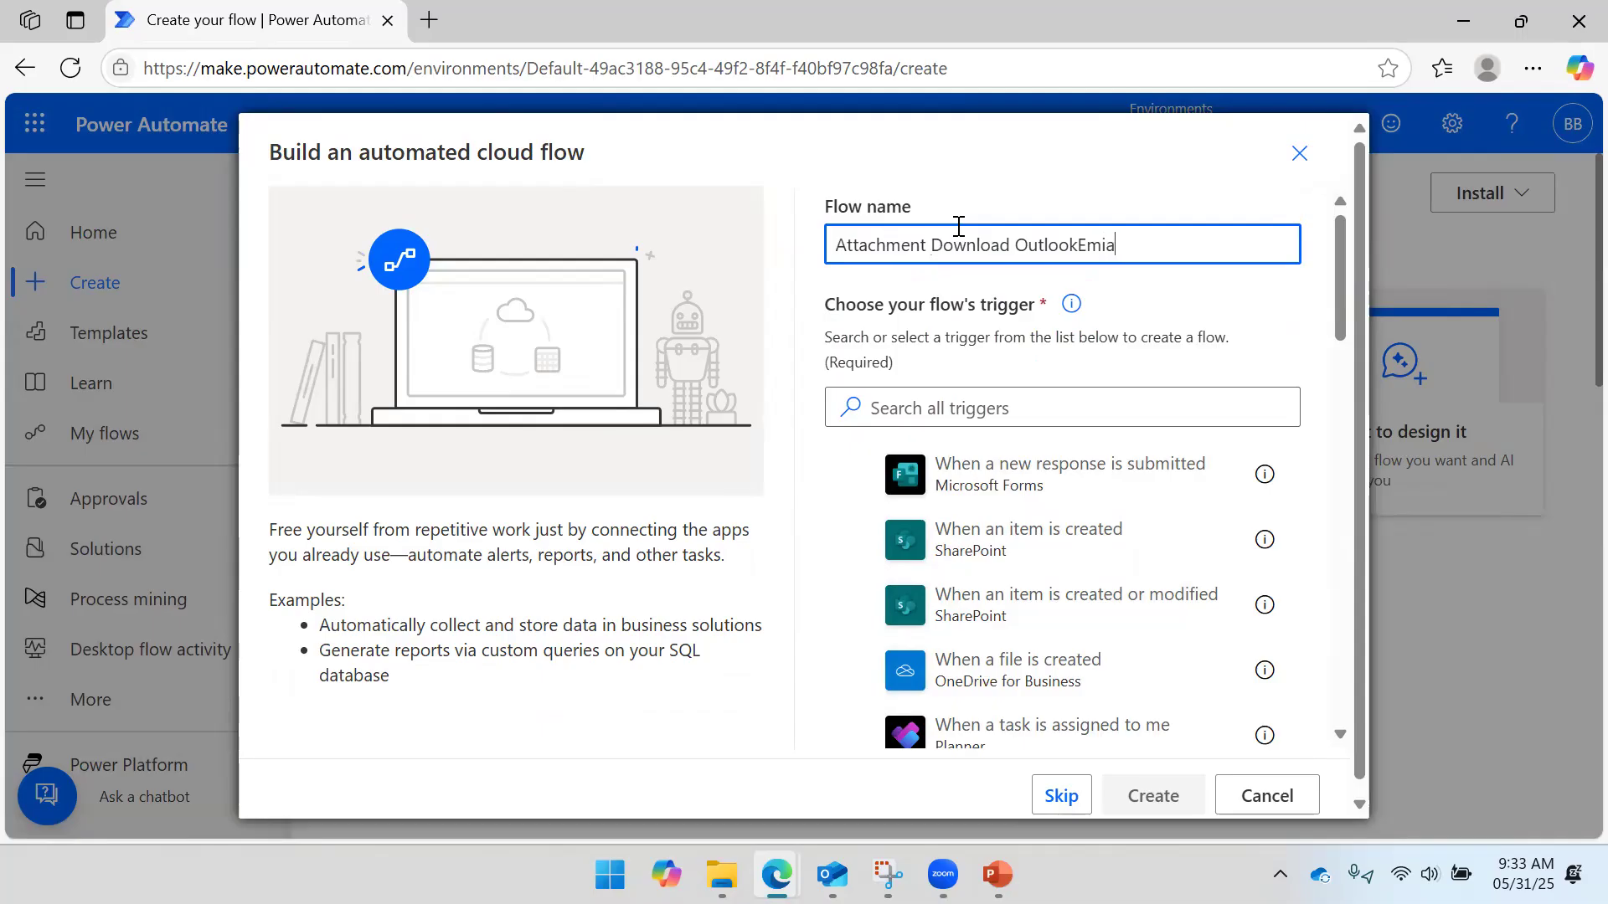
{"action": "type", "text": "il"}
{"action": "left_click", "coordinate": [1078, 245]}
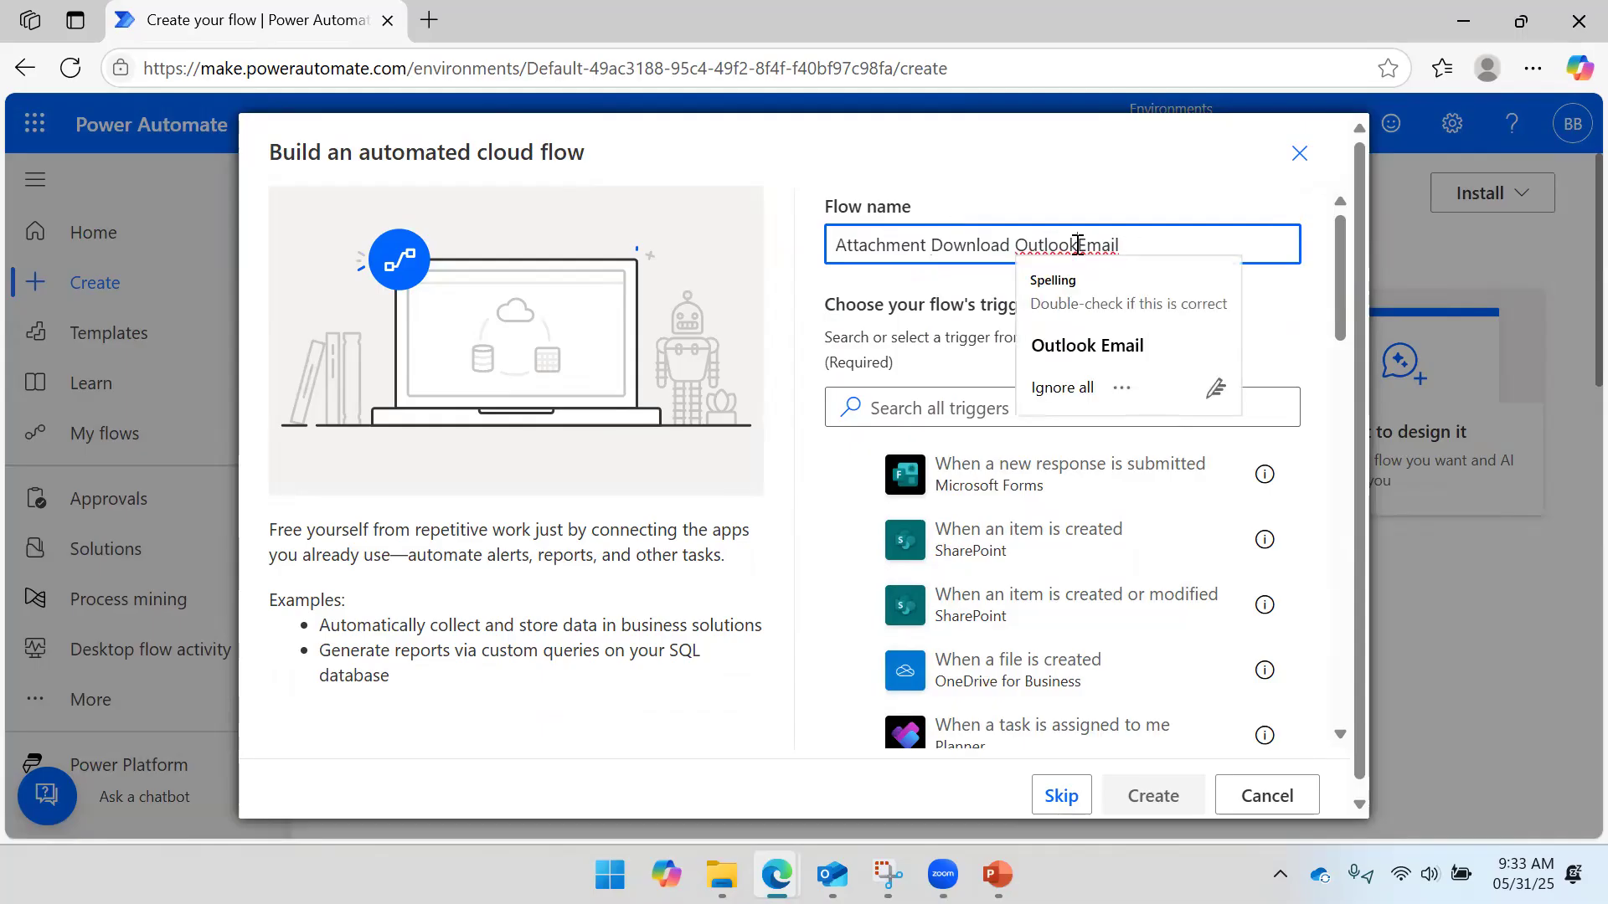
{"action": "left_click", "coordinate": [1088, 339]}
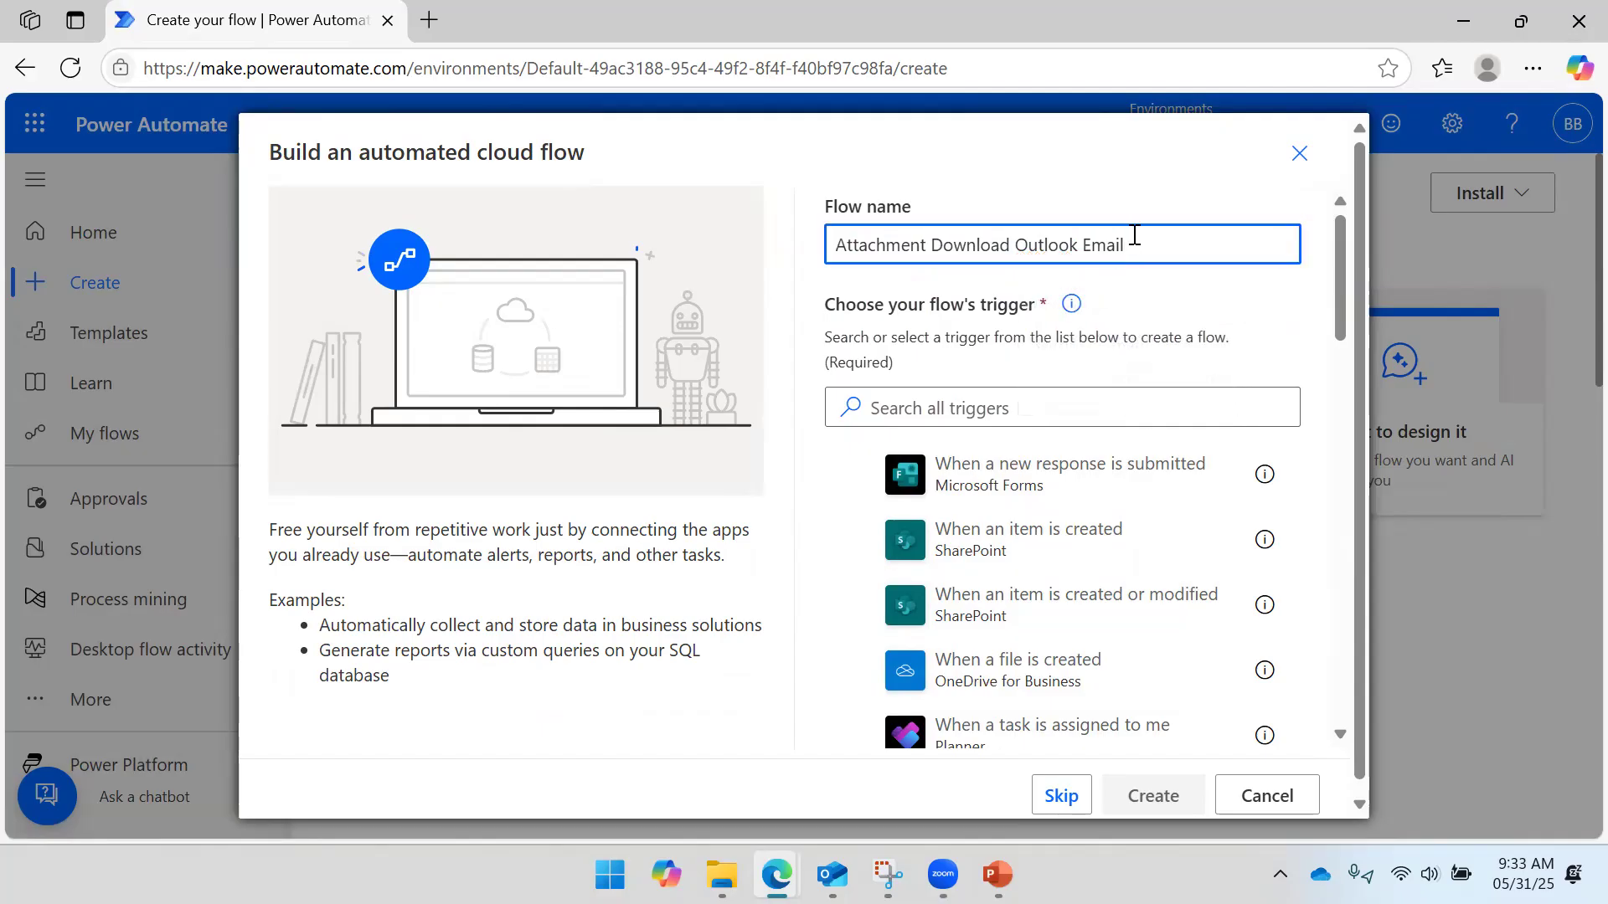
{"action": "left_click_drag", "start_coordinate": [1135, 235], "coordinate": [689, 213]}
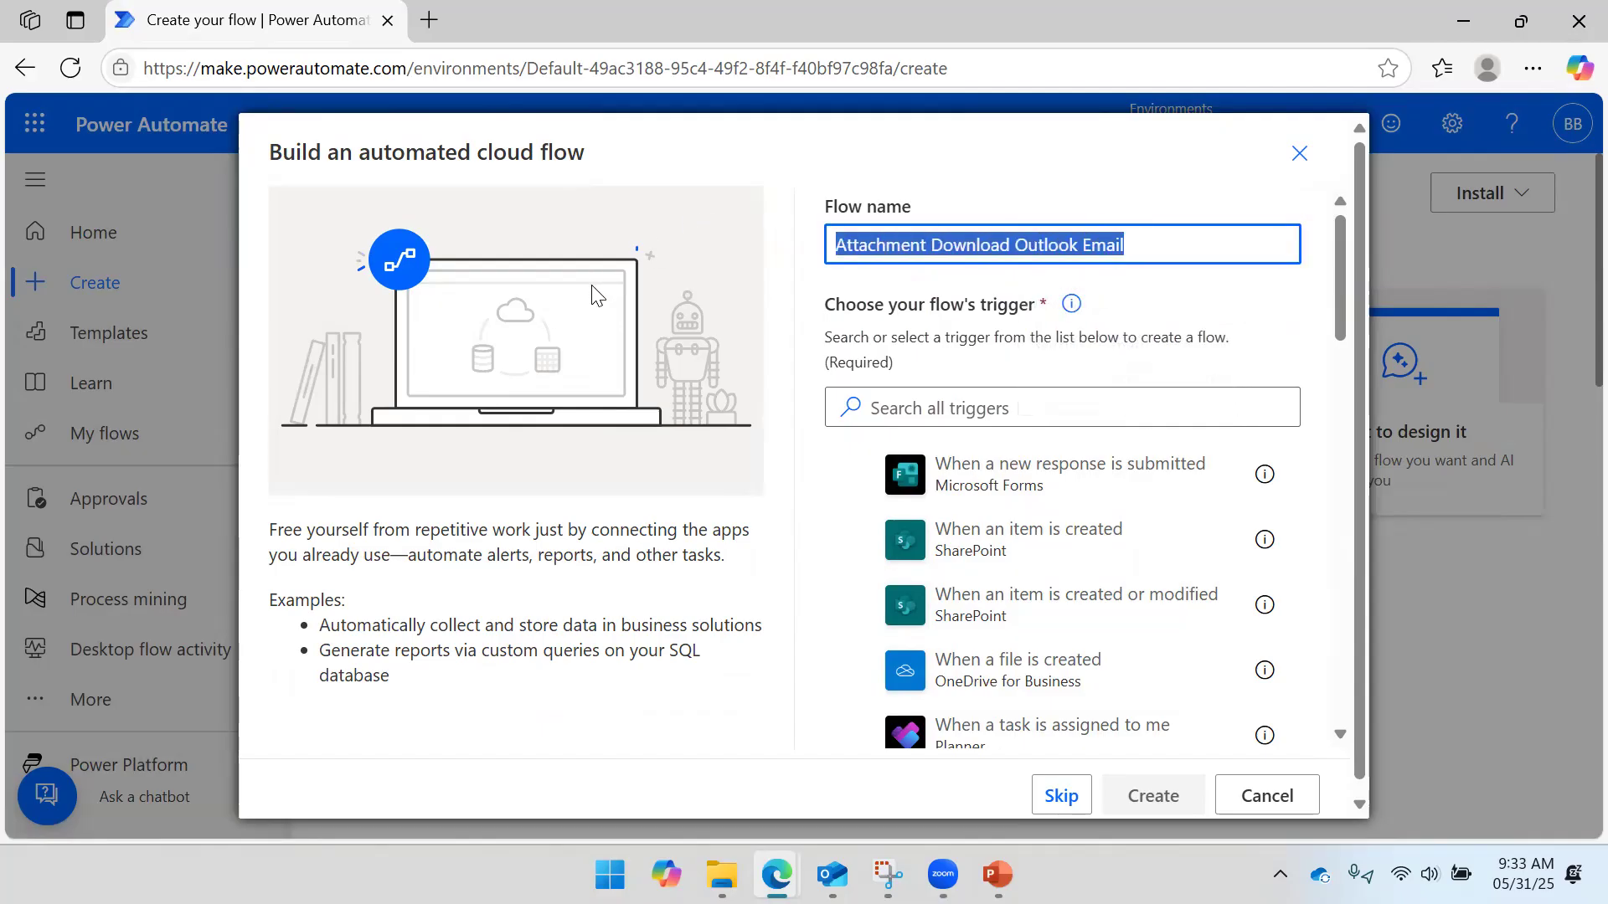
- Focus the trigger search box and show the presentation's 'Select Trigger' slide
{"action": "left_click", "coordinate": [908, 390]}
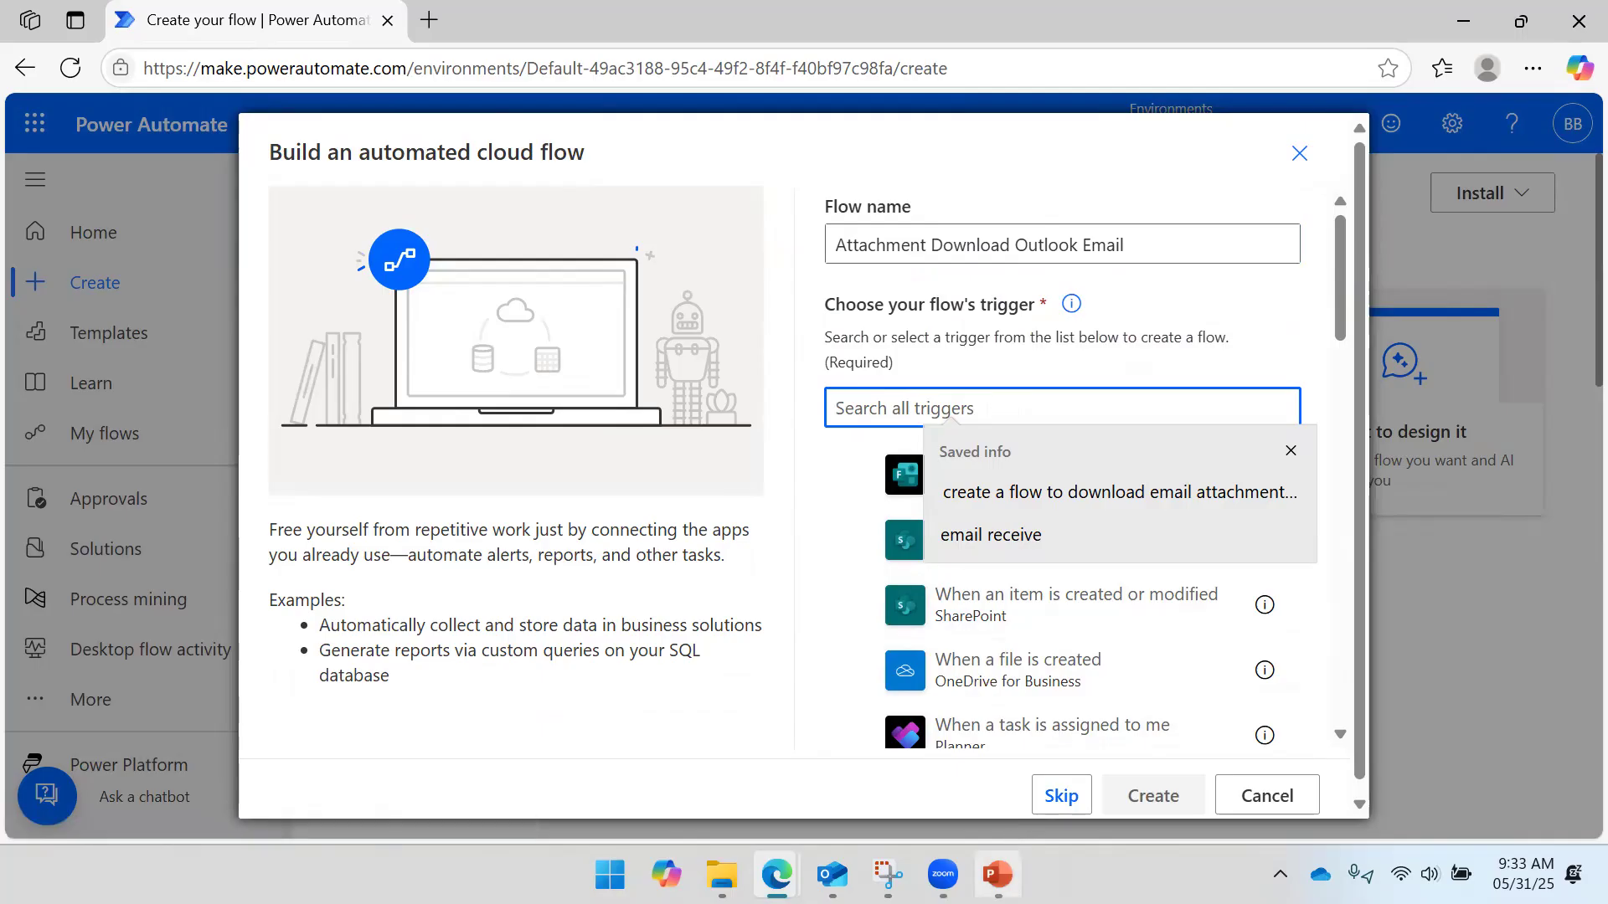
{"action": "mouse_move", "coordinate": [998, 874]}
{"action": "left_click", "coordinate": [999, 758]}
{"action": "left_click", "coordinate": [809, 474]}
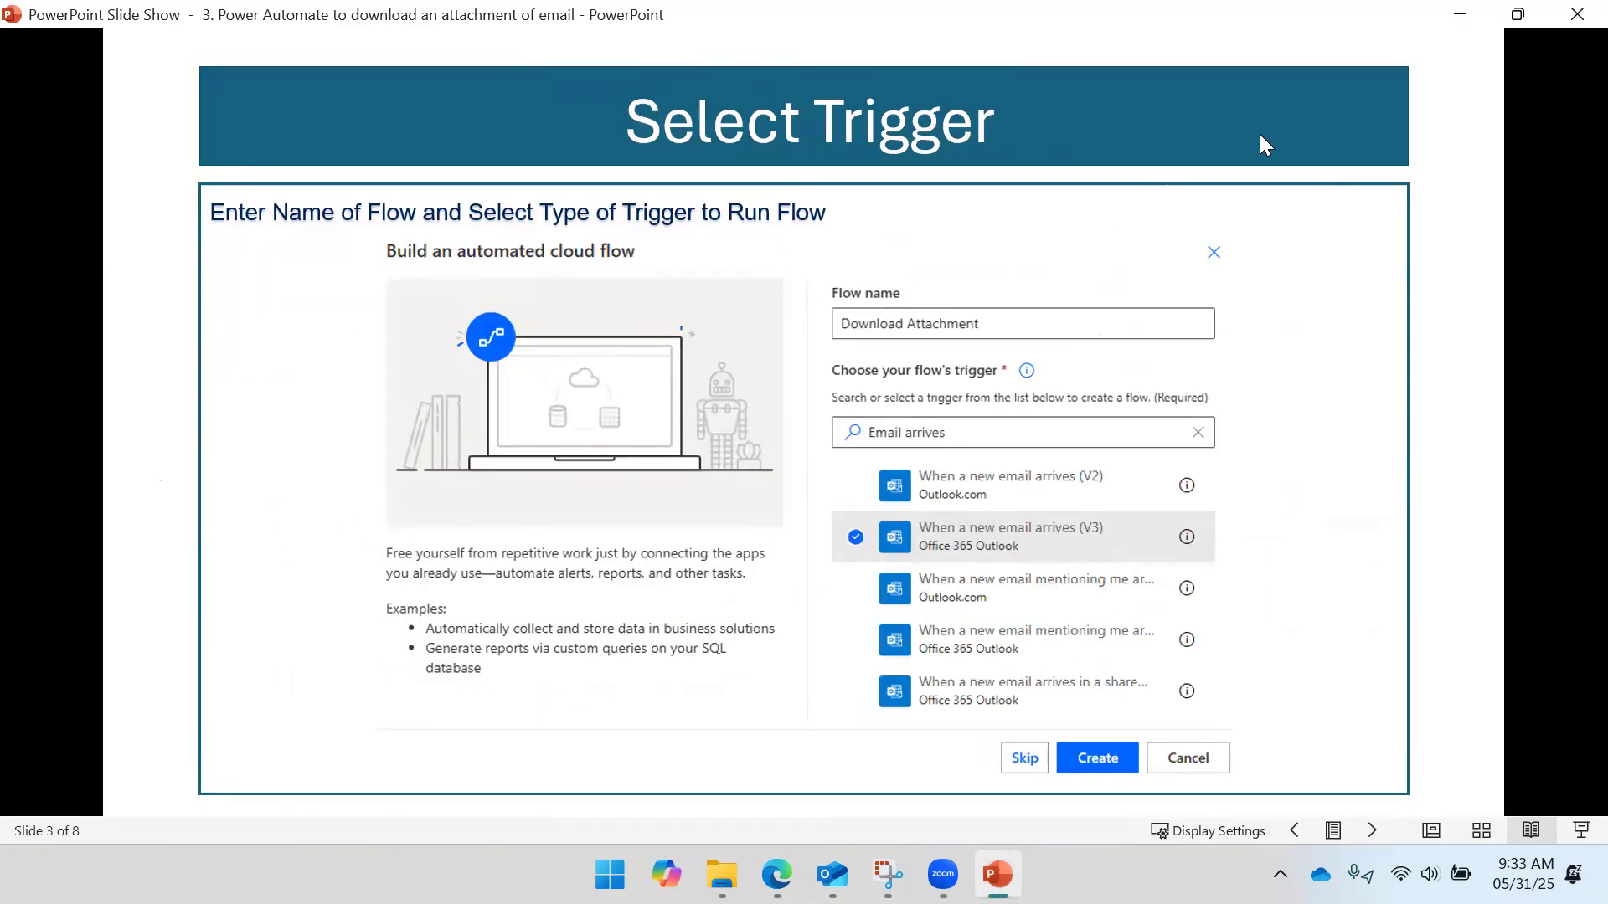
{"action": "left_click", "coordinate": [1459, 14]}
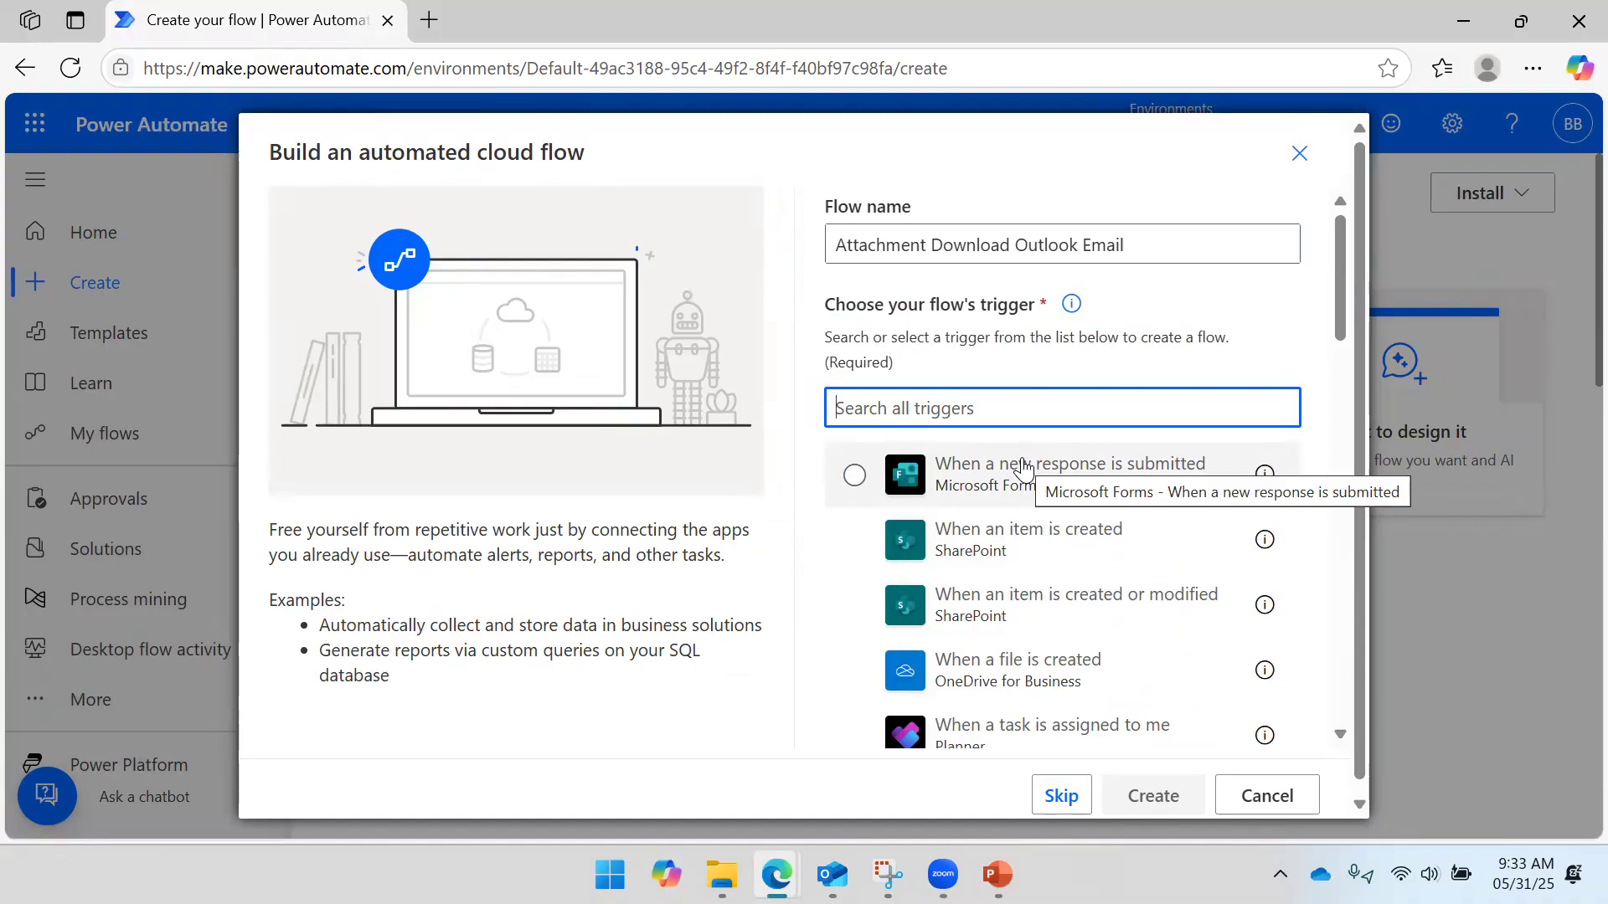
- Search triggers for 'Email', choose When a new email arrives (V3), and create the flow
{"action": "scroll", "coordinate": [1022, 466], "scroll_direction": "down", "scroll_amount": 8}
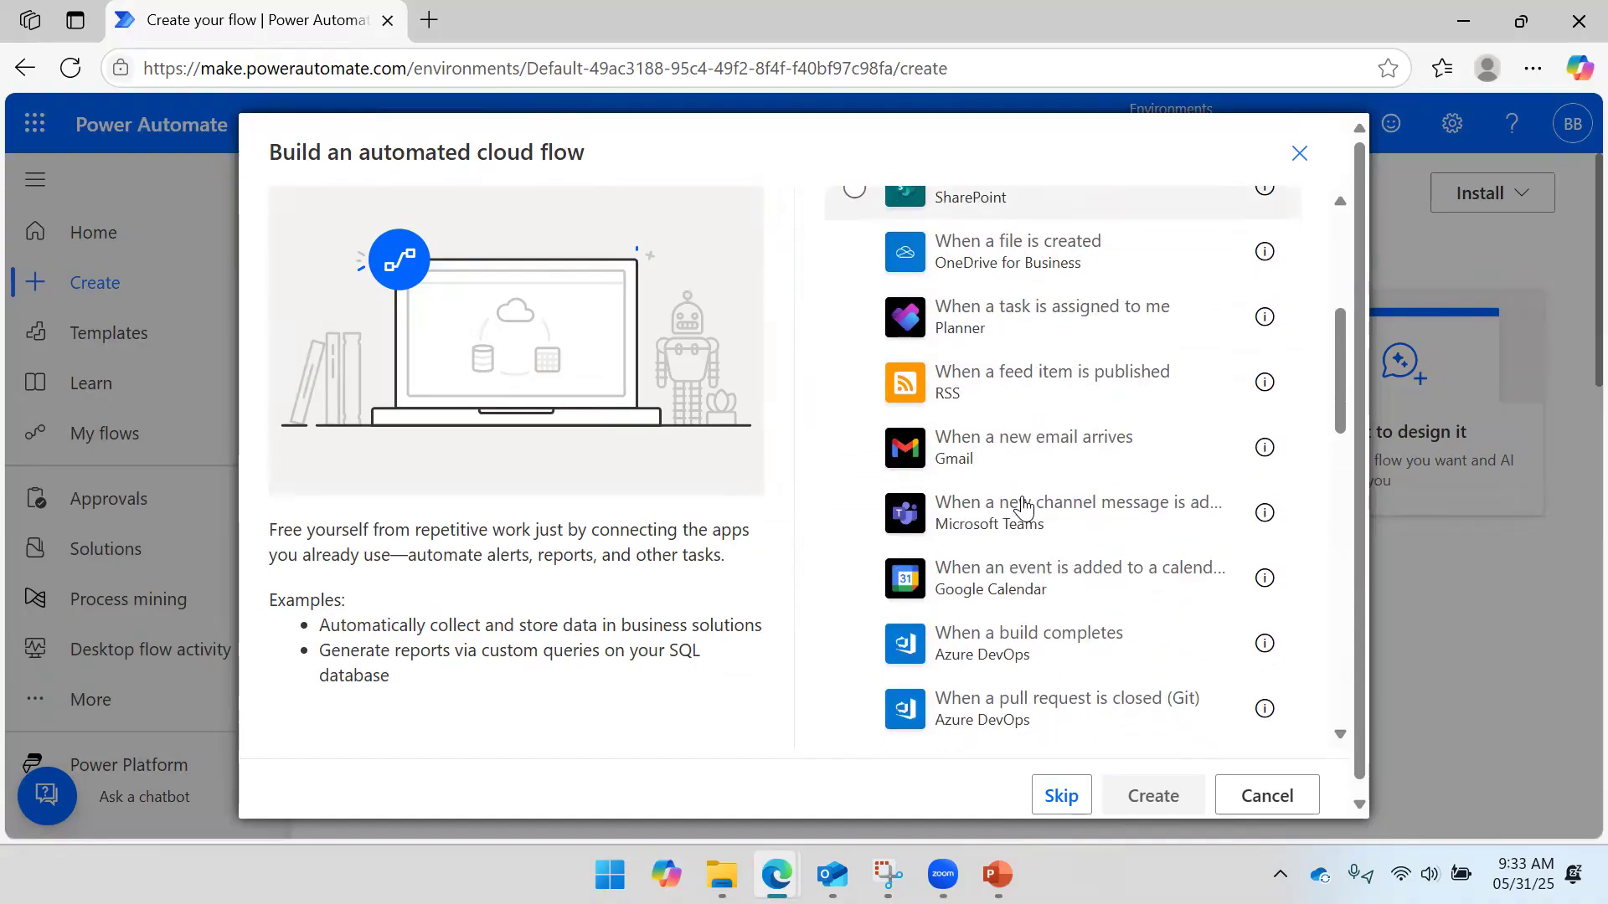
{"action": "scroll", "coordinate": [1023, 505], "scroll_direction": "down", "scroll_amount": 9}
{"action": "scroll", "coordinate": [1023, 505], "scroll_direction": "up", "scroll_amount": 13}
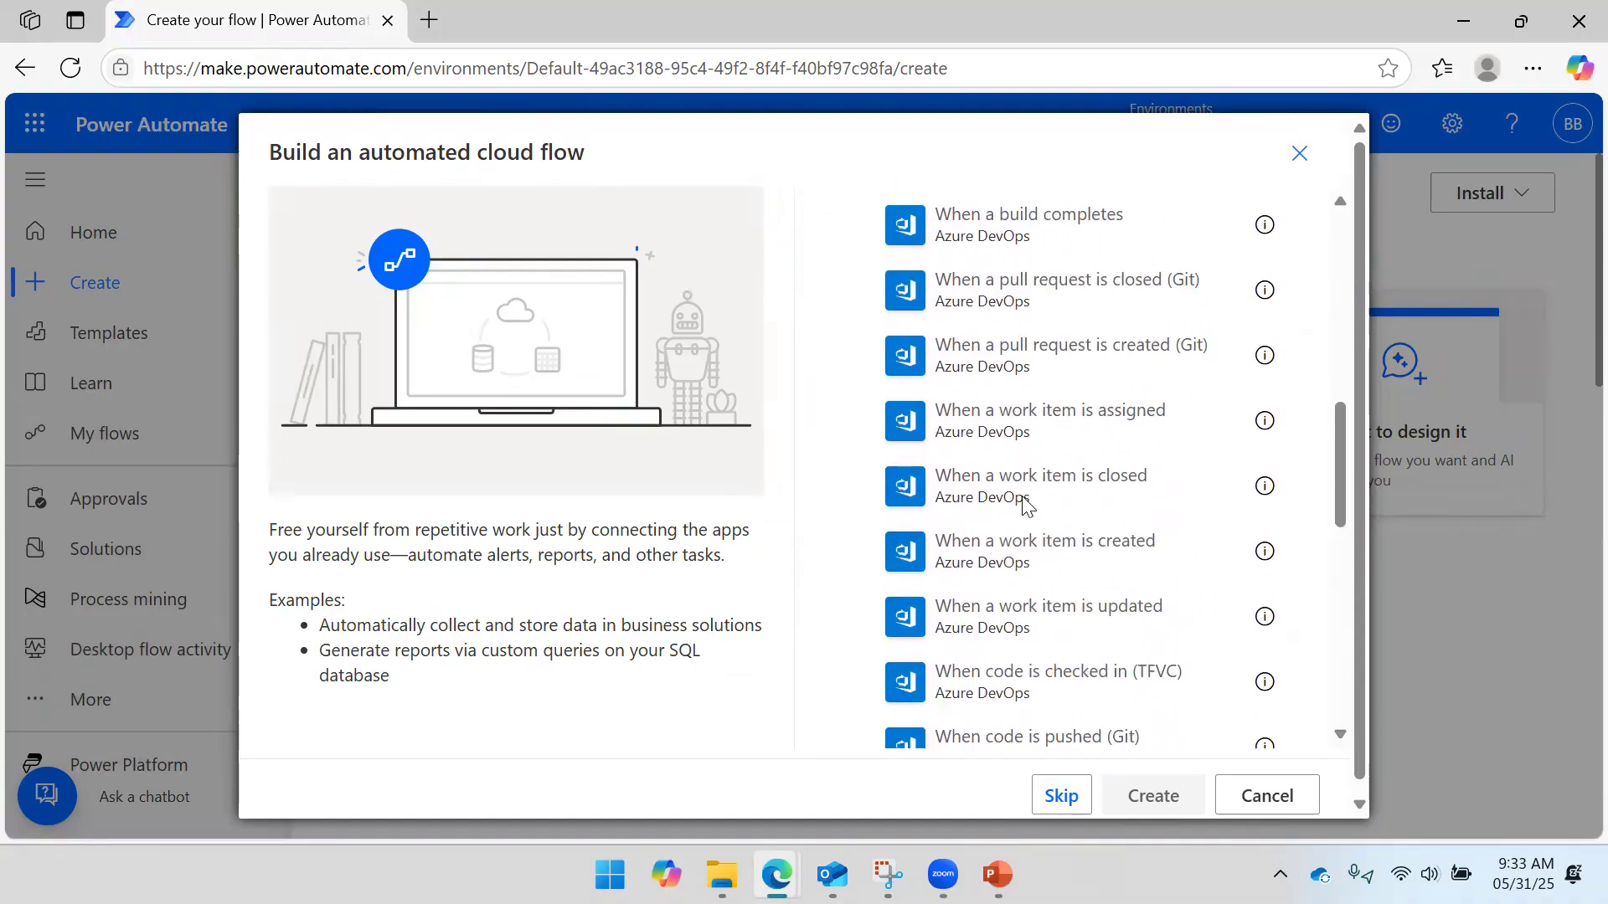
{"action": "scroll", "coordinate": [1024, 505], "scroll_direction": "up", "scroll_amount": 3}
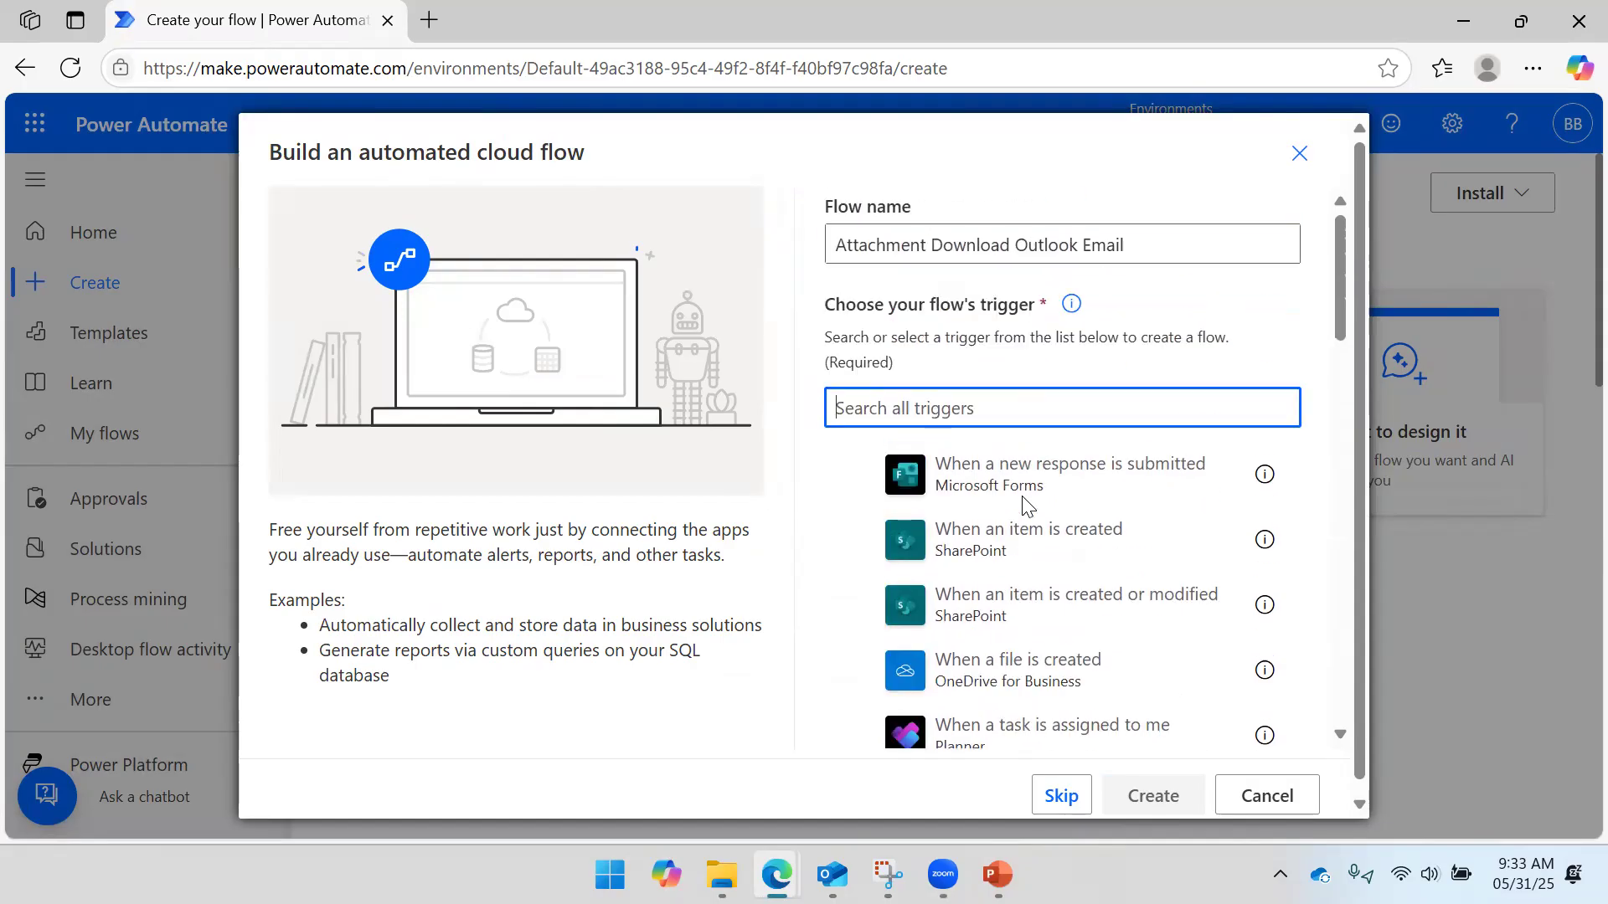
{"action": "left_click", "coordinate": [971, 410]}
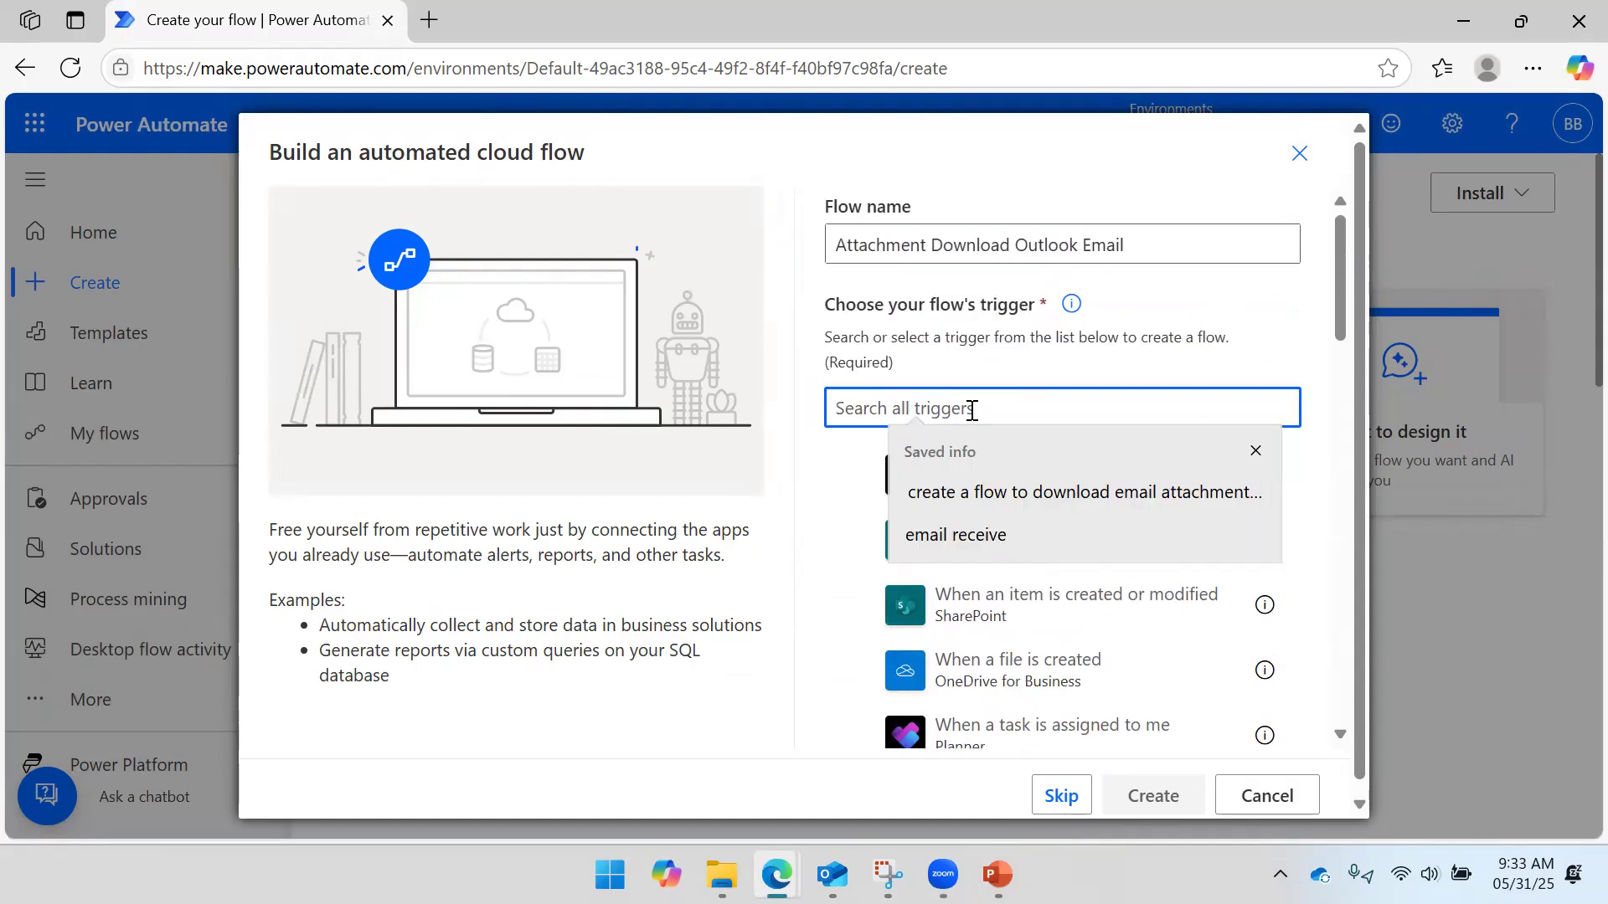
{"action": "type", "text": "Email"}
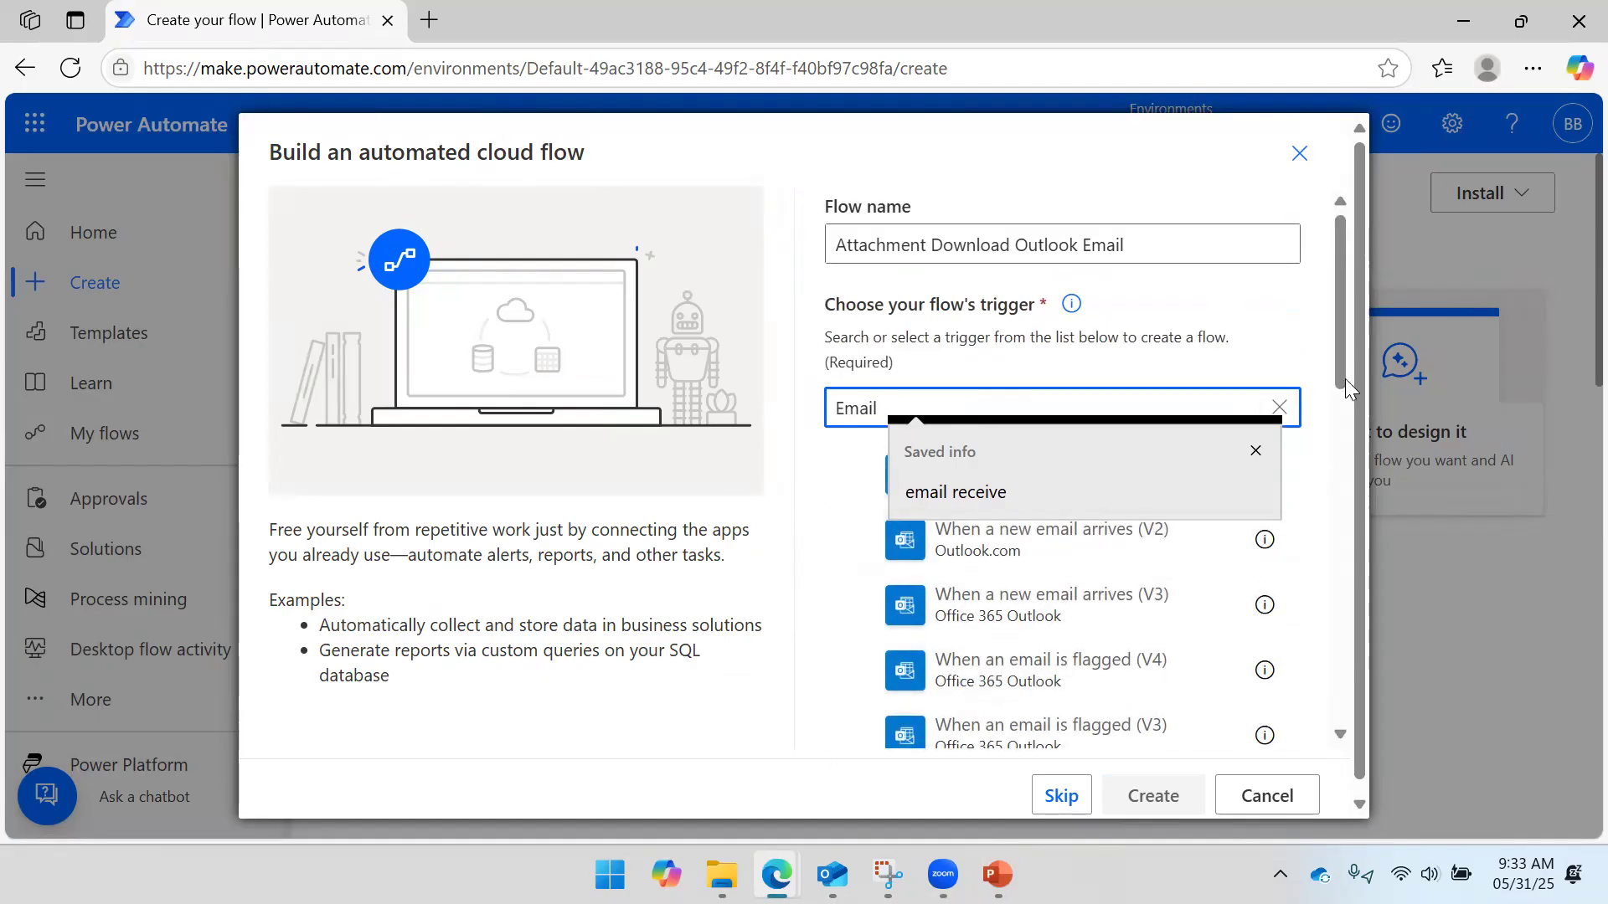
{"action": "scroll", "coordinate": [1345, 381], "scroll_direction": "down", "scroll_amount": 1}
{"action": "left_click", "coordinate": [1256, 452]}
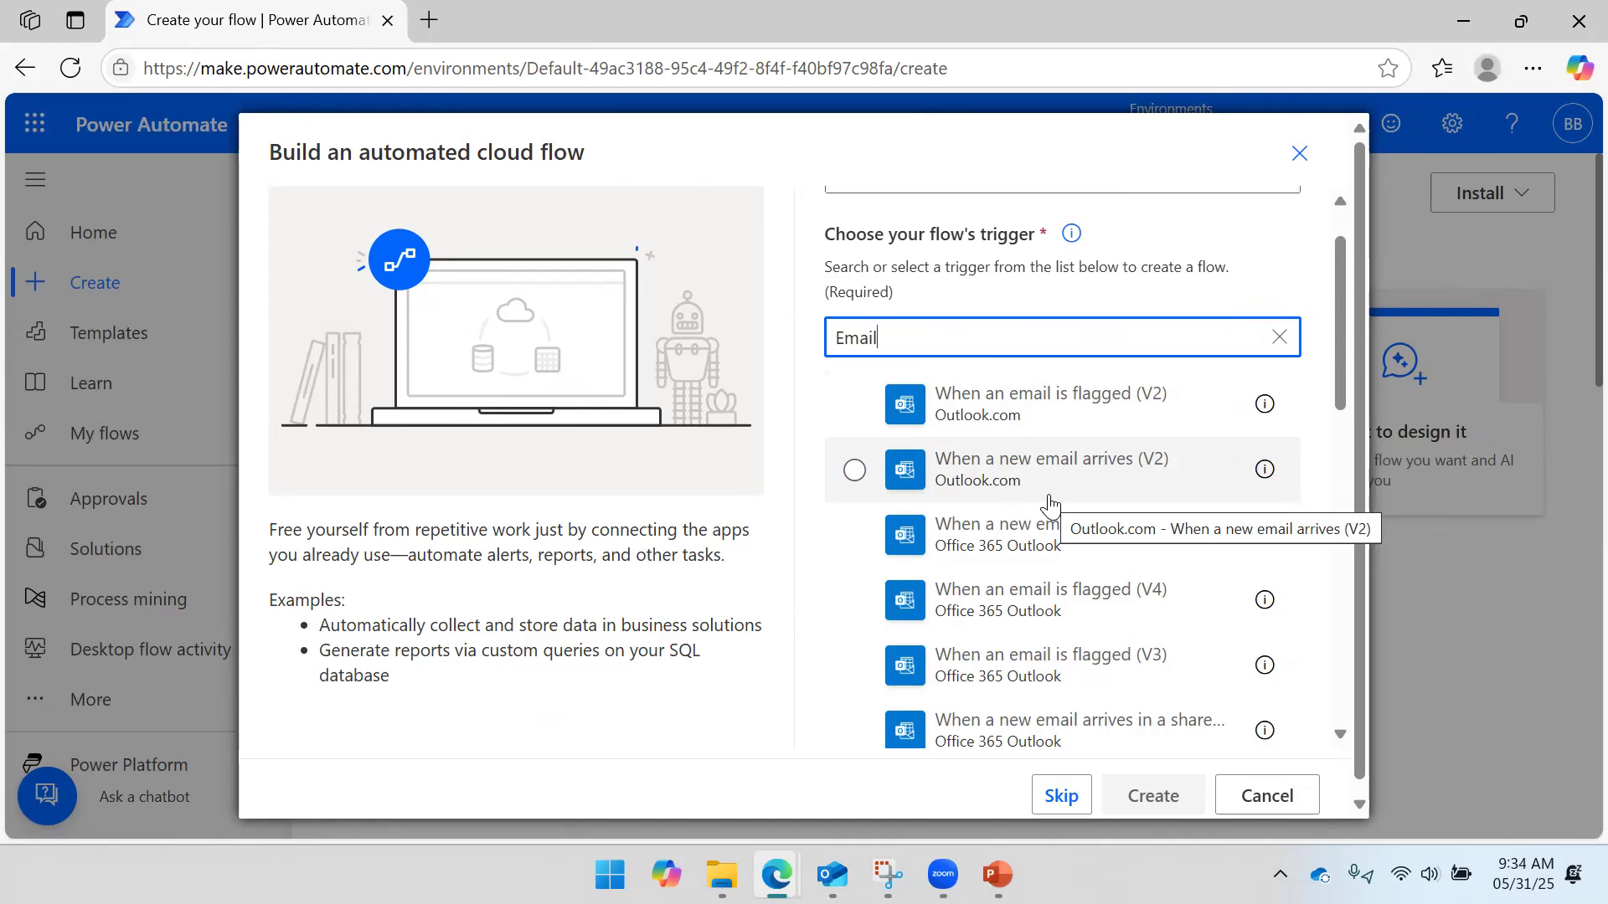
{"action": "left_click", "coordinate": [1038, 544]}
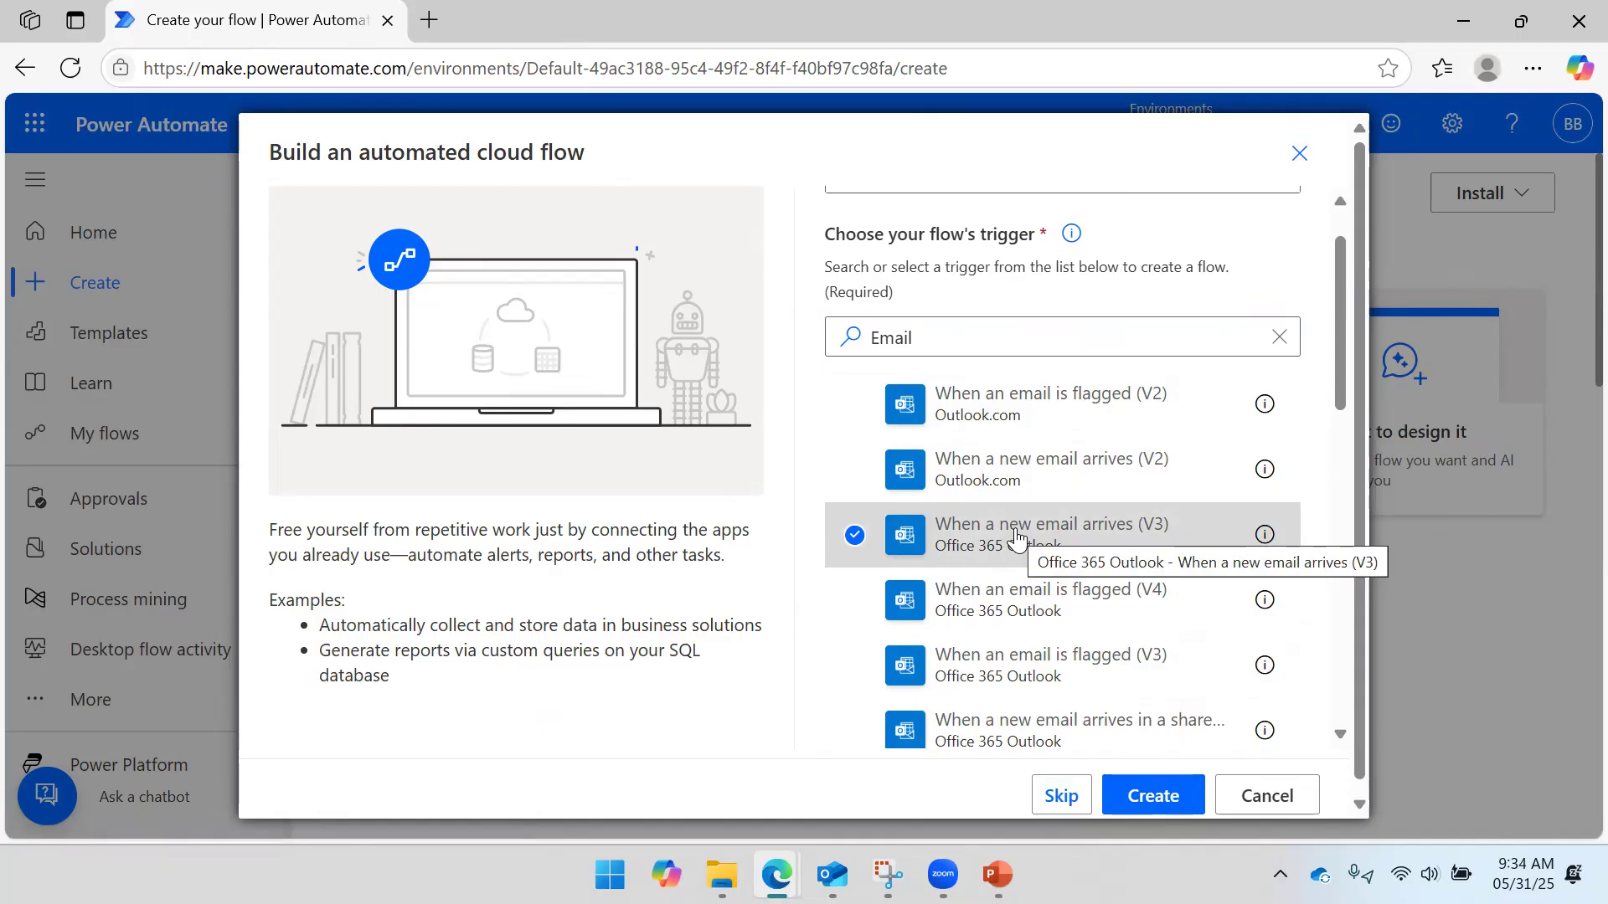
{"action": "left_click", "coordinate": [1156, 793]}
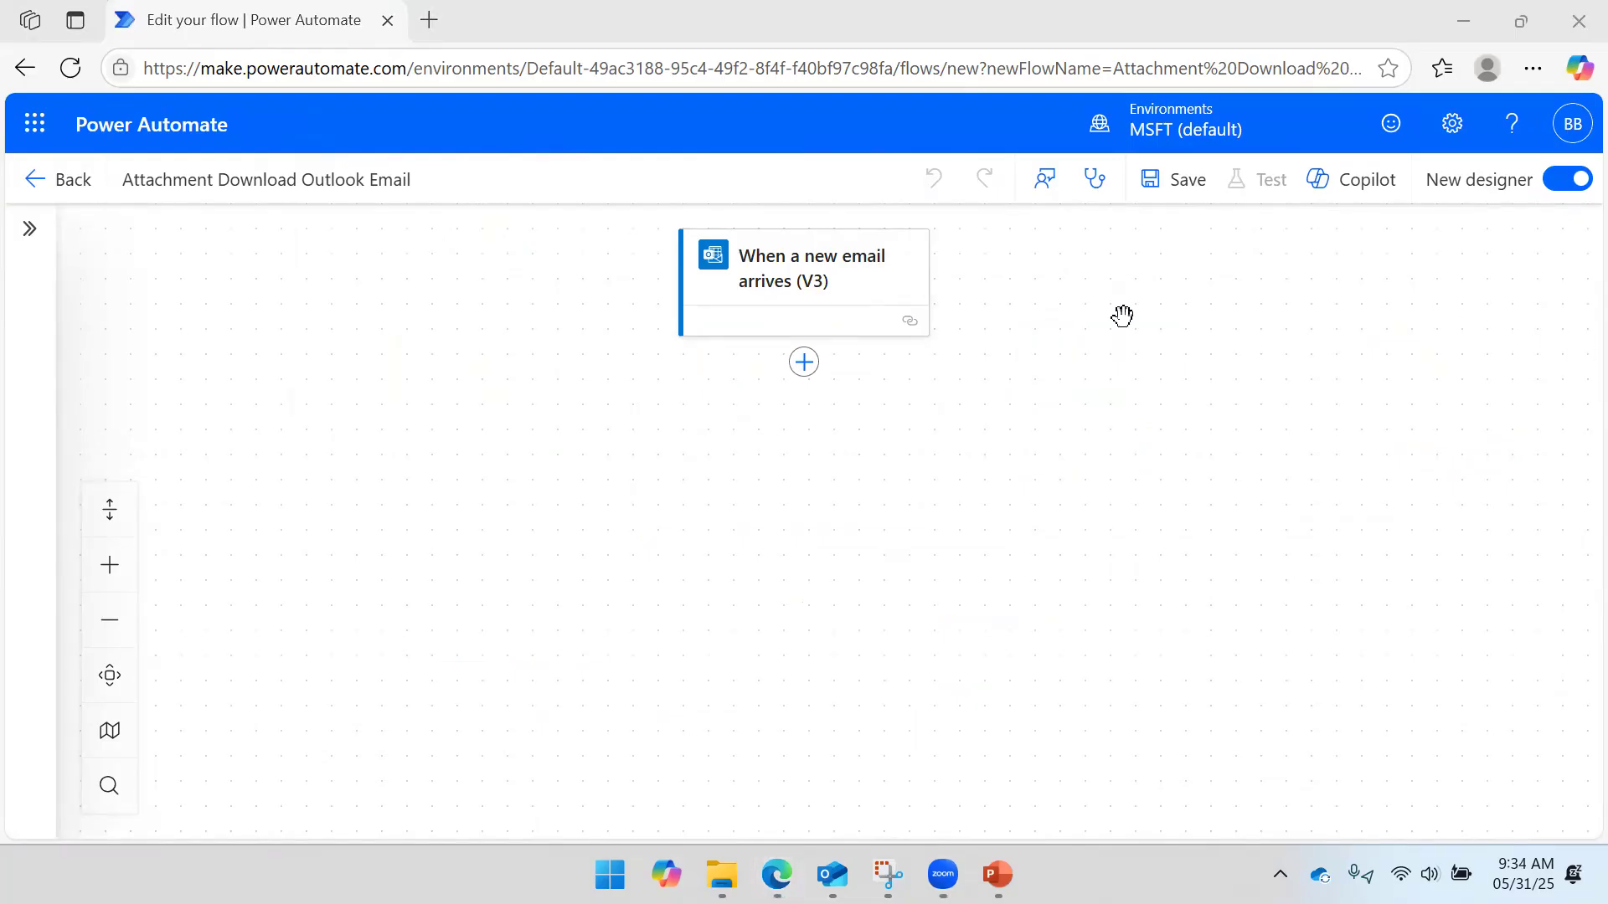
- Open the When a new email arrives (V3) parameters and expand the Advanced parameters dropdown
{"action": "left_click", "coordinate": [816, 285]}
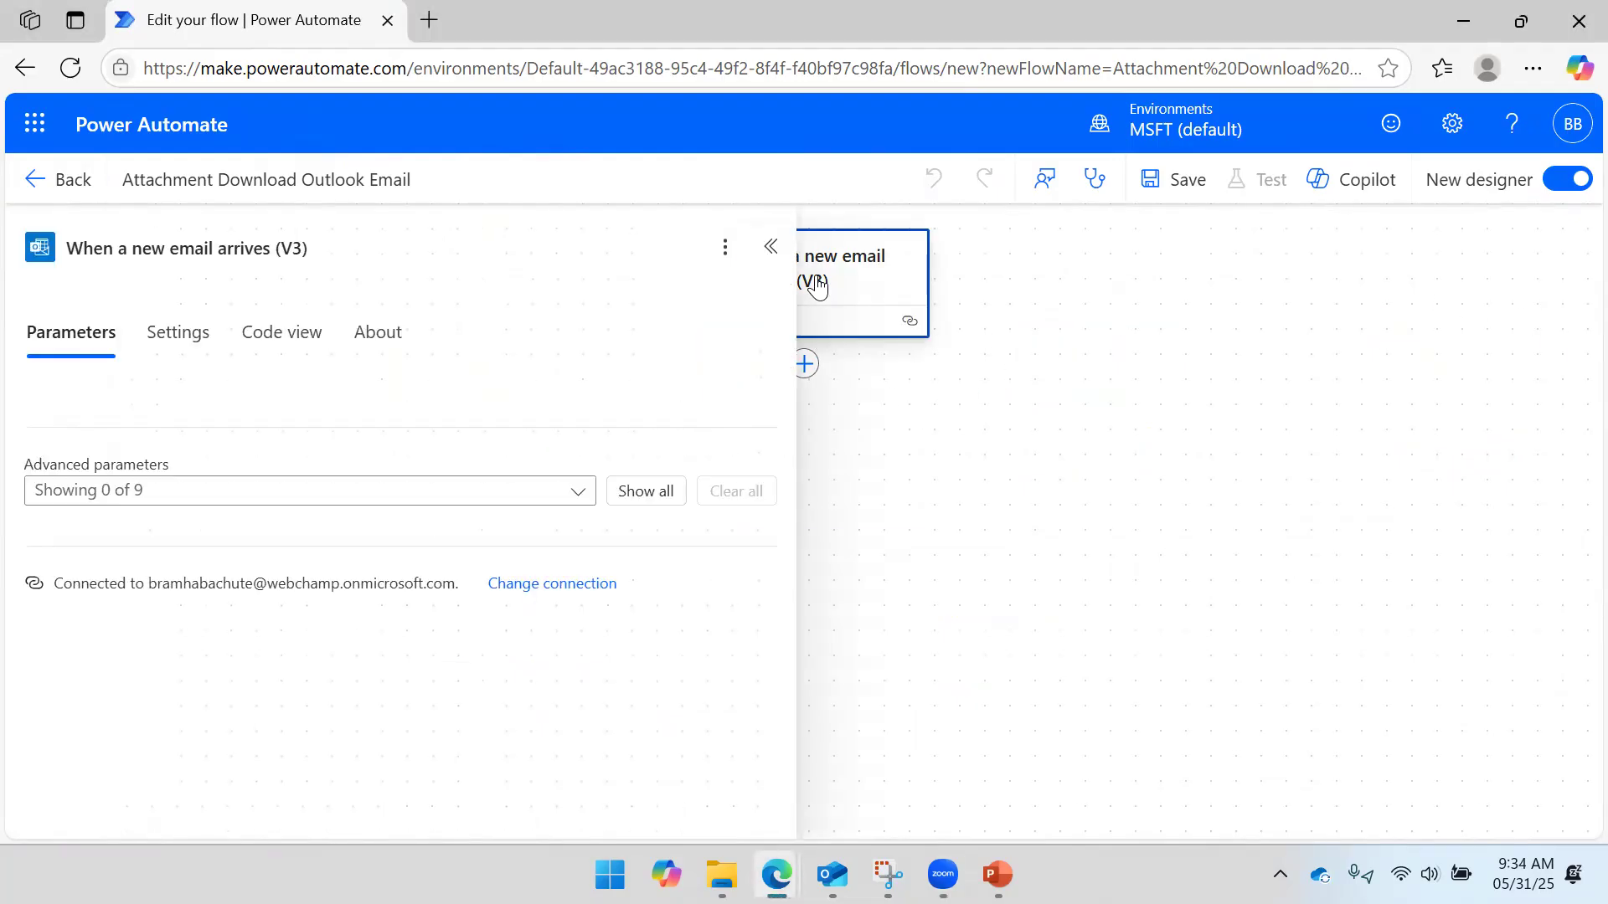
{"action": "left_click", "coordinate": [937, 269]}
{"action": "left_click", "coordinate": [879, 294]}
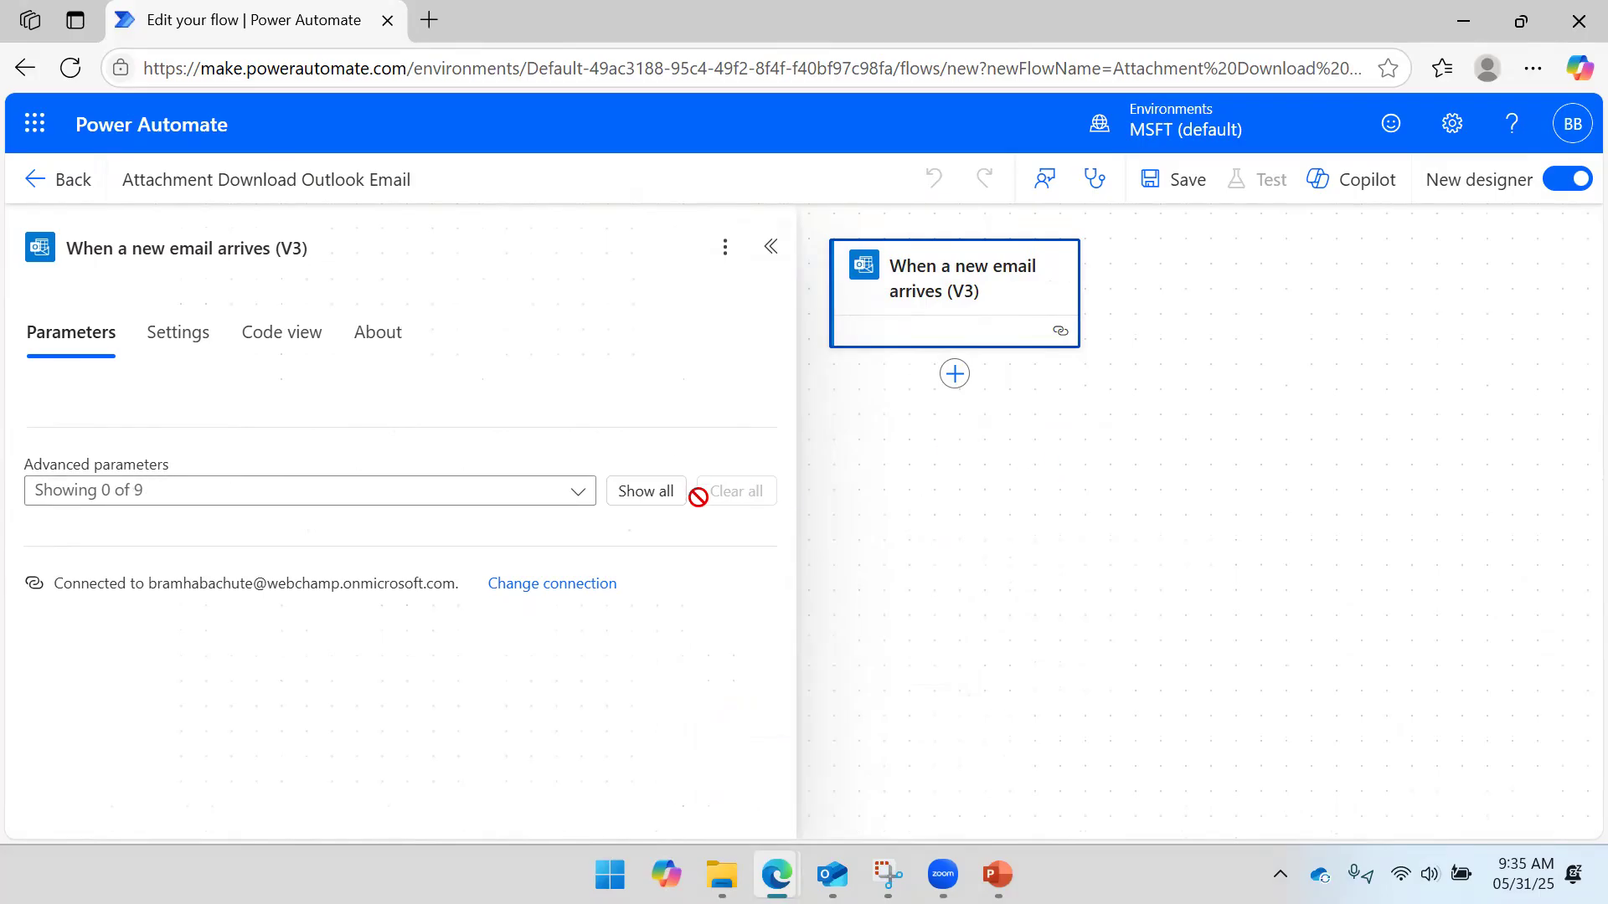
{"action": "left_click", "coordinate": [578, 501]}
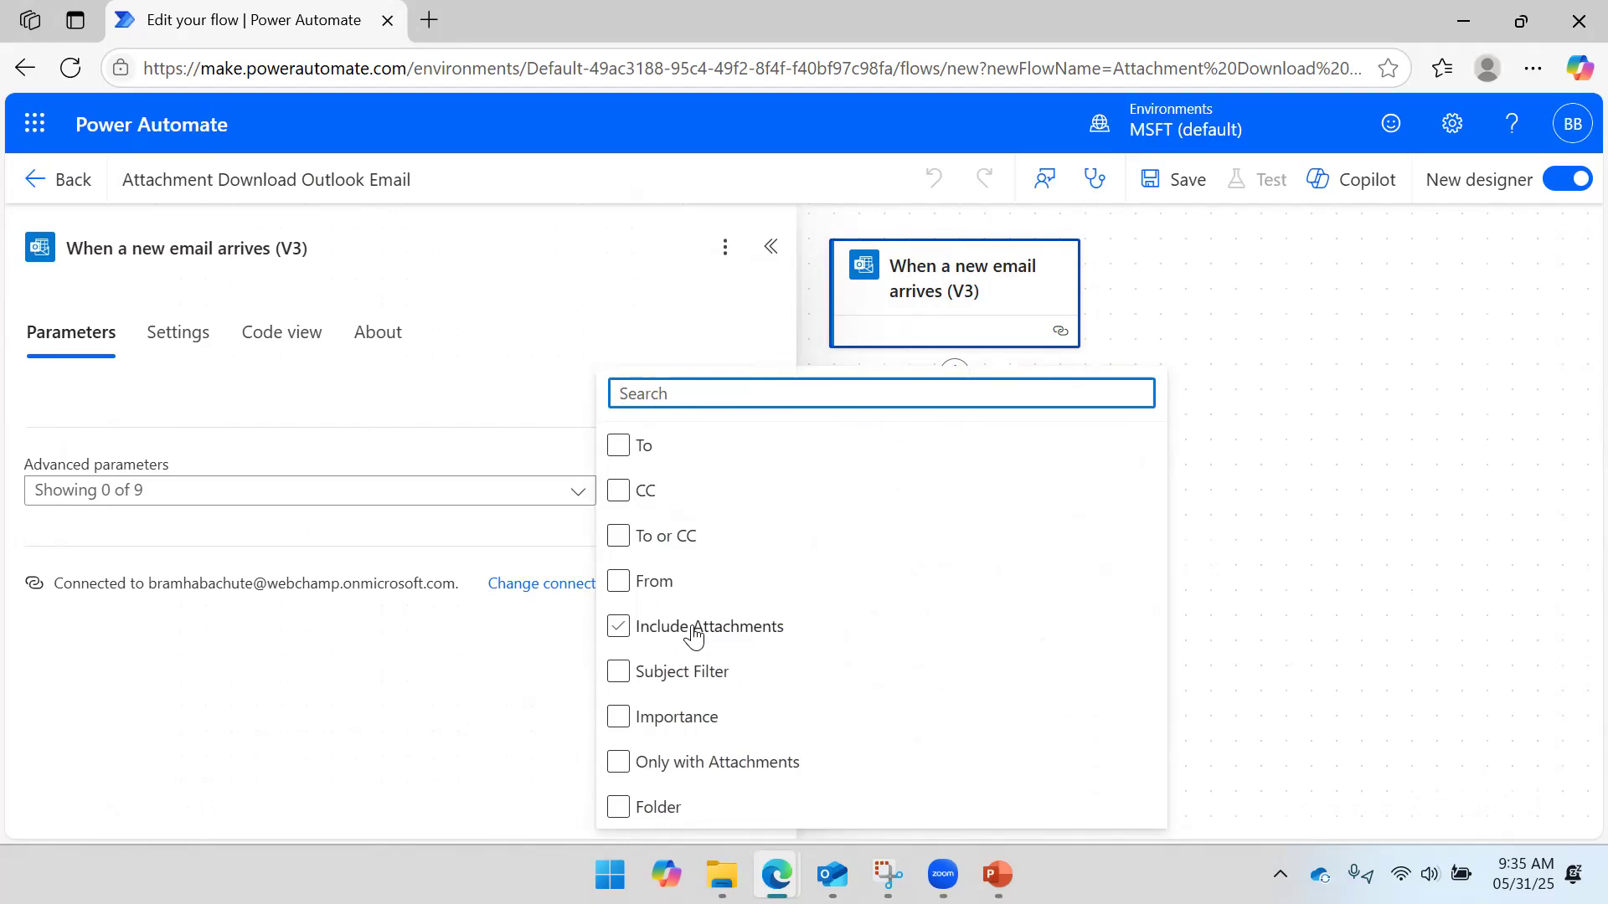
- Add Include Attachments and Only with Attachments, set both to Yes, and attempt a save
{"action": "left_click", "coordinate": [693, 636]}
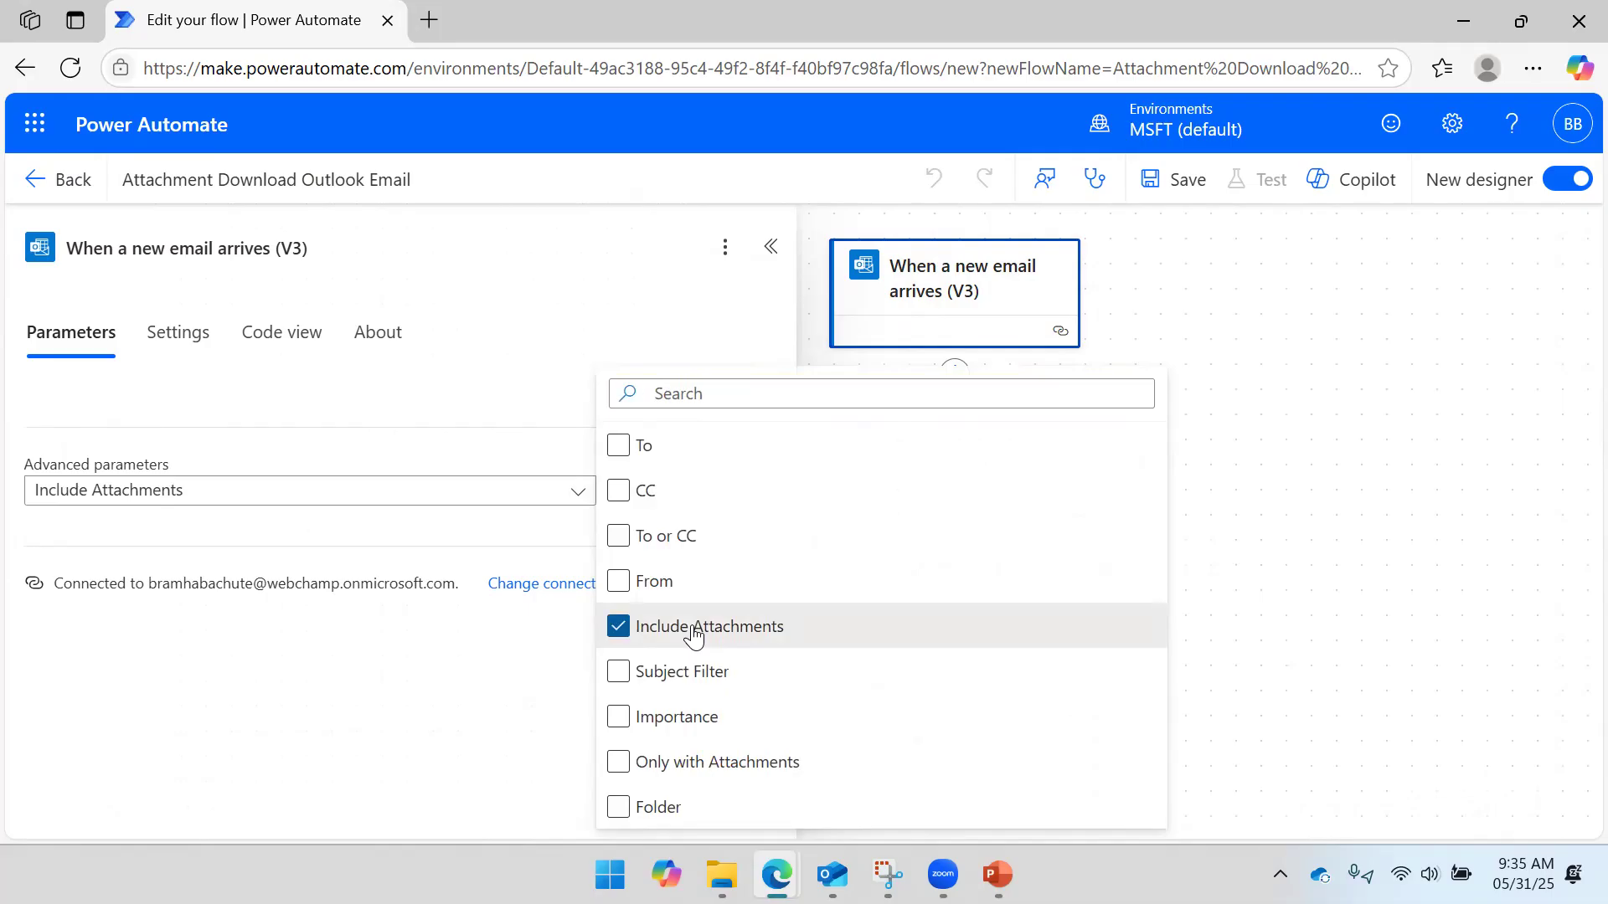
{"action": "left_click", "coordinate": [690, 764]}
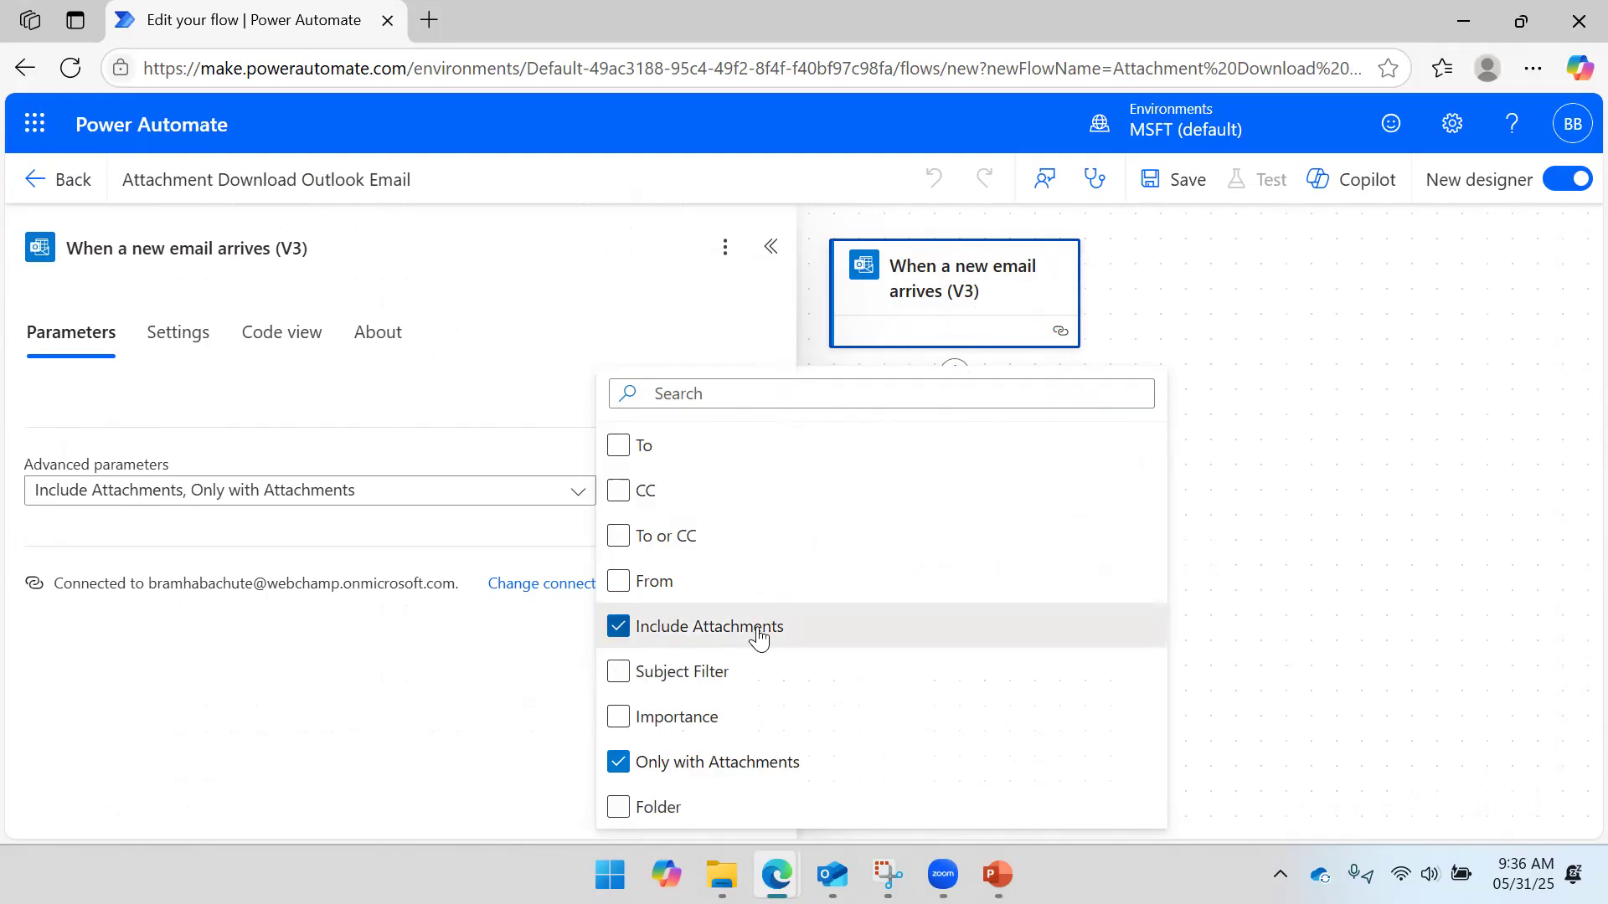
{"action": "left_click", "coordinate": [434, 700]}
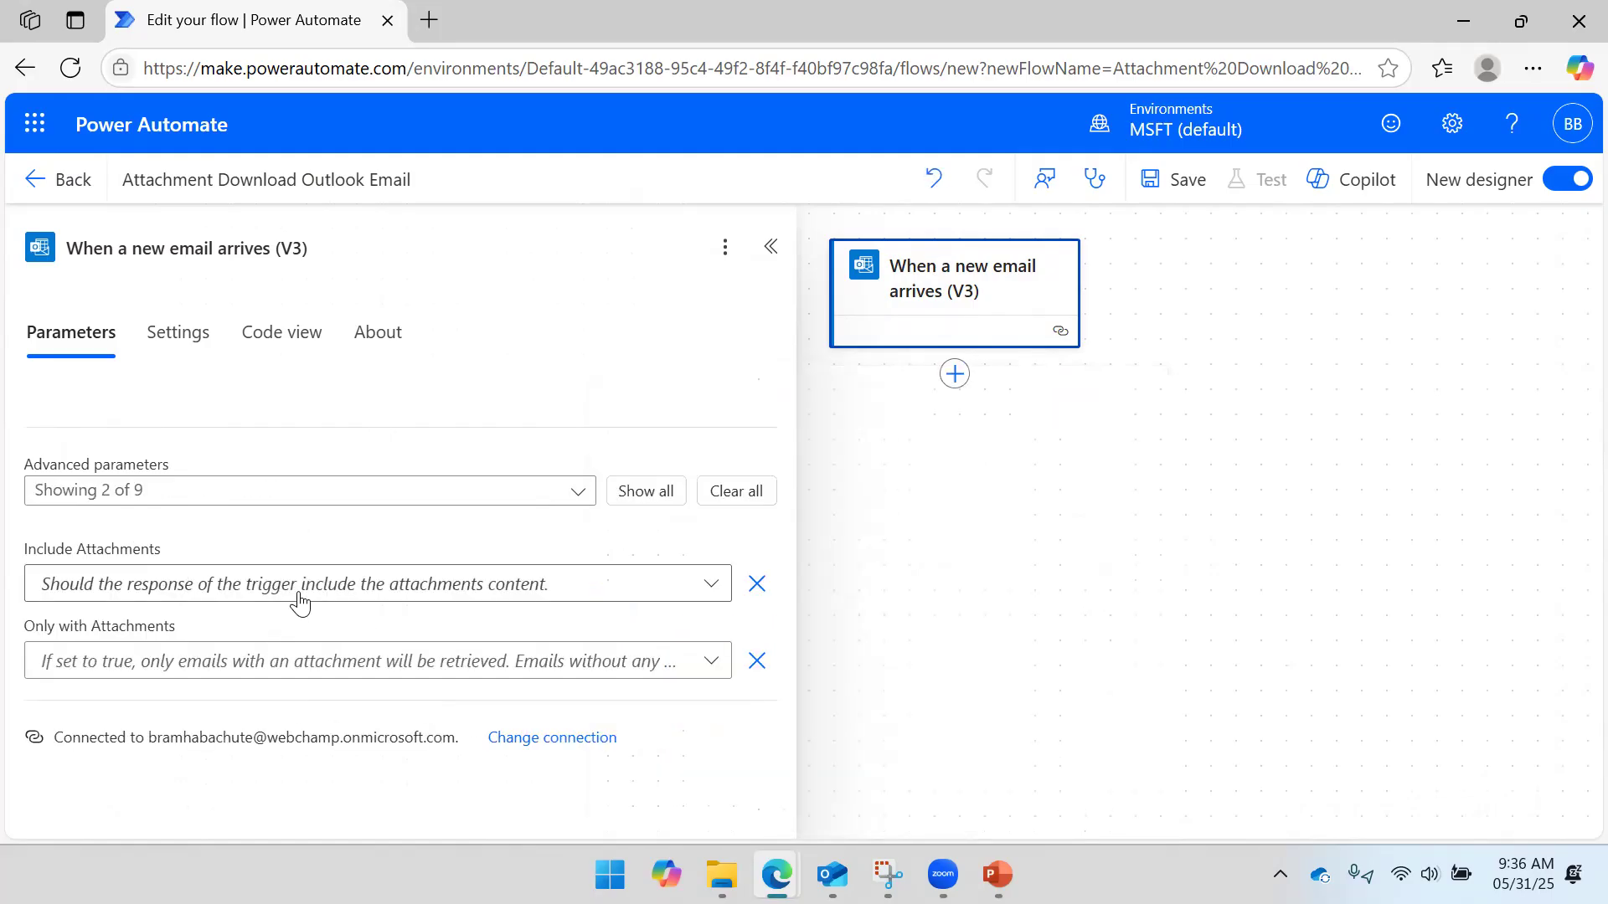
{"action": "left_click", "coordinate": [702, 584]}
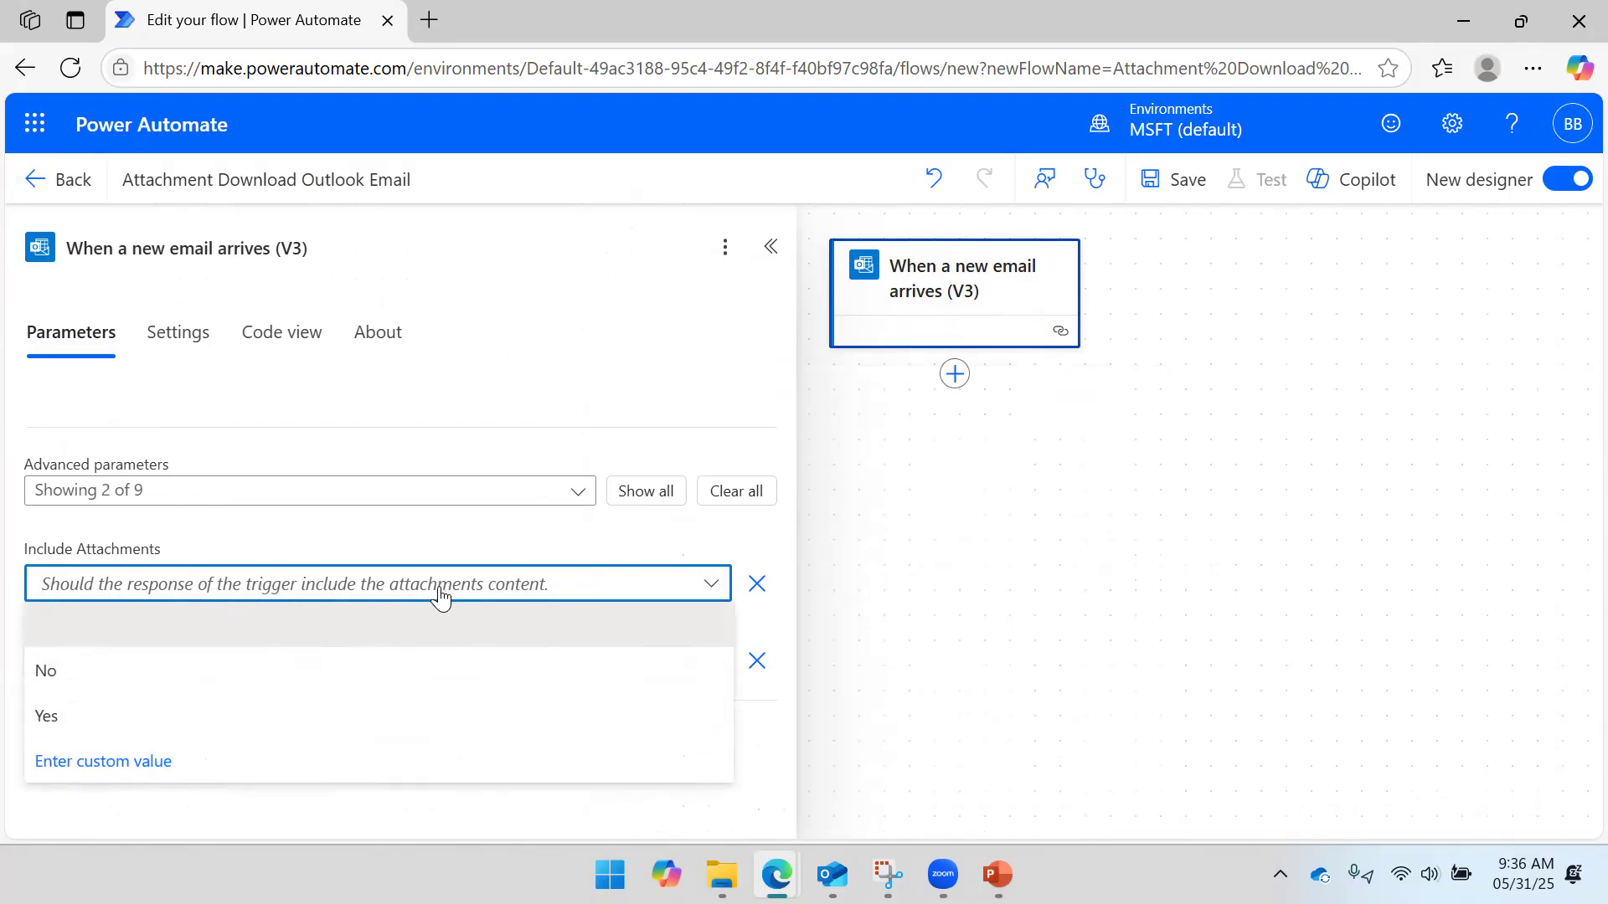
{"action": "left_click", "coordinate": [173, 711]}
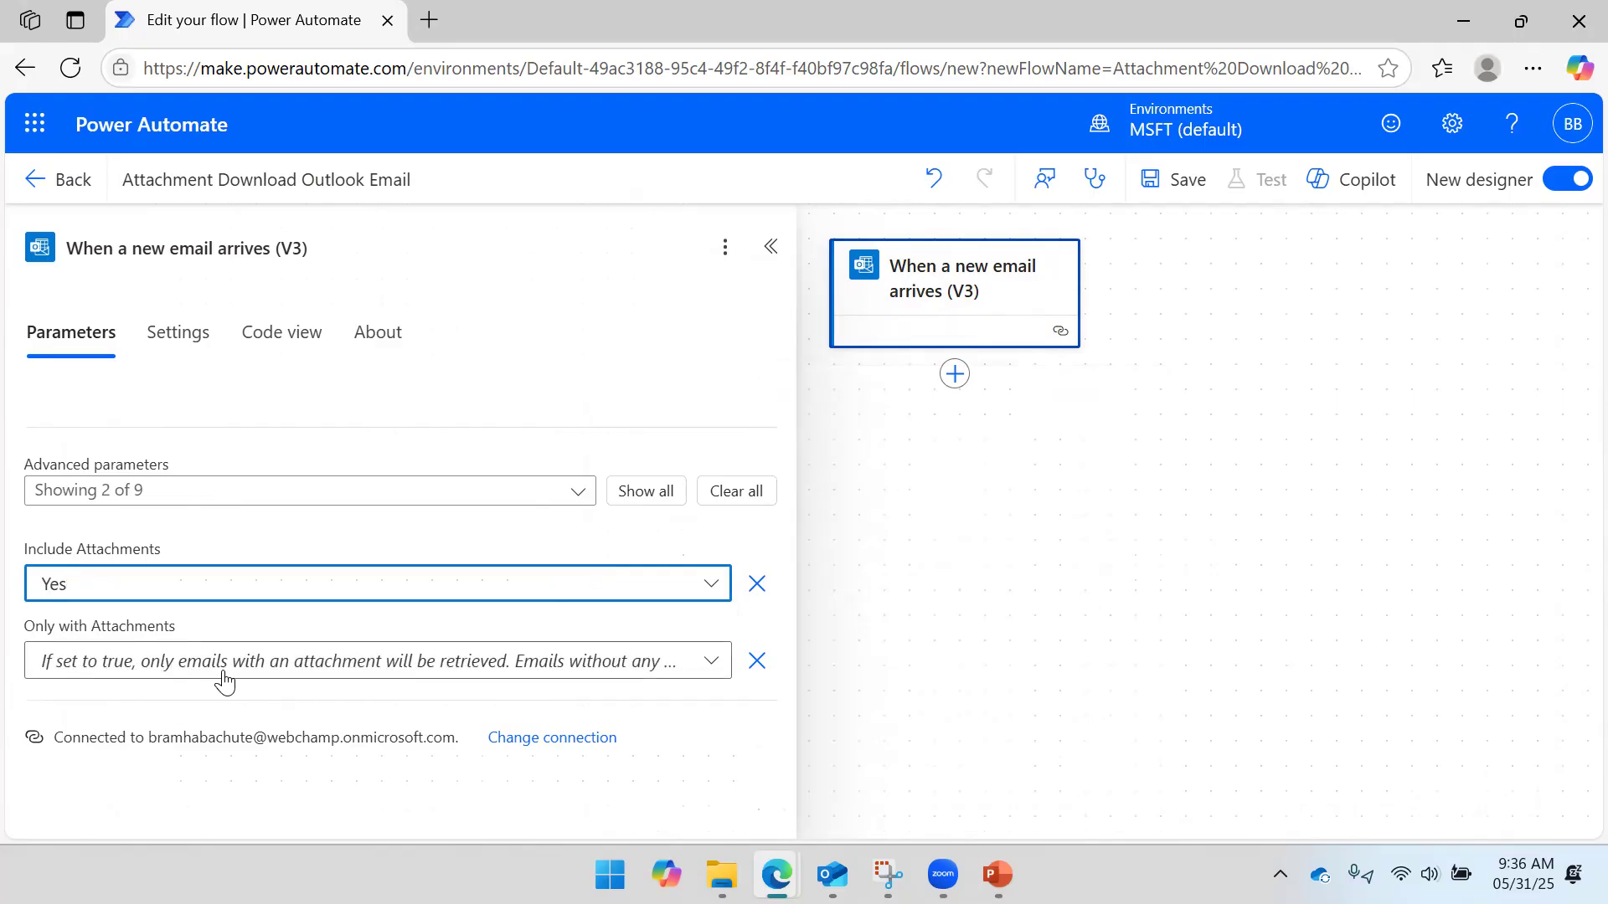
{"action": "left_click", "coordinate": [558, 672]}
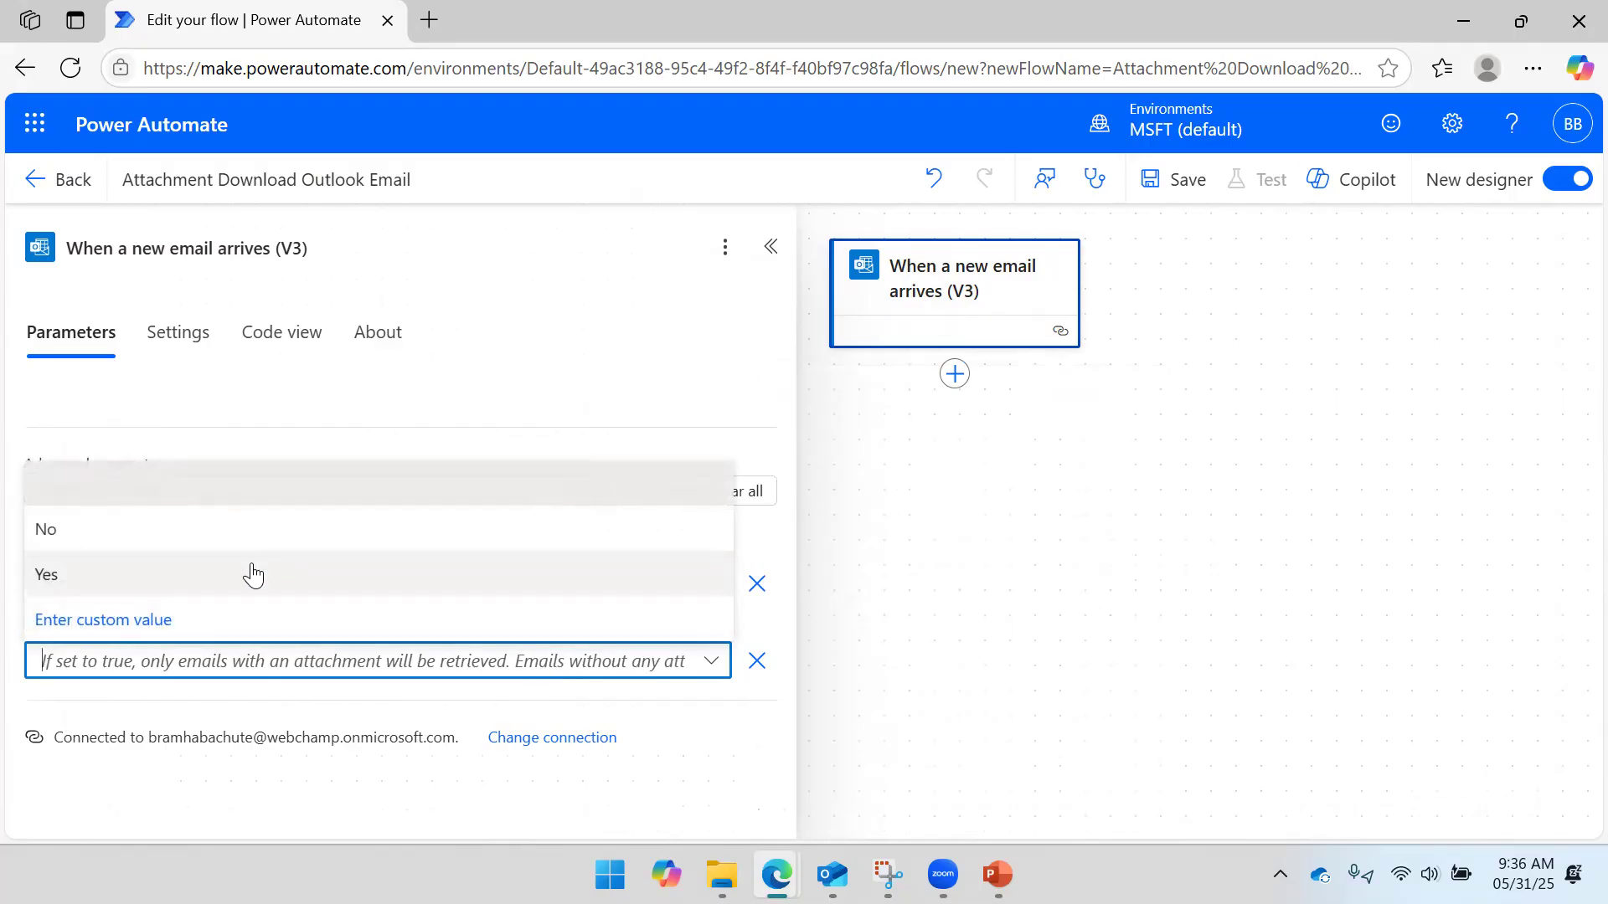
{"action": "left_click", "coordinate": [248, 573]}
{"action": "left_click", "coordinate": [344, 639]}
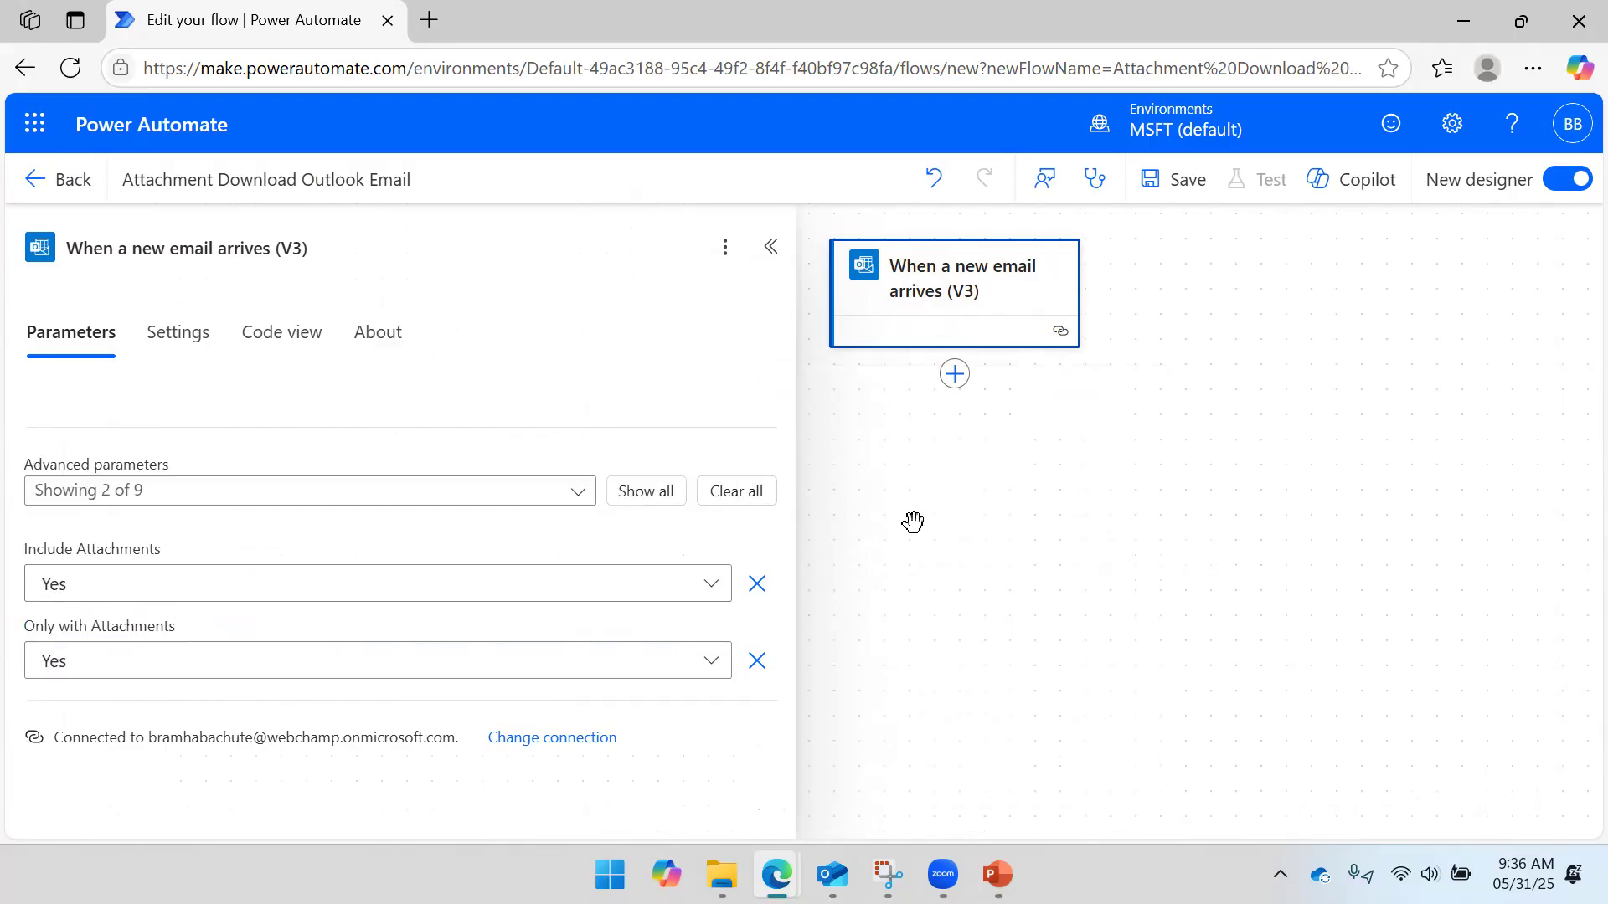
{"action": "left_click", "coordinate": [1187, 203]}
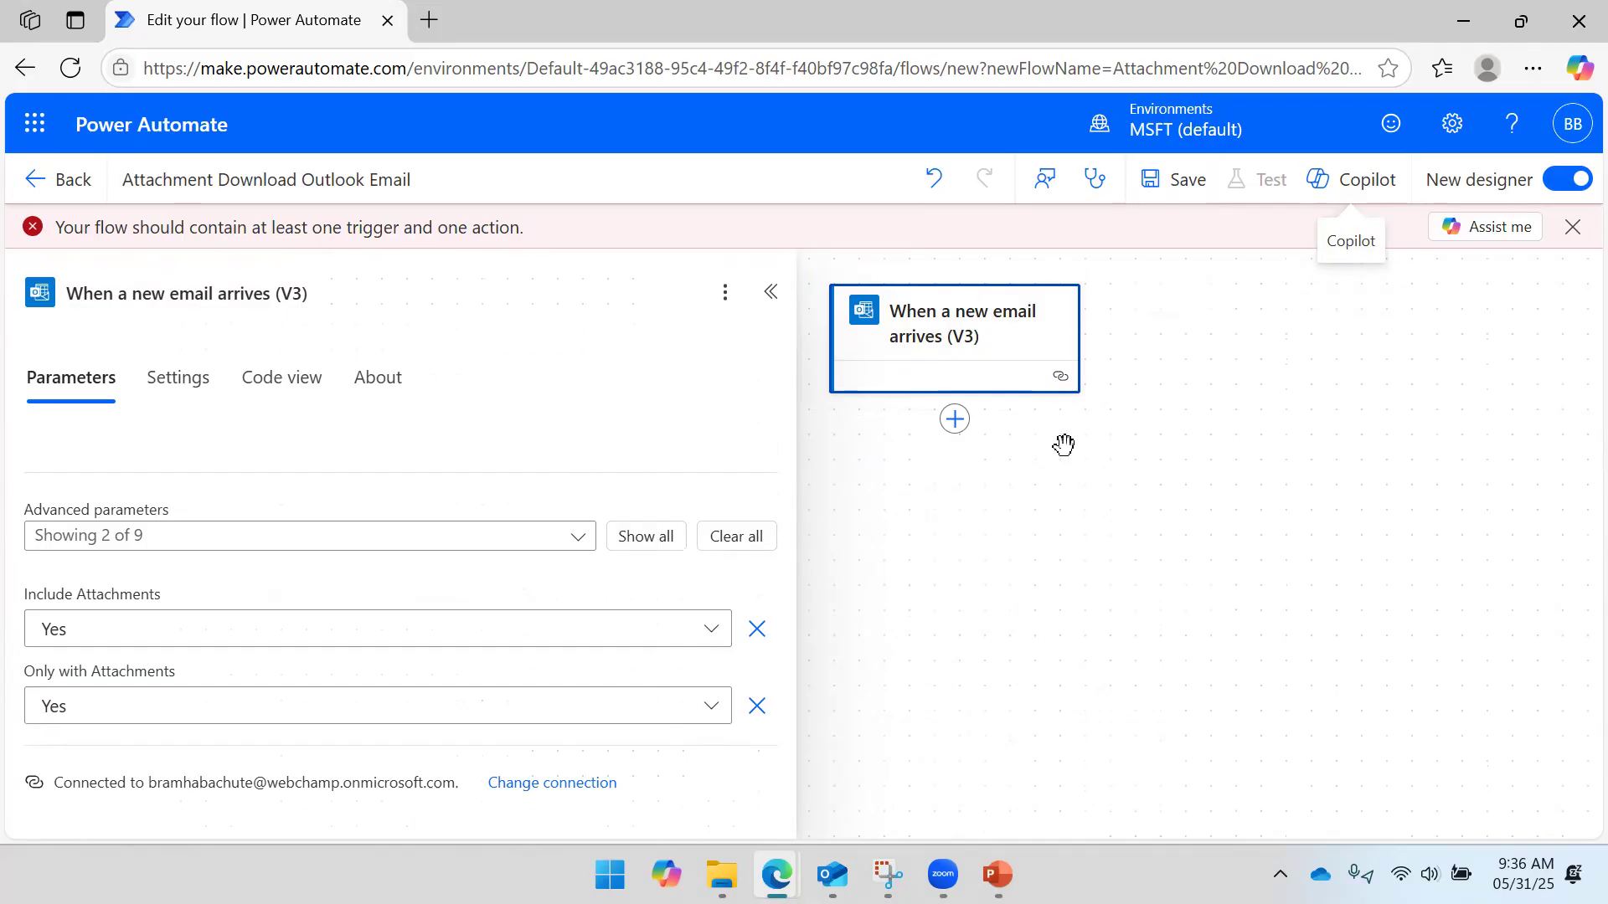
- Browse the Add an action connector list after the trigger, then switch to File Explorer
{"action": "left_click", "coordinate": [768, 293]}
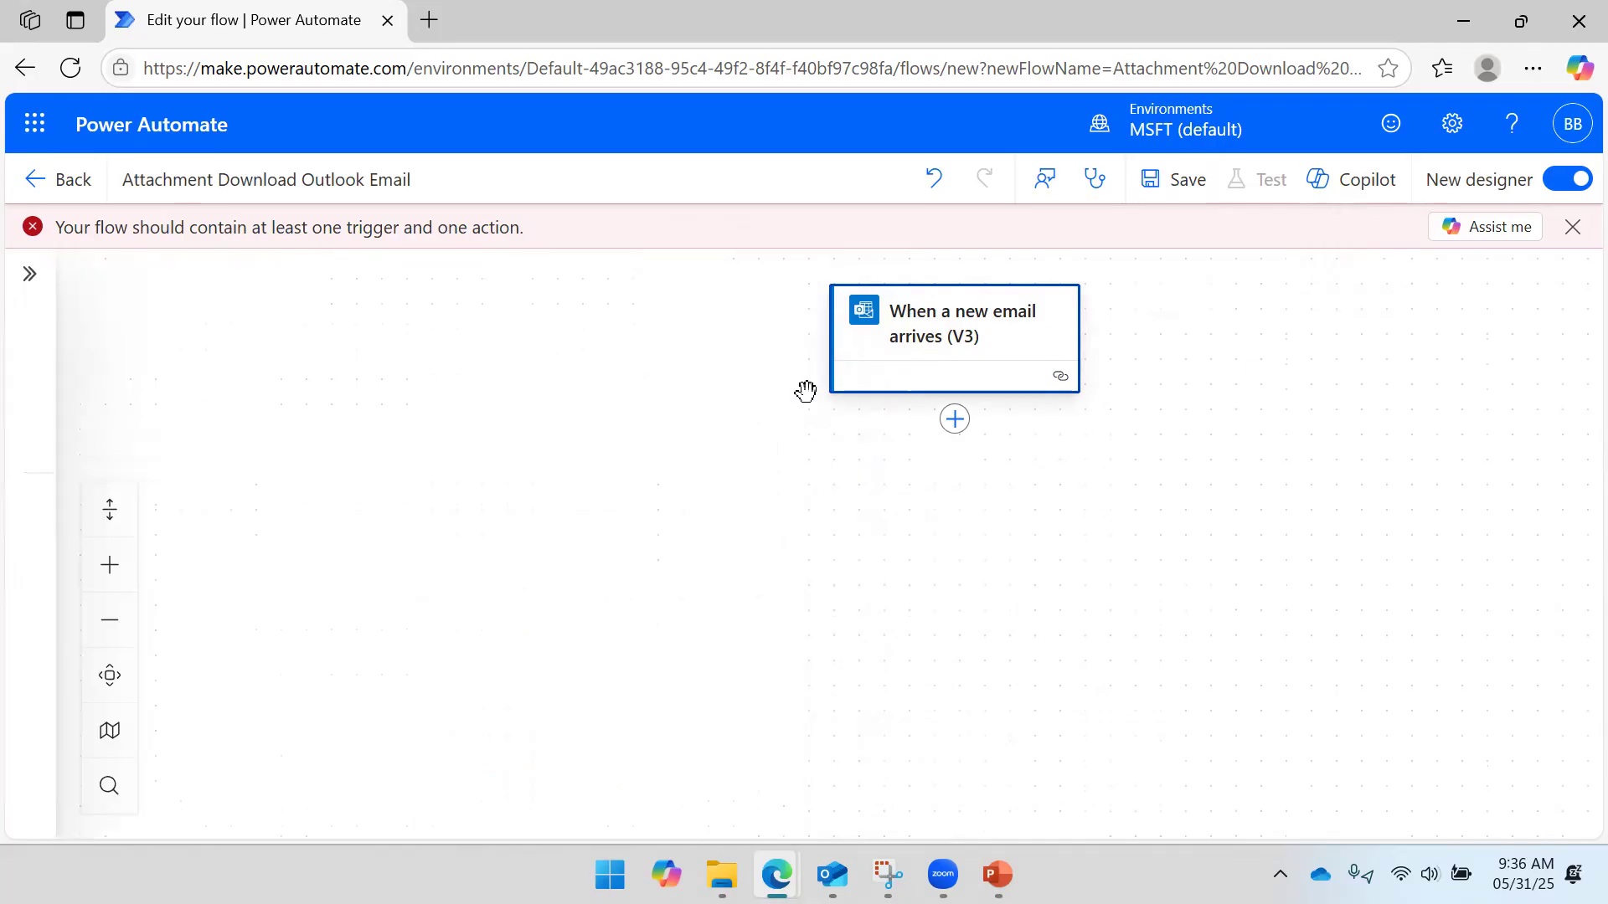
{"action": "left_click", "coordinate": [954, 430]}
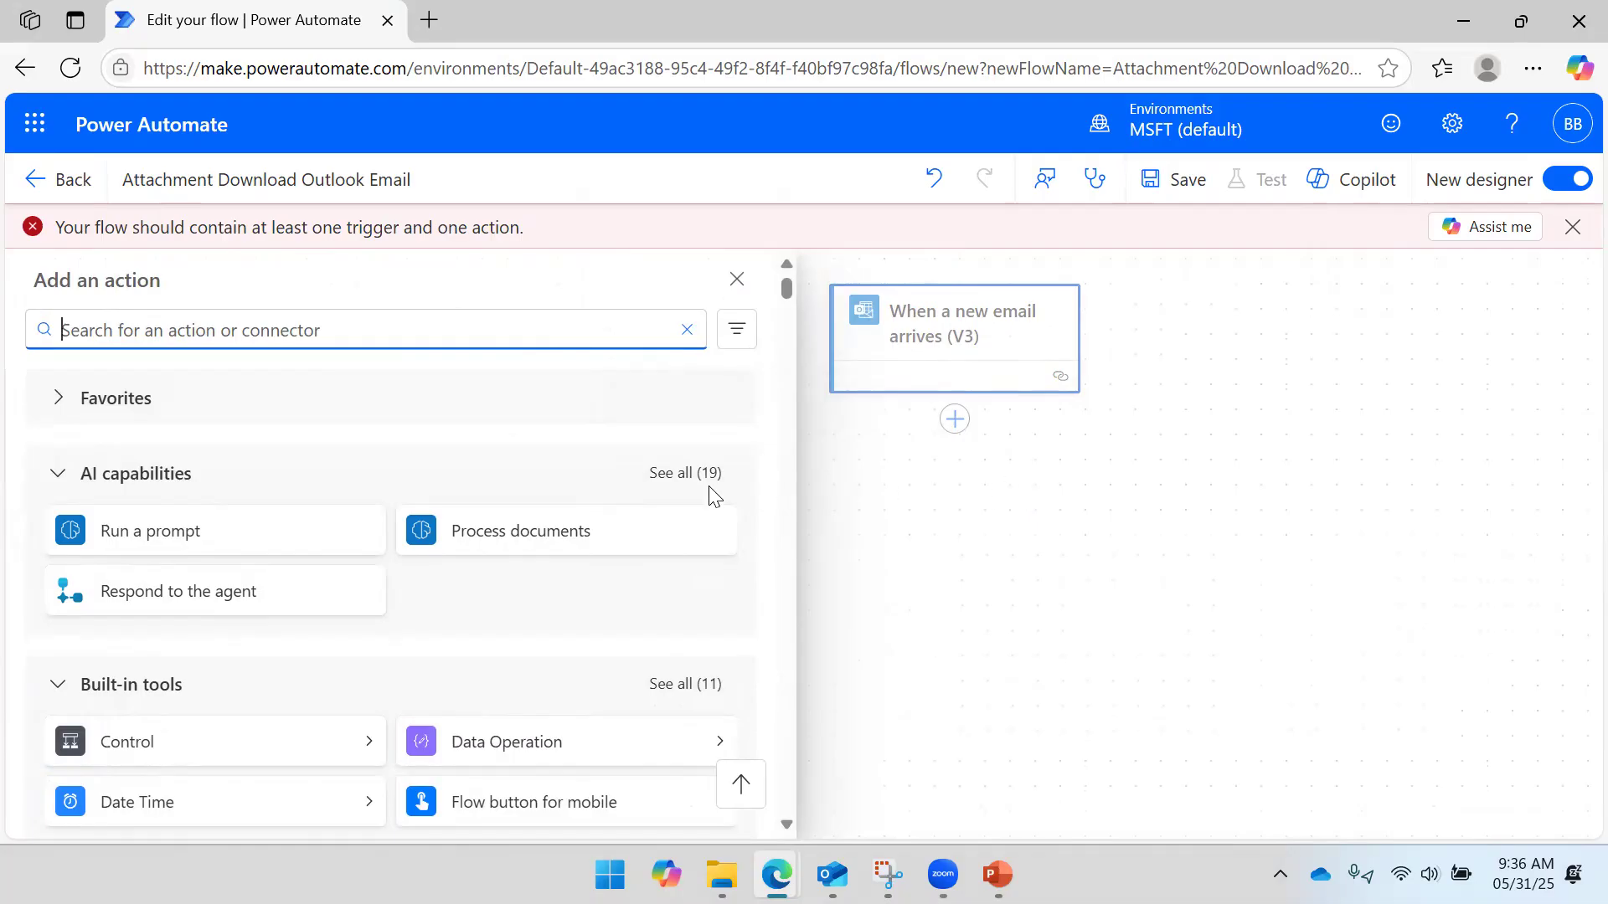
{"action": "scroll", "coordinate": [191, 512], "scroll_direction": "down", "scroll_amount": 3}
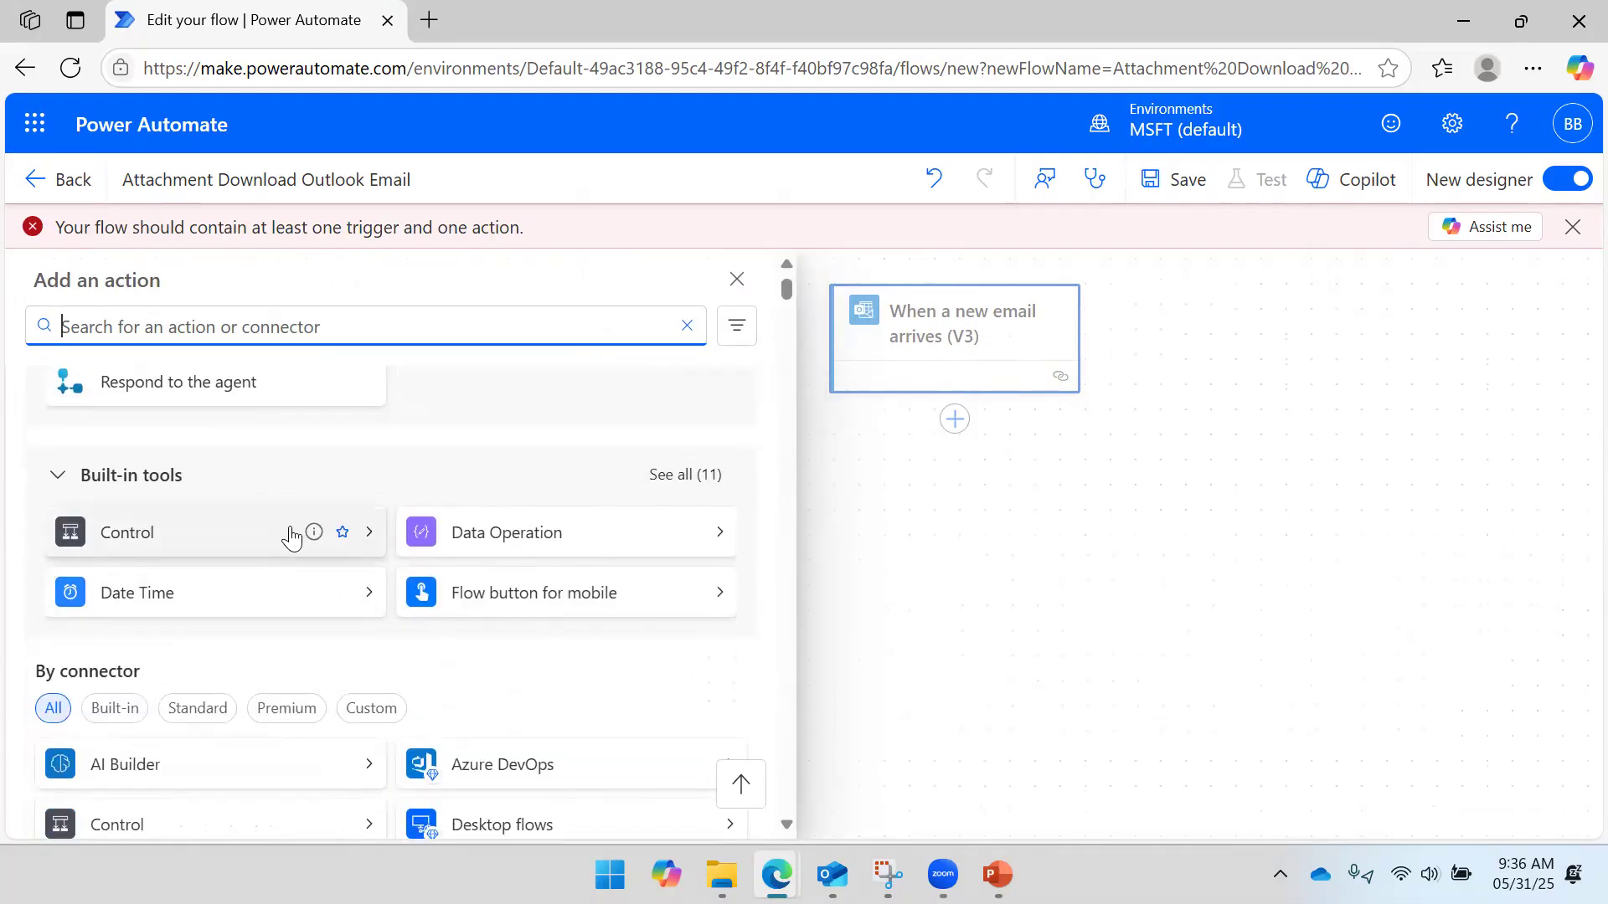
{"action": "scroll", "coordinate": [289, 530], "scroll_direction": "down", "scroll_amount": 5}
{"action": "scroll", "coordinate": [287, 531], "scroll_direction": "down", "scroll_amount": 3}
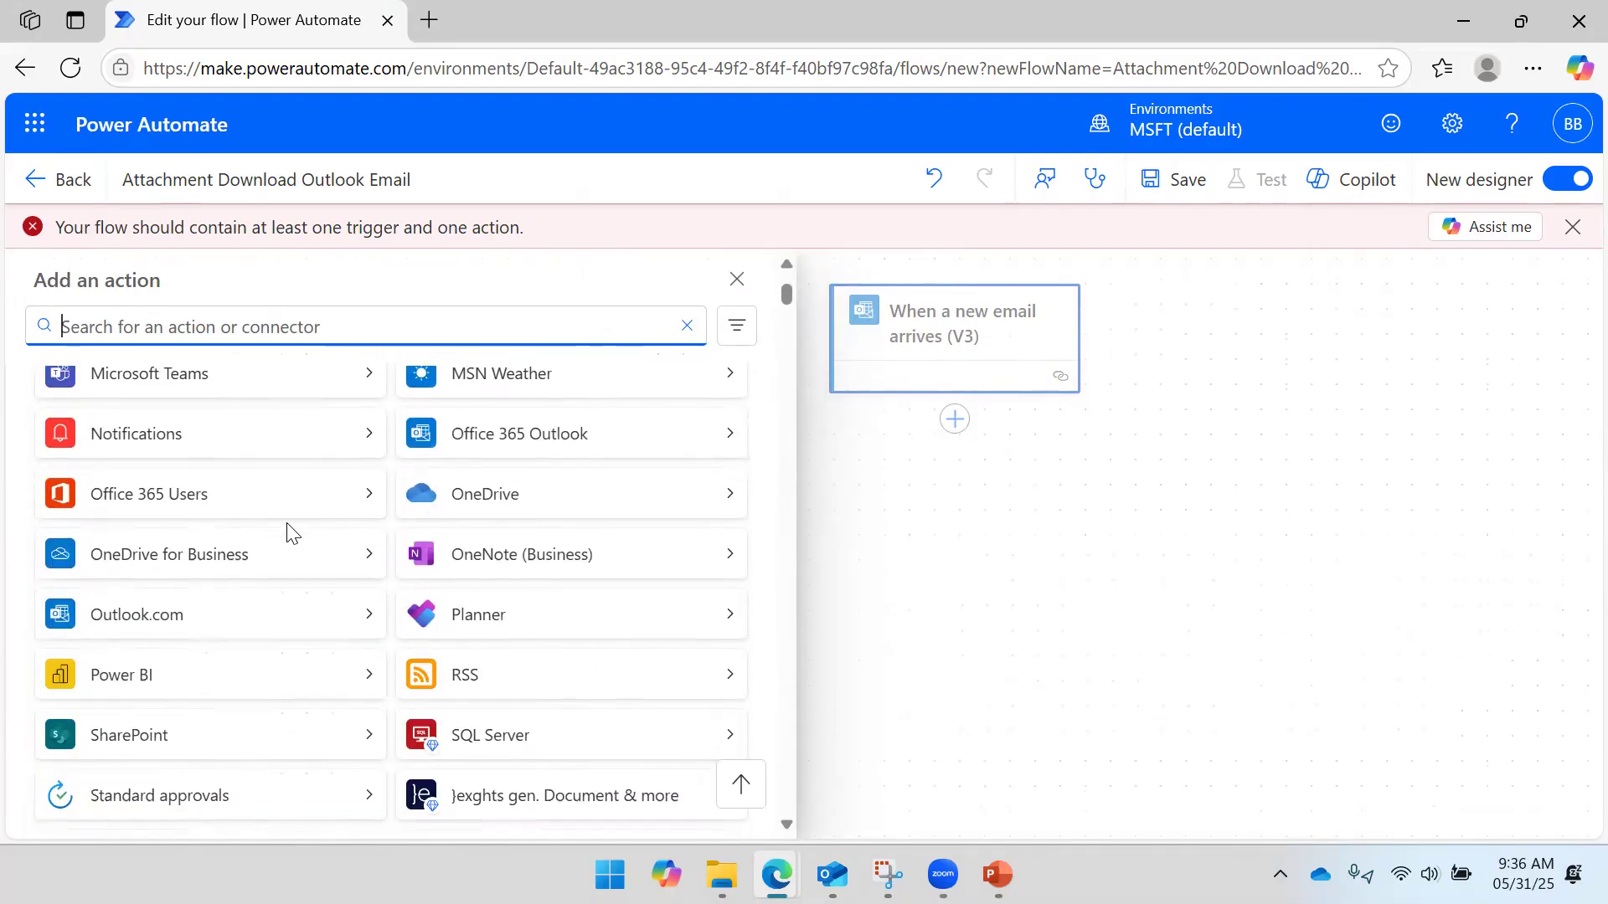
{"action": "scroll", "coordinate": [288, 531], "scroll_direction": "down", "scroll_amount": 3}
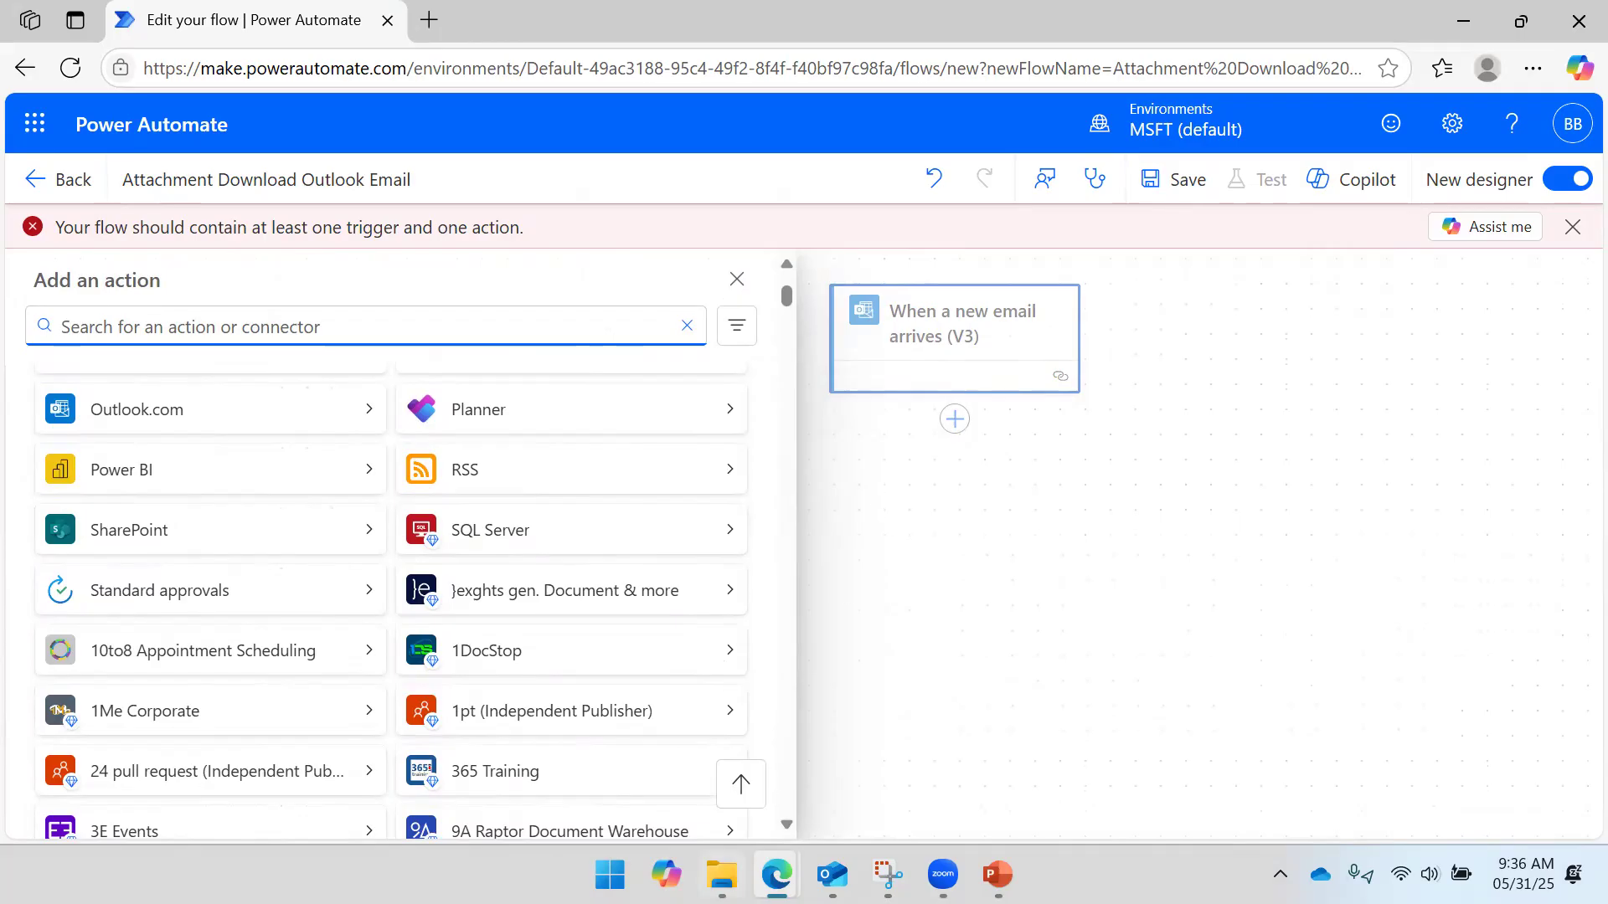
{"action": "left_click", "coordinate": [722, 874]}
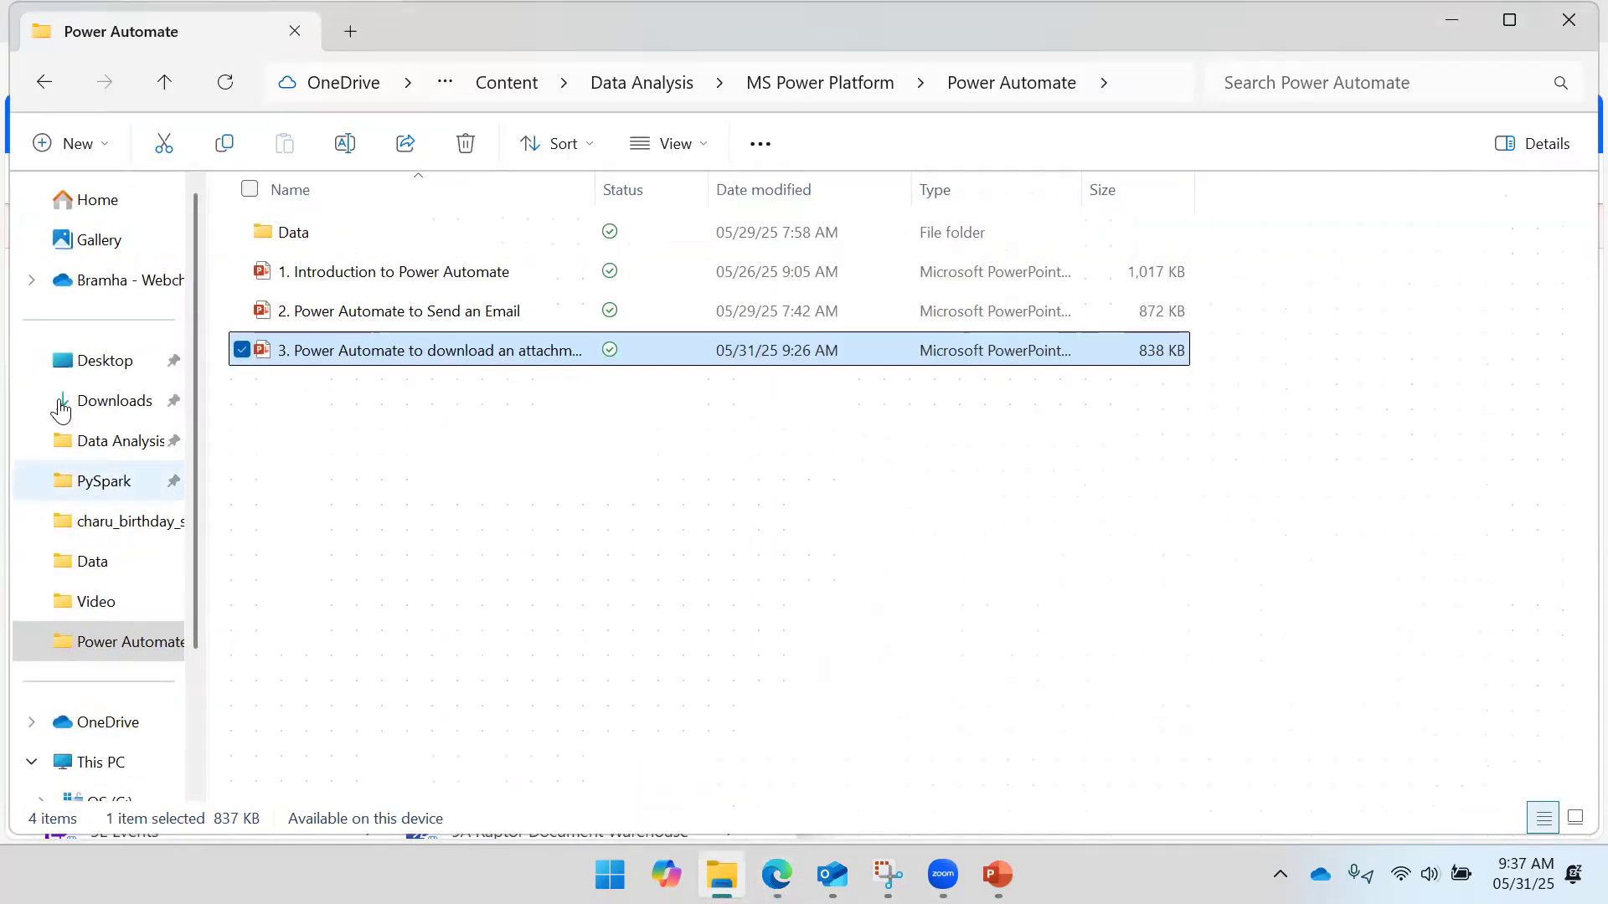
- View the OneDrive folders, including Attachments, then return to the Edit your flow window
{"action": "left_click", "coordinate": [76, 725]}
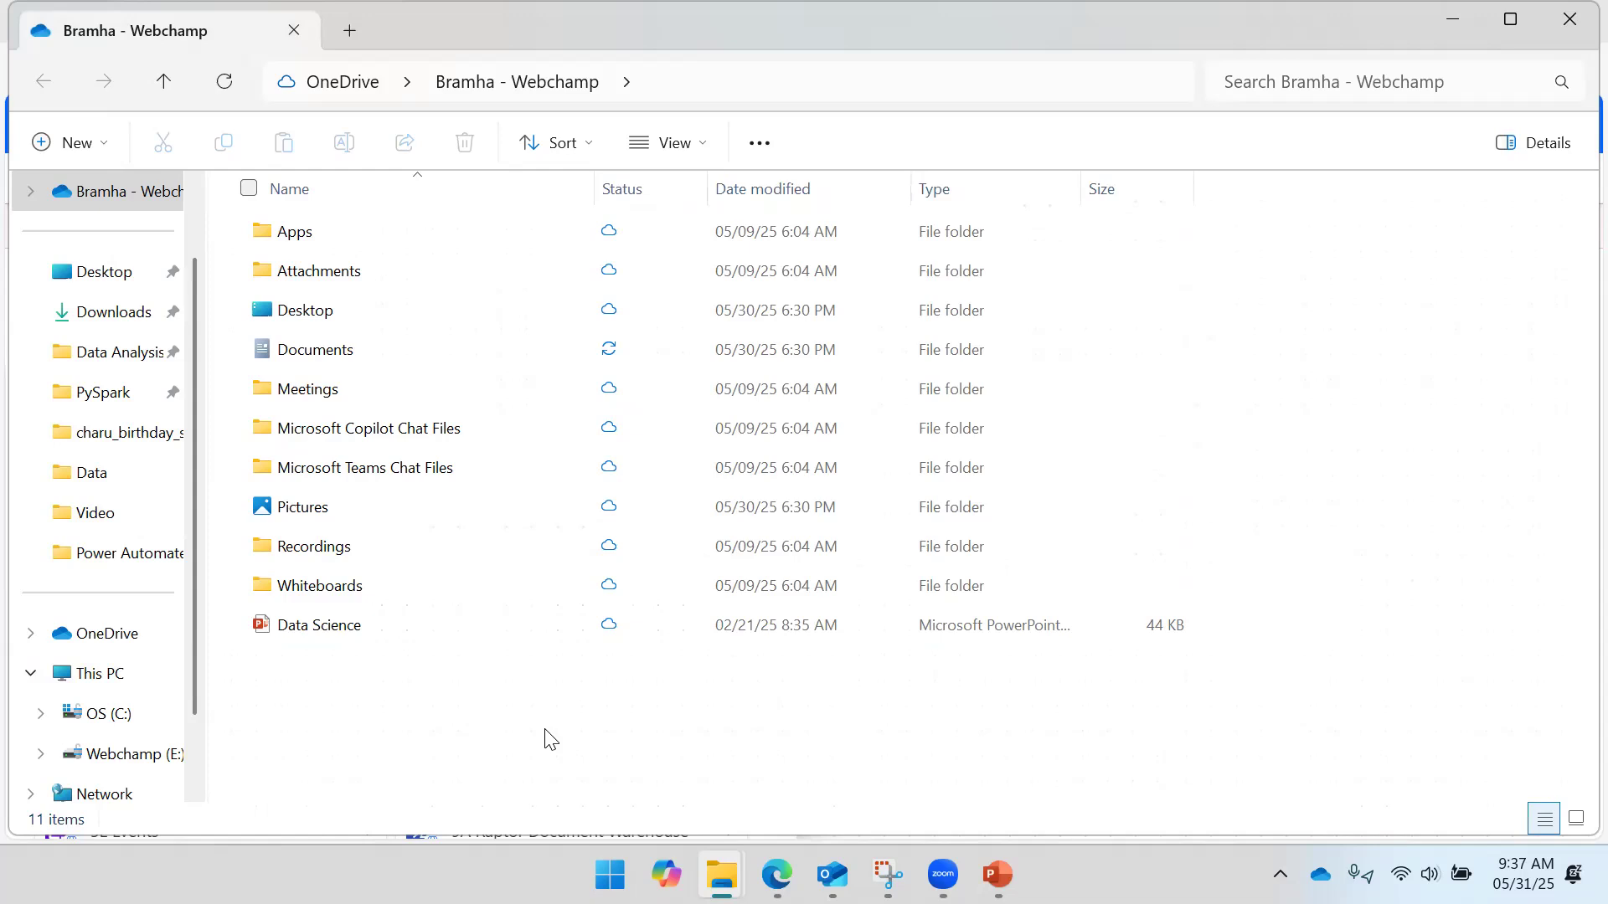
{"action": "mouse_move", "coordinate": [777, 875]}
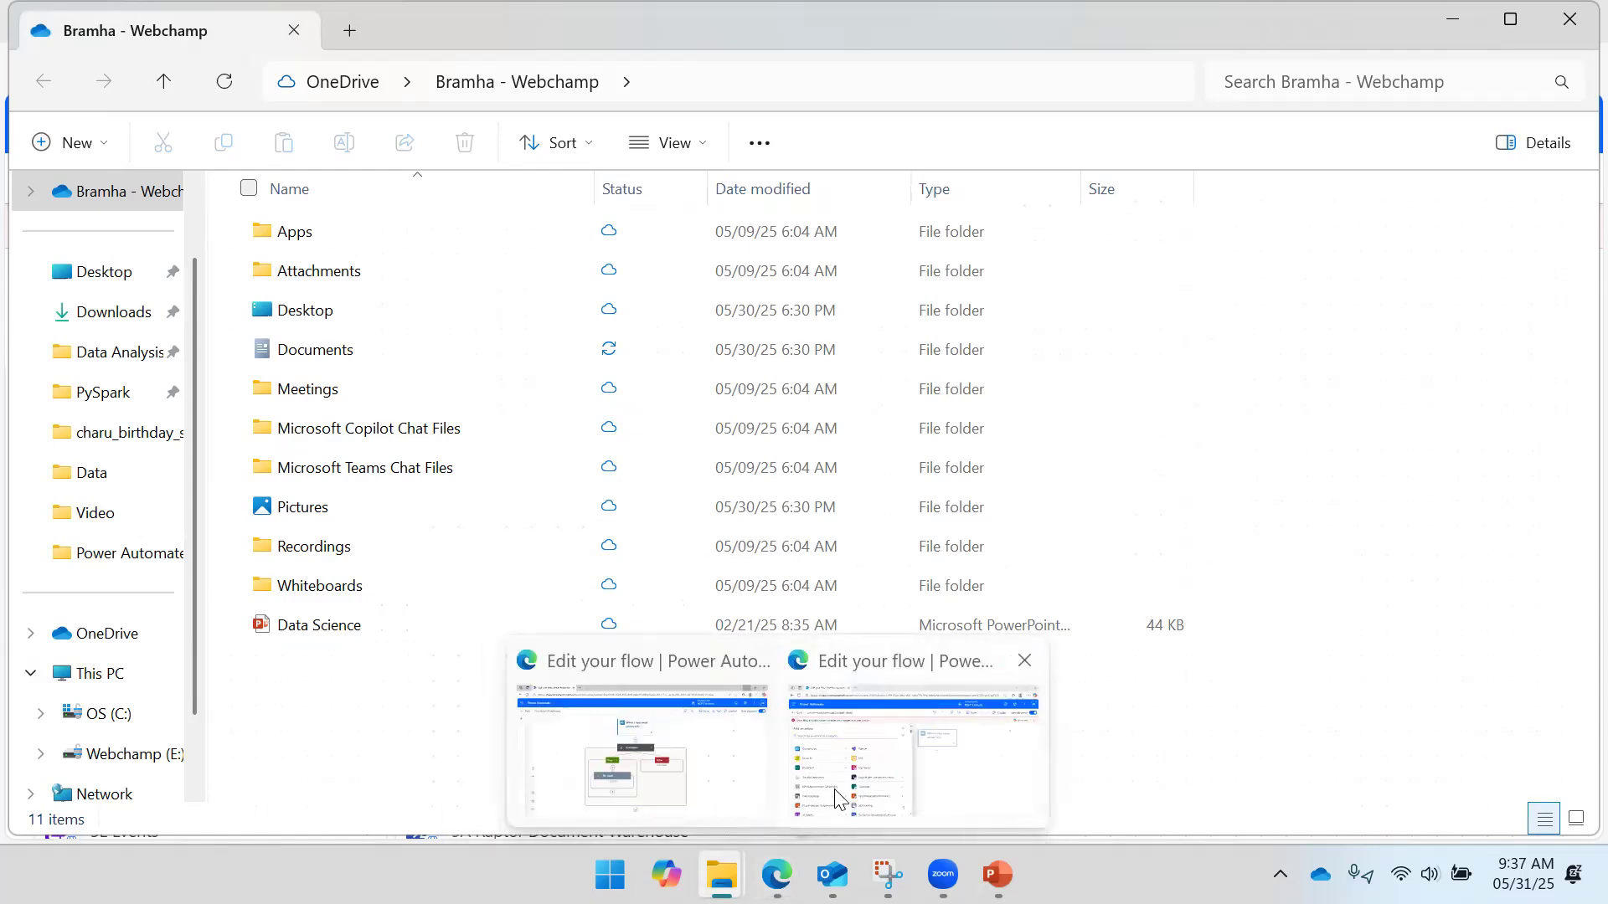
{"action": "left_click", "coordinate": [917, 764]}
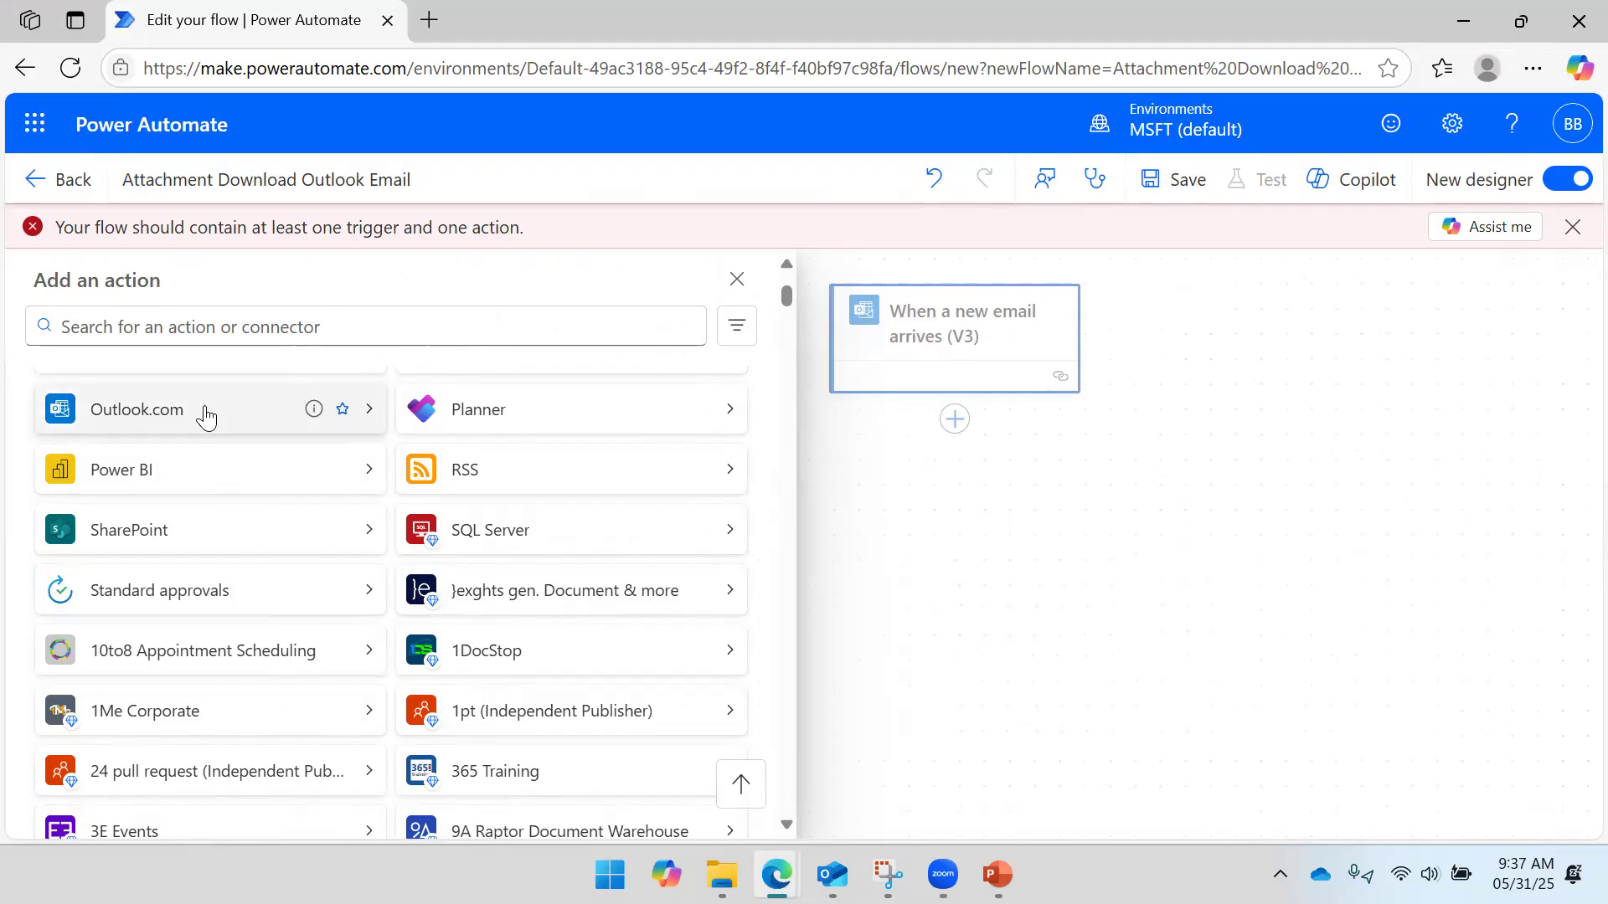
- Search actions for 'Create file' and add the OneDrive for Business Create file action
{"action": "left_click", "coordinate": [214, 323]}
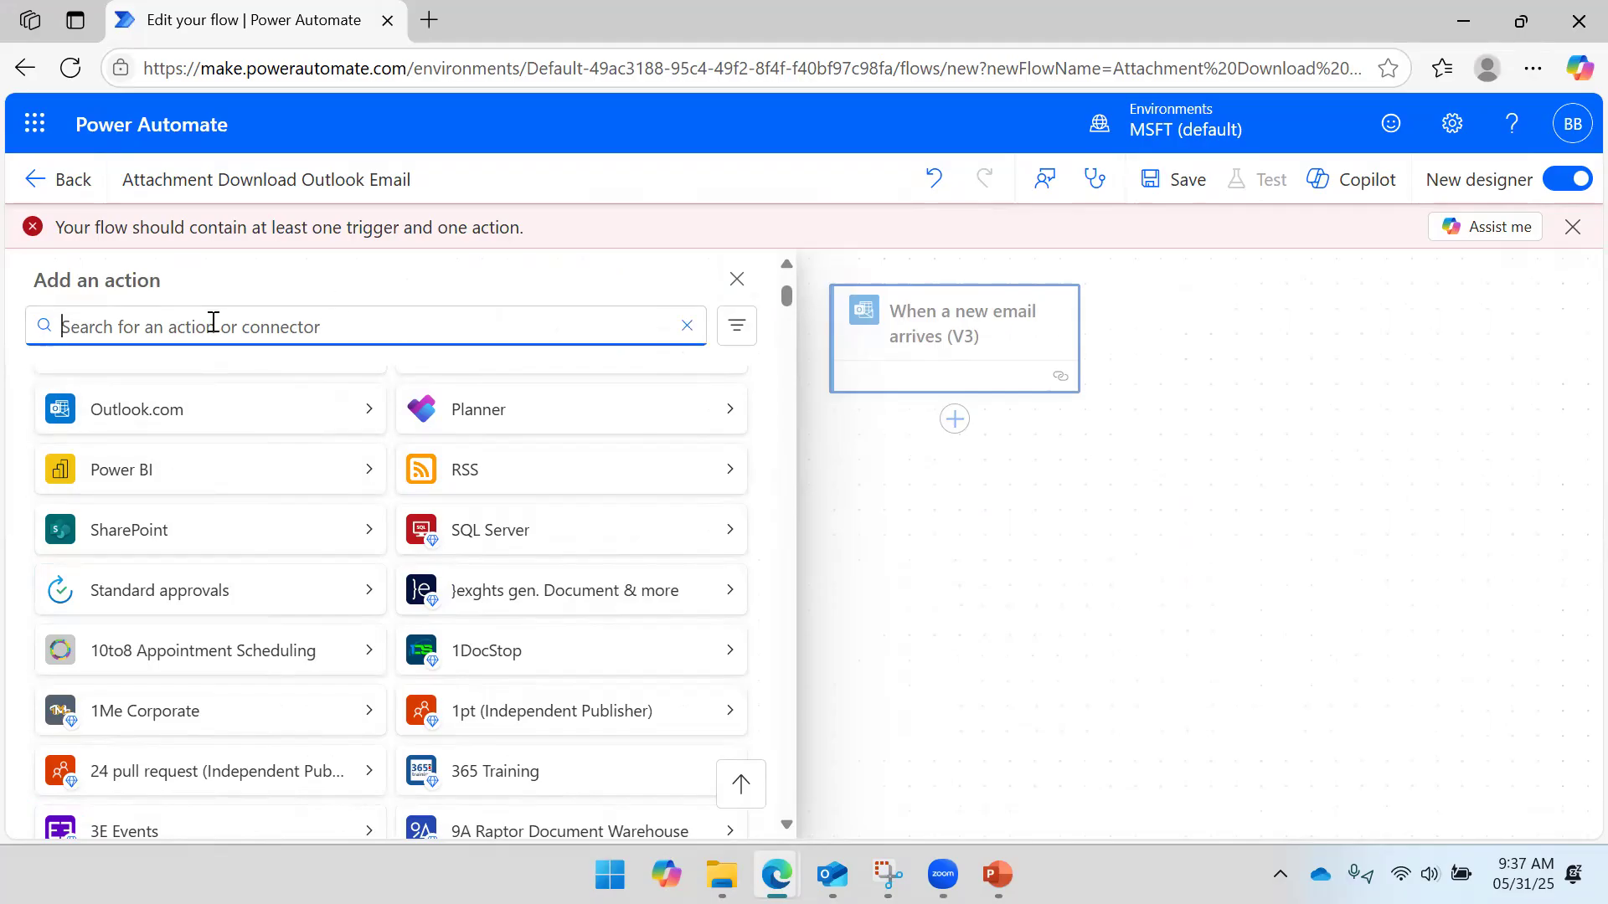
{"action": "type", "text": "Create"}
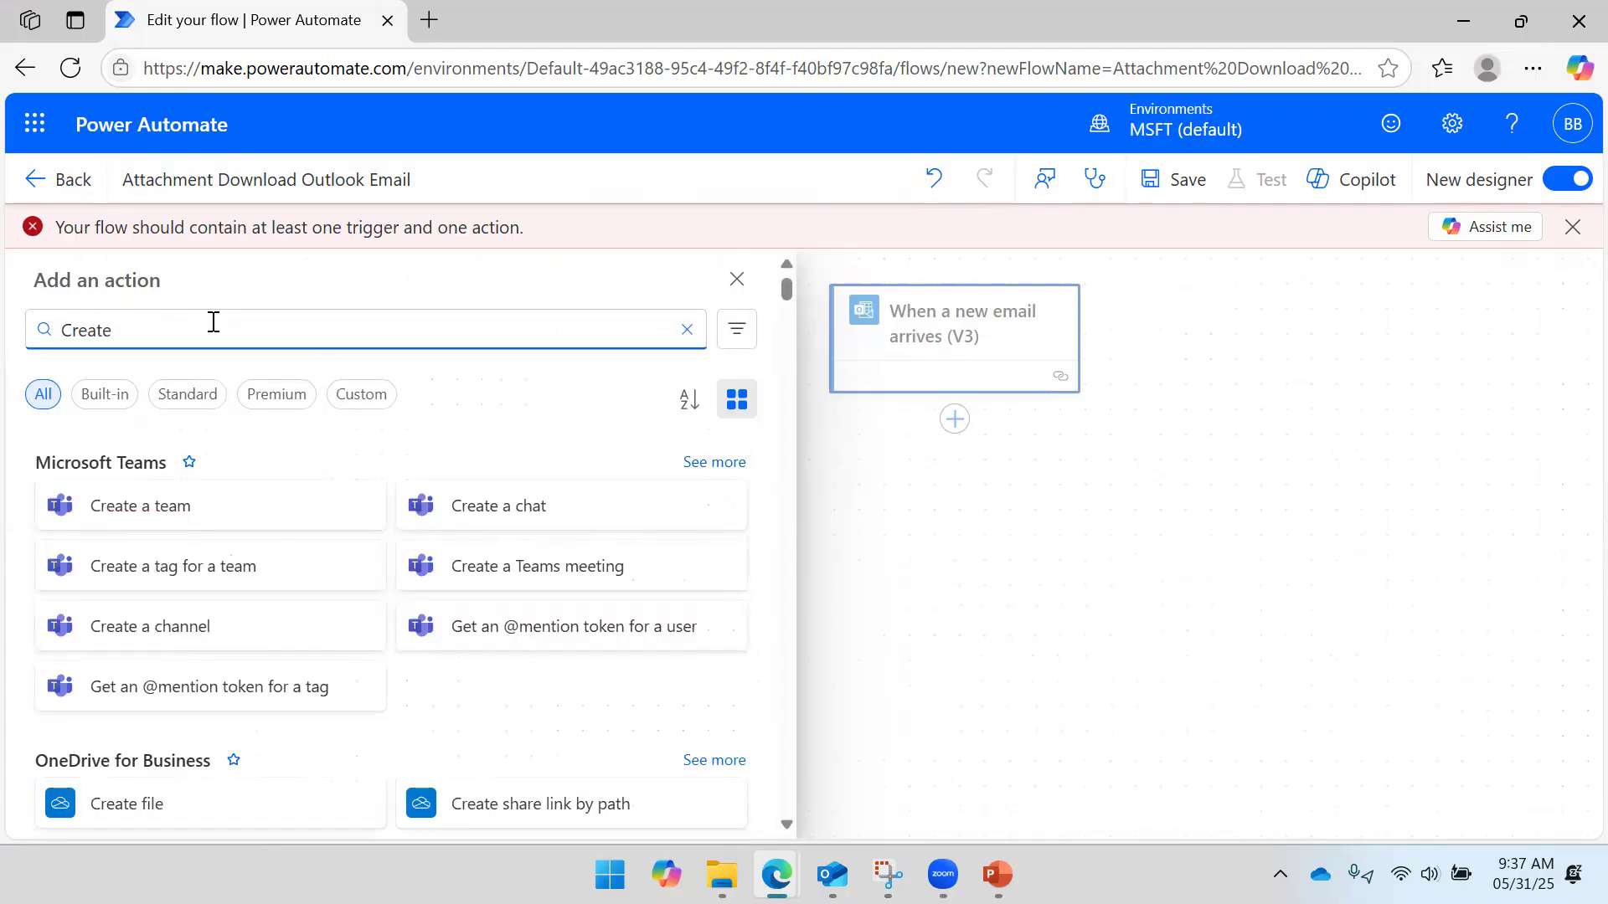
{"action": "type", "text": " file"}
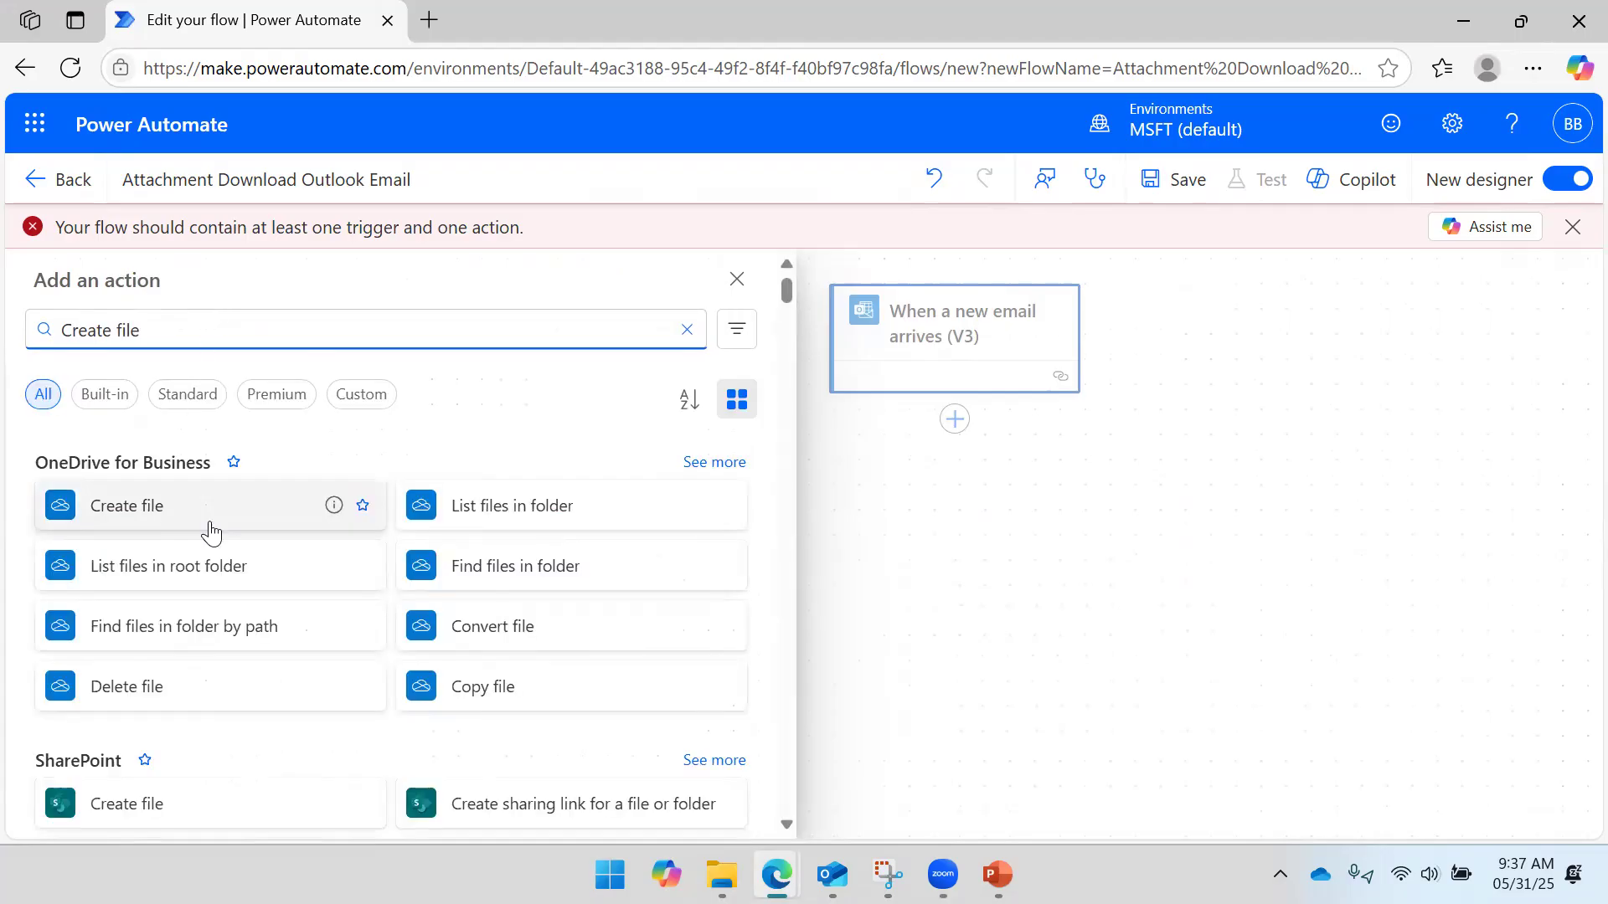
{"action": "scroll", "coordinate": [208, 520], "scroll_direction": "down", "scroll_amount": 2}
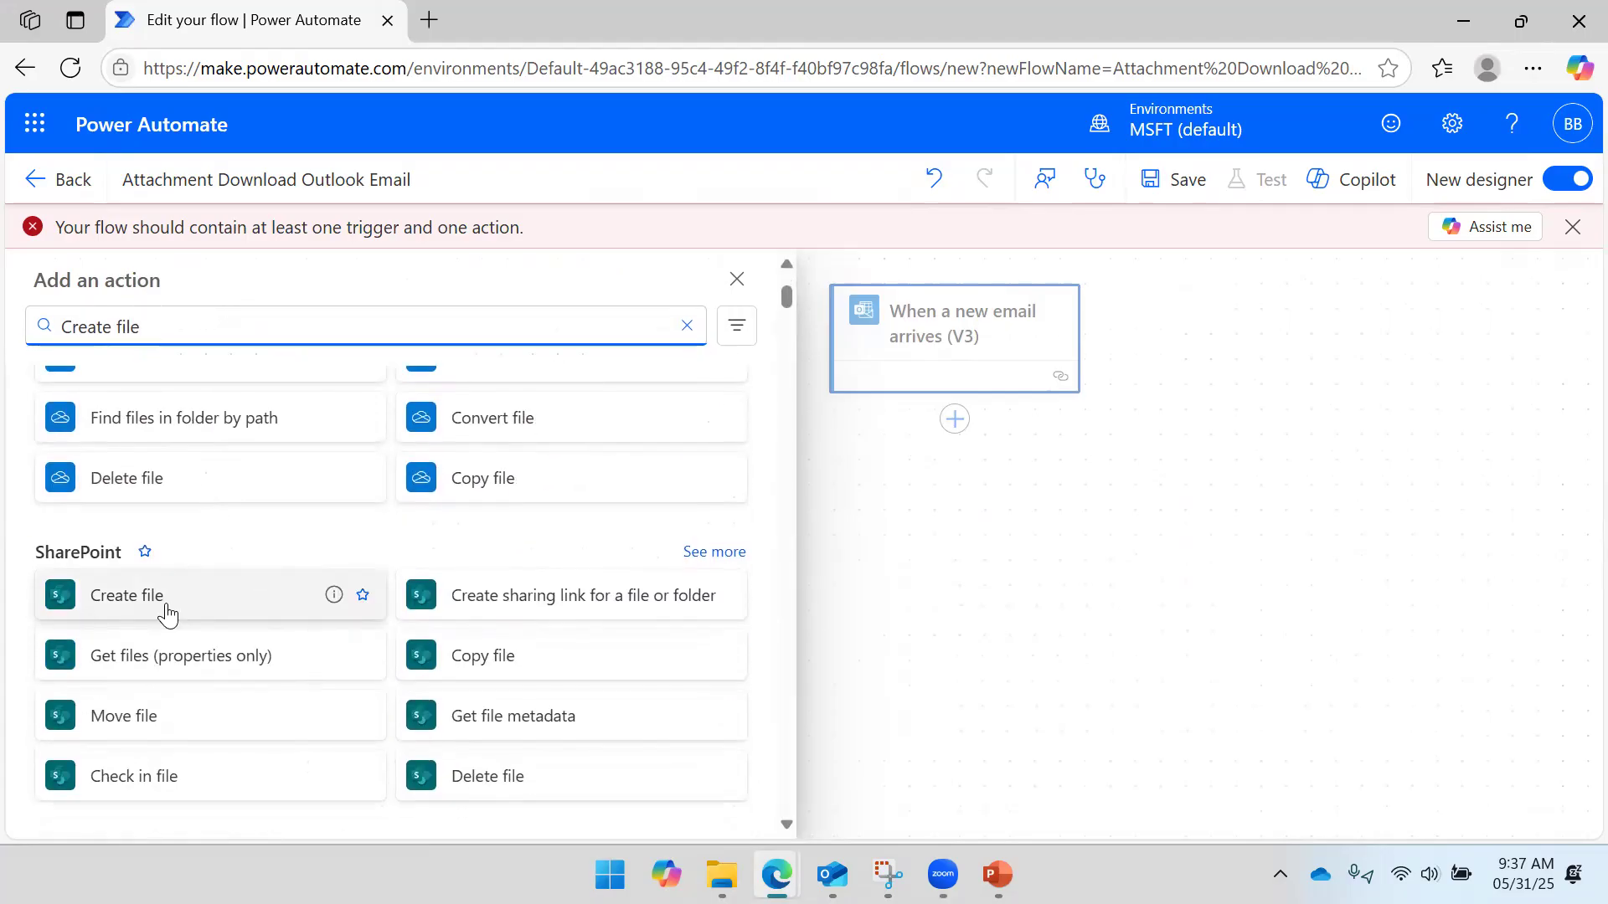
{"action": "scroll", "coordinate": [167, 614], "scroll_direction": "down", "scroll_amount": 3}
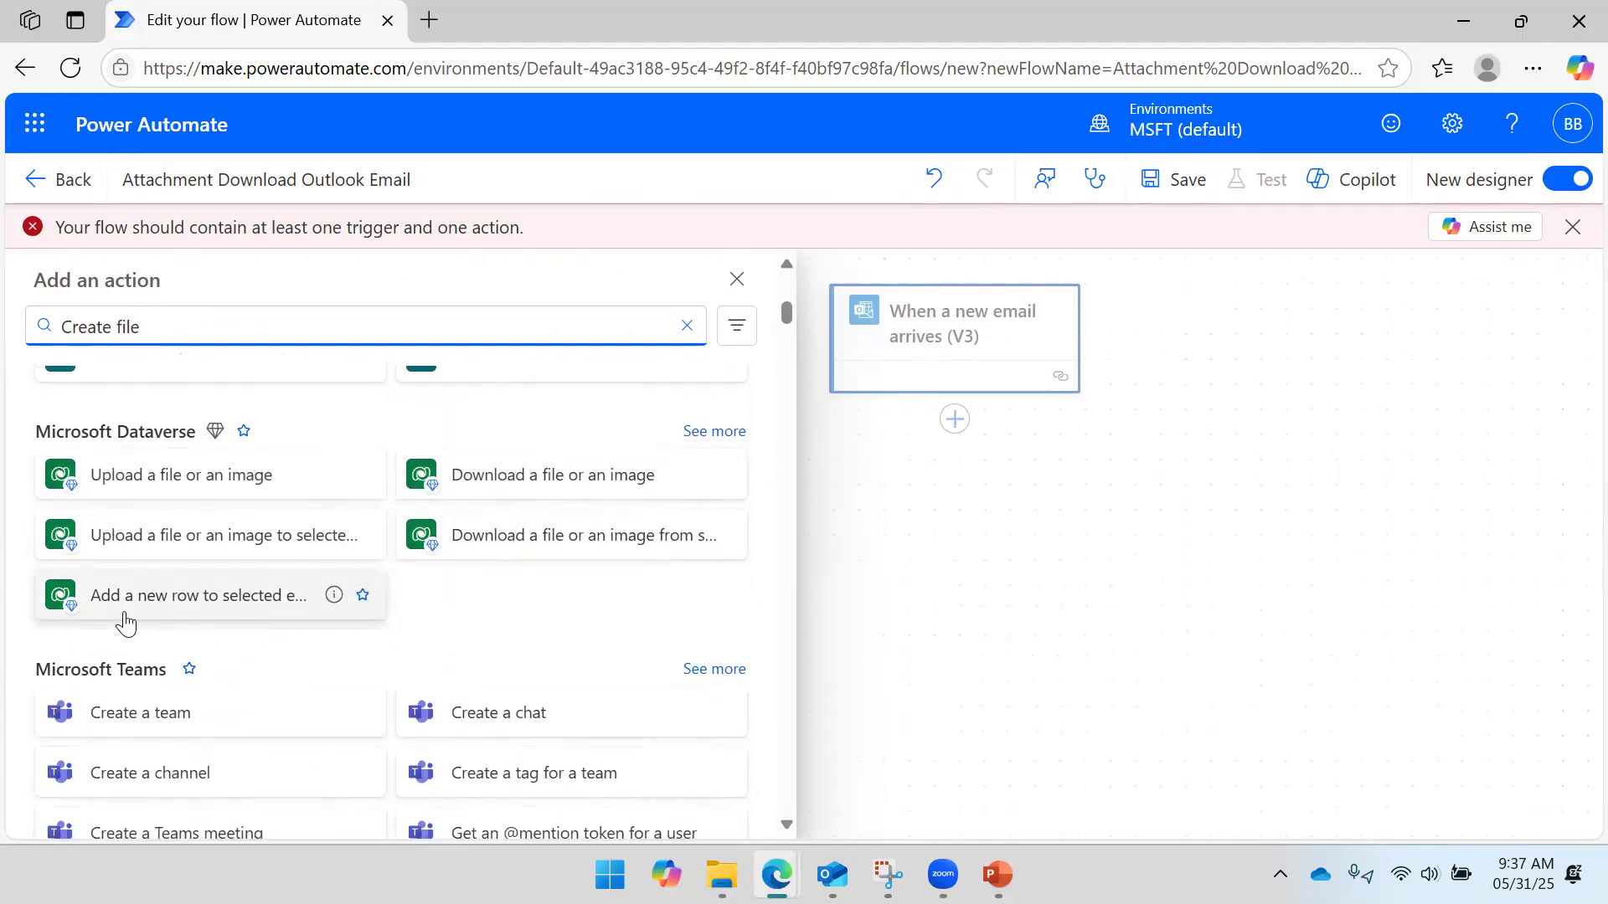
{"action": "scroll", "coordinate": [186, 569], "scroll_direction": "down", "scroll_amount": 2}
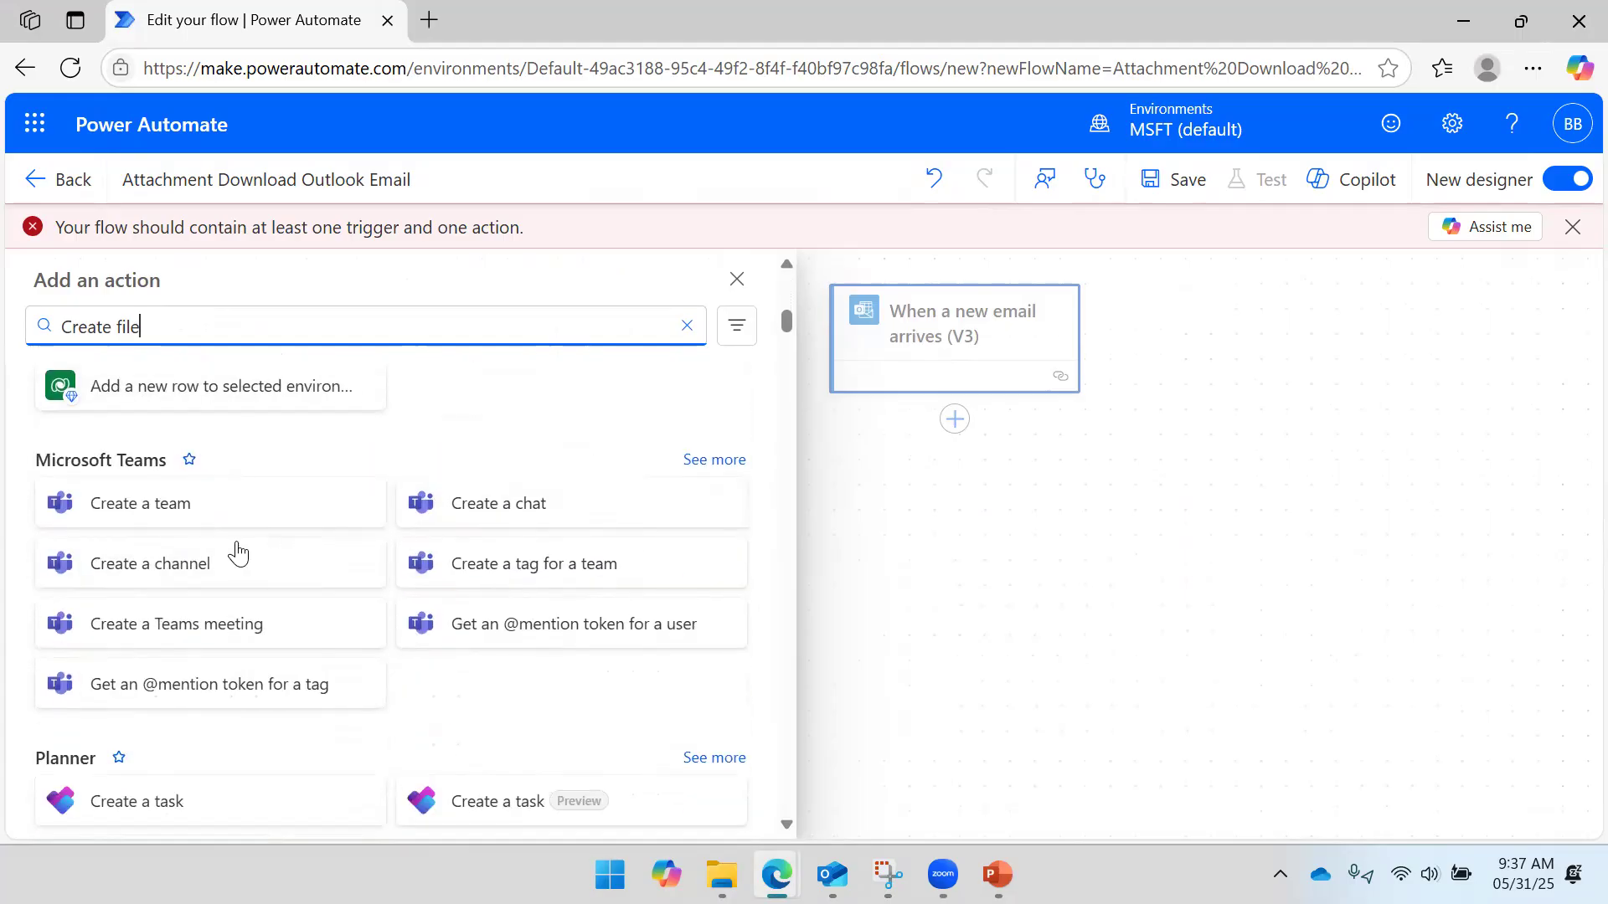
{"action": "scroll", "coordinate": [237, 549], "scroll_direction": "down", "scroll_amount": 3}
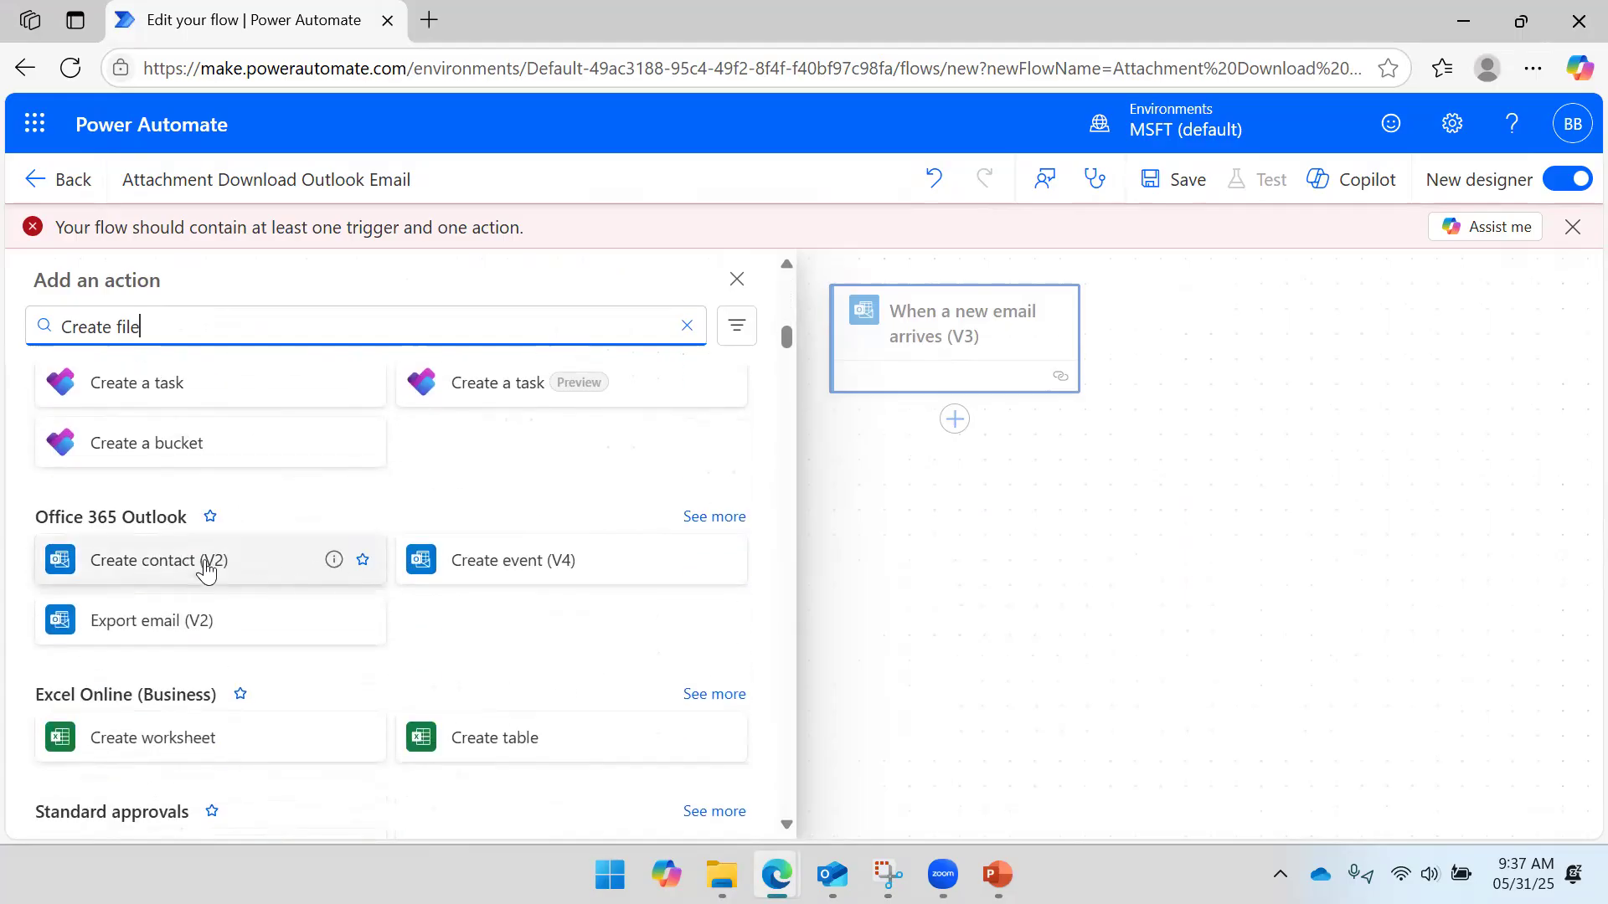
{"action": "scroll", "coordinate": [205, 567], "scroll_direction": "down", "scroll_amount": 2}
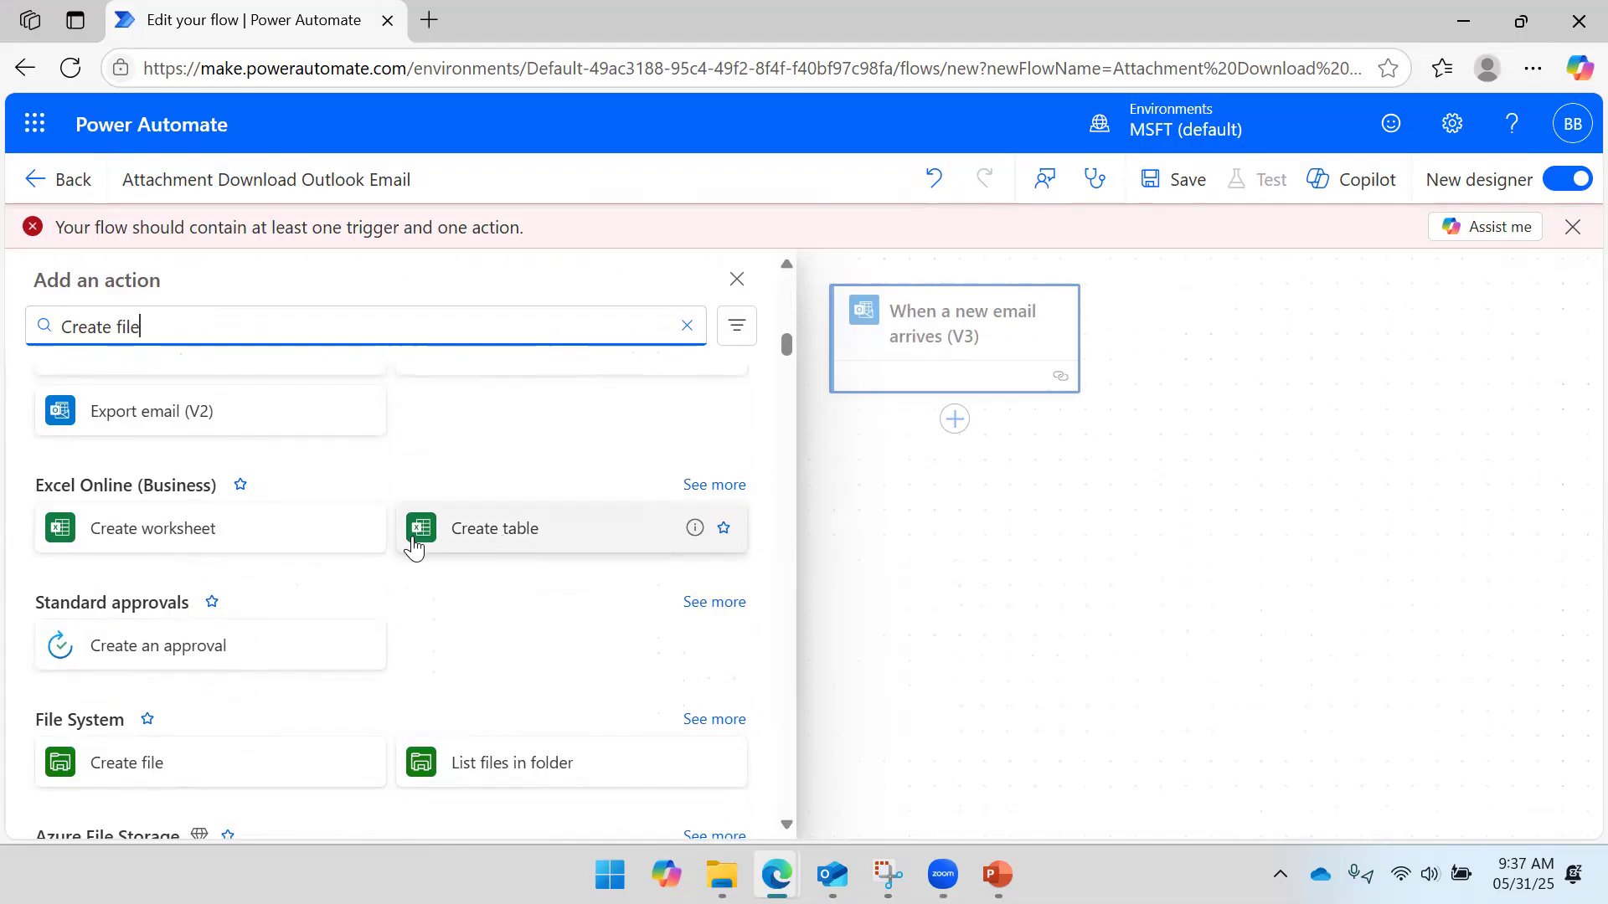
{"action": "scroll", "coordinate": [192, 559], "scroll_direction": "down", "scroll_amount": 2}
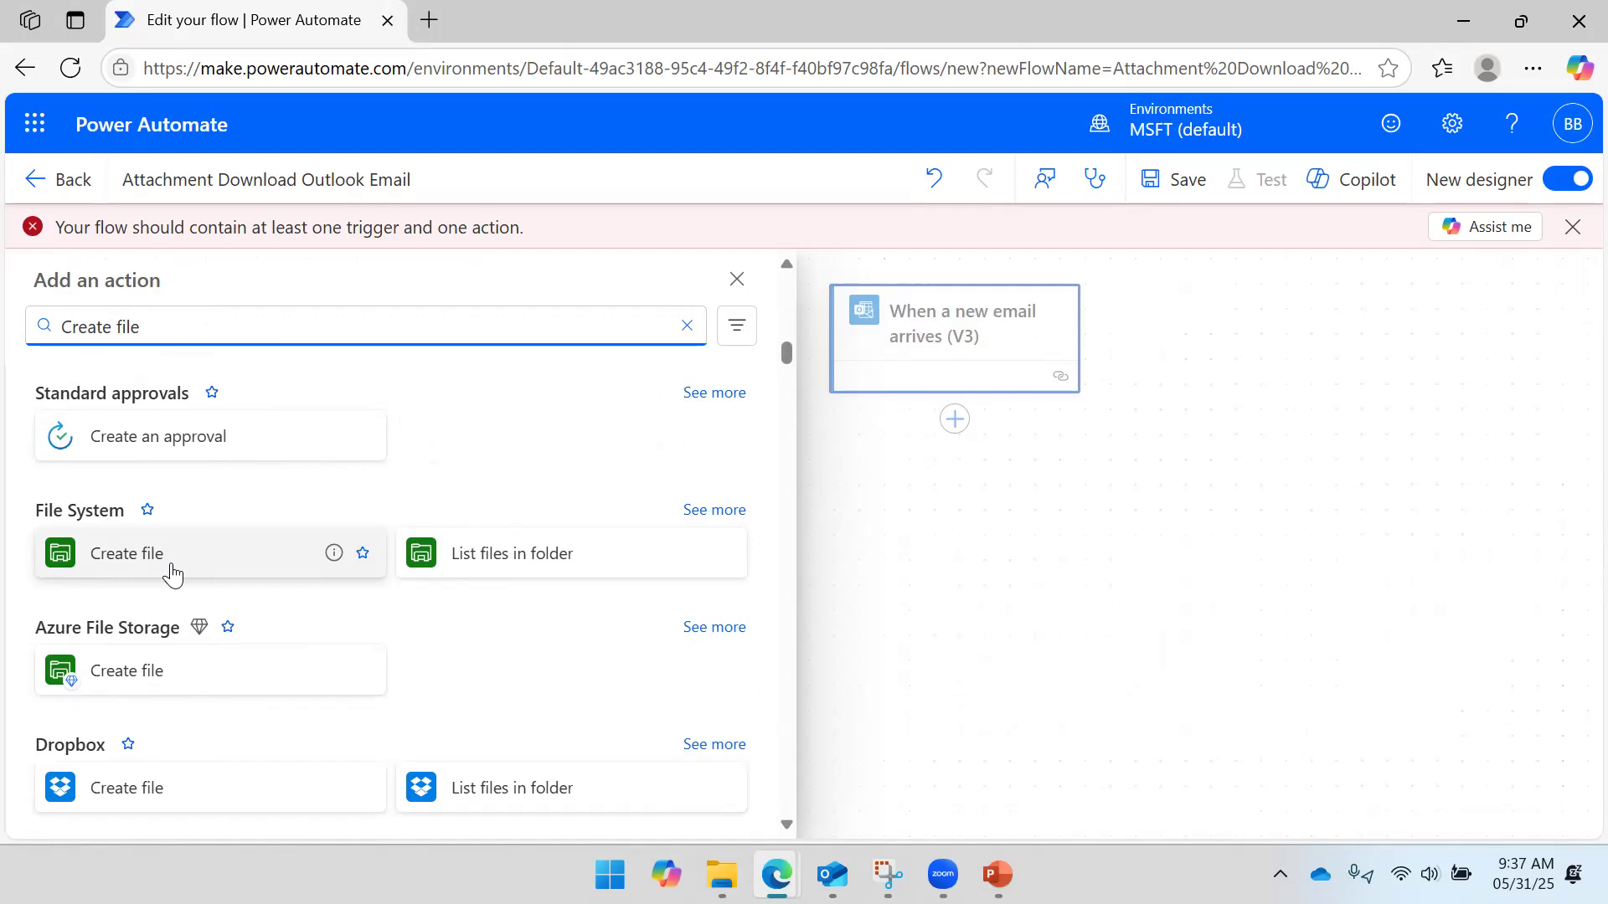
{"action": "scroll", "coordinate": [173, 573], "scroll_direction": "down", "scroll_amount": 2}
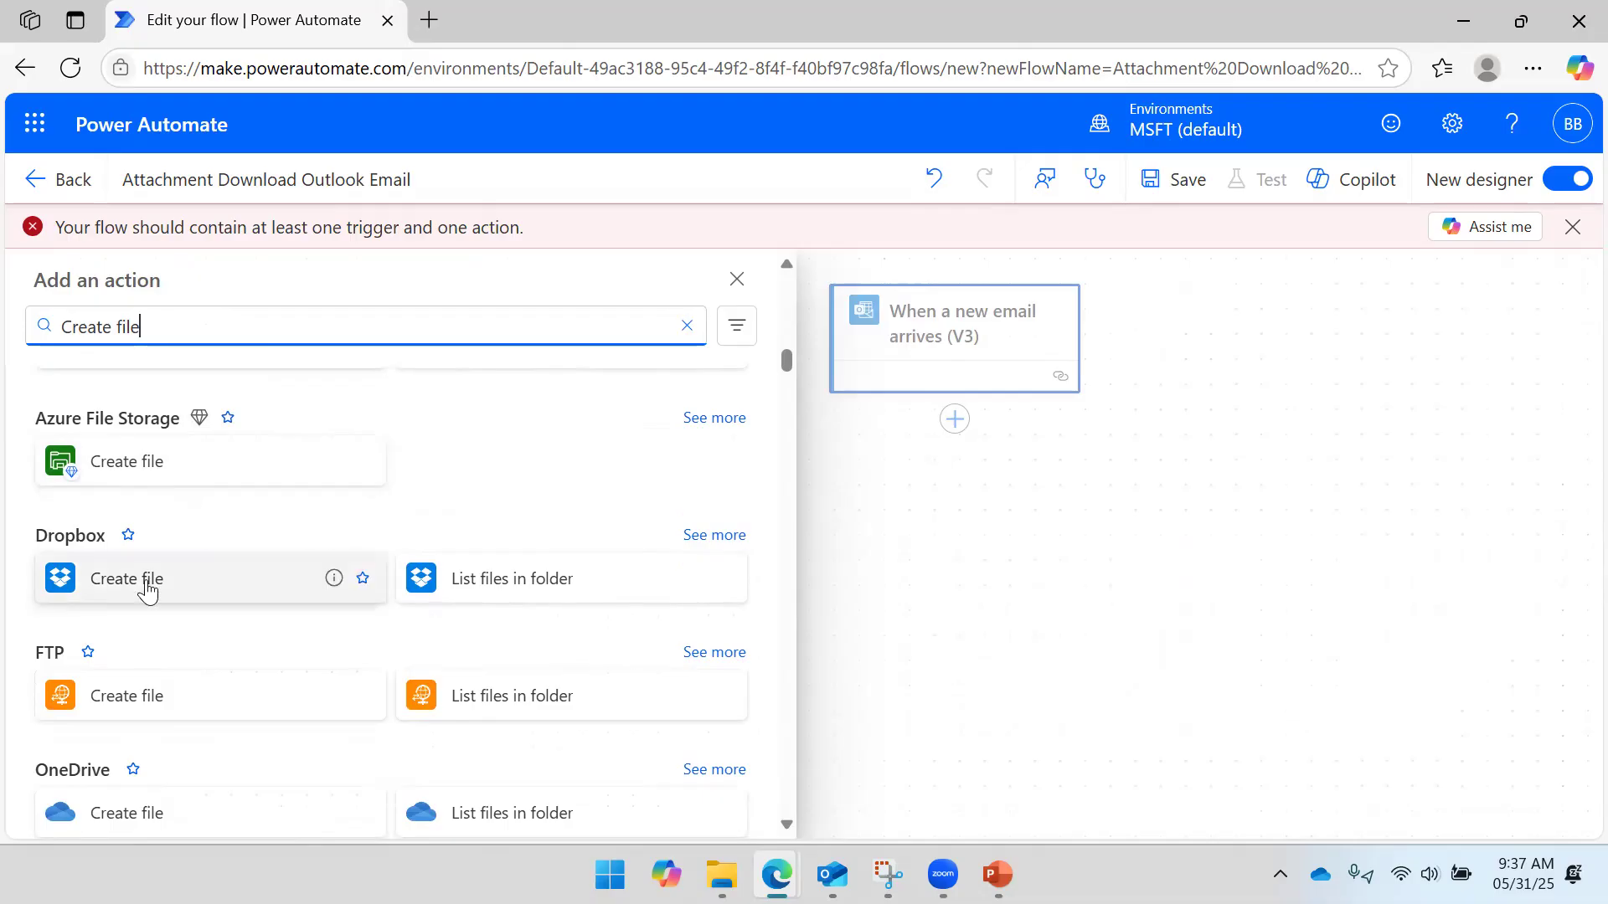
{"action": "scroll", "coordinate": [146, 591], "scroll_direction": "down", "scroll_amount": 2}
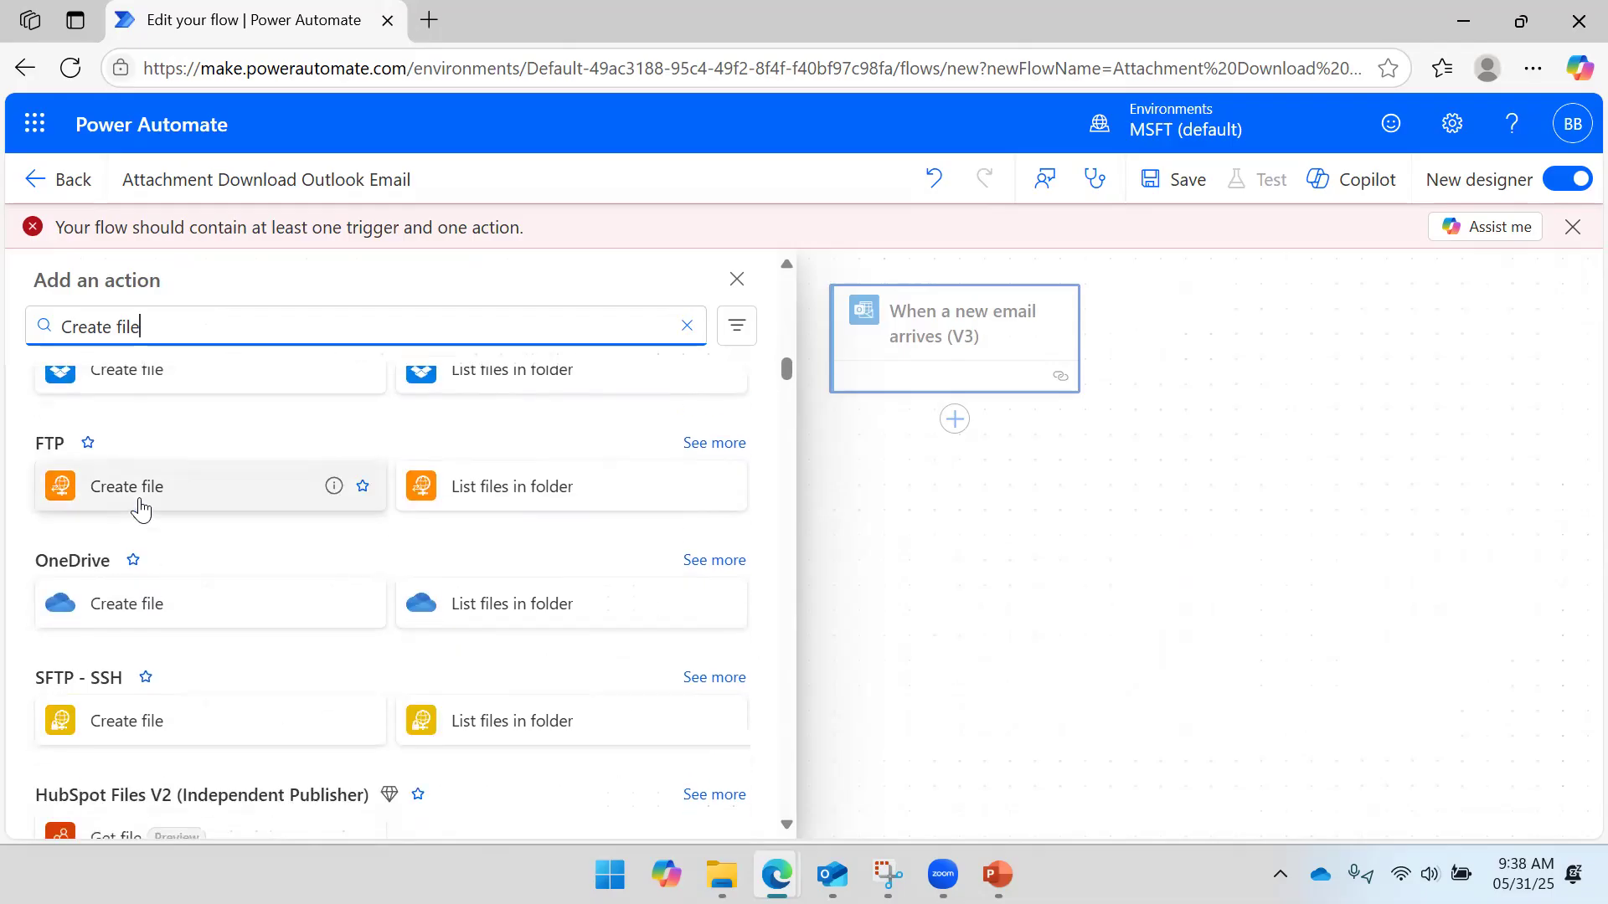
{"action": "scroll", "coordinate": [140, 506], "scroll_direction": "down", "scroll_amount": 2}
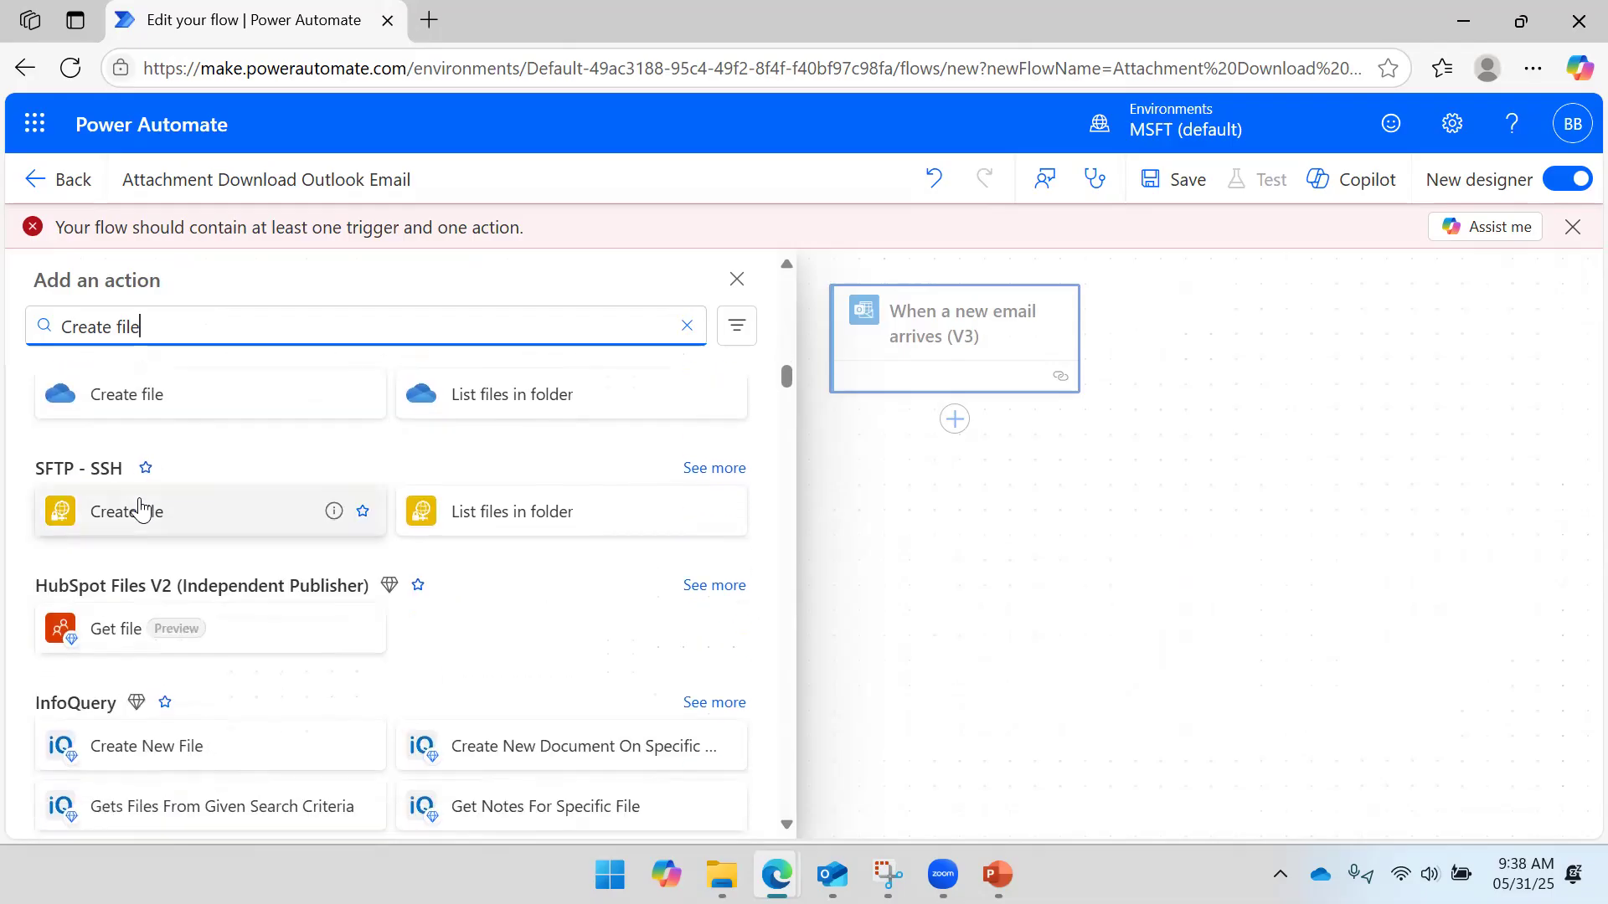
{"action": "scroll", "coordinate": [134, 503], "scroll_direction": "up", "scroll_amount": 2}
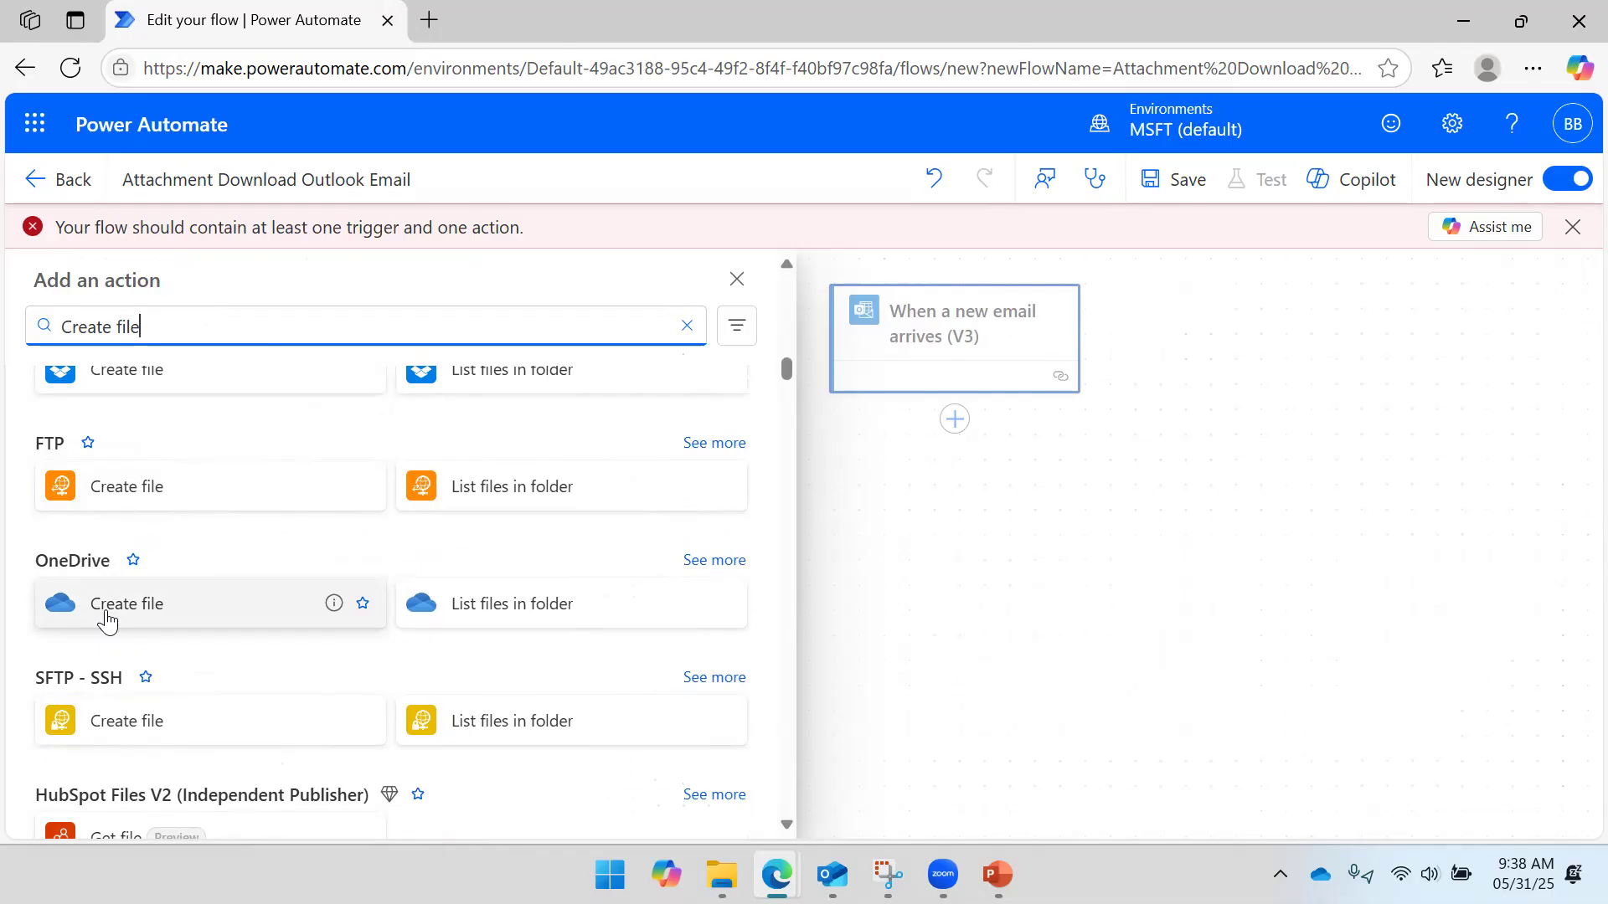
{"action": "scroll", "coordinate": [107, 617], "scroll_direction": "down", "scroll_amount": 2}
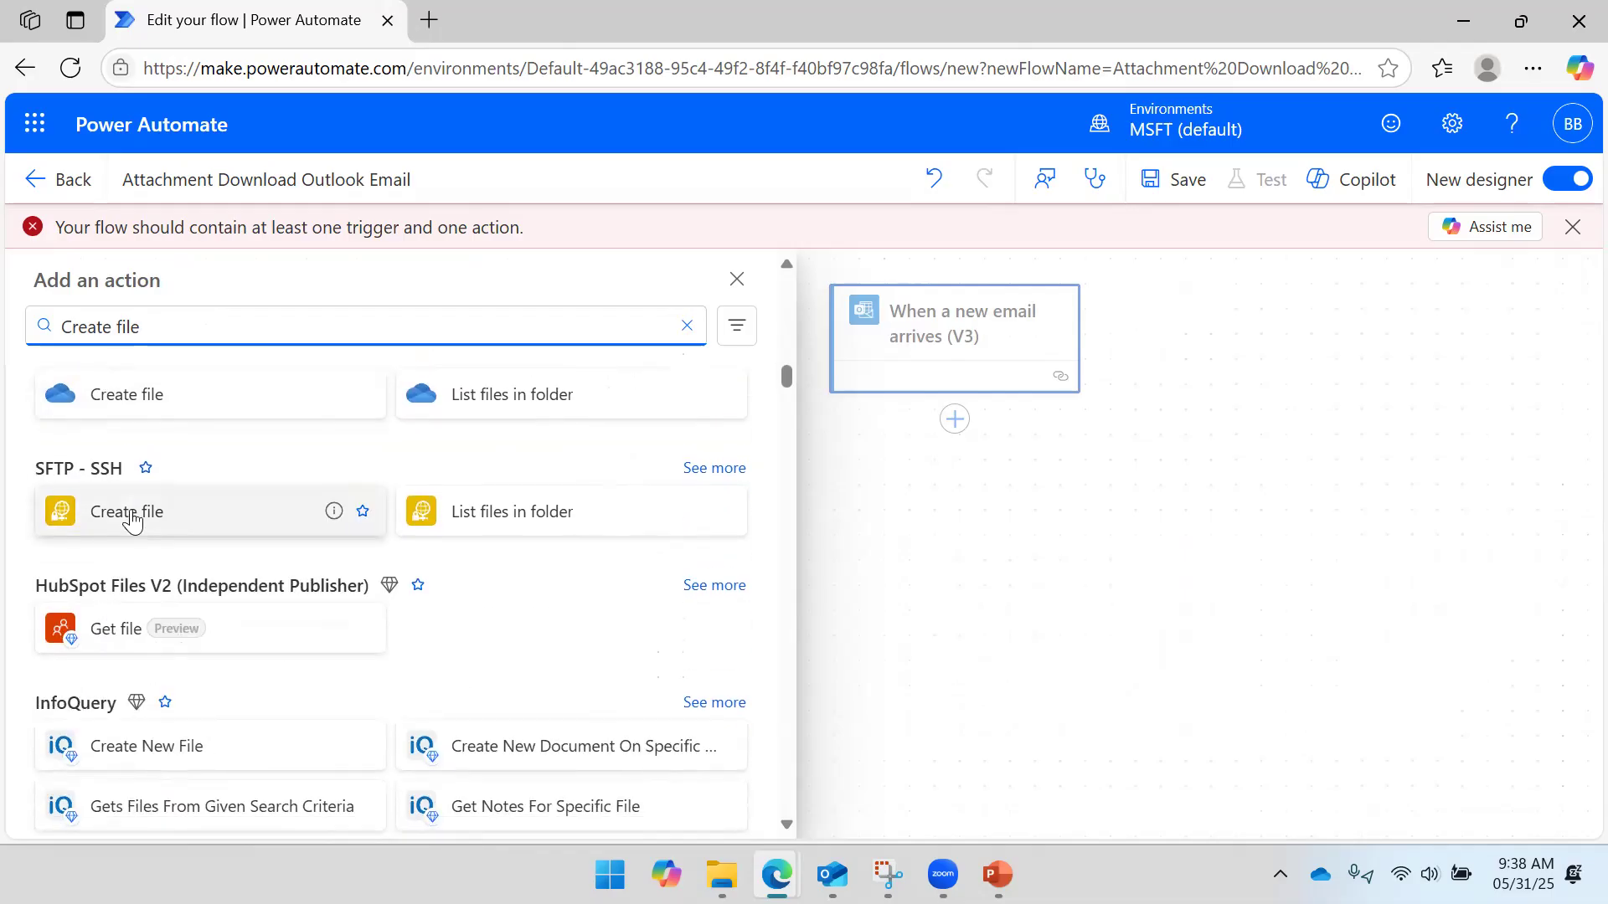
{"action": "scroll", "coordinate": [163, 546], "scroll_direction": "down", "scroll_amount": 2}
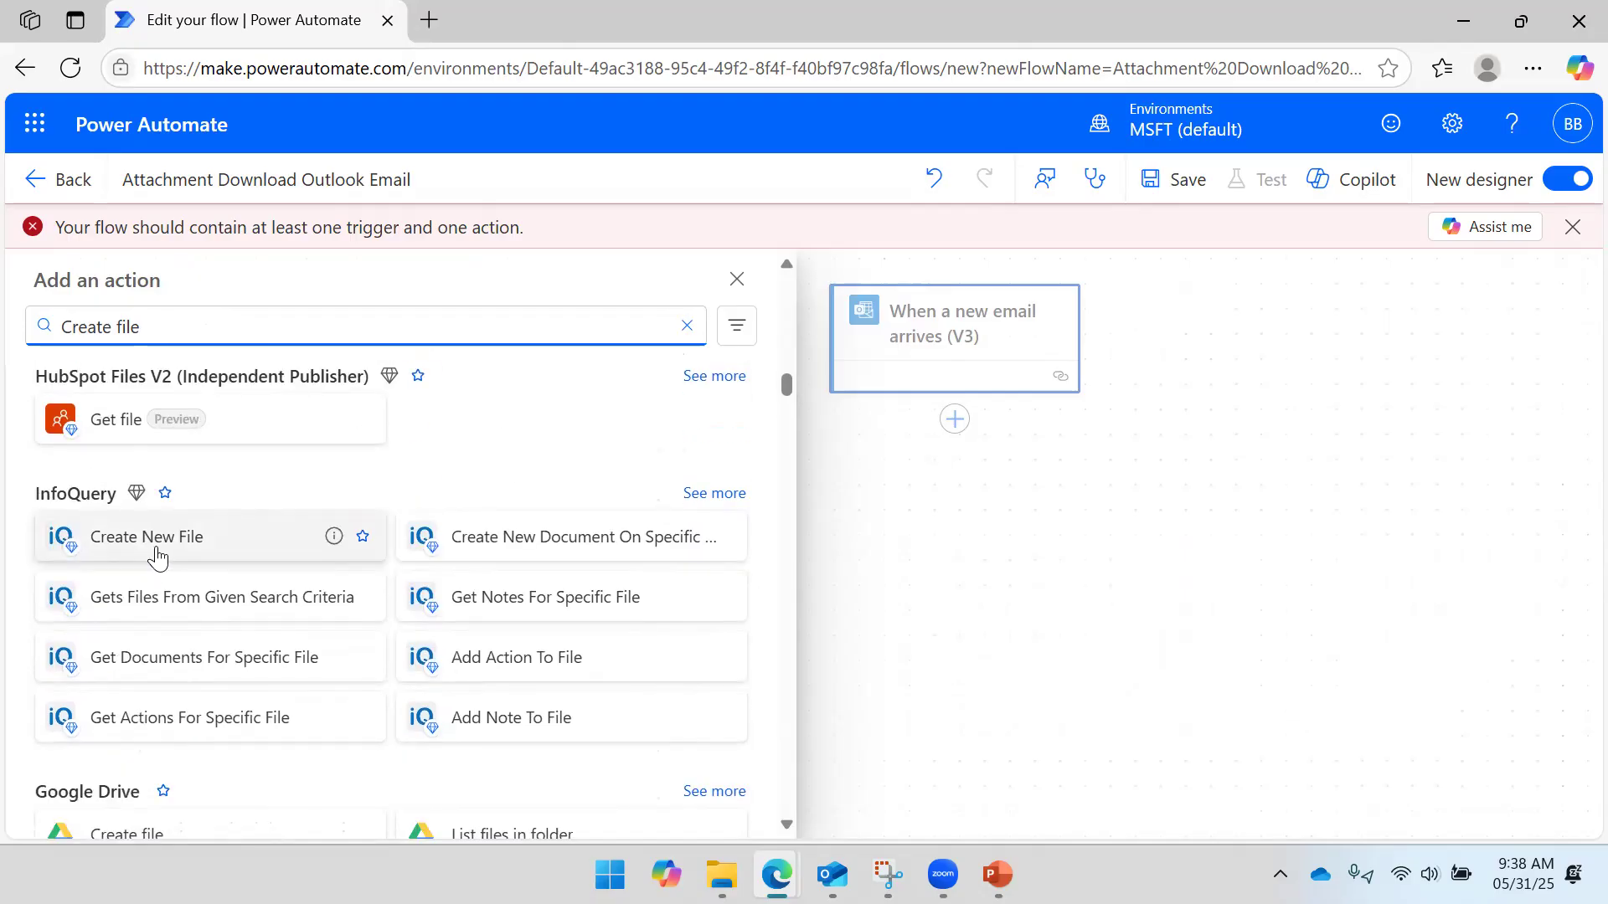
{"action": "scroll", "coordinate": [162, 549], "scroll_direction": "down", "scroll_amount": 2}
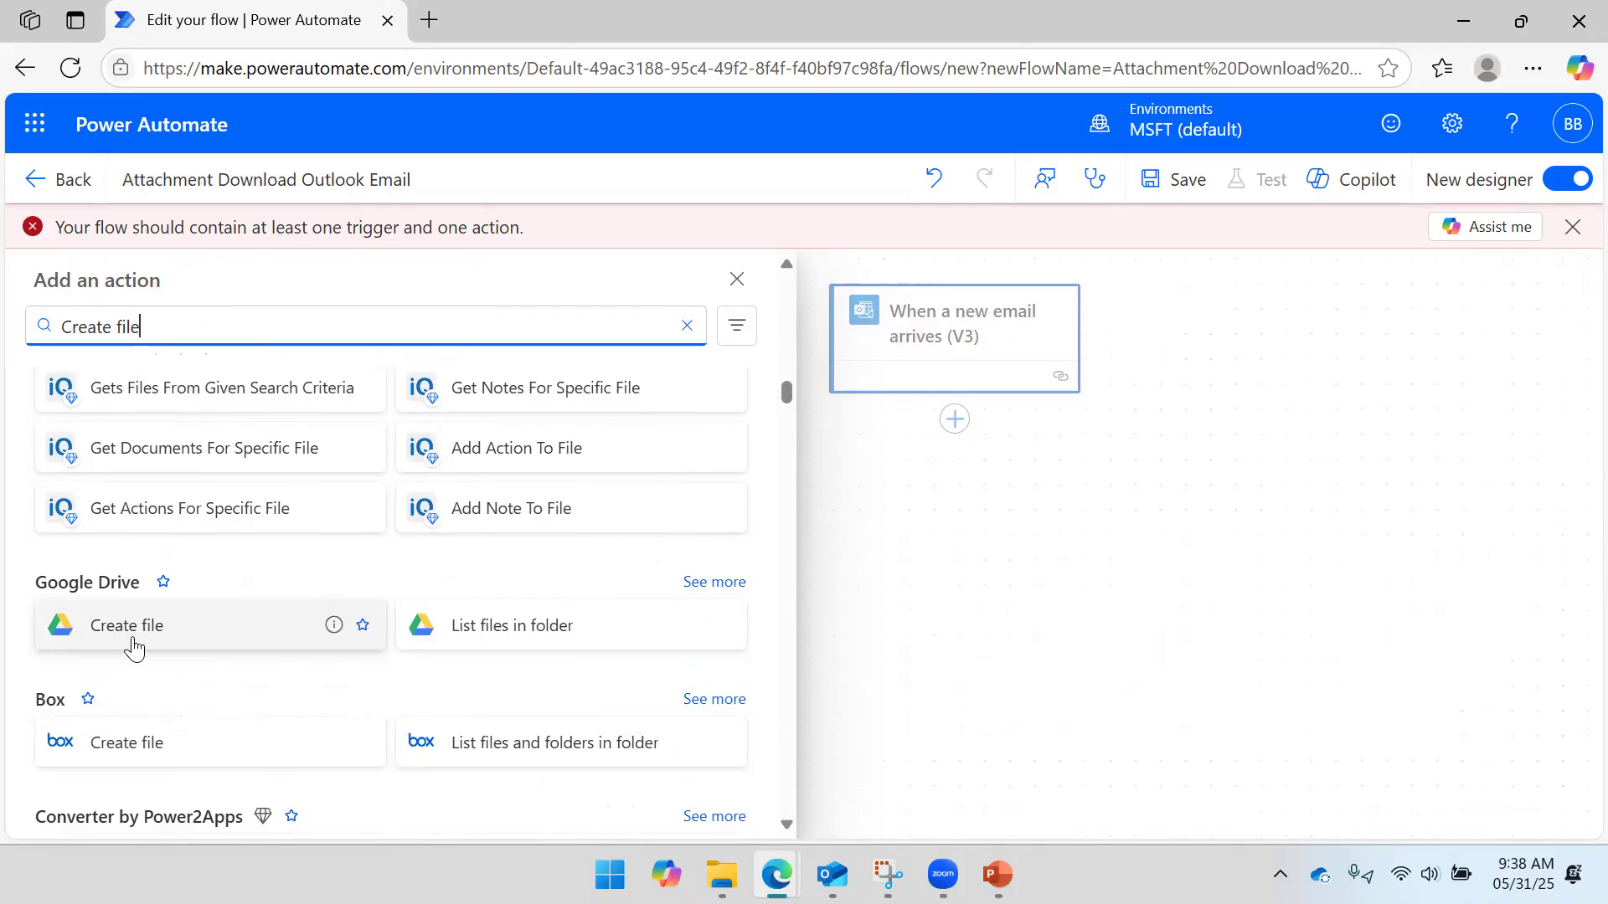
{"action": "scroll", "coordinate": [134, 630], "scroll_direction": "down", "scroll_amount": 2}
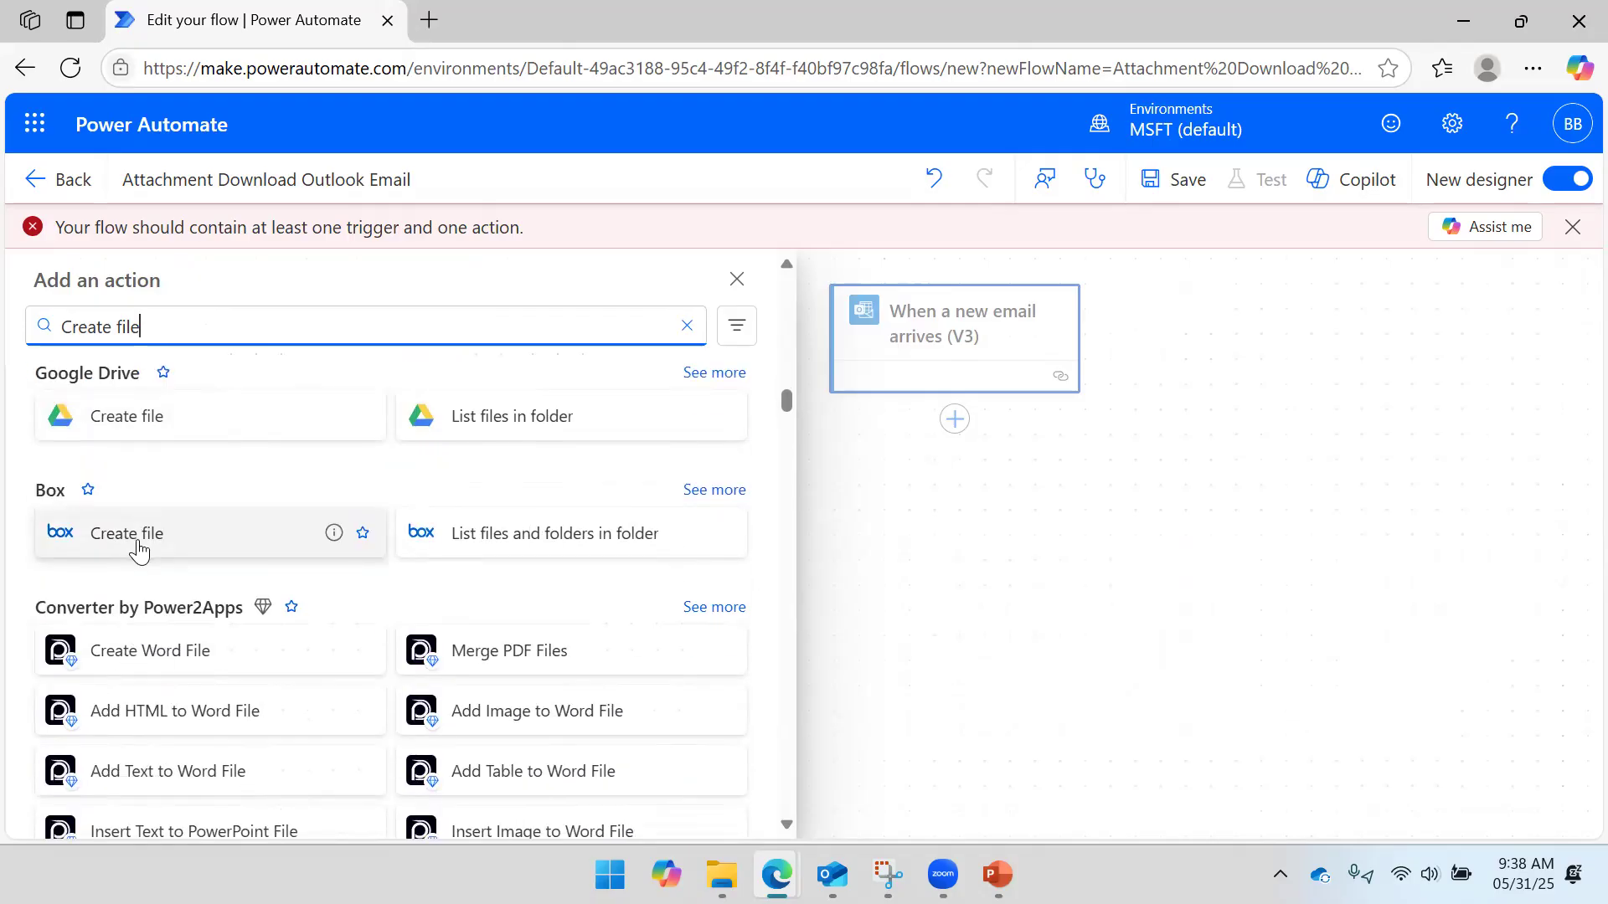
{"action": "scroll", "coordinate": [139, 551], "scroll_direction": "down", "scroll_amount": 5}
{"action": "scroll", "coordinate": [153, 523], "scroll_direction": "up", "scroll_amount": 10}
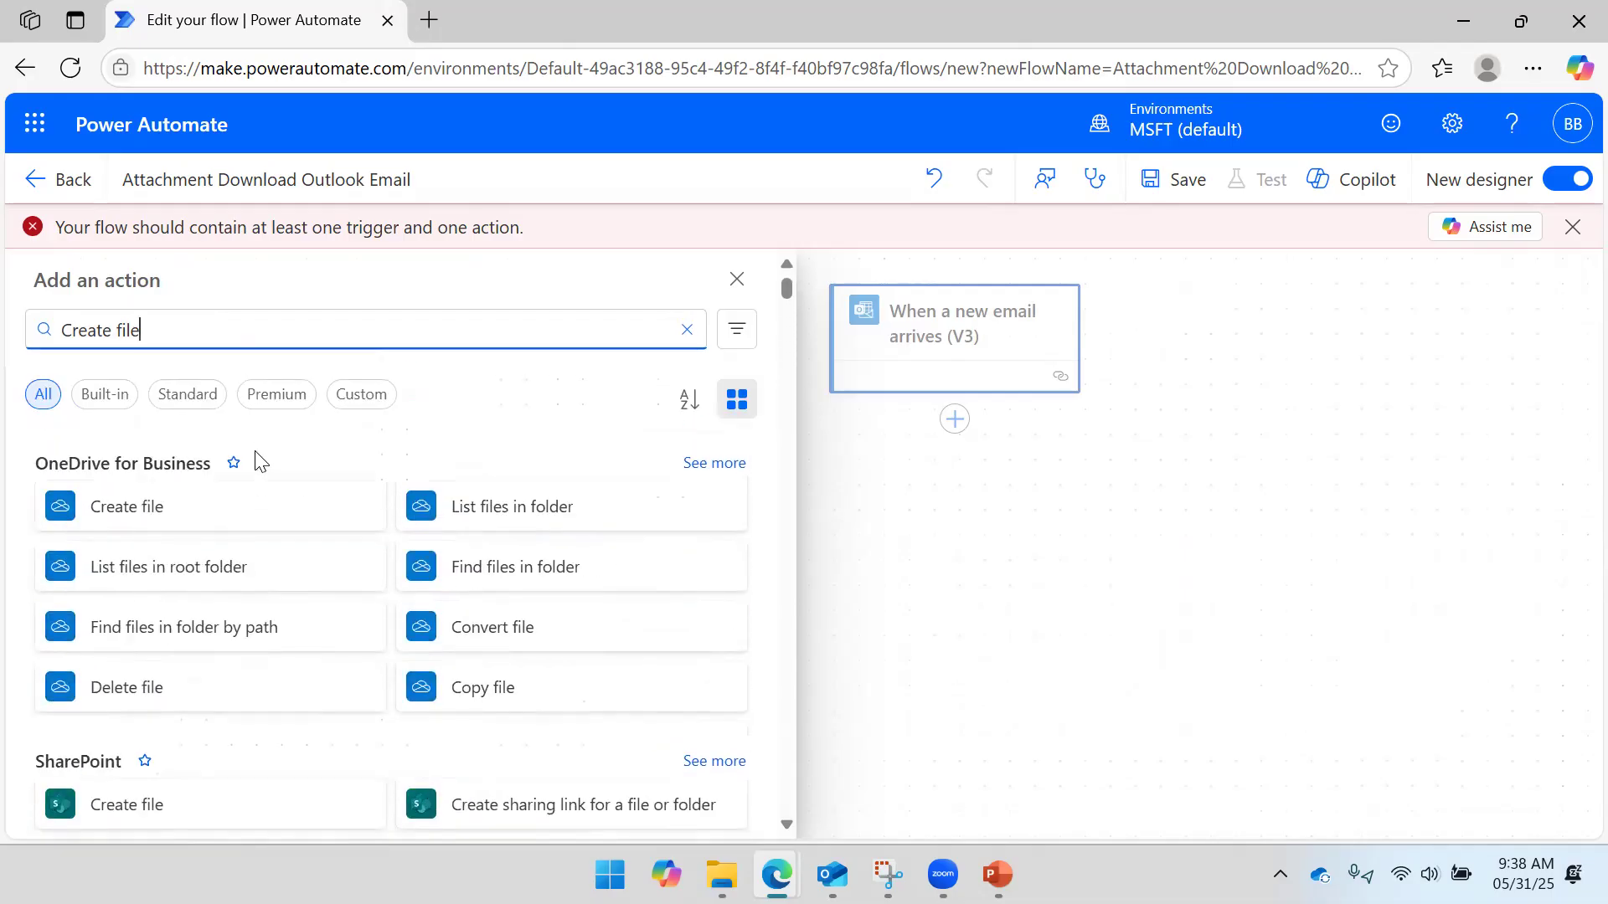
{"action": "left_click", "coordinate": [93, 515]}
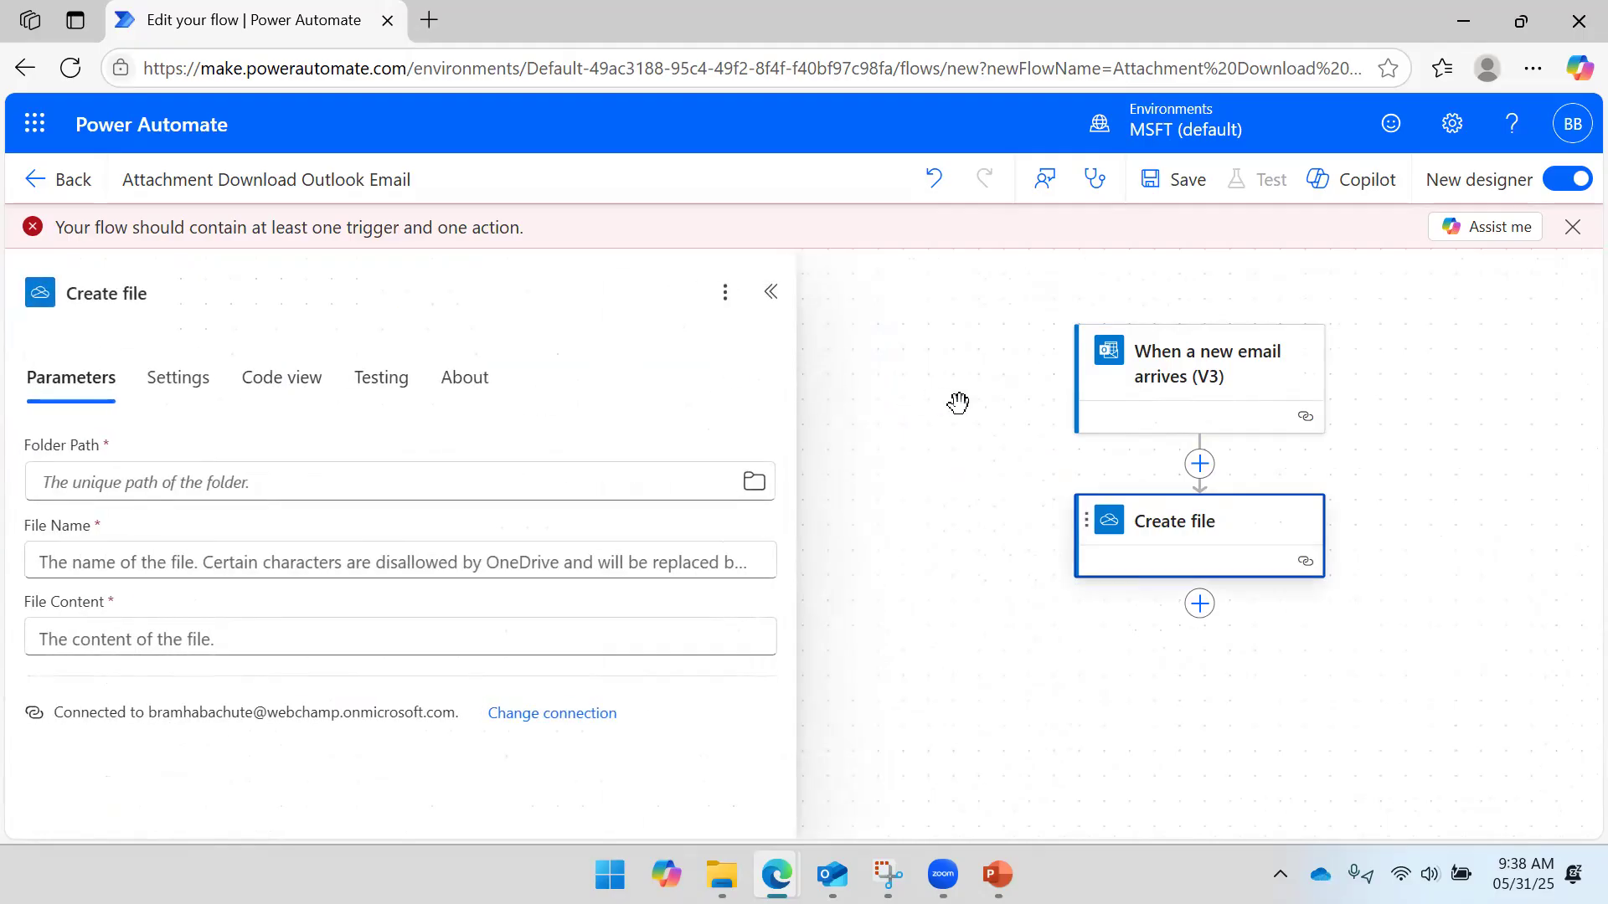
- Dismiss the error banner and choose the OneDrive Root folder '/' as the Folder Path
{"action": "left_click", "coordinate": [1574, 227]}
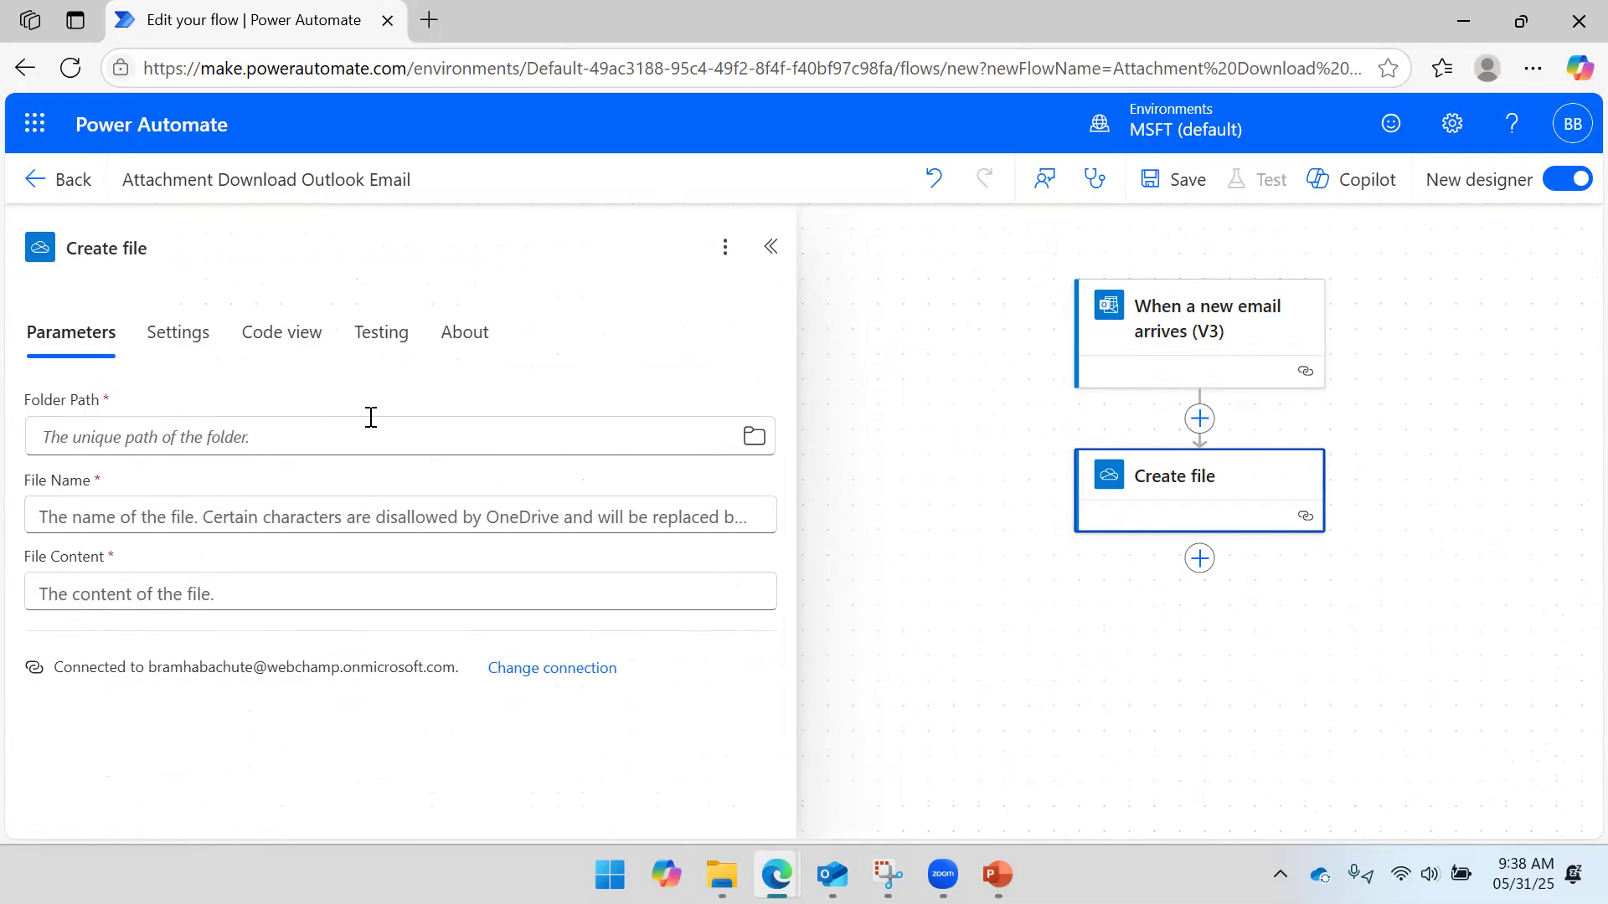
{"action": "left_click", "coordinate": [753, 436]}
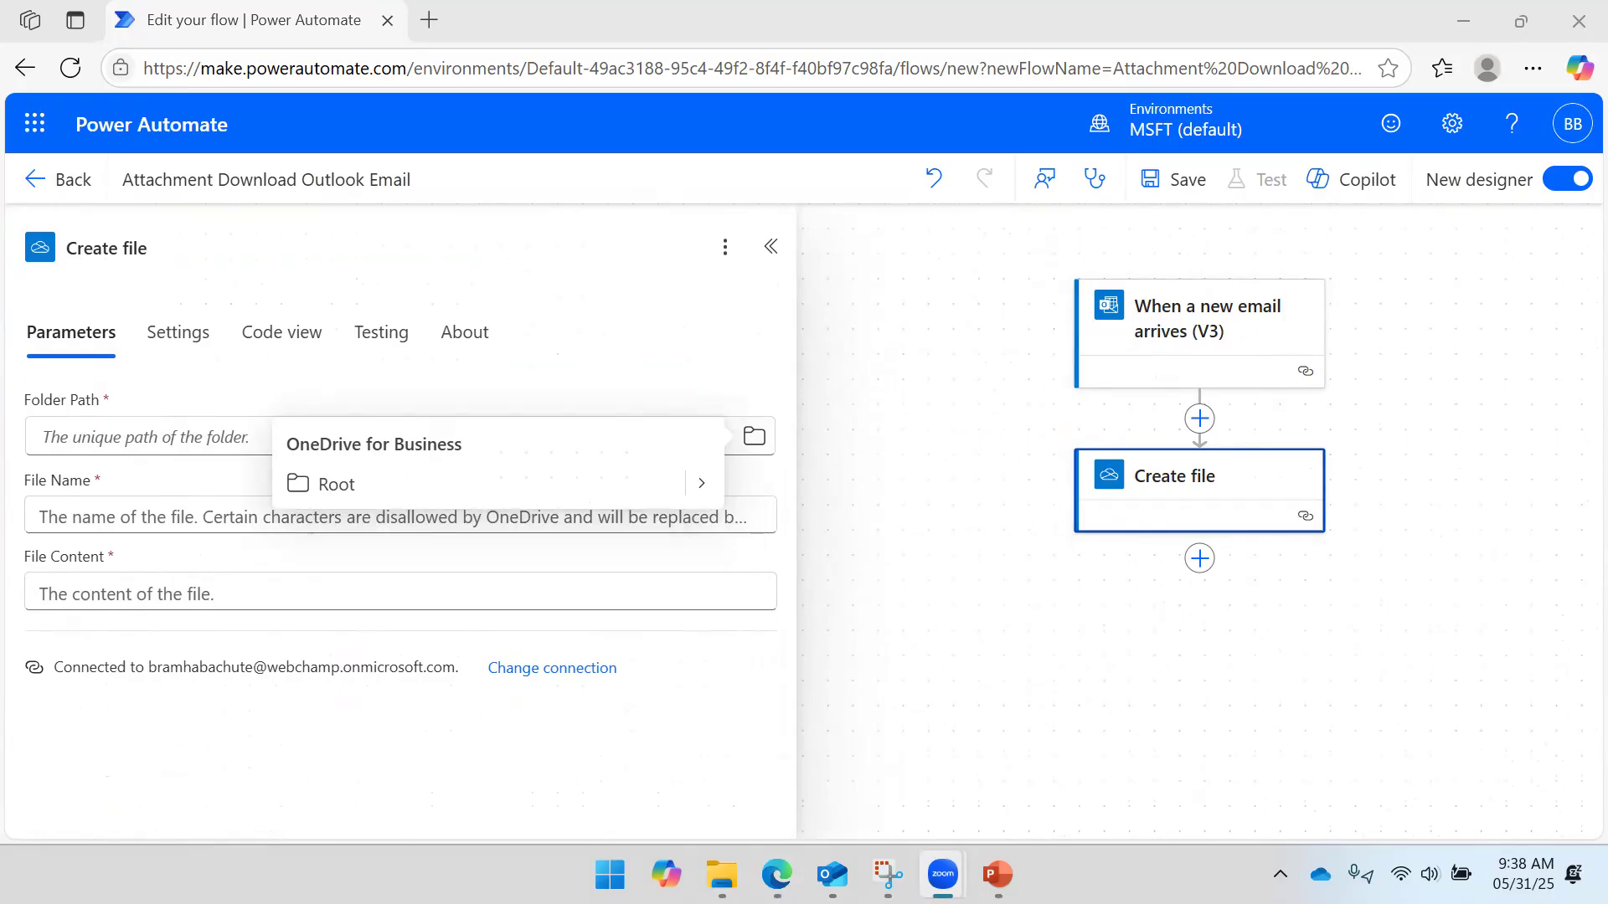
{"action": "left_click", "coordinate": [702, 483]}
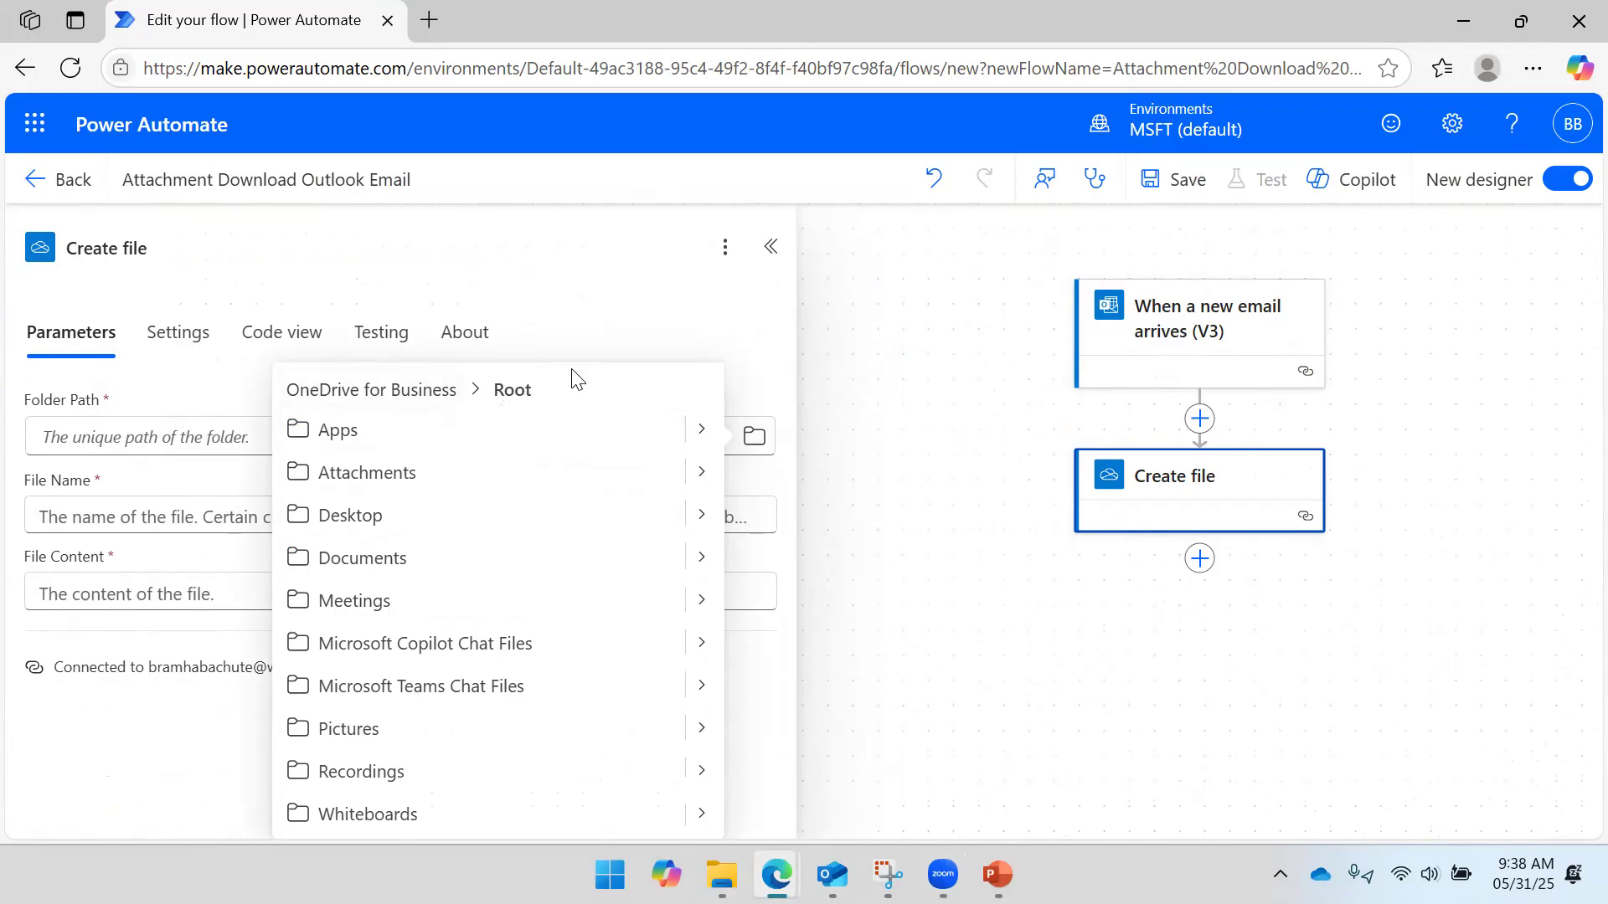
{"action": "left_click", "coordinate": [379, 406]}
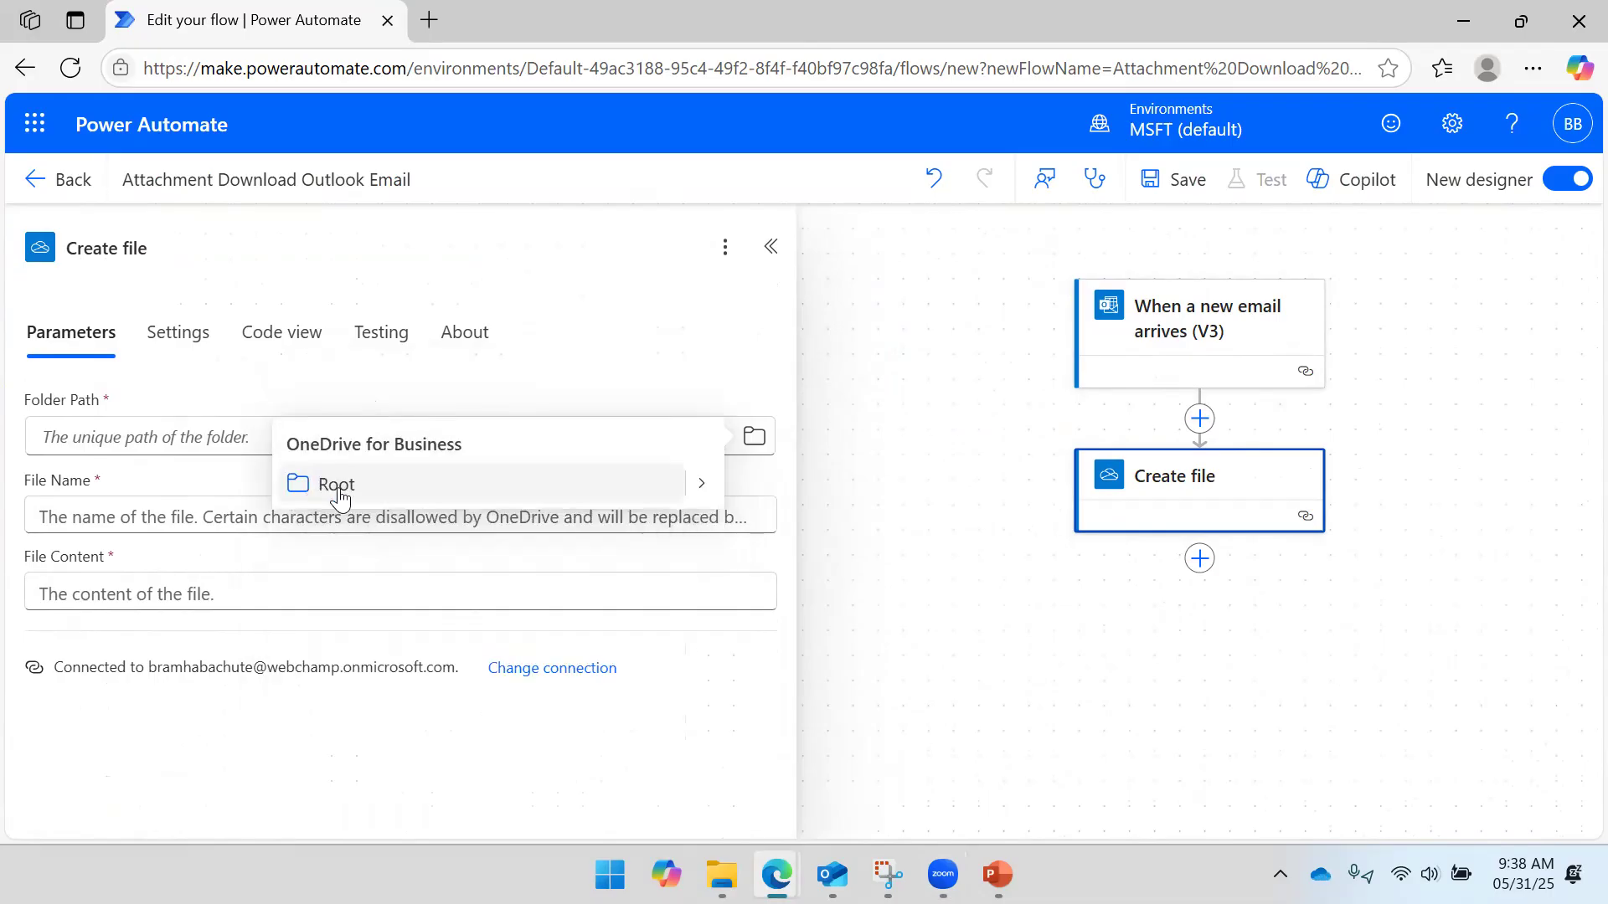
{"action": "left_click", "coordinate": [330, 484]}
{"action": "left_click", "coordinate": [163, 433]}
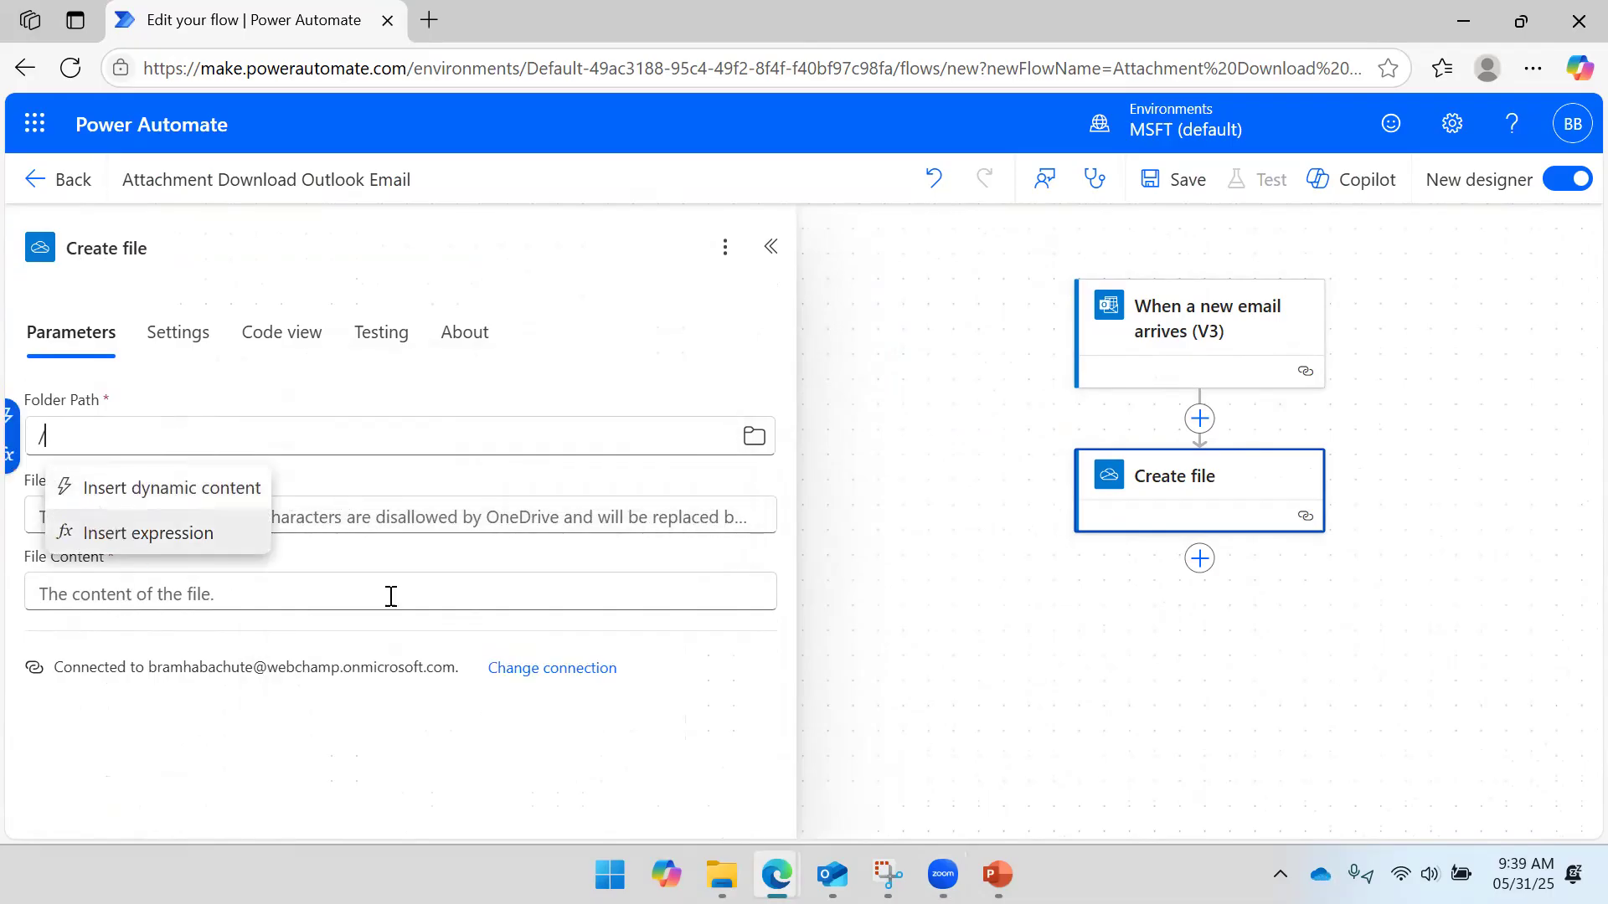
{"action": "left_click", "coordinate": [438, 516]}
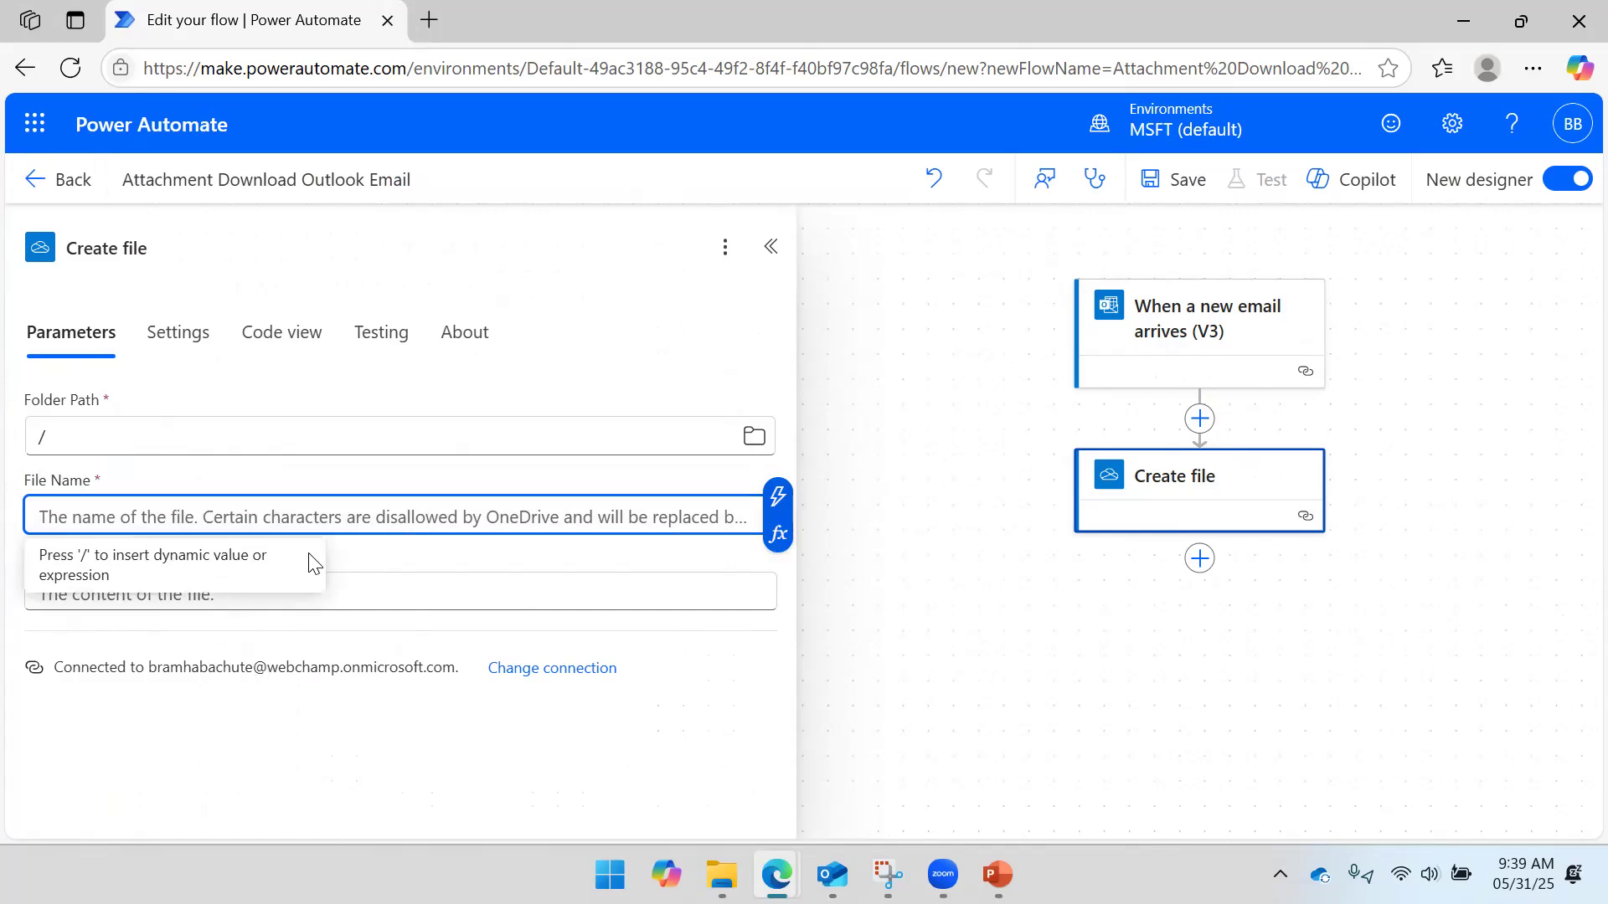
- Set File Name to the trigger's dynamic Attachments Name value
{"action": "left_click", "coordinate": [776, 499]}
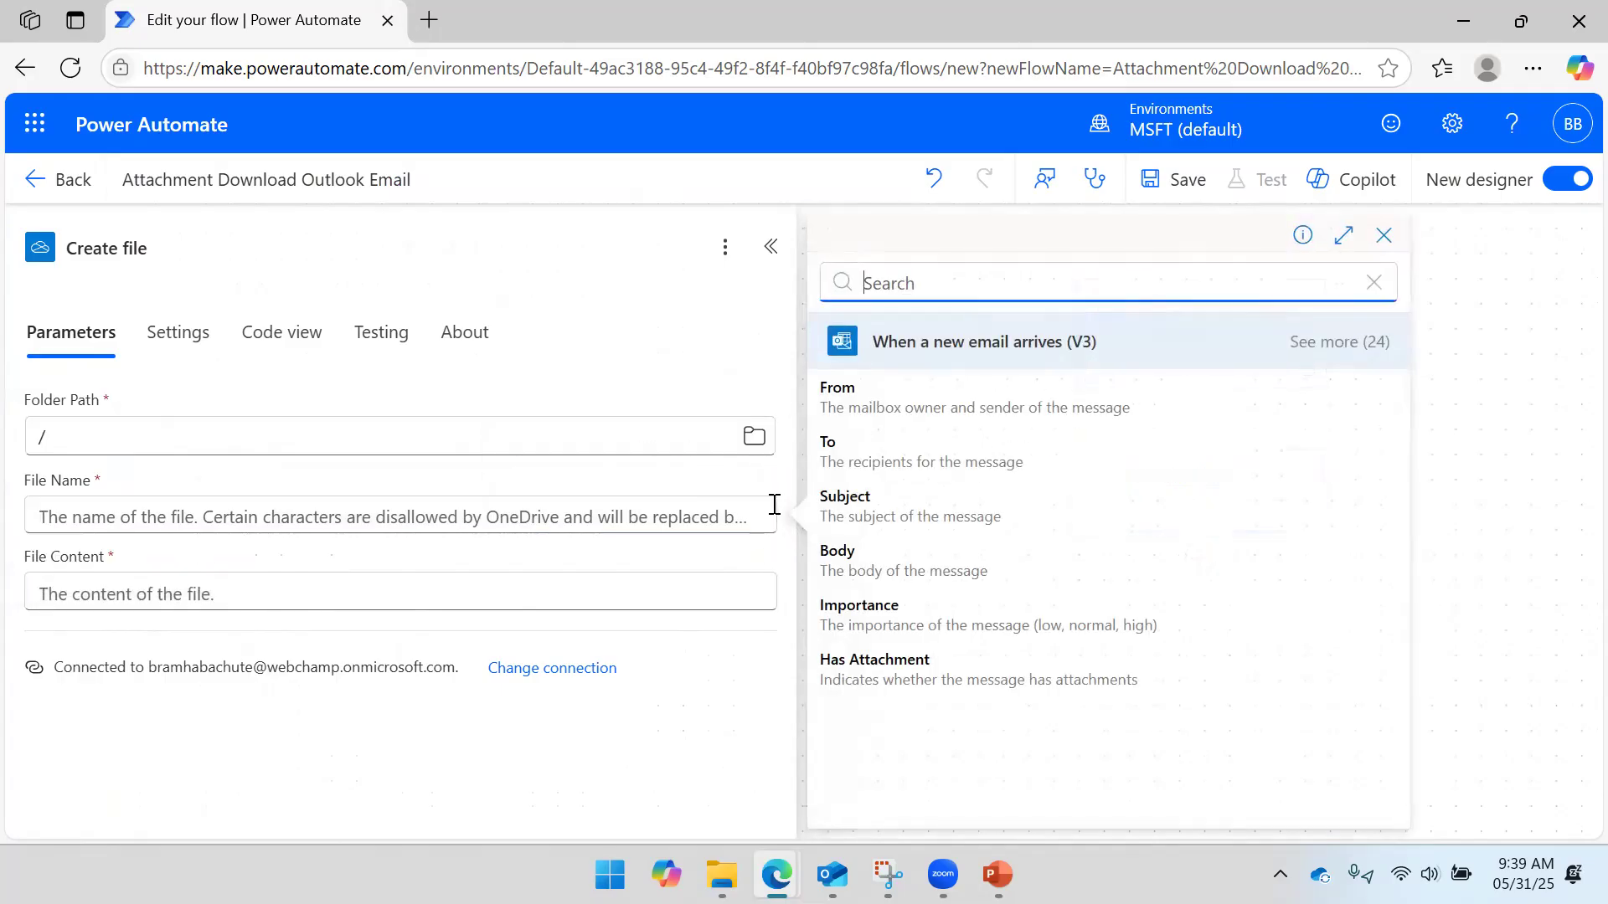
{"action": "left_click", "coordinate": [1341, 341]}
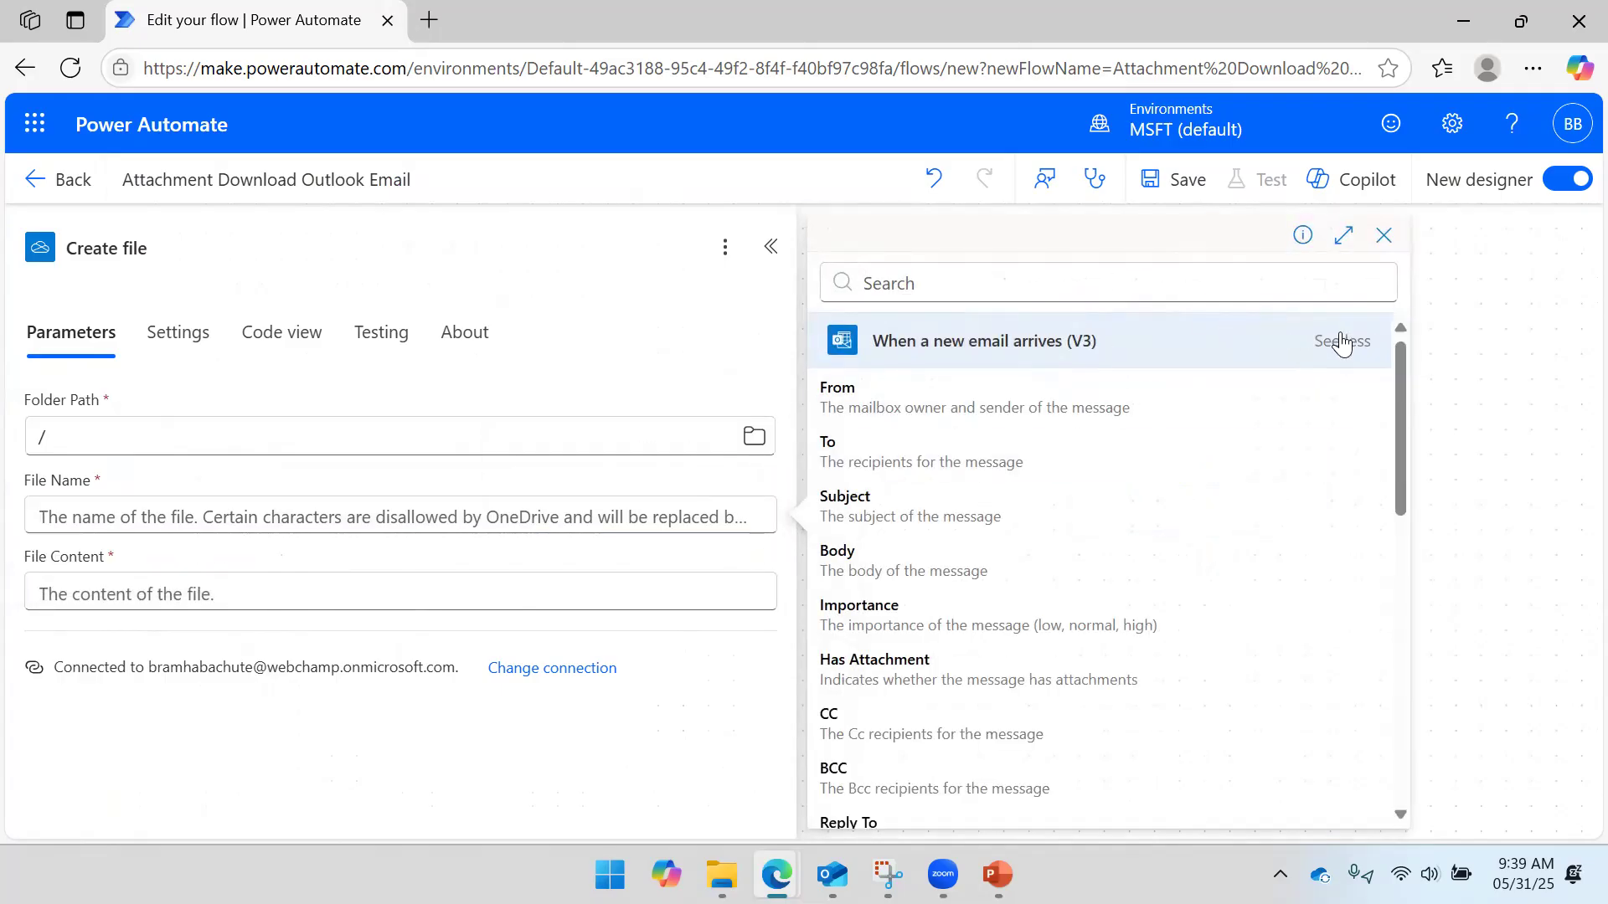
{"action": "left_click", "coordinate": [979, 284]}
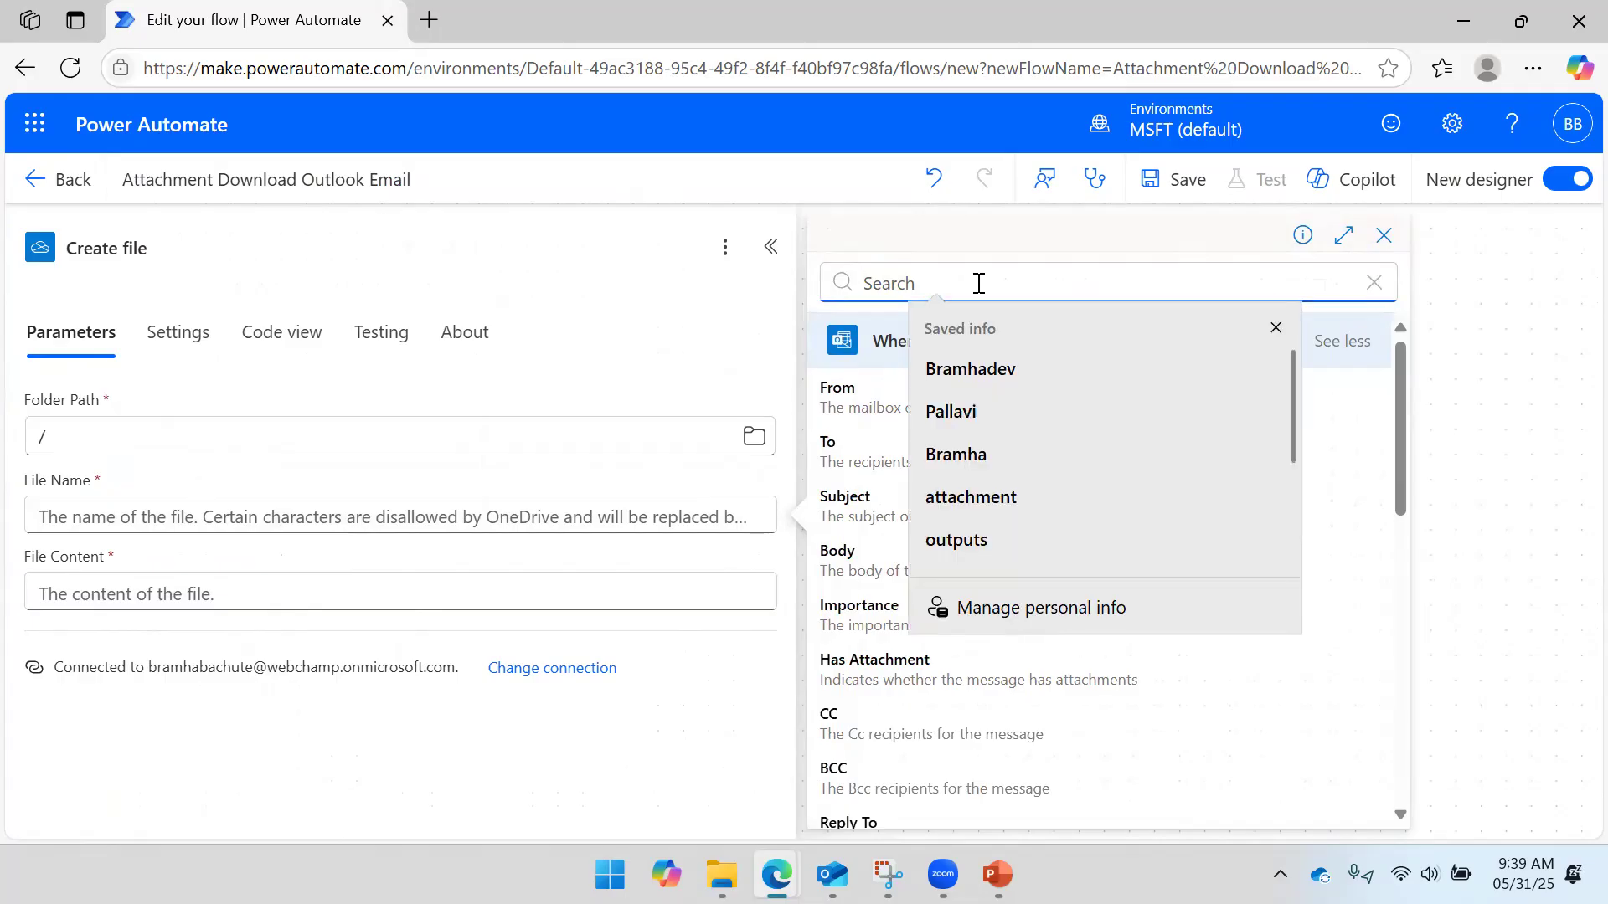
{"action": "type", "text": "atta"}
{"action": "key", "text": "Tab"}
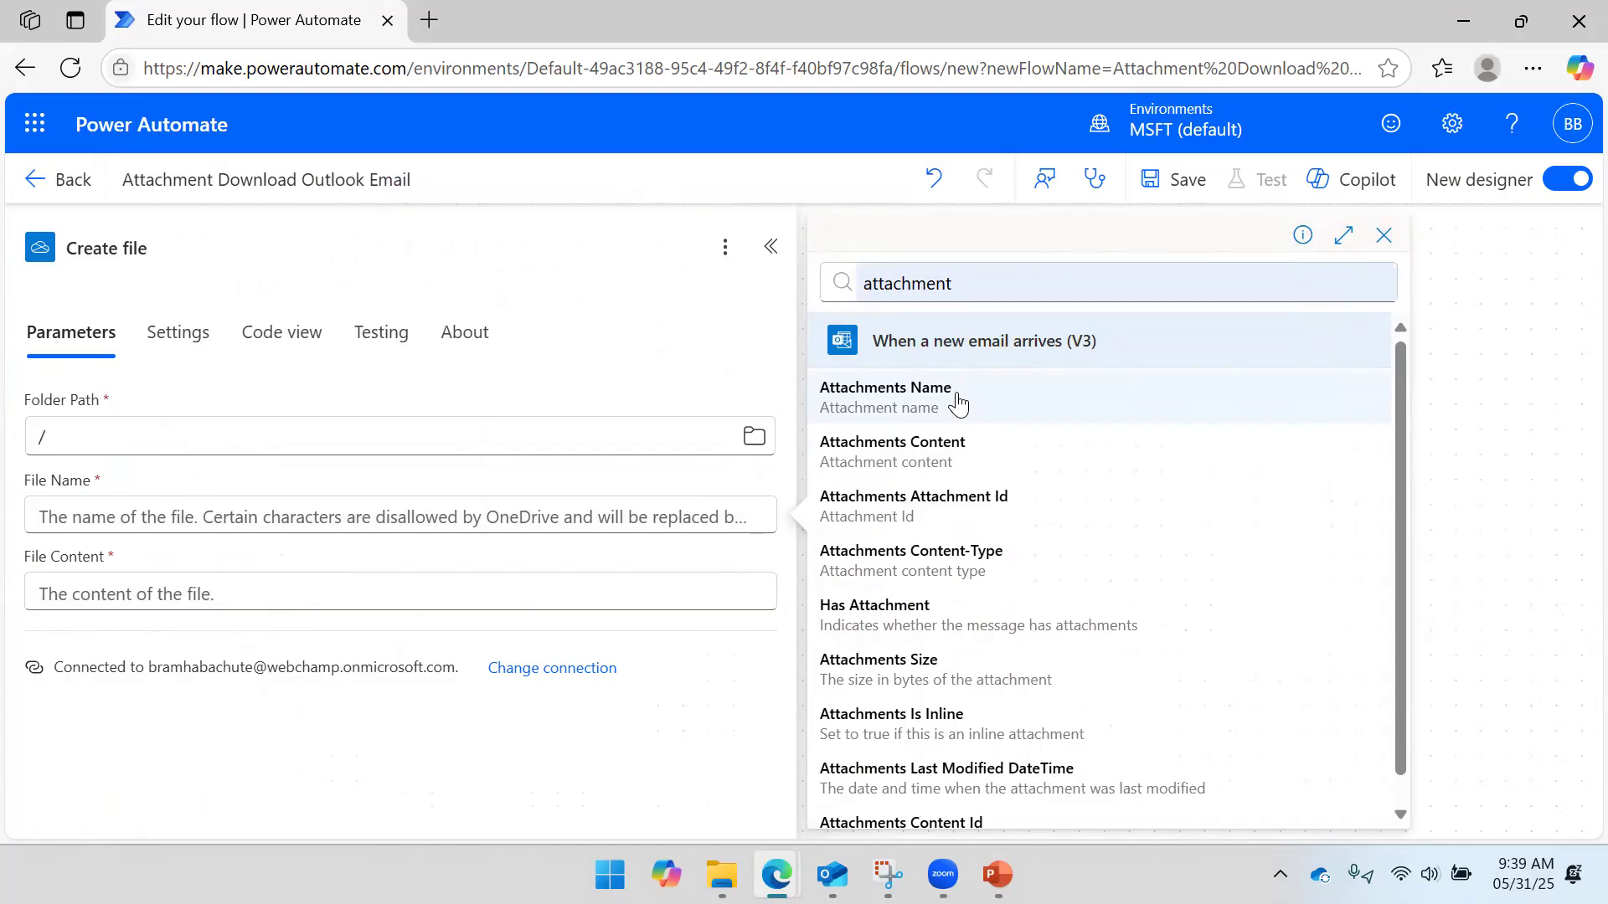
{"action": "left_click", "coordinate": [958, 405]}
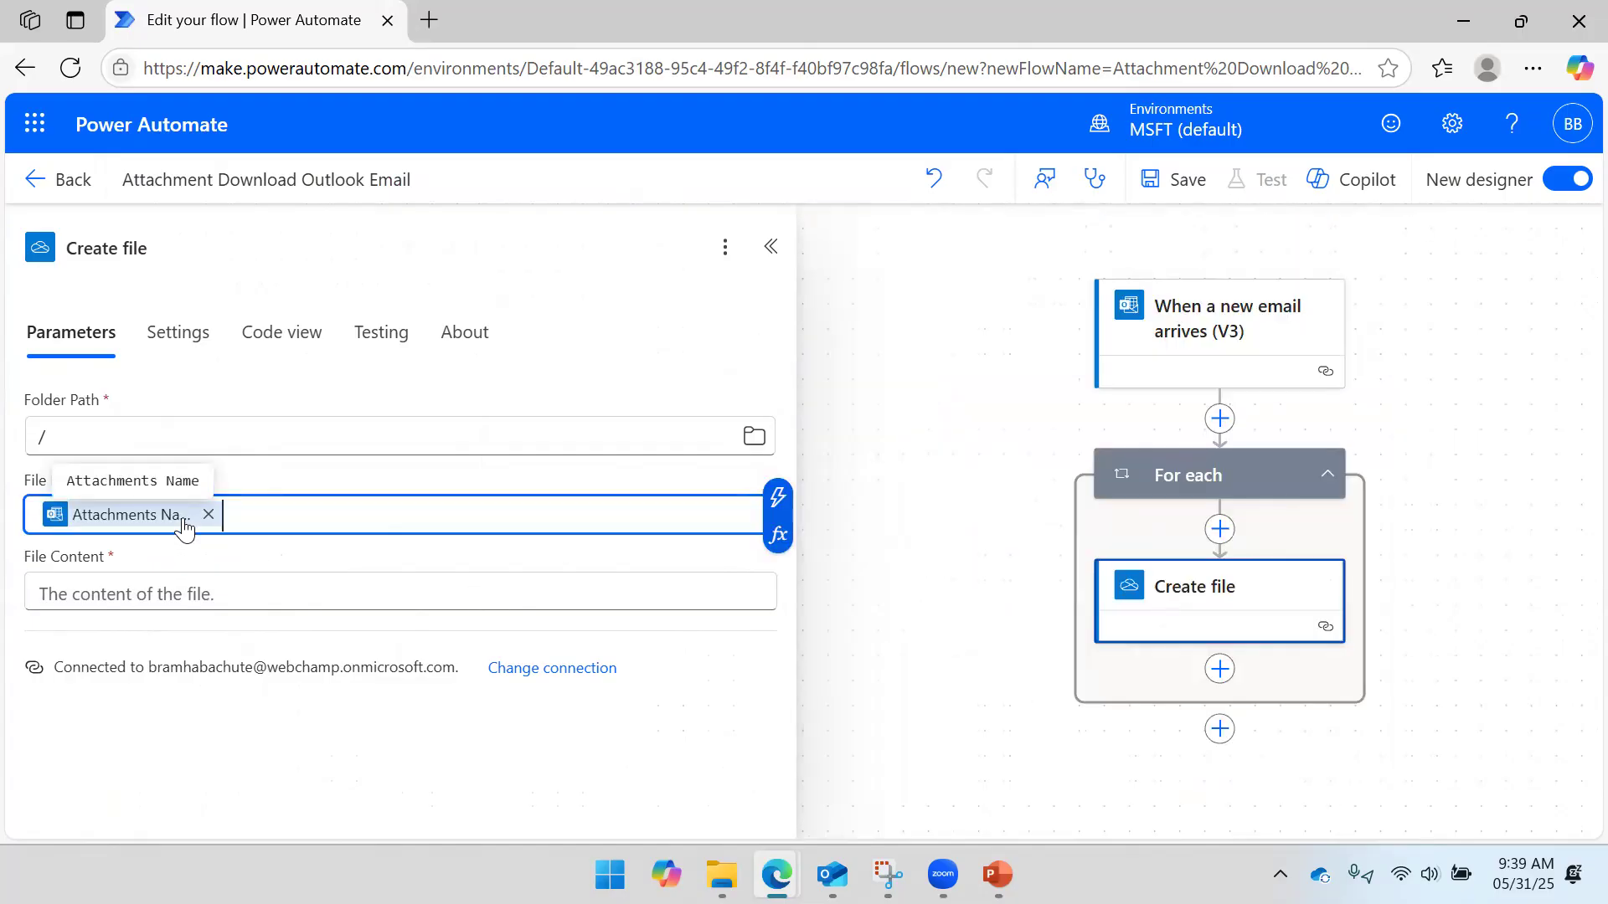
- Set File Content to Attachments Content, which adds a For each loop, and save the flow
{"action": "left_click", "coordinate": [175, 591]}
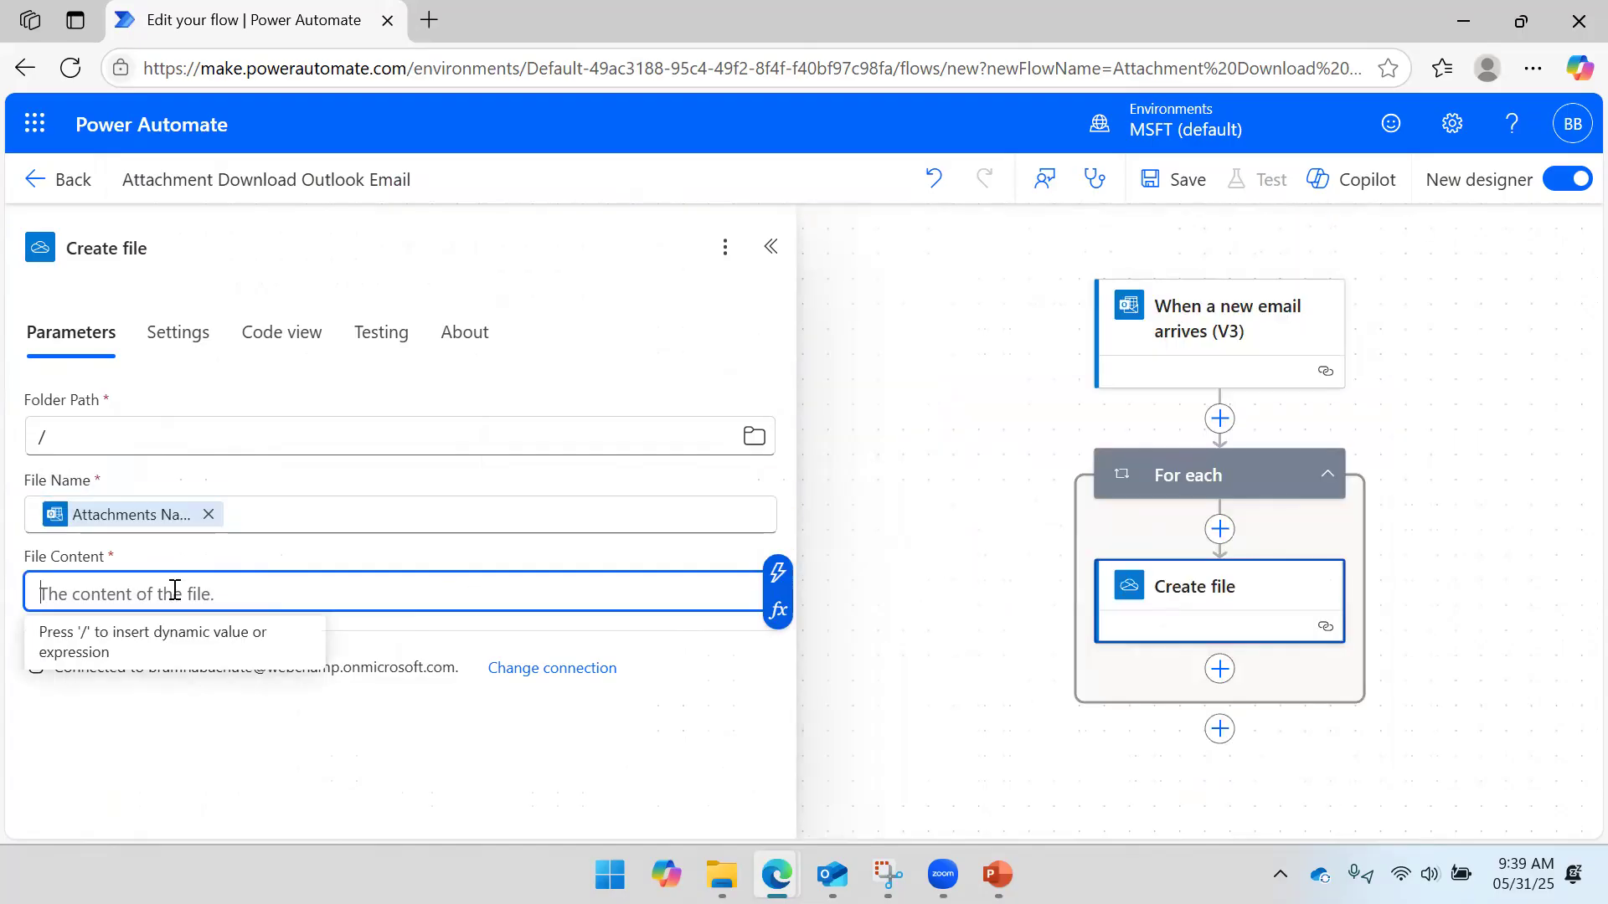
{"action": "type", "text": "Atta"}
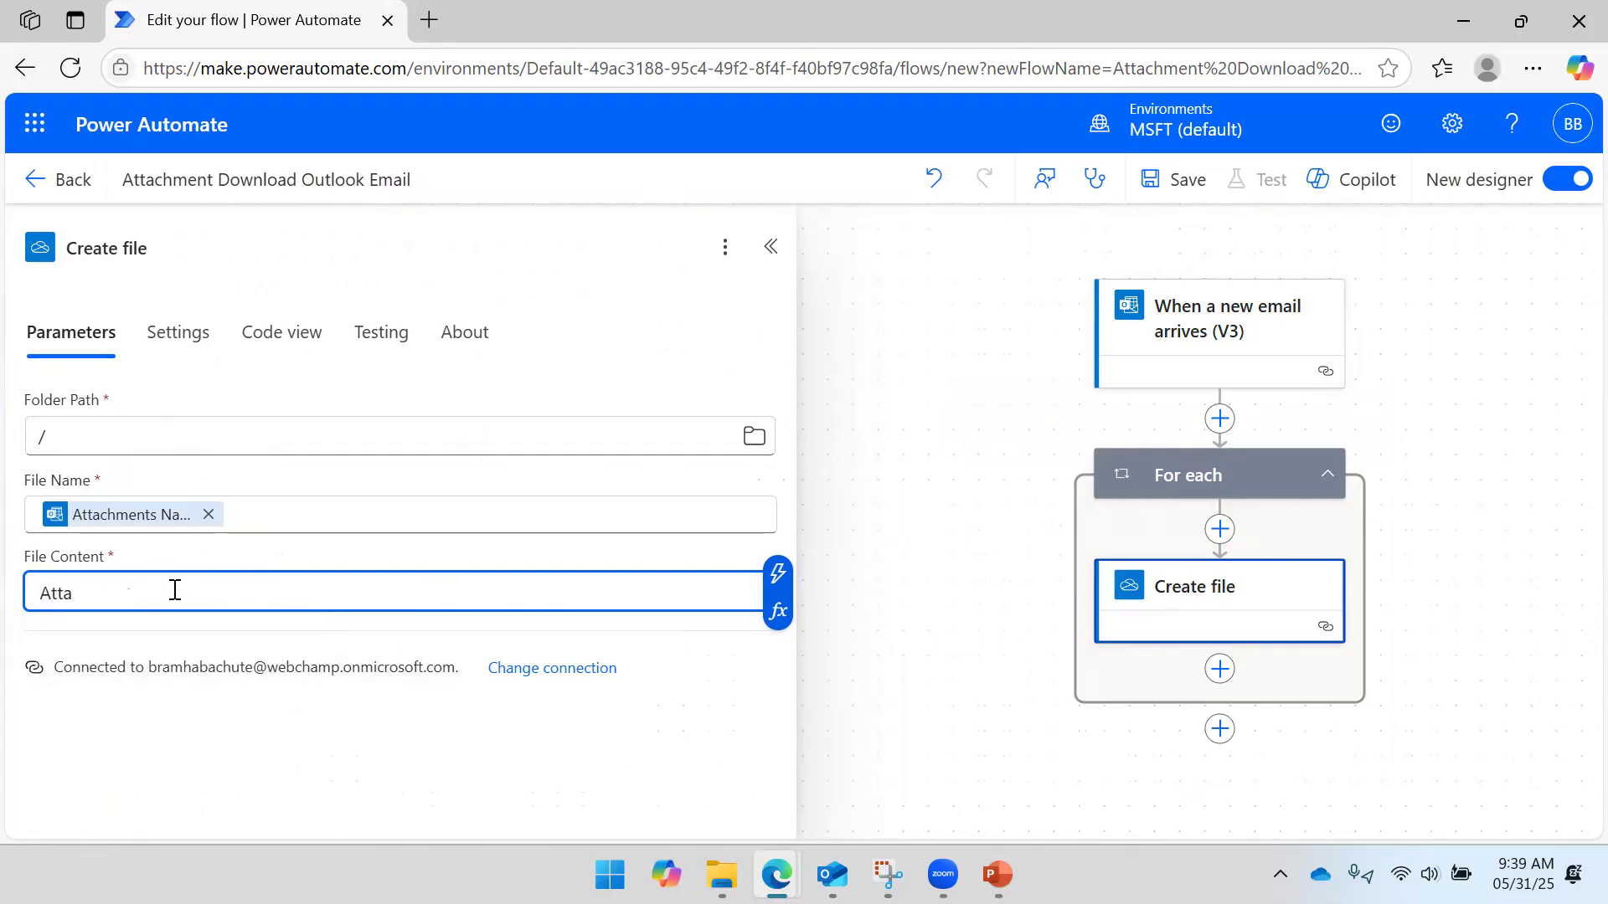
{"action": "key", "text": "BackSpace"}
{"action": "key", "text": "BackSpace"}
{"action": "key", "text": "BackSpace"}
{"action": "key", "text": "BackSpace"}
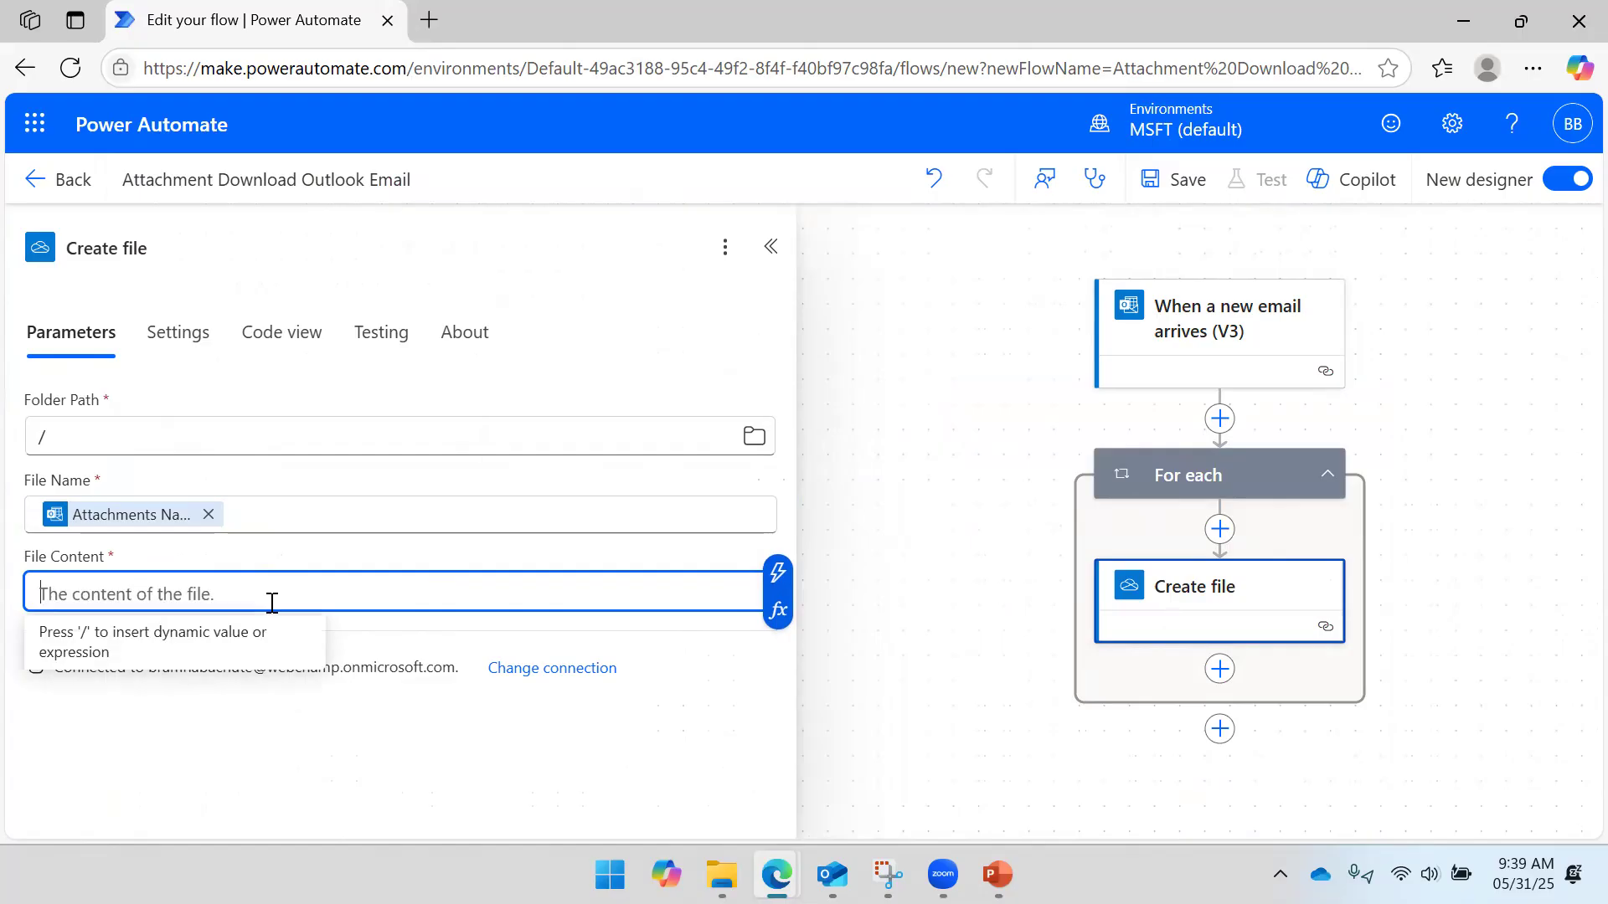
{"action": "left_click", "coordinate": [784, 576]}
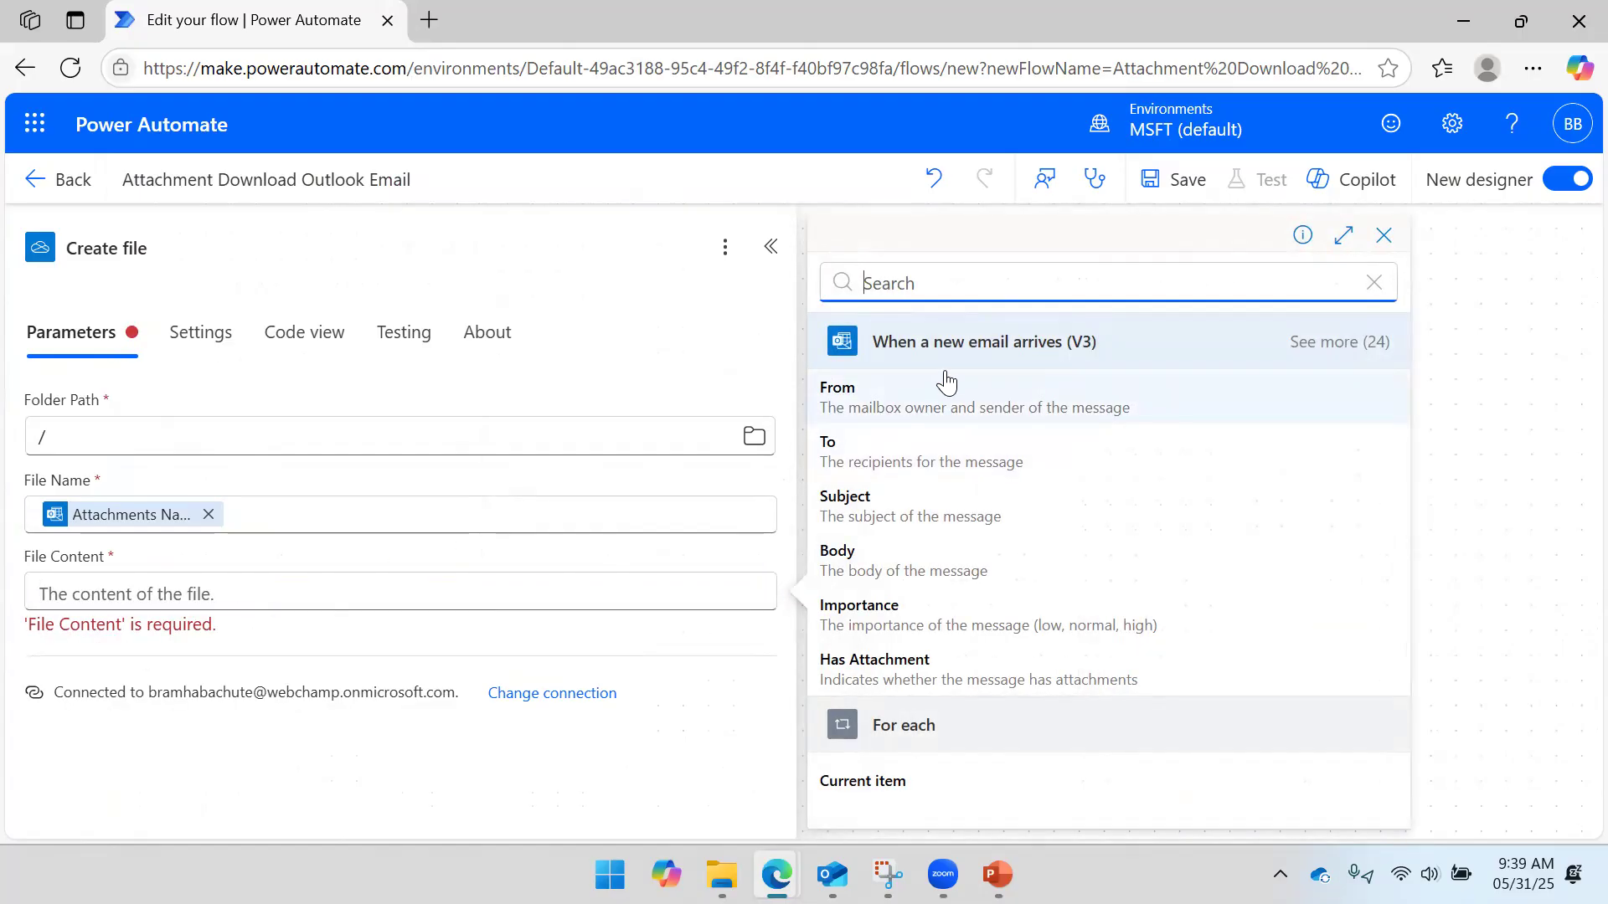
{"action": "left_click", "coordinate": [1348, 351]}
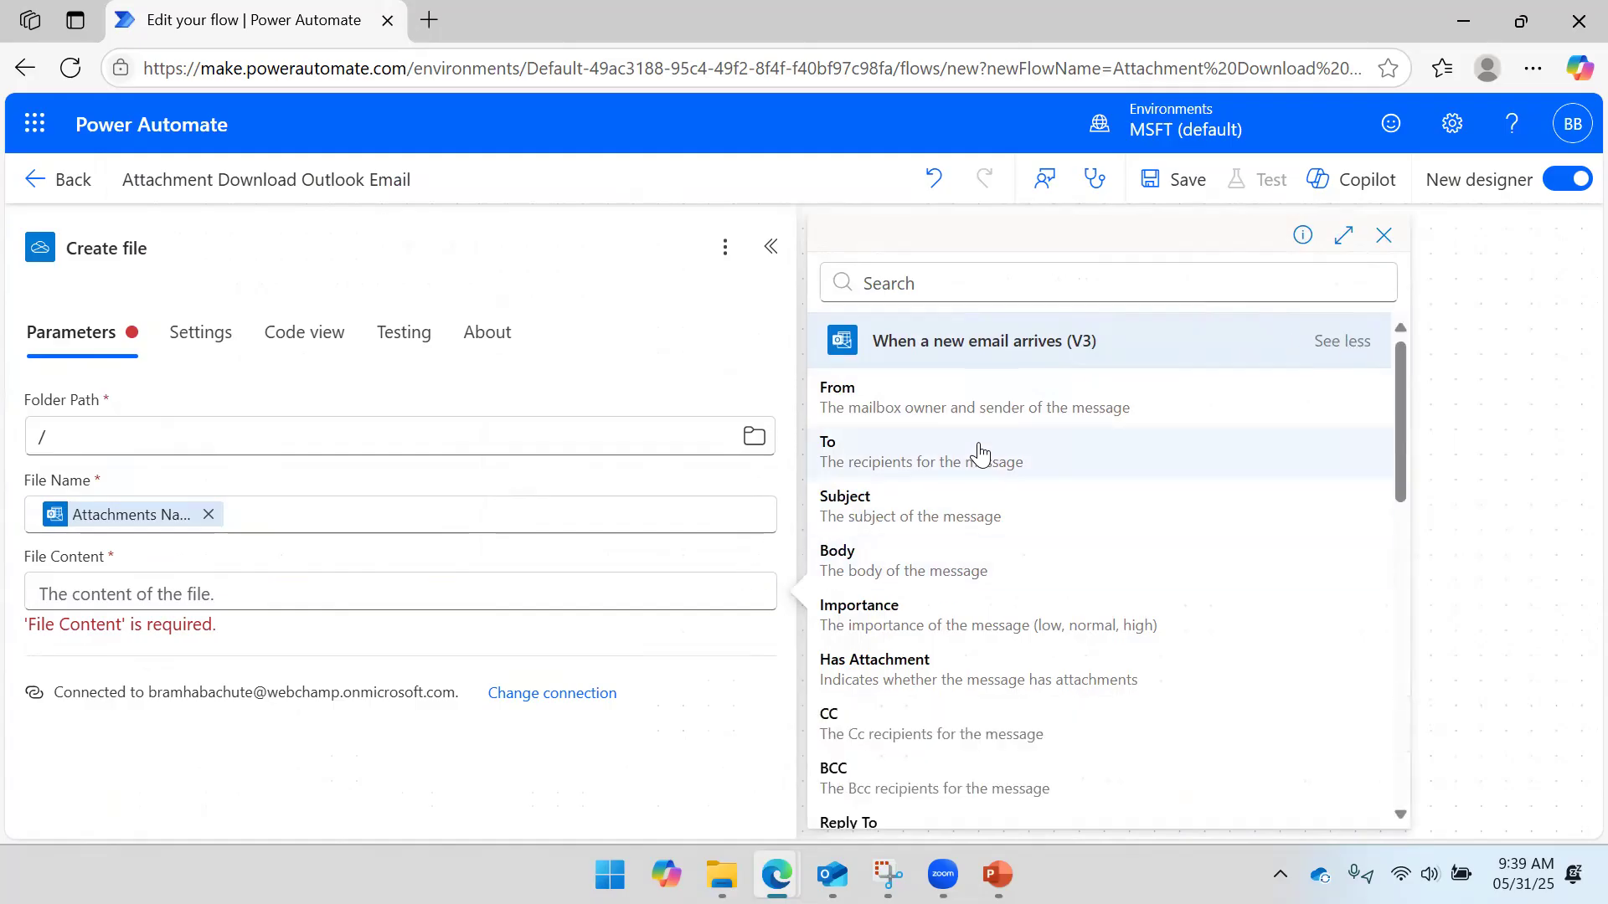
{"action": "scroll", "coordinate": [982, 465], "scroll_direction": "down", "scroll_amount": 4}
{"action": "scroll", "coordinate": [982, 465], "scroll_direction": "down", "scroll_amount": 3}
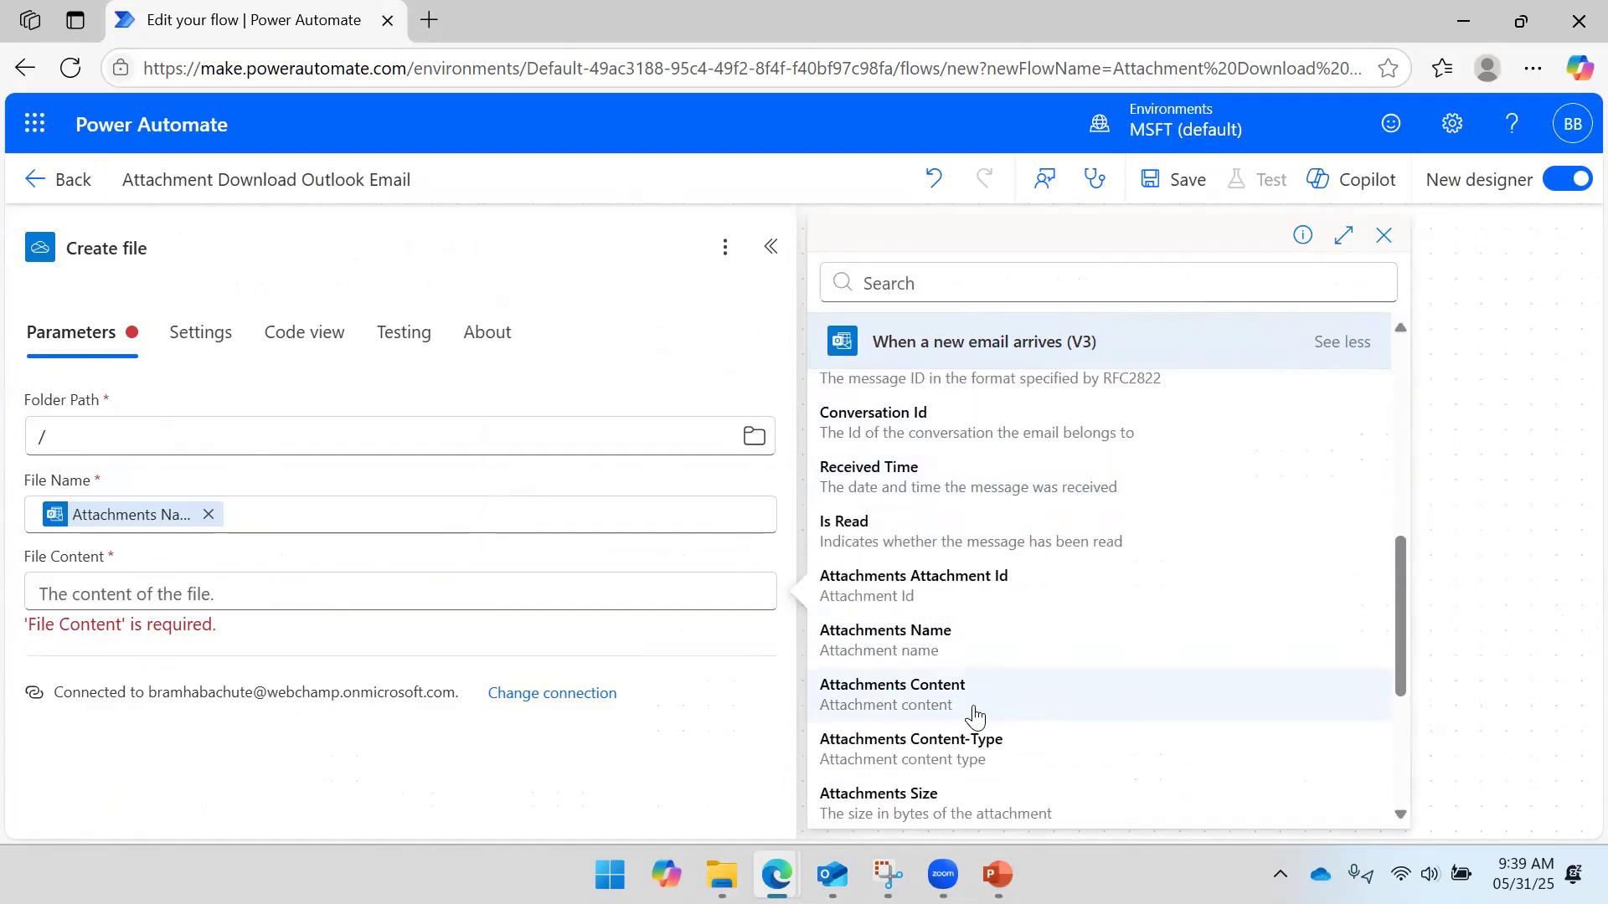
{"action": "left_click", "coordinate": [919, 698]}
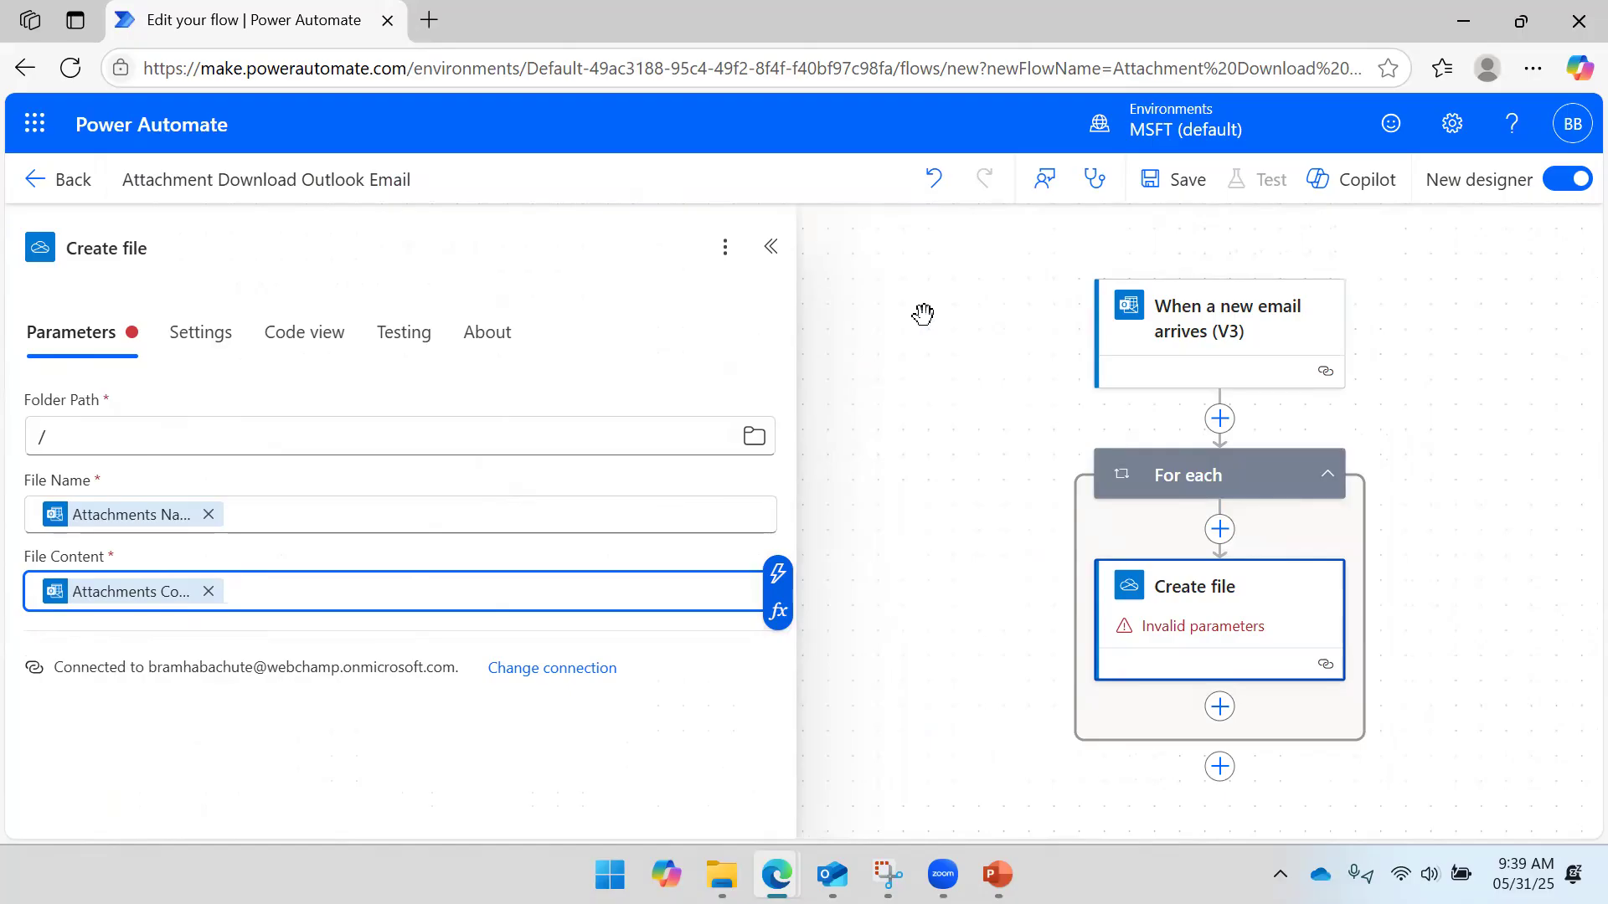
{"action": "left_click", "coordinate": [1182, 185]}
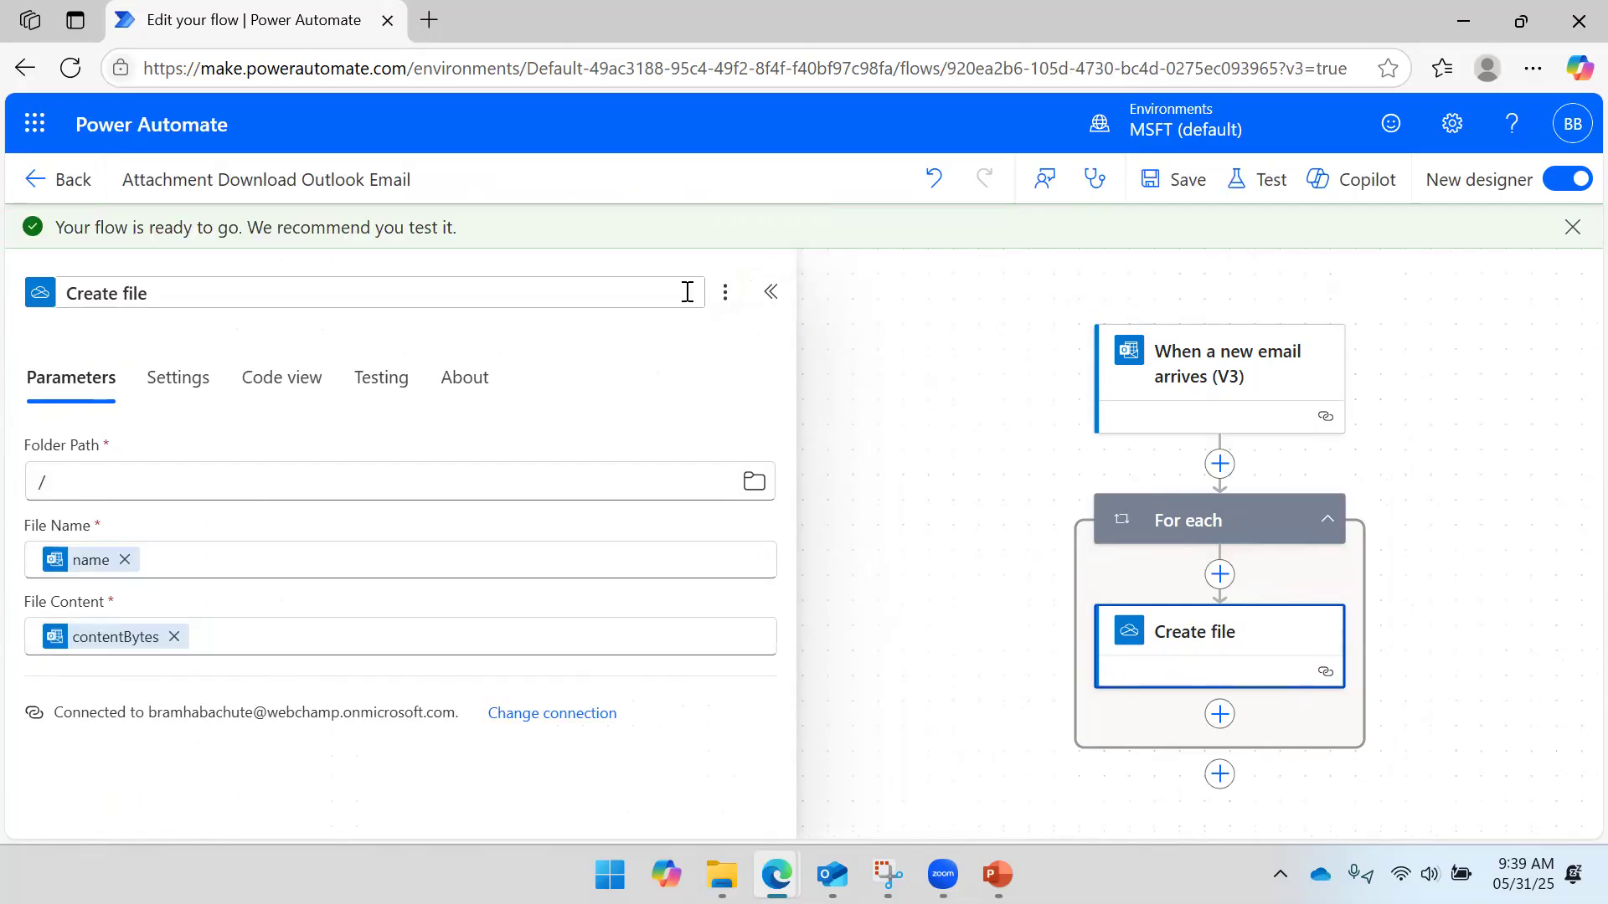
- Collapse the Create file panel and centre the saved flow diagram on the canvas
{"action": "left_click", "coordinate": [769, 292]}
{"action": "left_click_drag", "start_coordinate": [916, 506], "coordinate": [520, 480]}
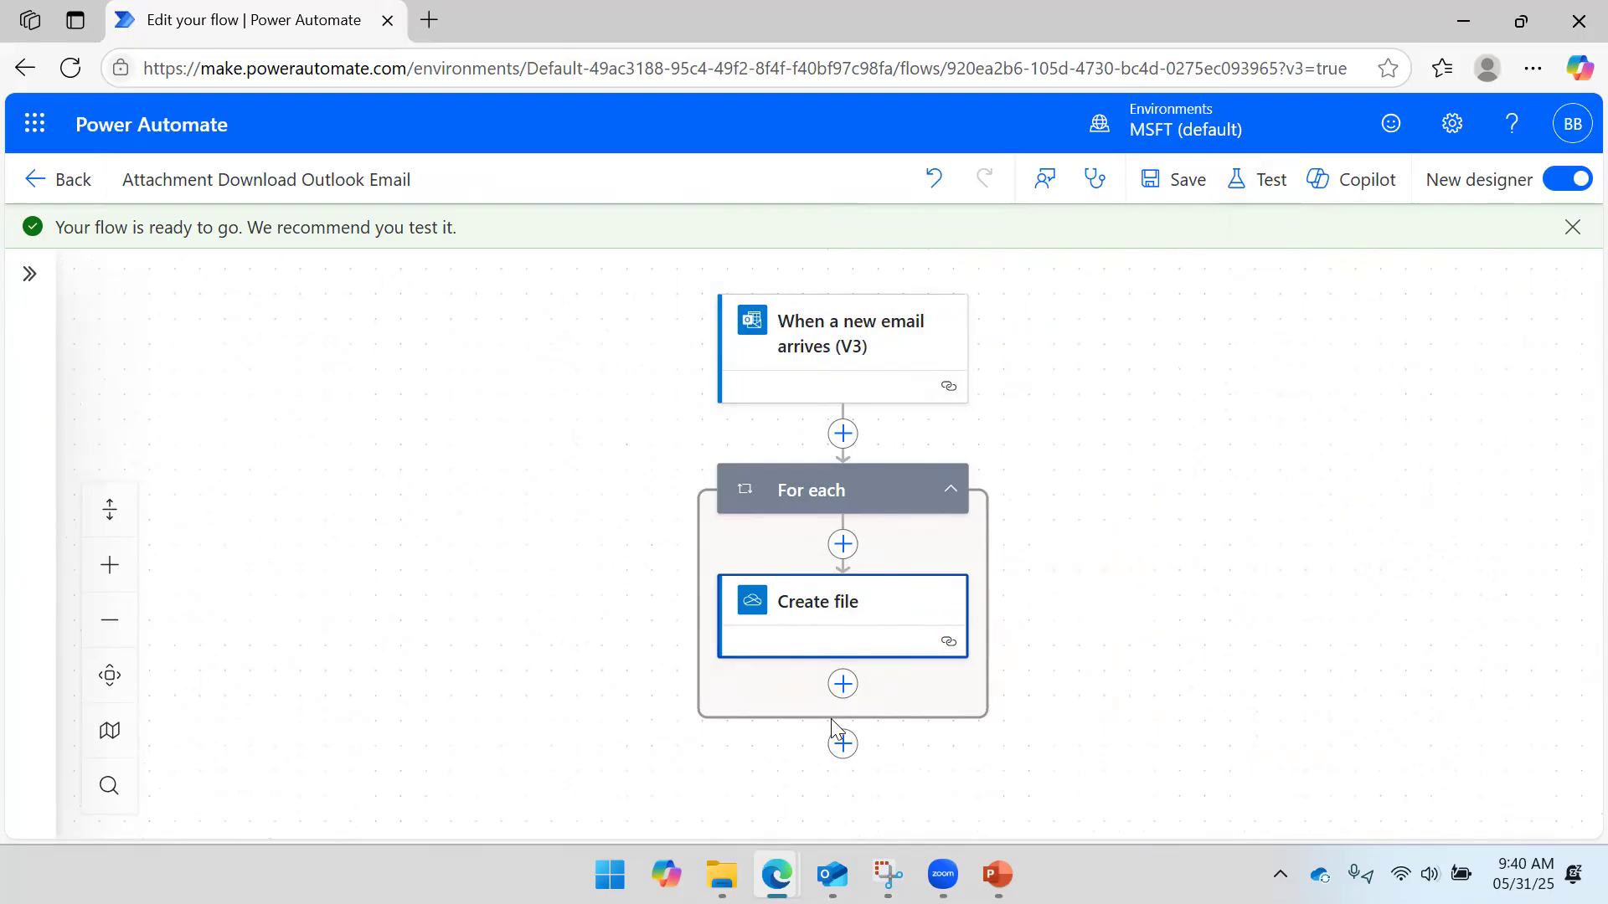
{"action": "left_click", "coordinate": [722, 874]}
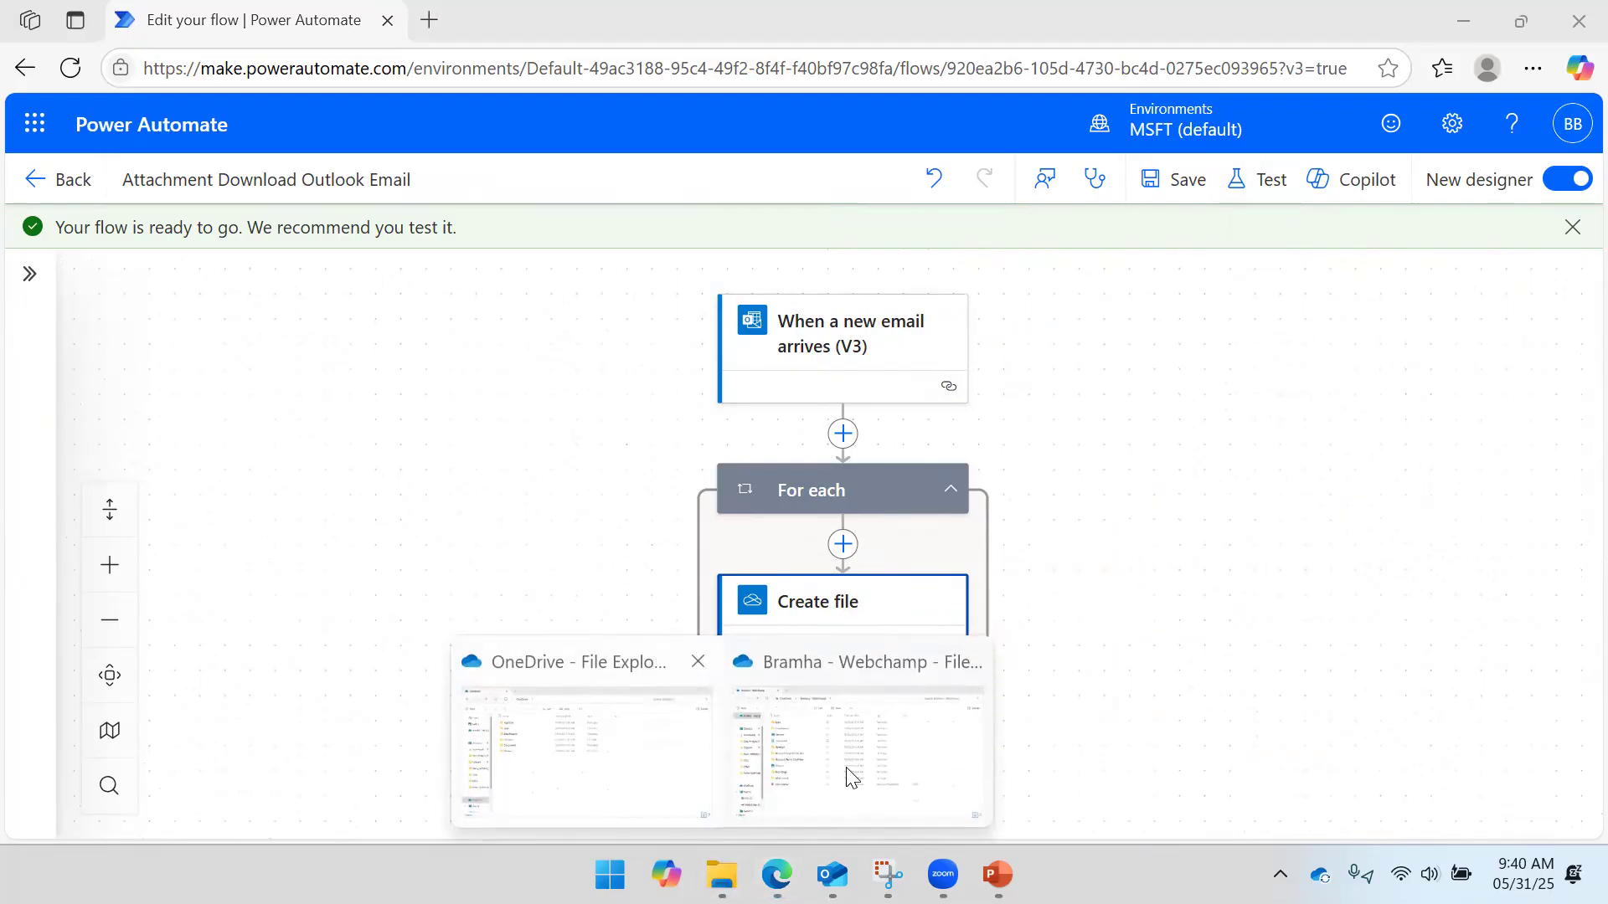
- Close the duplicate OneDrive window and review the work OneDrive folder's Apps, Attachments and Documents
{"action": "left_click", "coordinate": [698, 662]}
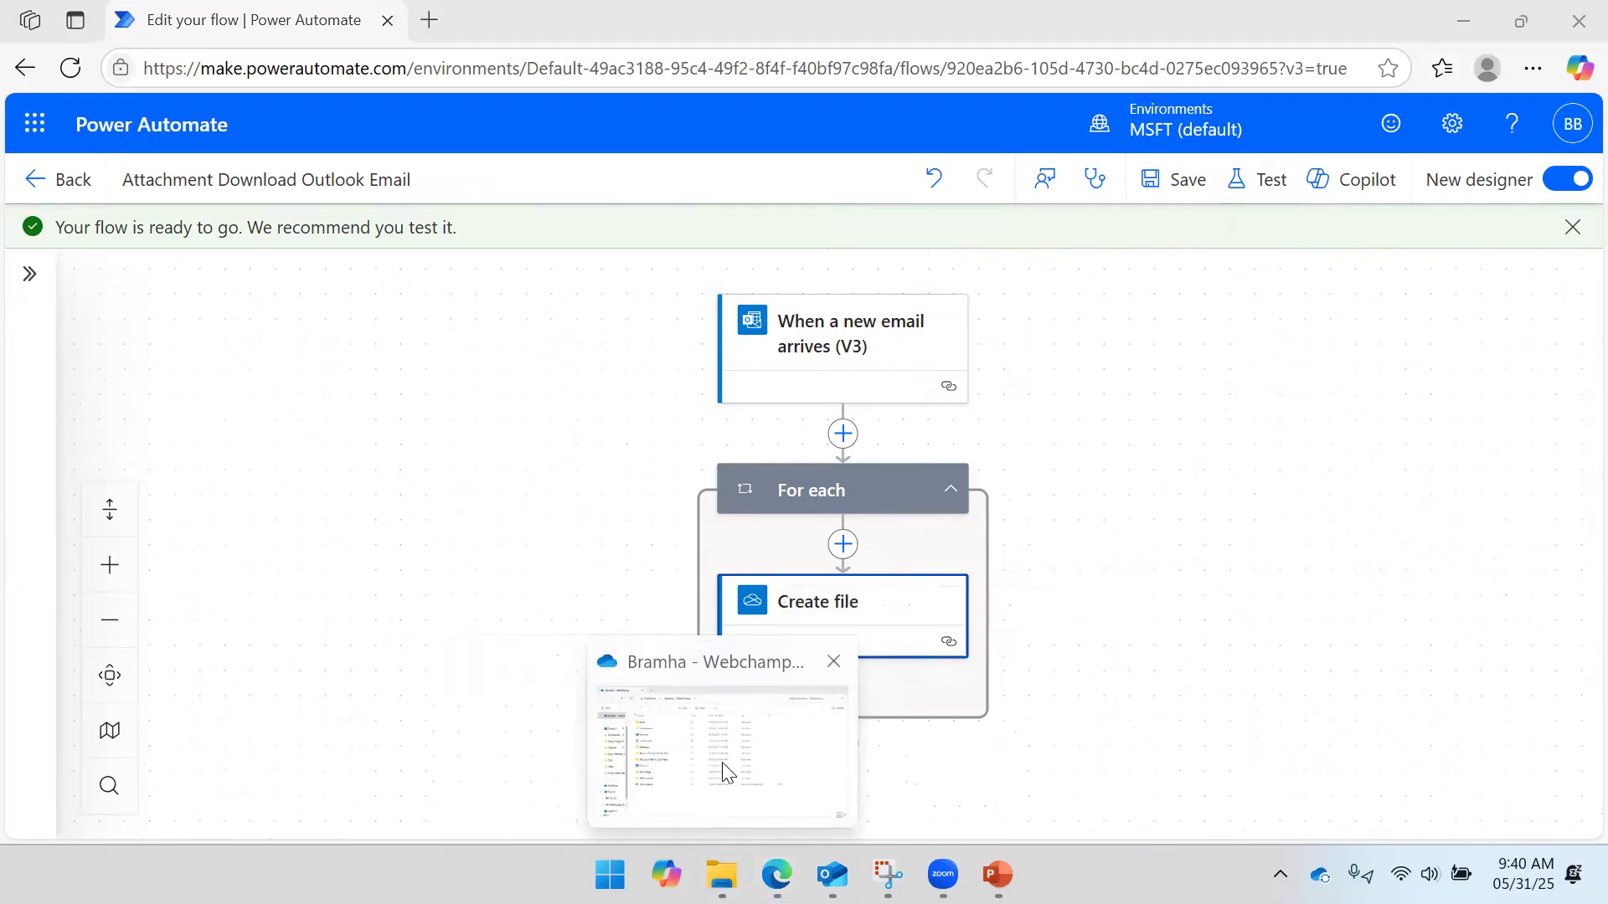
{"action": "left_click", "coordinate": [725, 772]}
{"action": "key", "text": "ctrl+a"}
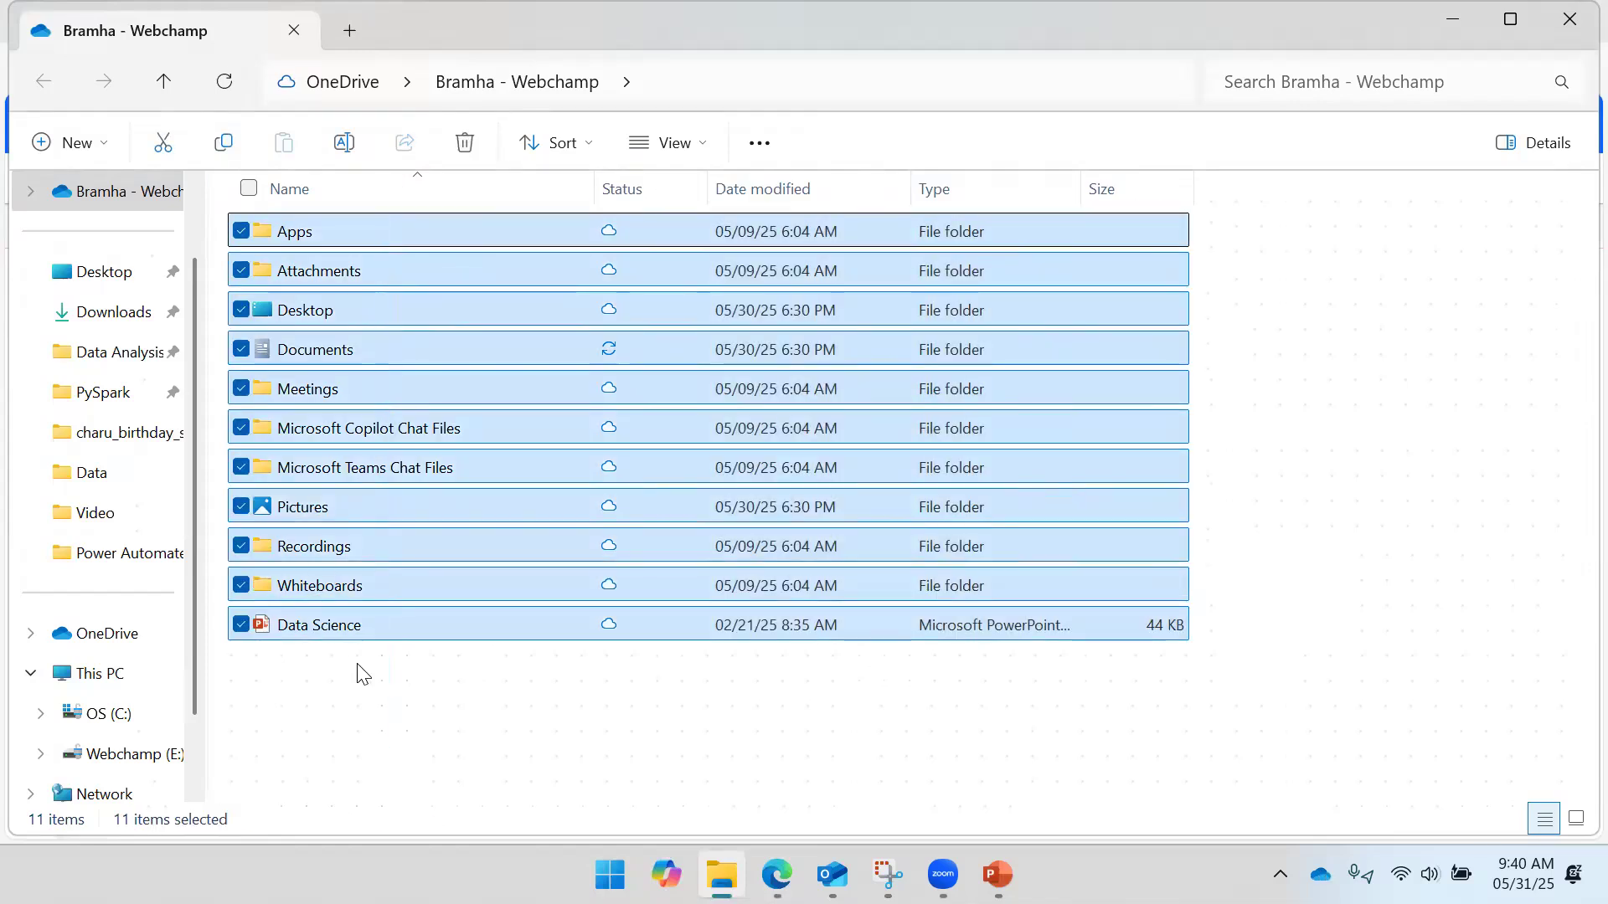
{"action": "left_click", "coordinate": [378, 694]}
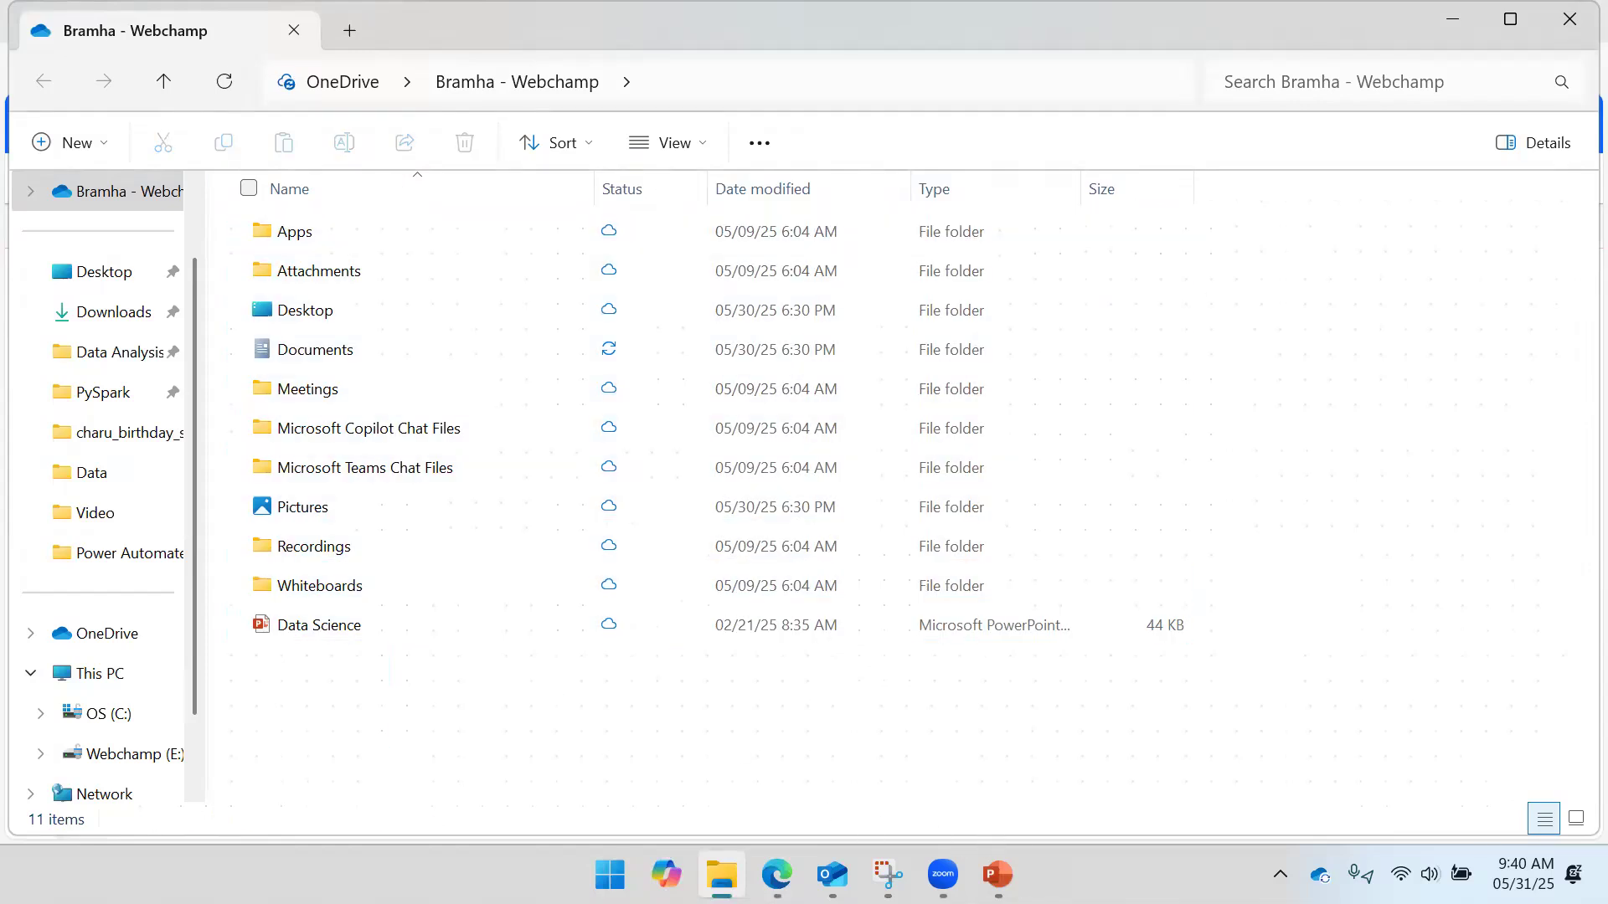
- Bring Outlook's Inbox to the front
{"action": "mouse_move", "coordinate": [997, 874]}
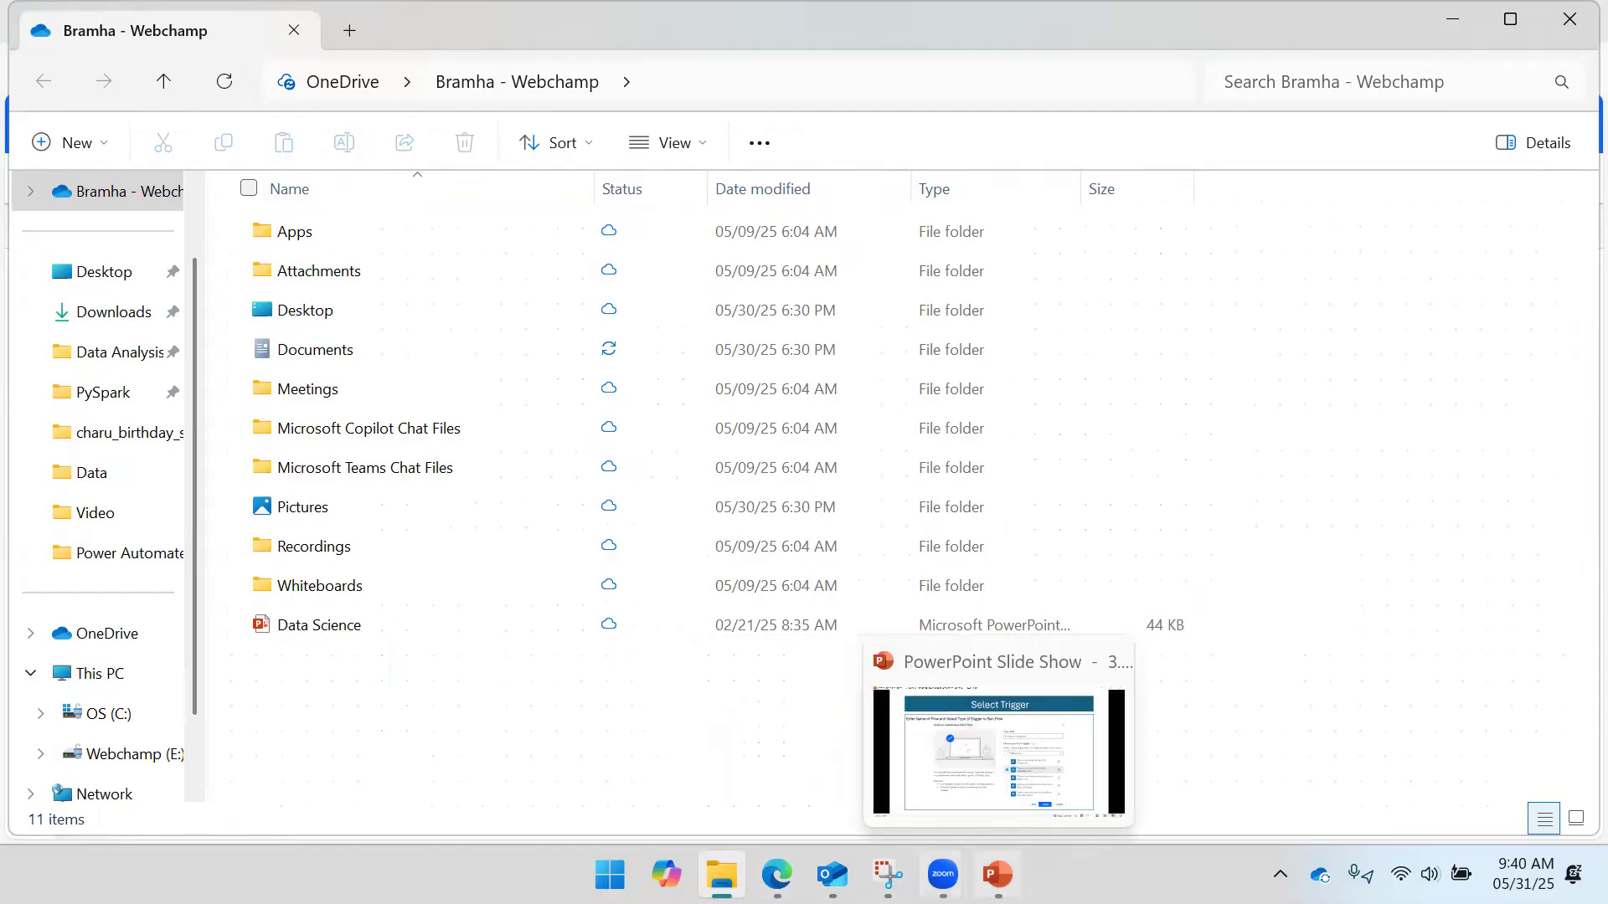
{"action": "mouse_move", "coordinate": [777, 874]}
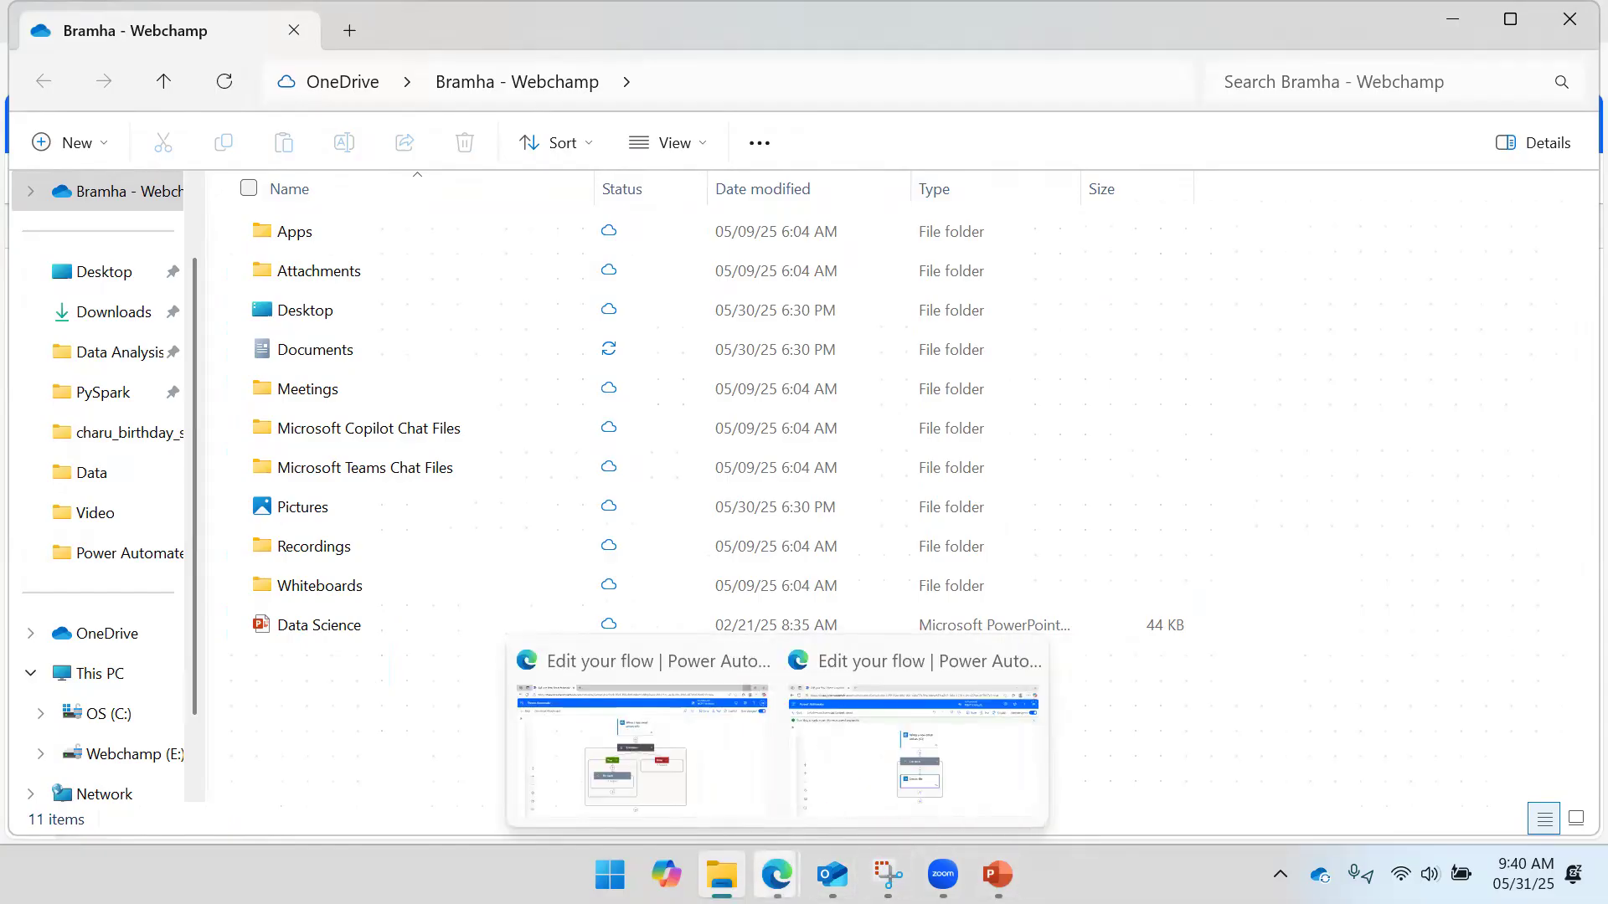
{"action": "left_click", "coordinate": [832, 875]}
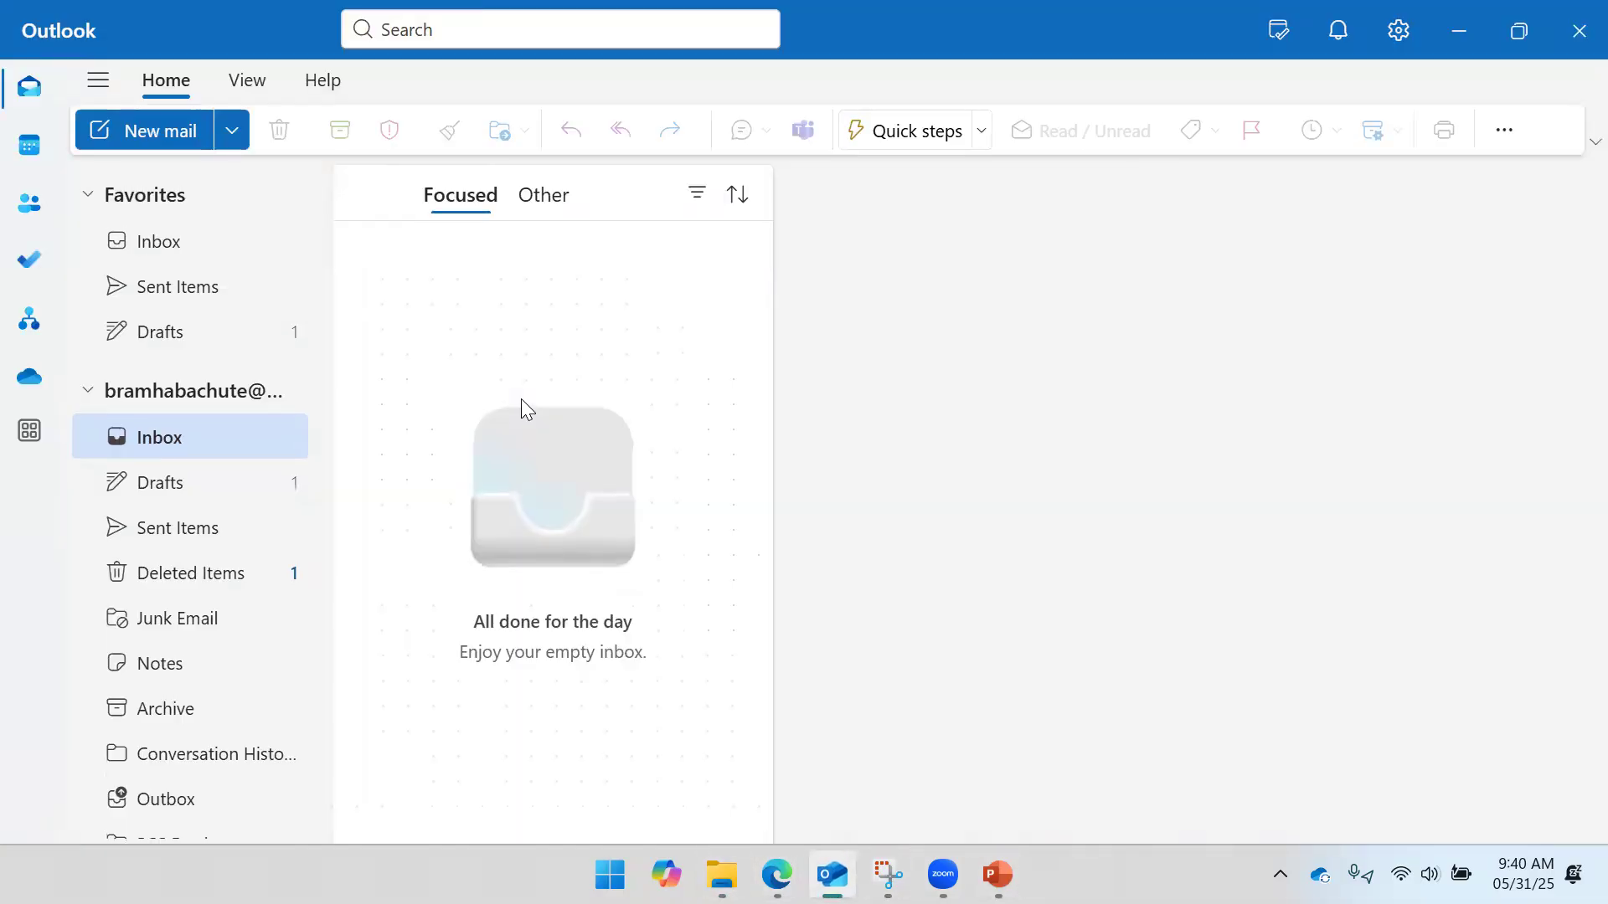
- Open the Drafts folder's 'Fw: TEST Download' draft with its two attachments, then return to the flow editor
{"action": "left_click", "coordinate": [180, 254]}
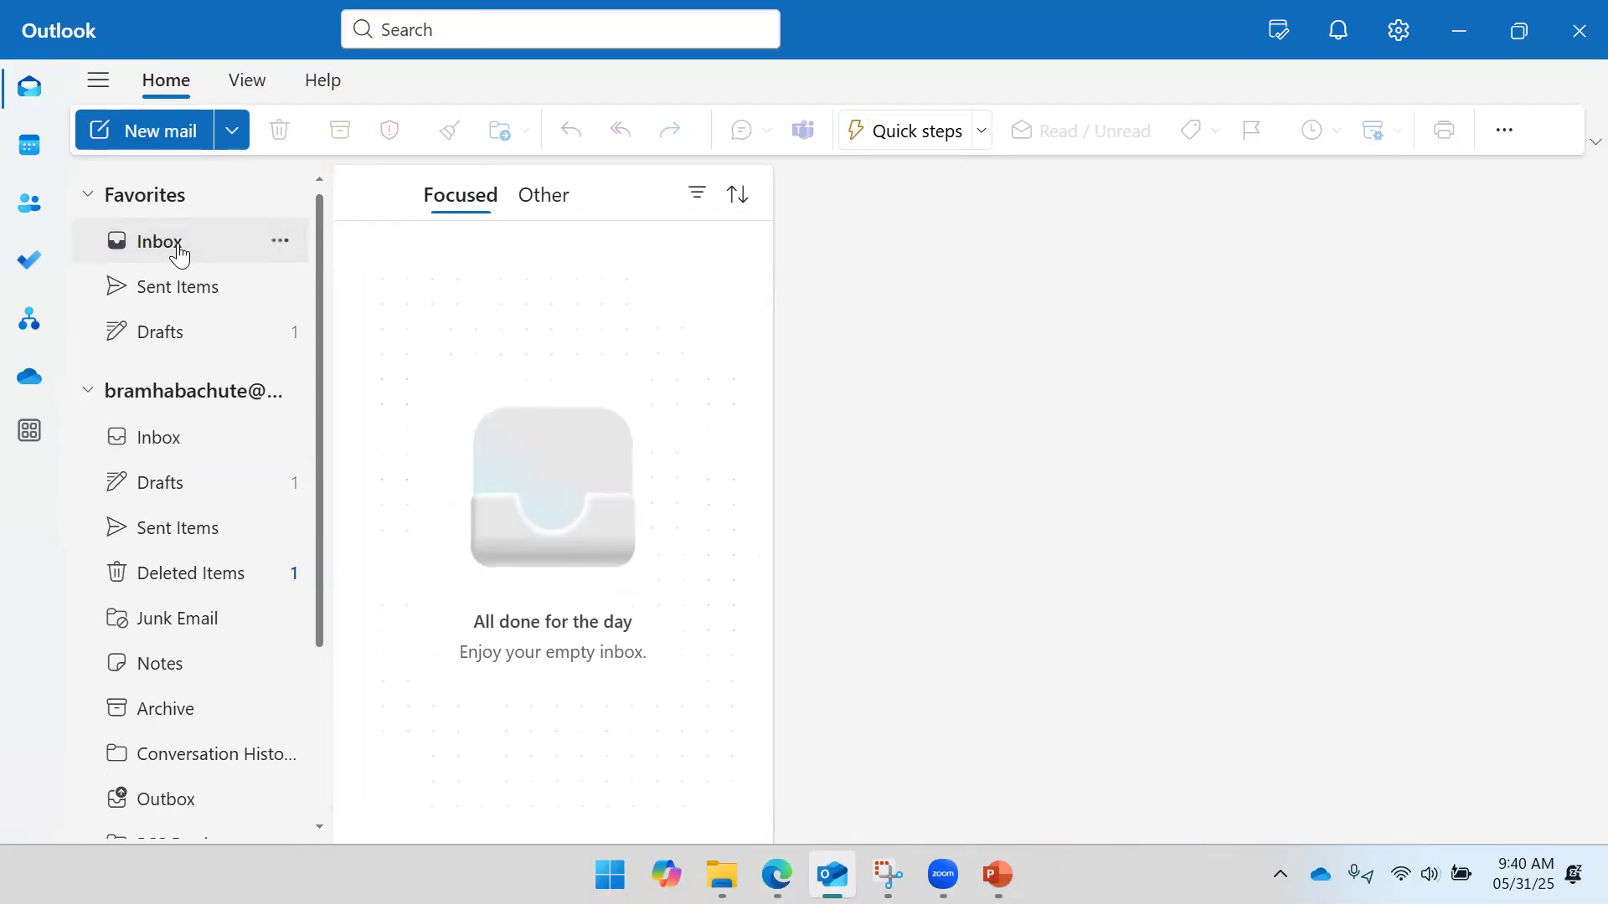
{"action": "left_click", "coordinate": [159, 335]}
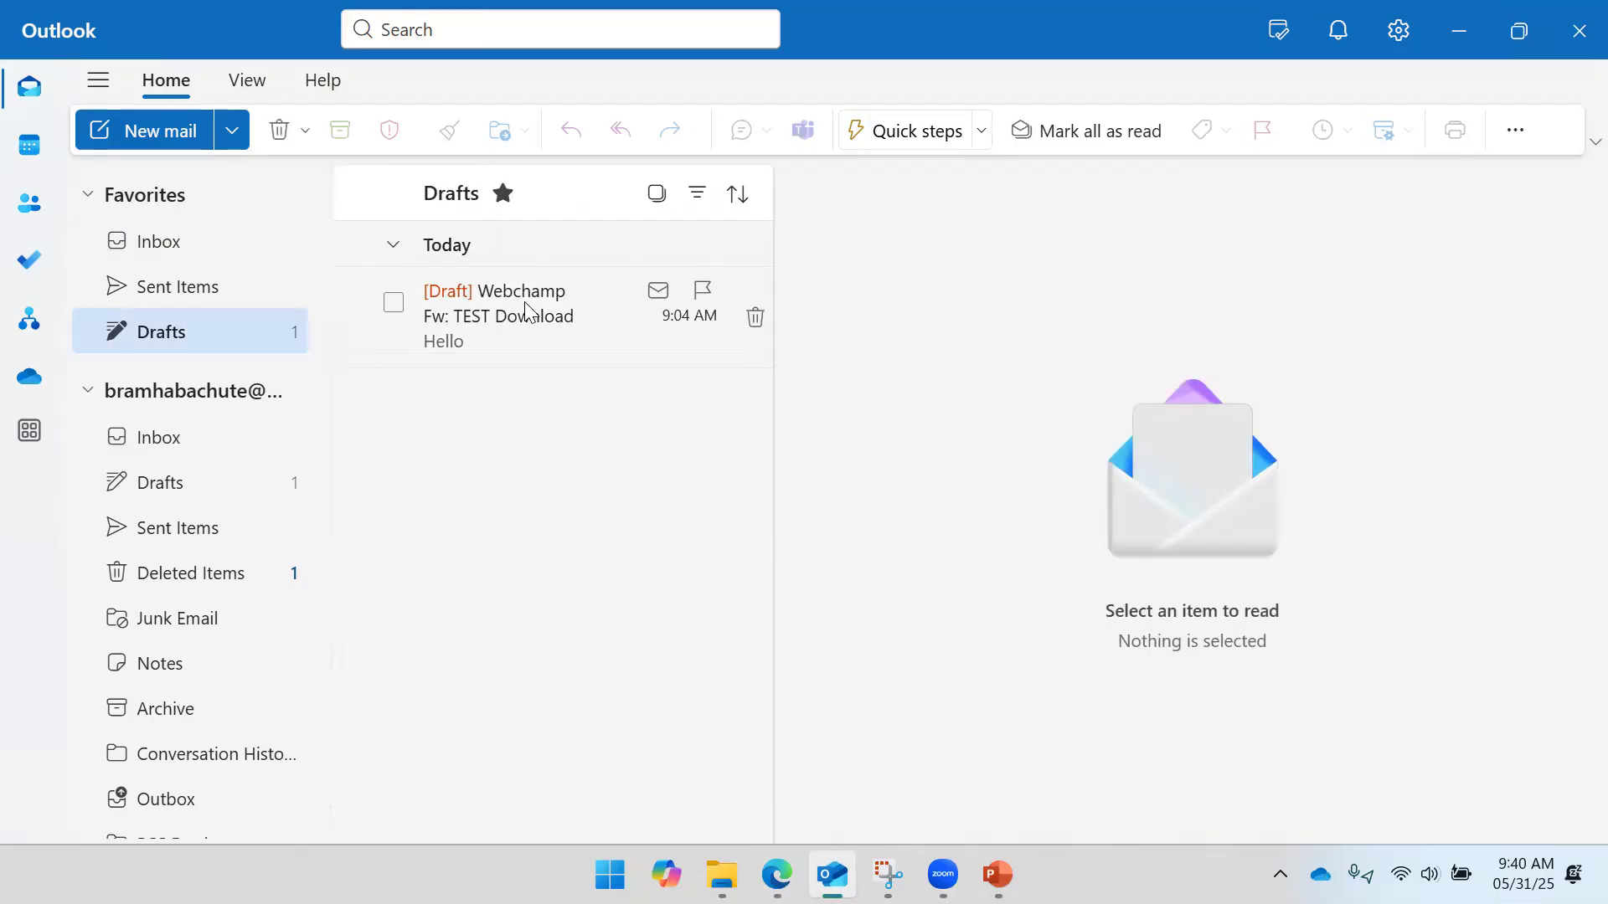
{"action": "left_click", "coordinate": [423, 360]}
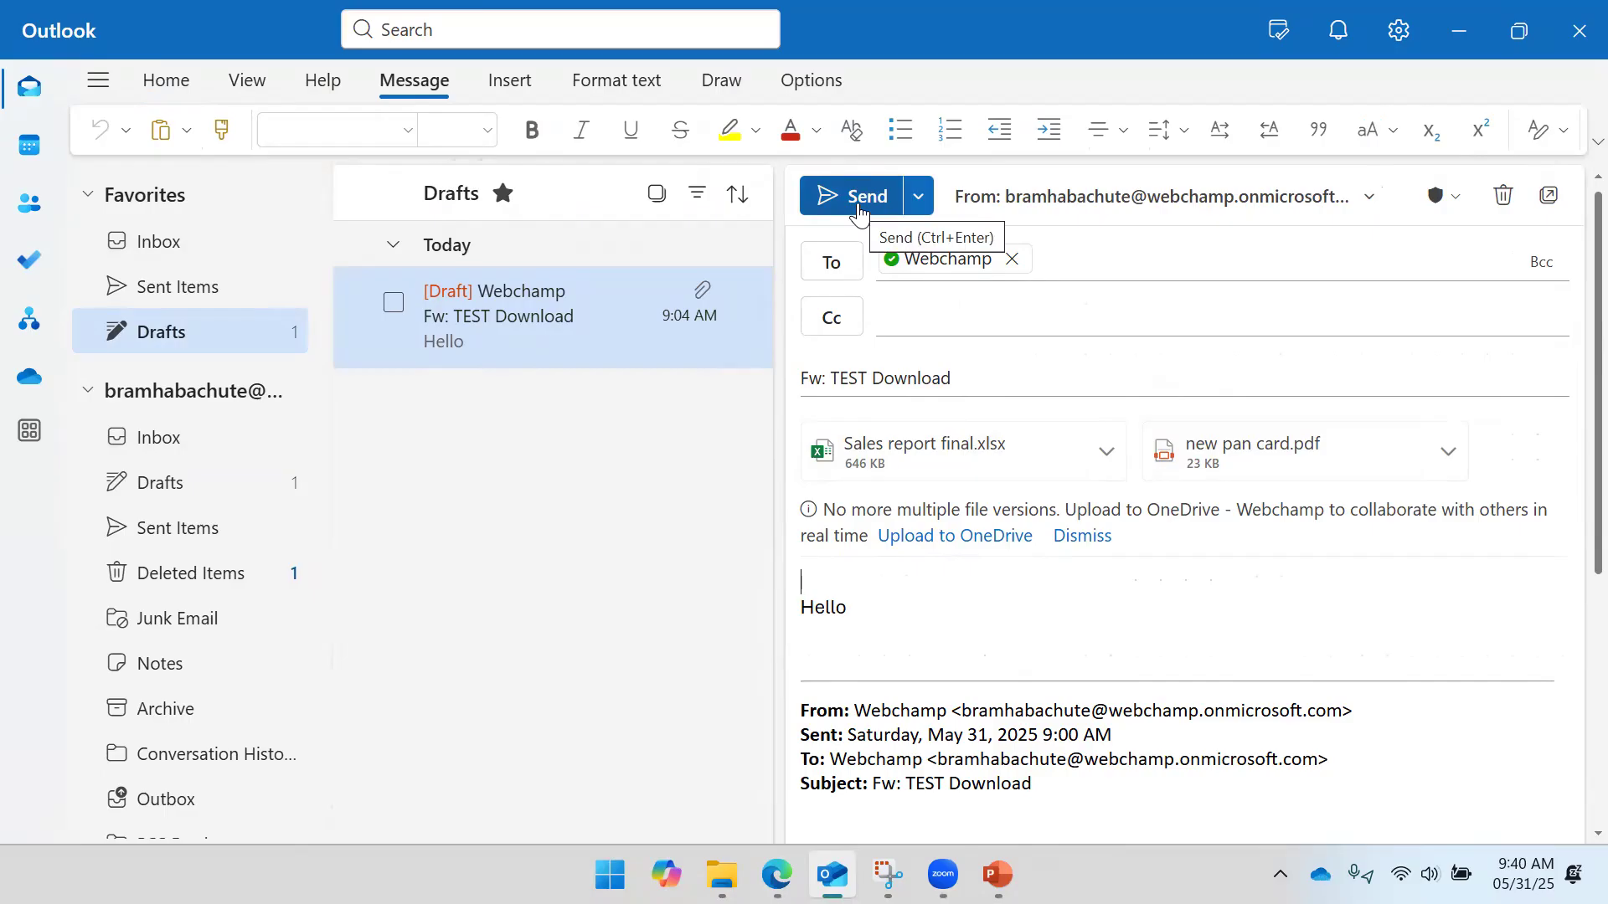
{"action": "mouse_move", "coordinate": [722, 874]}
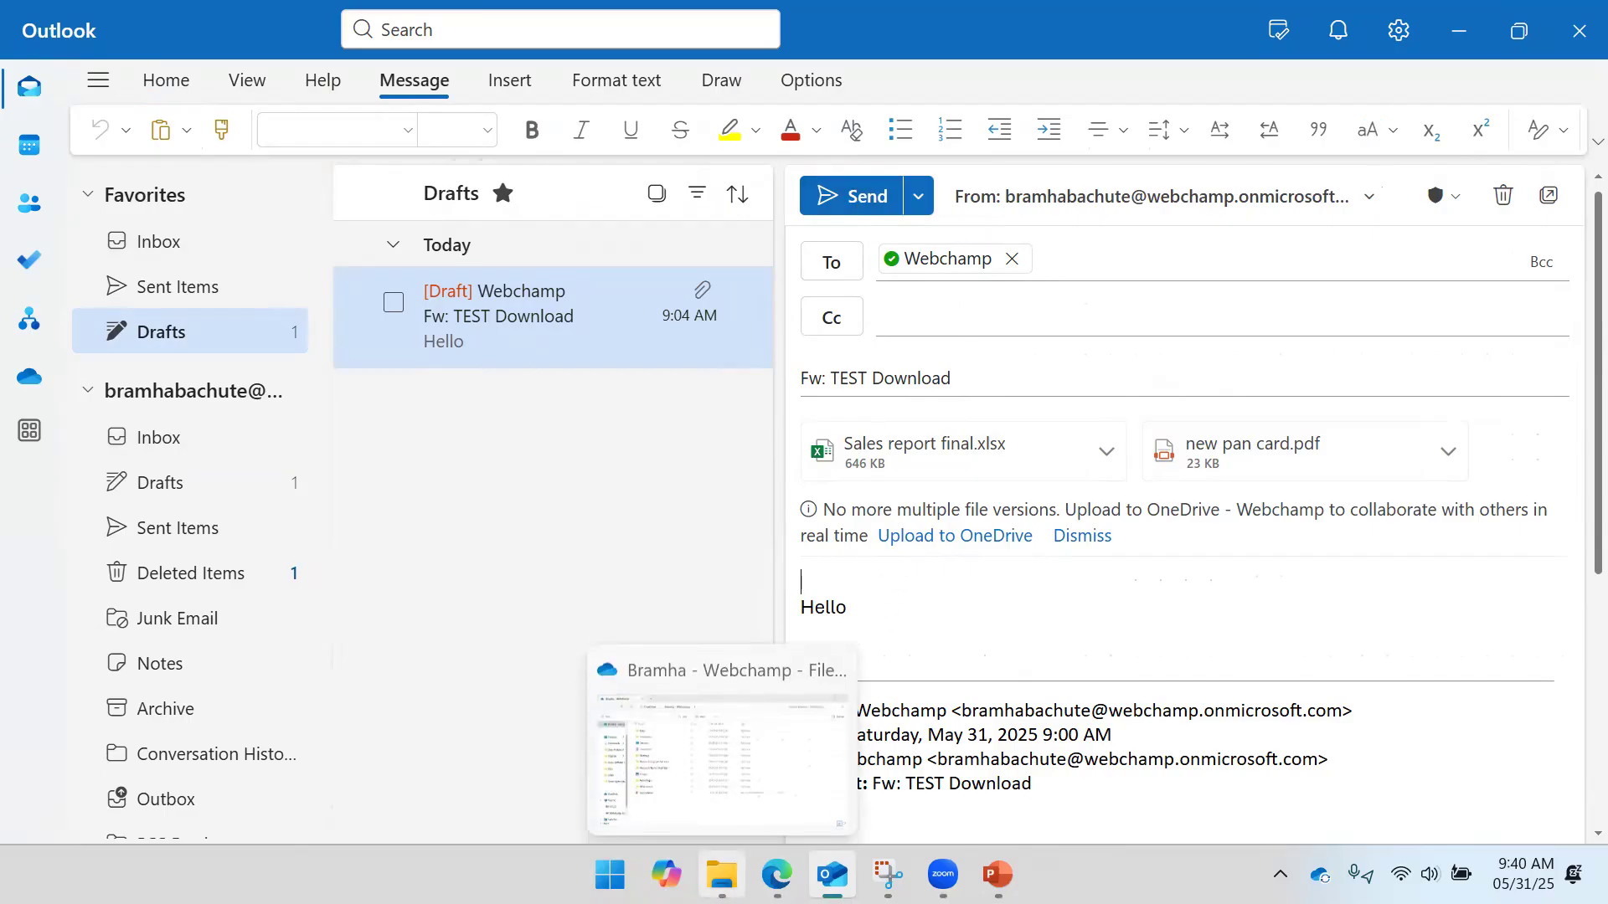
{"action": "left_click", "coordinate": [844, 761]}
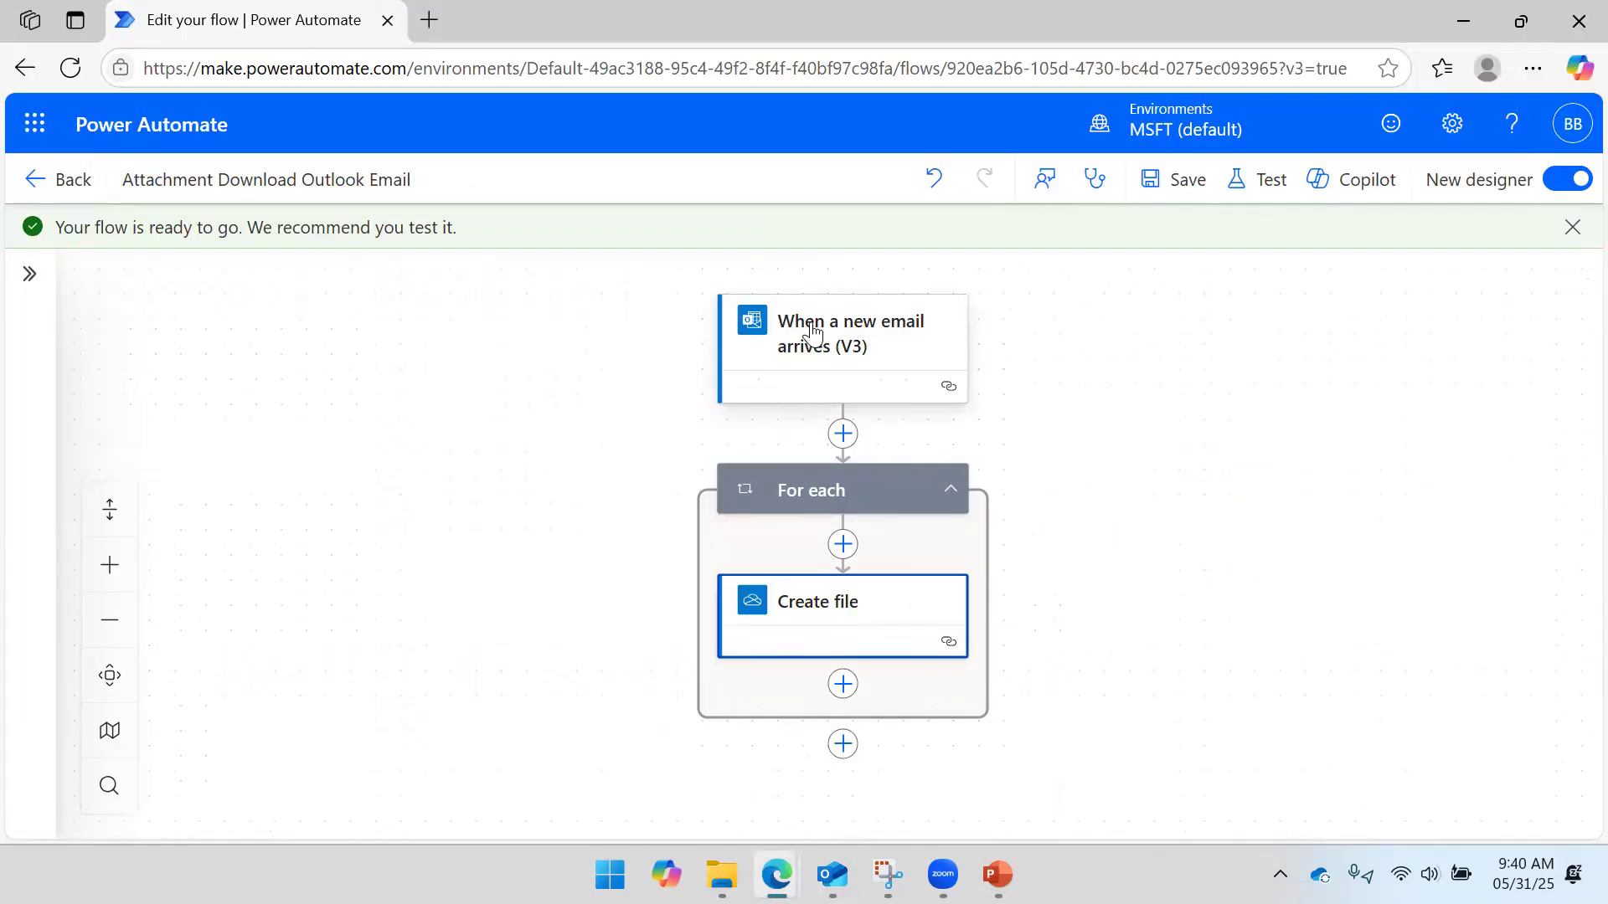
- Run a manual Test of the flow so it waits for a new email
{"action": "left_click", "coordinate": [1229, 191]}
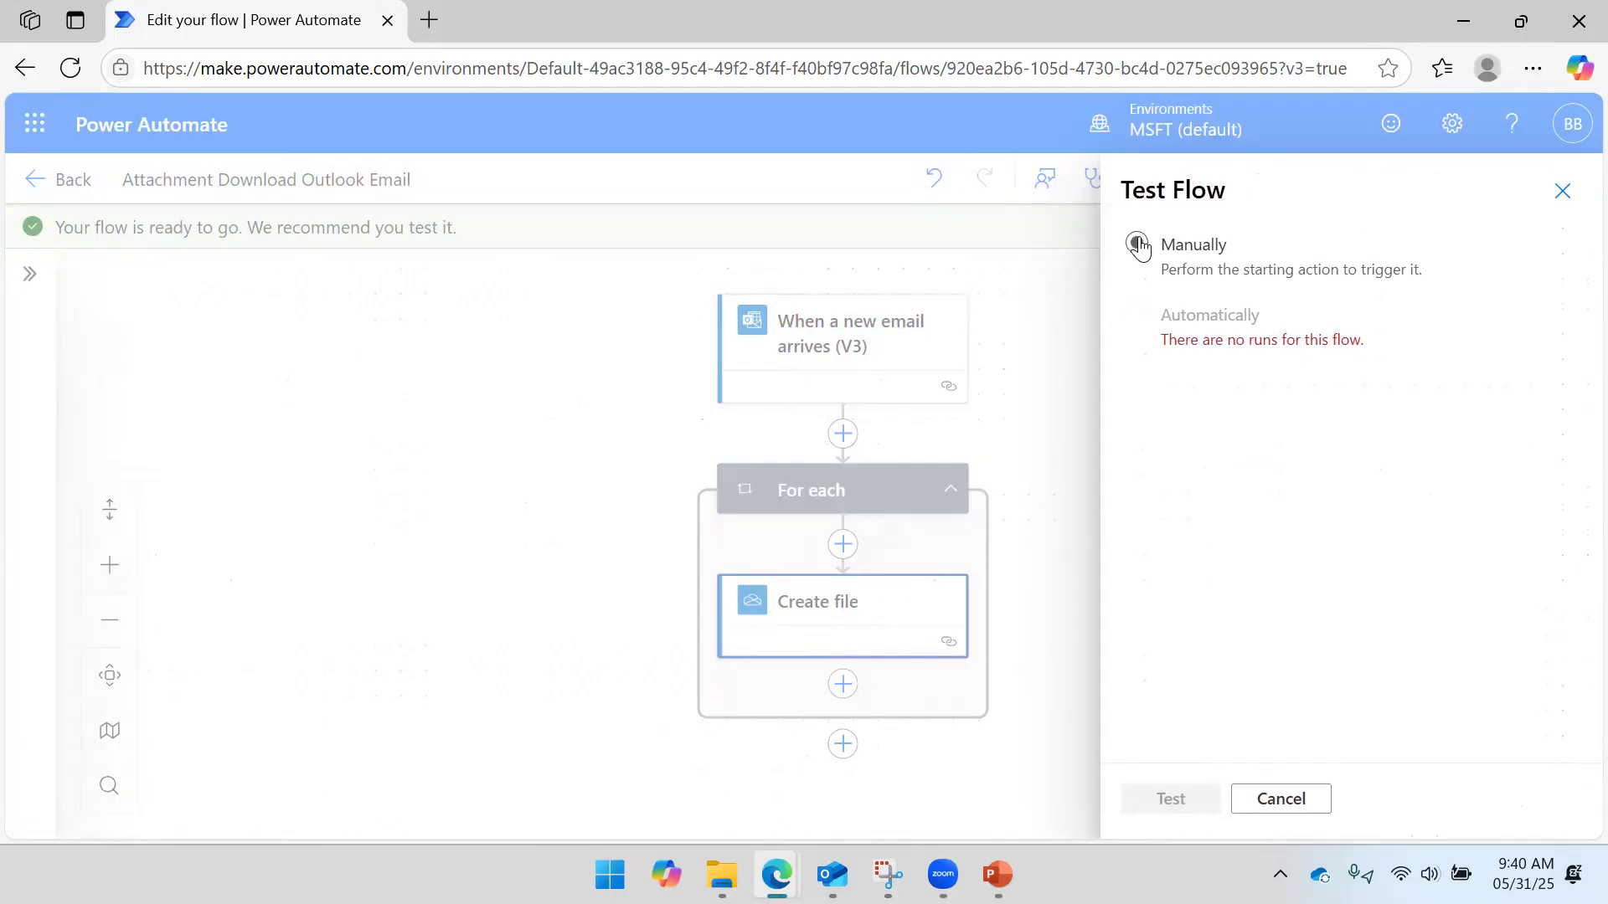
{"action": "left_click", "coordinate": [1139, 245]}
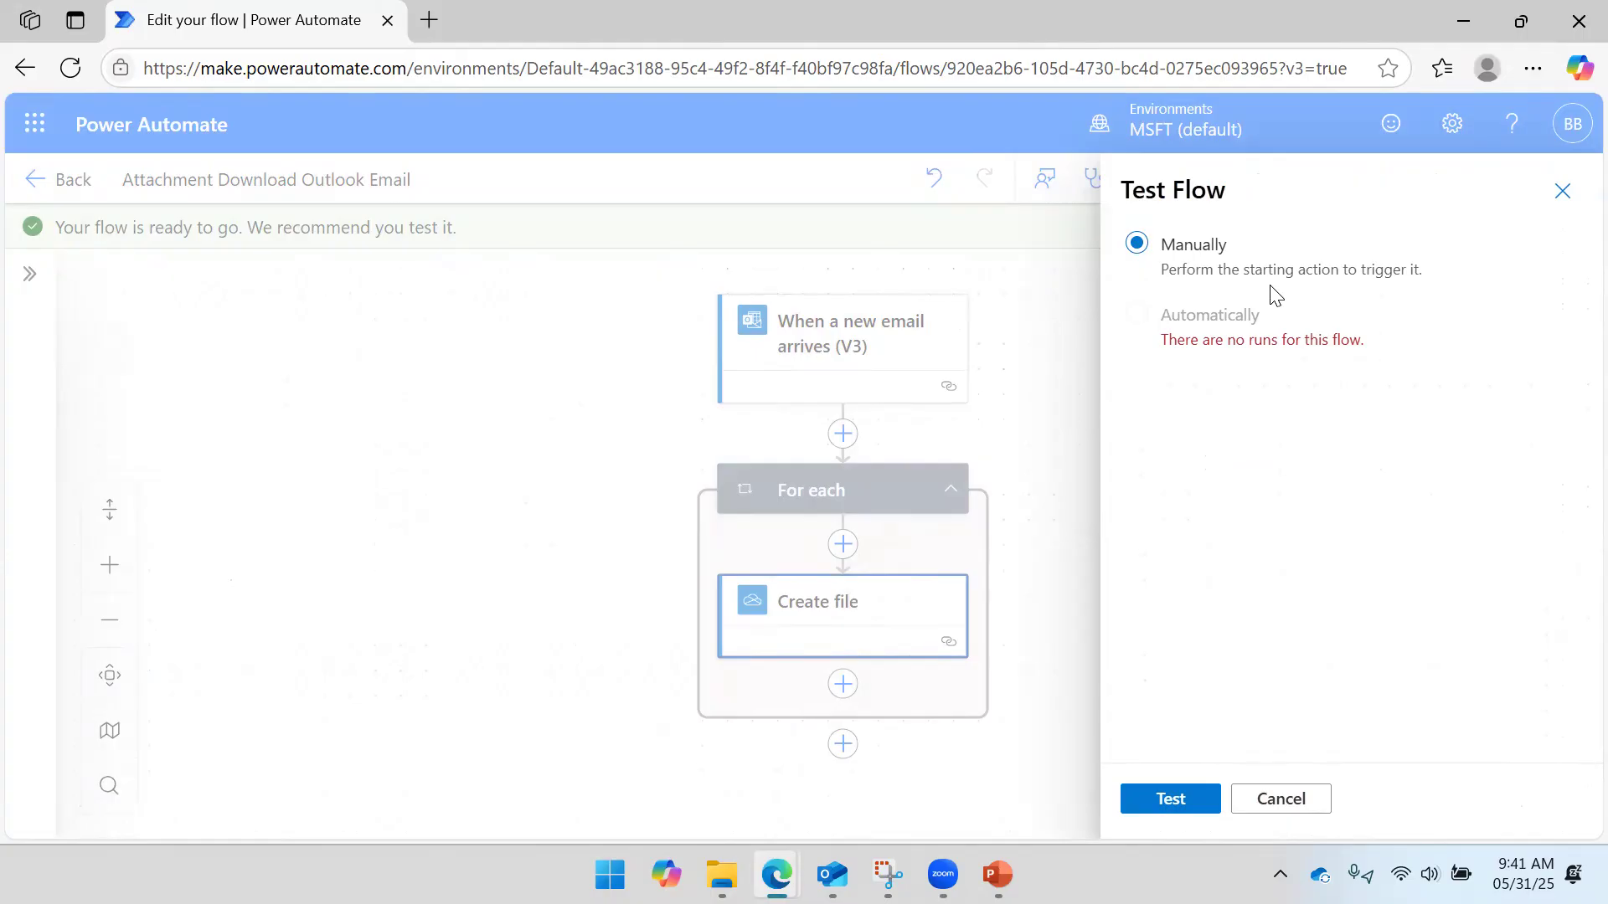
{"action": "left_click", "coordinate": [1171, 800]}
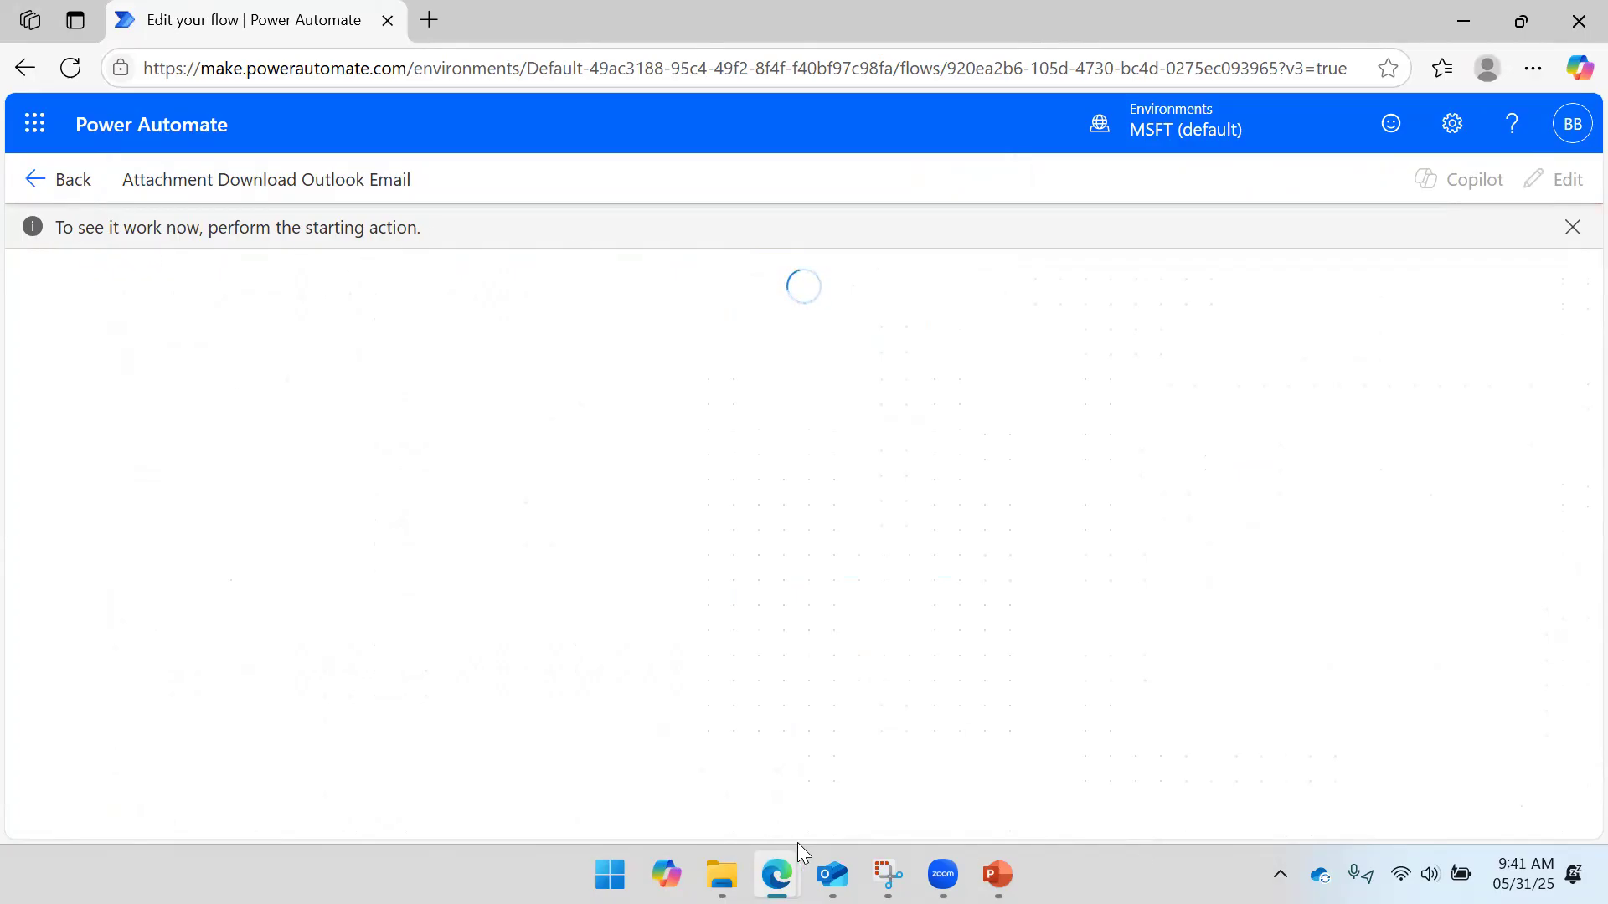
- Send the 'Fw: TEST Download' draft with Sales report final.xlsx and new pan card.pdf, then check the Inbox
{"action": "mouse_move", "coordinate": [832, 875]}
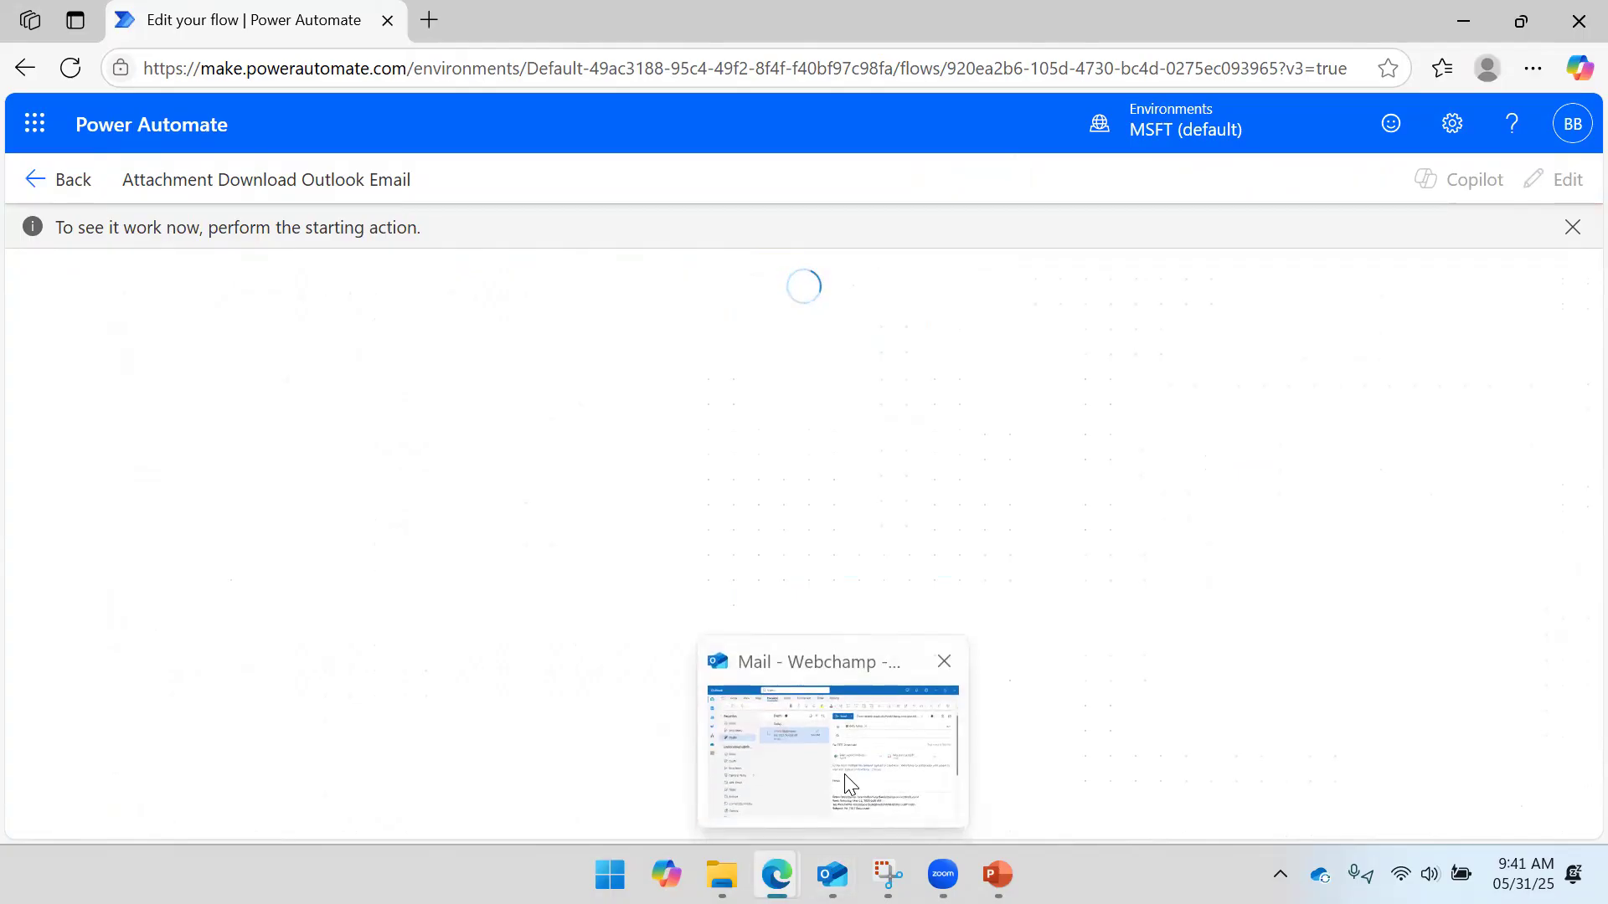
{"action": "left_click", "coordinate": [844, 774]}
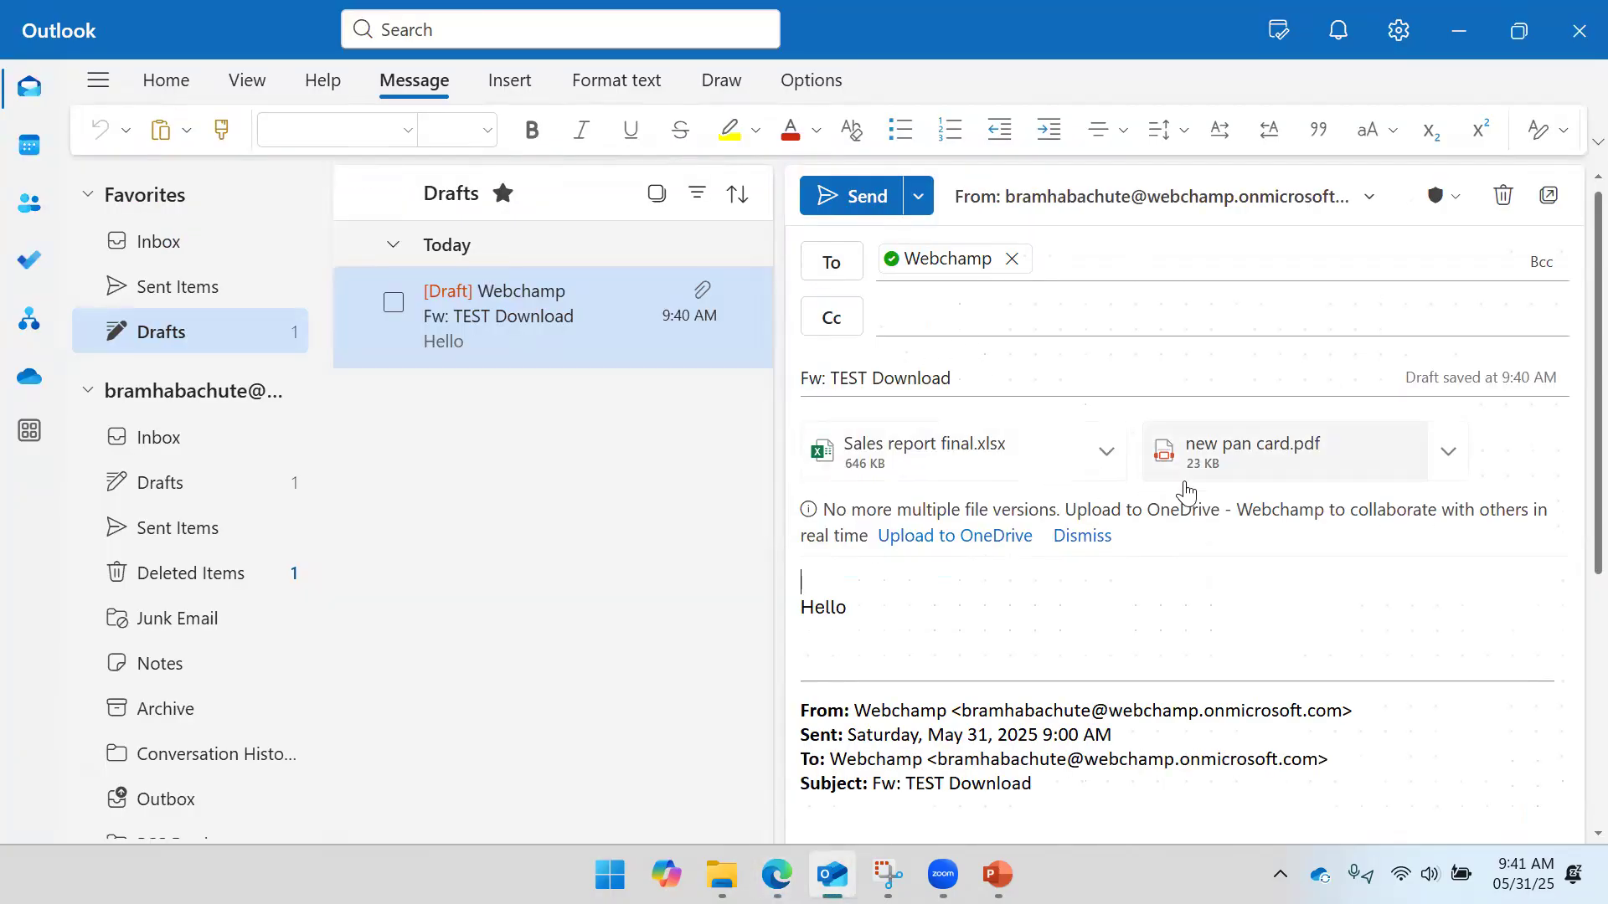
{"action": "left_click", "coordinate": [850, 202]}
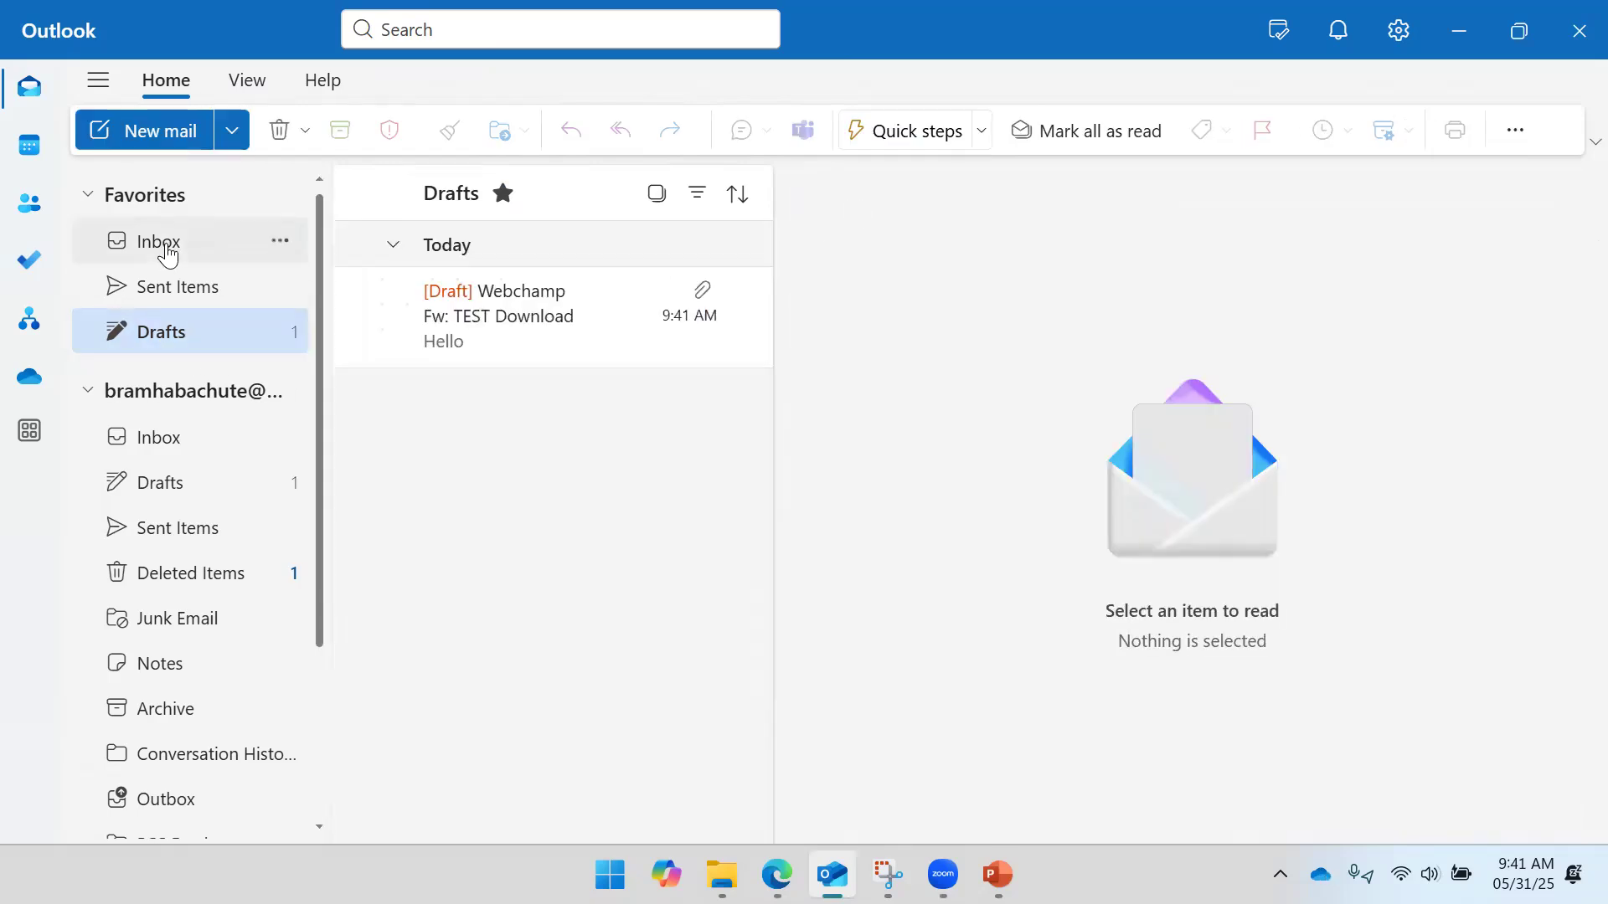
{"action": "left_click", "coordinate": [155, 242]}
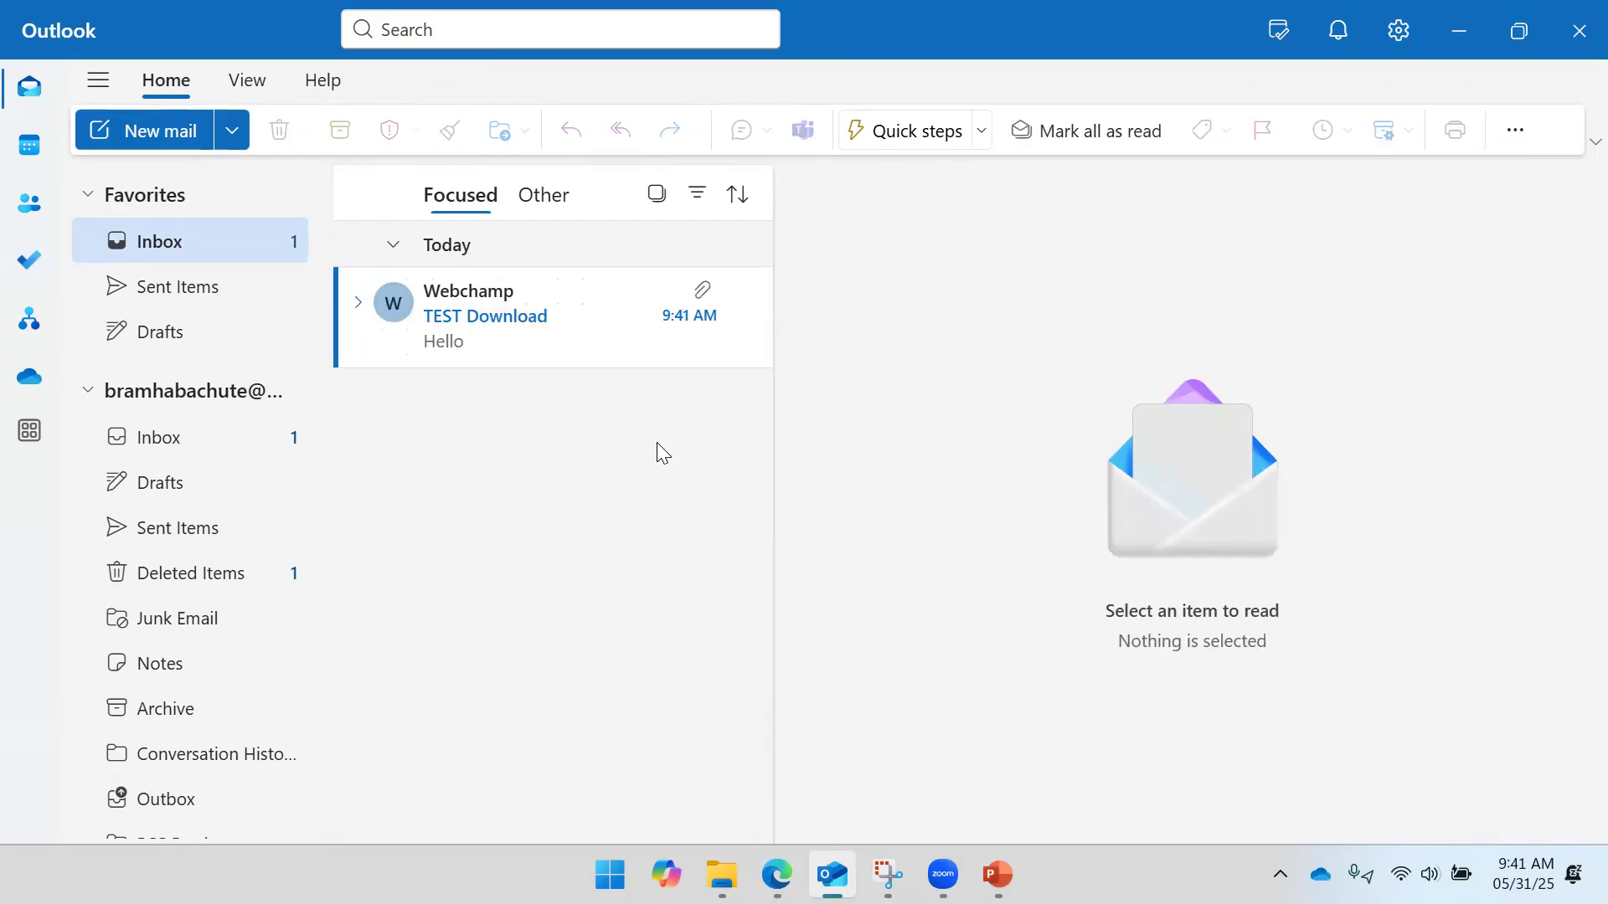
- Check the test run: trigger succeeded in 0.6s, For each processing attachment 1 of 2
{"action": "mouse_move", "coordinate": [777, 873]}
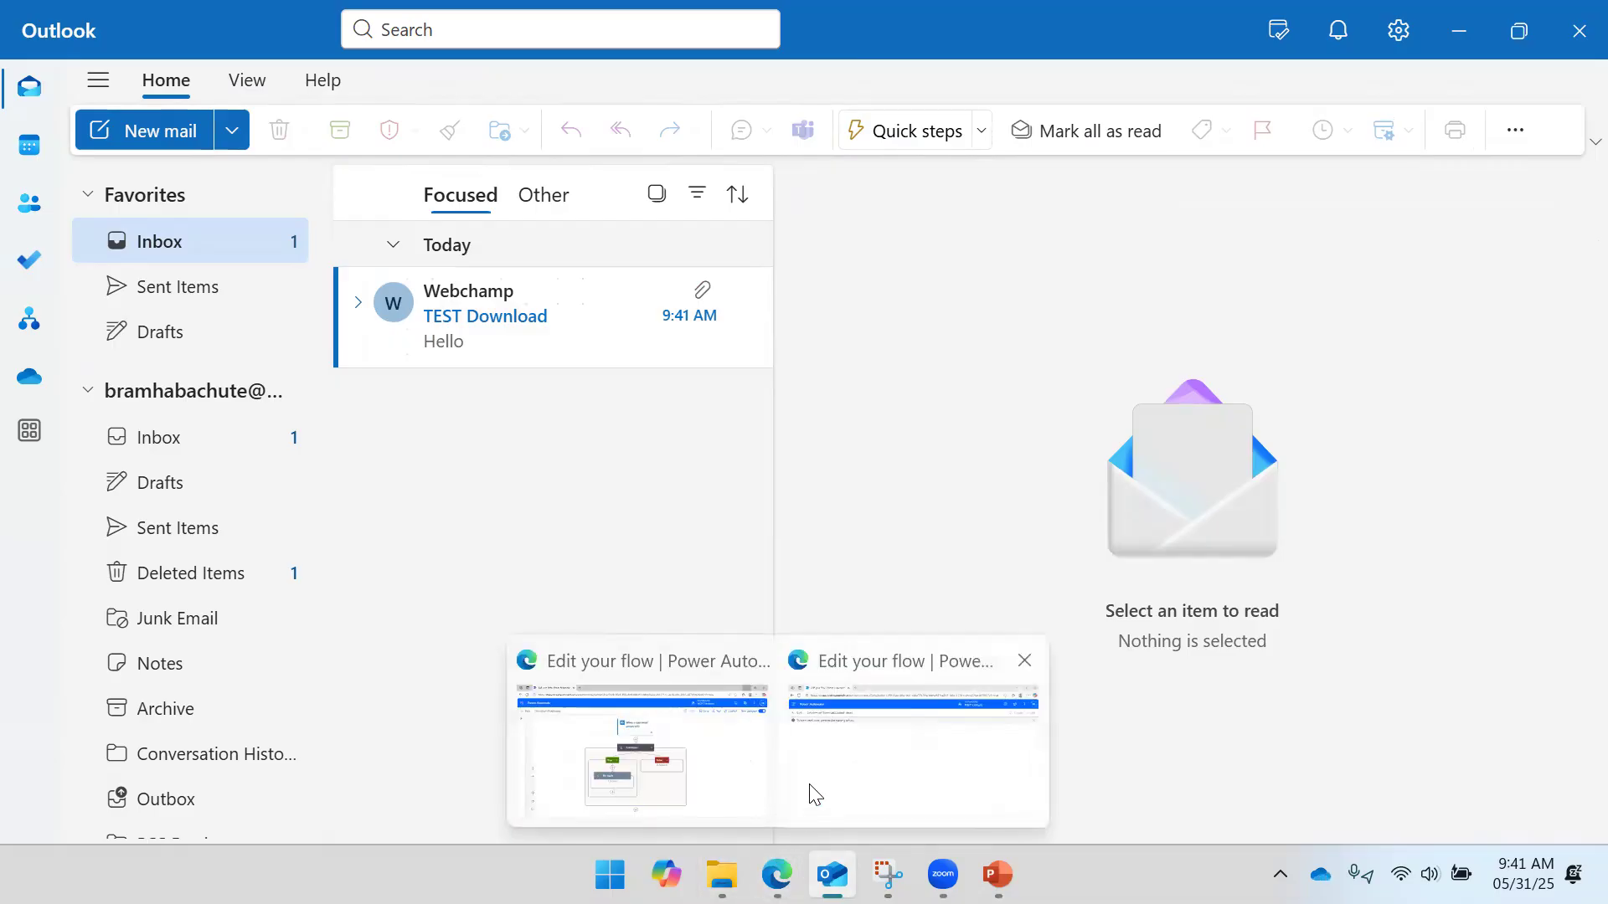
{"action": "left_click", "coordinate": [883, 758]}
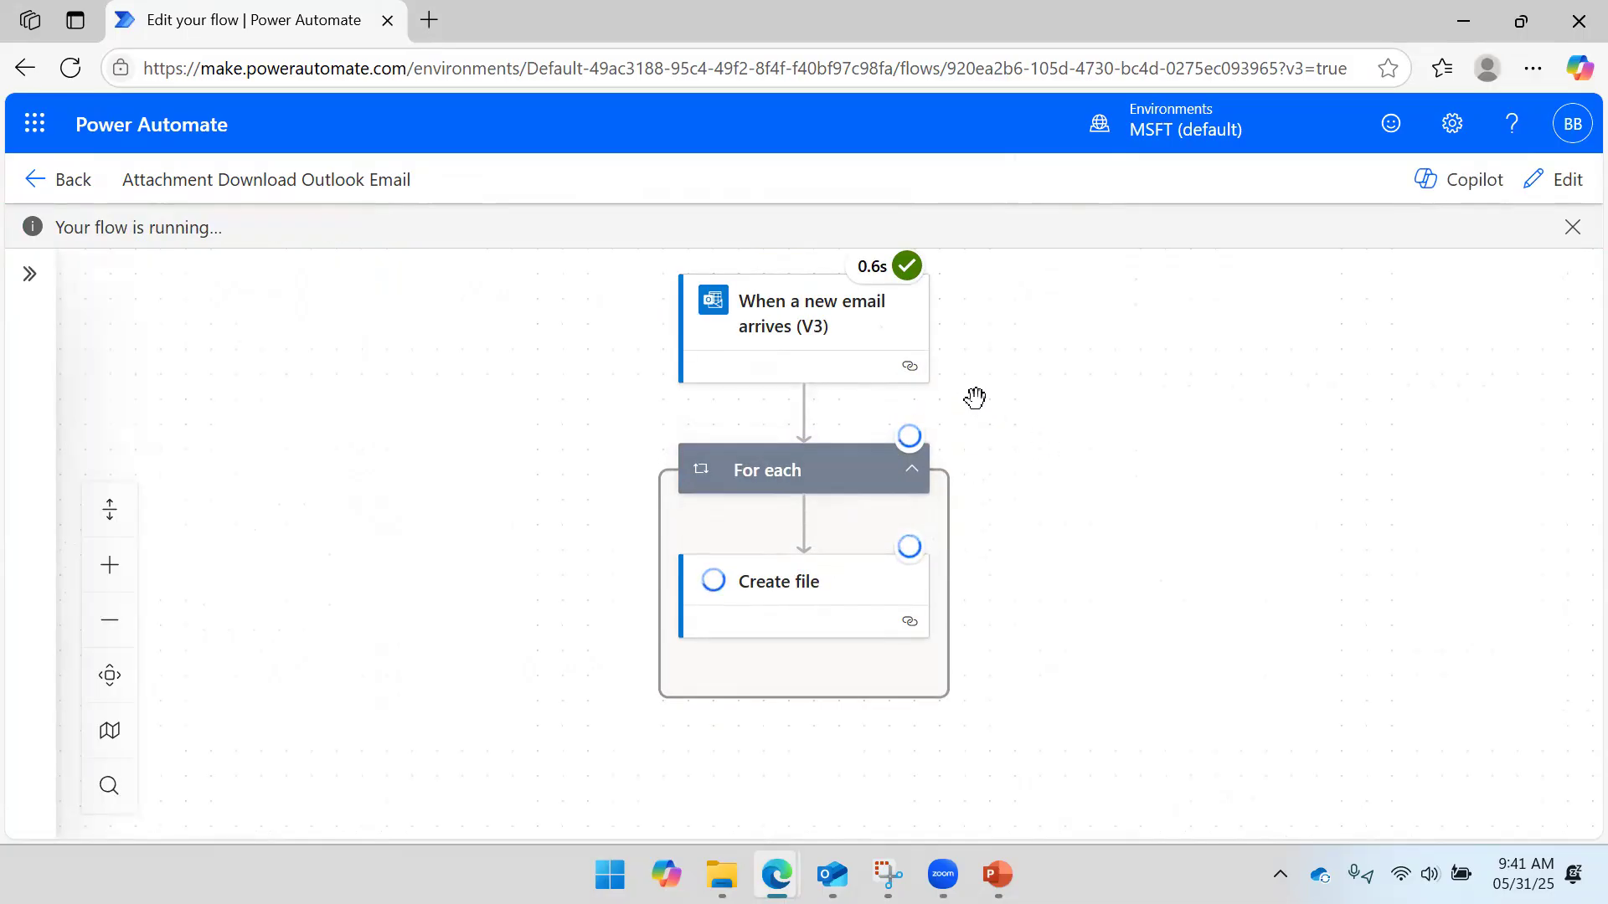
{"action": "mouse_move", "coordinate": [878, 282]}
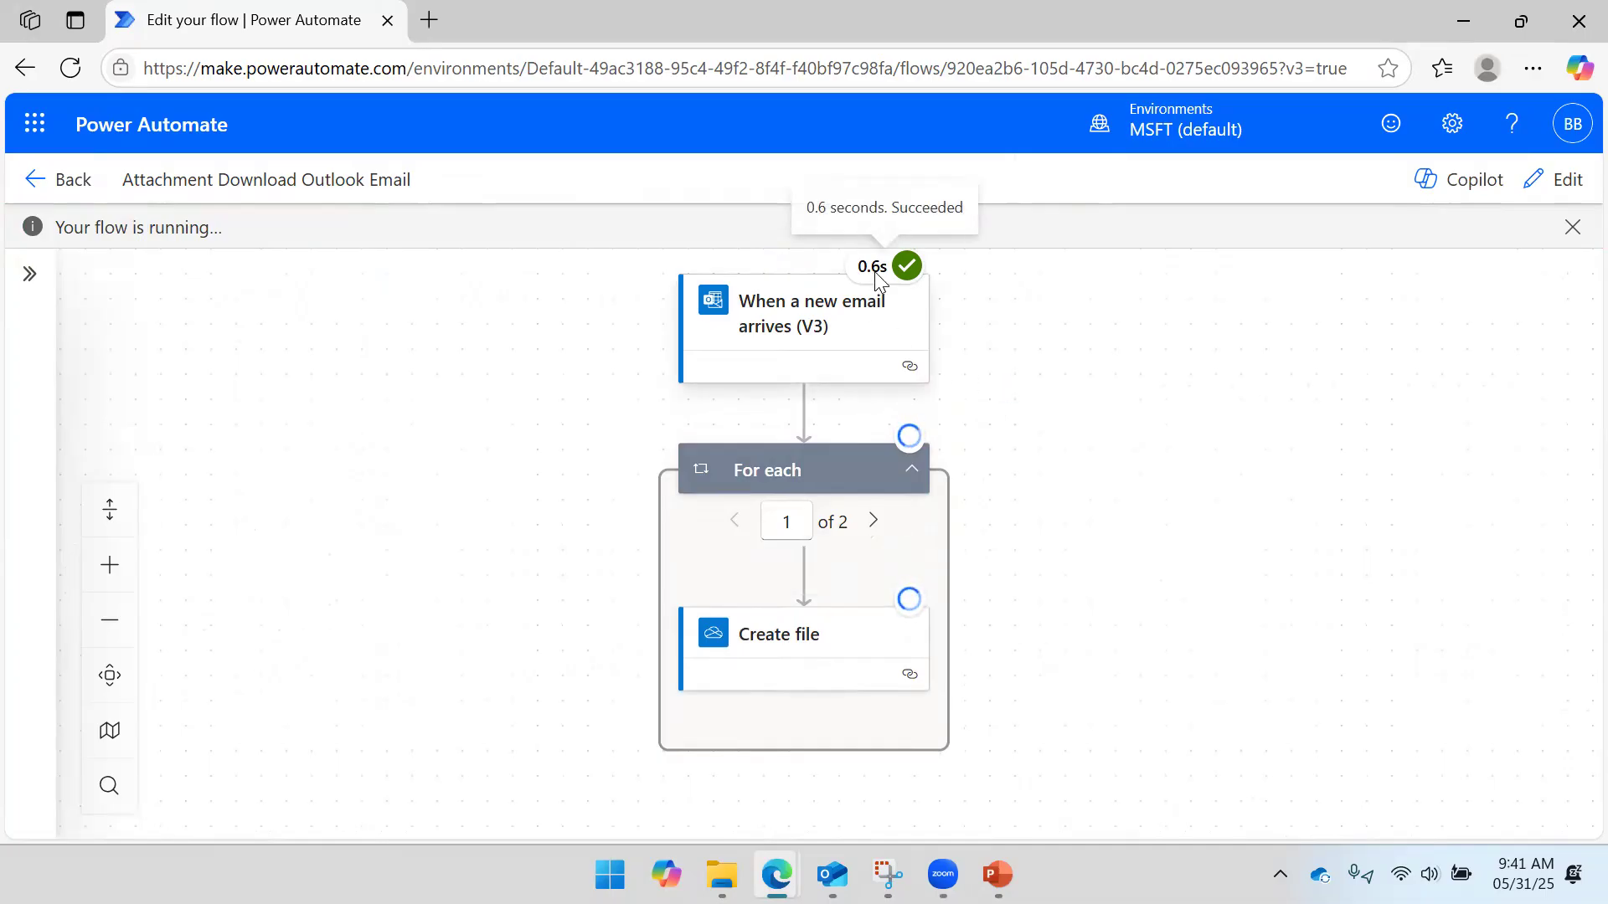
{"action": "mouse_move", "coordinate": [920, 605]}
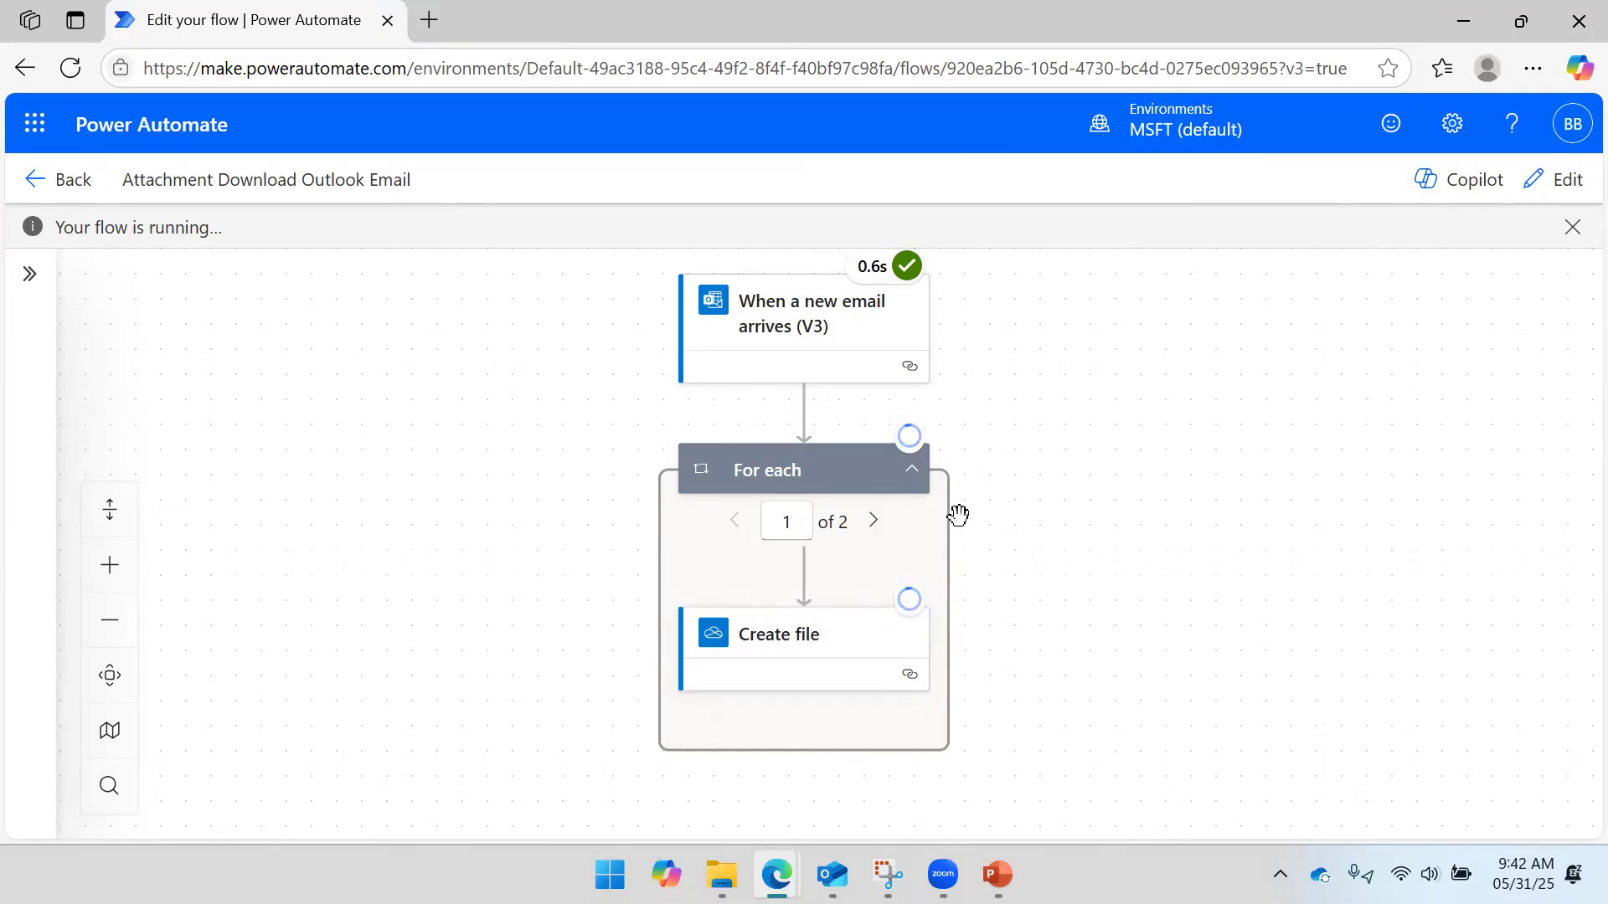
{"action": "mouse_move", "coordinate": [921, 450]}
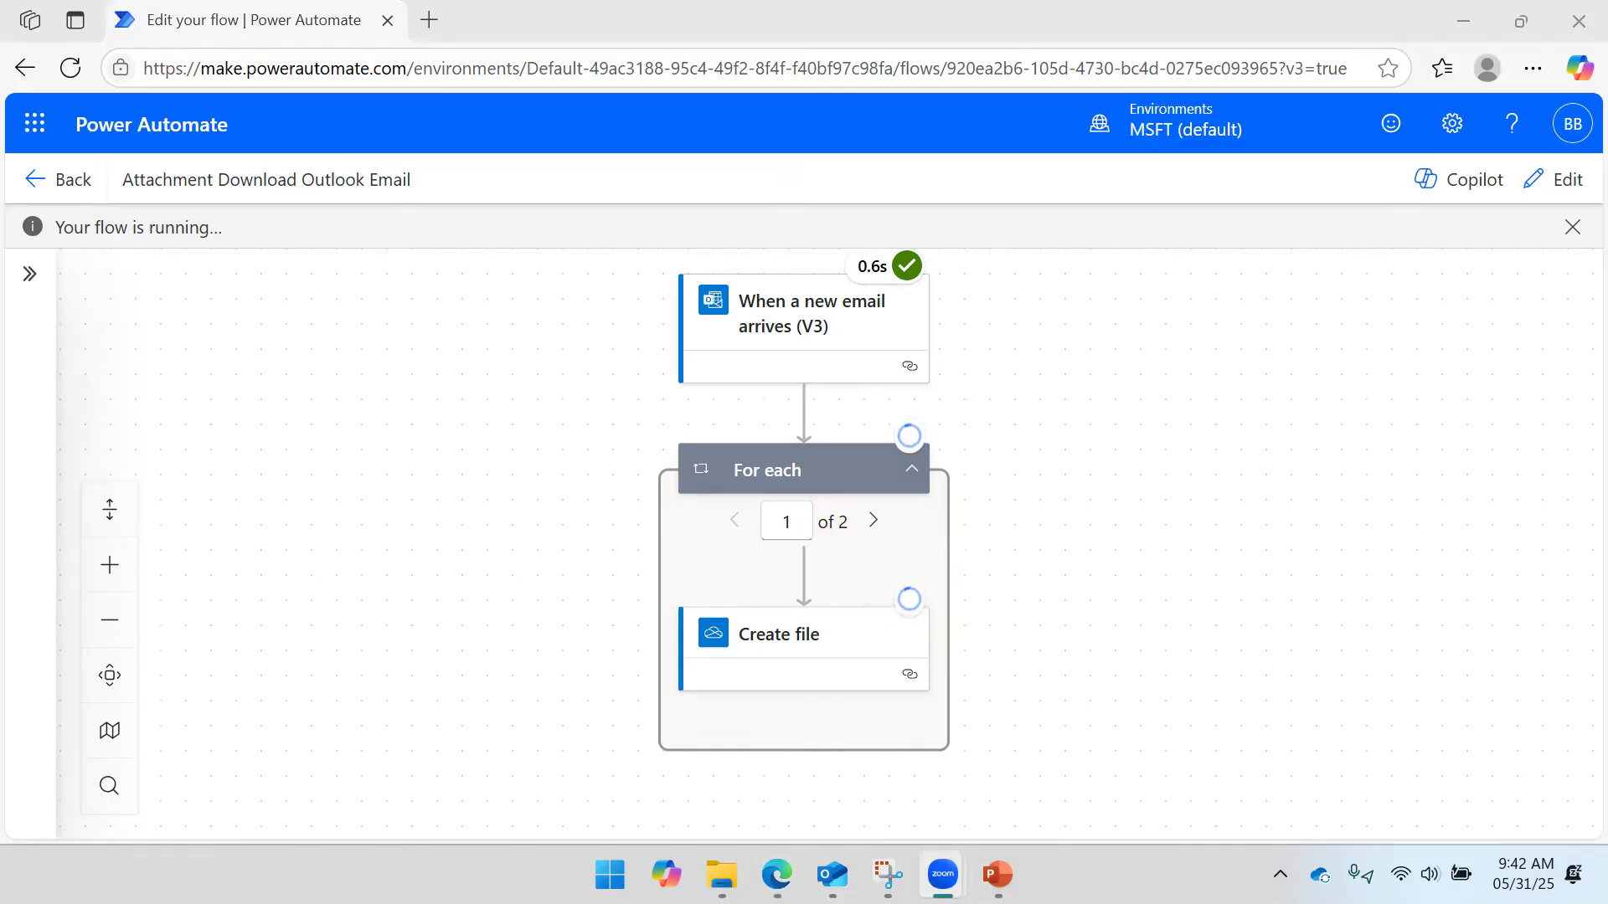
{"action": "mouse_move", "coordinate": [722, 875]}
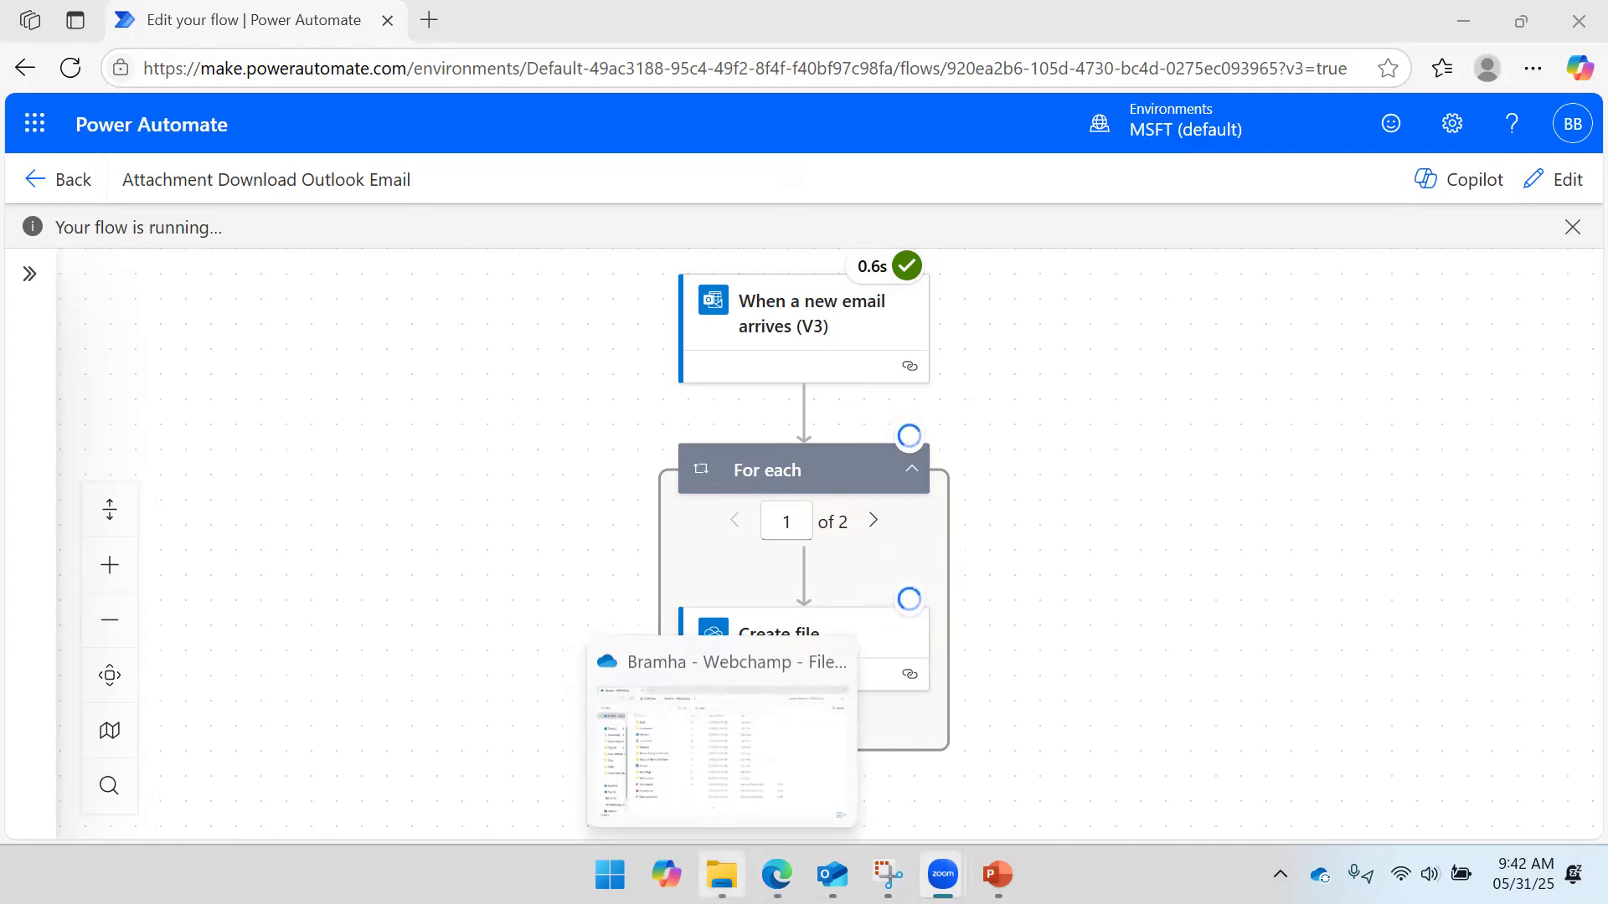
{"action": "left_click", "coordinate": [758, 799]}
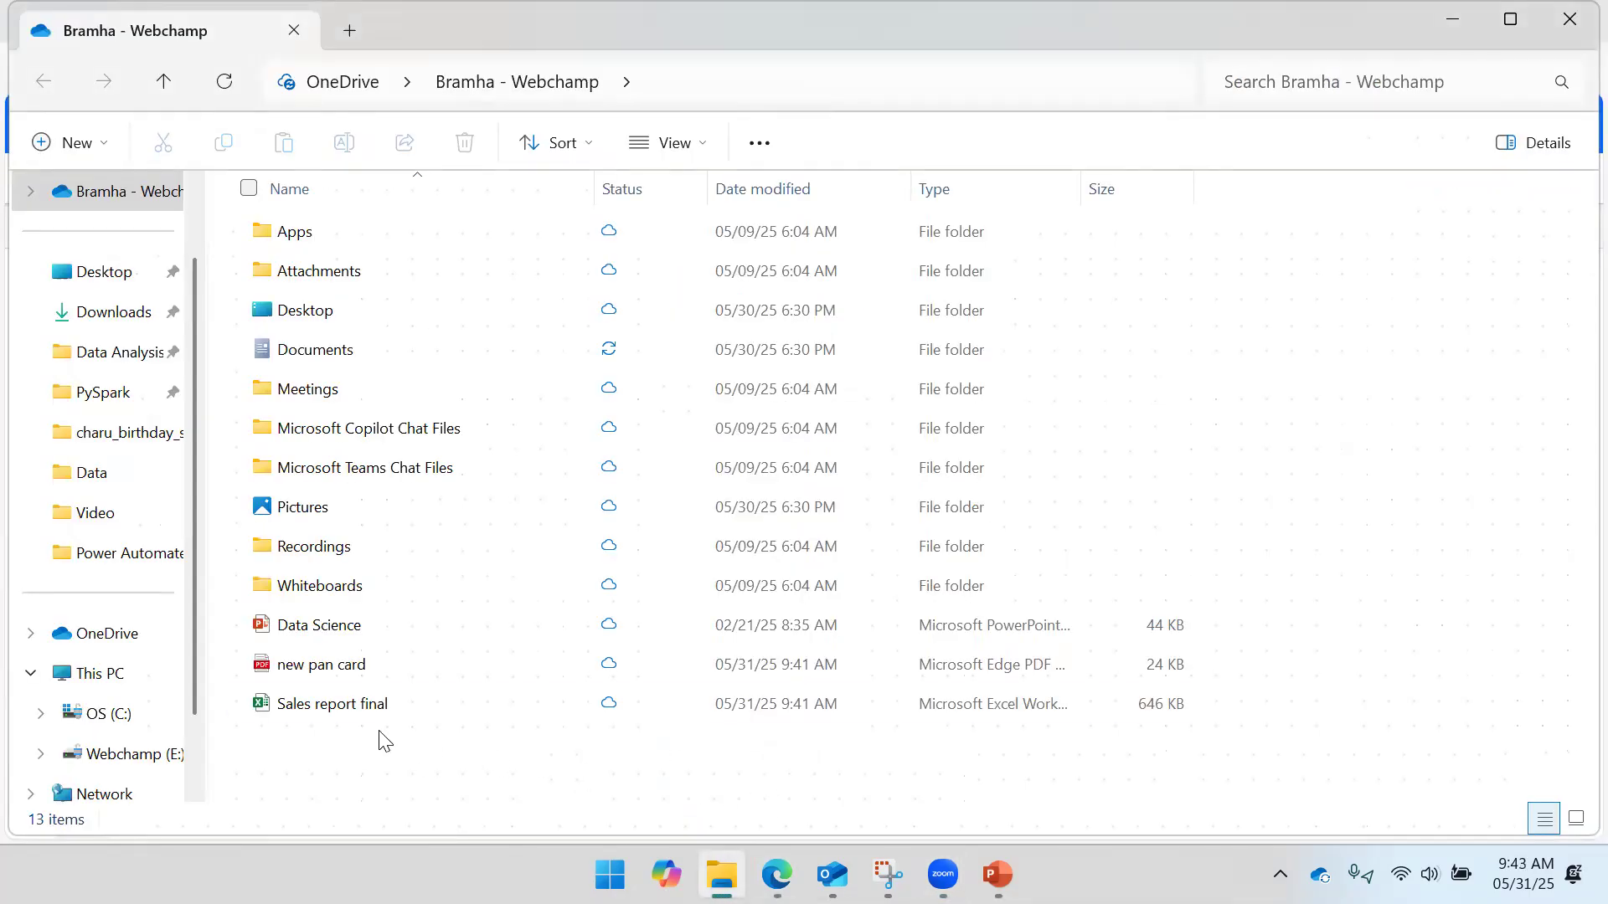
{"action": "left_click", "coordinate": [366, 667]}
{"action": "left_click", "coordinate": [366, 710]}
{"action": "left_click", "coordinate": [370, 670]}
{"action": "mouse_move", "coordinate": [777, 875]}
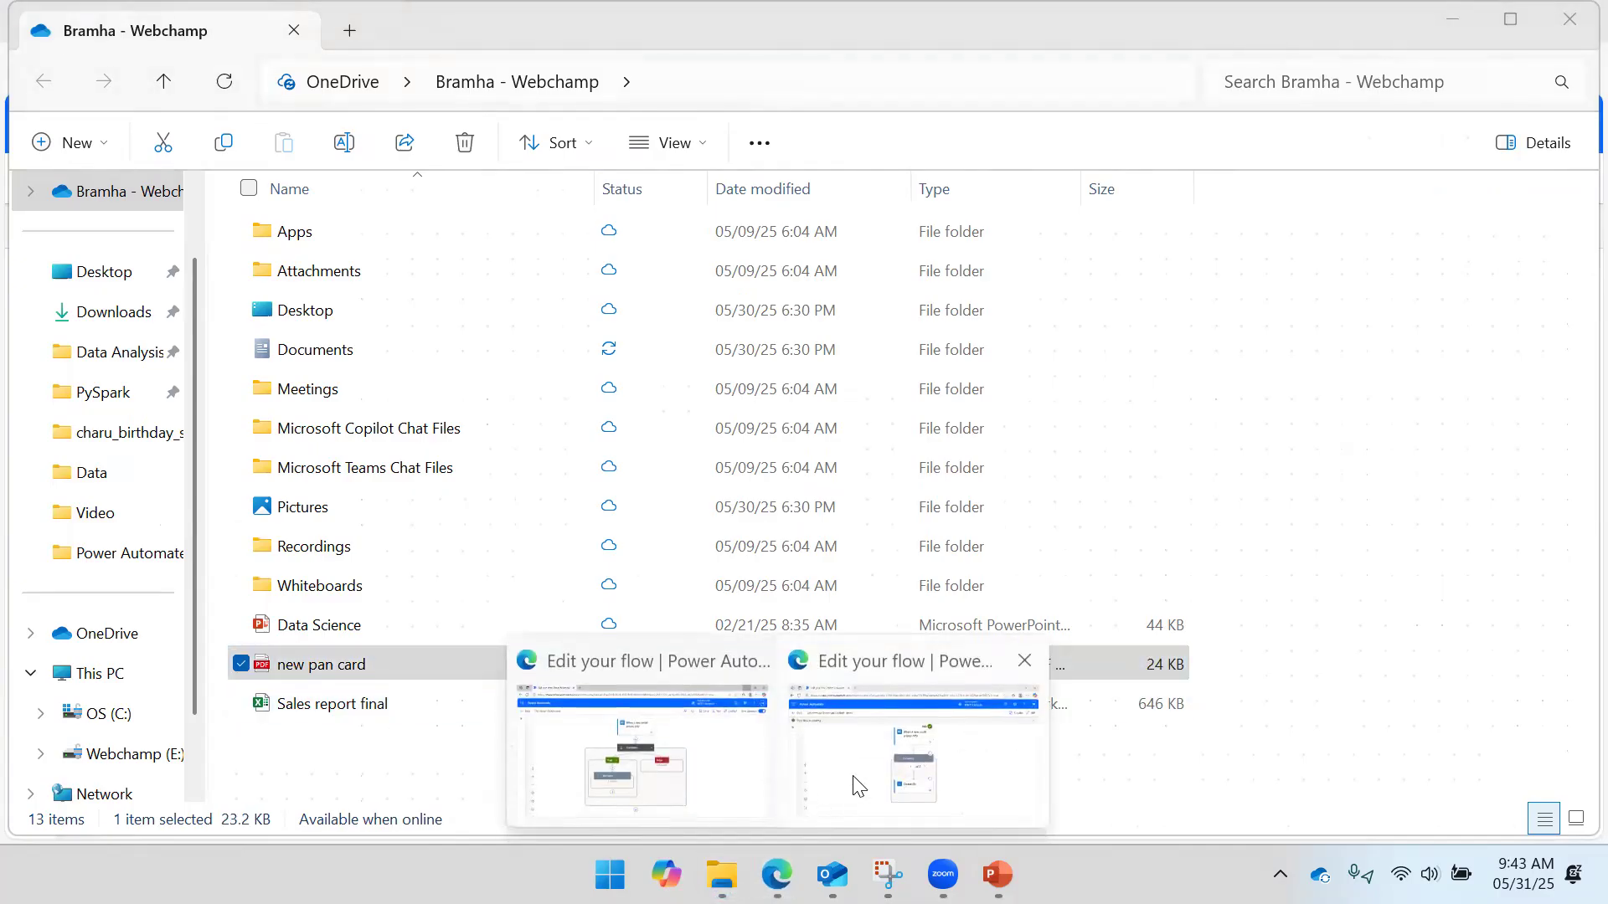
{"action": "left_click", "coordinate": [858, 787]}
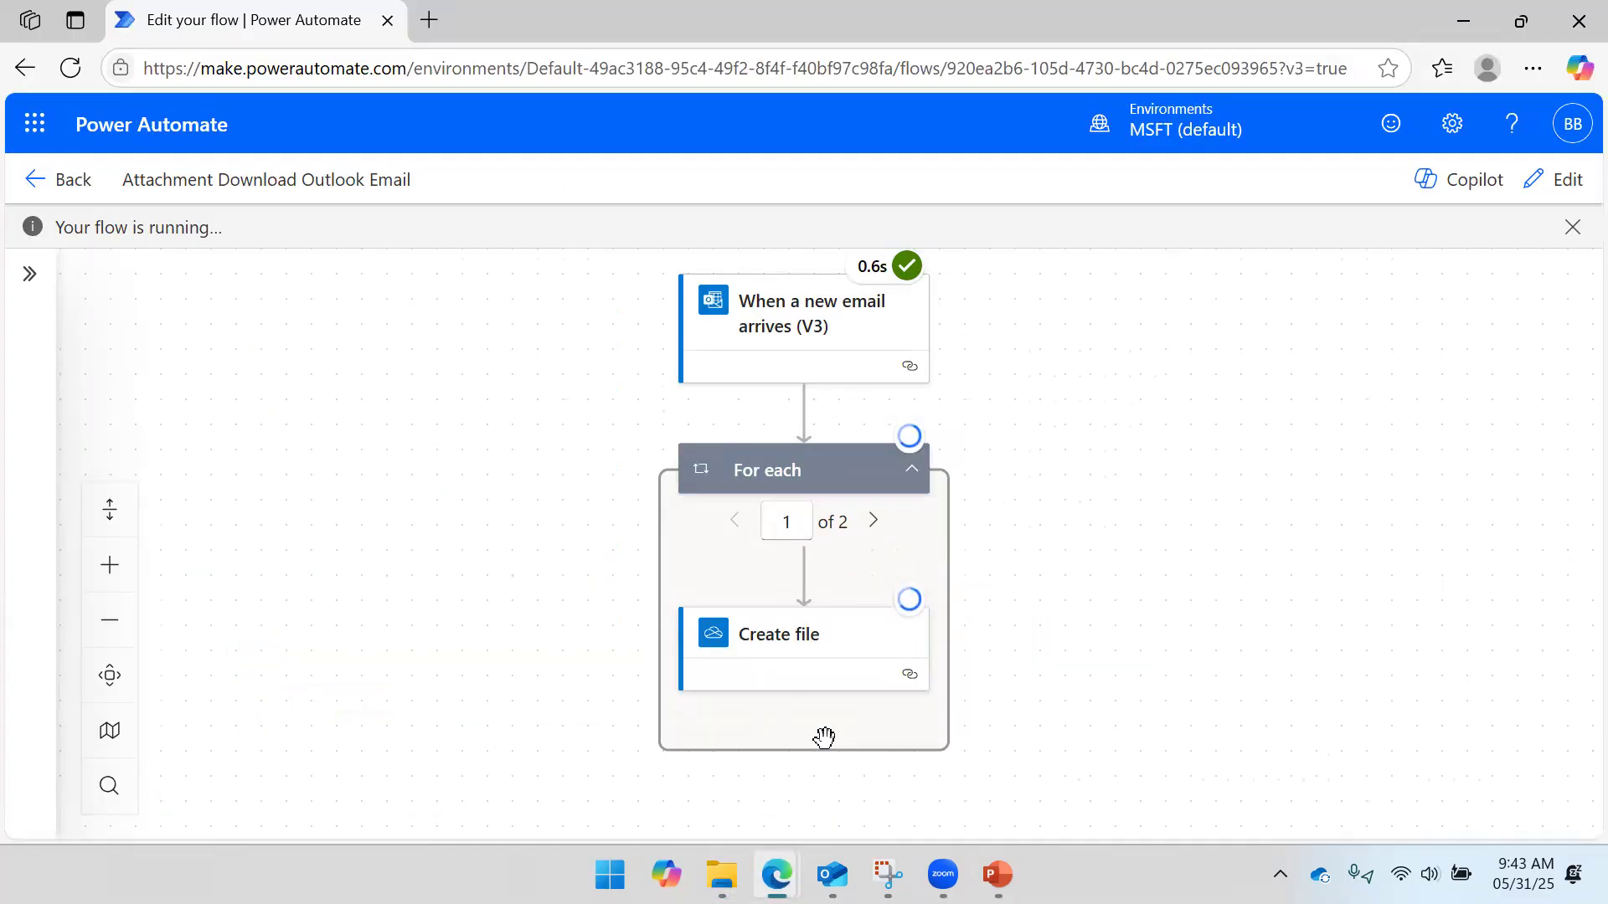
- Dismiss the running notice and open the flow's details page, refreshing its 28-day run history
{"action": "left_click", "coordinate": [1572, 227]}
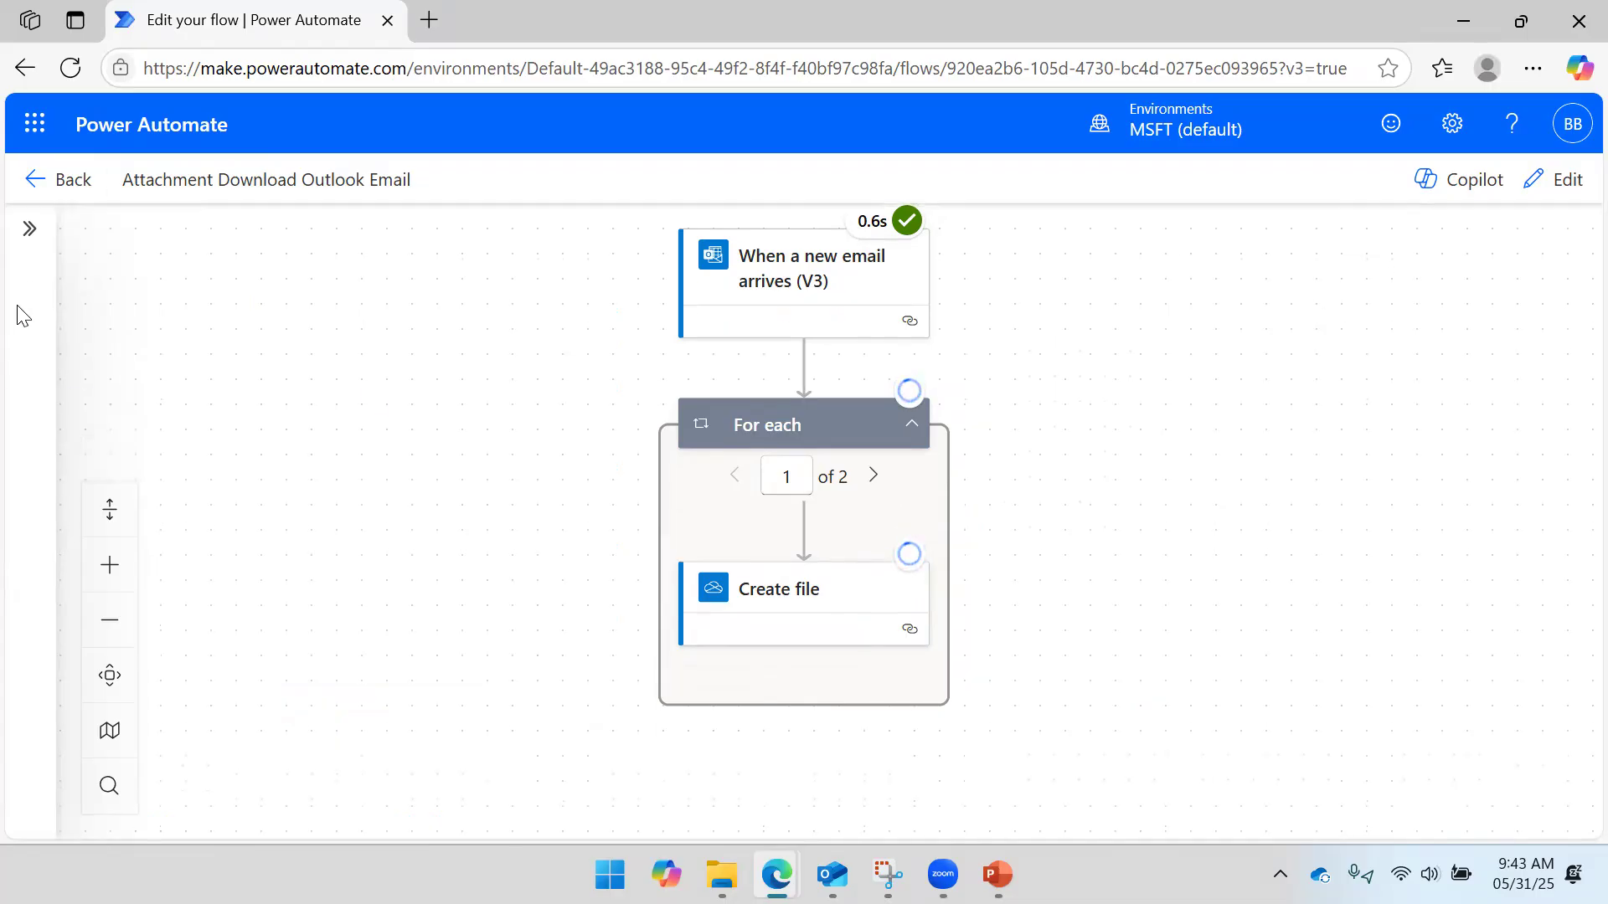
{"action": "left_click", "coordinate": [42, 182]}
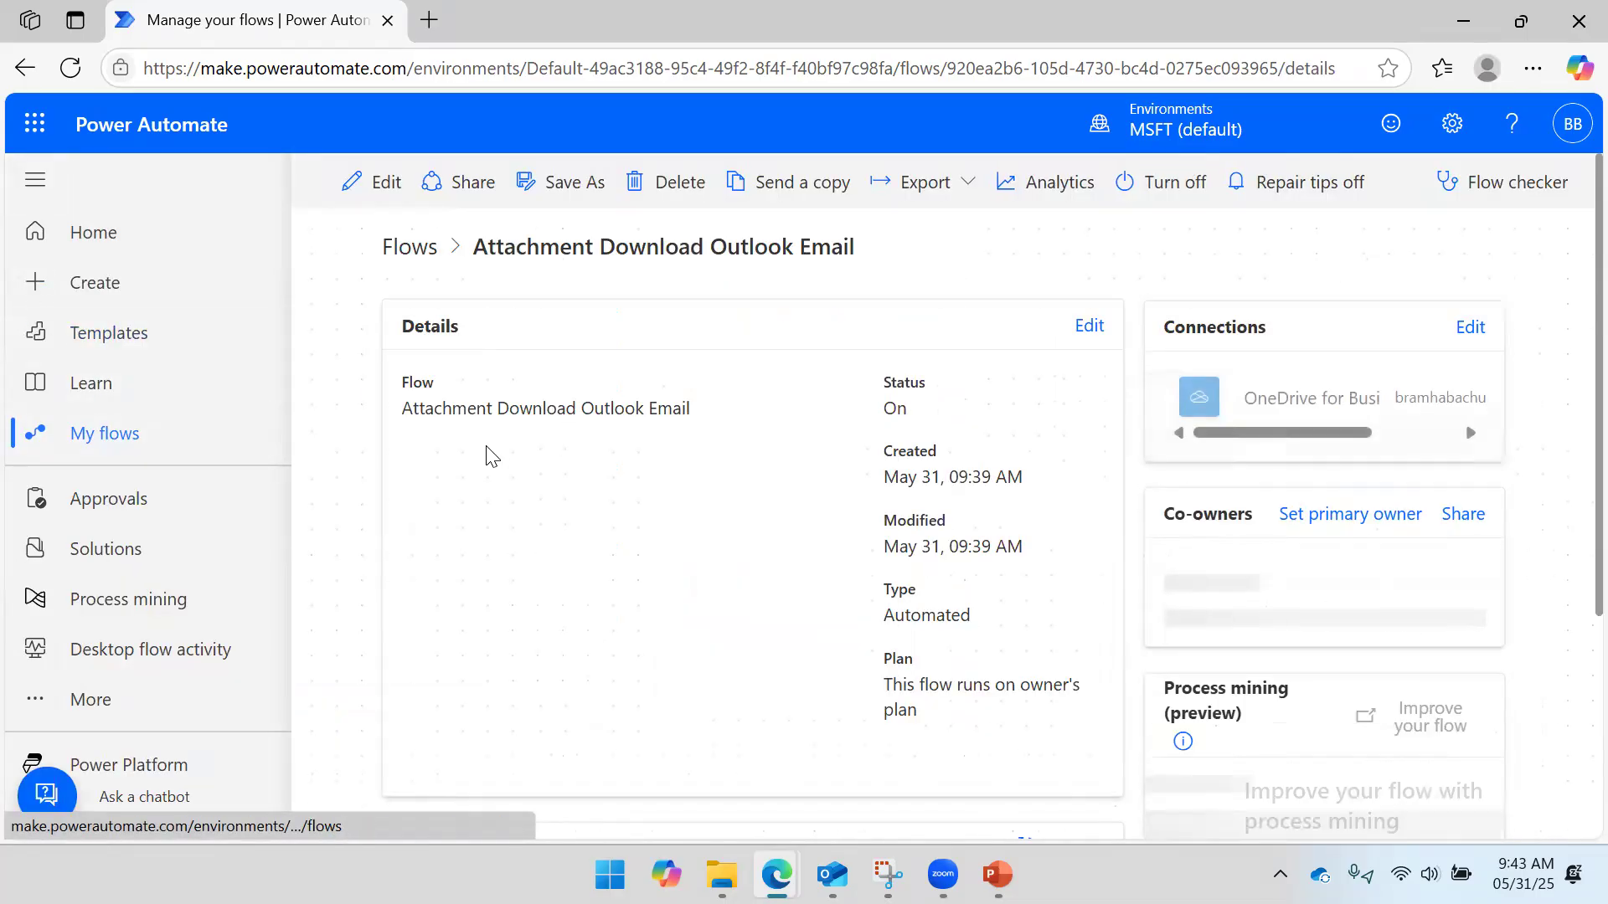
{"action": "scroll", "coordinate": [606, 402], "scroll_direction": "down", "scroll_amount": 2}
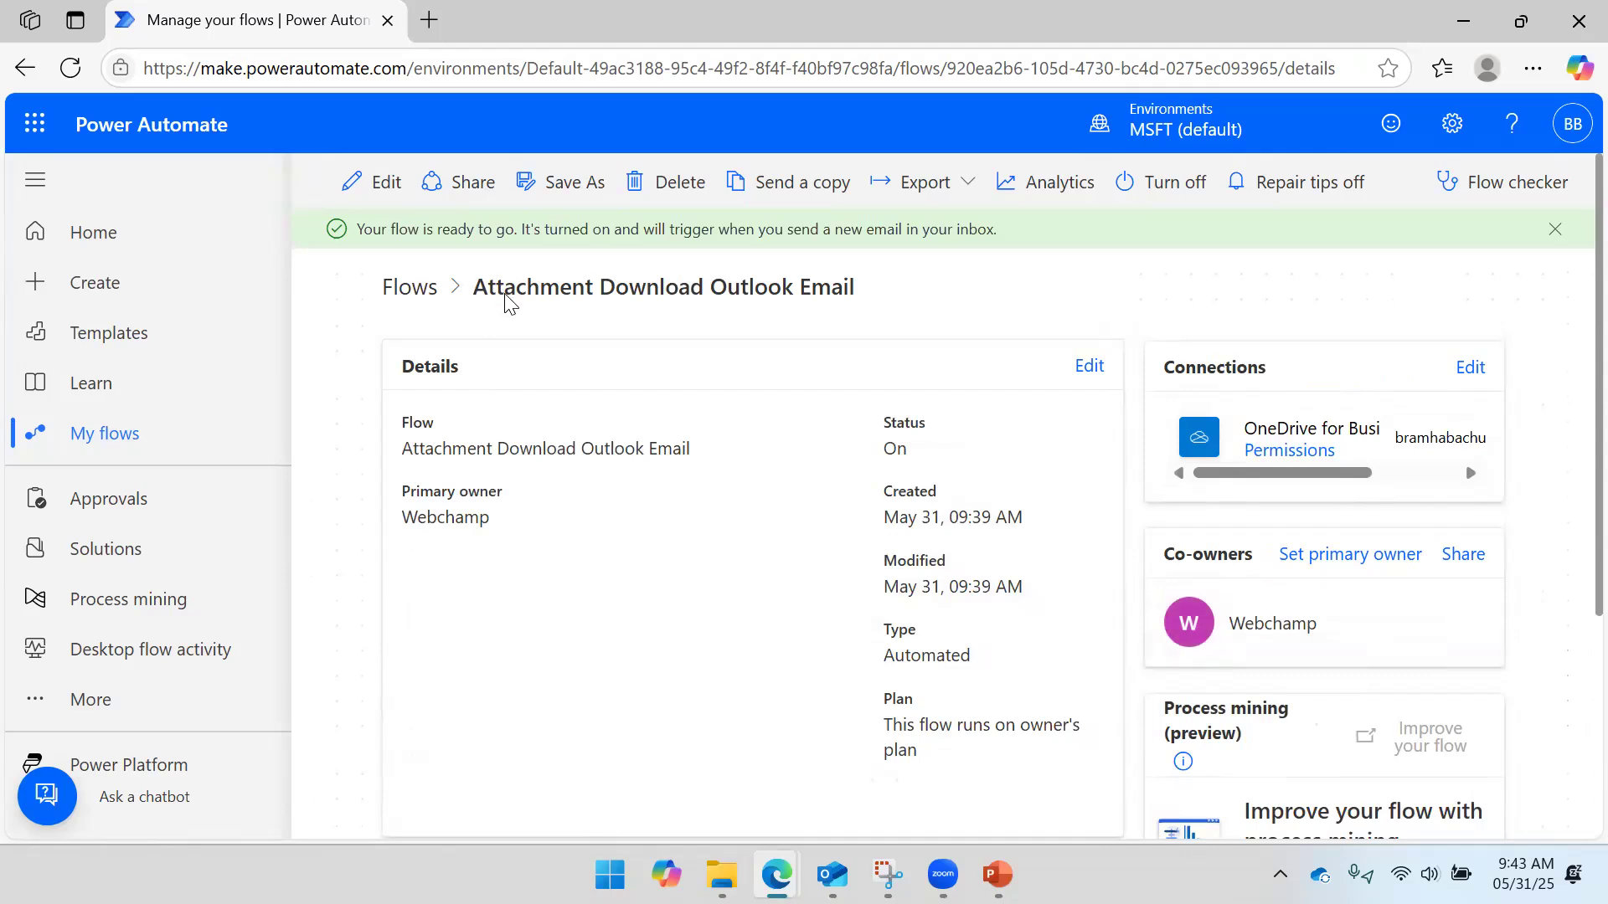
{"action": "scroll", "coordinate": [509, 310], "scroll_direction": "down", "scroll_amount": 4}
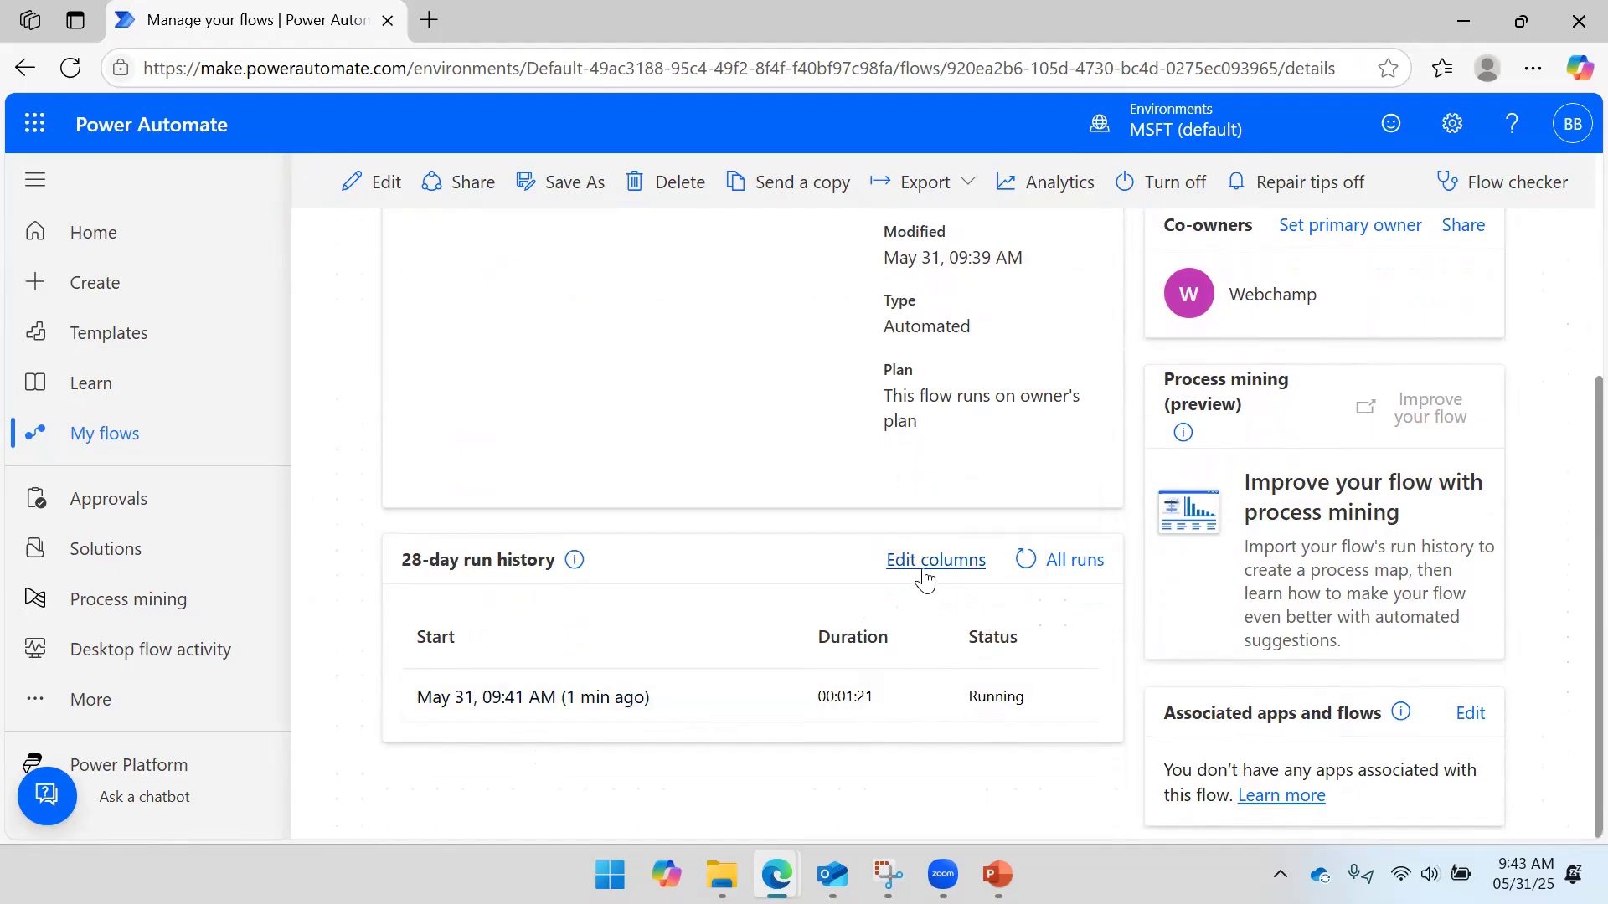
{"action": "left_click", "coordinate": [74, 80]}
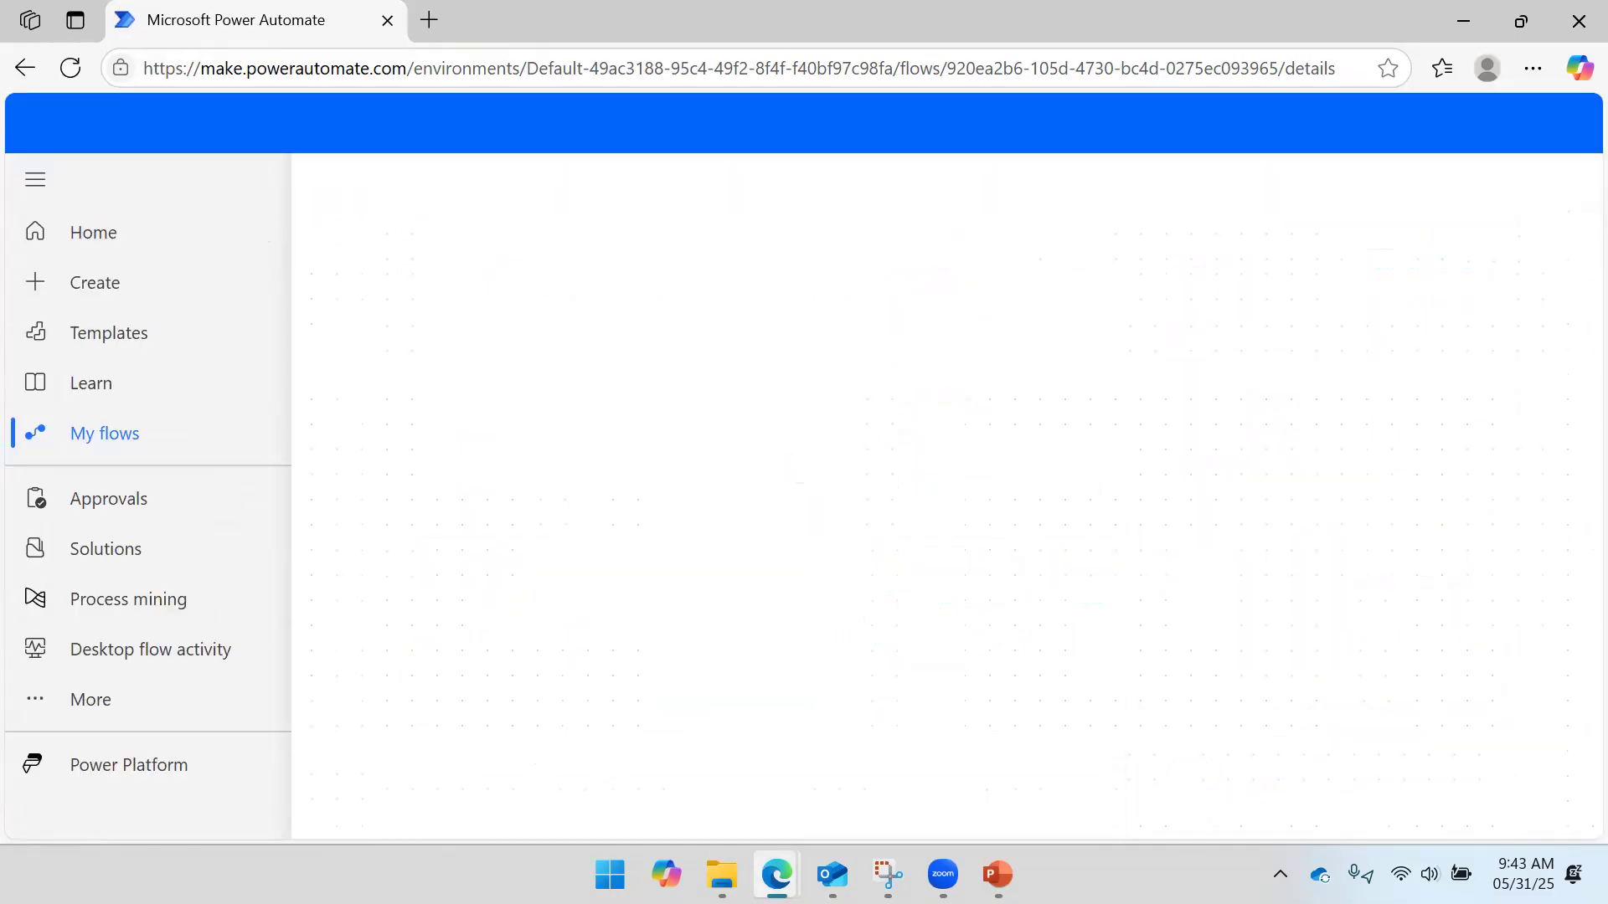
- Confirm both saved attachment files in the OneDrive folder, then return to the run history
{"action": "left_click", "coordinate": [722, 875]}
{"action": "left_click_drag", "start_coordinate": [431, 753], "coordinate": [429, 646]}
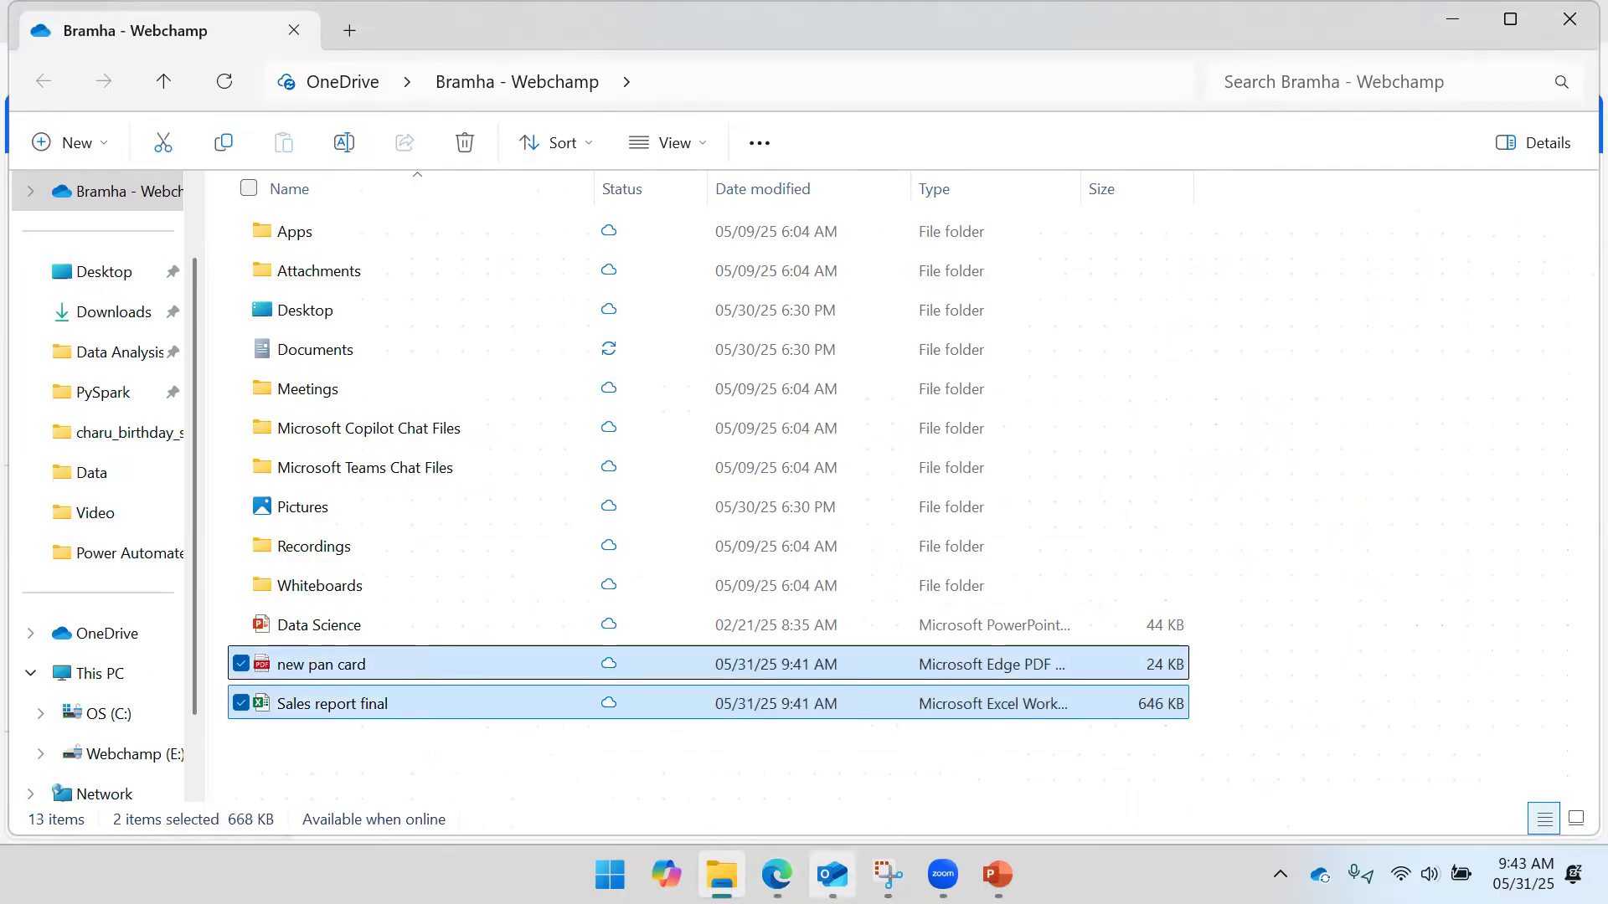
{"action": "mouse_move", "coordinate": [831, 874]}
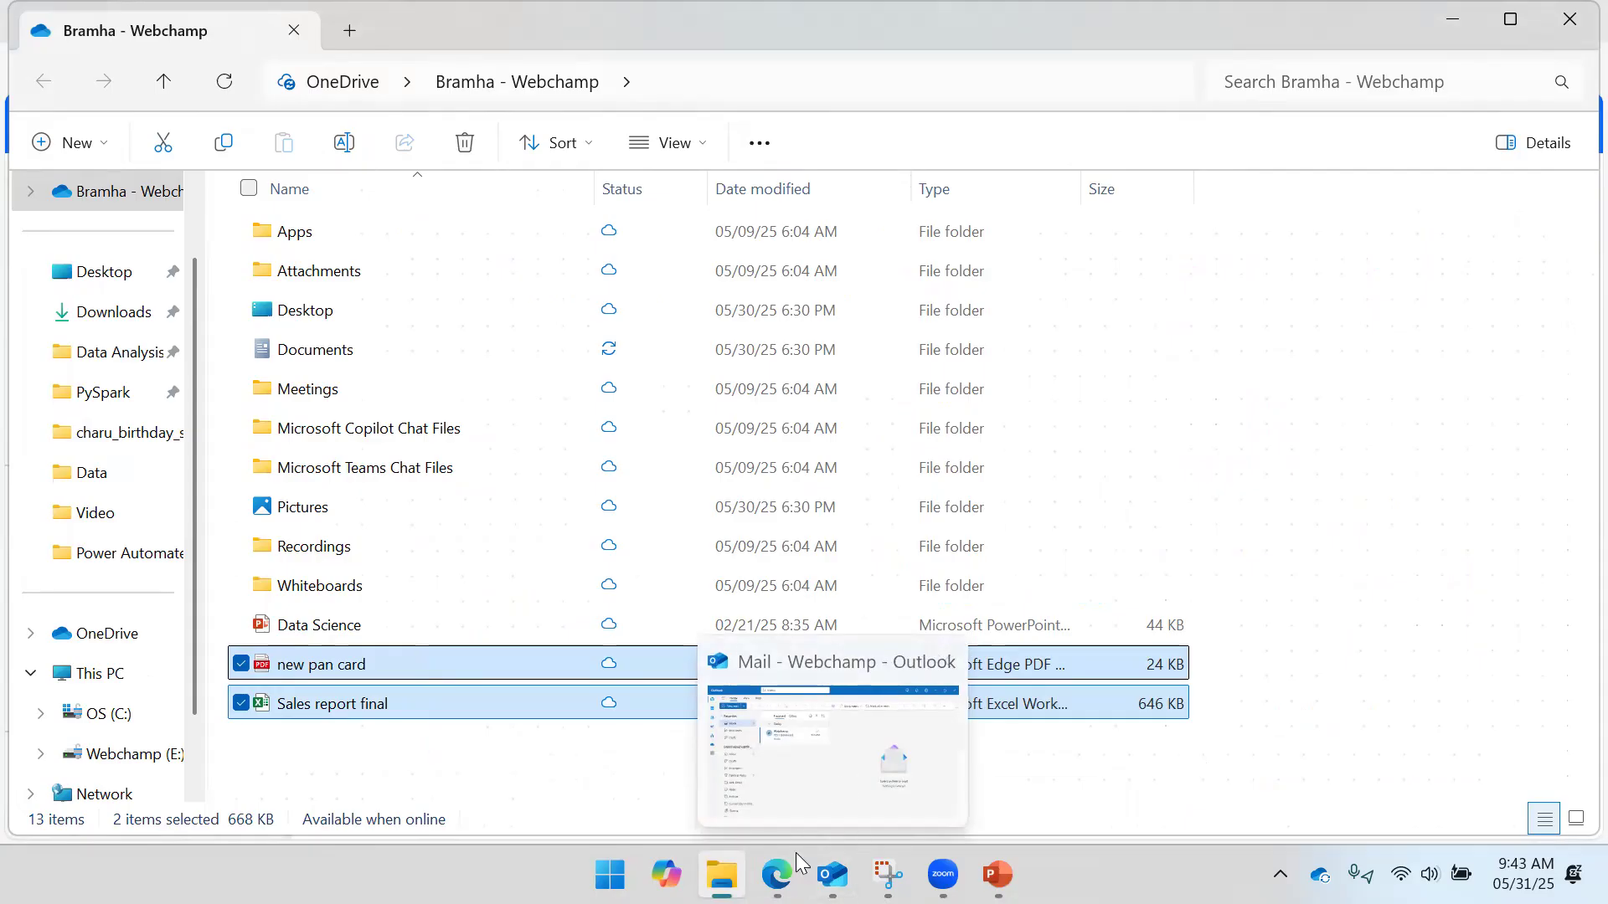
{"action": "mouse_move", "coordinate": [777, 870]}
{"action": "left_click", "coordinate": [869, 779]}
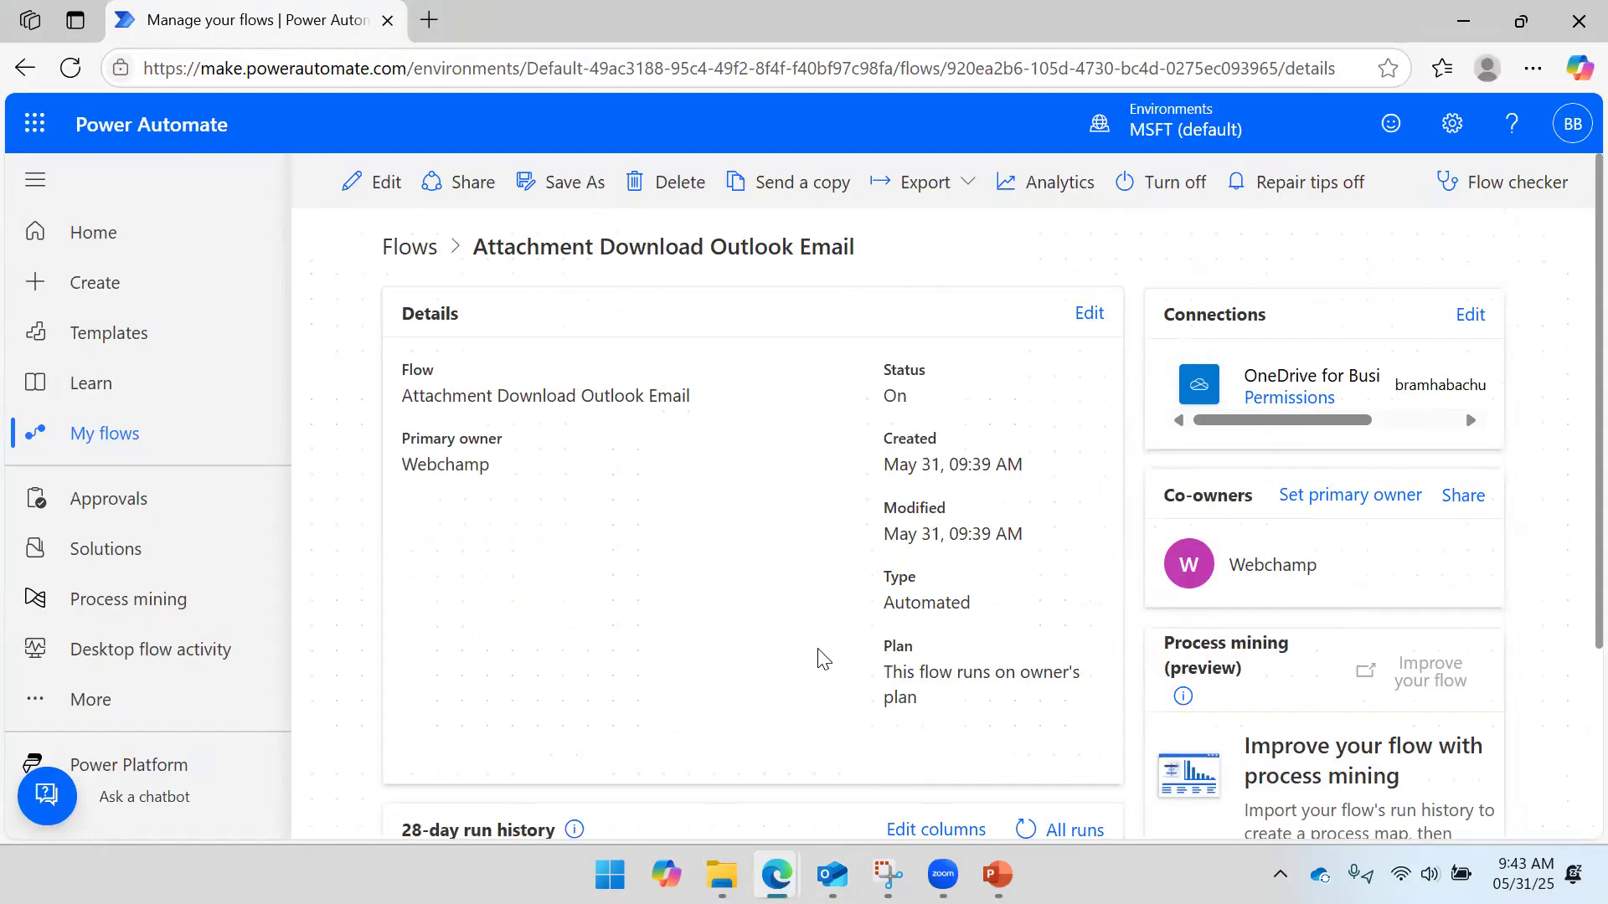
{"action": "scroll", "coordinate": [809, 628], "scroll_direction": "down", "scroll_amount": 2}
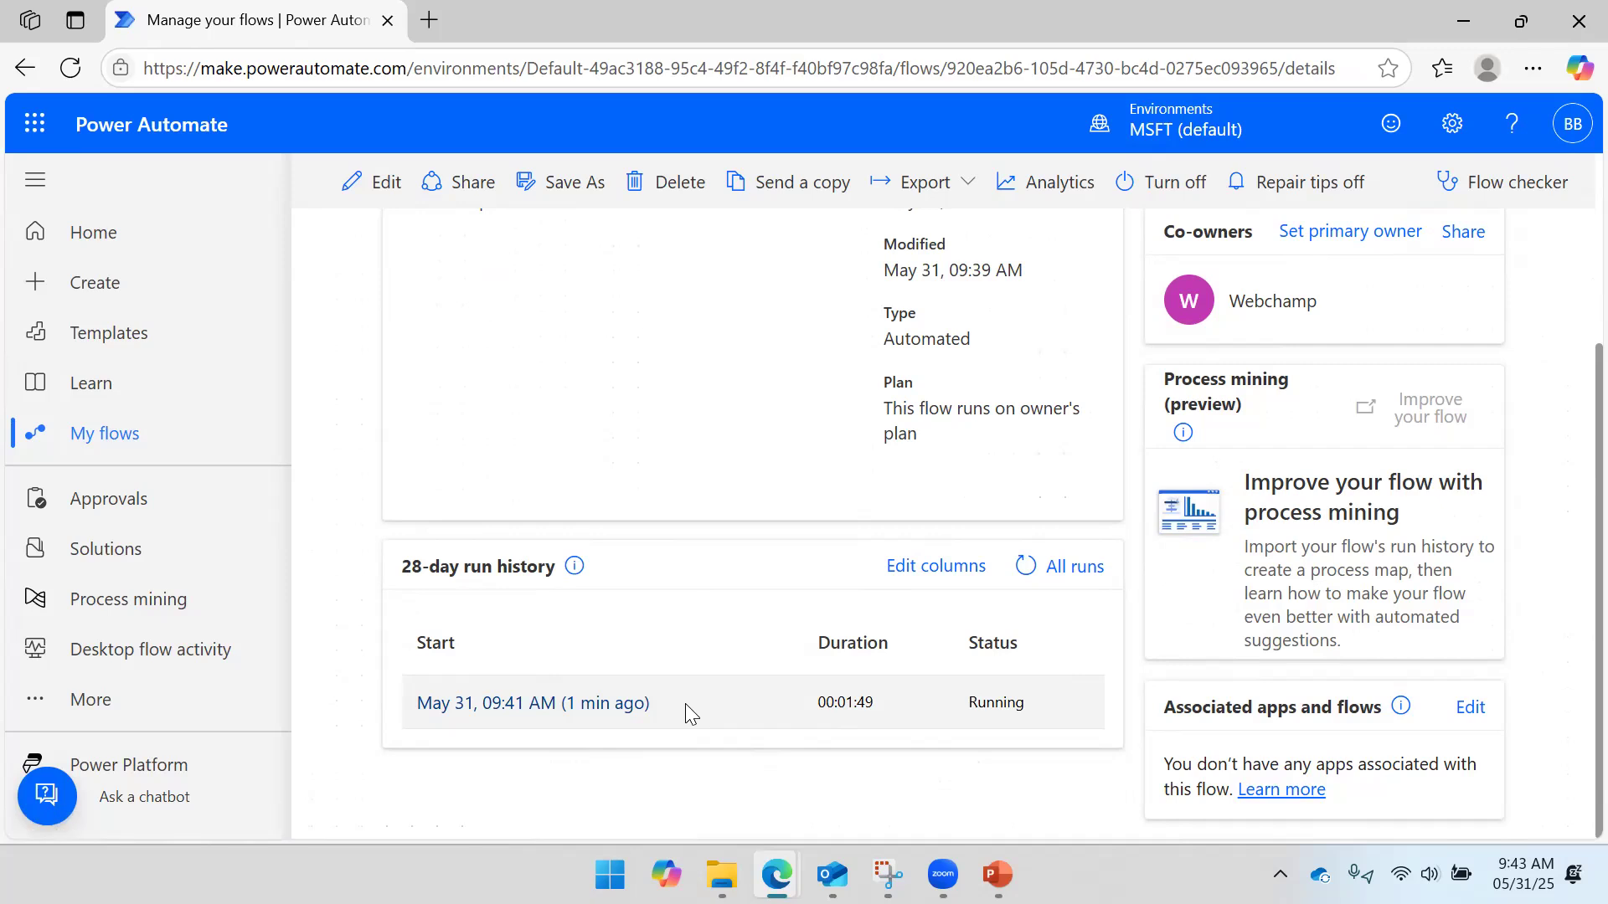
- Open the 9:41 AM test run, expand For each, and cancel the run, confirming it
{"action": "left_click", "coordinate": [515, 712]}
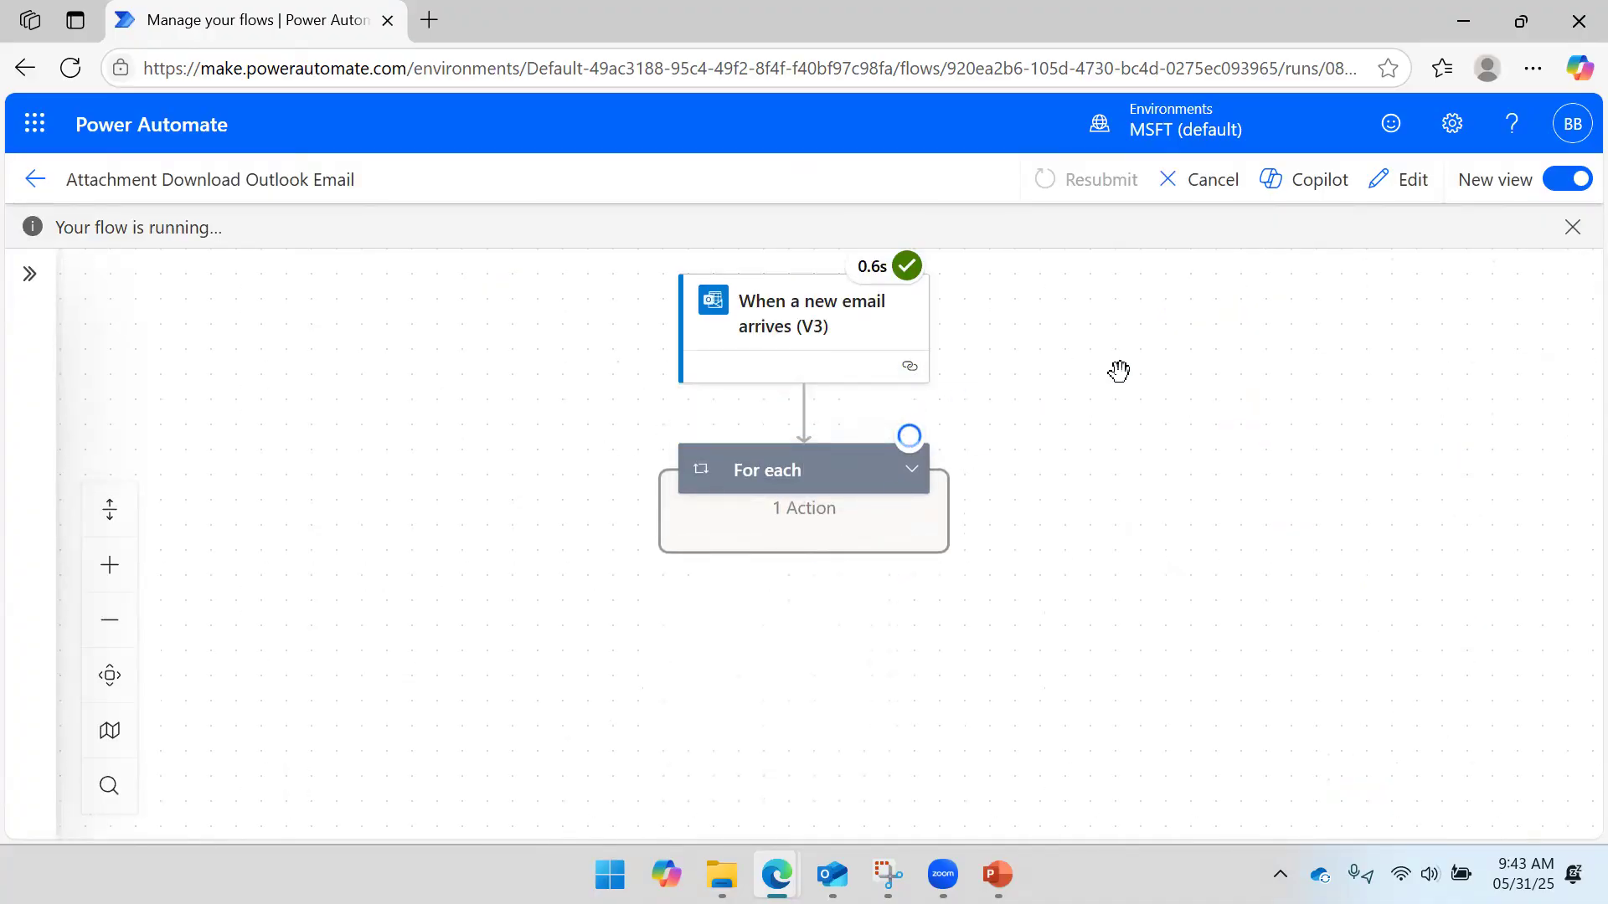
{"action": "left_click", "coordinate": [911, 469]}
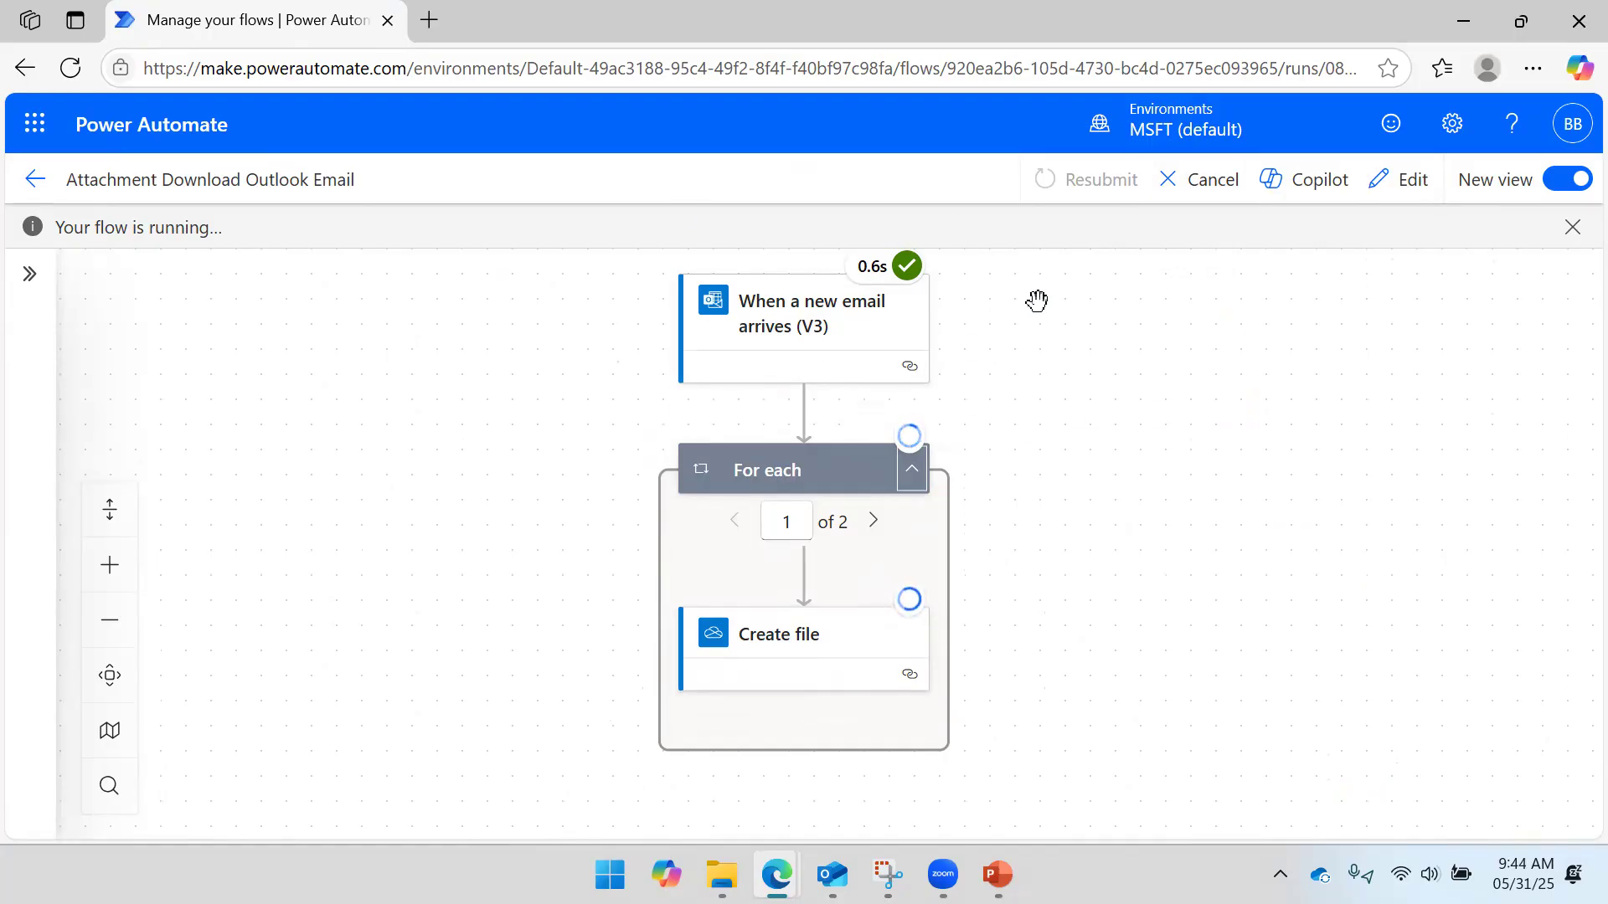
{"action": "left_click", "coordinate": [1228, 184]}
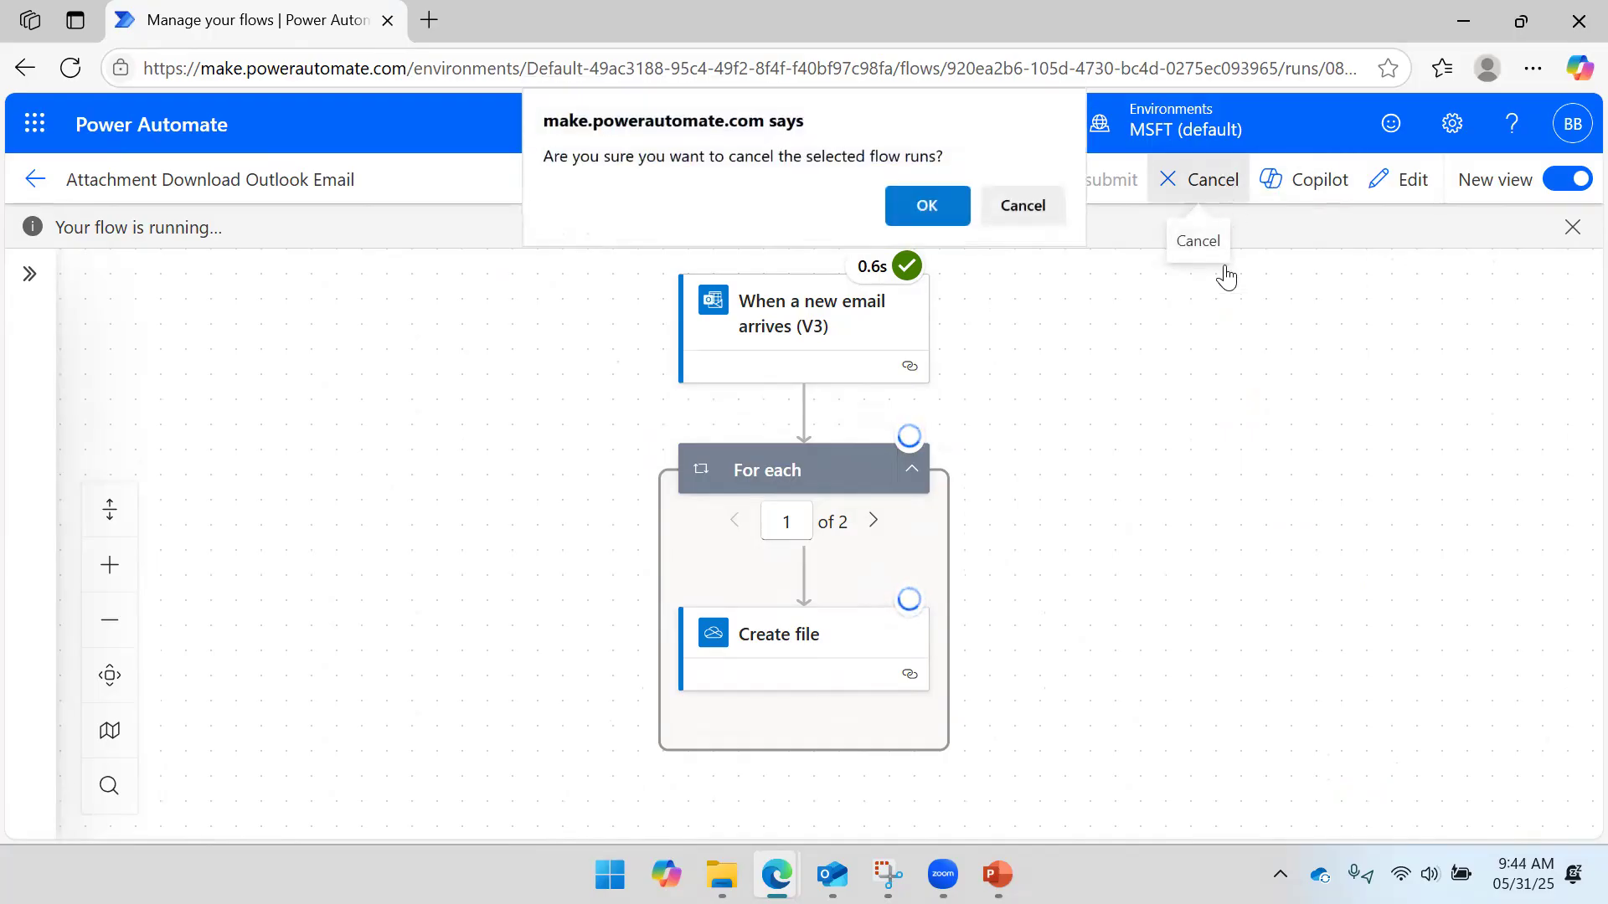
{"action": "left_click", "coordinate": [940, 206]}
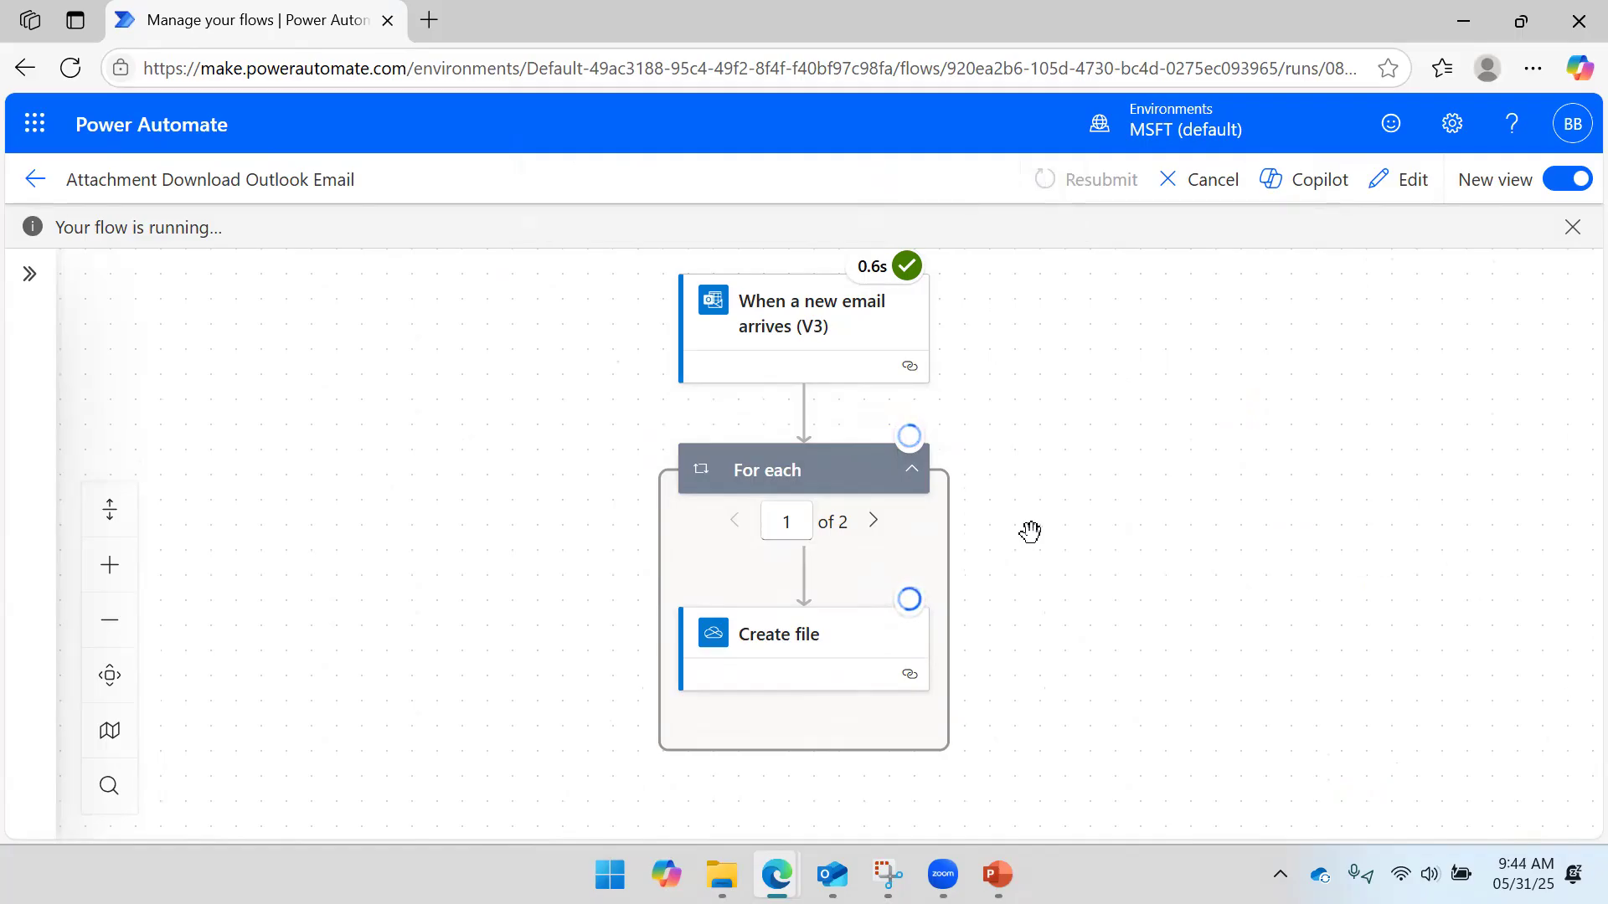
{"action": "left_click", "coordinate": [1212, 186]}
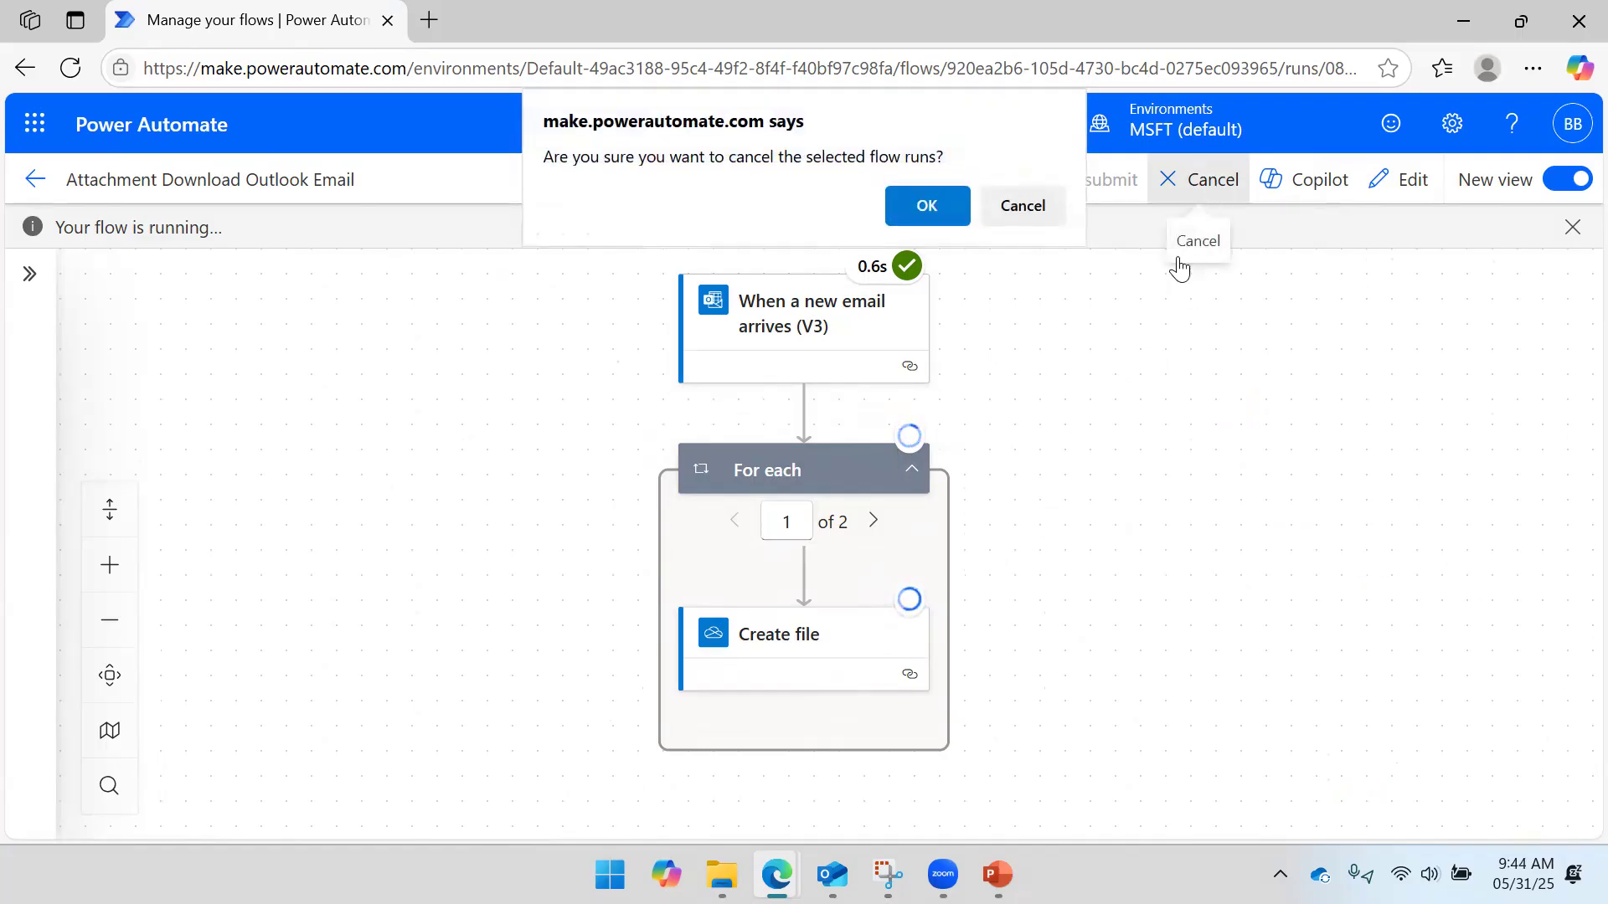
{"action": "left_click", "coordinate": [933, 207]}
{"action": "left_click", "coordinate": [56, 73]}
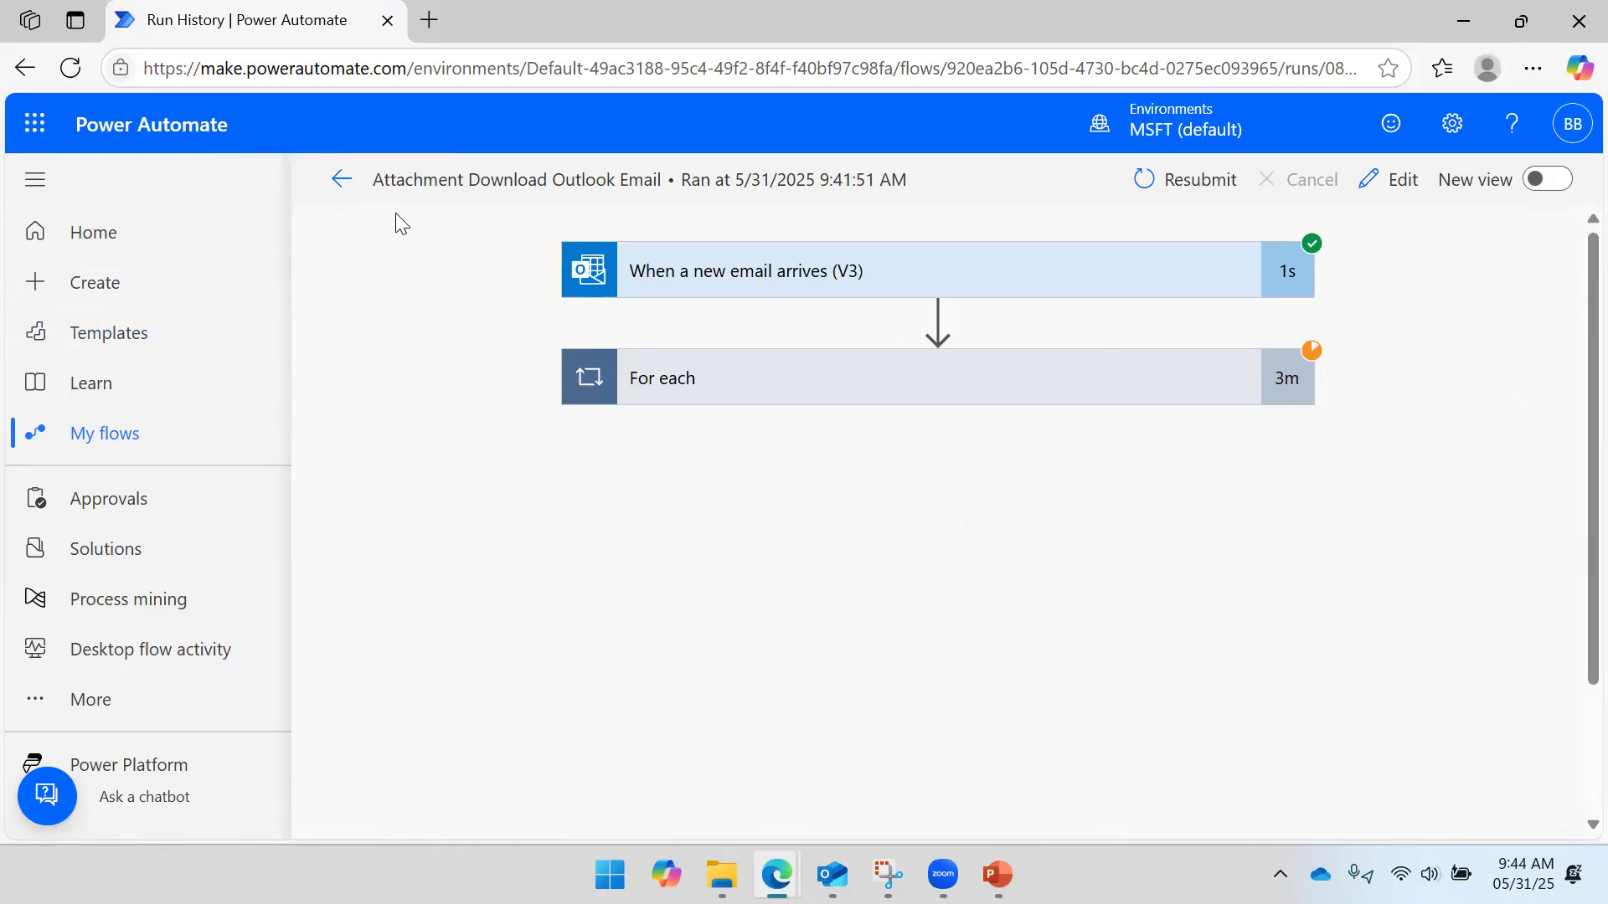
- Check the run now shows Canceled after 00:02:26 on the details page, then switch to Outlook
{"action": "left_click", "coordinate": [341, 179]}
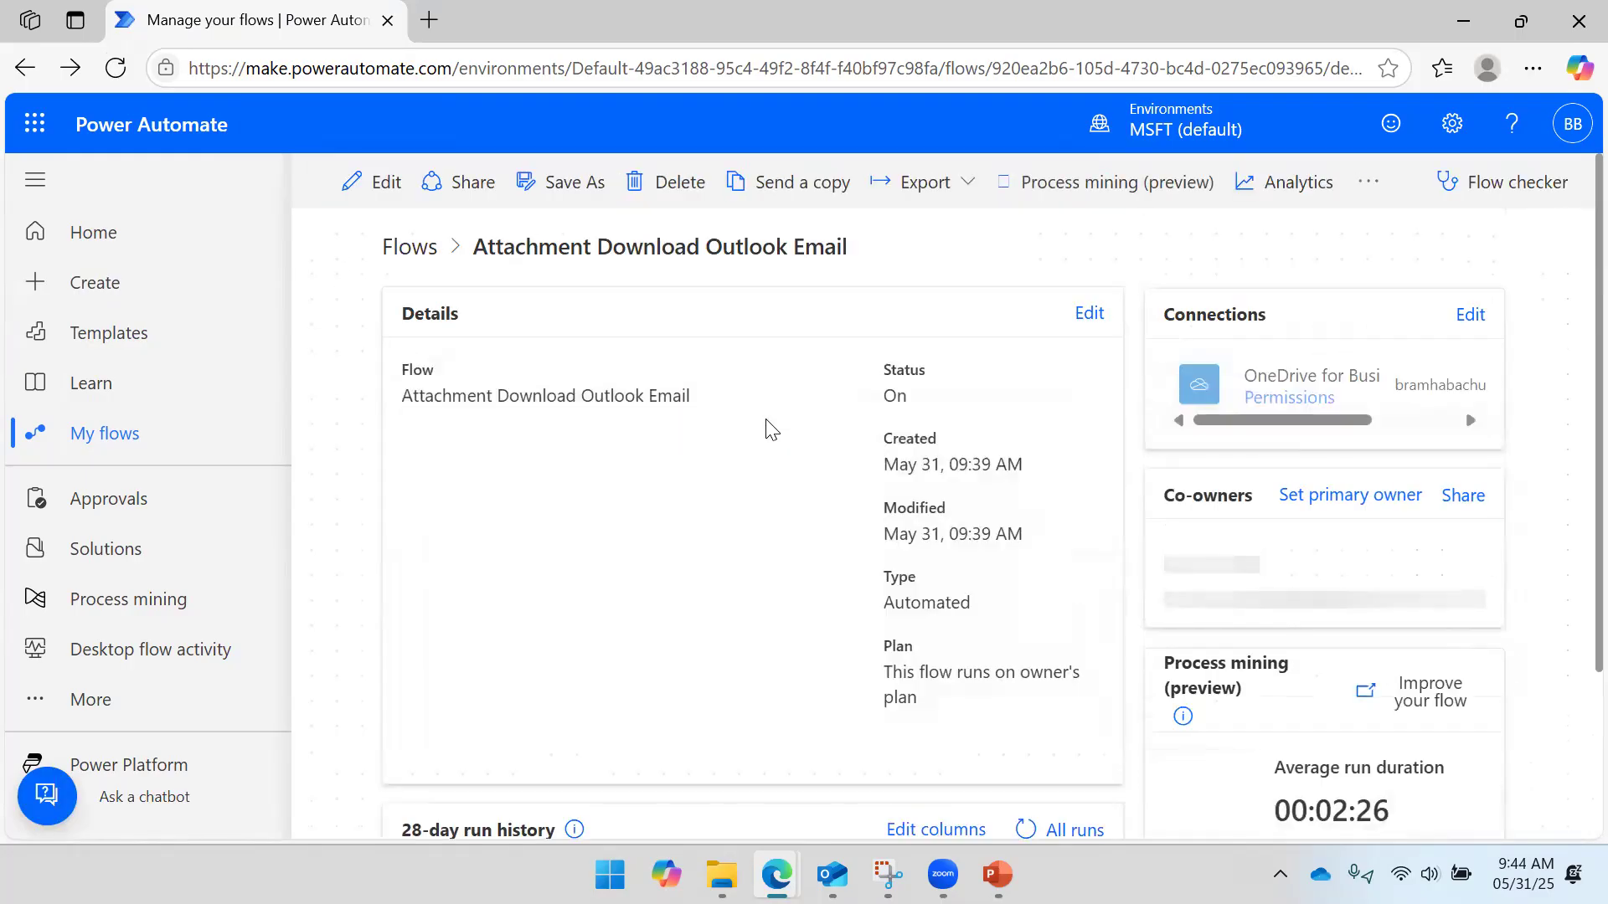
{"action": "scroll", "coordinate": [737, 435], "scroll_direction": "down", "scroll_amount": 2}
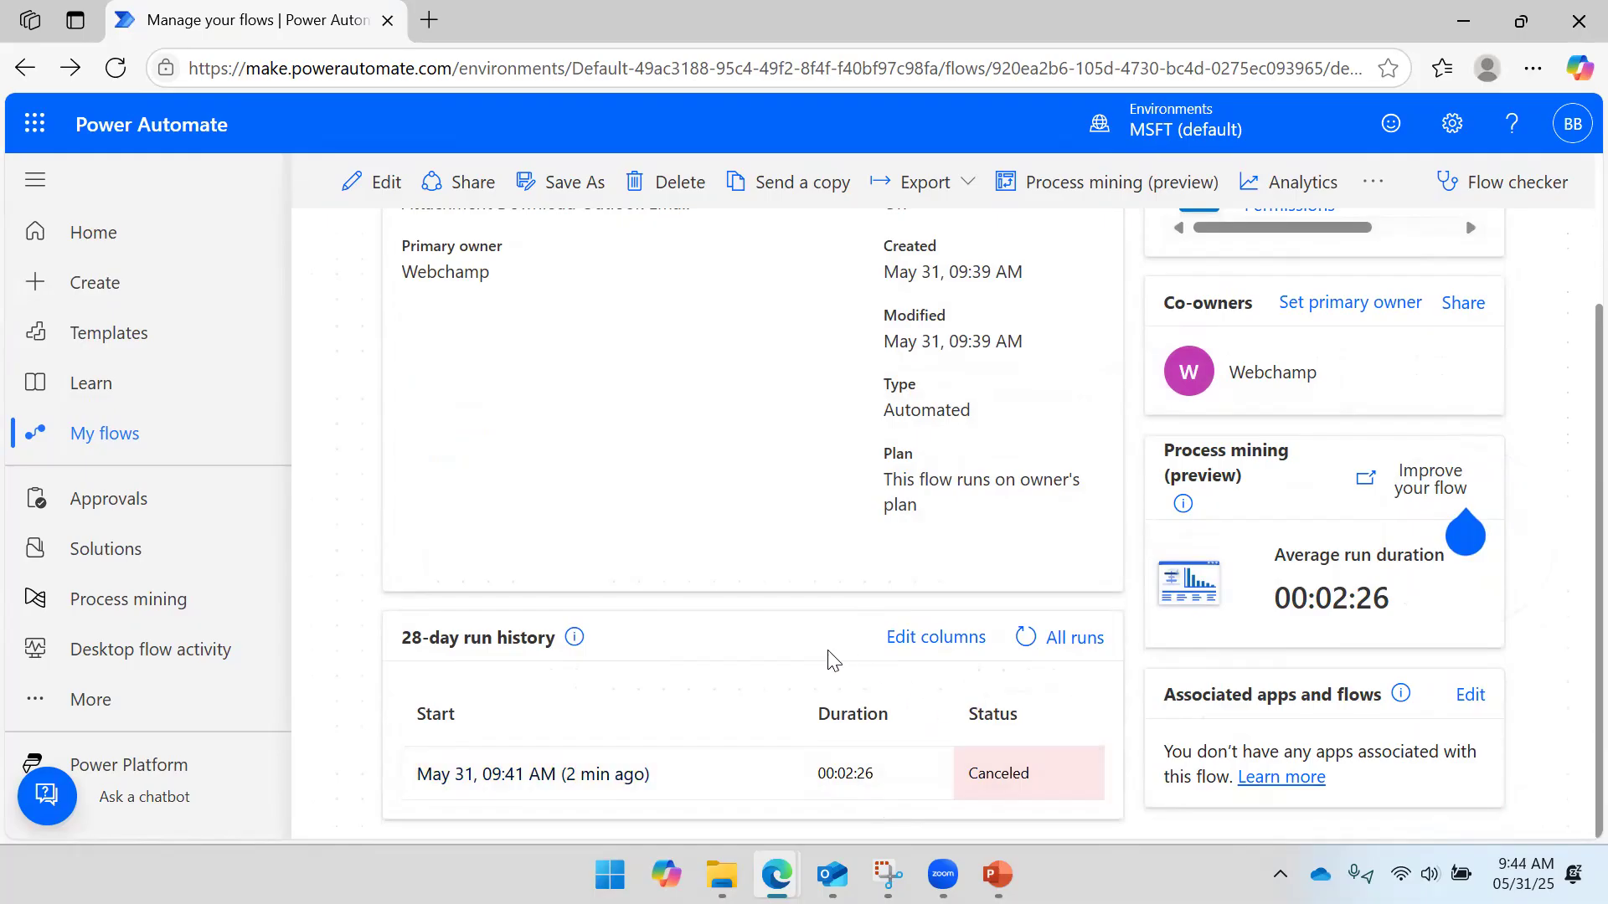
{"action": "scroll", "coordinate": [385, 416], "scroll_direction": "up", "scroll_amount": 2}
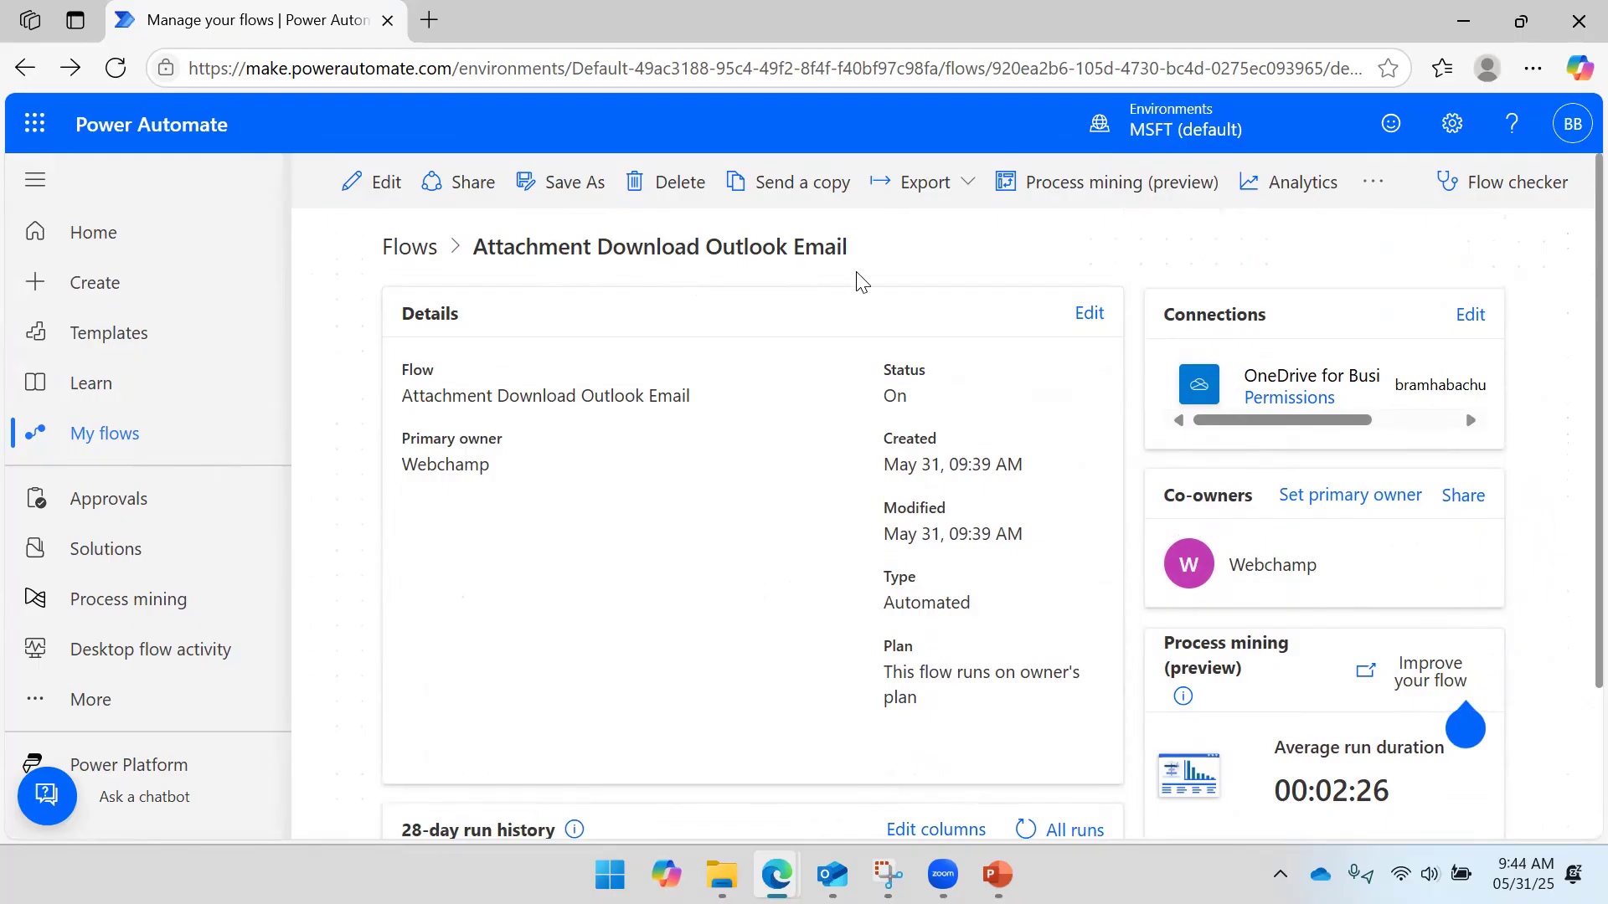
{"action": "scroll", "coordinate": [879, 264], "scroll_direction": "down", "scroll_amount": 2}
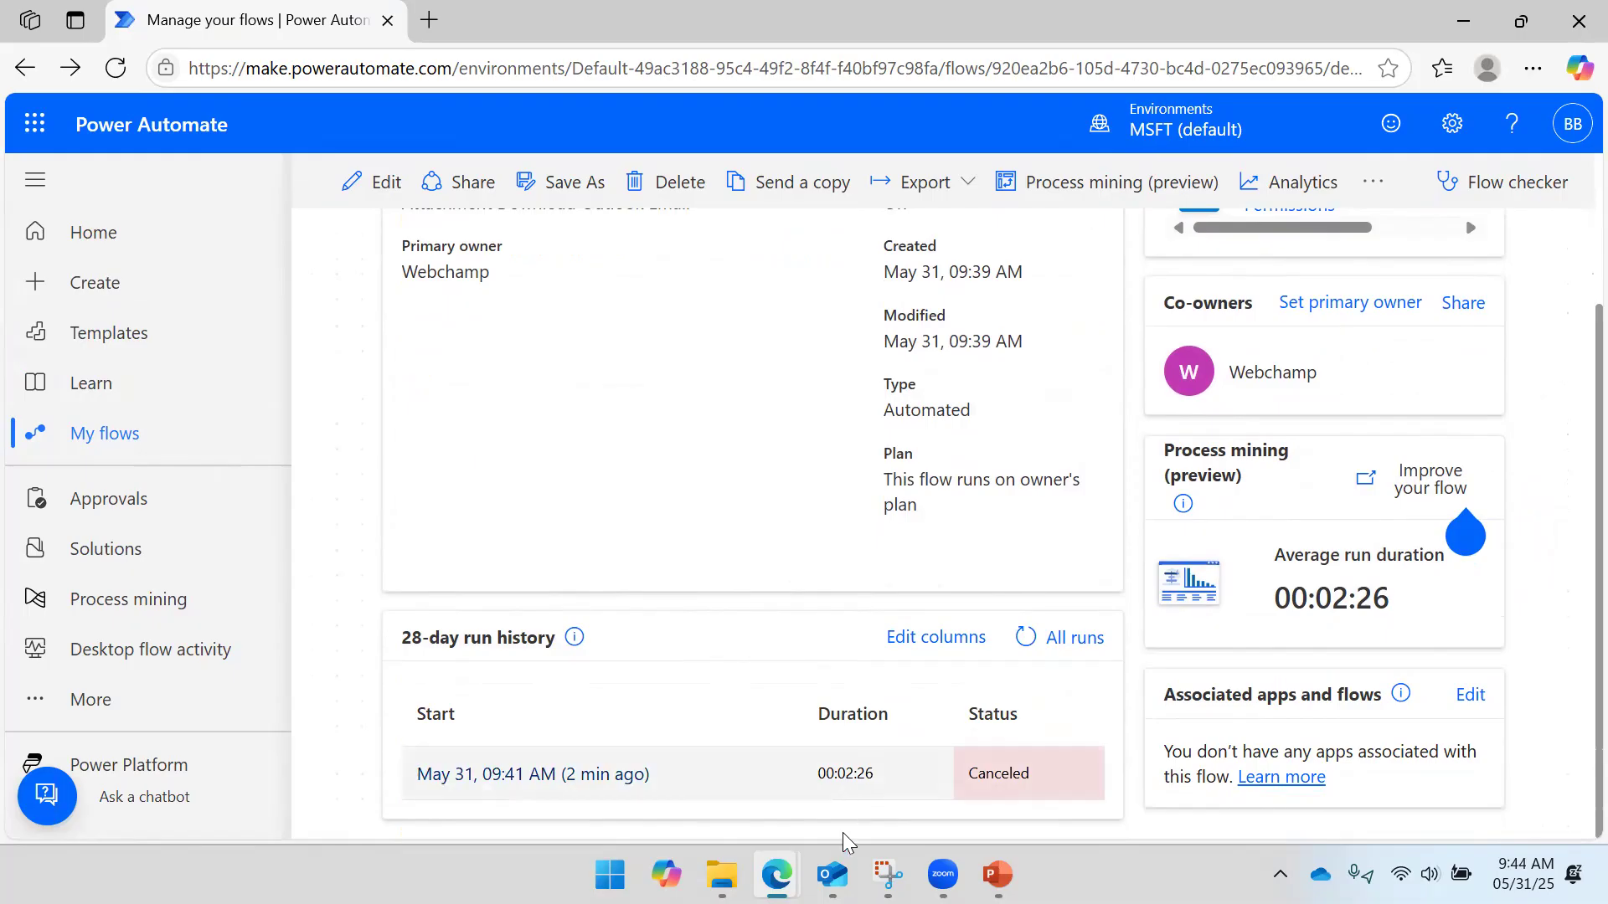
{"action": "left_click", "coordinate": [833, 871]}
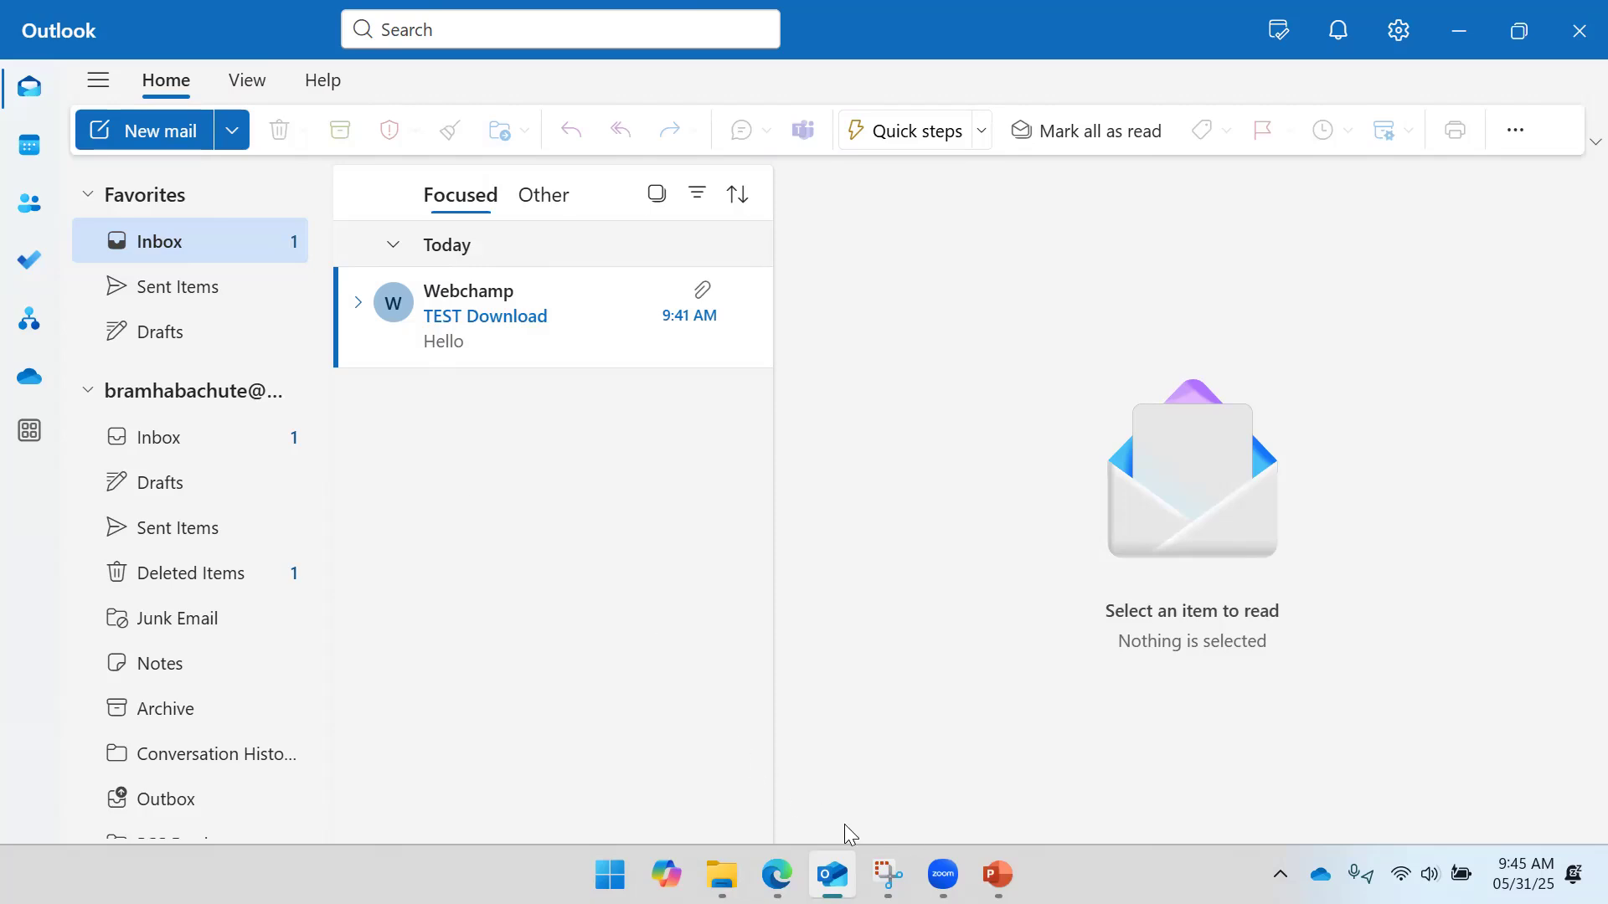
- Launch Google Chrome and go to Outlook on the web via 'out', landing on a 500 redirect error
{"action": "left_click", "coordinate": [610, 875]}
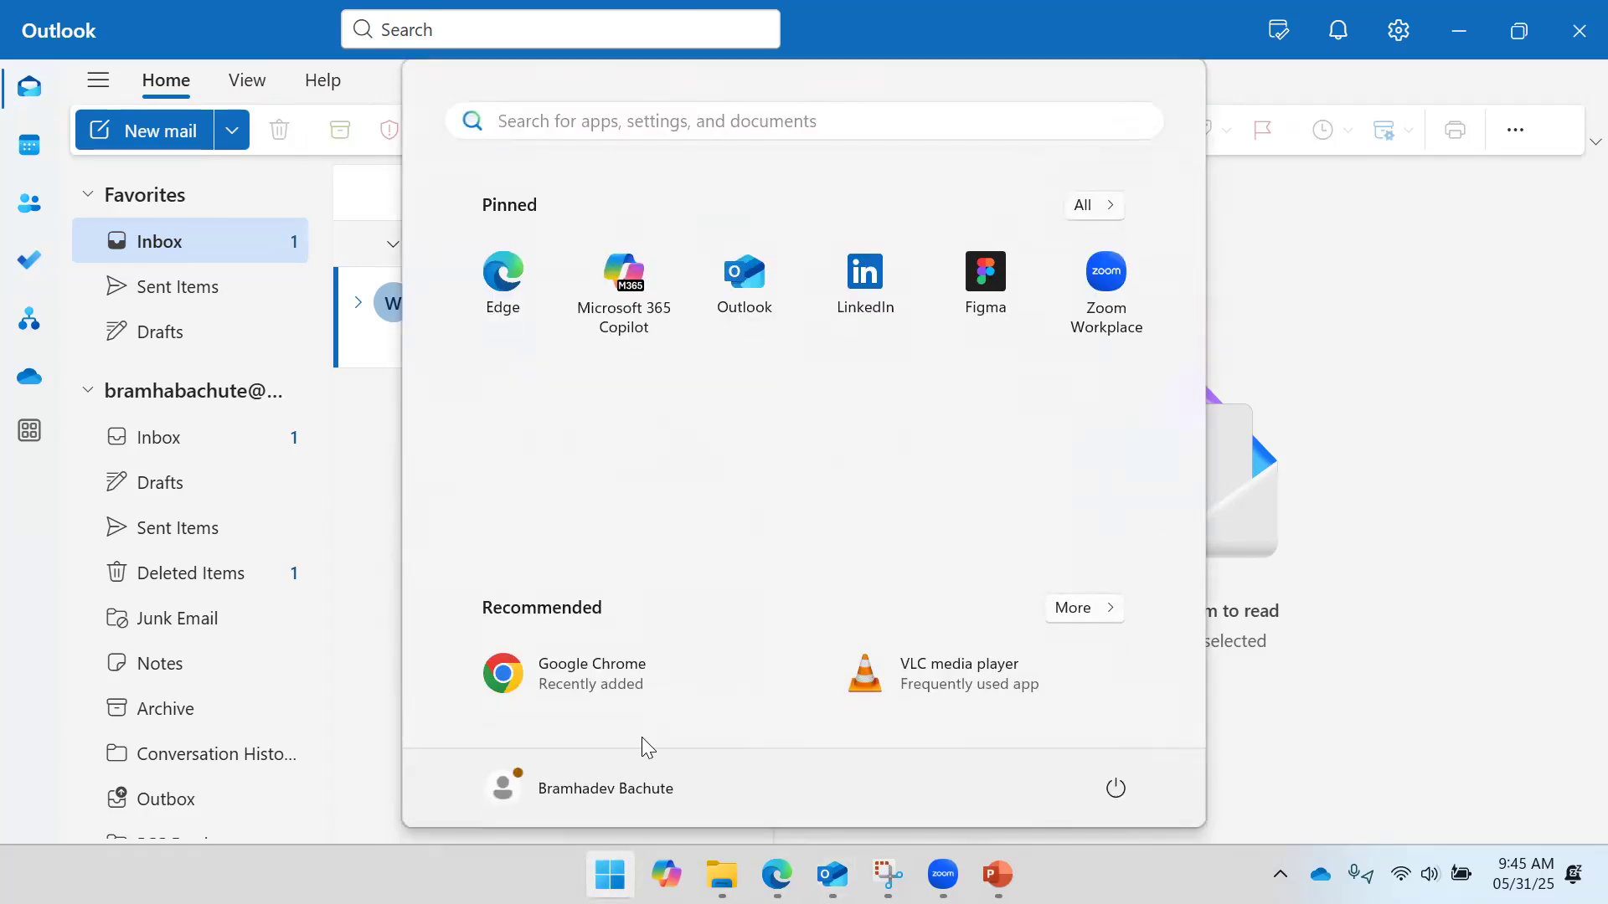
{"action": "left_click", "coordinate": [594, 674]}
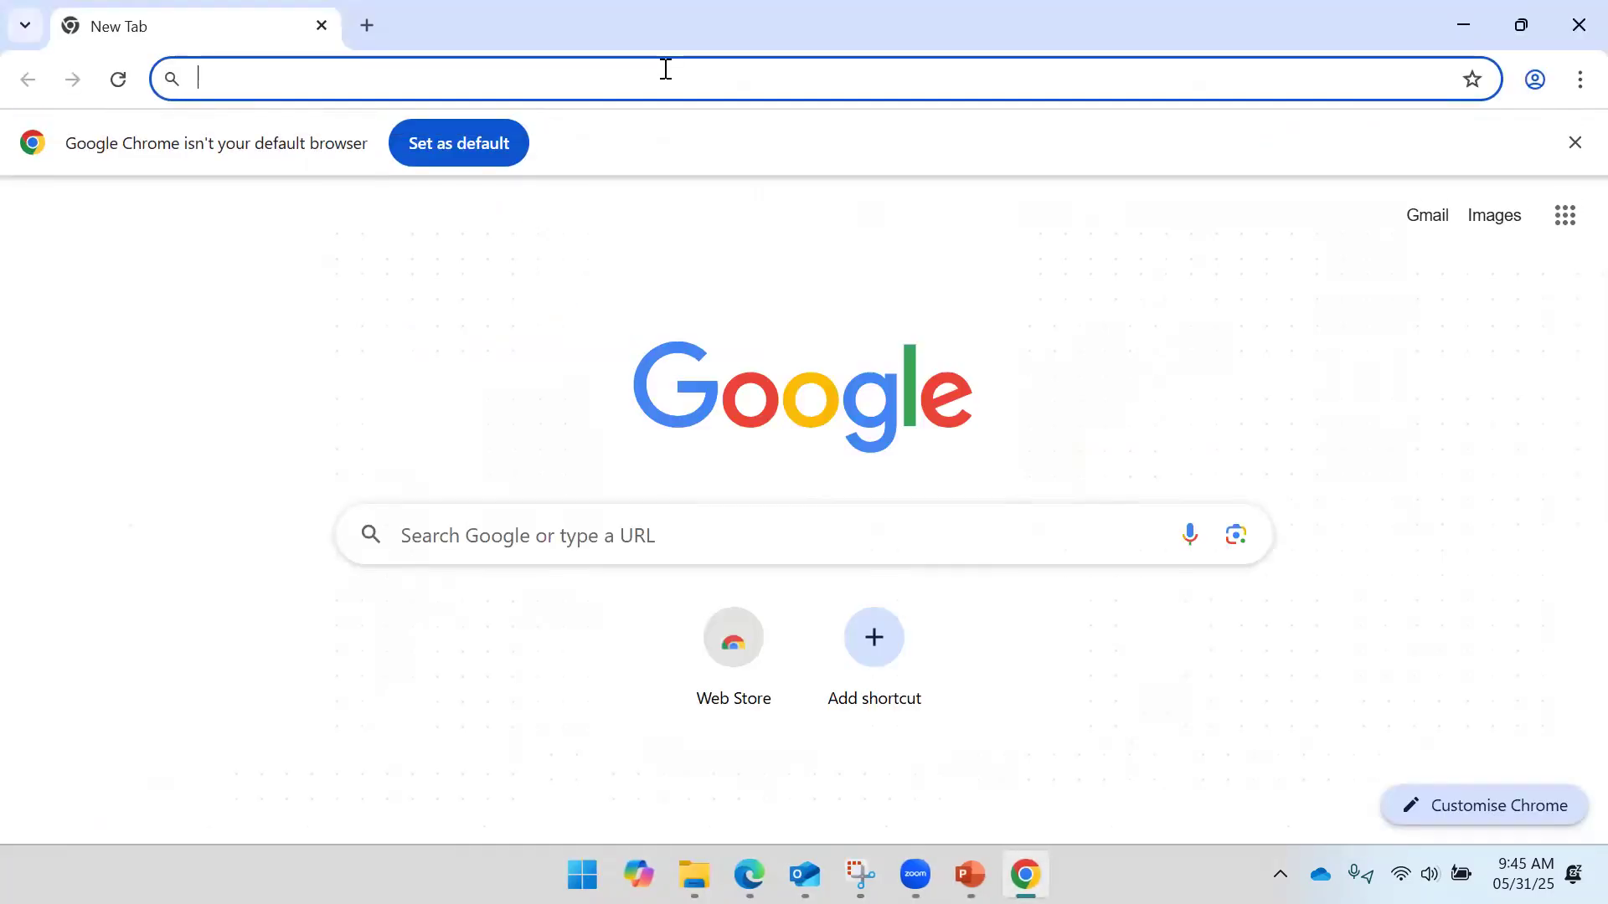
{"action": "type", "text": "out"}
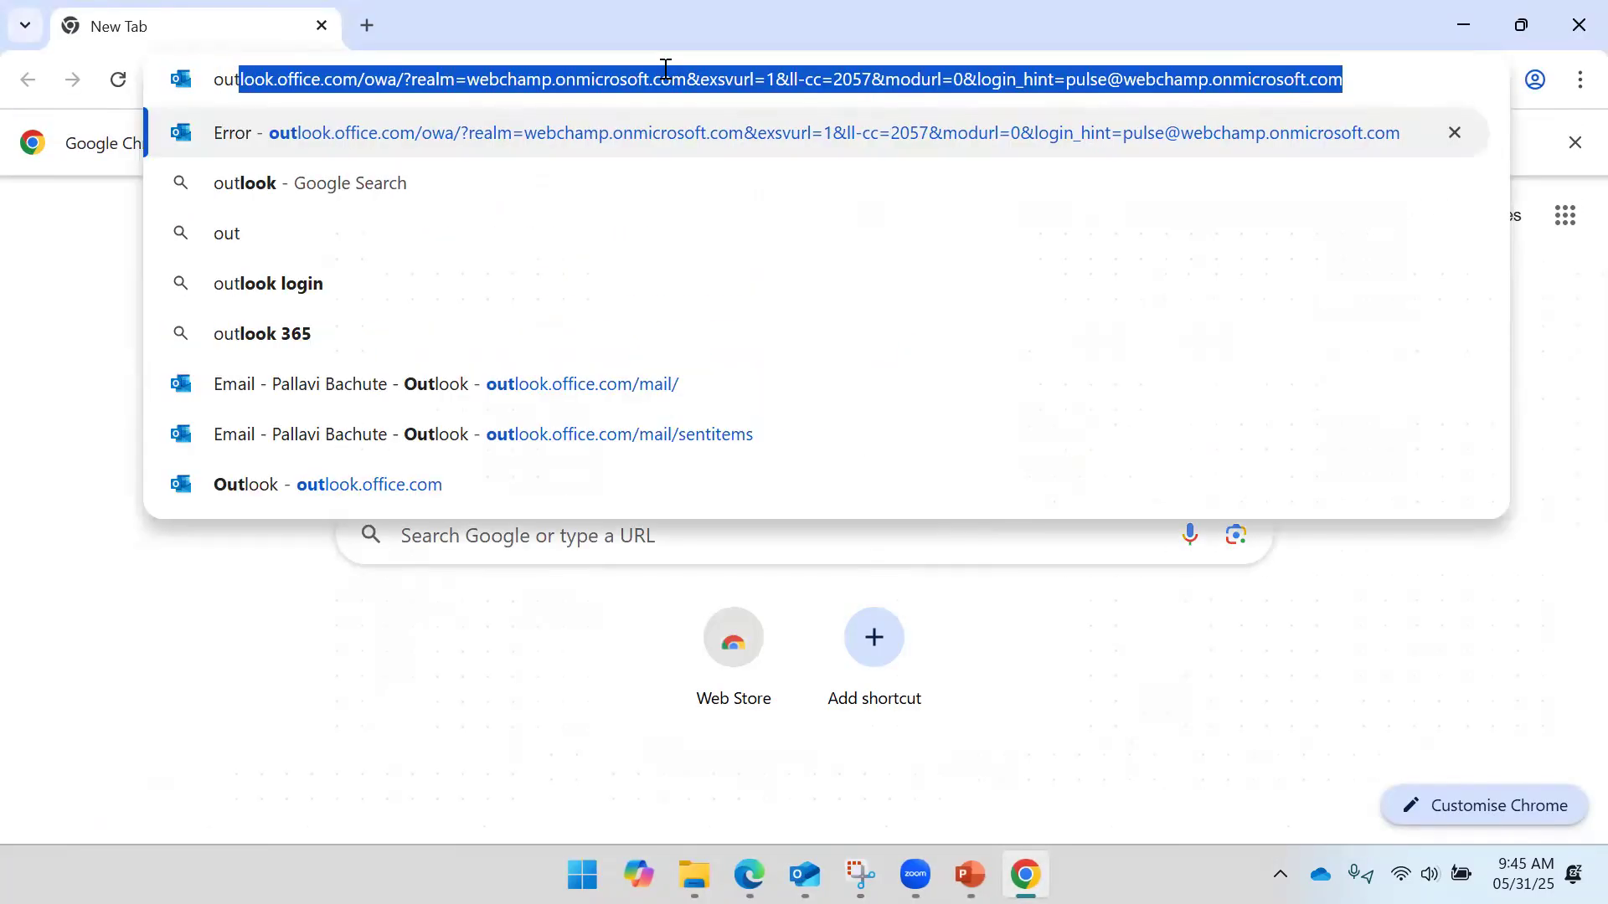
{"action": "key", "text": "Return"}
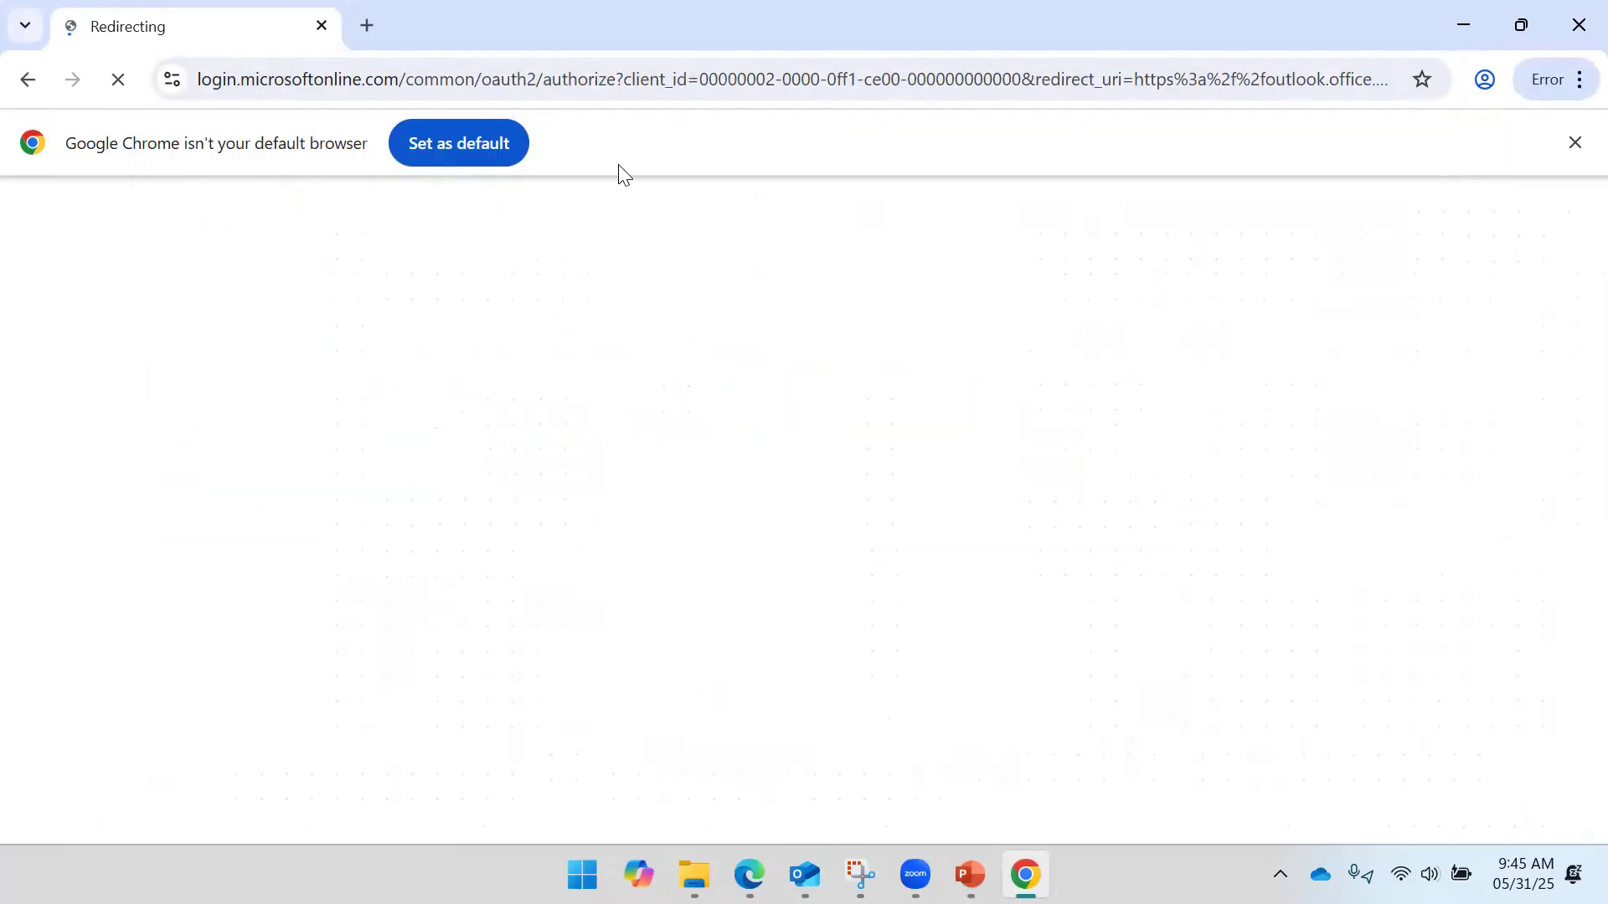
{"action": "left_click", "coordinate": [1573, 143]}
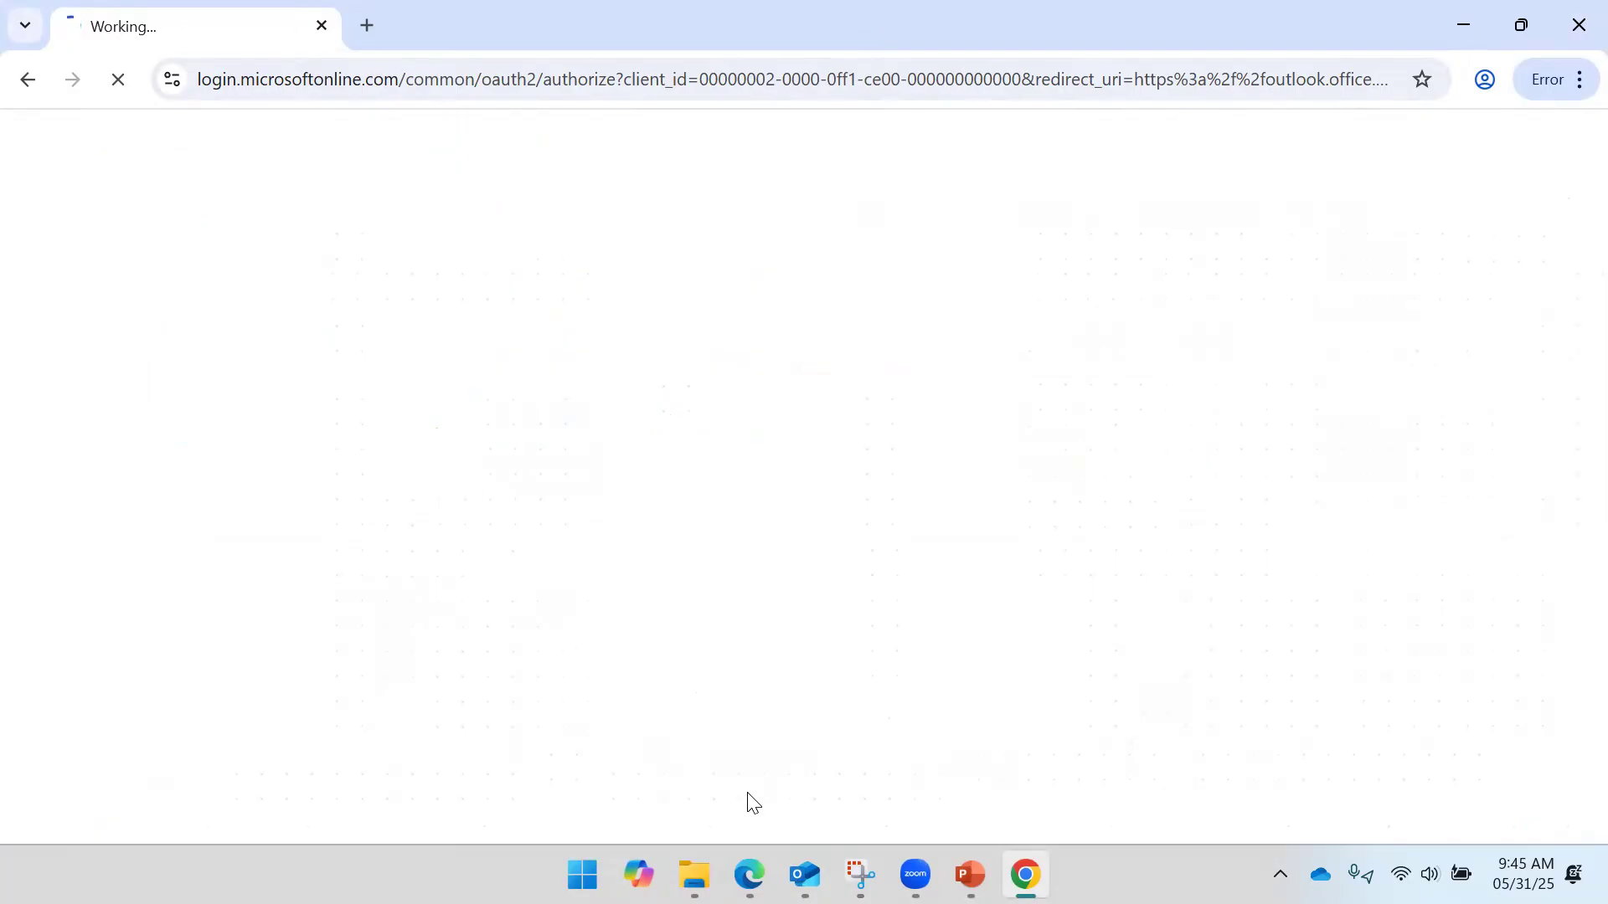
{"action": "mouse_move", "coordinate": [750, 875]}
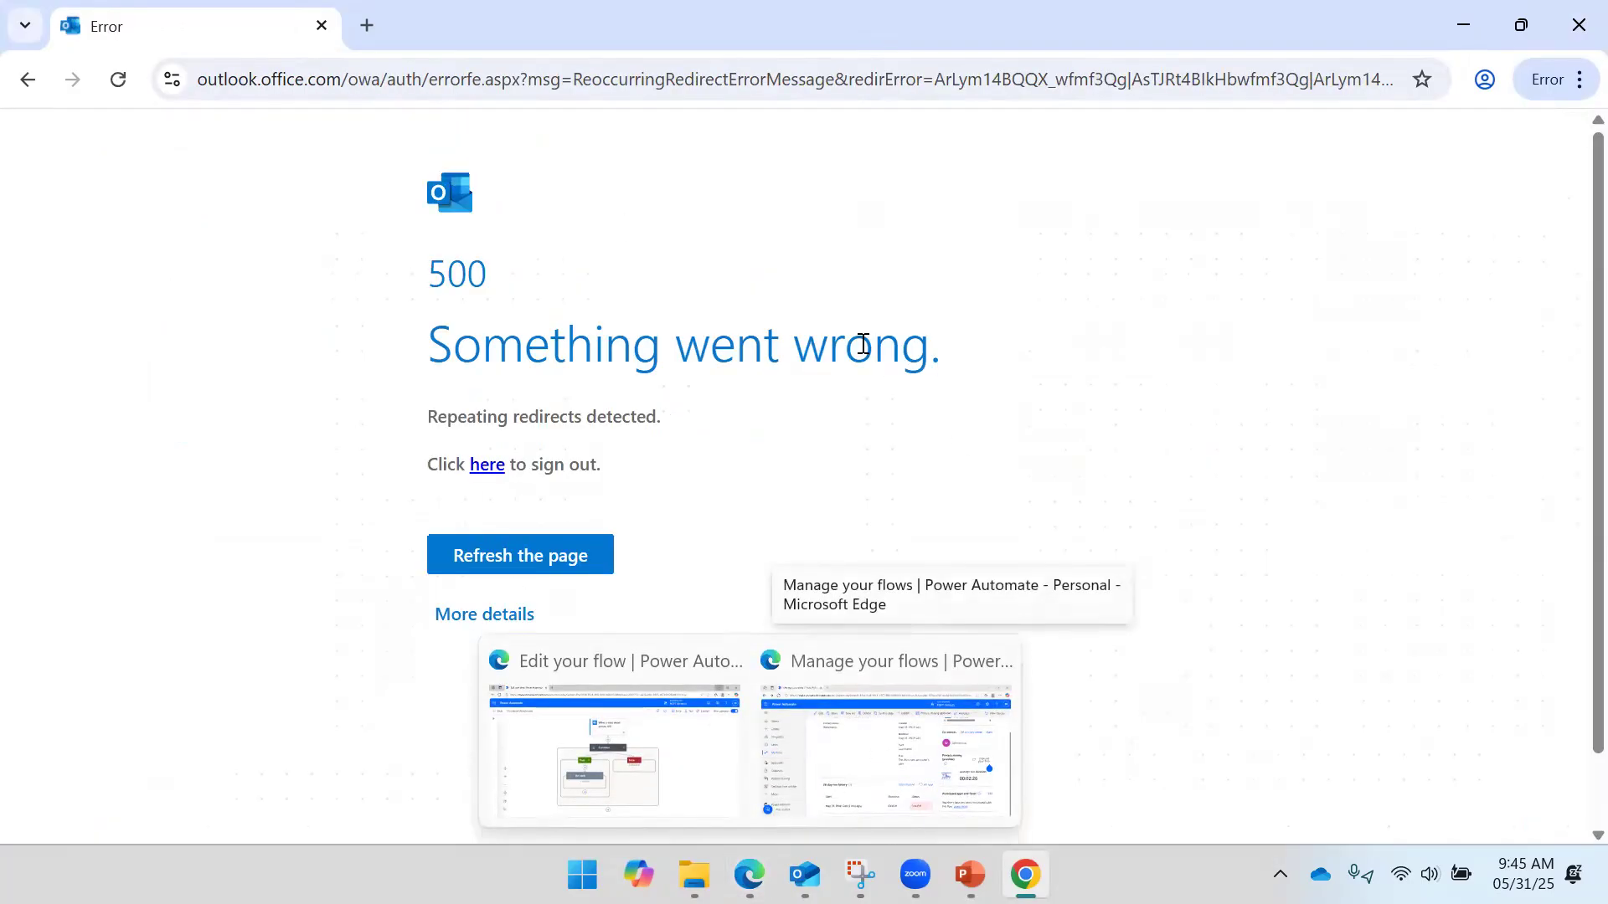
{"action": "left_click", "coordinate": [350, 82]}
- Reload Outlook on the web at outlook.office.com and open today's TEST message in Sent Items
{"action": "left_click", "coordinate": [350, 82]}
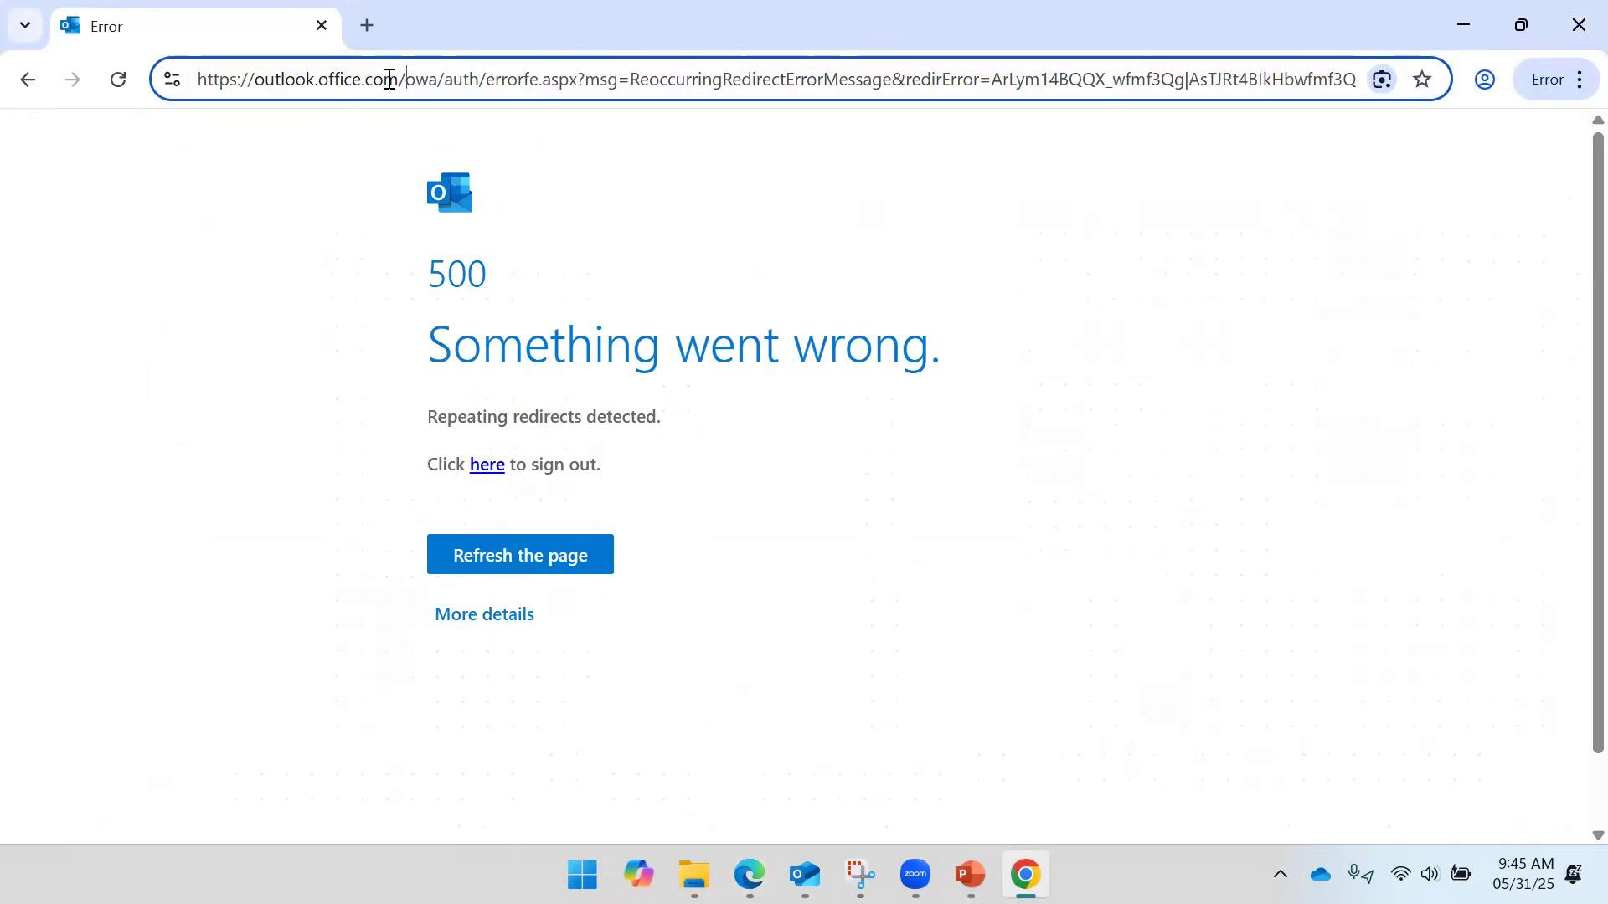
{"action": "left_click_drag", "start_coordinate": [400, 86], "coordinate": [1606, 86]}
{"action": "left_click", "coordinate": [863, 78]}
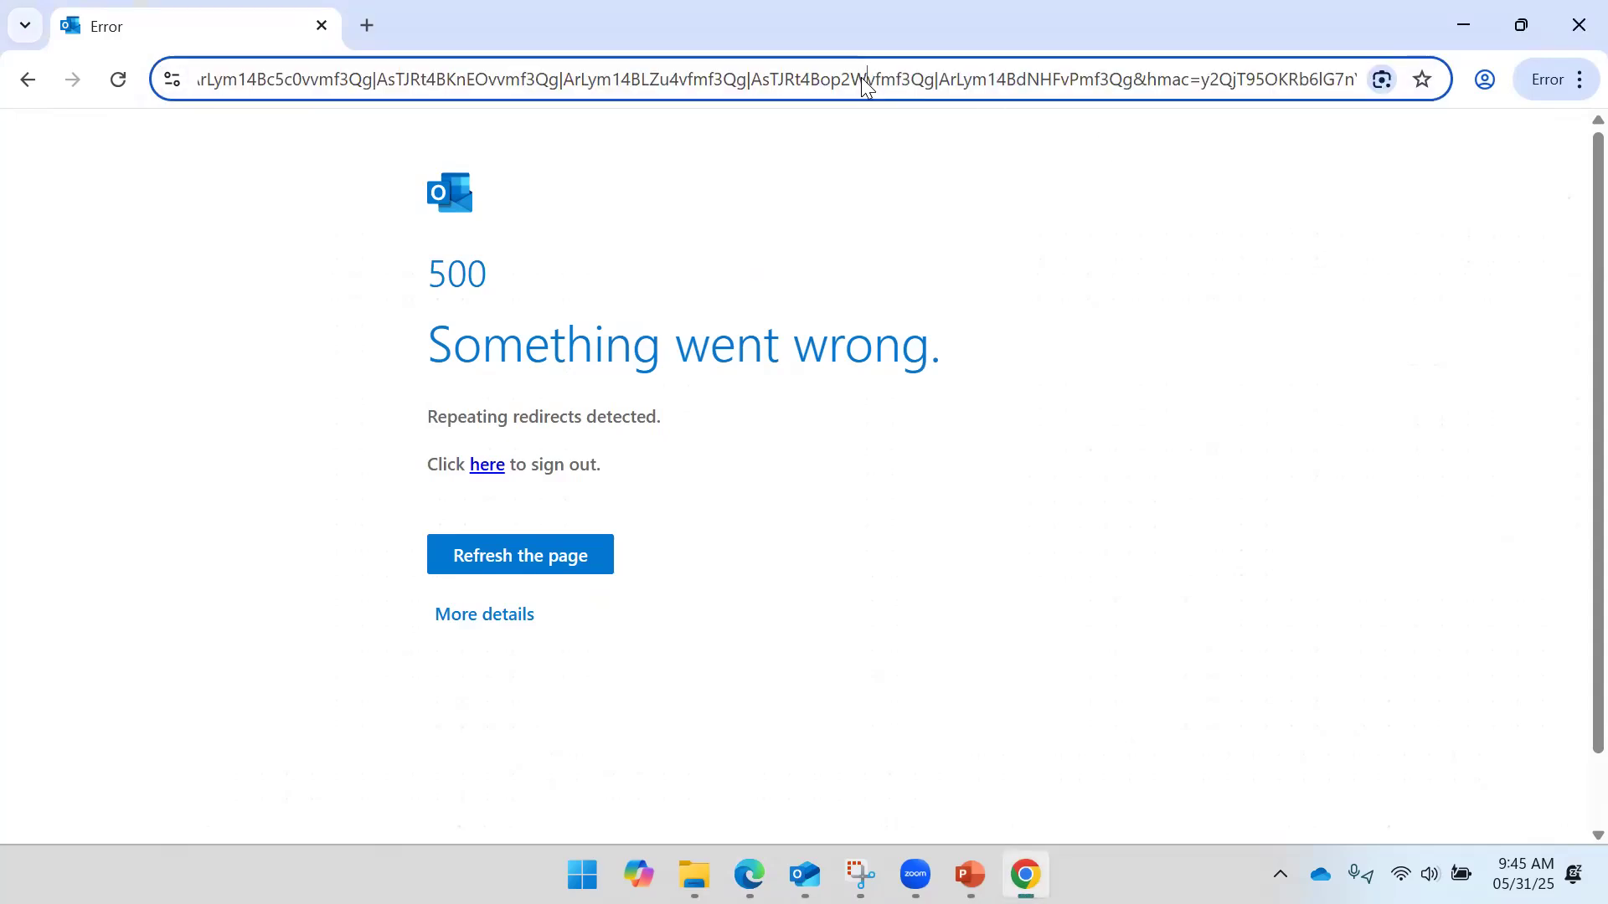
{"action": "key", "text": "ctrl+a"}
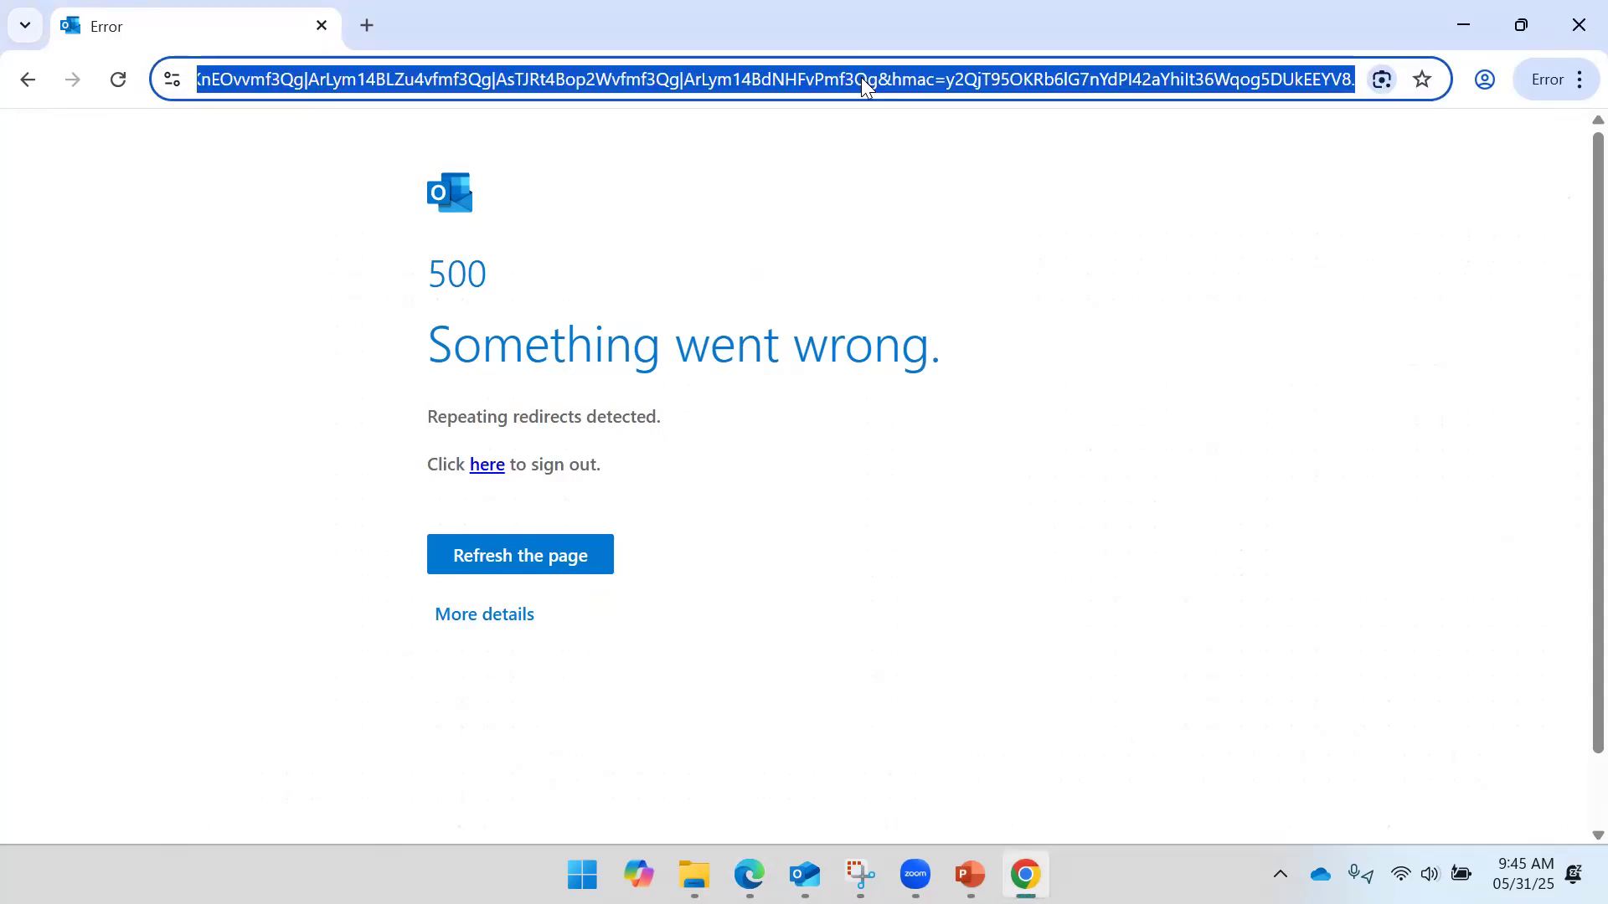
{"action": "type", "text": "out"}
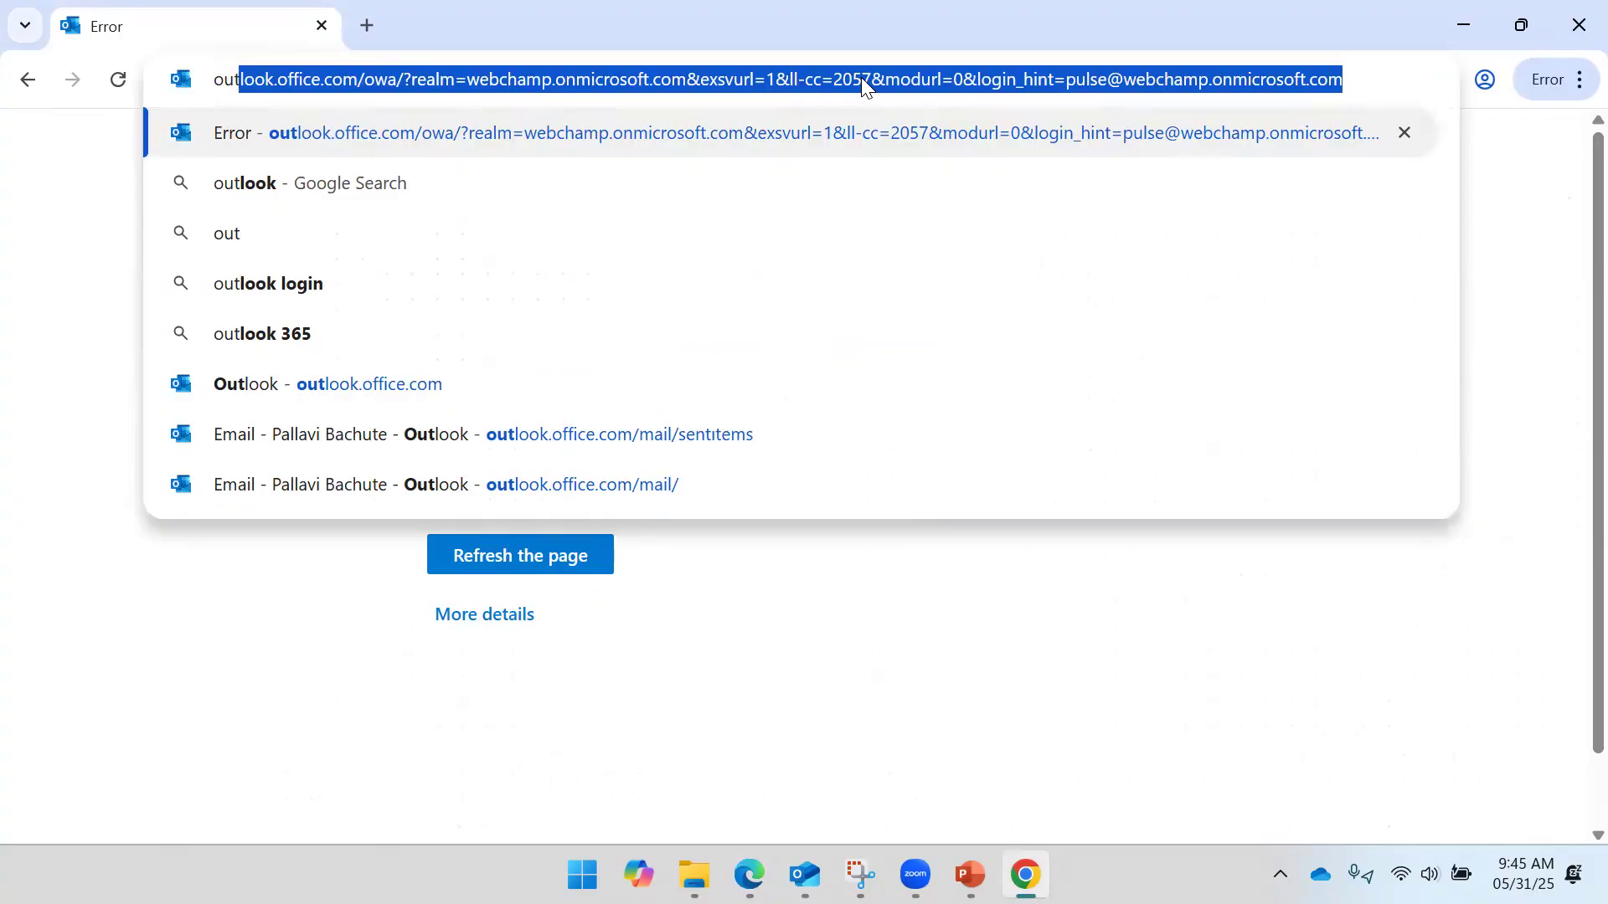
{"action": "key", "text": "Down"}
{"action": "key", "text": "Down"}
{"action": "key", "text": "Down"}
{"action": "key", "text": "Down"}
{"action": "key", "text": "Down"}
{"action": "key", "text": "Return"}
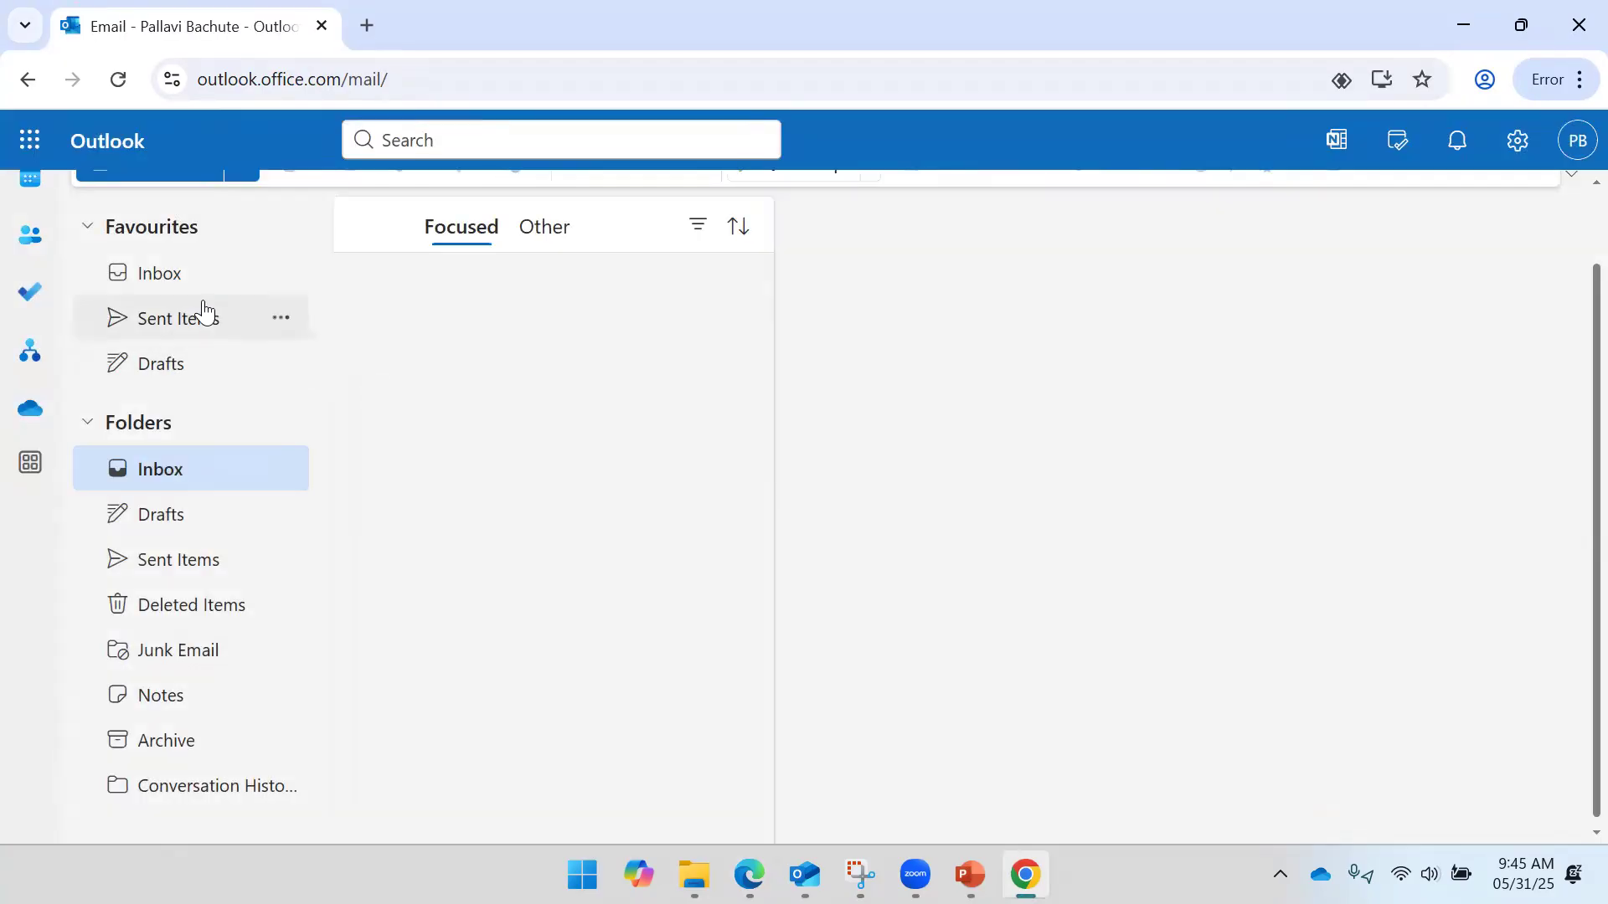
{"action": "left_click", "coordinate": [199, 314]}
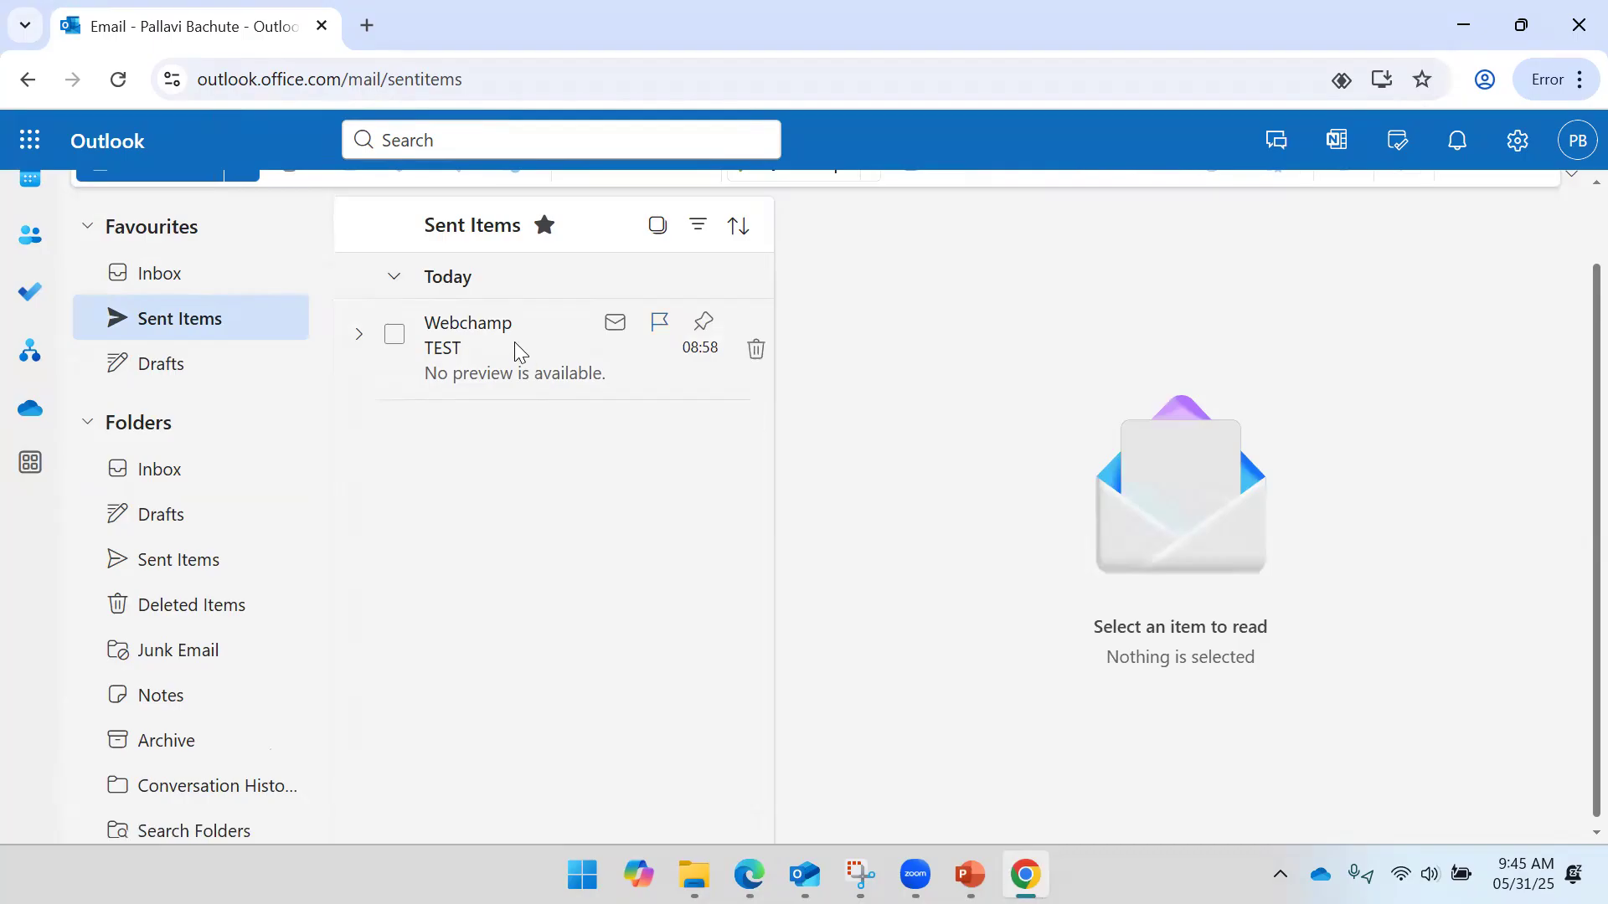
{"action": "left_click", "coordinate": [514, 345]}
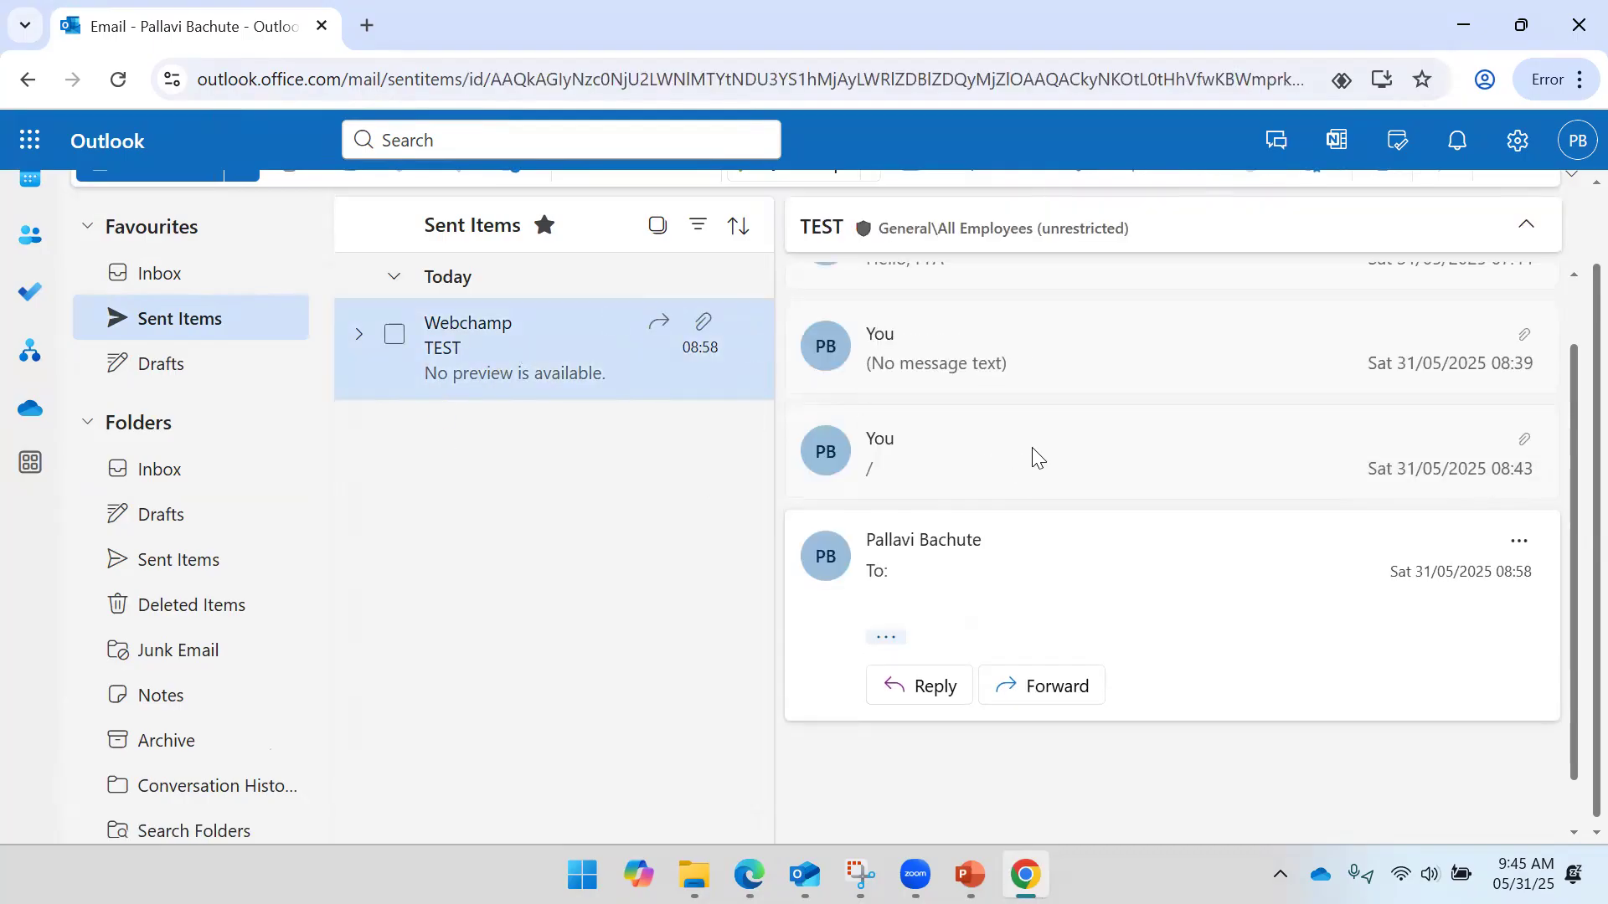
- Delete the old TEST message from Sent Items and start a new email
{"action": "left_click", "coordinate": [758, 345]}
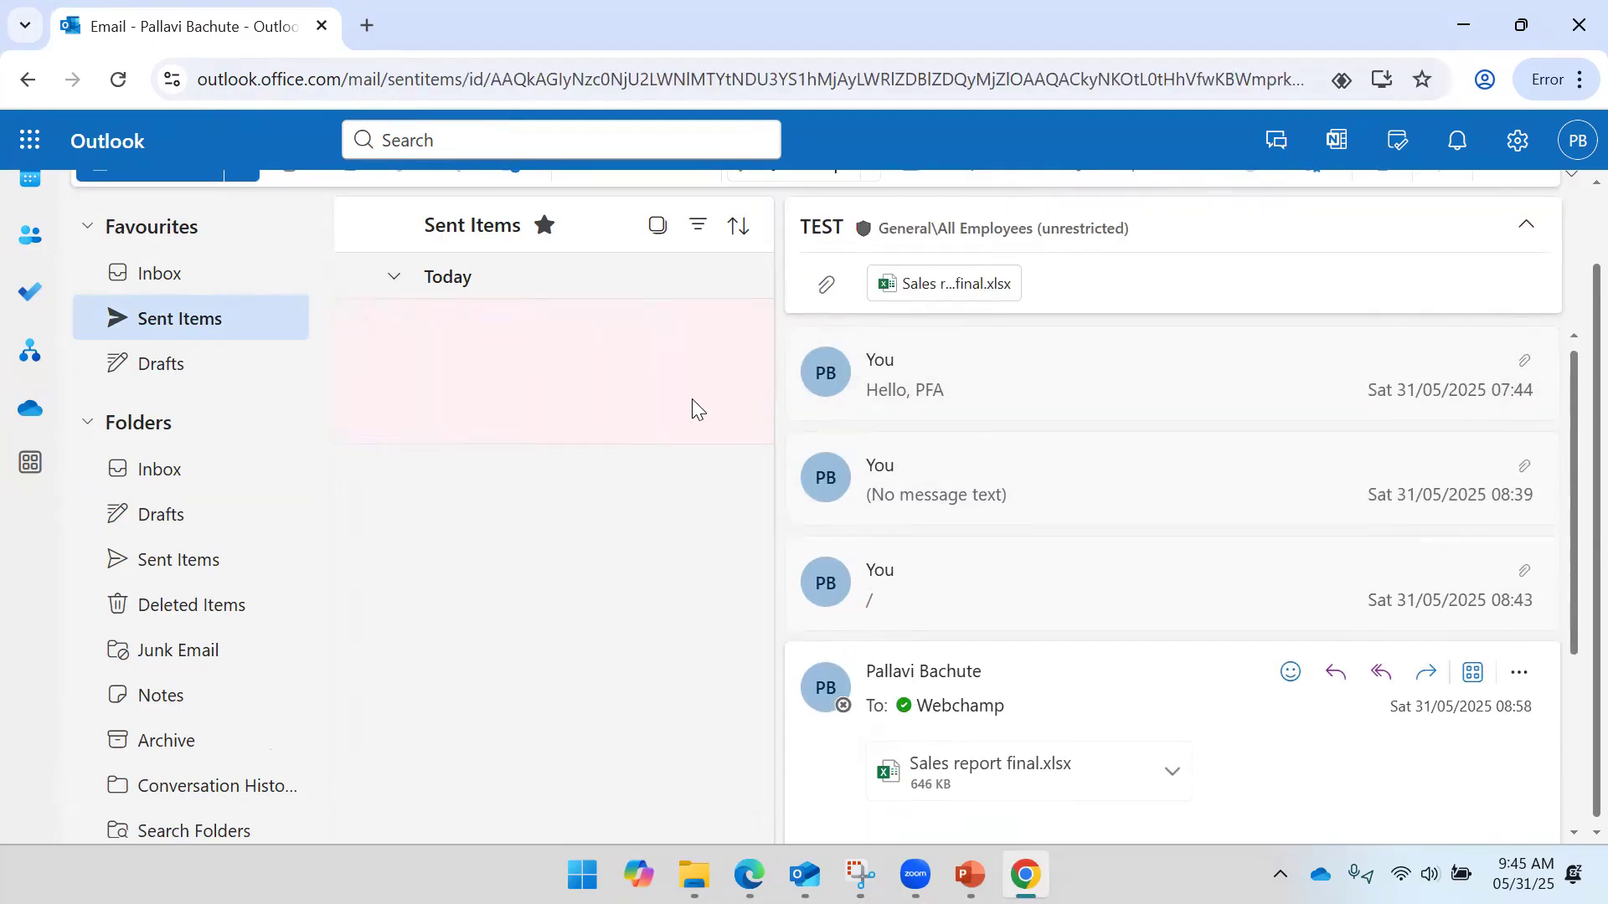
{"action": "scroll", "coordinate": [142, 239], "scroll_direction": "up", "scroll_amount": 2}
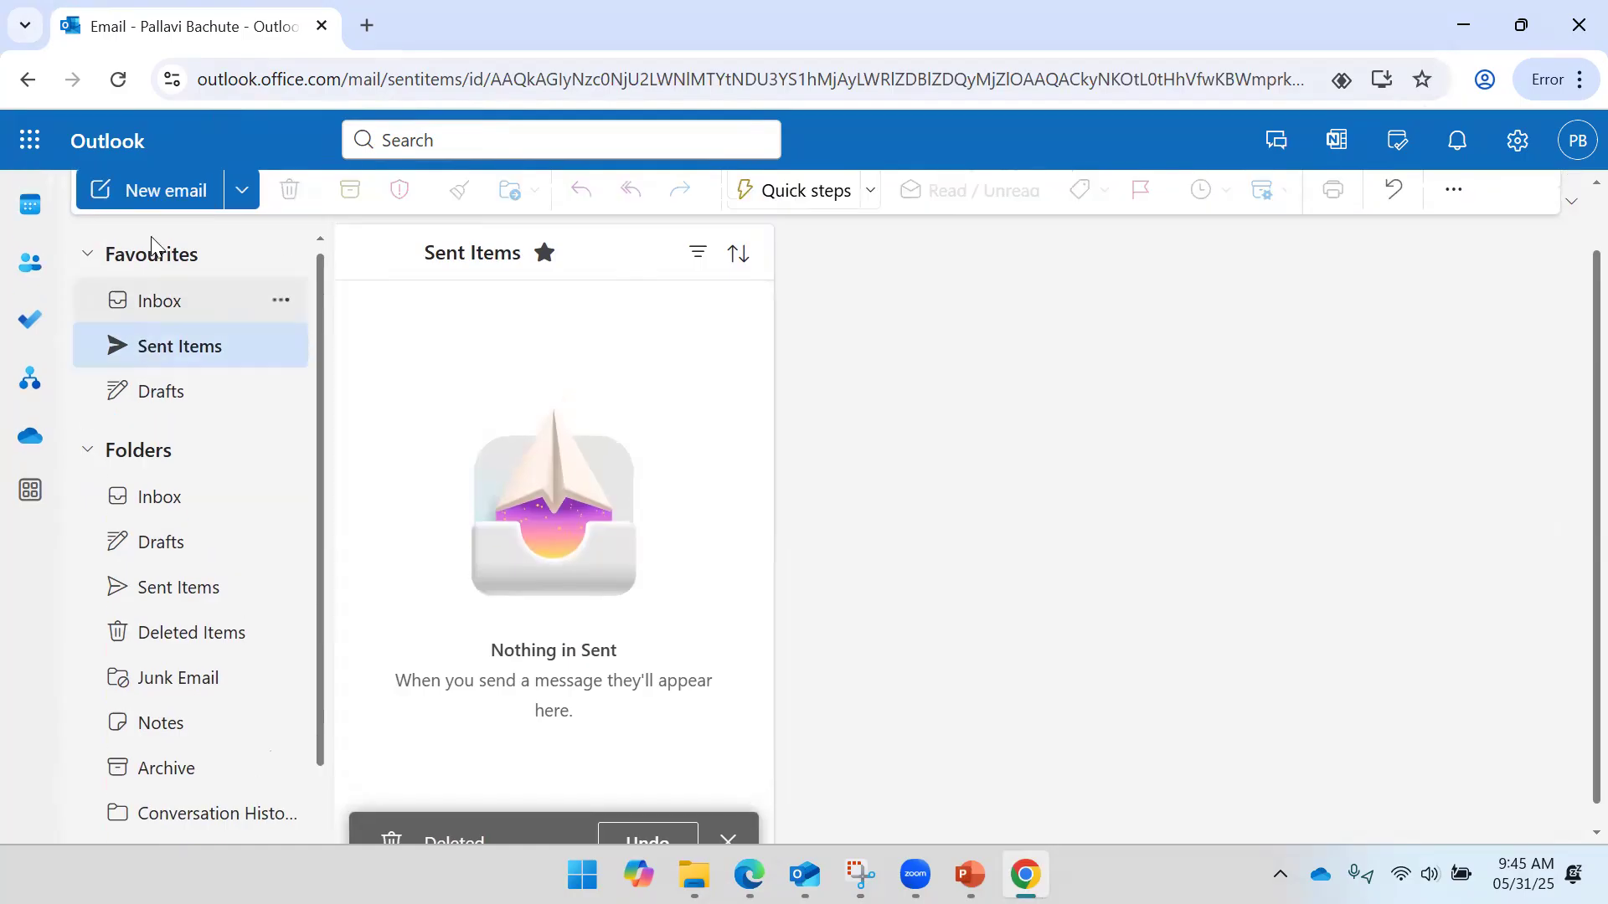
{"action": "left_click", "coordinate": [134, 242]}
{"action": "left_click", "coordinate": [978, 361]}
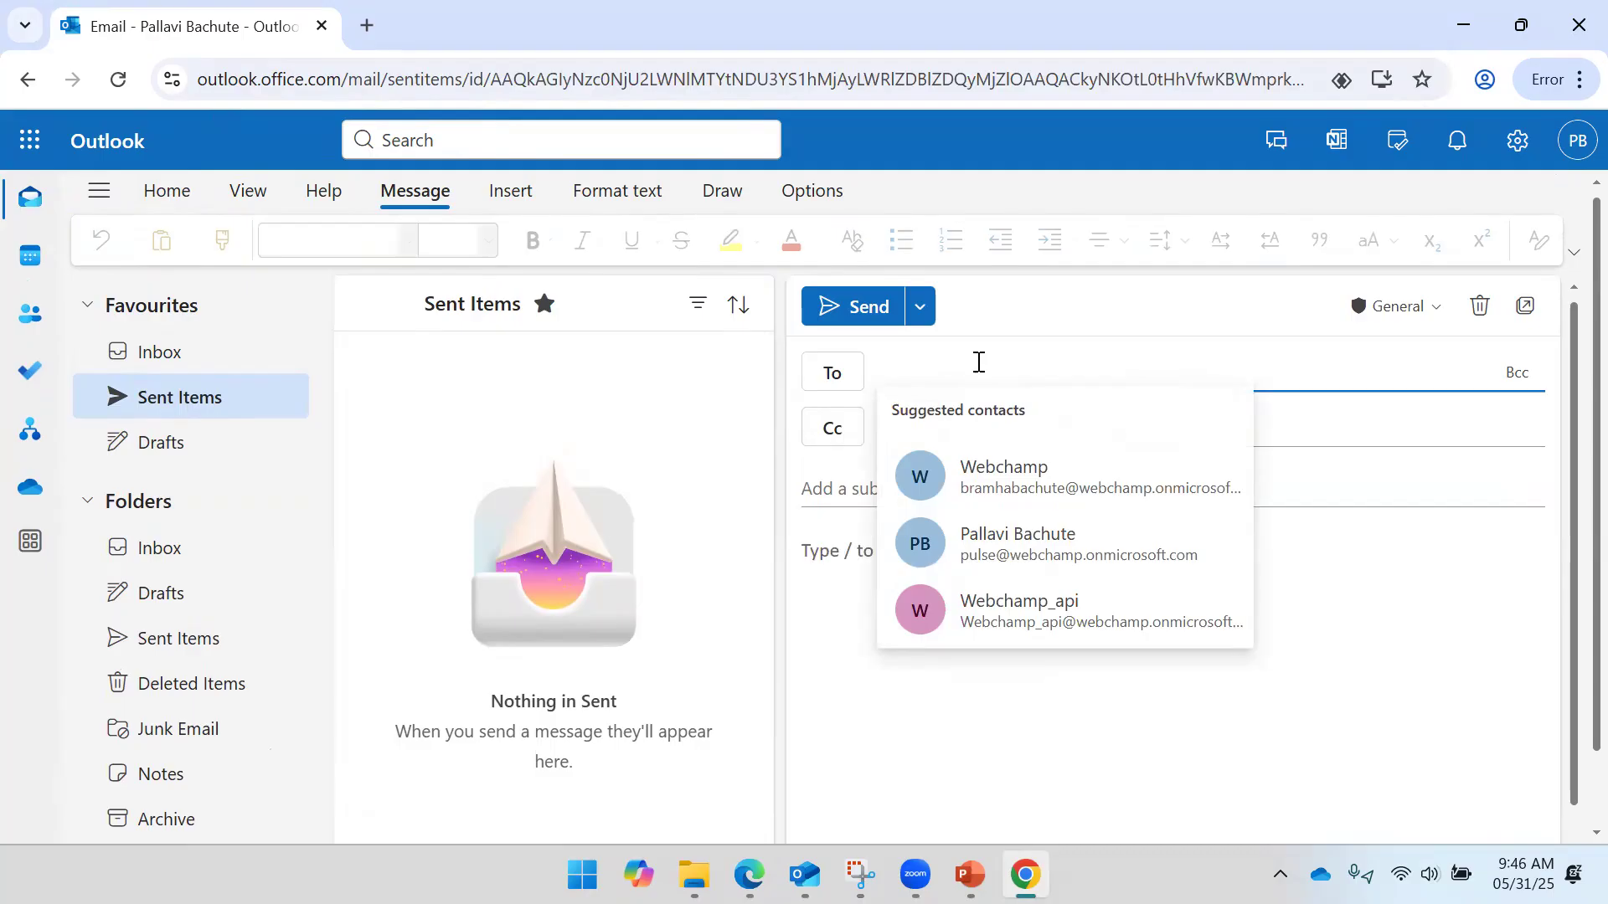
- Address the new email to the suggested contact with subject 'Test Flow'
{"action": "left_click", "coordinate": [999, 469]}
{"action": "left_click", "coordinate": [916, 472]}
{"action": "type", "text": "Test Flow"}
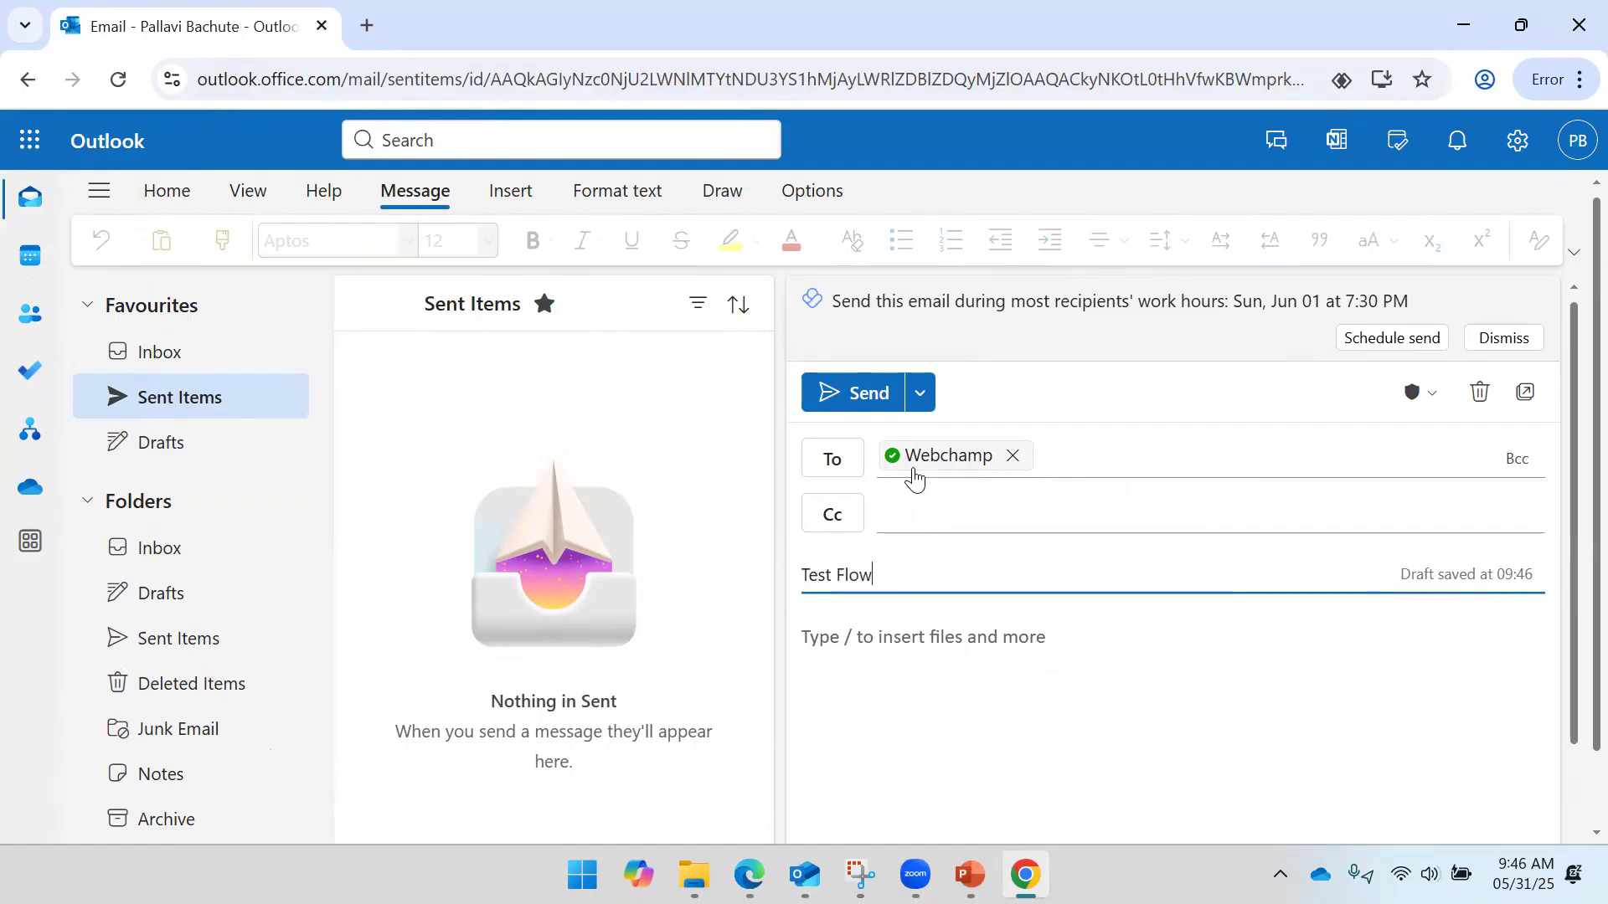
{"action": "key", "text": "Tab"}
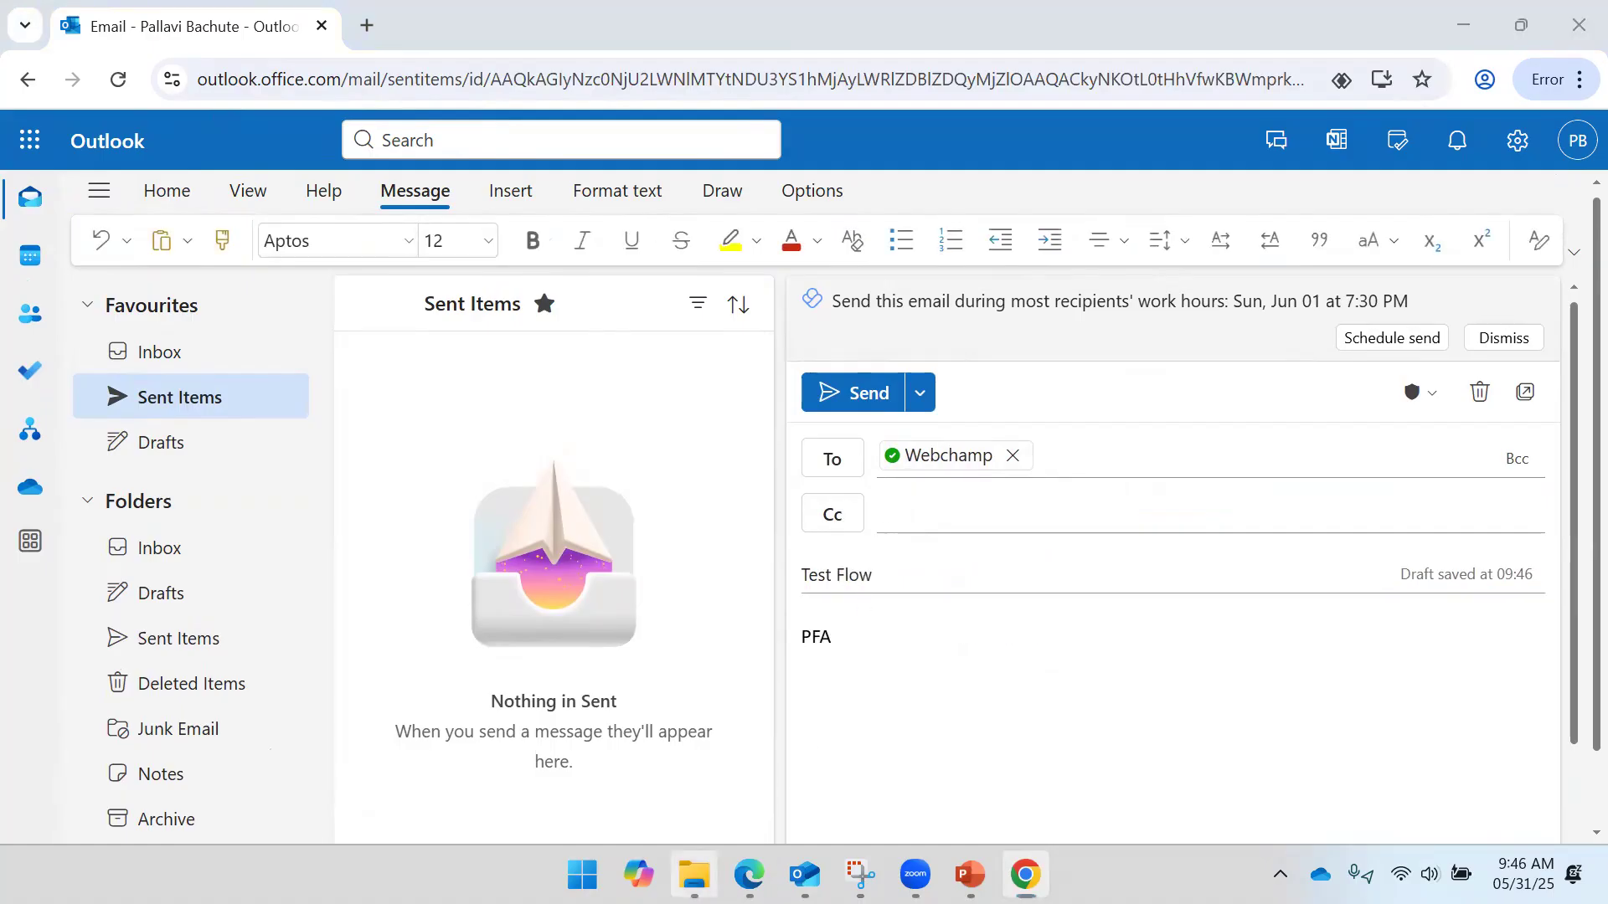
{"action": "left_click", "coordinate": [695, 874]}
- Browse the Downloads folder's workbooks and image files to find the file to attach
{"action": "left_click", "coordinate": [97, 323]}
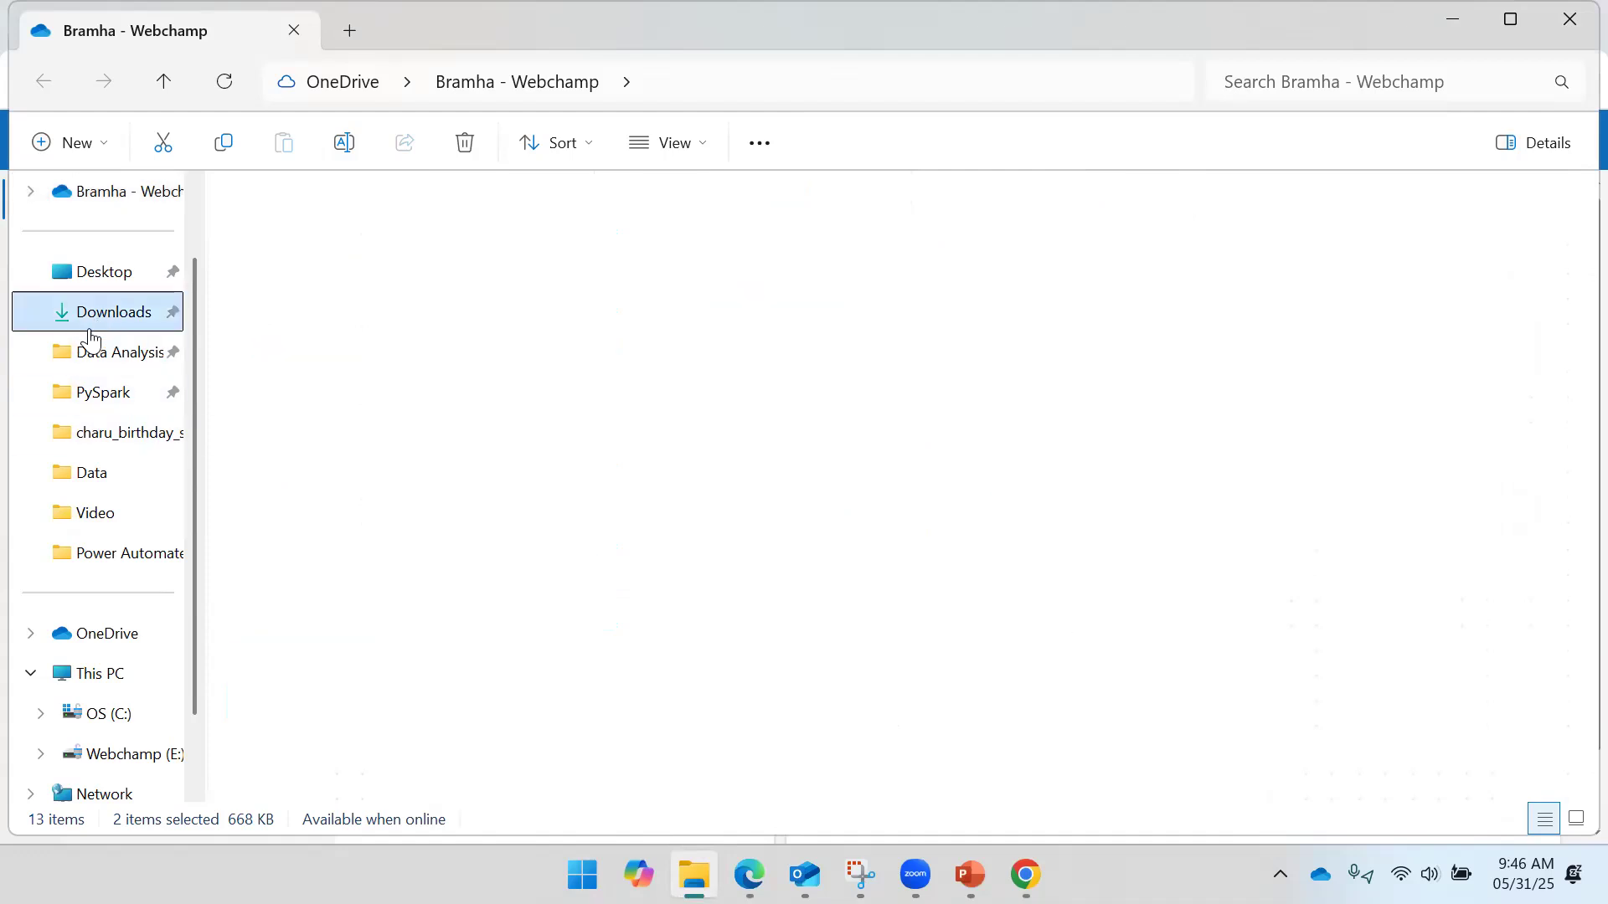
{"action": "scroll", "coordinate": [389, 335], "scroll_direction": "down", "scroll_amount": 20}
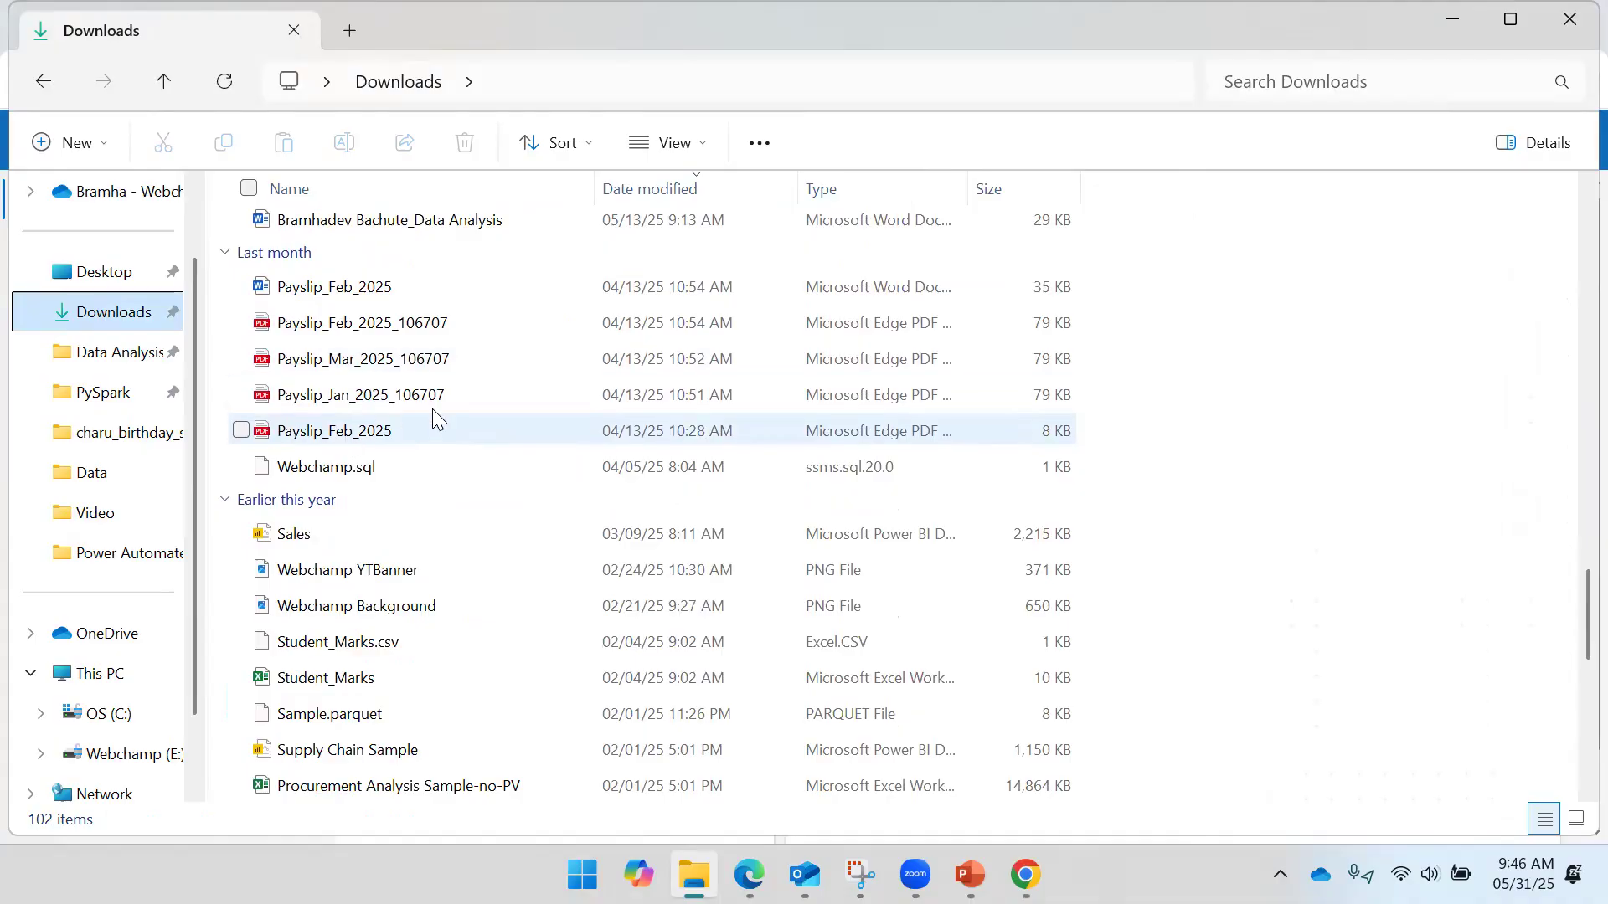
{"action": "scroll", "coordinate": [432, 411], "scroll_direction": "down", "scroll_amount": 8}
{"action": "left_click", "coordinate": [358, 432]}
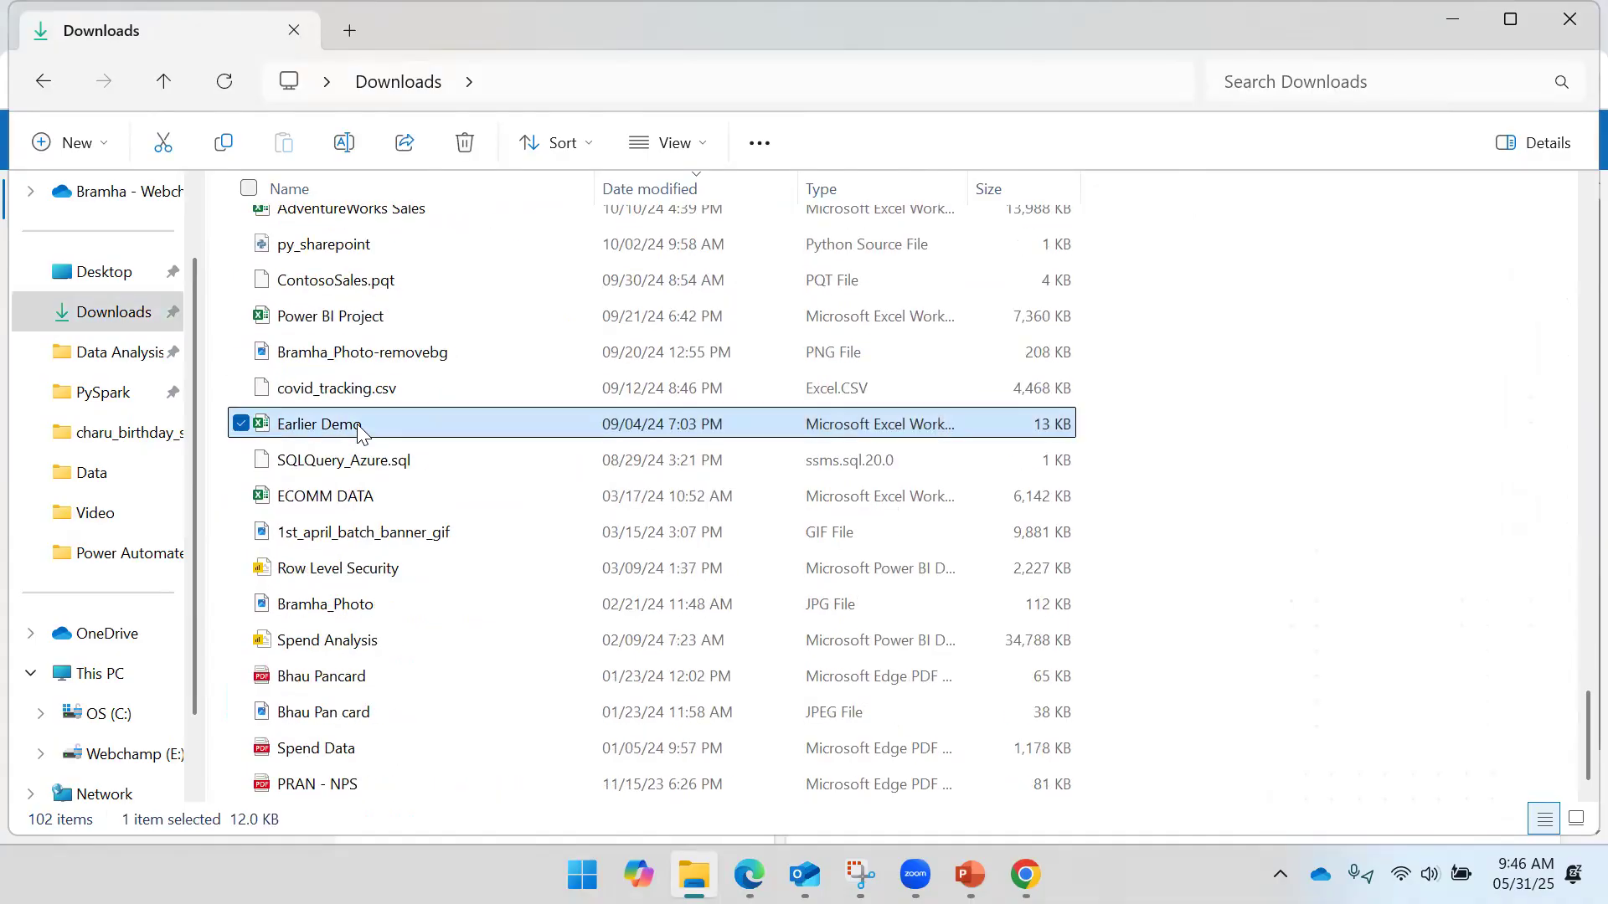
{"action": "left_click", "coordinate": [395, 312]}
{"action": "scroll", "coordinate": [398, 327], "scroll_direction": "up", "scroll_amount": 2}
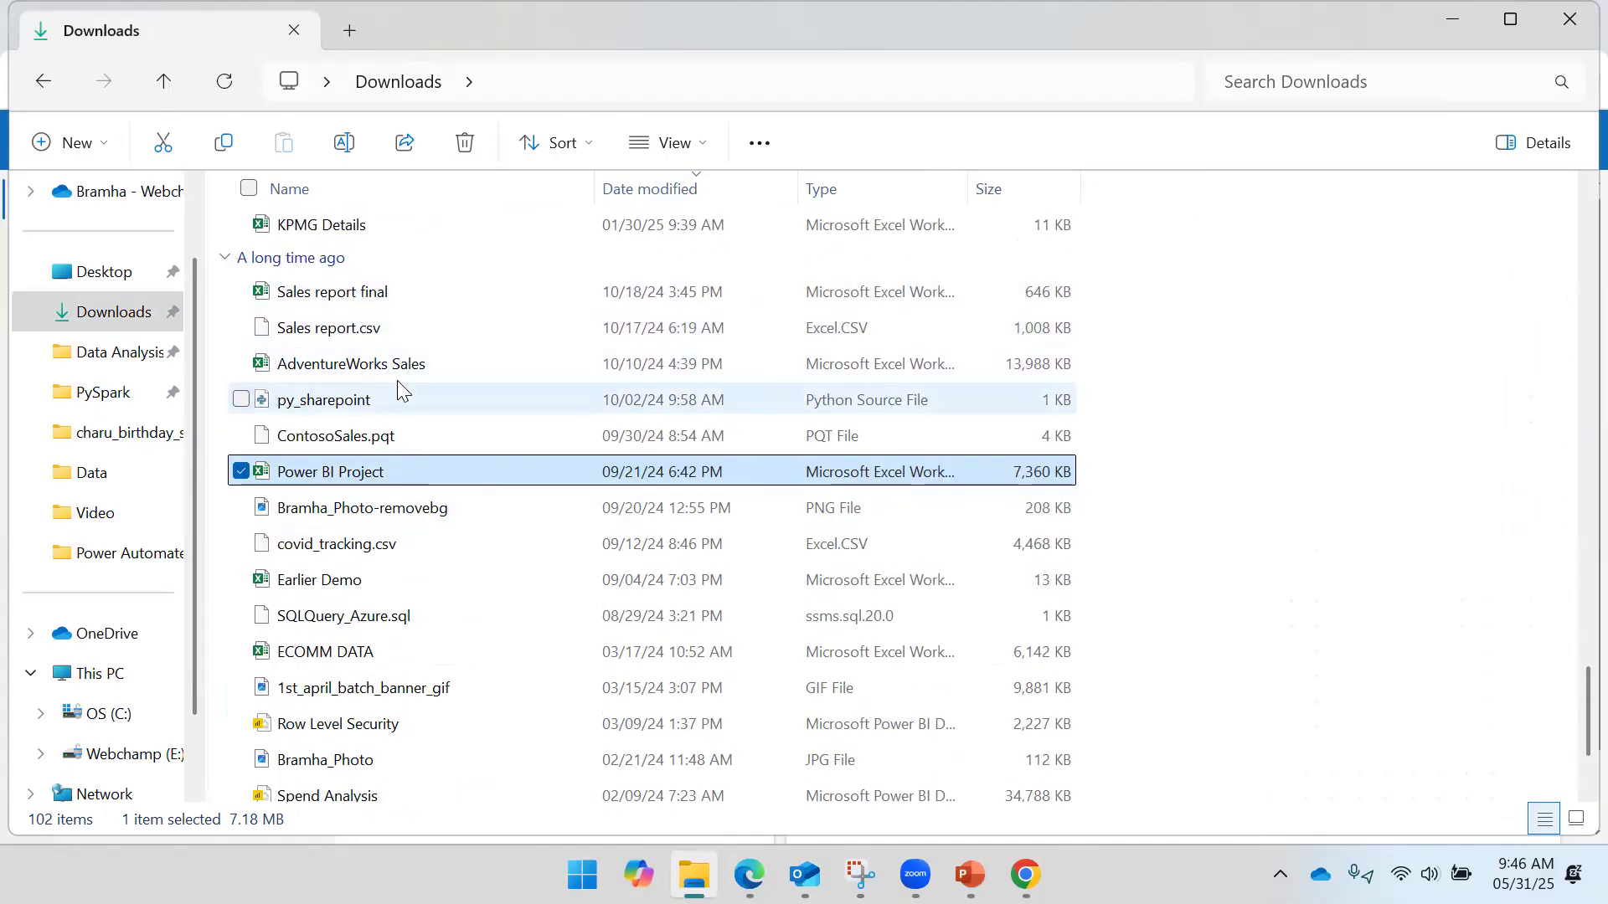
{"action": "left_click", "coordinate": [394, 366], "text": "ctrl"}
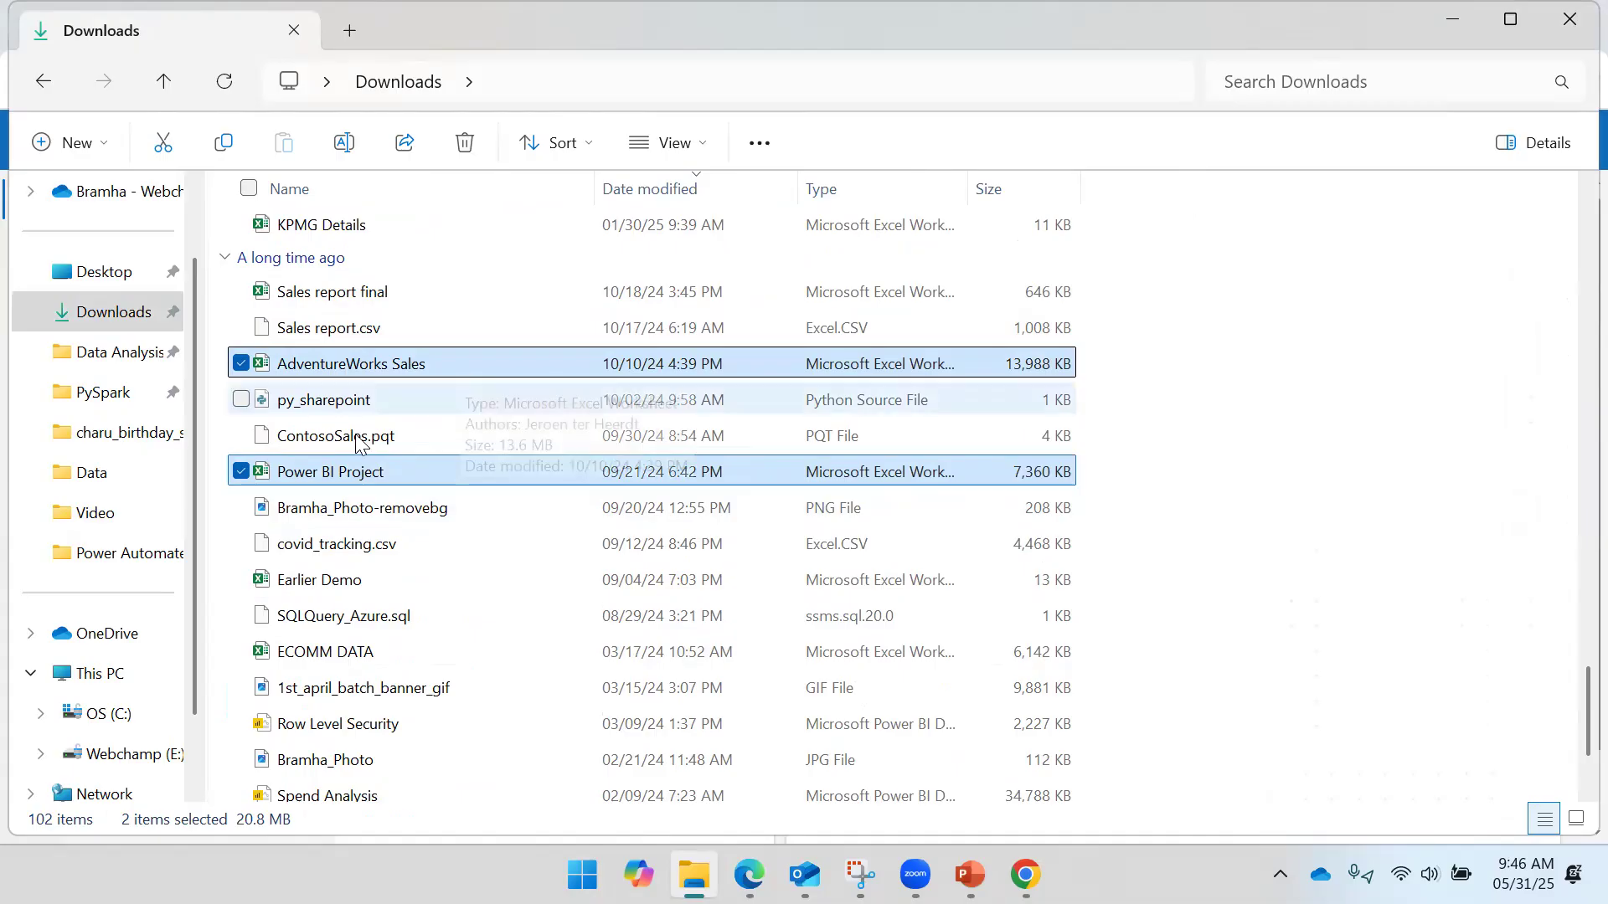
{"action": "scroll", "coordinate": [474, 459], "scroll_direction": "down", "scroll_amount": 2}
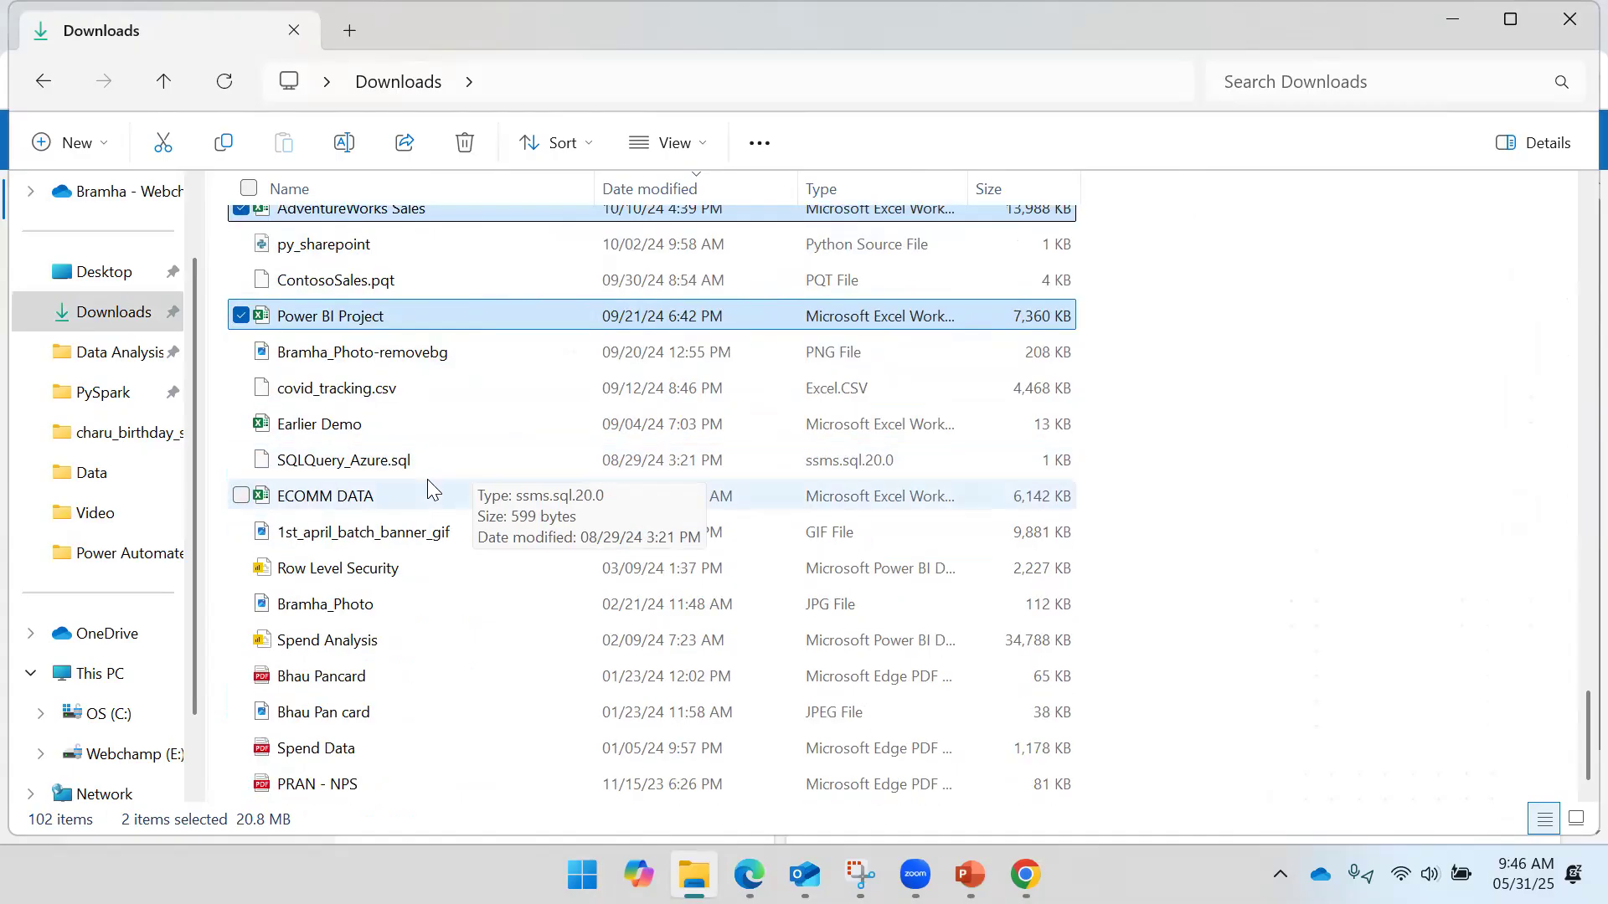
{"action": "left_click", "coordinate": [390, 612]}
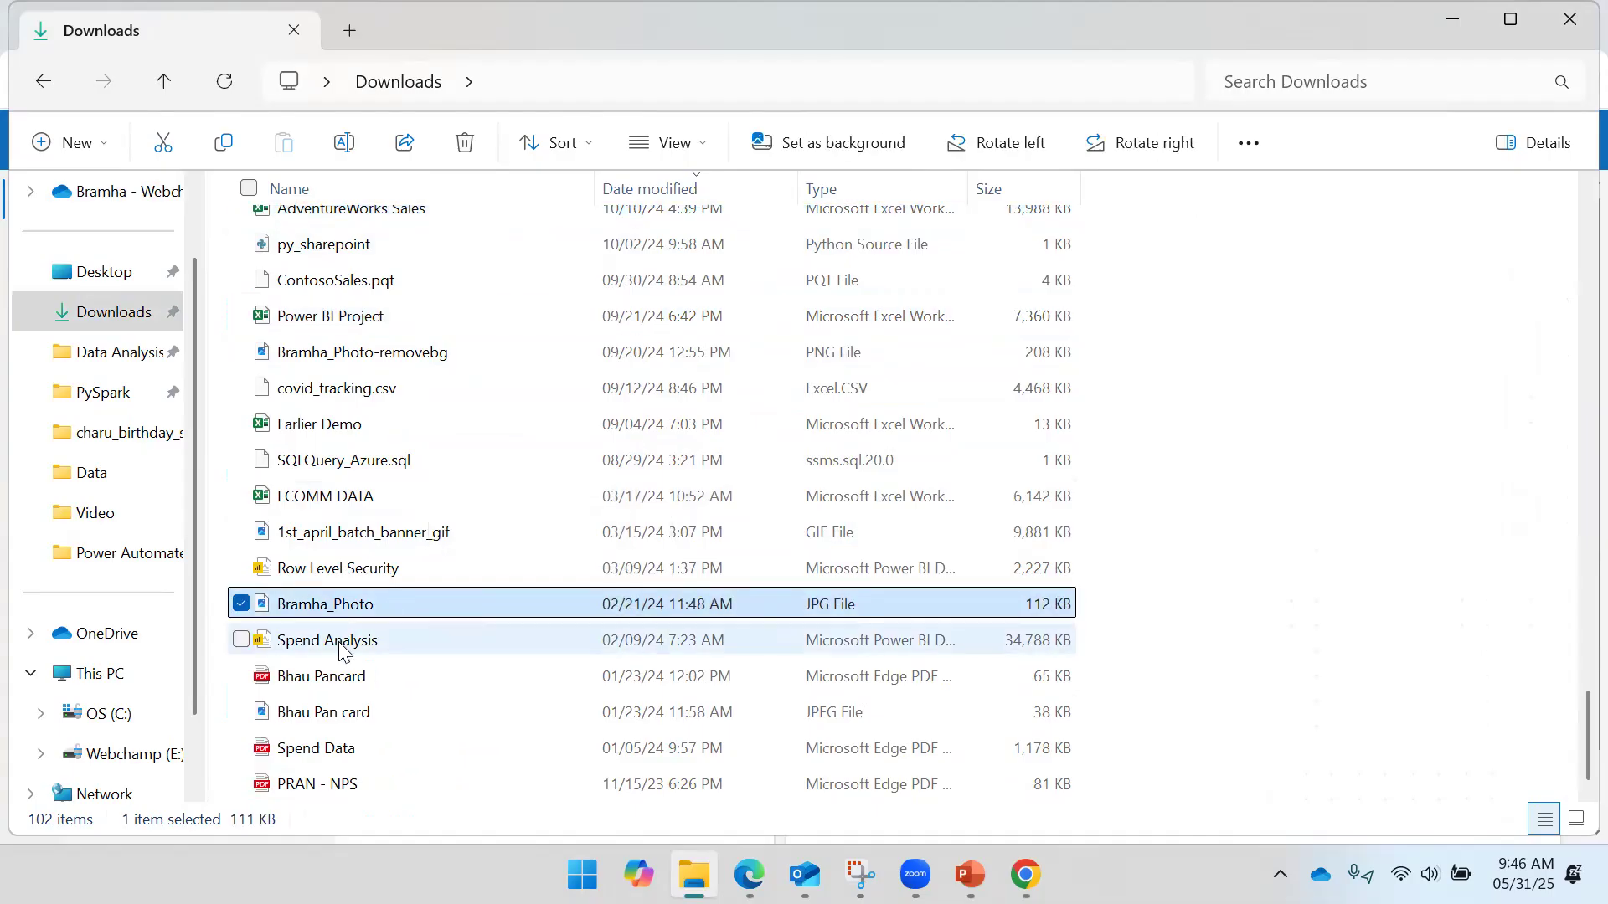
- Drag Row Level Security.pbix from Downloads into the Test Flow draft as an attachment
{"action": "left_click", "coordinate": [452, 584]}
{"action": "left_click_drag", "start_coordinate": [430, 584], "coordinate": [1191, 684]}
{"action": "key", "text": "alt+Tab"}
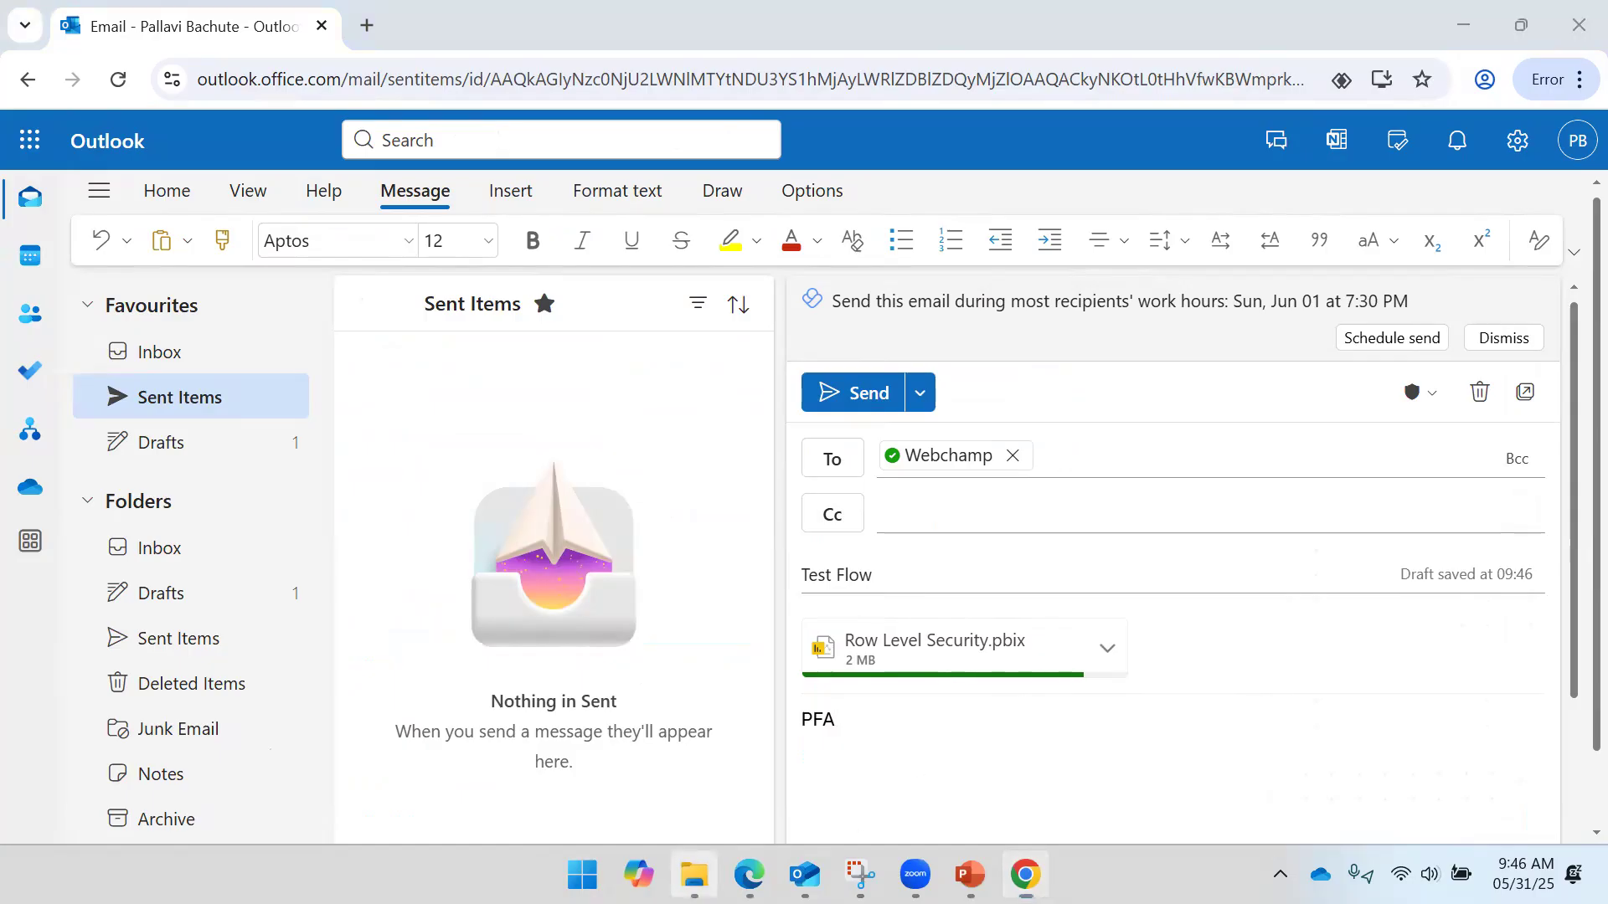
{"action": "left_click", "coordinate": [694, 875]}
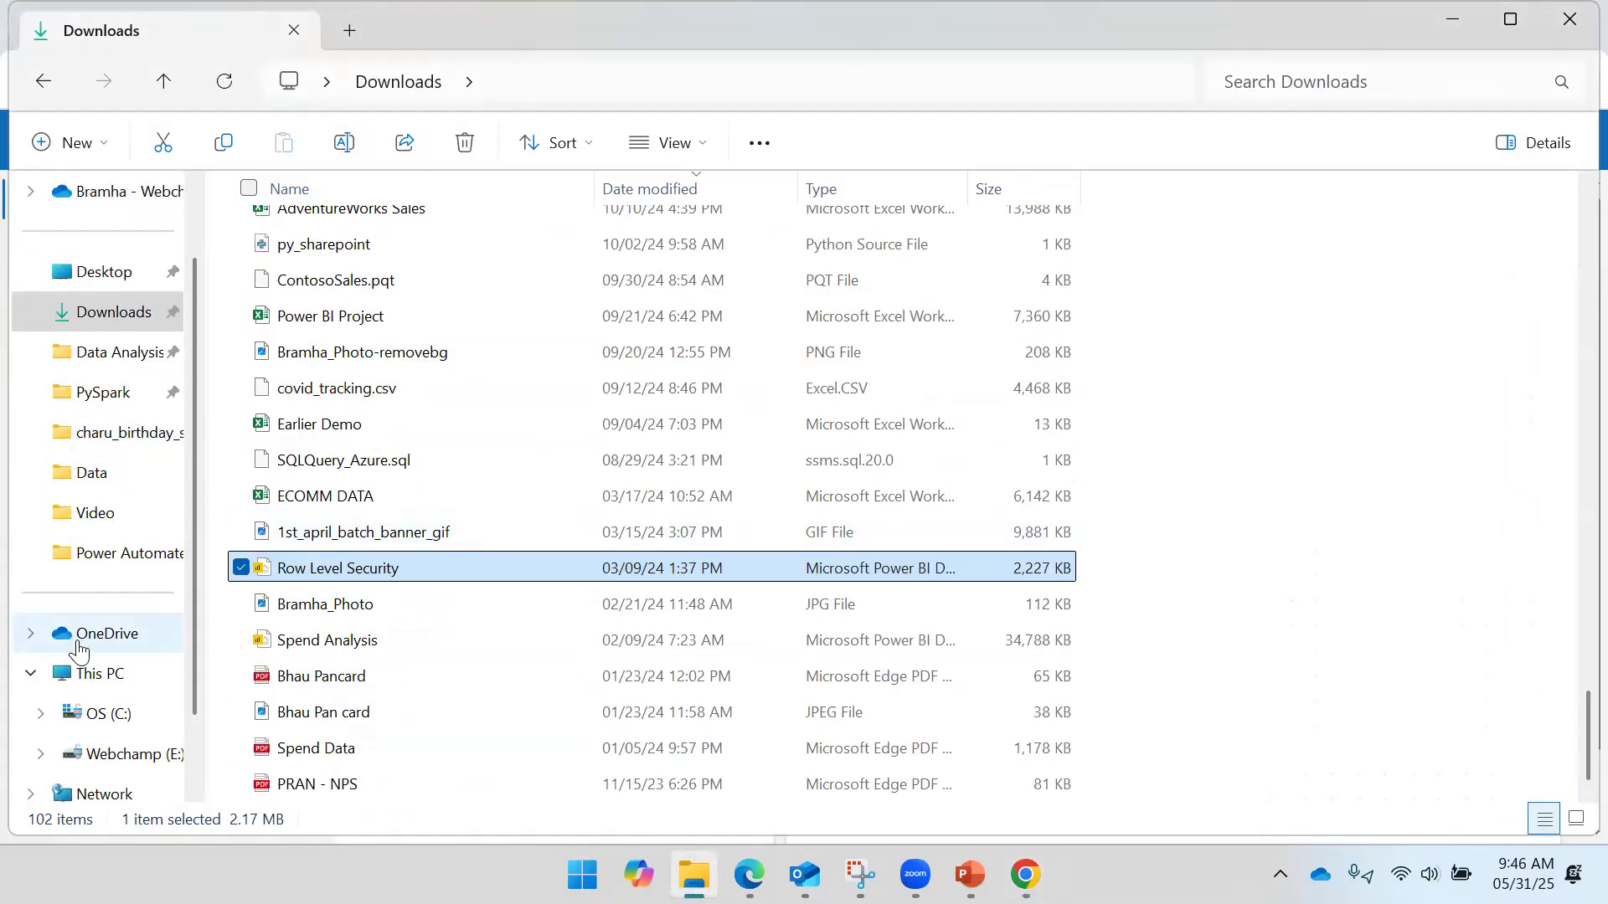
- Check the OneDrive folder's files, minimize it, and send the Test Flow draft
{"action": "left_click", "coordinate": [25, 638]}
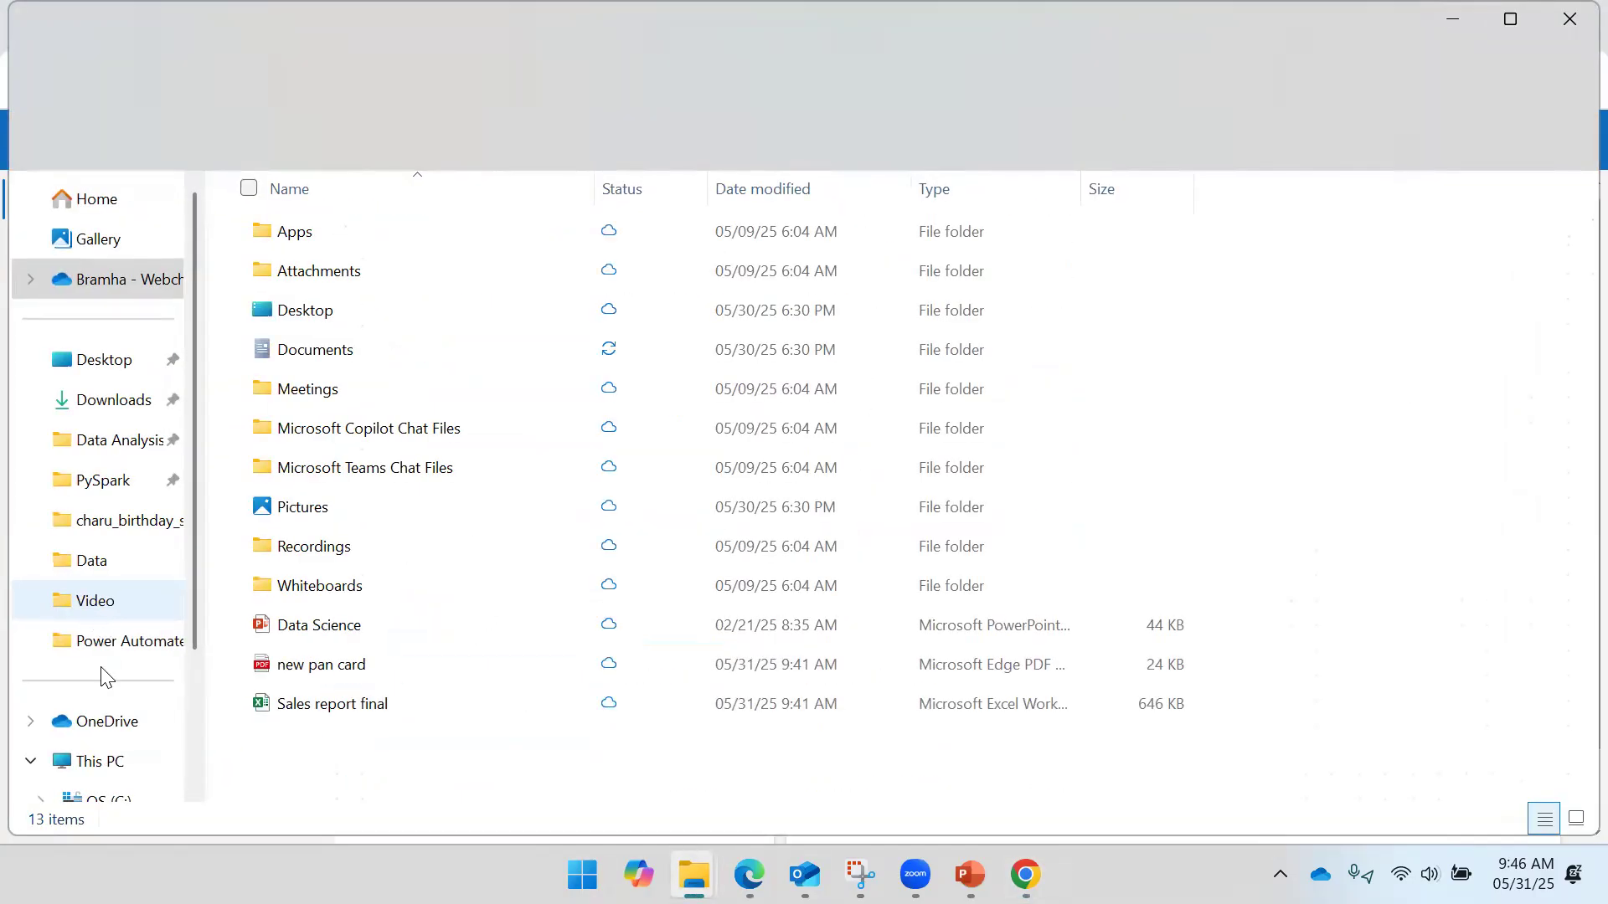
{"action": "left_click", "coordinate": [105, 734]}
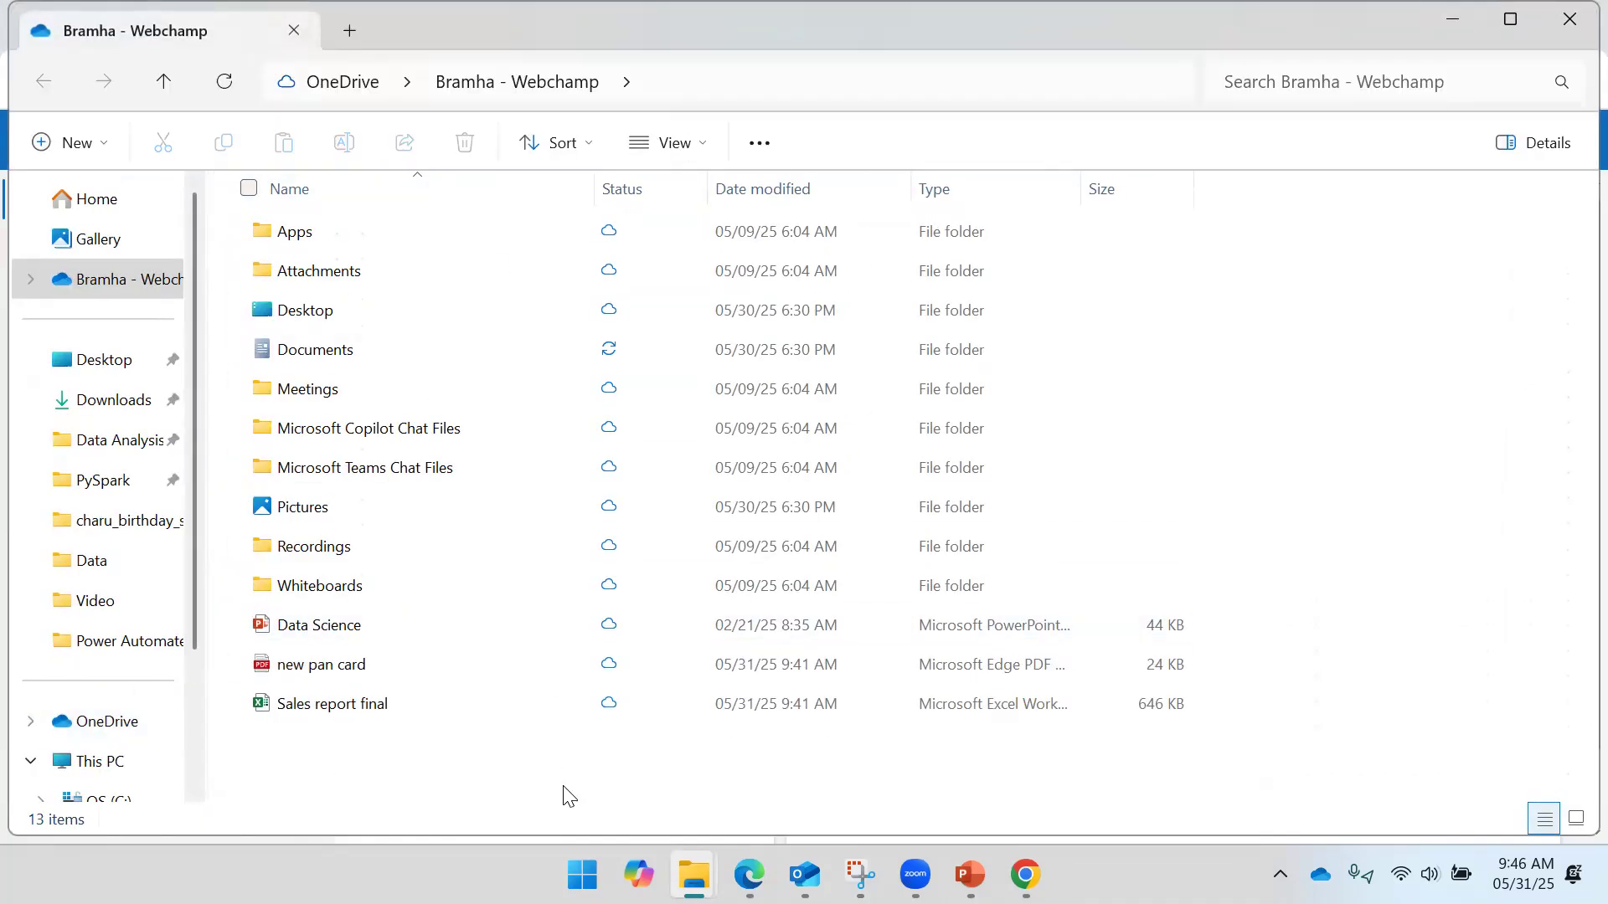
{"action": "left_click", "coordinate": [1452, 22]}
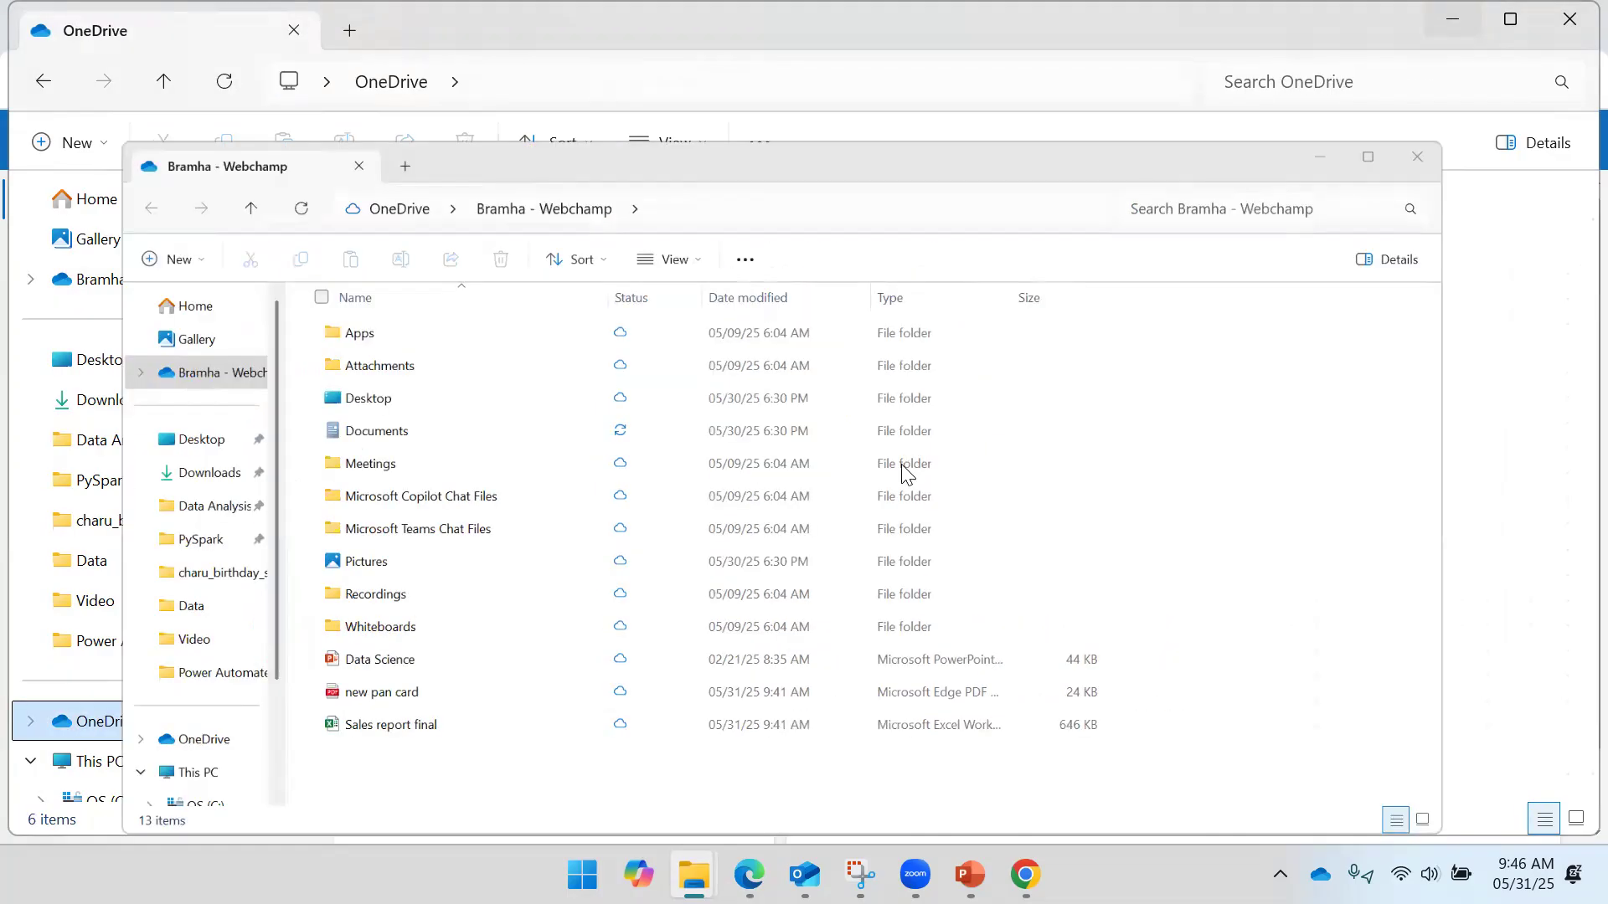
{"action": "mouse_move", "coordinate": [749, 874]}
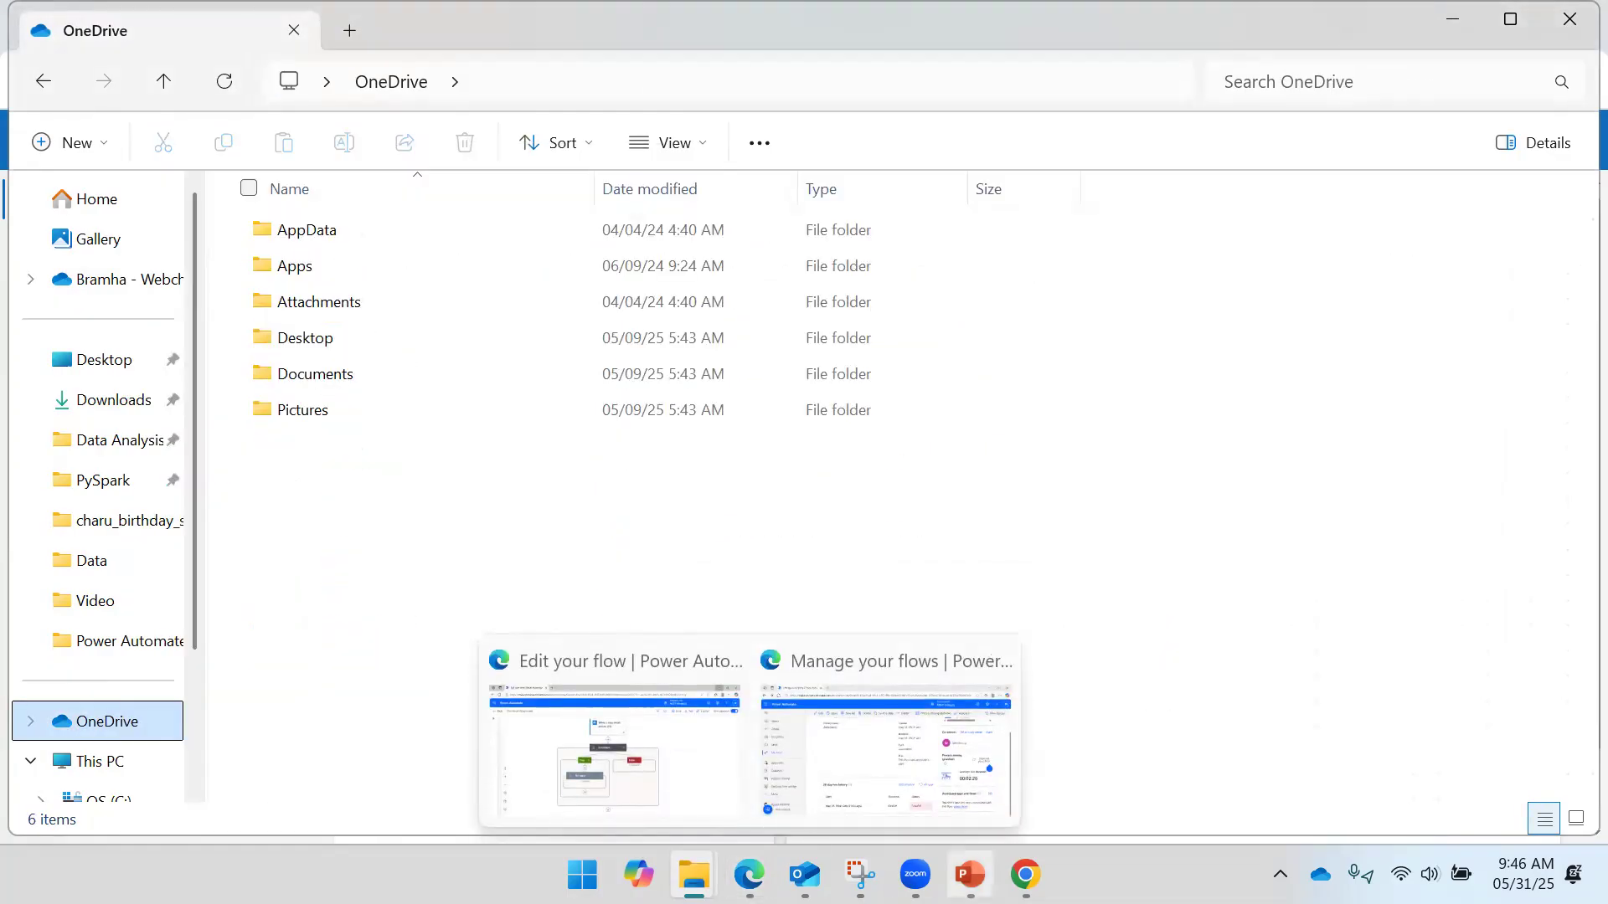
{"action": "left_click", "coordinate": [1025, 874]}
{"action": "left_click", "coordinate": [861, 392]}
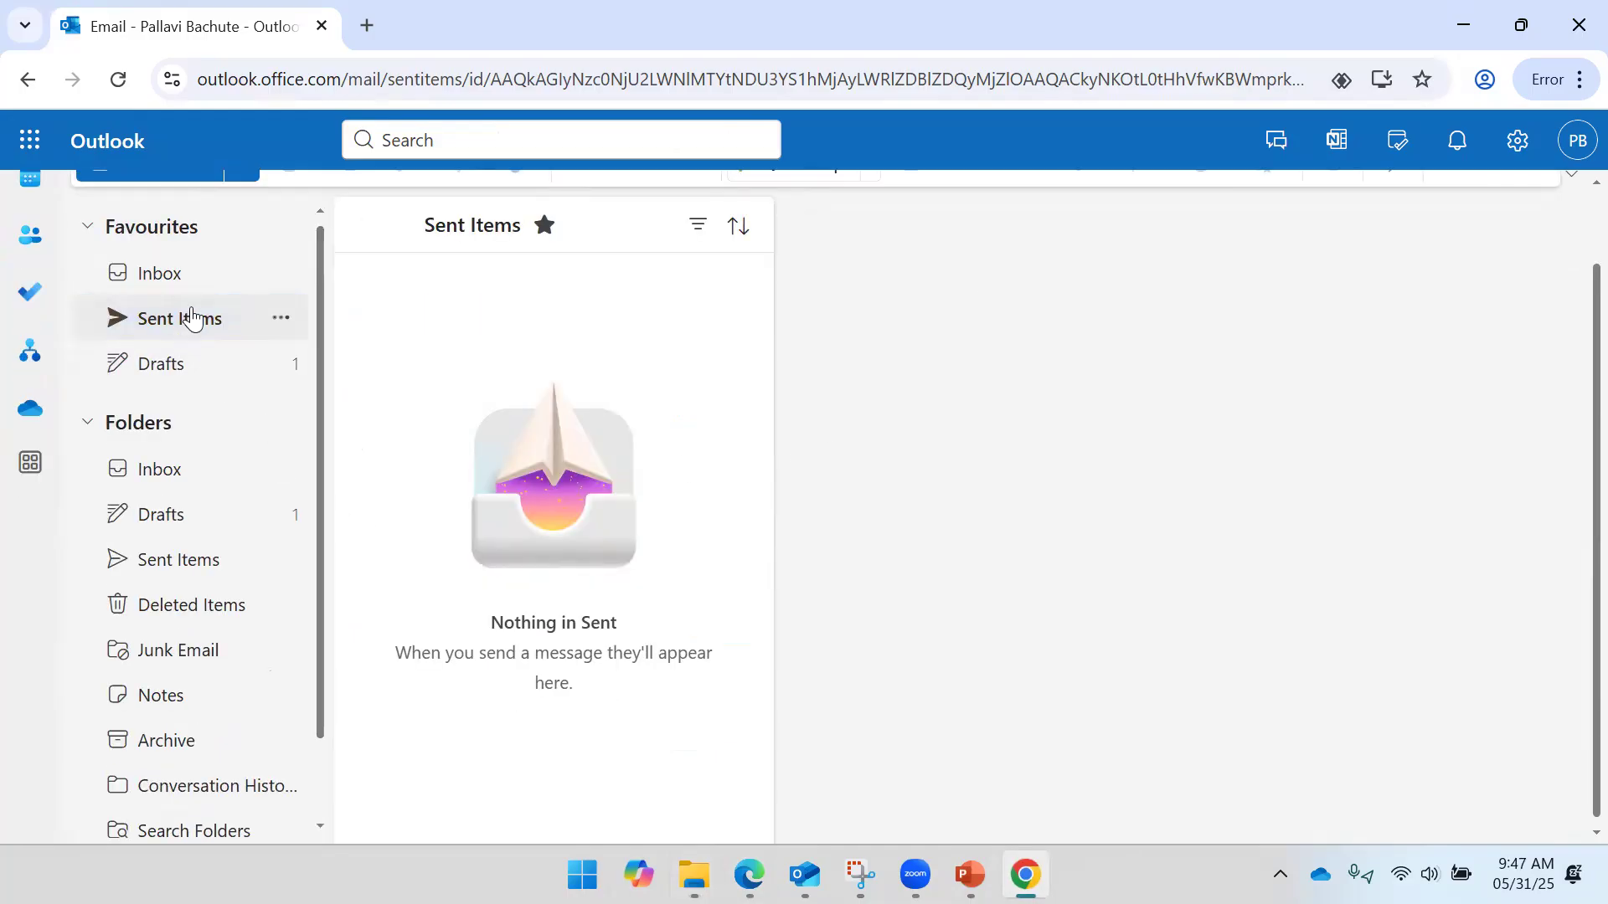
- Confirm the Test Flow message appears in Outlook on the web's Sent Items
{"action": "left_click", "coordinate": [190, 275]}
{"action": "left_click", "coordinate": [176, 322]}
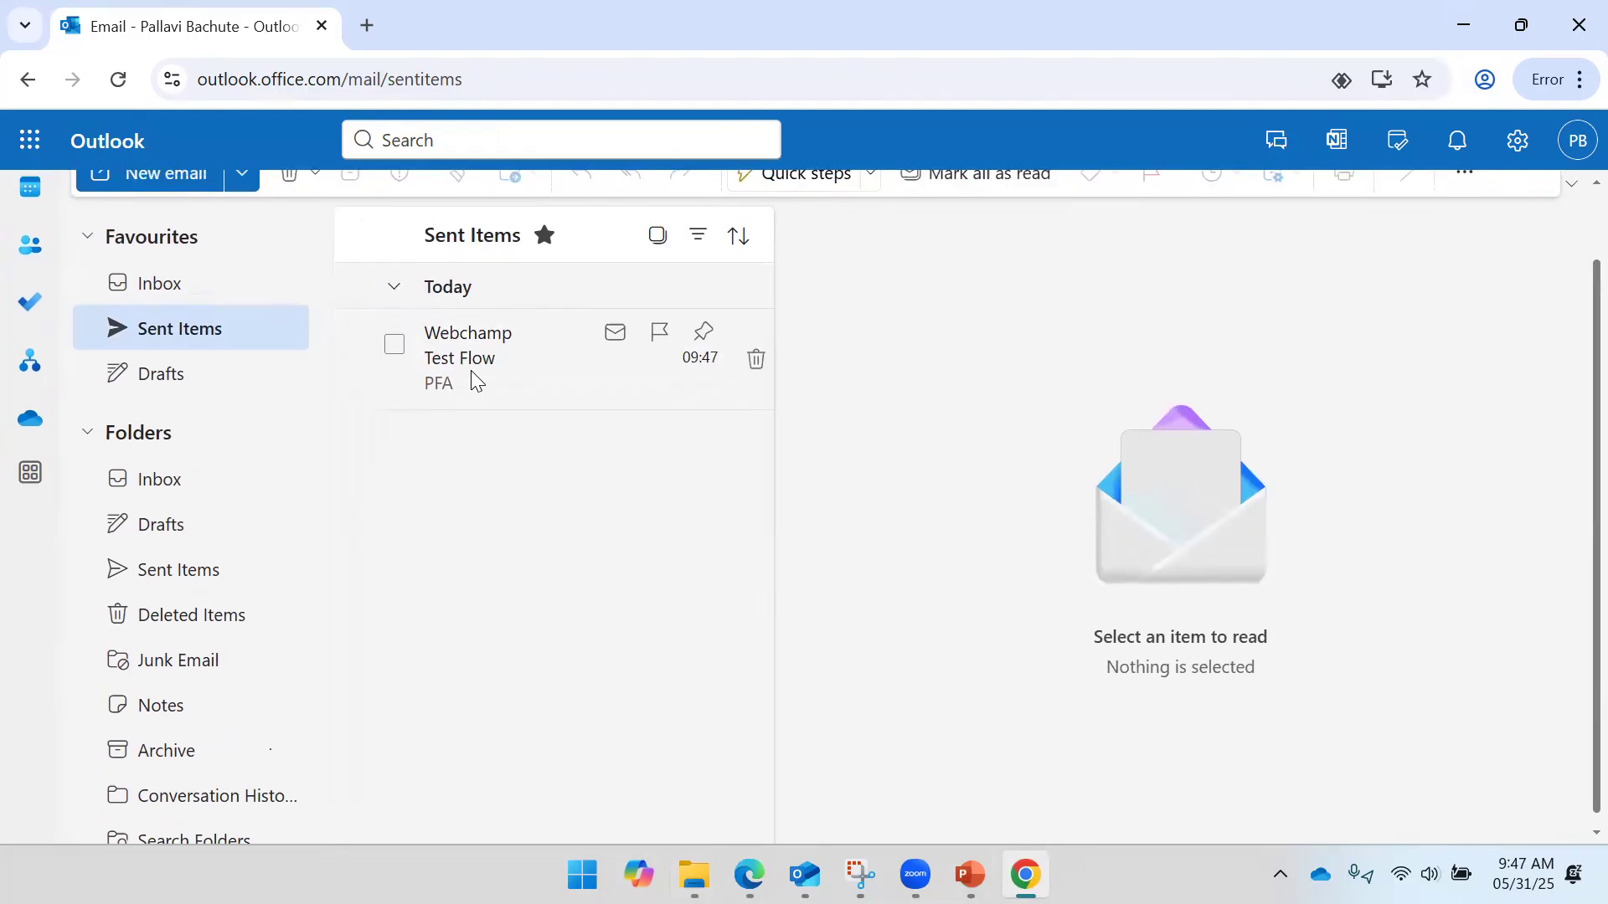
{"action": "left_click", "coordinate": [459, 450]}
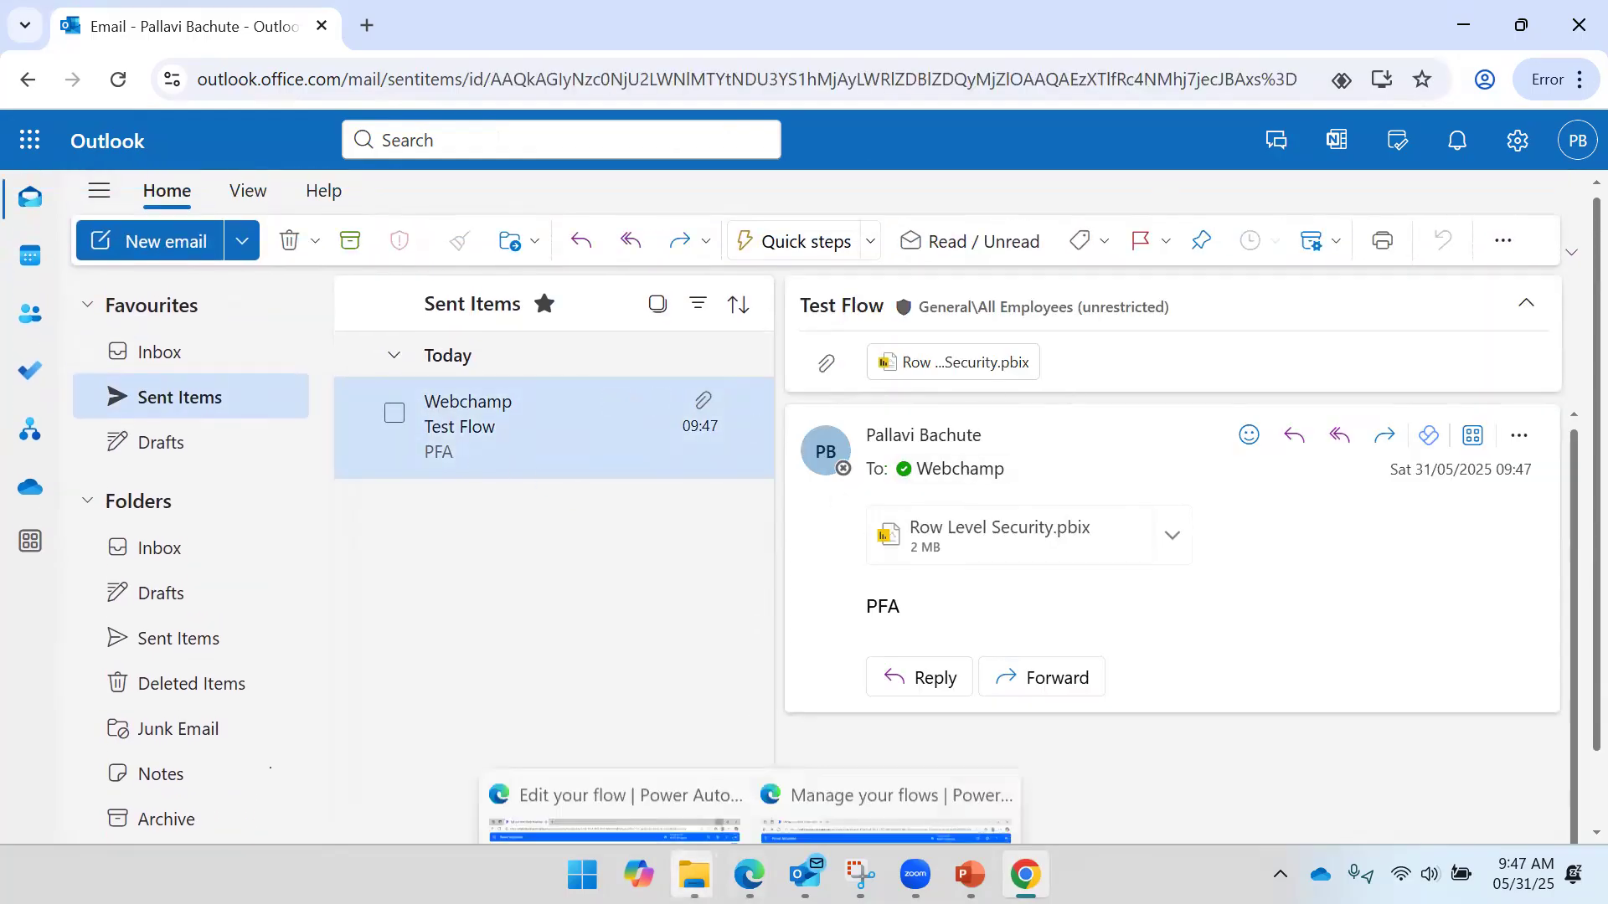
{"action": "mouse_move", "coordinate": [748, 875]}
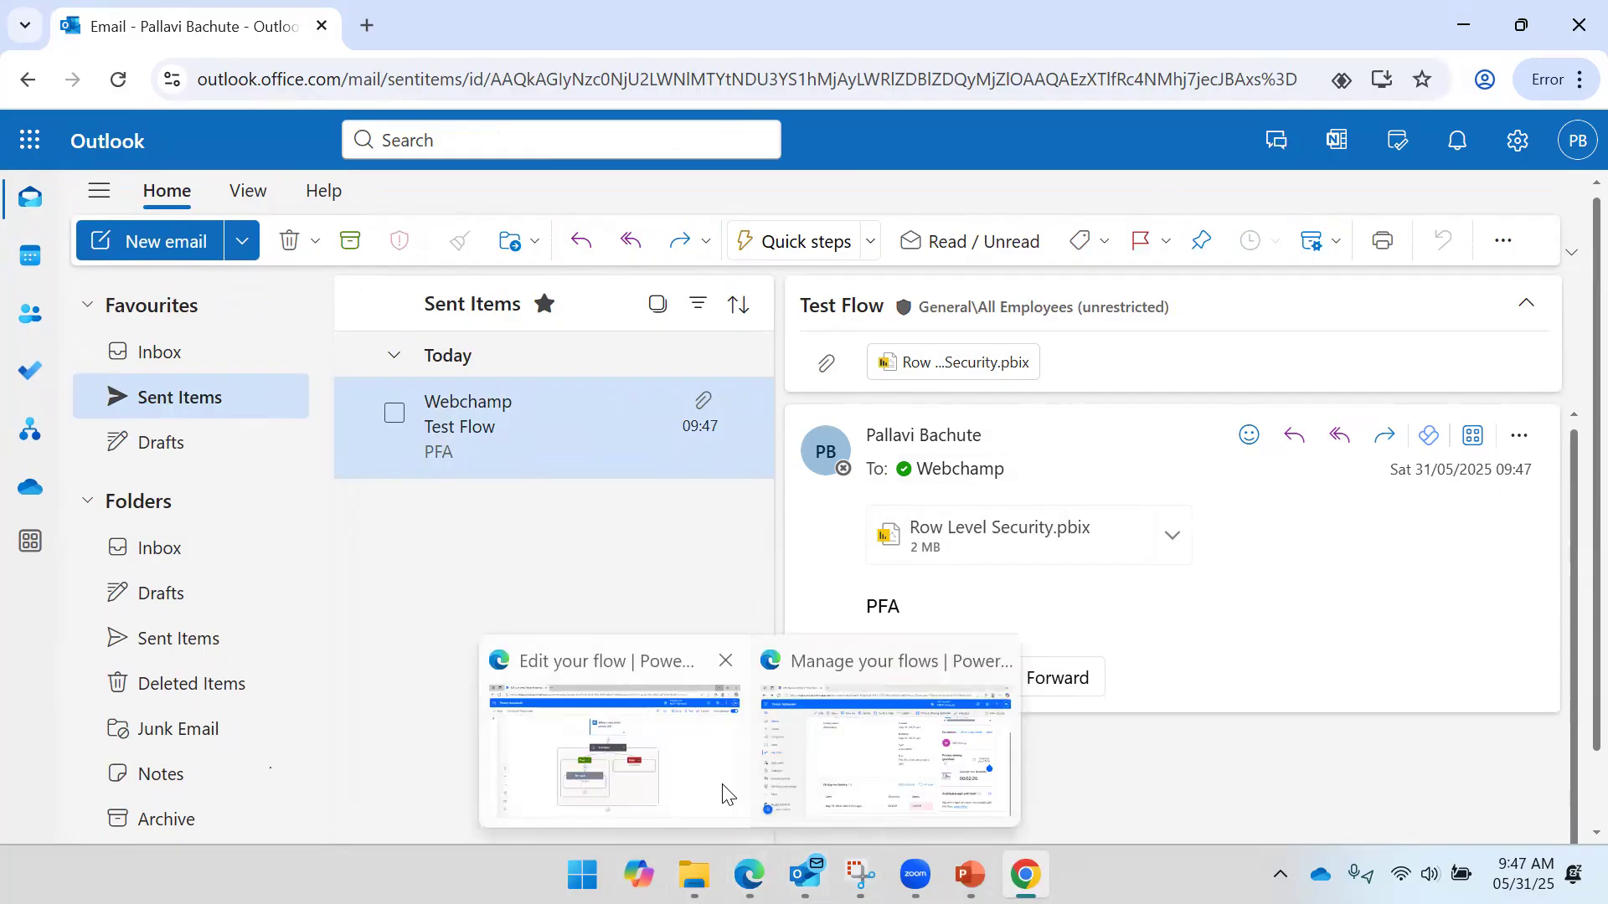
{"action": "left_click", "coordinate": [879, 758]}
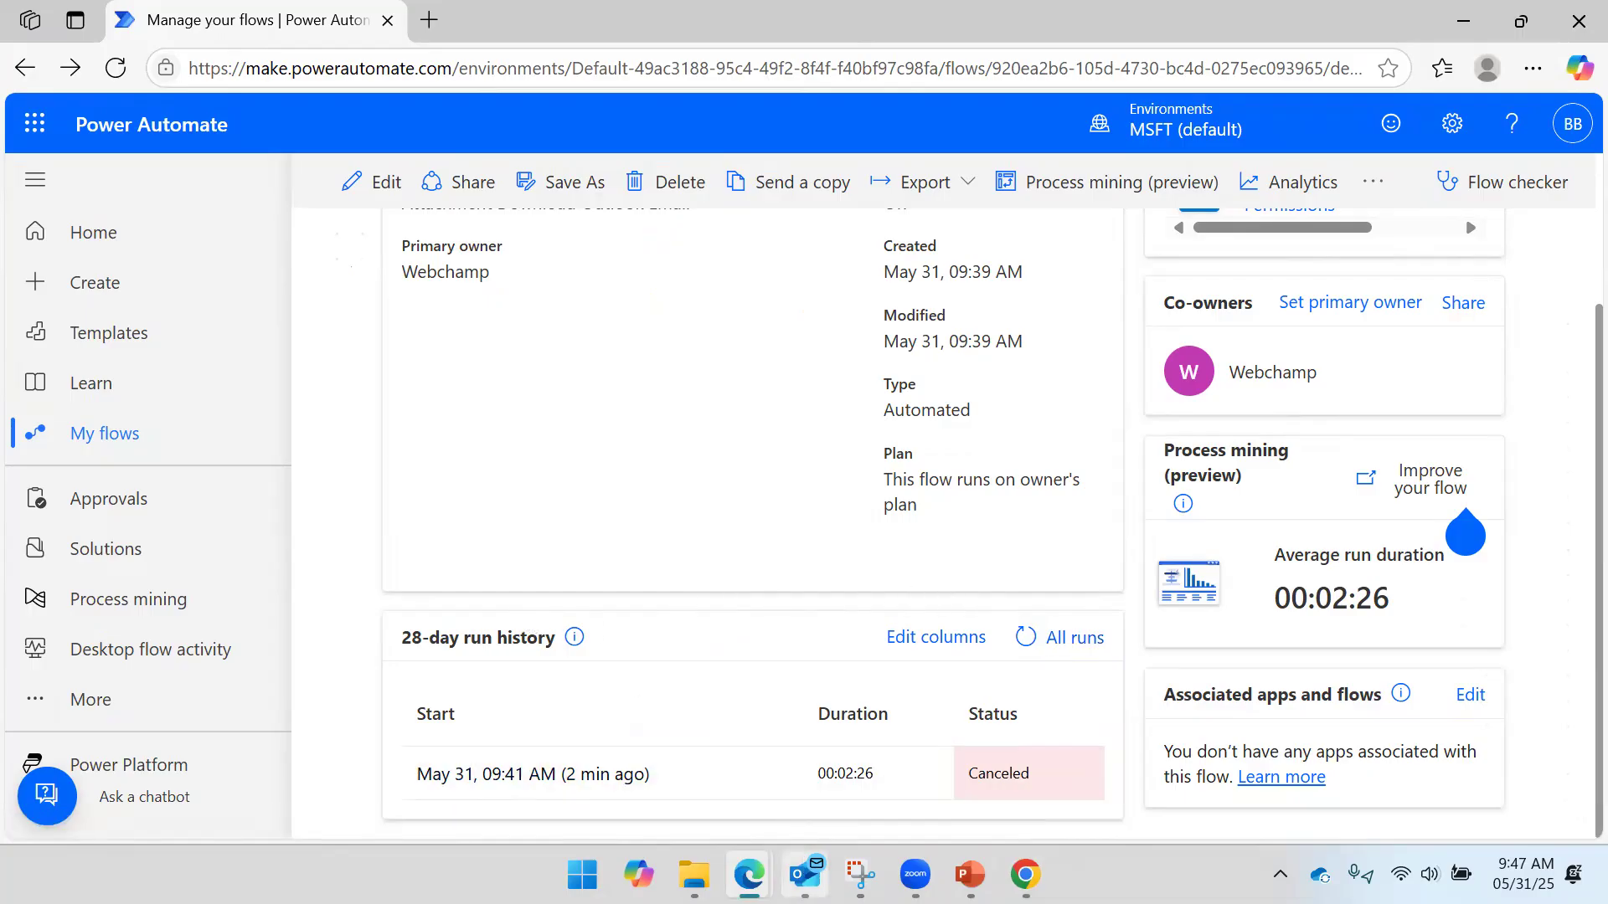
- In desktop Outlook, check Test Flow arrived, delete the older TEST Download email, and refresh the flow page
{"action": "left_click", "coordinate": [808, 874]}
{"action": "left_click", "coordinate": [514, 315]}
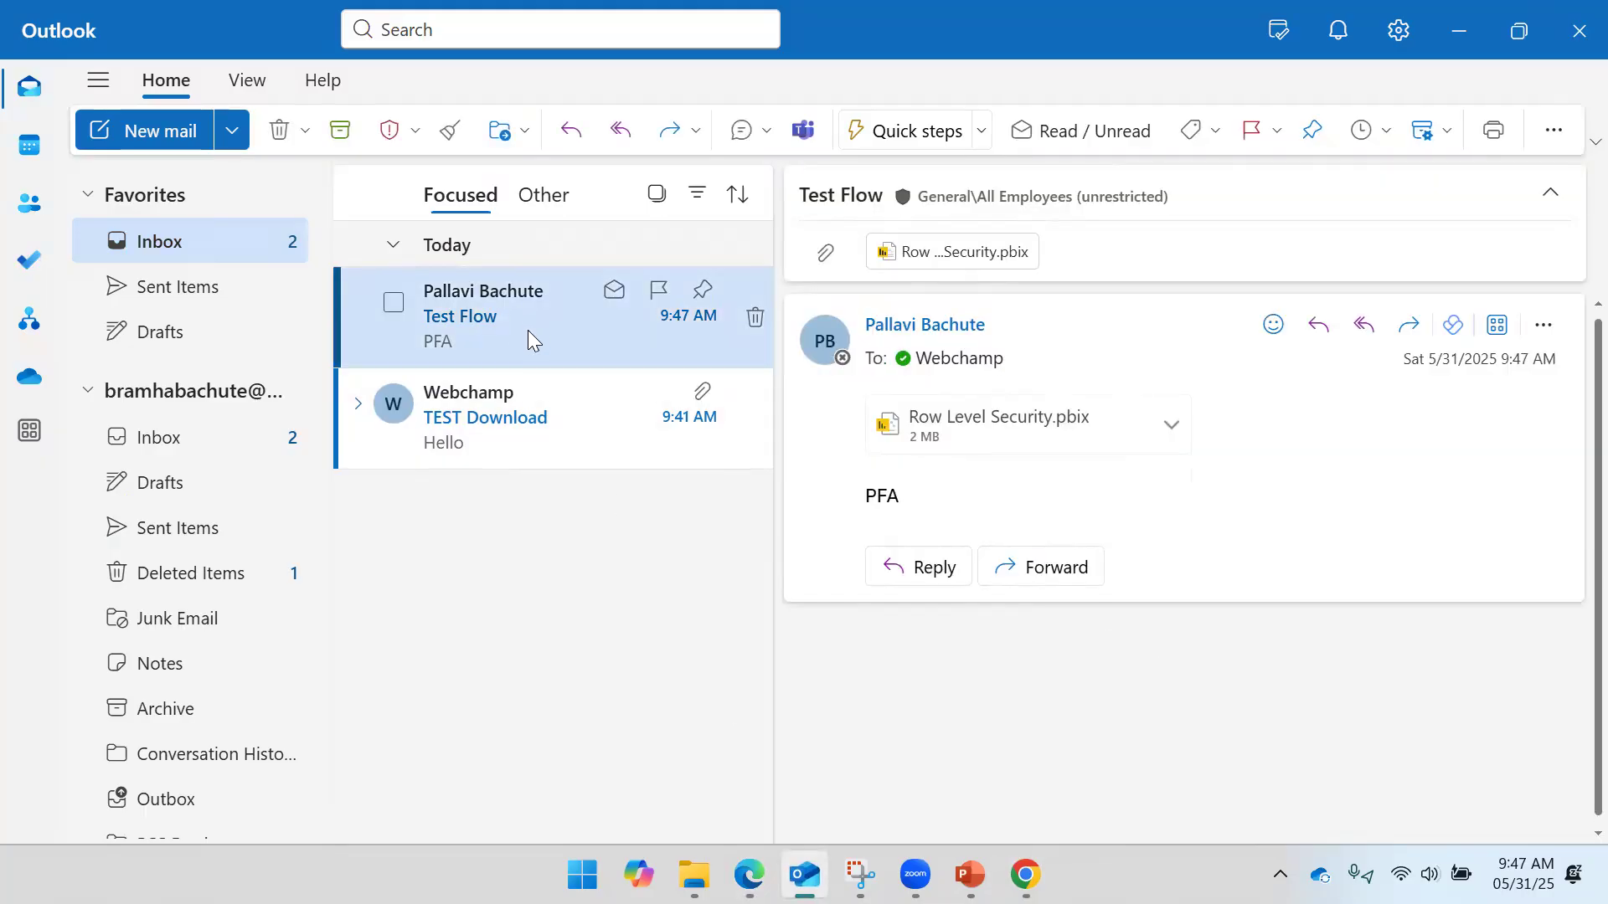
{"action": "left_click", "coordinate": [491, 420]}
{"action": "left_click", "coordinate": [498, 310]}
{"action": "left_click", "coordinate": [485, 402]}
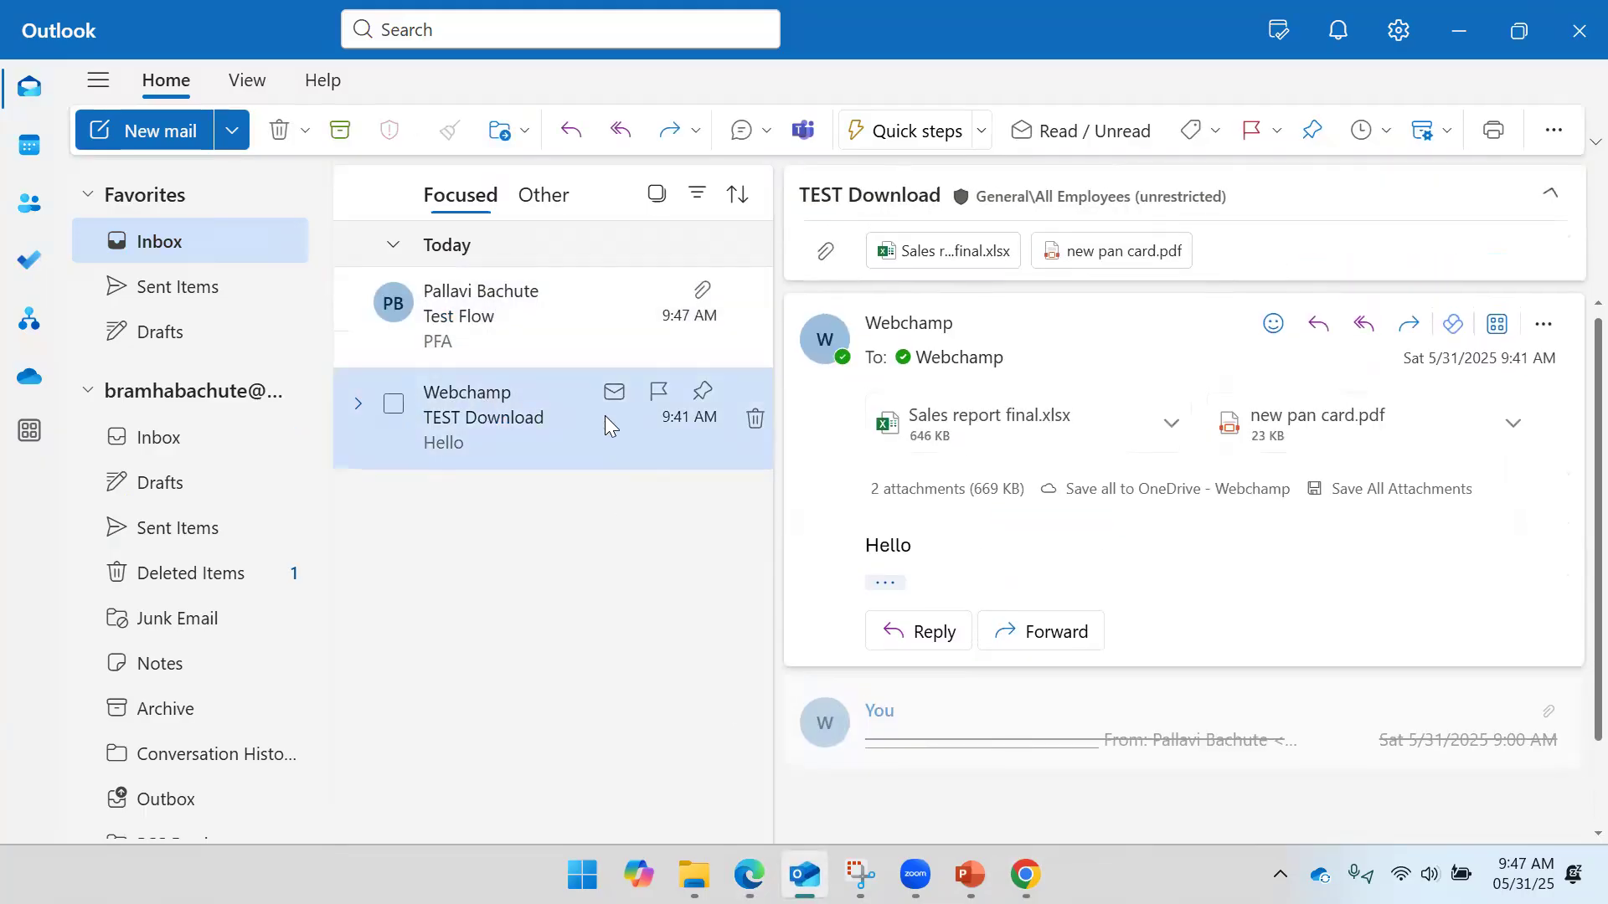
{"action": "left_click", "coordinate": [754, 419]}
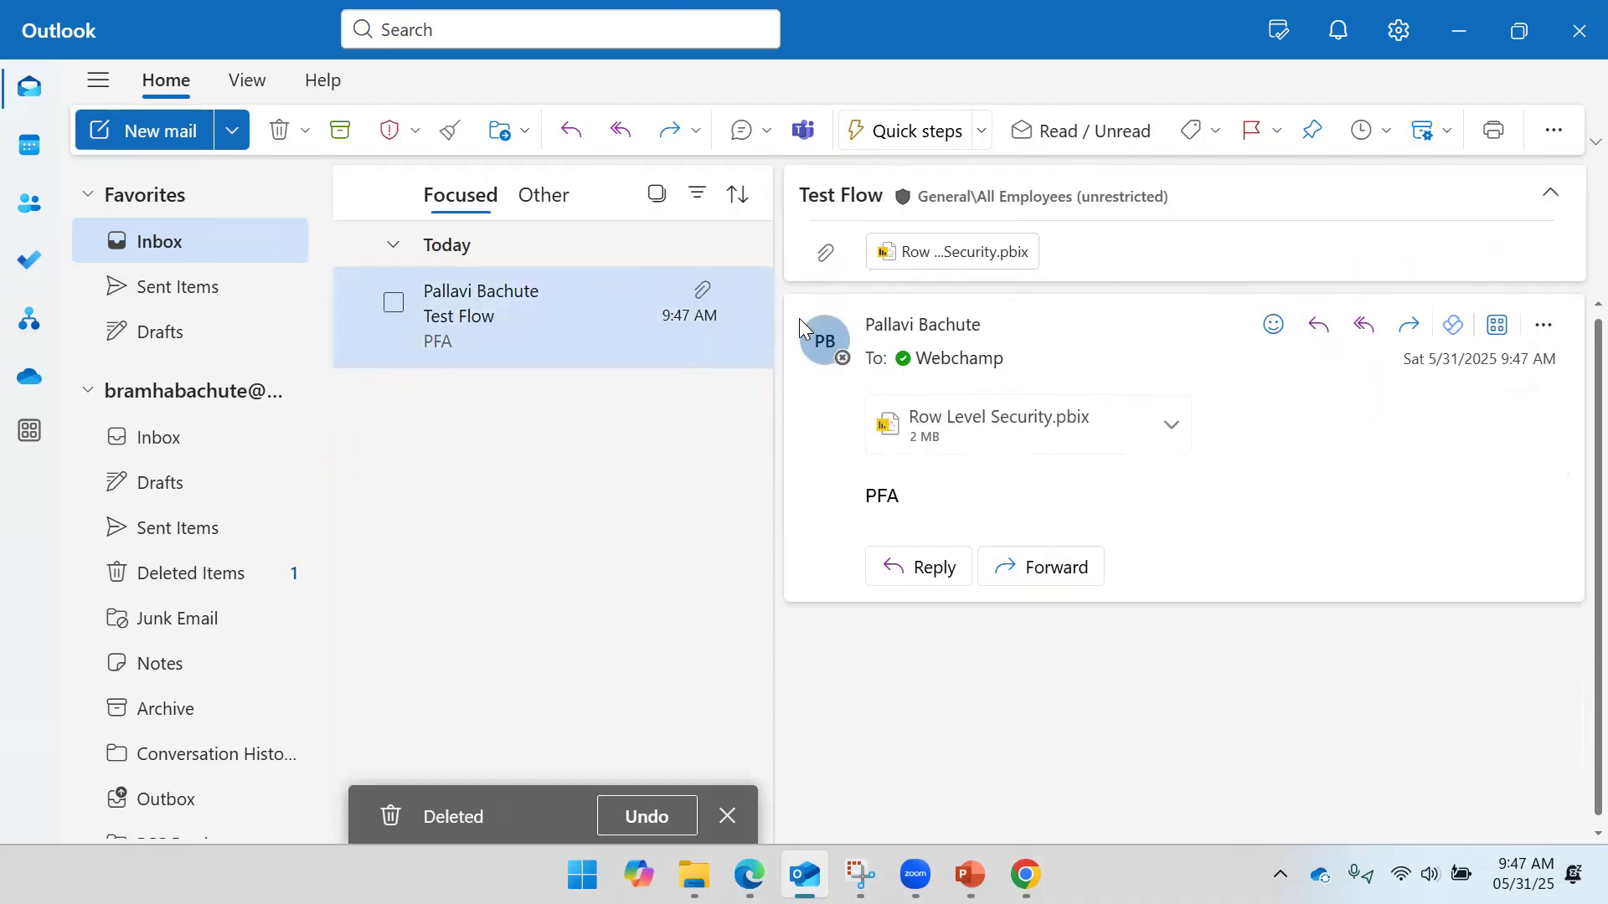
{"action": "left_click", "coordinate": [1459, 32]}
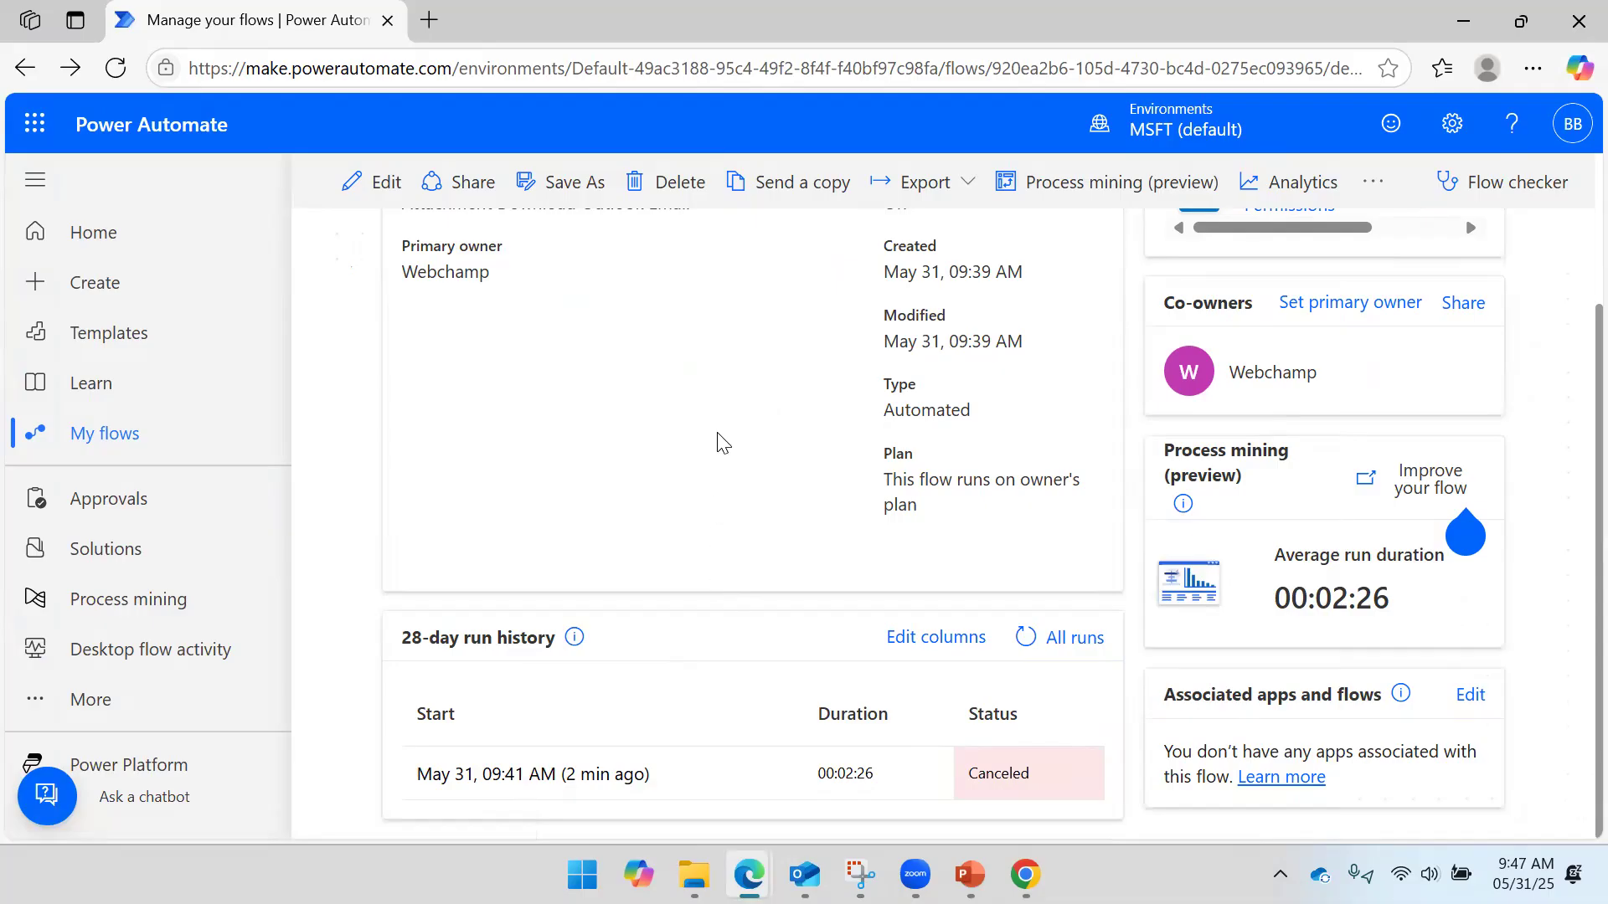
{"action": "left_click", "coordinate": [107, 59]}
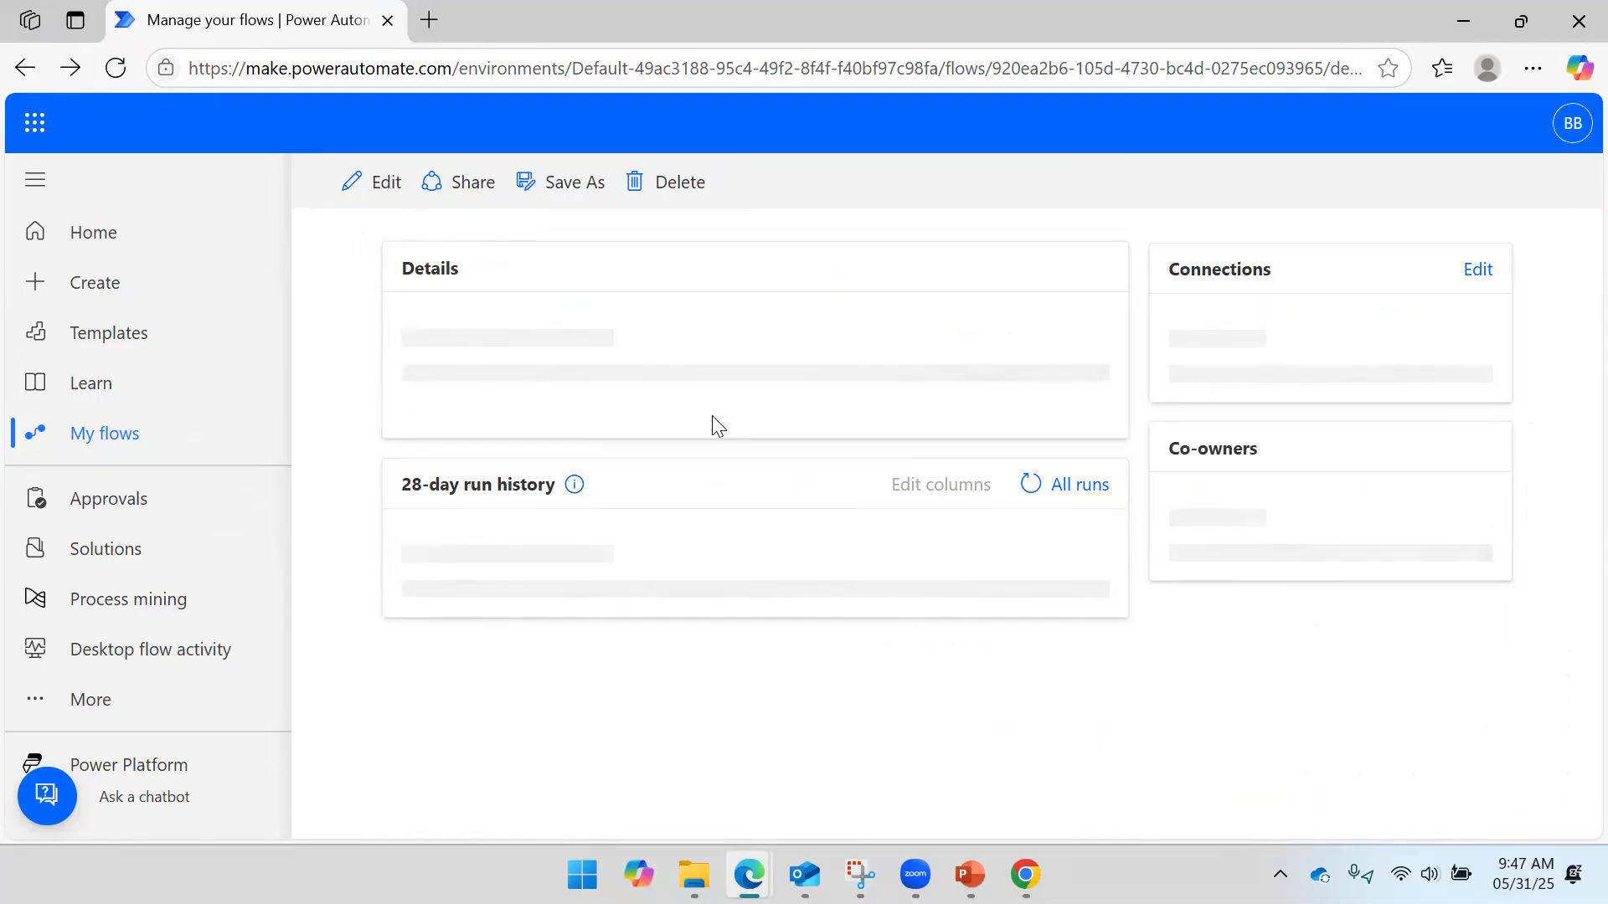
- Confirm the 09:47 AM run Succeeded and Row Level Security now sits in the OneDrive folder
{"action": "scroll", "coordinate": [718, 426], "scroll_direction": "down", "scroll_amount": 3}
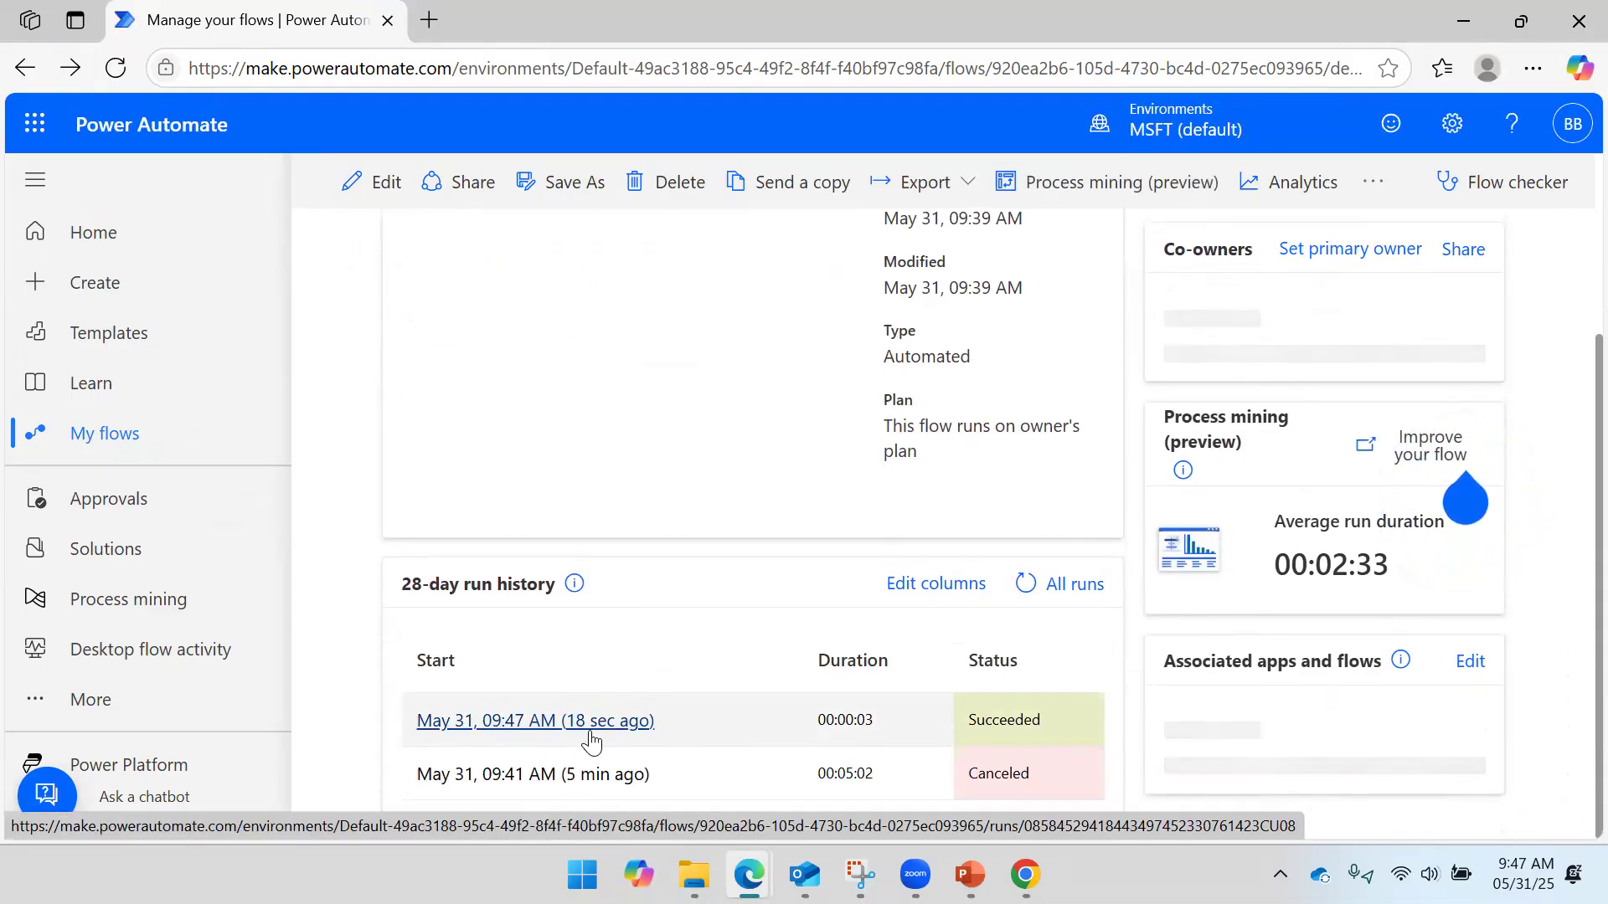
{"action": "left_click", "coordinate": [694, 875]}
{"action": "left_click", "coordinate": [947, 783]}
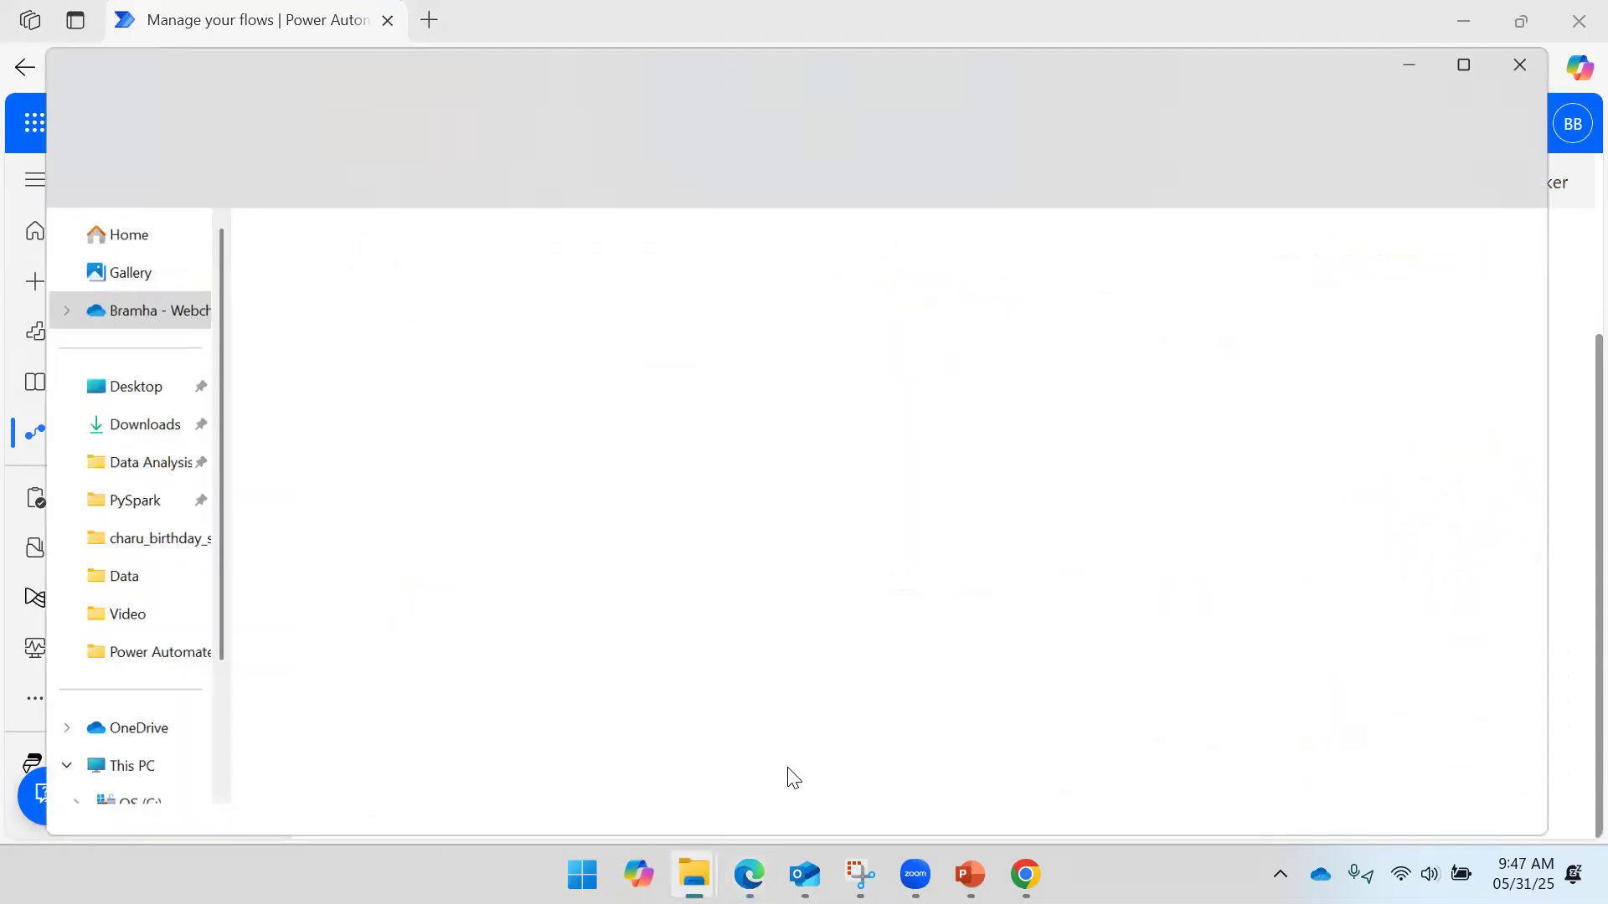
{"action": "left_click", "coordinate": [442, 697]}
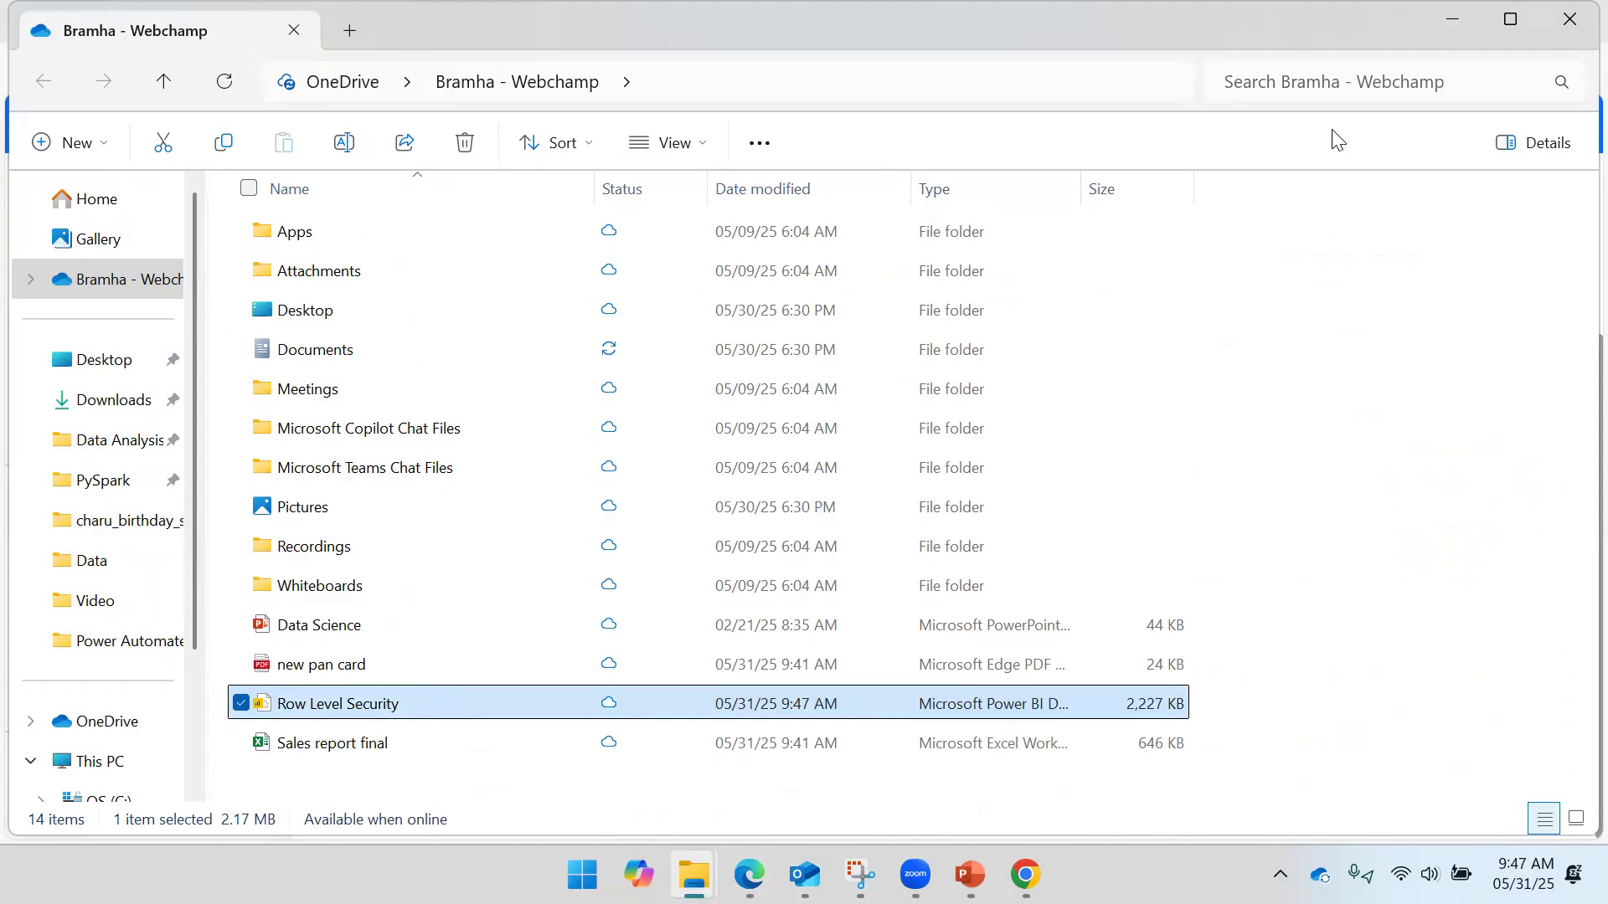
{"action": "left_click", "coordinate": [1446, 23]}
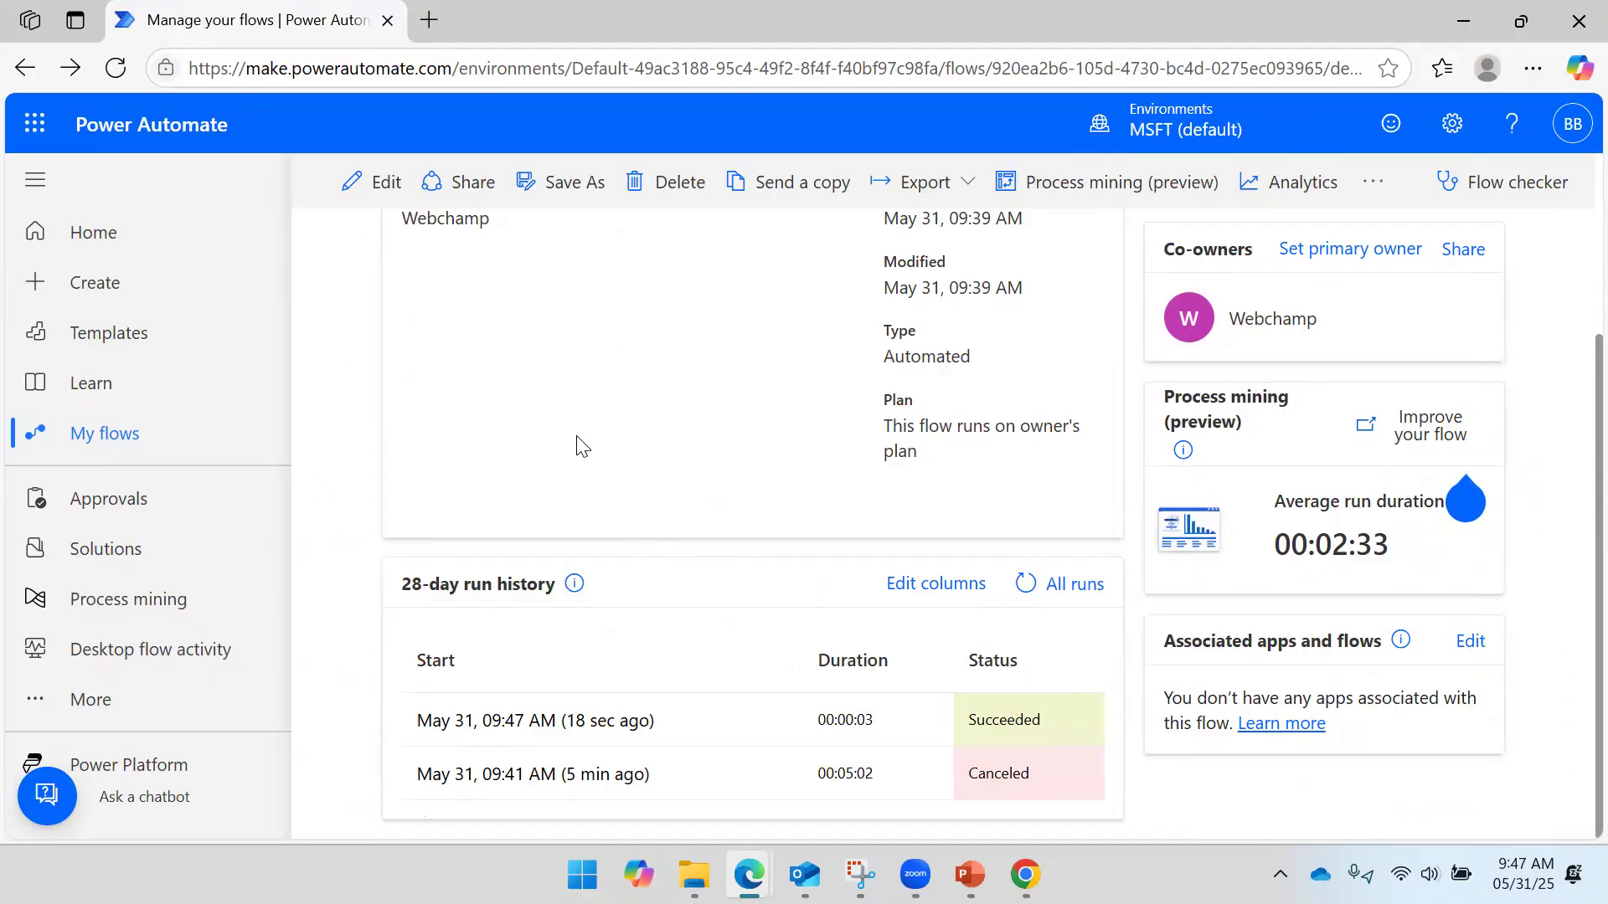
- Open the flow in the editor and inspect the For each loop's action
{"action": "left_click", "coordinate": [382, 185]}
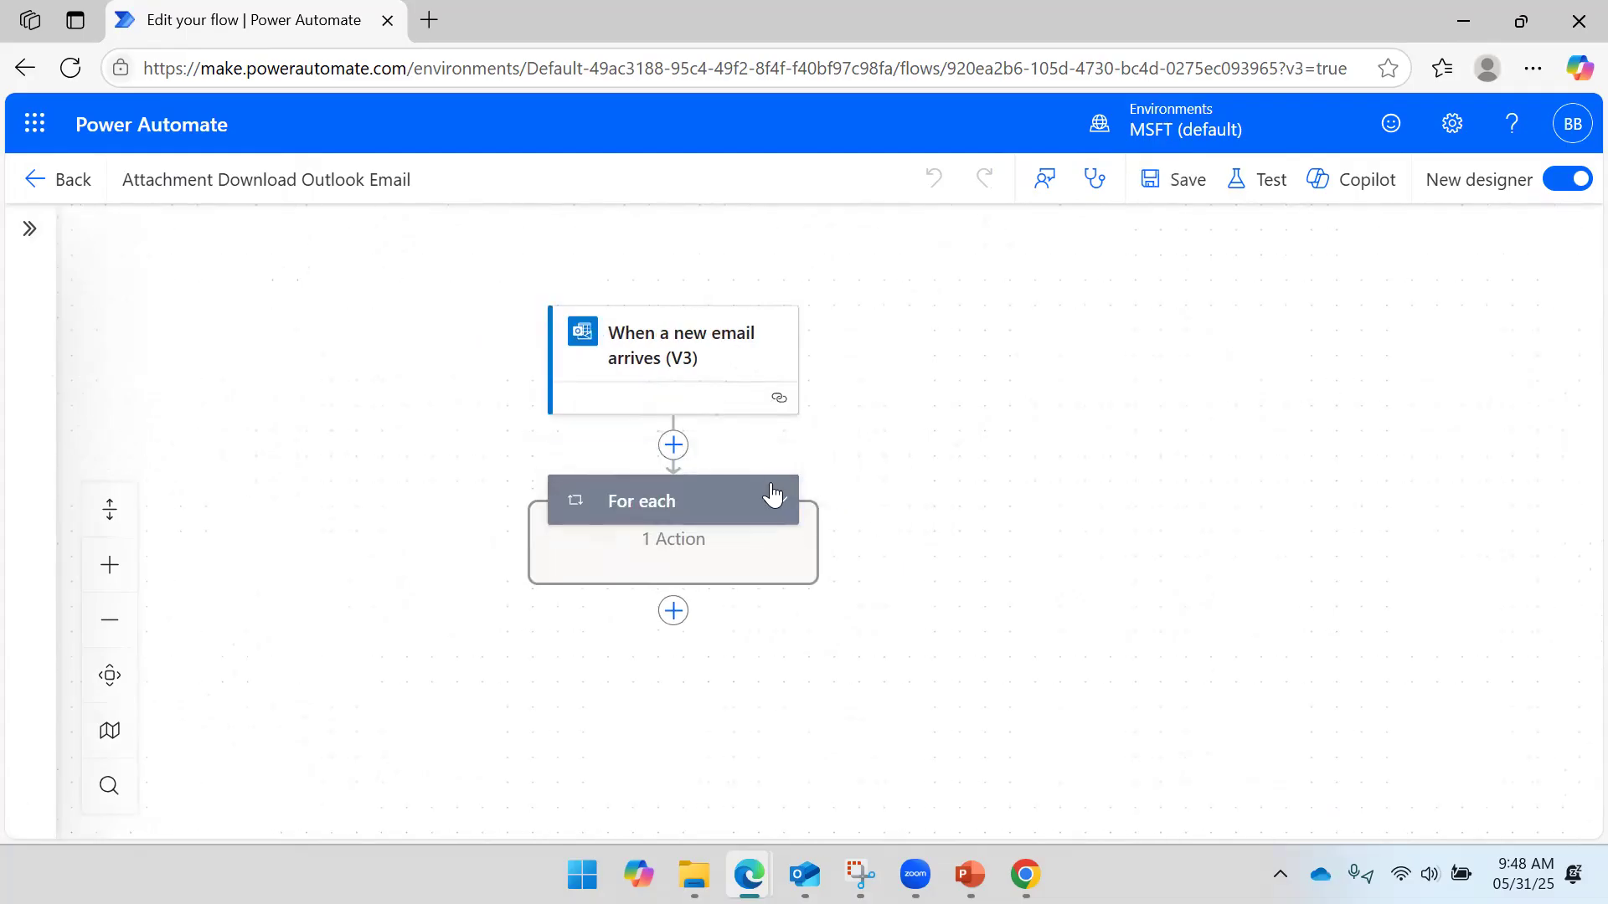
{"action": "left_click", "coordinate": [779, 500]}
{"action": "scroll", "coordinate": [1079, 370], "scroll_direction": "down", "scroll_amount": 2}
{"action": "scroll", "coordinate": [1069, 379], "scroll_direction": "up", "scroll_amount": 1}
{"action": "scroll", "coordinate": [956, 311], "scroll_direction": "up", "scroll_amount": 1}
- Add a From filter to the new-email (V3) trigger set to the suggested sender contact
{"action": "left_click", "coordinate": [725, 370]}
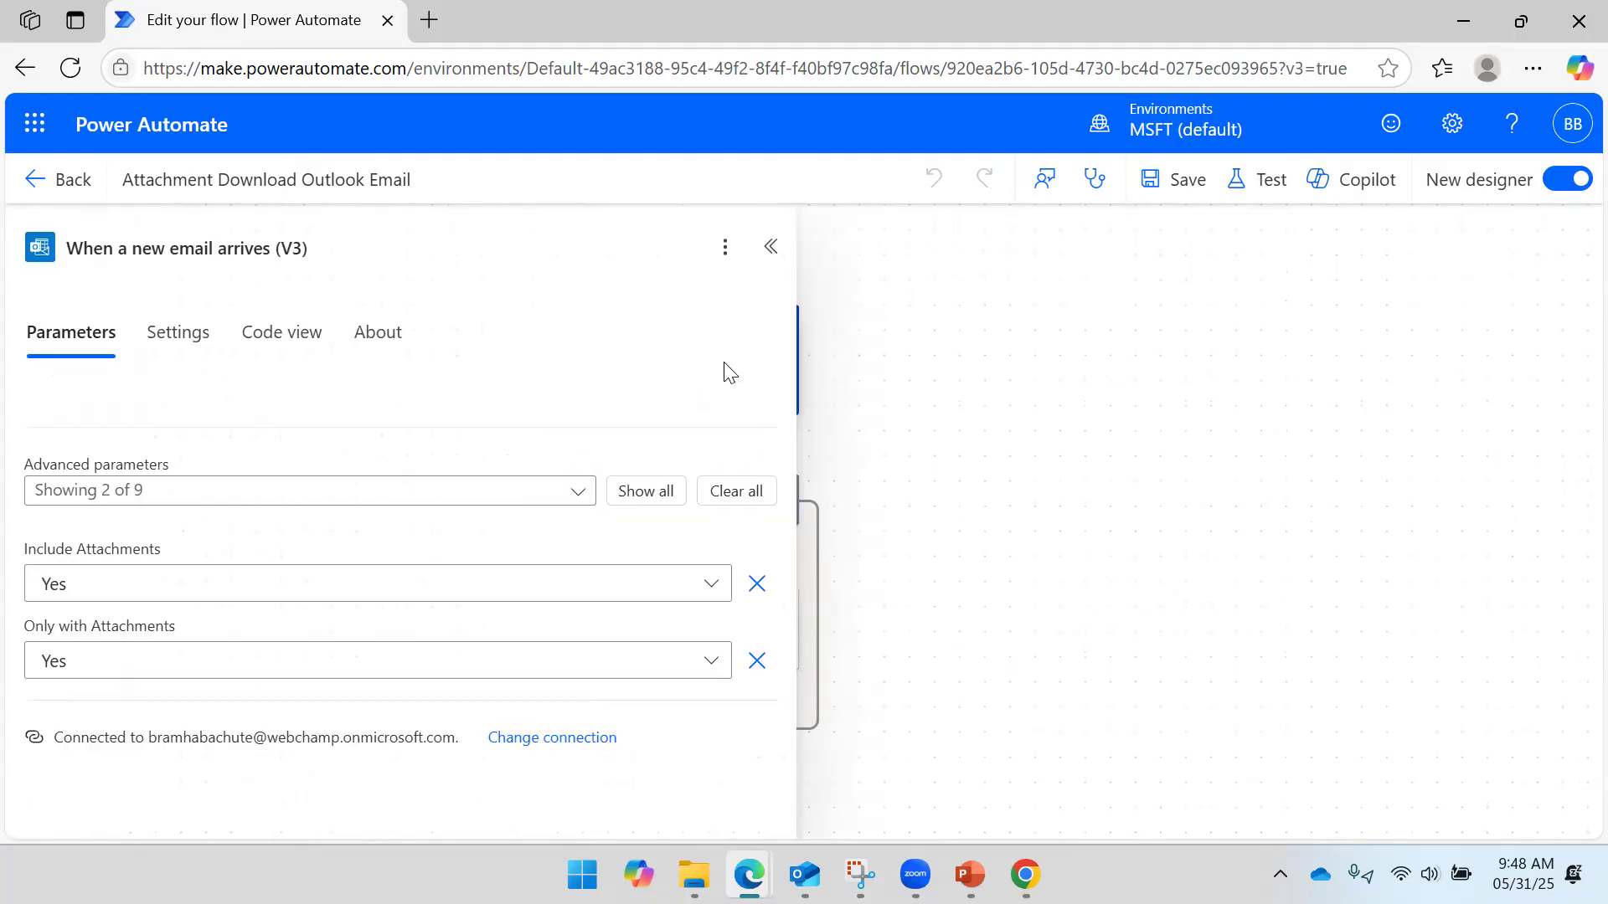
{"action": "left_click", "coordinate": [218, 493]}
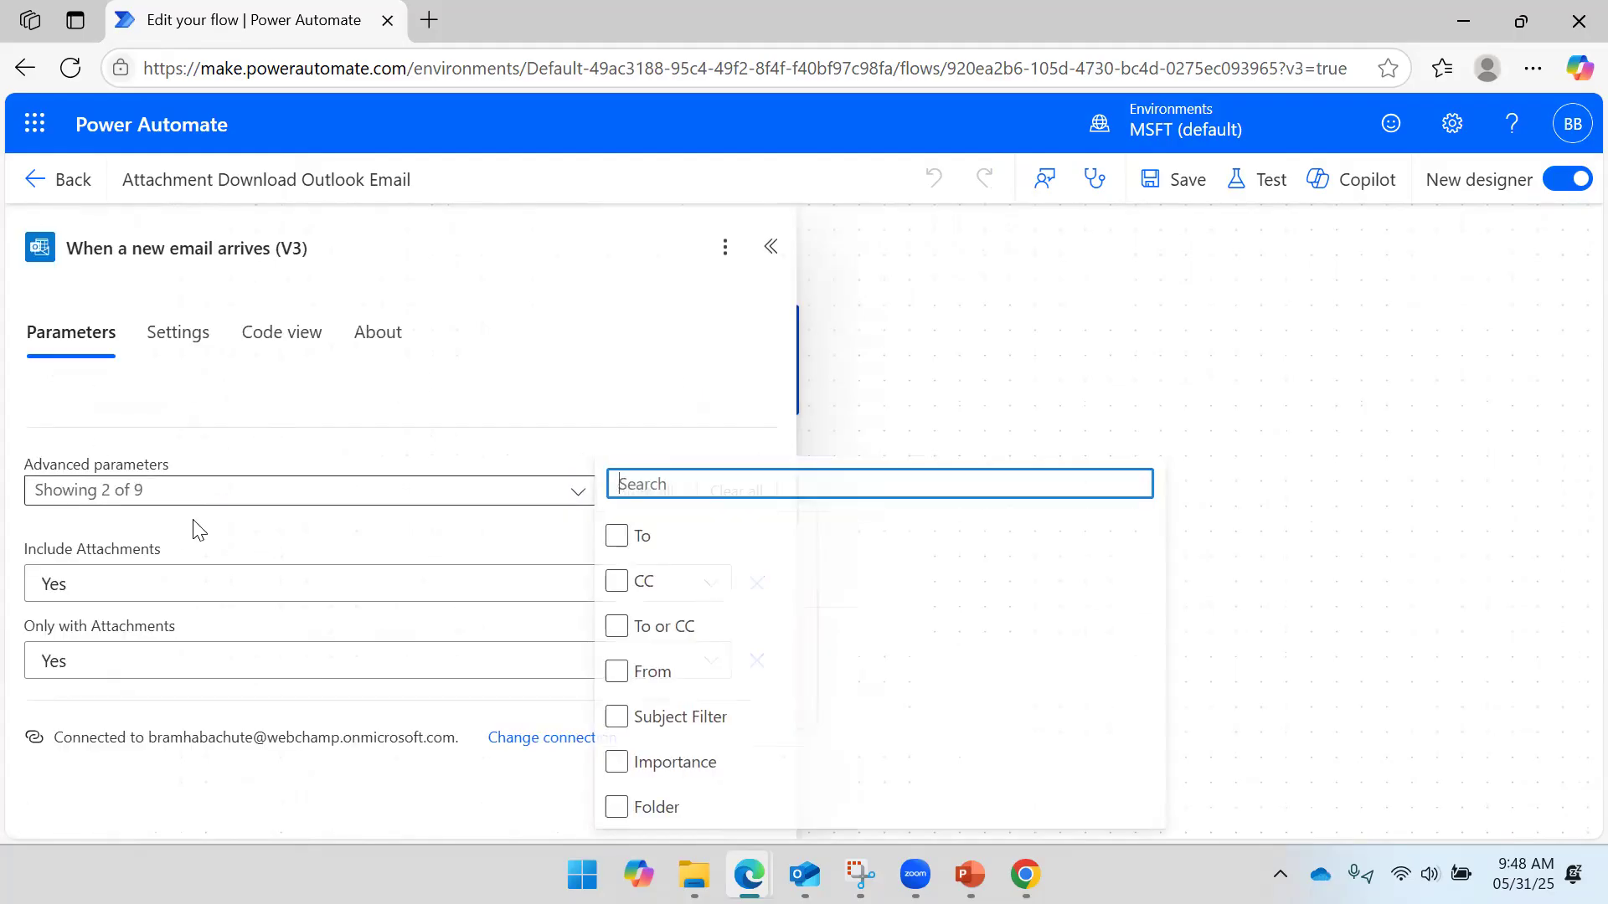
{"action": "left_click", "coordinate": [643, 677]}
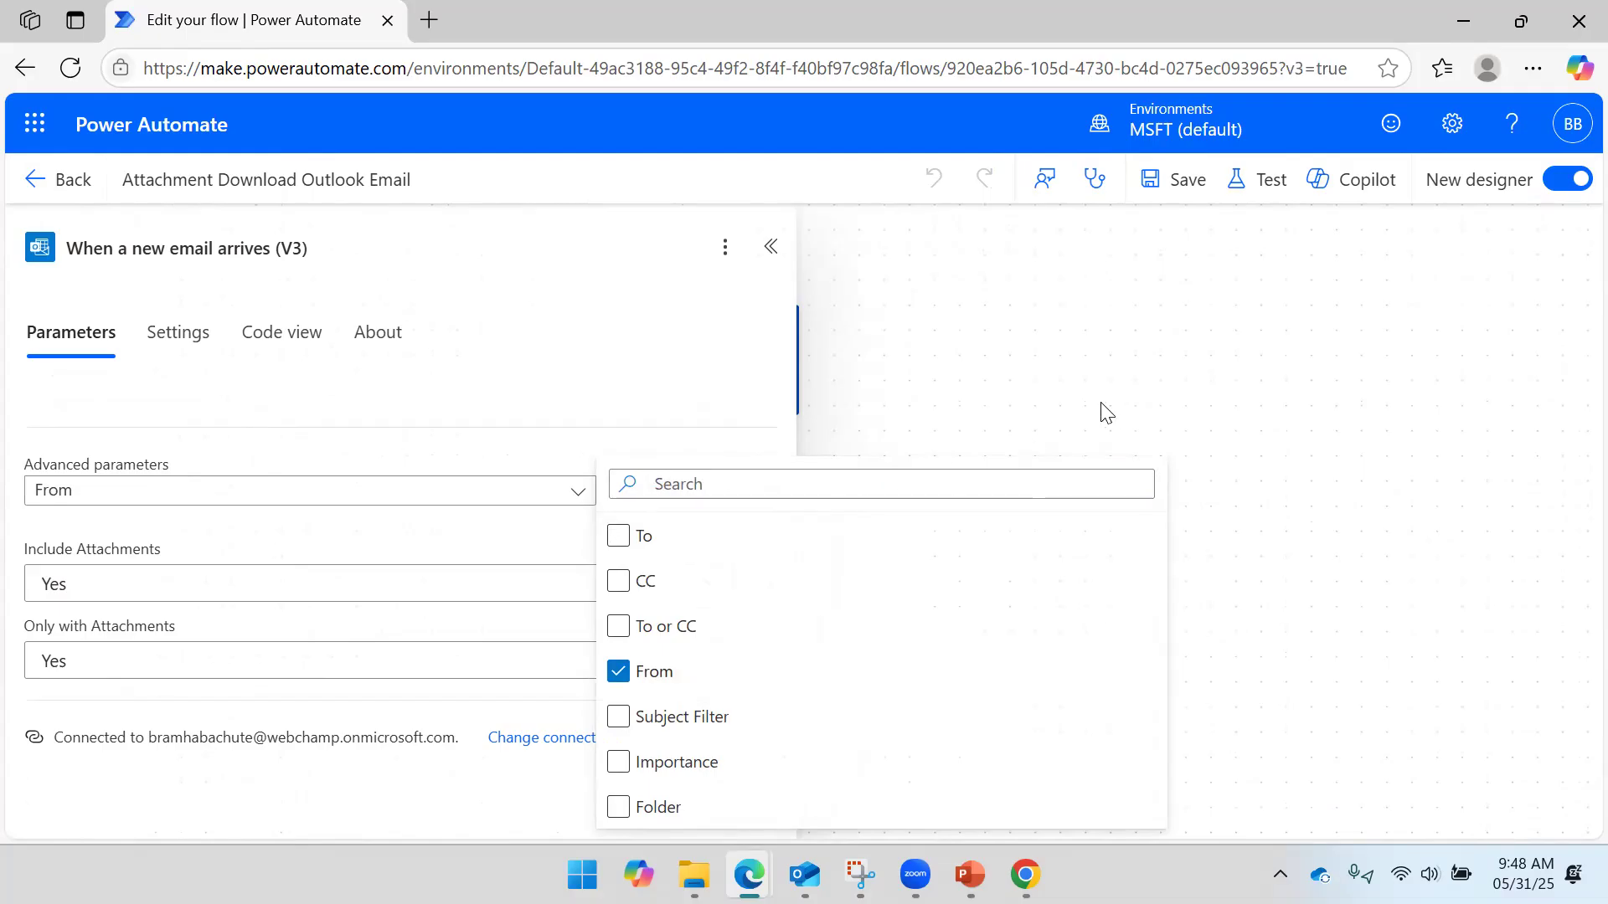
{"action": "left_click", "coordinate": [454, 456]}
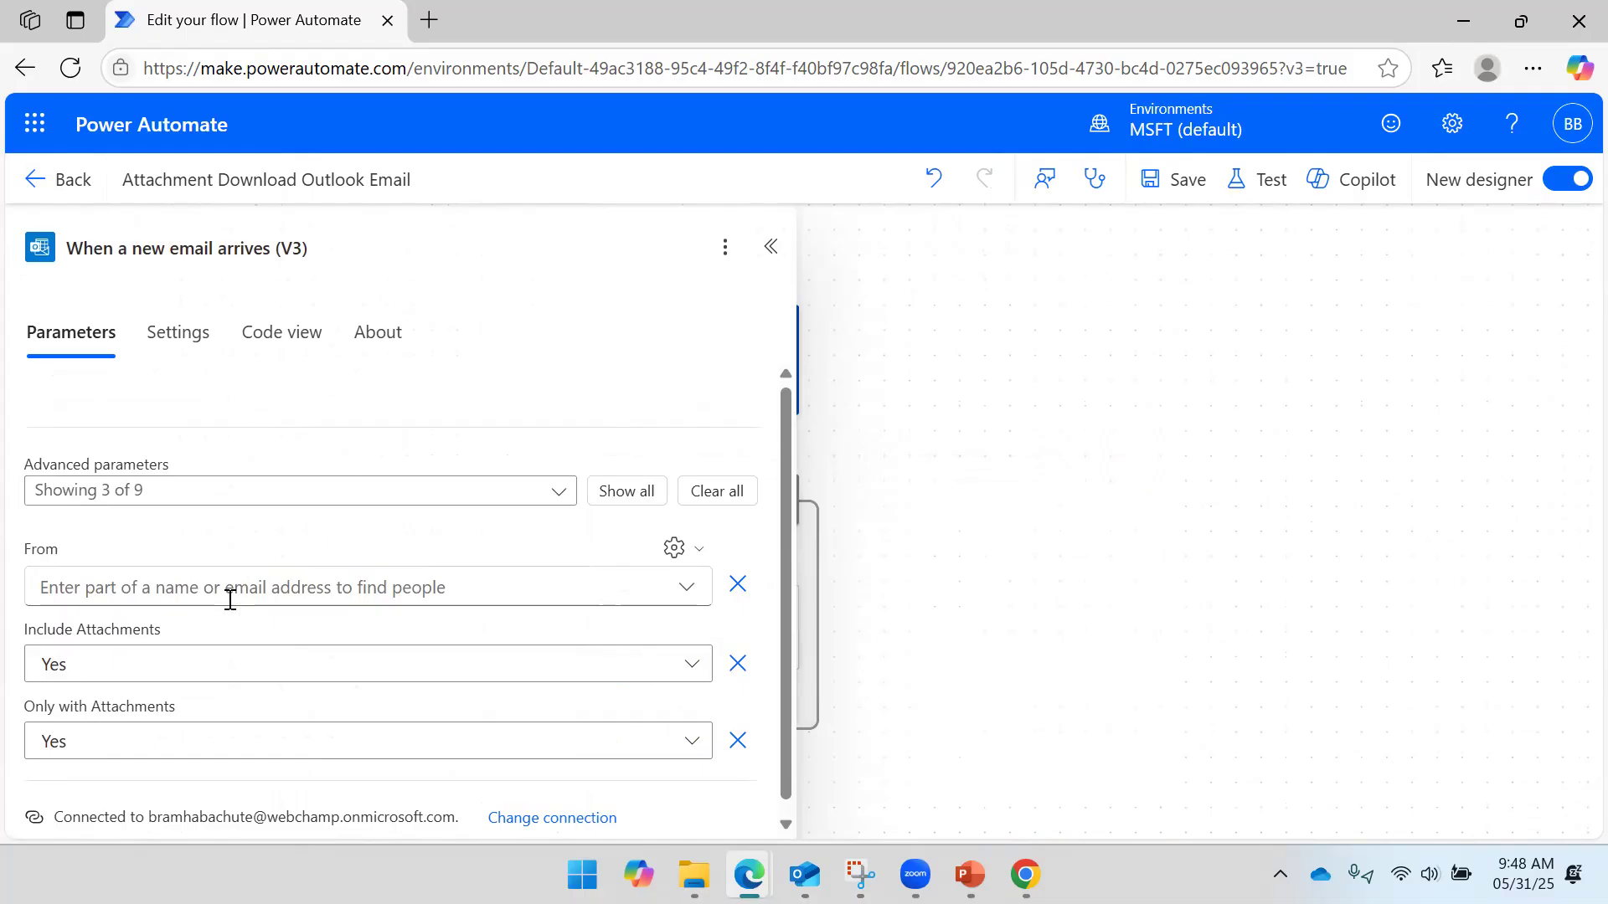
{"action": "left_click", "coordinate": [189, 585]}
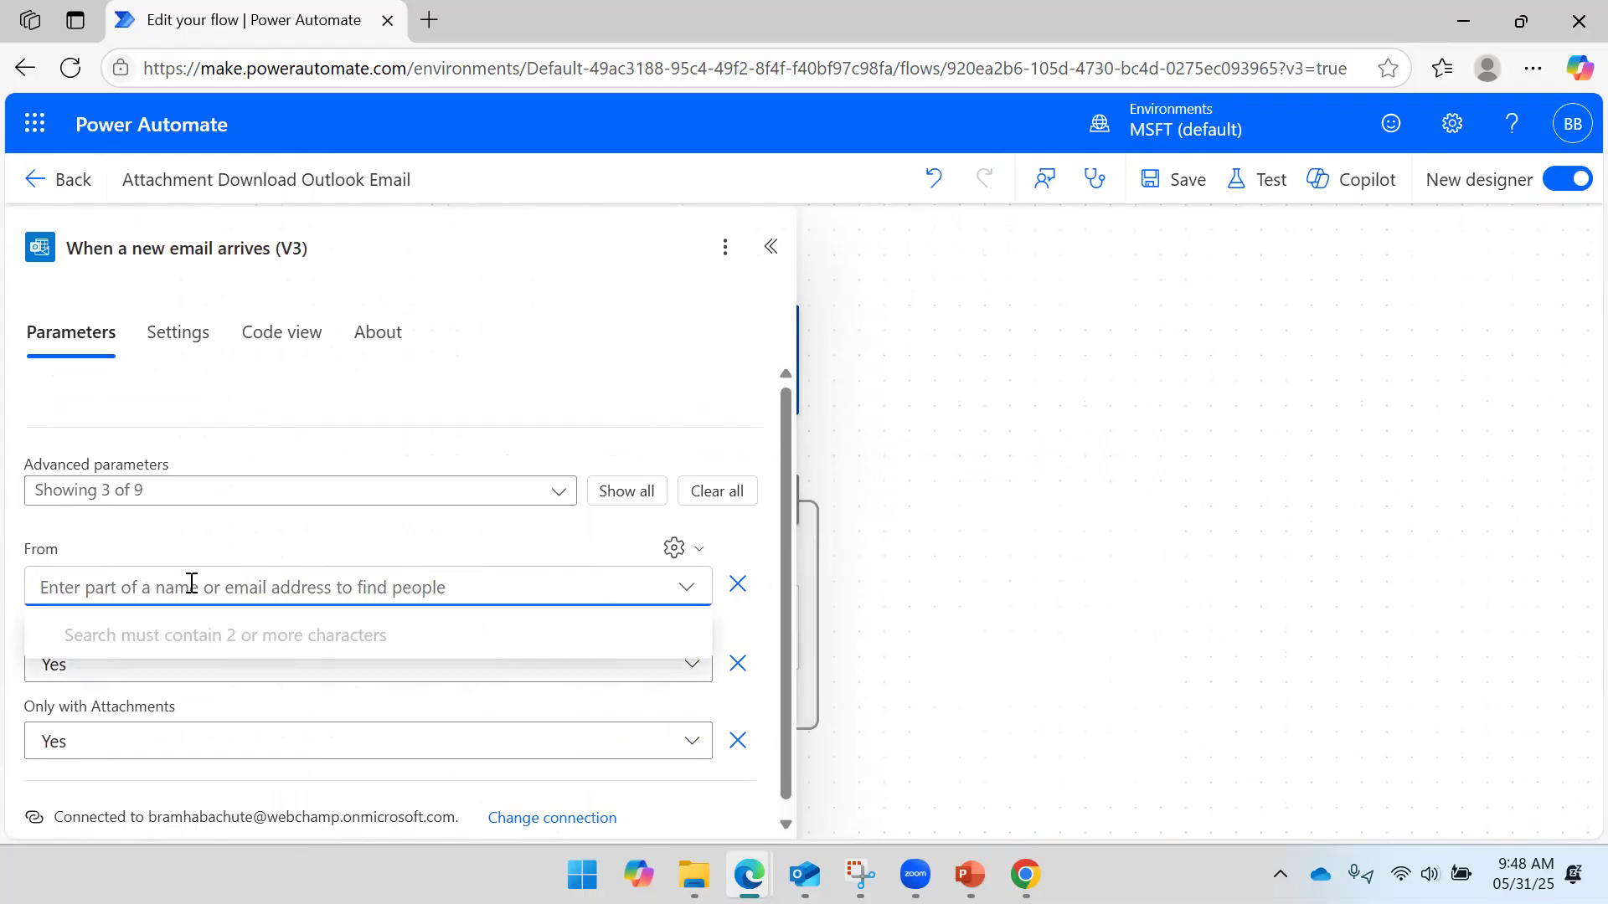
{"action": "type", "text": "Pul"}
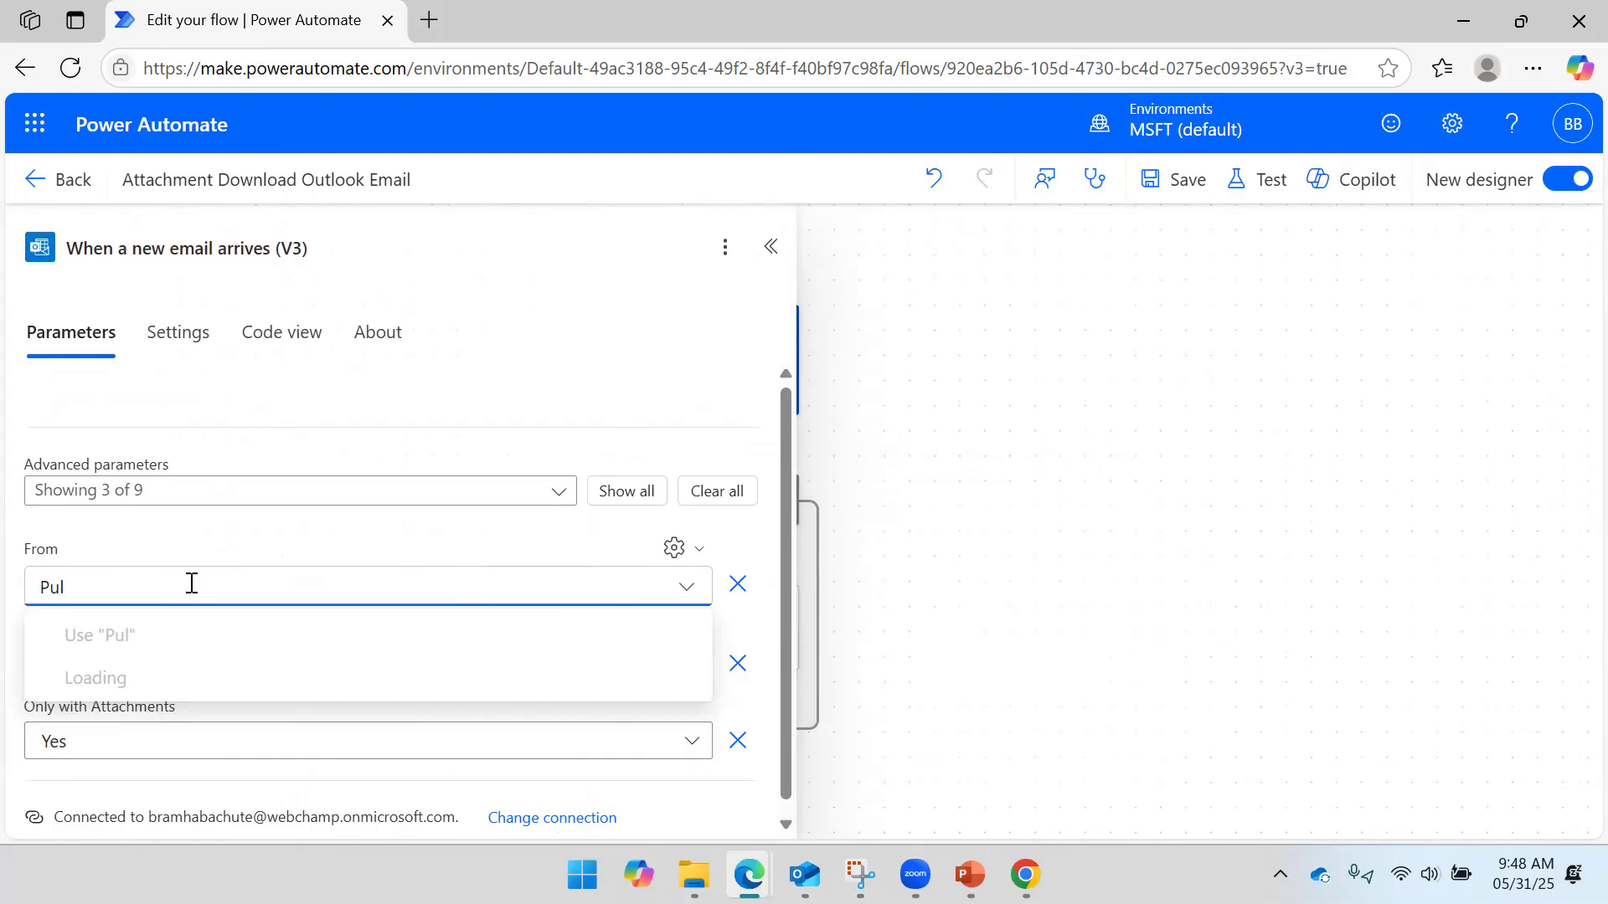
{"action": "left_click", "coordinate": [155, 691]}
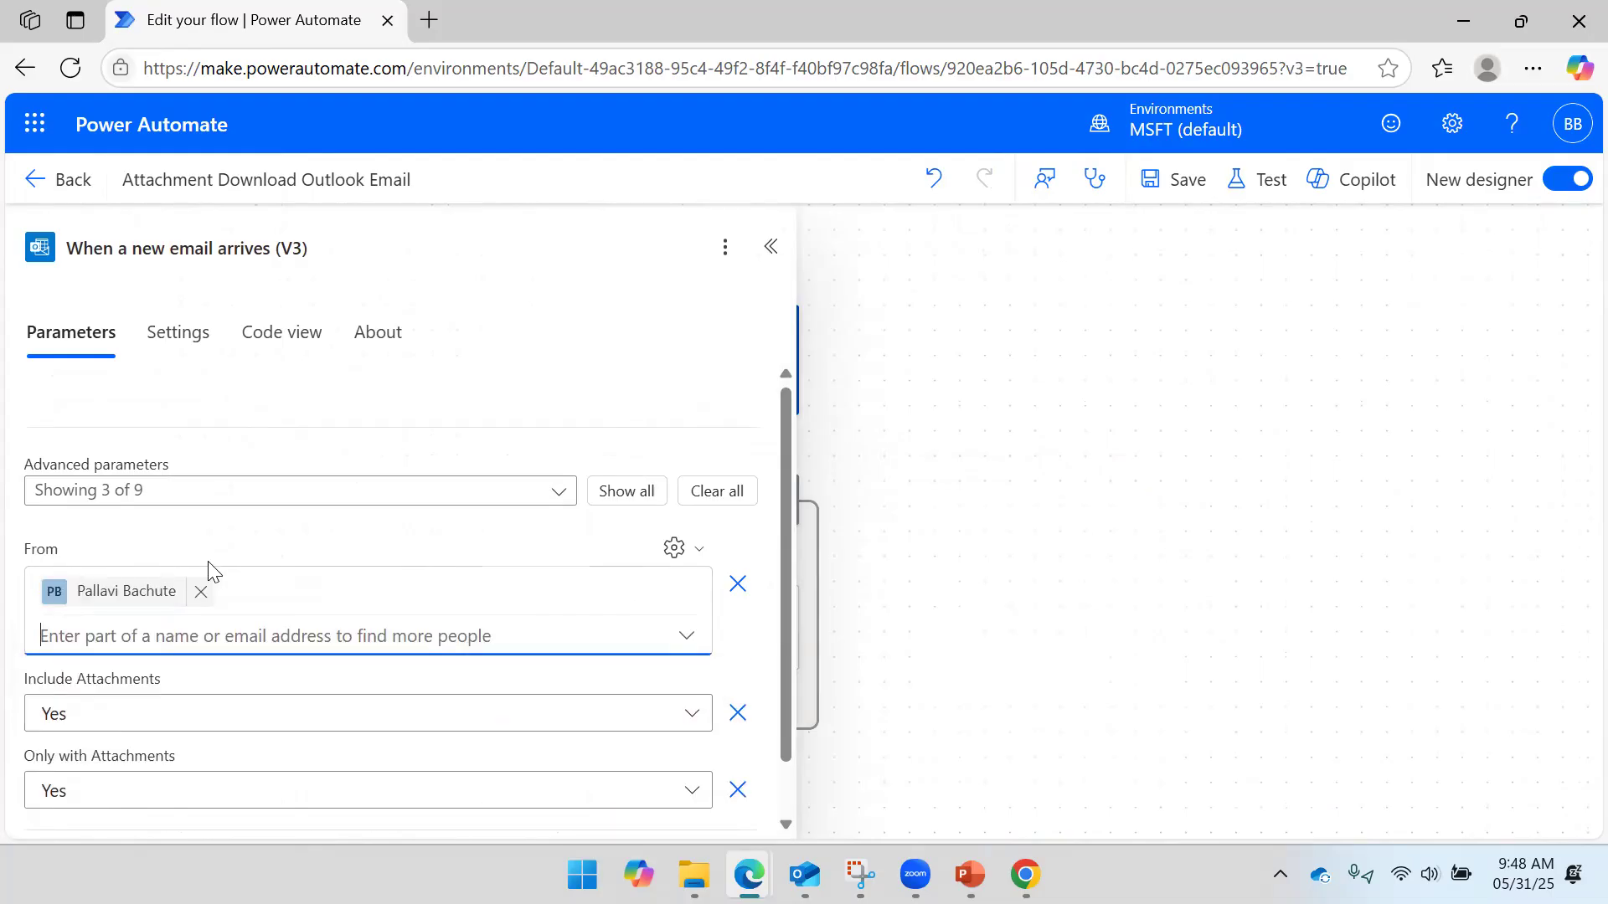
{"action": "left_click", "coordinate": [996, 465]}
{"action": "left_click_drag", "start_coordinate": [965, 460], "coordinate": [1062, 420]}
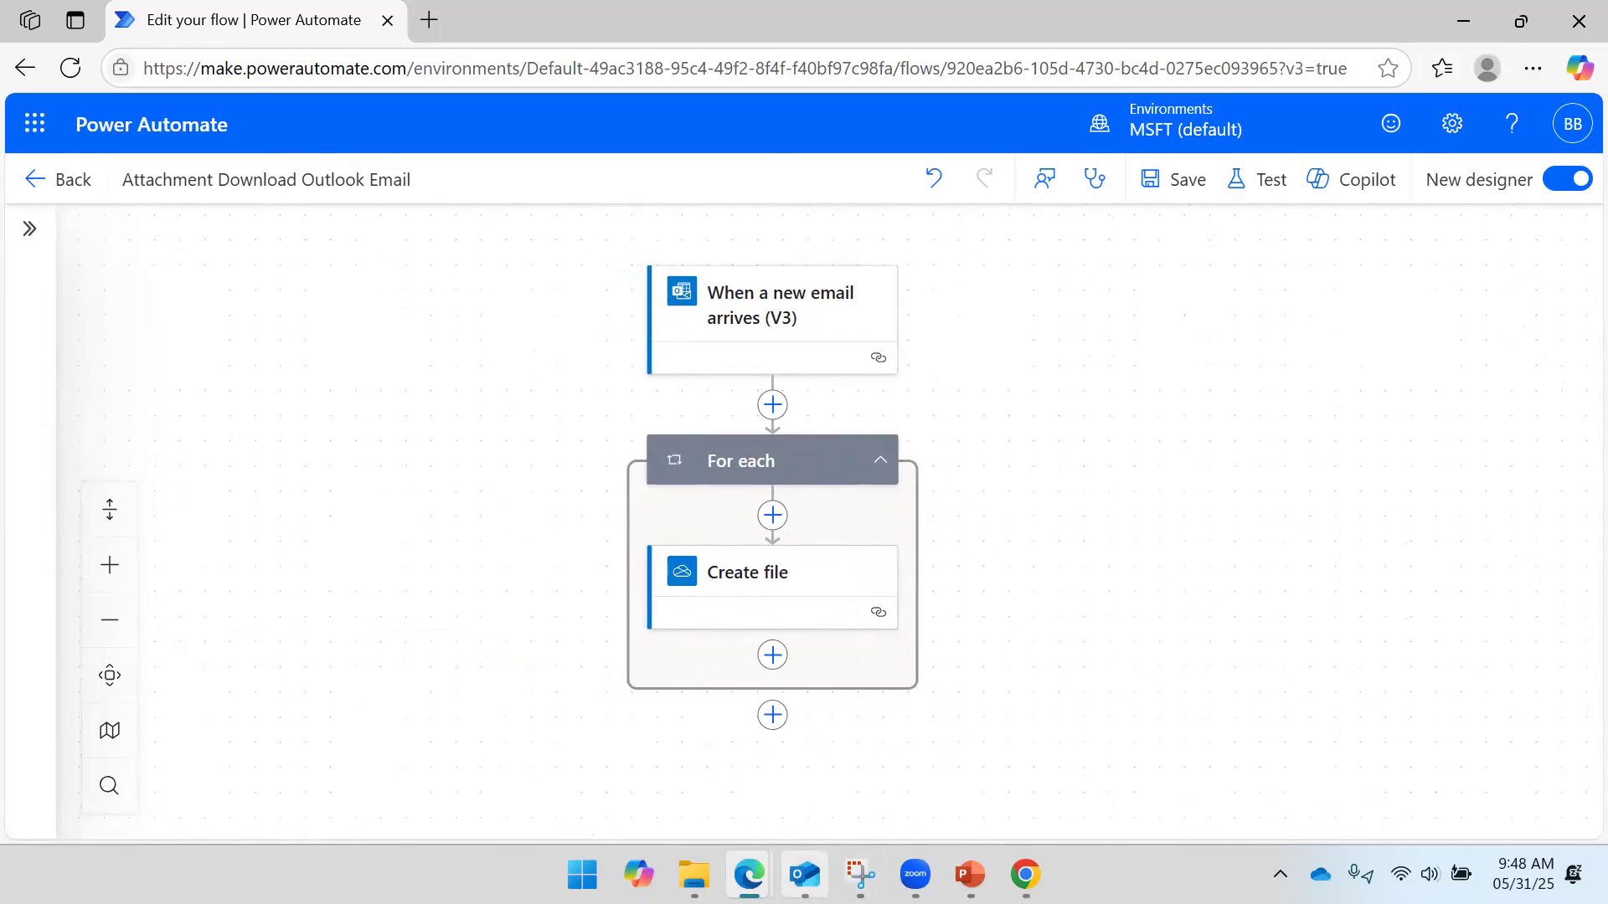
{"action": "mouse_move", "coordinate": [805, 871]}
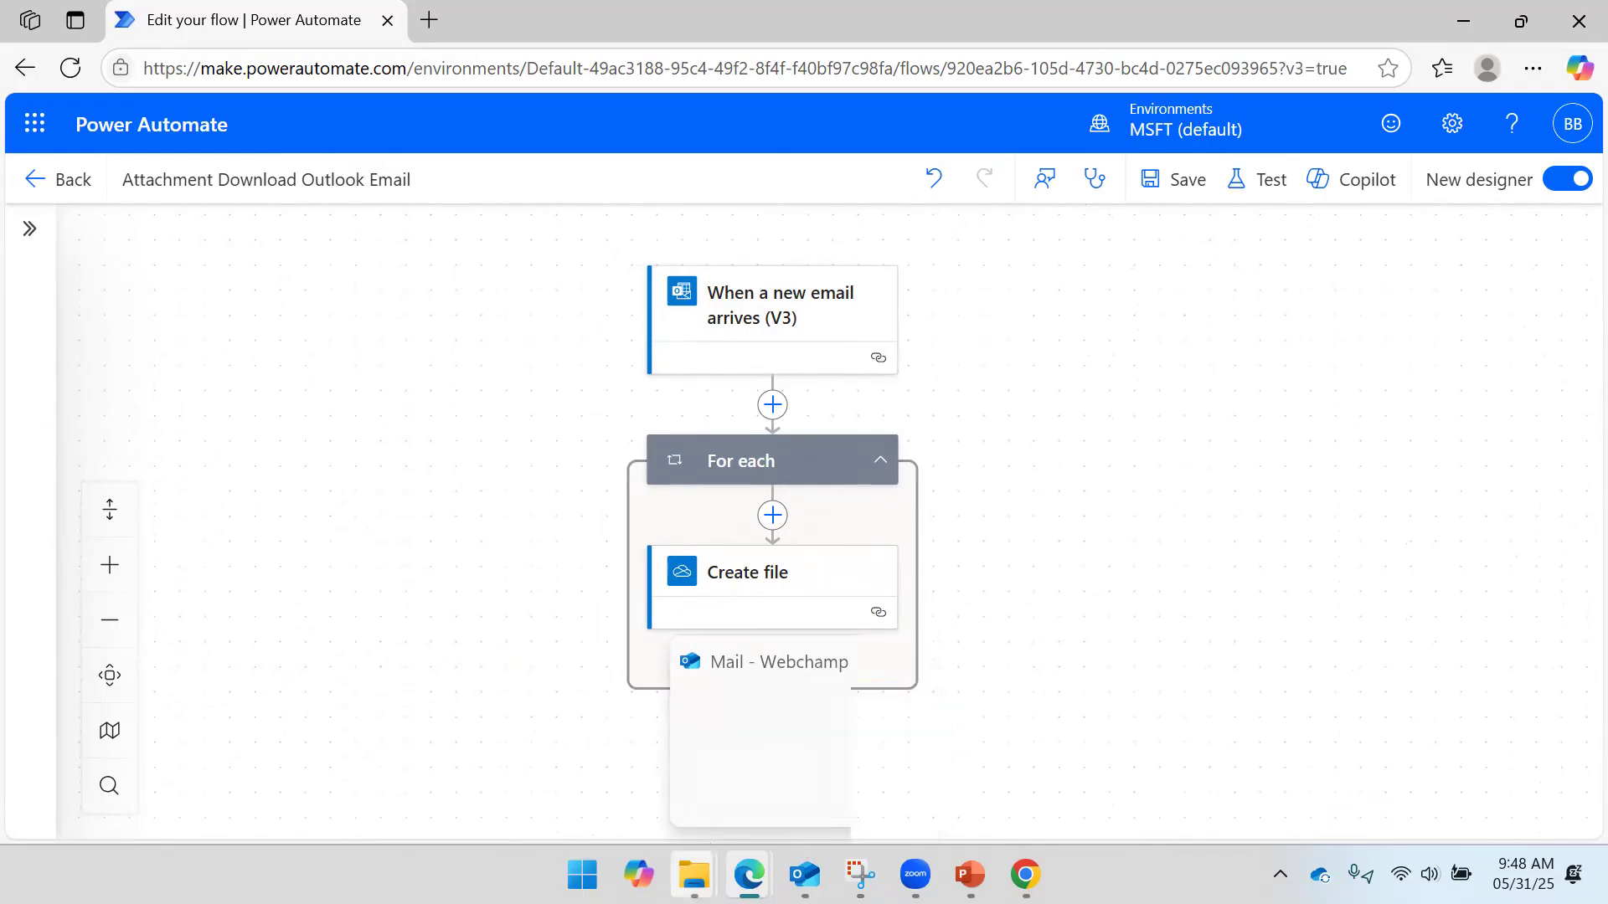
- Forward the Test Flow email with Row Level Security.pbix and view the attachment's options
{"action": "left_click", "coordinate": [759, 737]}
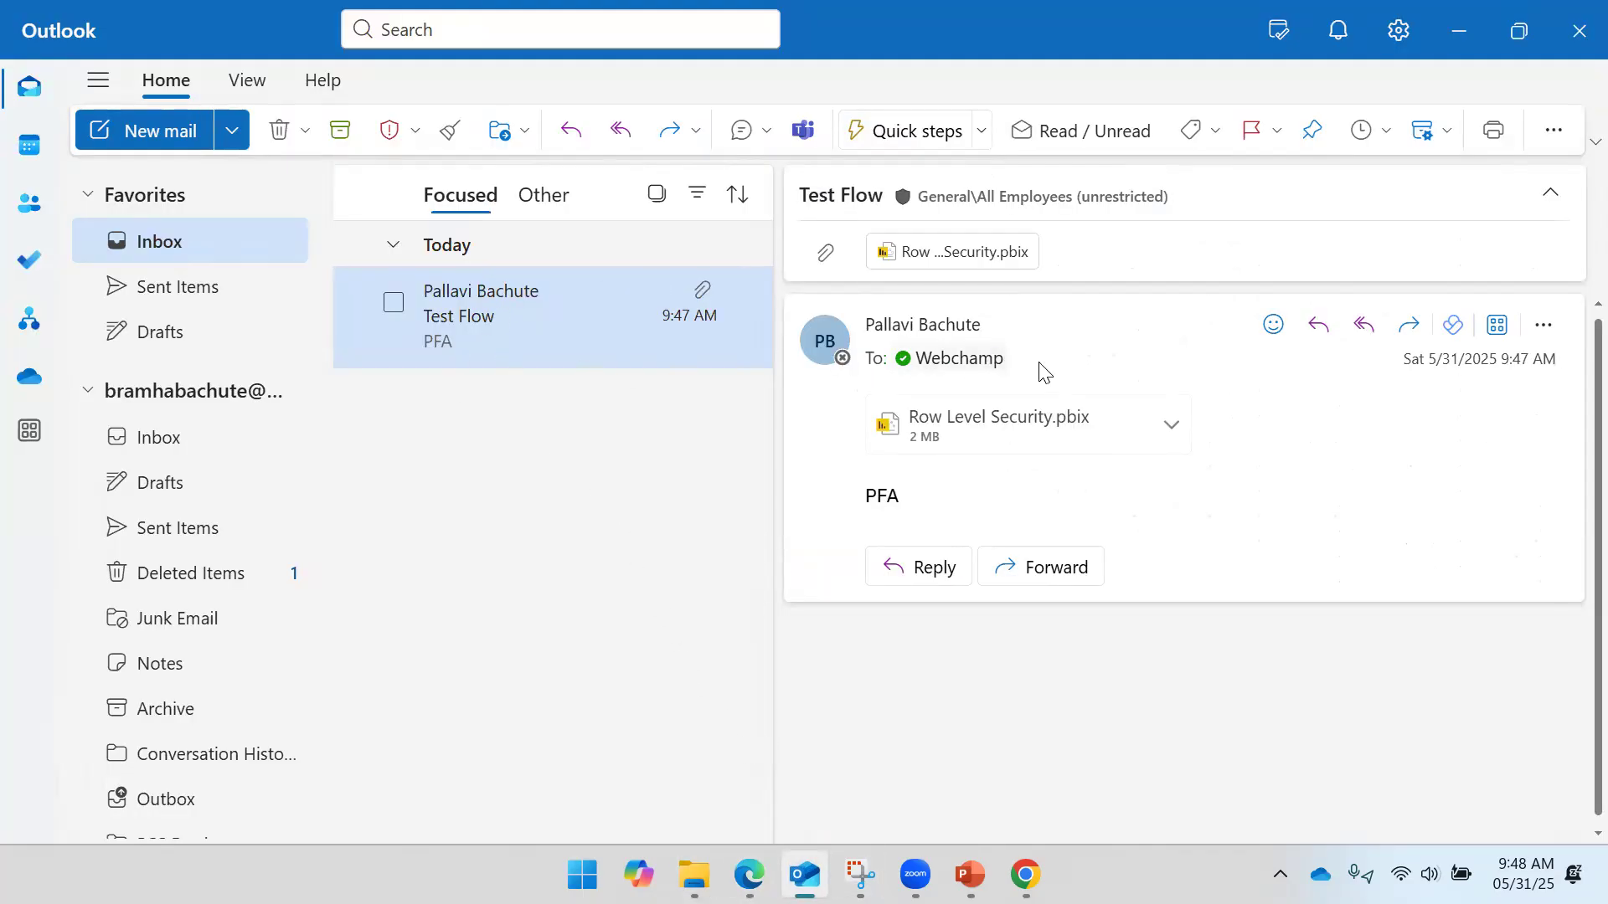
{"action": "left_click", "coordinate": [1407, 326]}
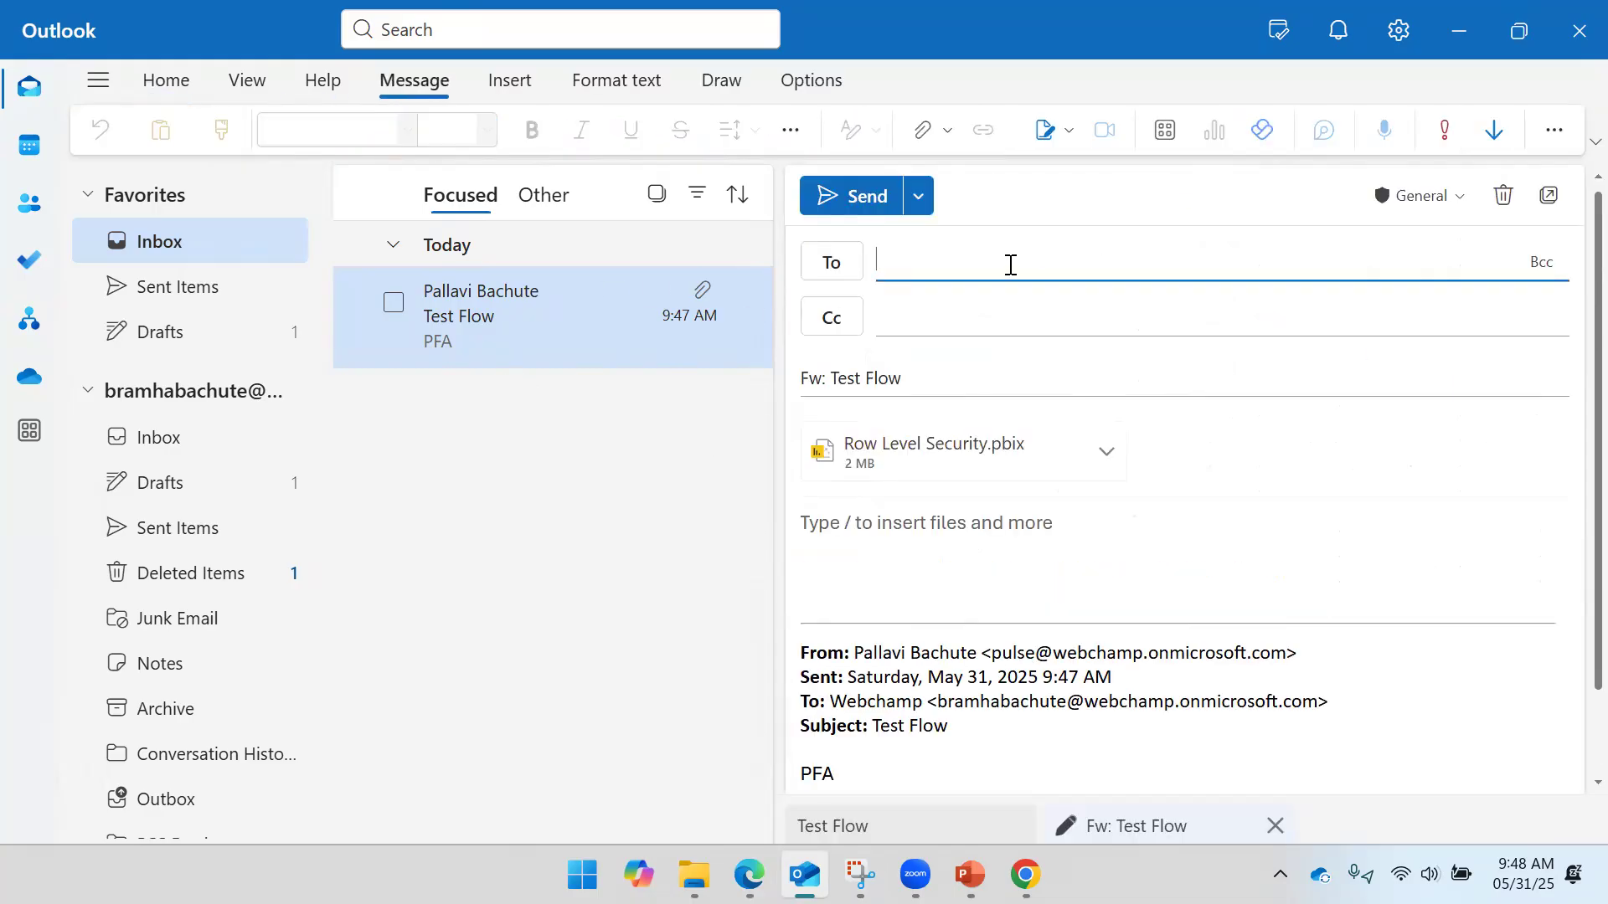
{"action": "left_click", "coordinate": [1107, 456]}
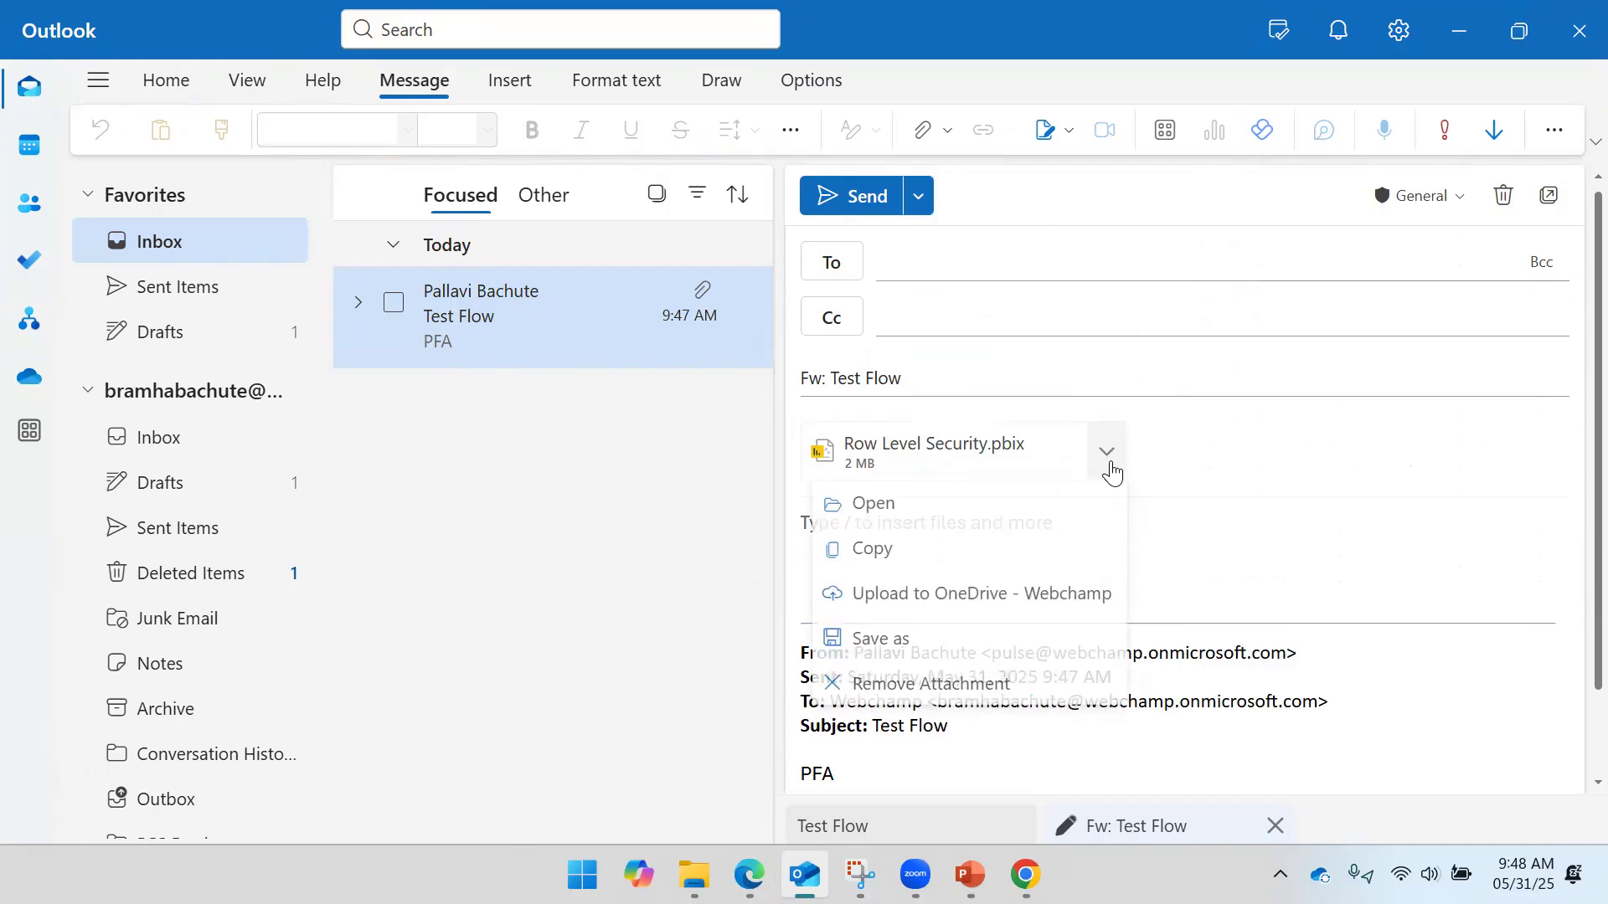
- Discard the forward and draft a new email to the suggested contact with subject 'Check Filter'
{"action": "left_click", "coordinate": [1489, 209]}
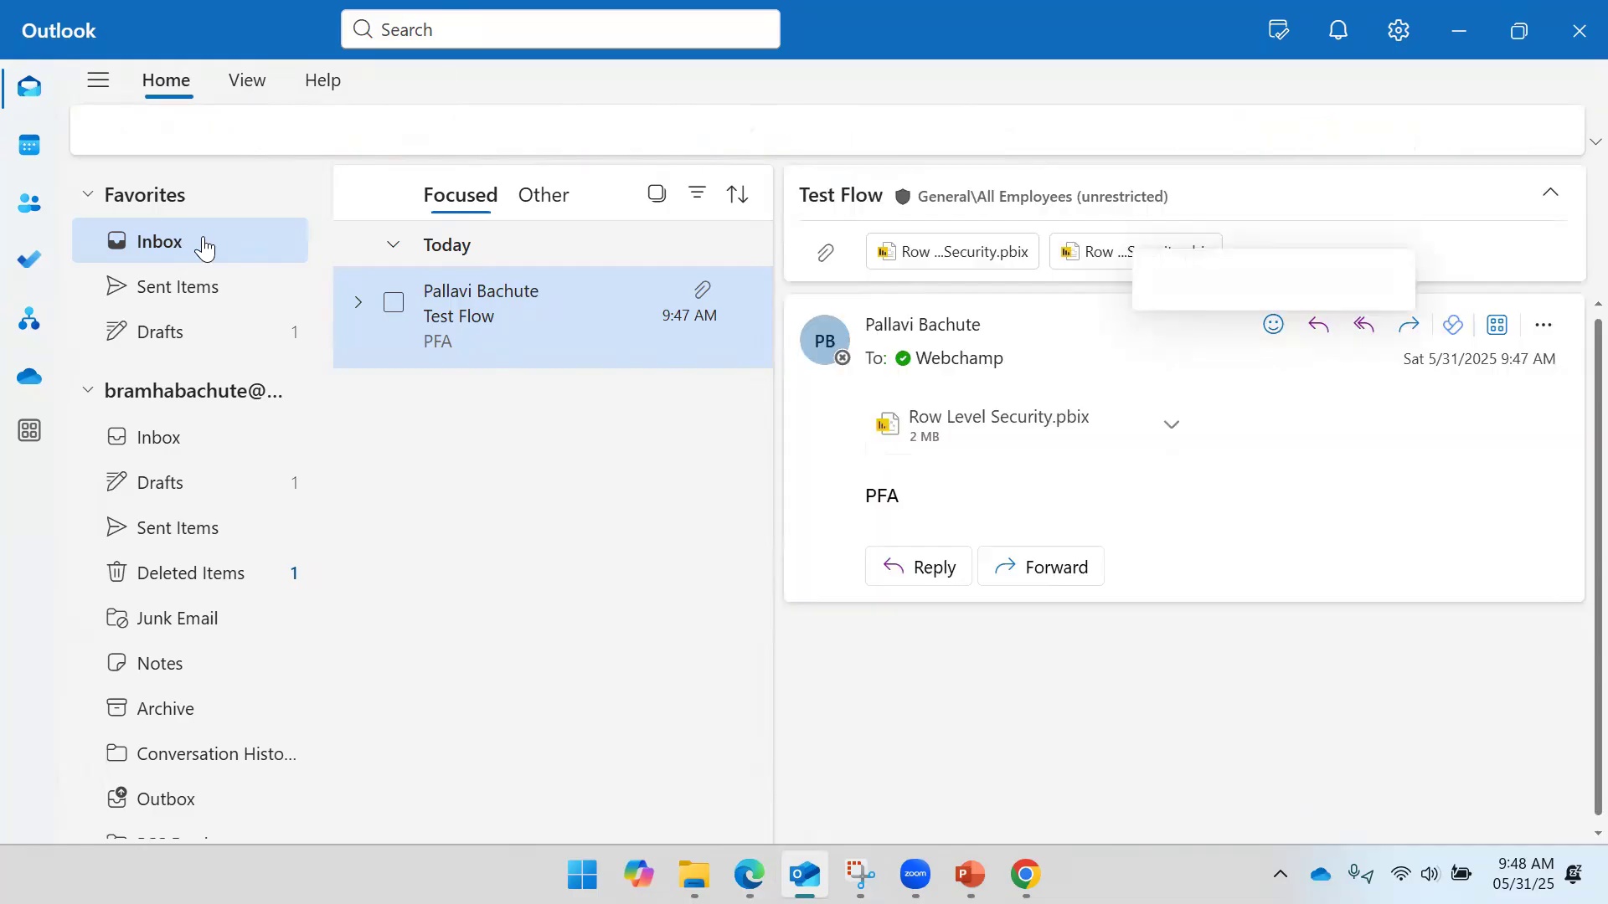
{"action": "left_click", "coordinate": [161, 125]}
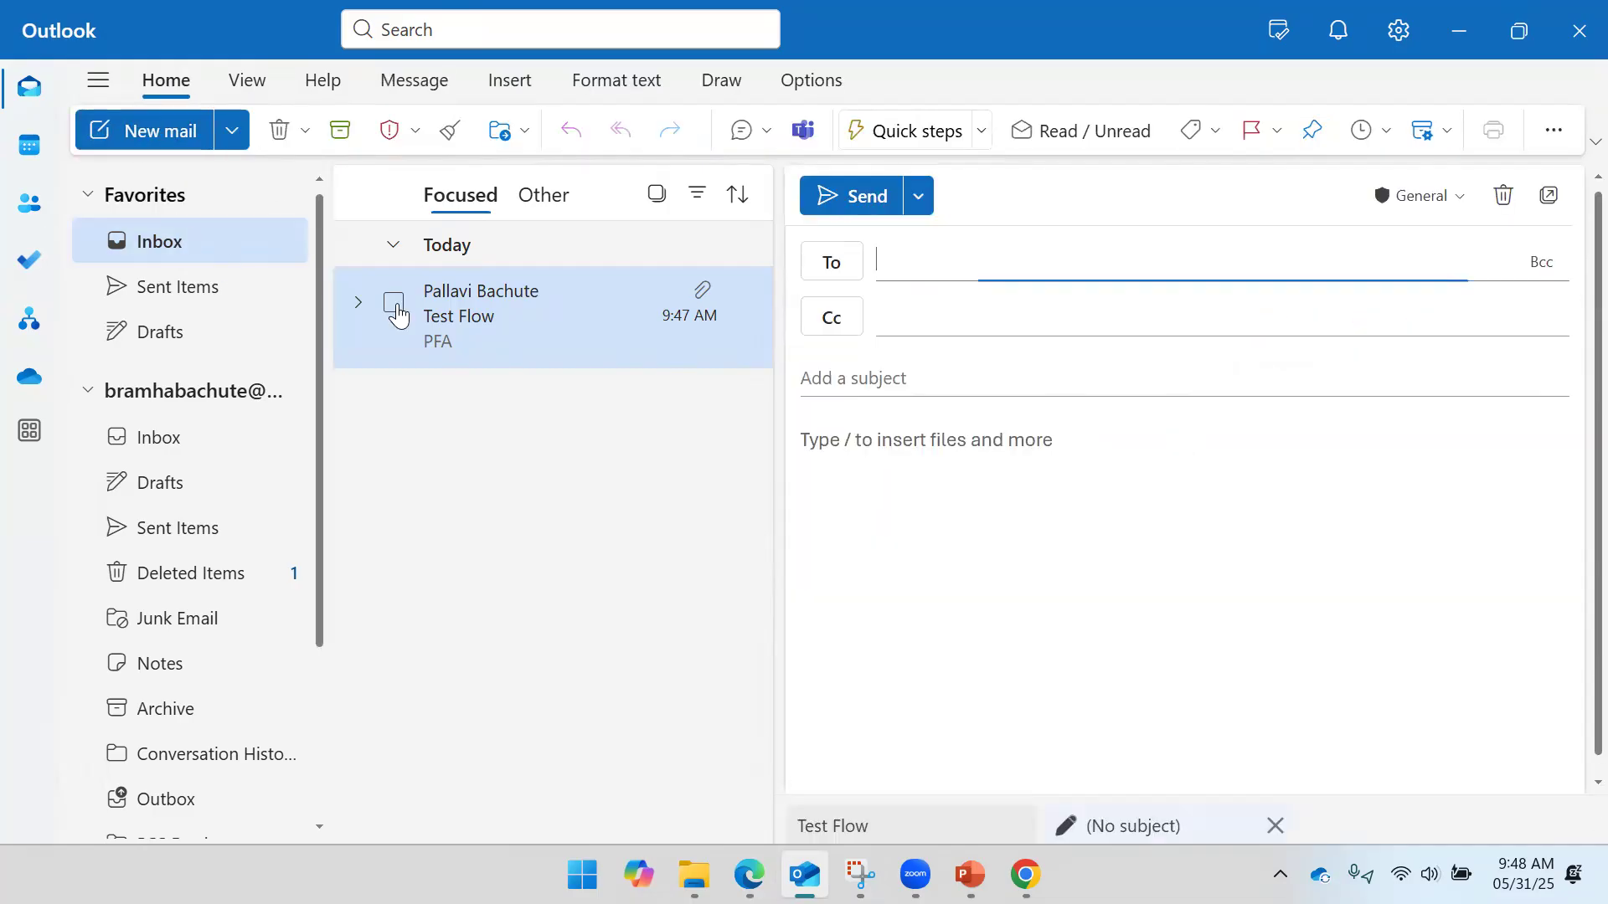
{"action": "type", "text": "web"}
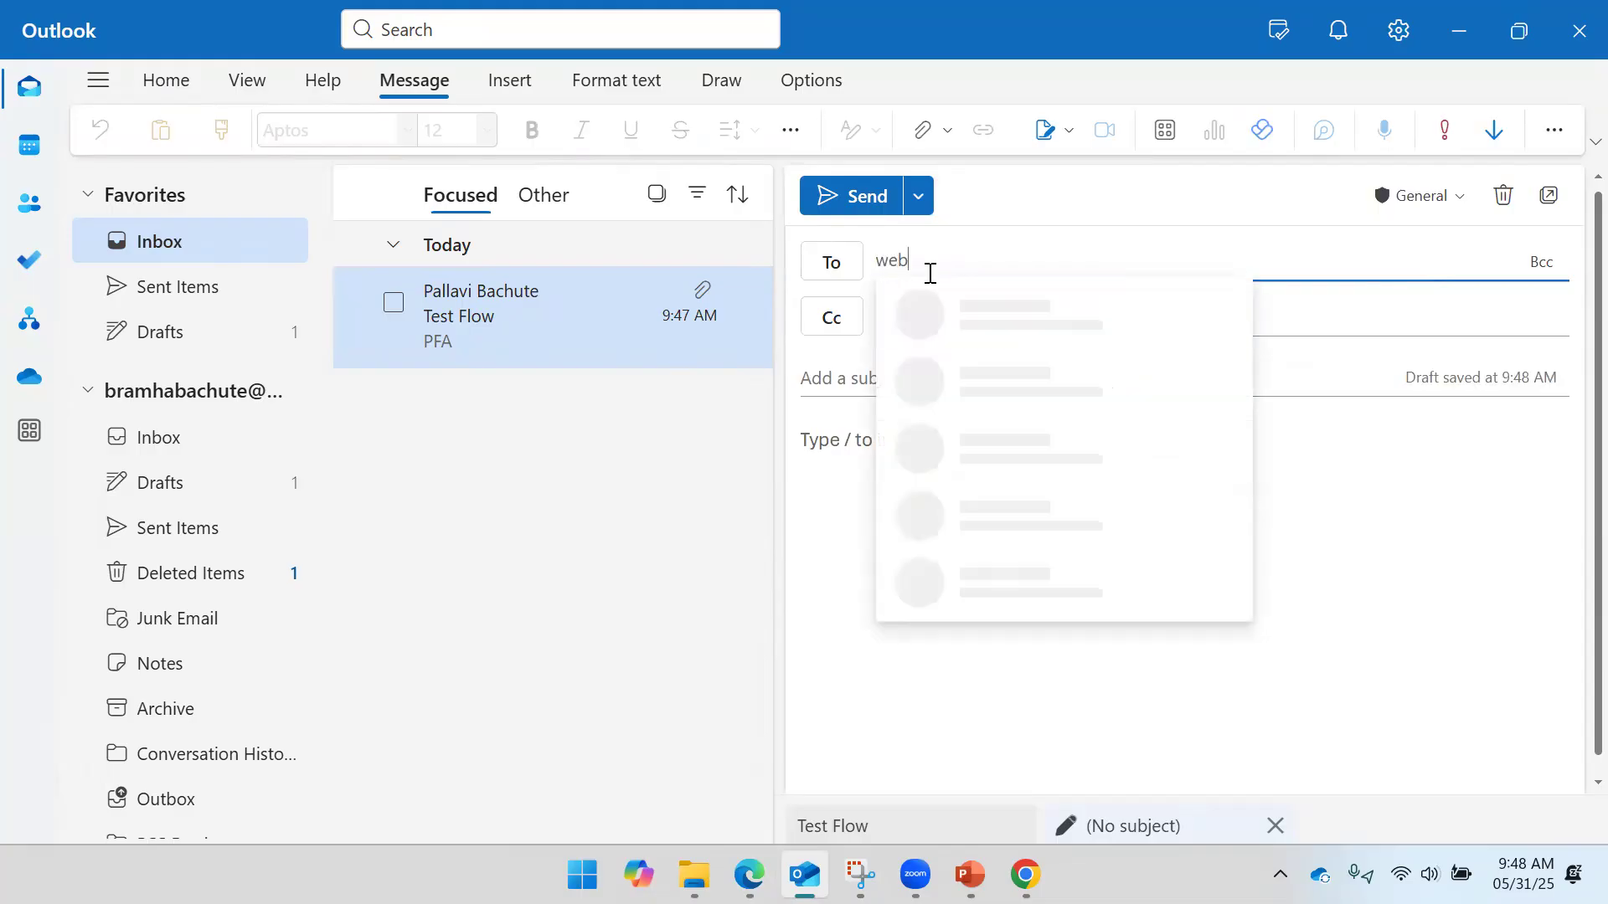
{"action": "left_click", "coordinate": [951, 321]}
{"action": "left_click", "coordinate": [881, 385]}
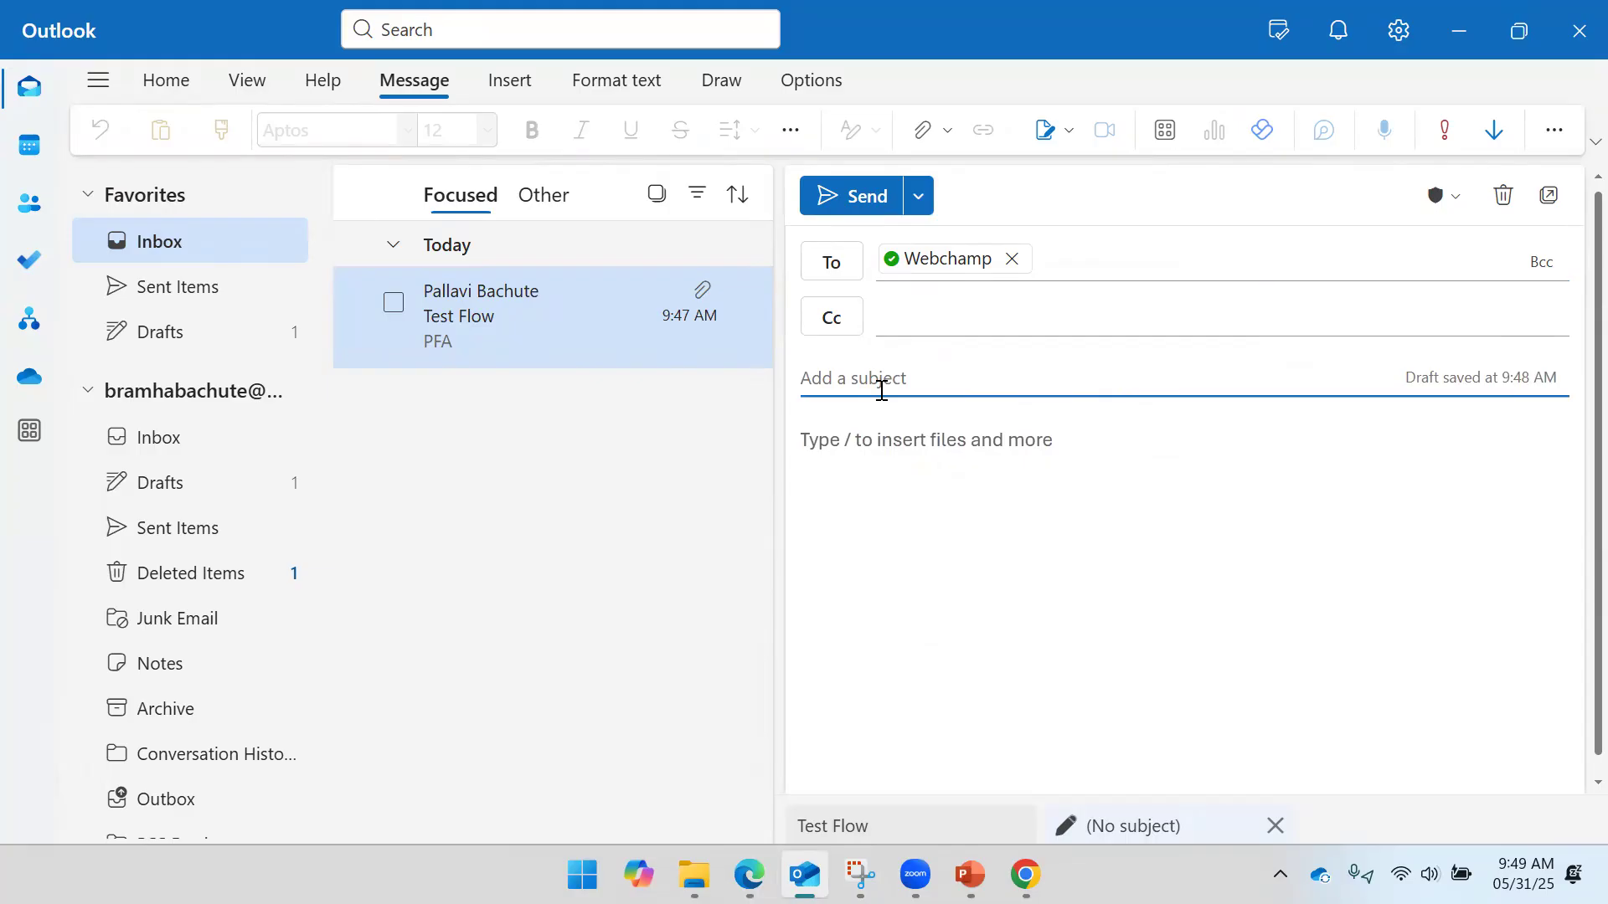
{"action": "type", "text": "Check"}
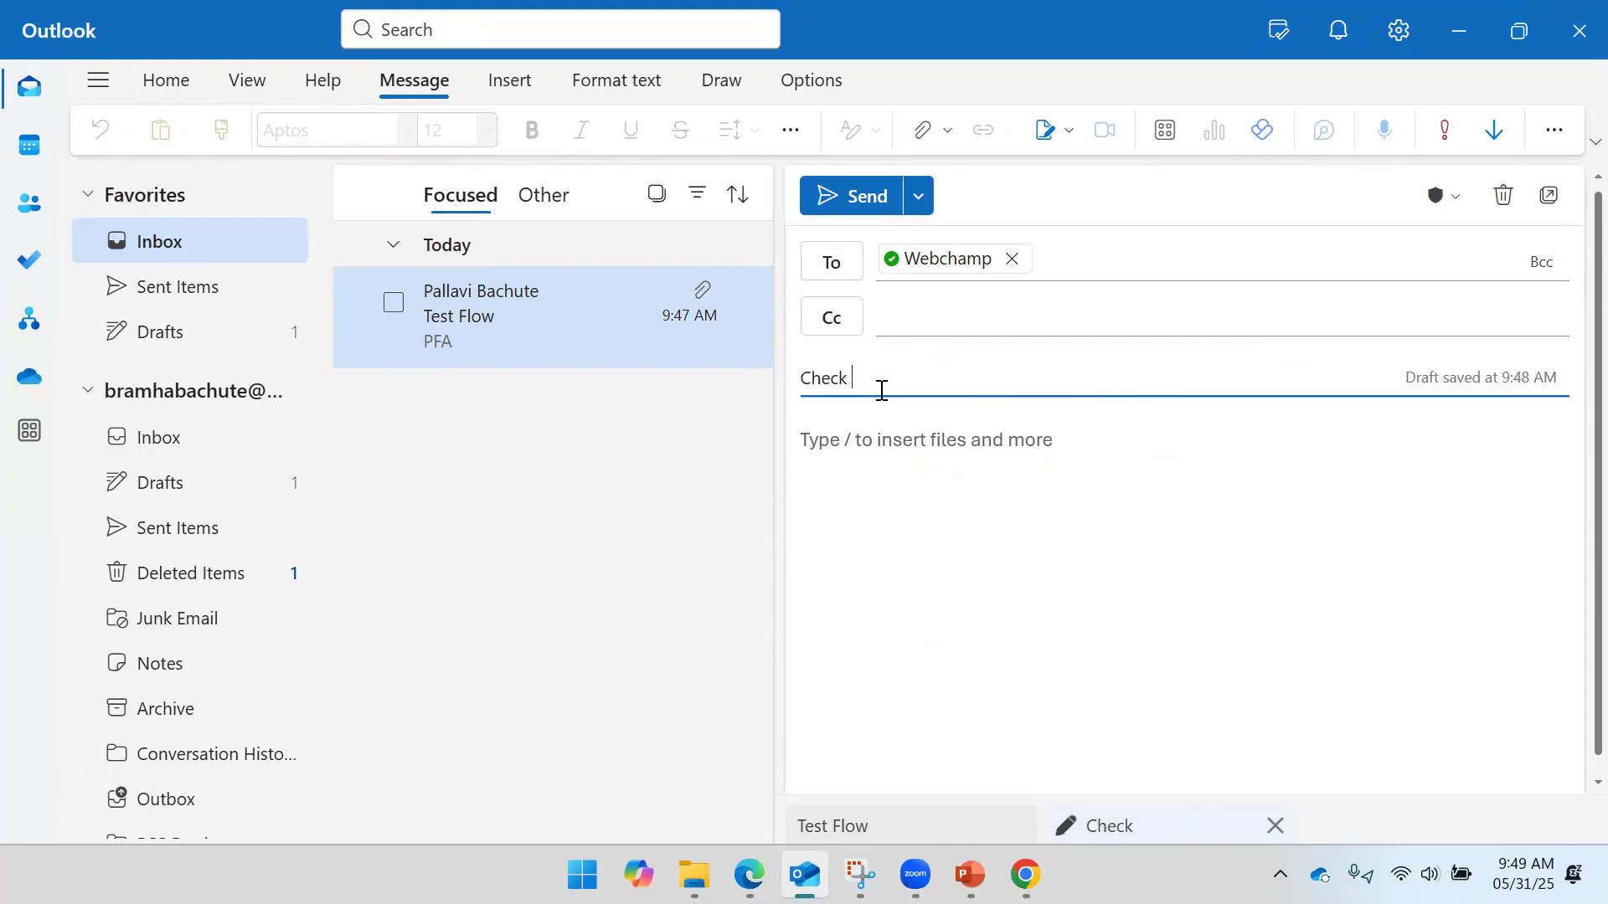
{"action": "key", "text": "Tab"}
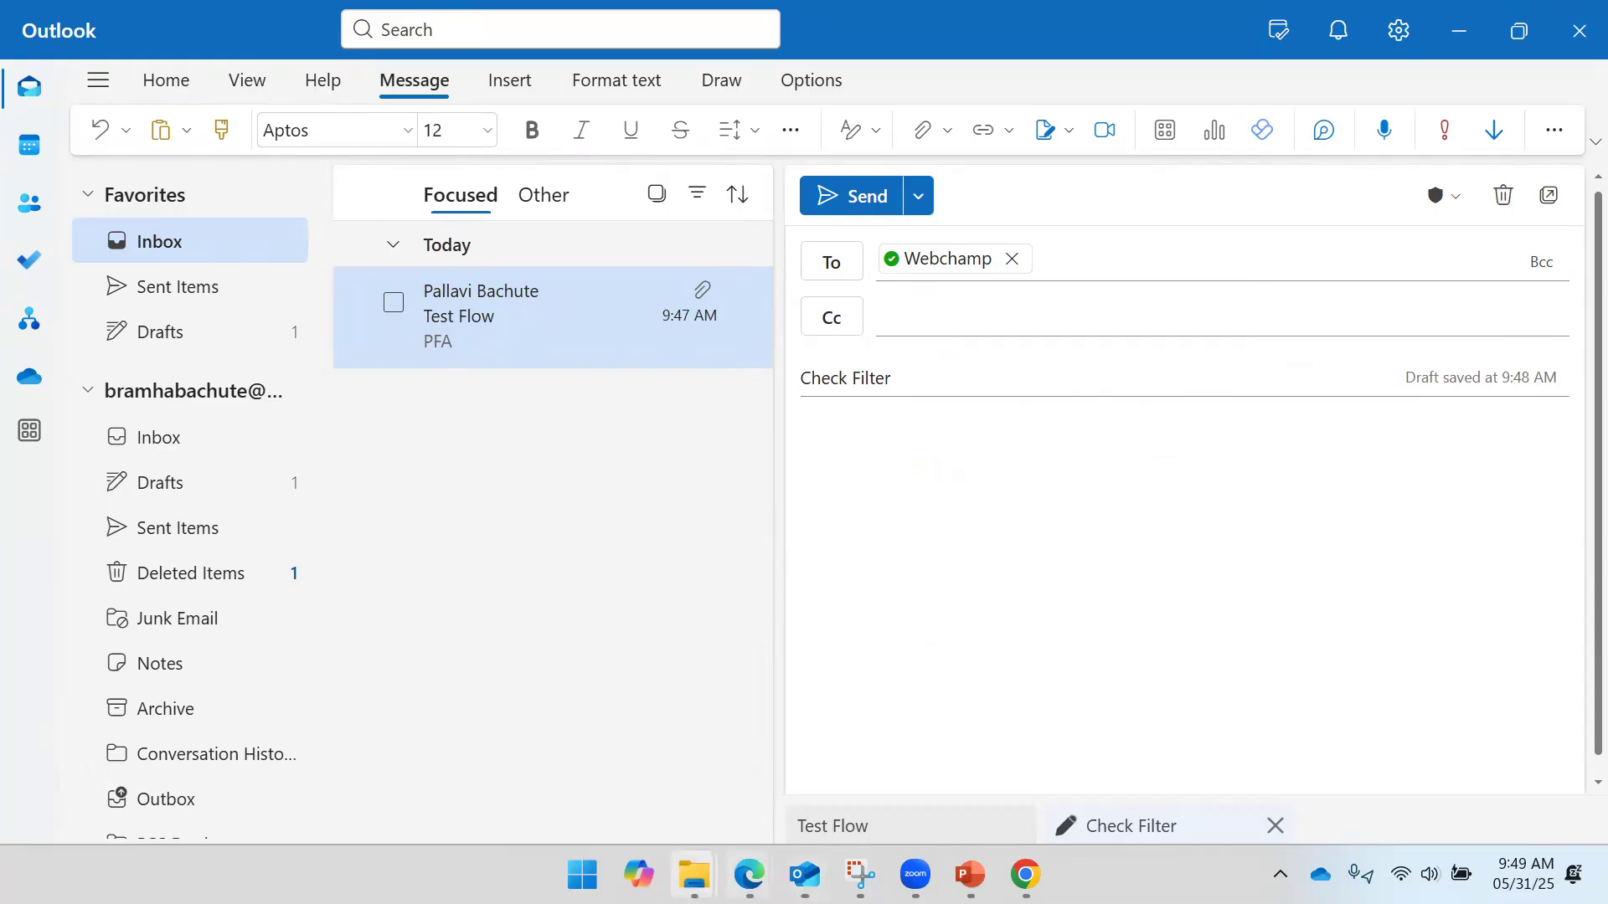
{"action": "mouse_move", "coordinate": [694, 875]}
{"action": "left_click", "coordinate": [420, 768]}
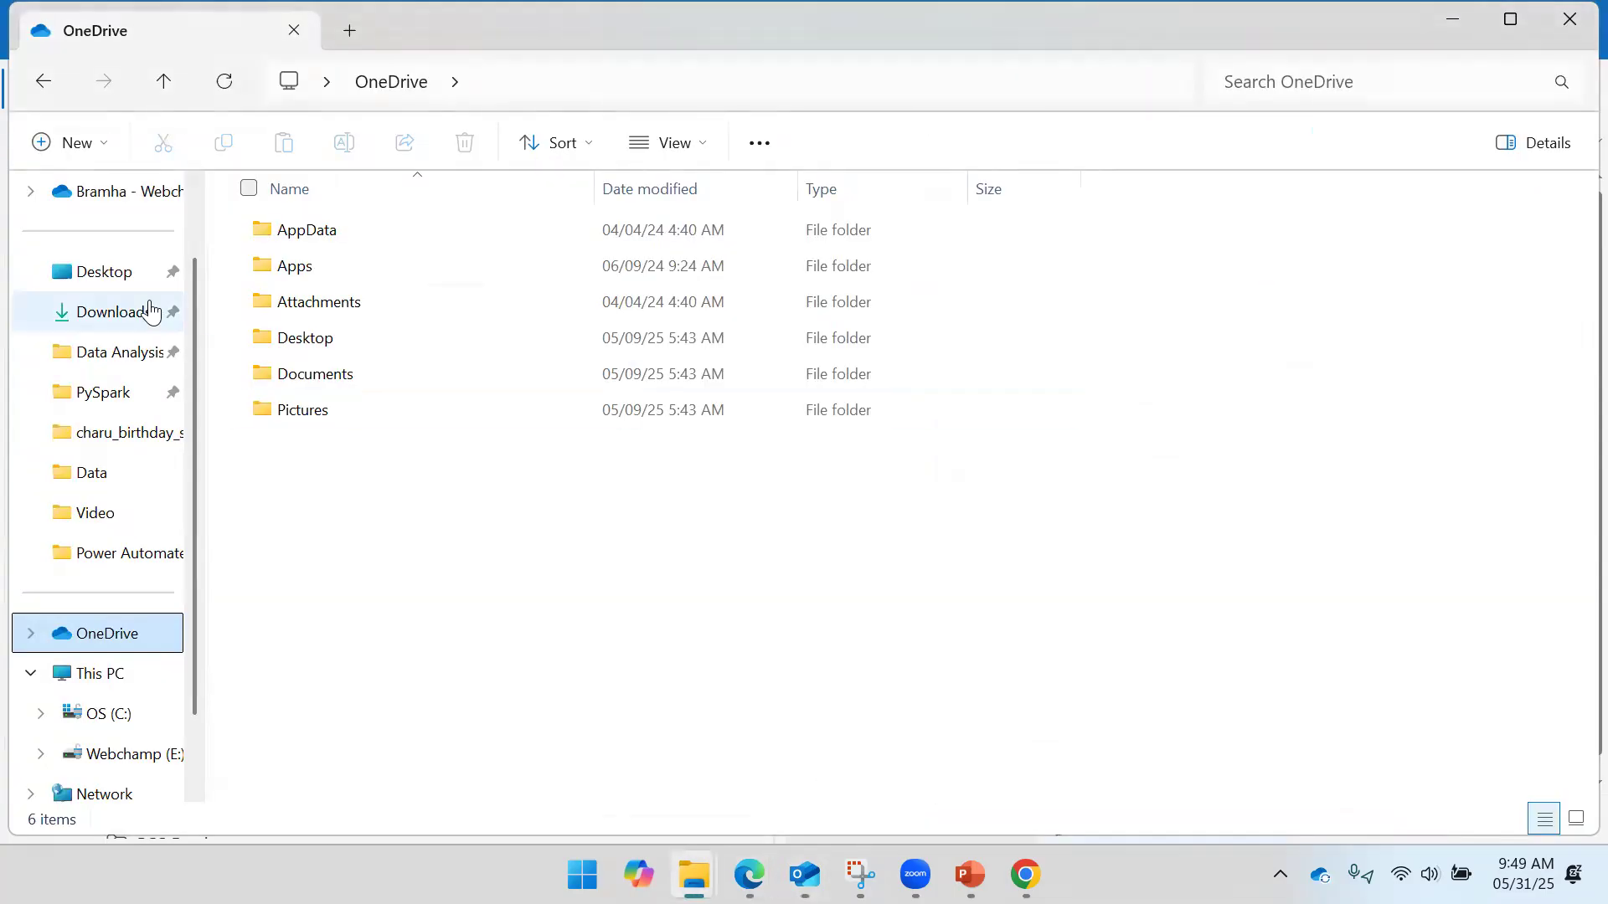
- Attach the 83 KB Data Analysis PDF from Downloads to the Check Filter draft
{"action": "left_click", "coordinate": [115, 323]}
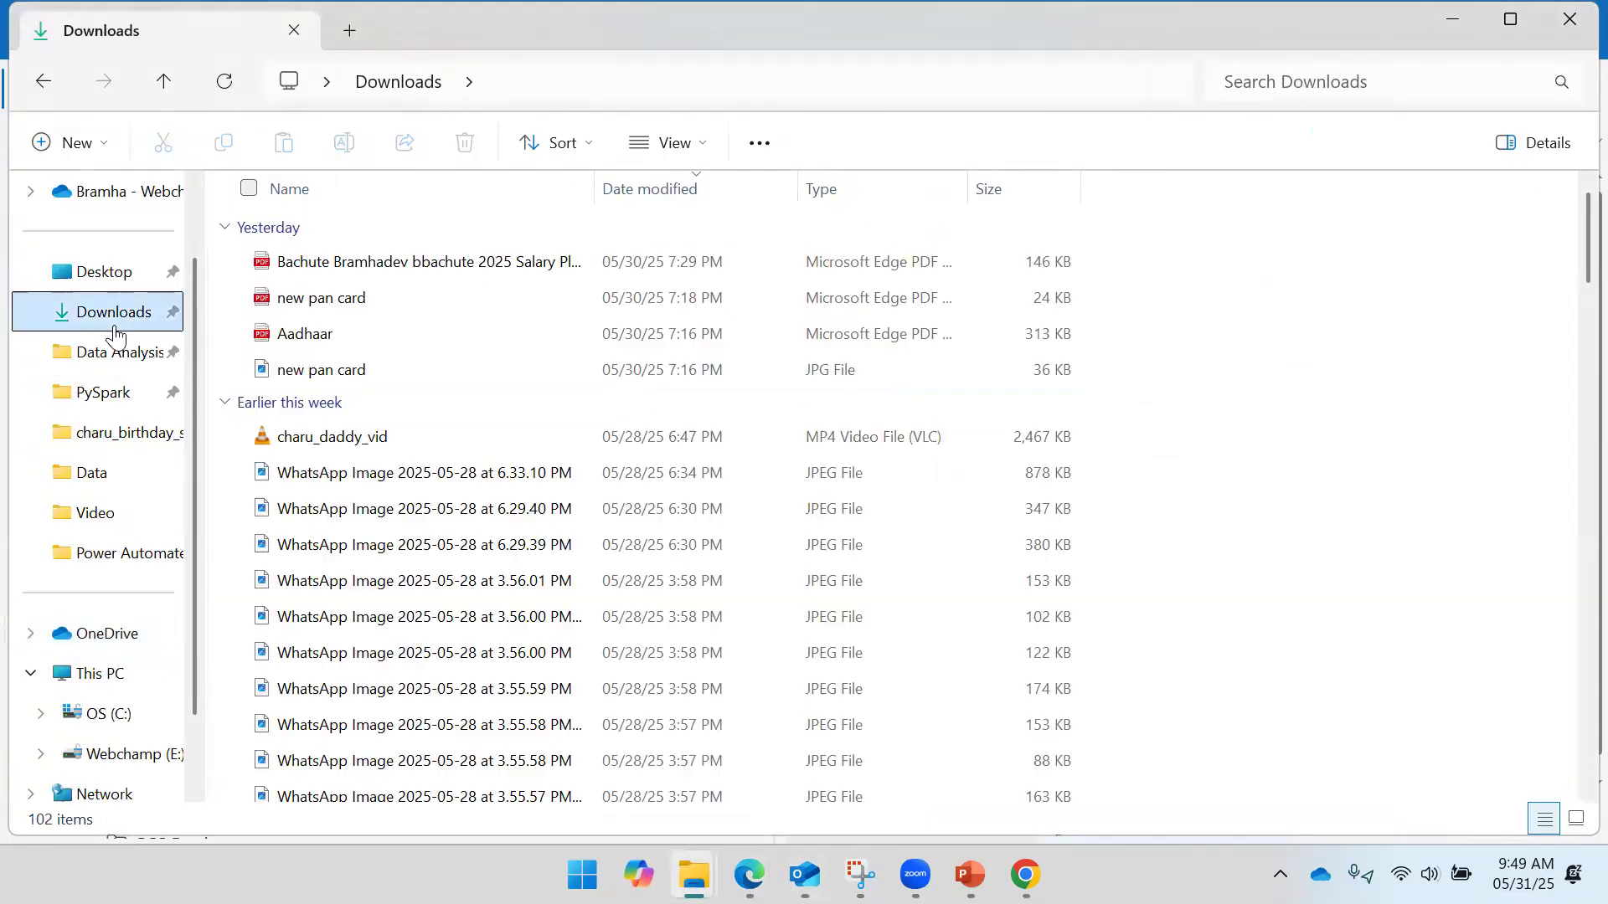
{"action": "left_click", "coordinate": [418, 270]}
{"action": "left_click", "coordinate": [364, 297]}
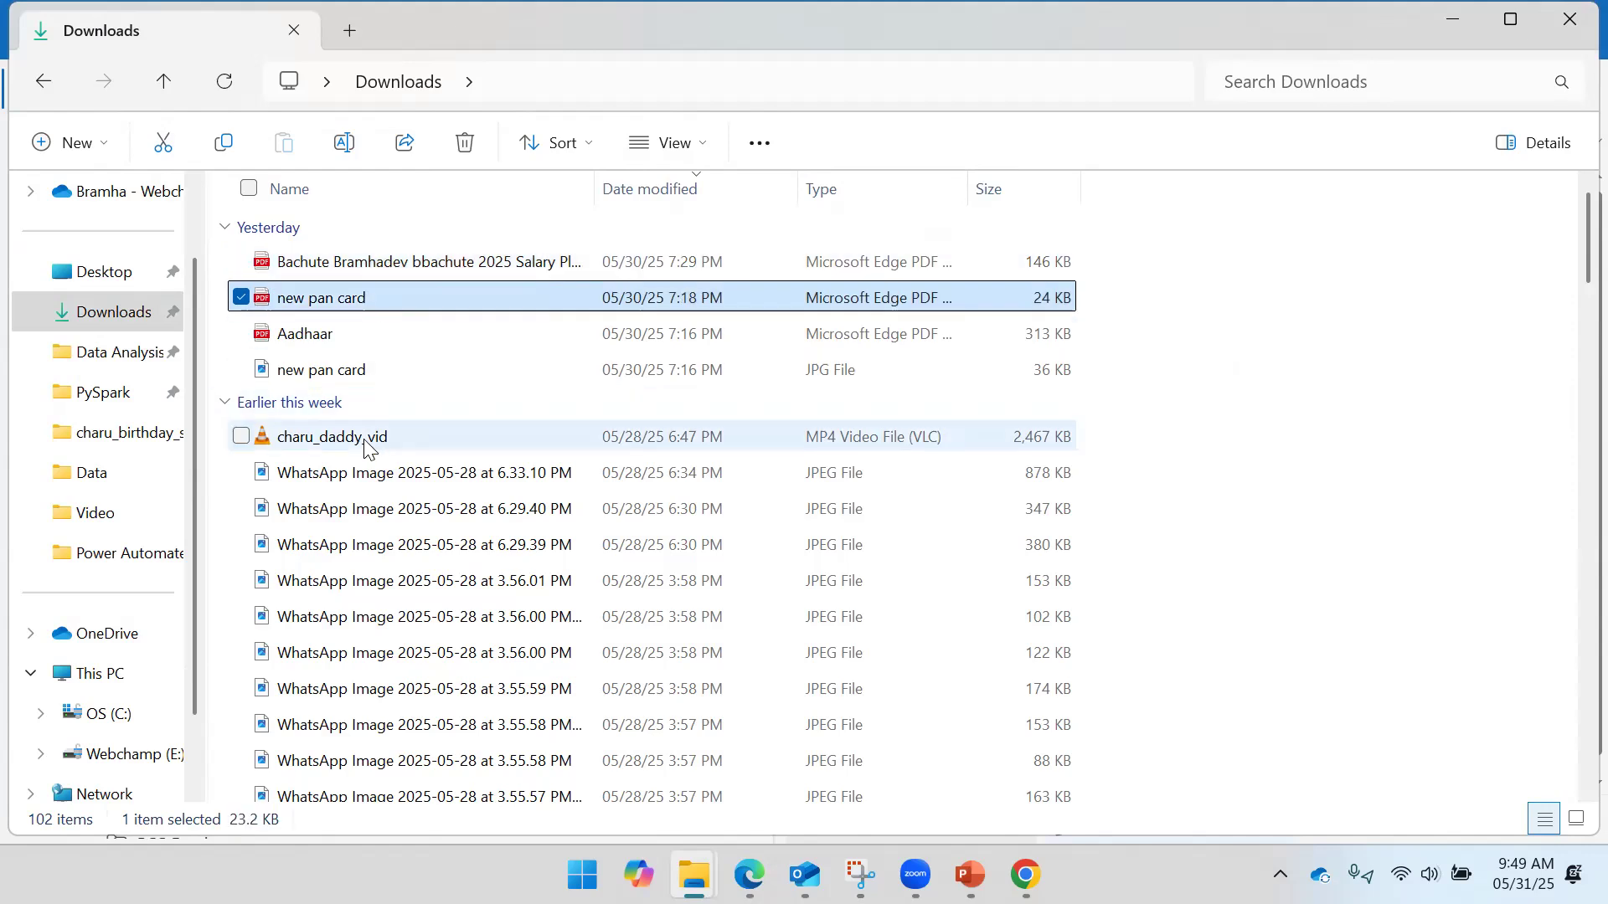
{"action": "scroll", "coordinate": [362, 369], "scroll_direction": "down", "scroll_amount": 18}
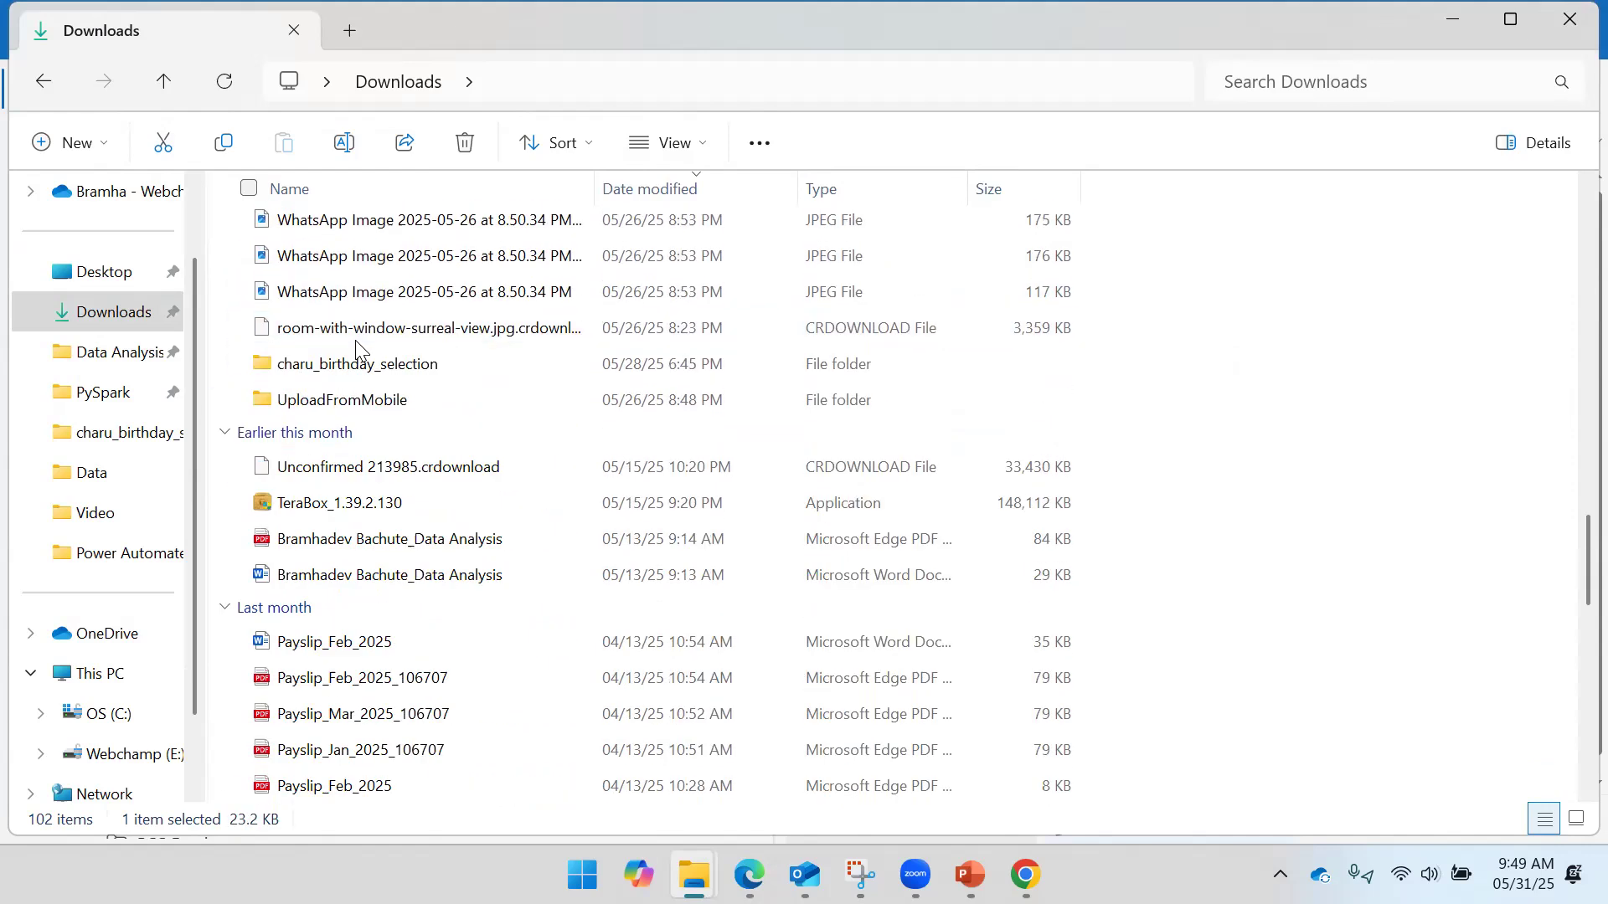
{"action": "scroll", "coordinate": [364, 385], "scroll_direction": "down", "scroll_amount": 2}
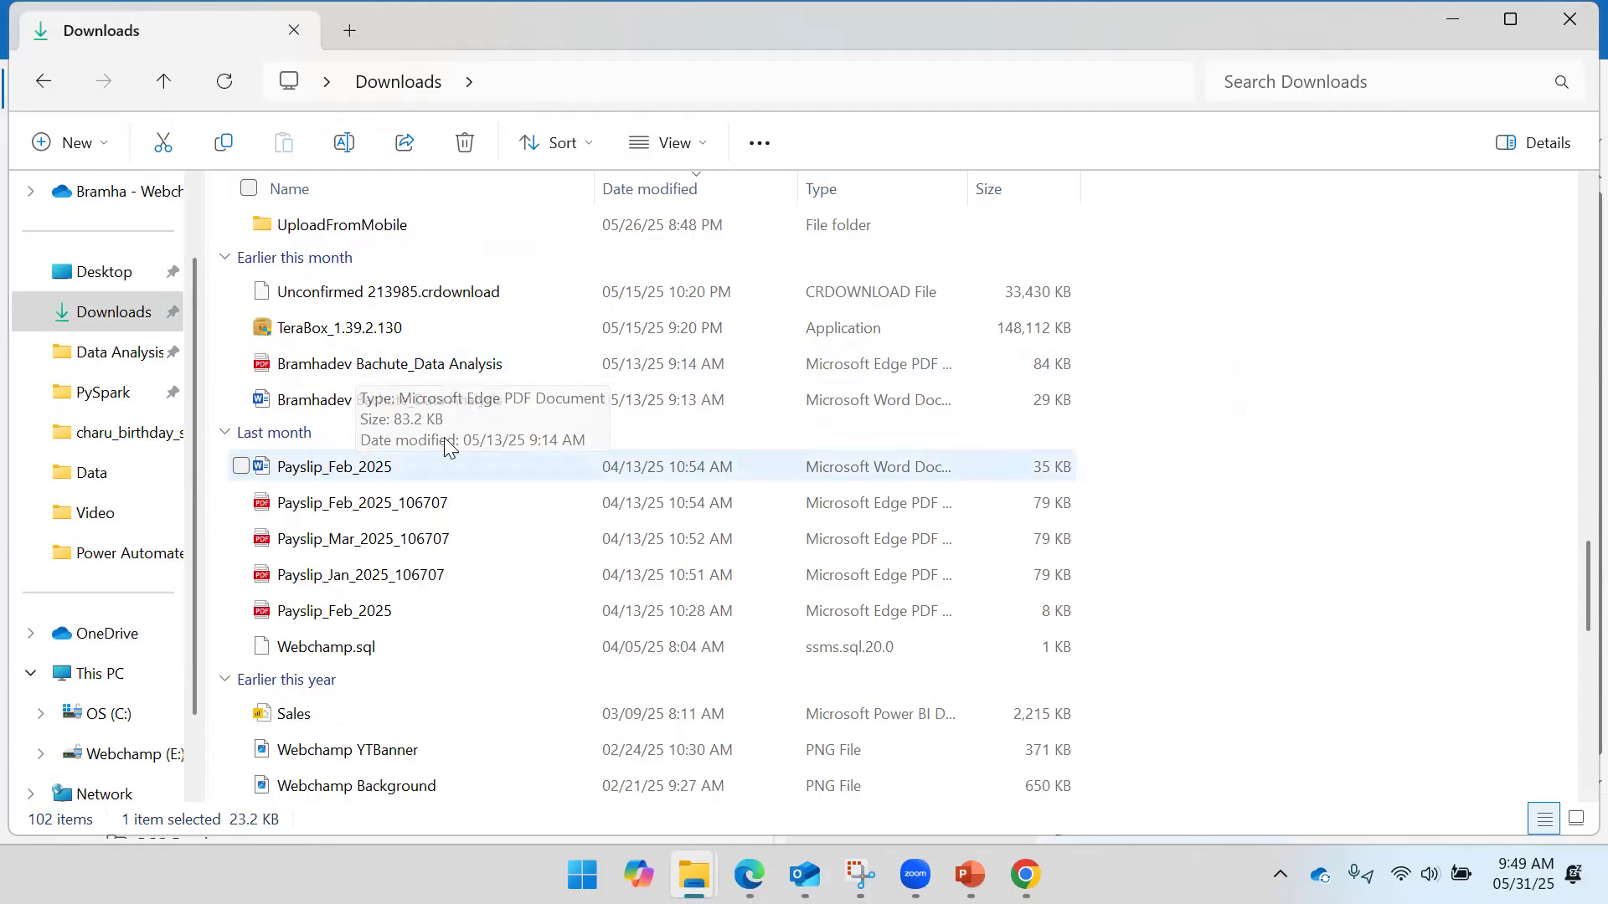
{"action": "left_click", "coordinate": [462, 365]}
{"action": "left_click_drag", "start_coordinate": [533, 365], "coordinate": [968, 507]}
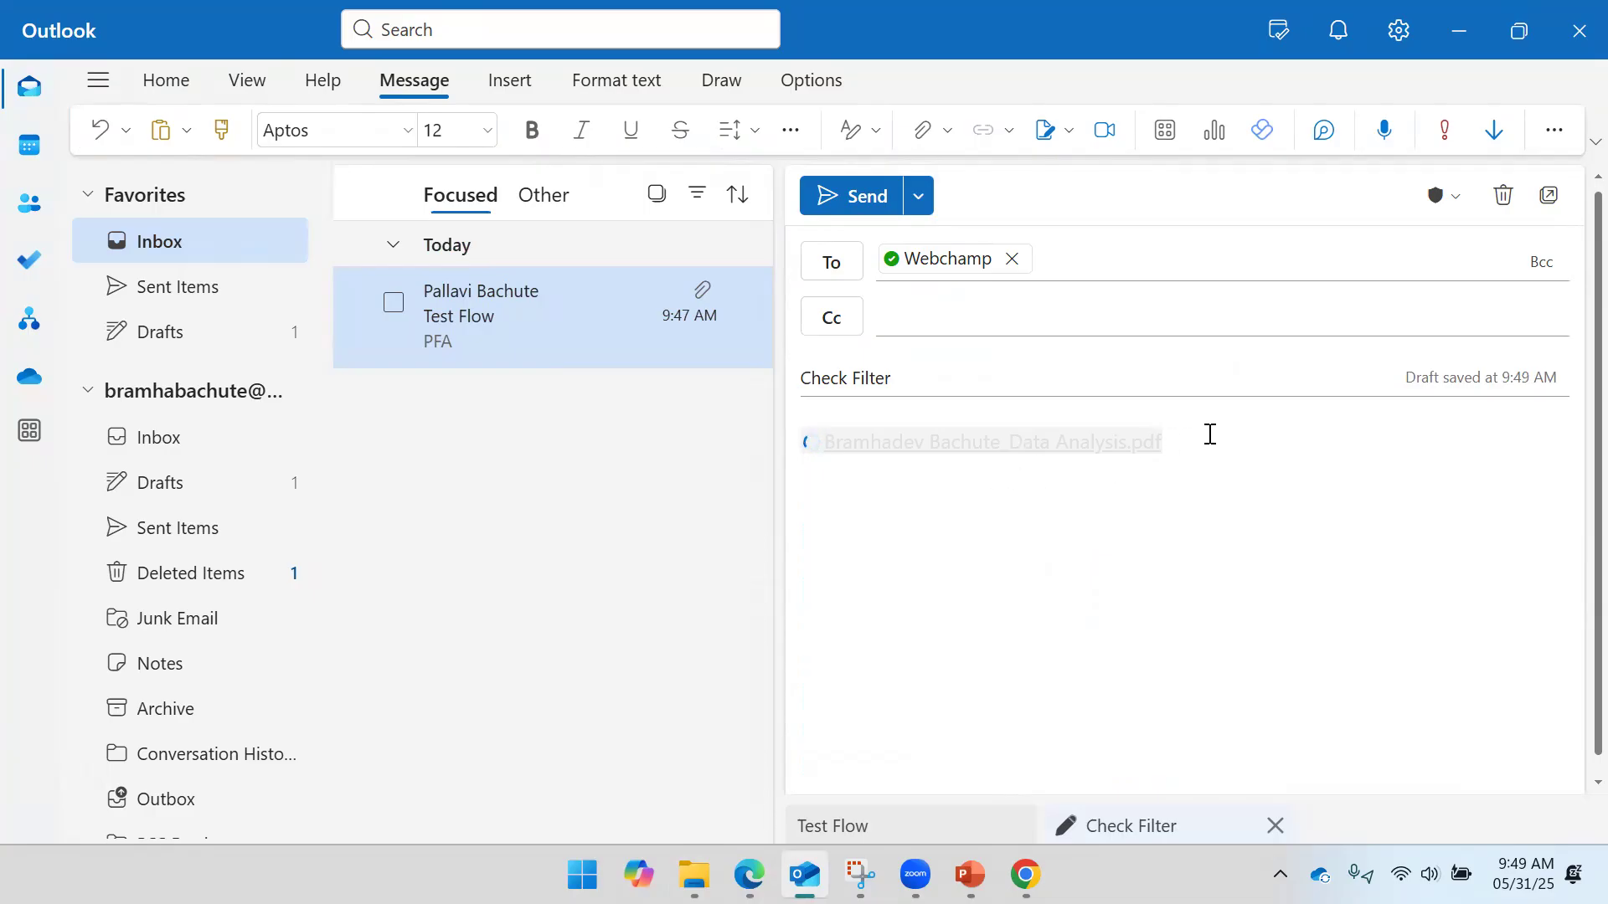
{"action": "key", "text": "alt+Tab"}
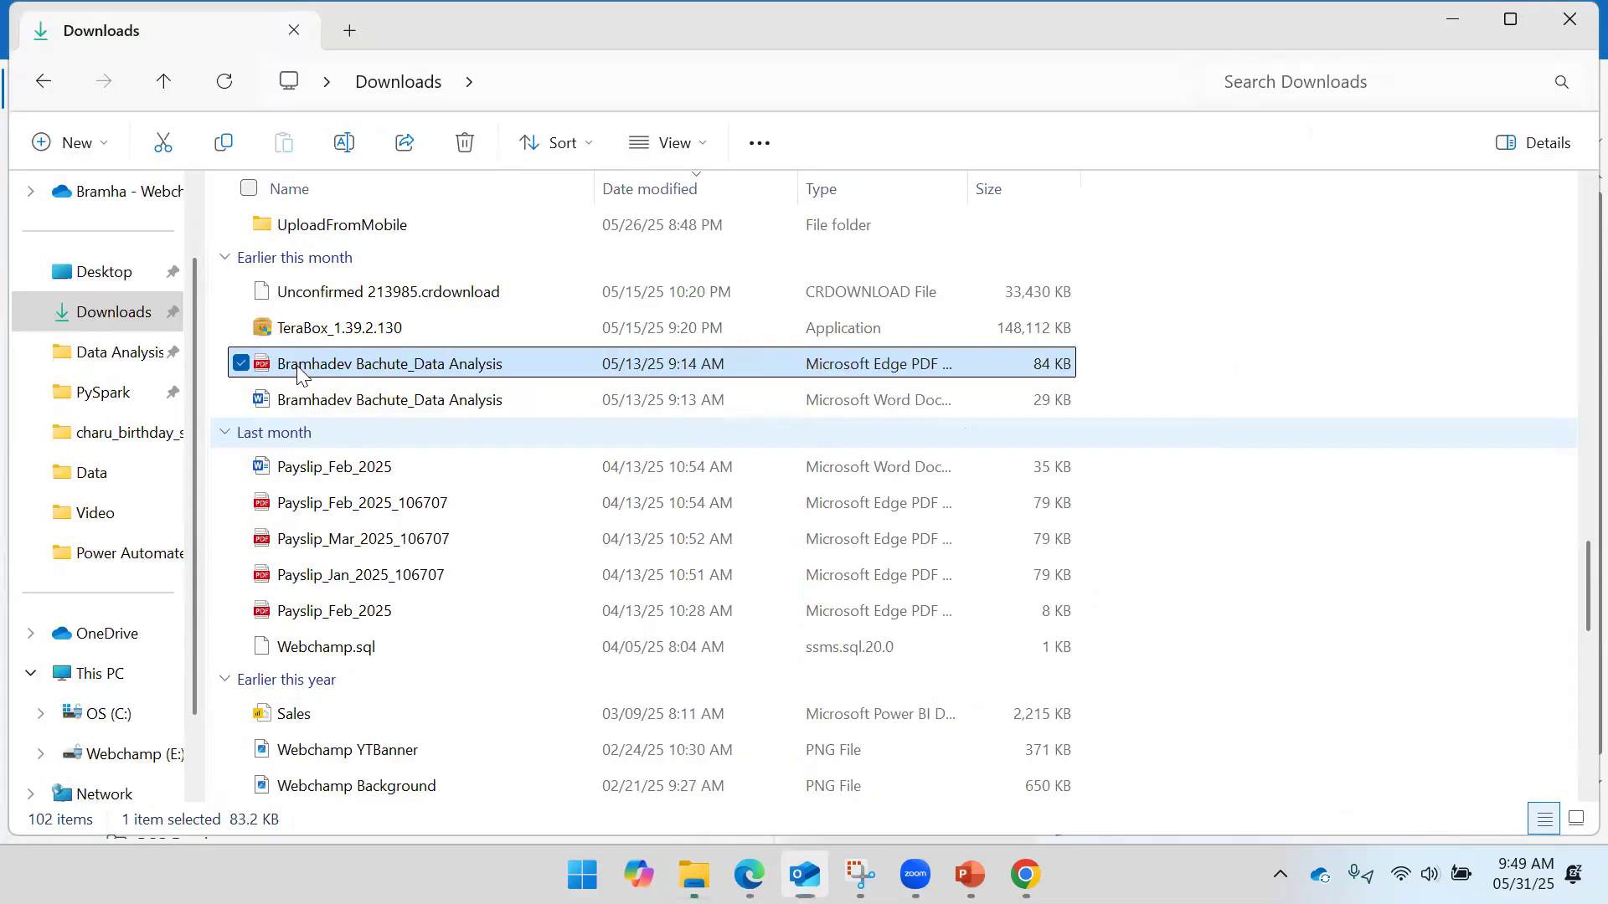
{"action": "left_click_drag", "start_coordinate": [311, 371], "coordinate": [1406, 596]}
{"action": "key", "text": "alt+Tab"}
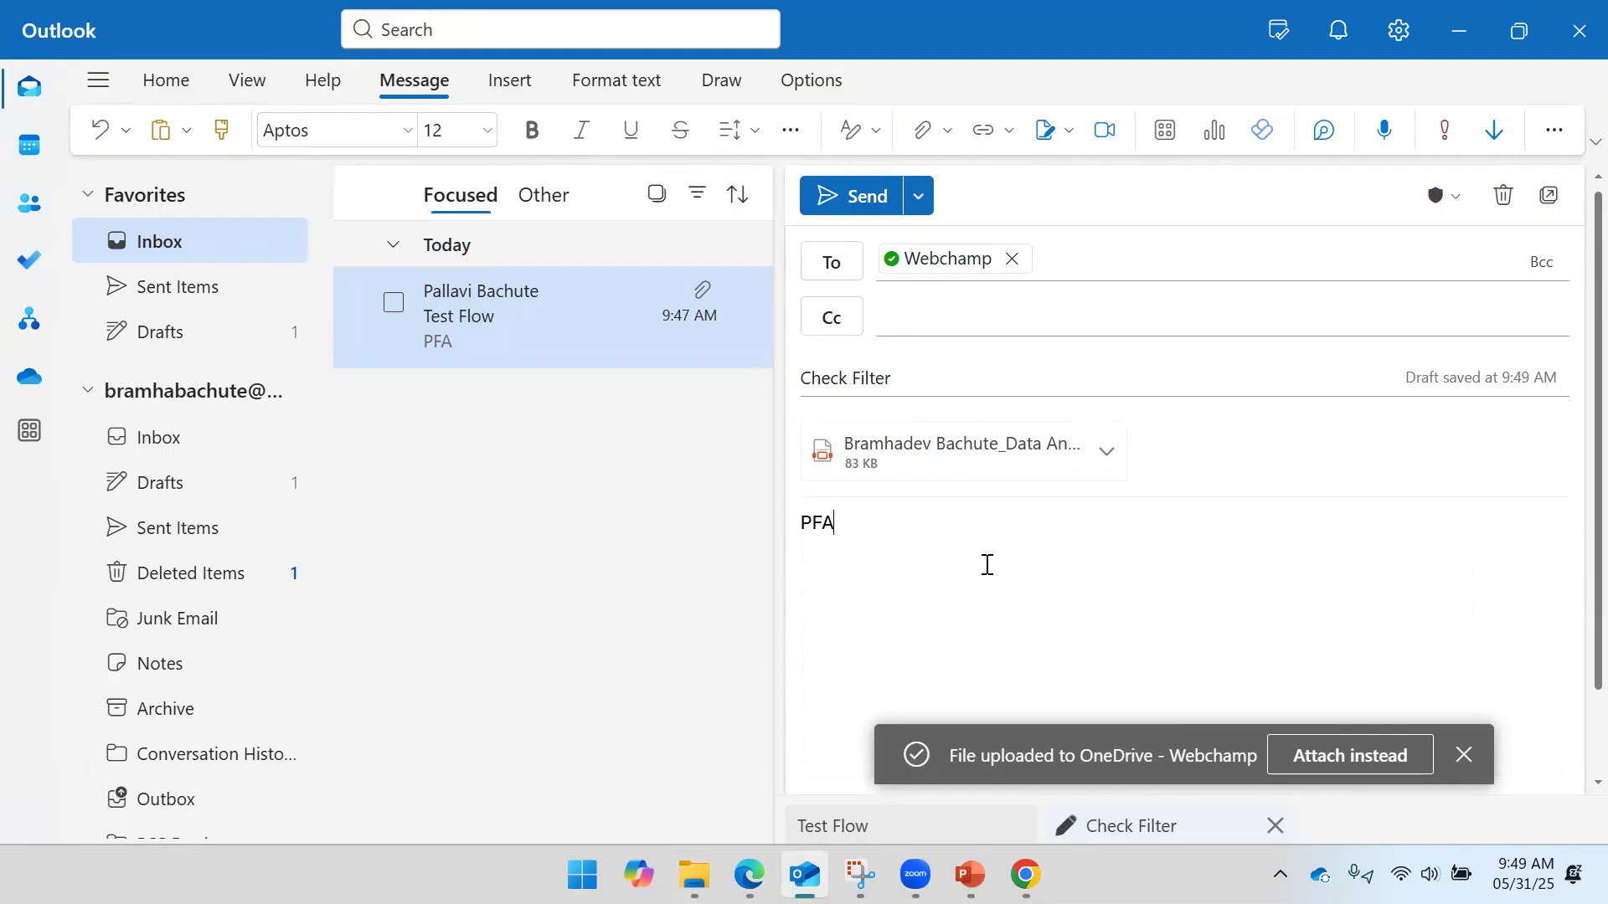
- Send the Check Filter email with its PDF attachment and check it in Sent Items
{"action": "left_click", "coordinate": [857, 195]}
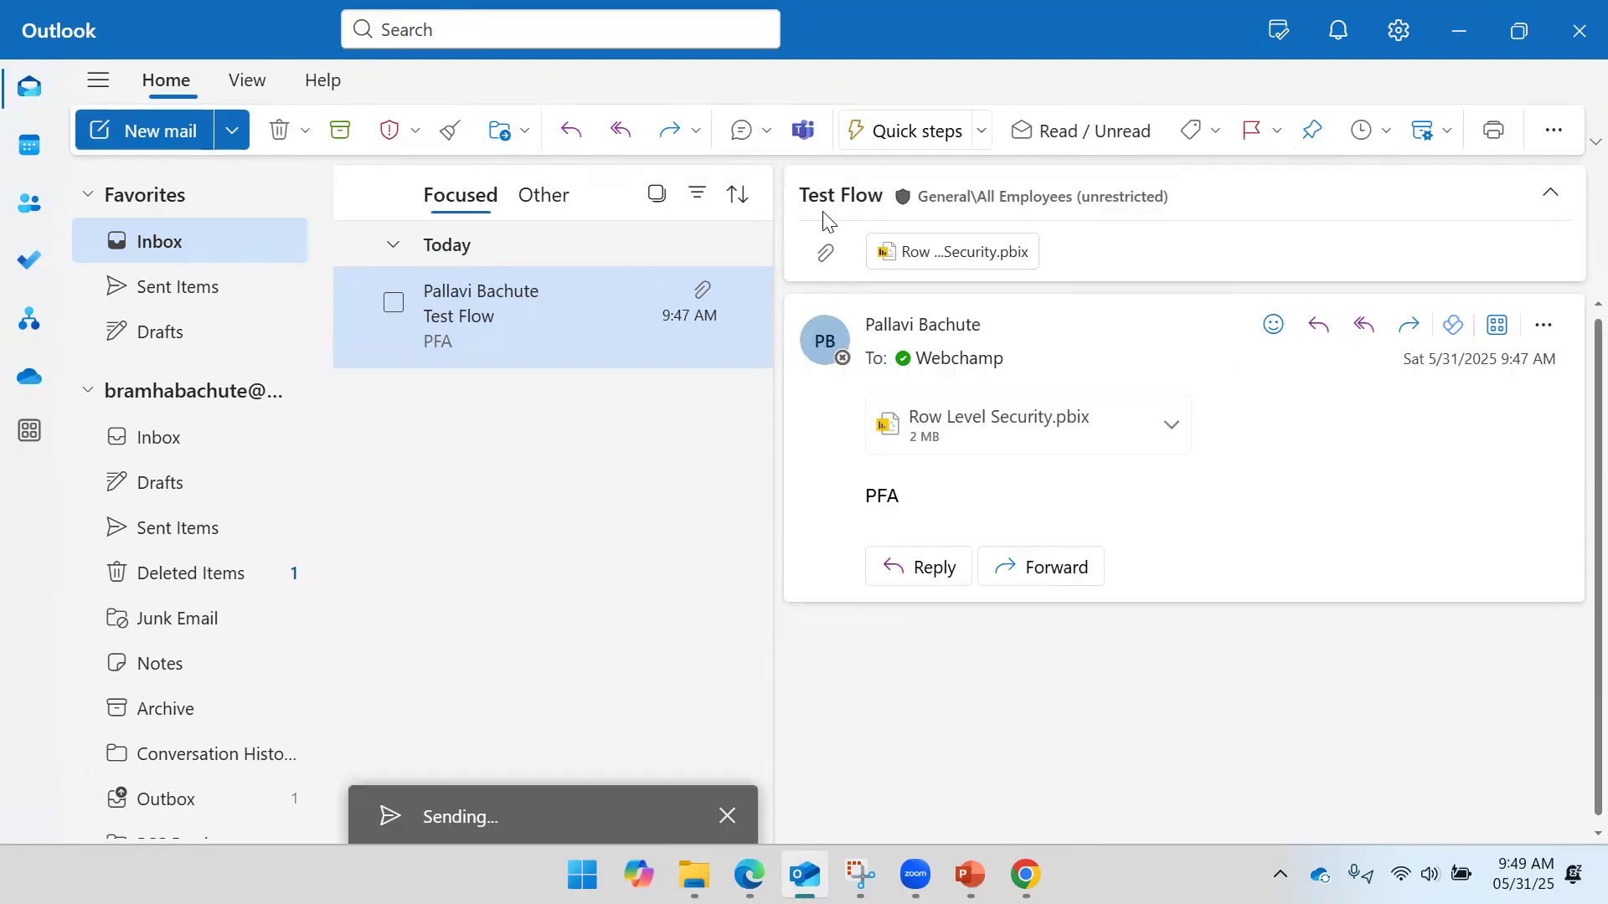
{"action": "left_click", "coordinate": [184, 293]}
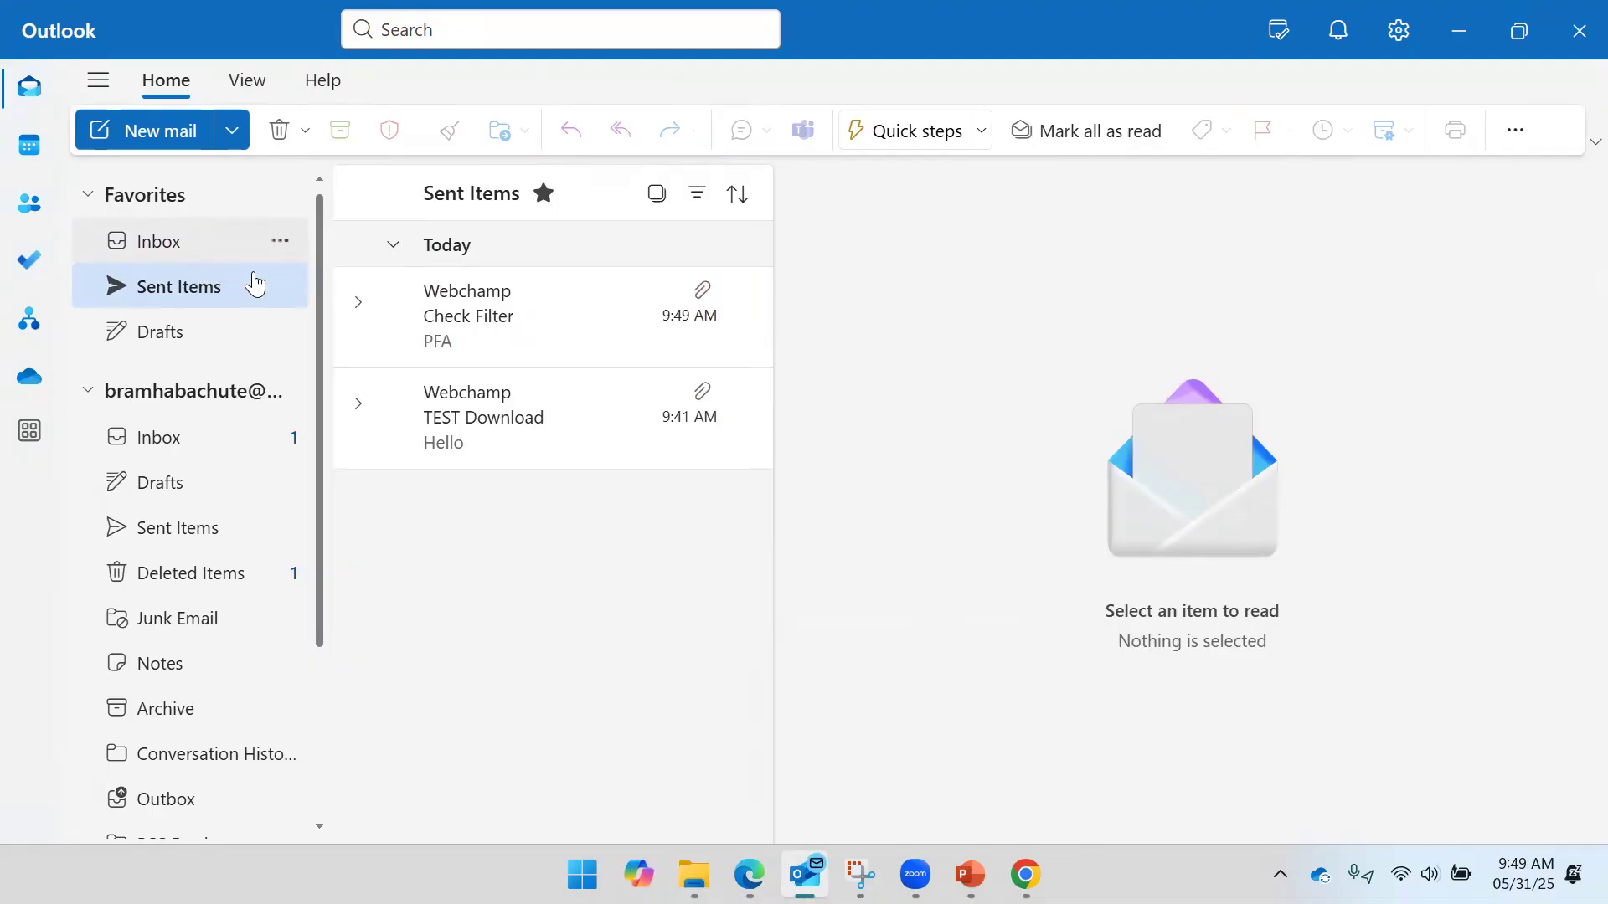
{"action": "left_click", "coordinate": [439, 316]}
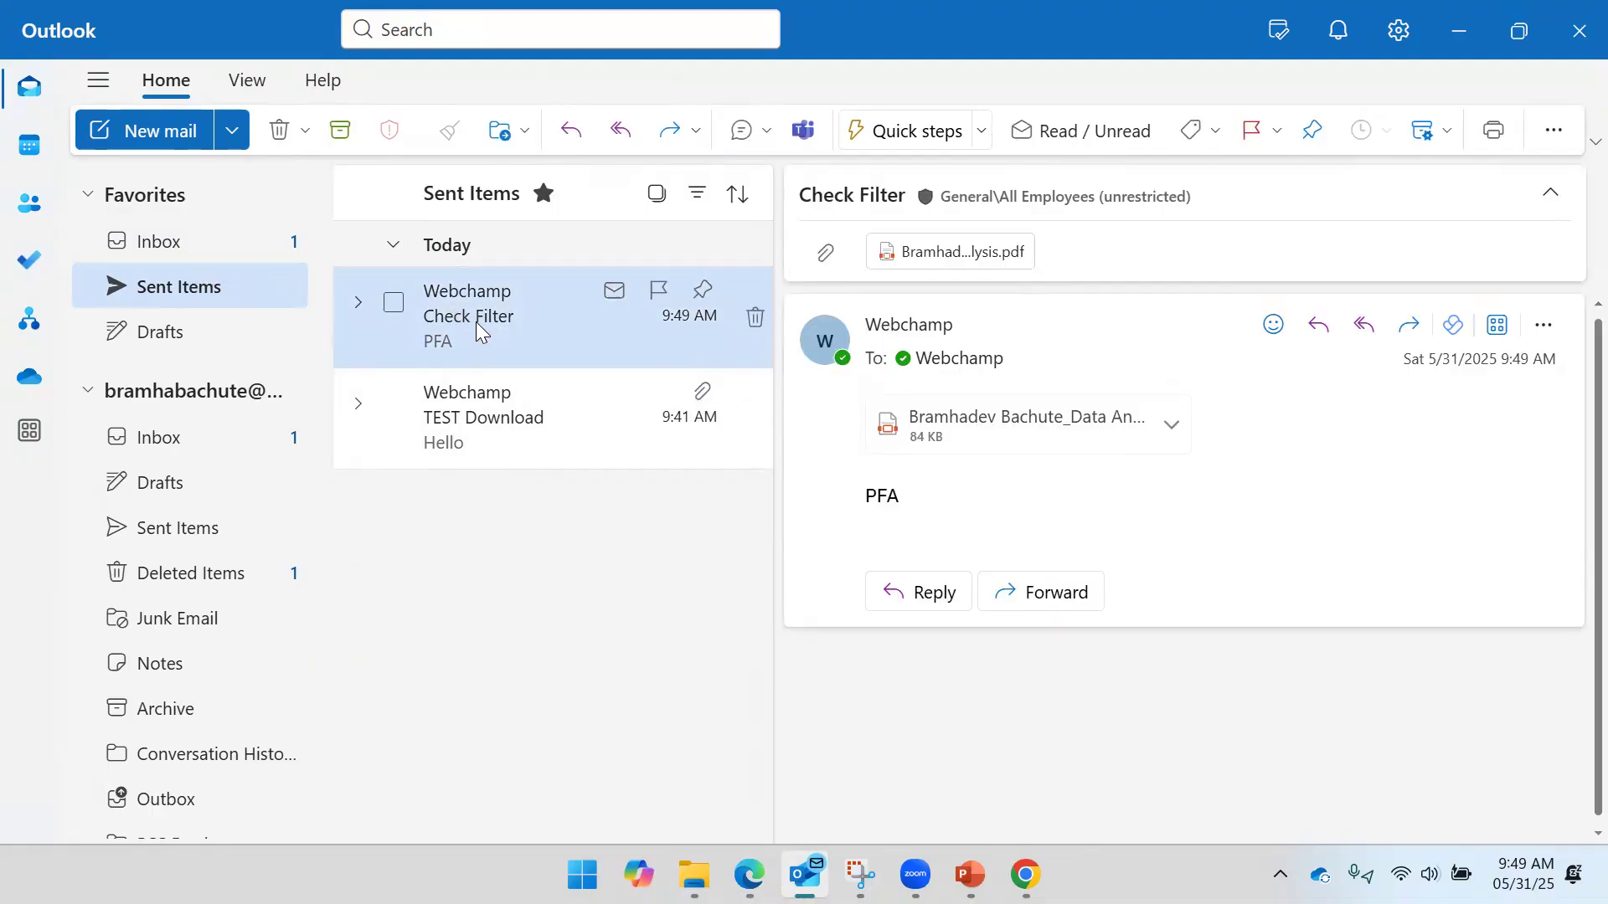
- Open the Check Filter email that arrived in the Inbox at 9:49 AM
{"action": "left_click", "coordinate": [209, 247]}
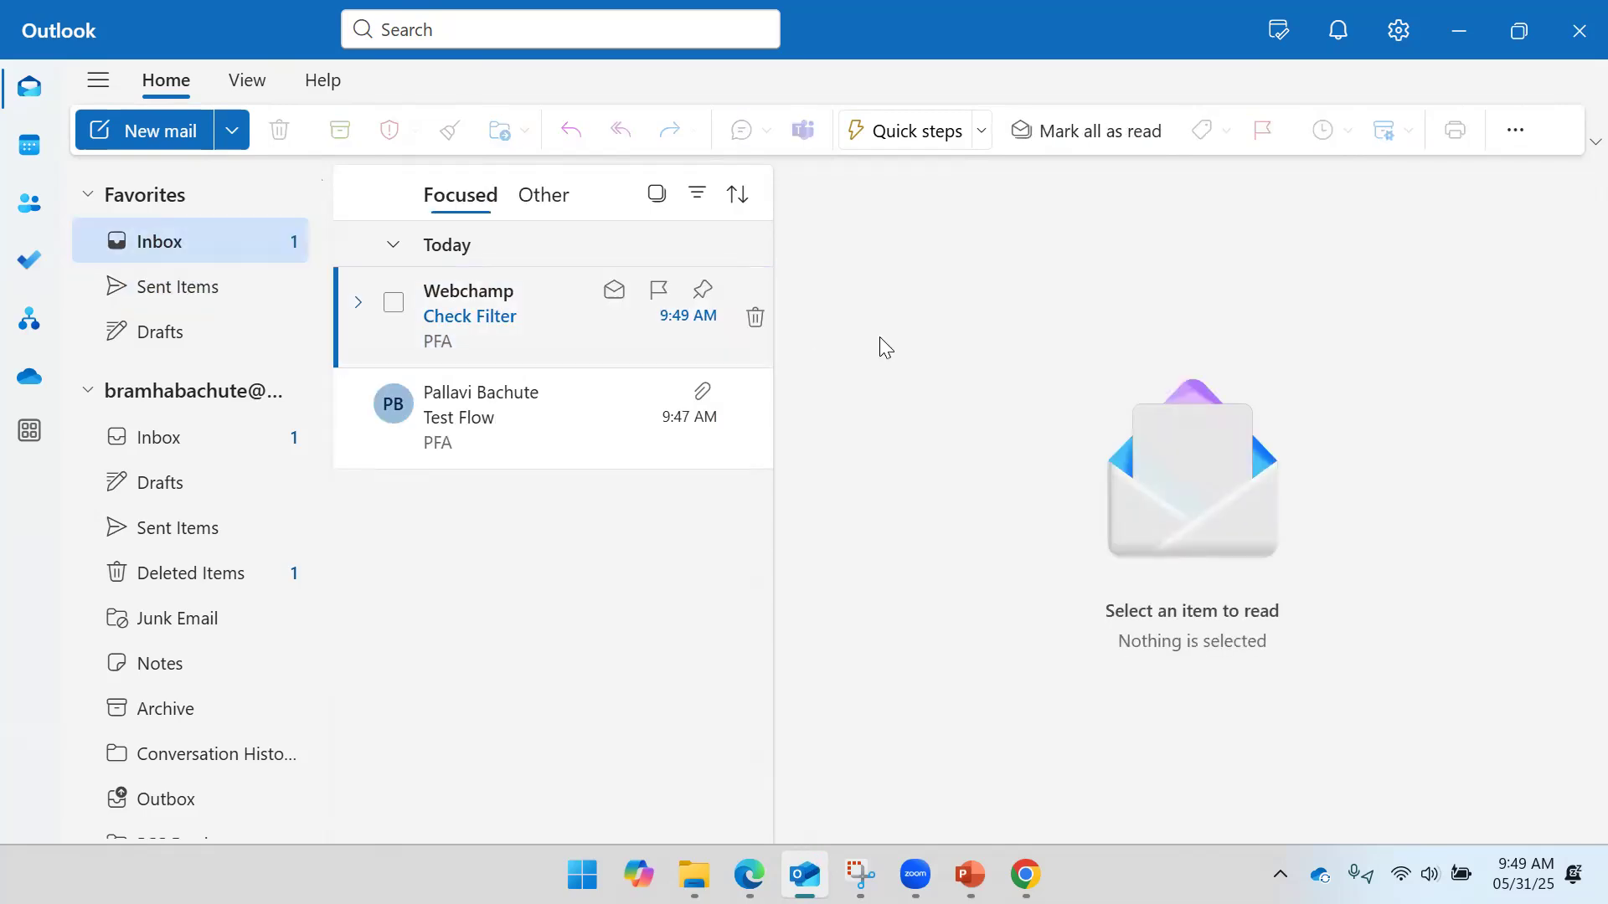
{"action": "left_click", "coordinate": [534, 323]}
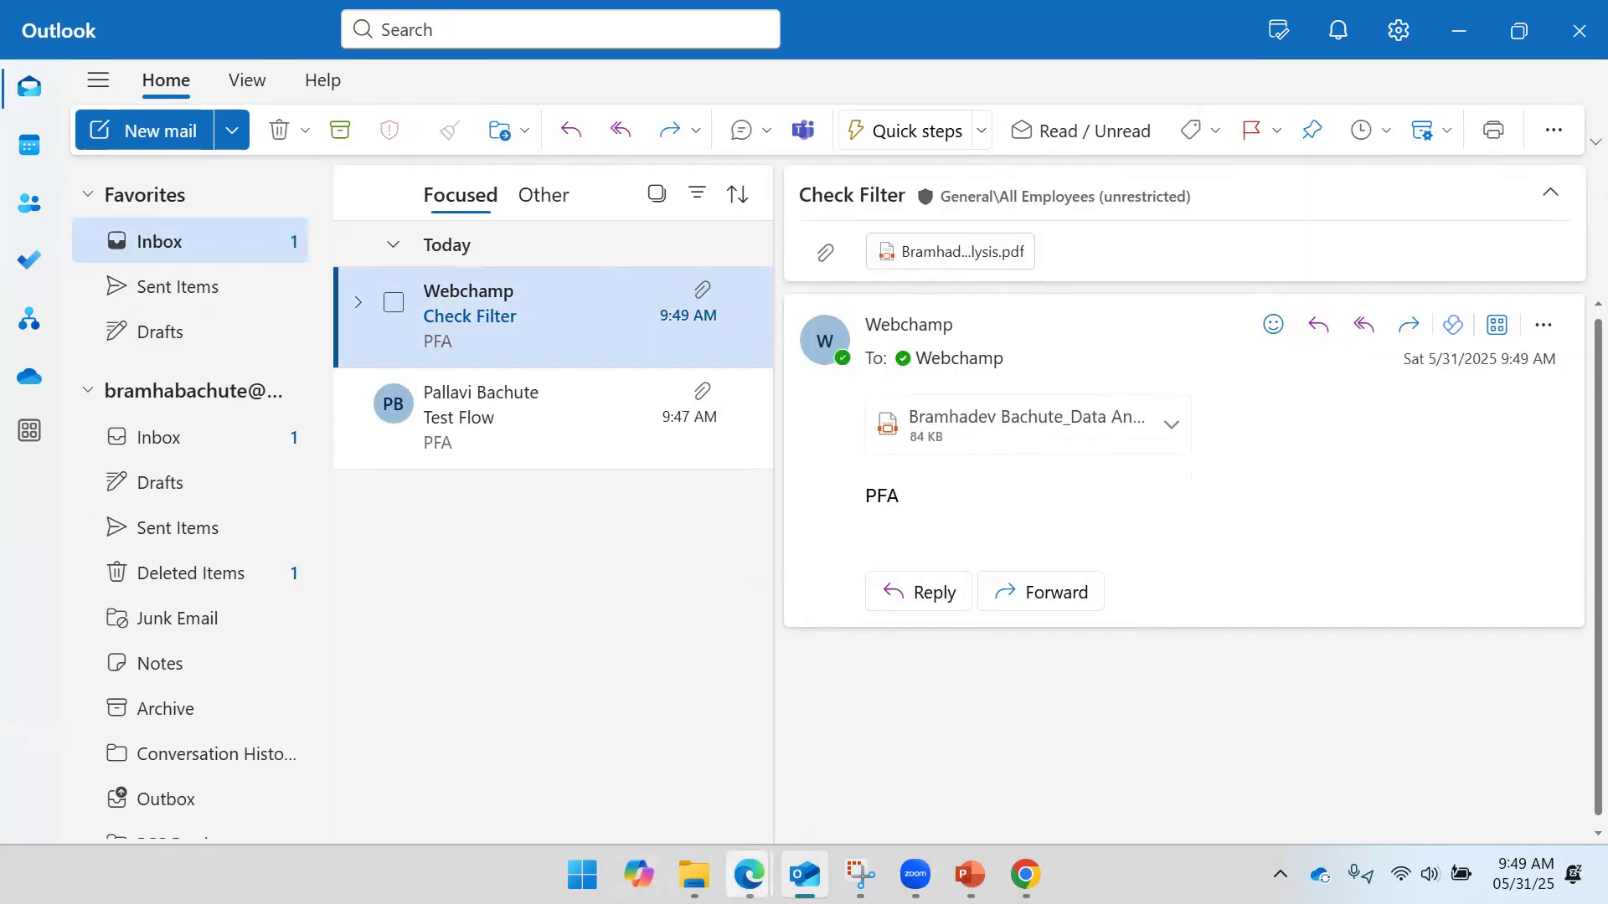
{"action": "mouse_move", "coordinate": [749, 875]}
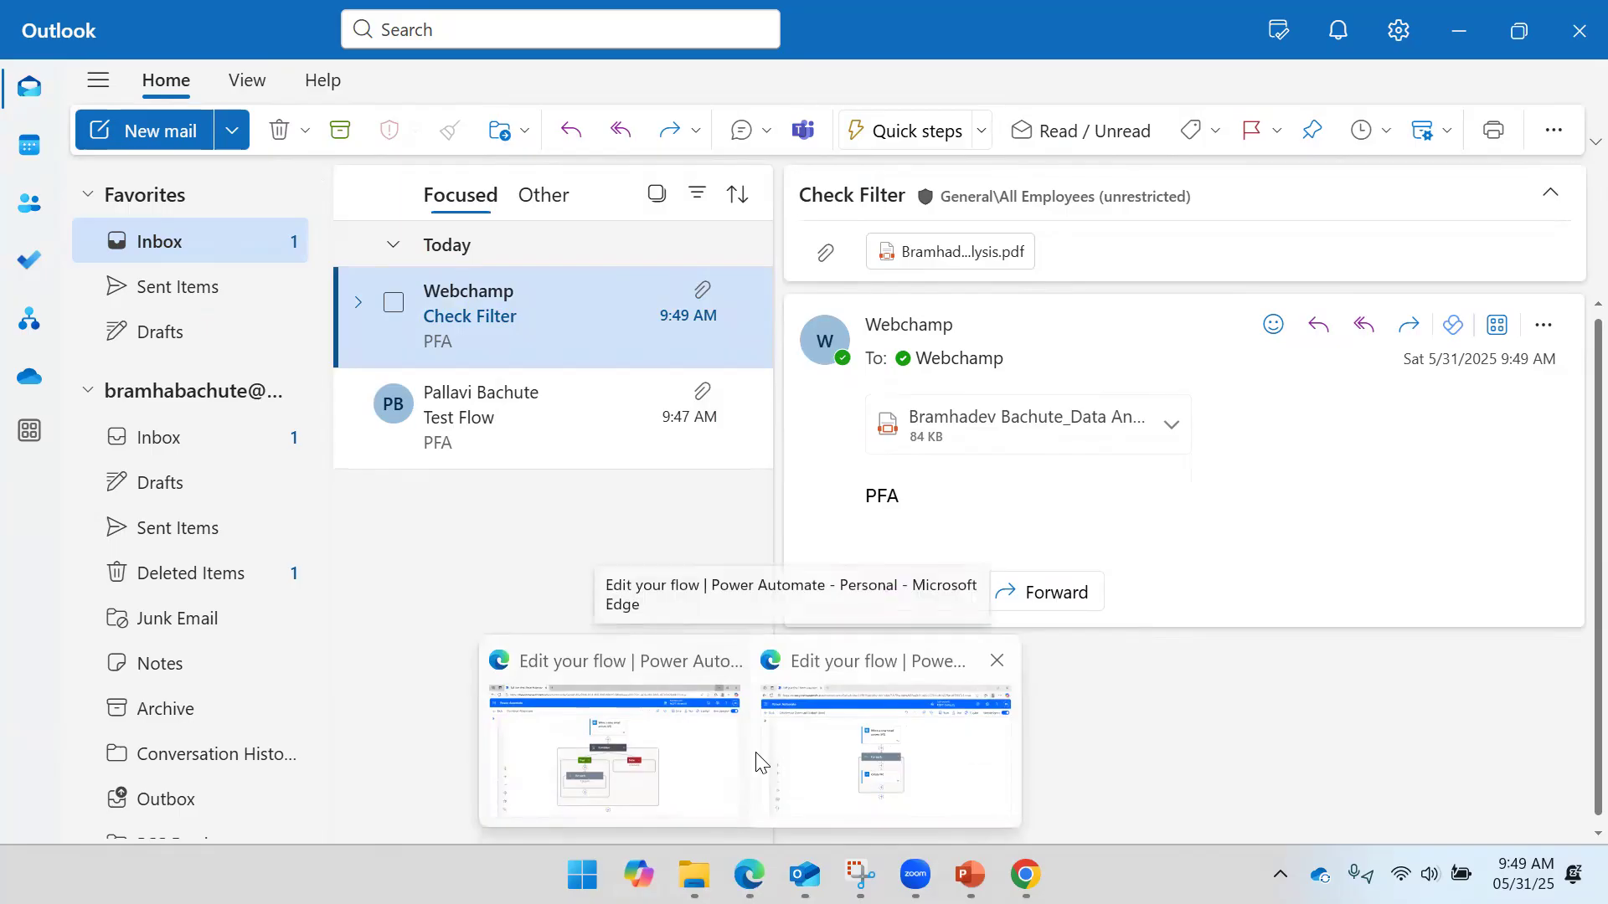
{"action": "left_click", "coordinate": [800, 762]}
- Leave the flow editor without saving and go to the flow's details page
{"action": "left_click", "coordinate": [61, 179]}
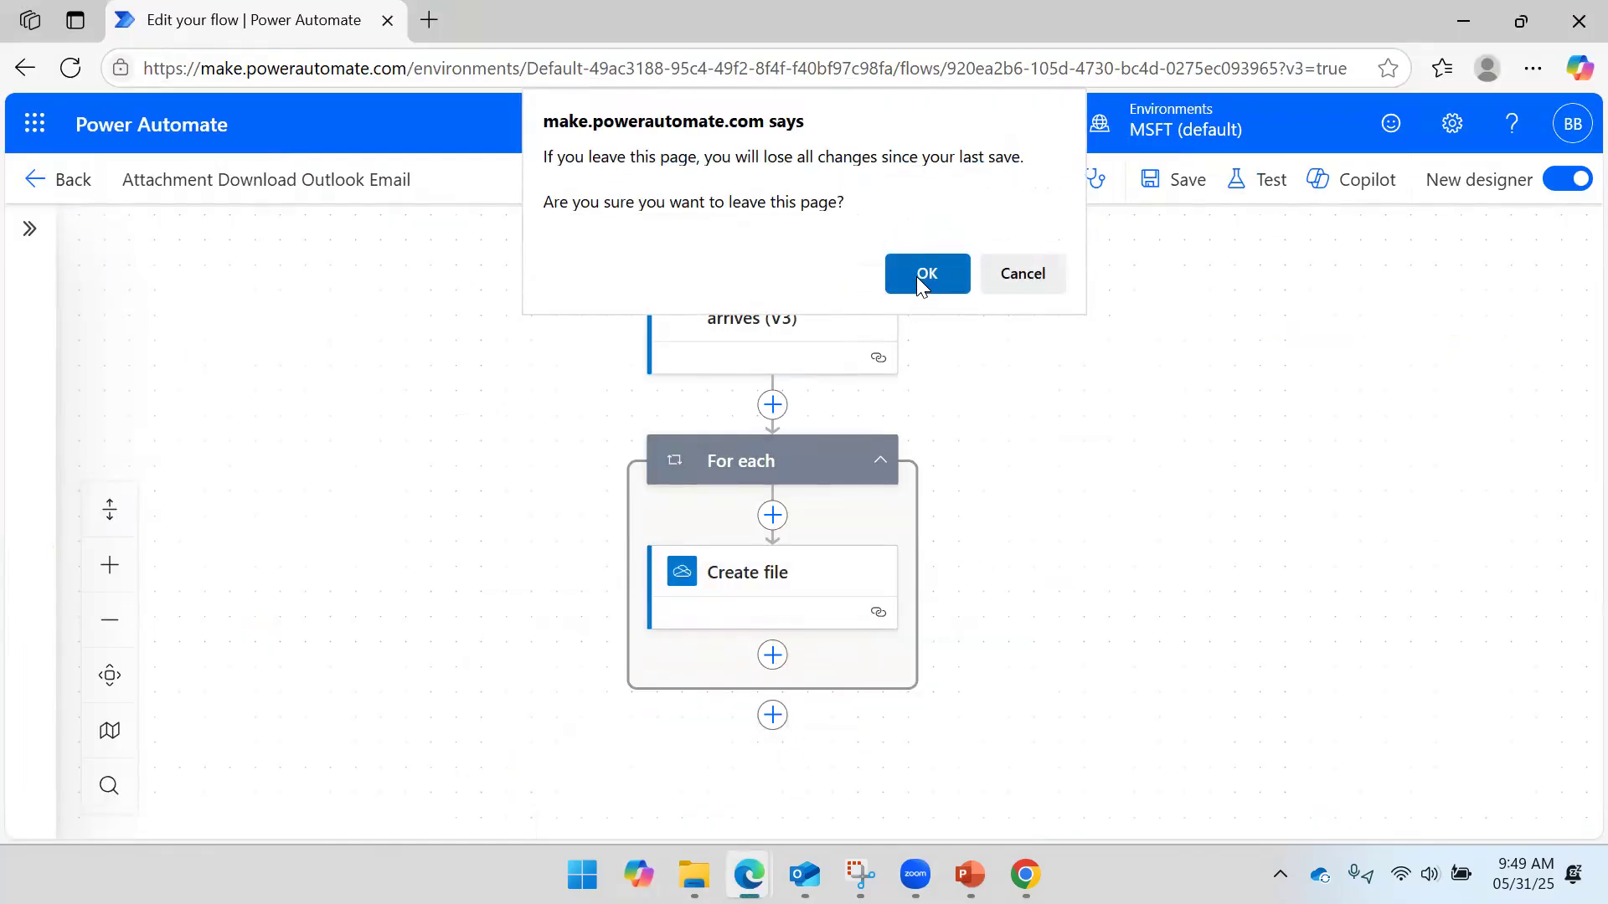
{"action": "left_click", "coordinate": [918, 279]}
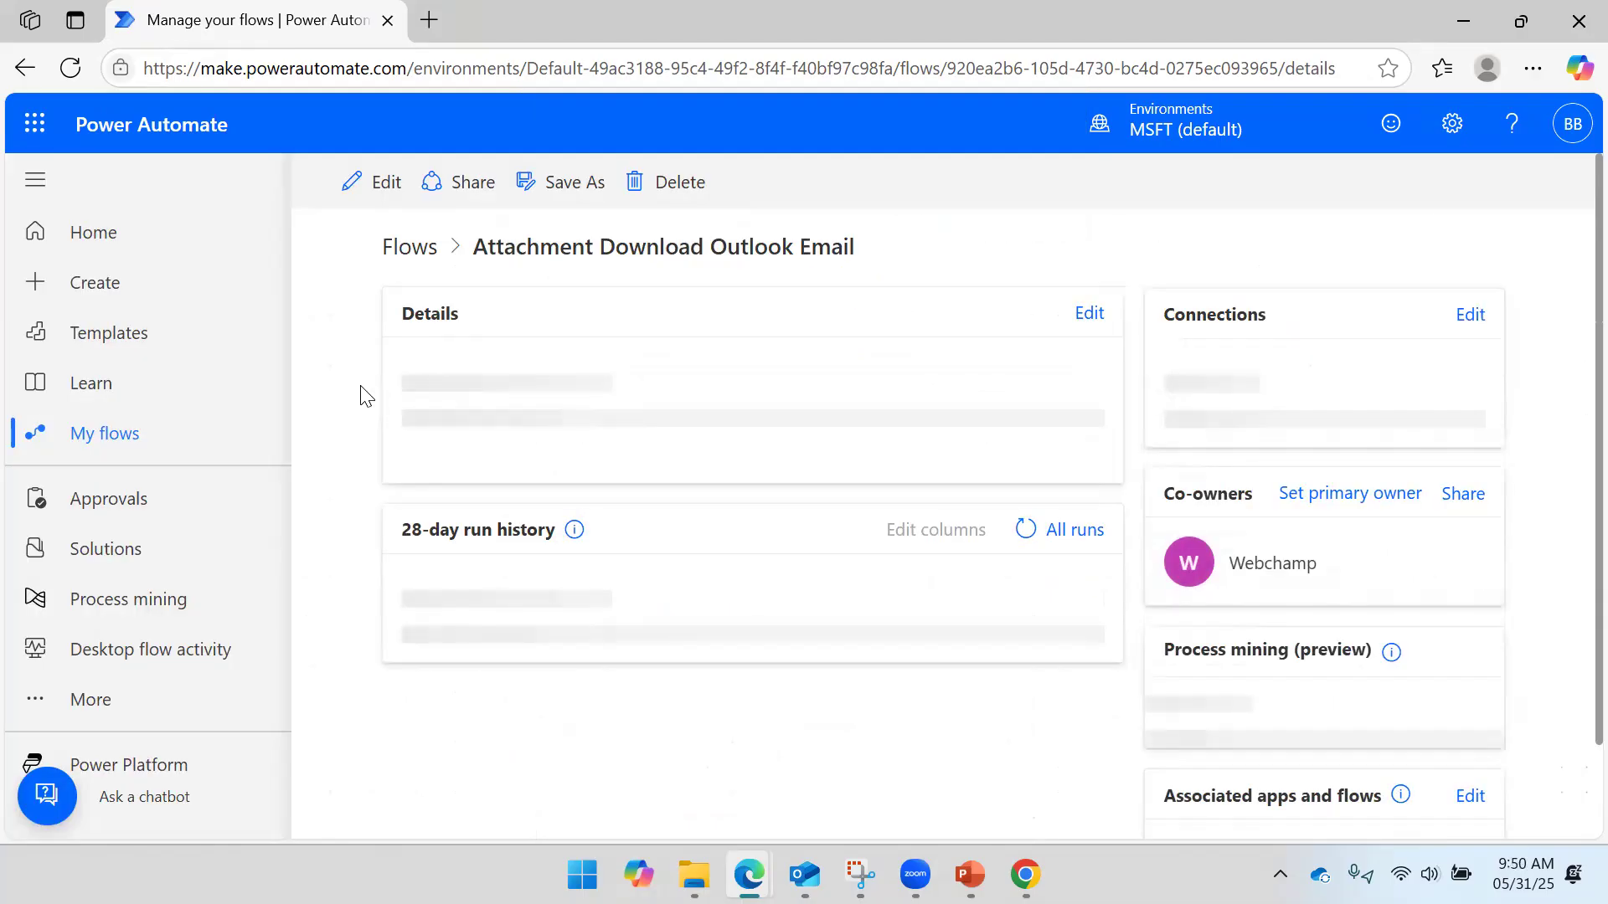
{"action": "scroll", "coordinate": [659, 352], "scroll_direction": "down", "scroll_amount": 3}
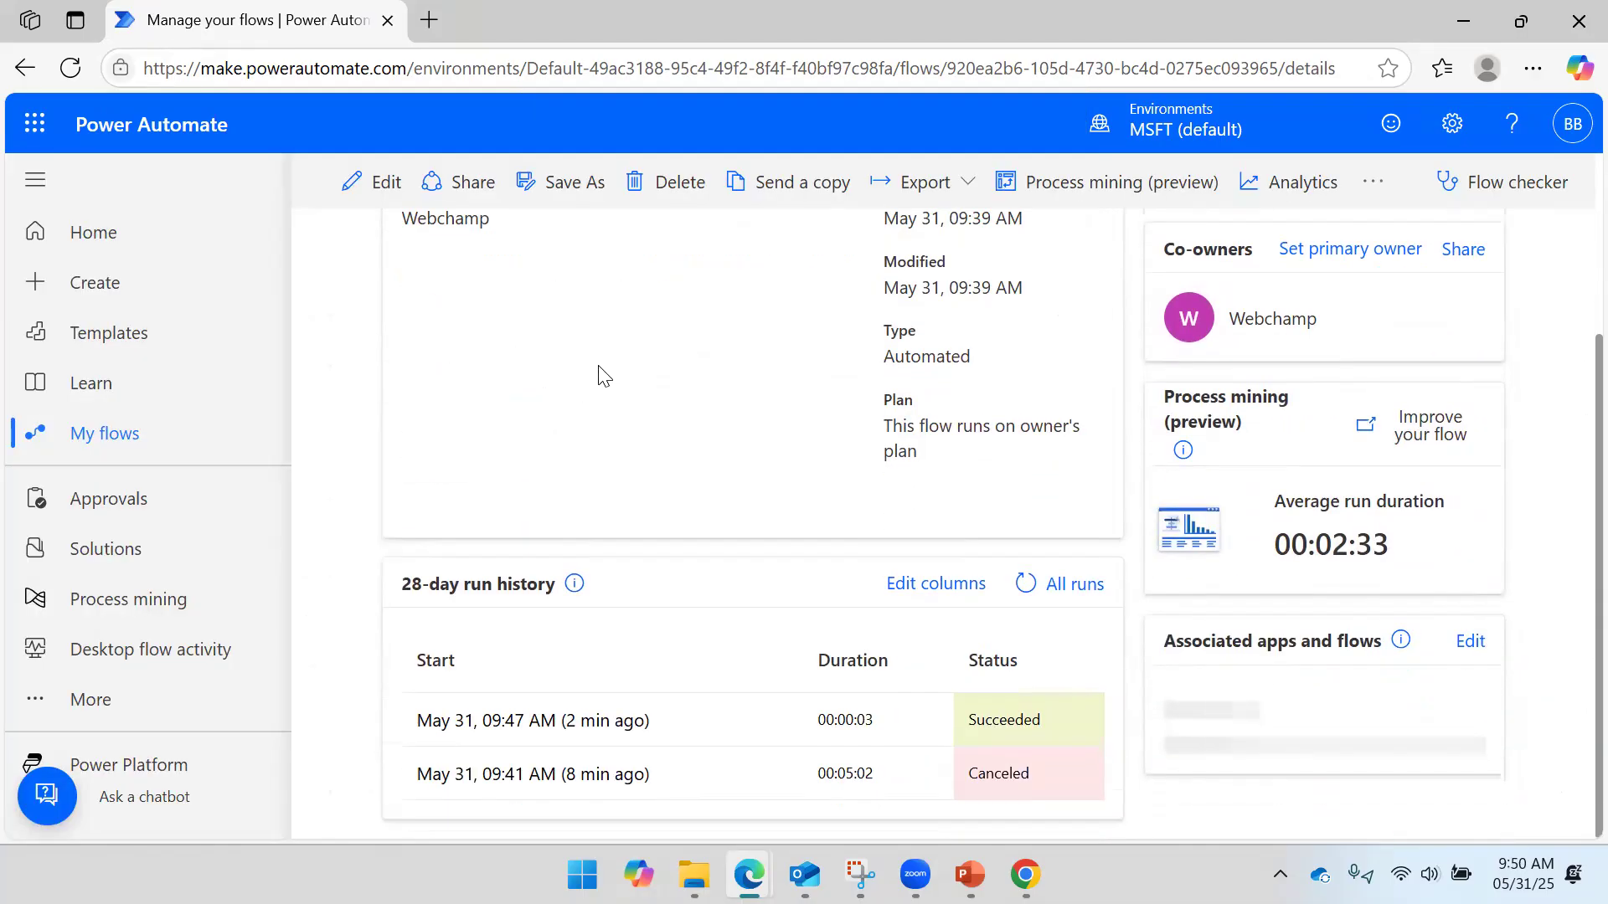
- Refresh the details page until a new 09:50 run shows Succeeded in the run history
{"action": "left_click", "coordinate": [70, 68]}
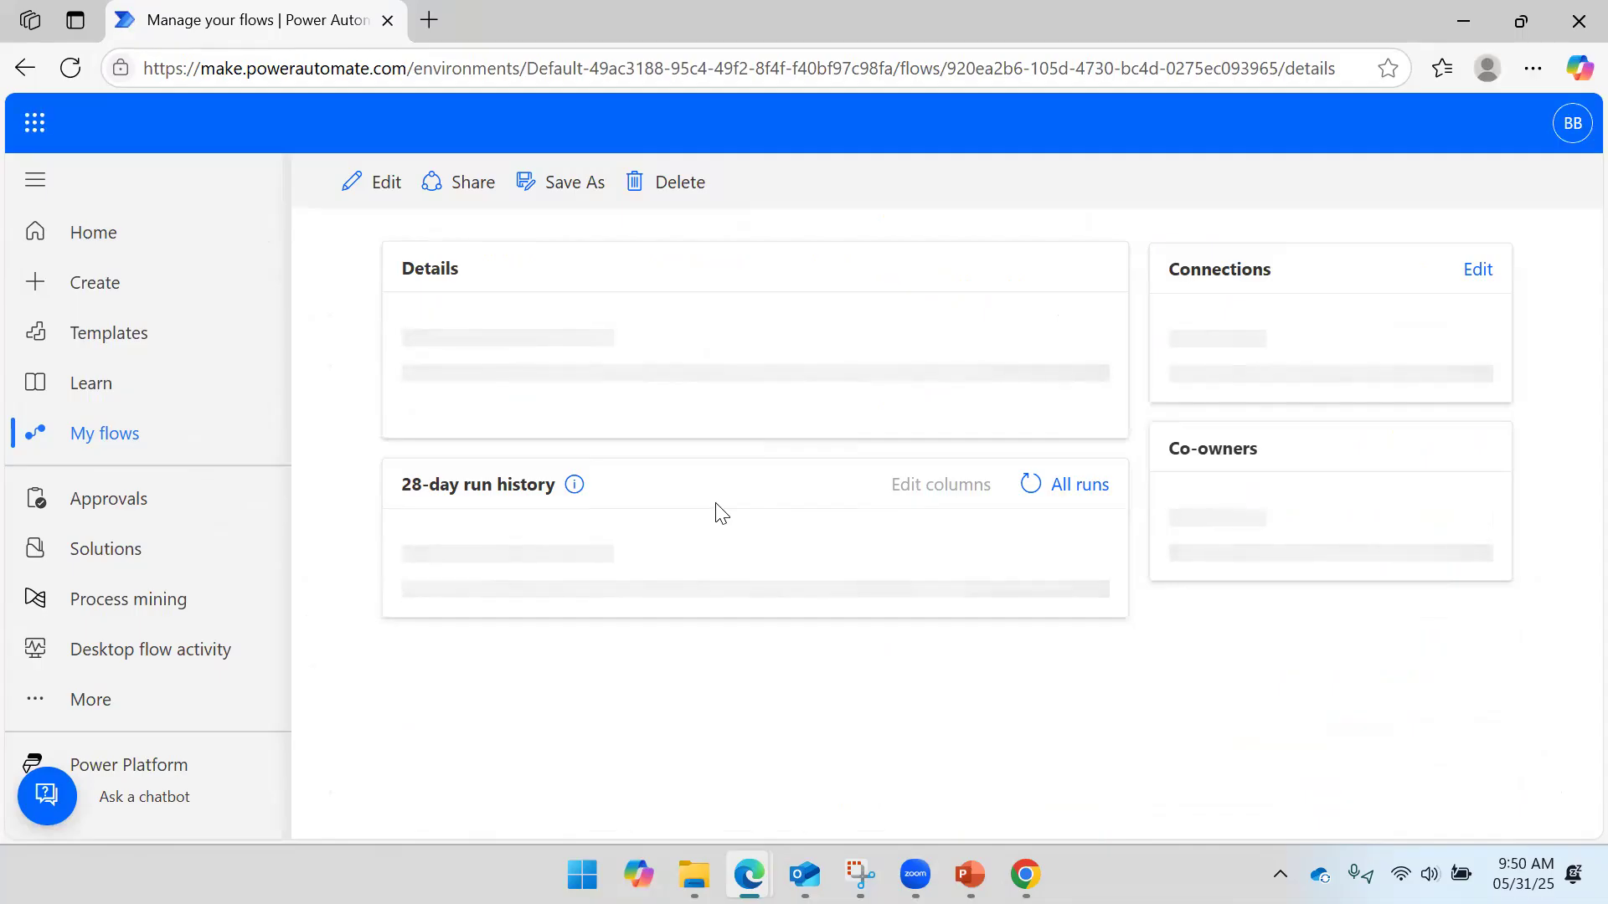
{"action": "scroll", "coordinate": [722, 513], "scroll_direction": "down", "scroll_amount": 3}
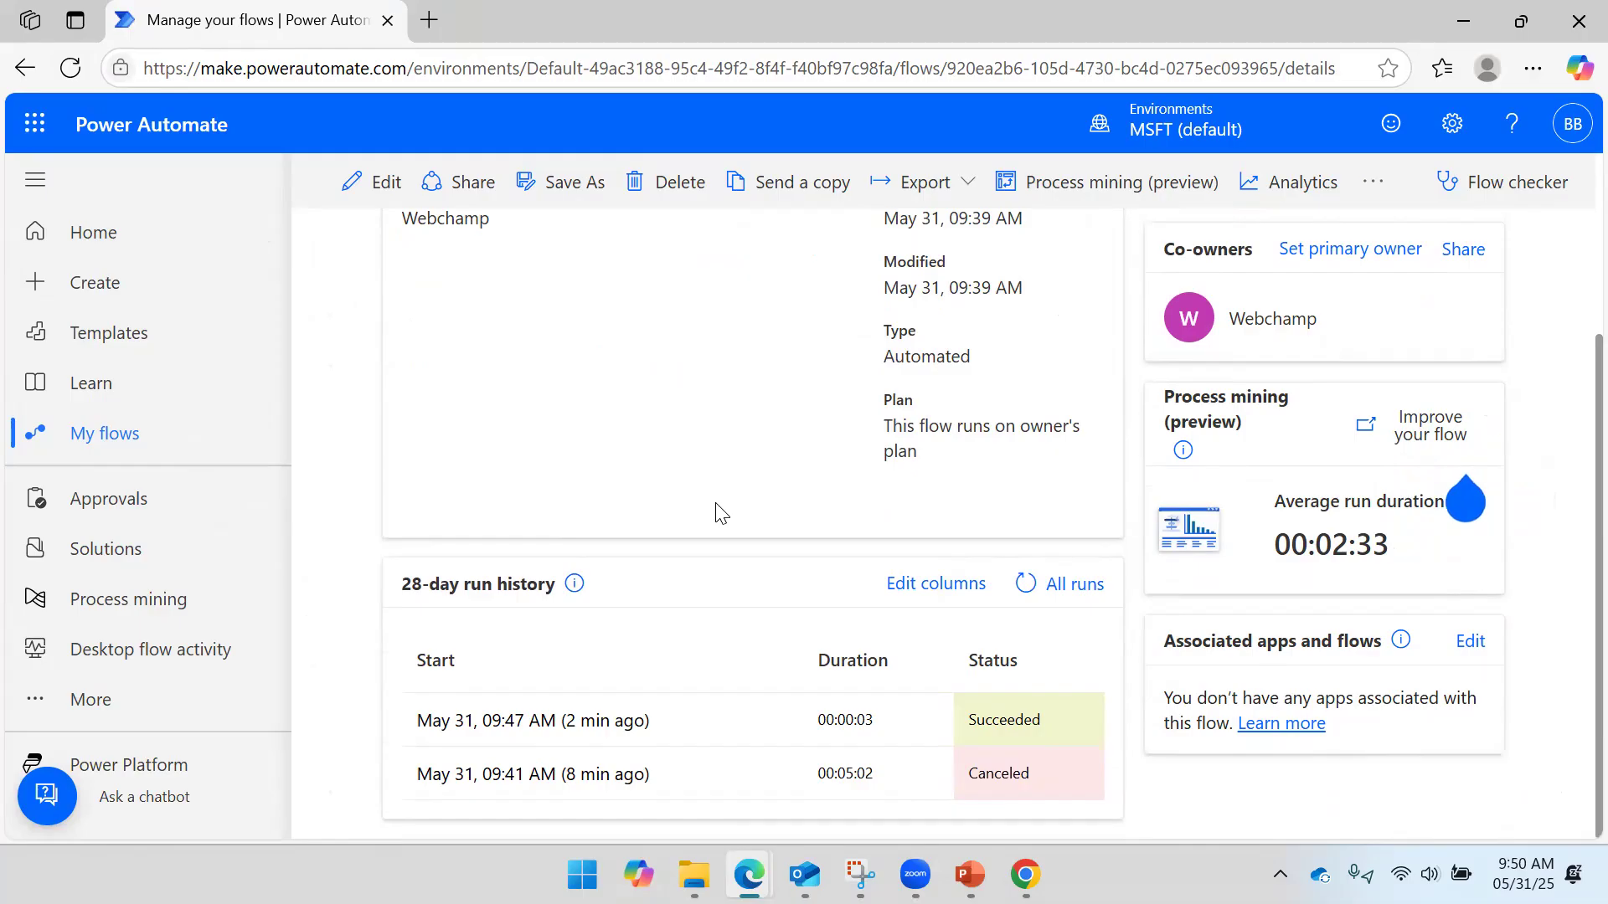
{"action": "left_click", "coordinate": [69, 68]}
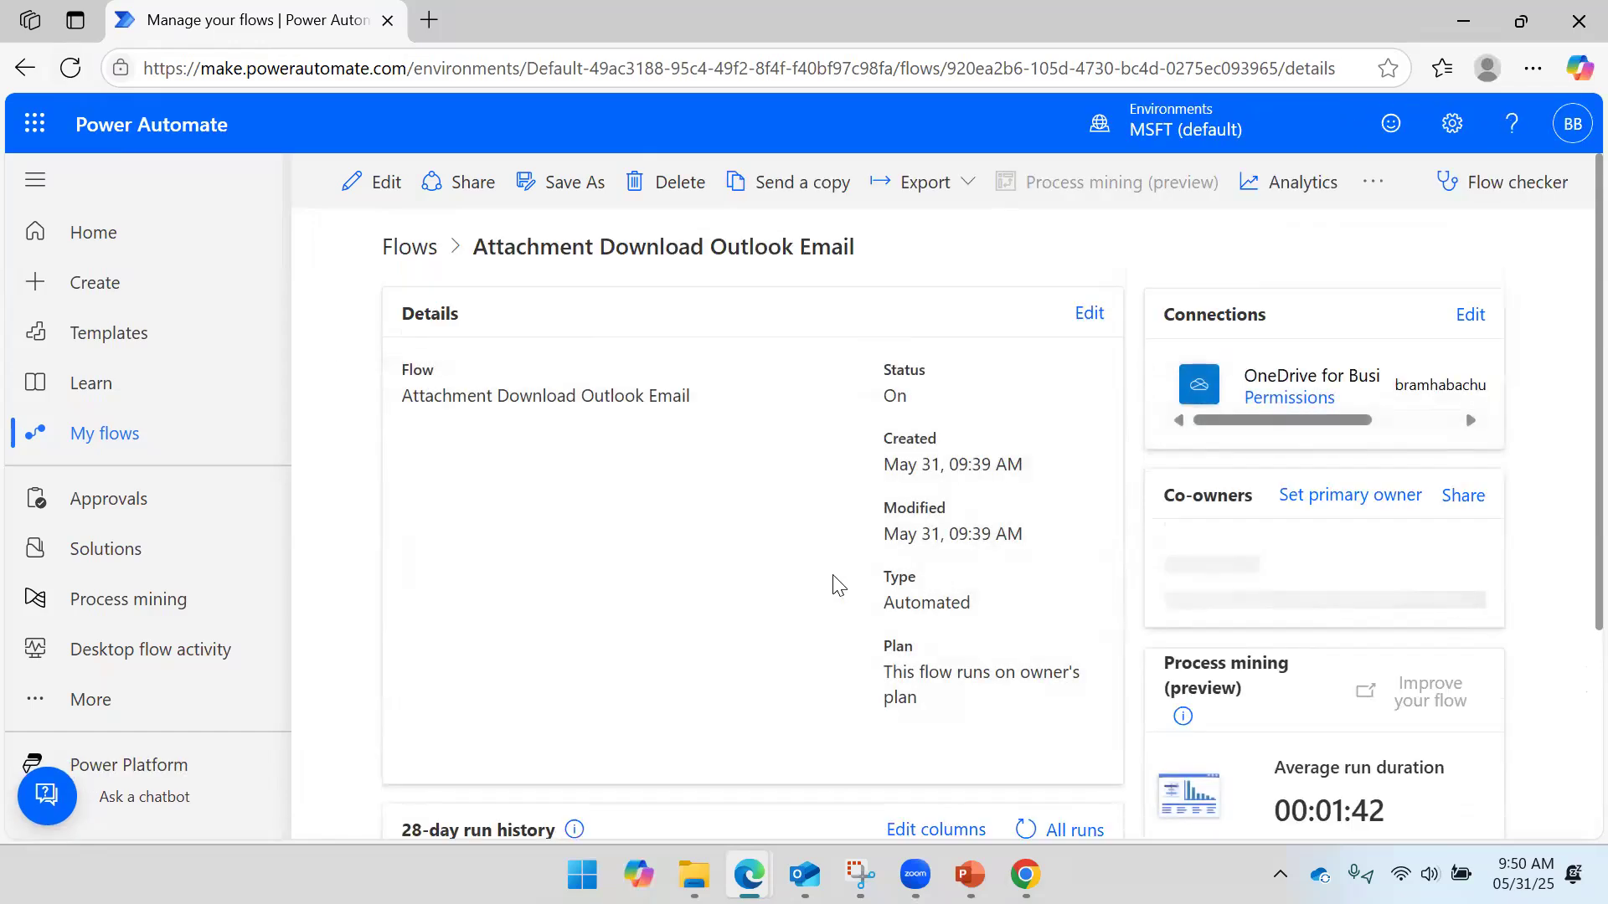
{"action": "scroll", "coordinate": [833, 582], "scroll_direction": "down", "scroll_amount": 3}
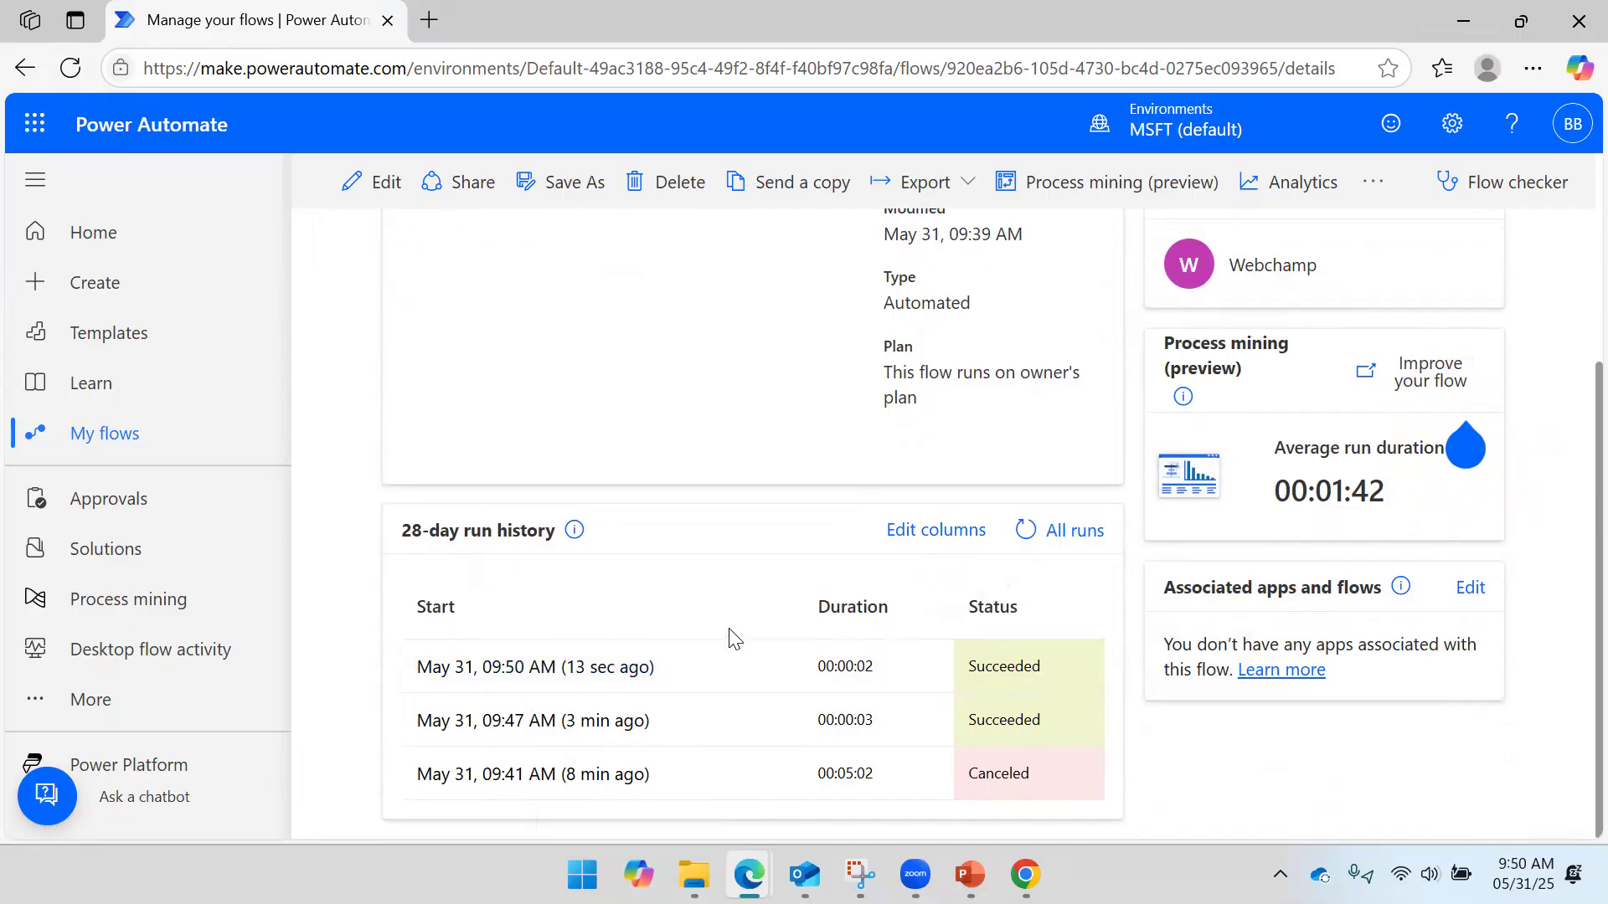
{"action": "mouse_move", "coordinate": [694, 874]}
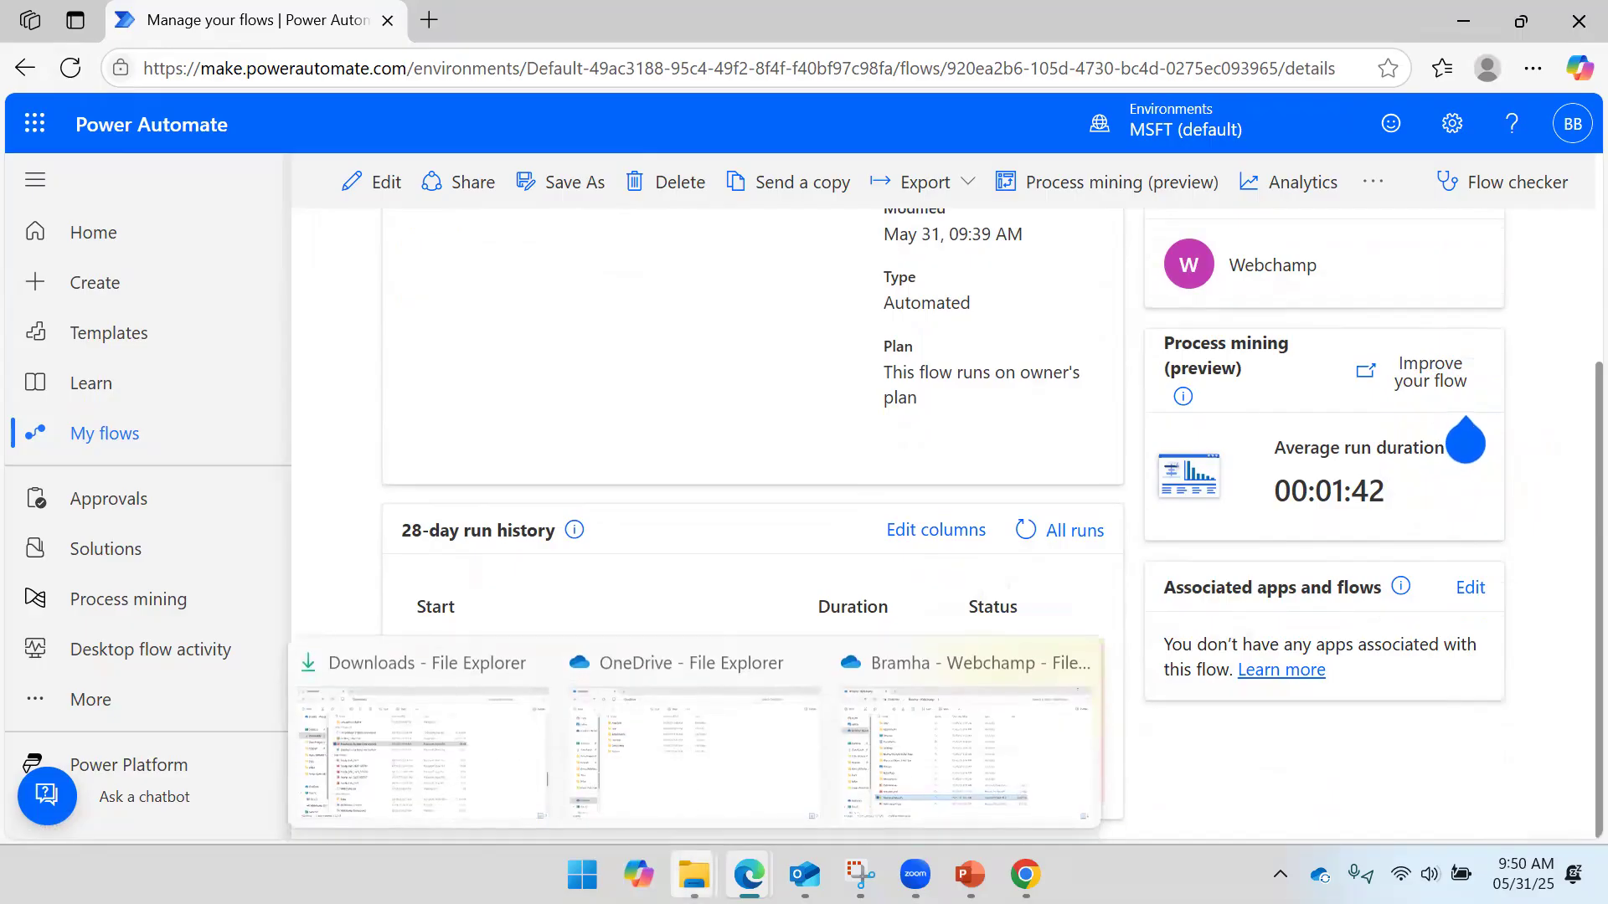
{"action": "left_click", "coordinate": [936, 754]}
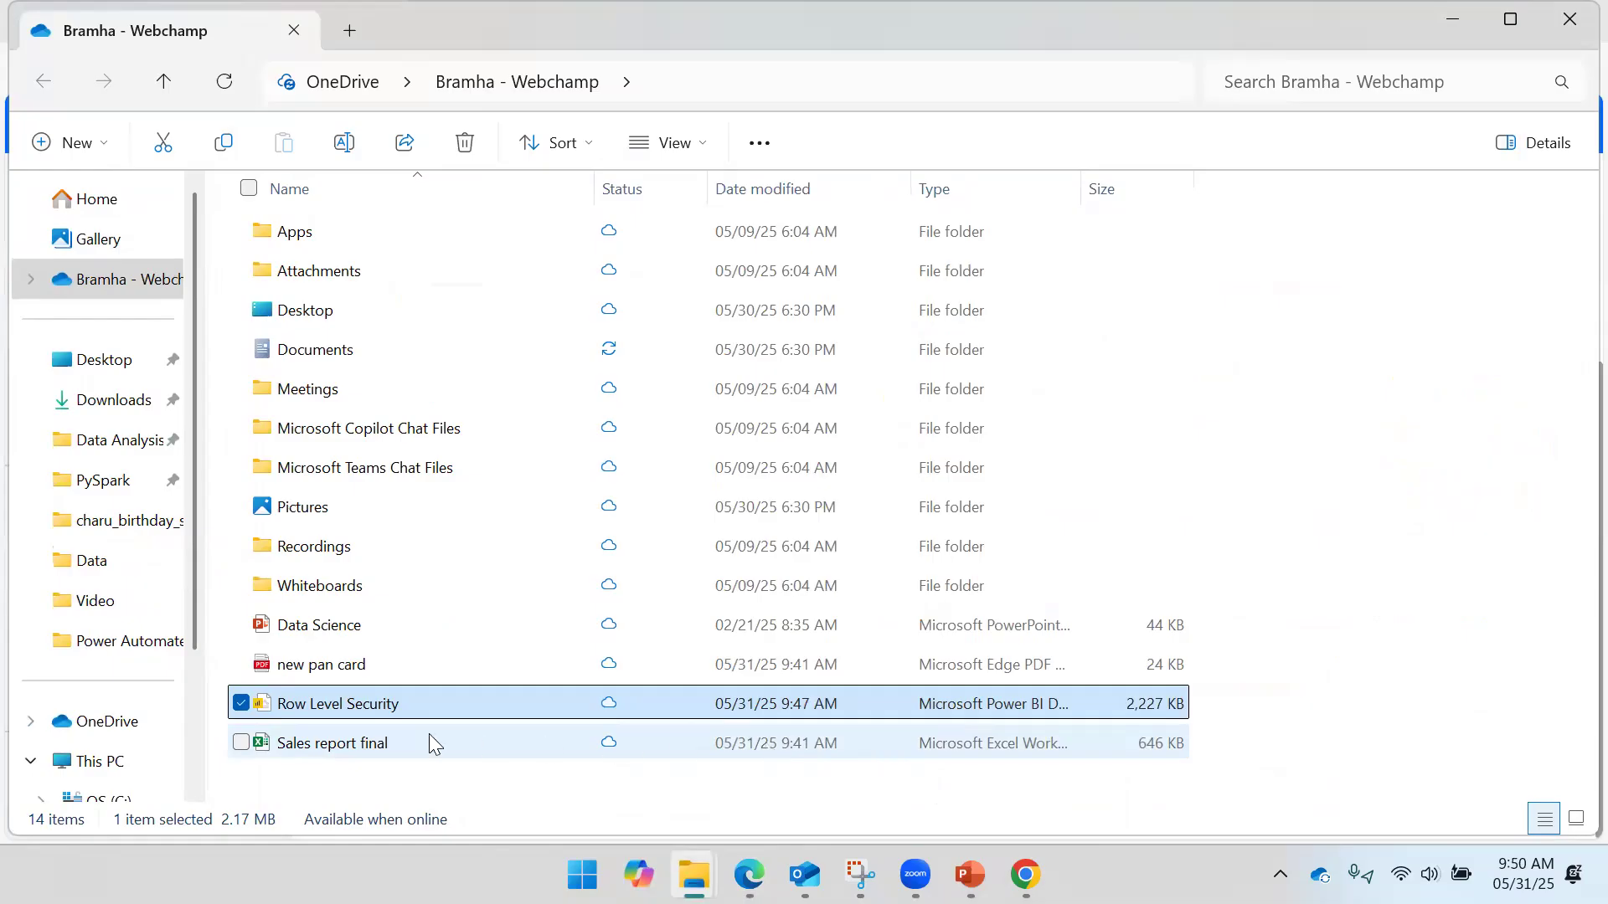
{"action": "left_click", "coordinate": [1364, 657]}
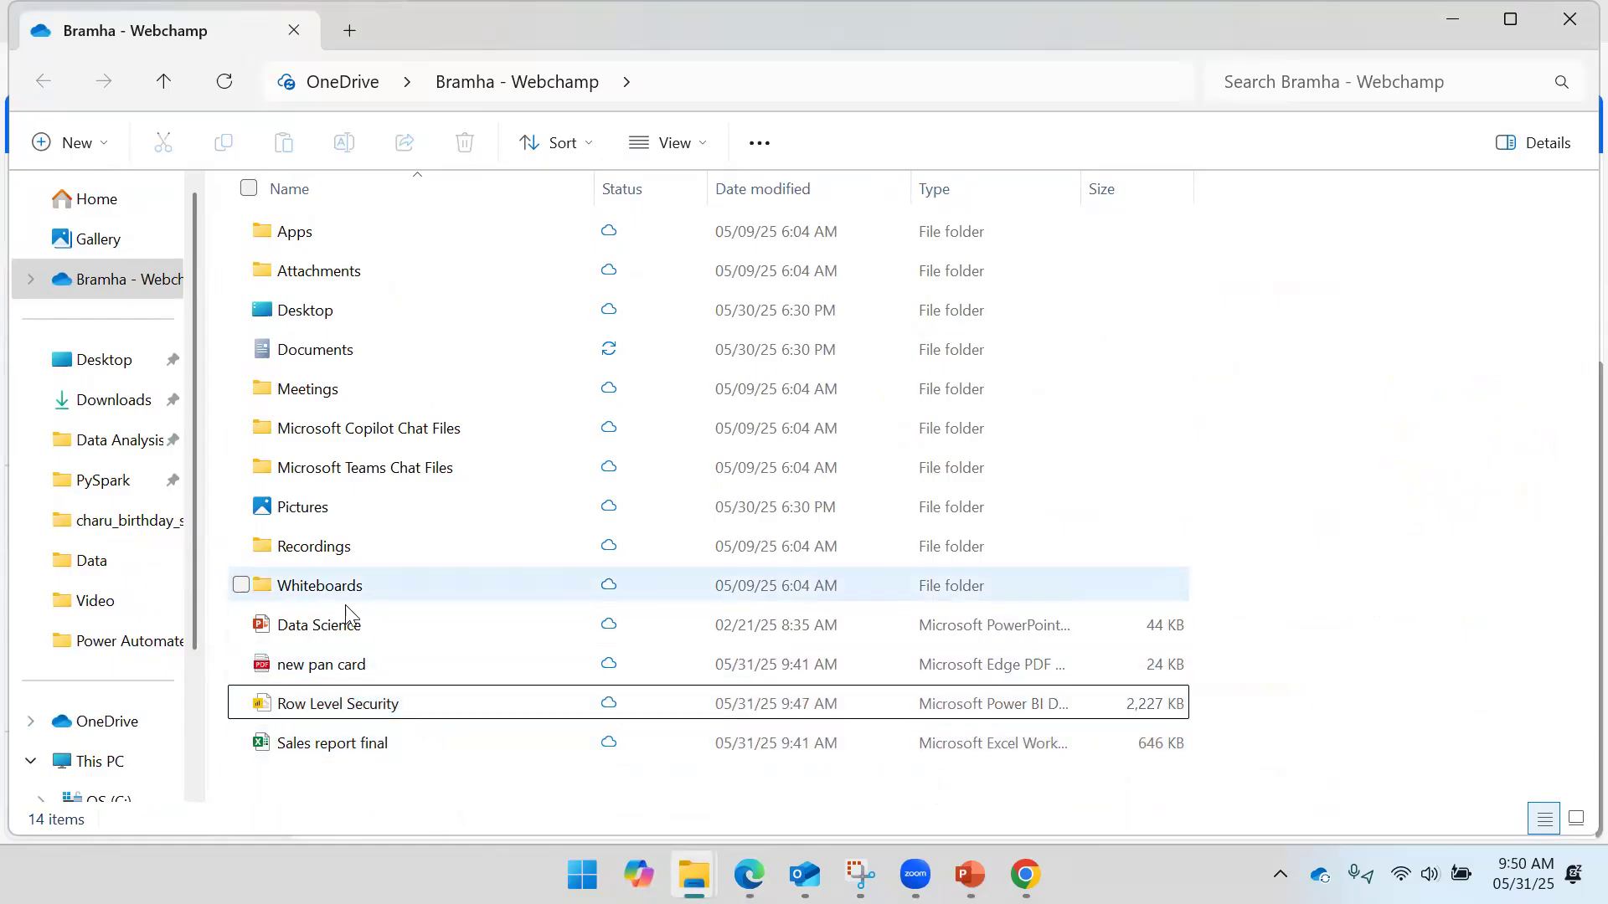
{"action": "key", "text": "alt+Tab"}
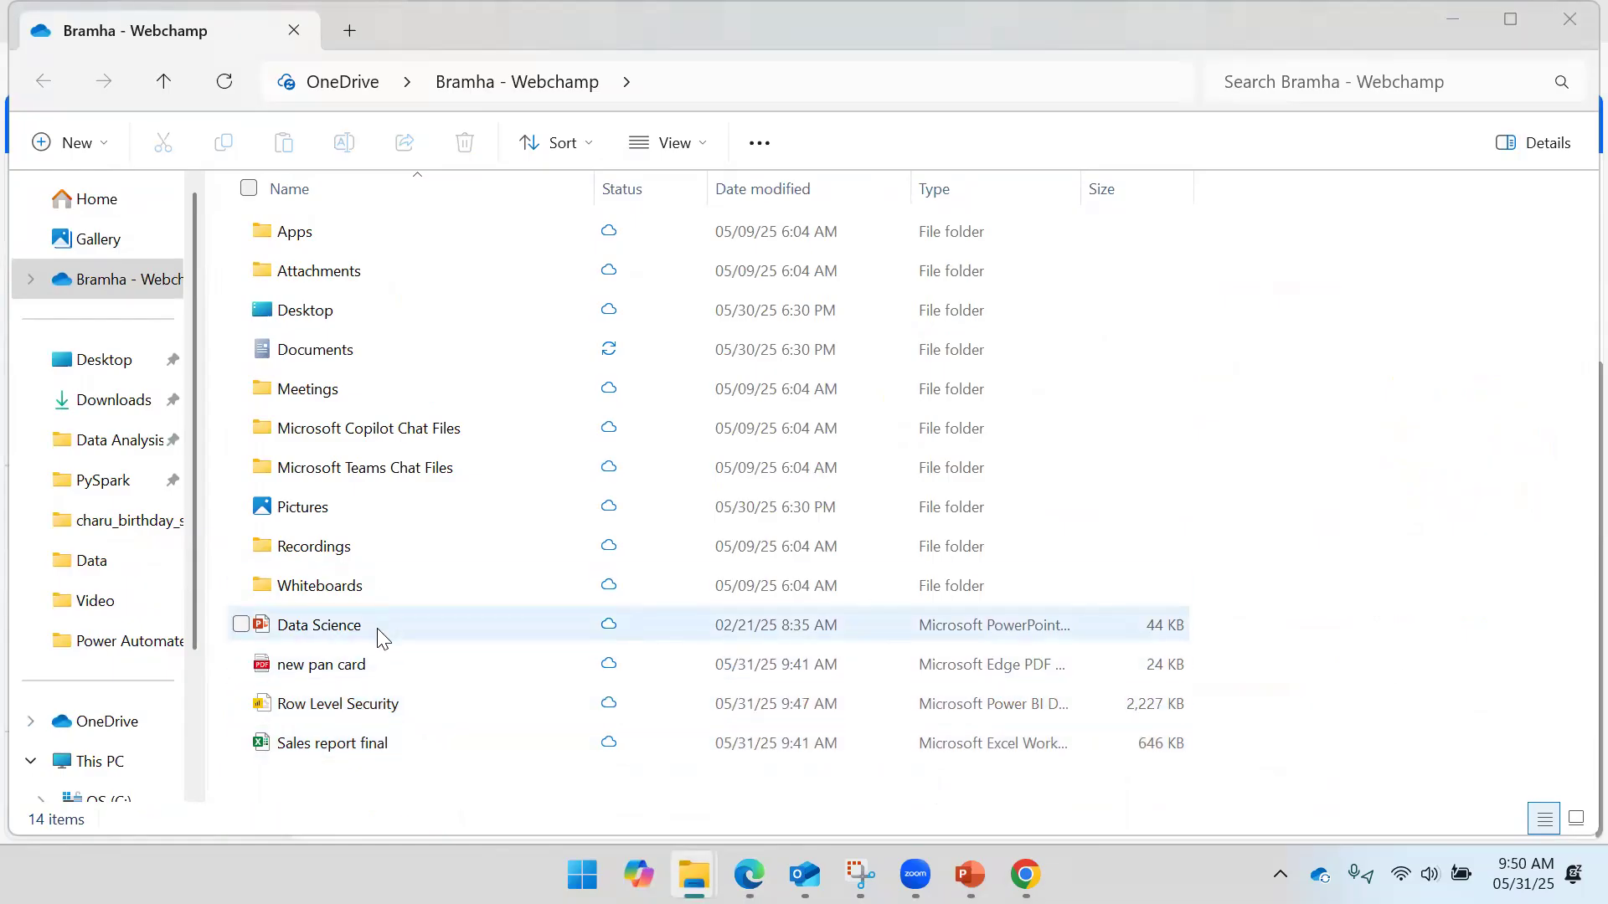
{"action": "scroll", "coordinate": [725, 624], "scroll_direction": "up", "scroll_amount": 3}
{"action": "scroll", "coordinate": [718, 618], "scroll_direction": "down", "scroll_amount": 3}
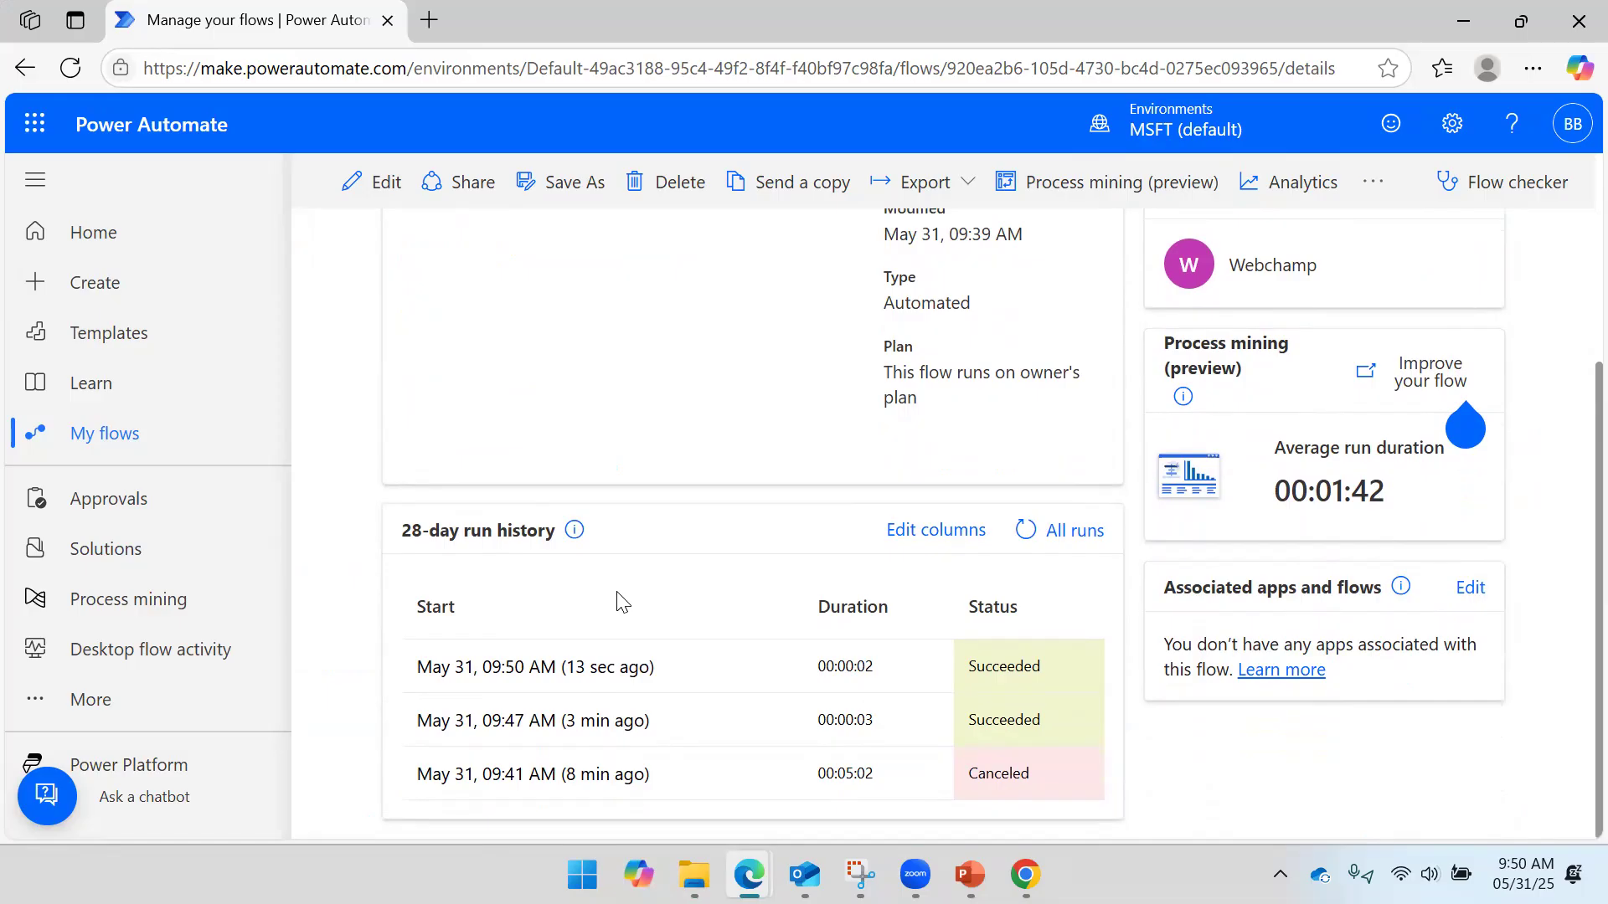
- Open the Attachment Download Outlook Email flow in the designer and expand the For each loop
{"action": "scroll", "coordinate": [623, 601], "scroll_direction": "up", "scroll_amount": 3}
{"action": "scroll", "coordinate": [726, 466], "scroll_direction": "down", "scroll_amount": 3}
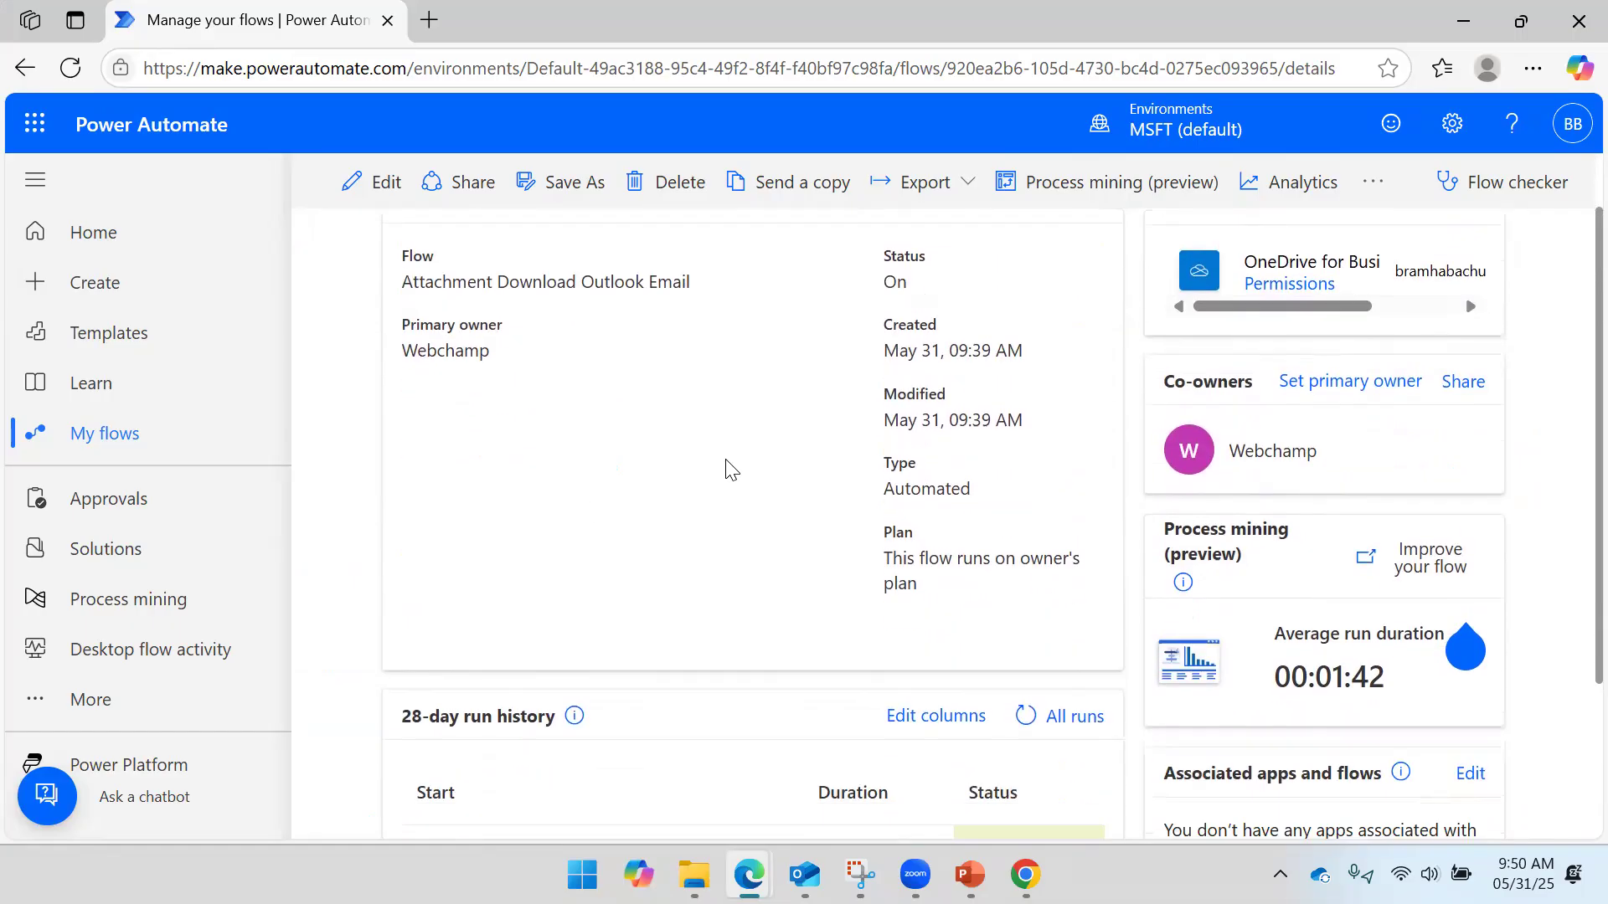
{"action": "scroll", "coordinate": [675, 470], "scroll_direction": "up", "scroll_amount": 3}
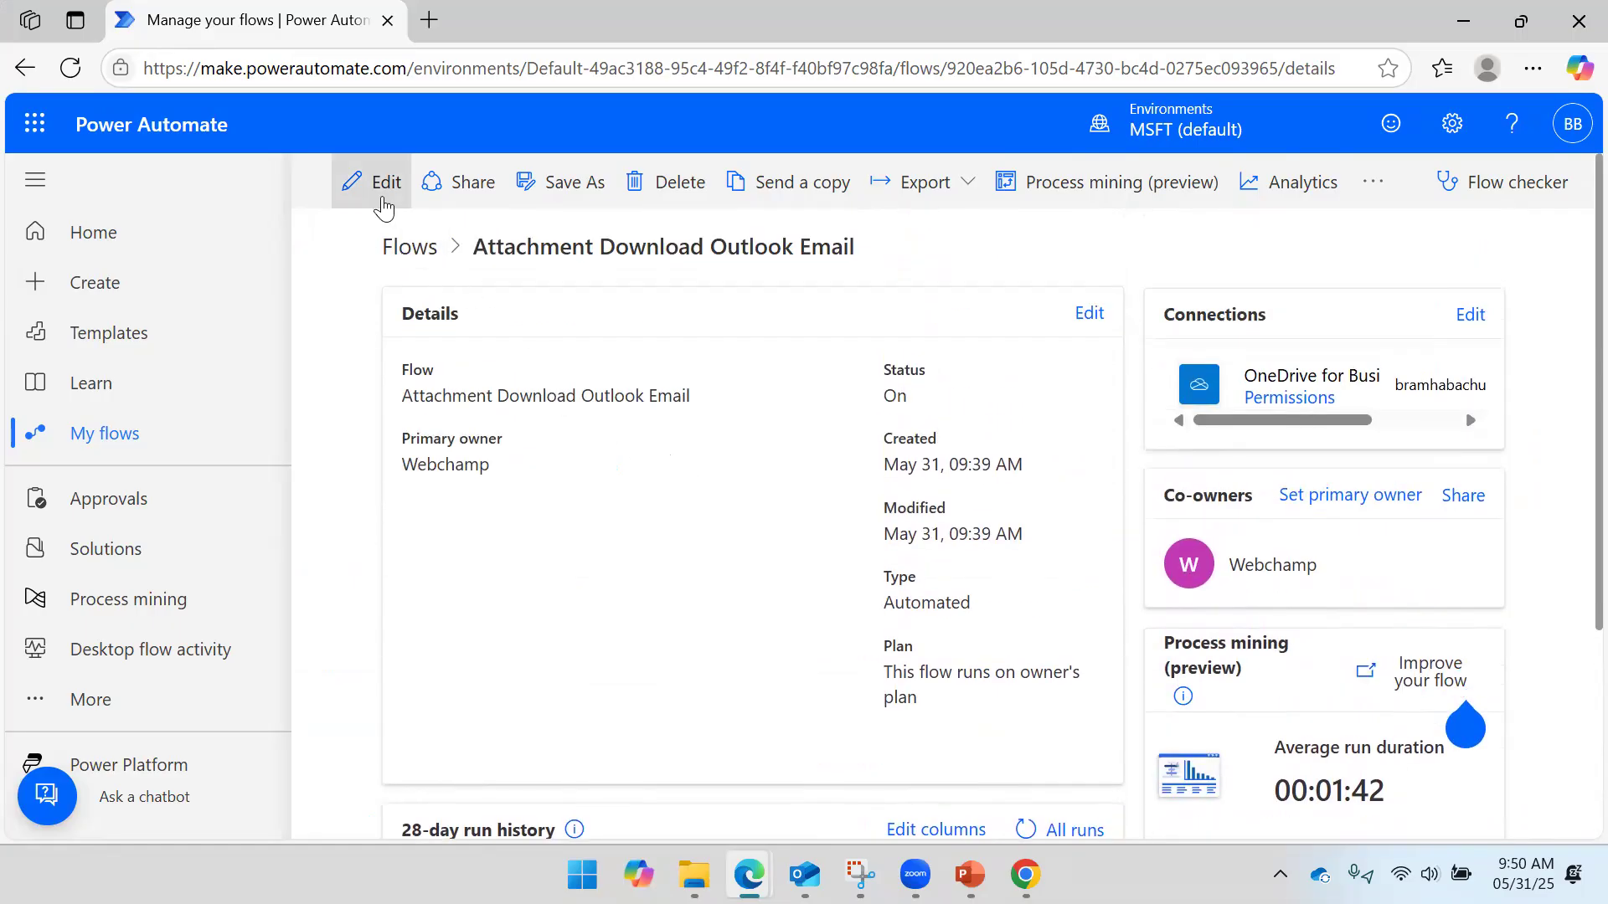
{"action": "left_click", "coordinate": [379, 185]}
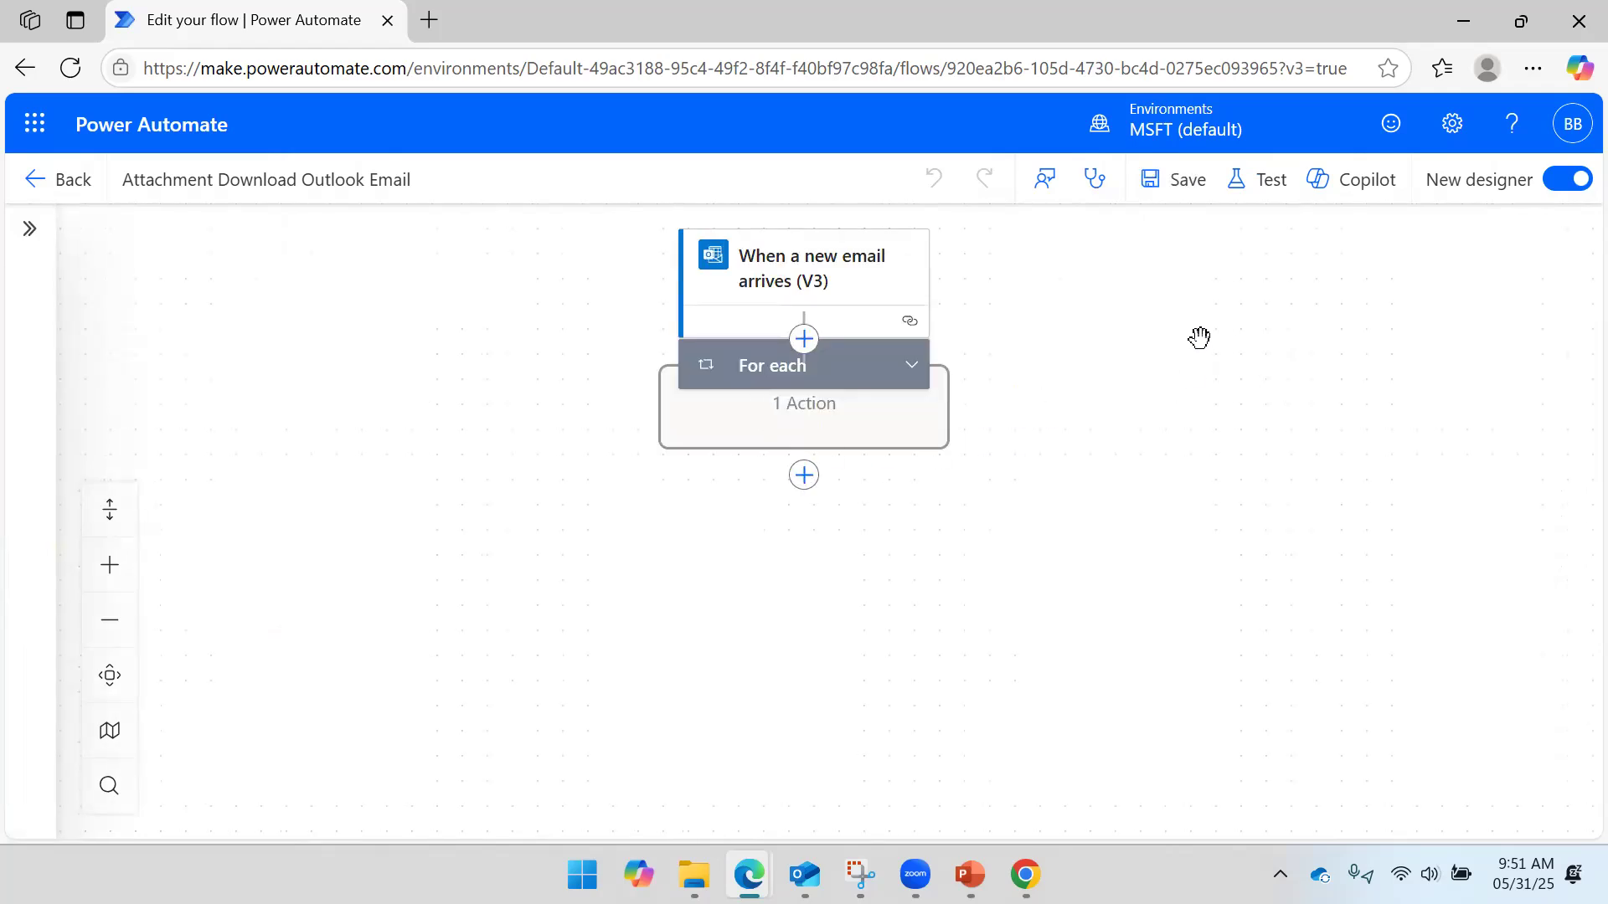
{"action": "left_click", "coordinate": [912, 416]}
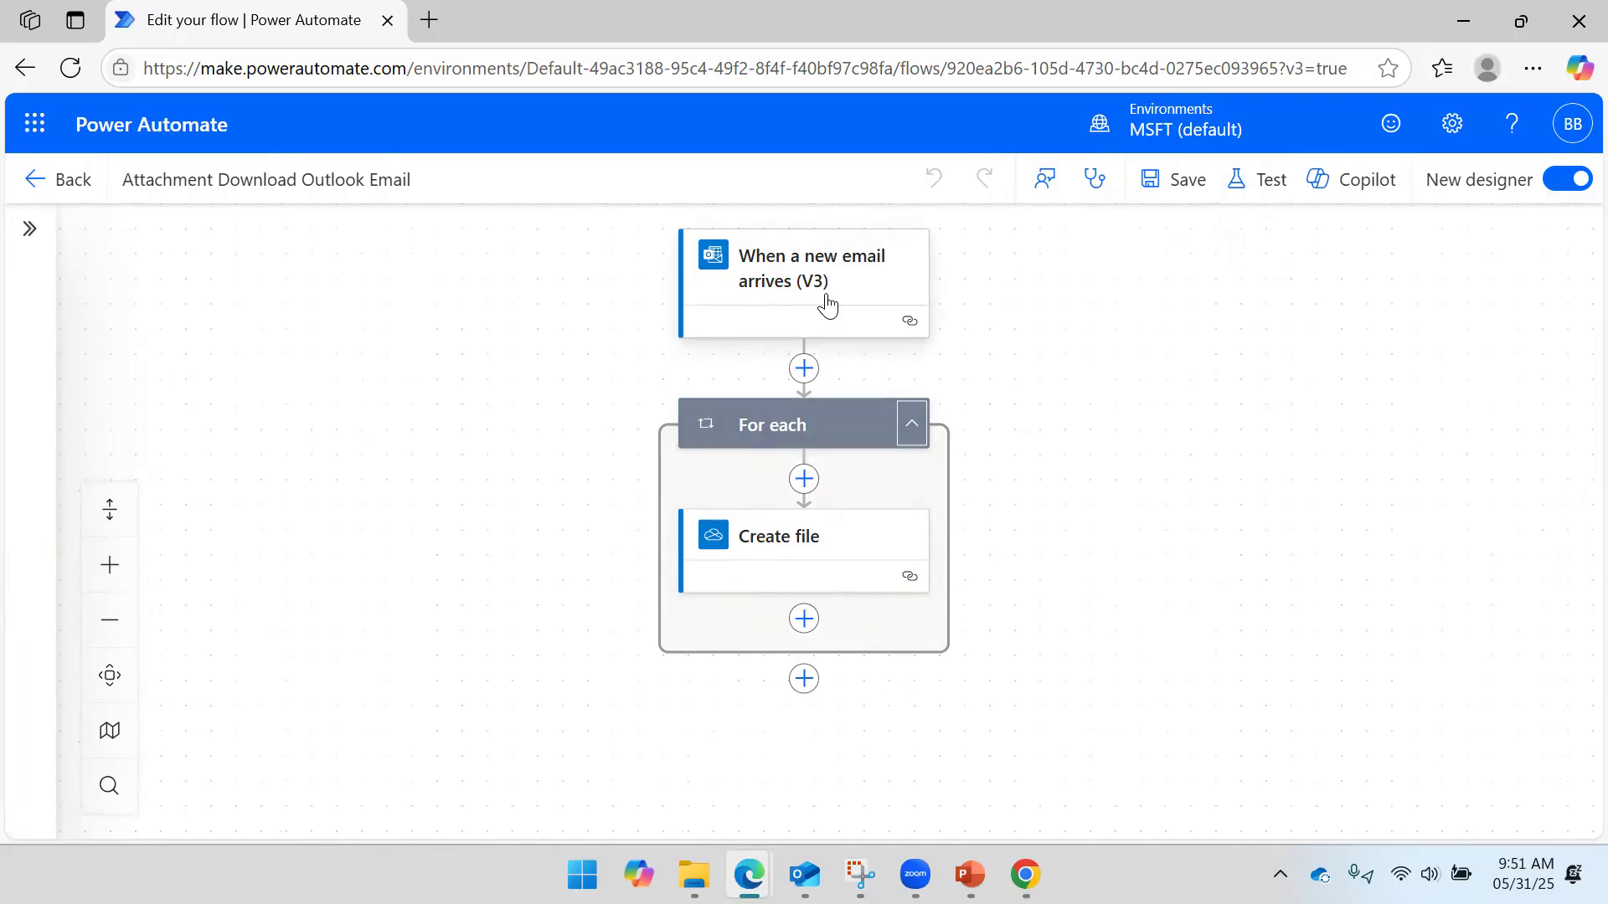
- Start a manual test of the flow and bring Outlook forward to send a trigger email
{"action": "left_click", "coordinate": [1265, 193]}
{"action": "left_click", "coordinate": [1168, 270]}
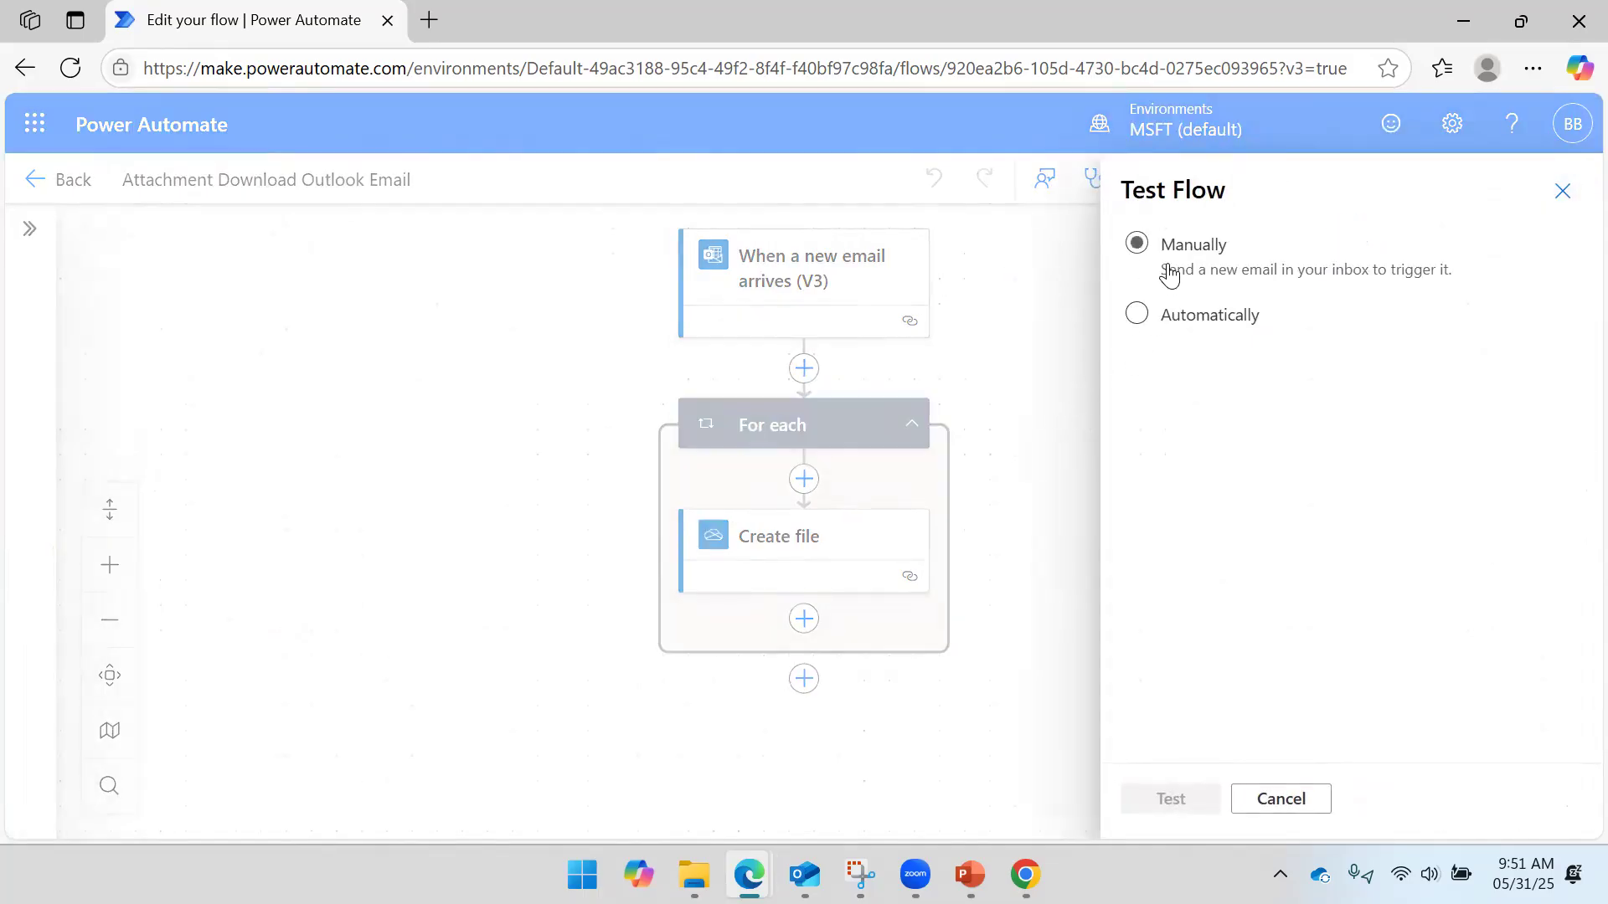
{"action": "left_click", "coordinate": [1171, 797]}
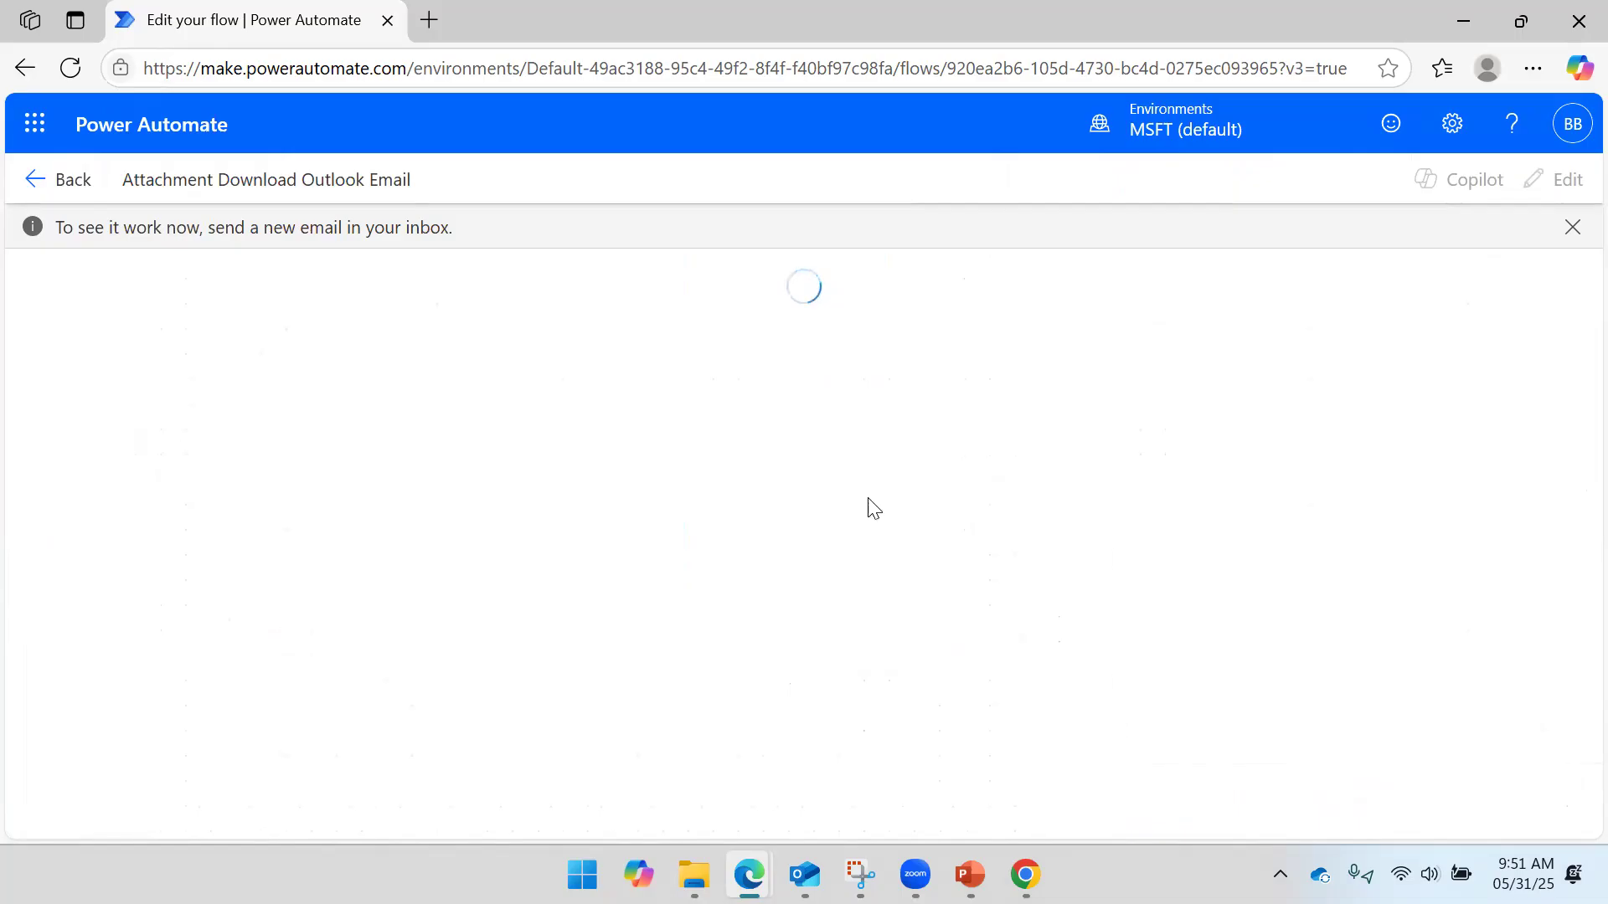
{"action": "left_click", "coordinate": [804, 875]}
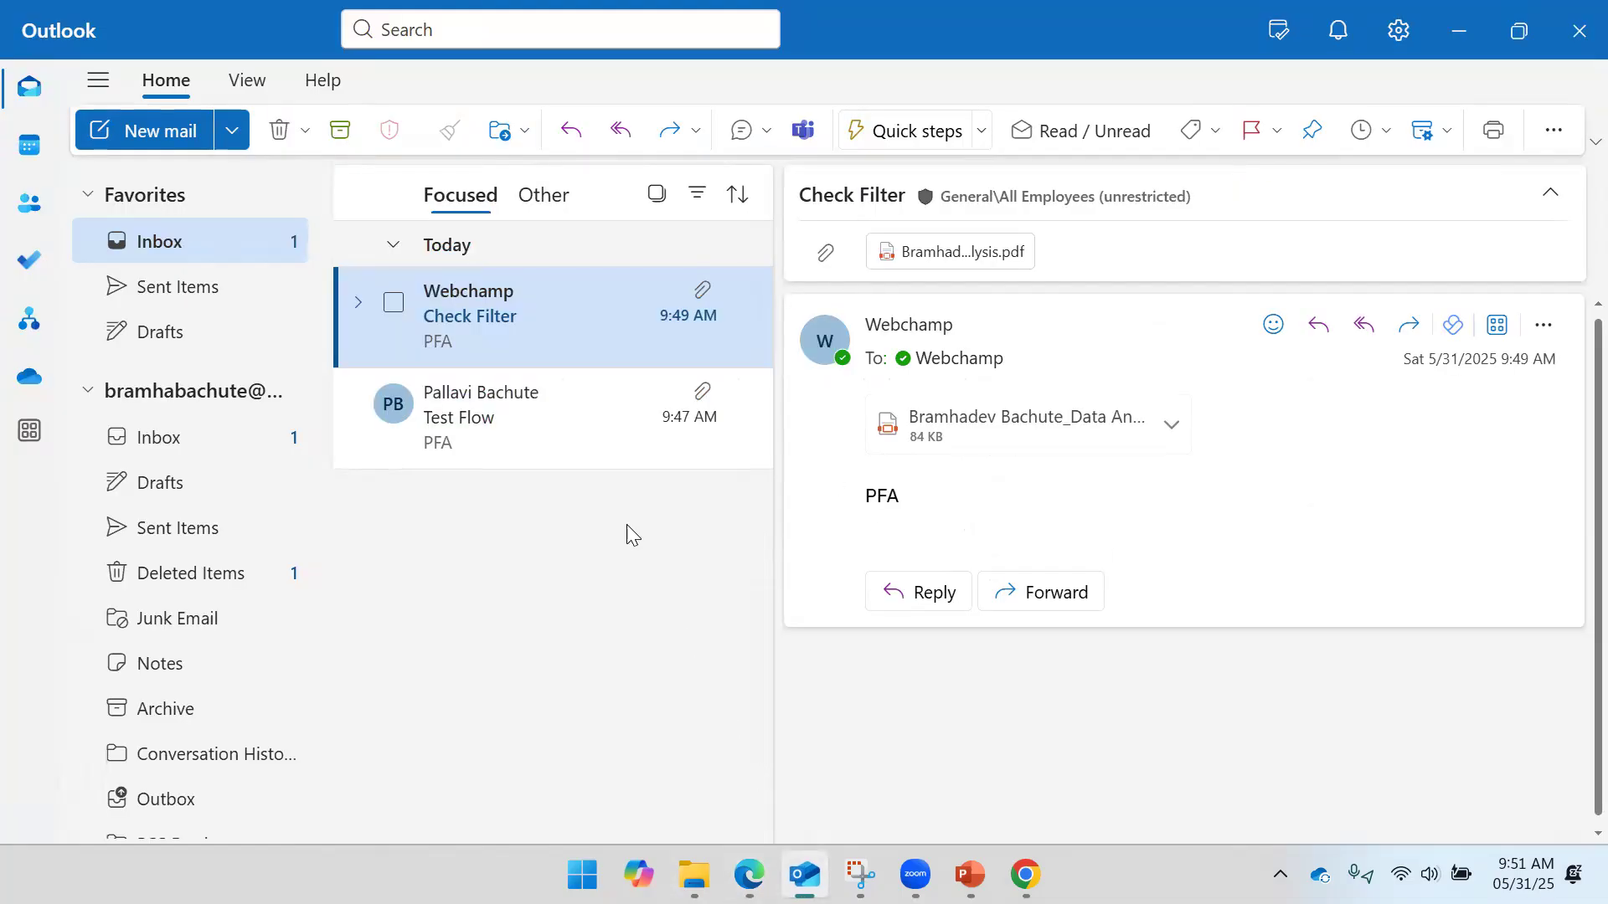
- Forward the sent Check Filter email with its PDF to your own mailbox with the note 'Second Test'
{"action": "left_click", "coordinate": [216, 285]}
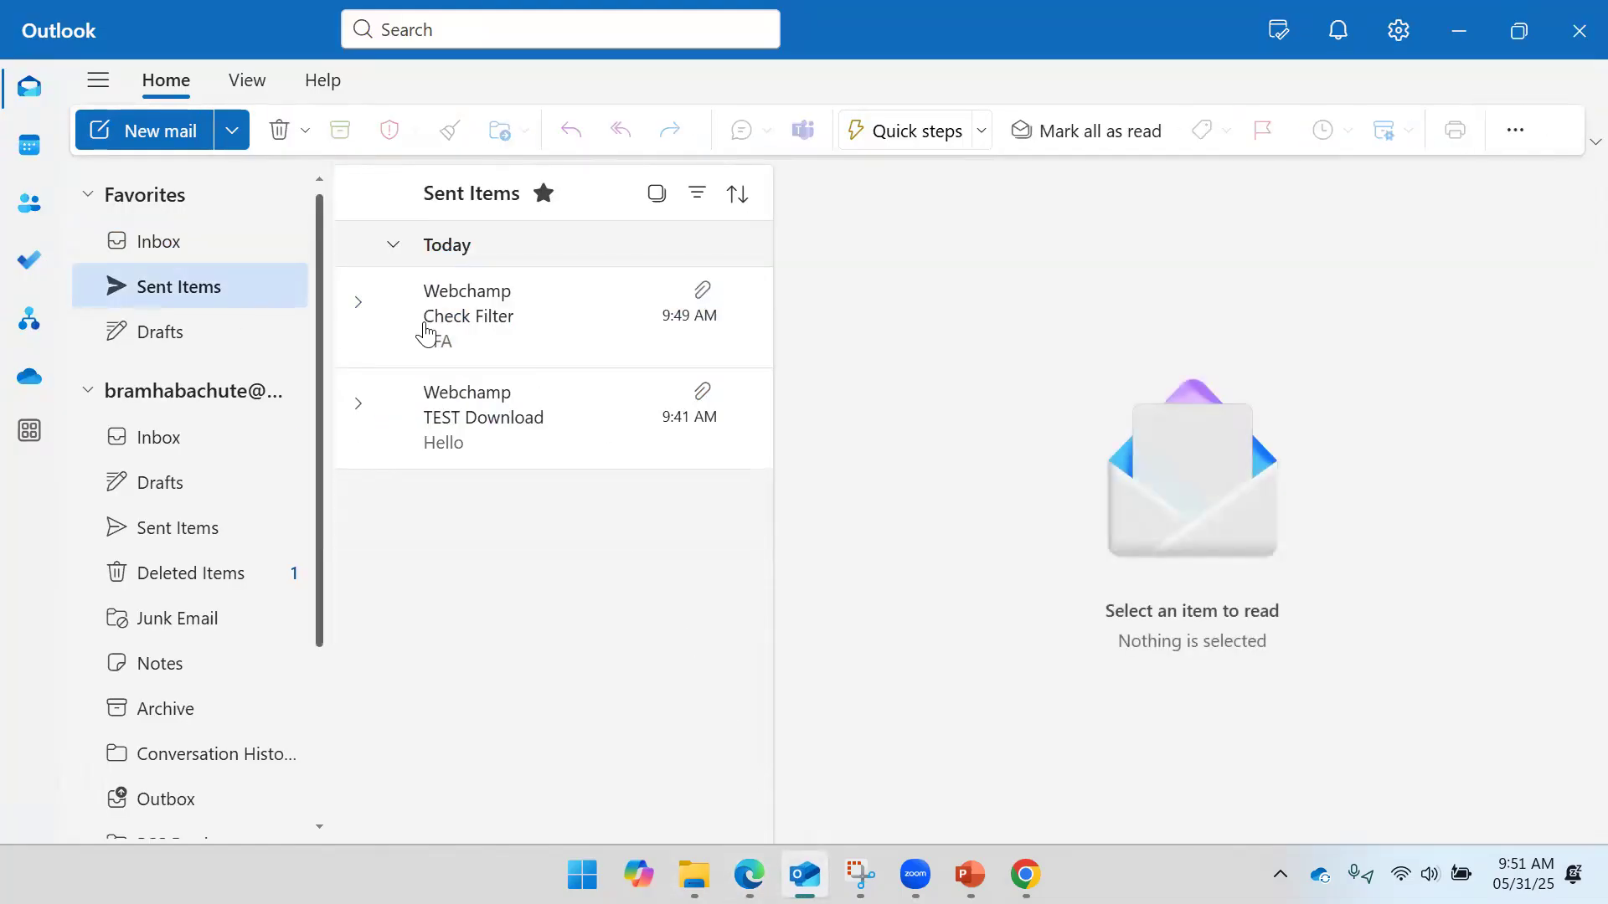
{"action": "left_click", "coordinate": [727, 321]}
{"action": "left_click", "coordinate": [1408, 325]}
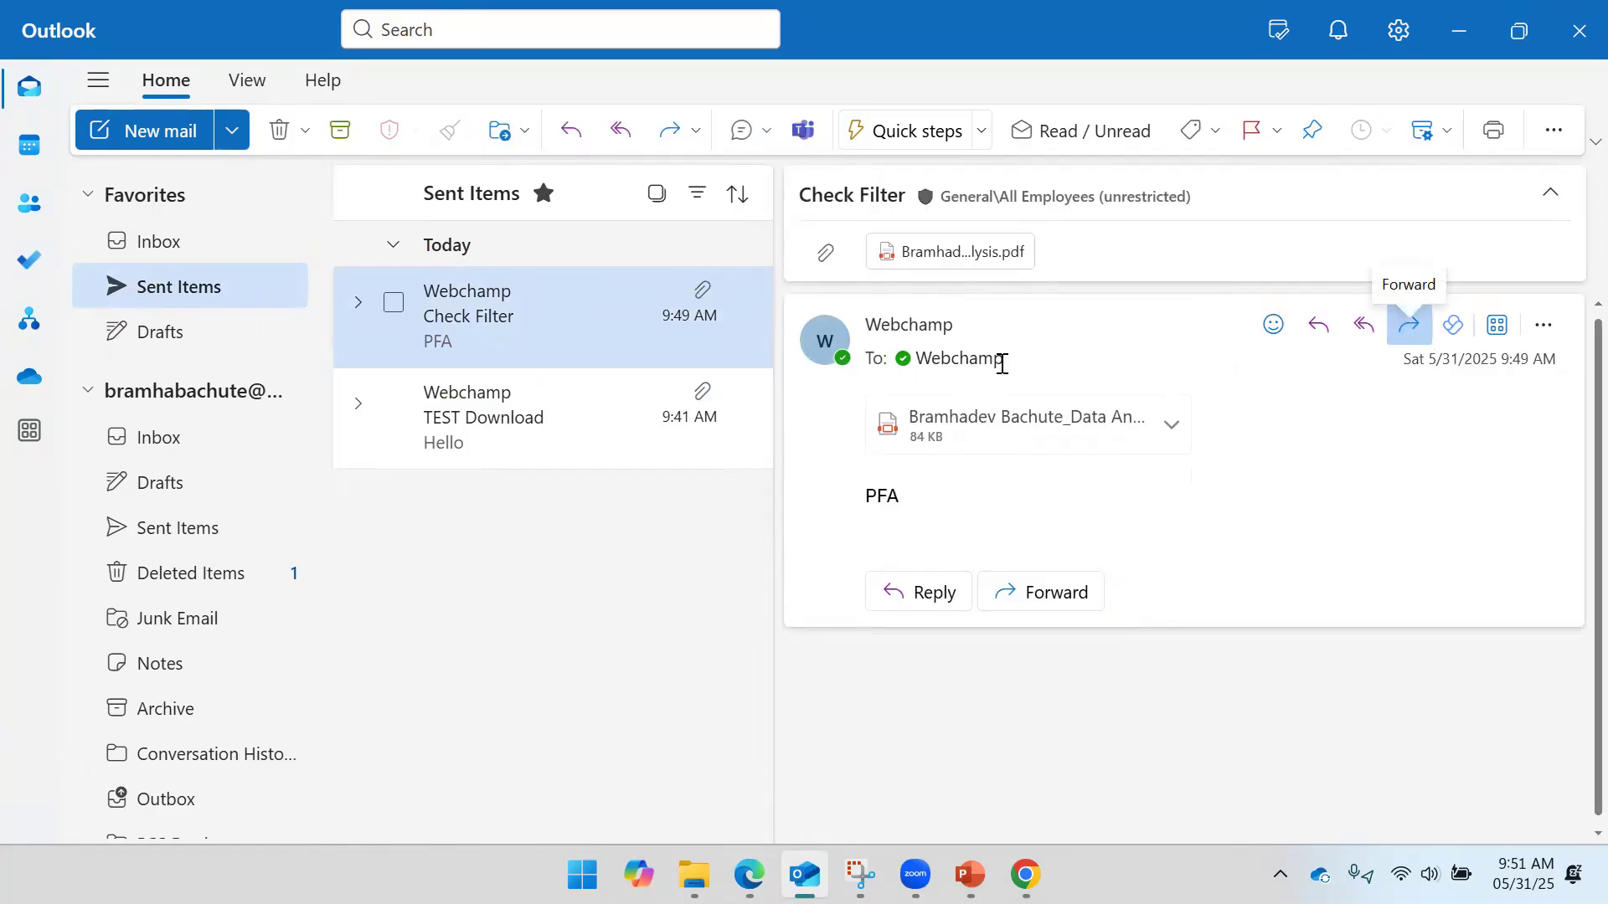
{"action": "type", "text": "web"}
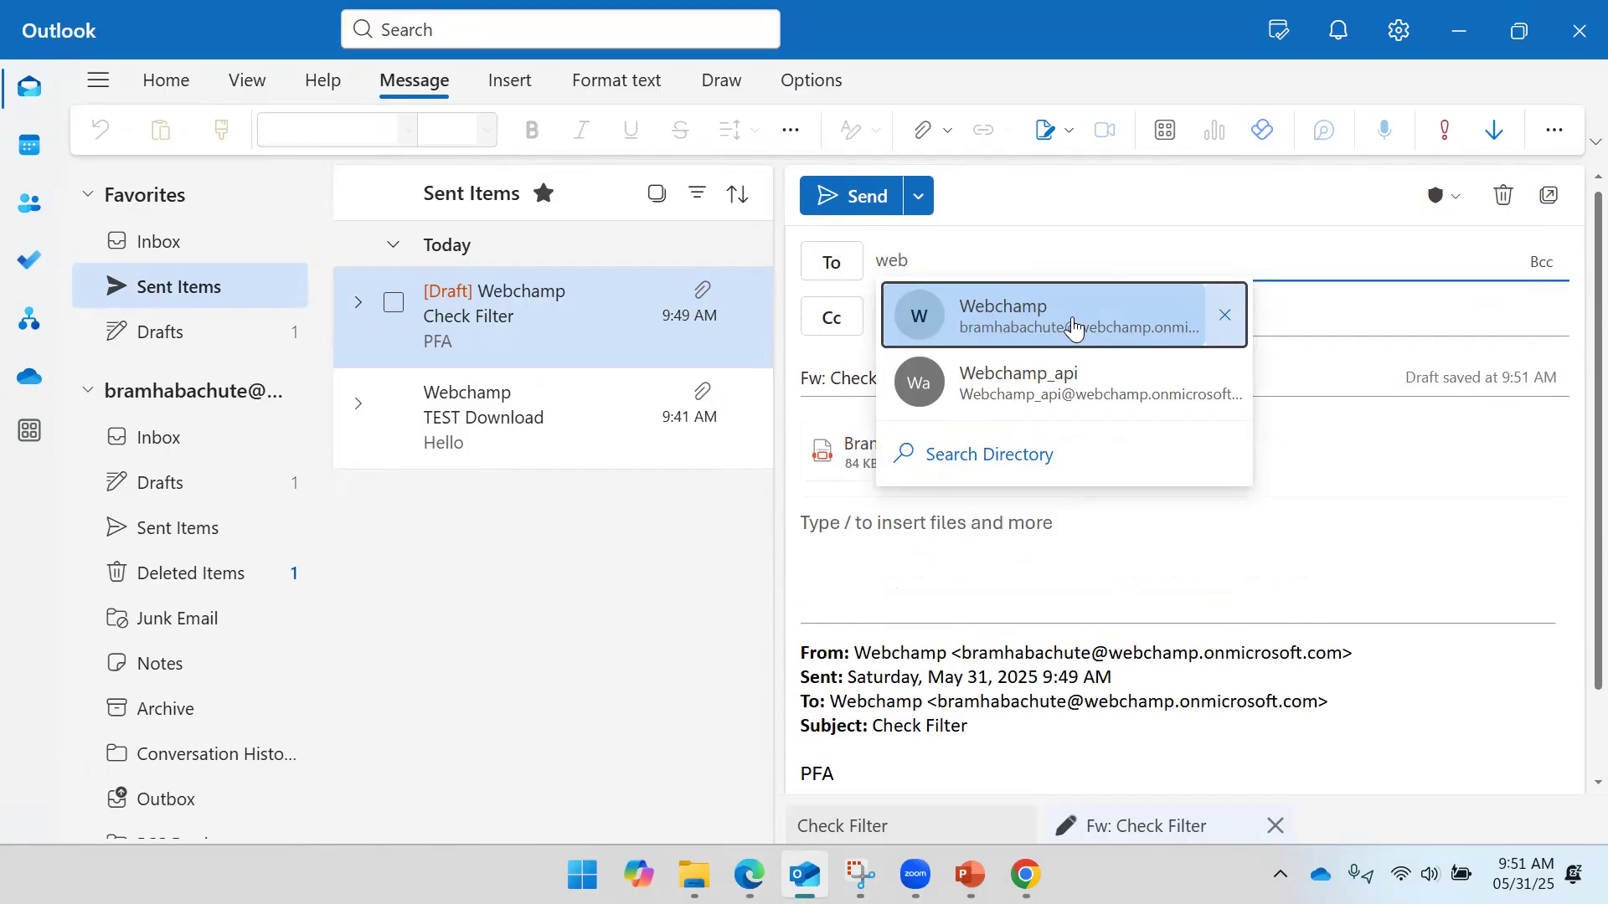
{"action": "left_click", "coordinate": [1074, 329]}
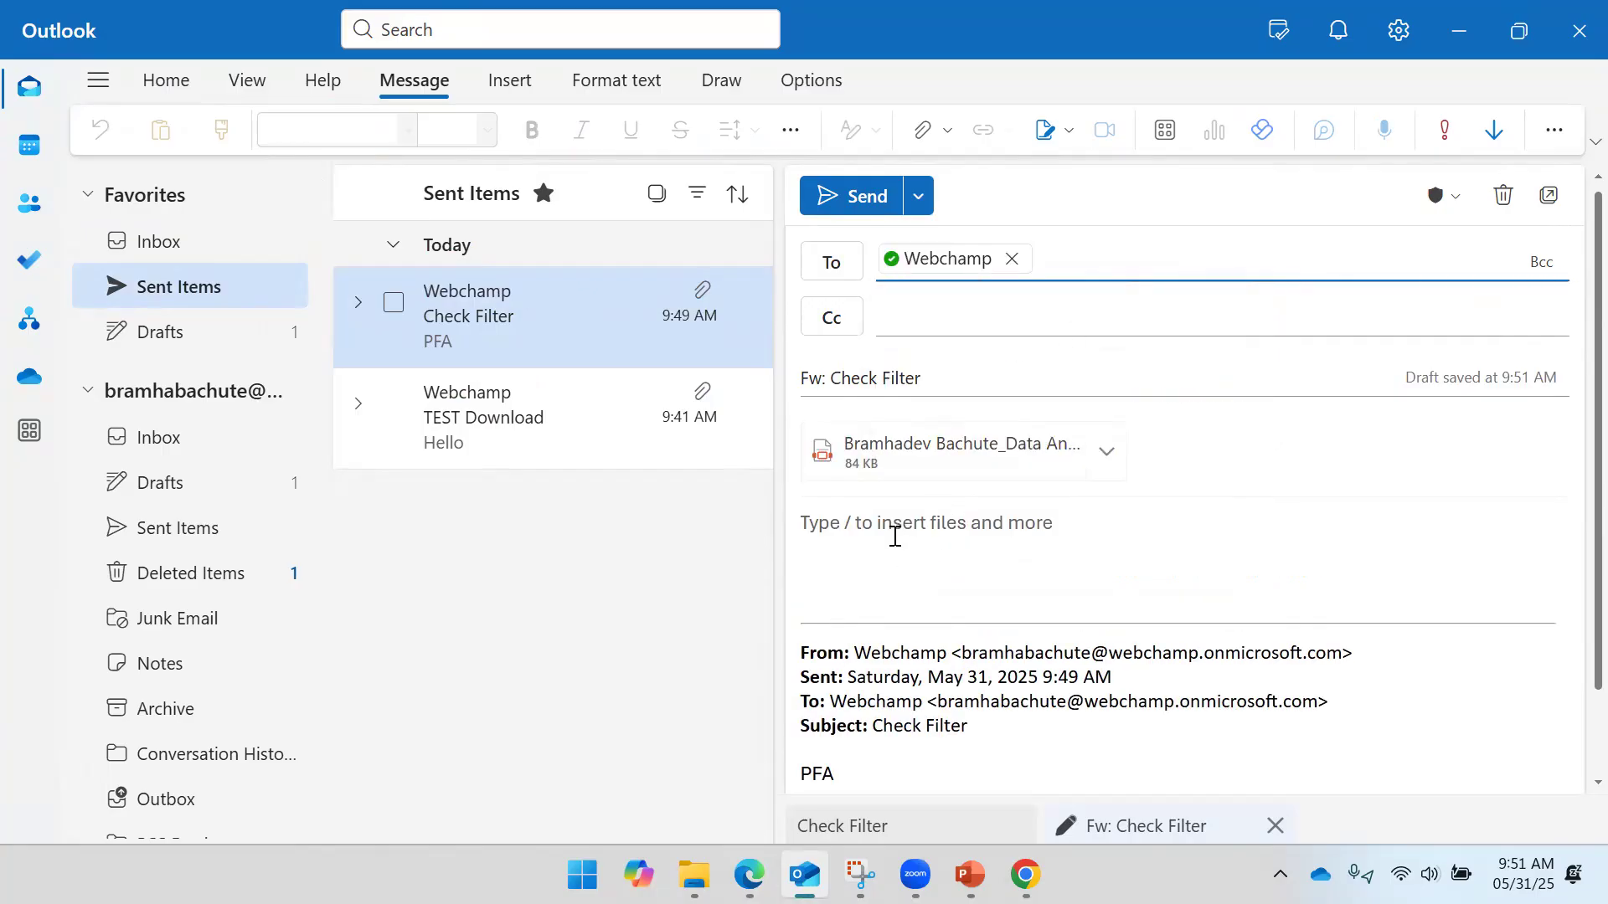
{"action": "left_click", "coordinate": [893, 536]}
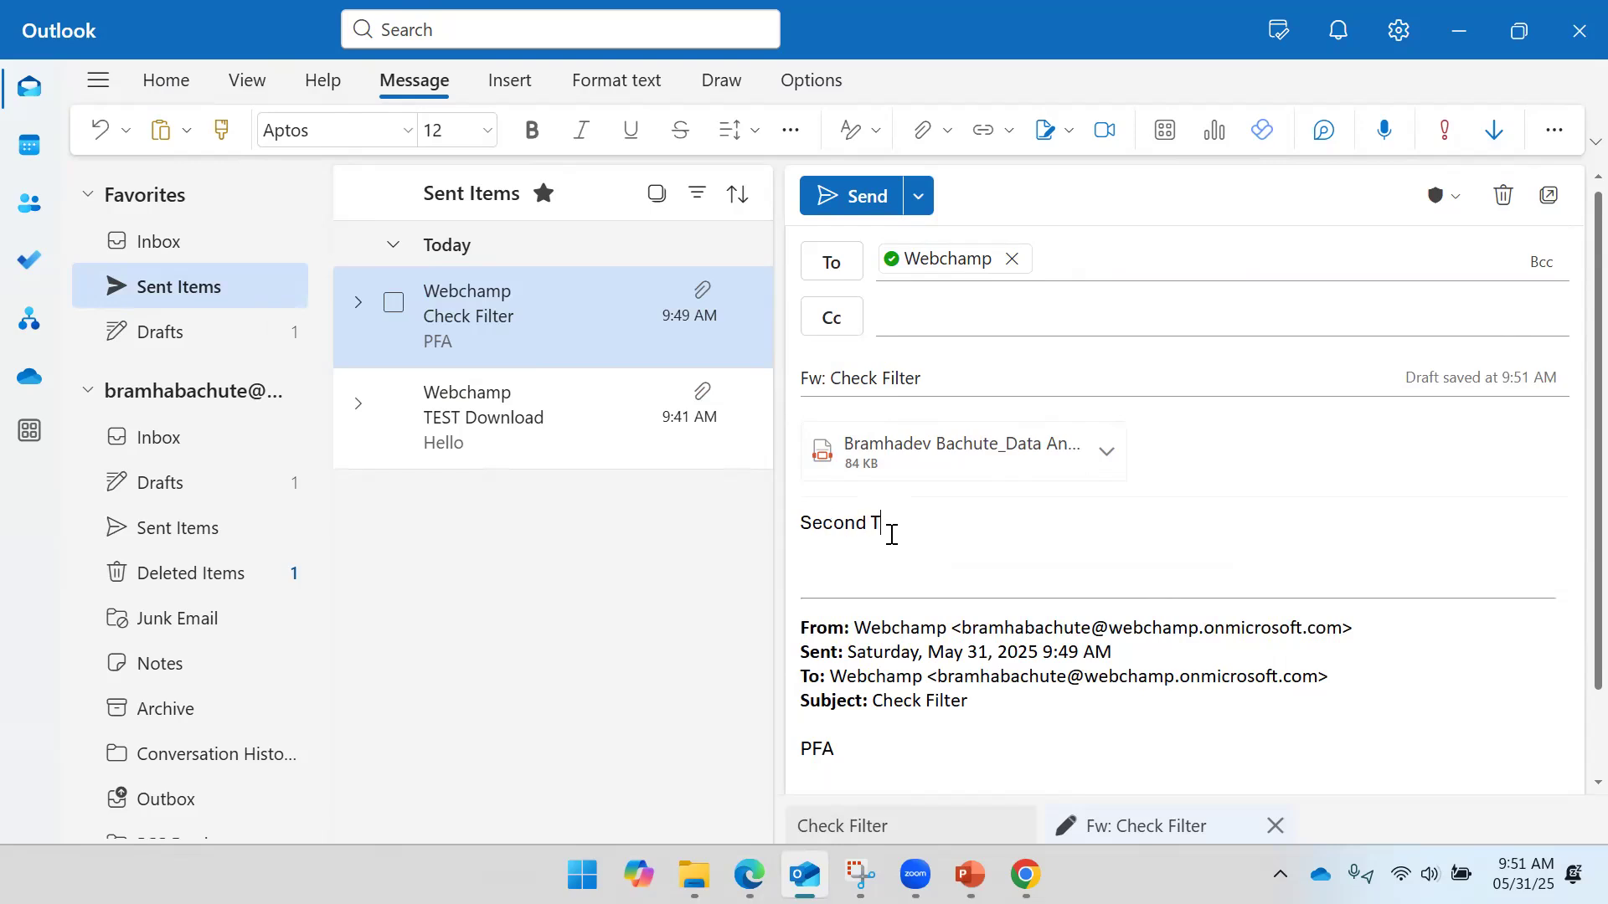
{"action": "left_click", "coordinate": [848, 195]}
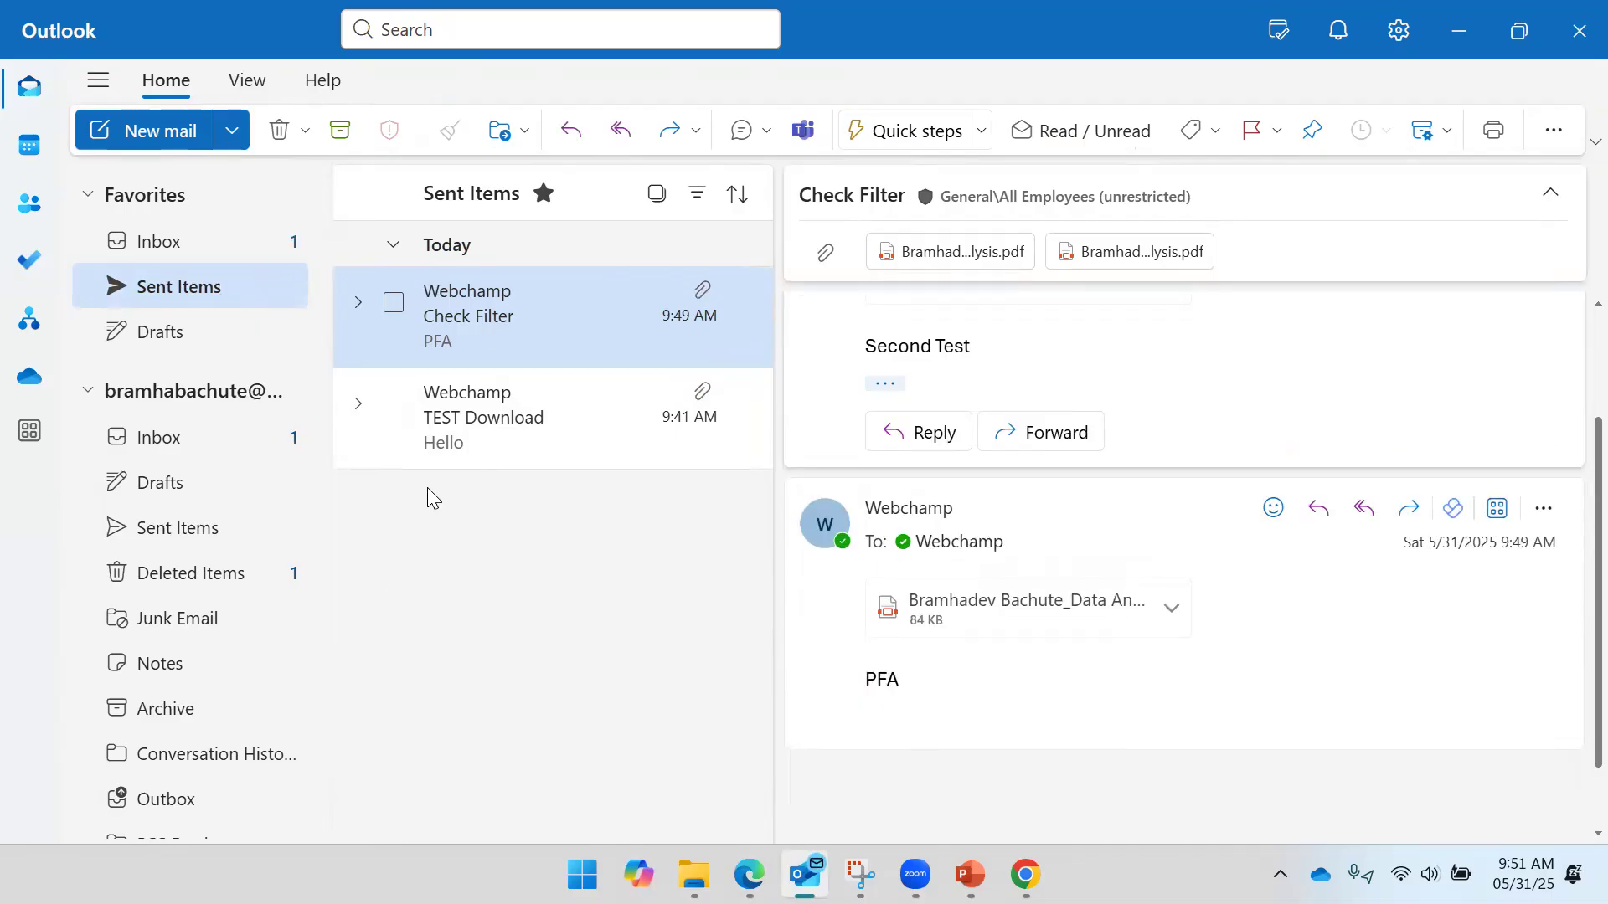
- Confirm the forwarded Check Filter email arrived in the Inbox, then return to the flow run
{"action": "left_click", "coordinate": [442, 422]}
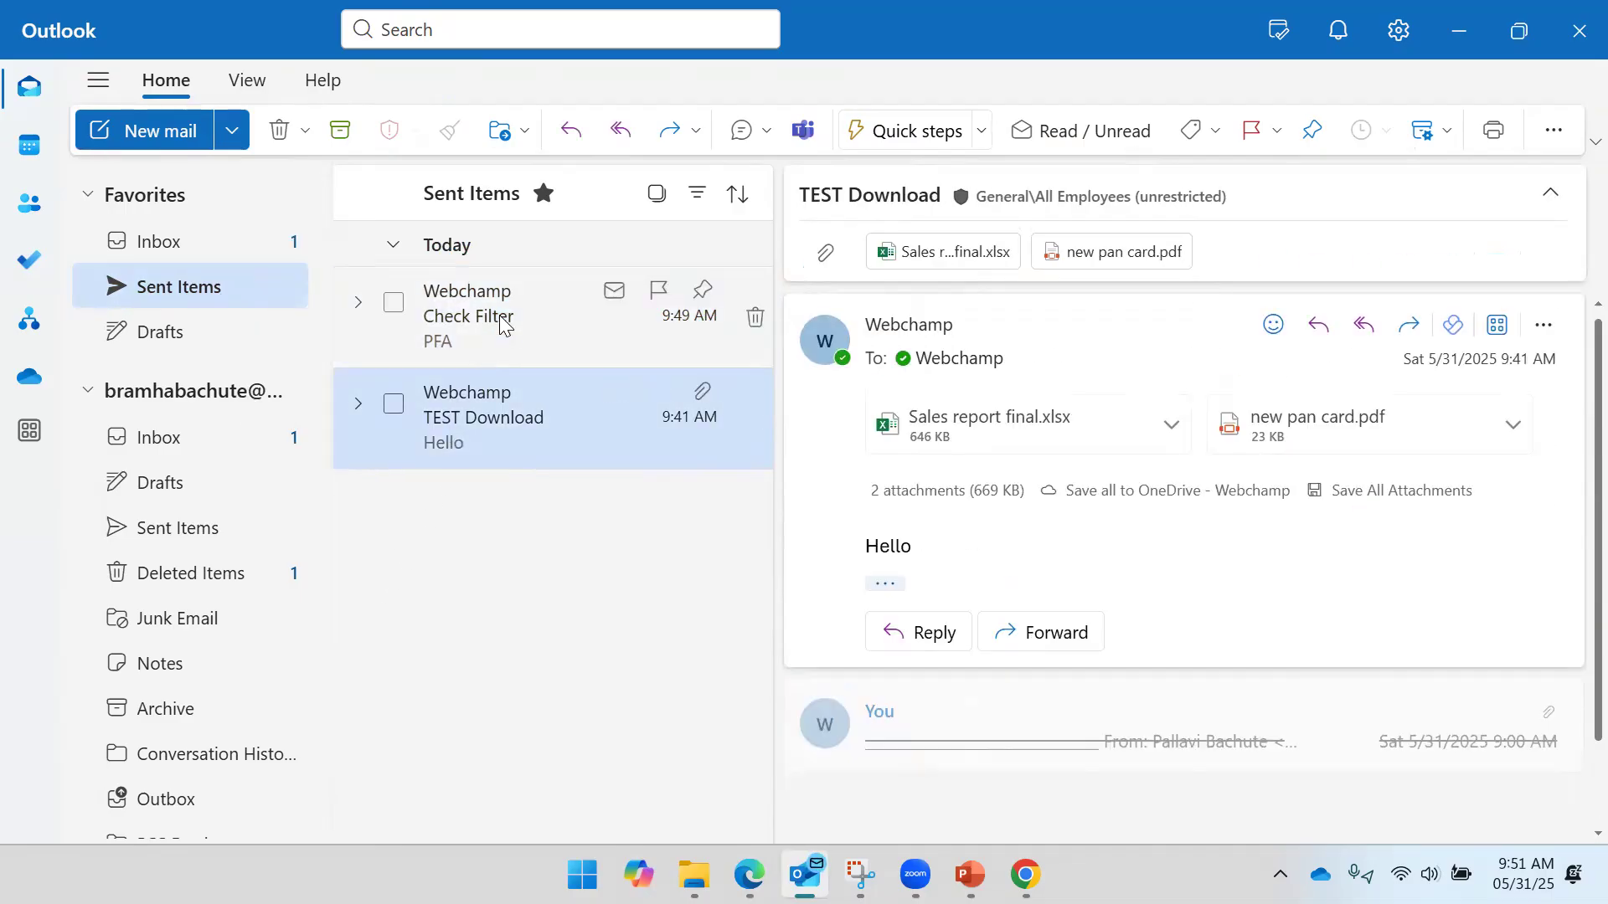
{"action": "left_click", "coordinate": [503, 324]}
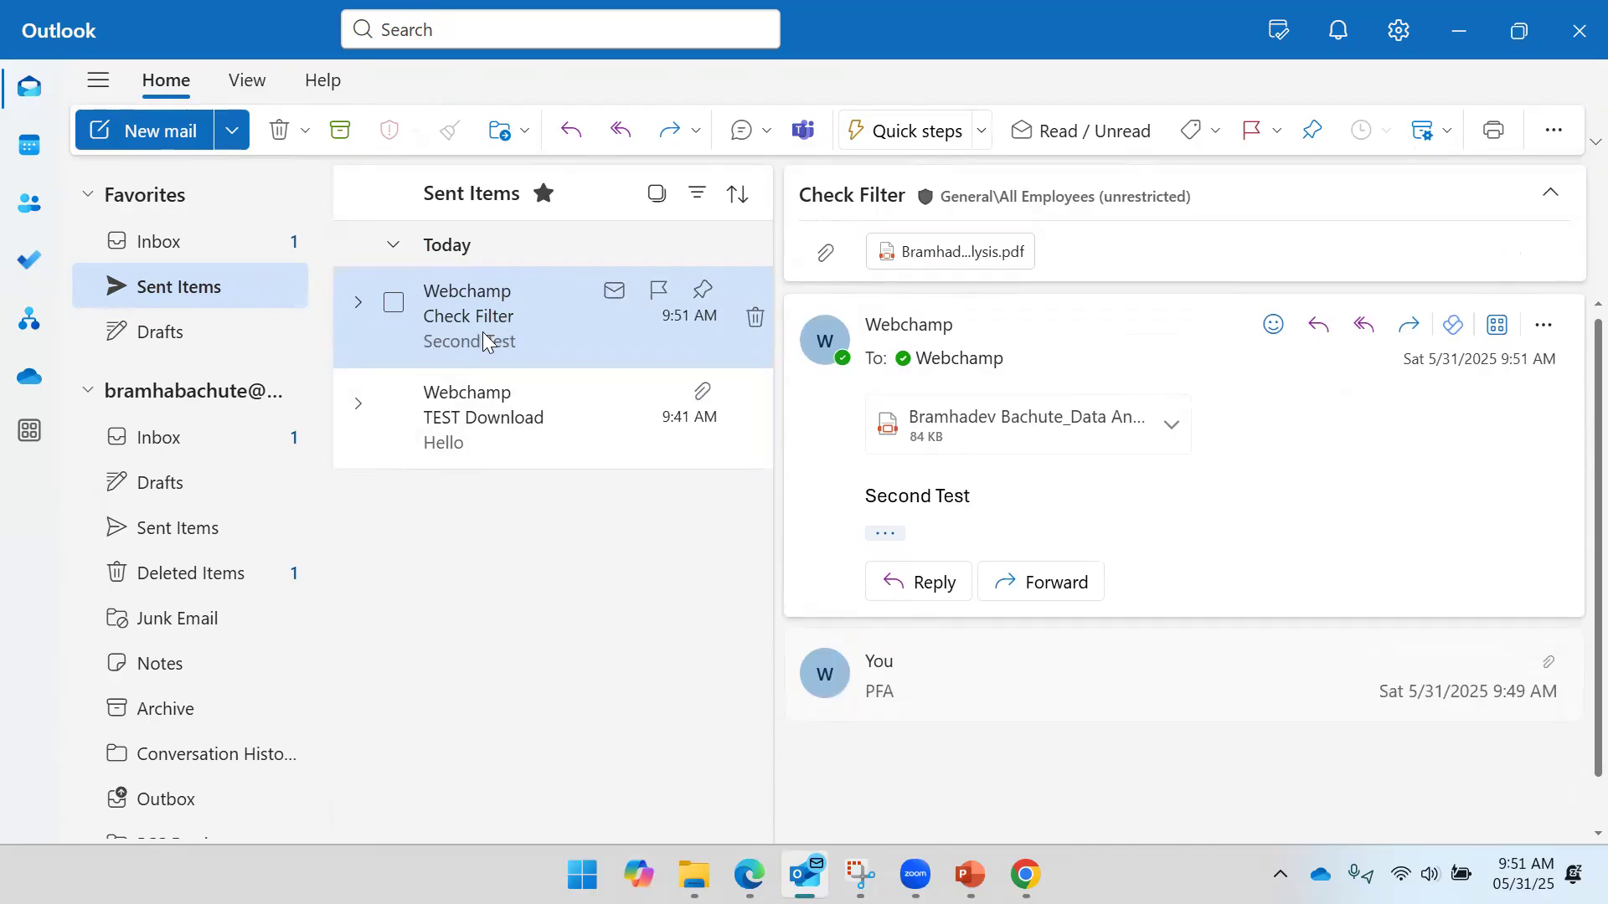
{"action": "left_click", "coordinate": [172, 246]}
{"action": "left_click", "coordinate": [539, 320]}
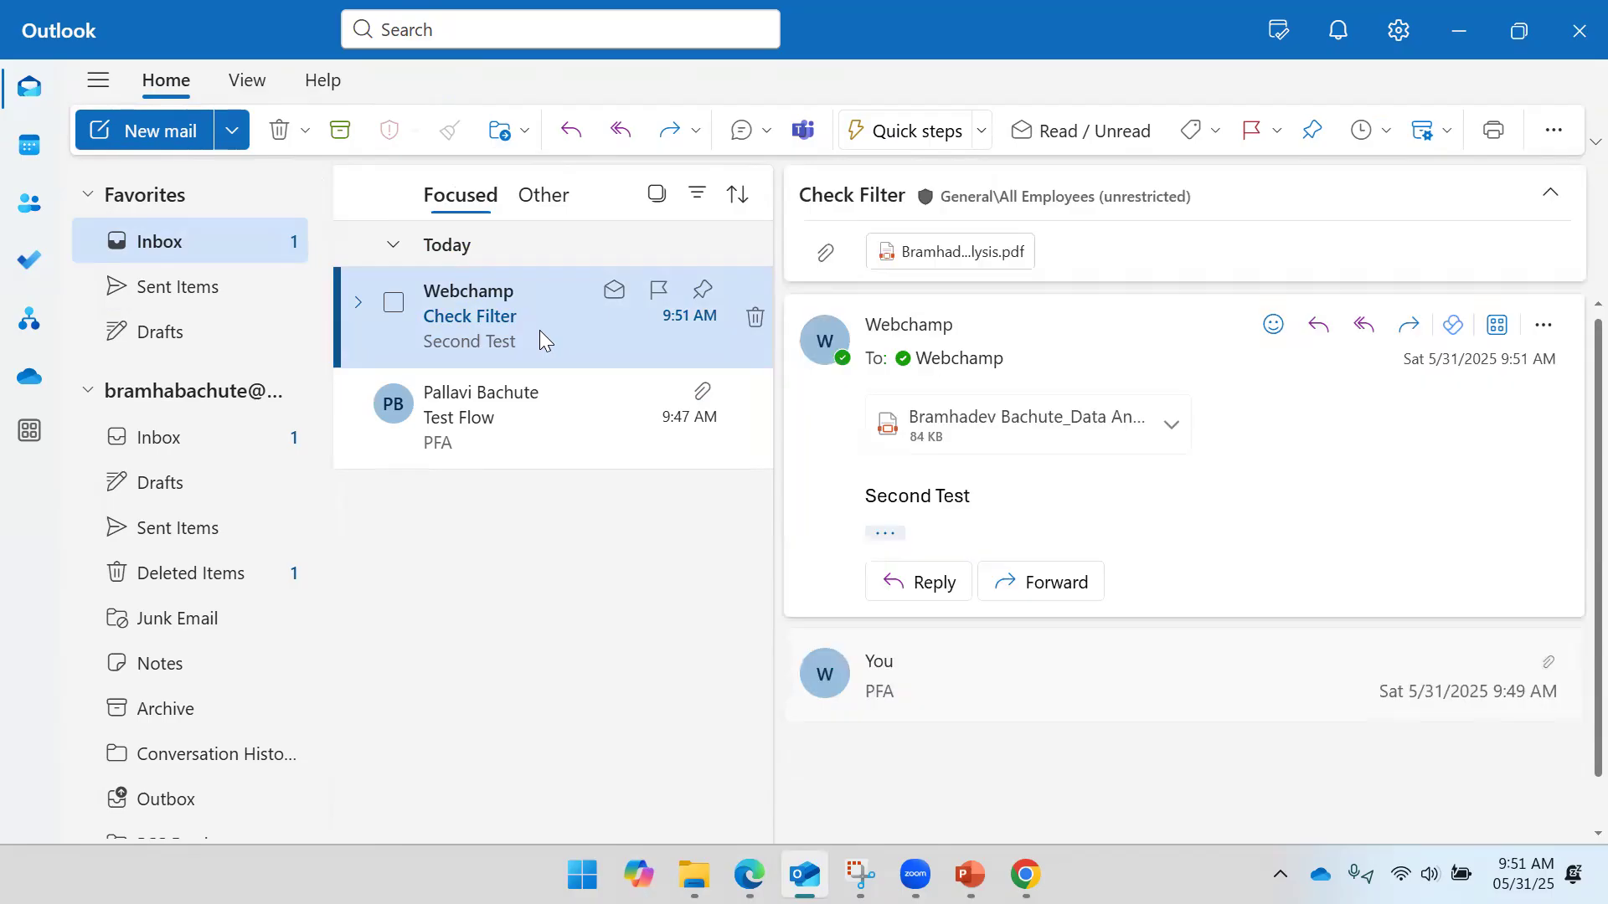
{"action": "mouse_move", "coordinate": [750, 874]}
{"action": "left_click", "coordinate": [778, 679]}
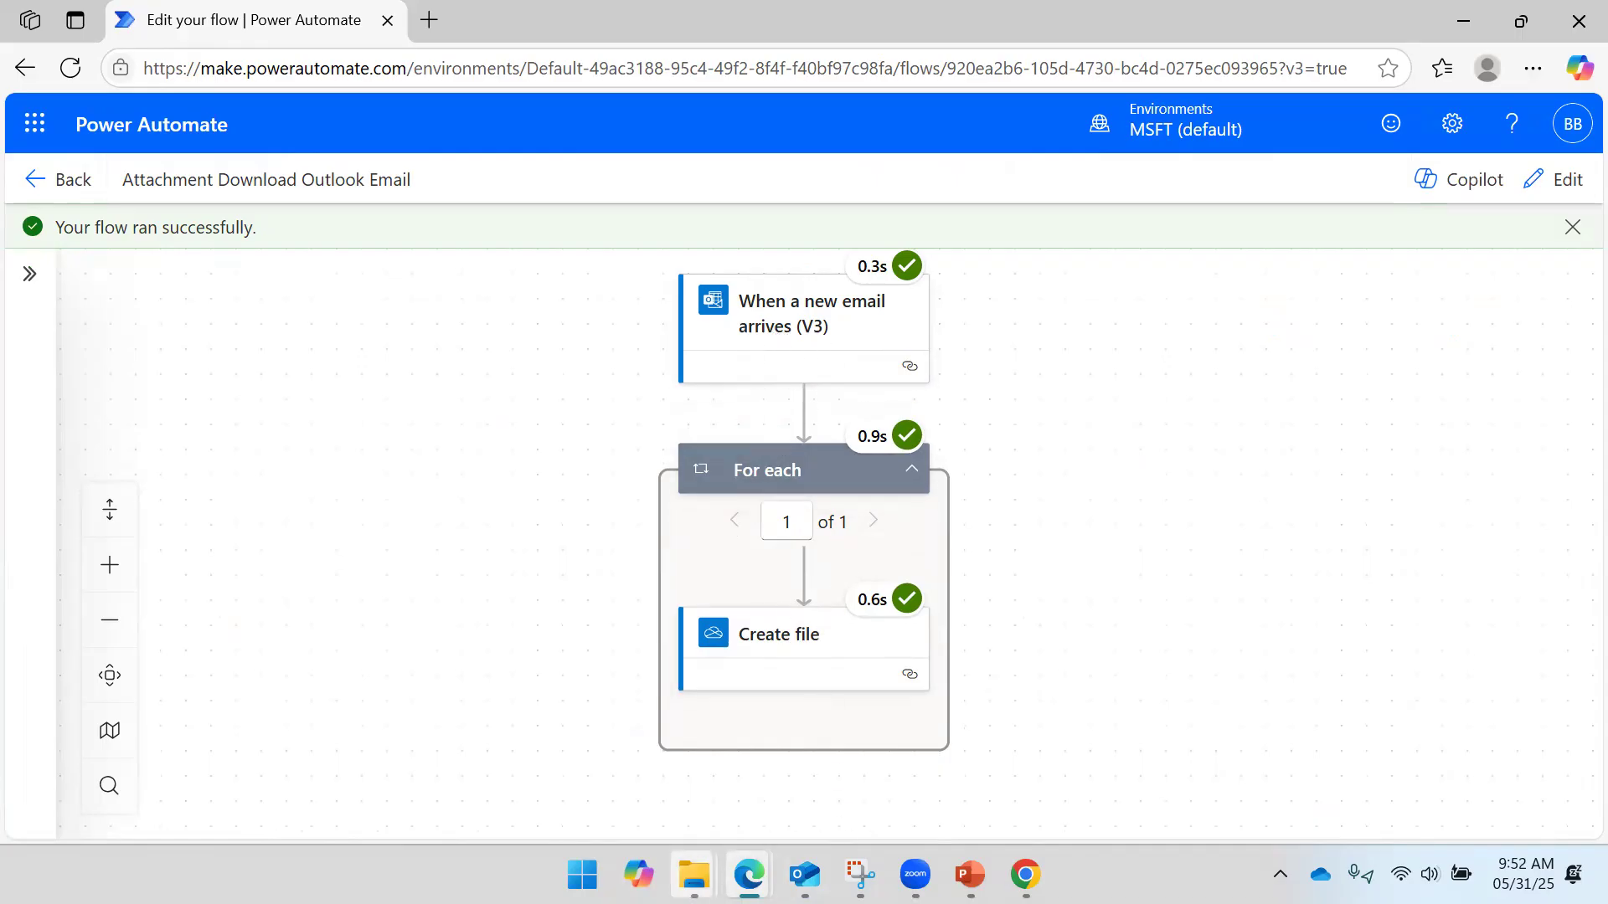
- Select the Data Analysis PDF saved in the OneDrive folder at 9:52 AM to confirm it exists
{"action": "left_click", "coordinate": [694, 874]}
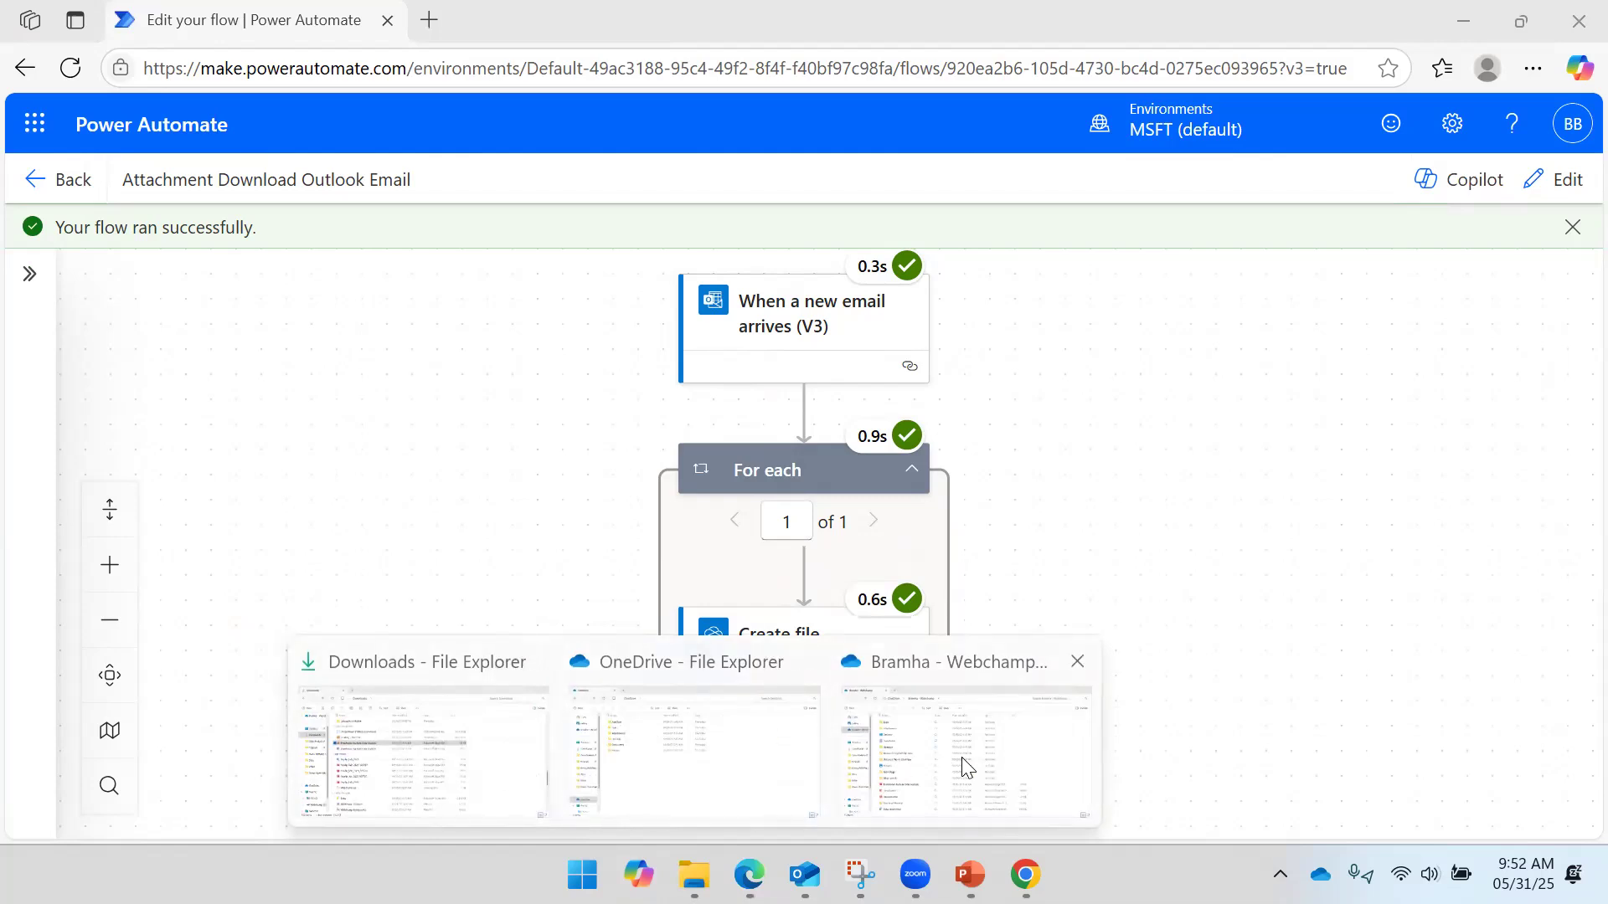
{"action": "left_click", "coordinate": [870, 745]}
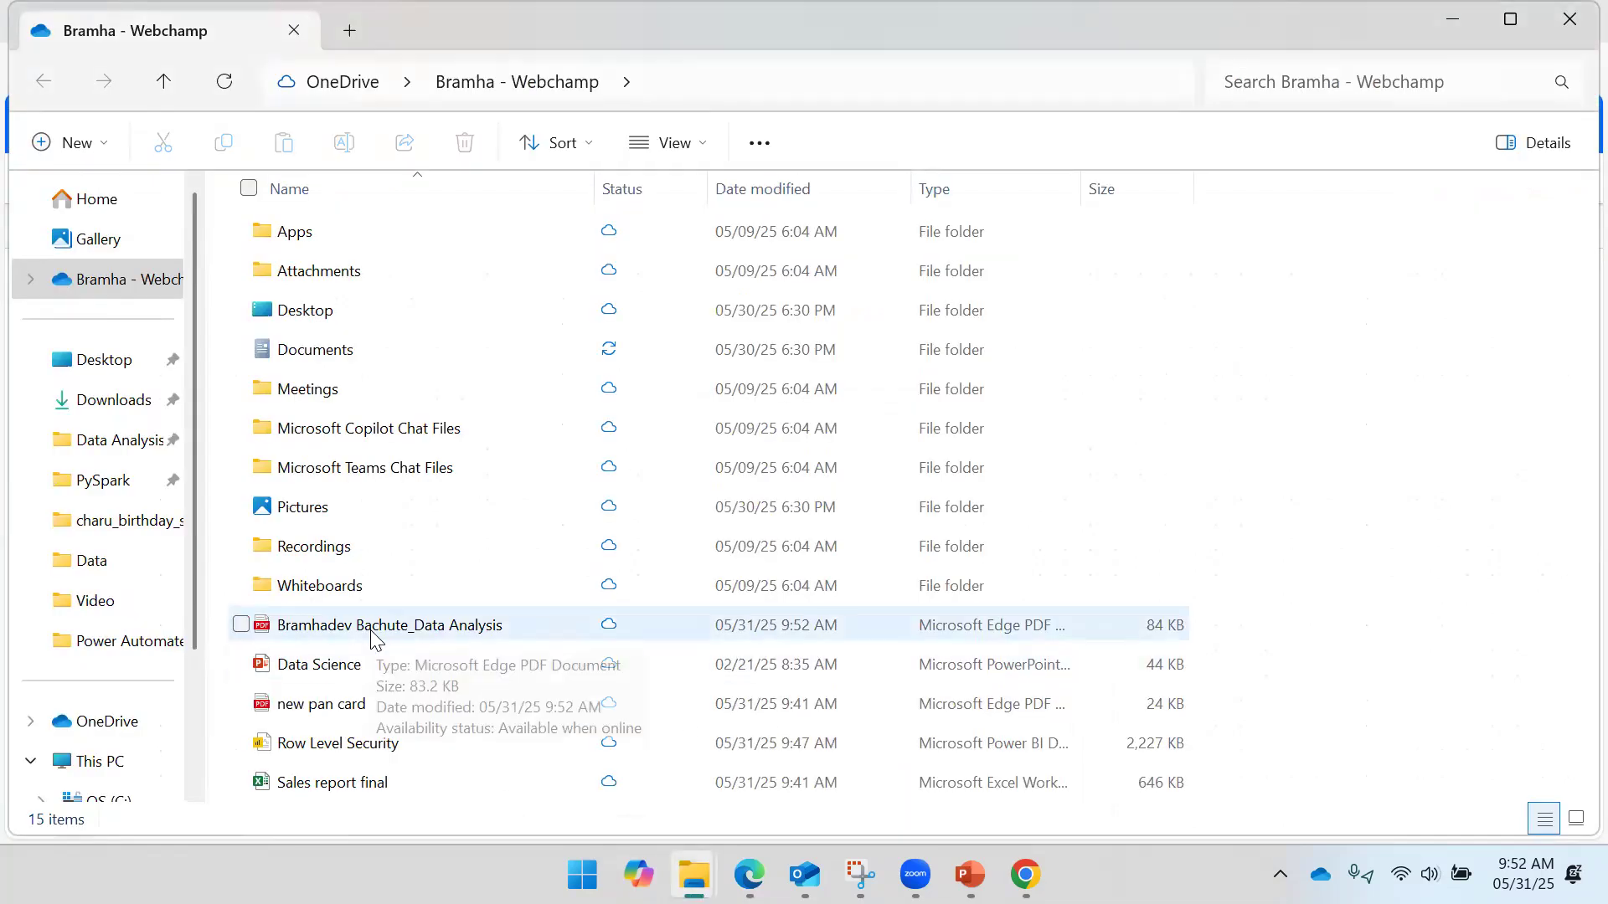
{"action": "left_click", "coordinate": [371, 636]}
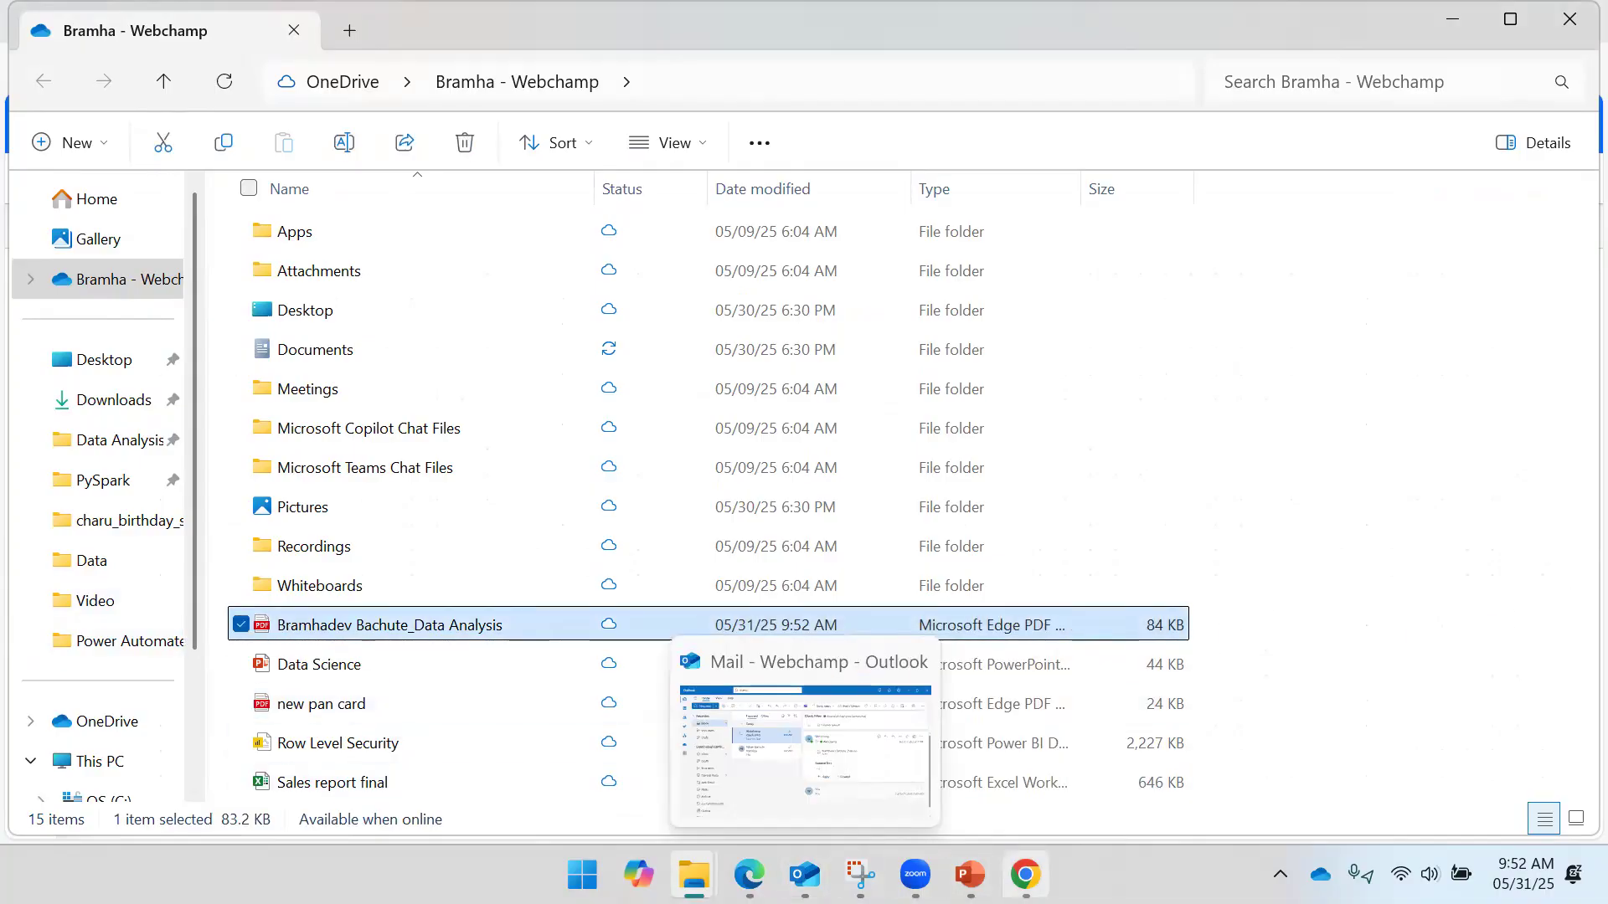
{"action": "mouse_move", "coordinate": [1025, 874]}
{"action": "left_click", "coordinate": [1022, 775]}
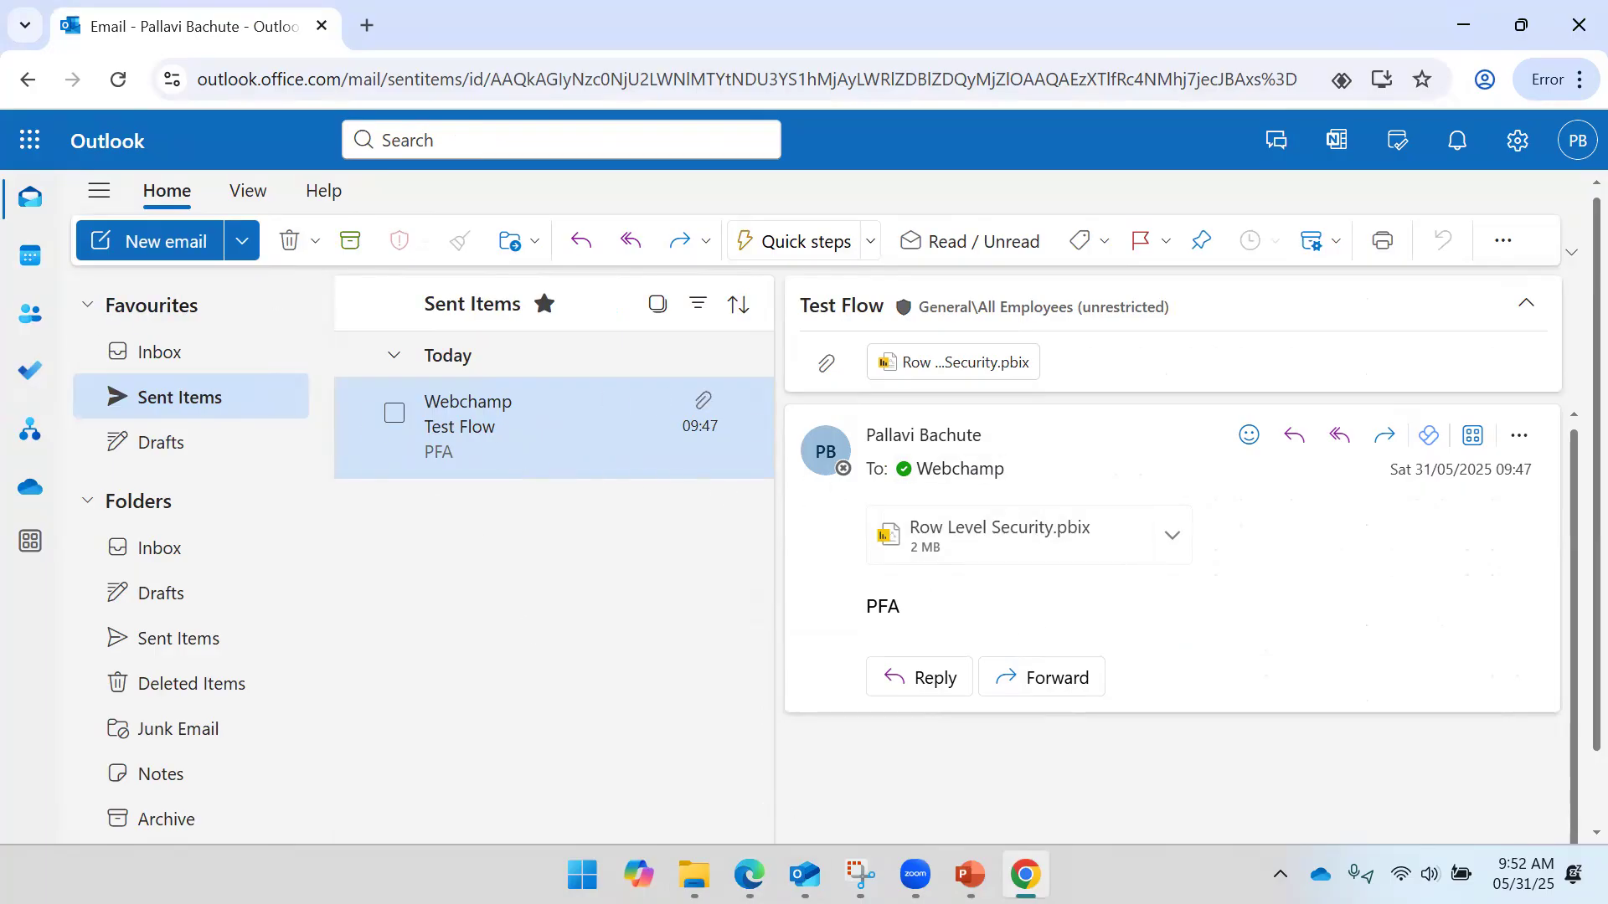
- Review the Test Flow and Check Filter emails in Outlook desktop and Outlook on the web
{"action": "left_click", "coordinate": [804, 770]}
{"action": "left_click", "coordinate": [477, 403]}
{"action": "left_click", "coordinate": [499, 318]}
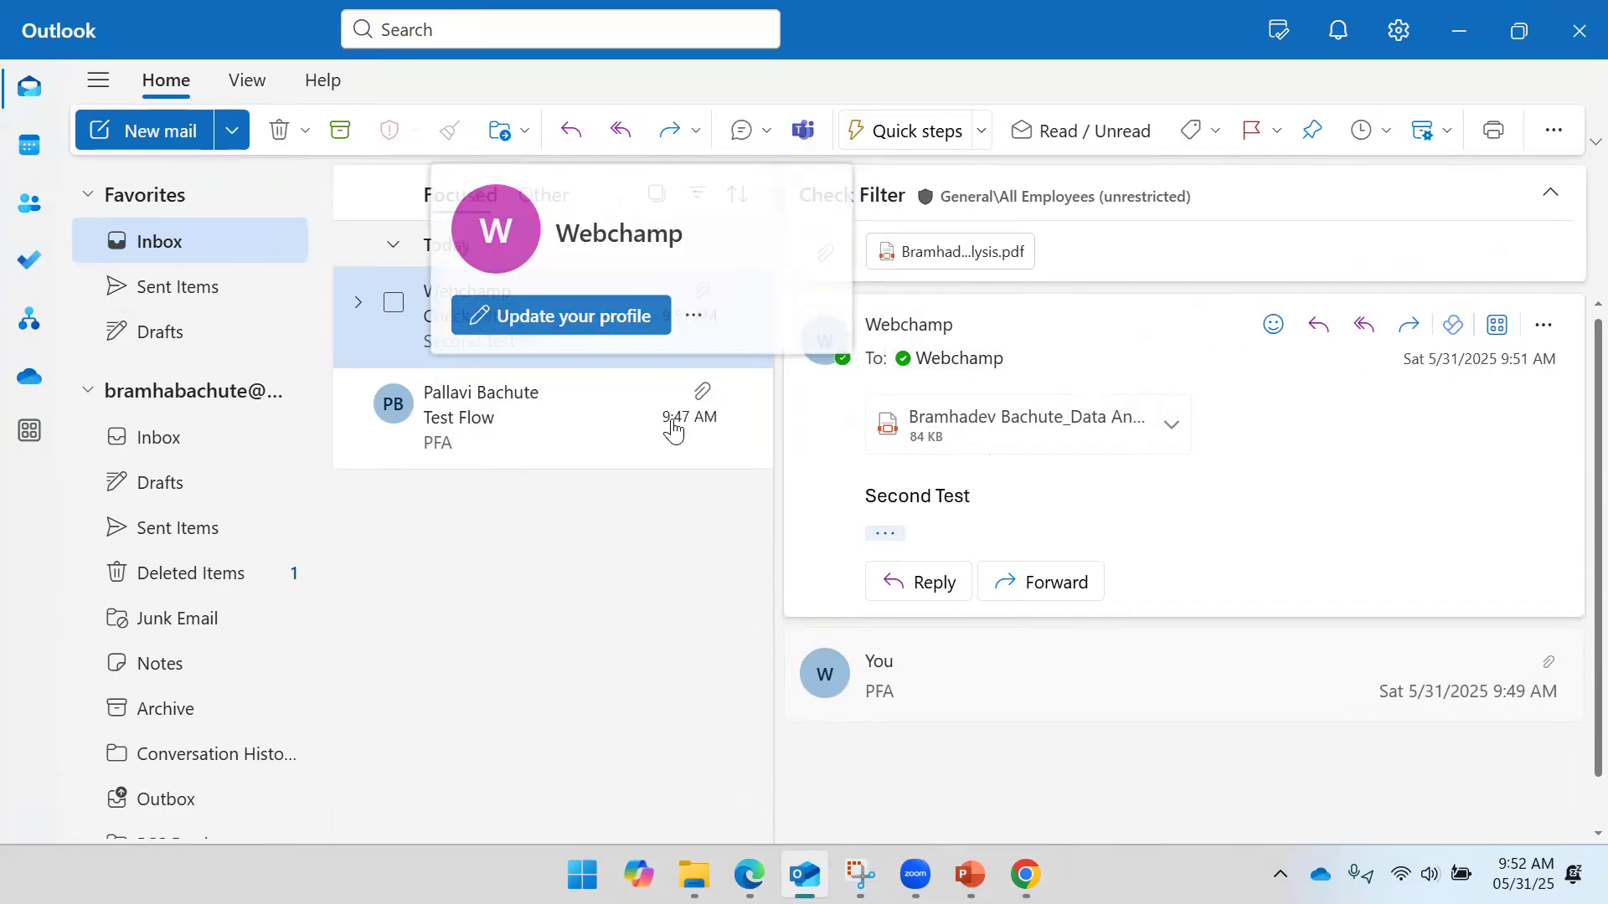
{"action": "mouse_move", "coordinate": [925, 329]}
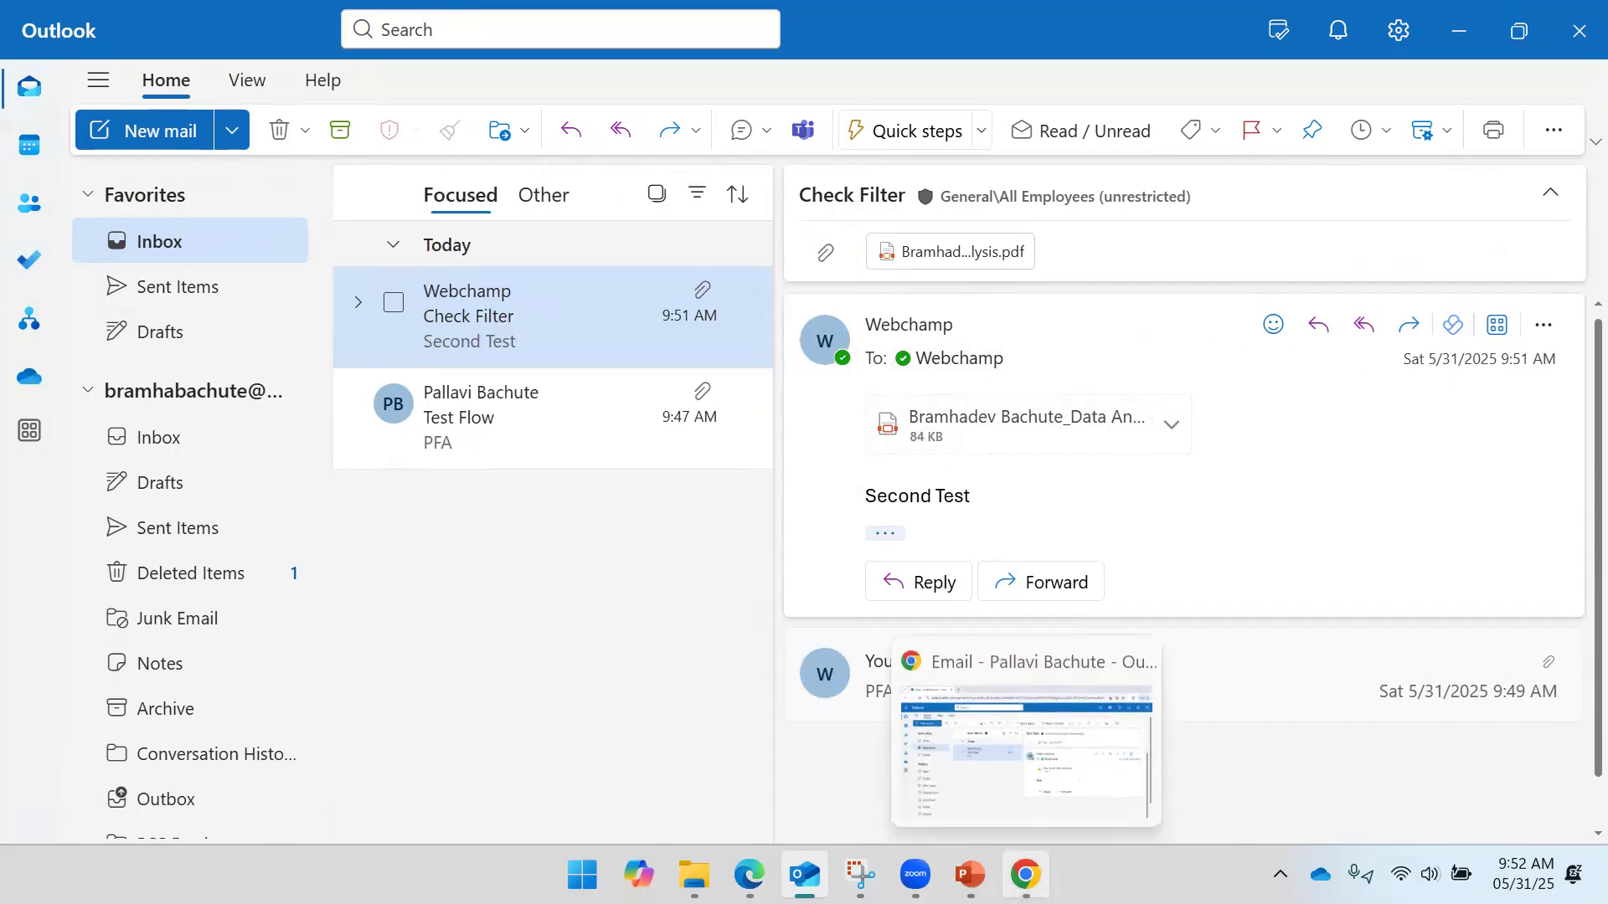
{"action": "mouse_move", "coordinate": [969, 875]}
{"action": "left_click", "coordinate": [1024, 875]}
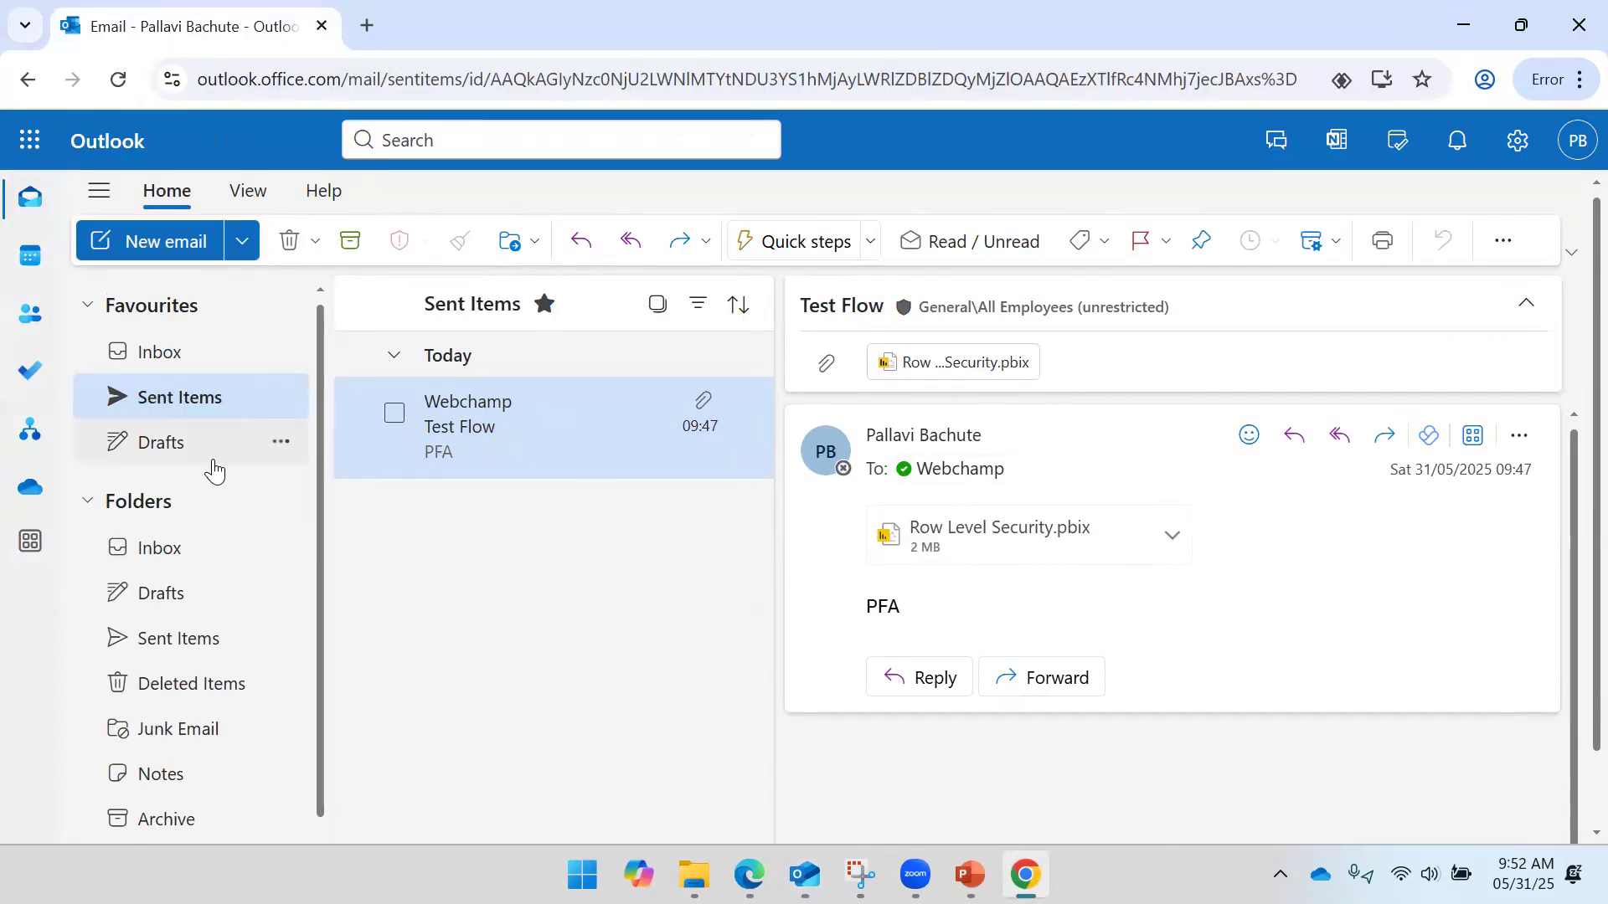
{"action": "left_click", "coordinate": [170, 351]}
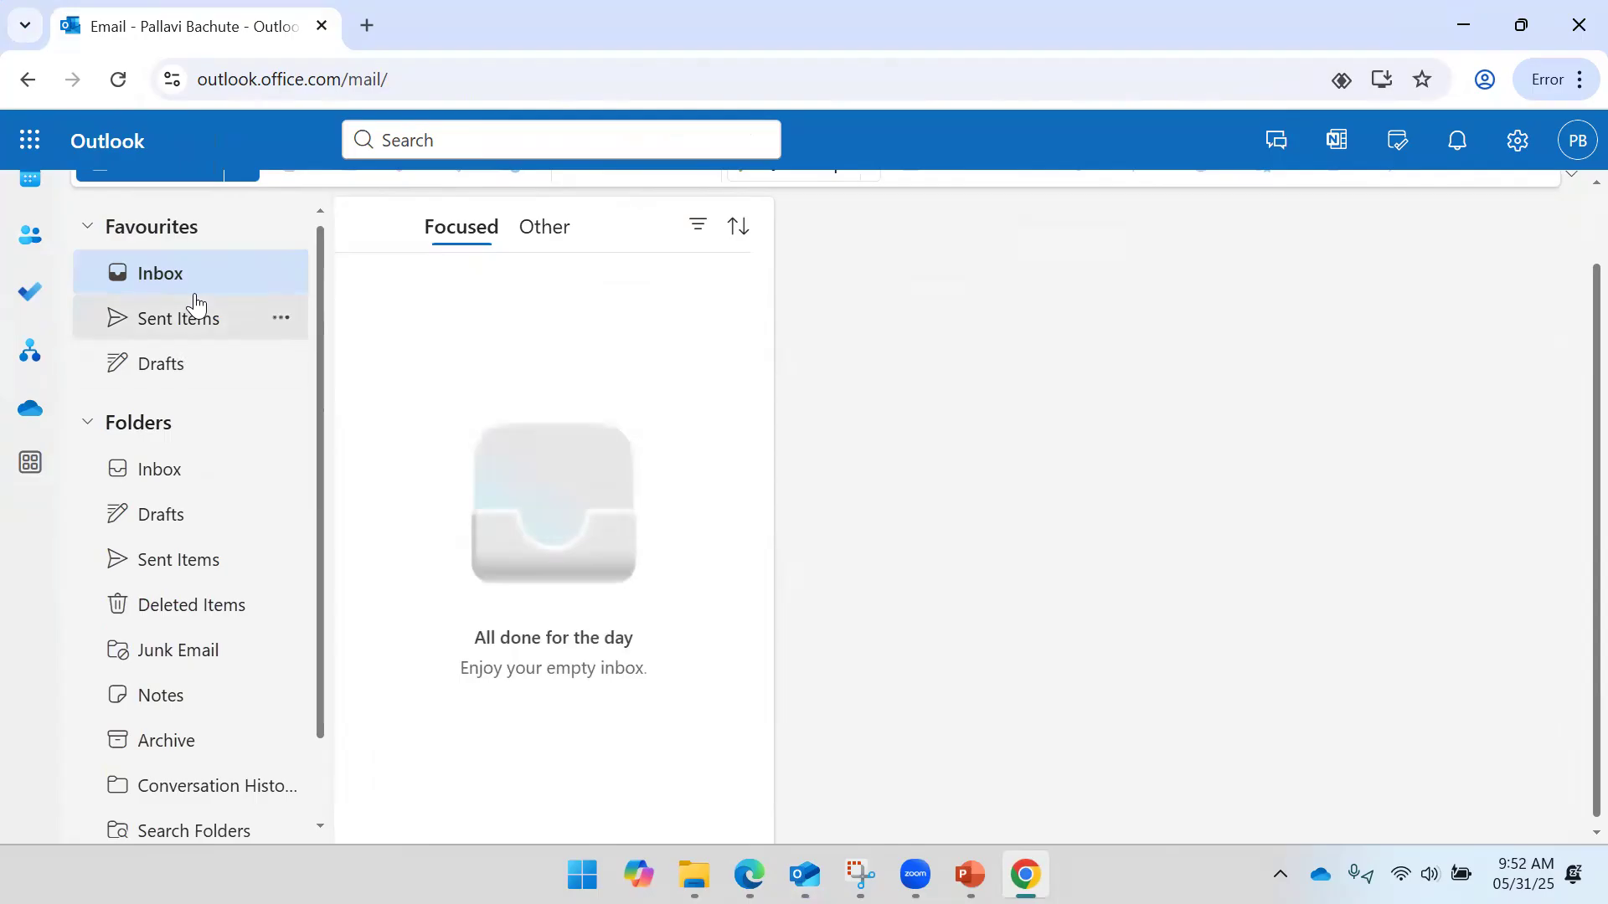
{"action": "left_click", "coordinate": [192, 325]}
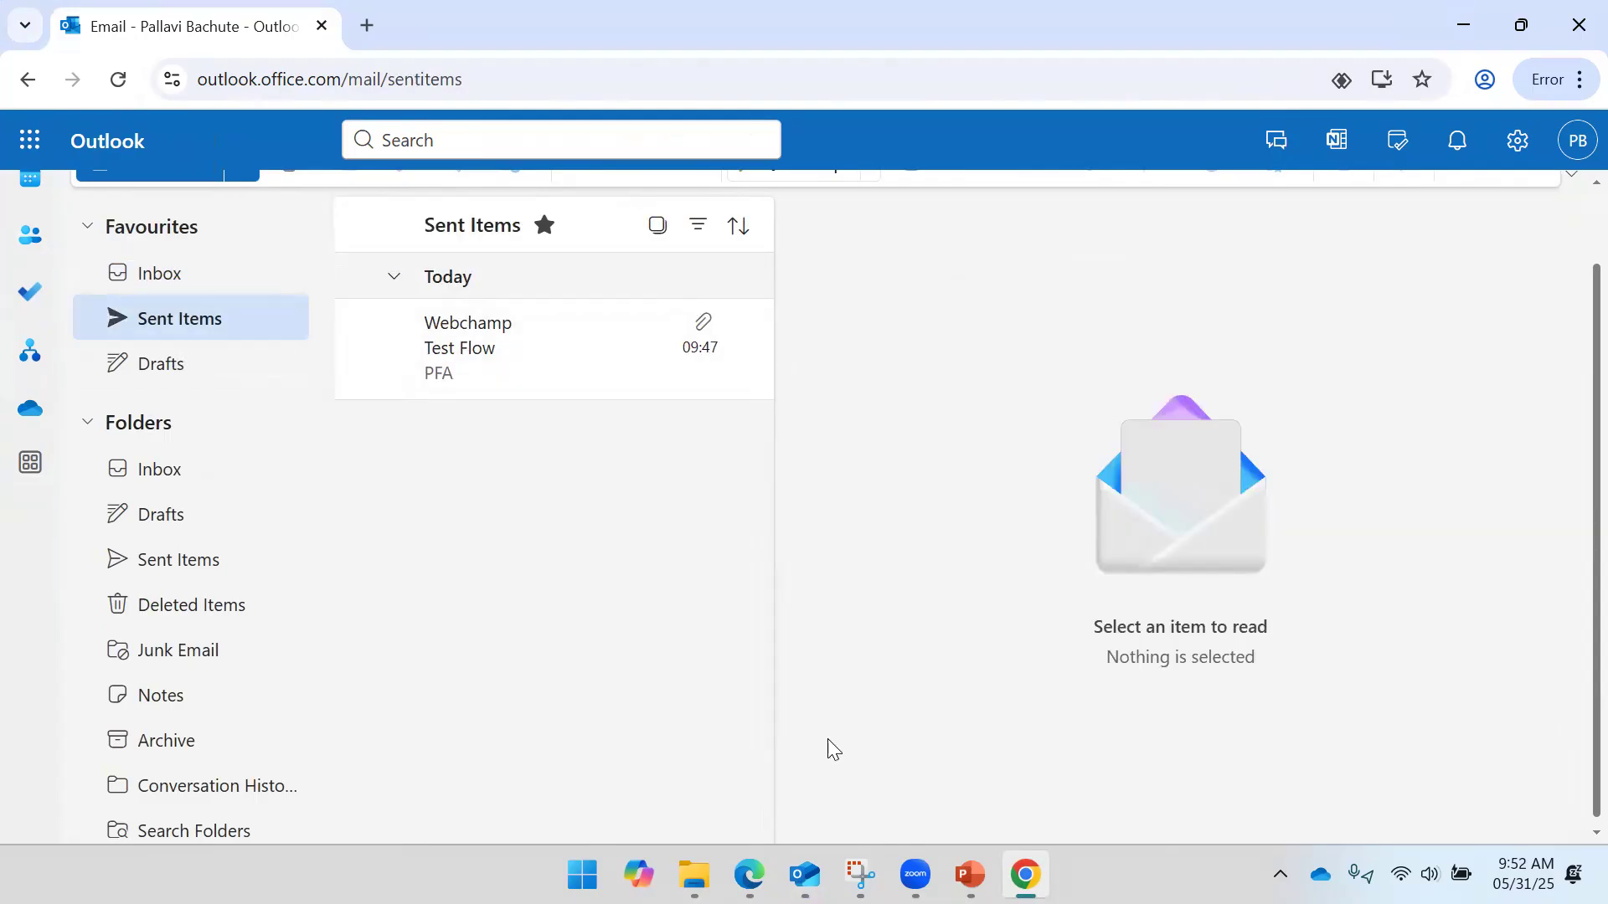
- Open the Create file step's details in the successful flow test run
{"action": "mouse_move", "coordinate": [750, 874]}
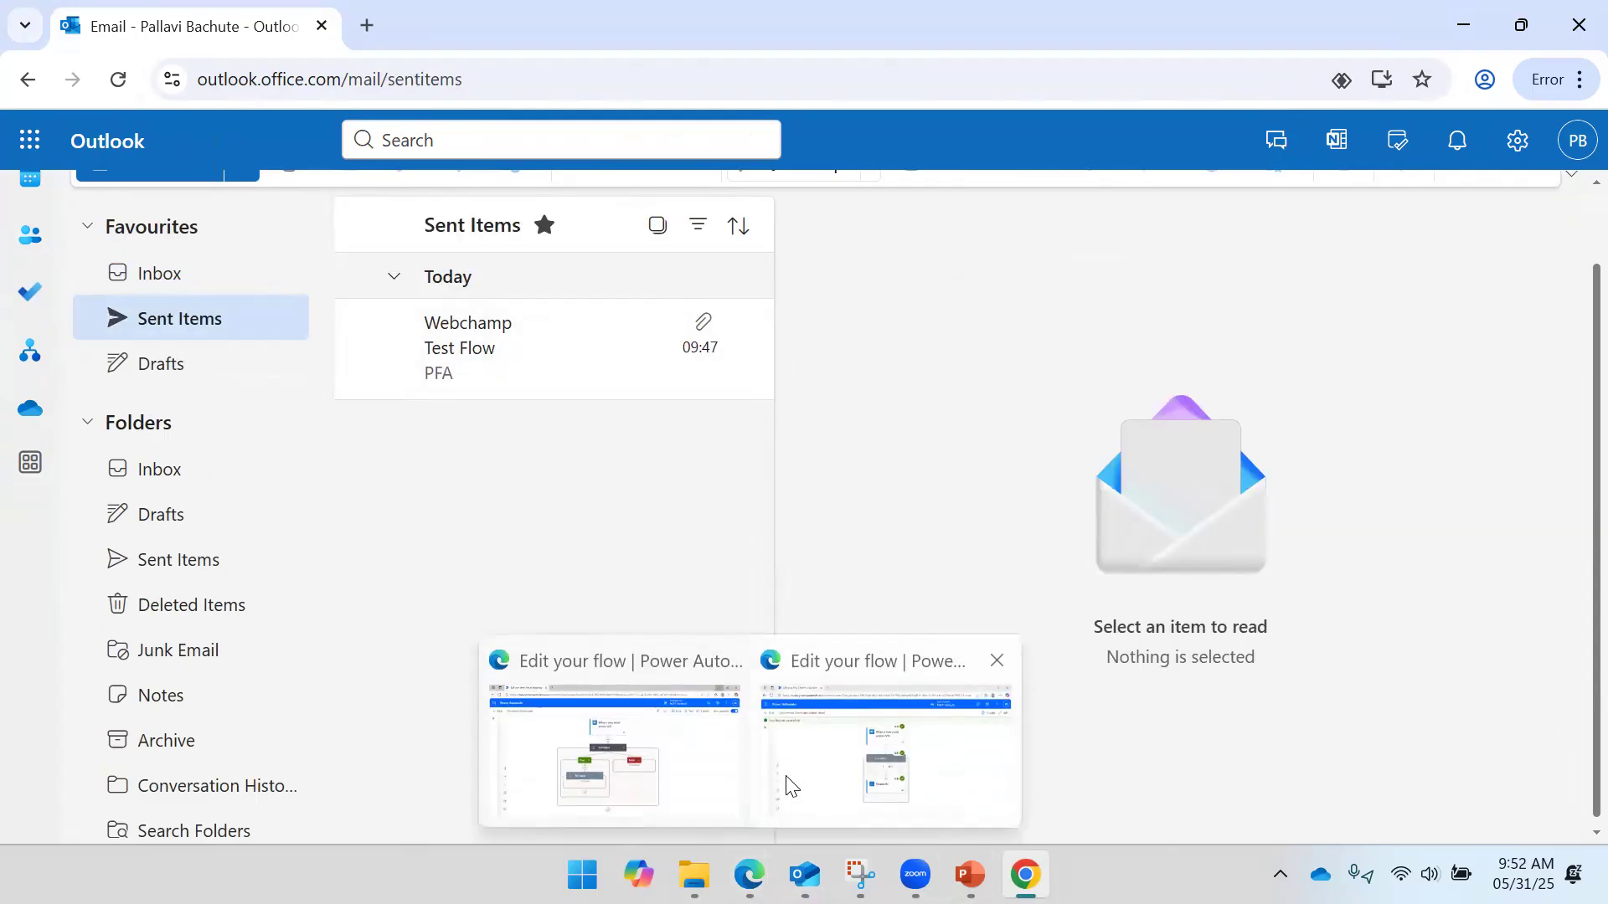
{"action": "left_click", "coordinate": [829, 777]}
{"action": "left_click", "coordinate": [767, 638]}
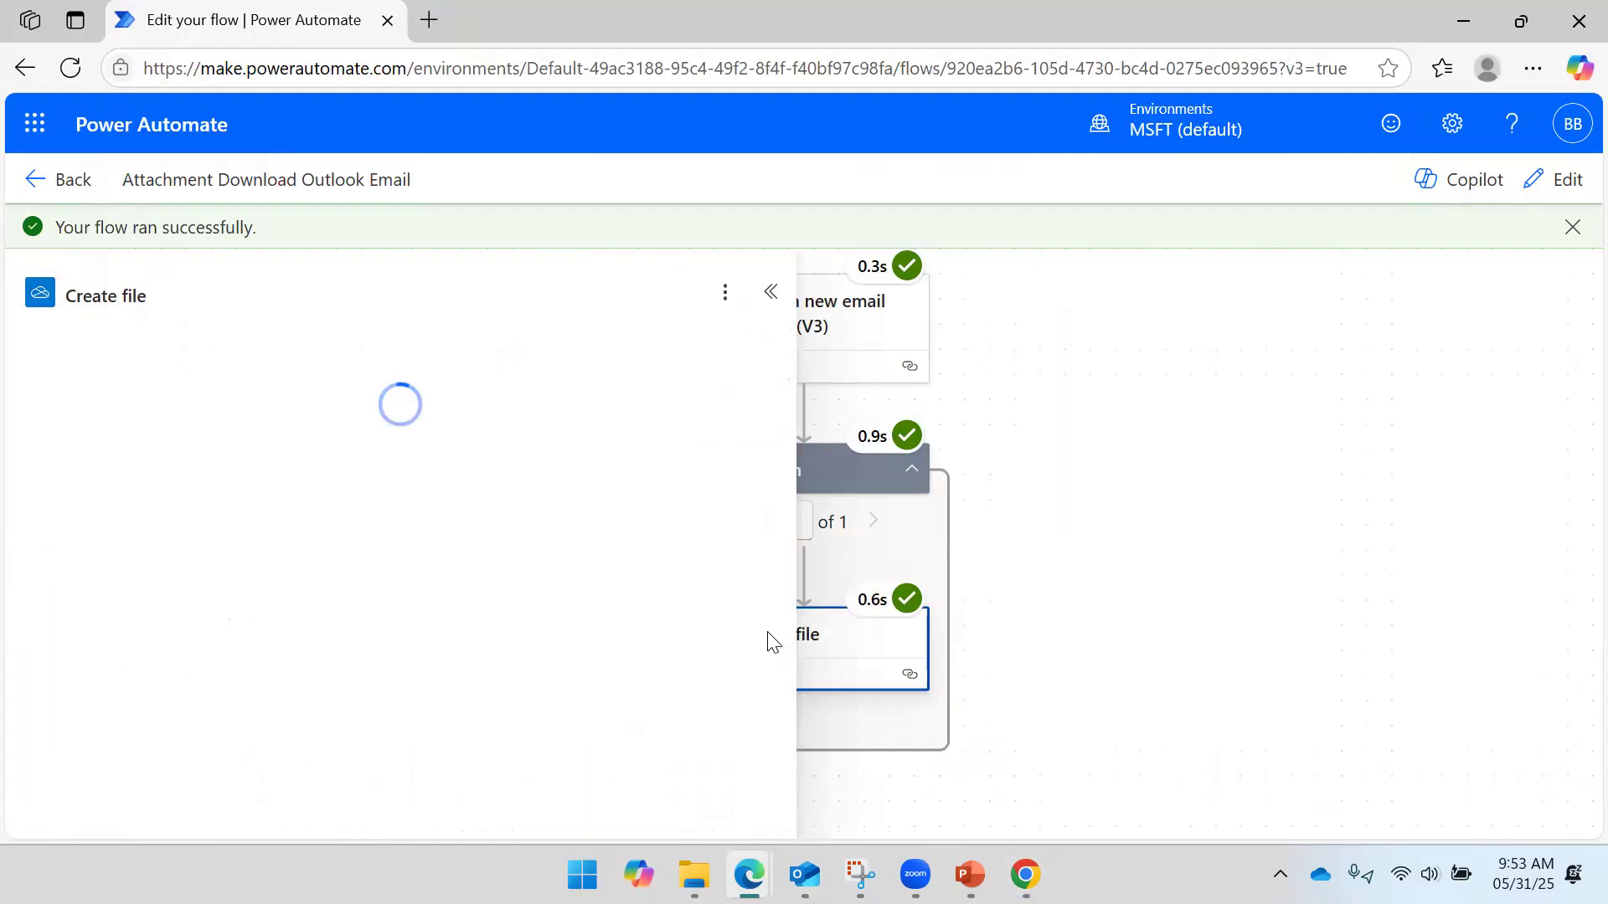
- Add a From filter with the chosen sender to the new-email trigger and save the flow
{"action": "left_click", "coordinate": [818, 326]}
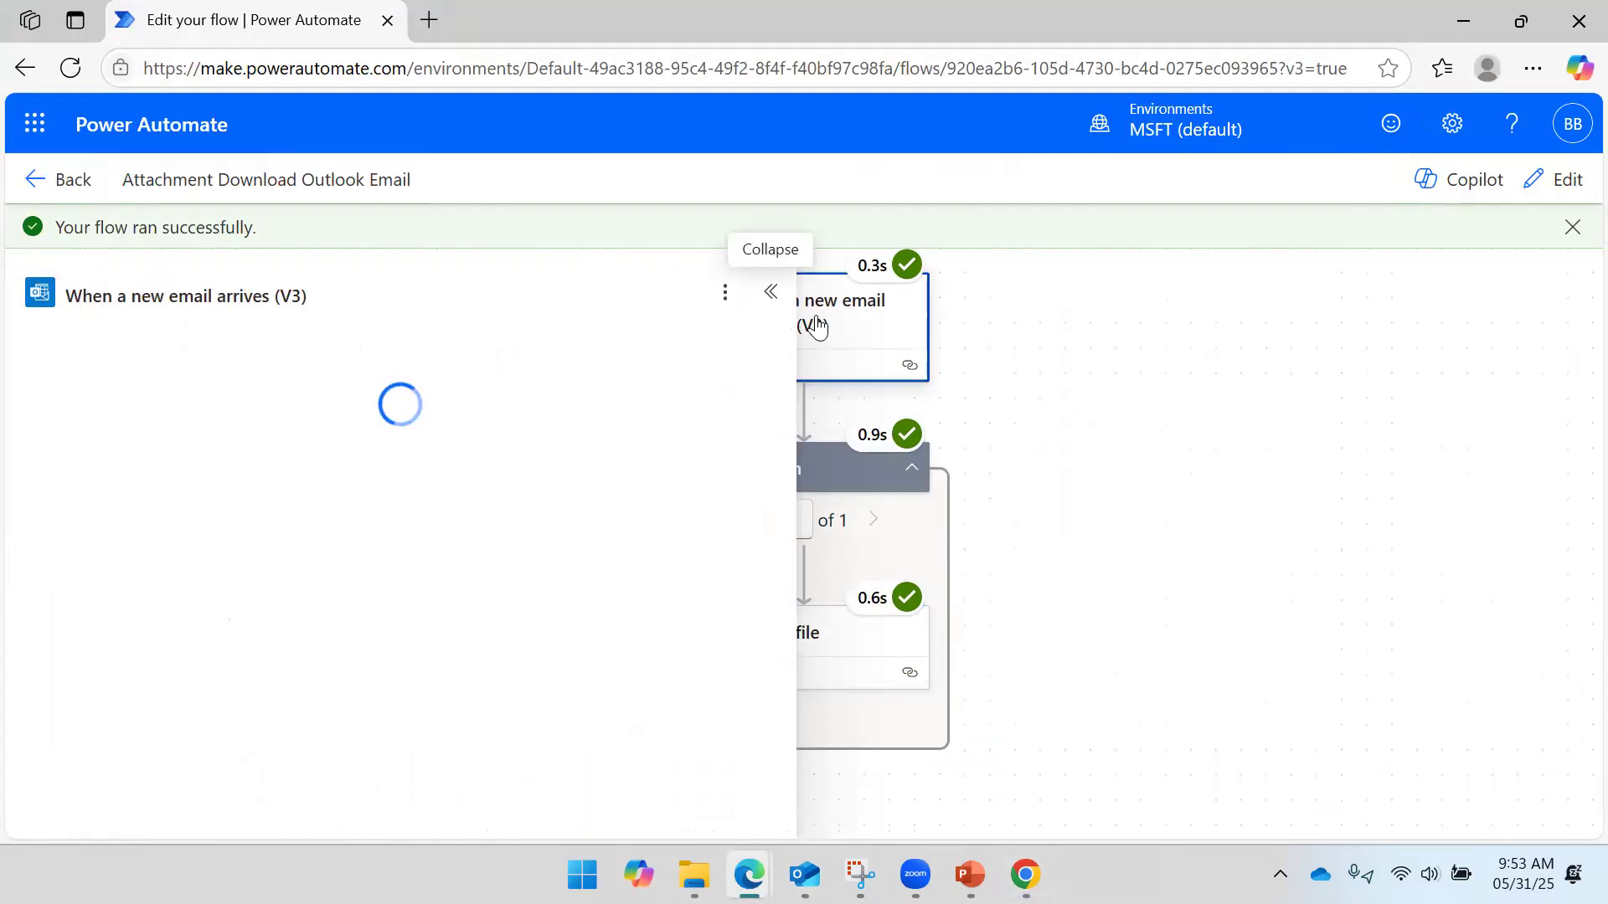
{"action": "left_click", "coordinate": [89, 186]}
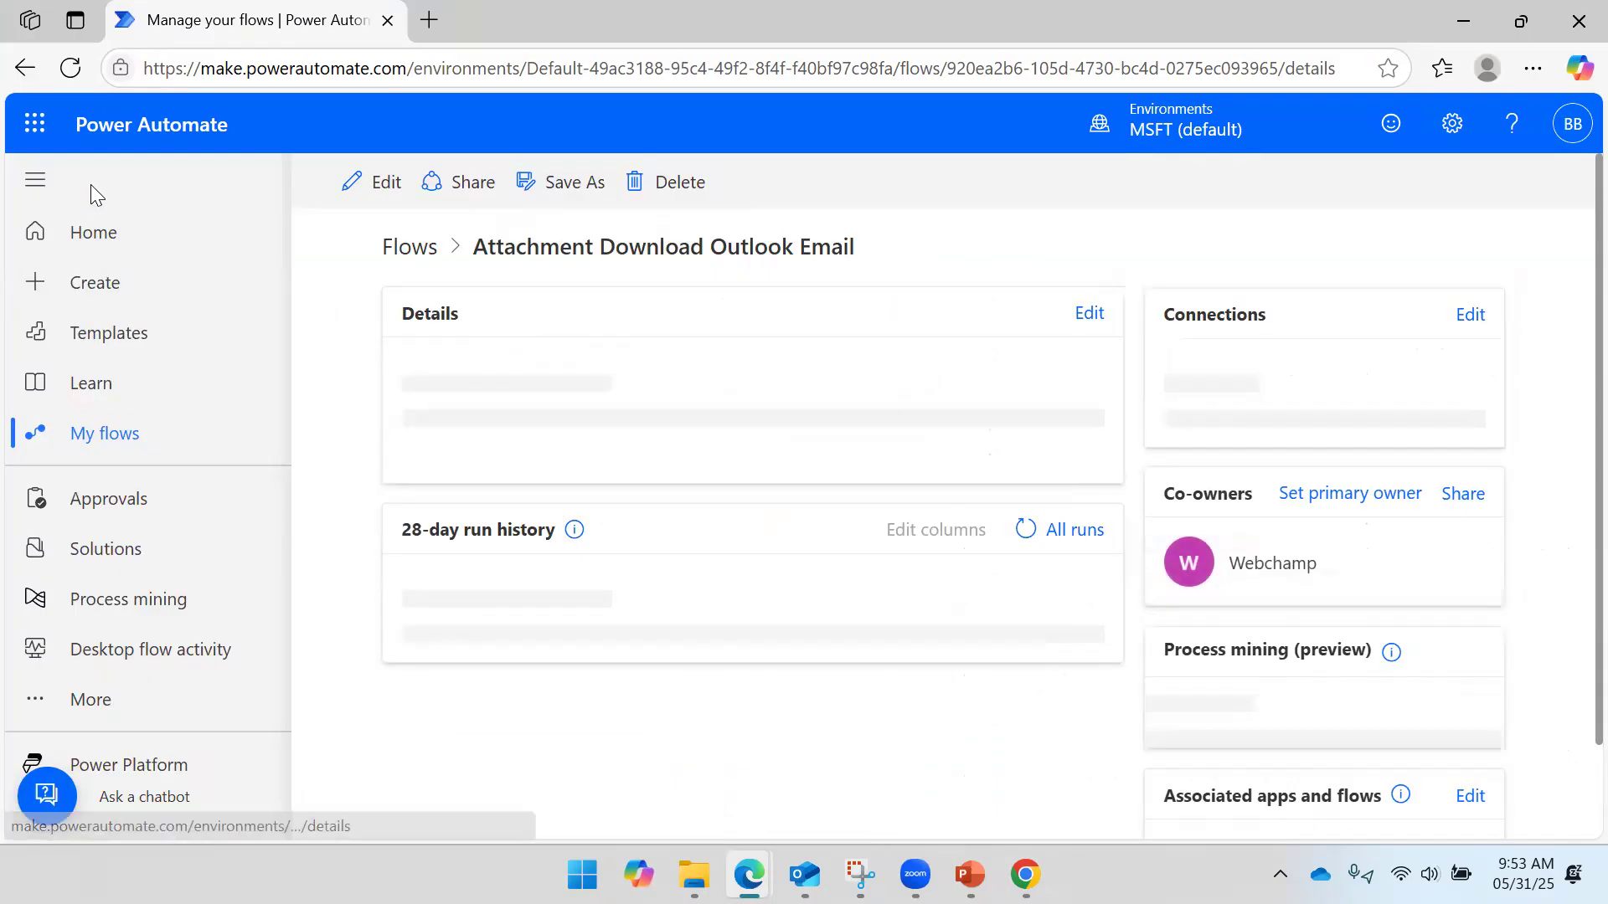
{"action": "left_click", "coordinate": [359, 184]}
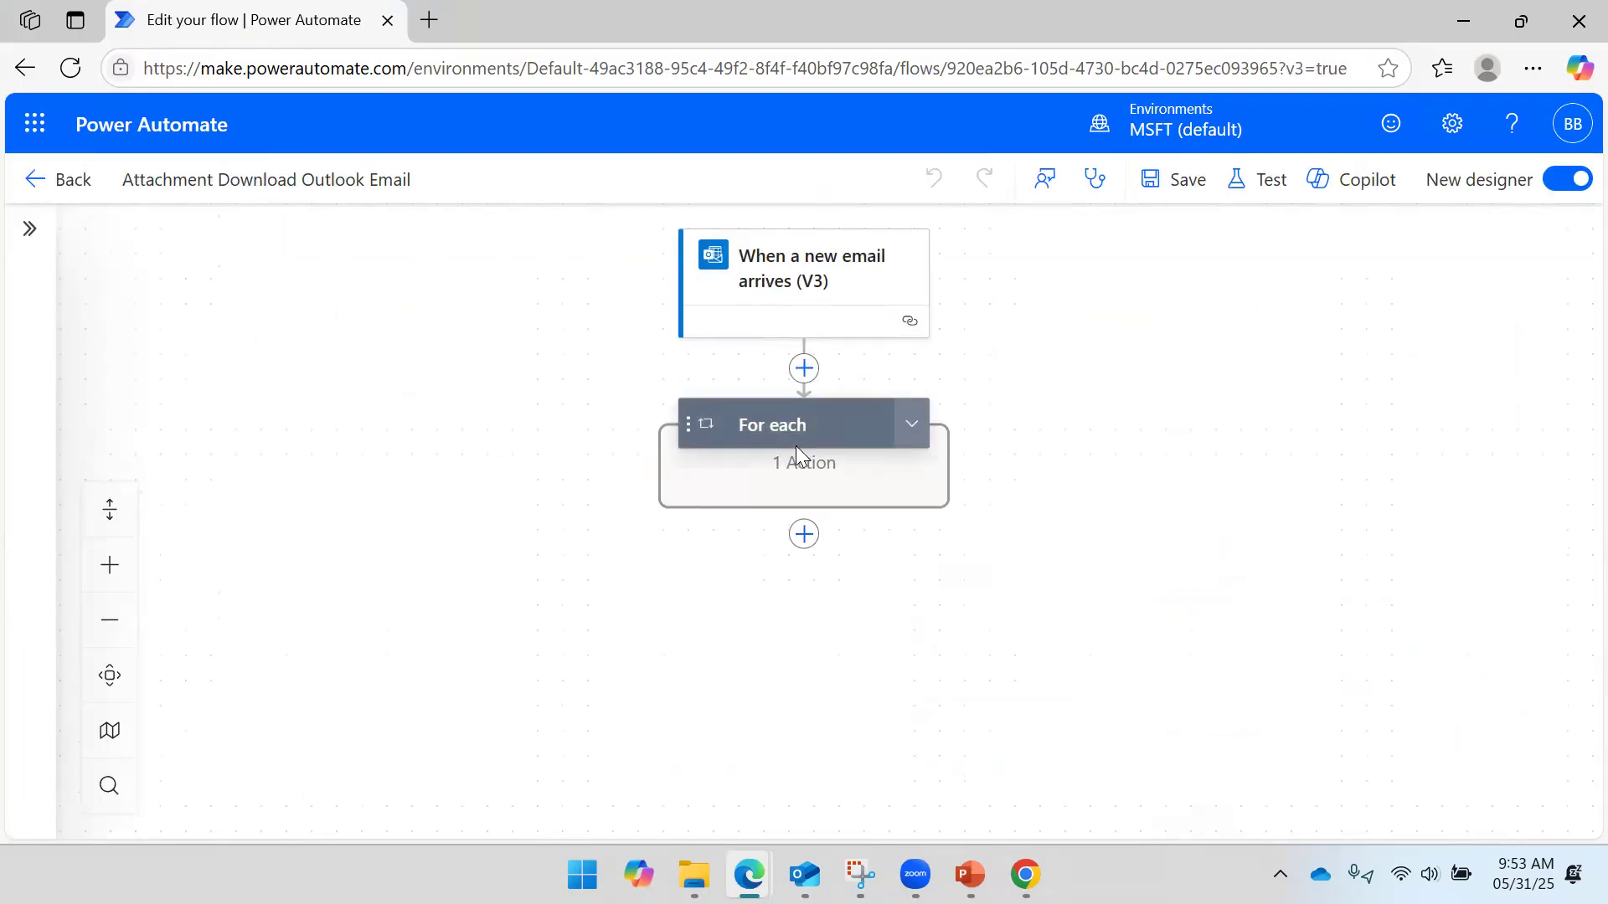
{"action": "left_click", "coordinate": [836, 290]}
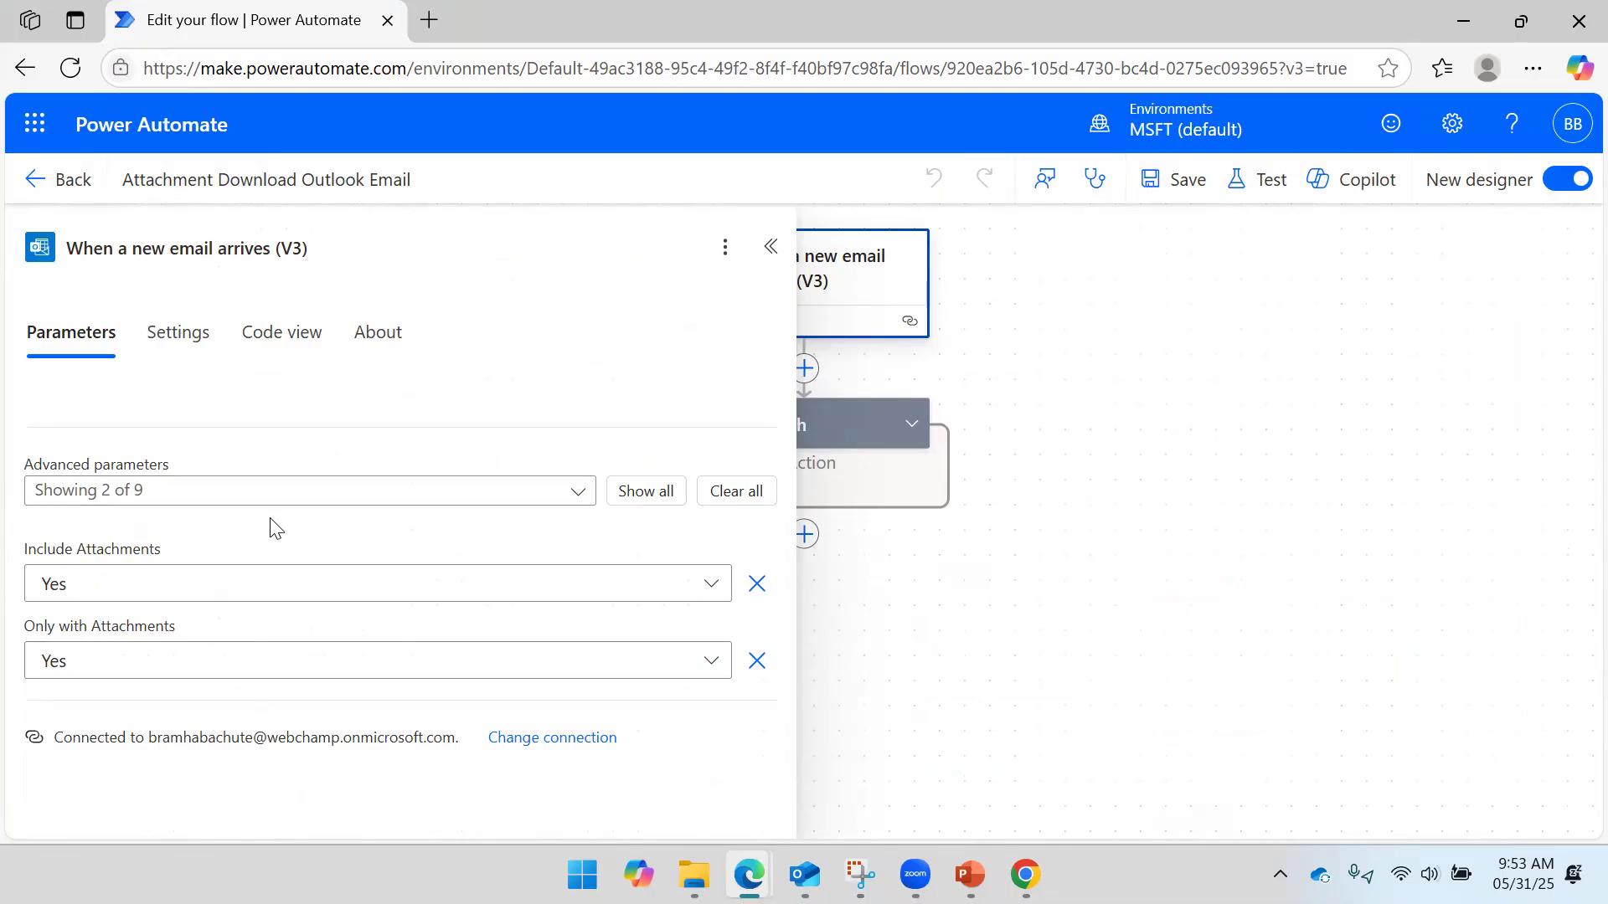
{"action": "left_click", "coordinate": [262, 495]}
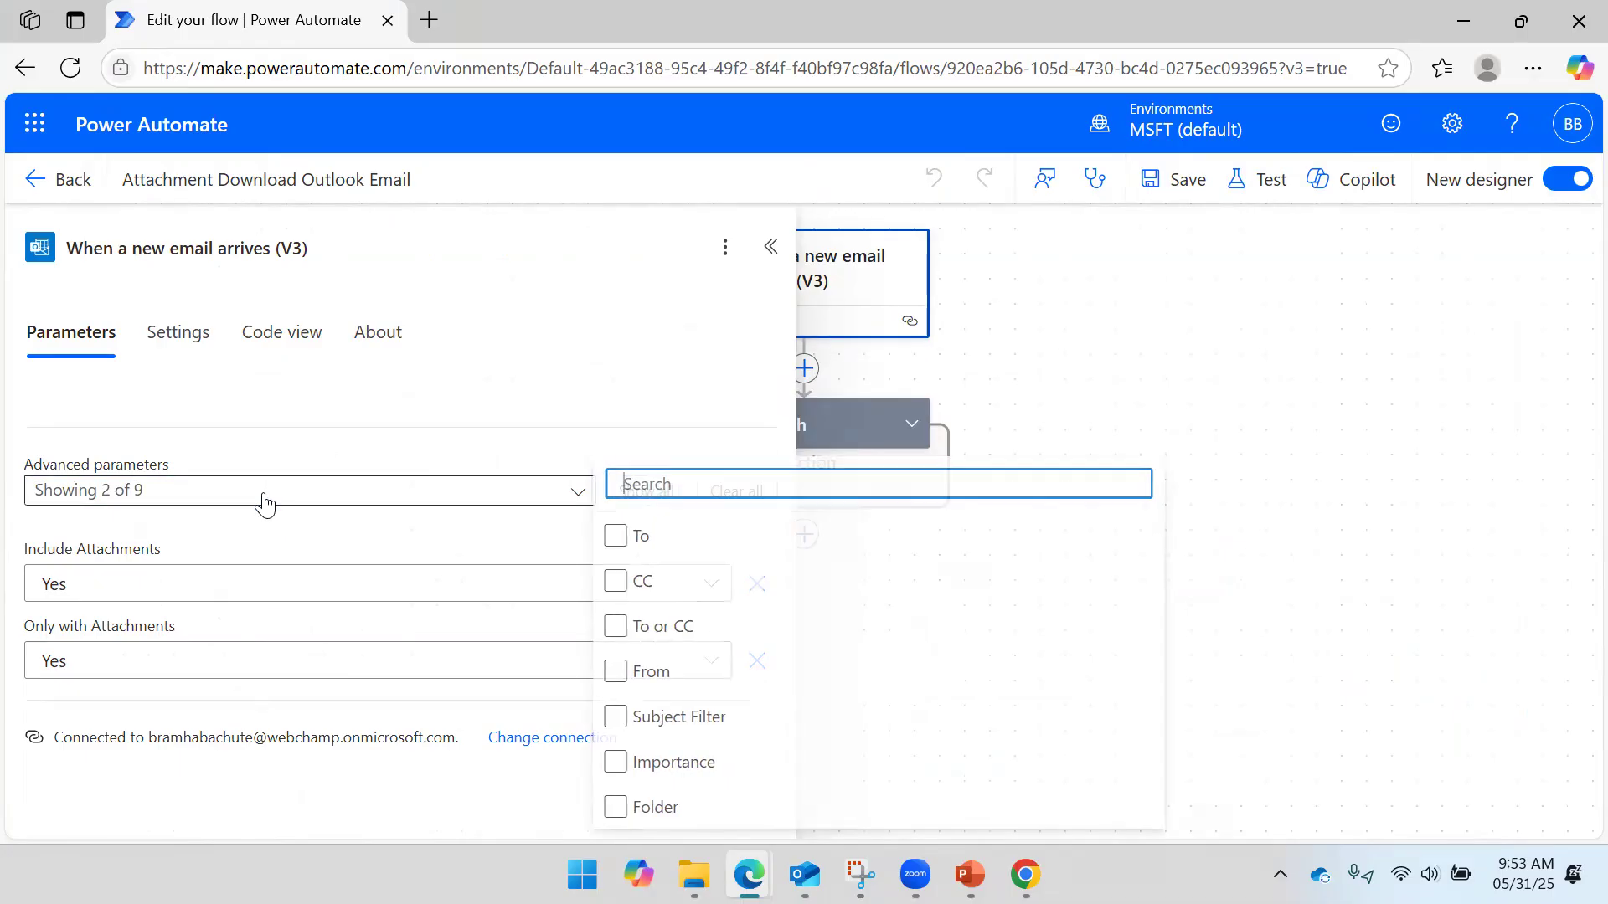
{"action": "left_click", "coordinate": [630, 673]}
{"action": "left_click", "coordinate": [629, 673]}
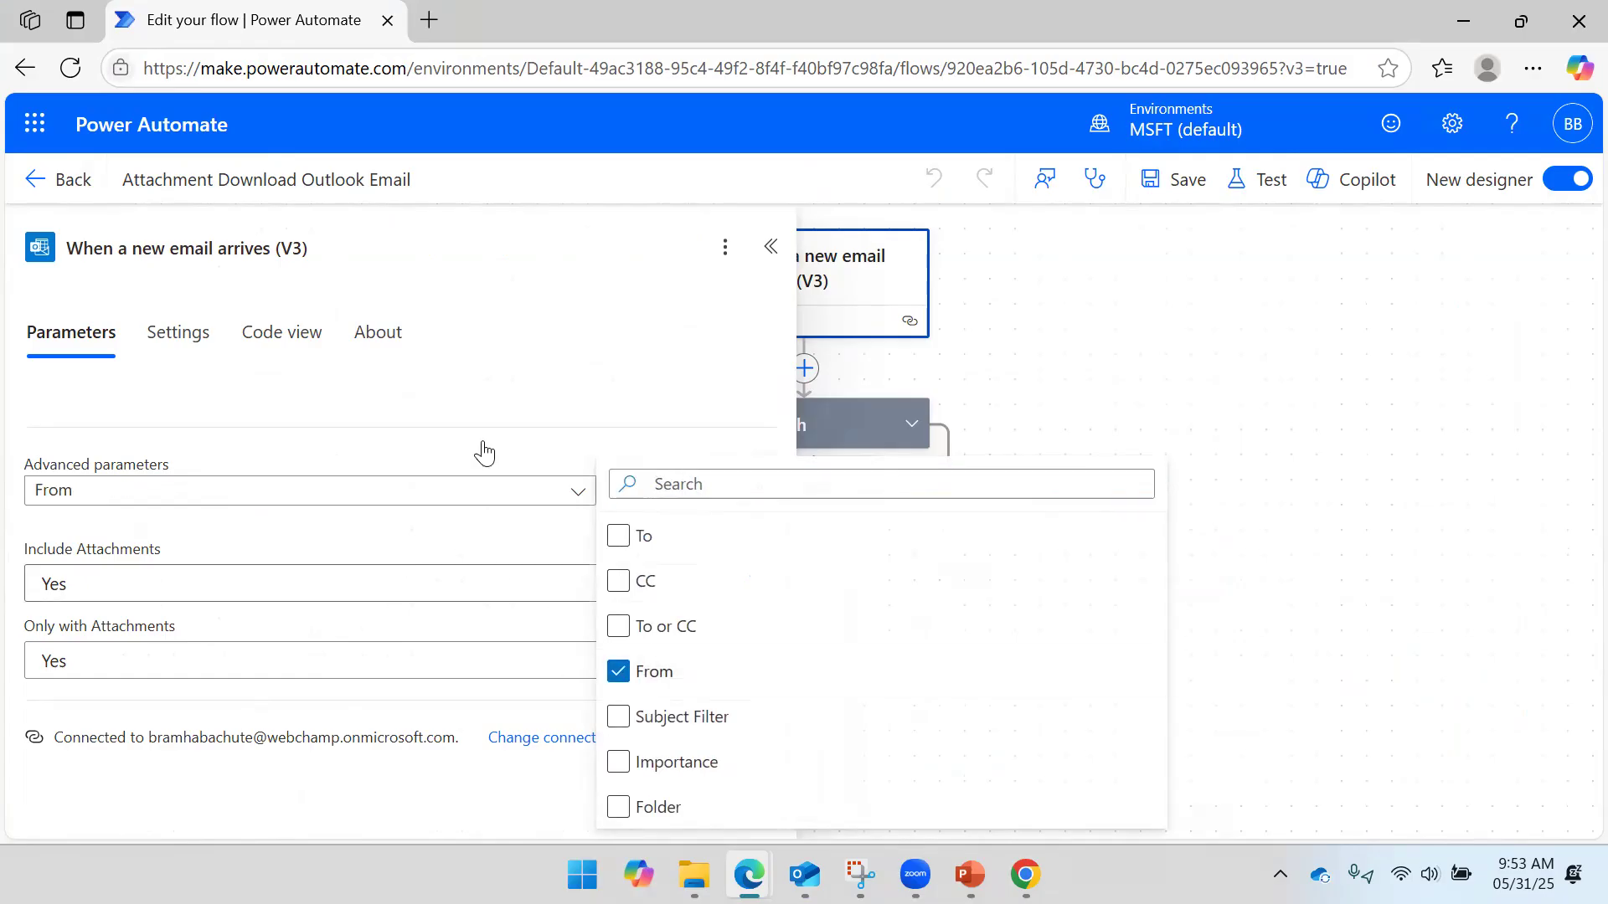
{"action": "left_click", "coordinate": [634, 414]}
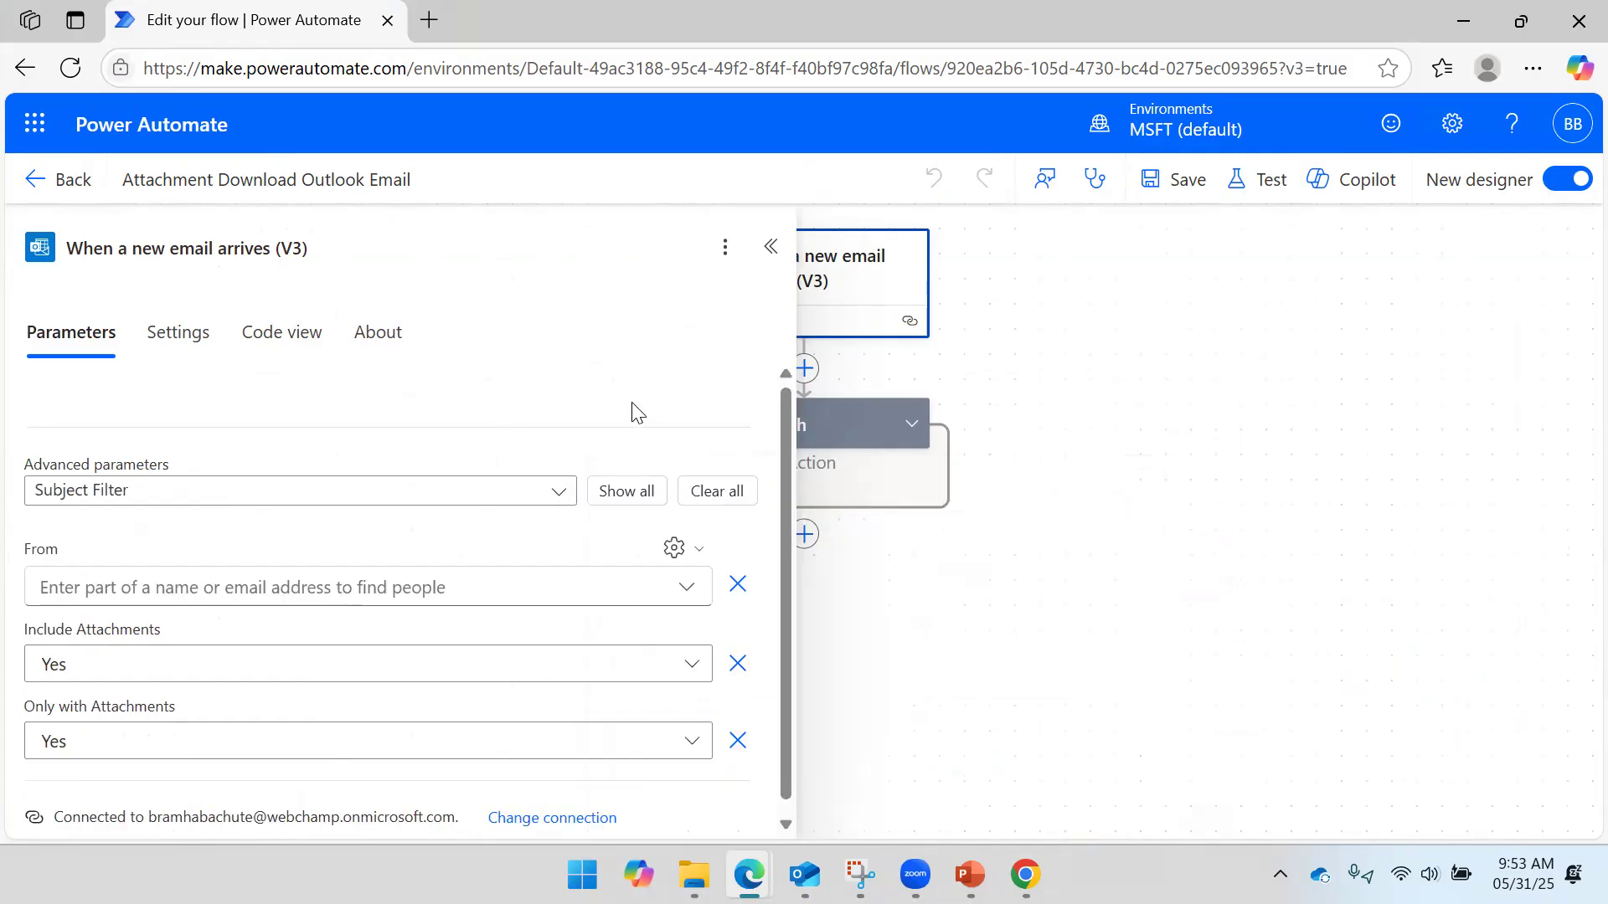
{"action": "left_click", "coordinate": [210, 583]}
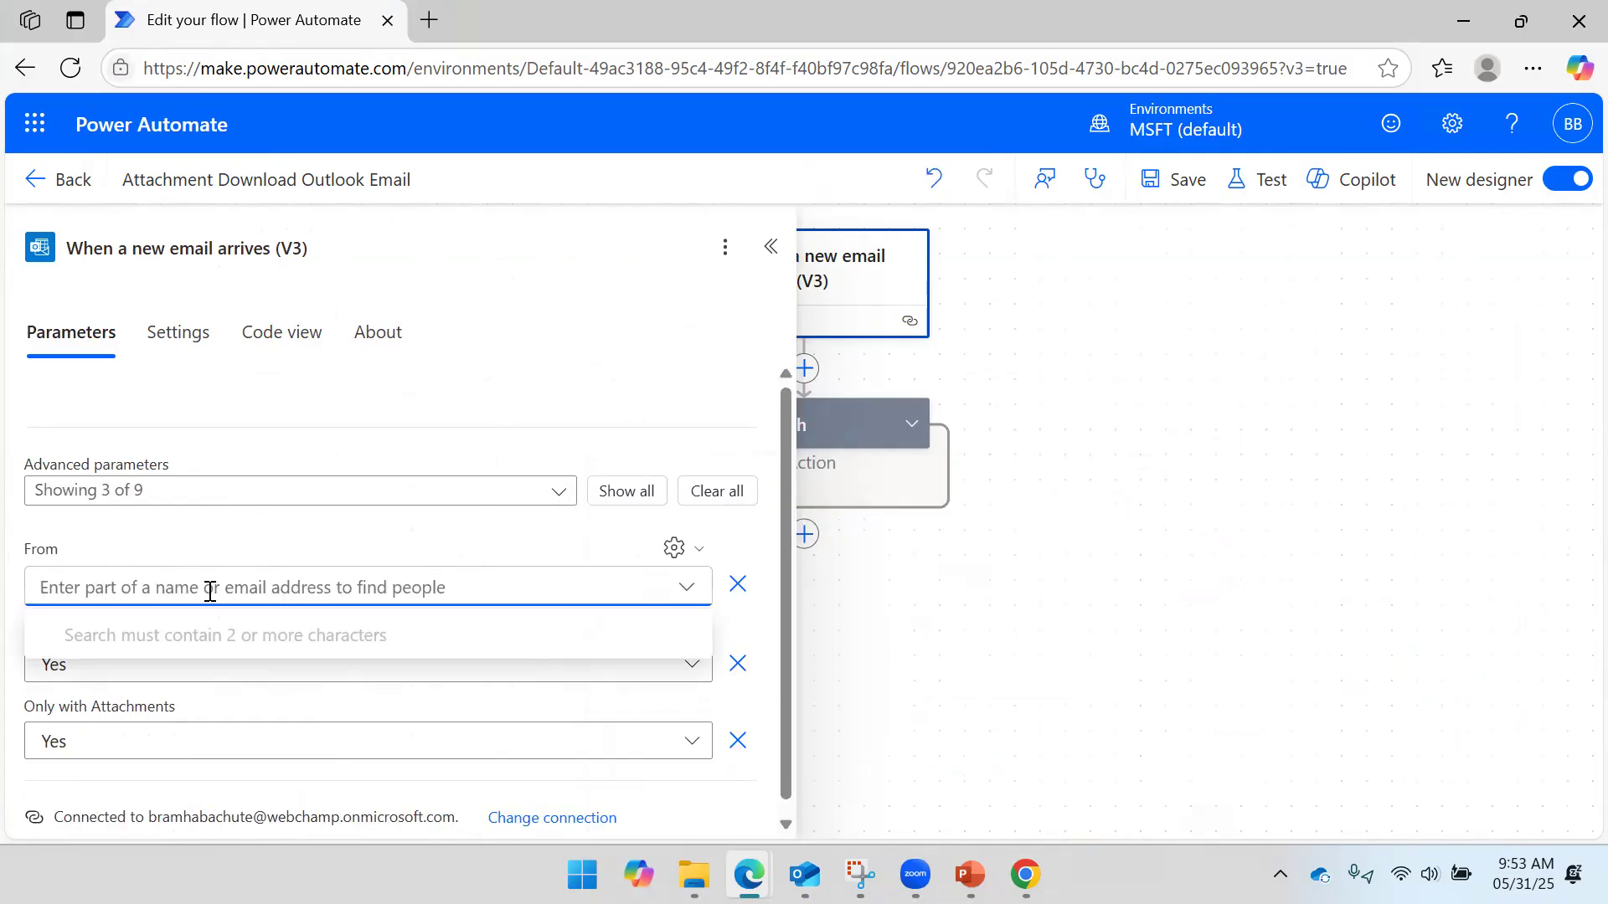
{"action": "type", "text": "Pul"}
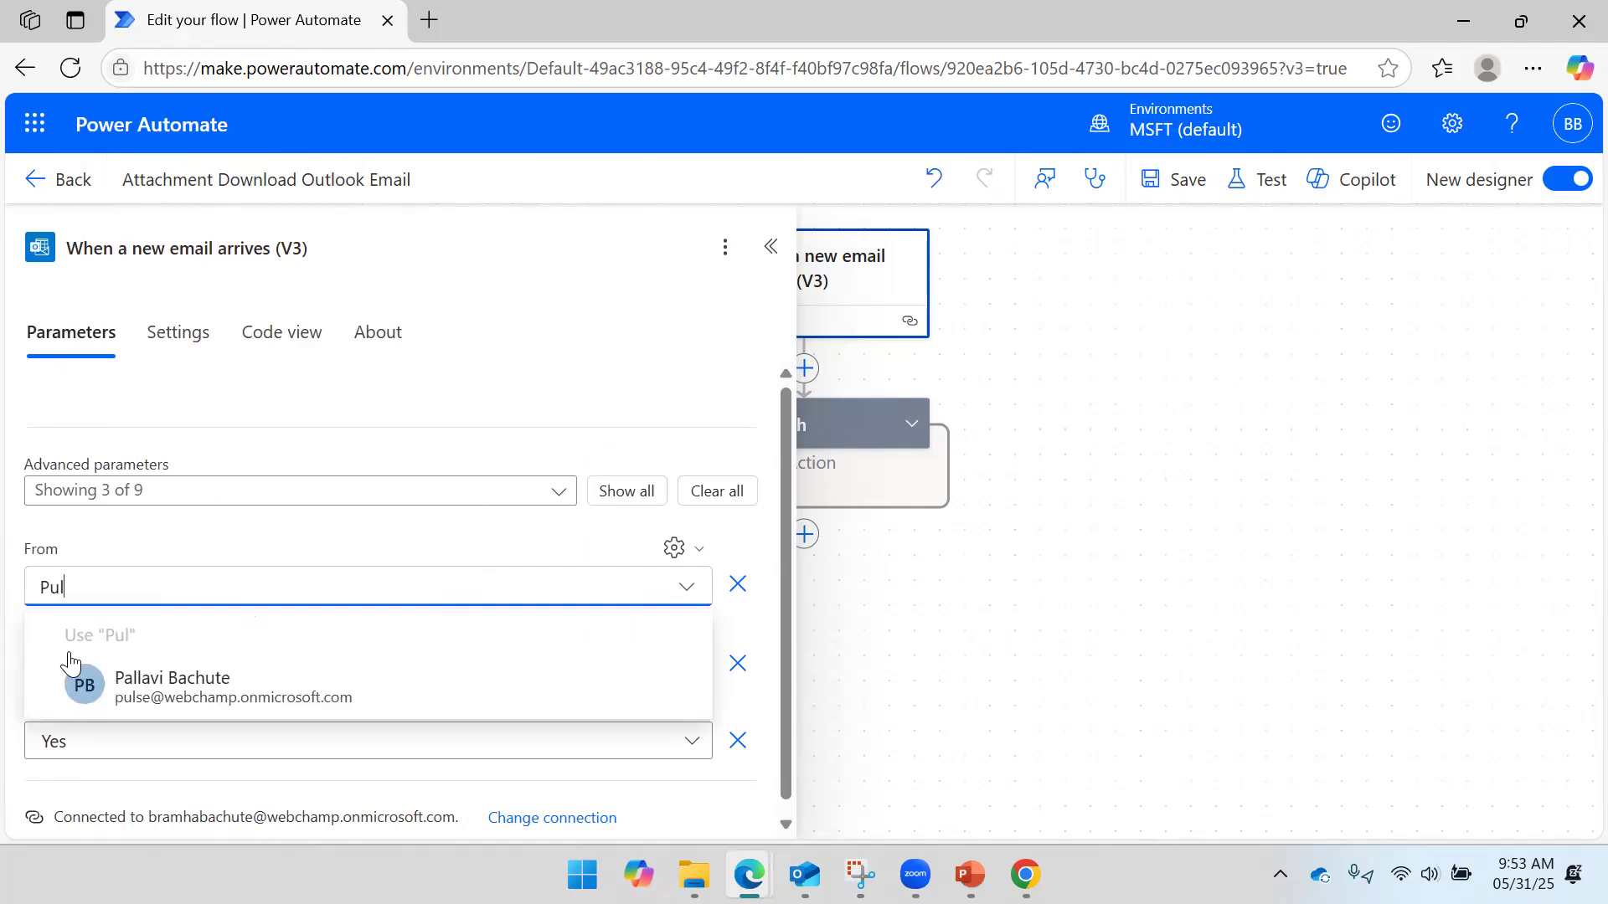
{"action": "left_click", "coordinate": [189, 692]}
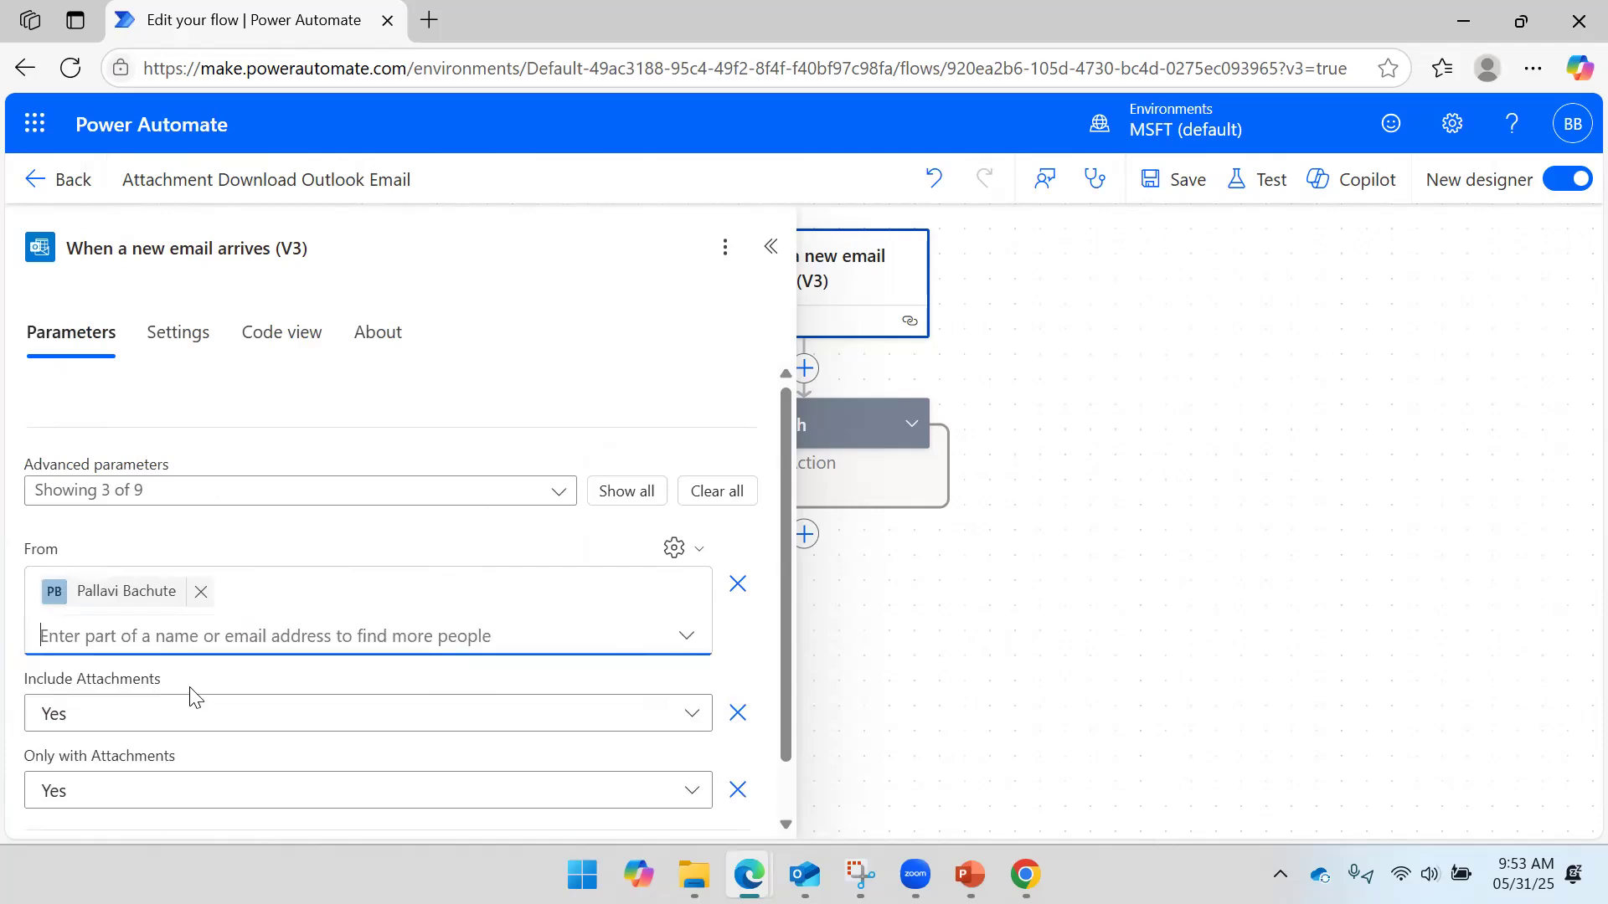
{"action": "left_click", "coordinate": [1182, 179]}
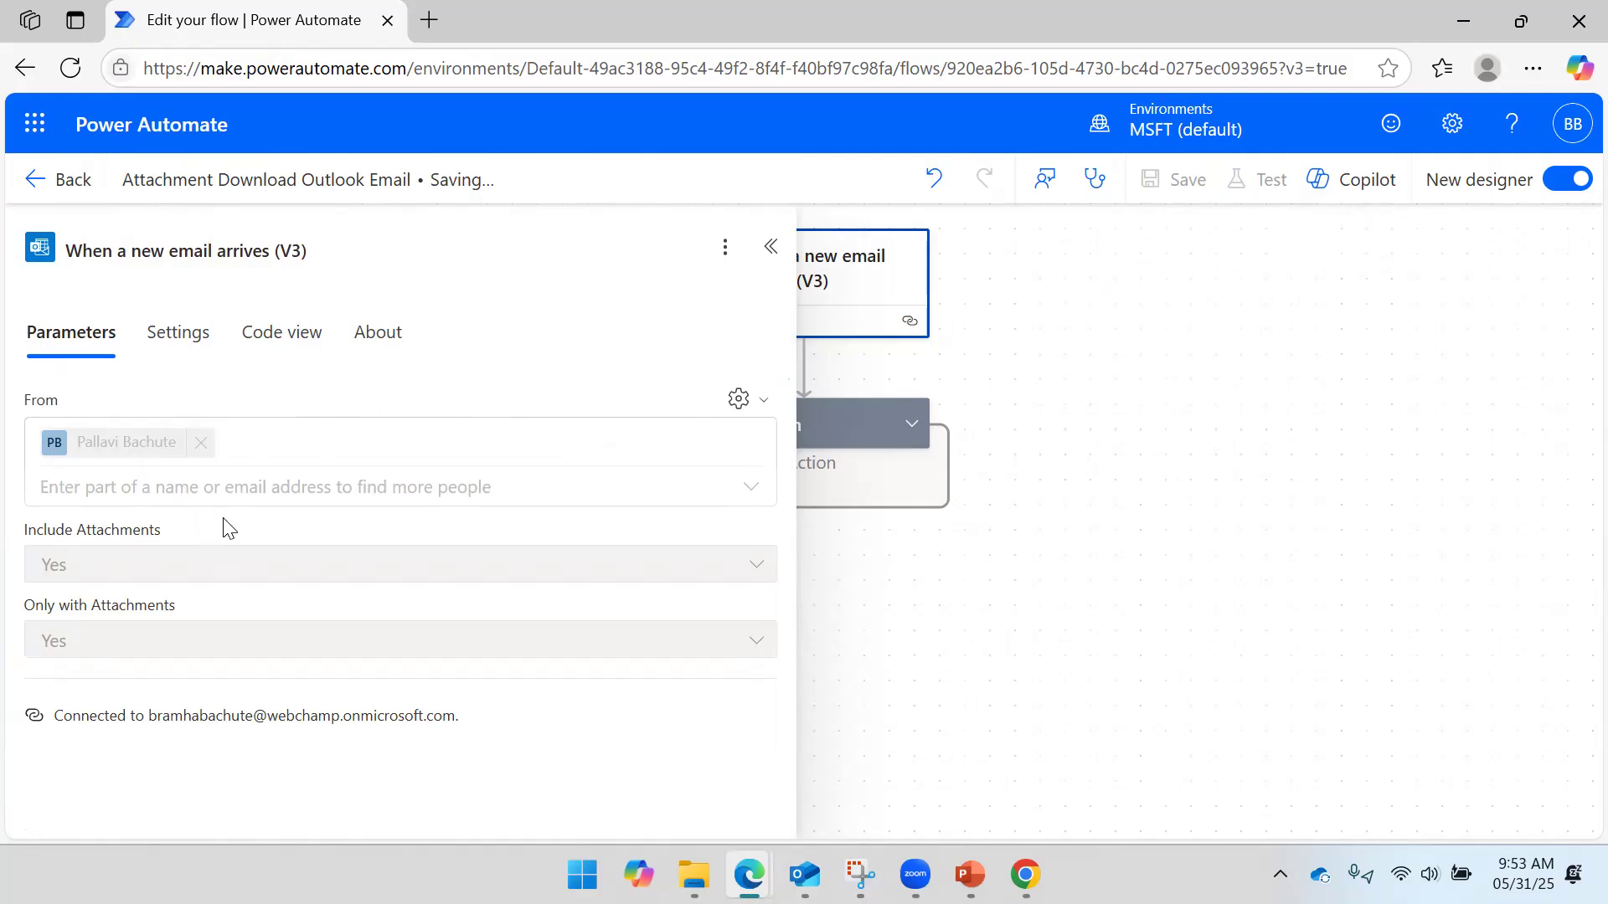
- Review the new-email trigger's saved parameters to verify the From filter
{"action": "left_click", "coordinate": [1080, 366]}
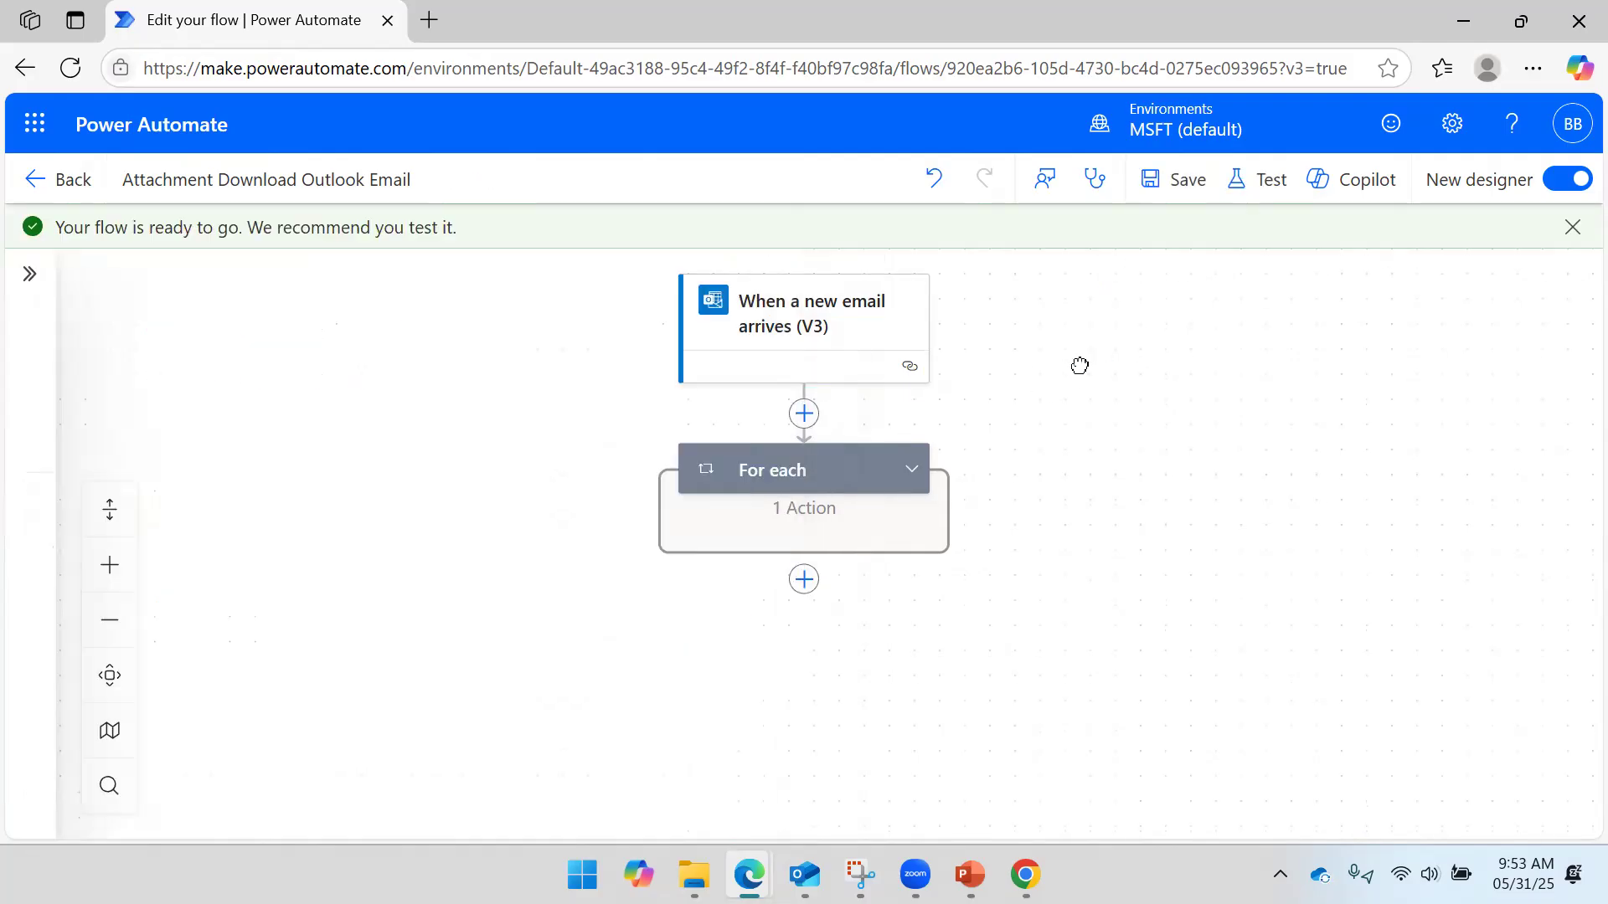
{"action": "left_click", "coordinate": [851, 361]}
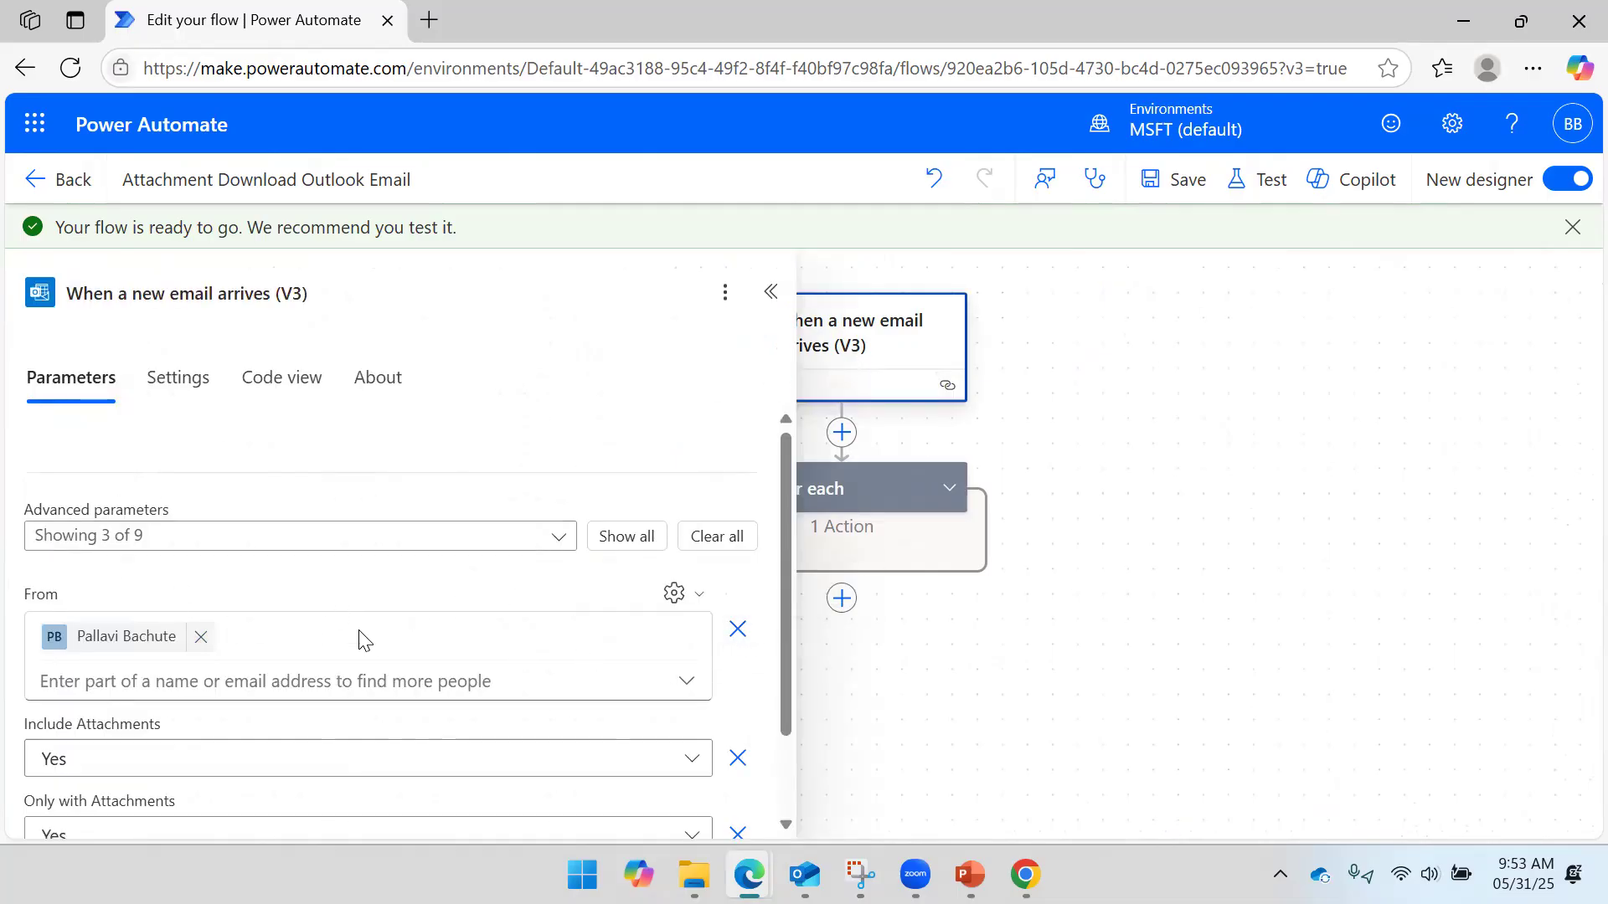
{"action": "scroll", "coordinate": [201, 567], "scroll_direction": "down", "scroll_amount": 2}
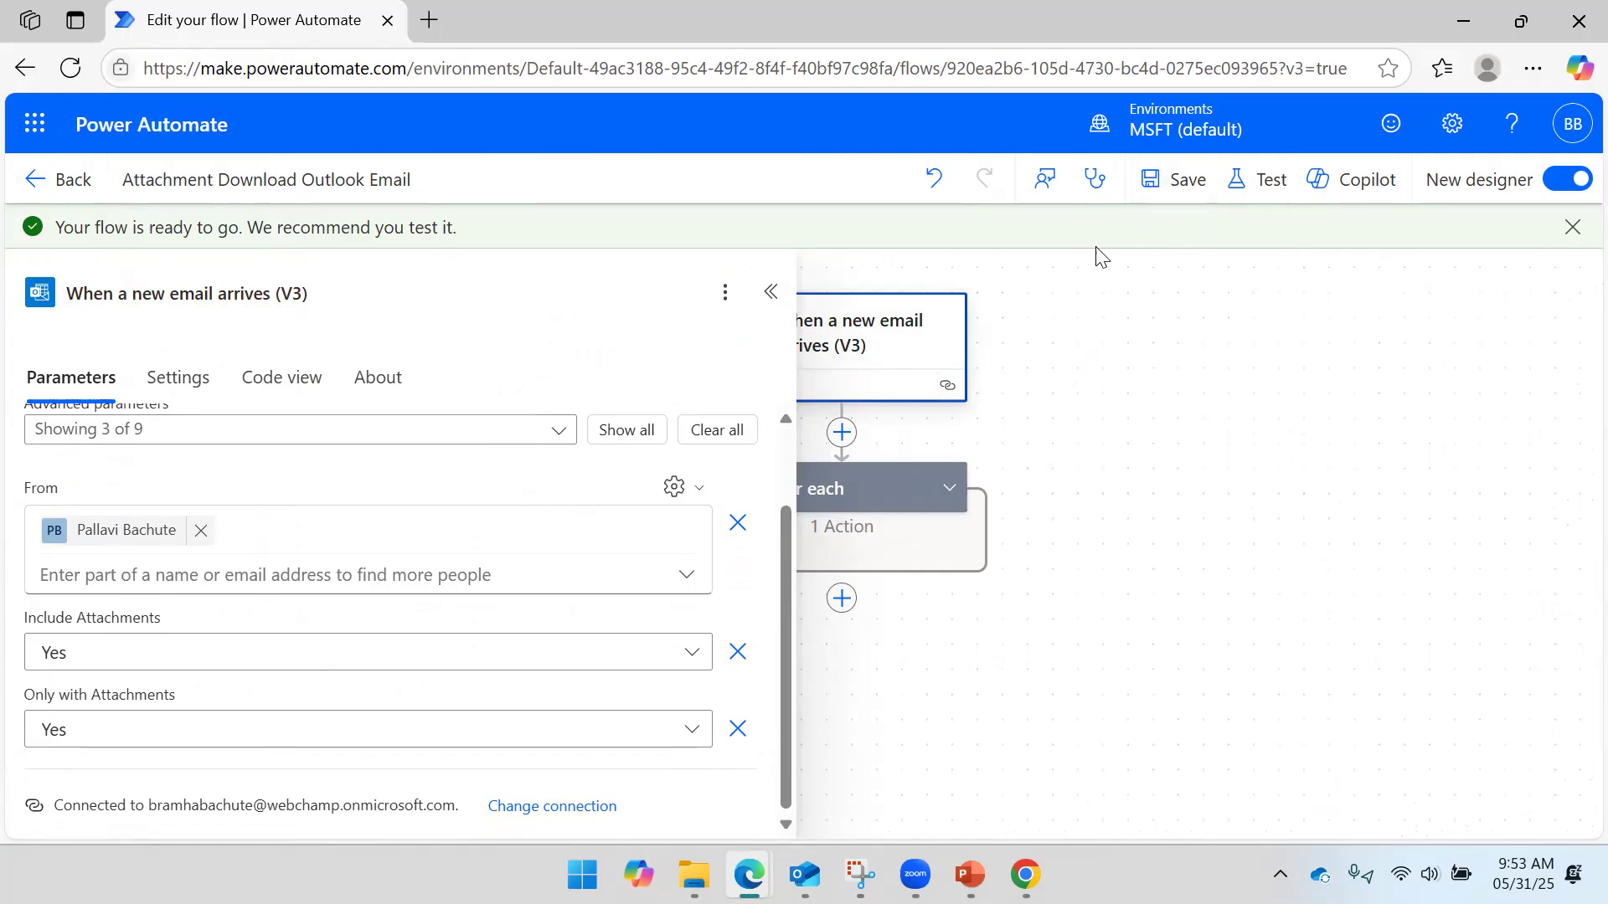
{"action": "left_click", "coordinate": [1184, 305]}
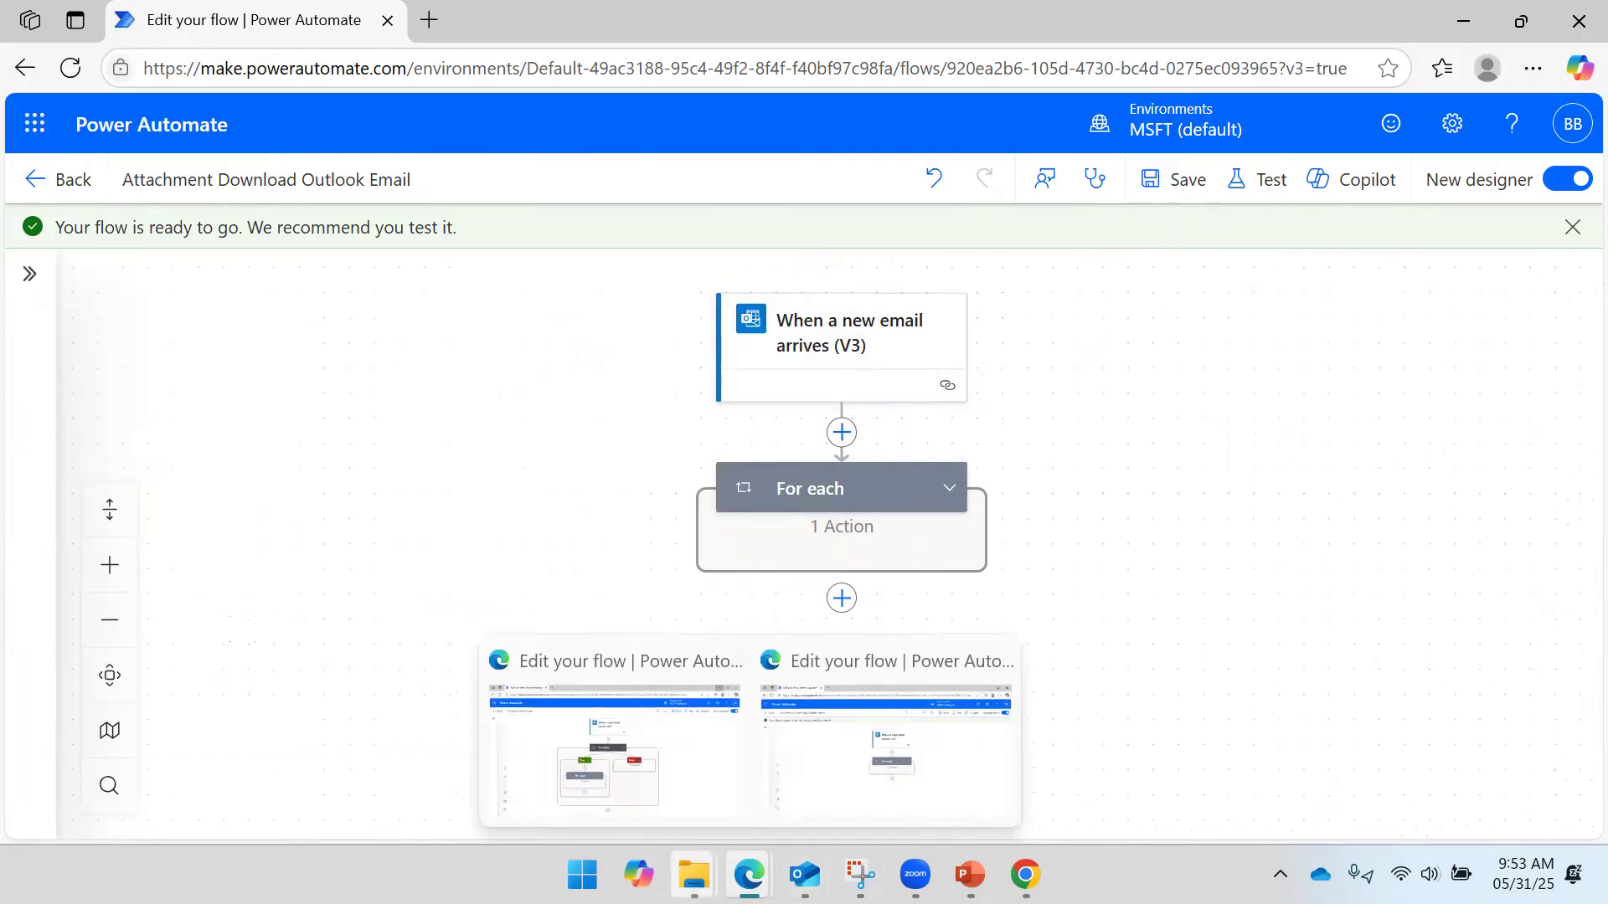
- Delete the previously saved Data Analysis PDF from the OneDrive folder
{"action": "mouse_move", "coordinate": [694, 875]}
{"action": "left_click", "coordinate": [916, 771]}
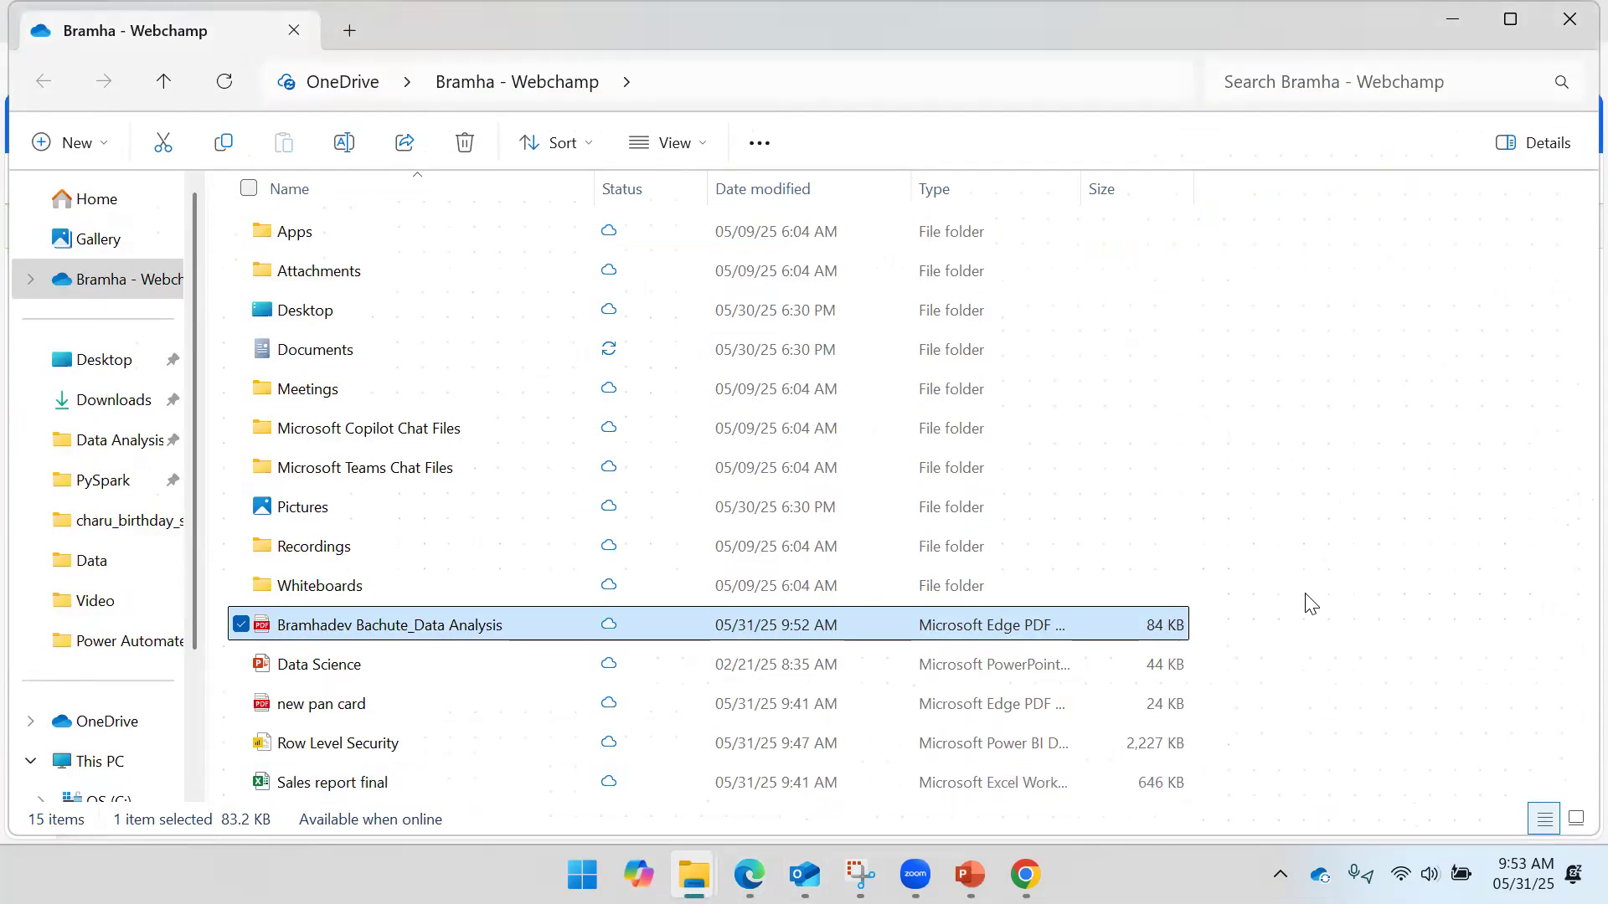
{"action": "left_click", "coordinate": [1069, 638]}
{"action": "key", "text": "Delete"}
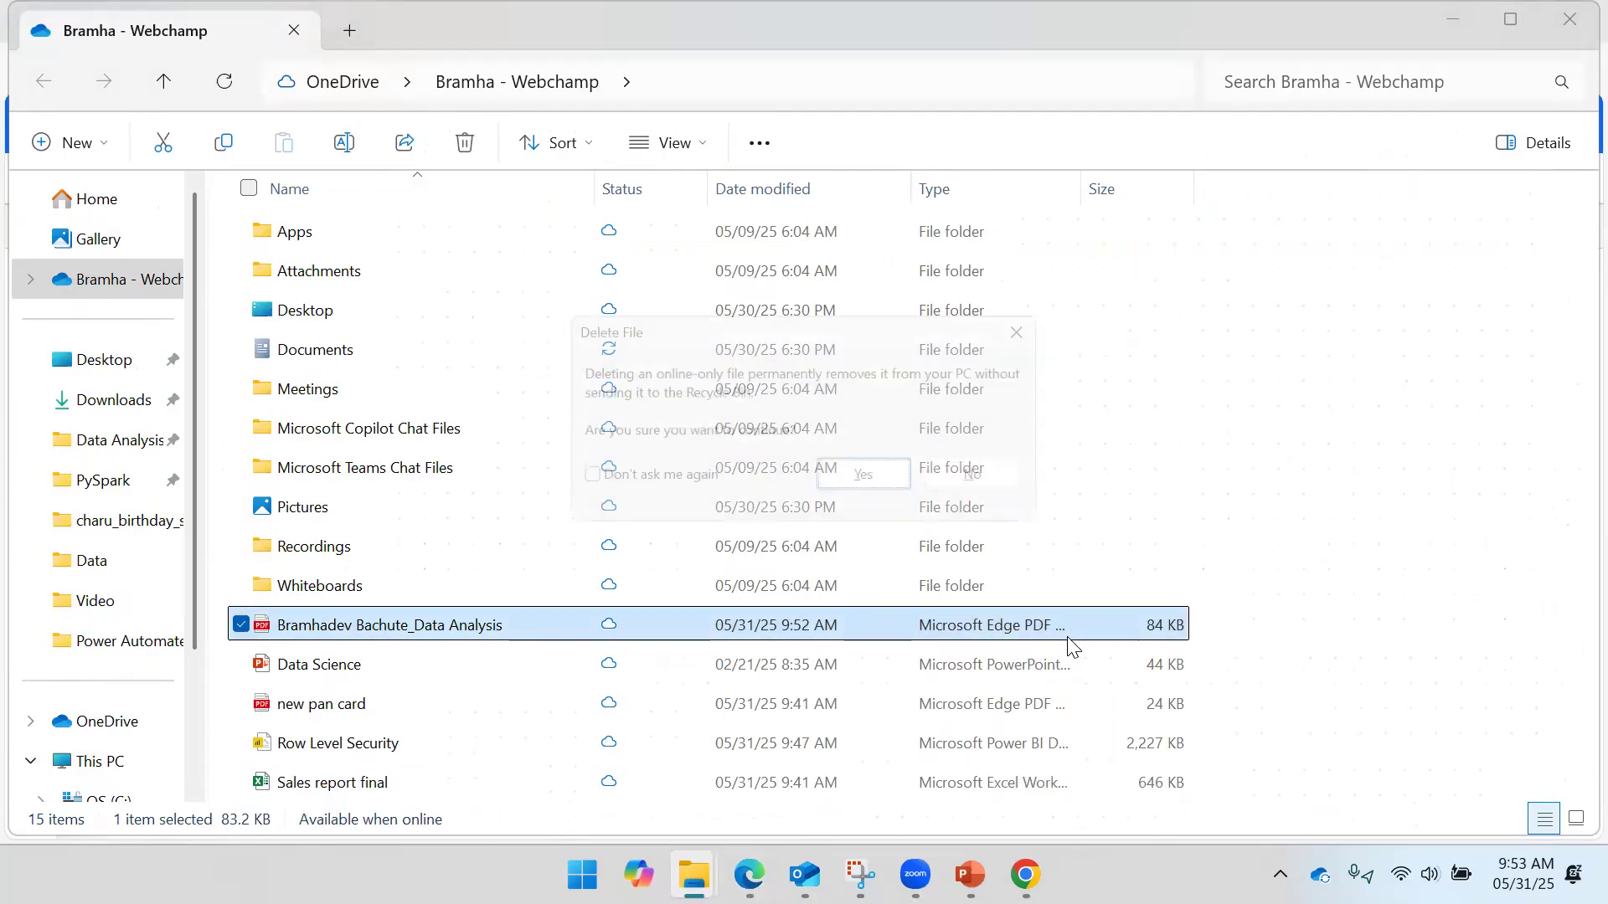
{"action": "key", "text": "Return"}
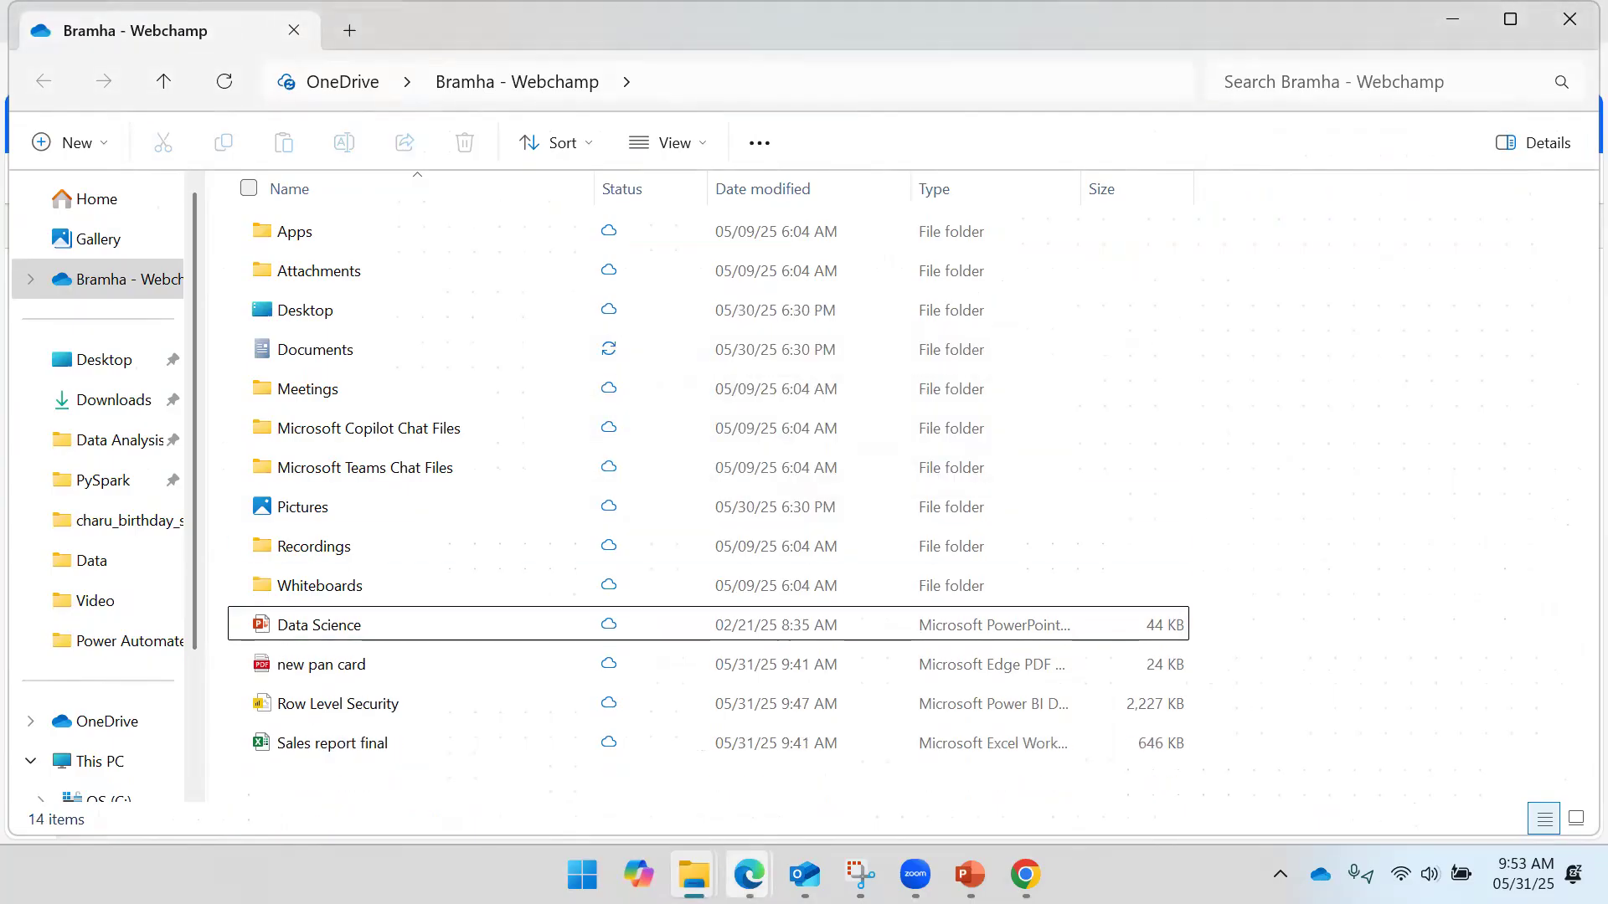
- Start a new manual test of the flow and bring up the Outlook inbox
{"action": "left_click", "coordinate": [820, 749]}
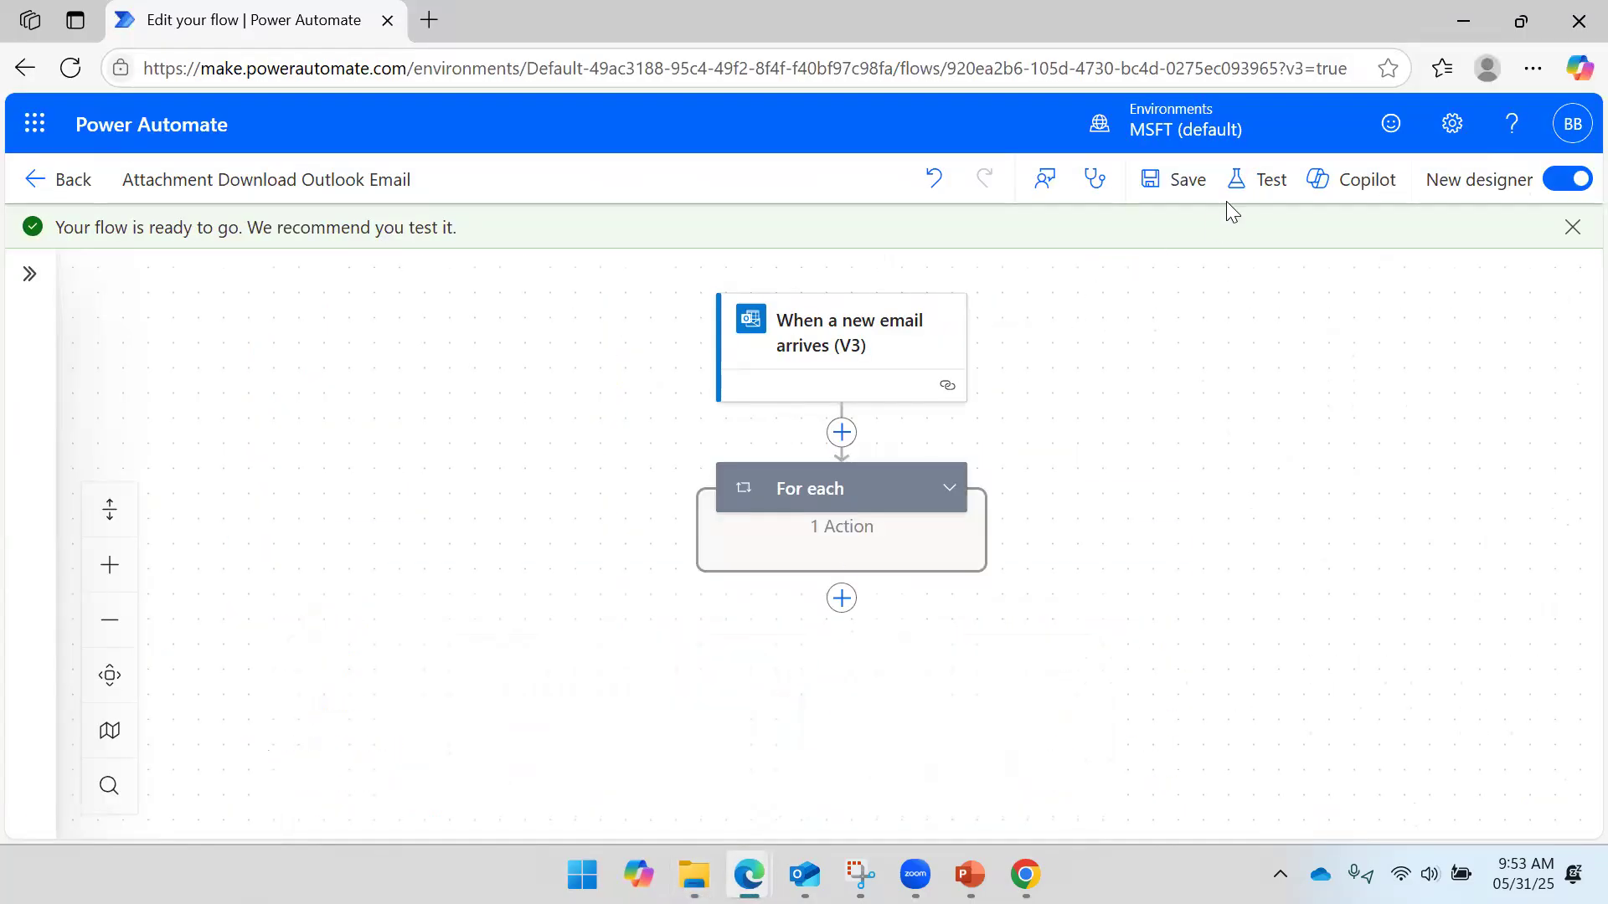
{"action": "left_click", "coordinate": [1250, 186]}
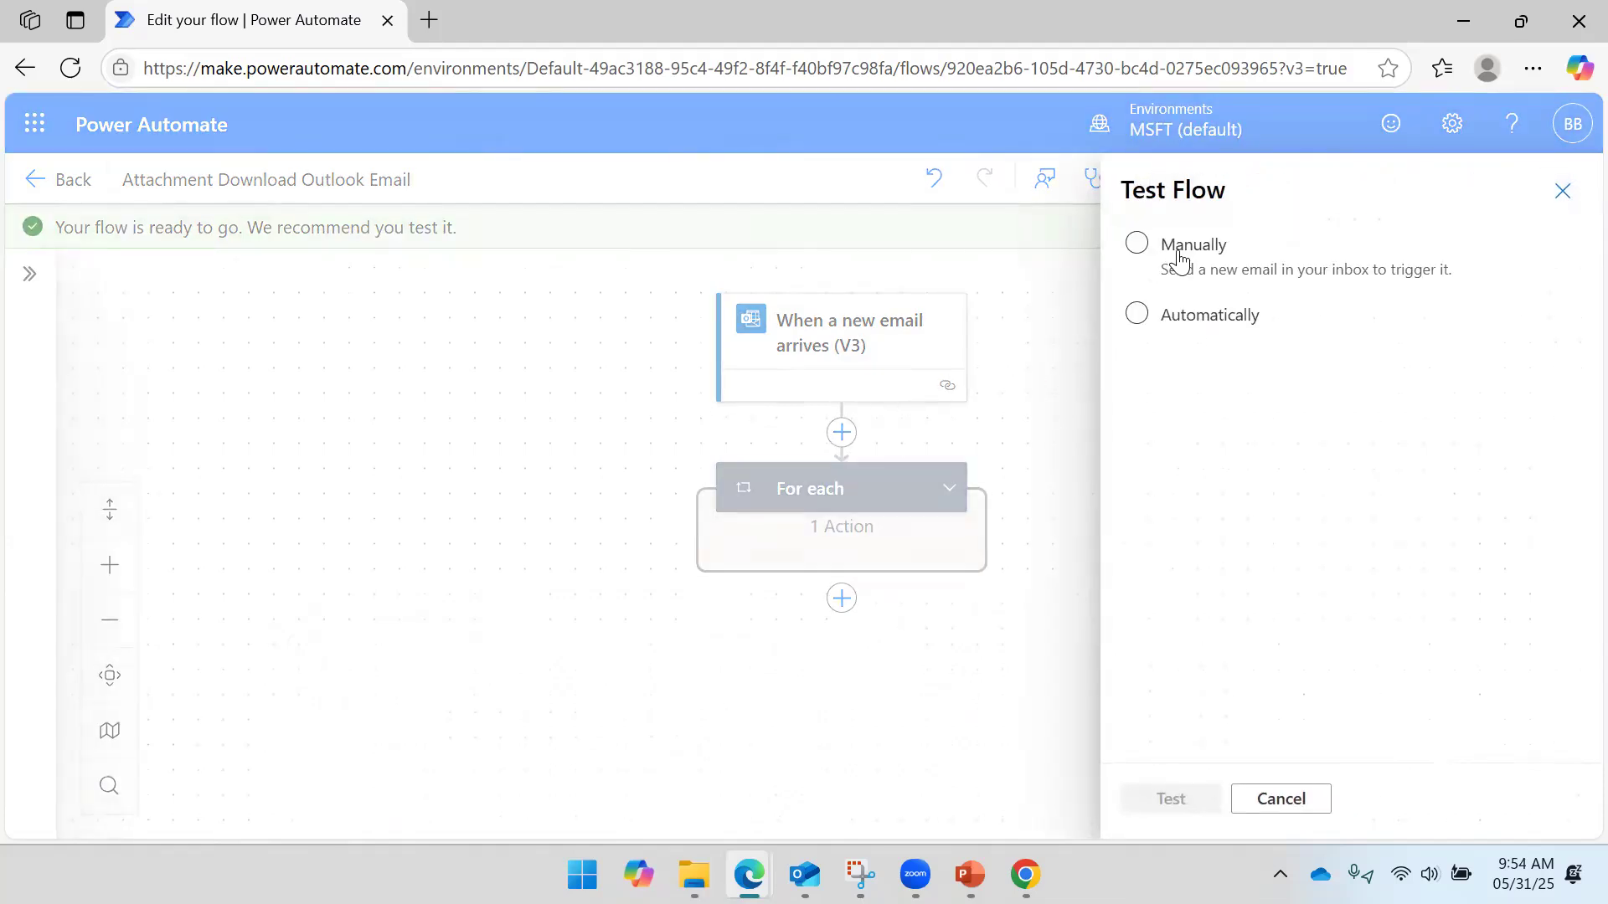
{"action": "left_click", "coordinate": [1176, 251]}
{"action": "left_click", "coordinate": [1171, 800]}
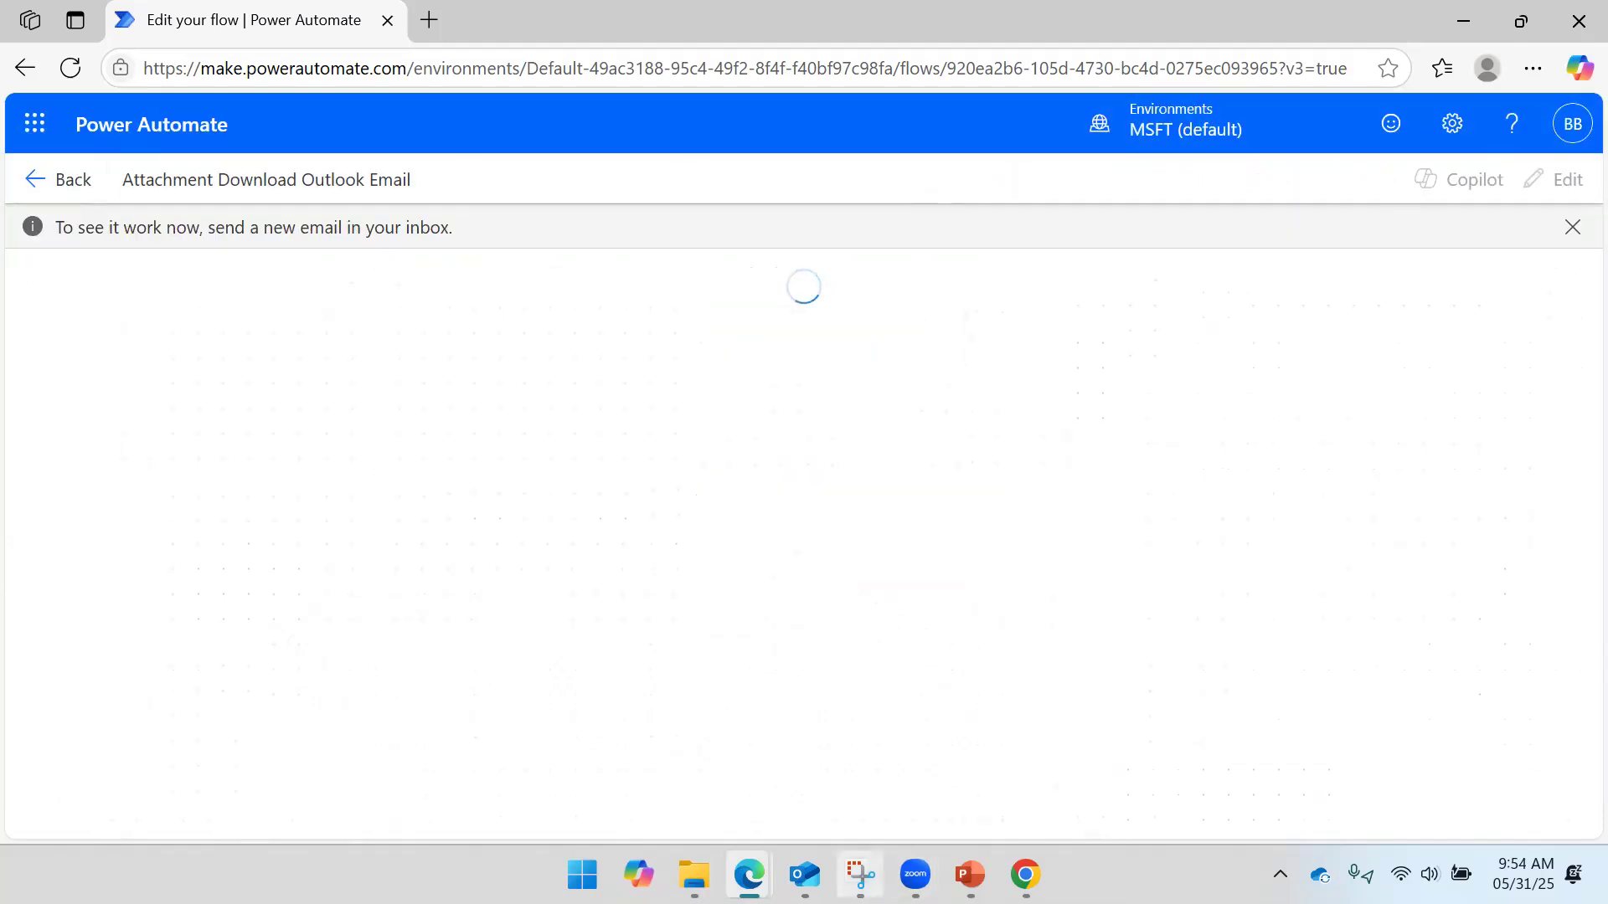
{"action": "left_click", "coordinate": [804, 874]}
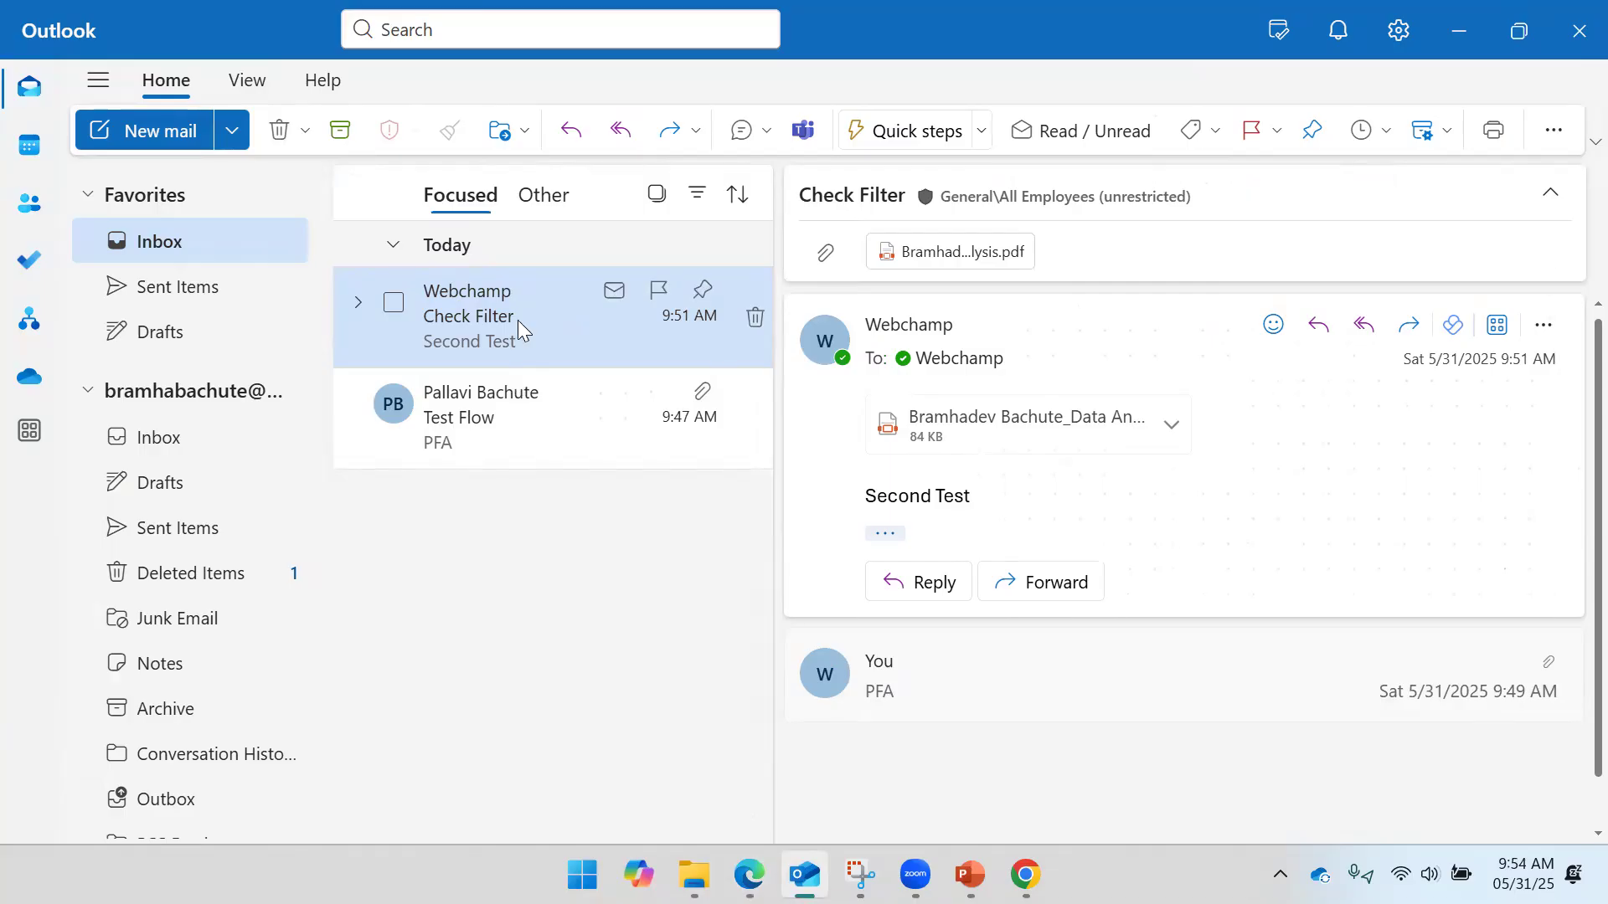
- Forward the Check Filter email with its PDF to your own mailbox with the note 'Third Test'
{"action": "left_click", "coordinate": [1408, 324]}
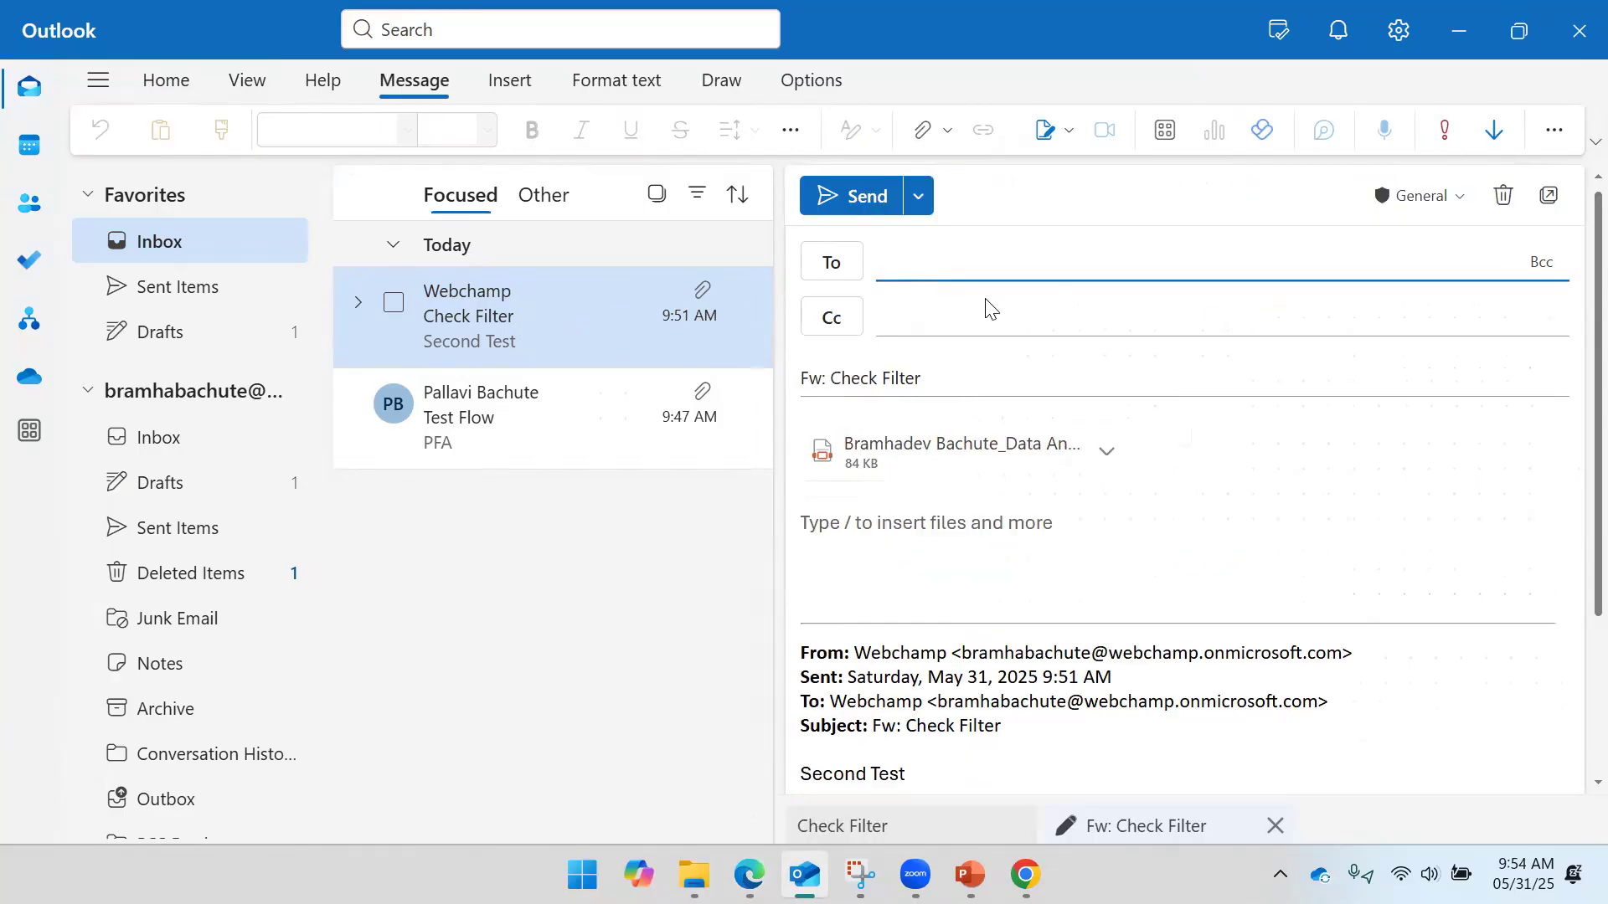
{"action": "type", "text": "Web"}
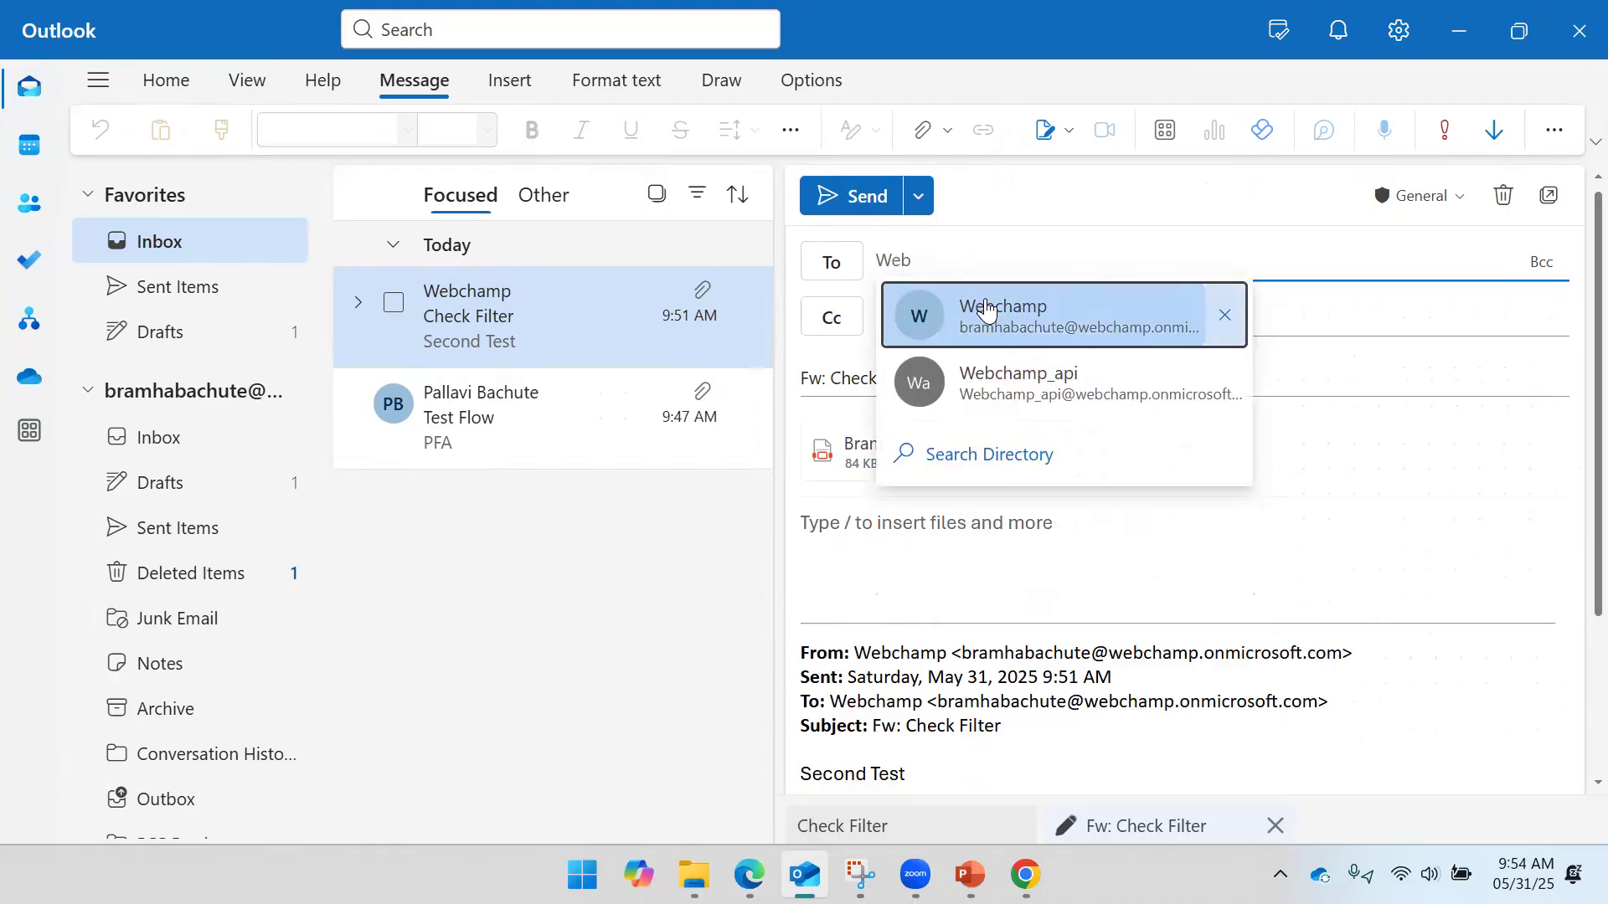
{"action": "left_click", "coordinate": [983, 310]}
{"action": "left_click", "coordinate": [885, 525]}
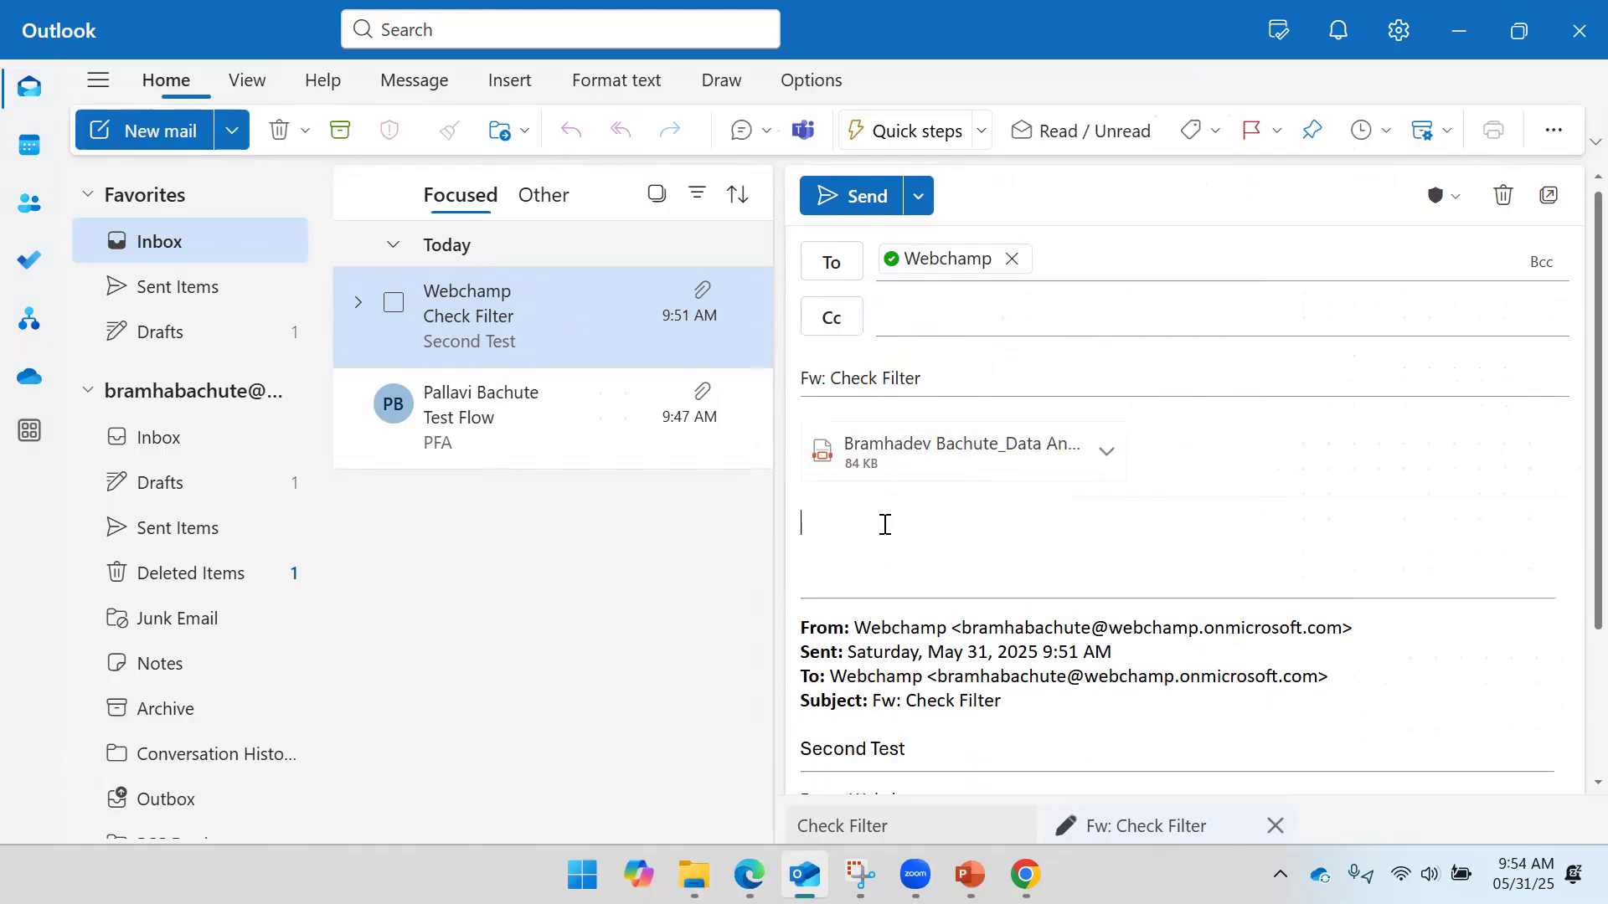
{"action": "type", "text": "Seco"}
{"action": "key", "text": "BackSpace"}
{"action": "key", "text": "BackSpace"}
{"action": "key", "text": "BackSpace"}
{"action": "left_click", "coordinate": [864, 191]}
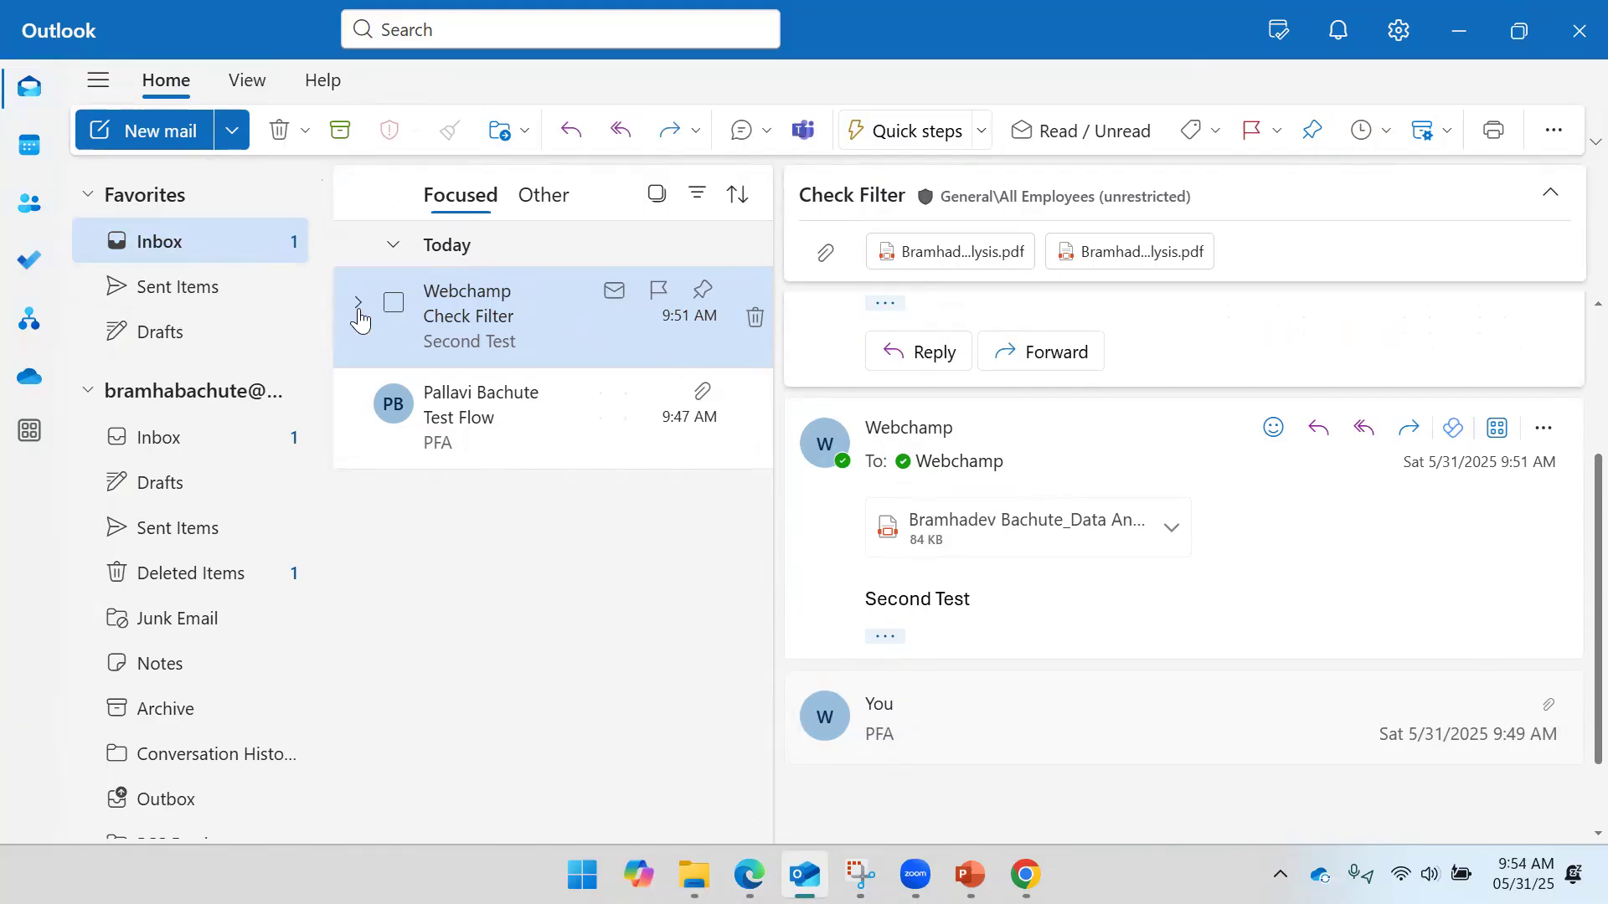
- Confirm the 9:54 AM 'Third Test' forward reached the Inbox, then return to the waiting flow test
{"action": "left_click", "coordinate": [159, 286]}
{"action": "left_click", "coordinate": [167, 243]}
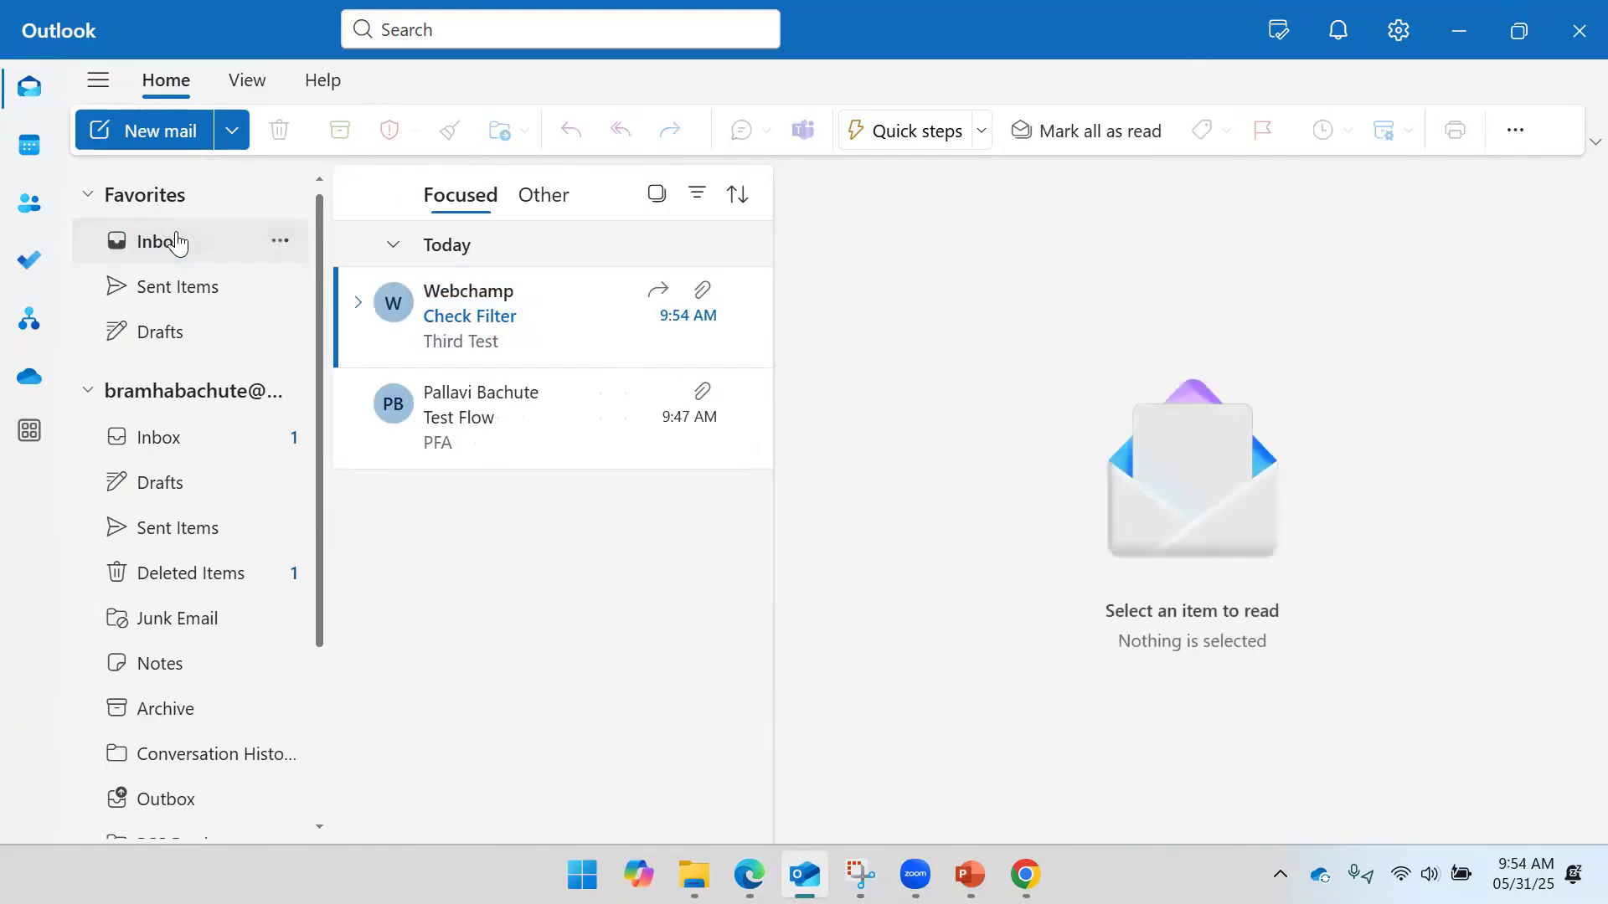
{"action": "left_click", "coordinate": [455, 339]}
{"action": "scroll", "coordinate": [990, 536], "scroll_direction": "down", "scroll_amount": 2}
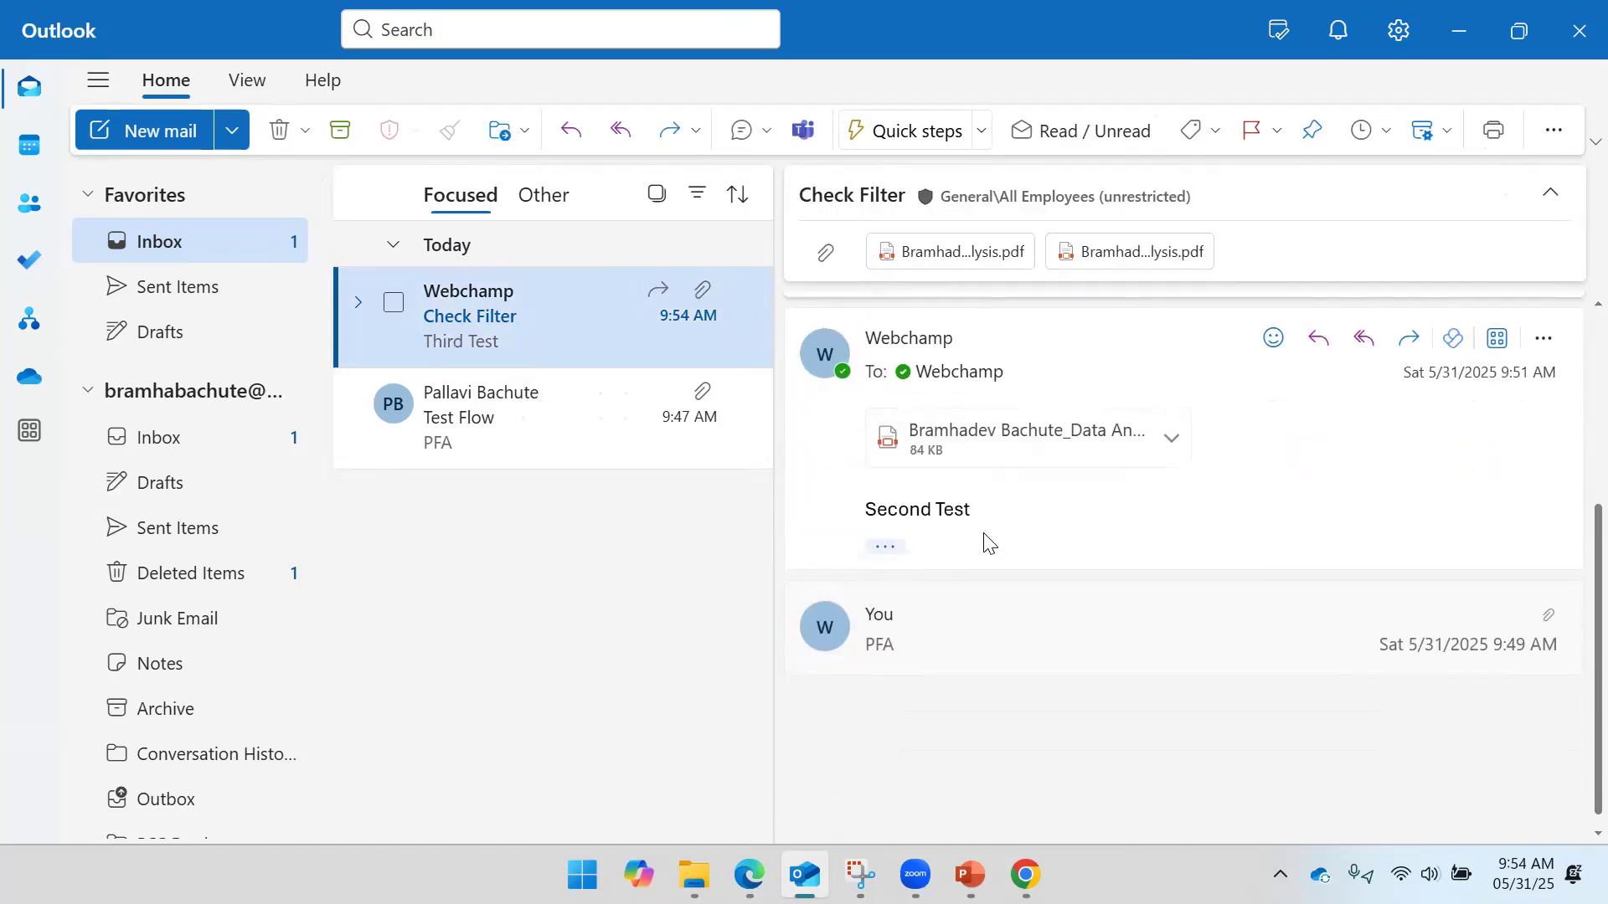
{"action": "scroll", "coordinate": [1023, 539], "scroll_direction": "up", "scroll_amount": 3}
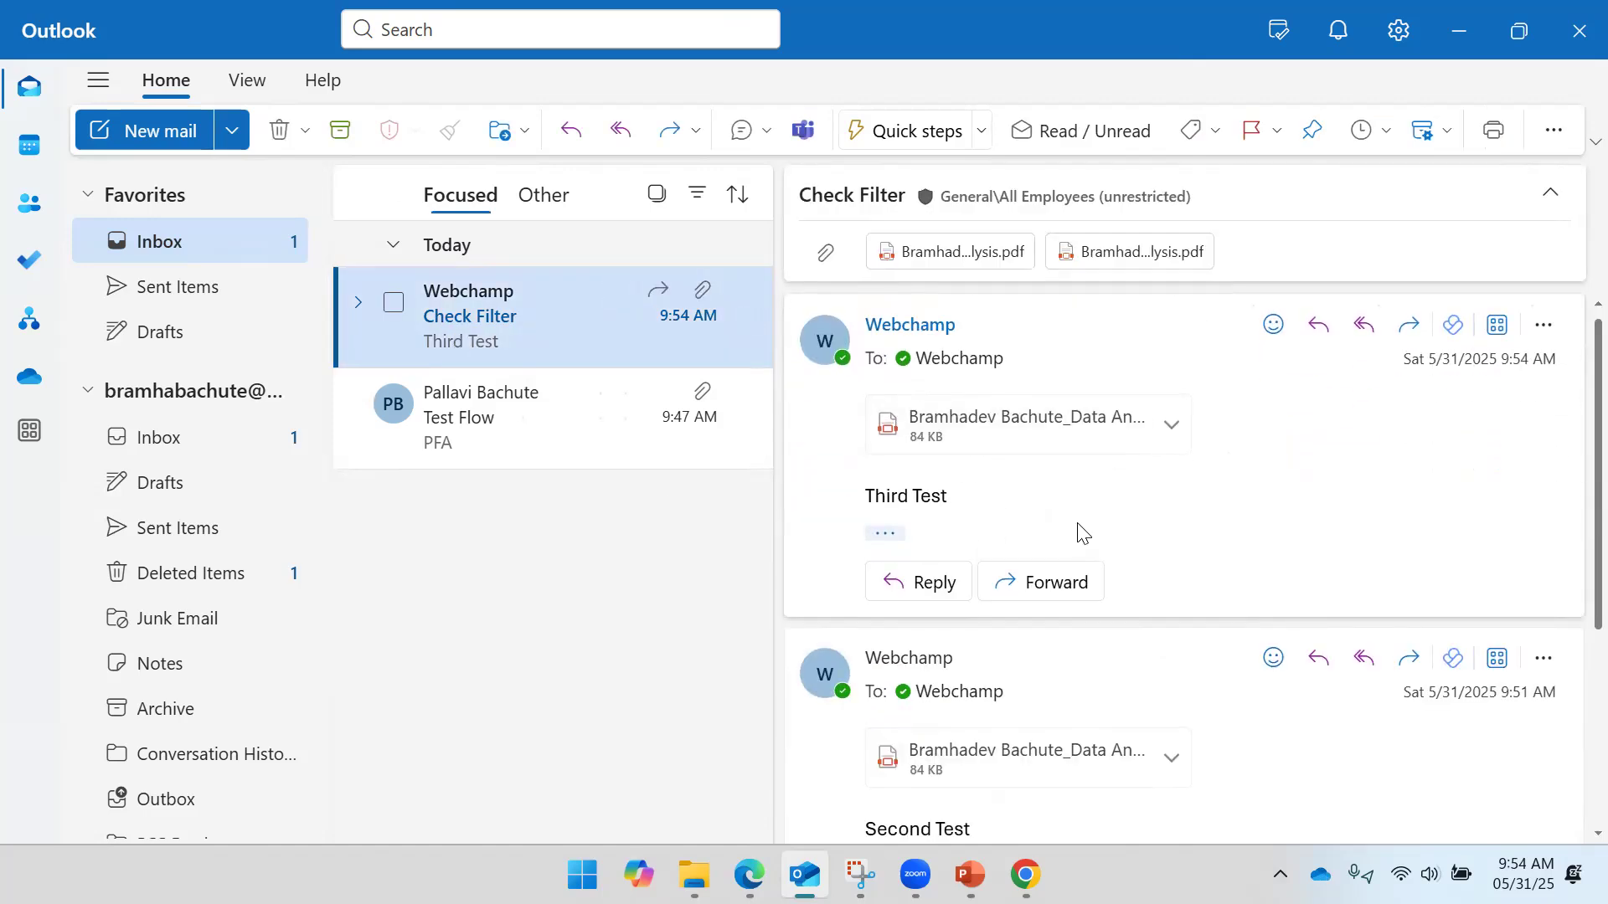
{"action": "mouse_move", "coordinate": [748, 875]}
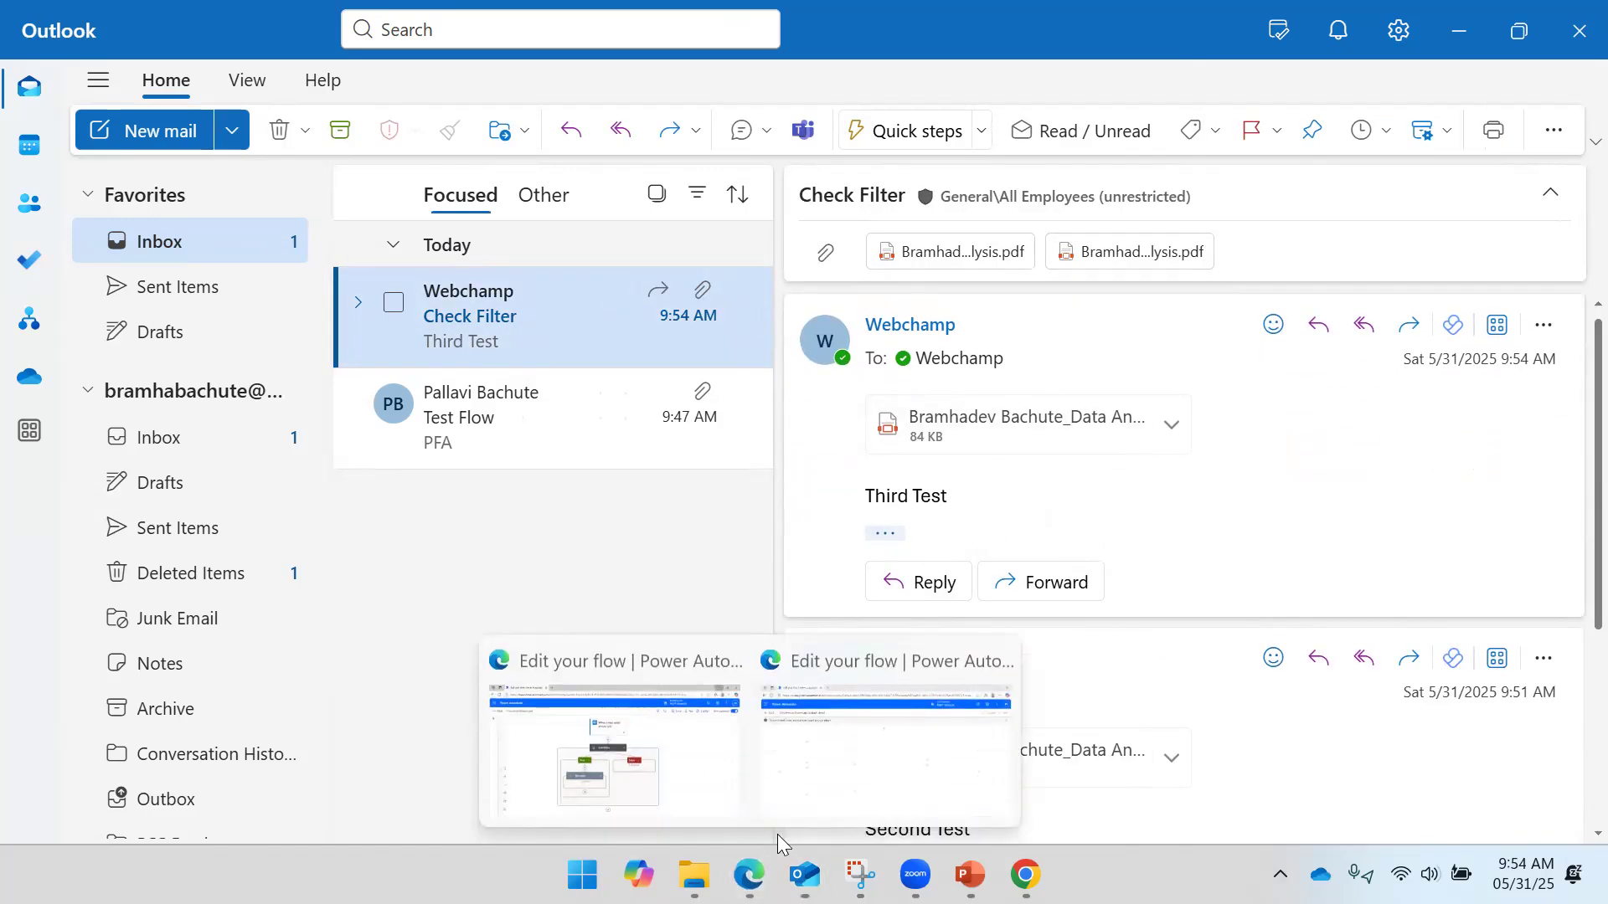
{"action": "left_click", "coordinate": [841, 778]}
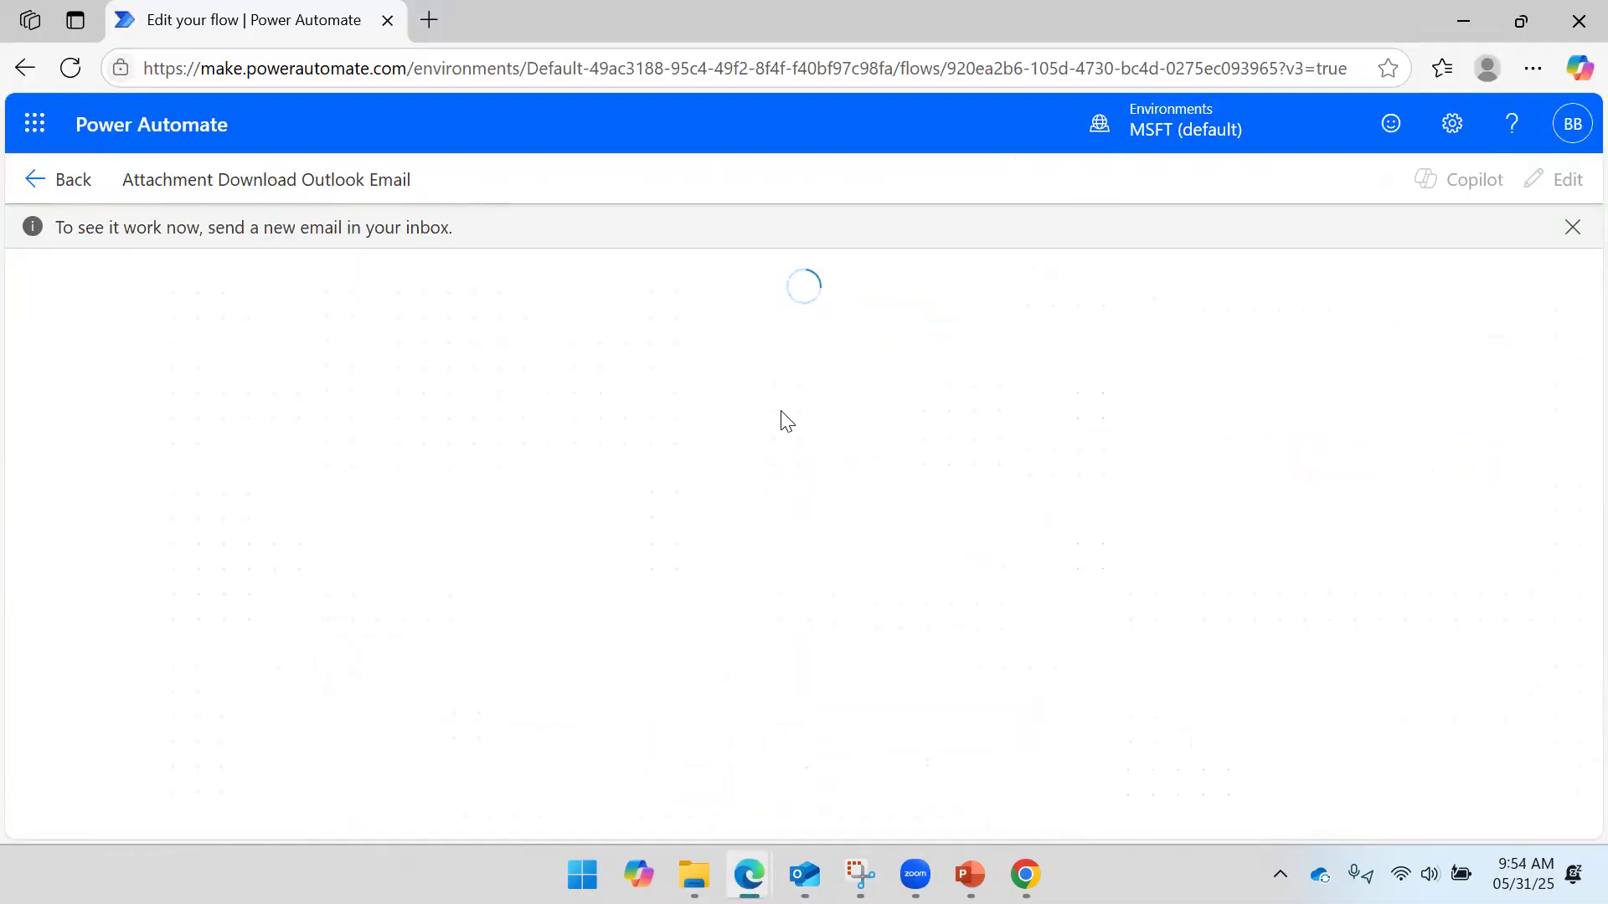
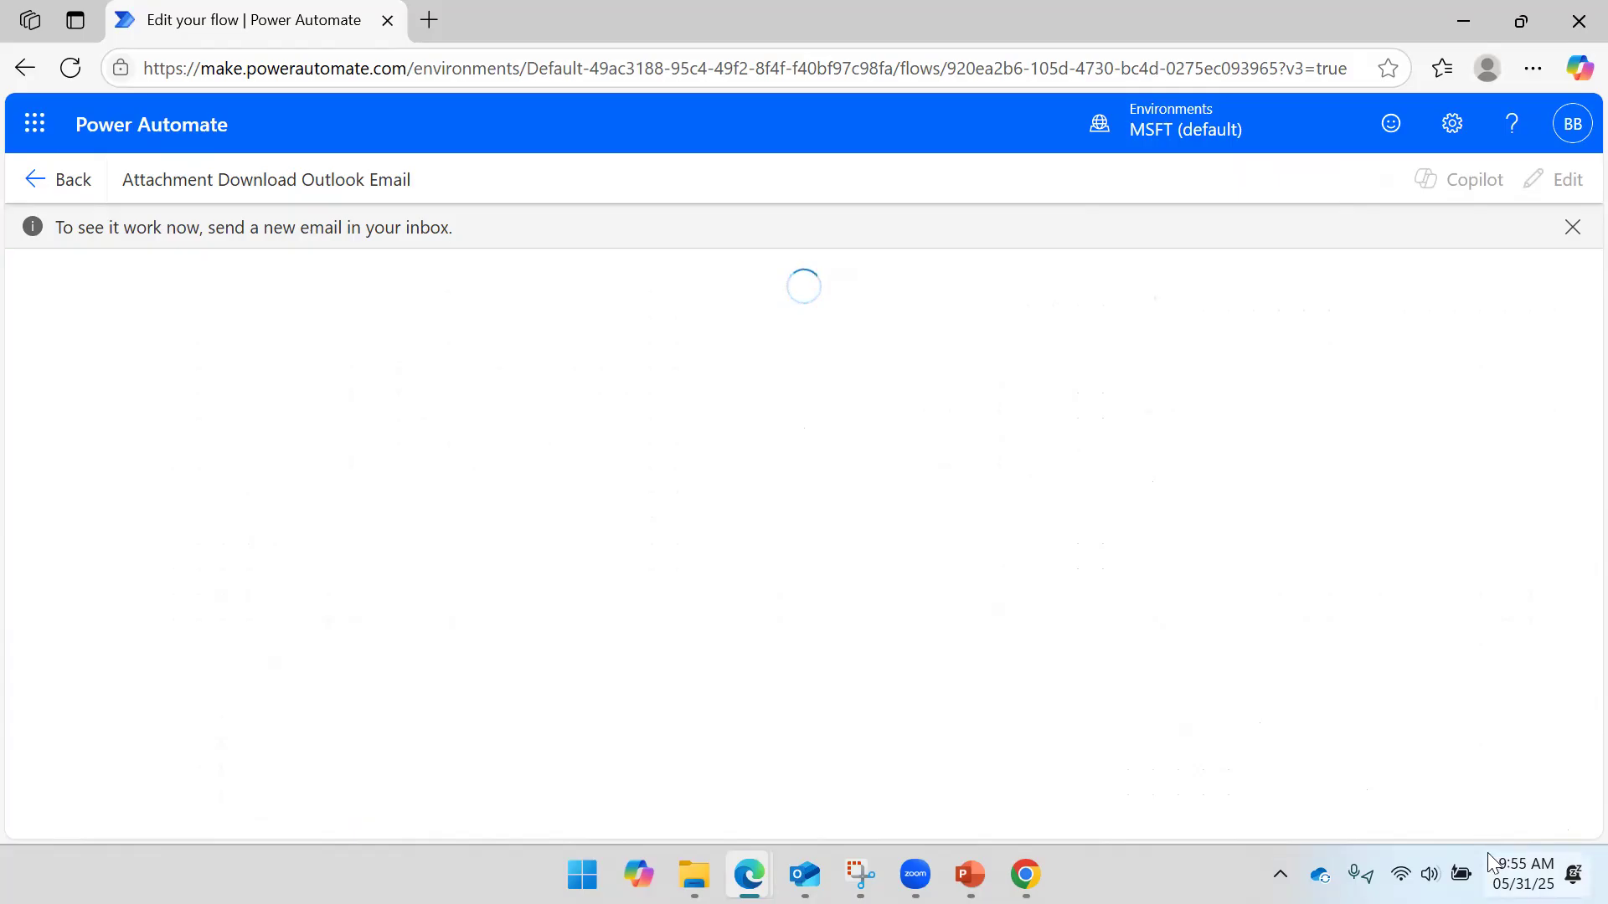
- Open the sent Test Flow email with its Row Level Security.pbix attachment in Outlook on the web
{"action": "left_click", "coordinate": [805, 875]}
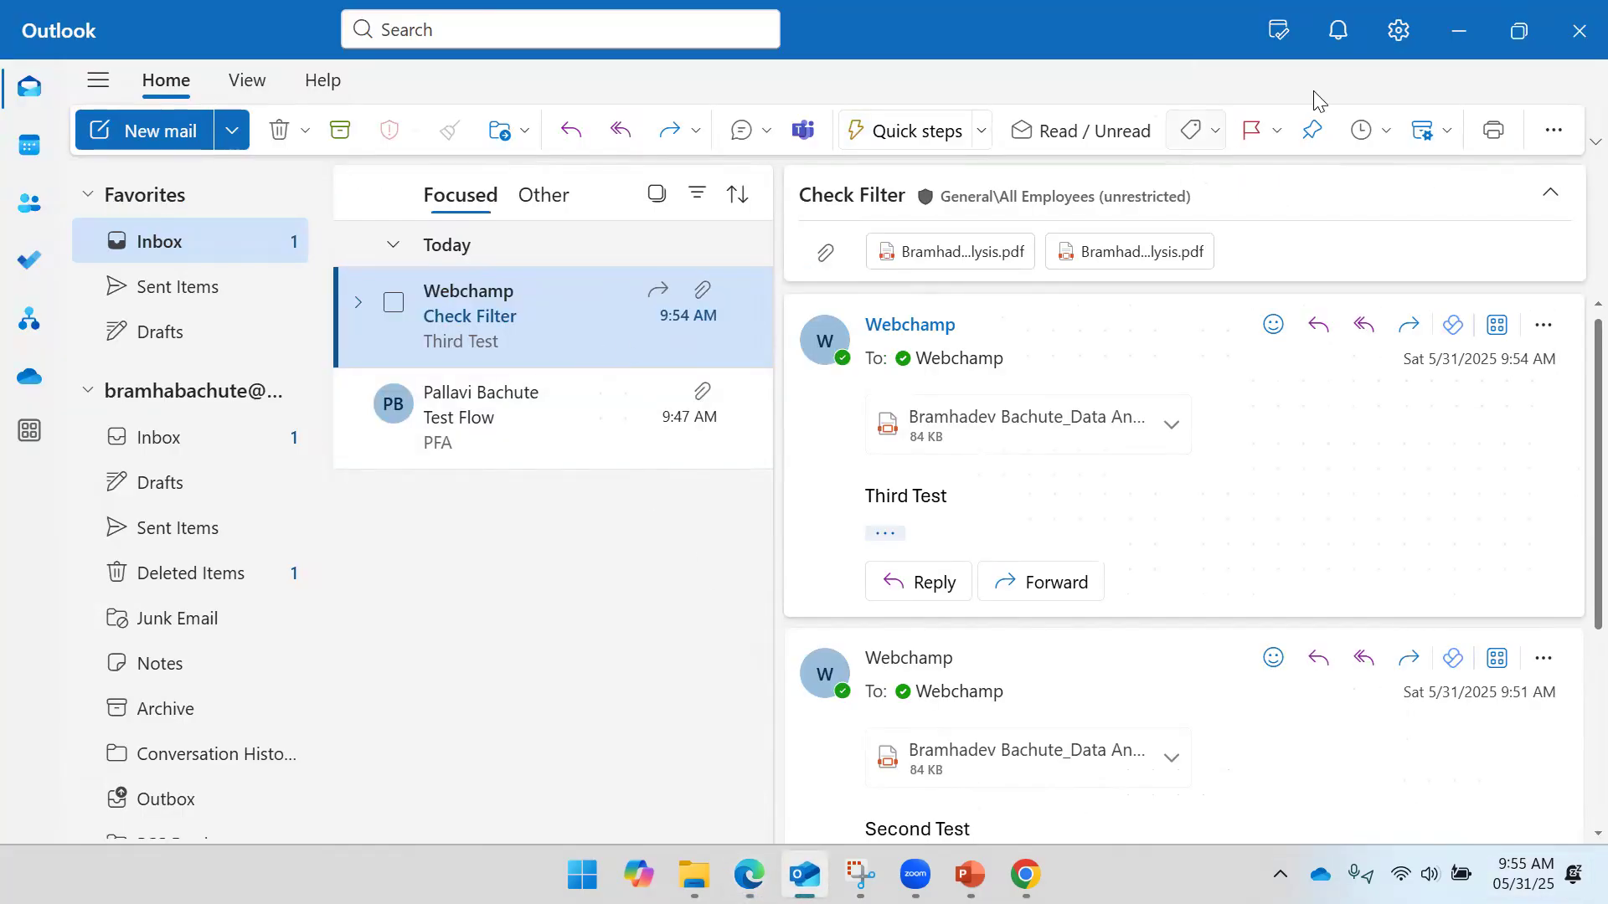
{"action": "left_click", "coordinate": [1519, 30]}
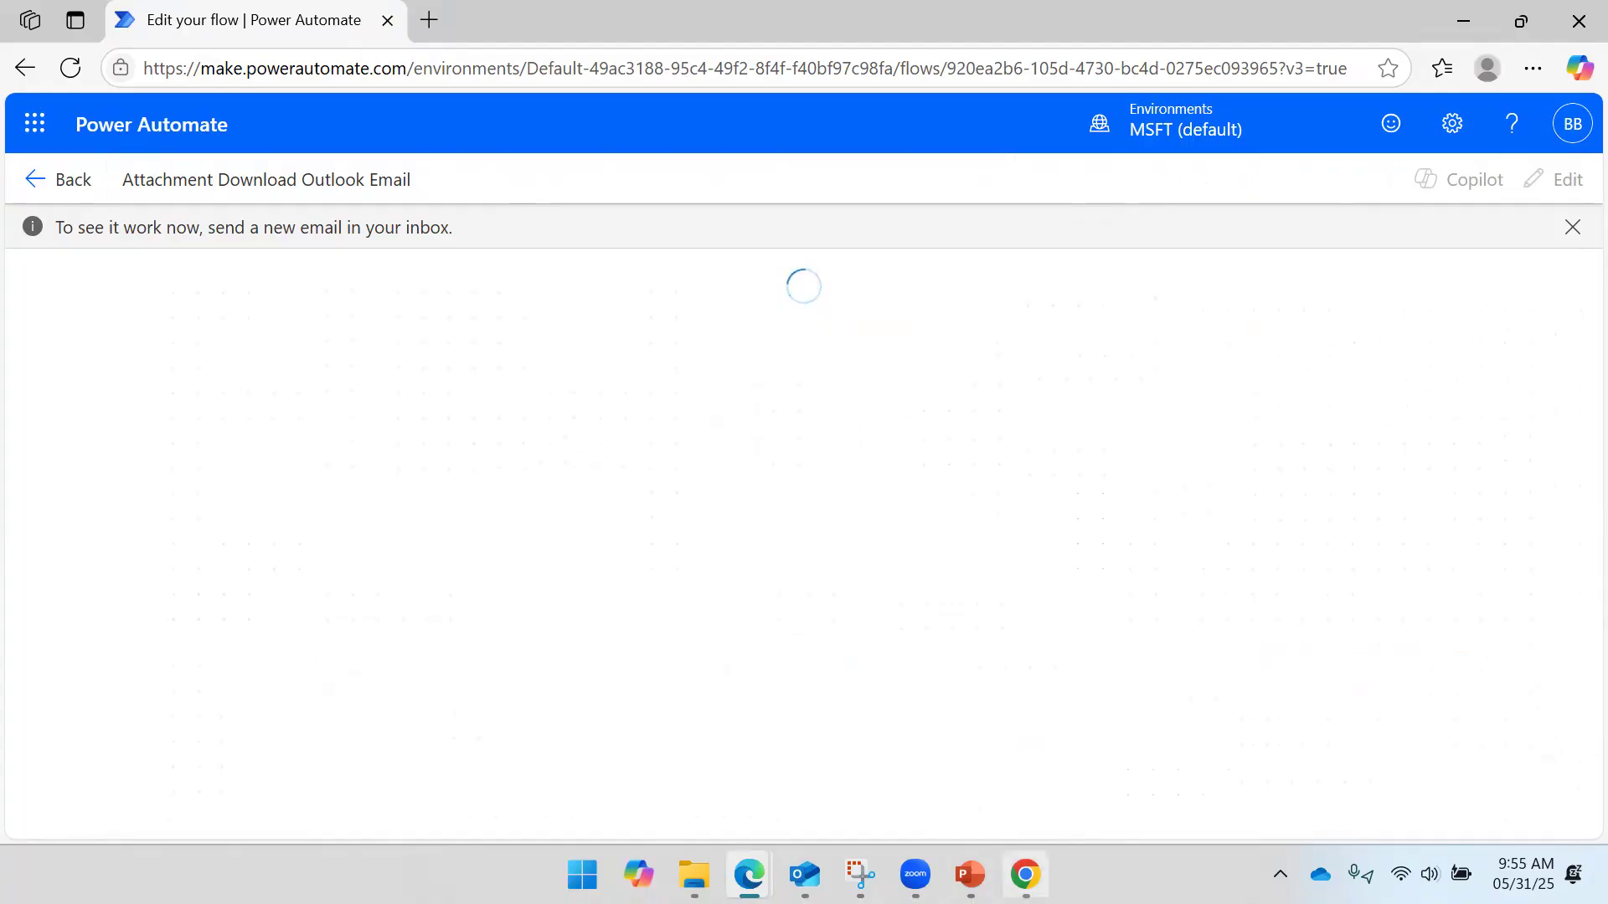
{"action": "left_click", "coordinate": [1025, 874]}
{"action": "left_click", "coordinate": [499, 374]}
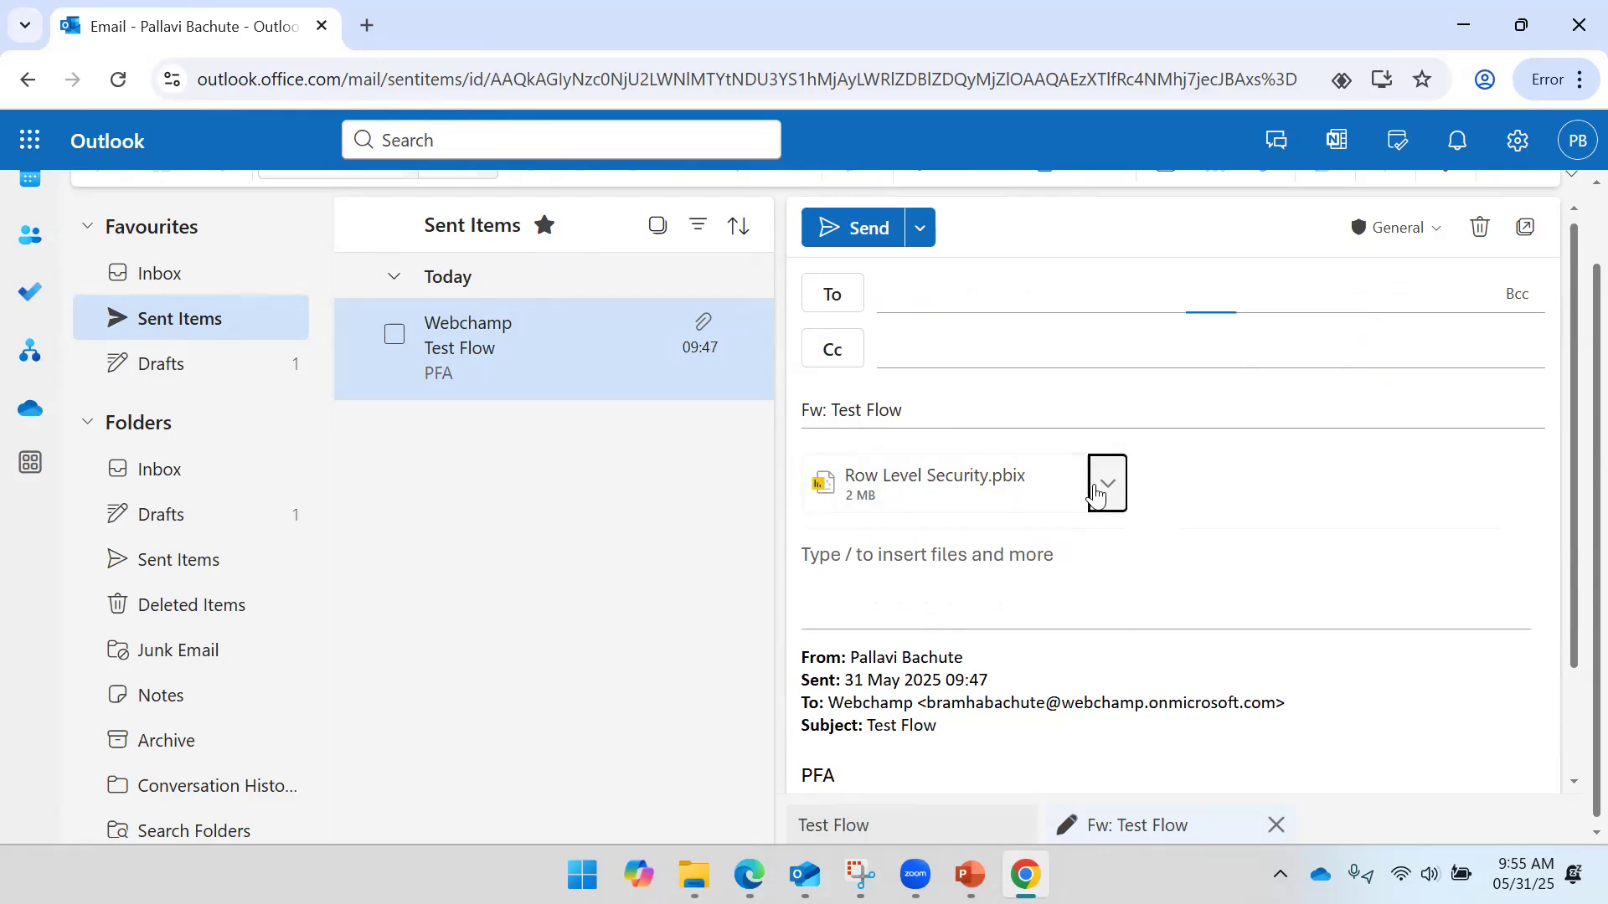
- Remove Row Level Security.pbix from the forward, address it to Webchamp, and write 'Final test'
{"action": "left_click", "coordinate": [1106, 484]}
{"action": "left_click", "coordinate": [951, 676]}
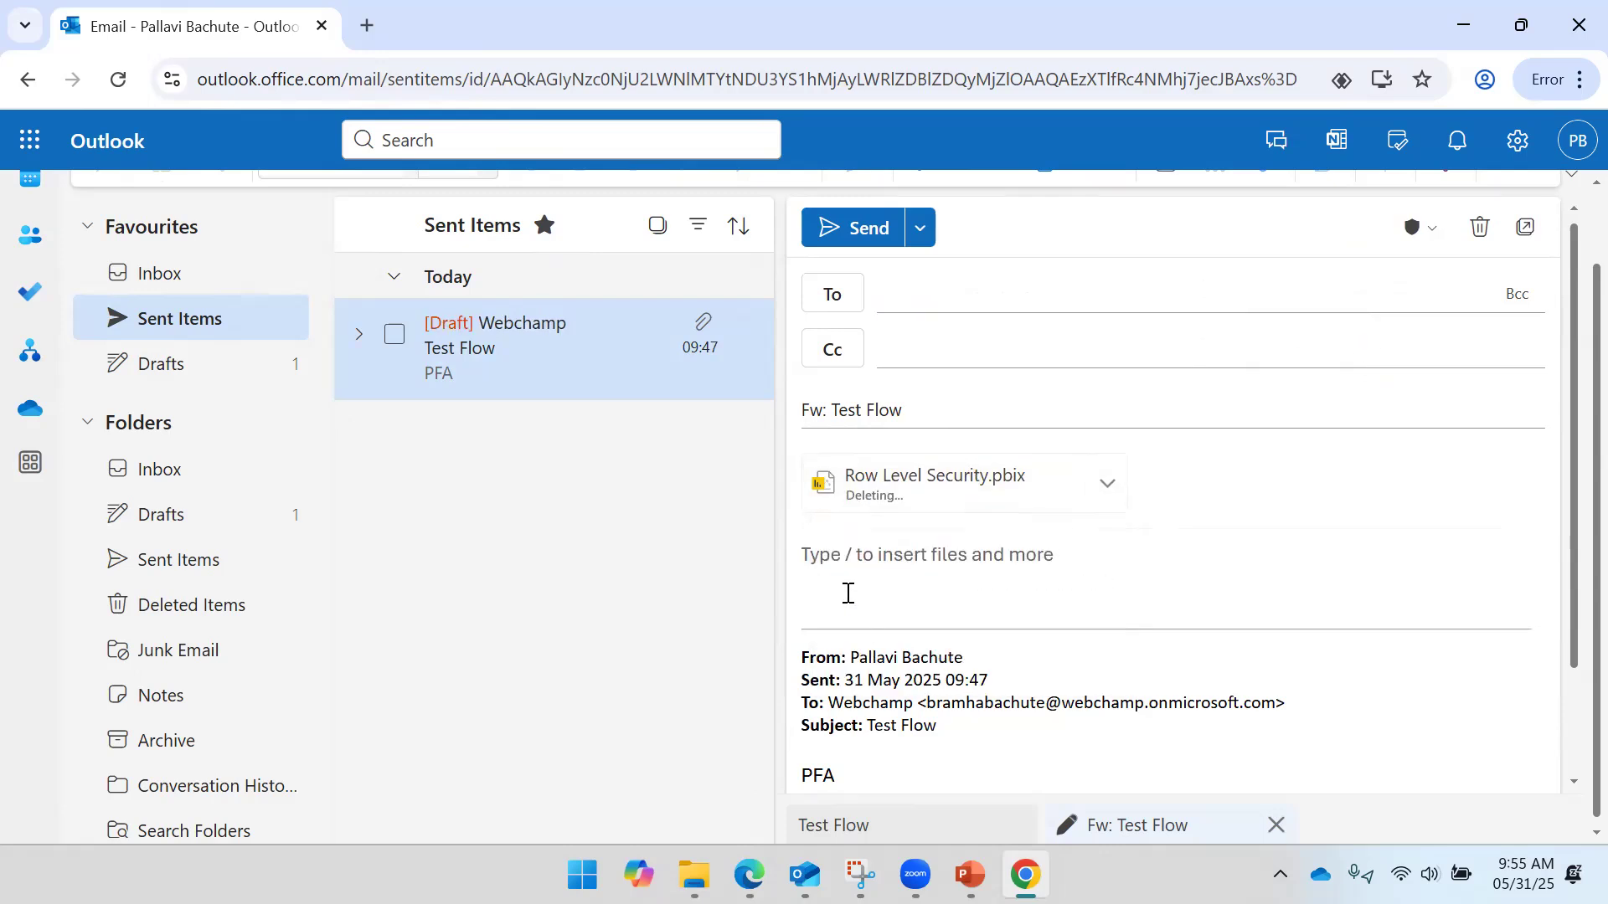
{"action": "left_click", "coordinate": [1067, 302]}
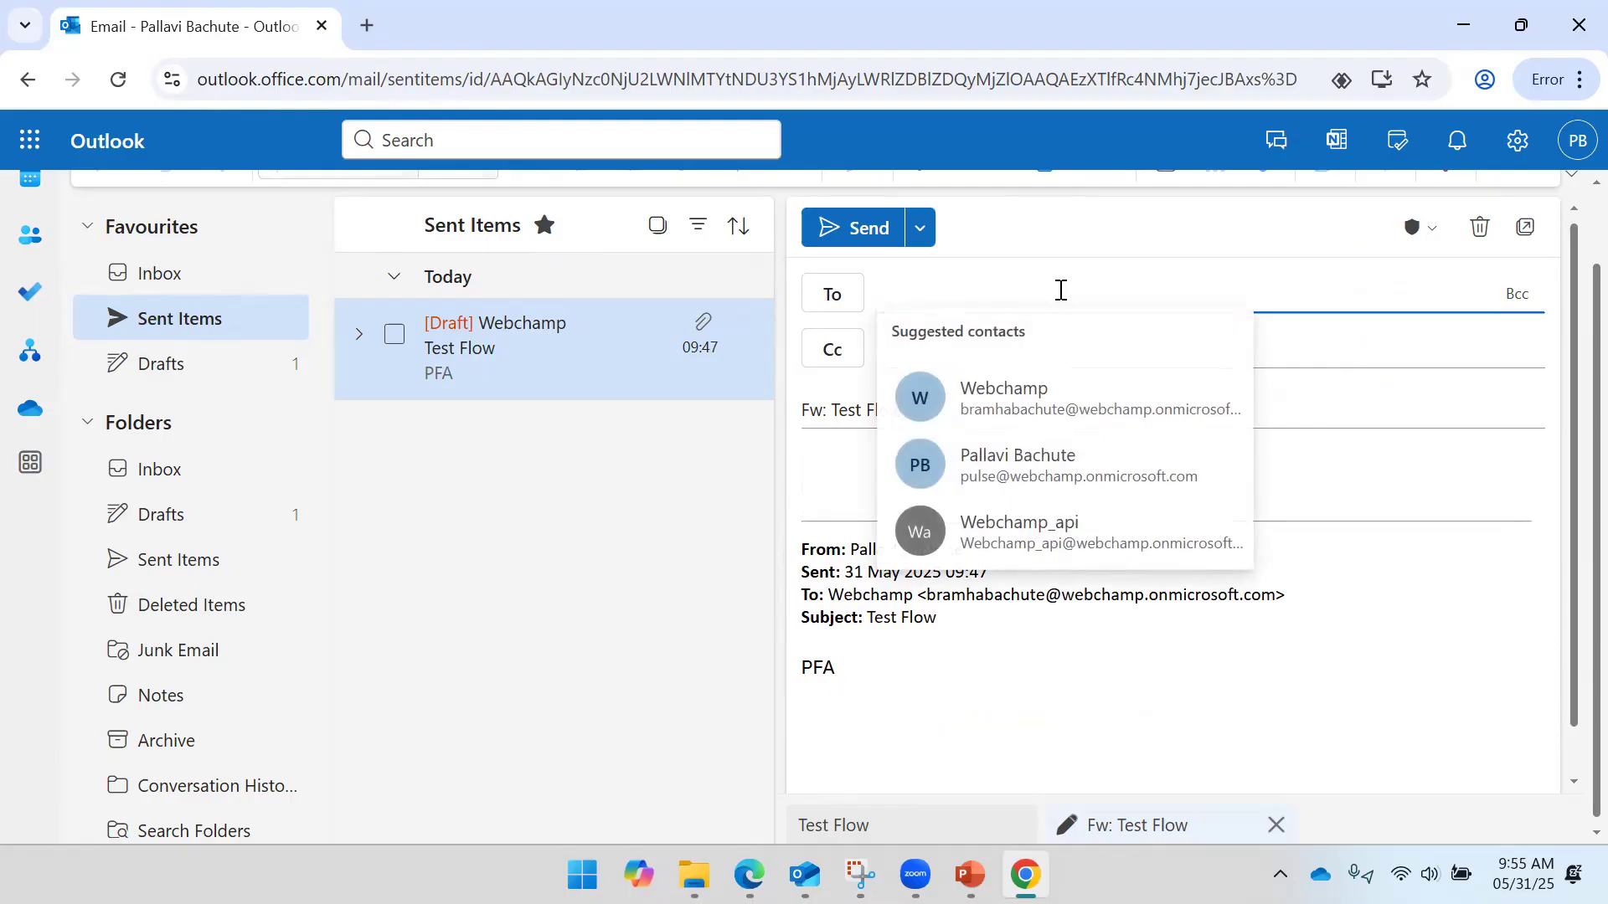
{"action": "left_click", "coordinate": [1041, 412]}
{"action": "left_click", "coordinate": [899, 473]}
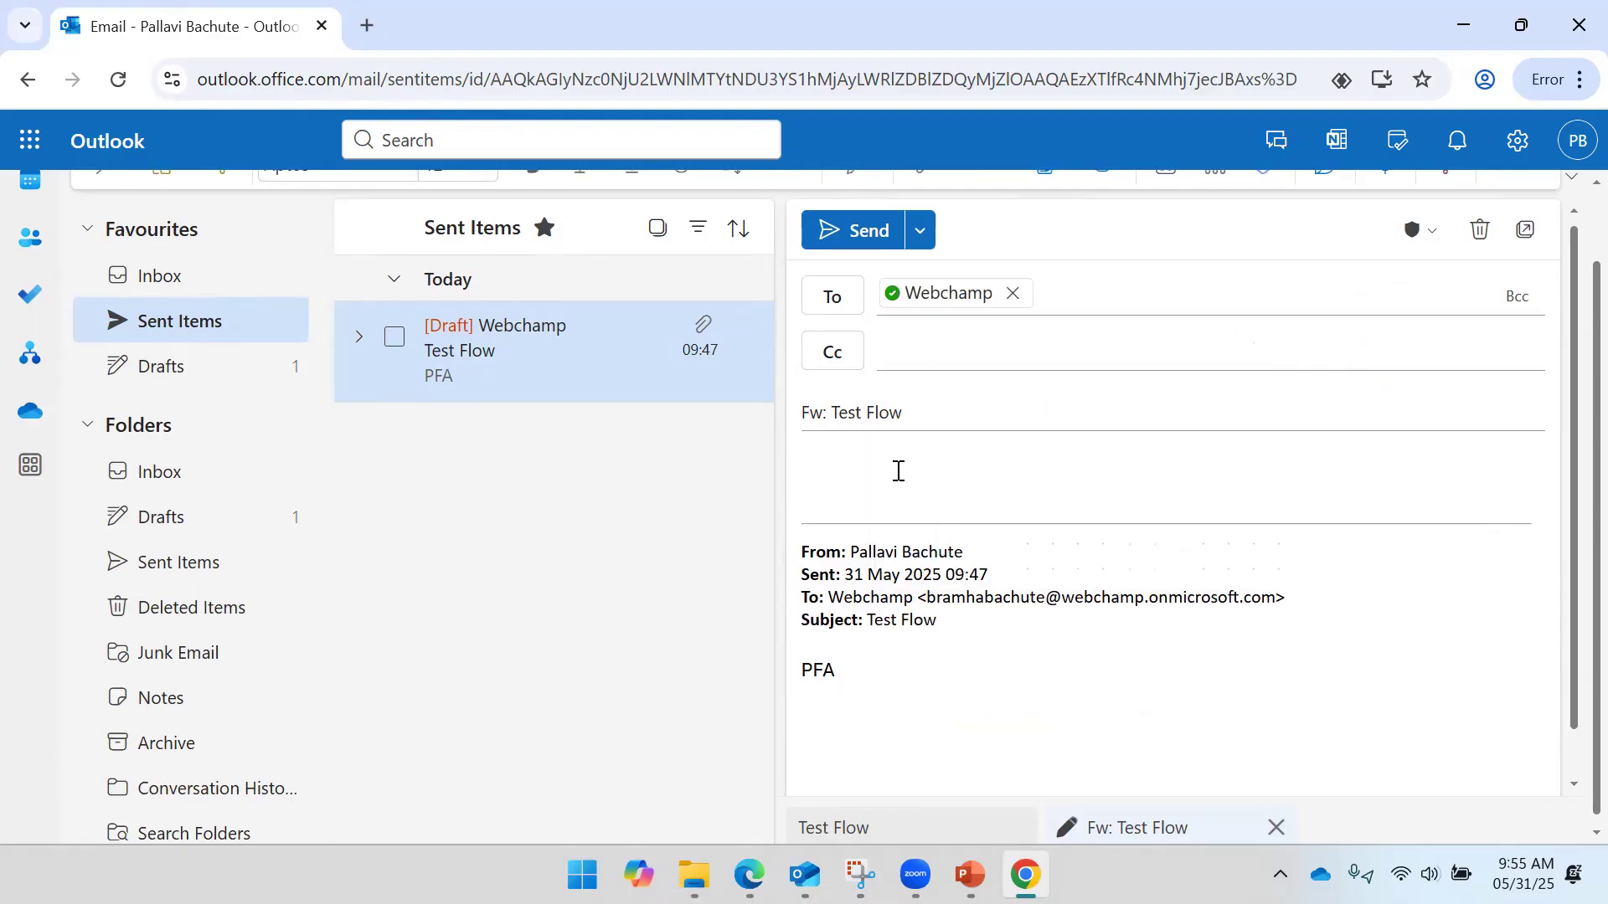
{"action": "type", "text": "Final test"}
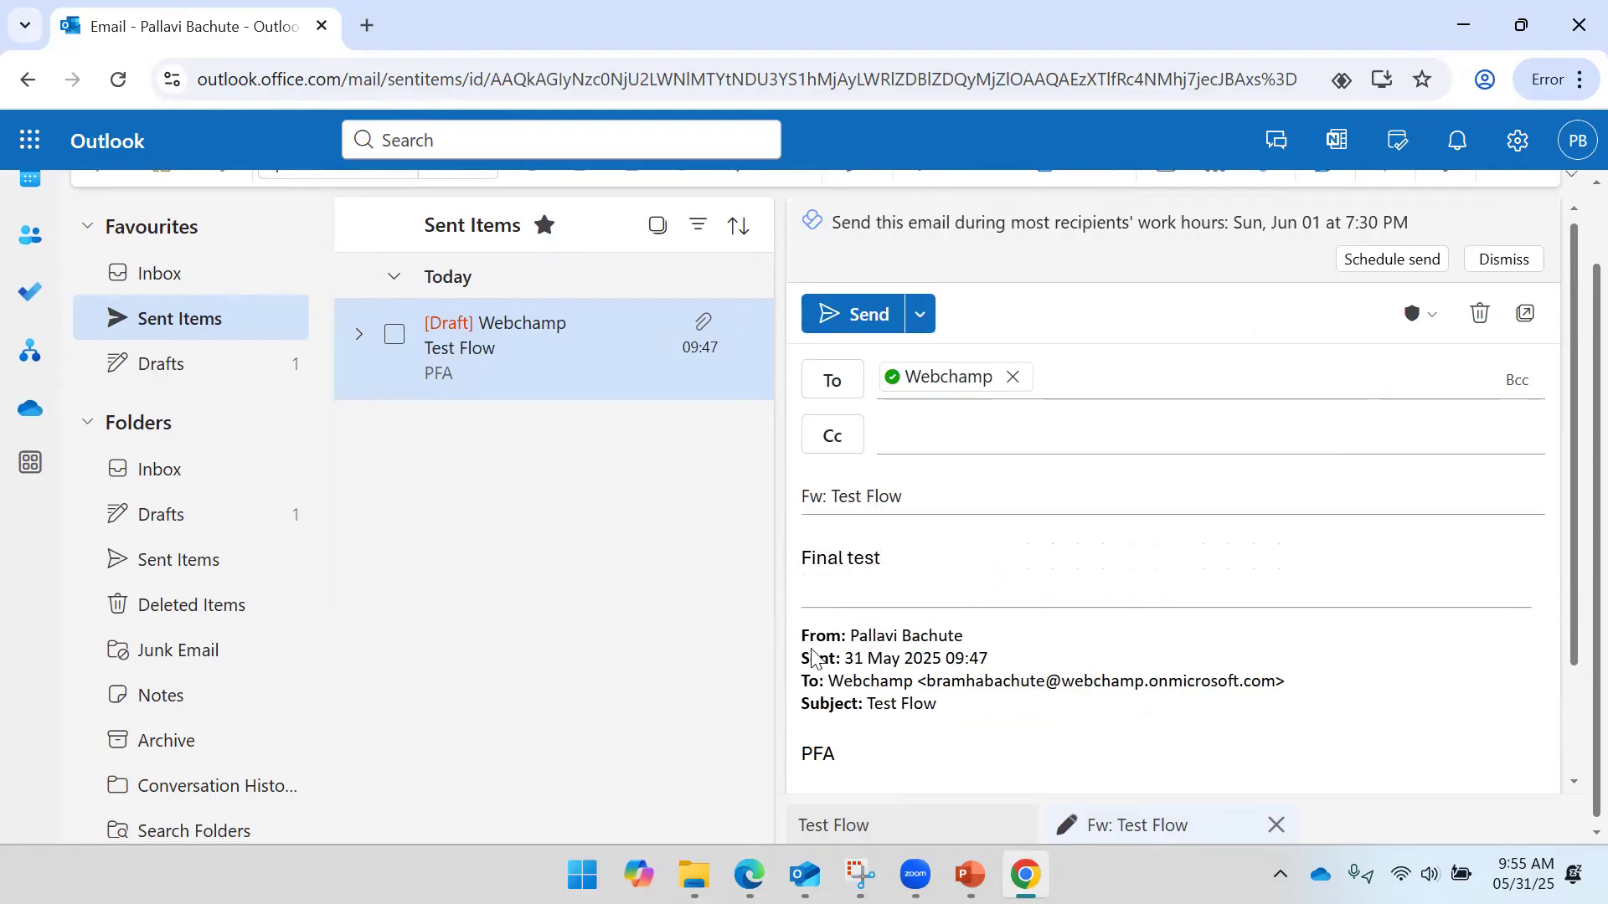
- Attach Sales.pbix to the forward by dragging it from the Downloads folder
{"action": "mouse_move", "coordinate": [694, 875]}
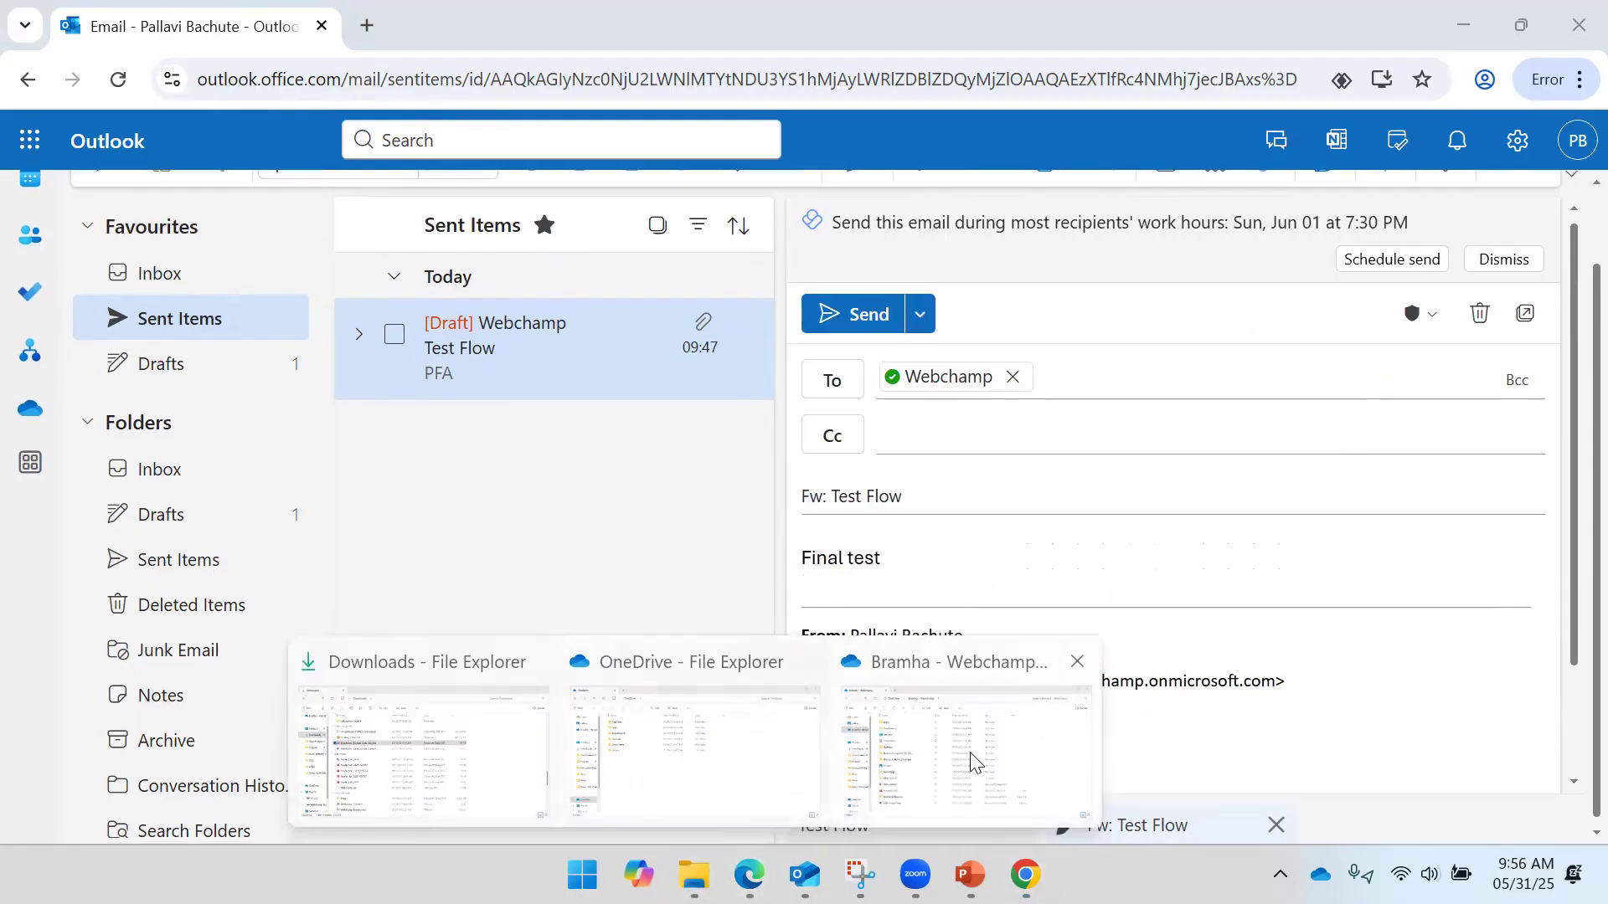
{"action": "left_click", "coordinate": [444, 766]}
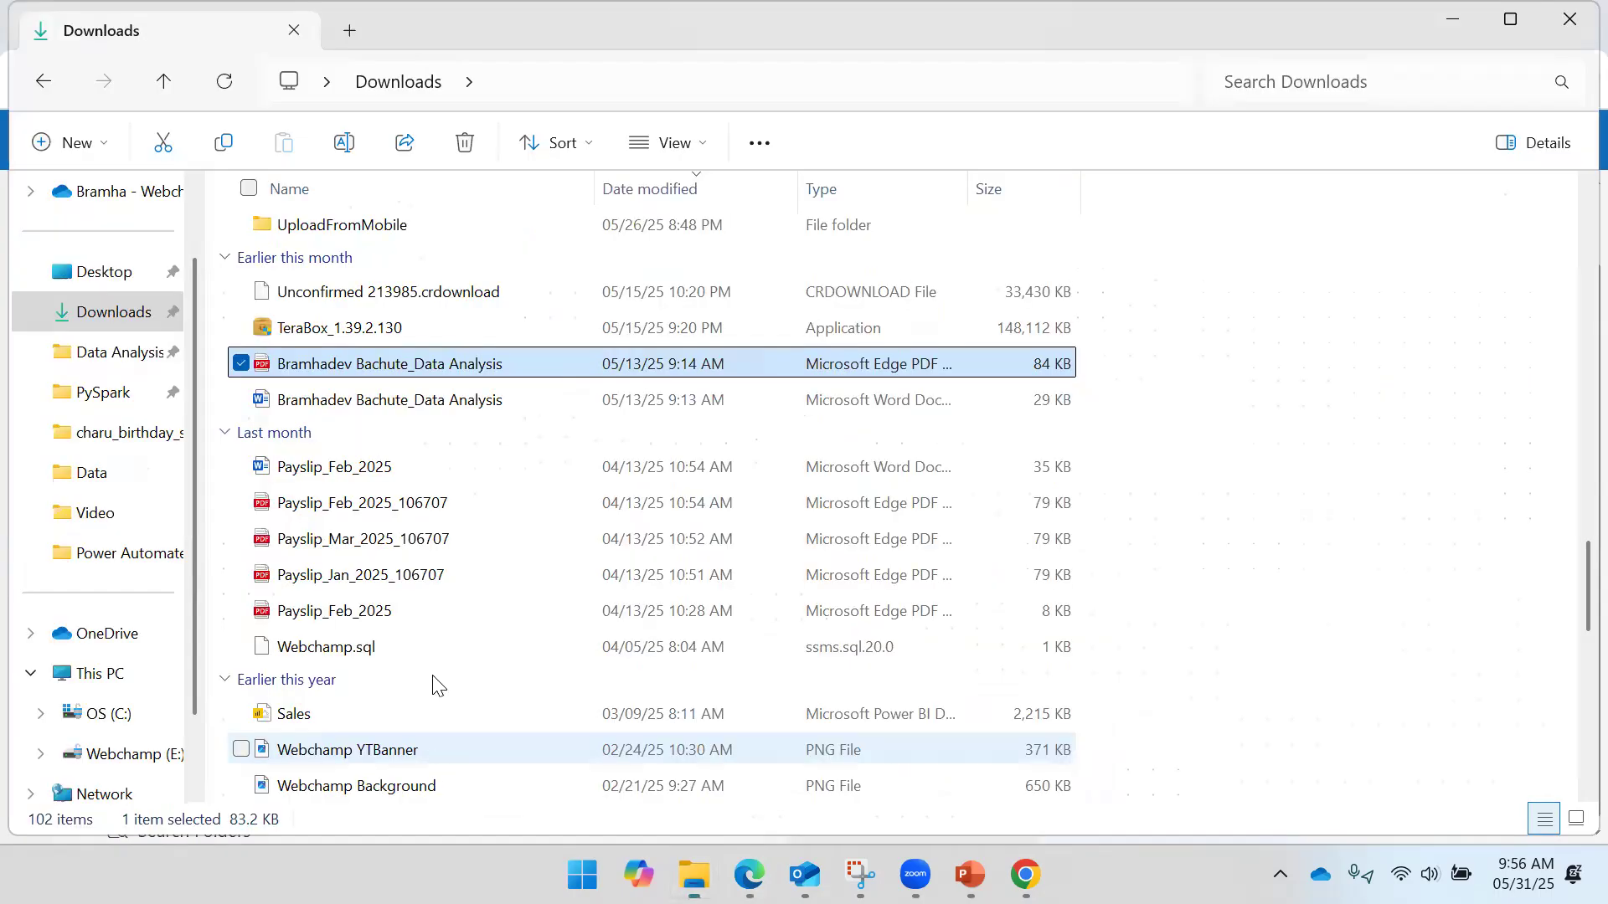
{"action": "scroll", "coordinate": [444, 459], "scroll_direction": "down", "scroll_amount": 2}
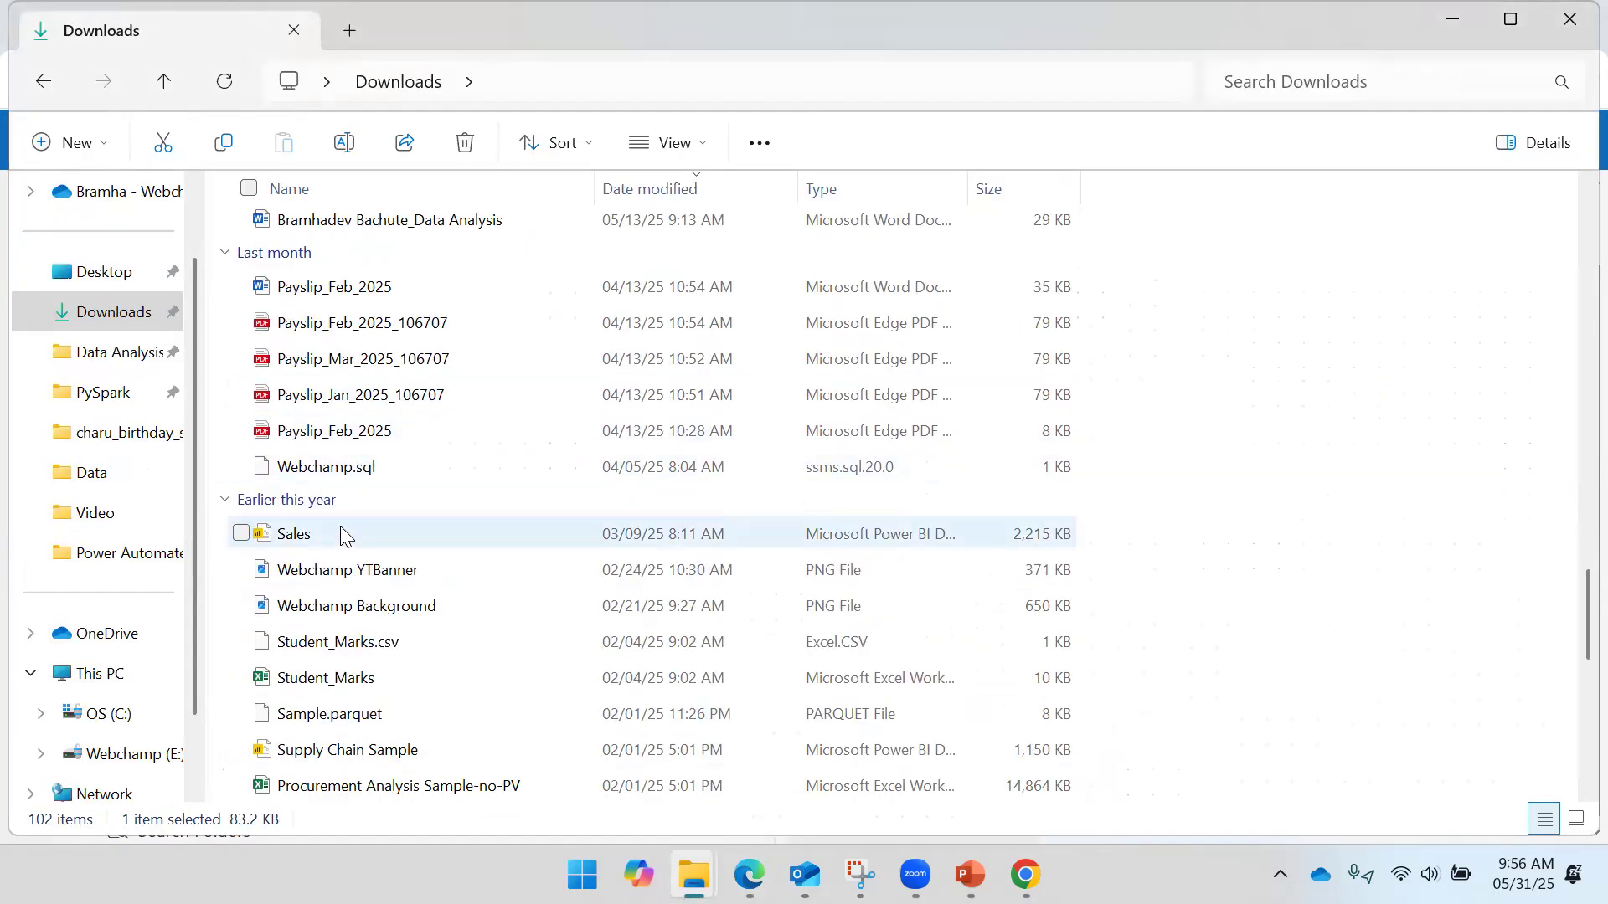
{"action": "scroll", "coordinate": [360, 499], "scroll_direction": "down", "scroll_amount": 2}
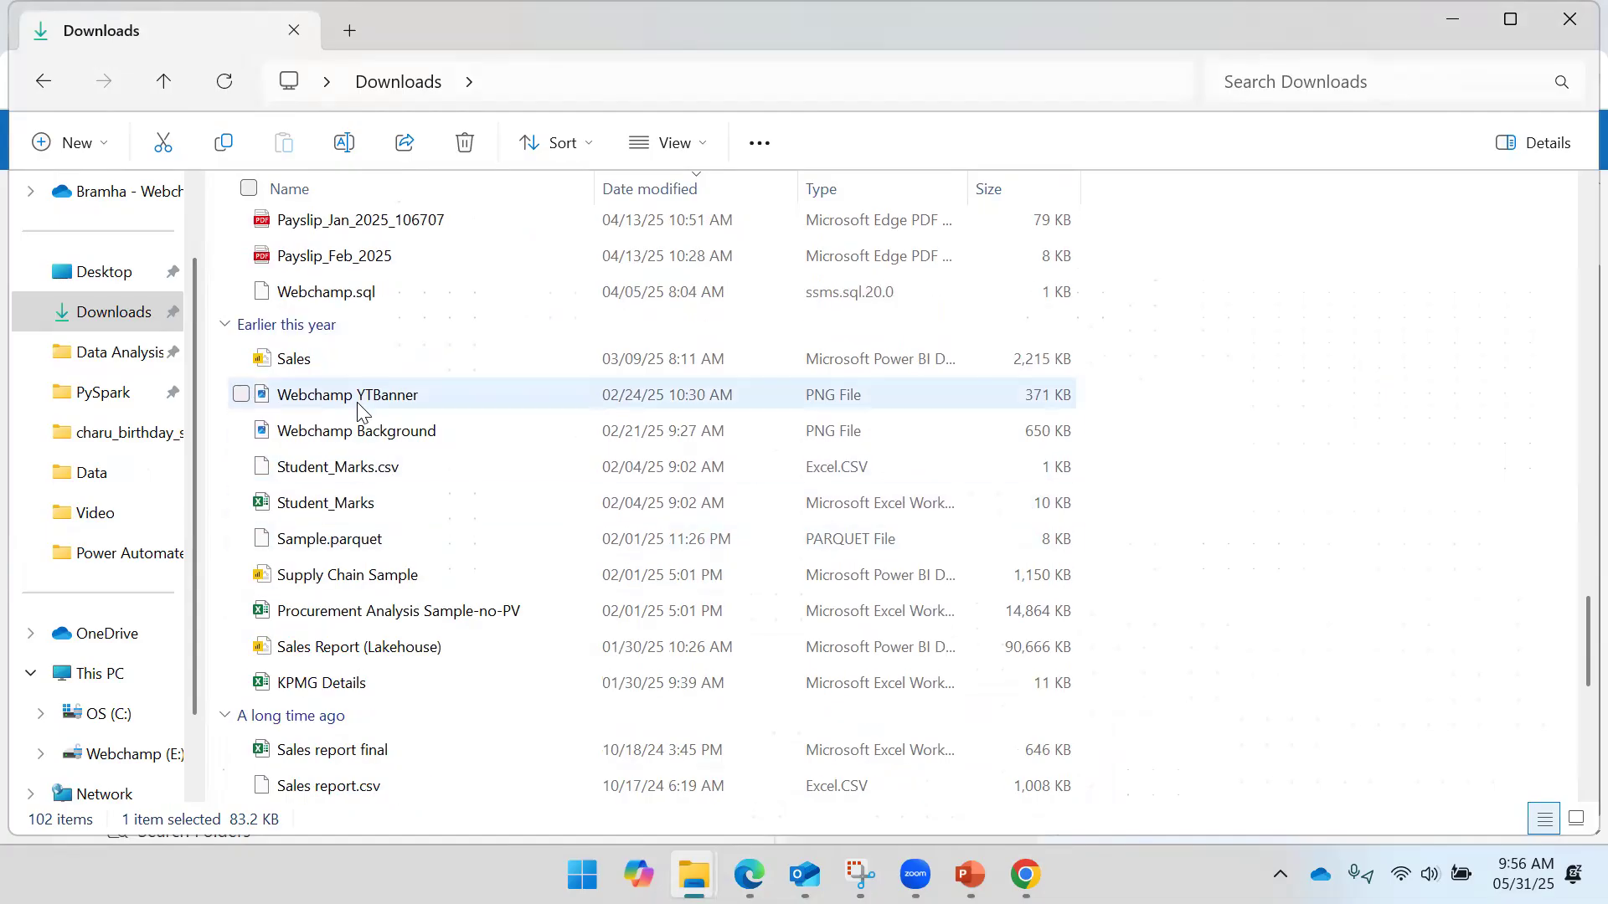
{"action": "left_click_drag", "start_coordinate": [350, 360], "coordinate": [1358, 648]}
{"action": "key", "text": "alt+Tab"}
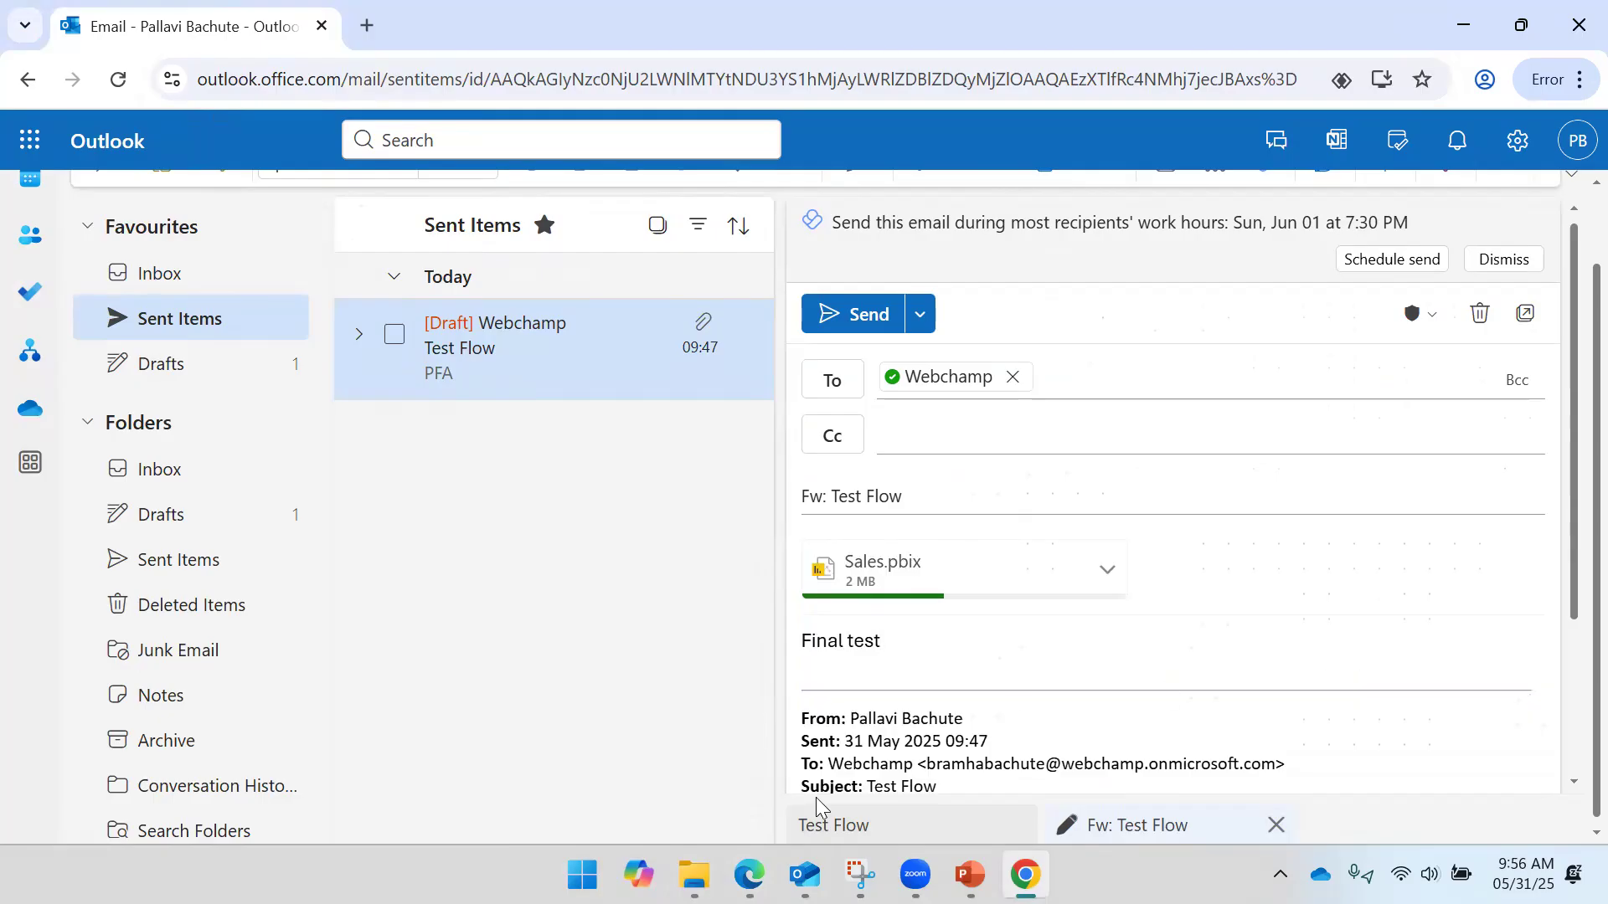
- Check the OneDrive folder and flow page, then send the forward with Sales.pbix
{"action": "mouse_move", "coordinate": [694, 875]}
{"action": "left_click", "coordinate": [962, 761]}
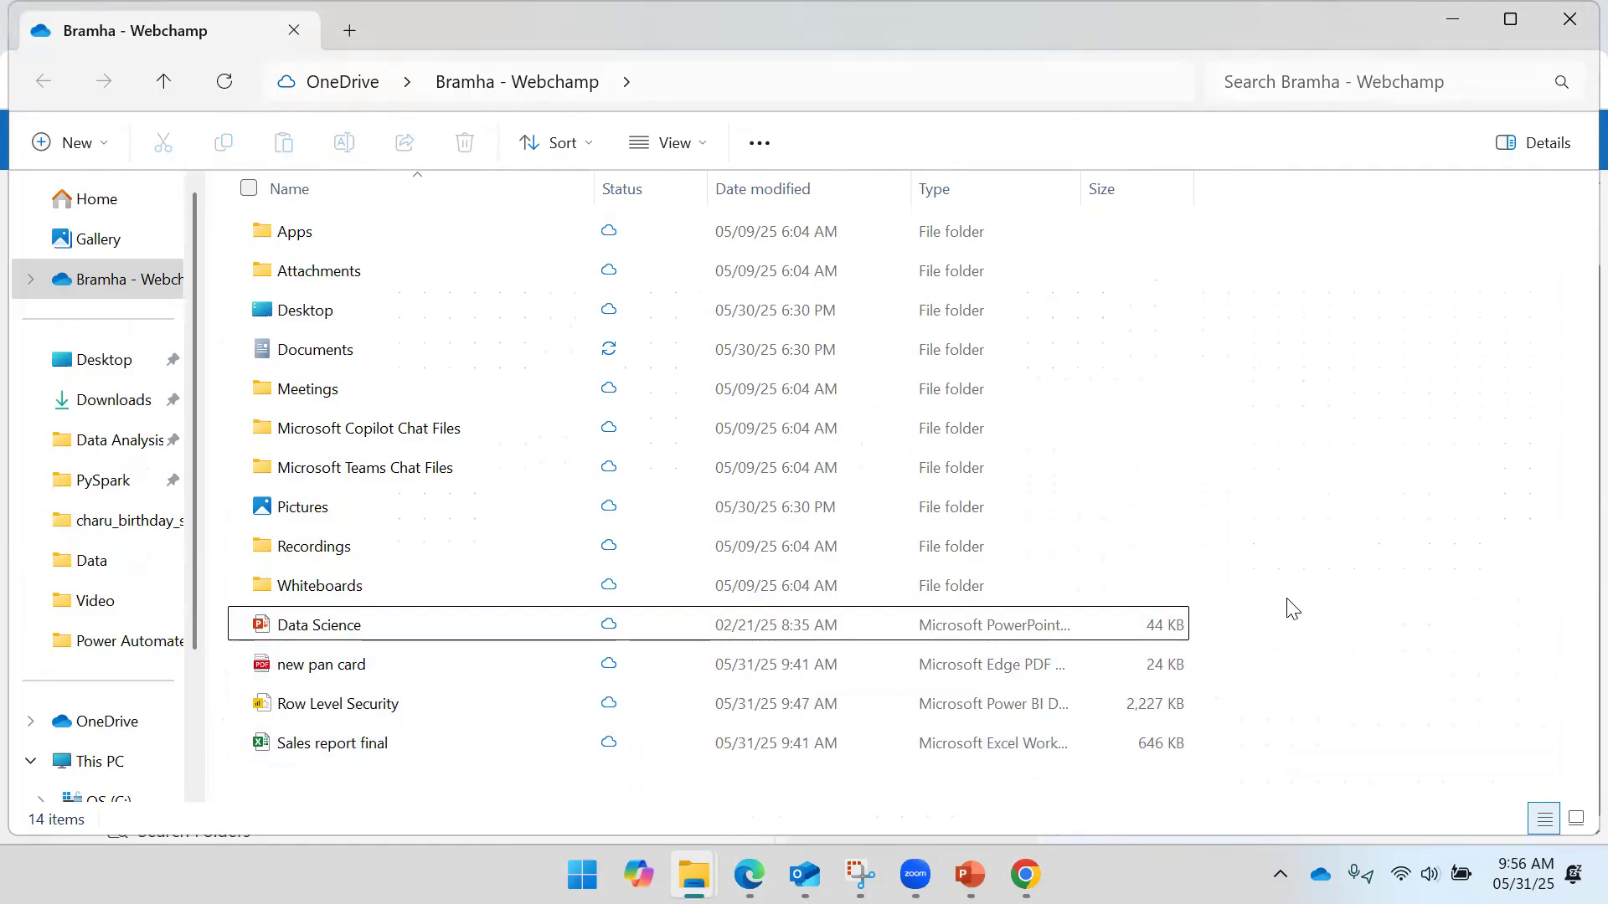
{"action": "key", "text": "alt+Tab"}
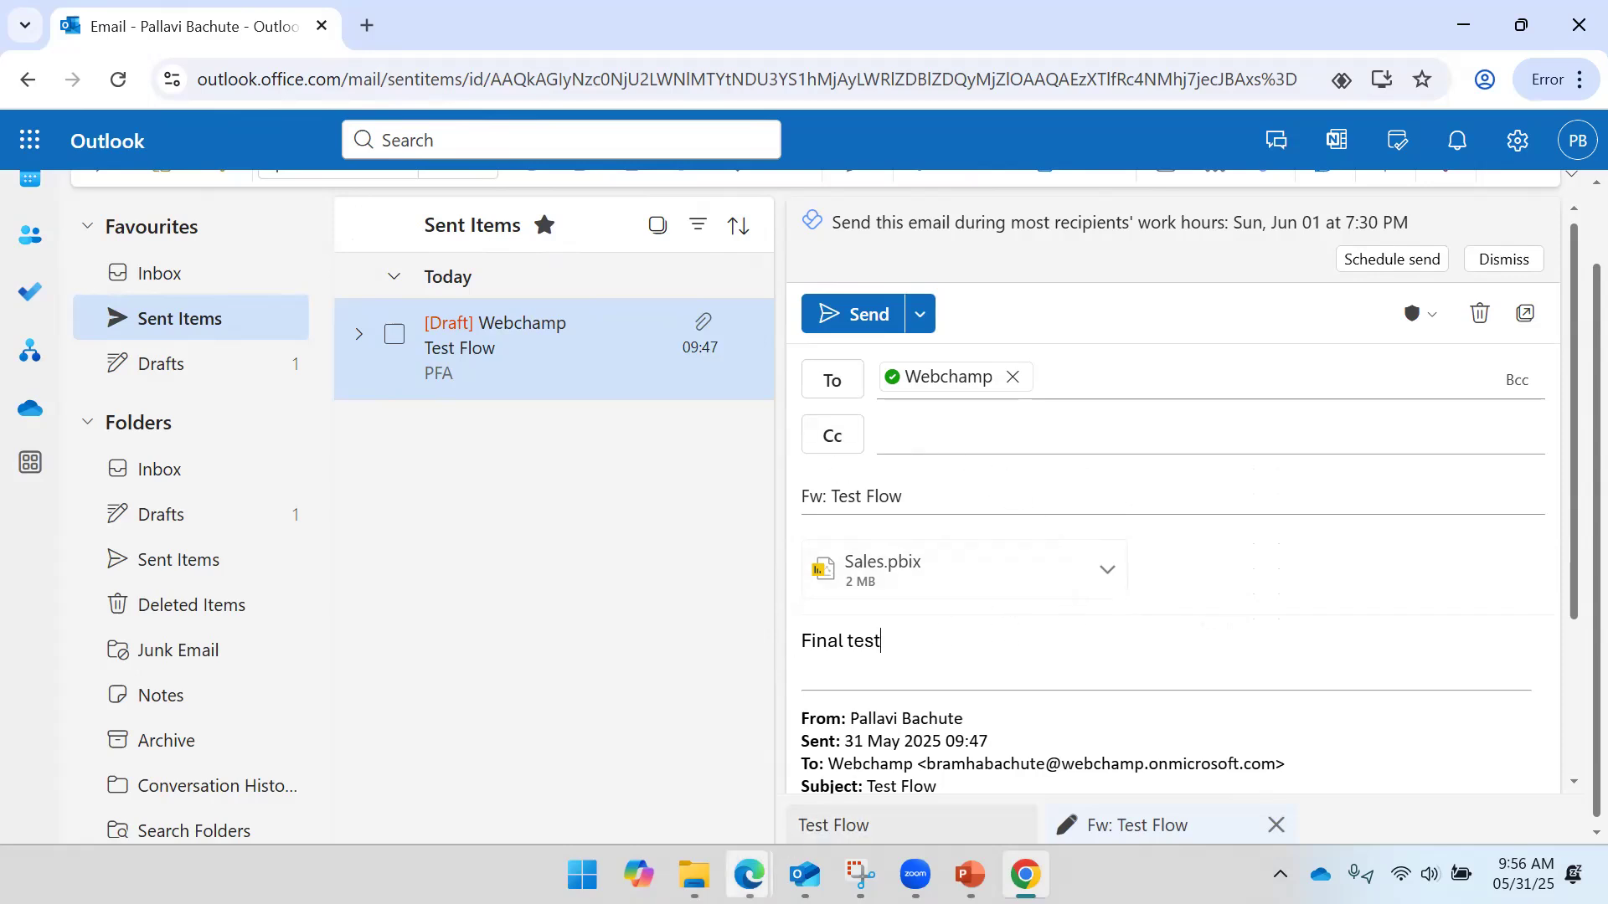
{"action": "mouse_move", "coordinate": [748, 875]}
{"action": "left_click", "coordinate": [833, 762]}
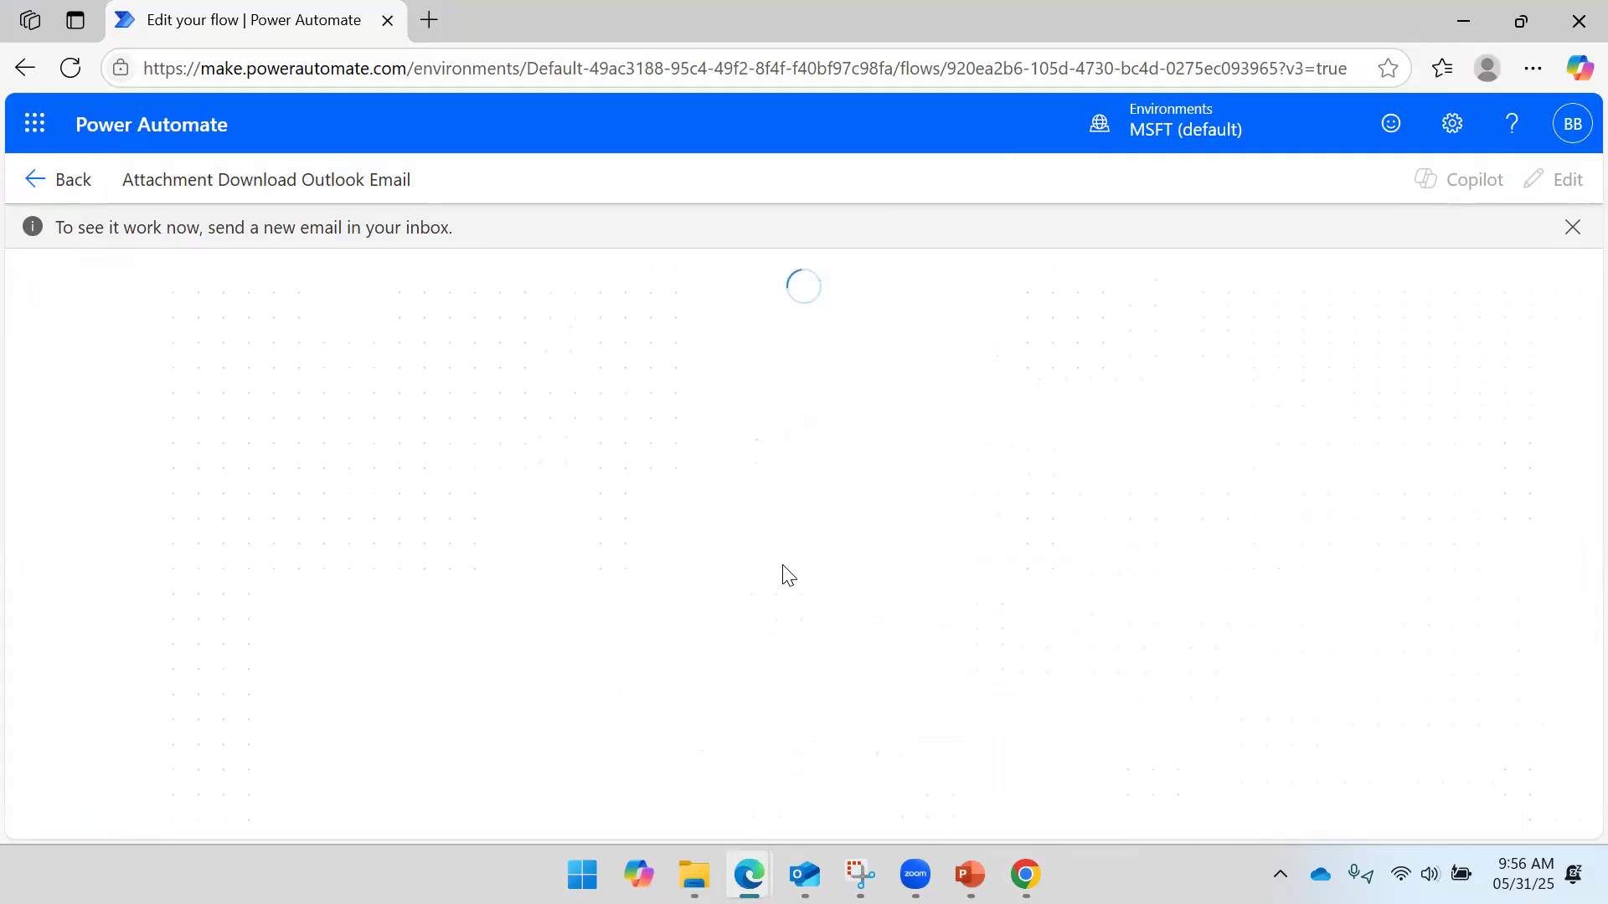
{"action": "key", "text": "alt+Tab"}
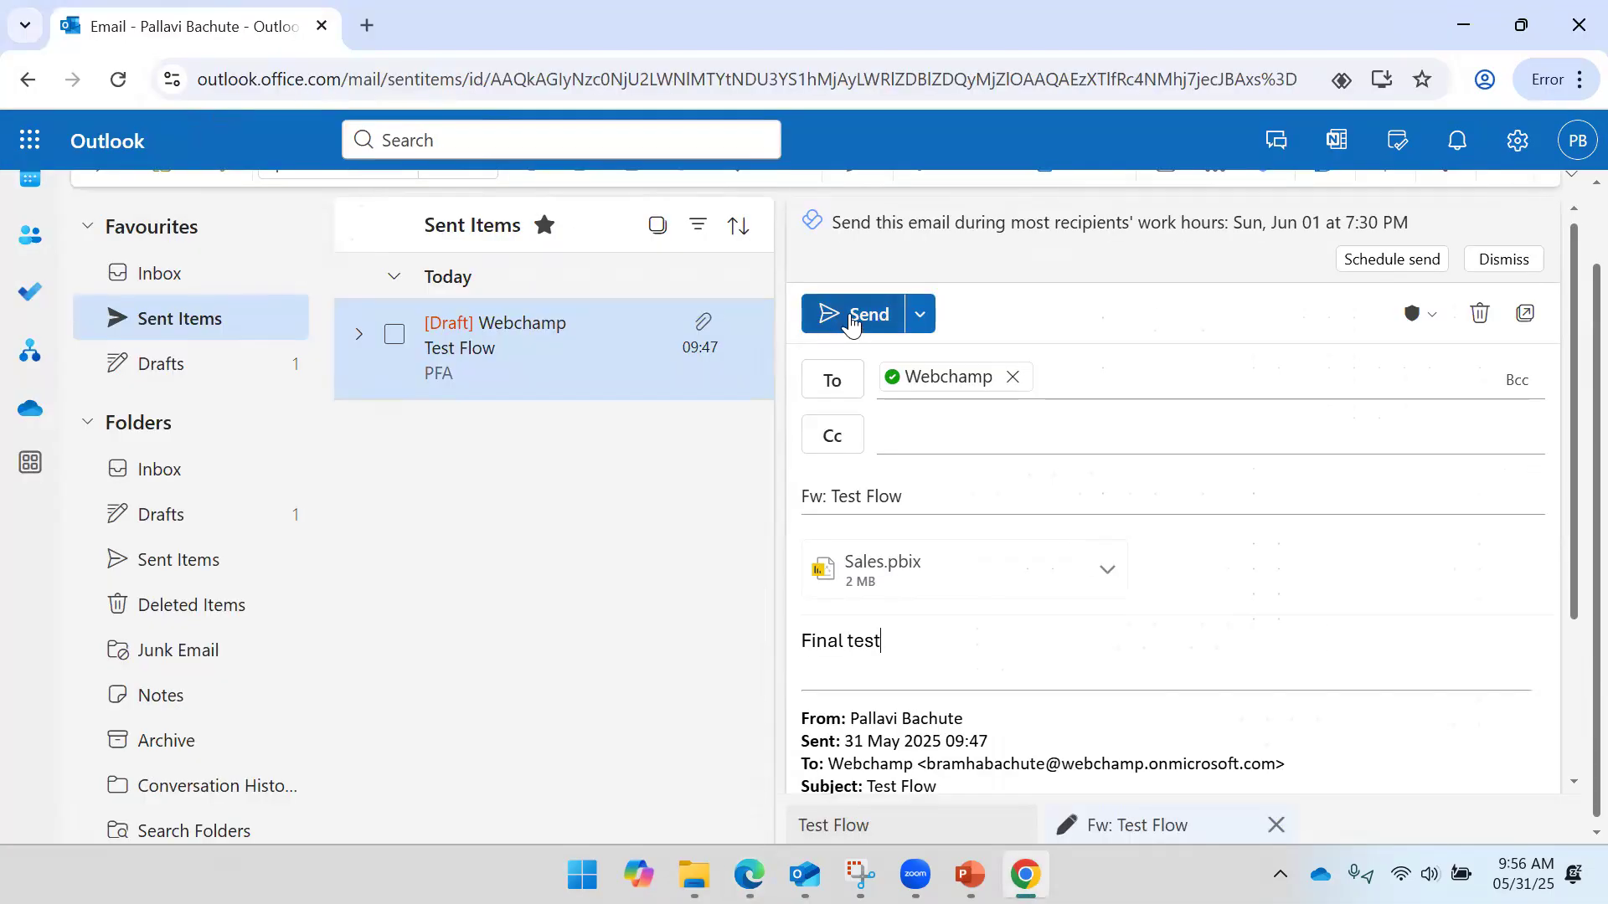
{"action": "left_click", "coordinate": [851, 322]}
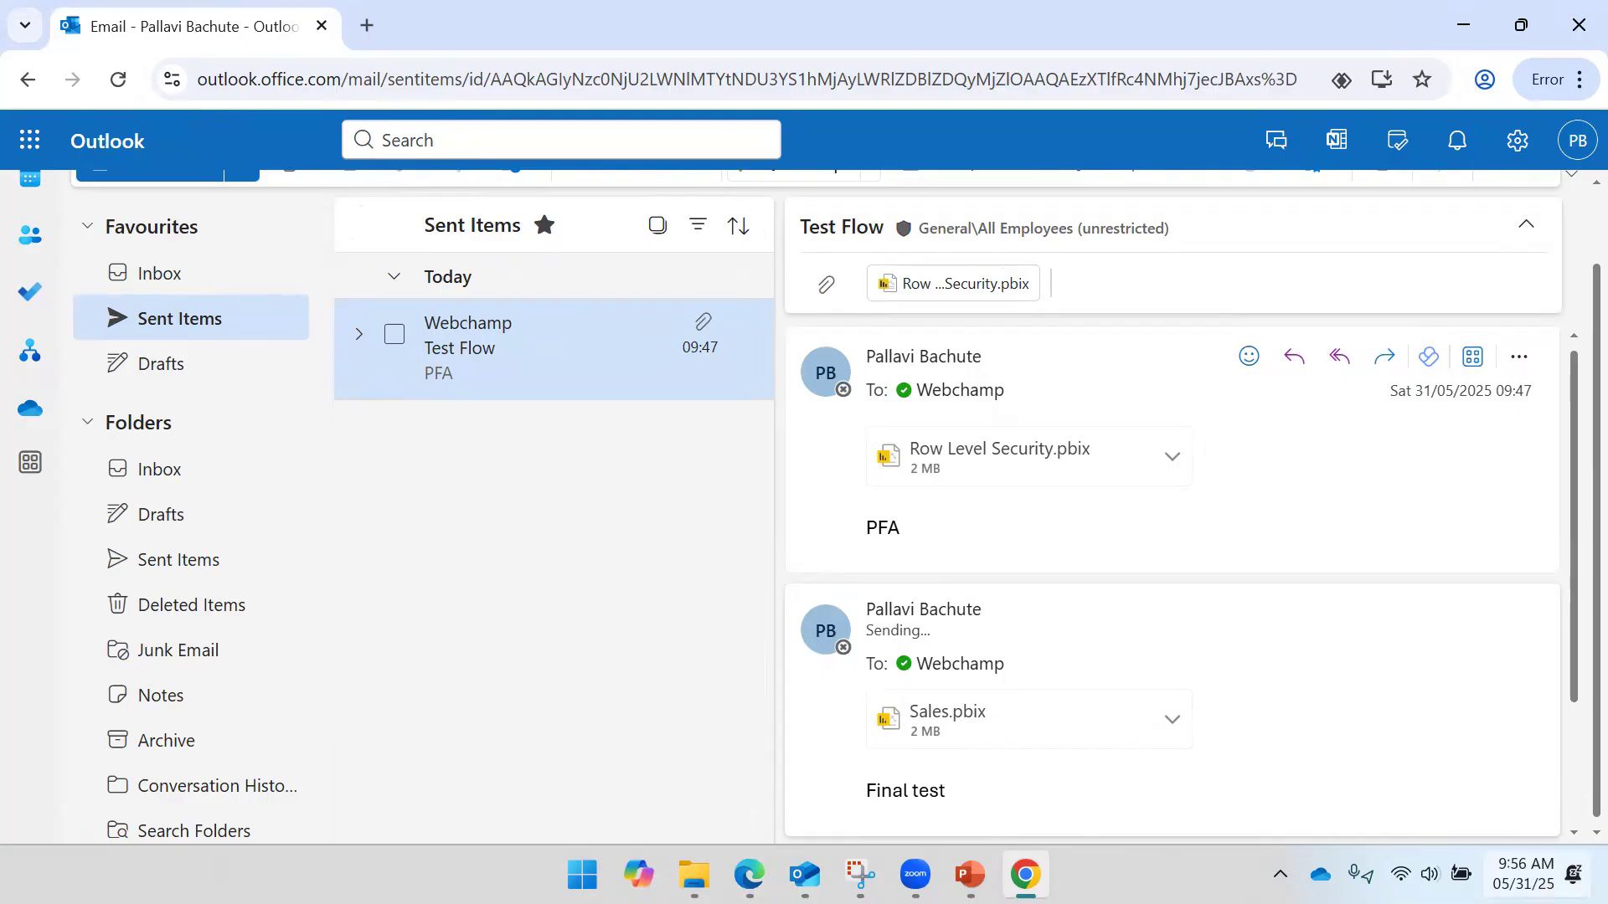
- Open the newly arrived Test Flow email, then view the successful run creating 1 of 1 files
{"action": "mouse_move", "coordinate": [750, 875]}
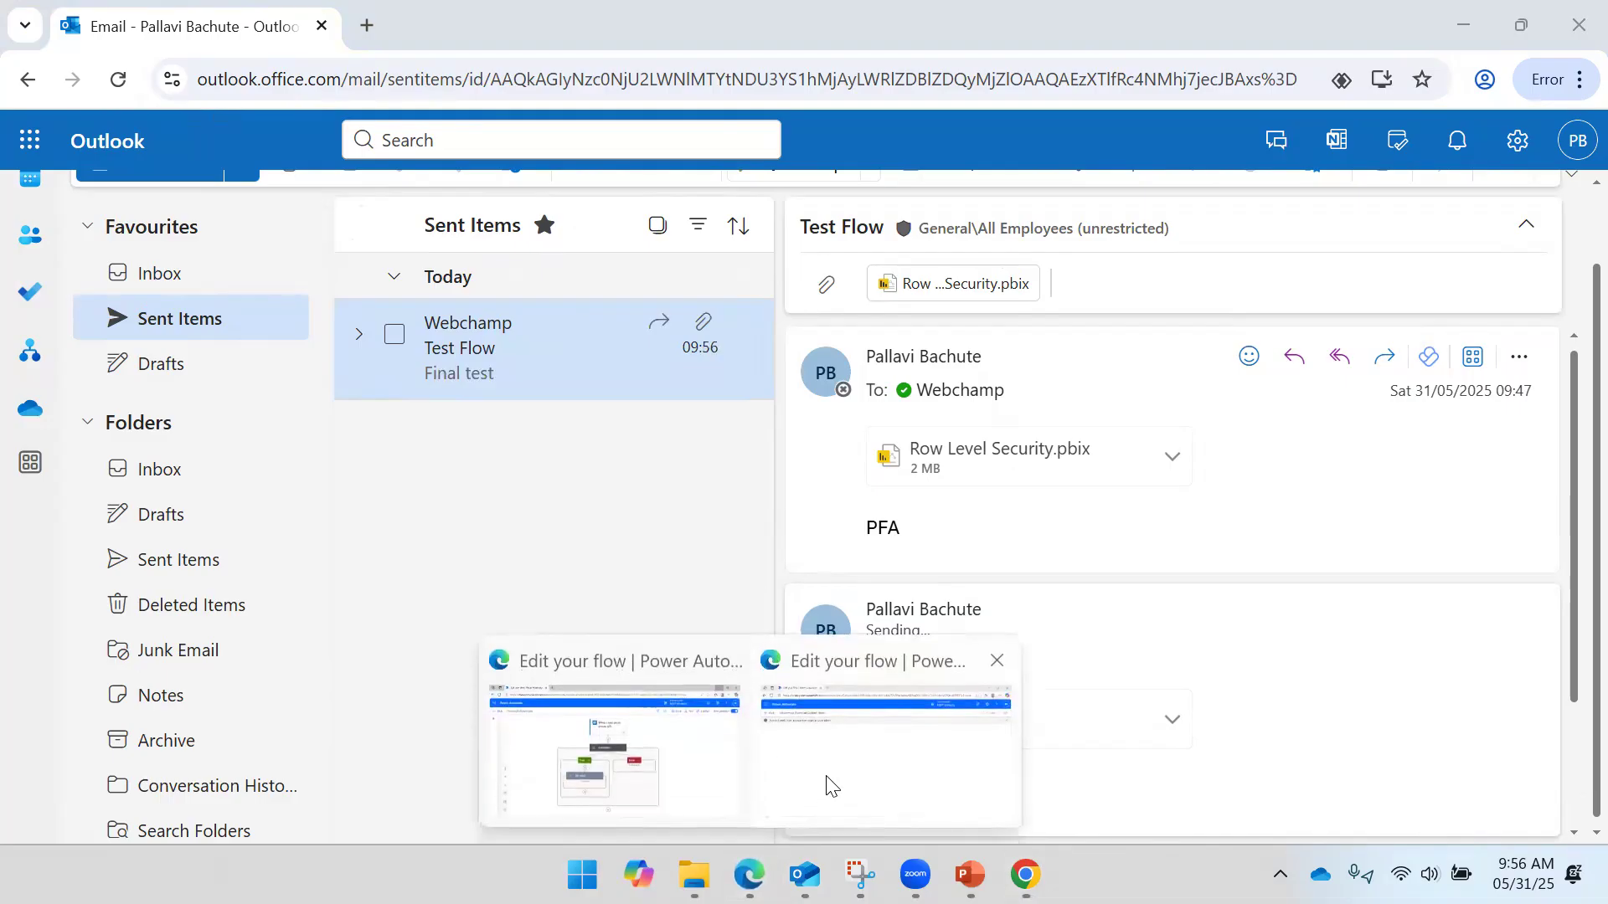
{"action": "left_click", "coordinate": [837, 757]}
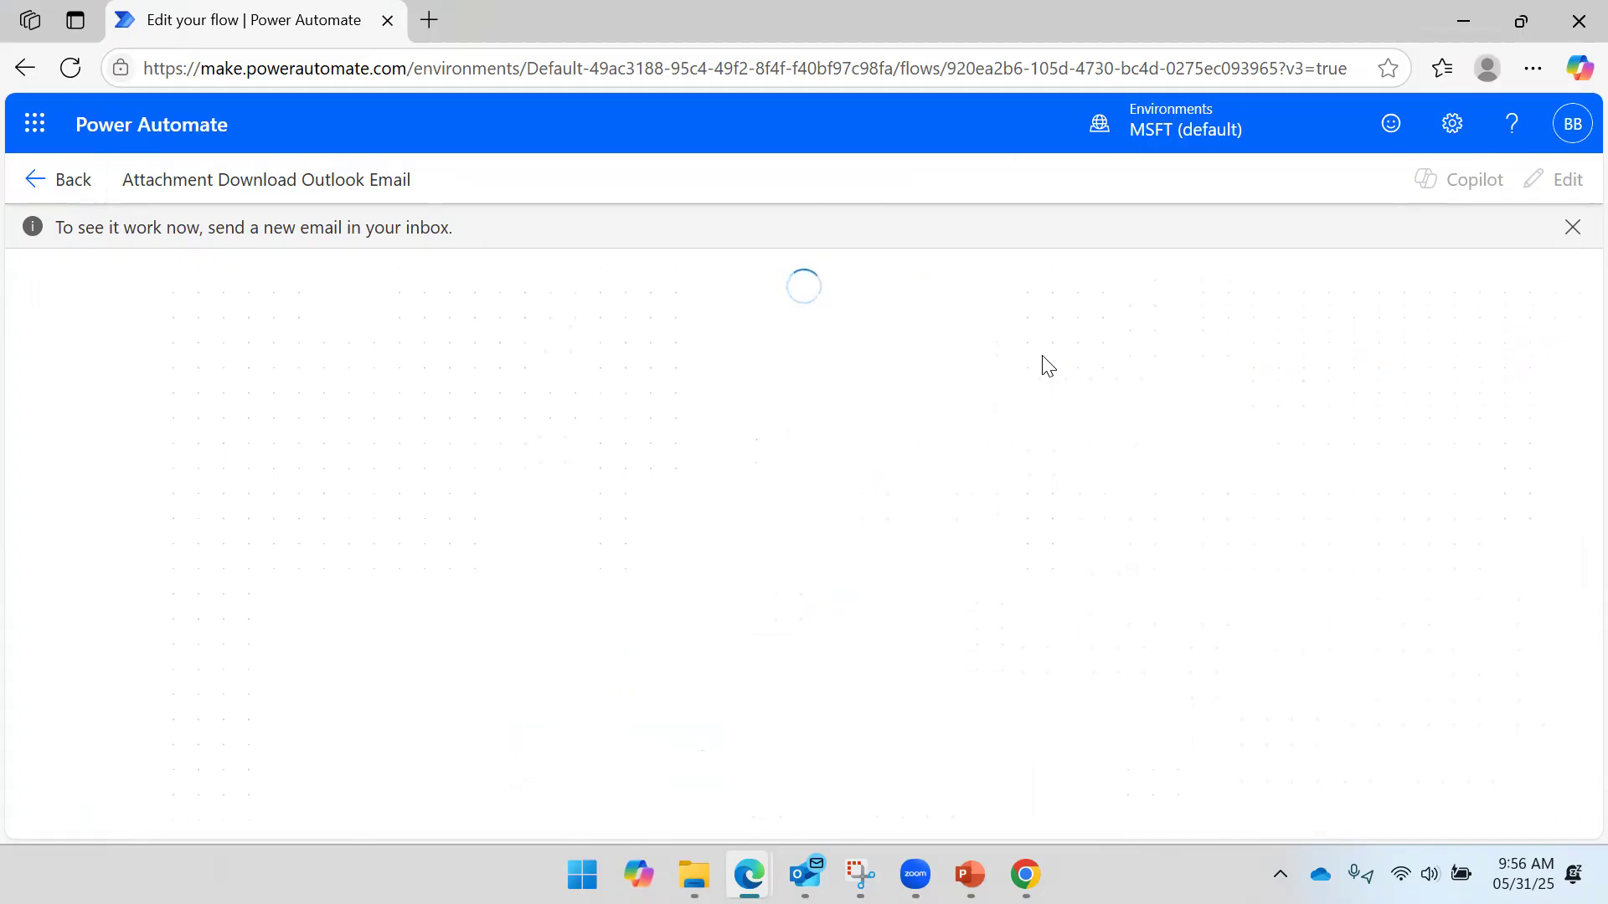
{"action": "left_click", "coordinate": [805, 875]}
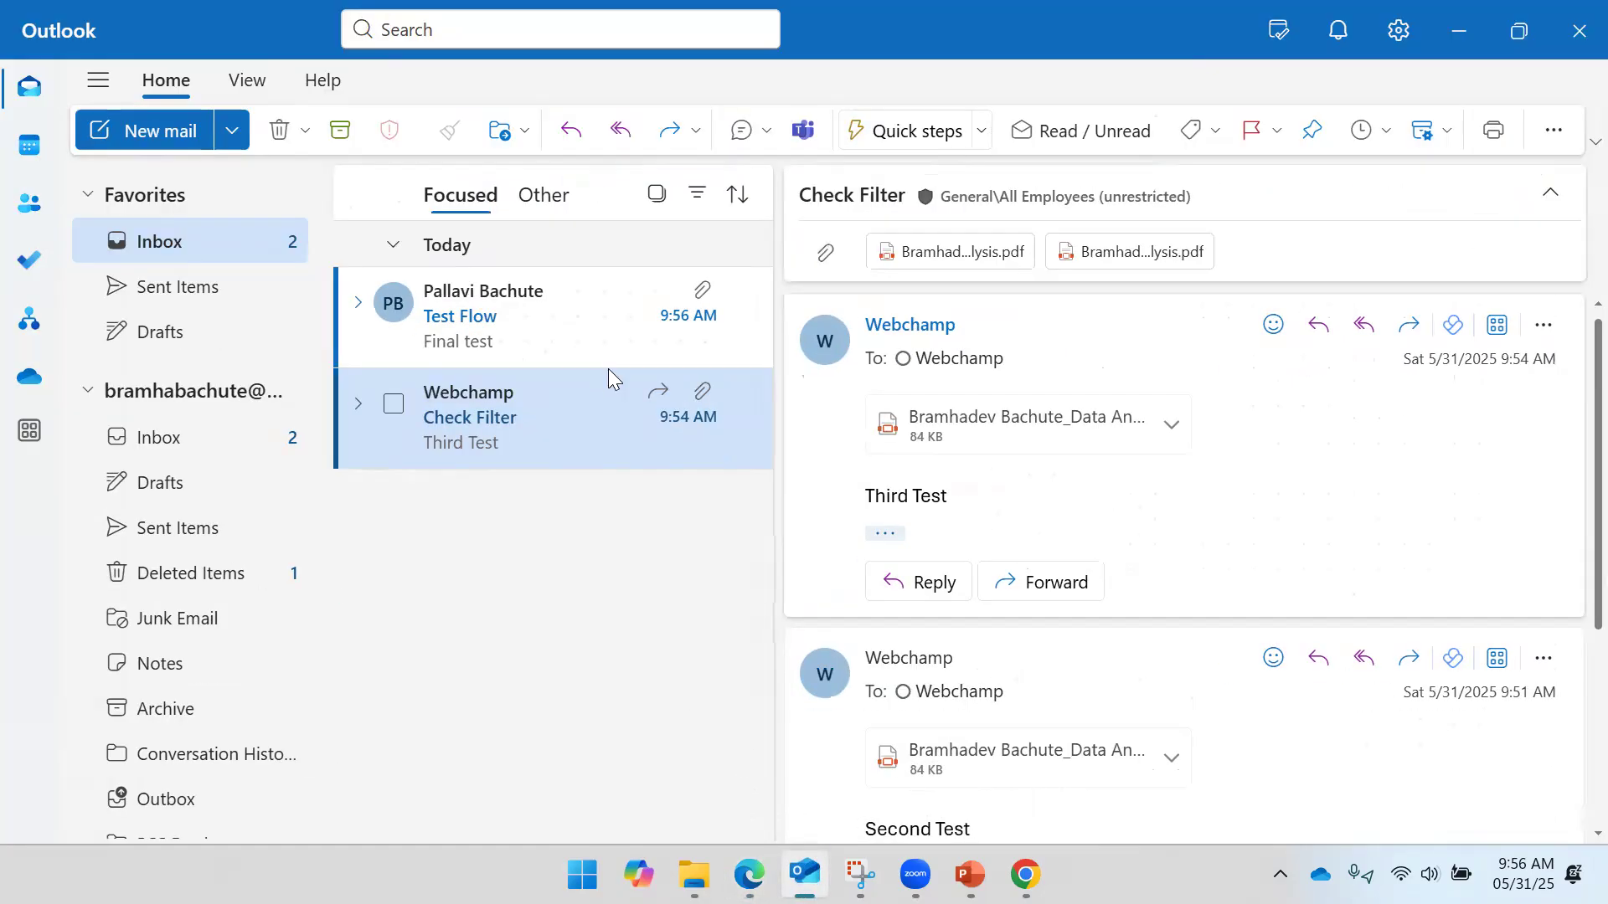
{"action": "left_click", "coordinate": [554, 300]}
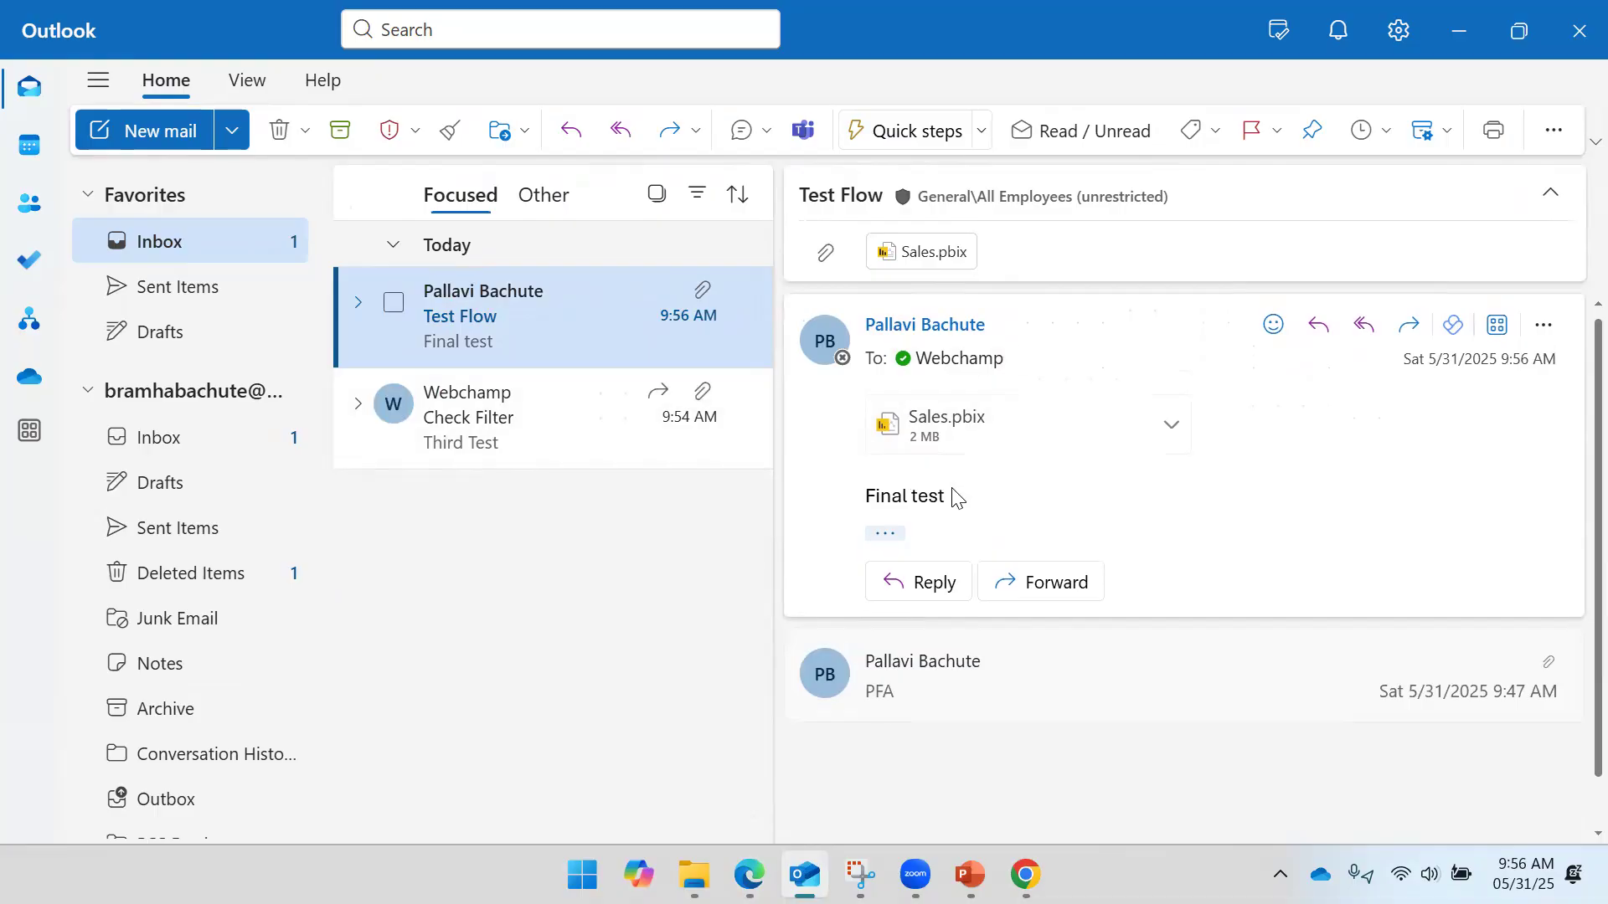
{"action": "left_click", "coordinate": [1468, 30]}
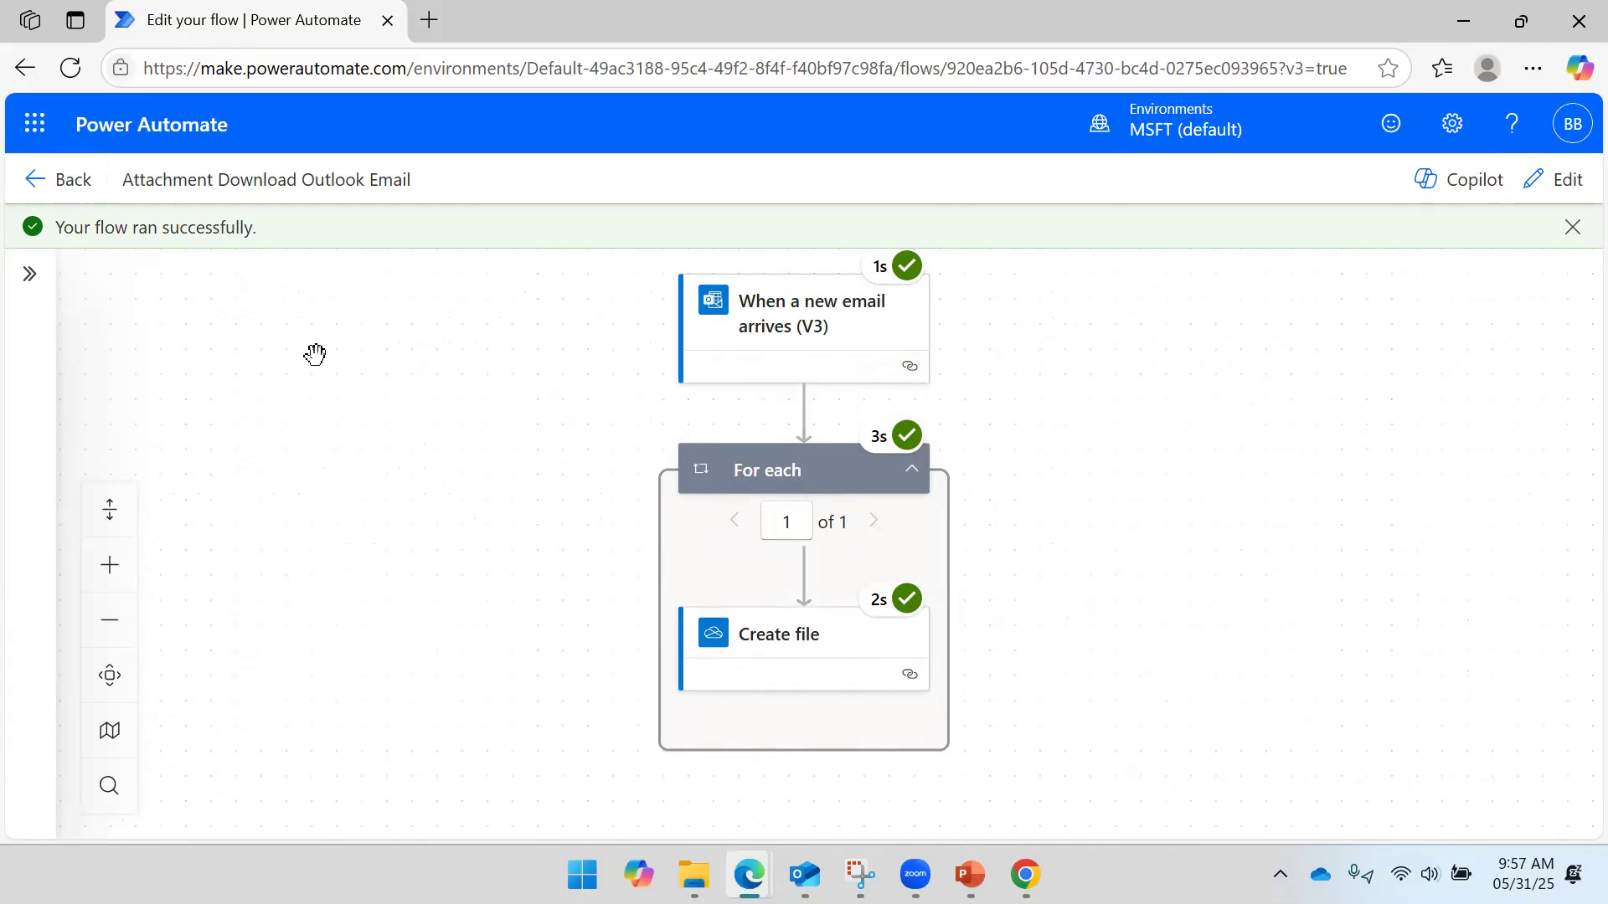
{"action": "left_click", "coordinate": [53, 191]}
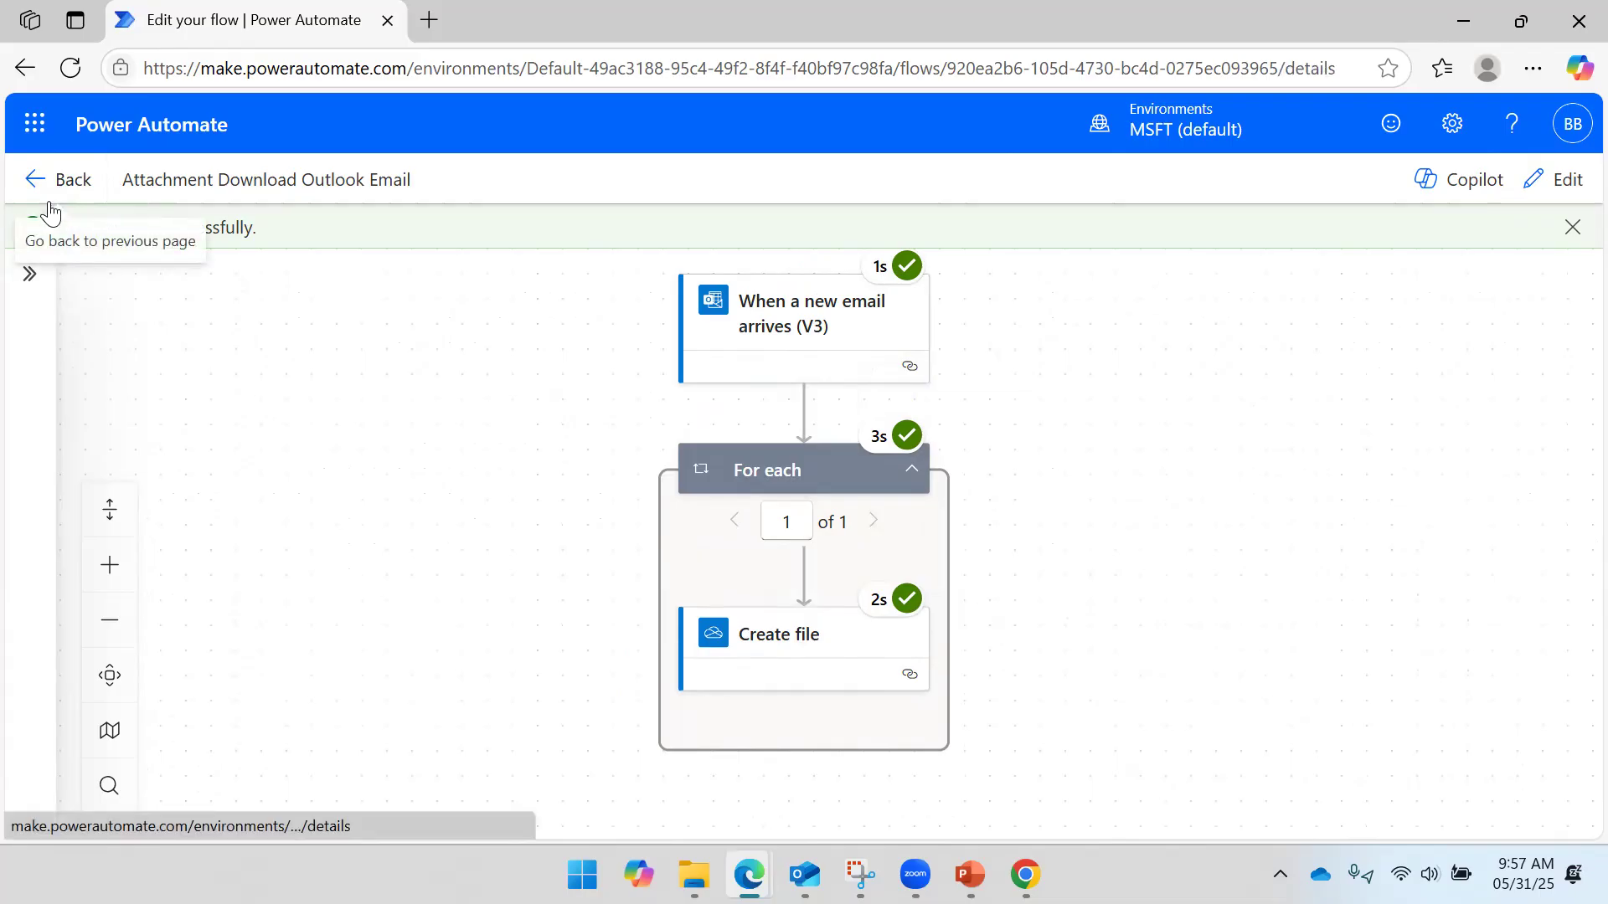
- Confirm the 09:56 AM run succeeded and Sales.pbix reached OneDrive, then open the flow for editing
{"action": "scroll", "coordinate": [645, 494], "scroll_direction": "down", "scroll_amount": 5}
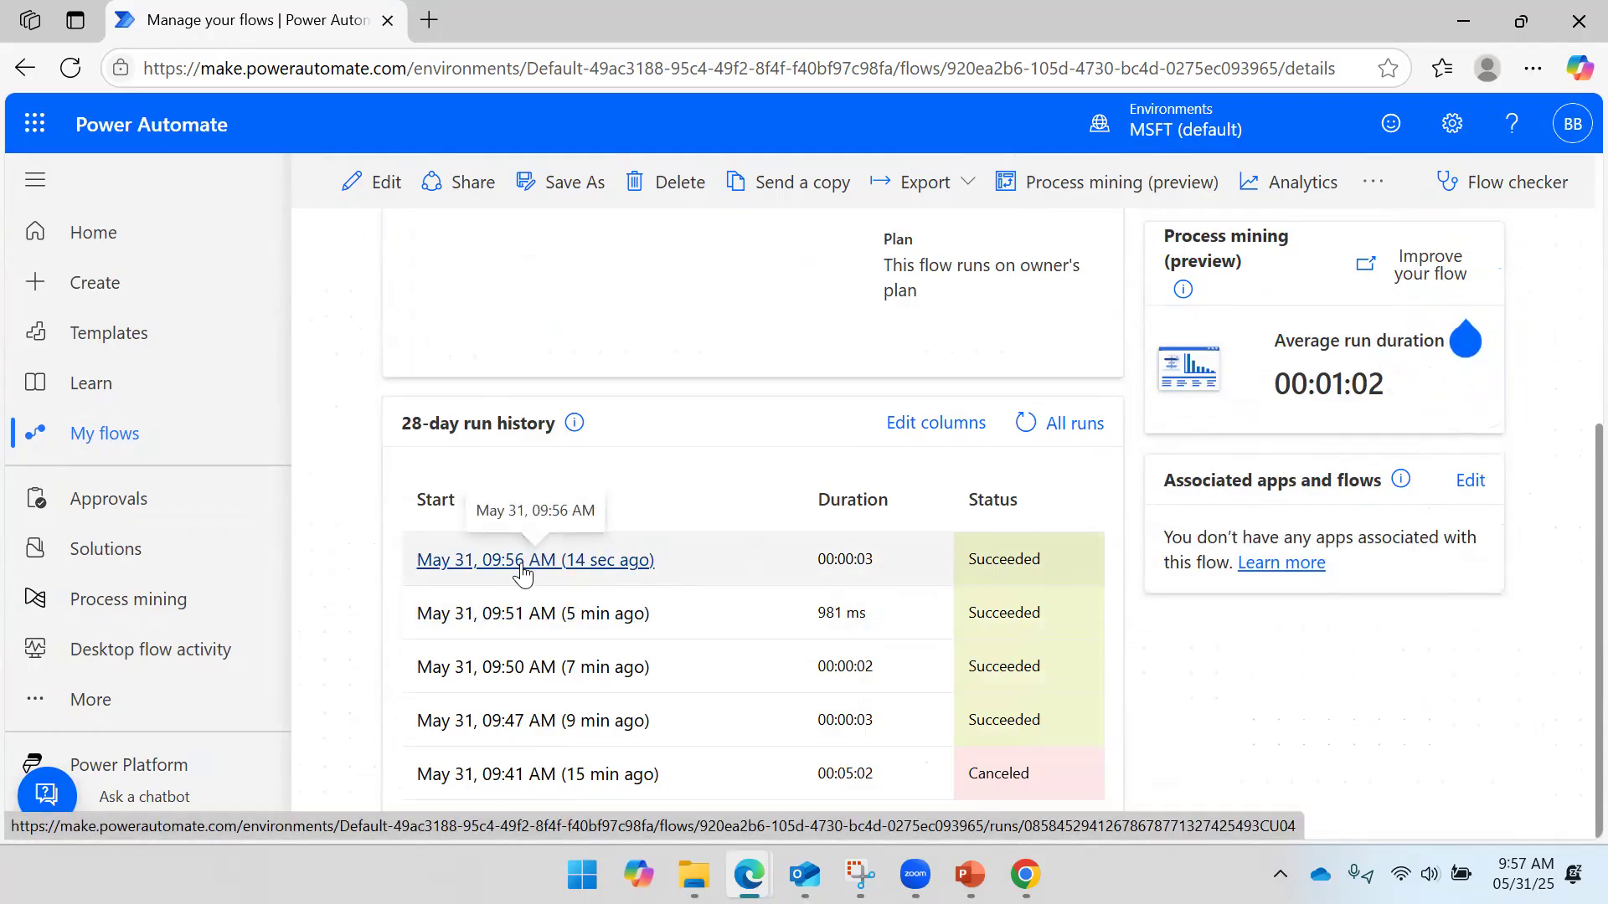
{"action": "left_click", "coordinate": [694, 875]}
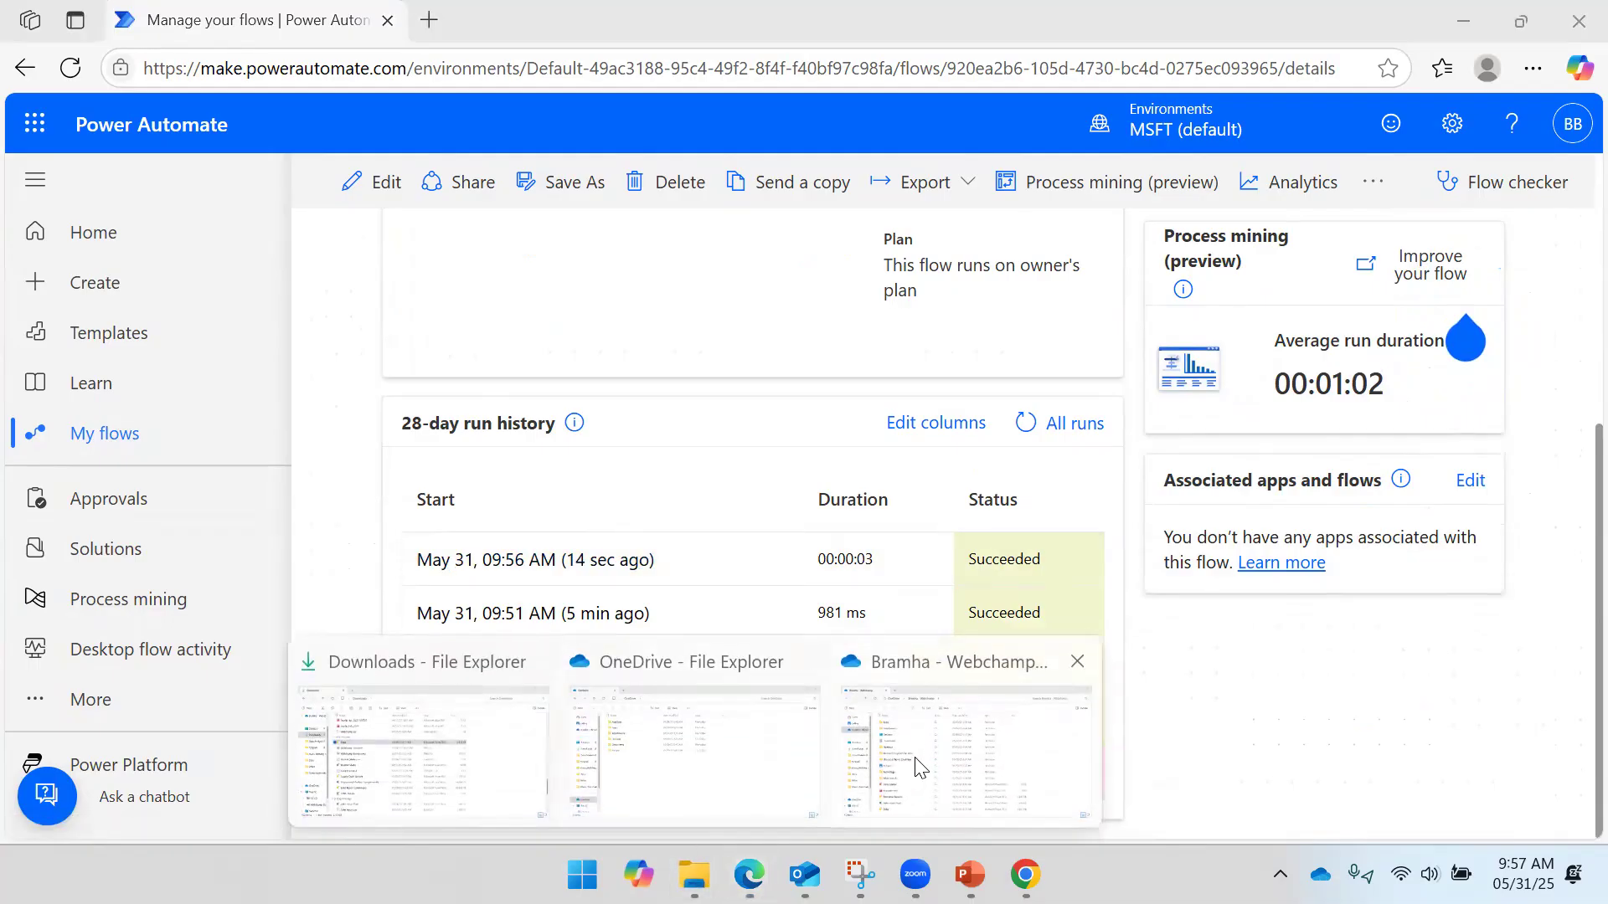
{"action": "left_click", "coordinate": [917, 766]}
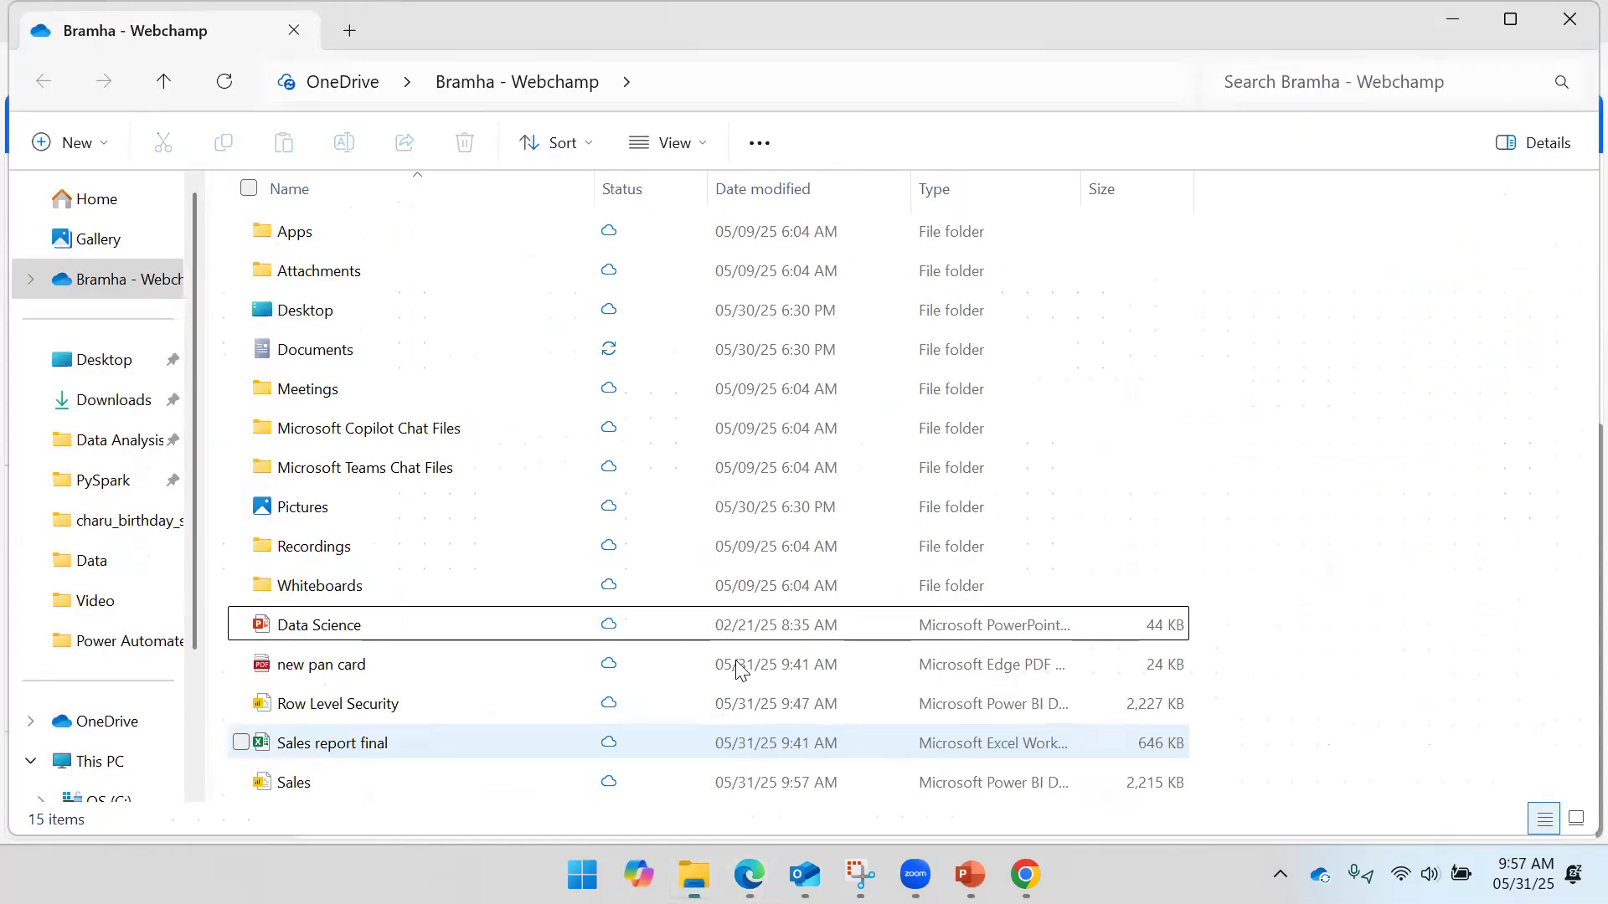
{"action": "left_click", "coordinate": [373, 784]}
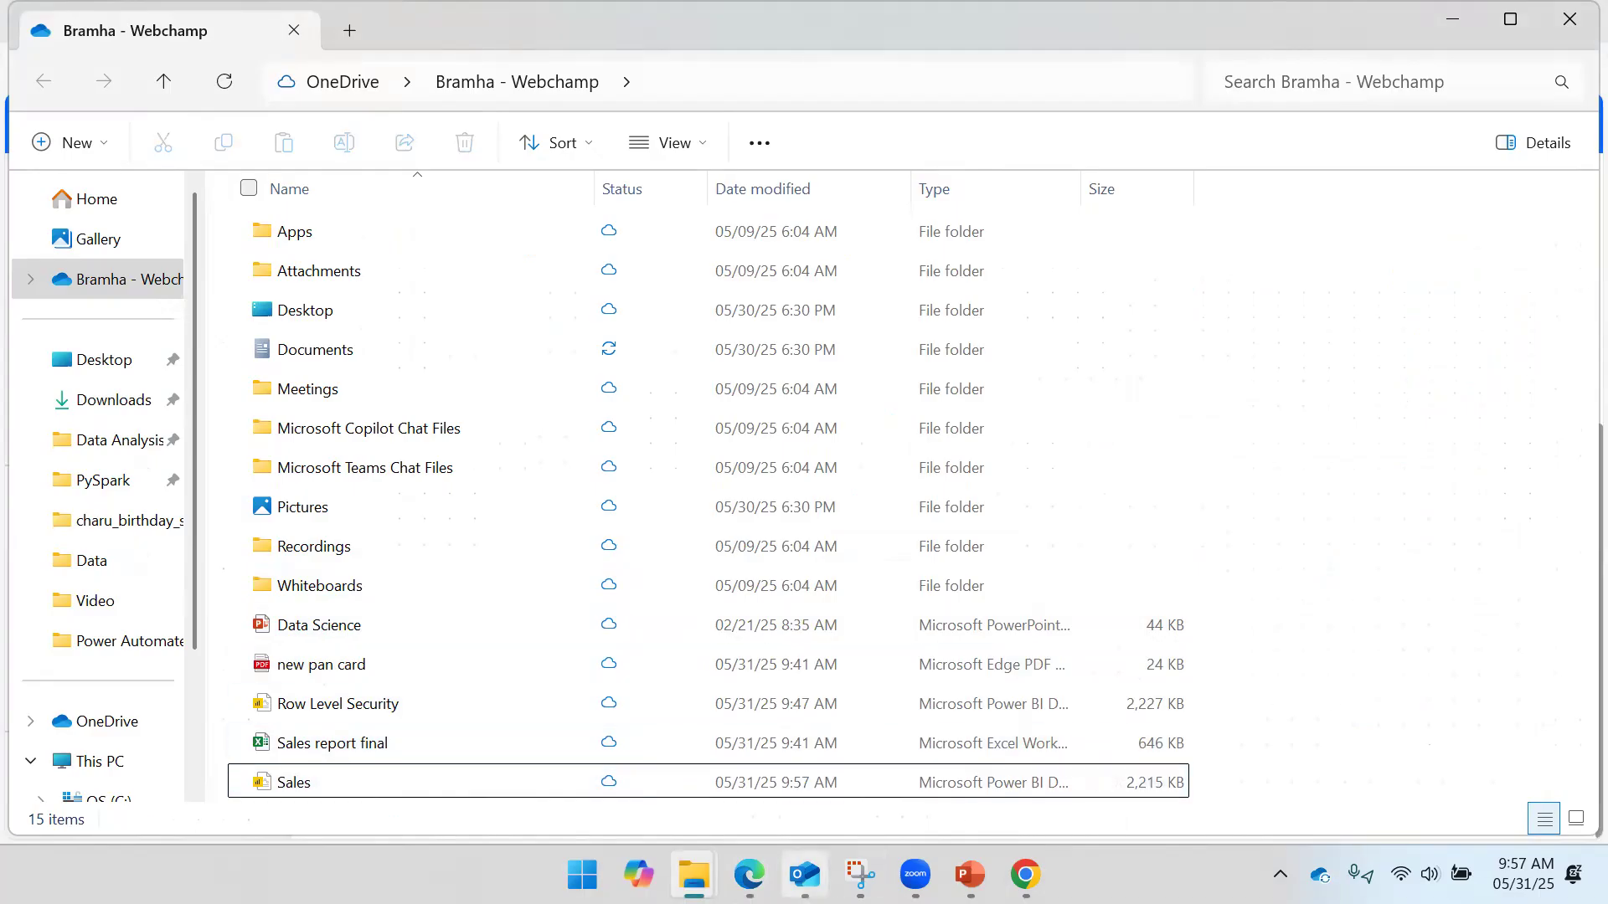
{"action": "mouse_move", "coordinate": [749, 875]}
{"action": "left_click", "coordinate": [850, 745]}
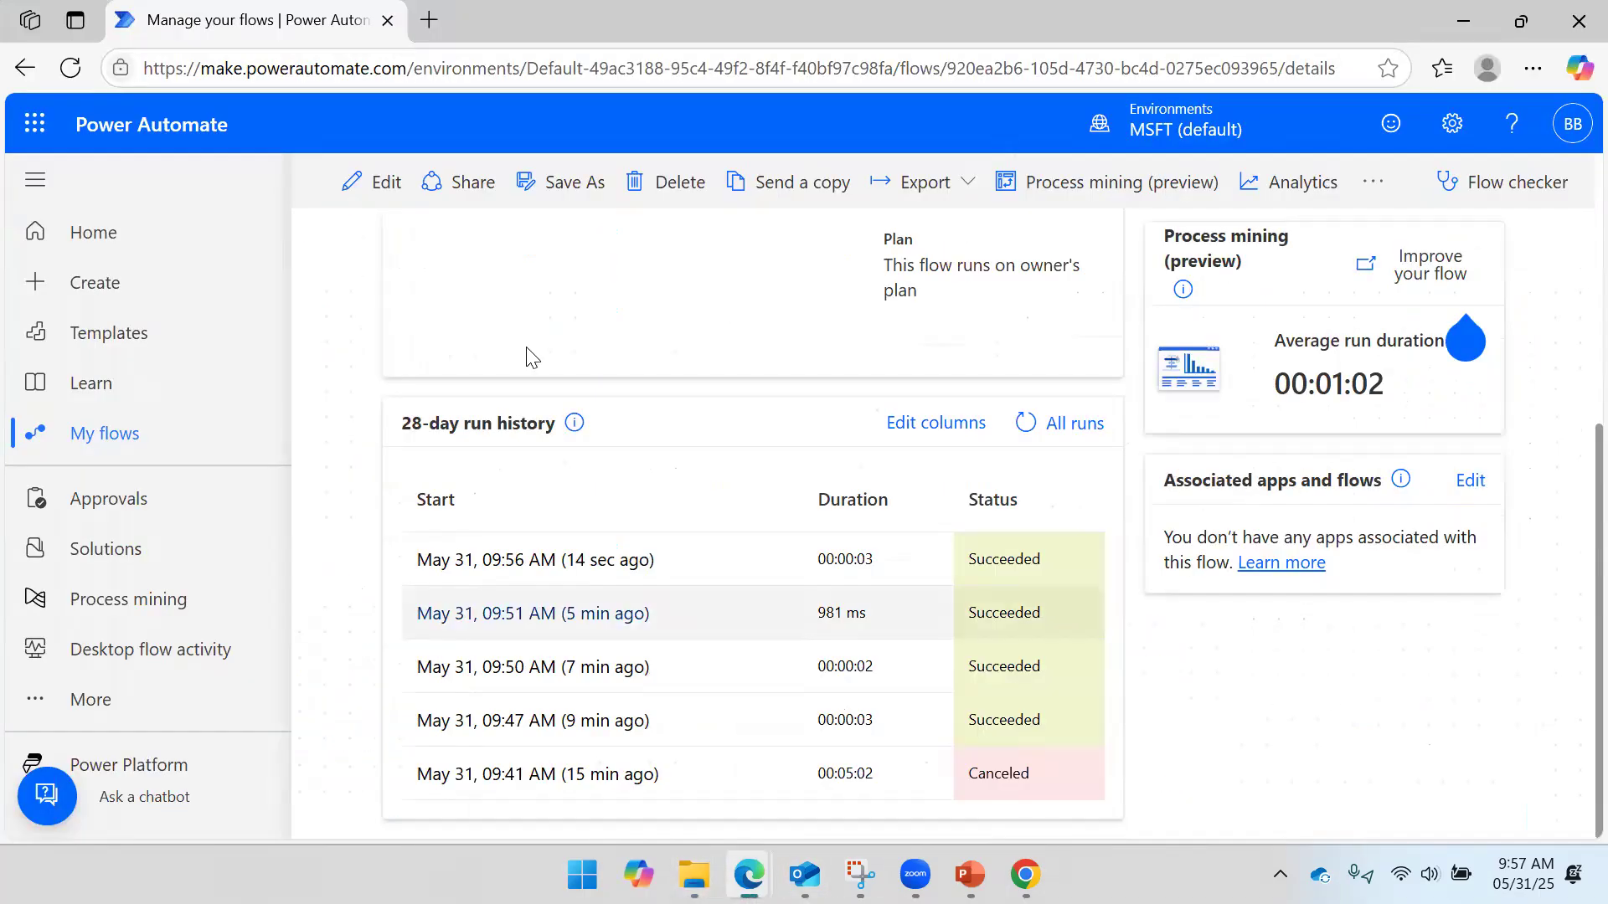
{"action": "left_click", "coordinate": [339, 191]}
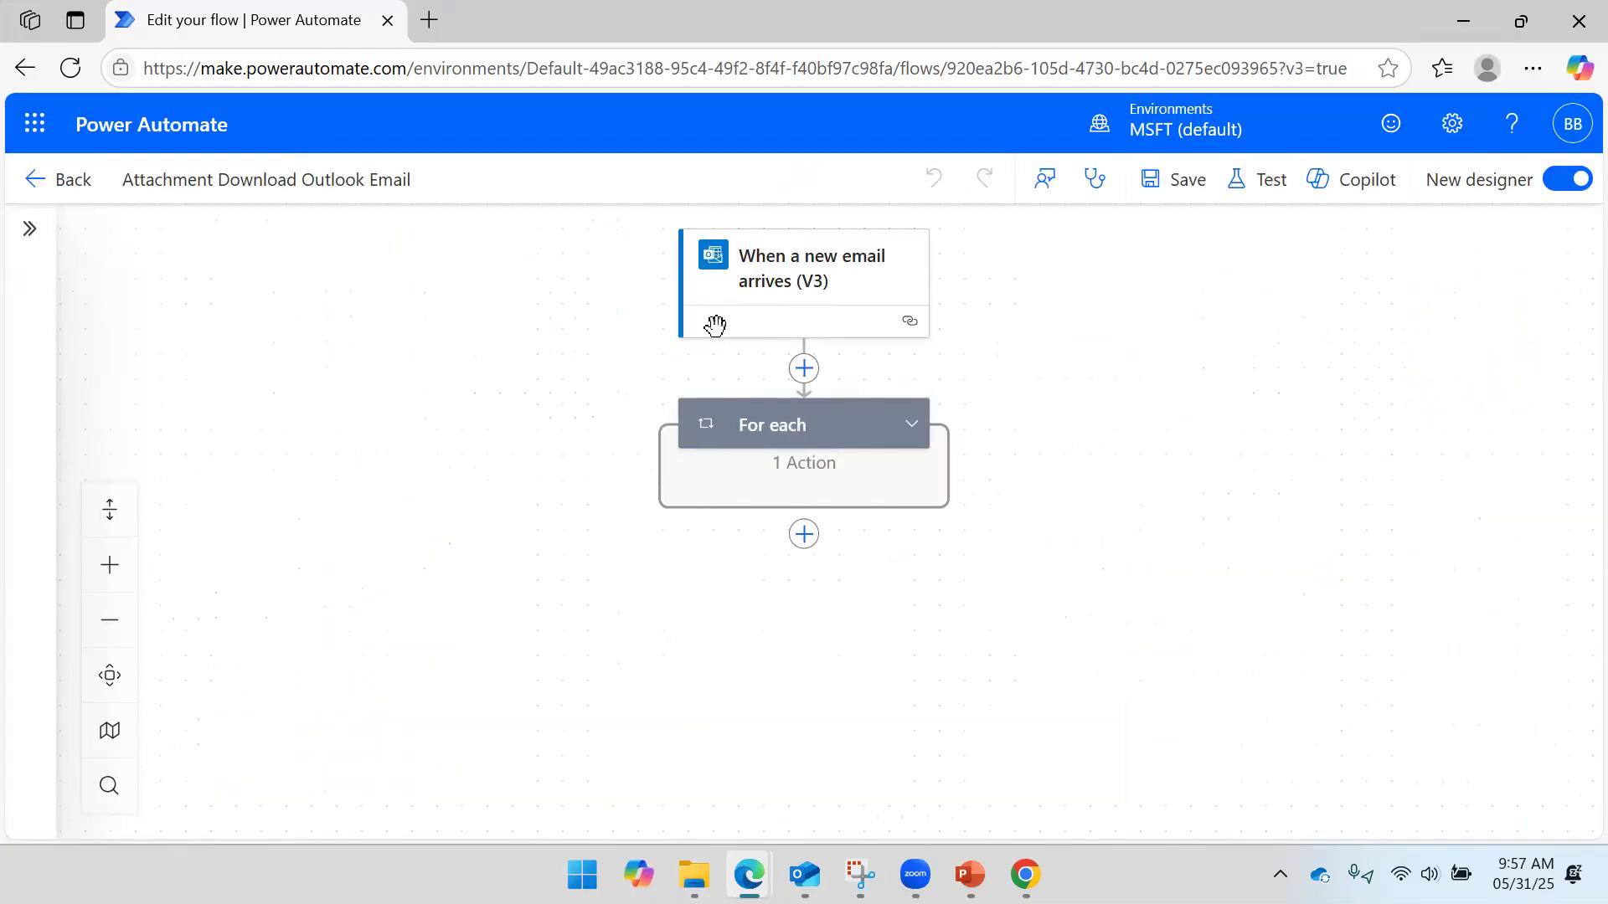
- Remove the sender from the new-email trigger's From filter
{"action": "left_click", "coordinate": [779, 287]}
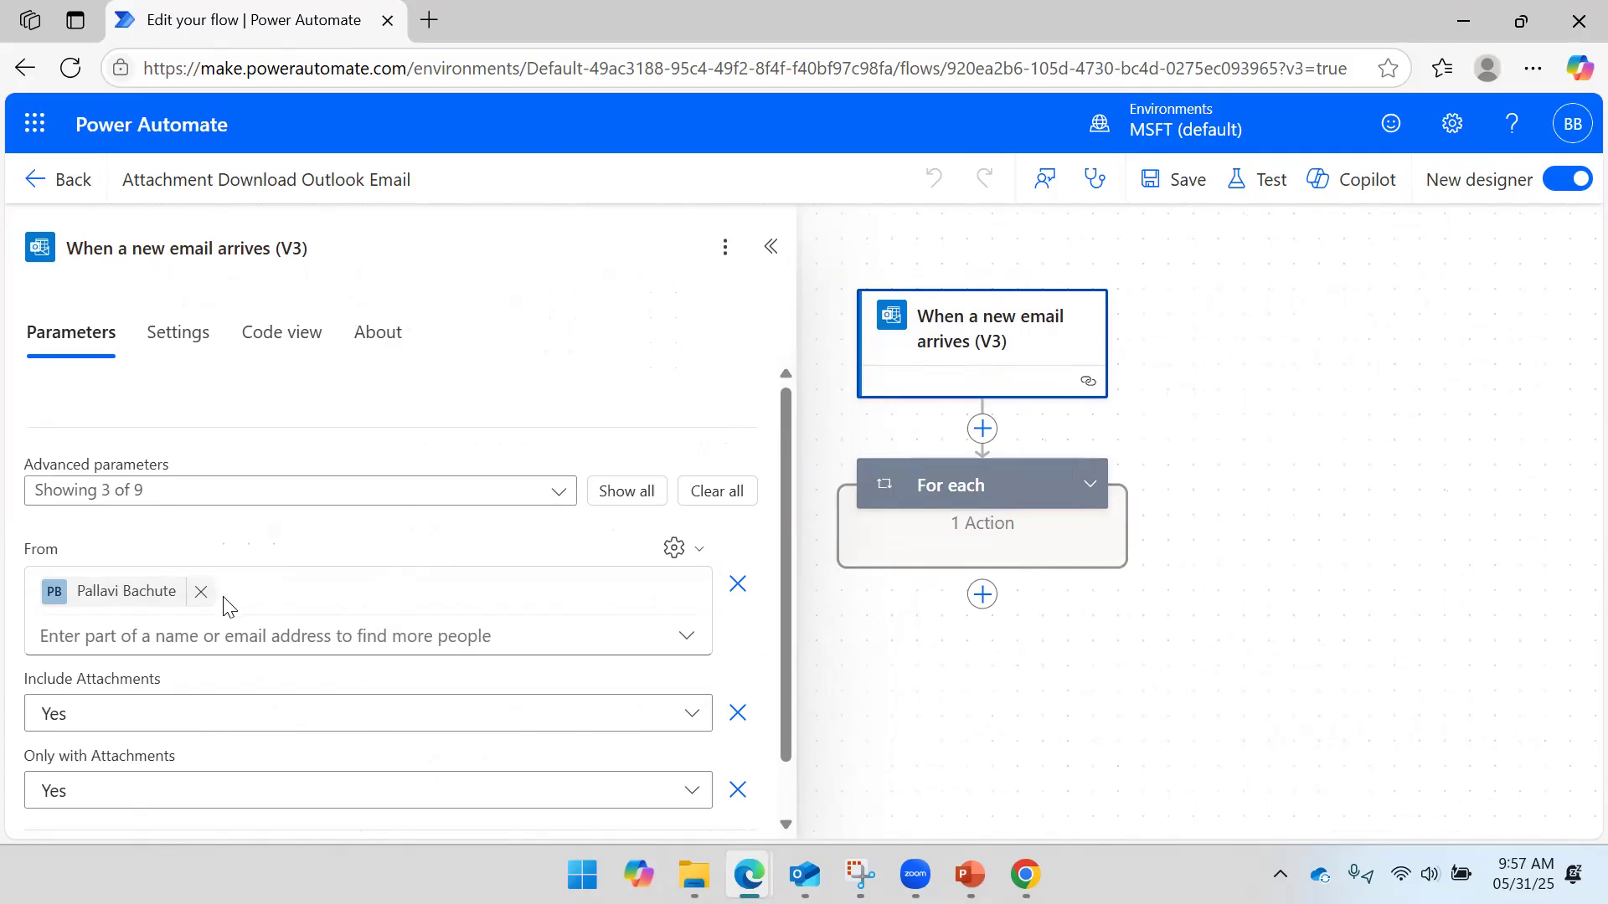
{"action": "left_click", "coordinate": [200, 593]}
{"action": "left_click", "coordinate": [1264, 444]}
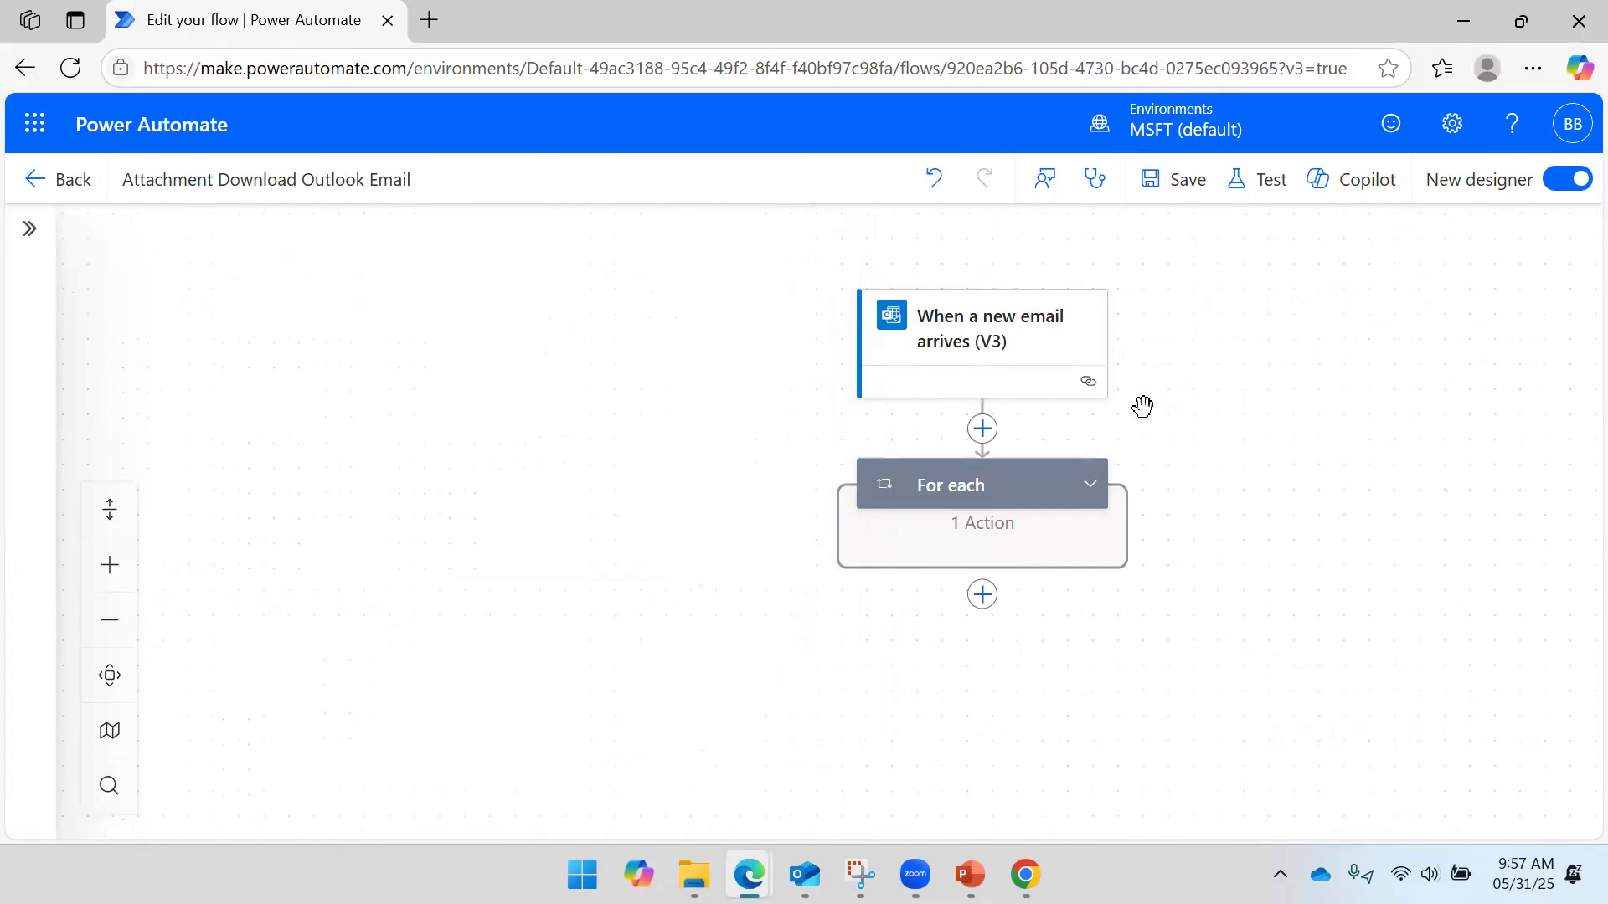
- Insert a new step above the For each loop and browse the Control actions
{"action": "left_click", "coordinate": [1087, 490]}
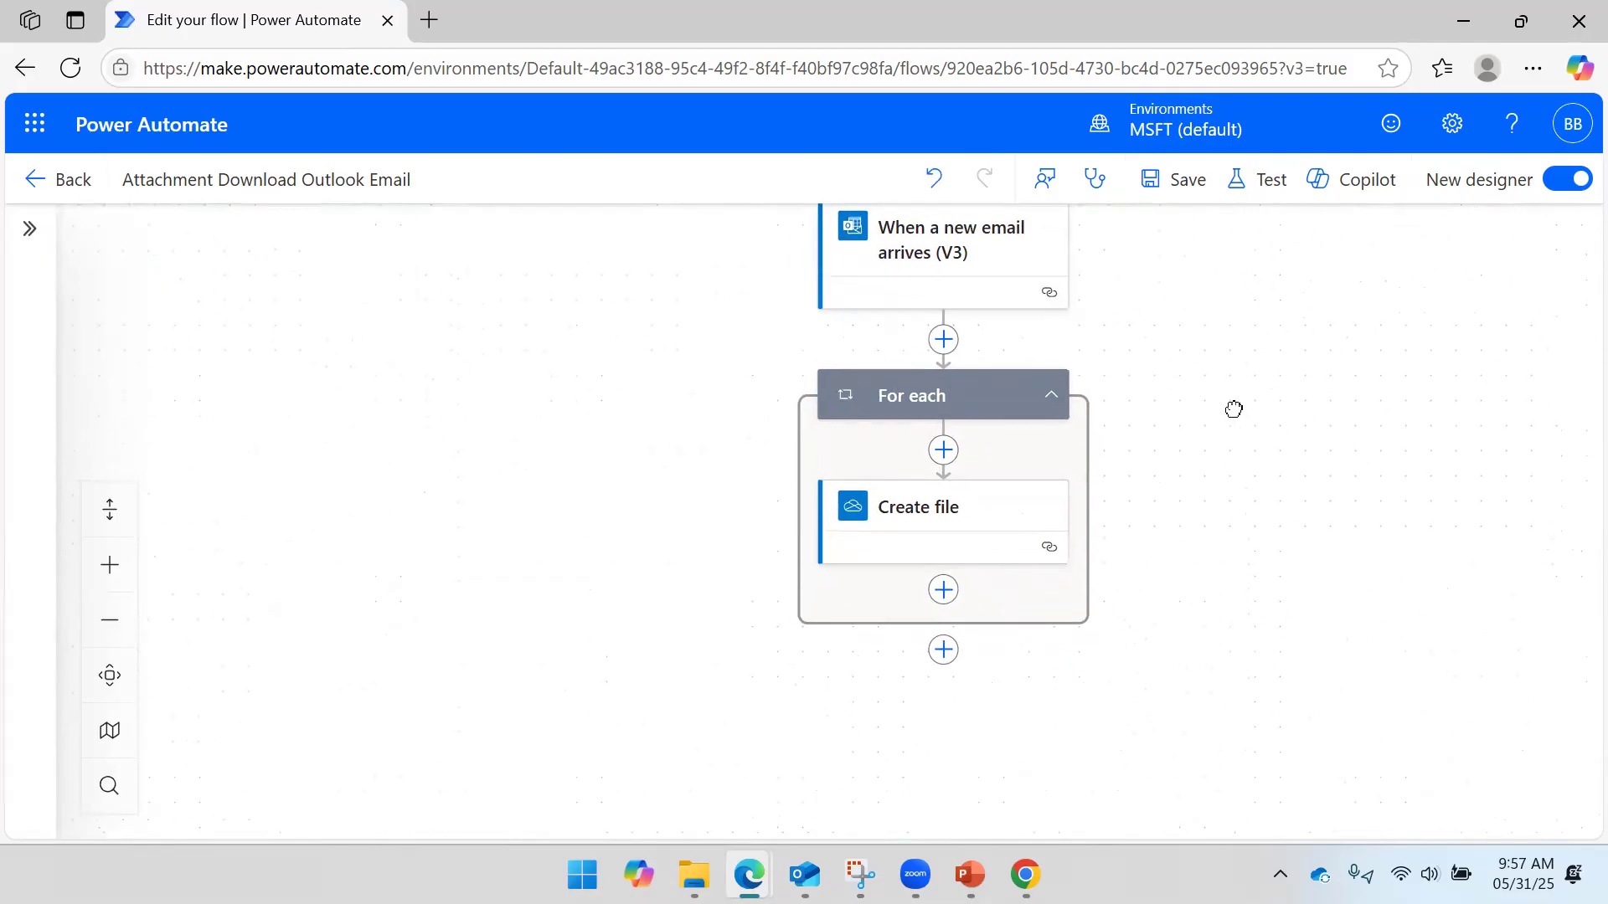
{"action": "left_click", "coordinate": [937, 335]}
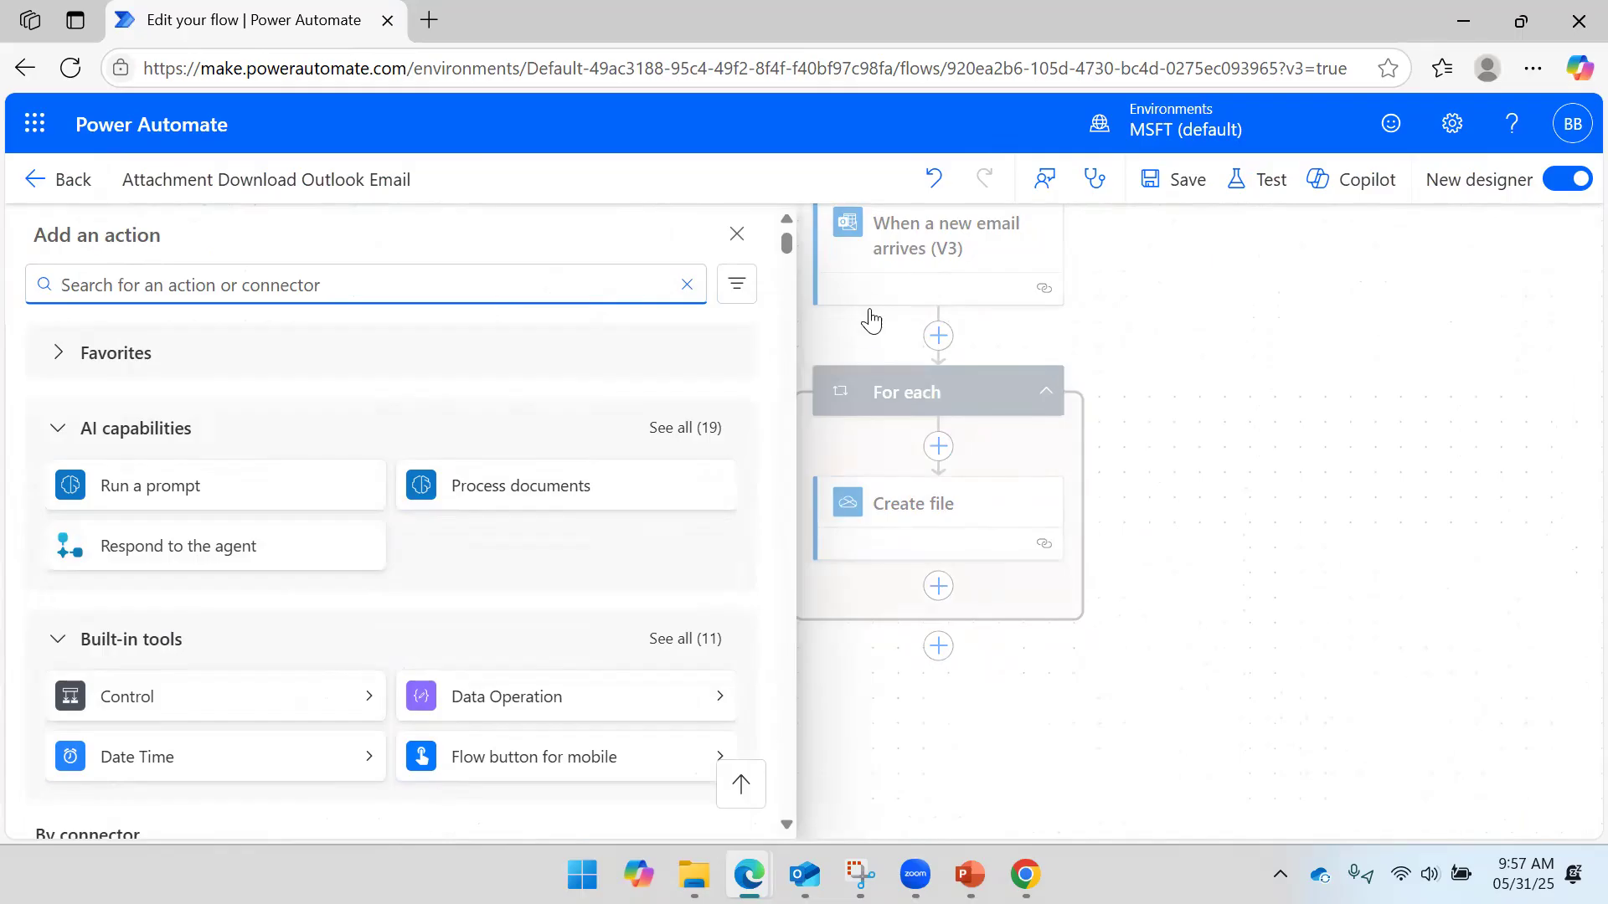
{"action": "scroll", "coordinate": [167, 511], "scroll_direction": "down", "scroll_amount": 3}
{"action": "left_click", "coordinate": [362, 499]}
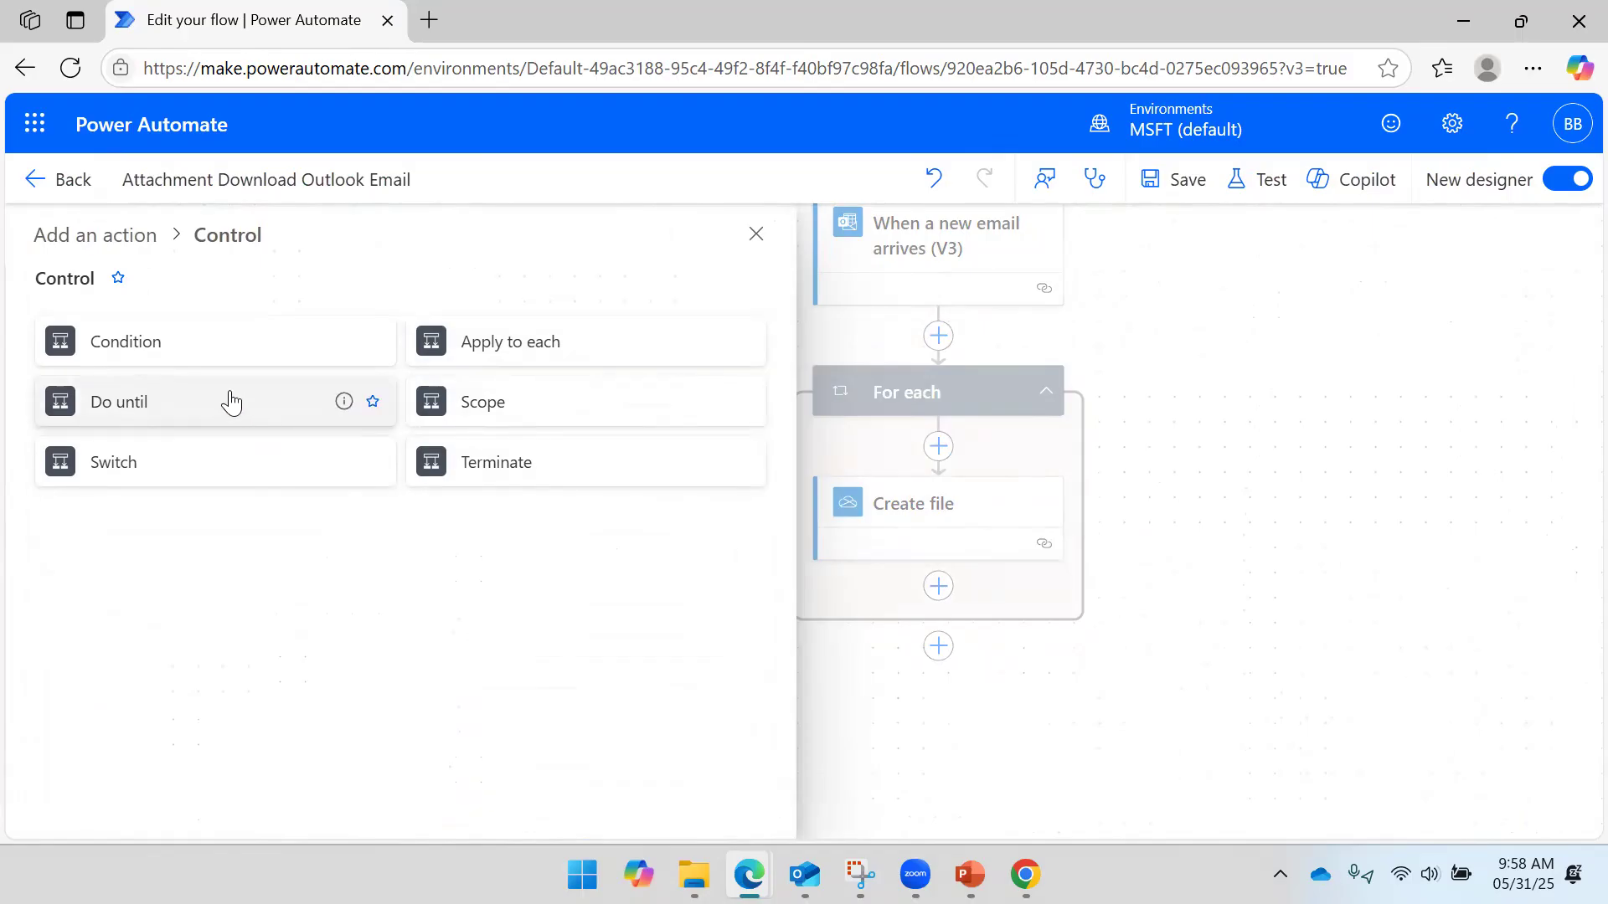
- Add a Condition step between the email trigger and the For each loop
{"action": "left_click", "coordinate": [187, 360]}
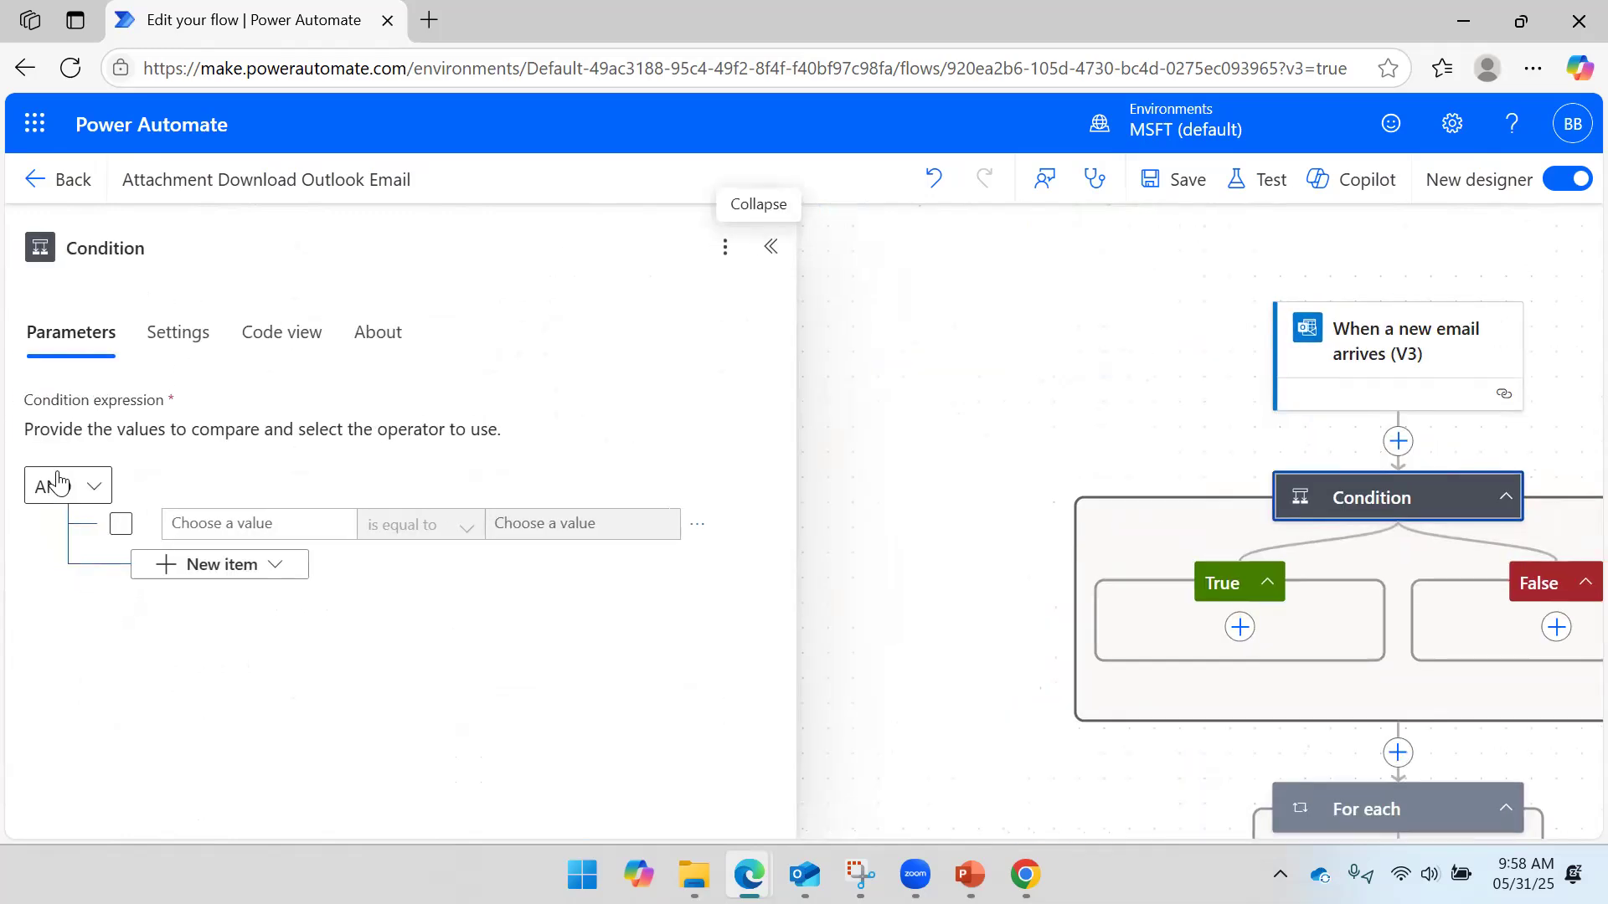
{"action": "left_click_drag", "start_coordinate": [1058, 372], "coordinate": [1010, 349]}
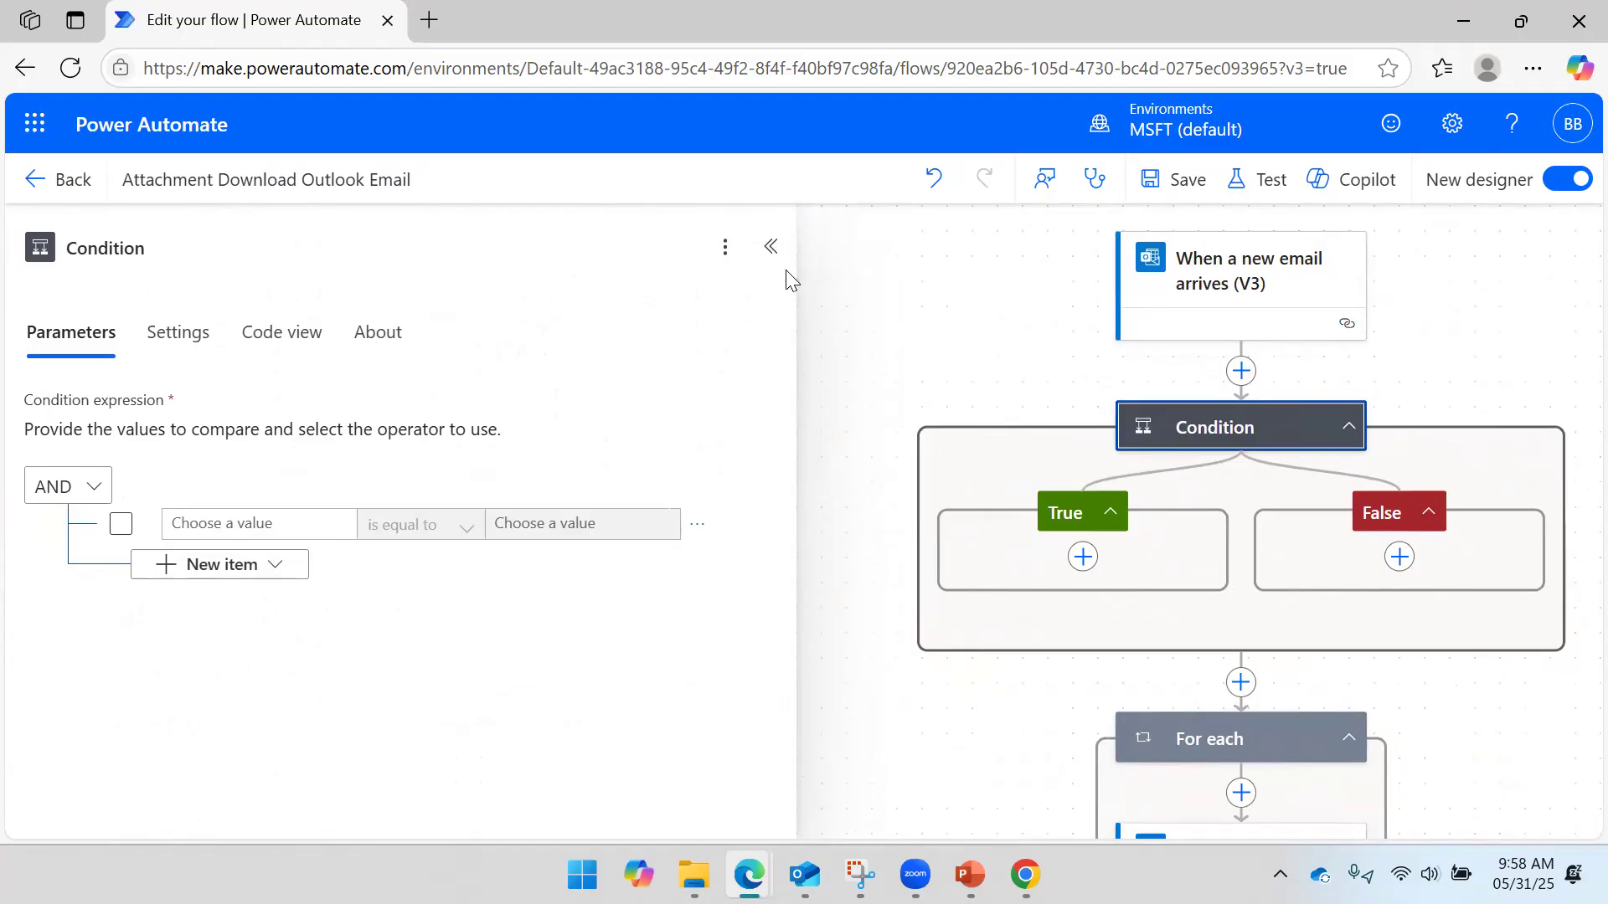
{"action": "left_click", "coordinate": [771, 246]}
{"action": "left_click", "coordinate": [737, 361]}
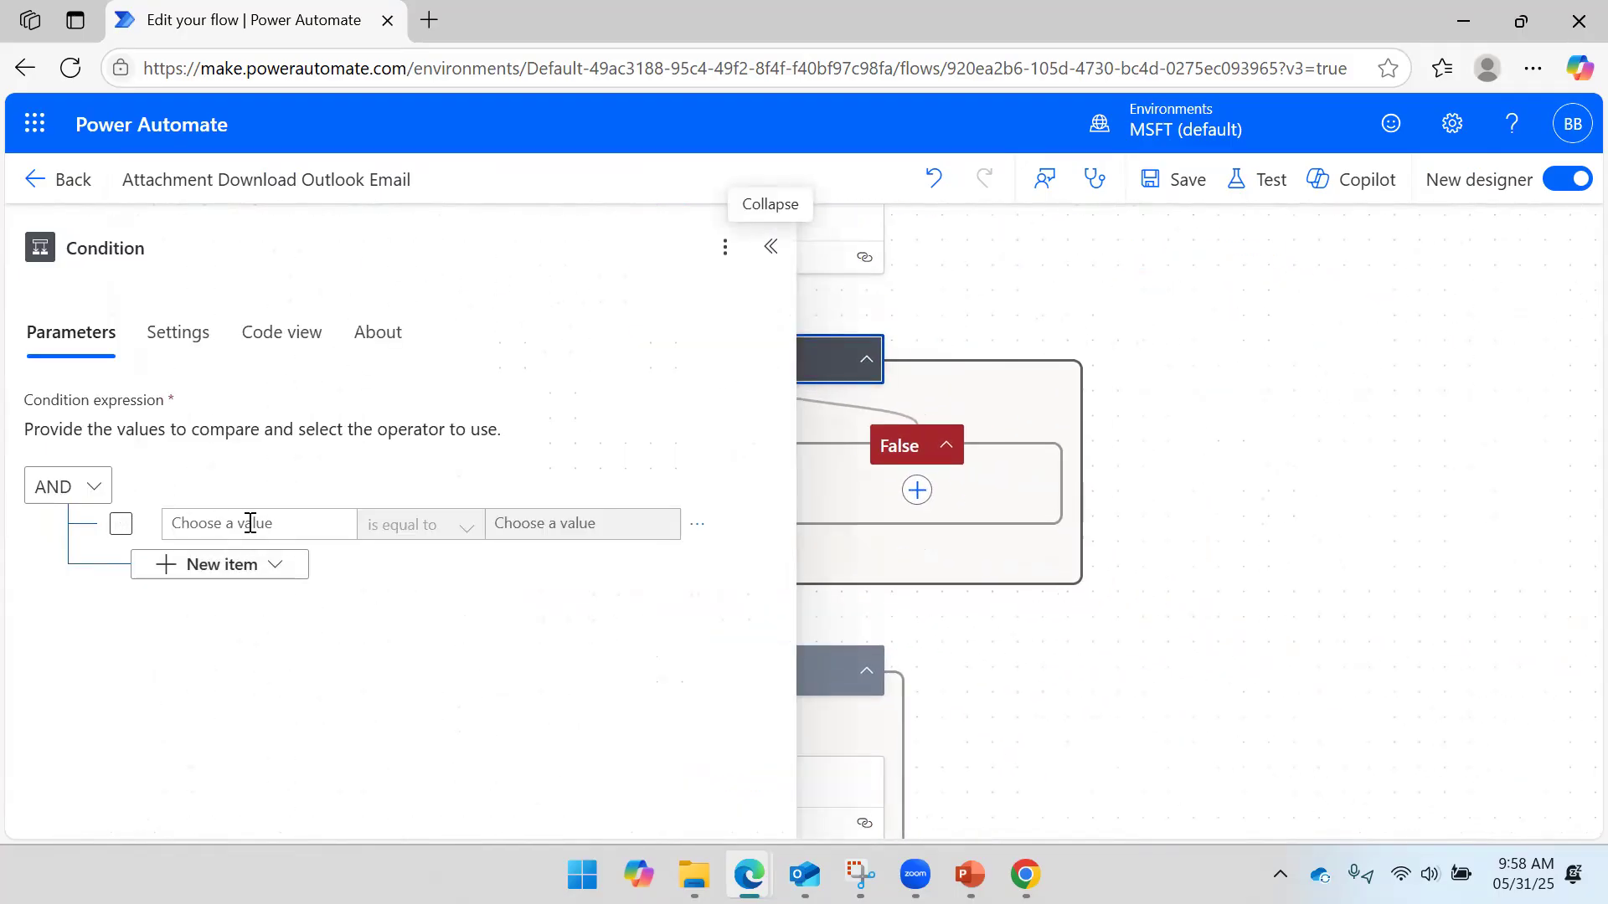
- Set the Condition's first rule to the email's From, is equal to
{"action": "left_click", "coordinate": [121, 525]}
{"action": "left_click", "coordinate": [317, 528]}
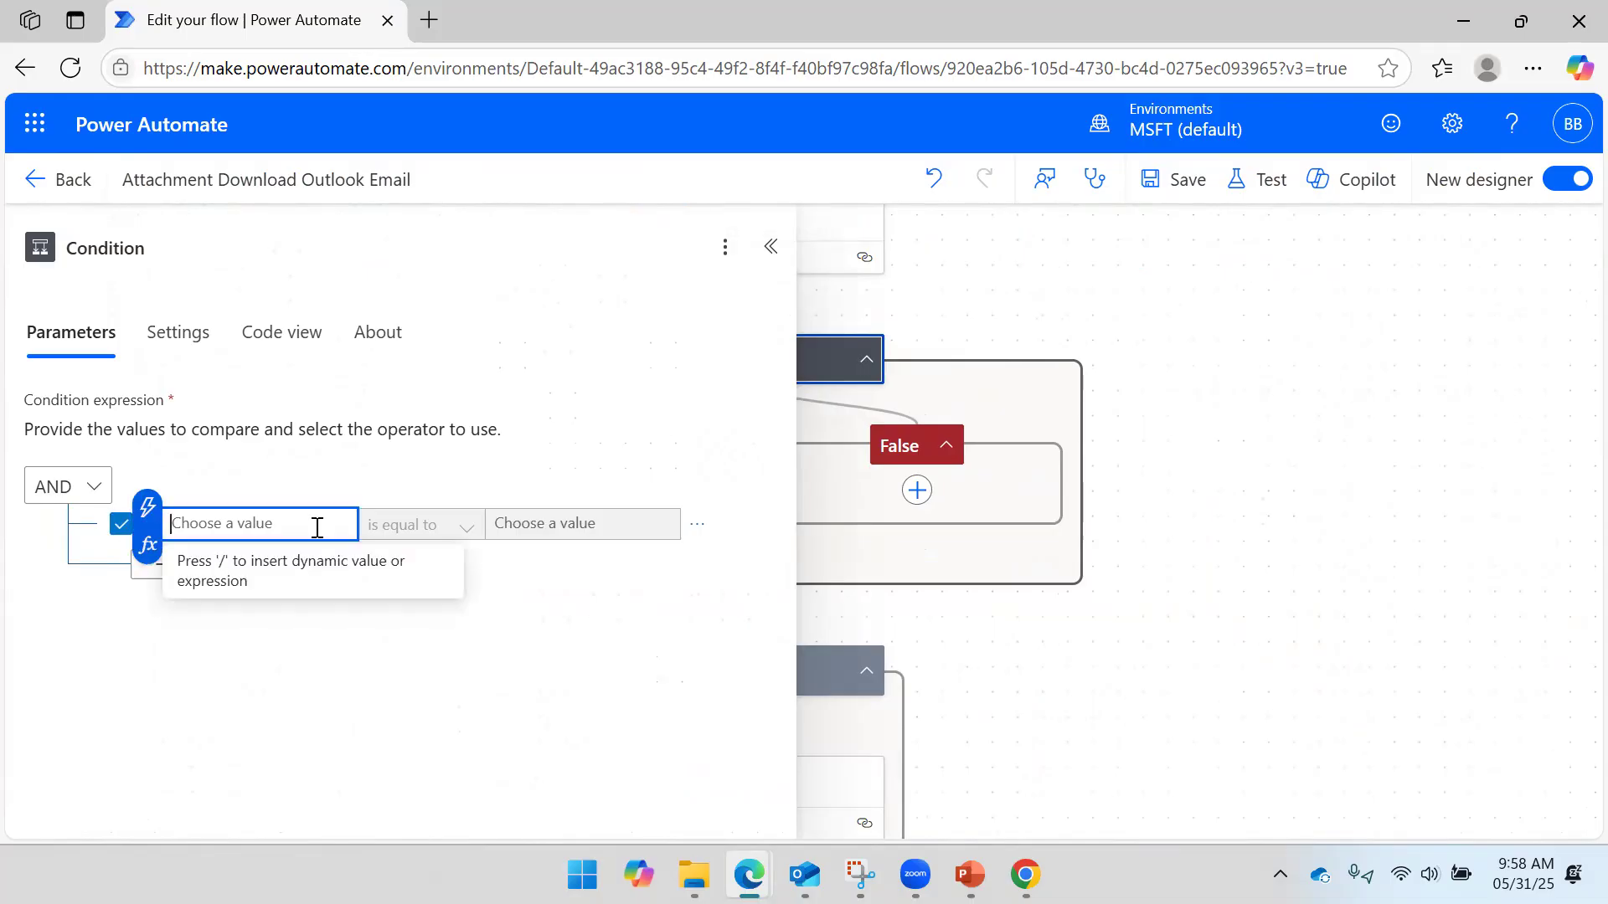
{"action": "key", "text": "/"}
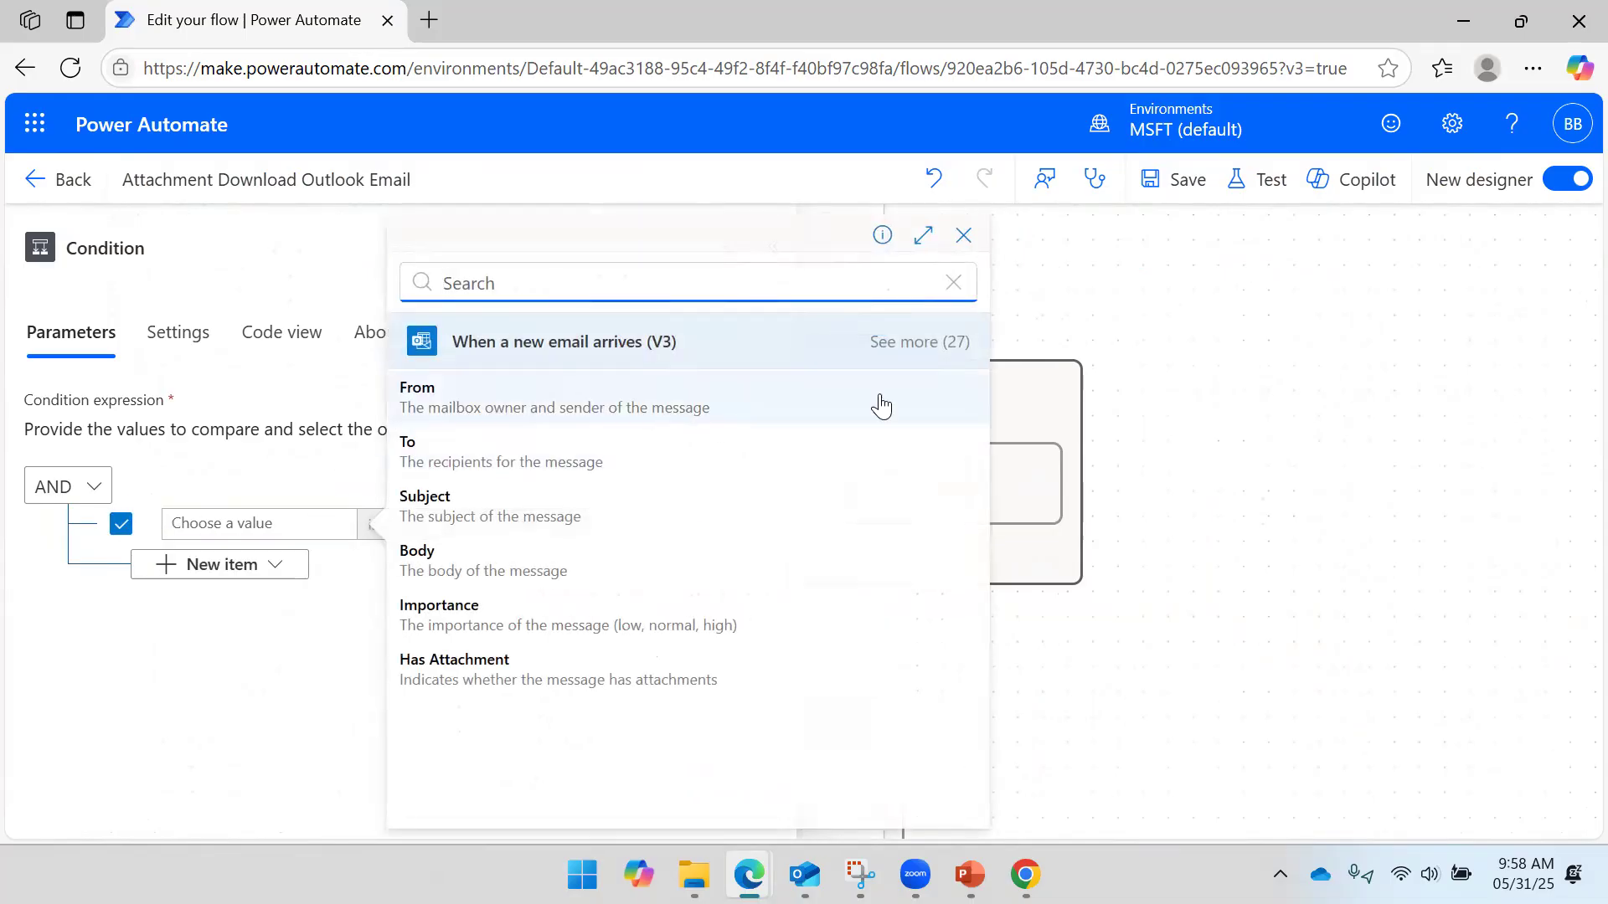
{"action": "left_click", "coordinate": [919, 342]}
{"action": "left_click", "coordinate": [668, 410]}
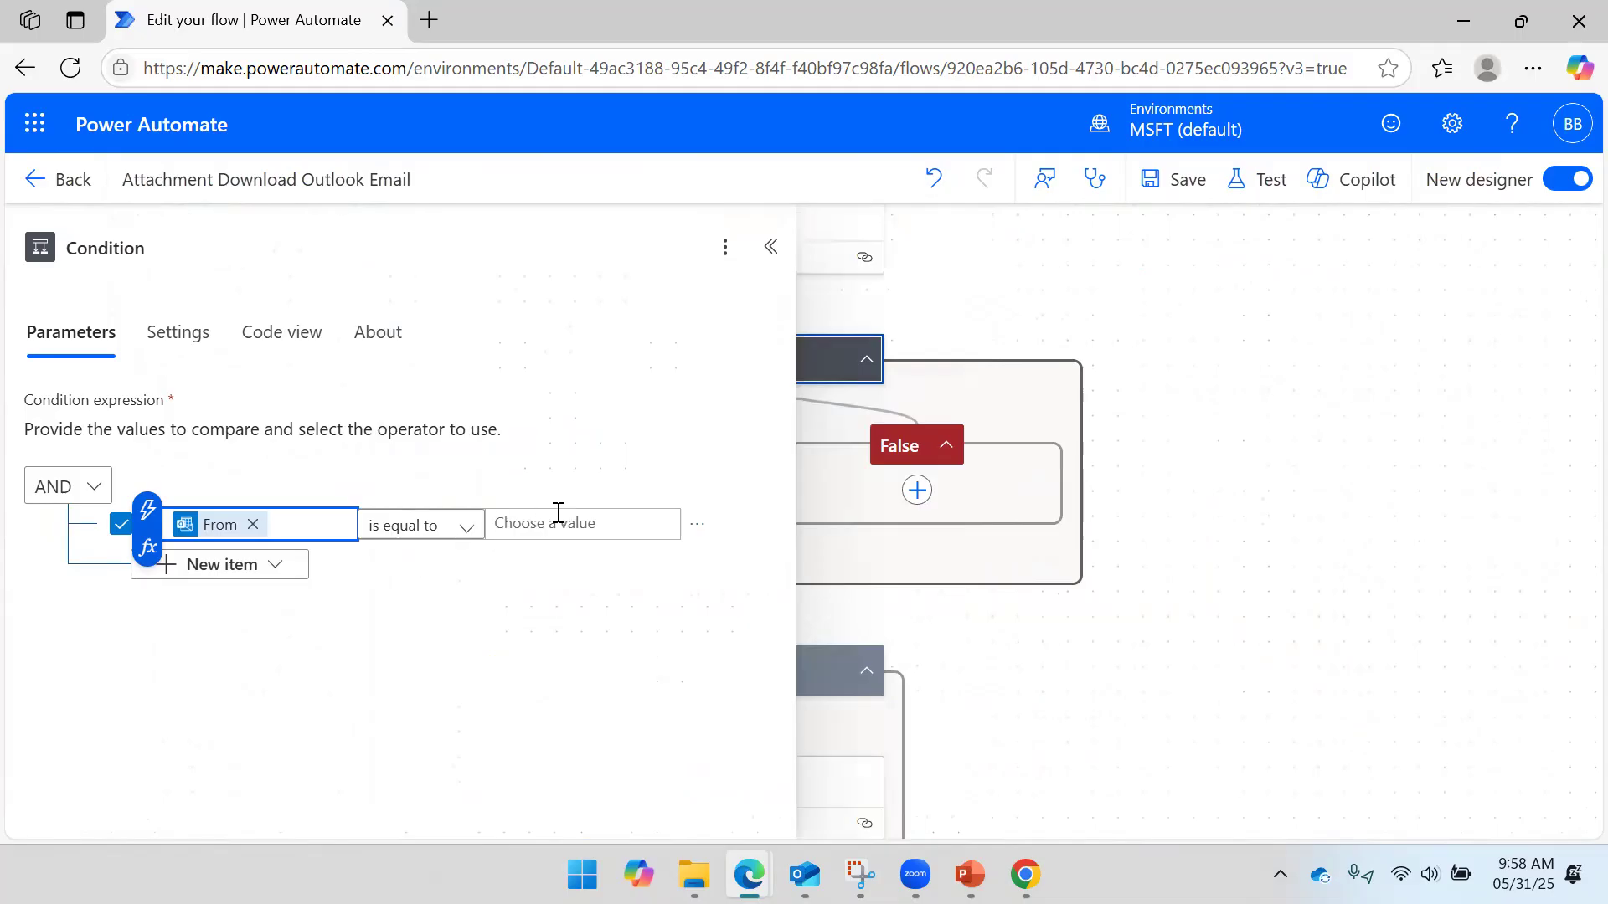
{"action": "left_click", "coordinate": [466, 541]}
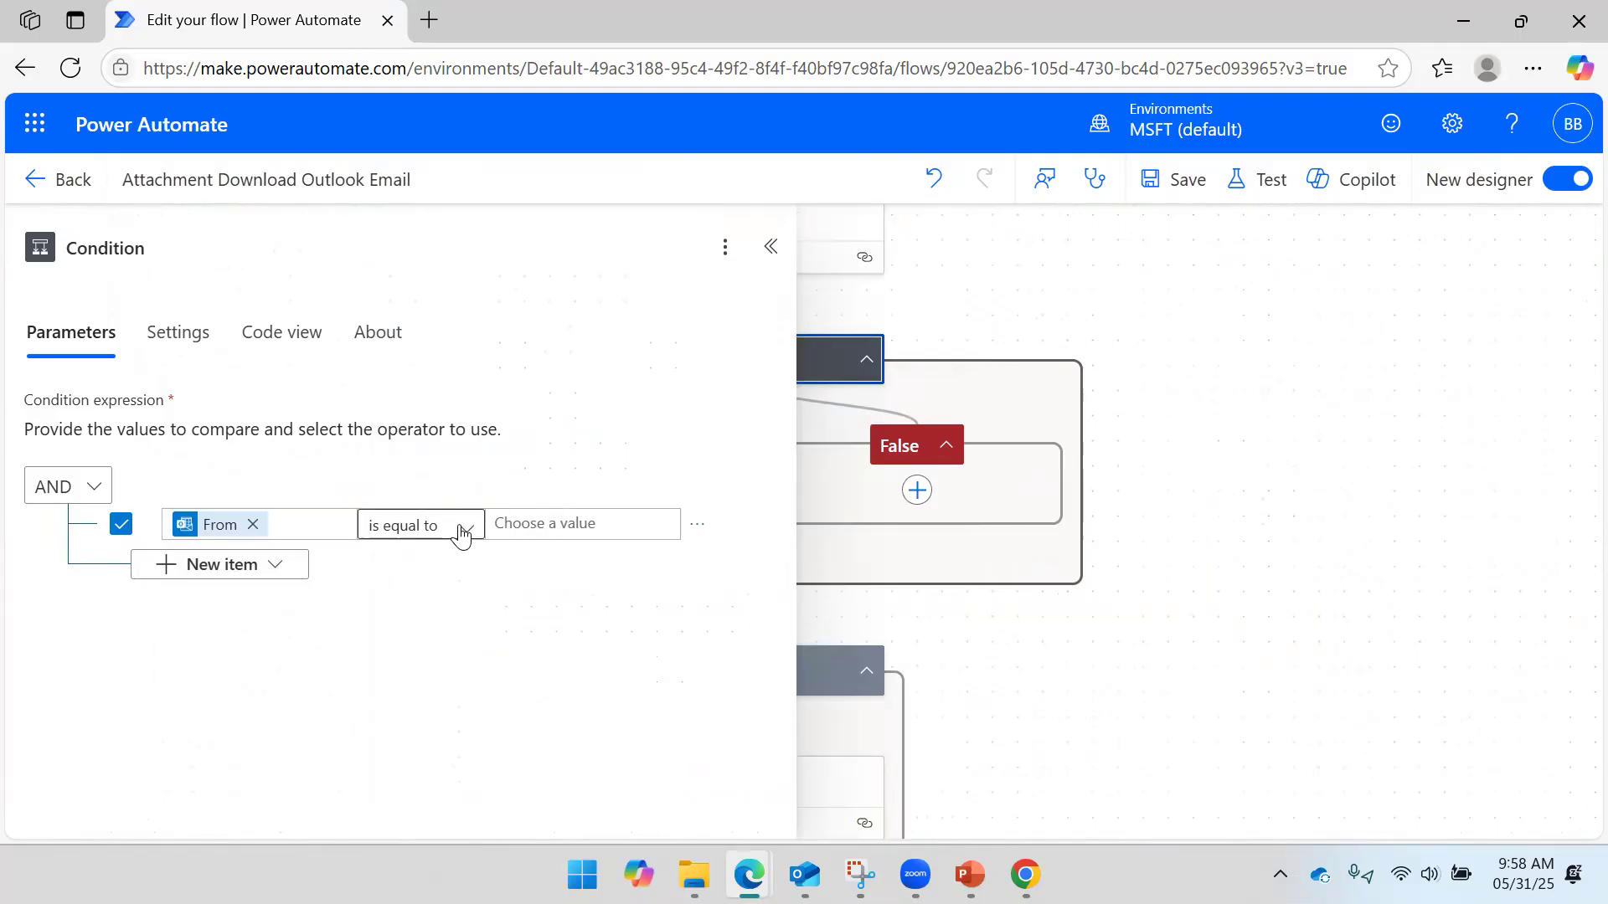
{"action": "left_click", "coordinate": [466, 536]}
{"action": "left_click", "coordinate": [626, 521]}
- Paste the sender's email address as the Condition's compared value
{"action": "left_click", "coordinate": [588, 528]}
{"action": "left_click", "coordinate": [470, 505]}
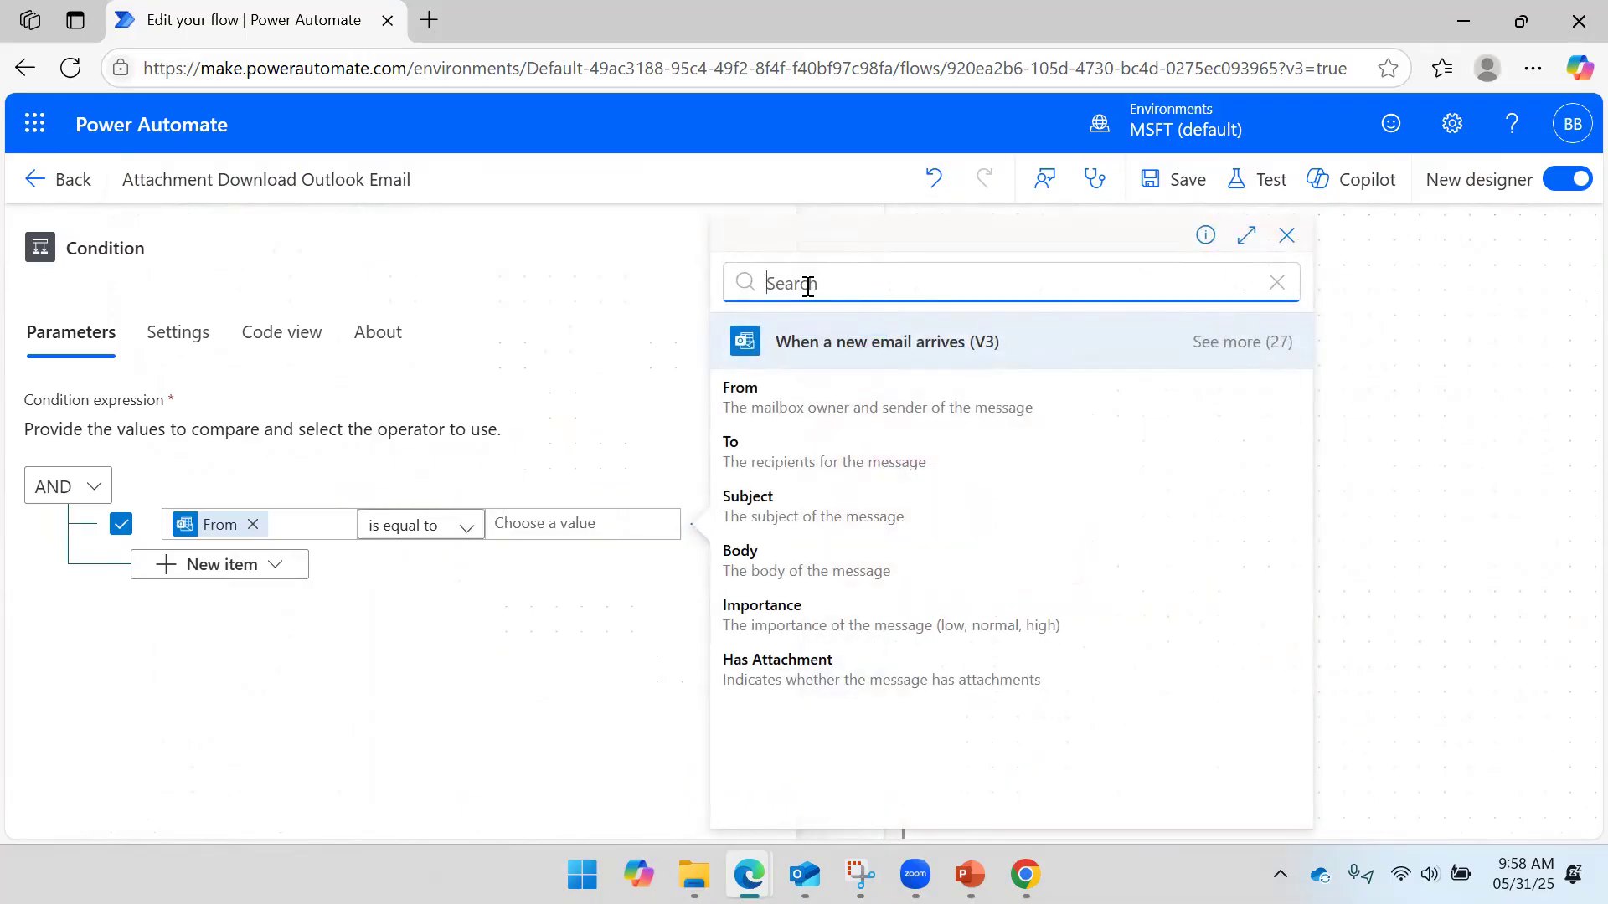
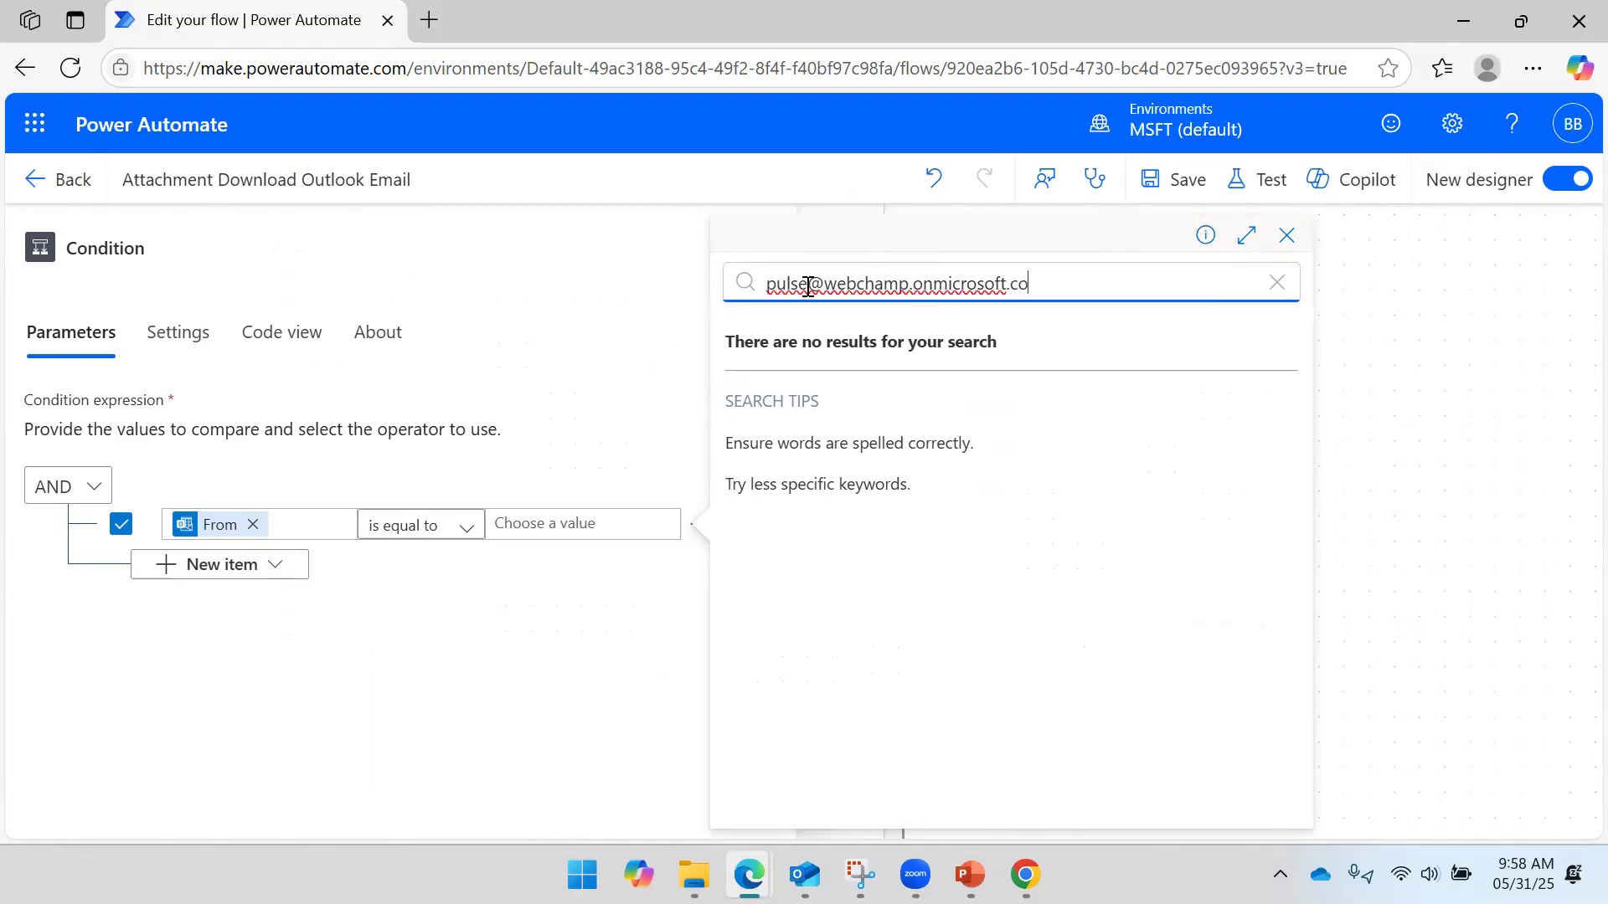
{"action": "triple_click", "coordinate": [808, 285]}
{"action": "key", "text": "ctrl+c"}
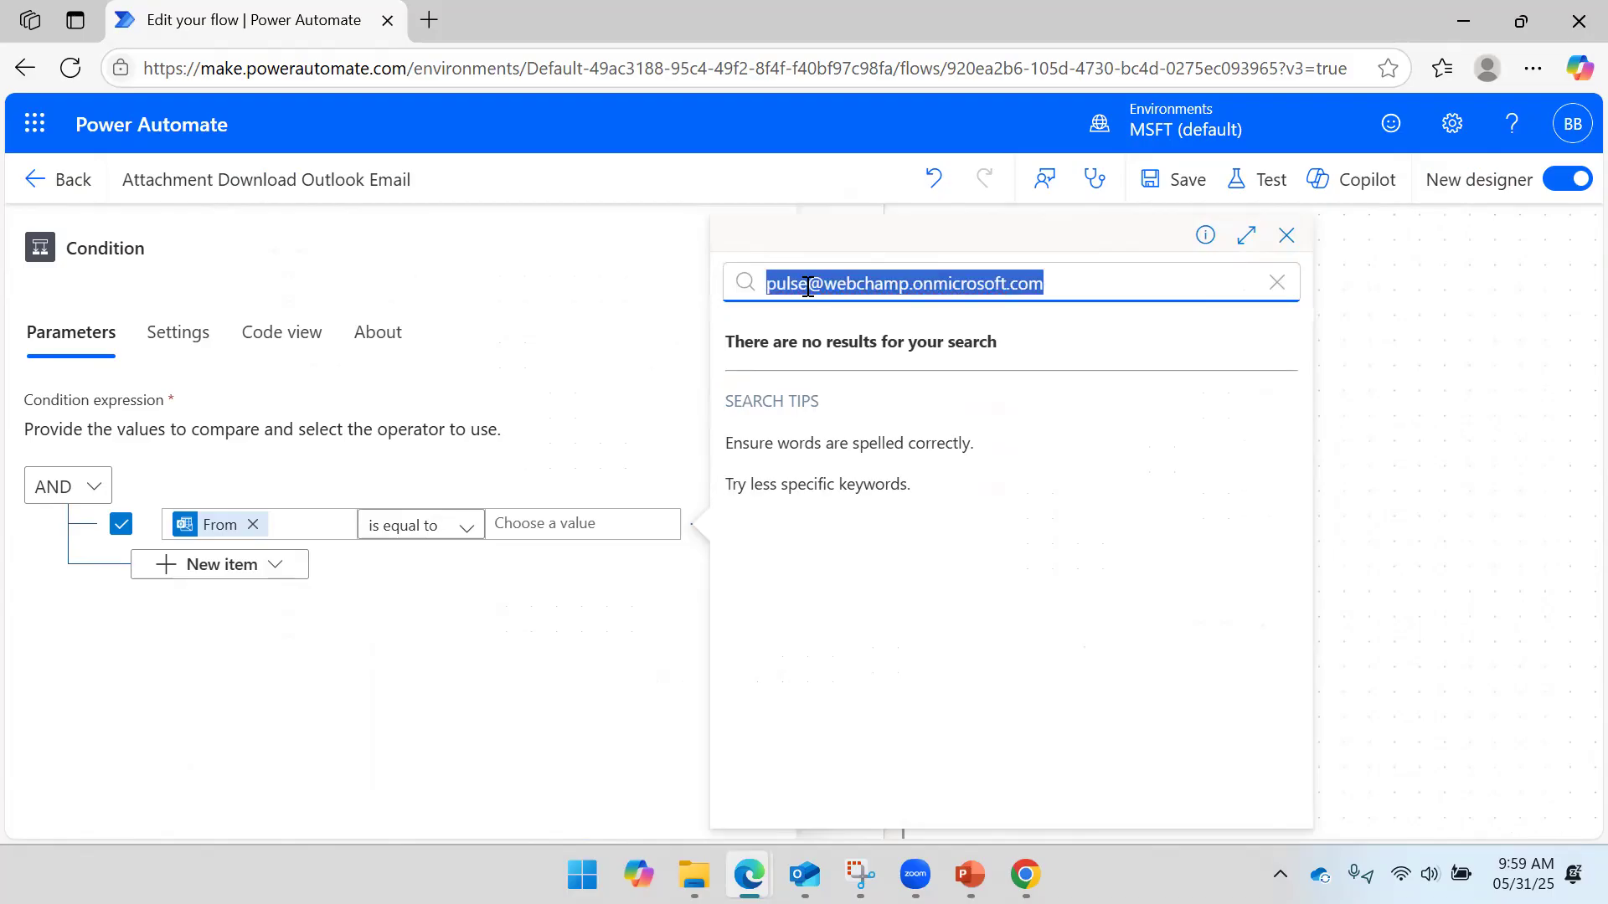
{"action": "key", "text": "BackSpace"}
{"action": "left_click", "coordinate": [516, 522]}
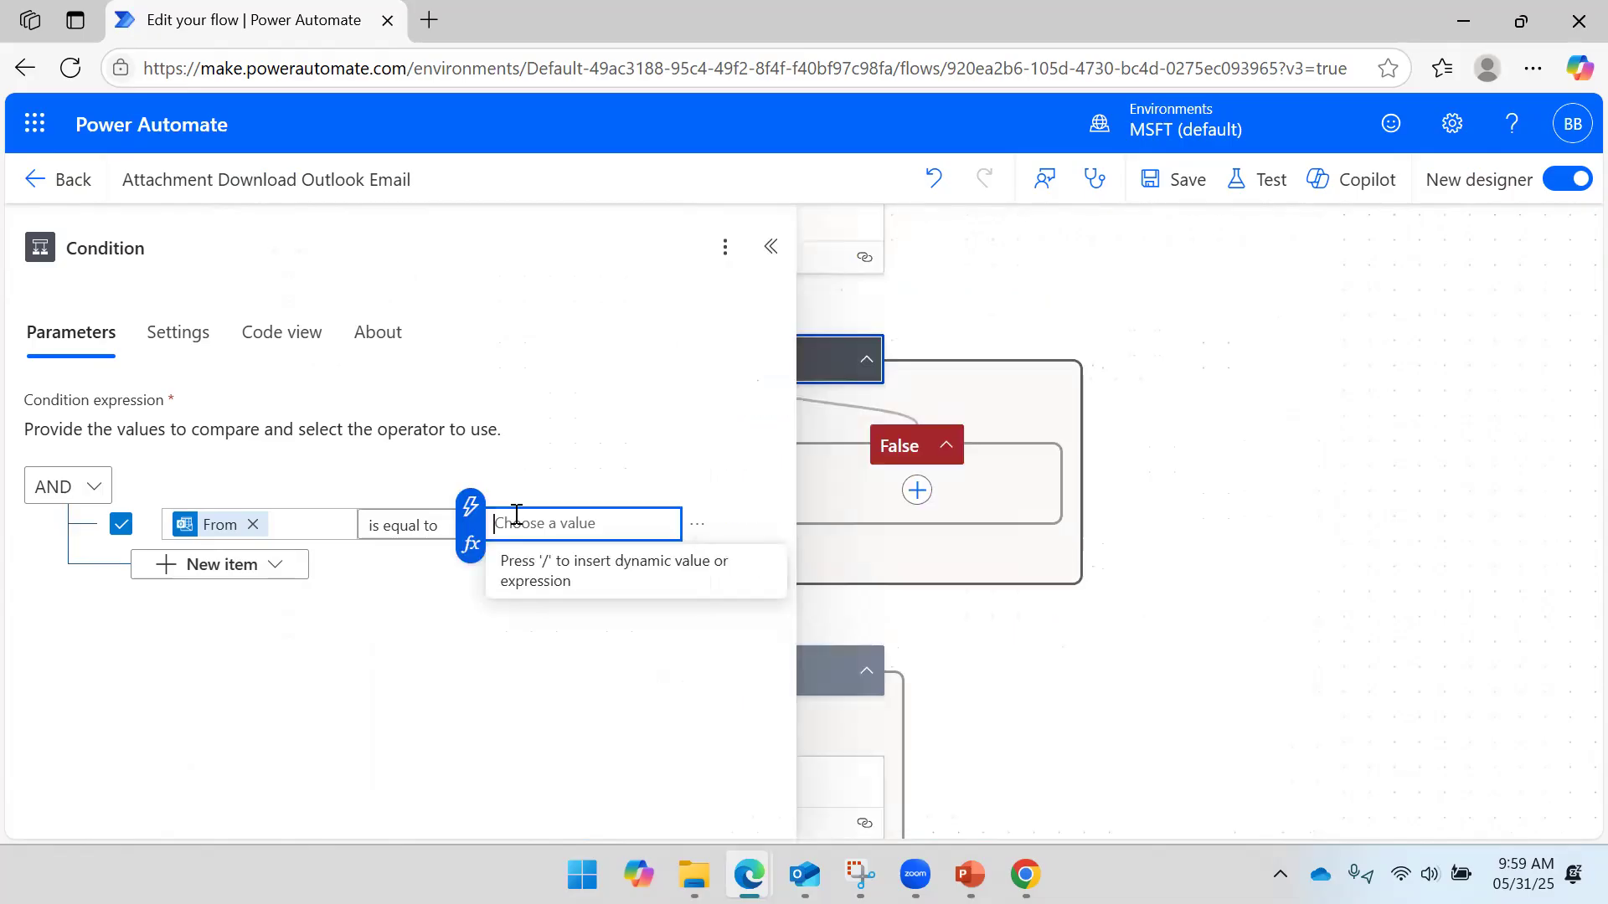
{"action": "key", "text": "ctrl+v"}
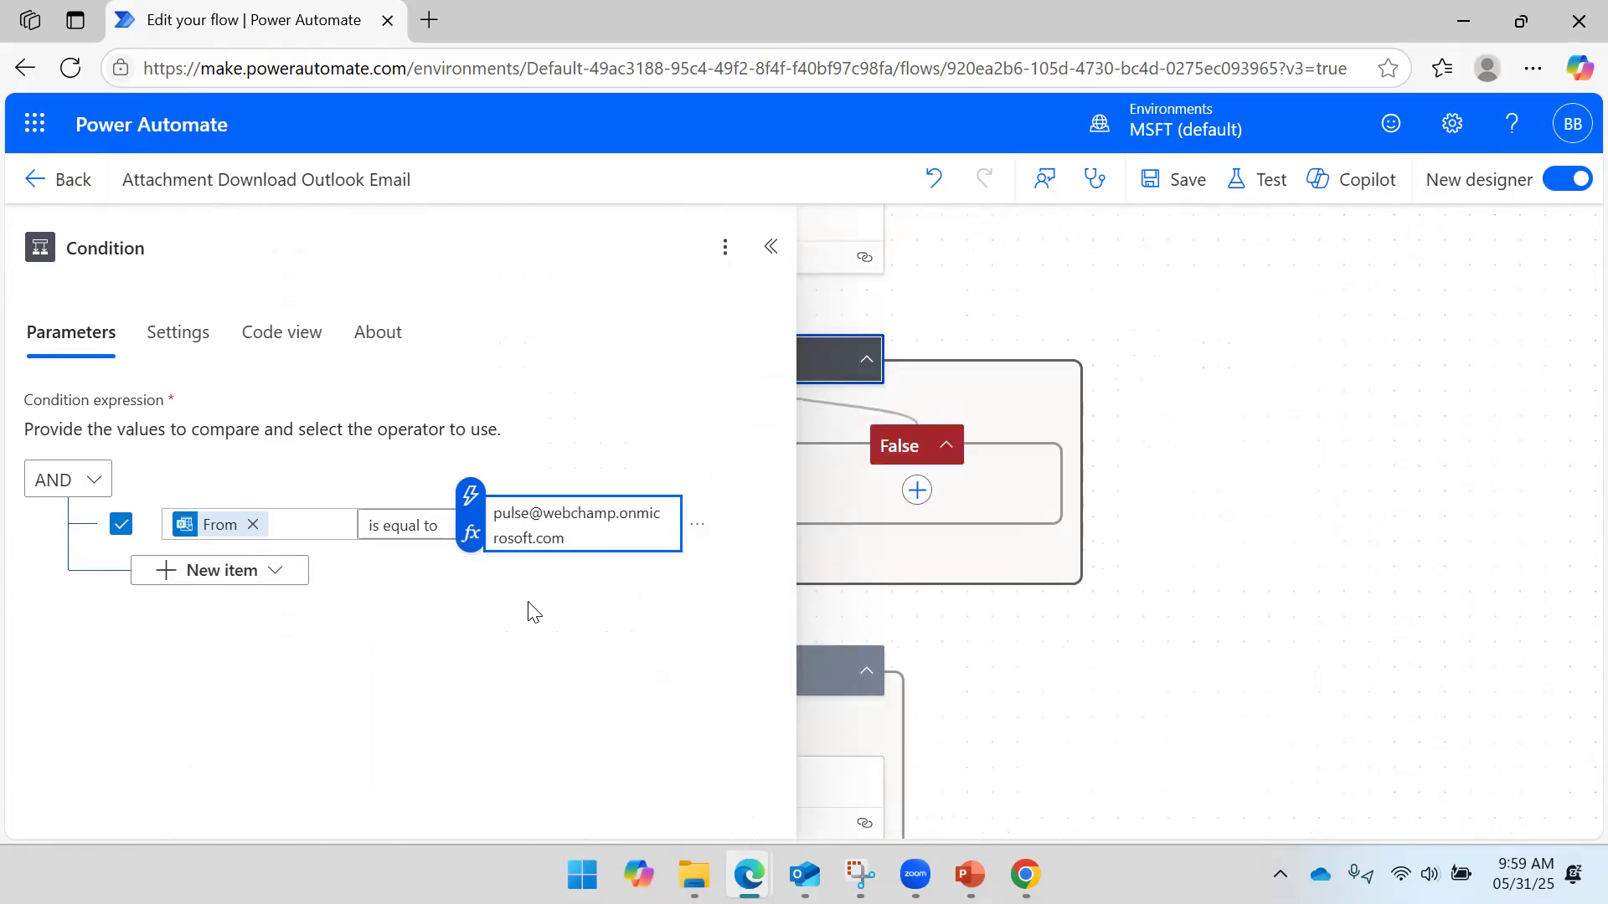
- Save the flow, review the email trigger's settings, and save it again
{"action": "left_click", "coordinate": [1154, 193]}
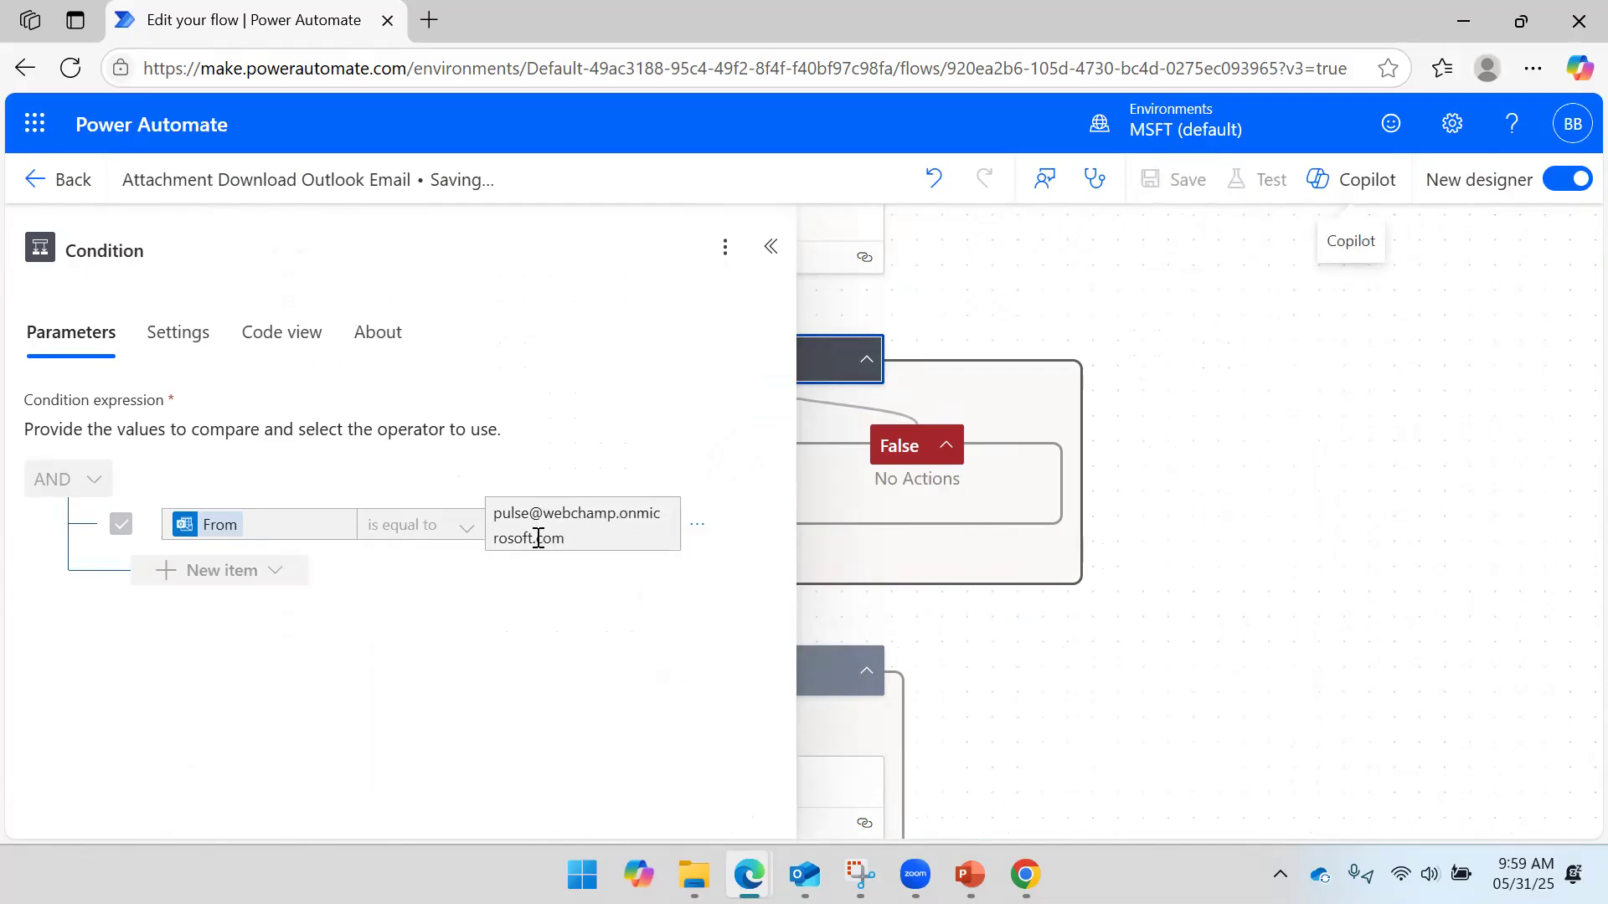
{"action": "left_click_drag", "start_coordinate": [1298, 483], "coordinate": [1503, 503]}
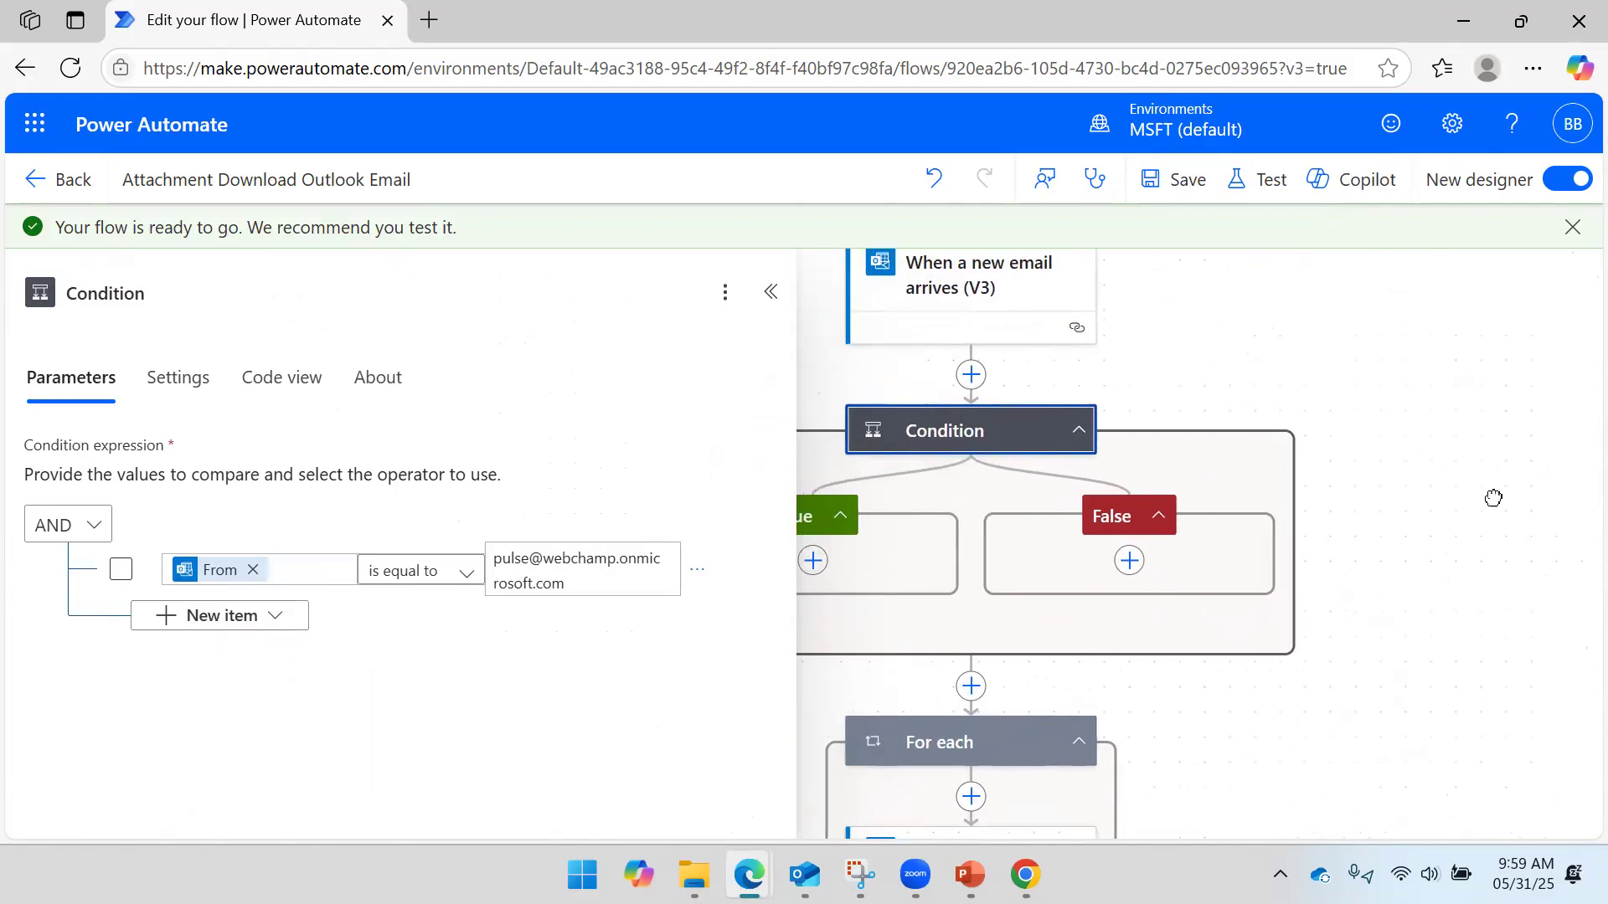
{"action": "left_click", "coordinate": [770, 292]}
{"action": "left_click_drag", "start_coordinate": [728, 348], "coordinate": [552, 376]}
{"action": "left_click", "coordinate": [791, 319]}
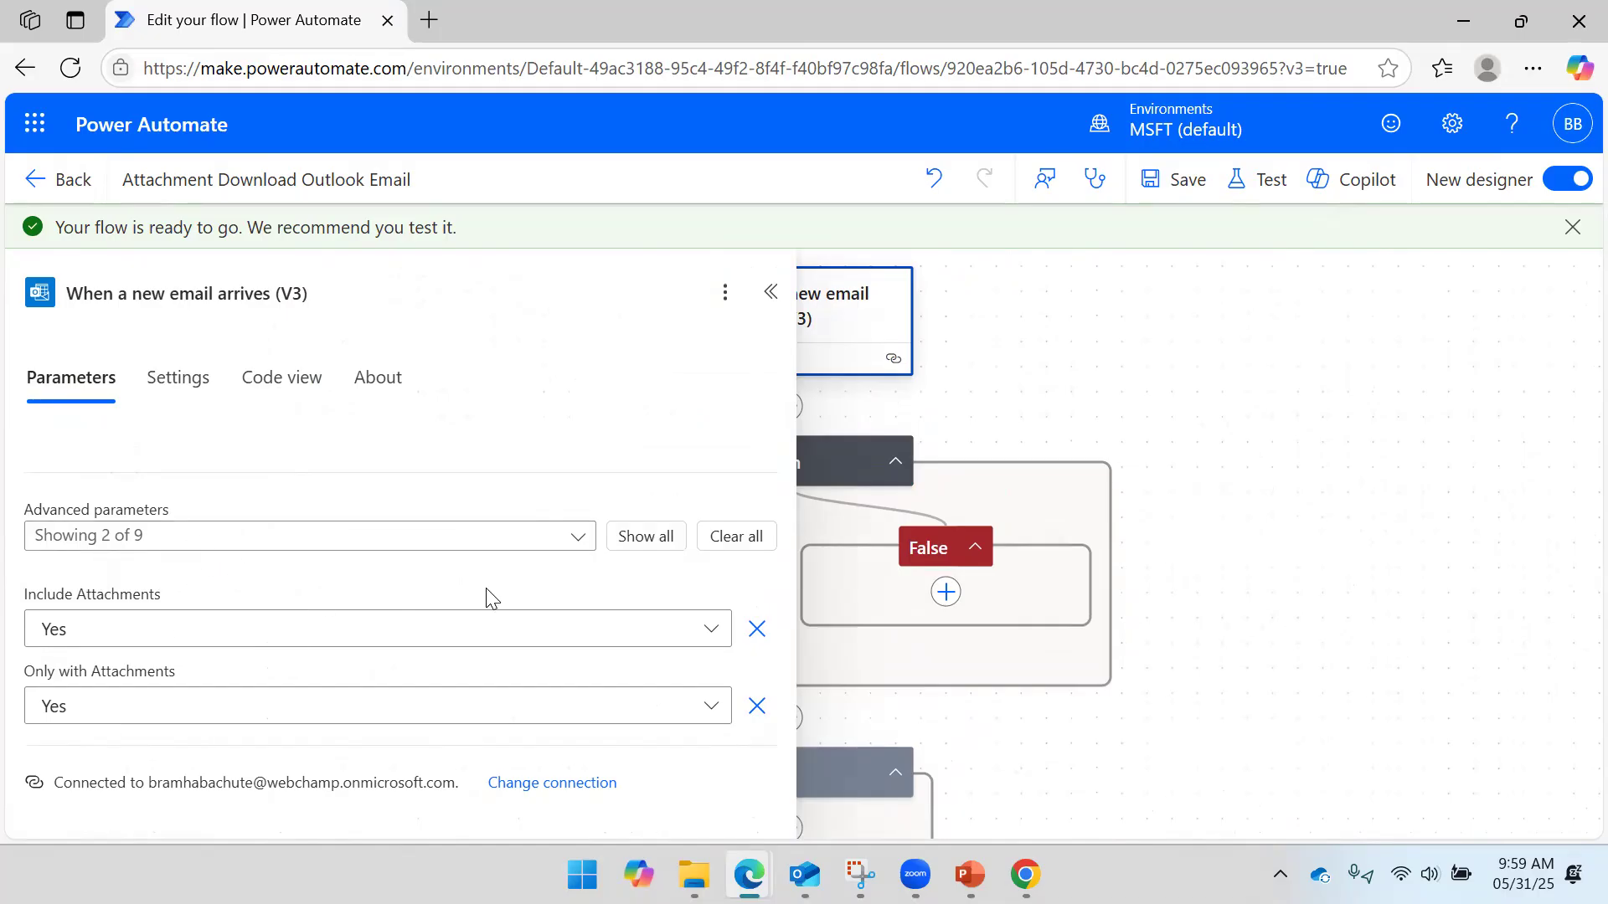
{"action": "left_click", "coordinate": [767, 289]}
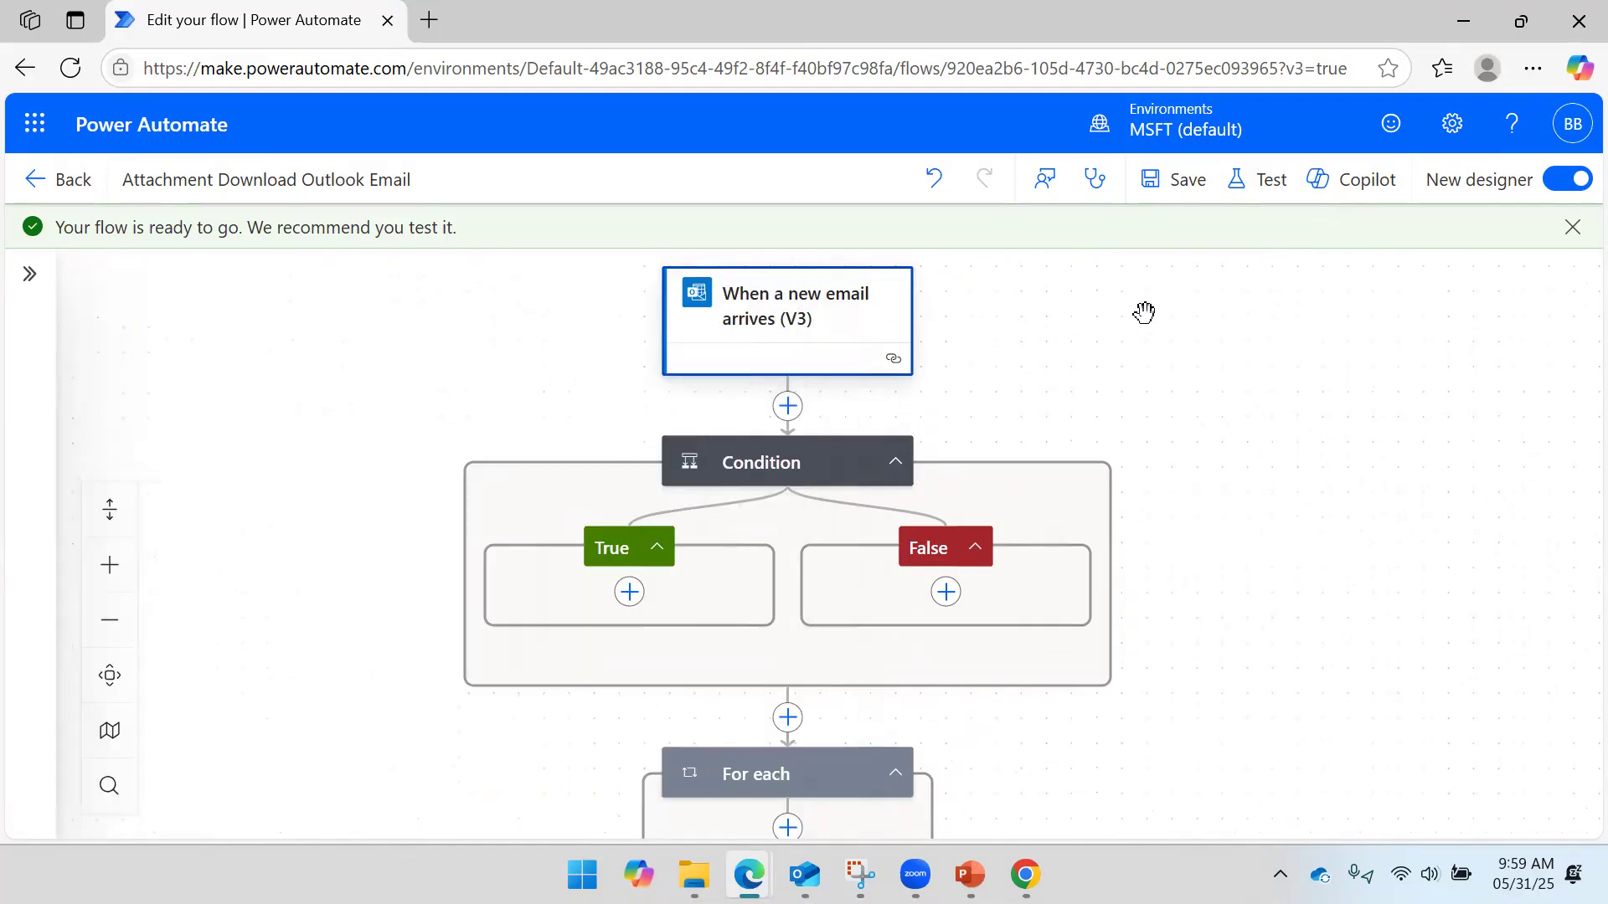
{"action": "left_click", "coordinate": [1181, 181]}
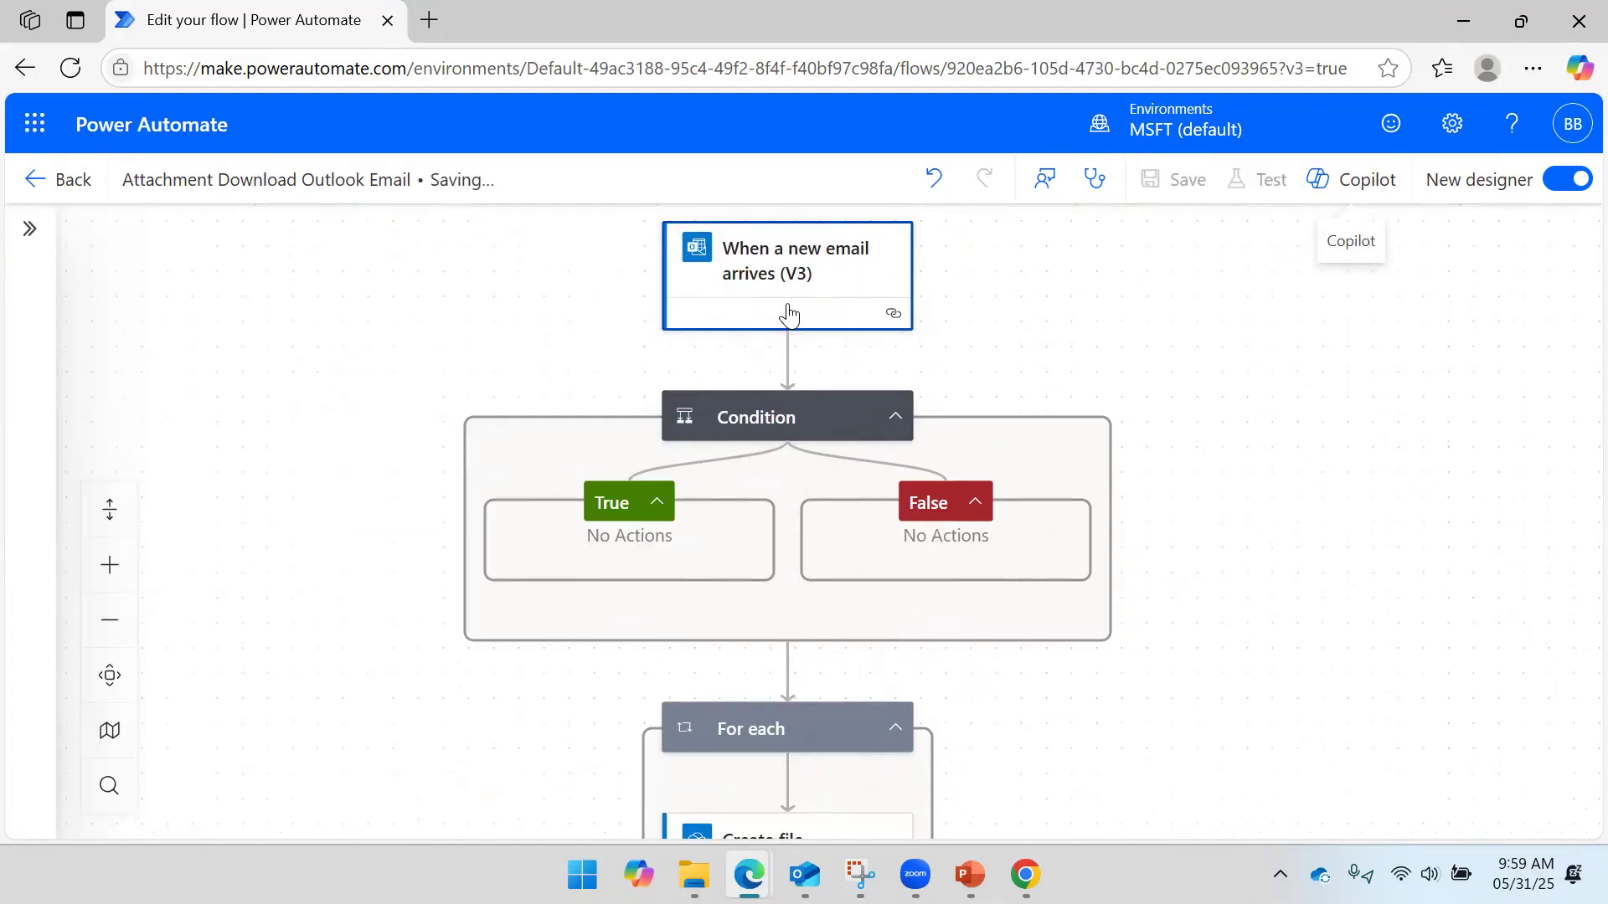
- Drag the For each loop with Create file into the Condition's True branch and recheck its compared address
{"action": "left_click_drag", "start_coordinate": [1298, 514], "coordinate": [1370, 339]}
{"action": "left_click_drag", "start_coordinate": [886, 606], "coordinate": [710, 428]}
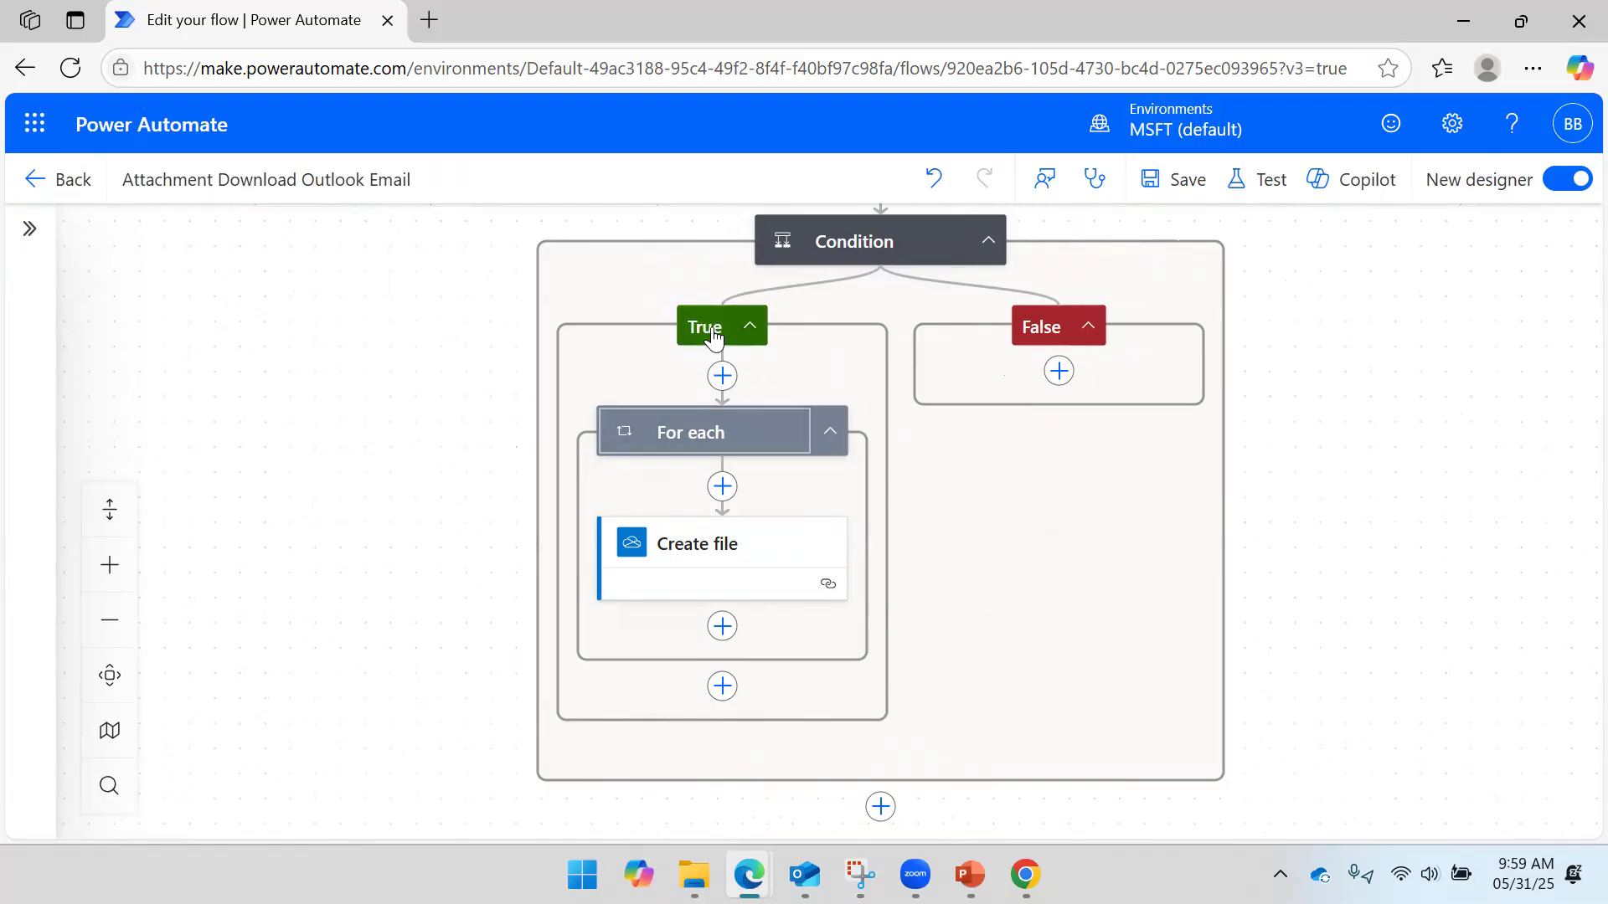
{"action": "left_click", "coordinate": [851, 255]}
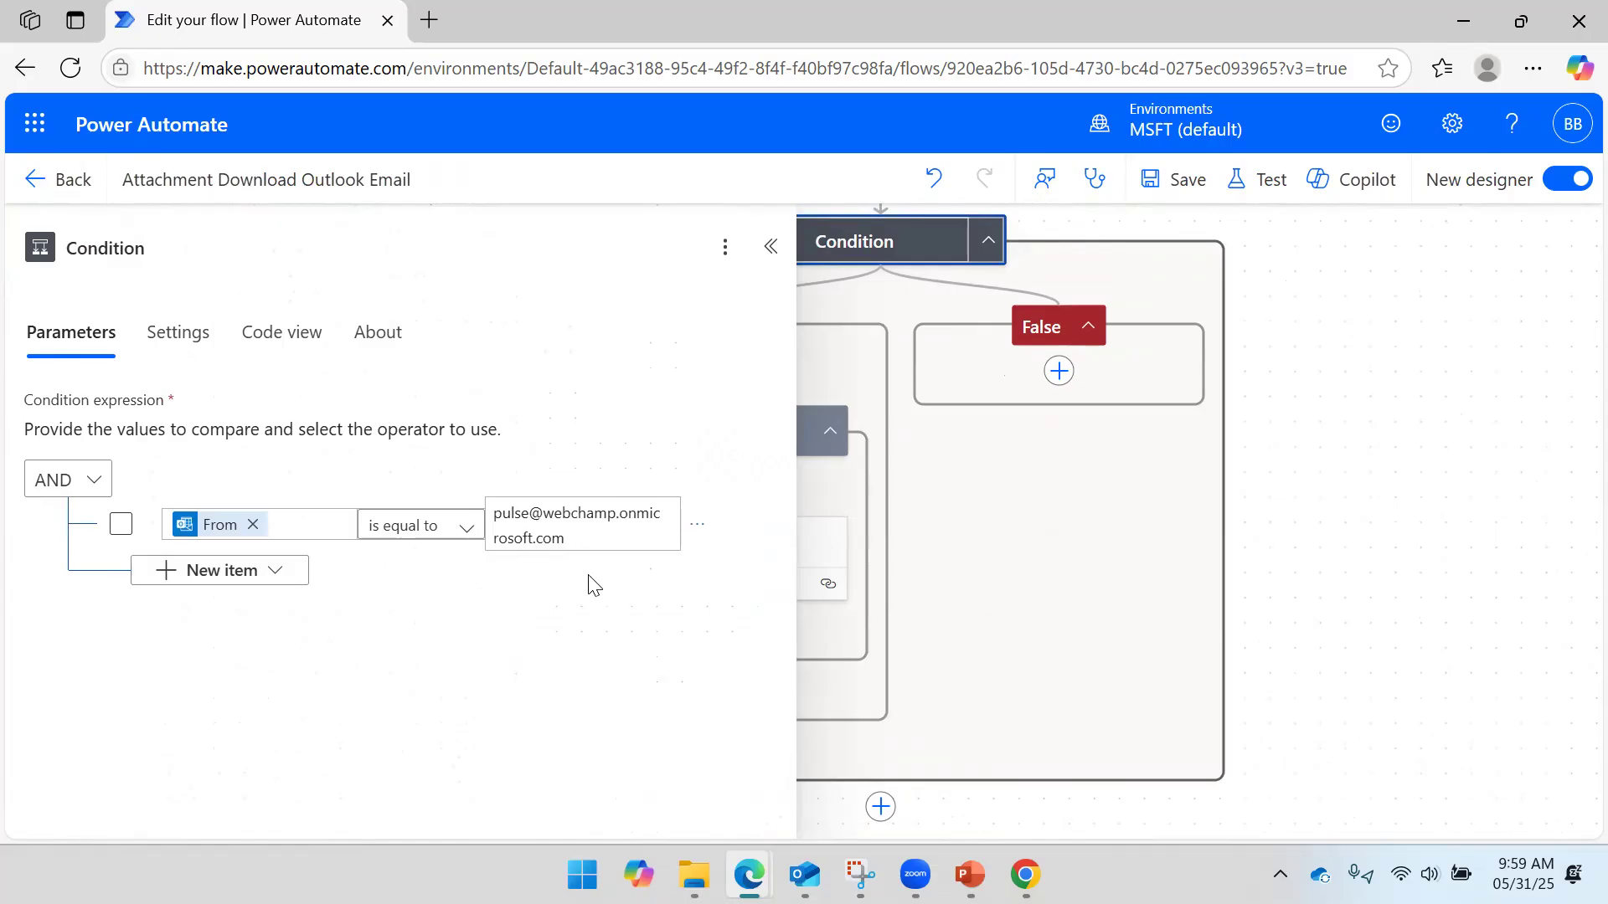
{"action": "left_click", "coordinate": [585, 531]}
{"action": "key", "text": "ctrl+a"}
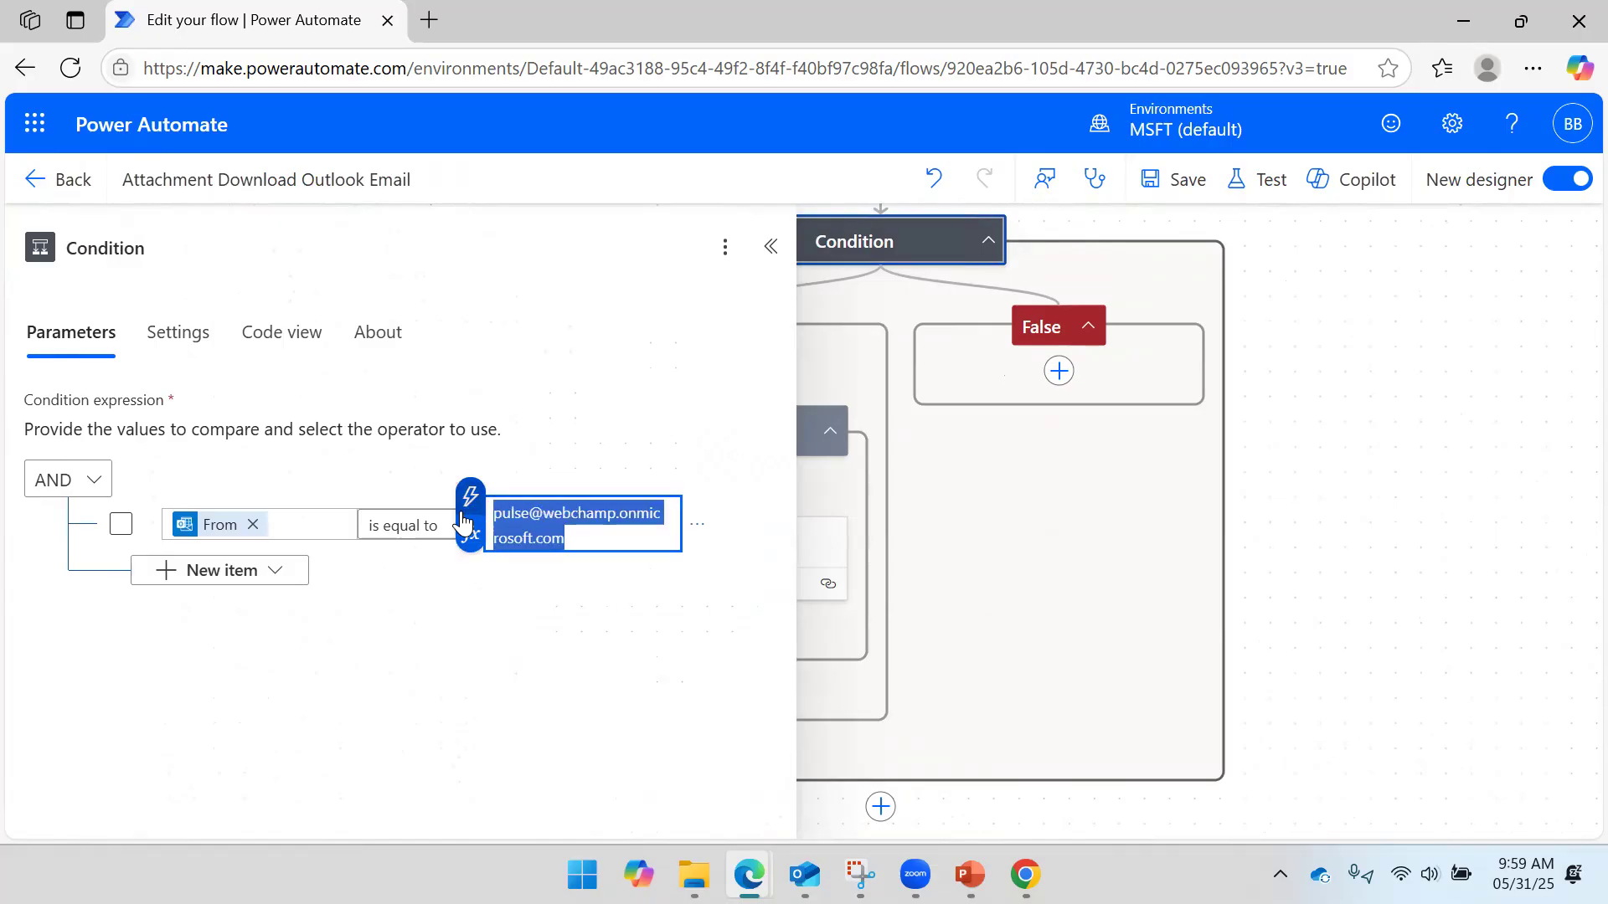
{"action": "left_click", "coordinate": [1324, 465]}
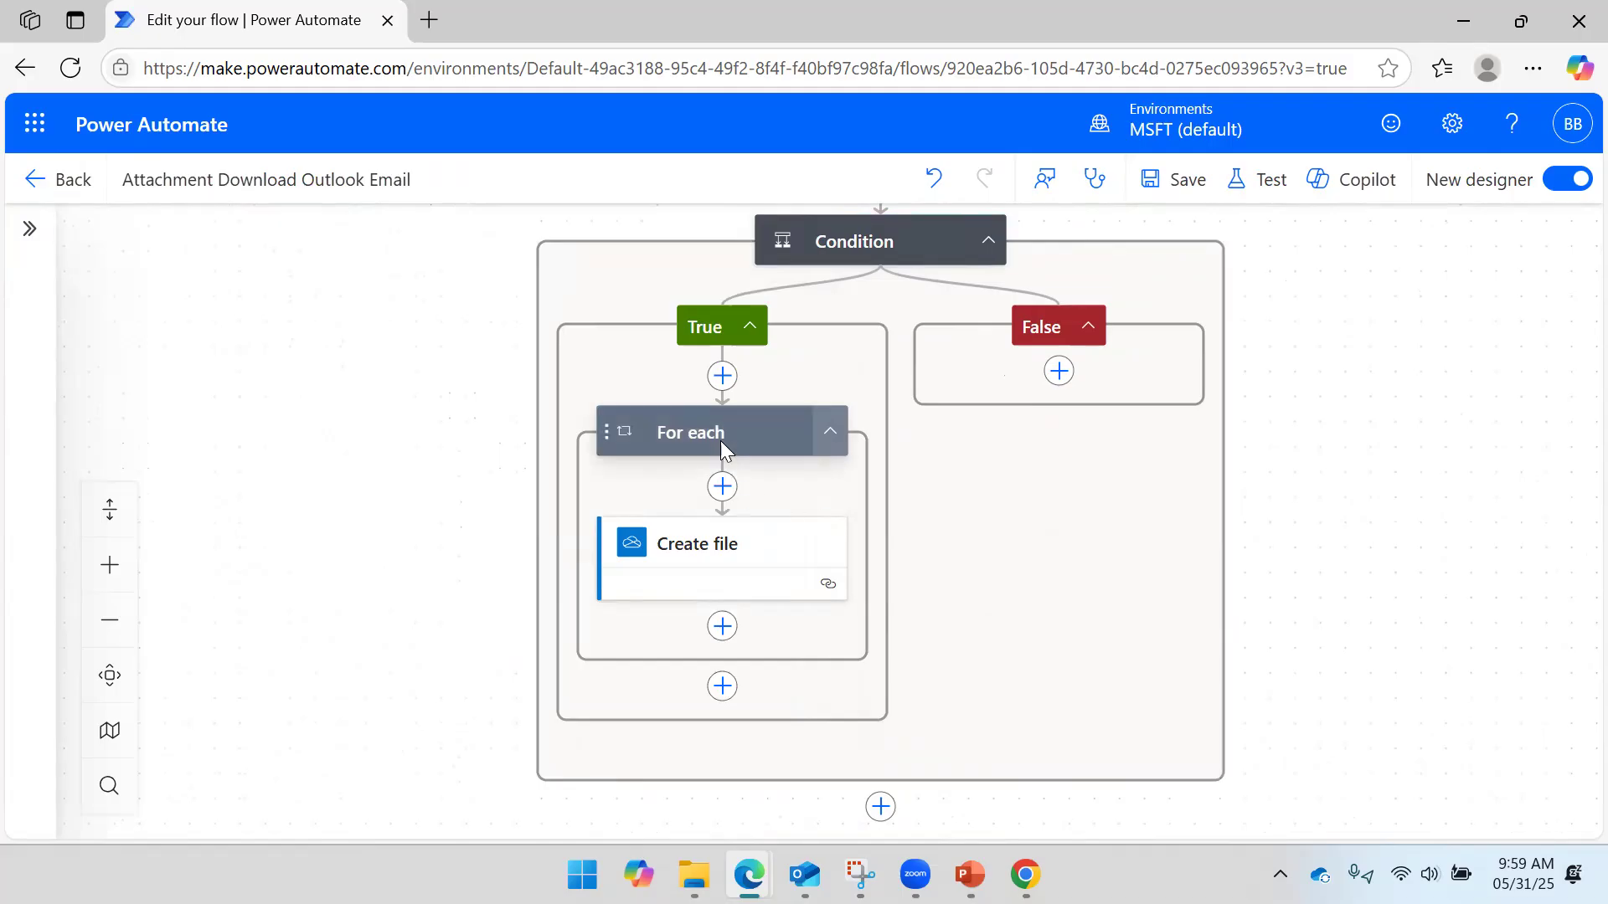
{"action": "left_click_drag", "start_coordinate": [1307, 409], "coordinate": [1299, 562]}
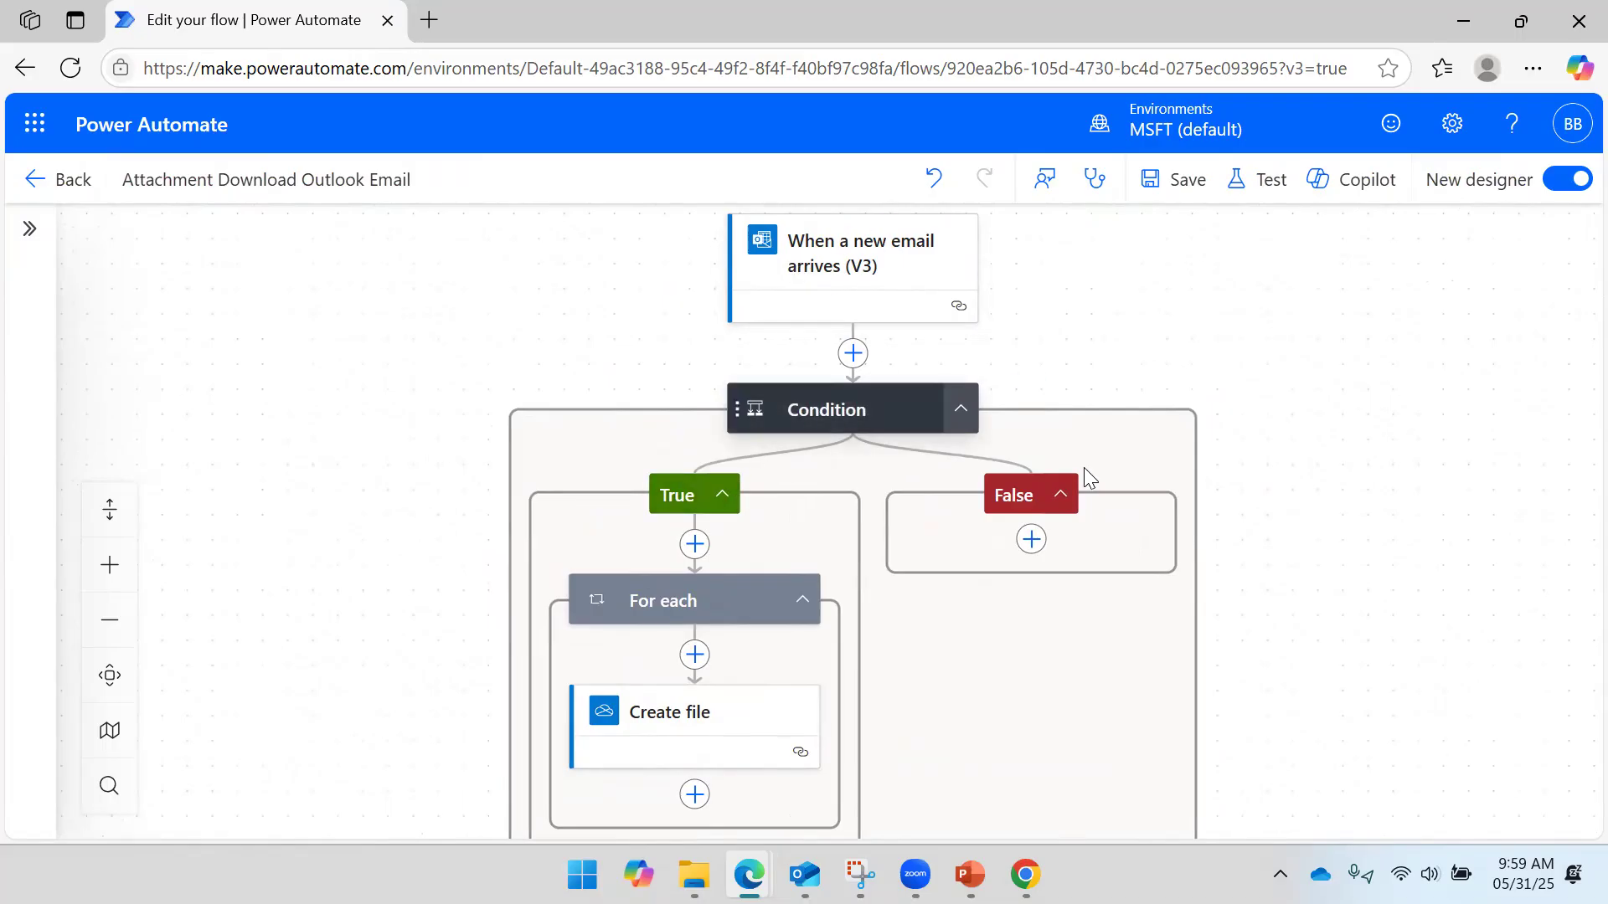
- Start a manual test of the flow, then switch to the Outlook inbox
{"action": "left_click", "coordinate": [1254, 189]}
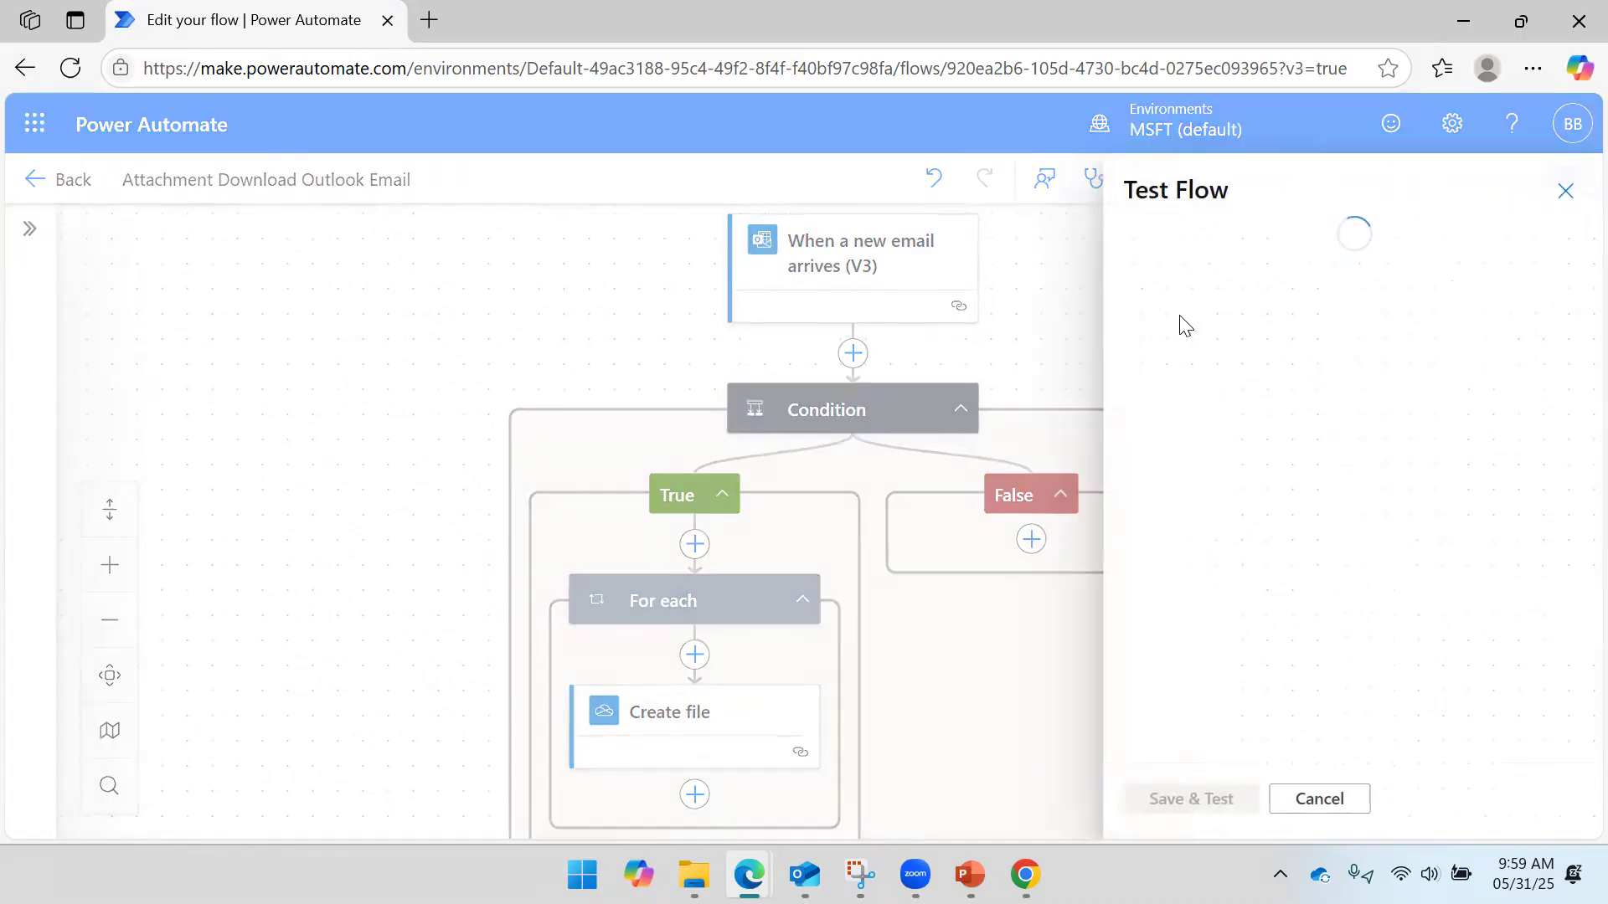
{"action": "left_click", "coordinate": [1136, 248]}
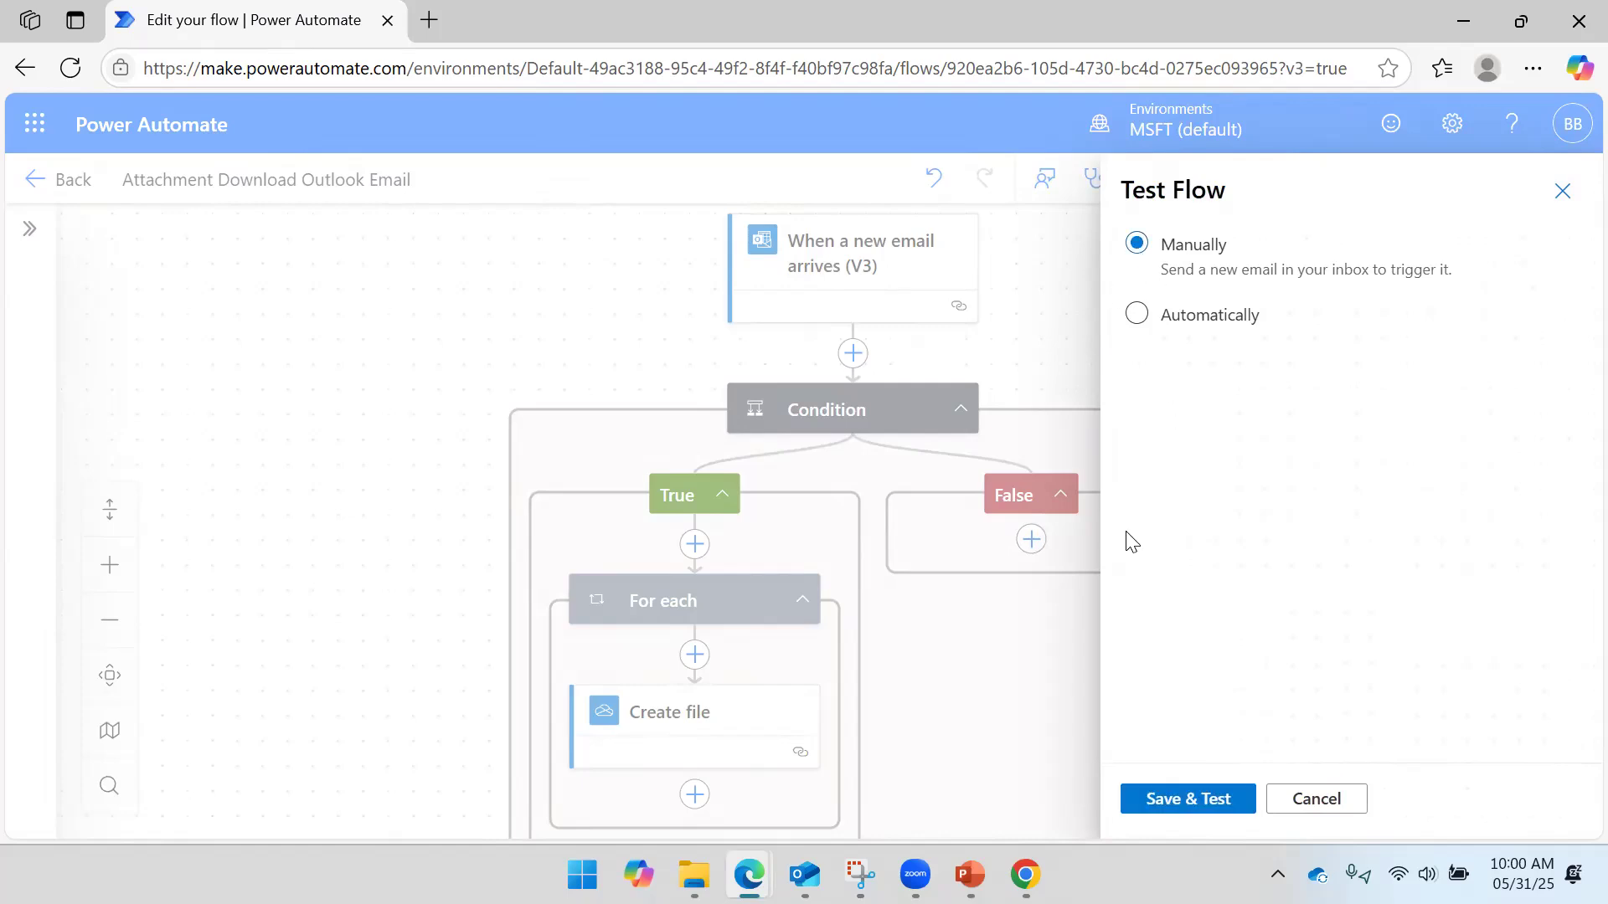
{"action": "left_click", "coordinate": [1196, 796]}
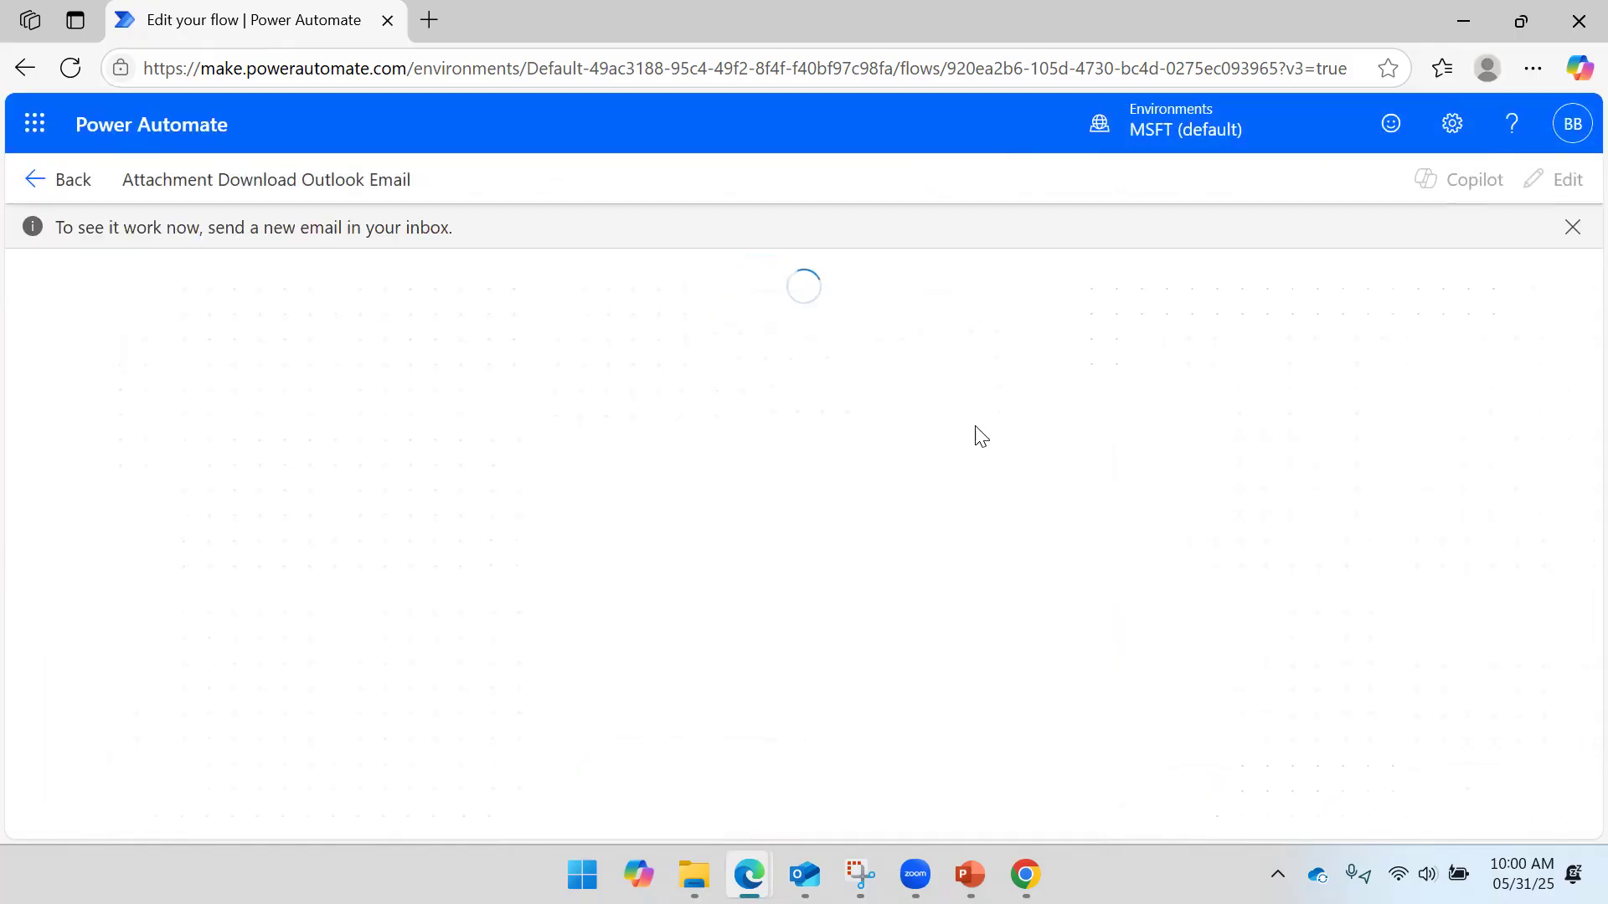
{"action": "left_click", "coordinate": [804, 875]}
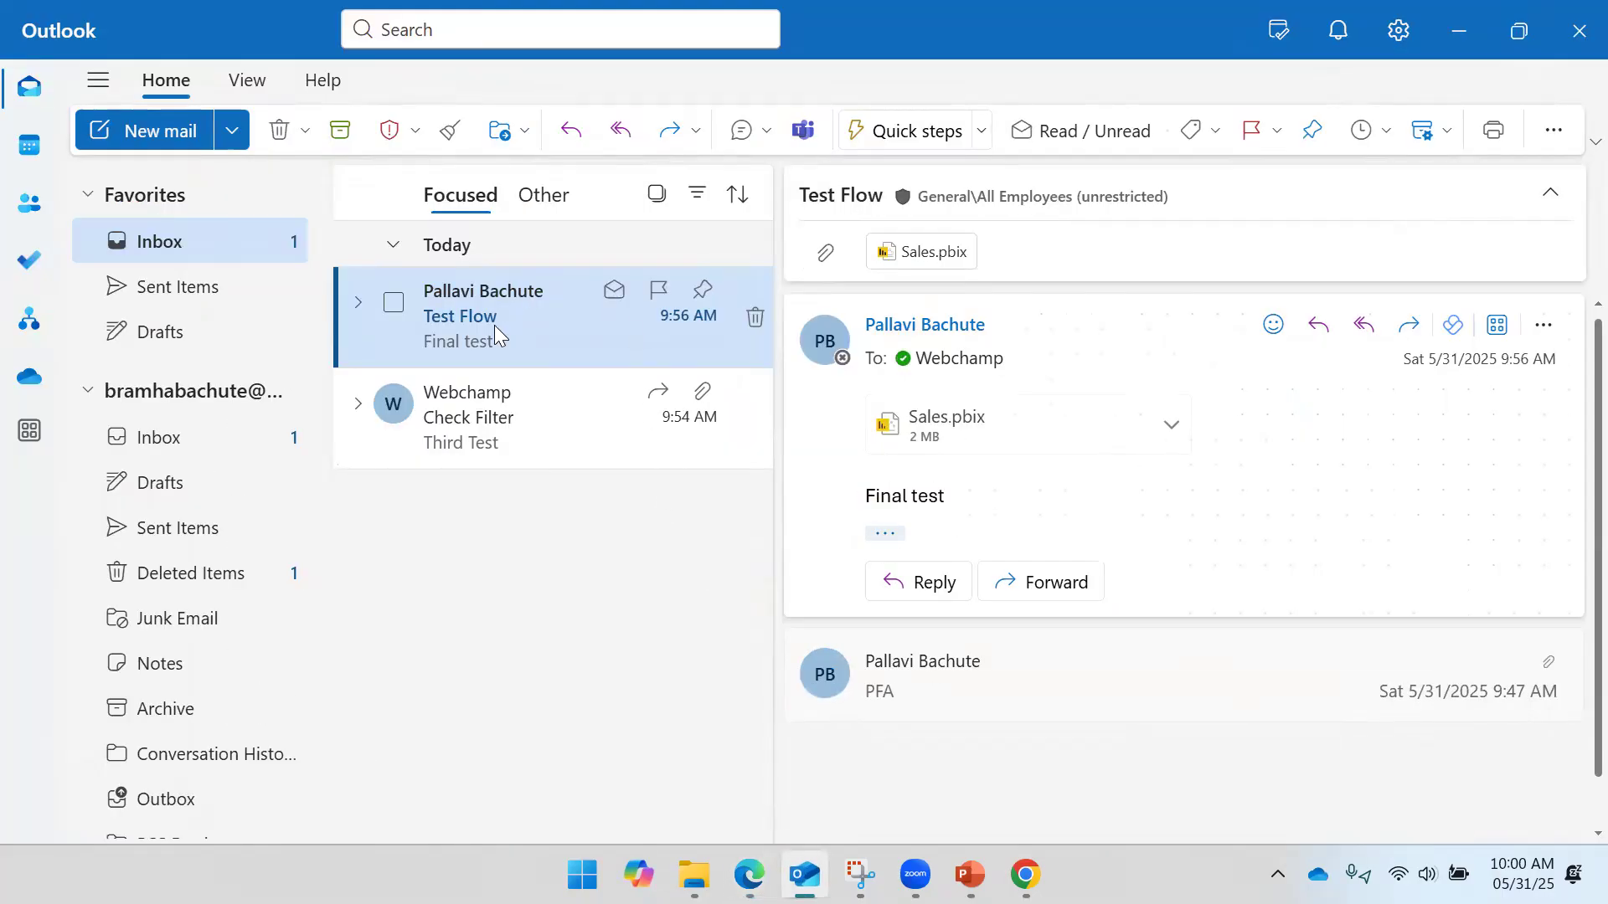
- Forward the Check Filter email to your own address
{"action": "left_click", "coordinate": [475, 452]}
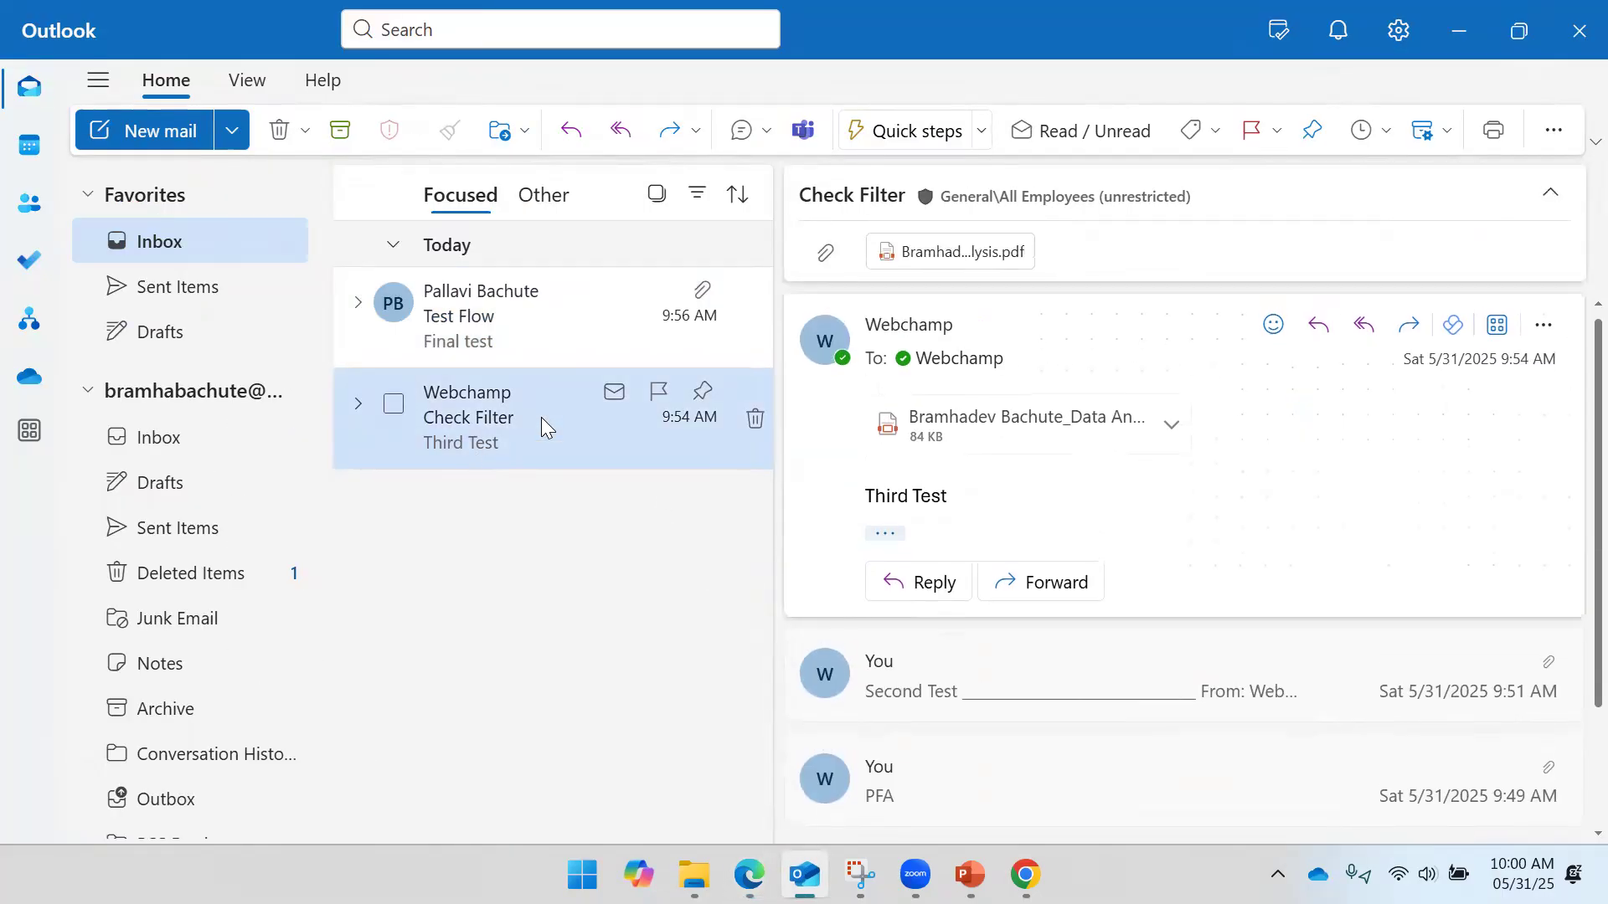
{"action": "left_click", "coordinate": [1409, 328]}
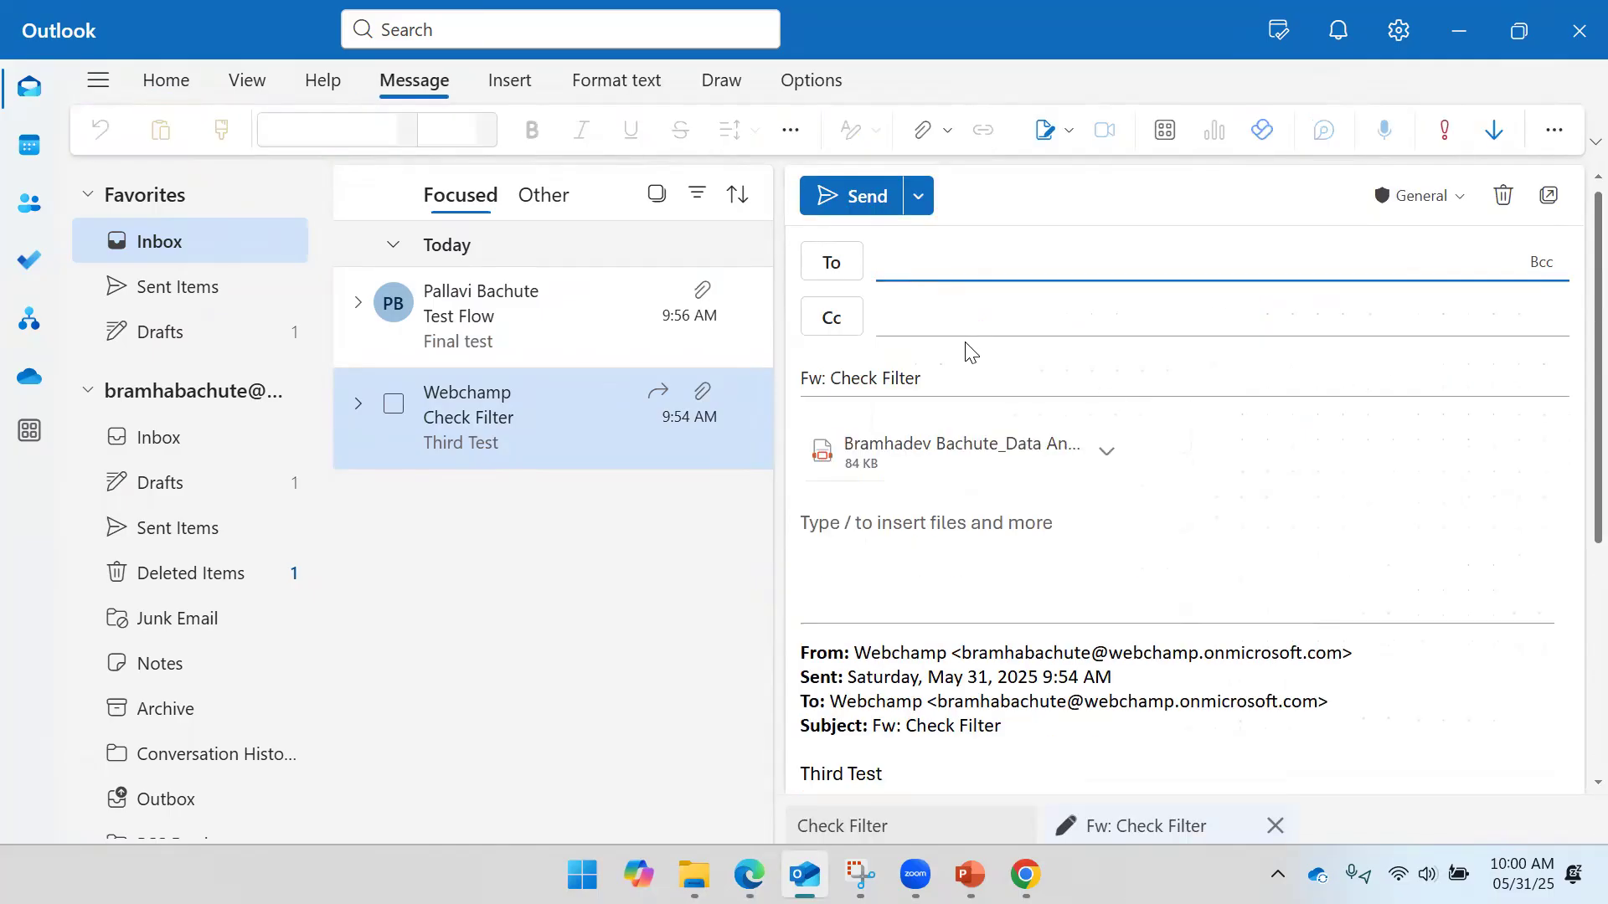
{"action": "type", "text": "Web"}
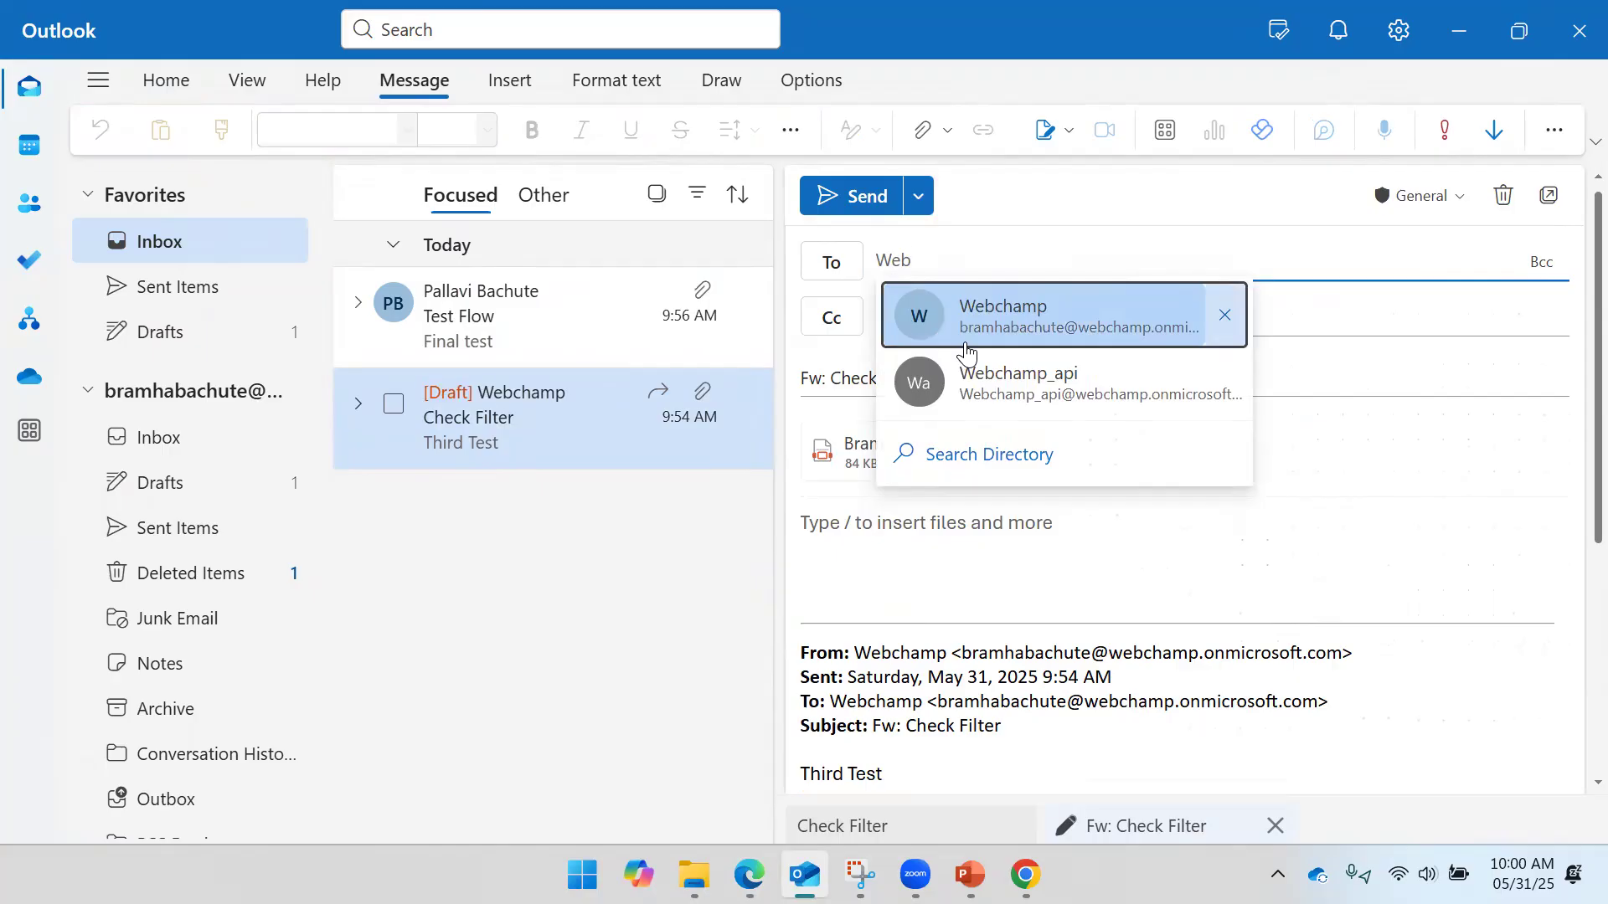
{"action": "left_click", "coordinate": [967, 352]}
{"action": "left_click", "coordinate": [870, 198]}
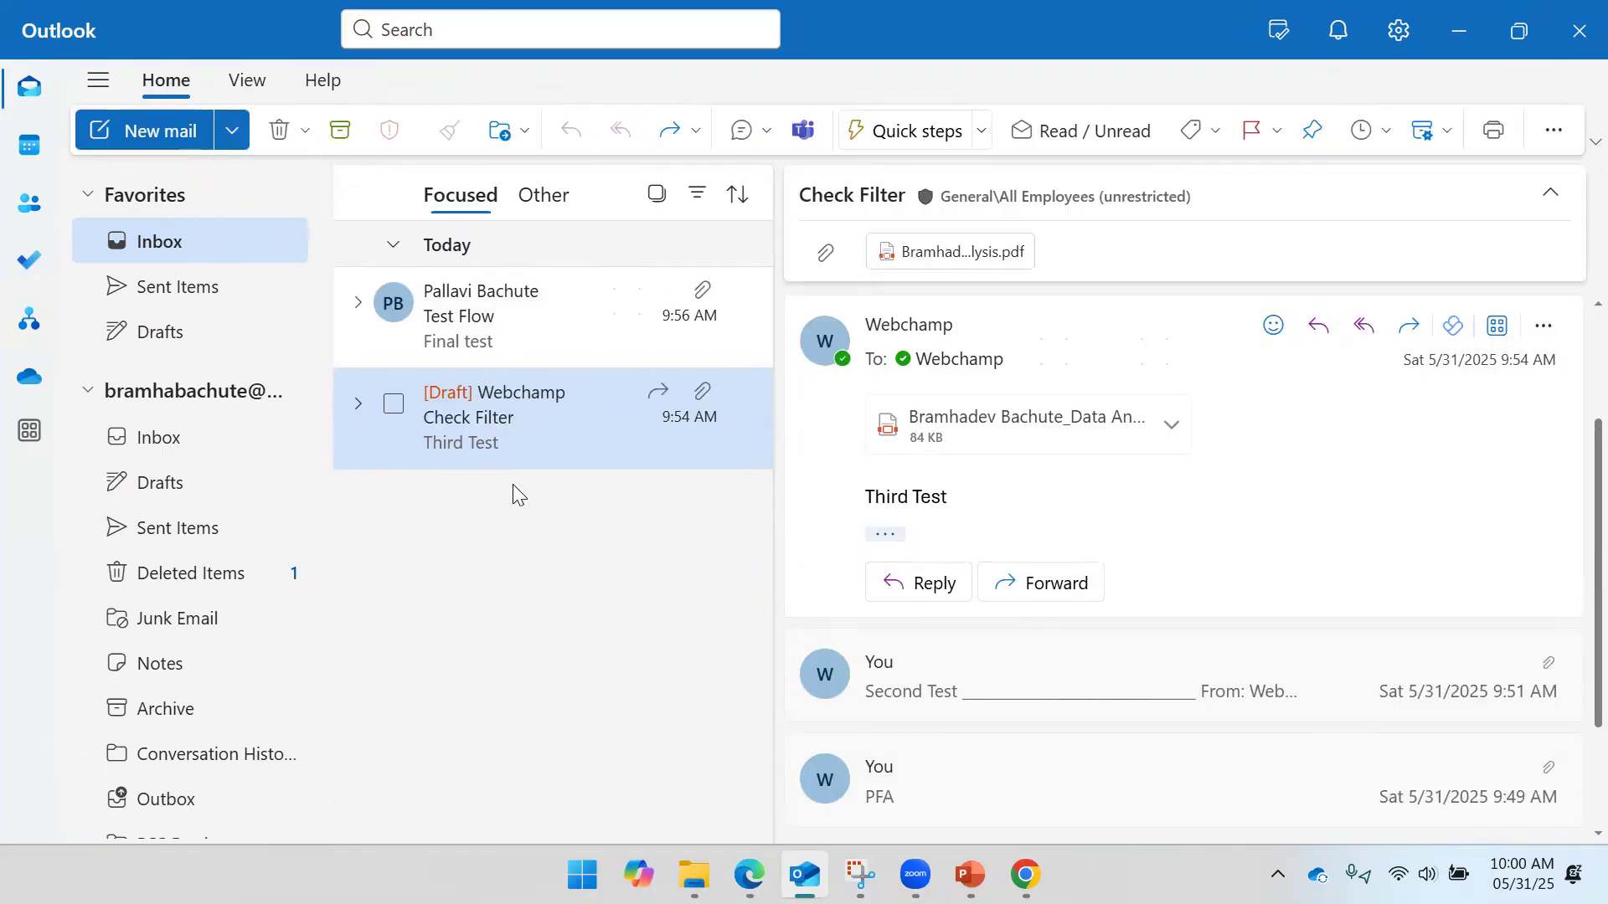
- Check Sent Items to confirm the Check Filter conversation lists Third Test, Second Test and PFA
{"action": "left_click", "coordinate": [206, 284]}
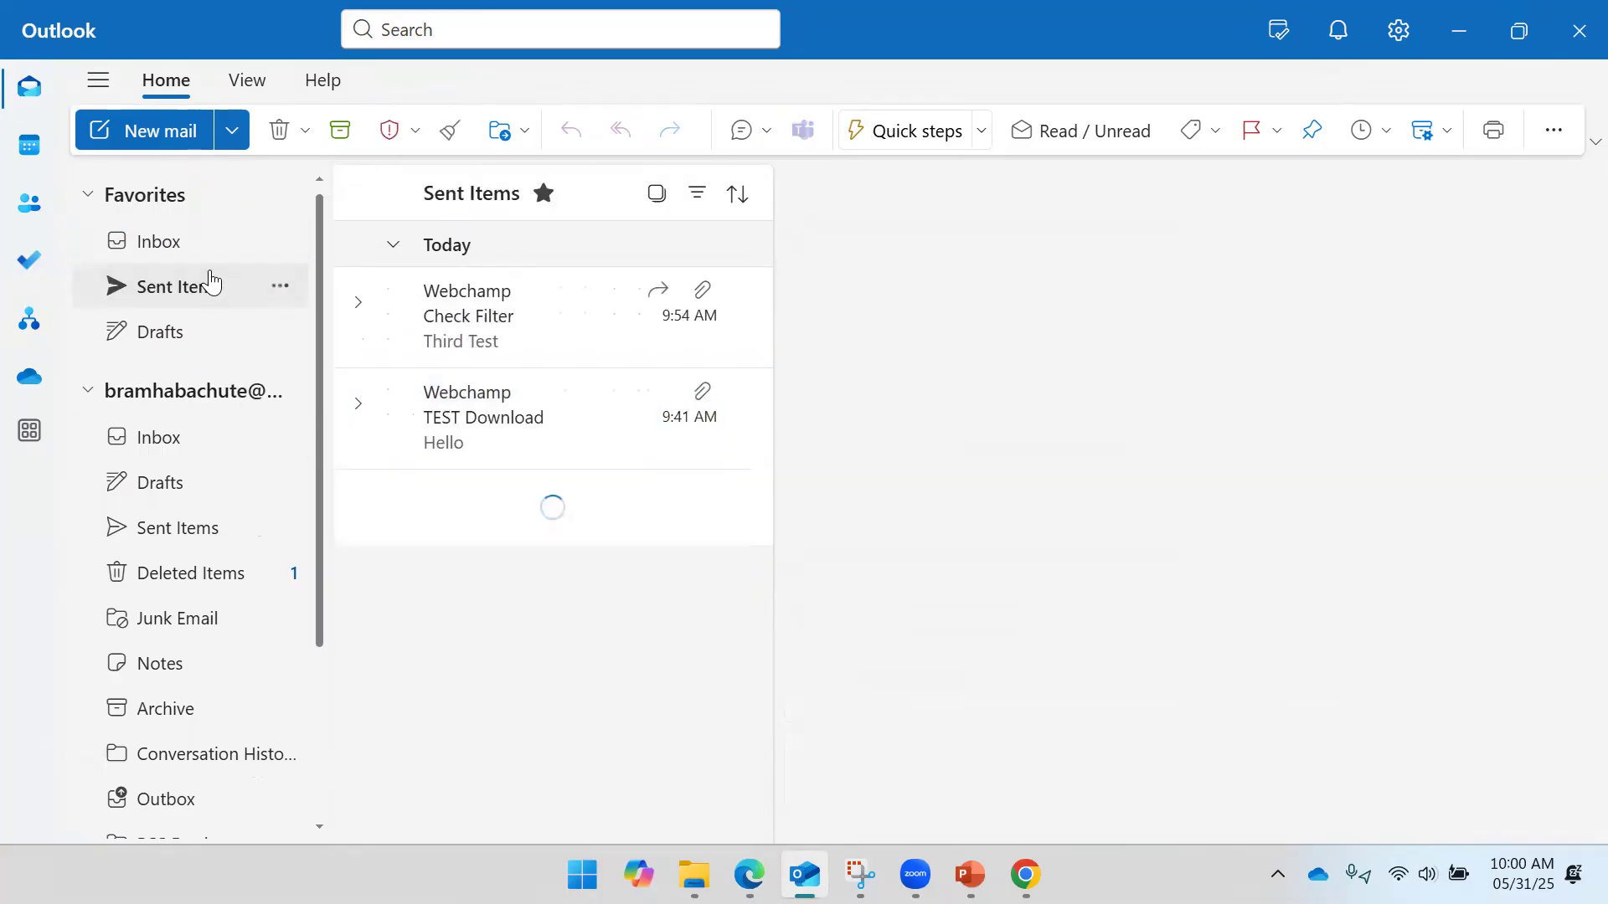
{"action": "left_click", "coordinate": [532, 360]}
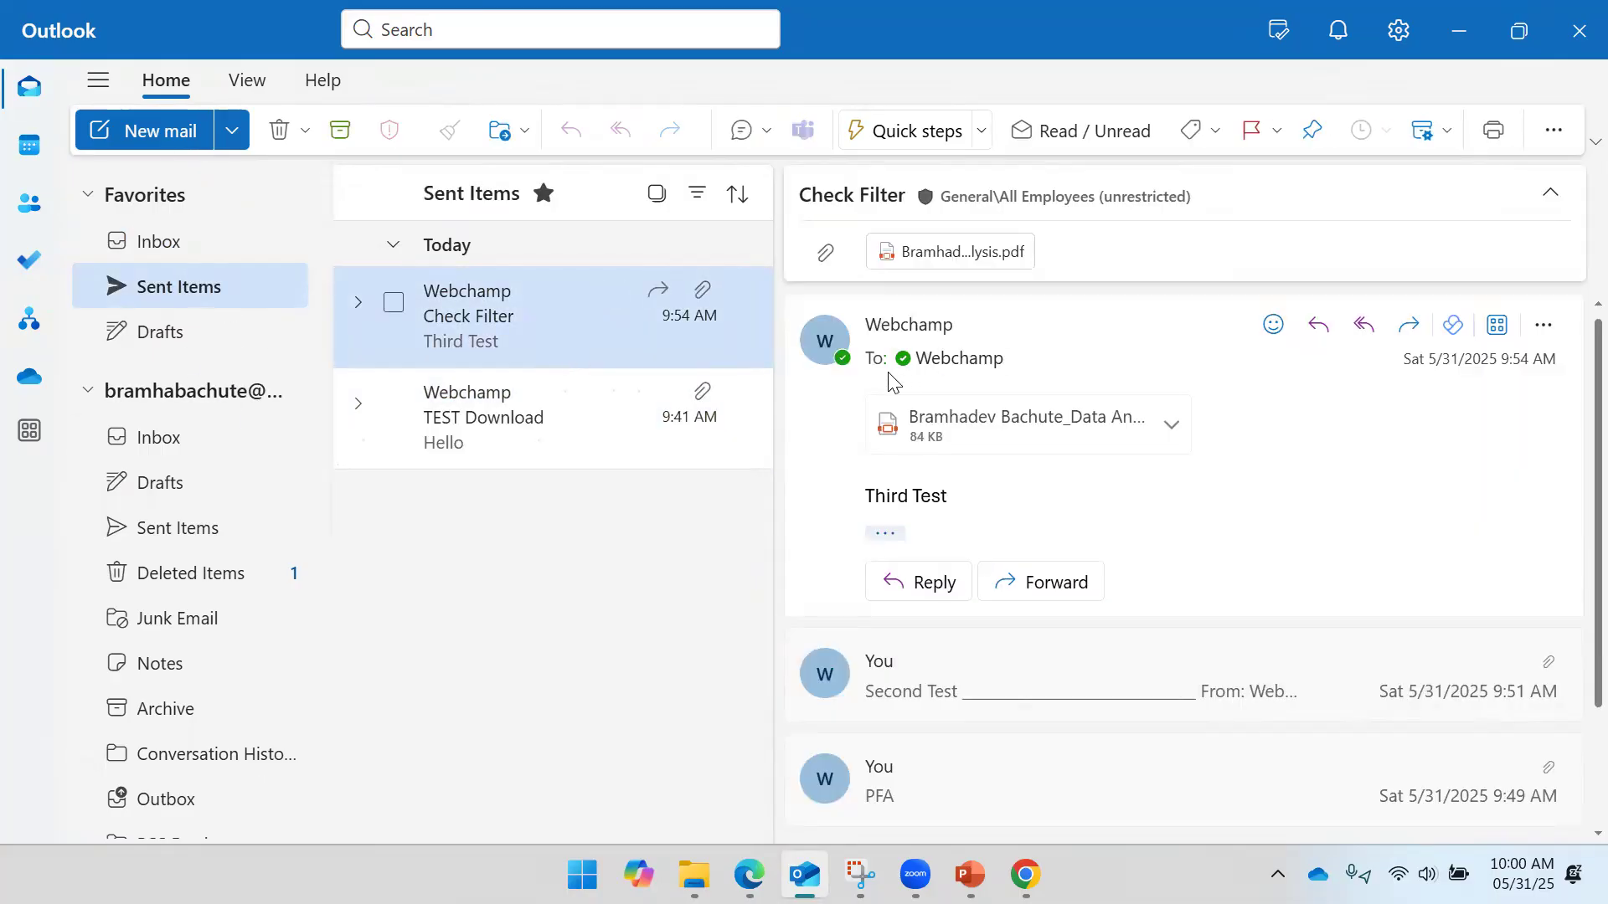
{"action": "left_click", "coordinate": [198, 246]}
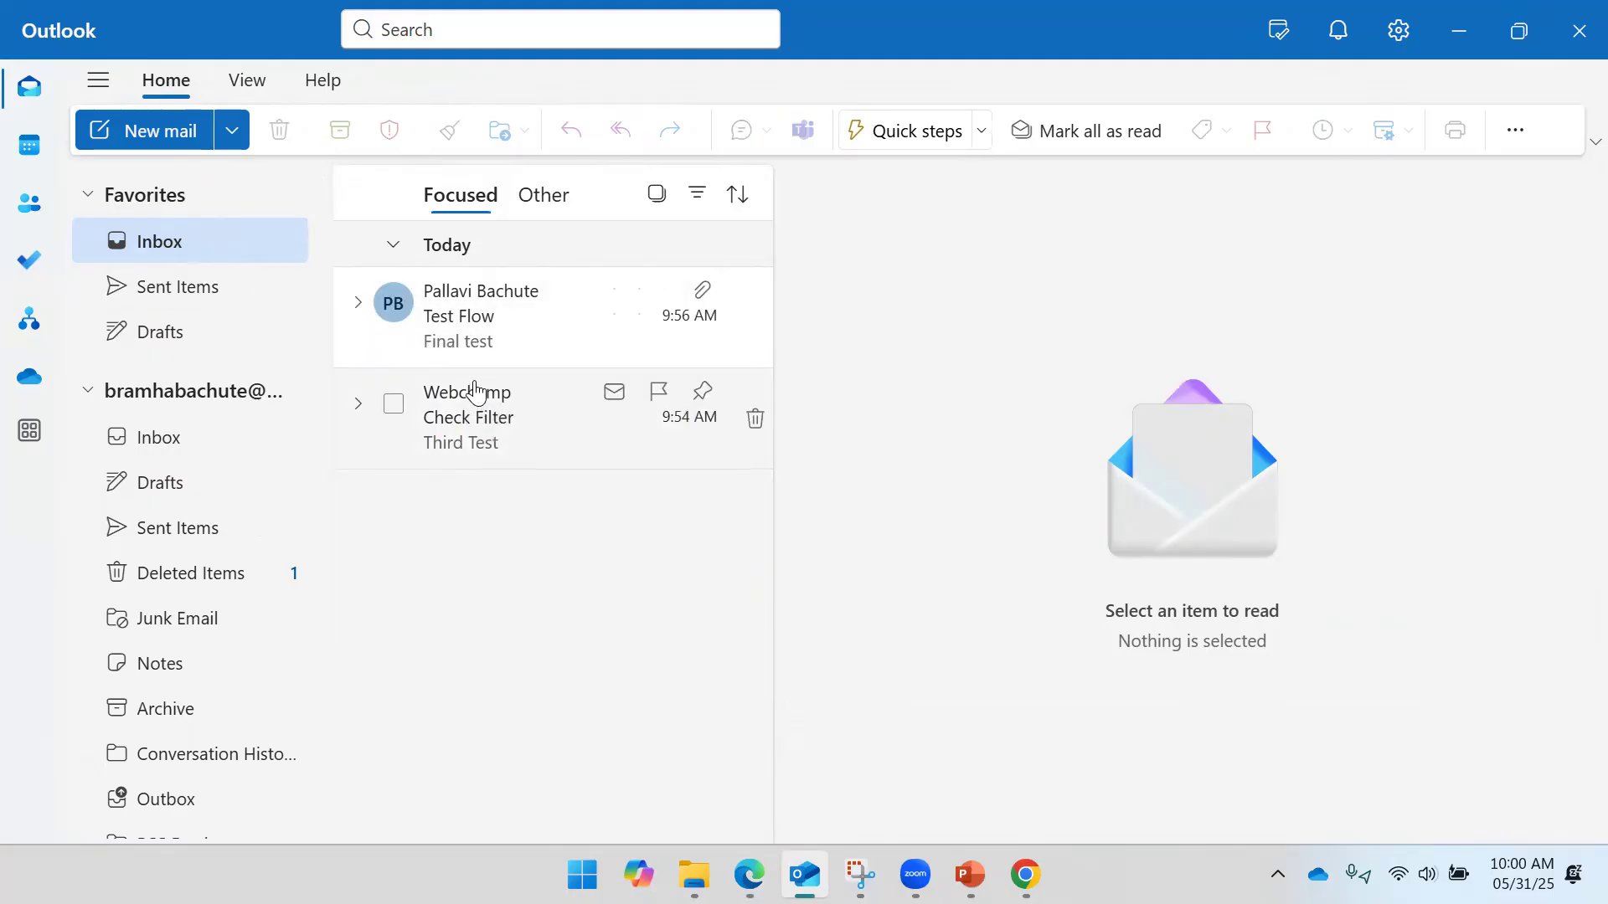
{"action": "left_click", "coordinate": [473, 392]}
{"action": "left_click", "coordinate": [477, 362]}
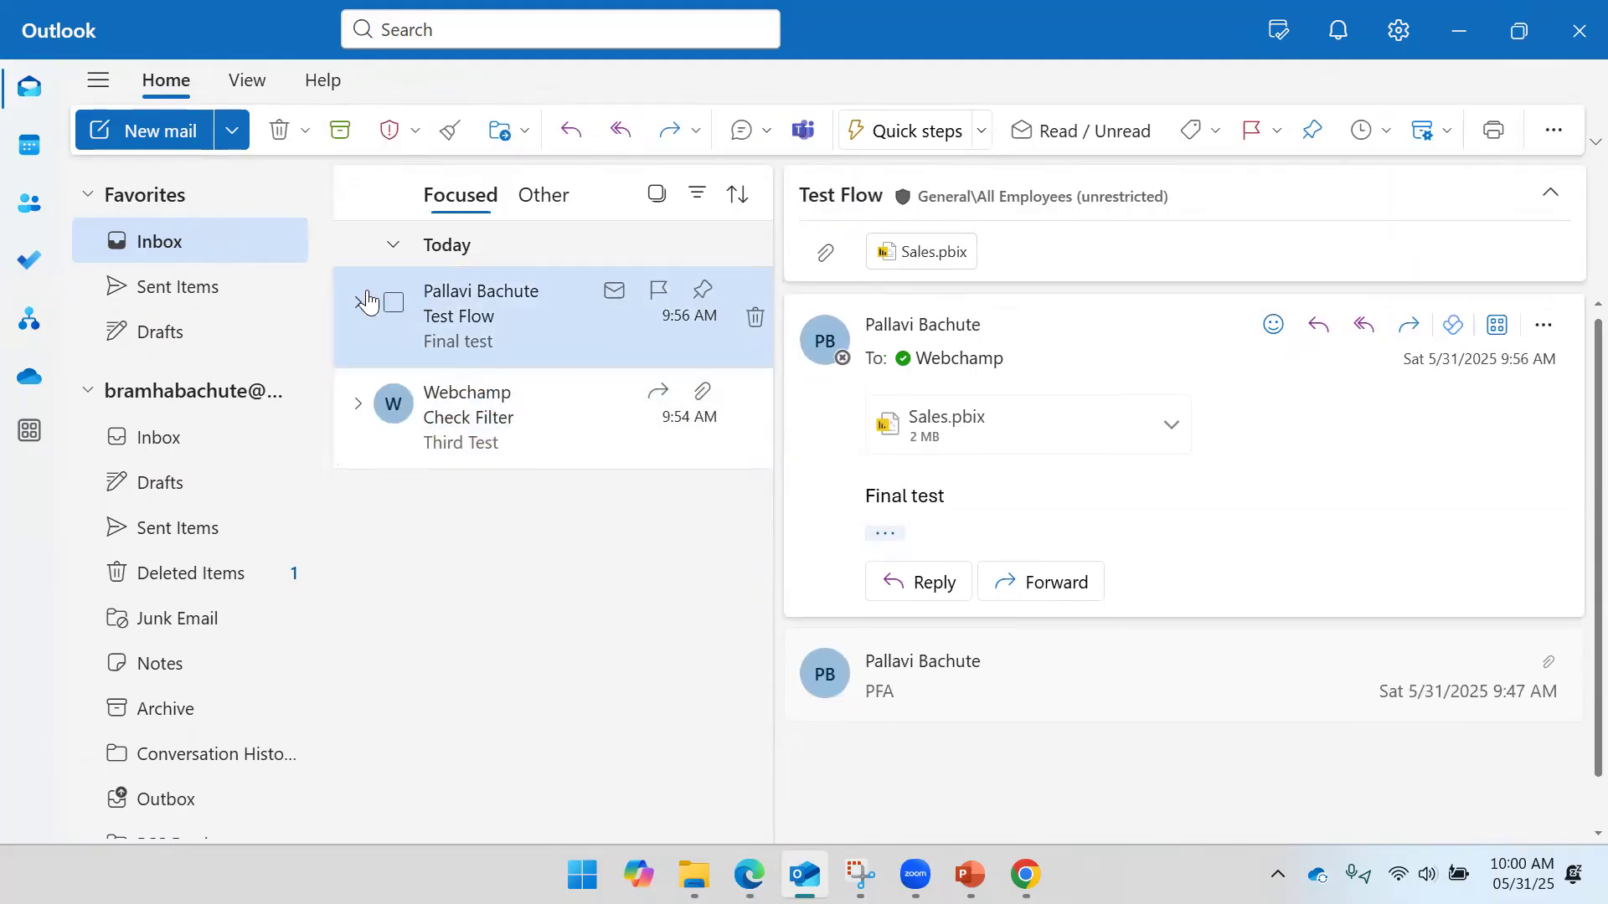
{"action": "left_click", "coordinate": [192, 524]}
{"action": "left_click", "coordinate": [494, 297]}
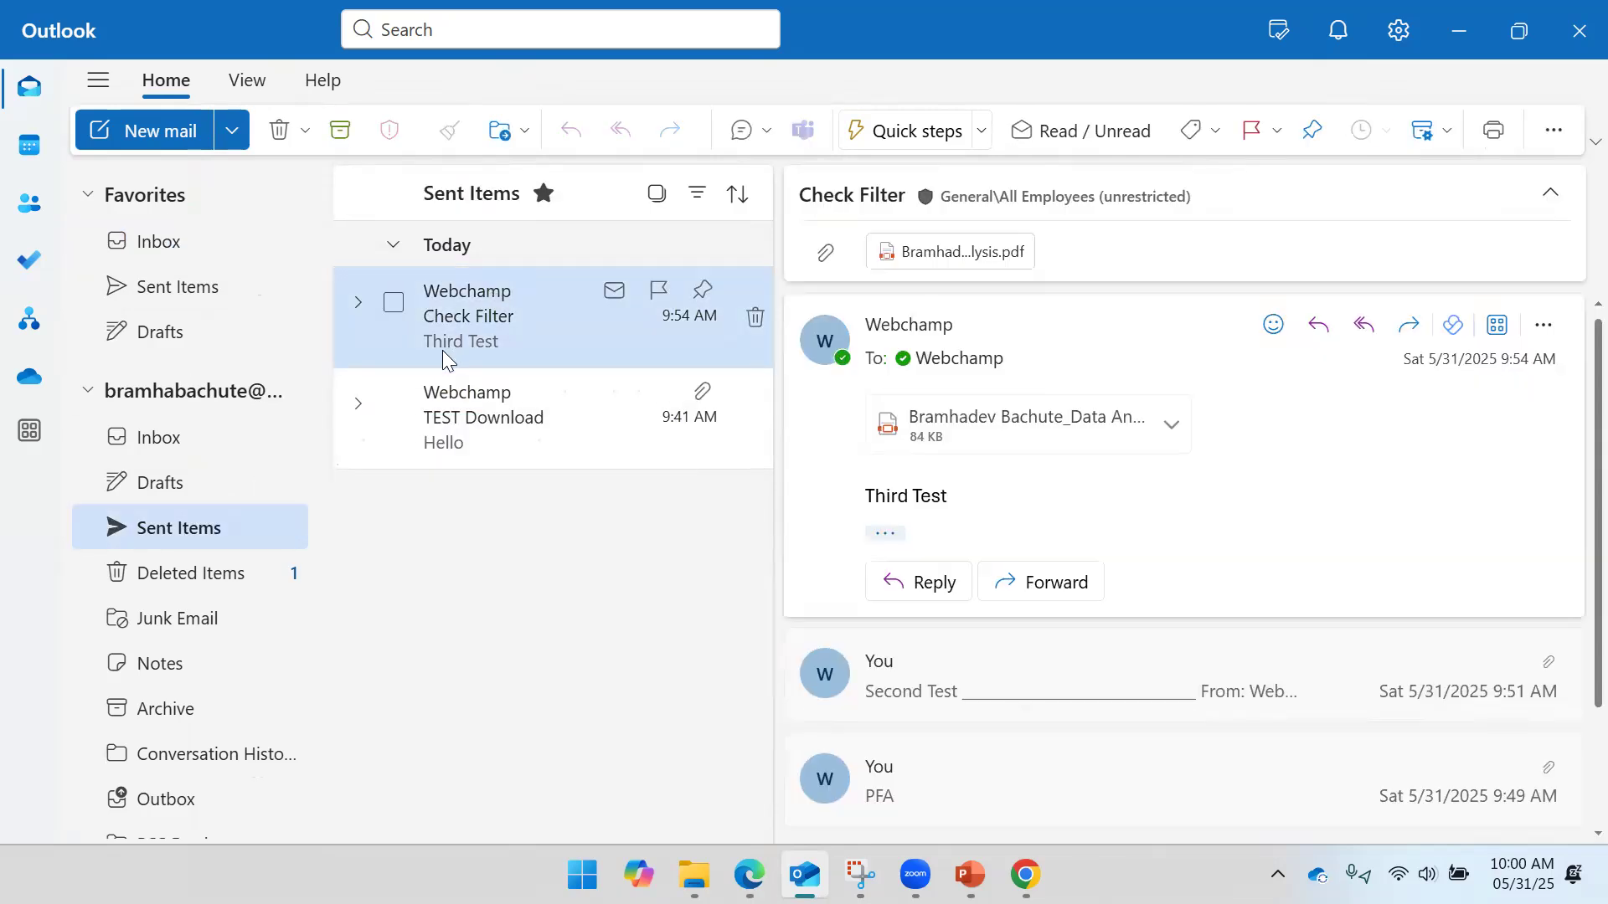
{"action": "left_click", "coordinate": [1412, 358]}
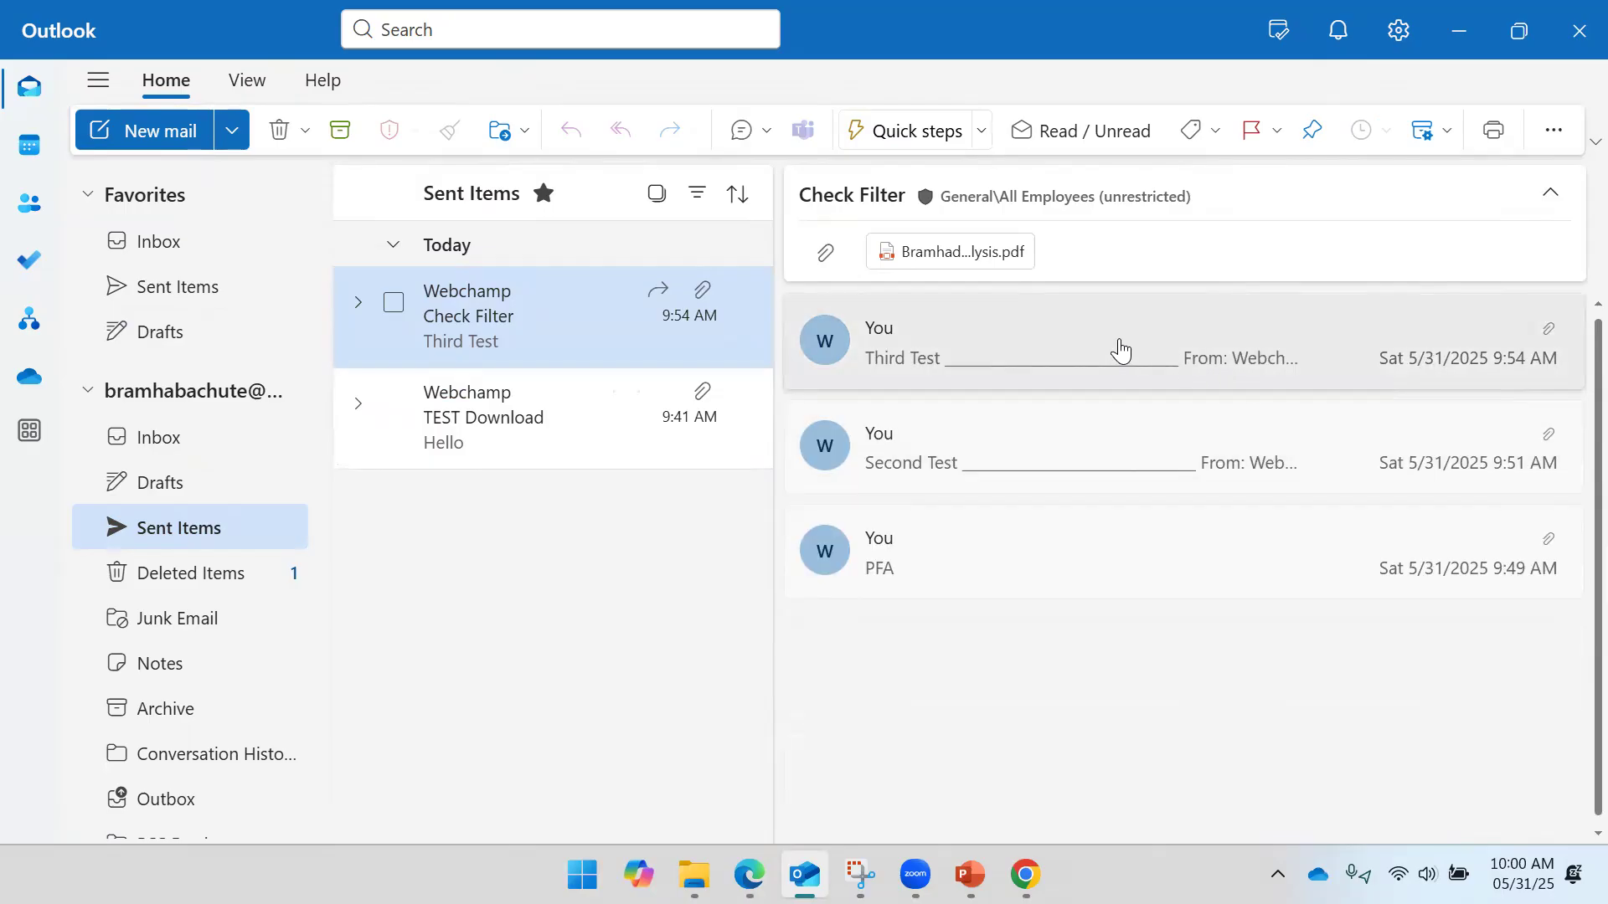
{"action": "left_click", "coordinate": [1547, 197]}
{"action": "left_click", "coordinate": [1548, 197]}
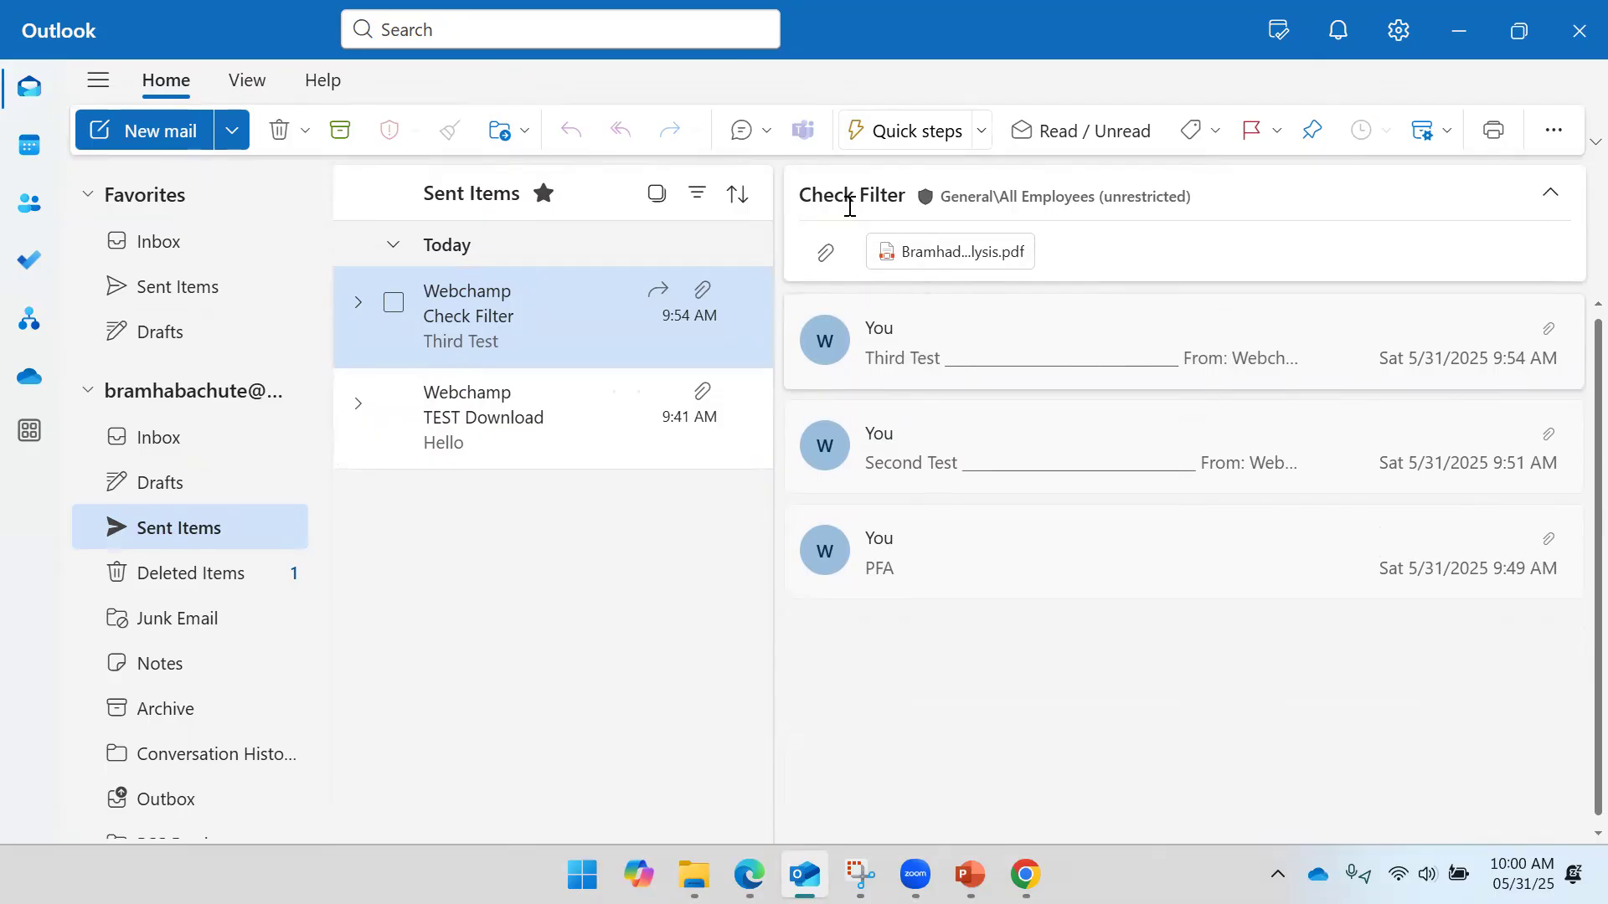
- Start a new Outlook email to Webchamp with the subject 'Control flow Test'
{"action": "left_click", "coordinate": [394, 404]}
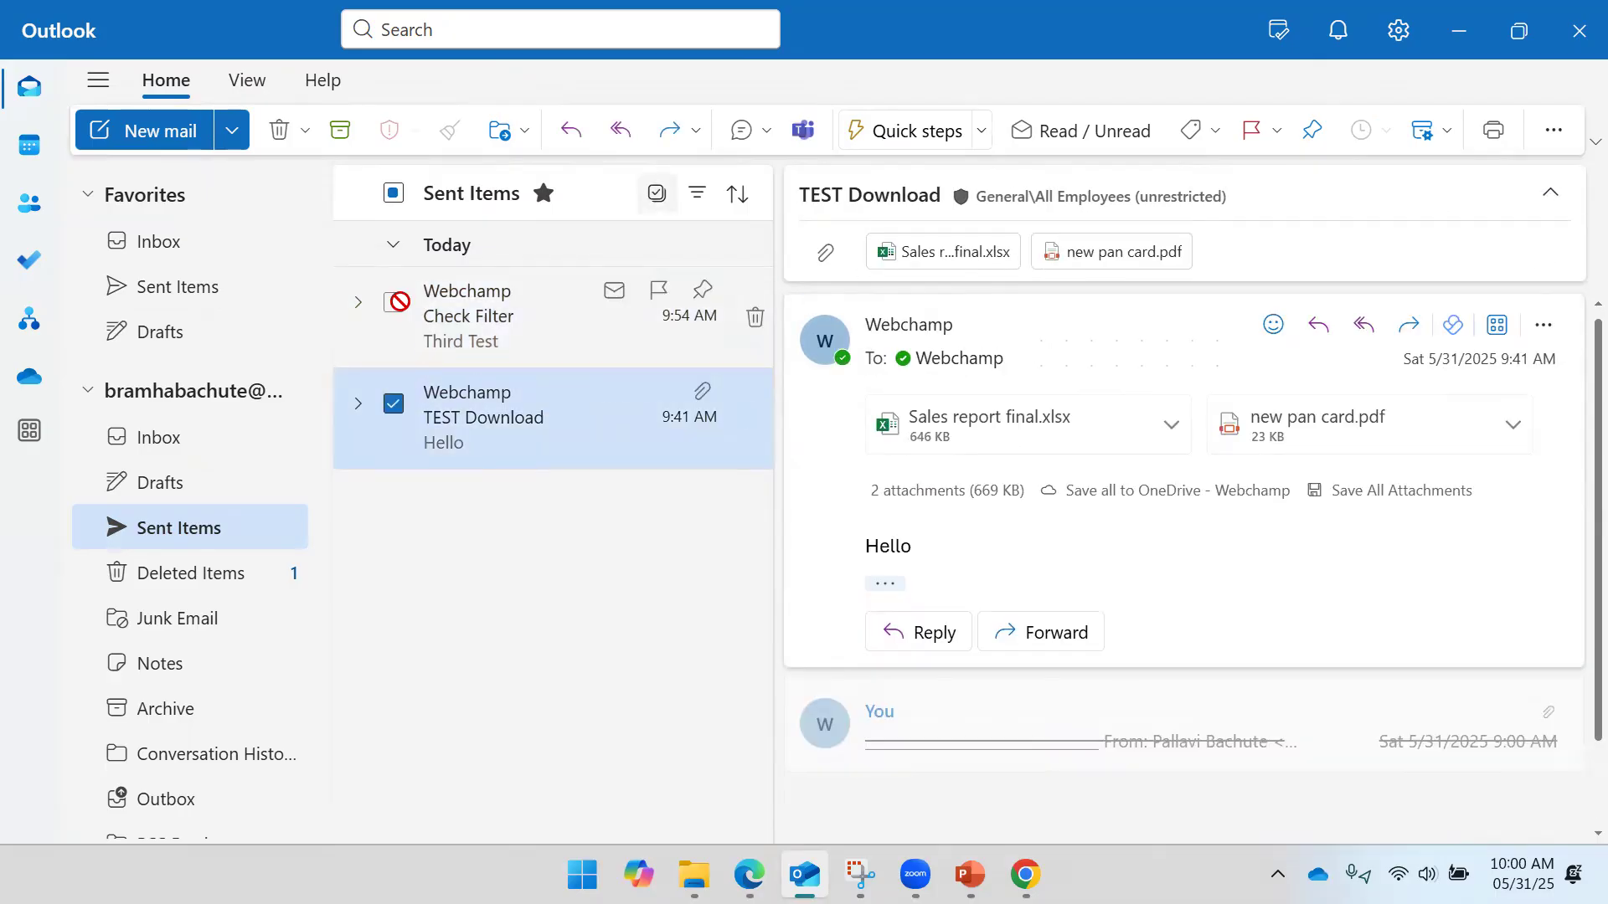
{"action": "left_click", "coordinate": [187, 147]}
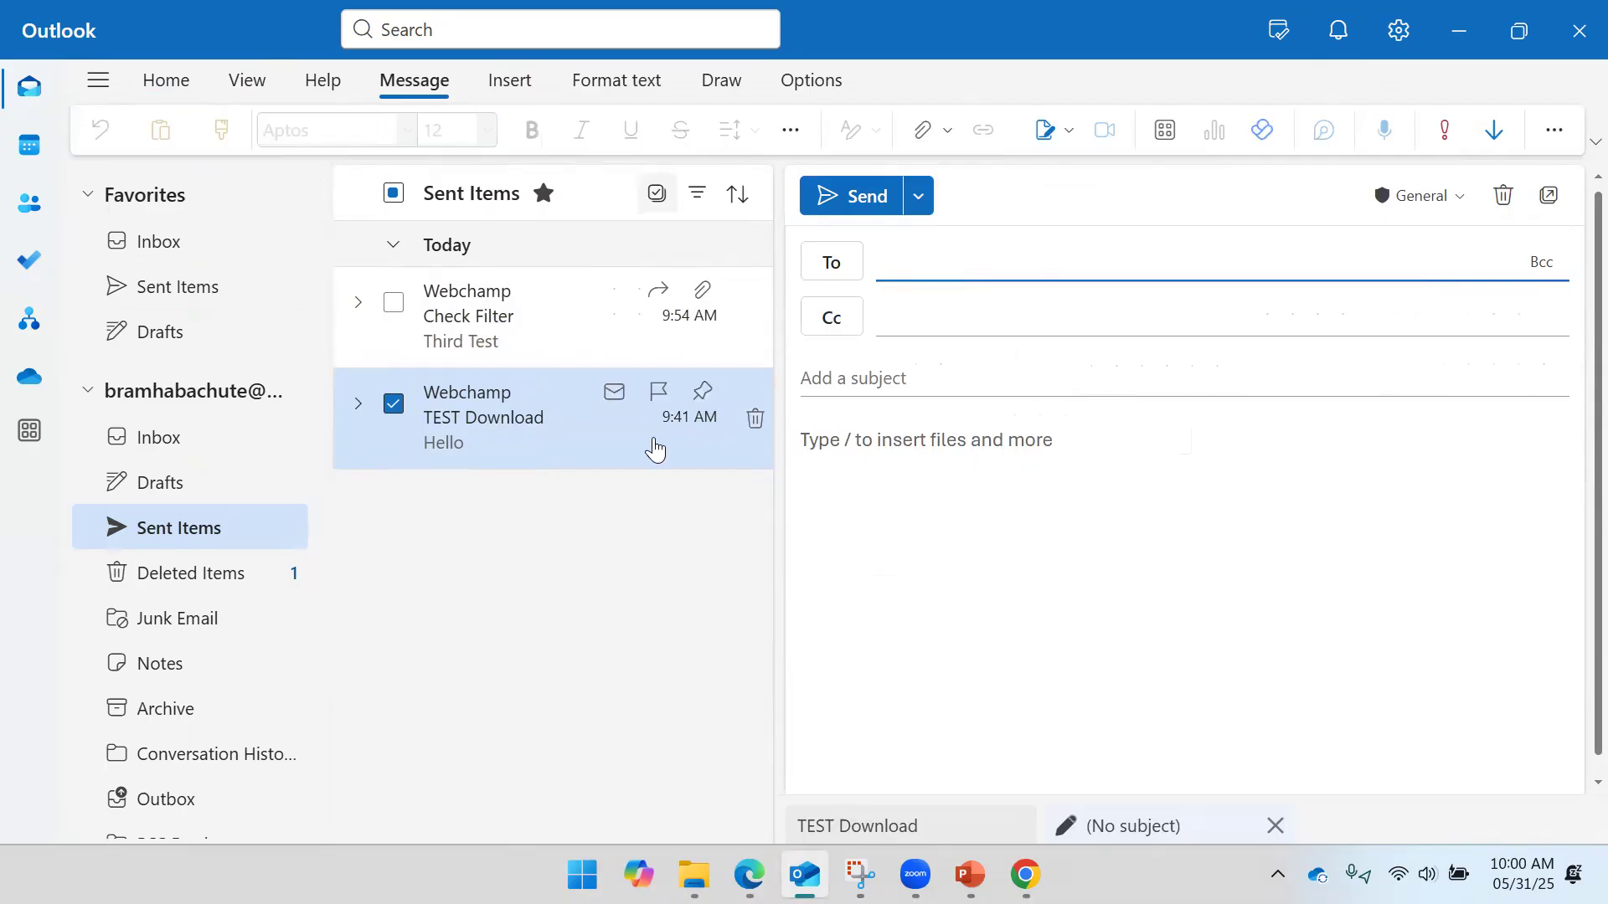
{"action": "type", "text": "Web"}
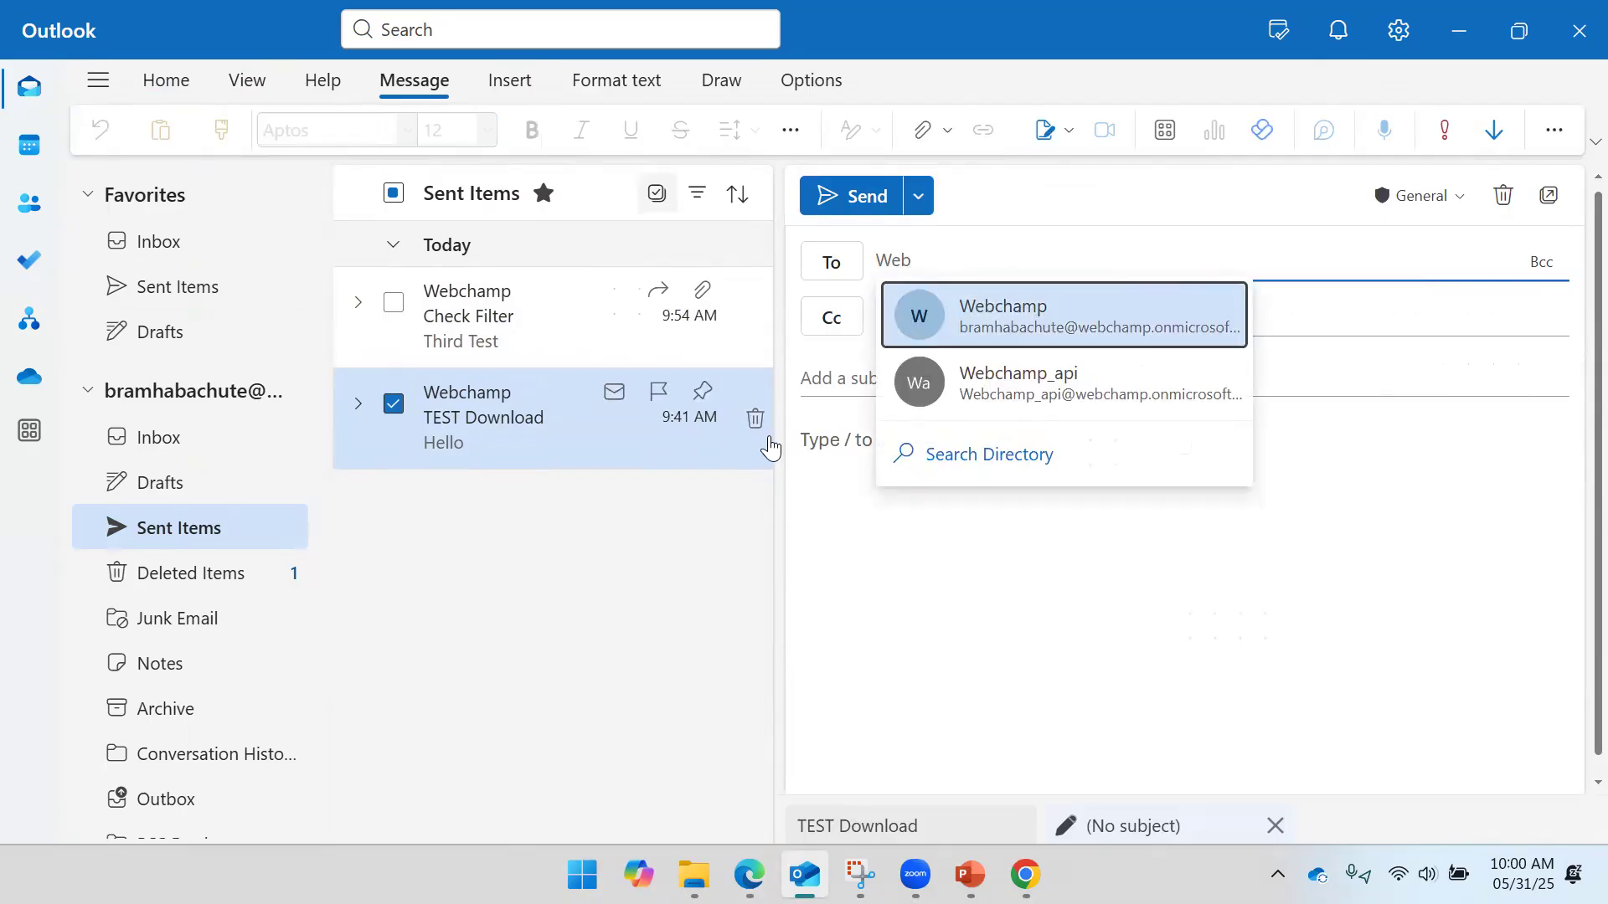
{"action": "left_click", "coordinate": [1013, 318]}
{"action": "left_click", "coordinate": [895, 388]}
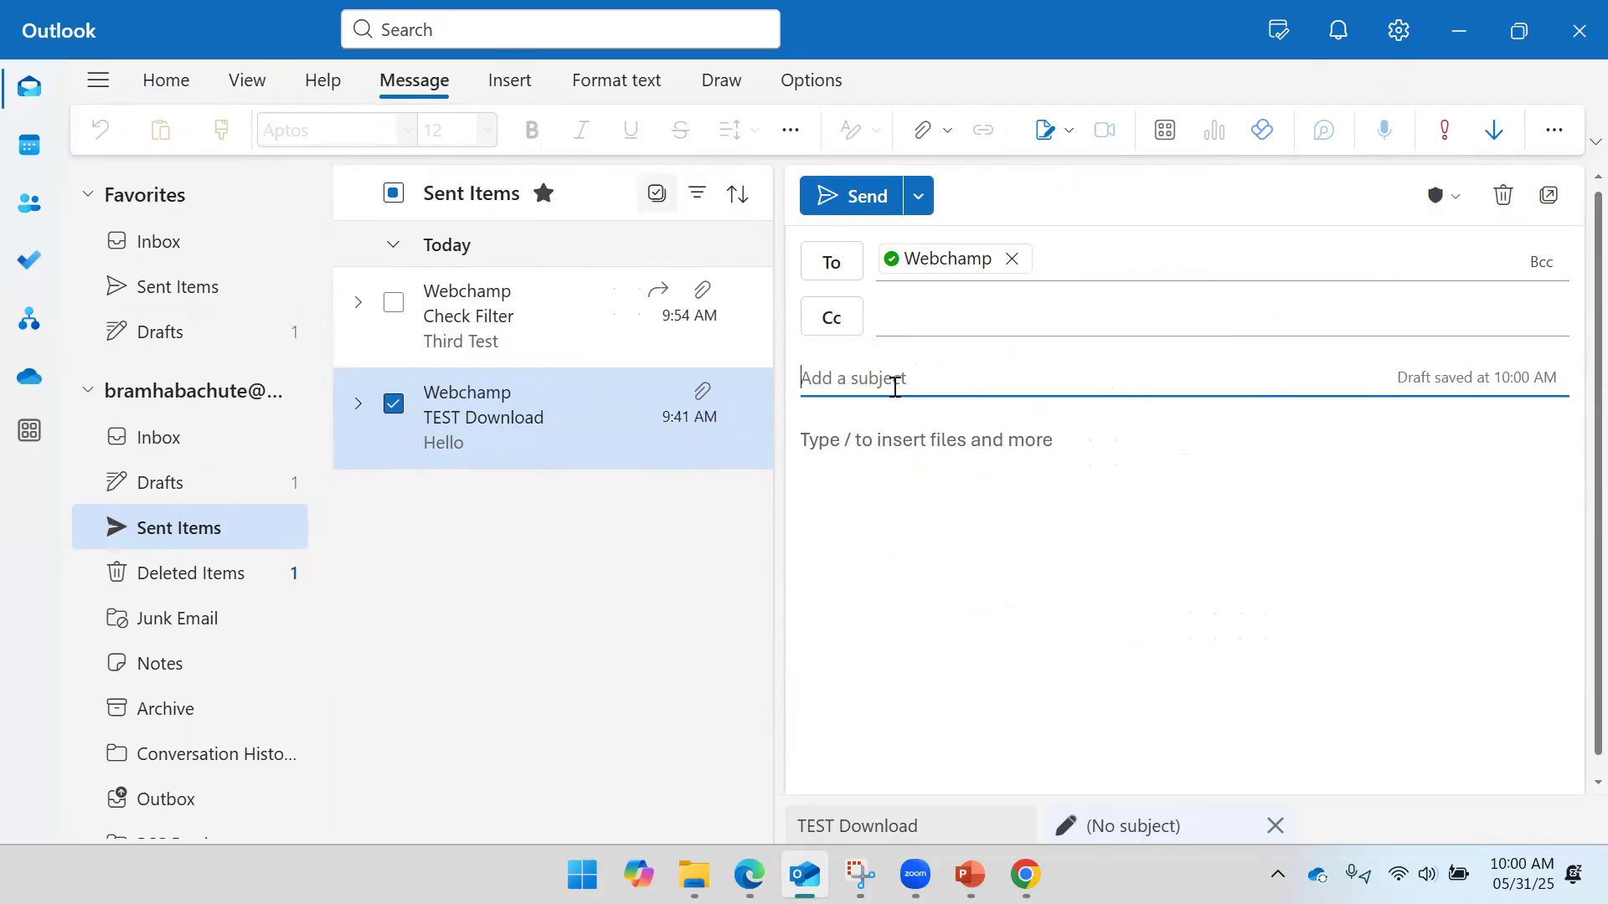
{"action": "type", "text": "Contro"}
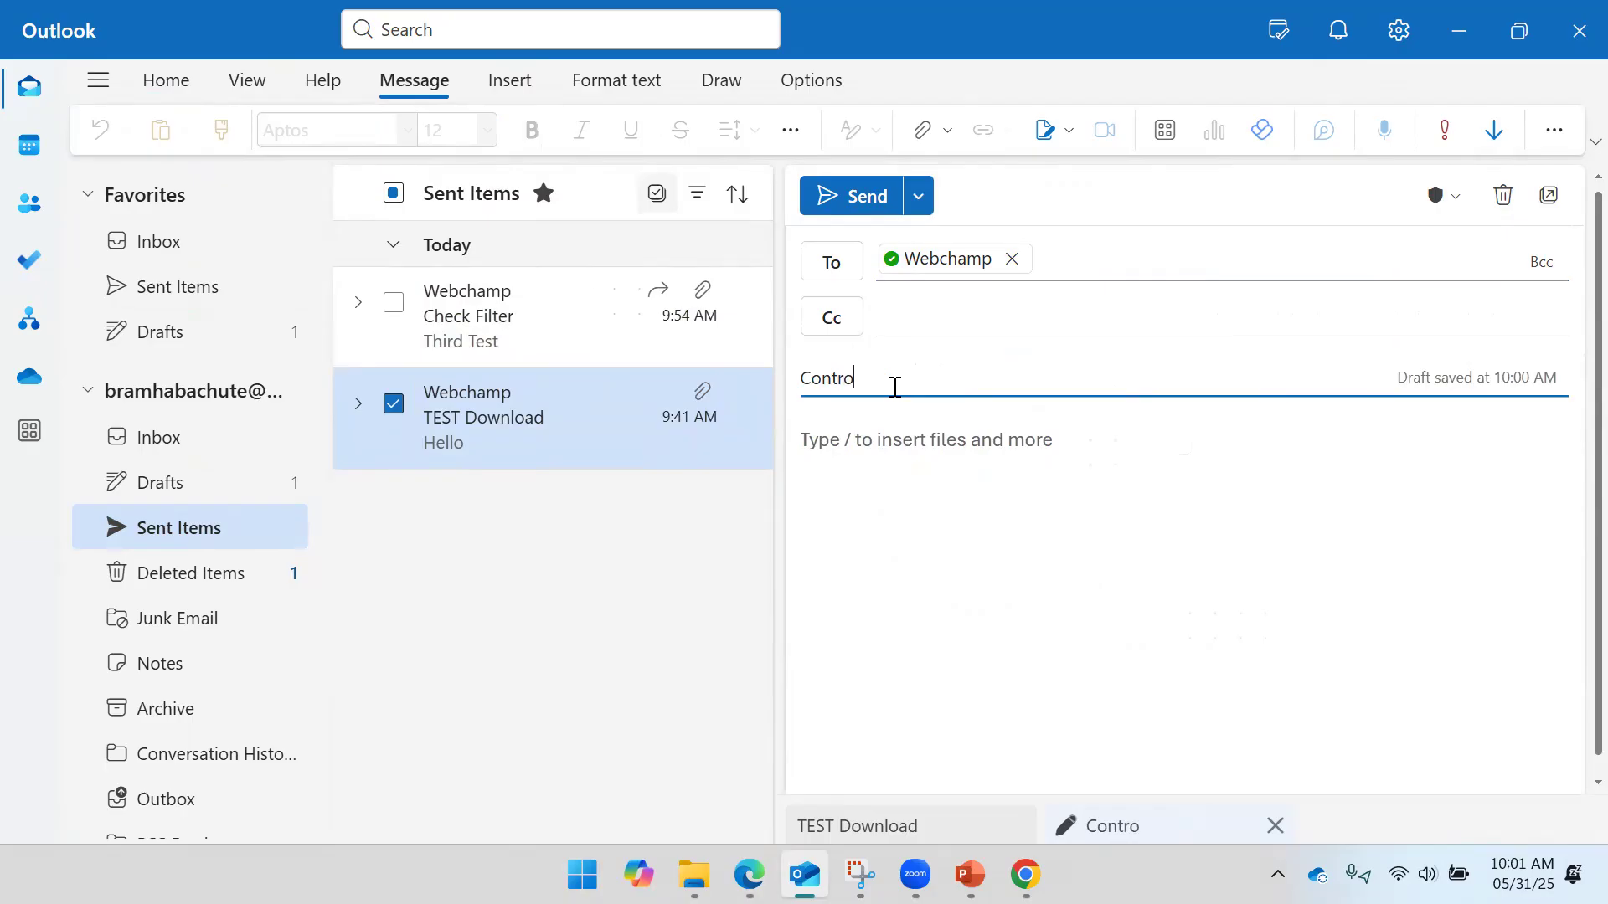
{"action": "type", "text": "l flow Test"}
{"action": "key", "text": "Tab"}
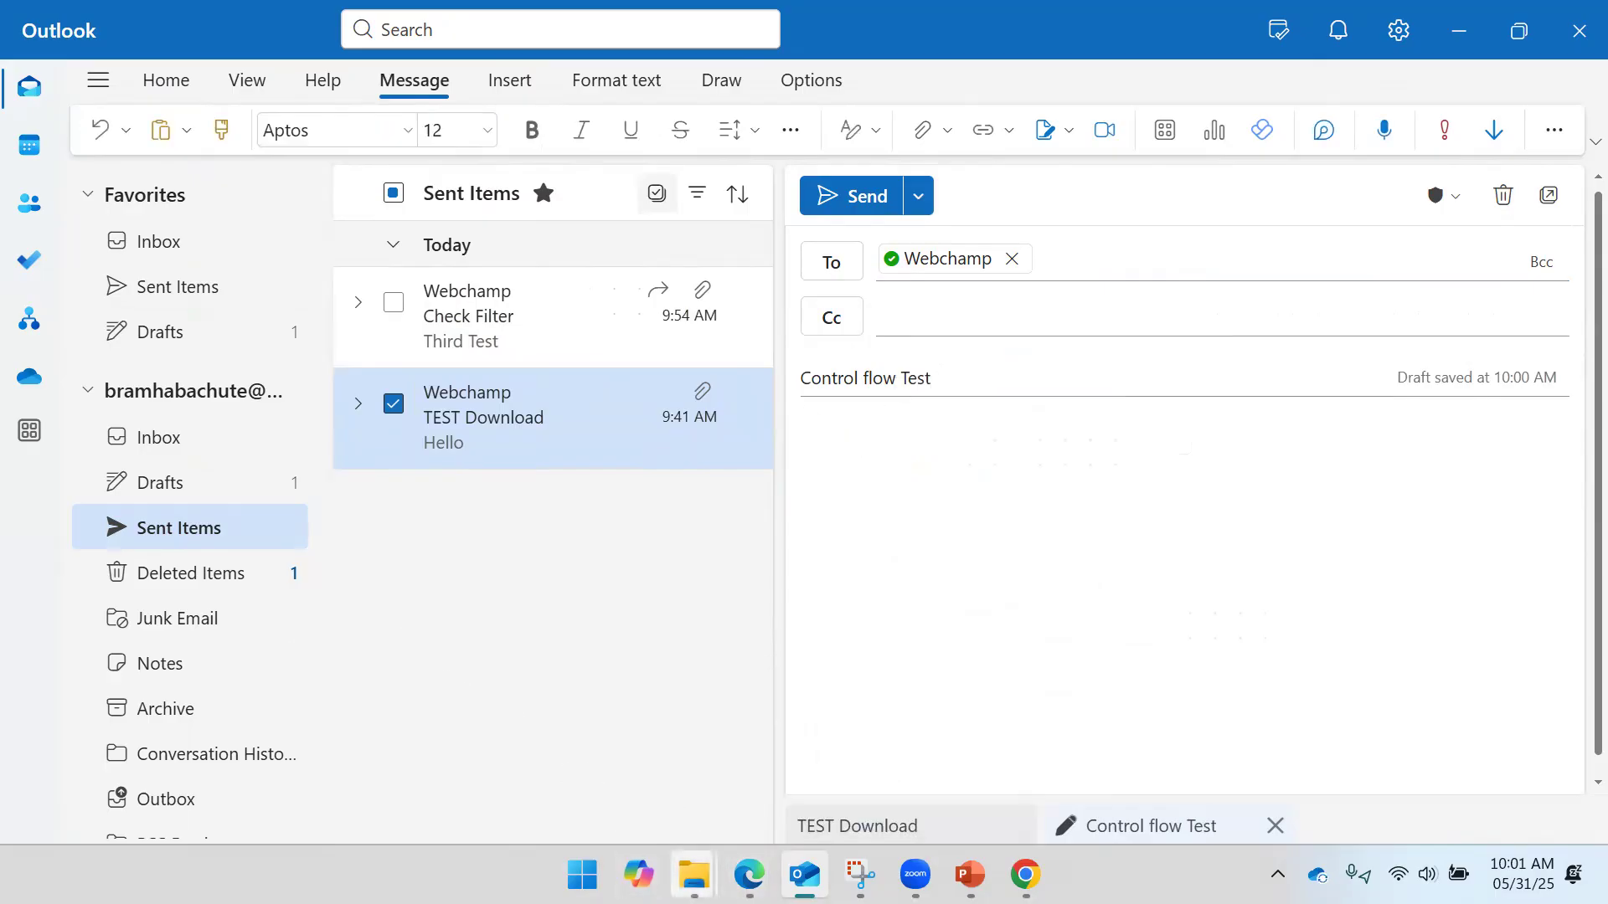
- Drag the four WhatsApp images from Downloads into the draft and send it to Webchamp
{"action": "mouse_move", "coordinate": [694, 874]}
{"action": "left_click", "coordinate": [938, 717]}
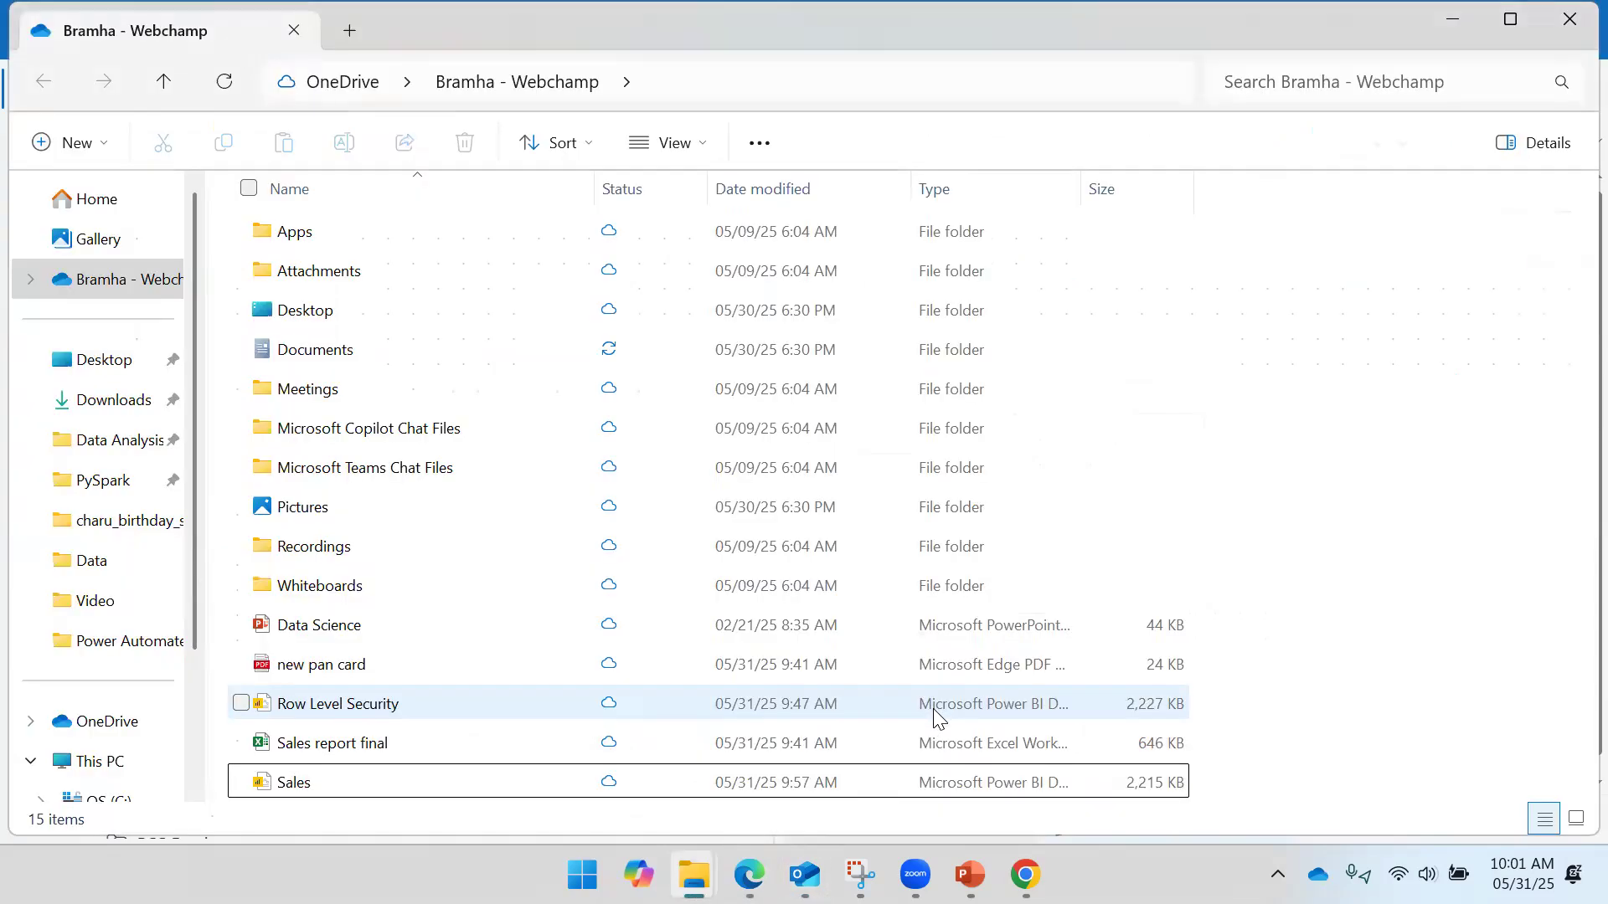
{"action": "left_click", "coordinate": [117, 403]}
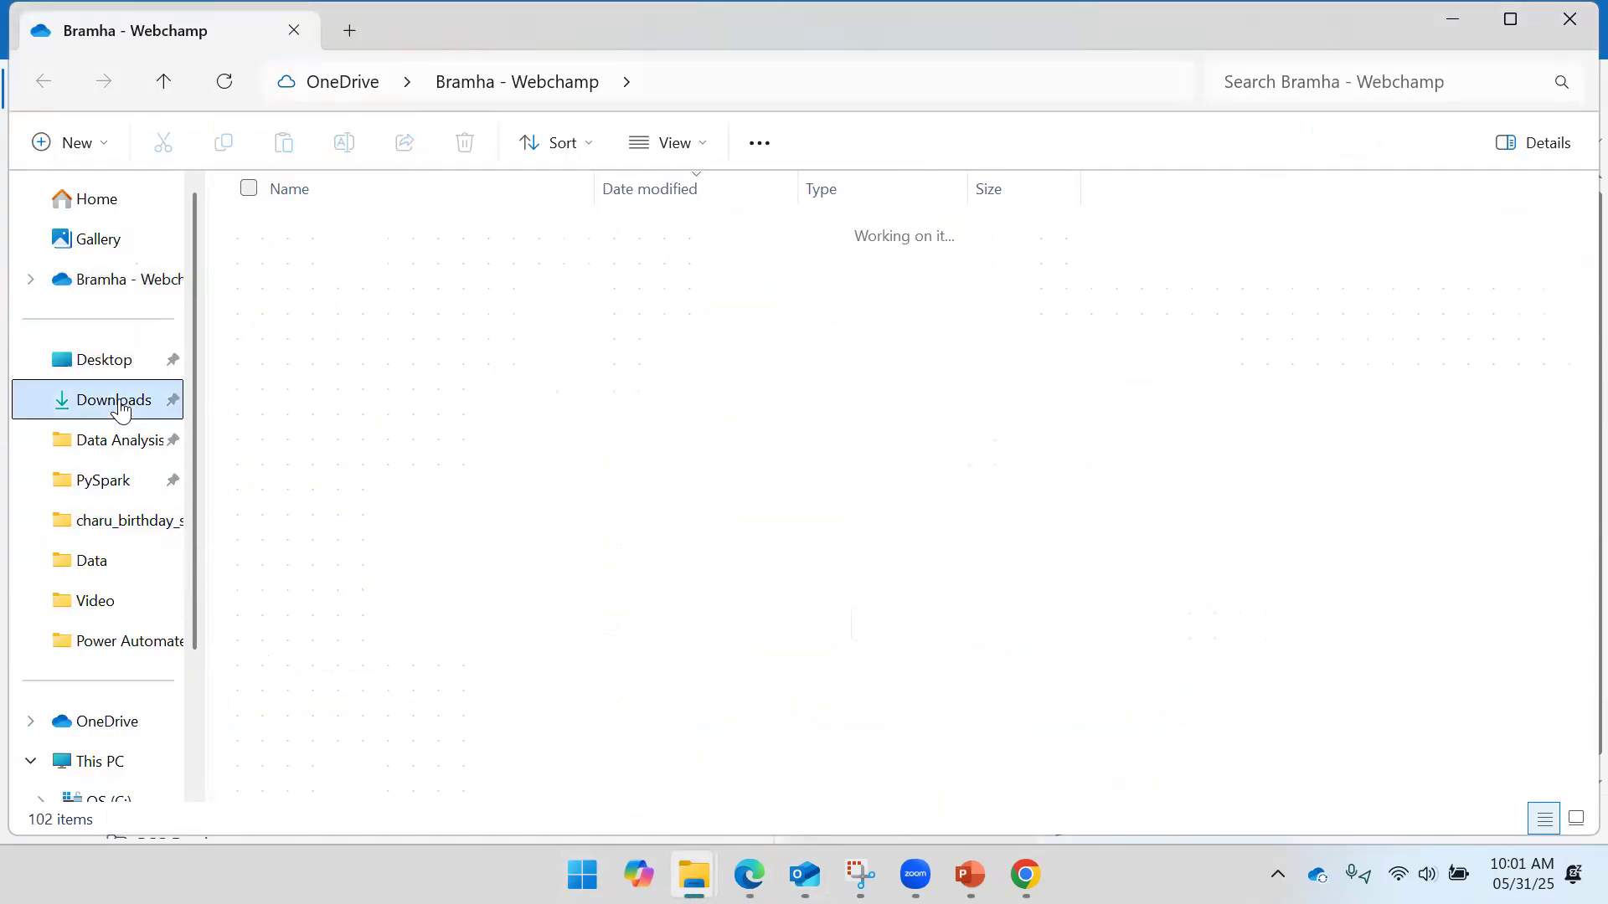
{"action": "left_click_drag", "start_coordinate": [1119, 479], "coordinate": [600, 568]}
{"action": "left_click_drag", "start_coordinate": [497, 508], "coordinate": [1401, 628]}
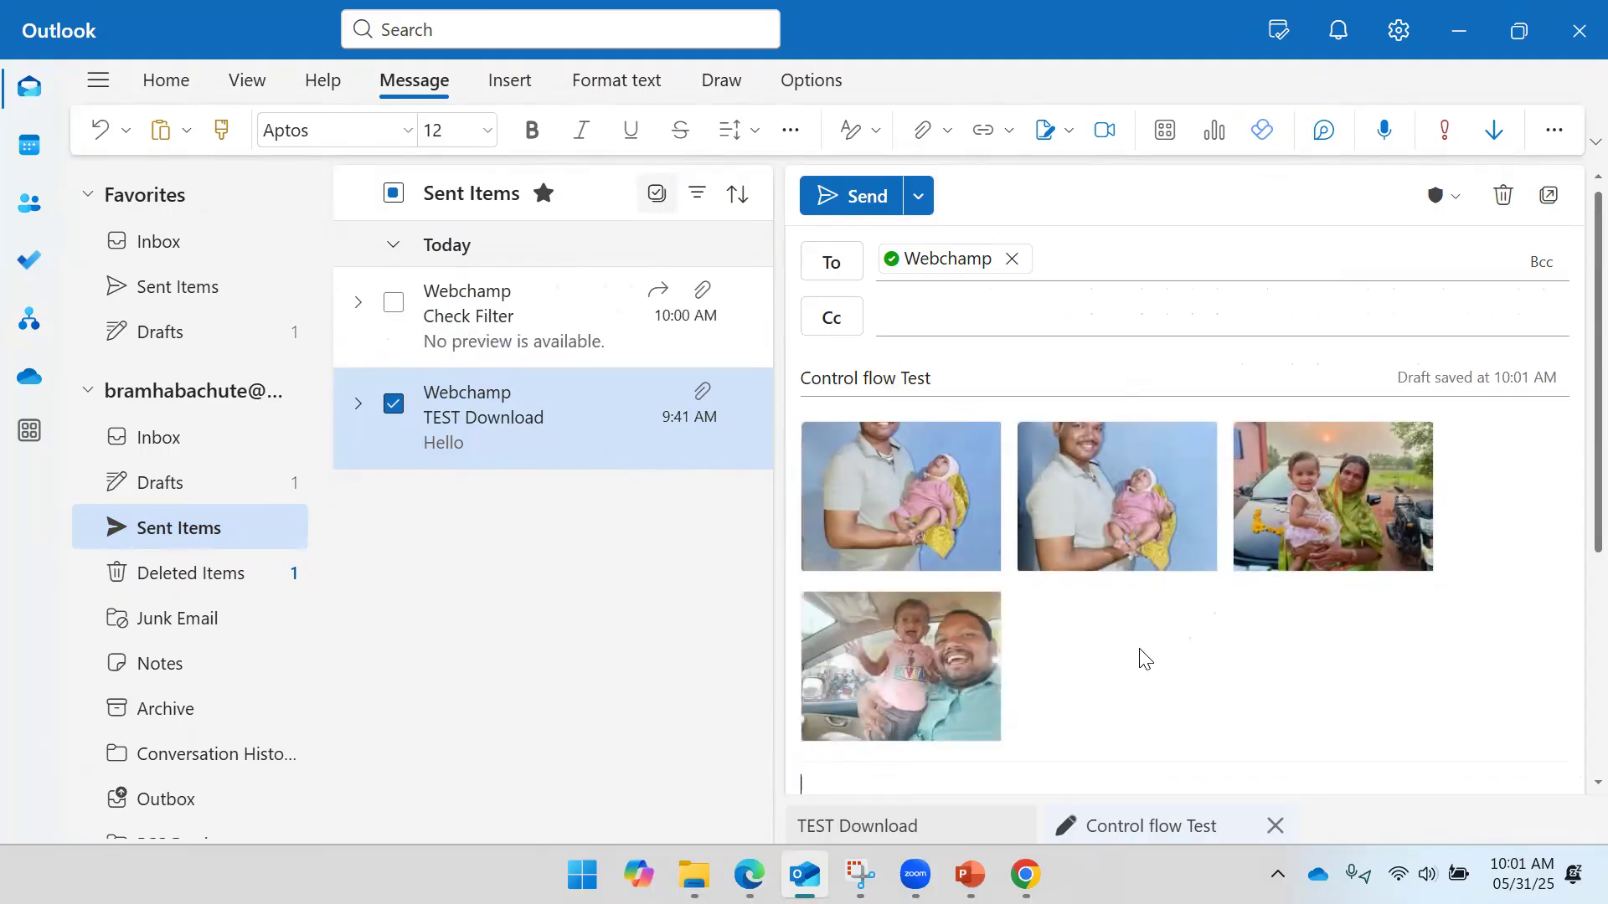
{"action": "scroll", "coordinate": [1088, 636], "scroll_direction": "down", "scroll_amount": 3}
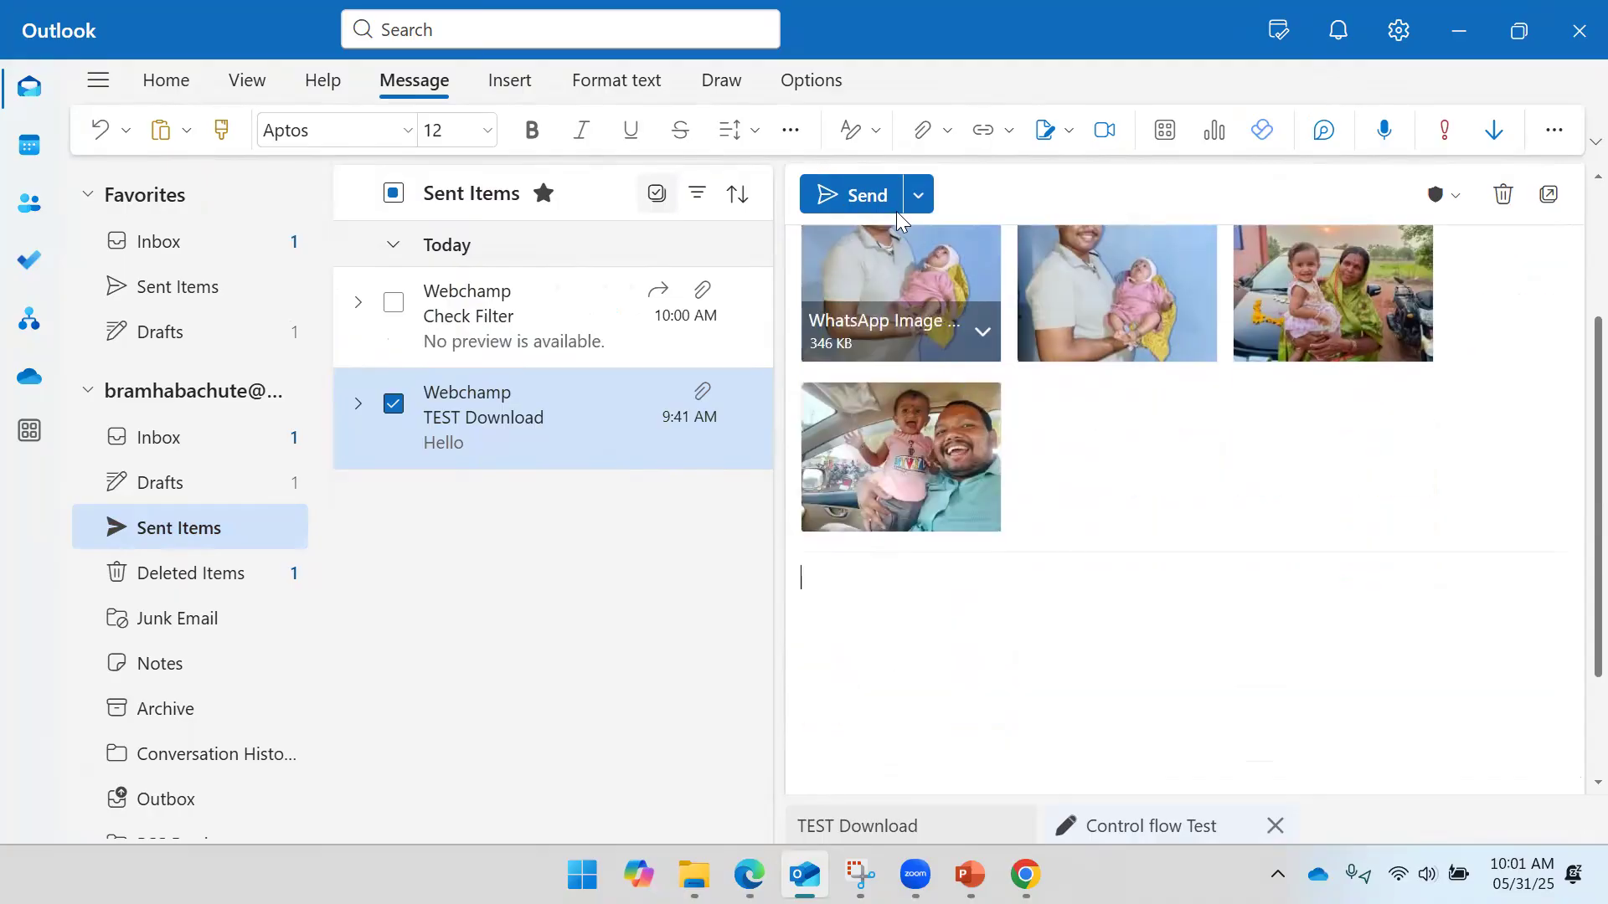
{"action": "left_click", "coordinate": [867, 195]}
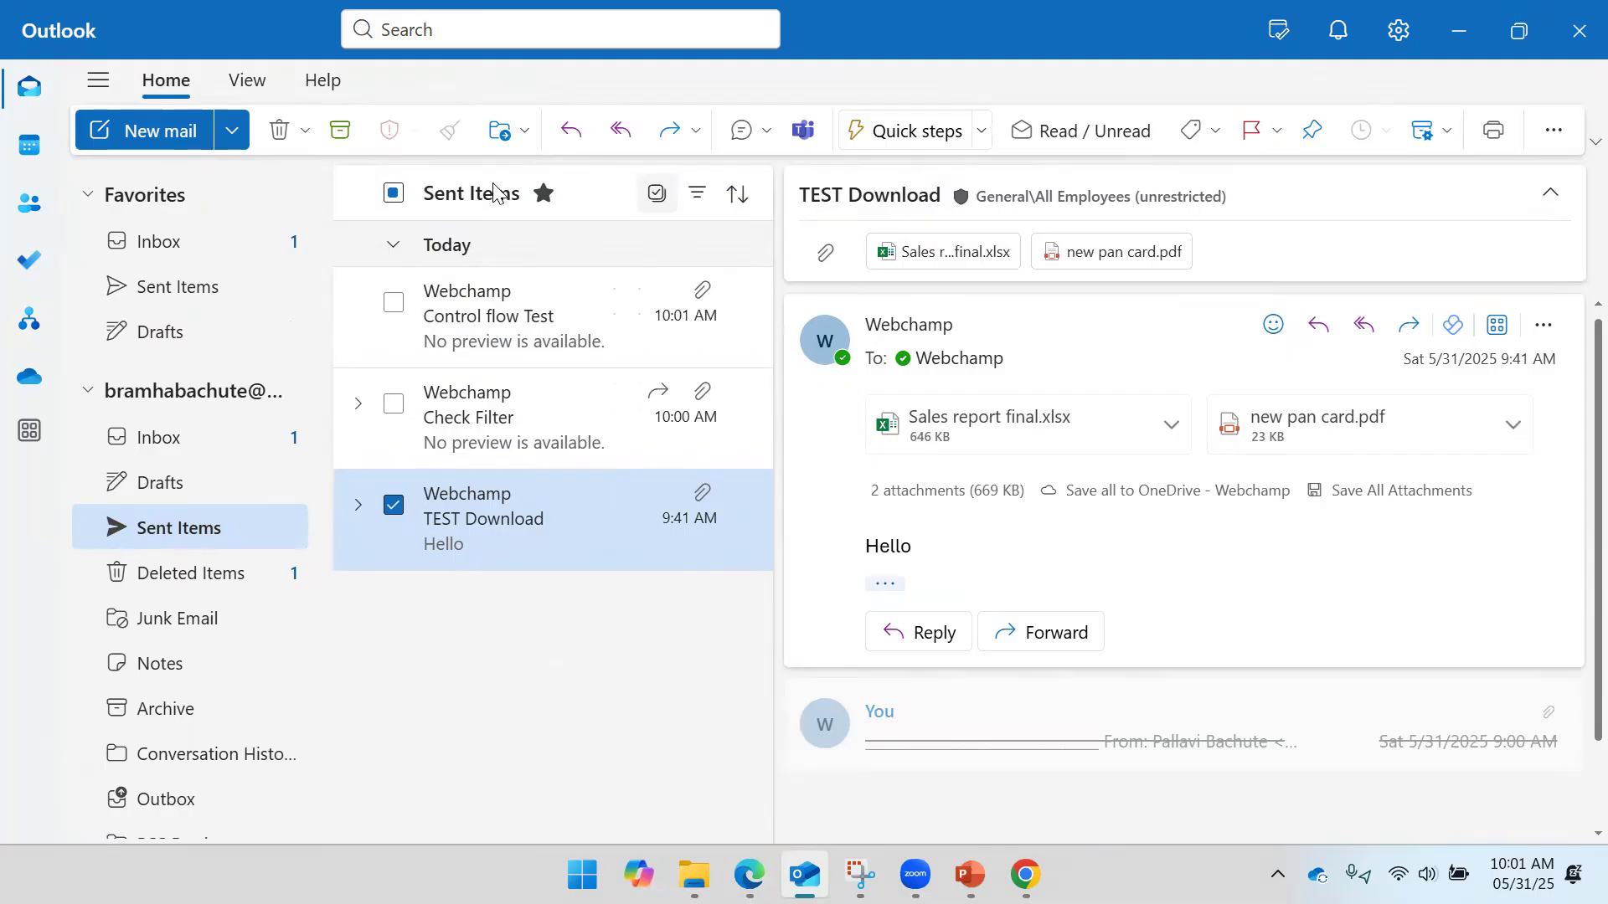
- Browse the inbox and Sent Items to check the Check Filter, Test Flow and Control flow Test emails
{"action": "left_click", "coordinate": [472, 341]}
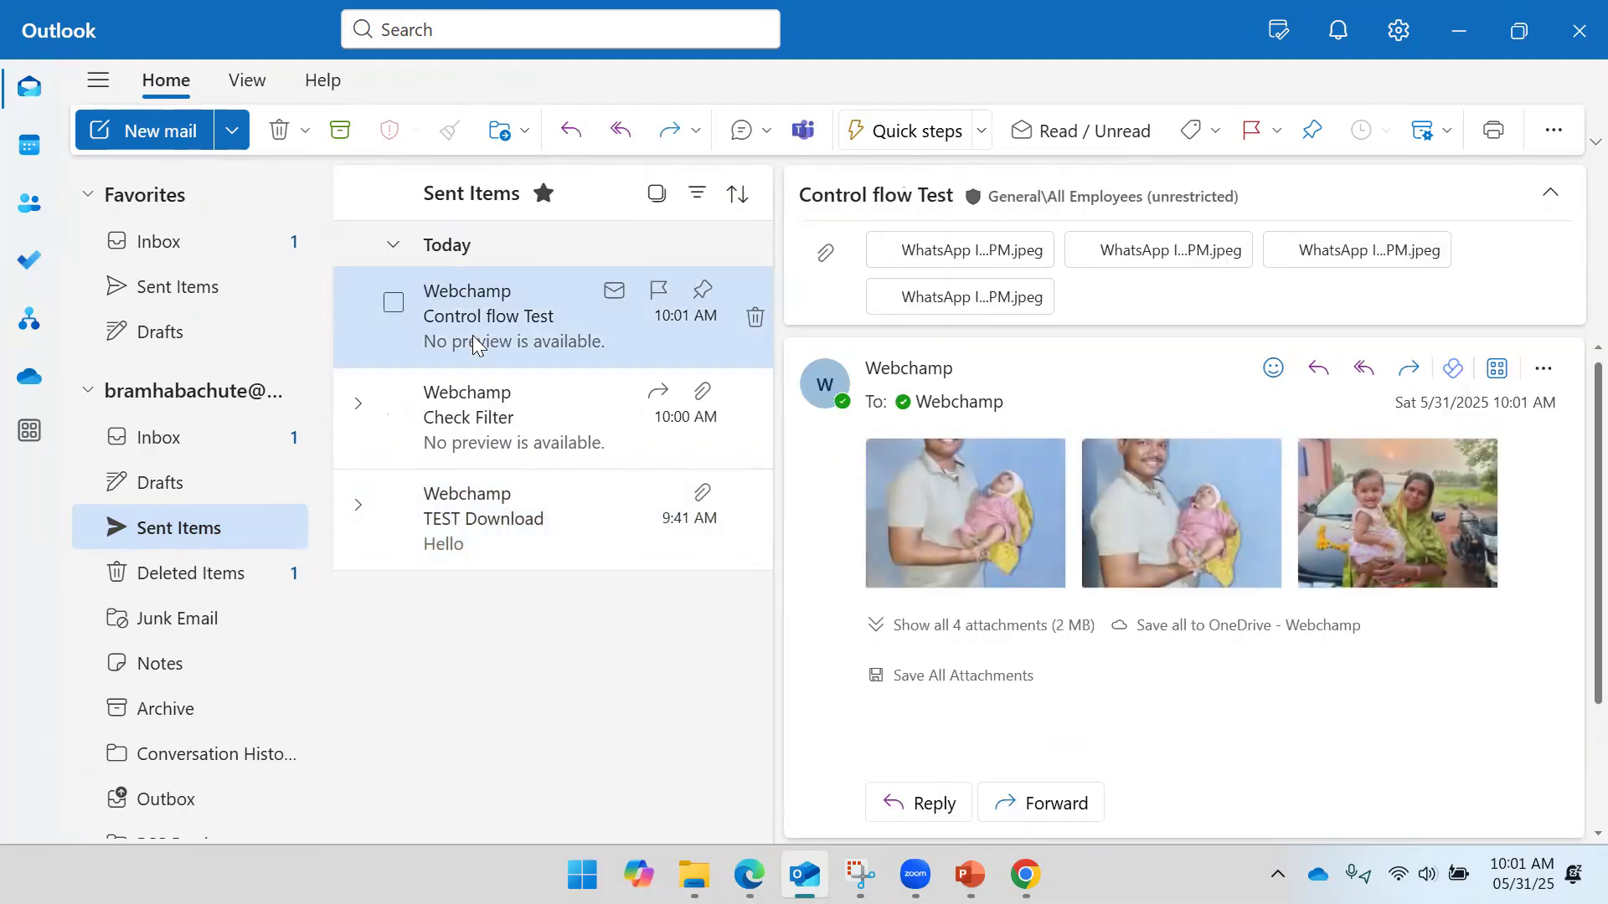
{"action": "left_click", "coordinate": [223, 242]}
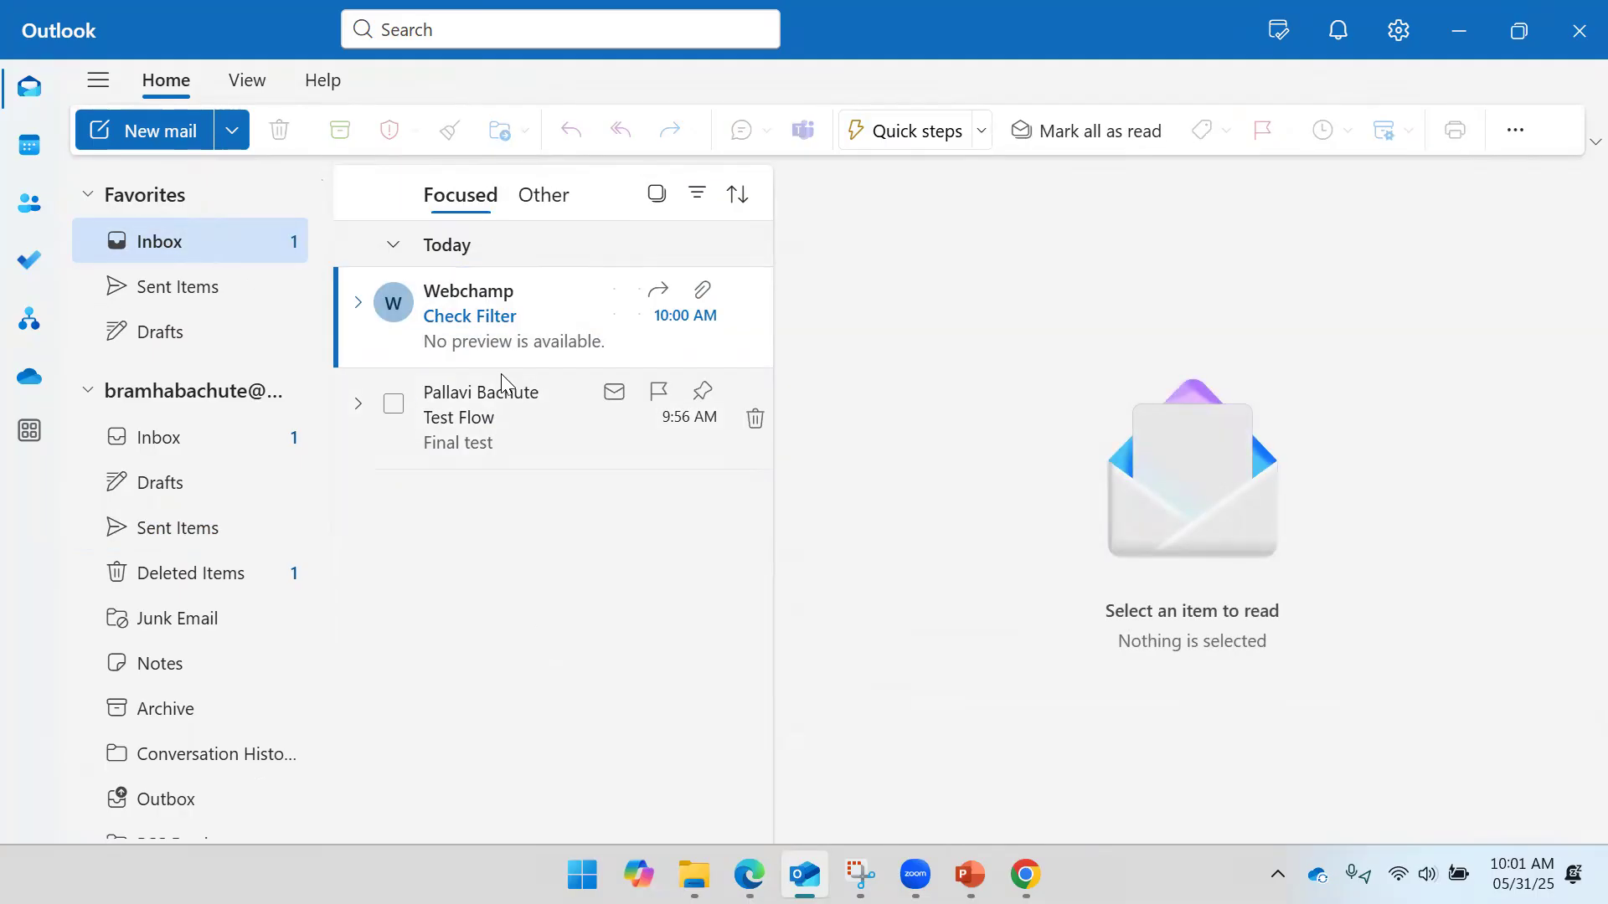
{"action": "left_click", "coordinate": [508, 325]}
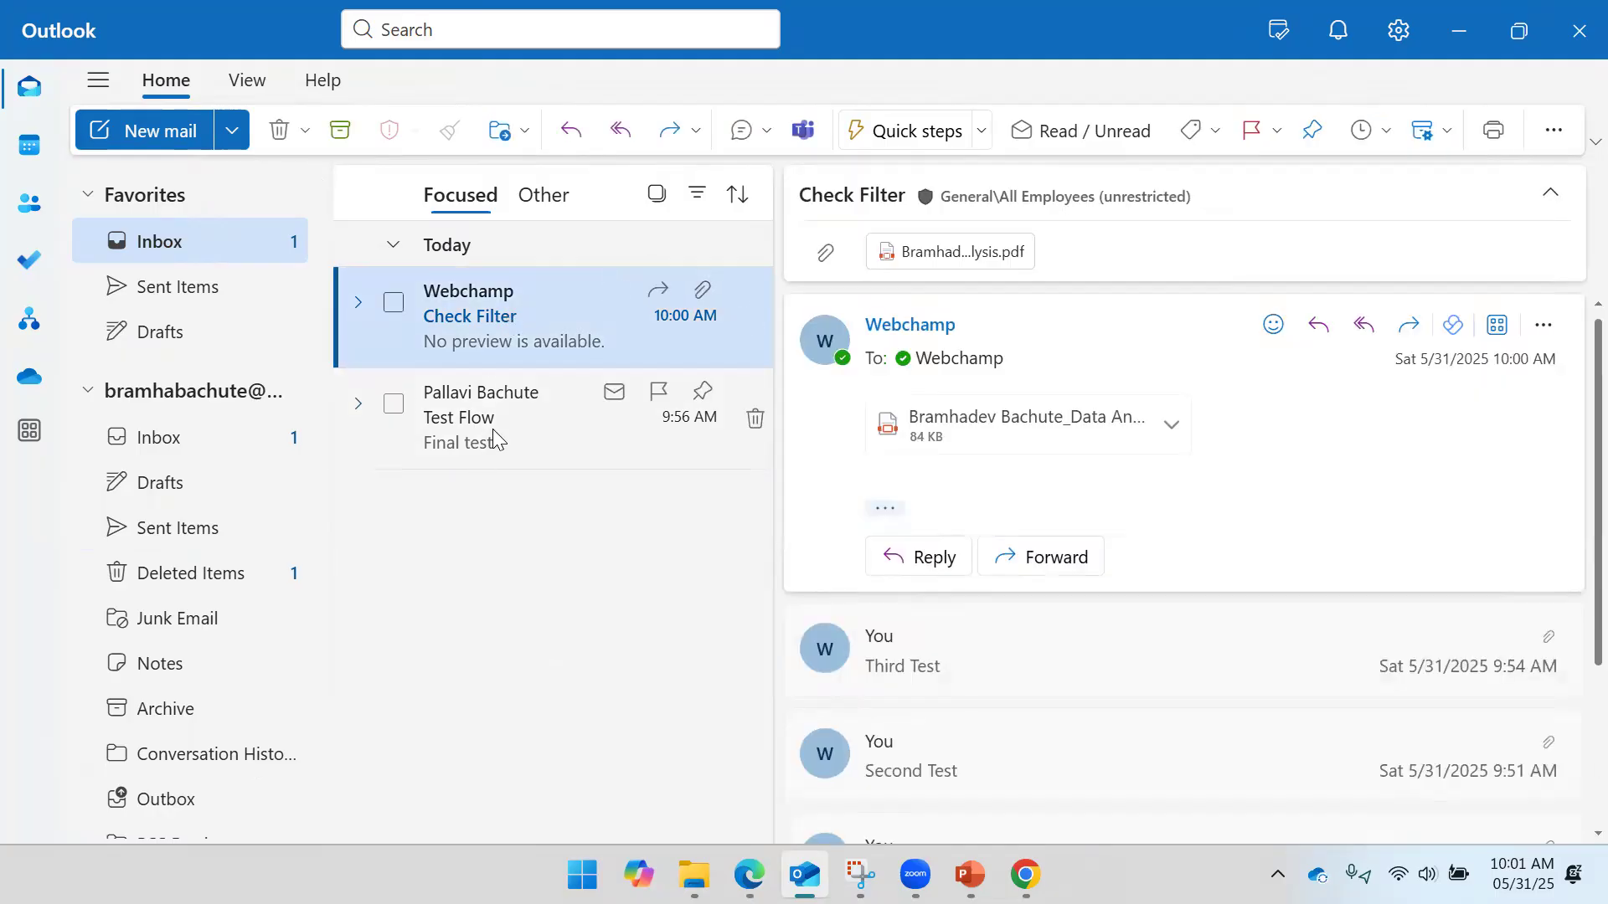
{"action": "left_click", "coordinate": [494, 423]}
{"action": "left_click", "coordinate": [501, 316]}
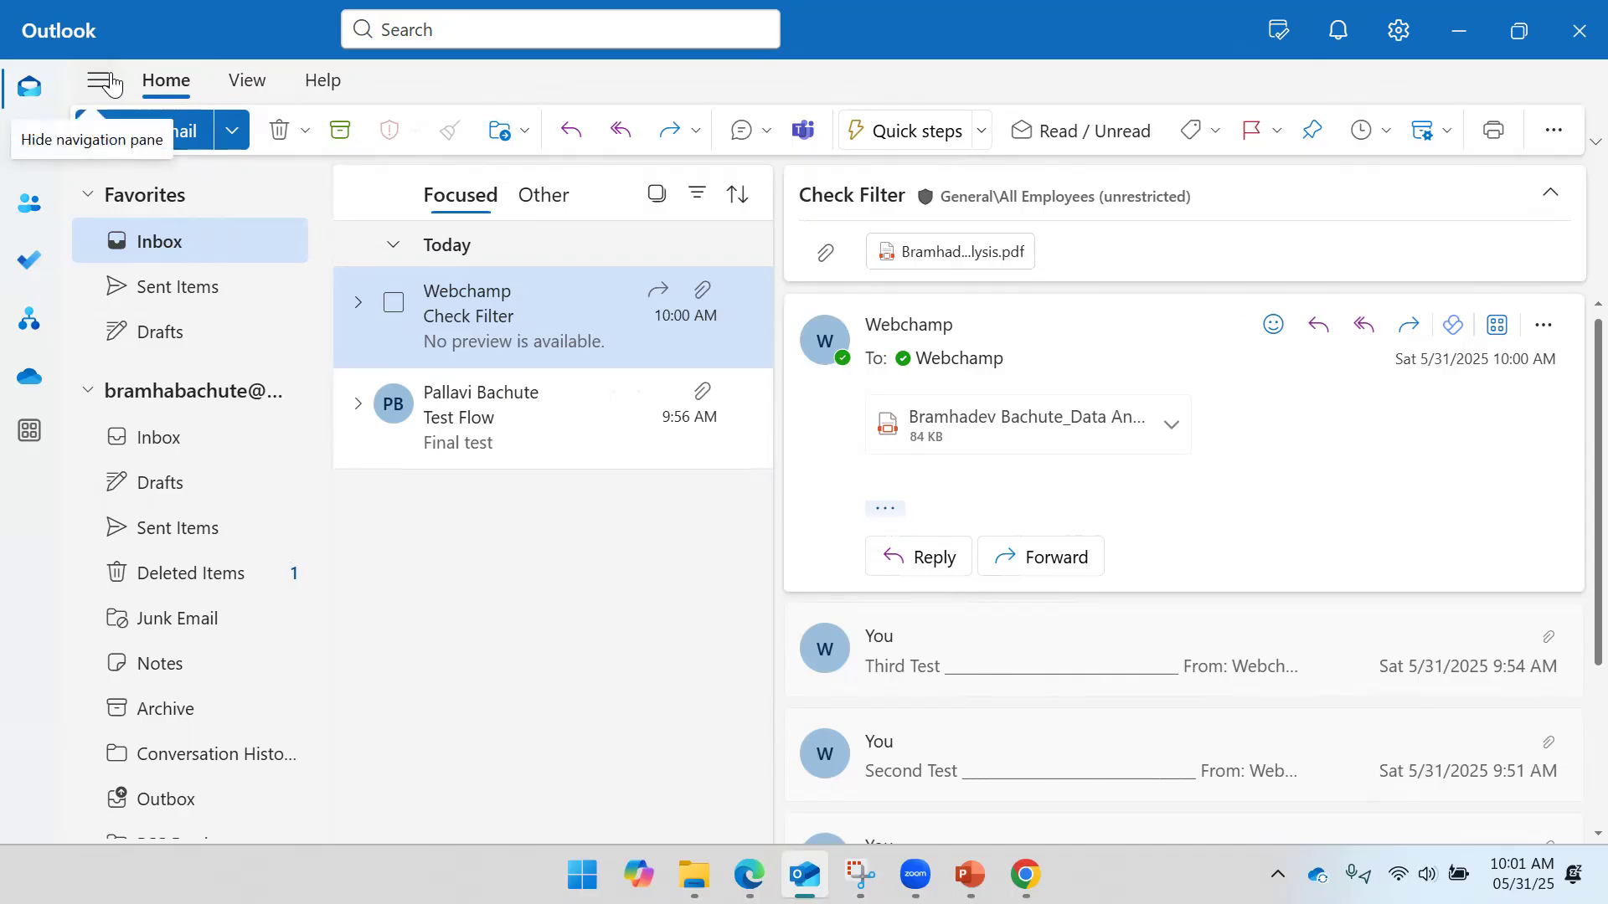
{"action": "left_click", "coordinate": [204, 283]}
{"action": "left_click", "coordinate": [551, 288]}
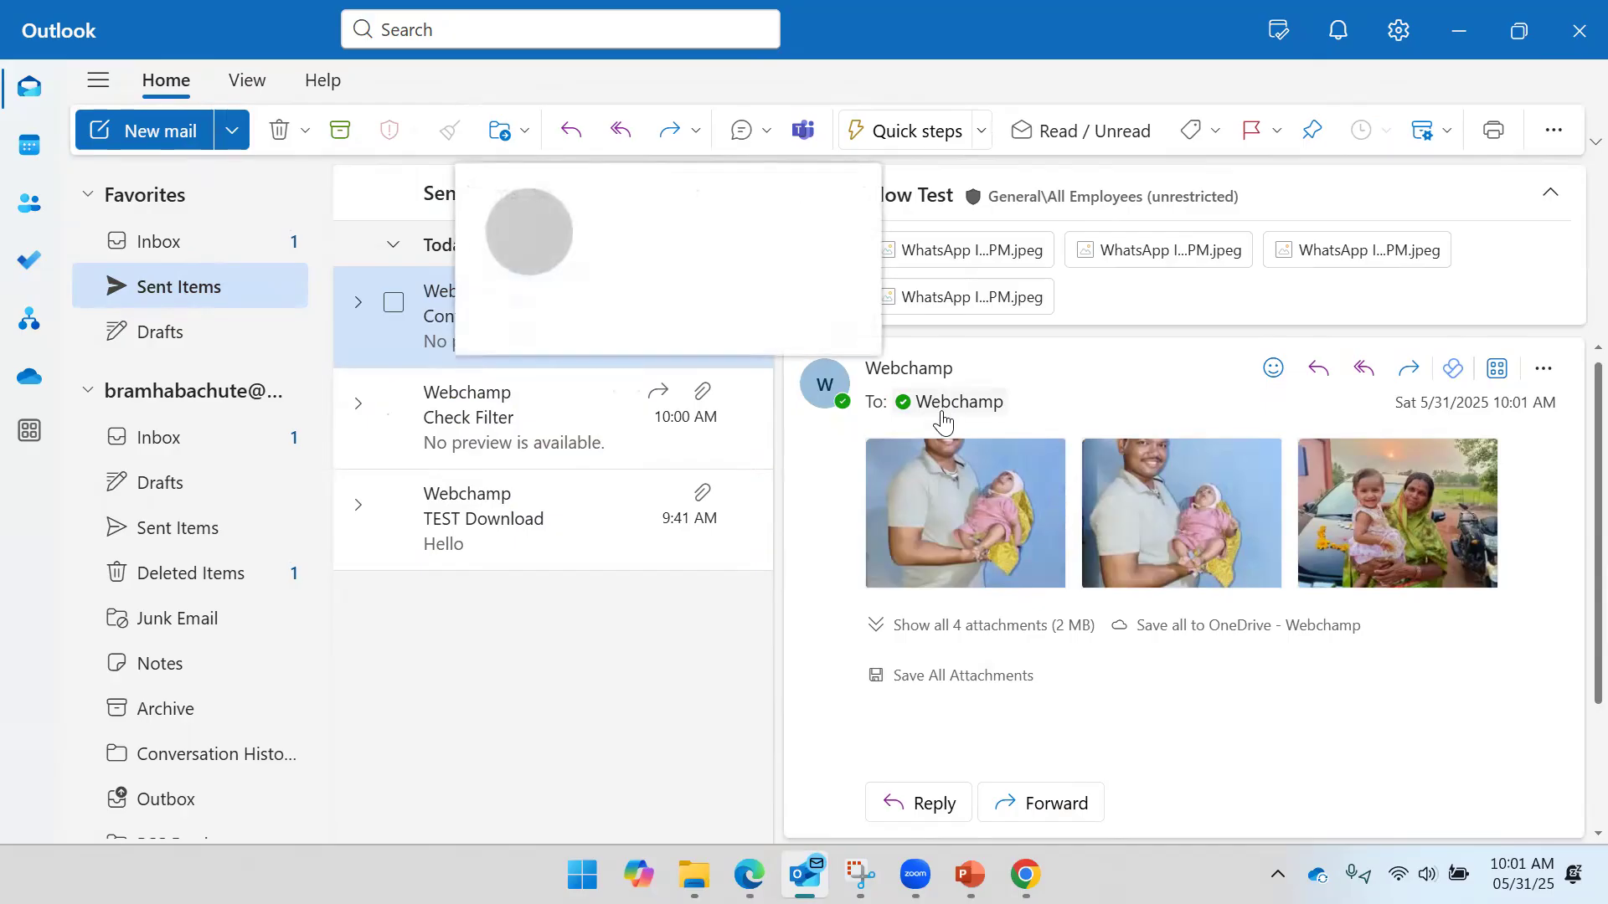
- Open the received Control flow Test email, then bring the successful Power Automate run forward
{"action": "left_click", "coordinate": [202, 256]}
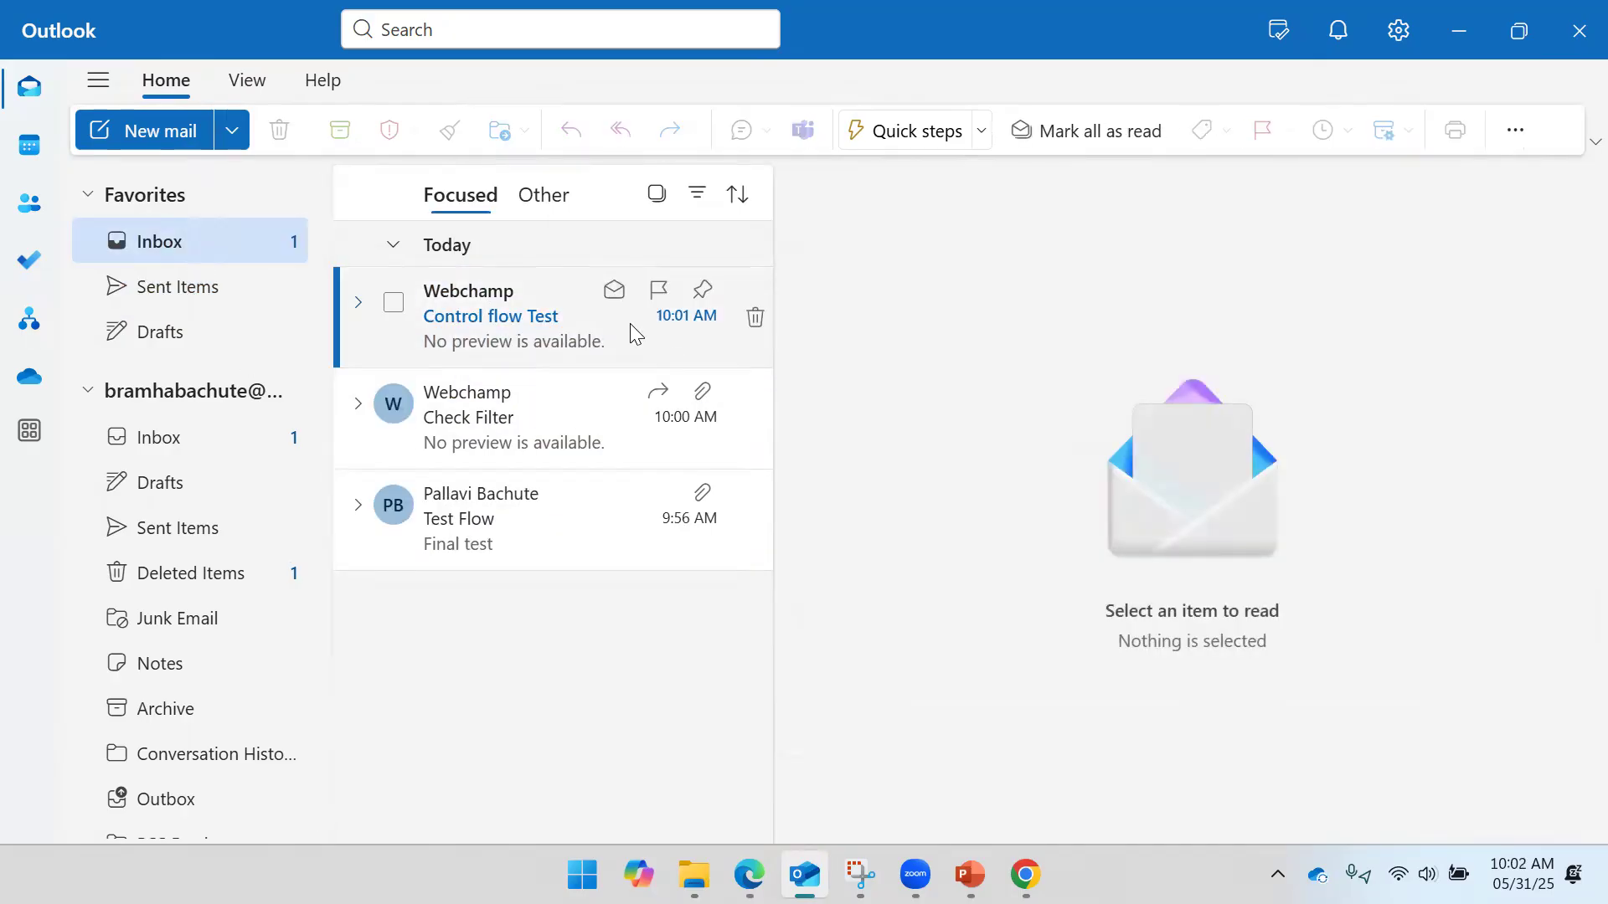
{"action": "left_click", "coordinate": [561, 335]}
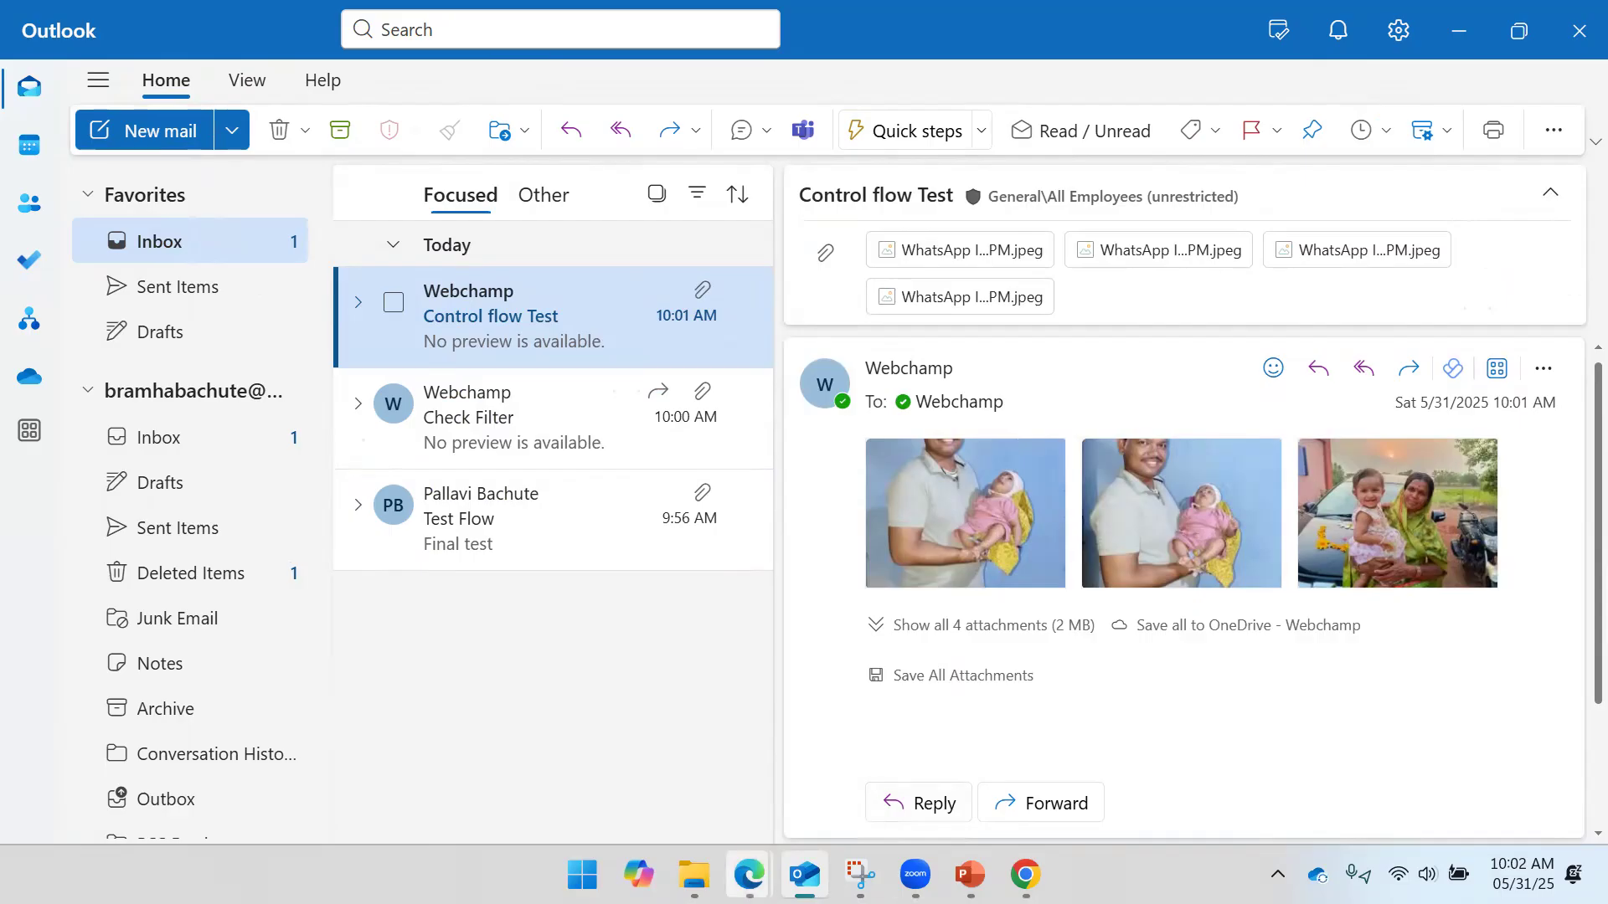
{"action": "mouse_move", "coordinate": [749, 875]}
{"action": "left_click", "coordinate": [816, 797]}
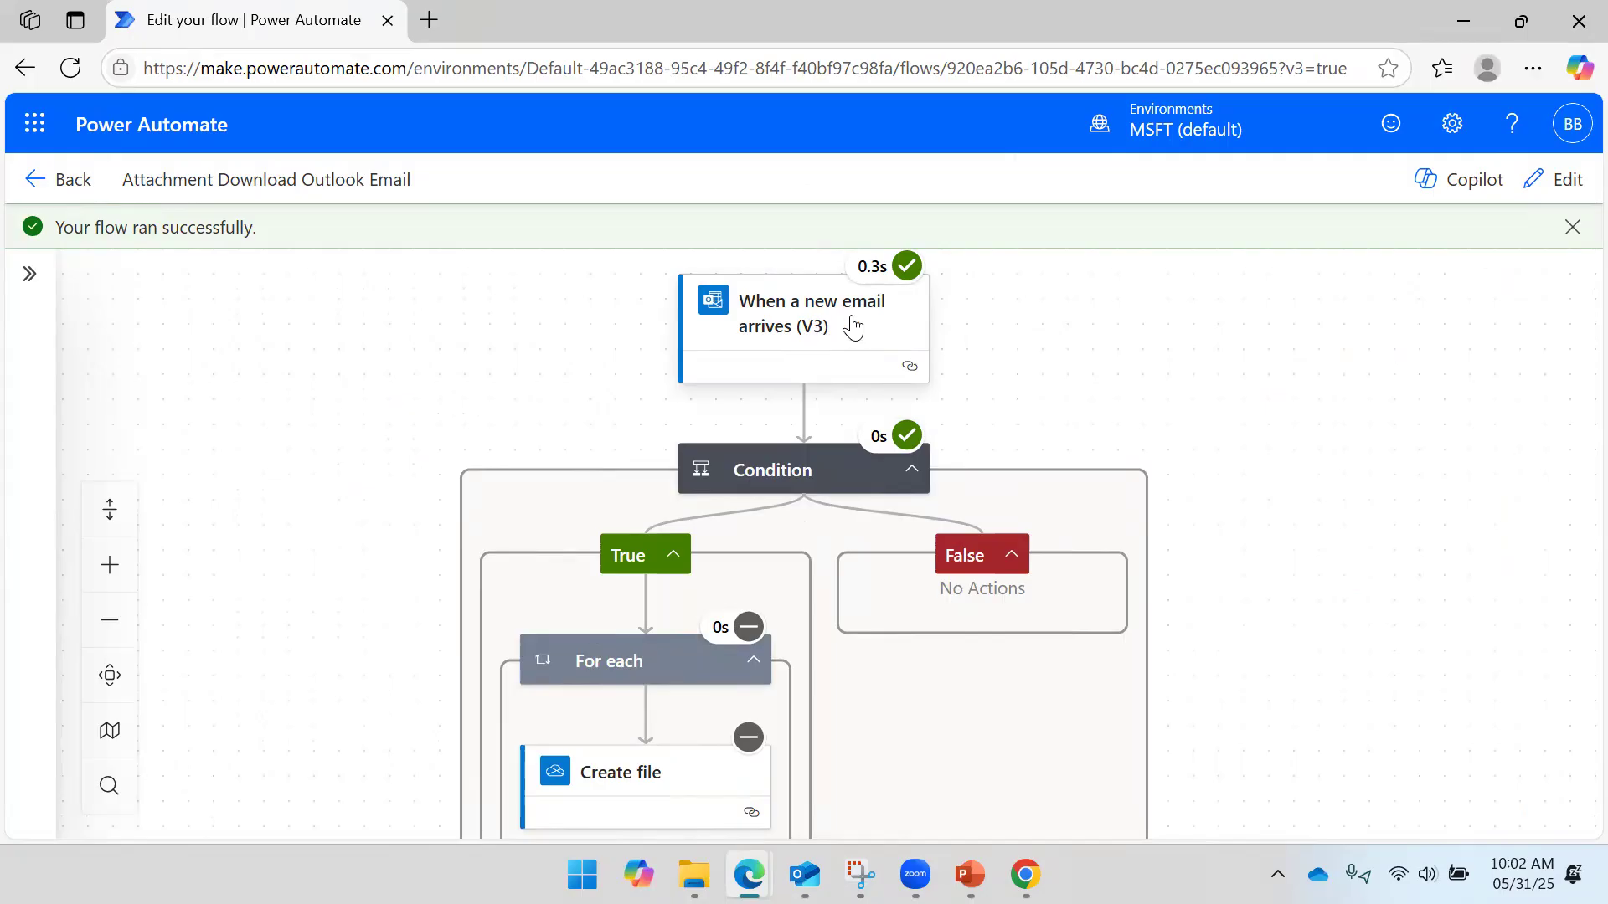
- Confirm the Condition step's run result was false, then switch to Outlook on the web's Sent Items
{"action": "left_click", "coordinate": [821, 485]}
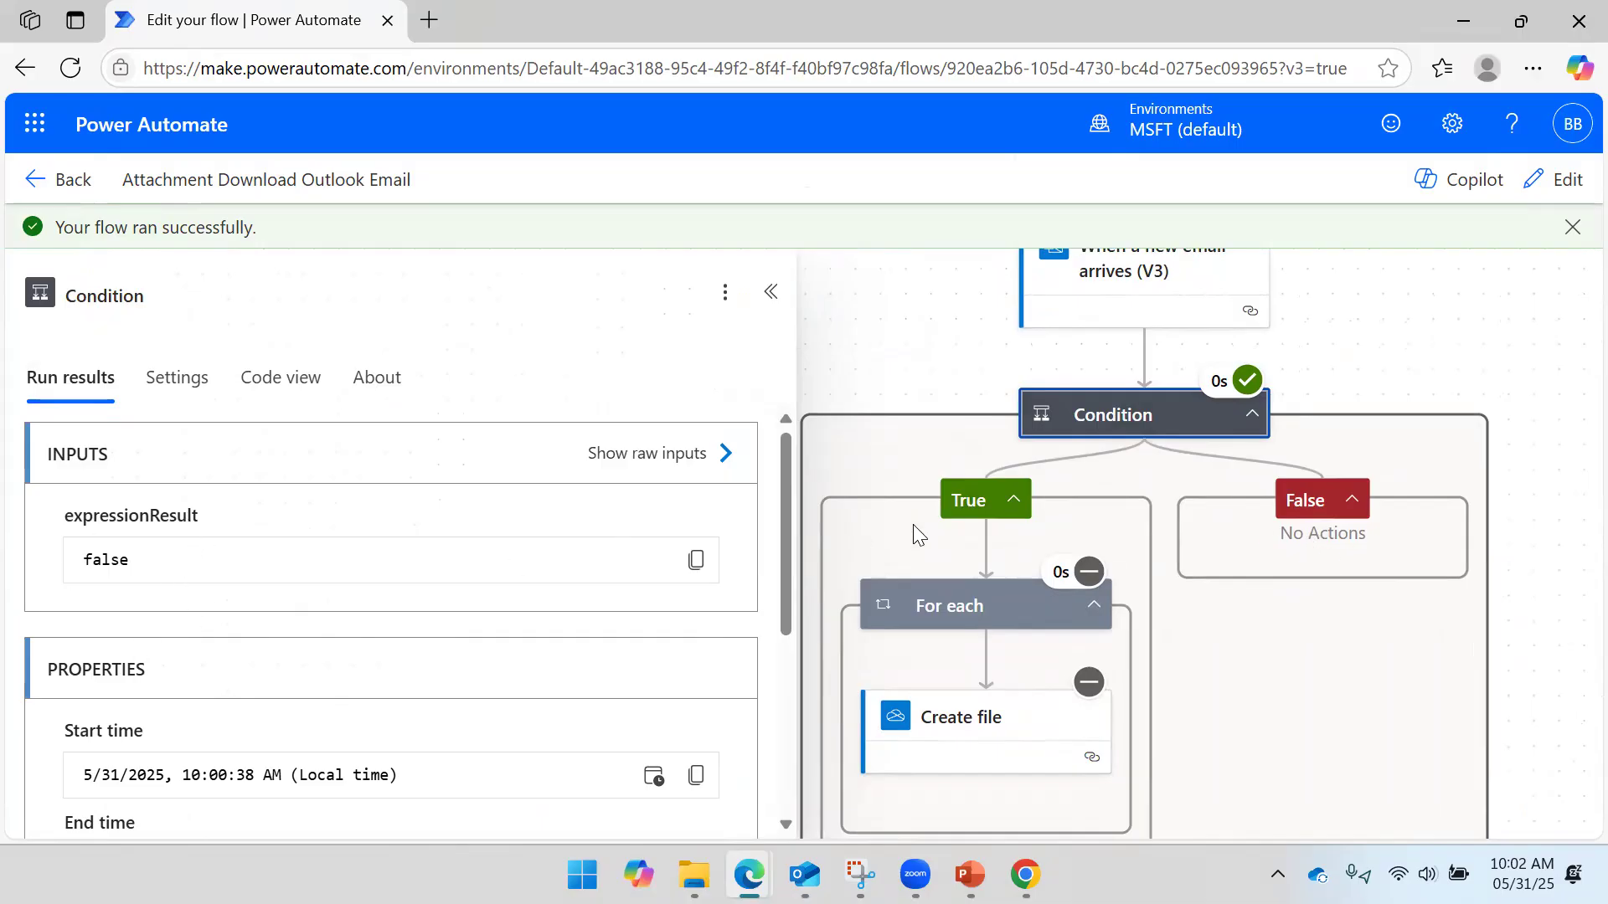
{"action": "left_click", "coordinate": [1382, 316]}
{"action": "left_click_drag", "start_coordinate": [1410, 312], "coordinate": [1021, 379]}
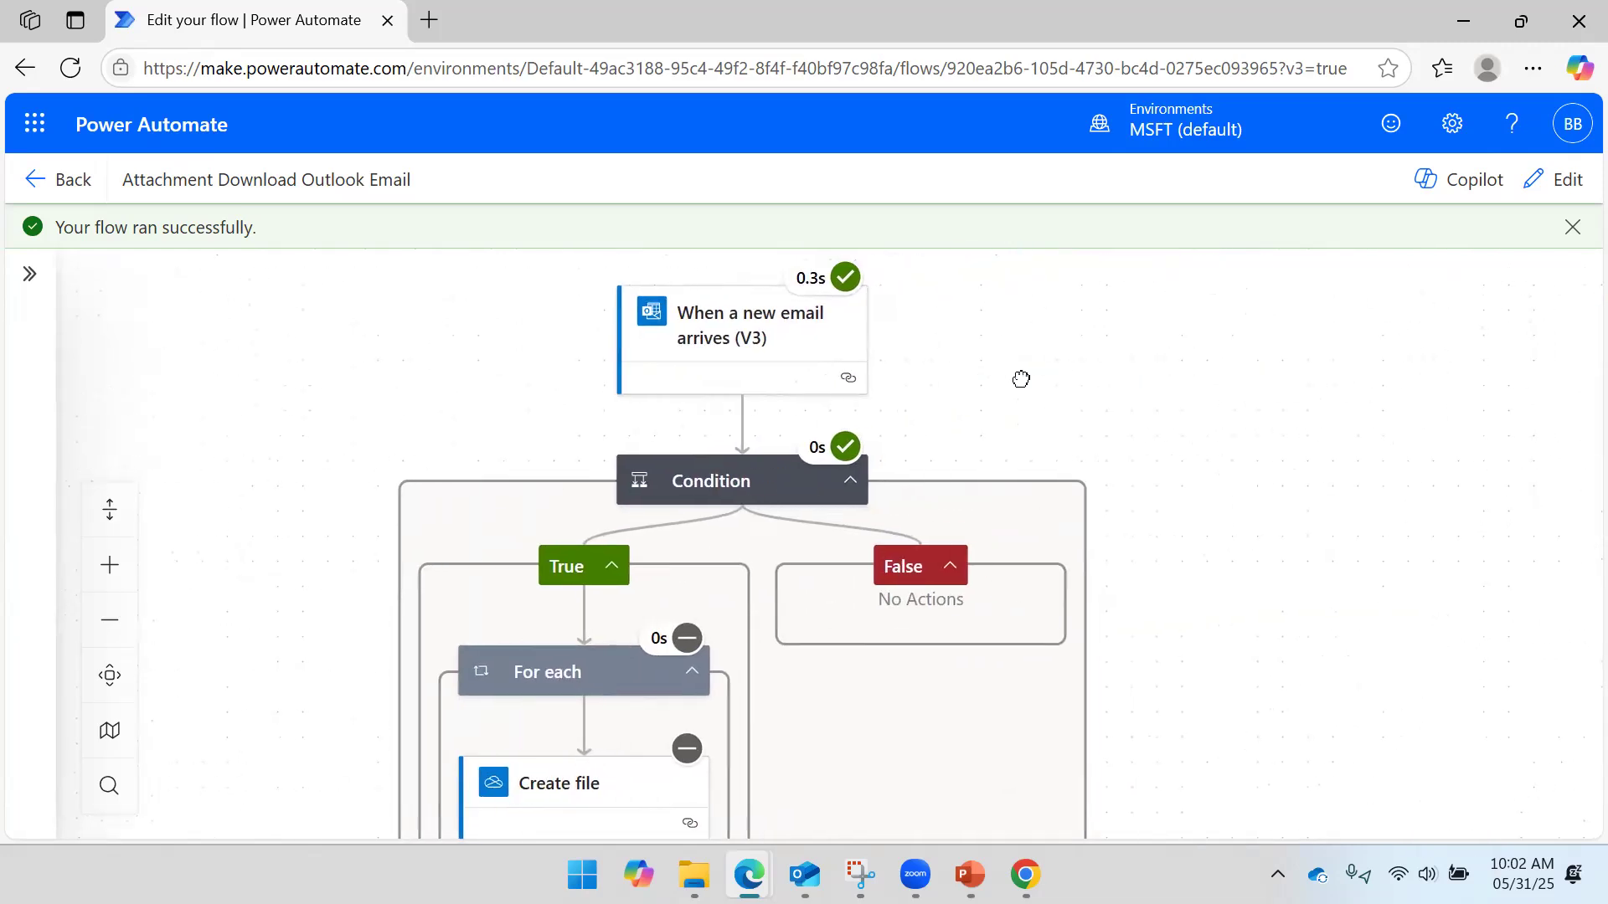
{"action": "left_click", "coordinate": [1025, 875]}
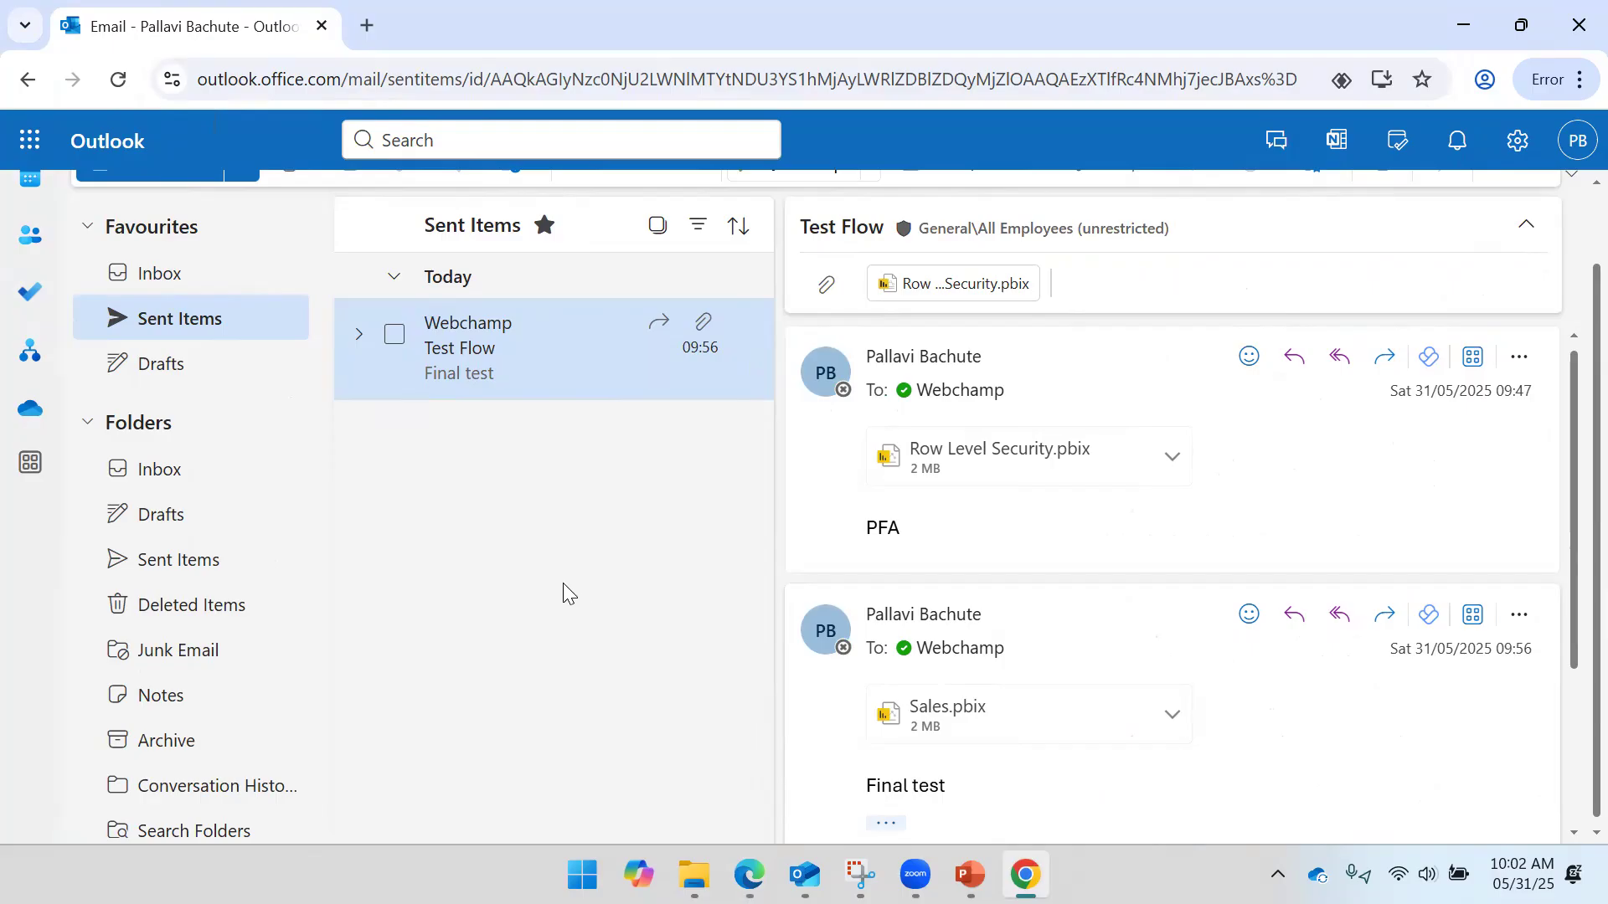
- Compose a new web email to Webchamp with subject 'Control Flow Test' and body 'PFA'
{"action": "scroll", "coordinate": [160, 289], "scroll_direction": "up", "scroll_amount": 2}
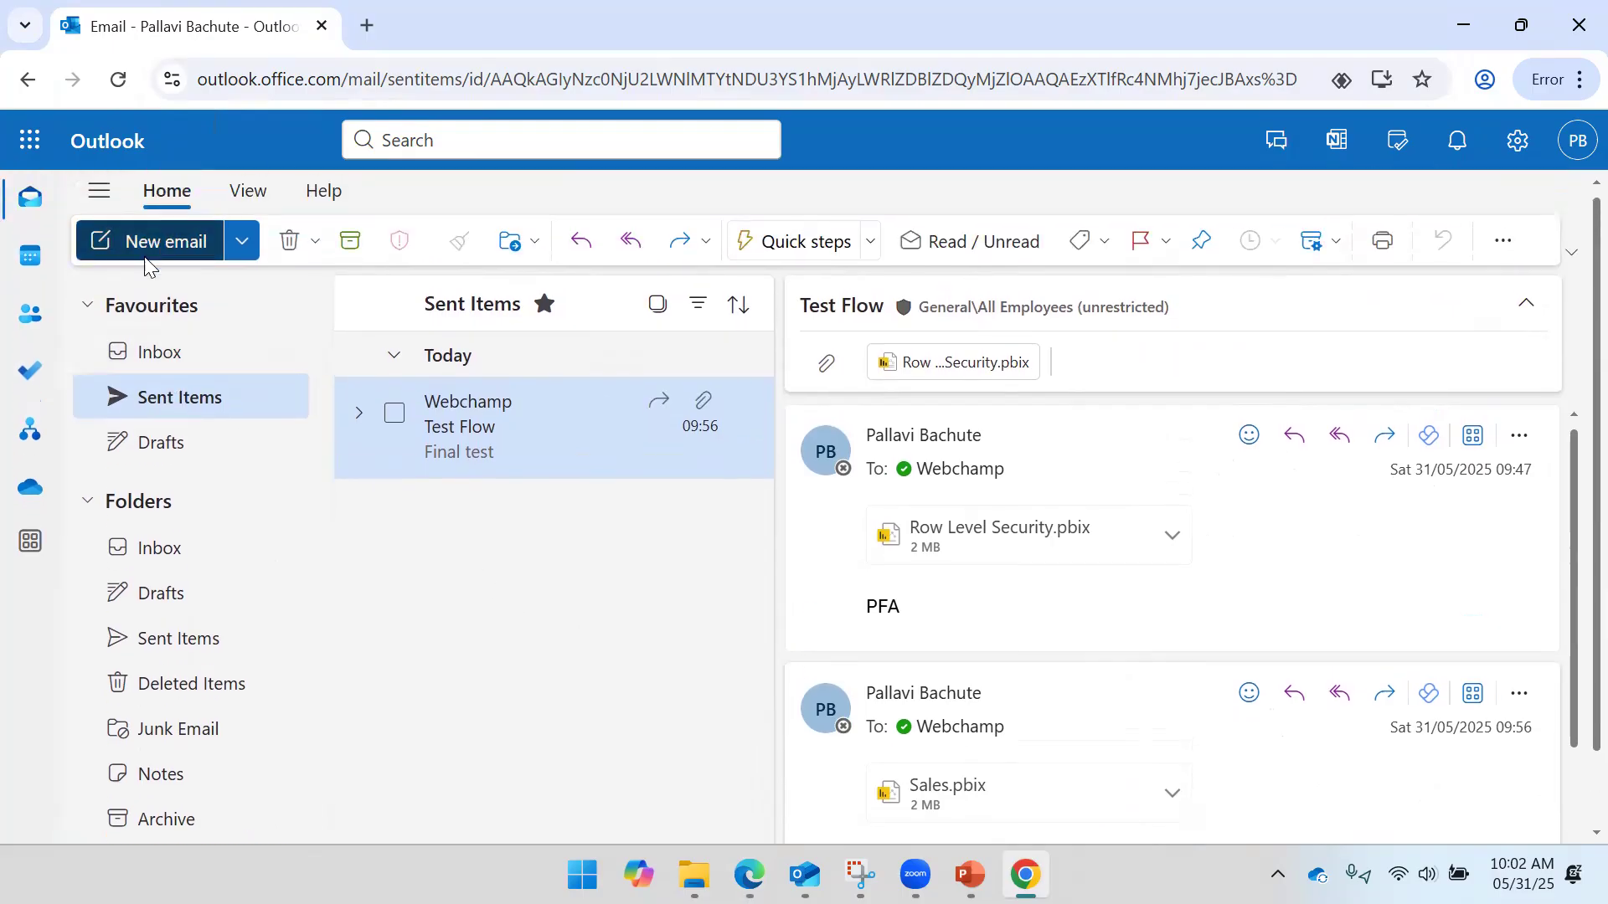
{"action": "left_click", "coordinate": [146, 263]}
{"action": "type", "text": "Web"}
{"action": "left_click", "coordinate": [1017, 438]}
{"action": "left_click", "coordinate": [974, 424]}
{"action": "left_click", "coordinate": [811, 492]}
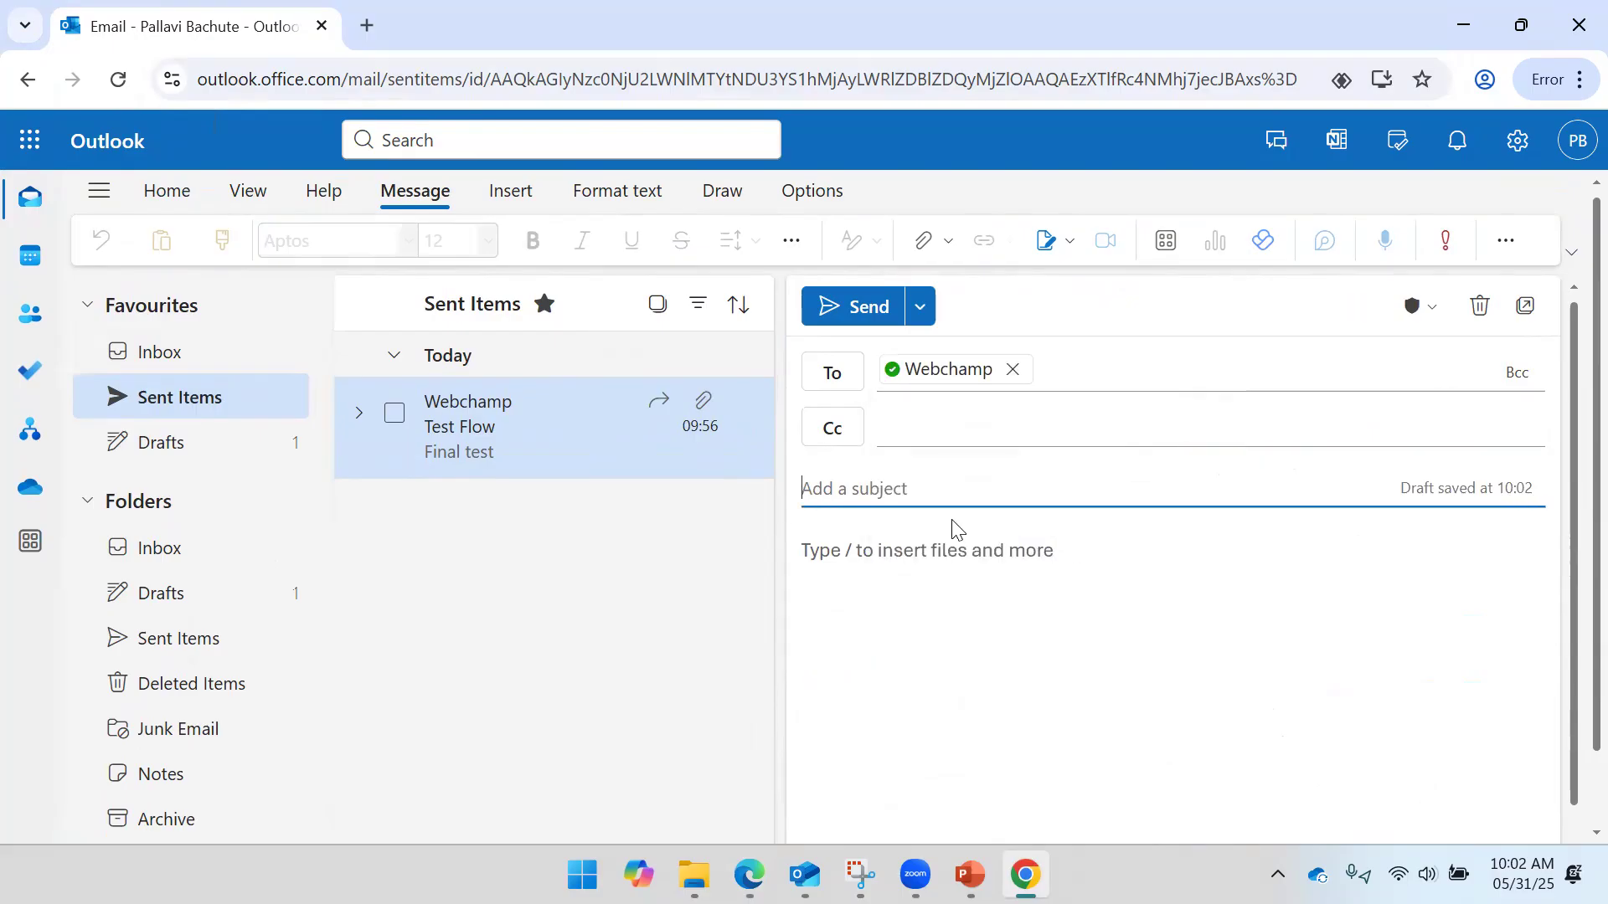
{"action": "type", "text": "P"}
{"action": "key", "text": "BackSpace"}
{"action": "key", "text": "BackSpace"}
{"action": "type", "text": "Control Flow Test"}
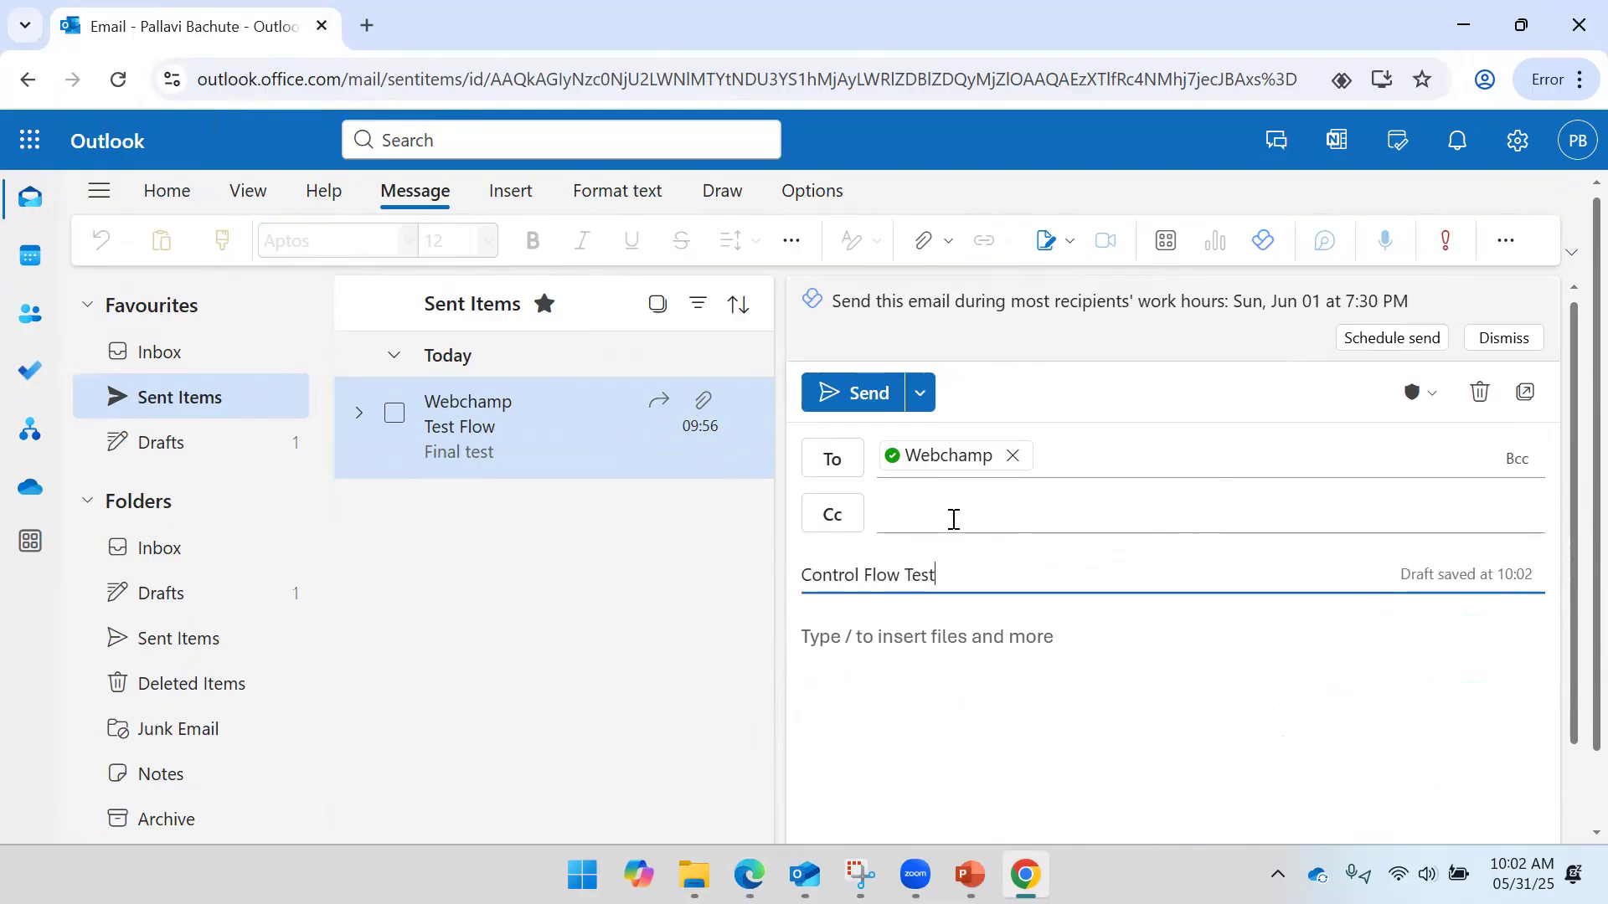
{"action": "left_click", "coordinate": [882, 674]}
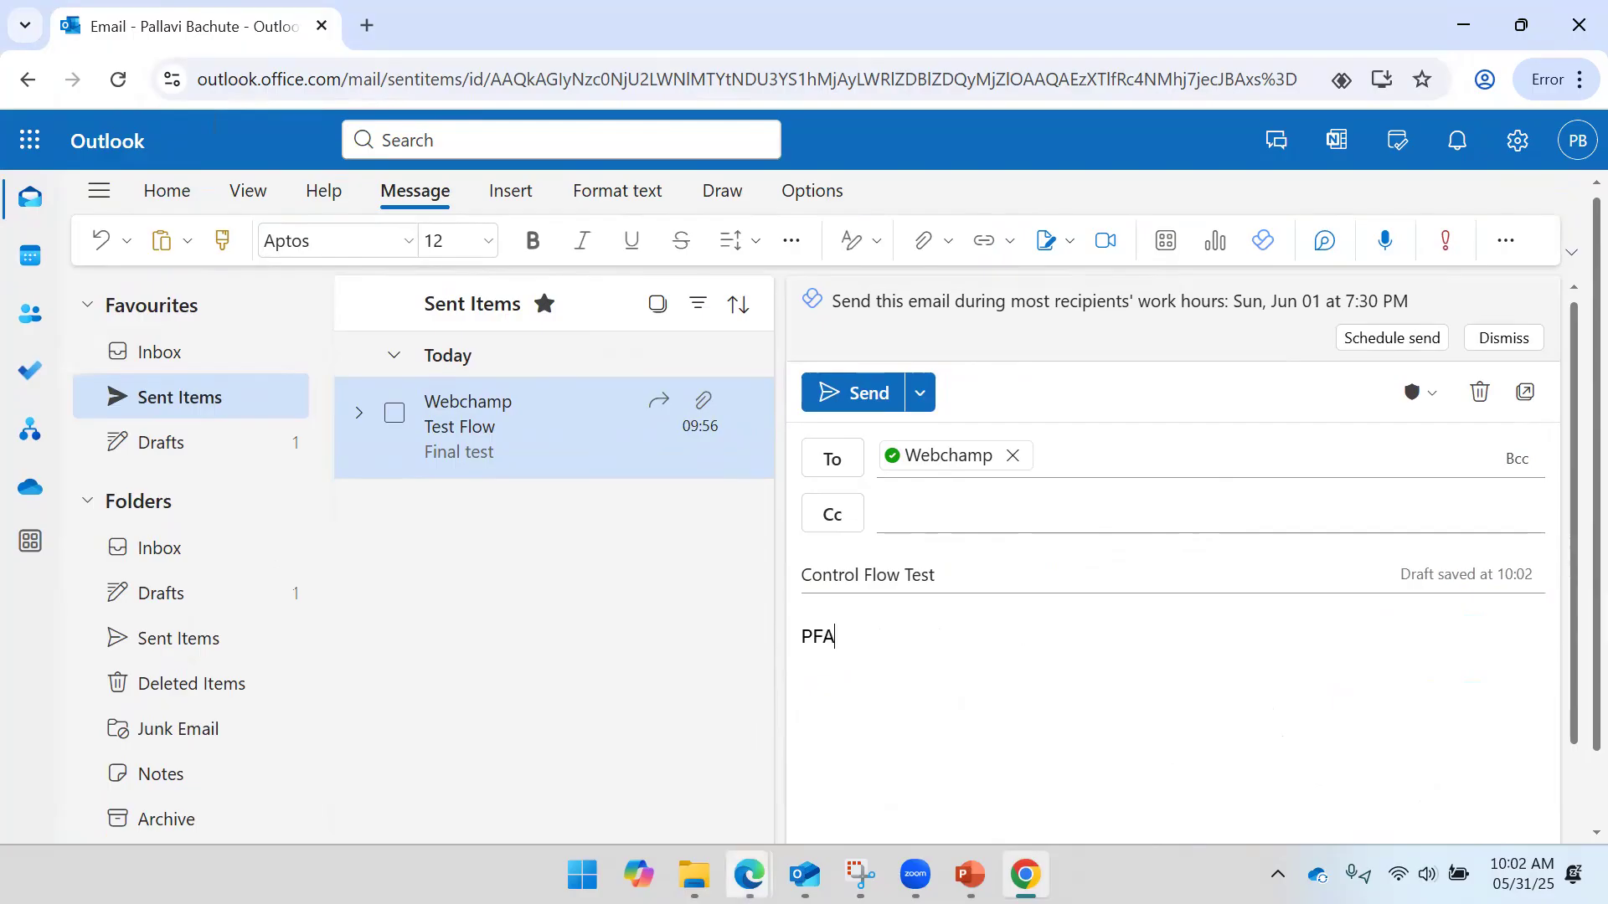
- Attach the four WhatsApp photos from Downloads and send the email
{"action": "mouse_move", "coordinate": [694, 875]}
{"action": "left_click", "coordinate": [969, 772]}
{"action": "left_click_drag", "start_coordinate": [807, 552], "coordinate": [1443, 742]}
{"action": "scroll", "coordinate": [1080, 653], "scroll_direction": "down", "scroll_amount": 5}
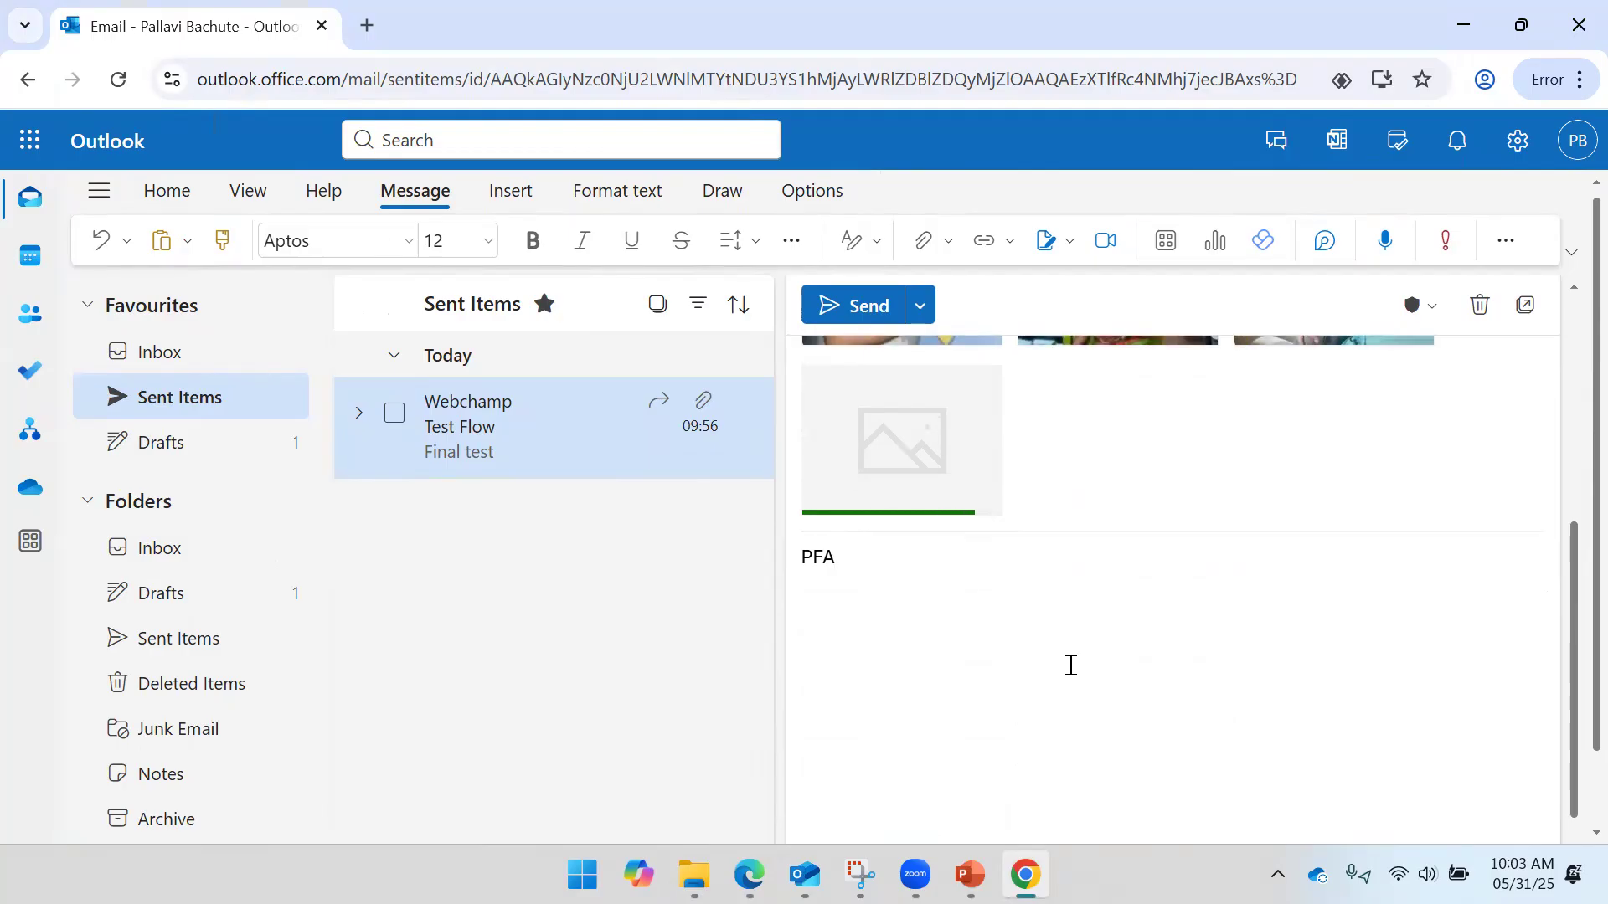
{"action": "scroll", "coordinate": [1071, 639], "scroll_direction": "up", "scroll_amount": 3}
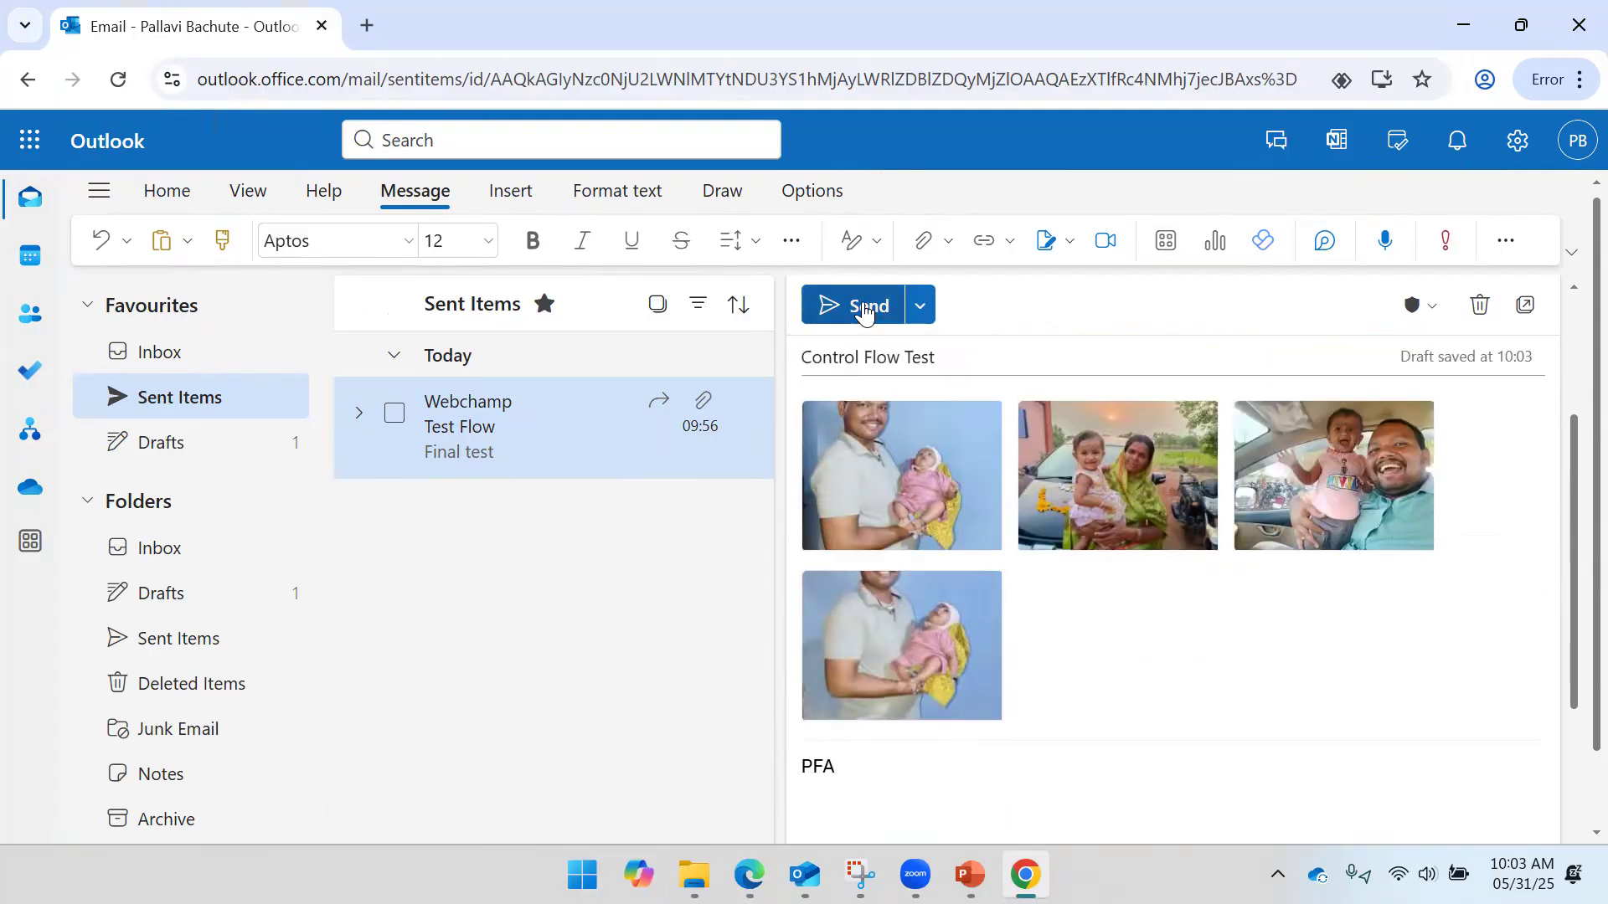
{"action": "left_click", "coordinate": [865, 307]}
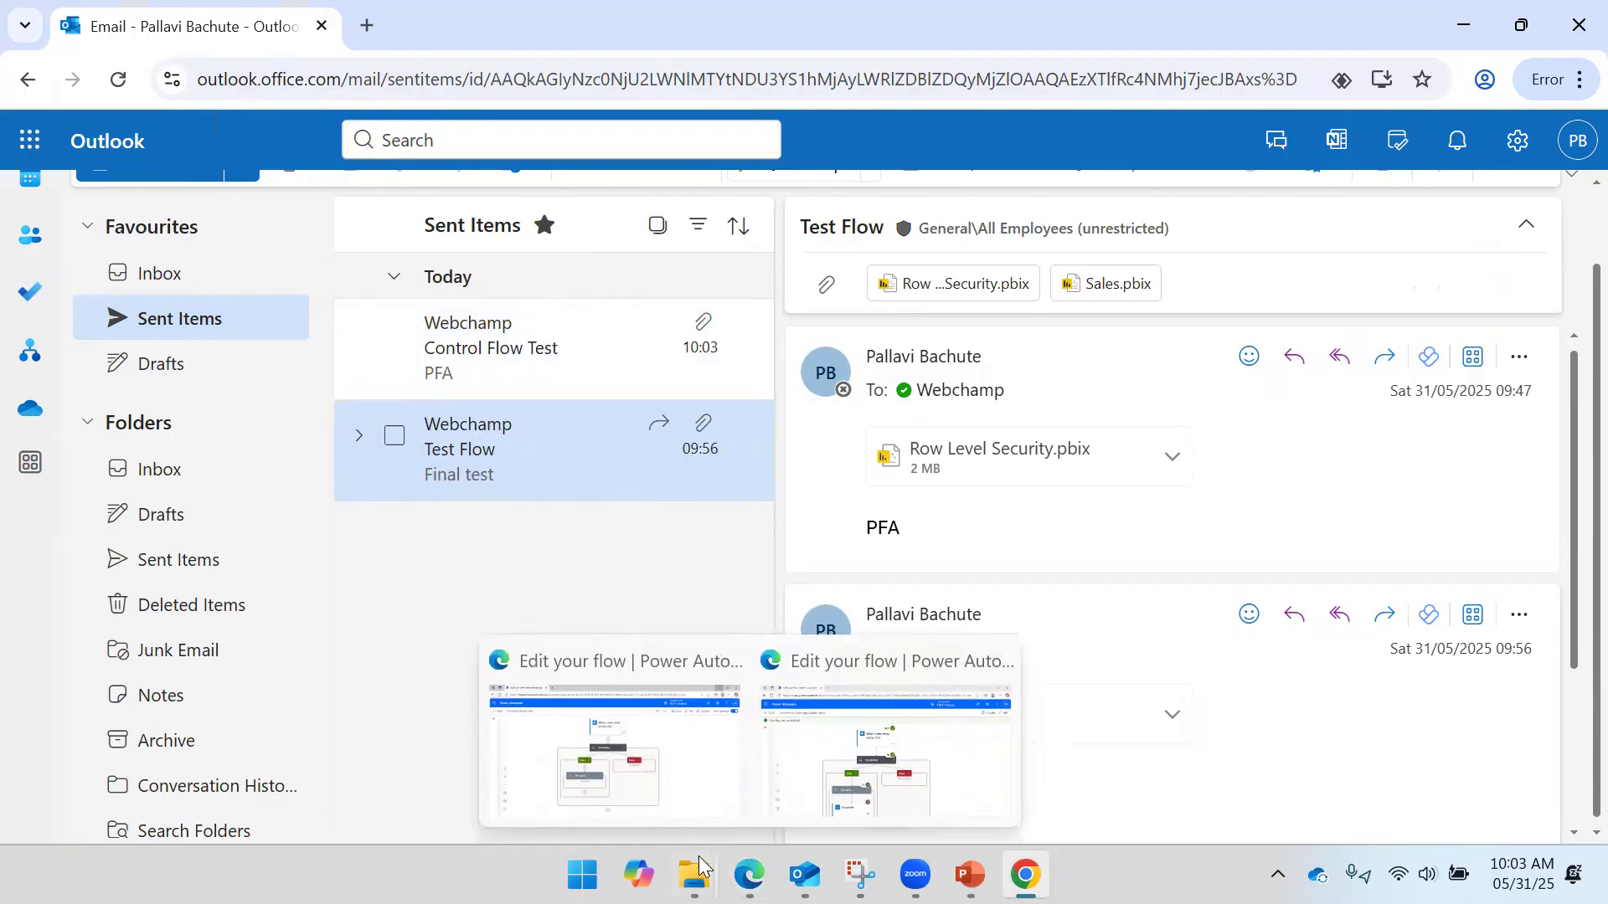
- Show the personal OneDrive folder's files in File Explorer
{"action": "mouse_move", "coordinate": [699, 867]}
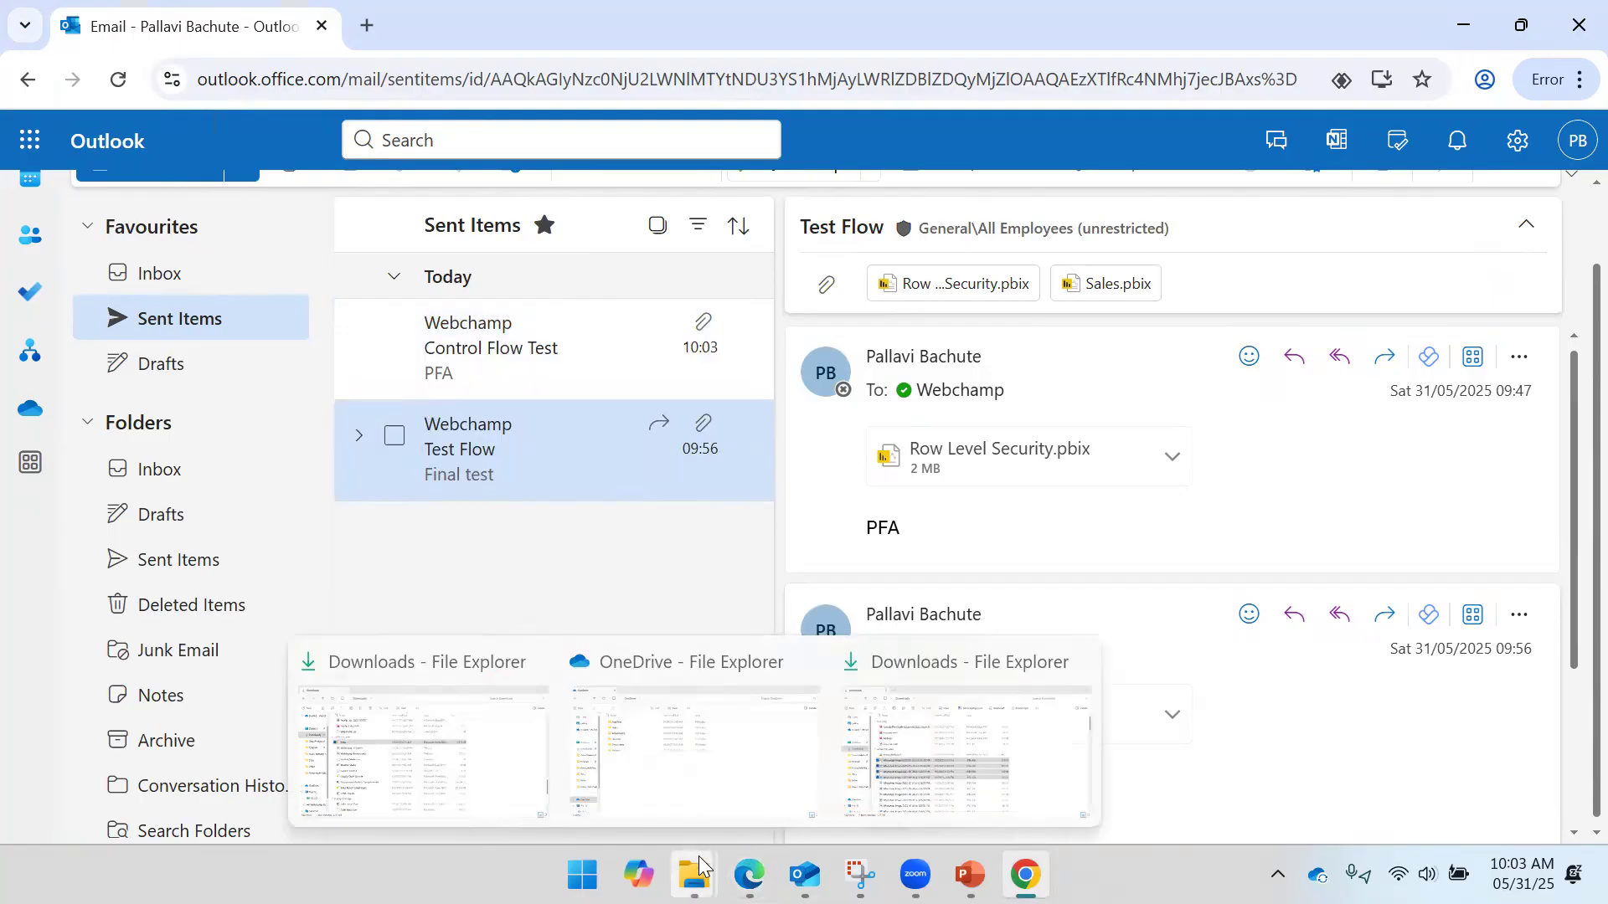
{"action": "left_click", "coordinate": [702, 773]}
{"action": "left_click", "coordinate": [90, 716]}
{"action": "left_click", "coordinate": [95, 712]}
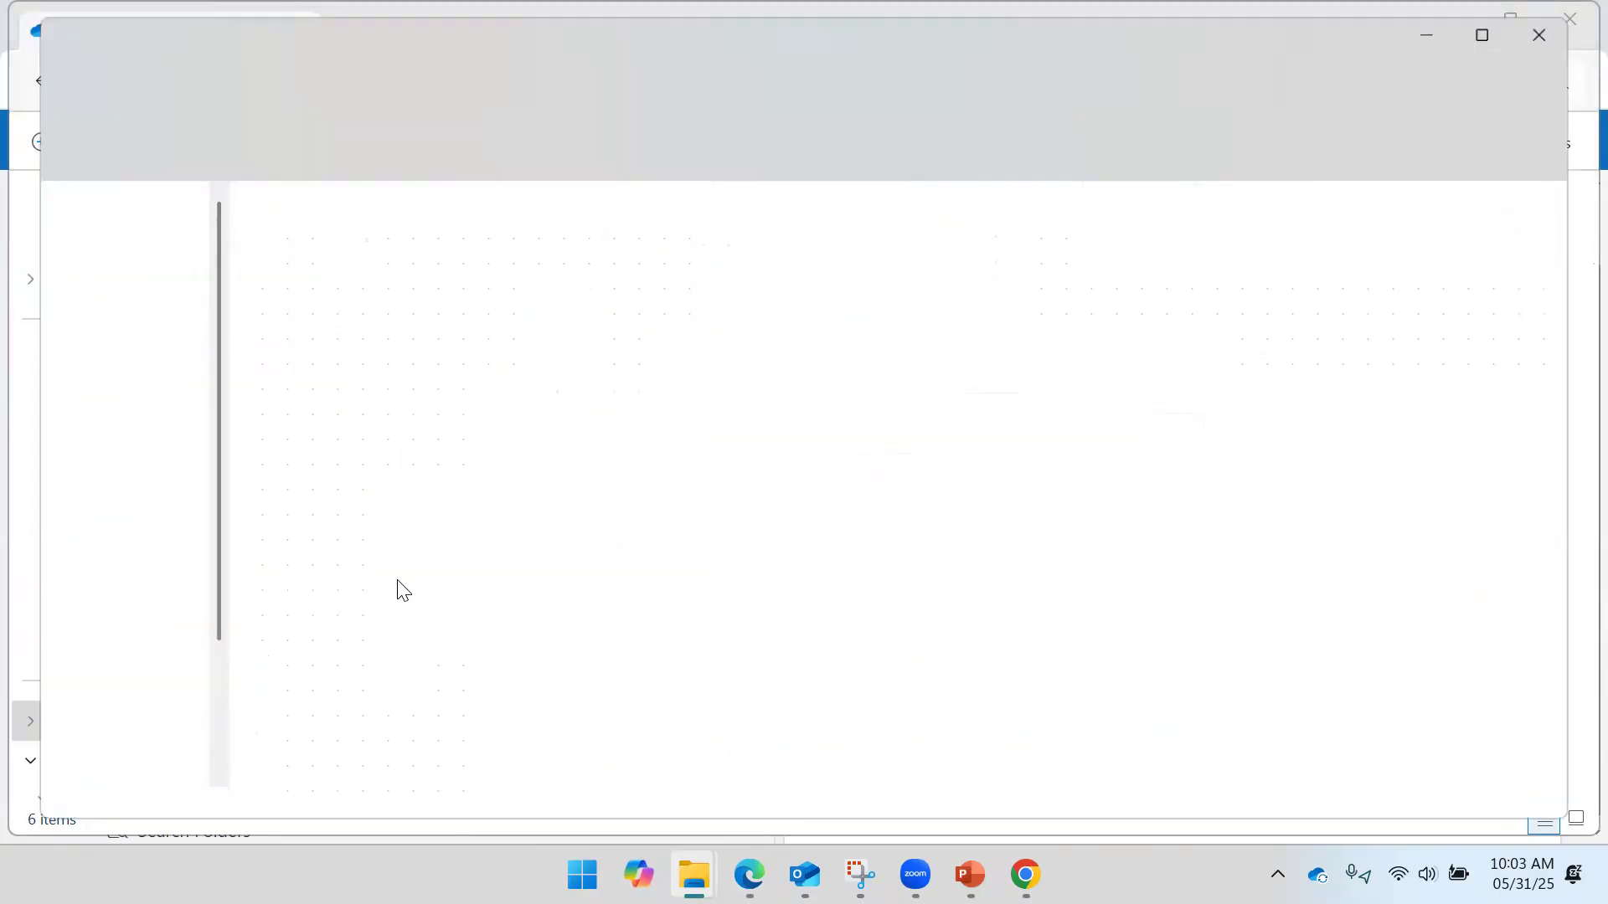
- Close the duplicate Downloads and OneDrive windows and check the new email in desktop Outlook
{"action": "mouse_move", "coordinate": [694, 875]}
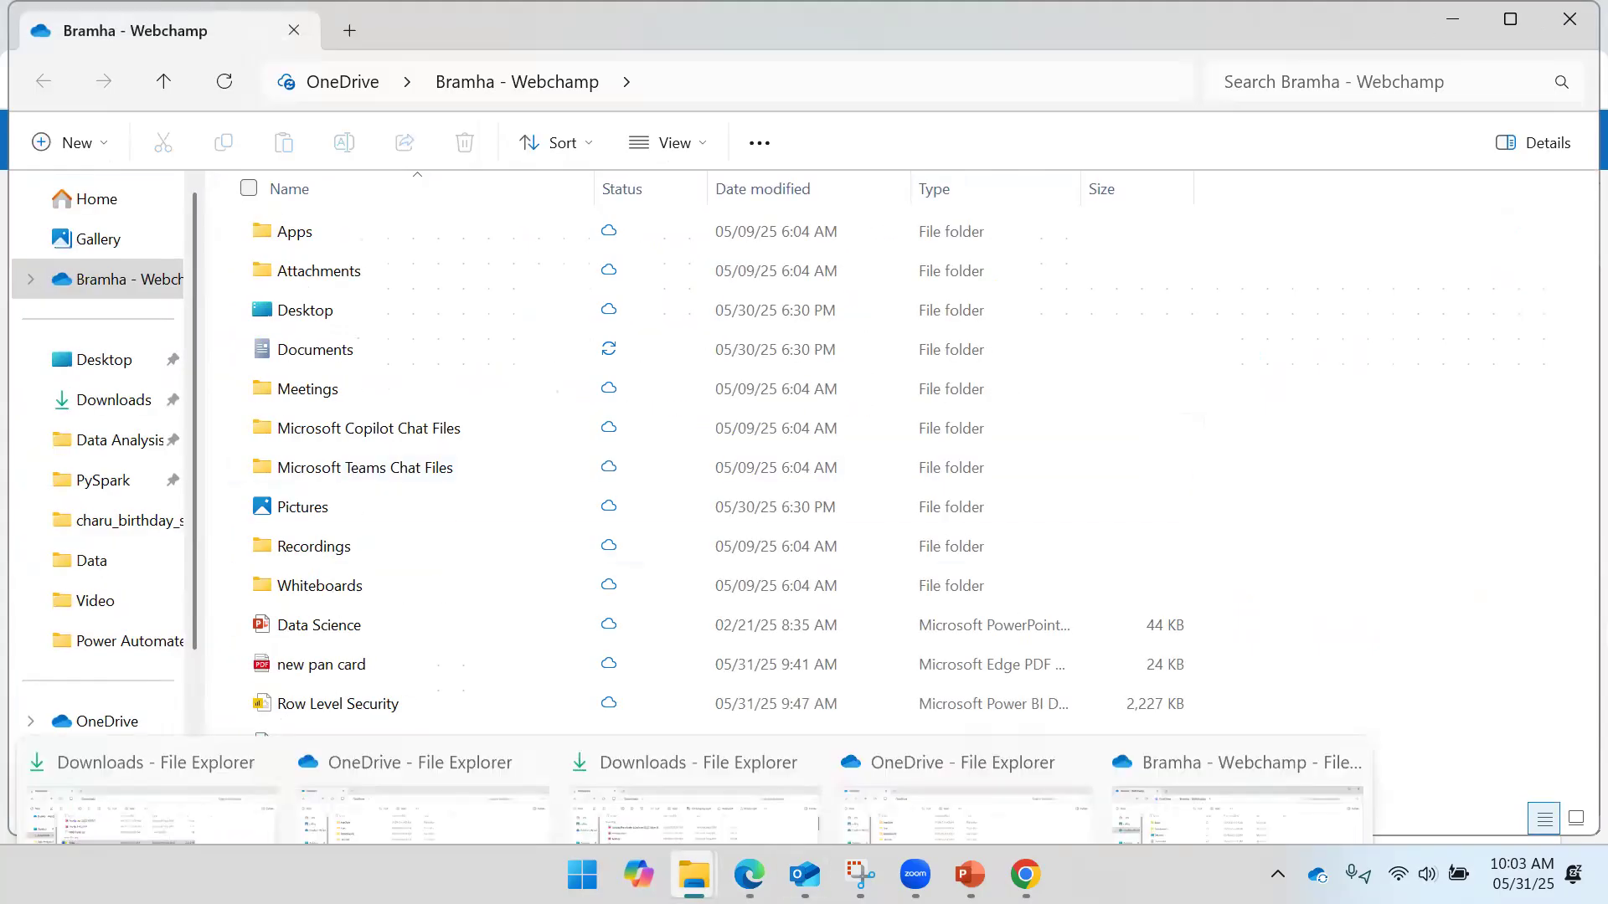
{"action": "left_click", "coordinate": [799, 663]}
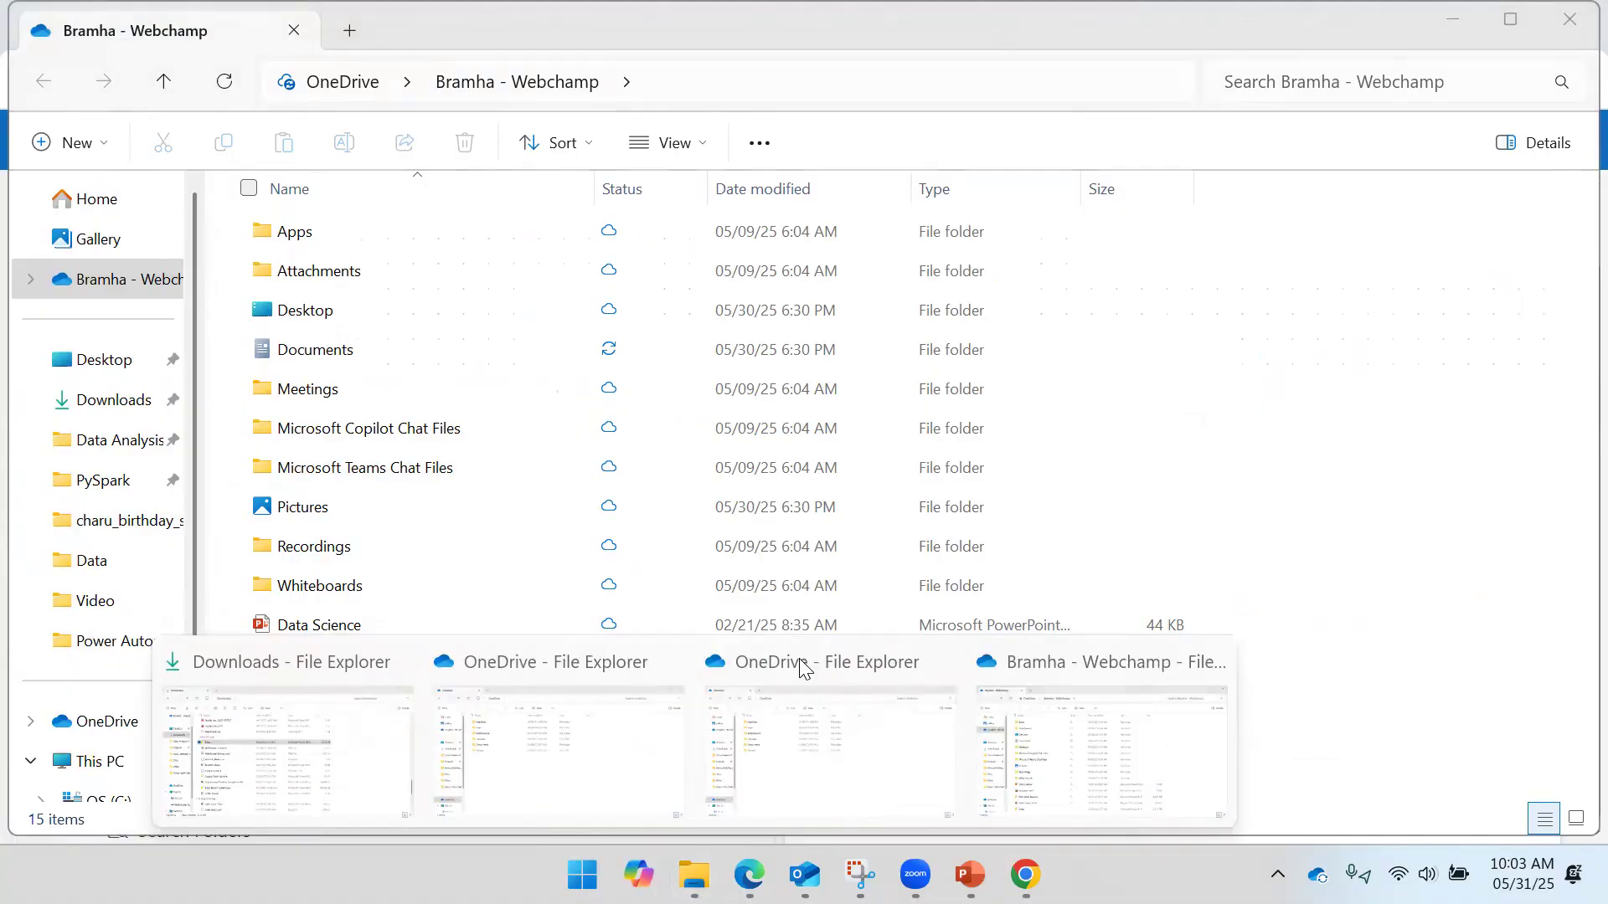
{"action": "left_click", "coordinate": [938, 661]}
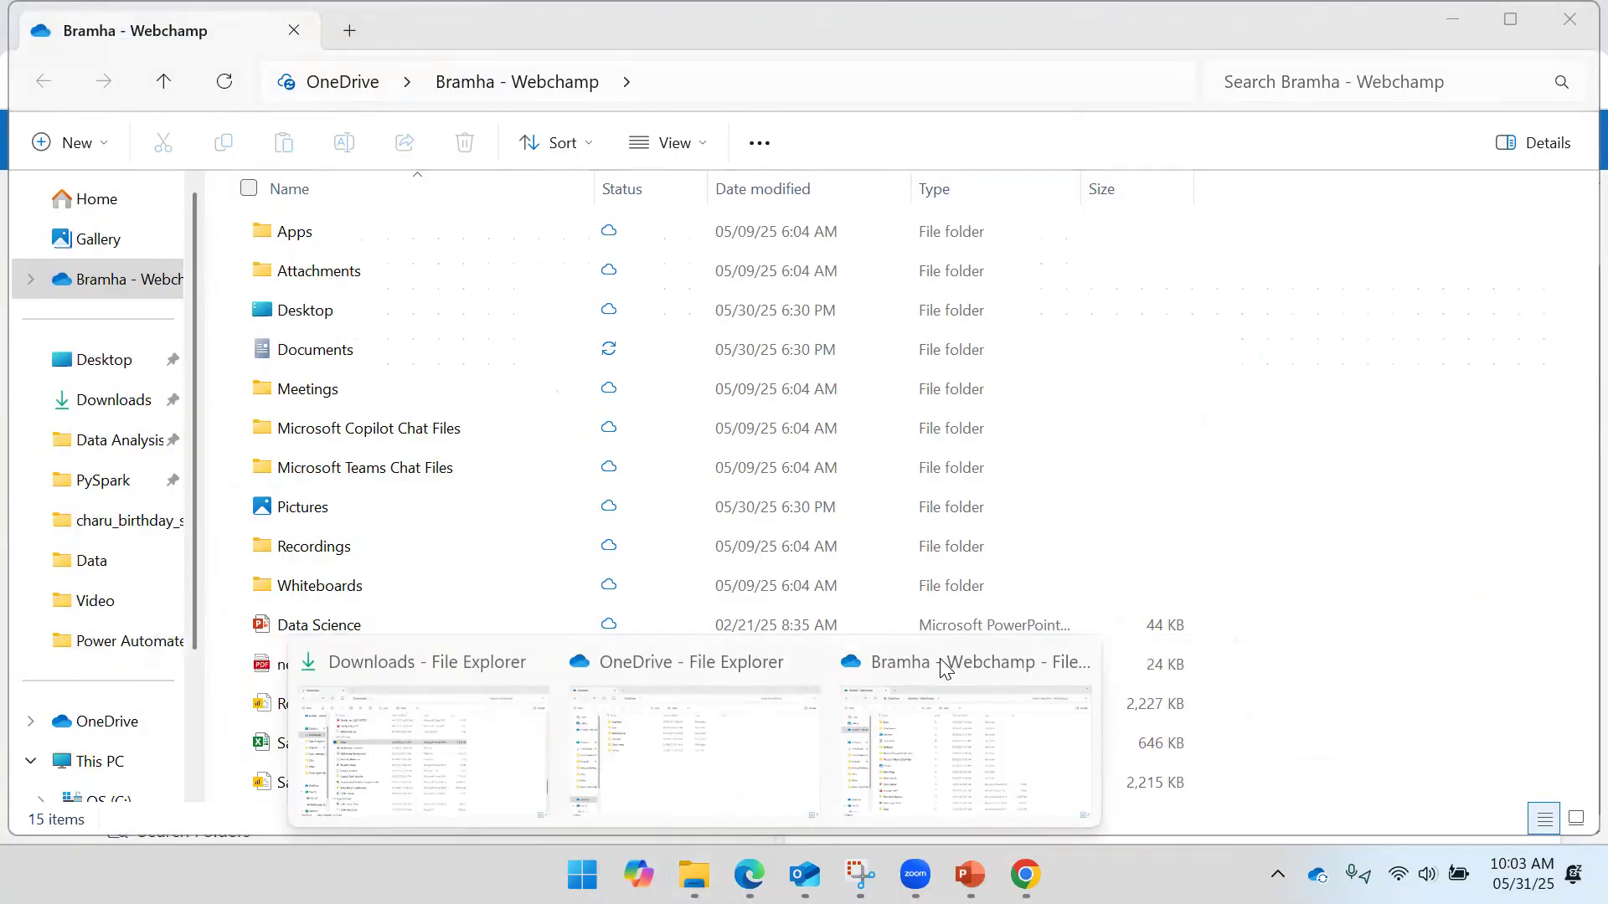
{"action": "left_click", "coordinate": [805, 659]}
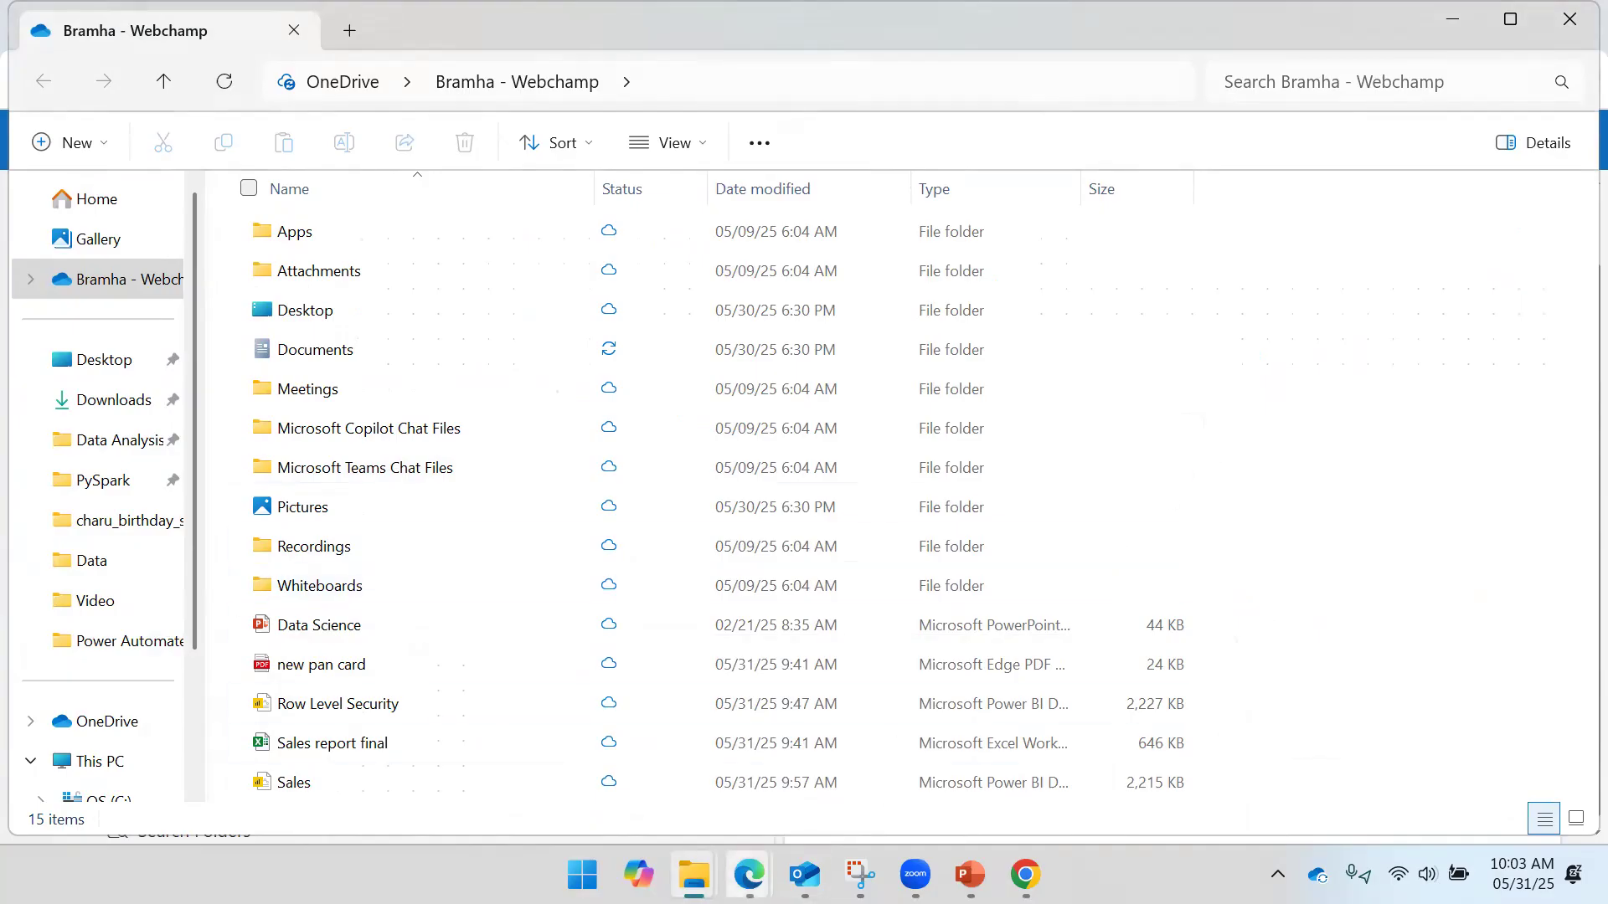
{"action": "left_click", "coordinate": [805, 875]}
{"action": "left_click", "coordinate": [489, 416]}
{"action": "left_click", "coordinate": [481, 312]}
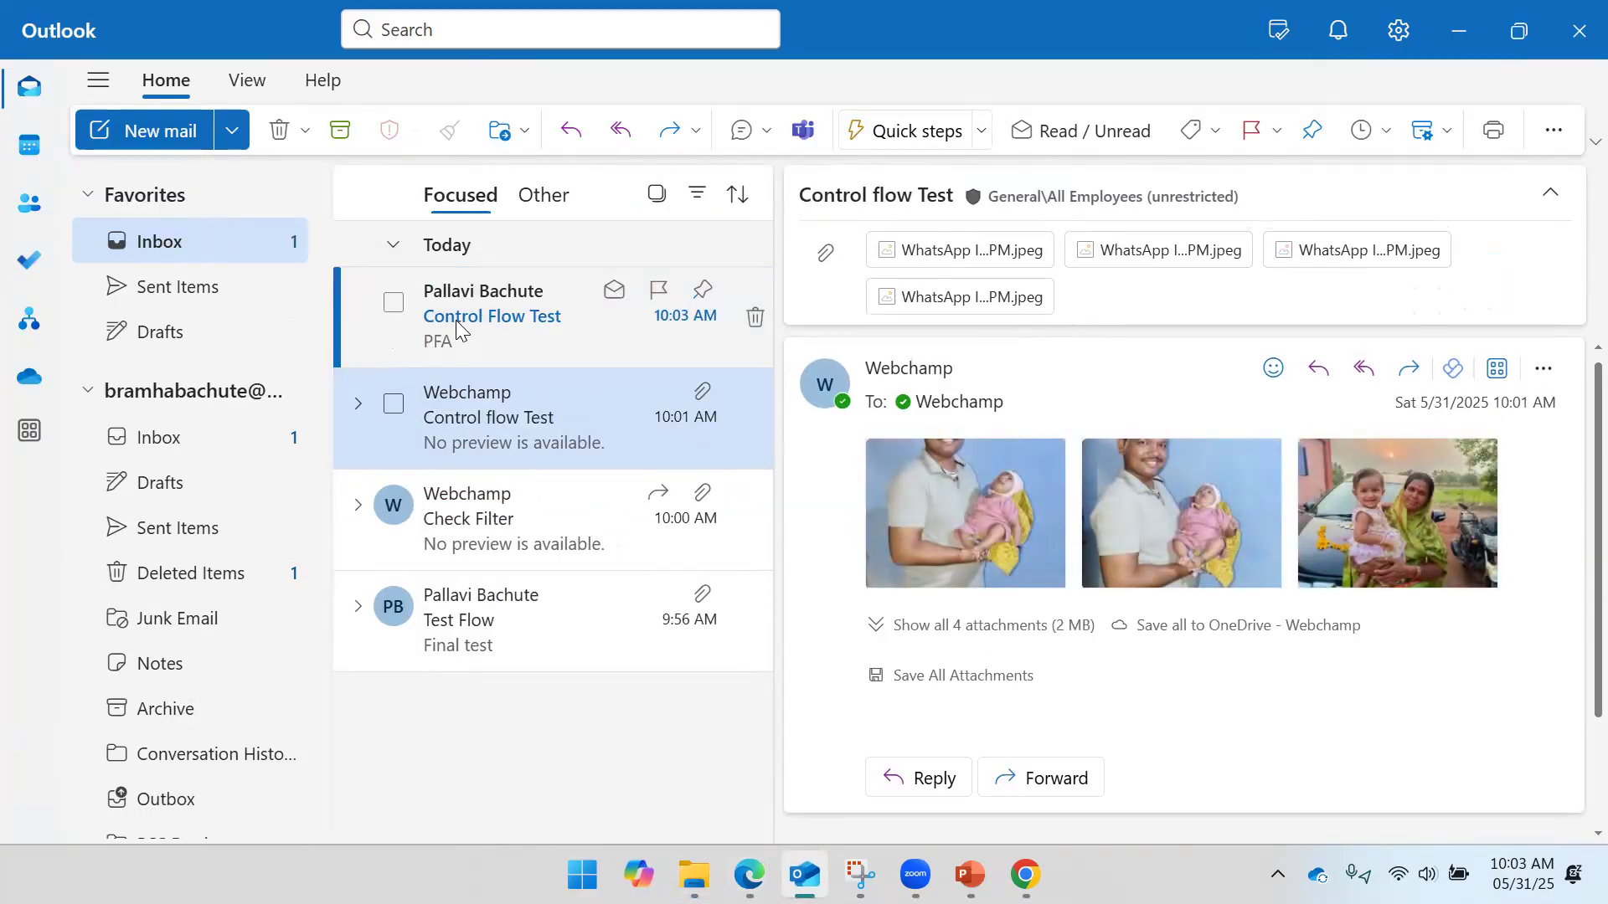
- Open the 10:03 AM Control Flow Test email with four image attachments, then return to Power Automate
{"action": "left_click", "coordinate": [459, 327]}
{"action": "mouse_move", "coordinate": [748, 870]}
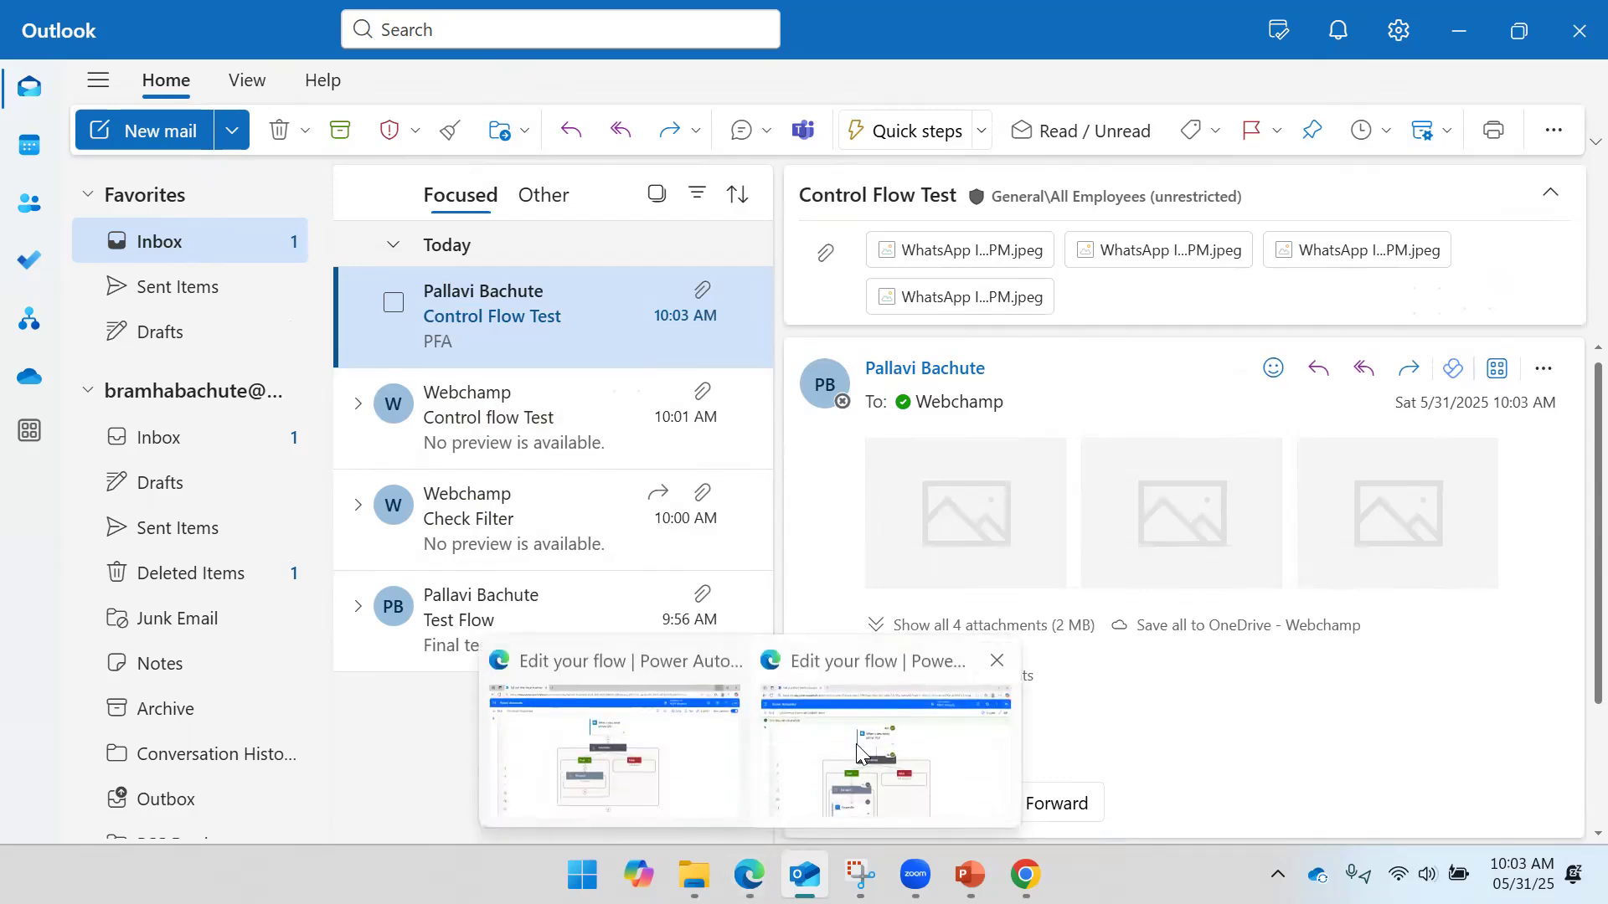
{"action": "left_click", "coordinate": [855, 751]}
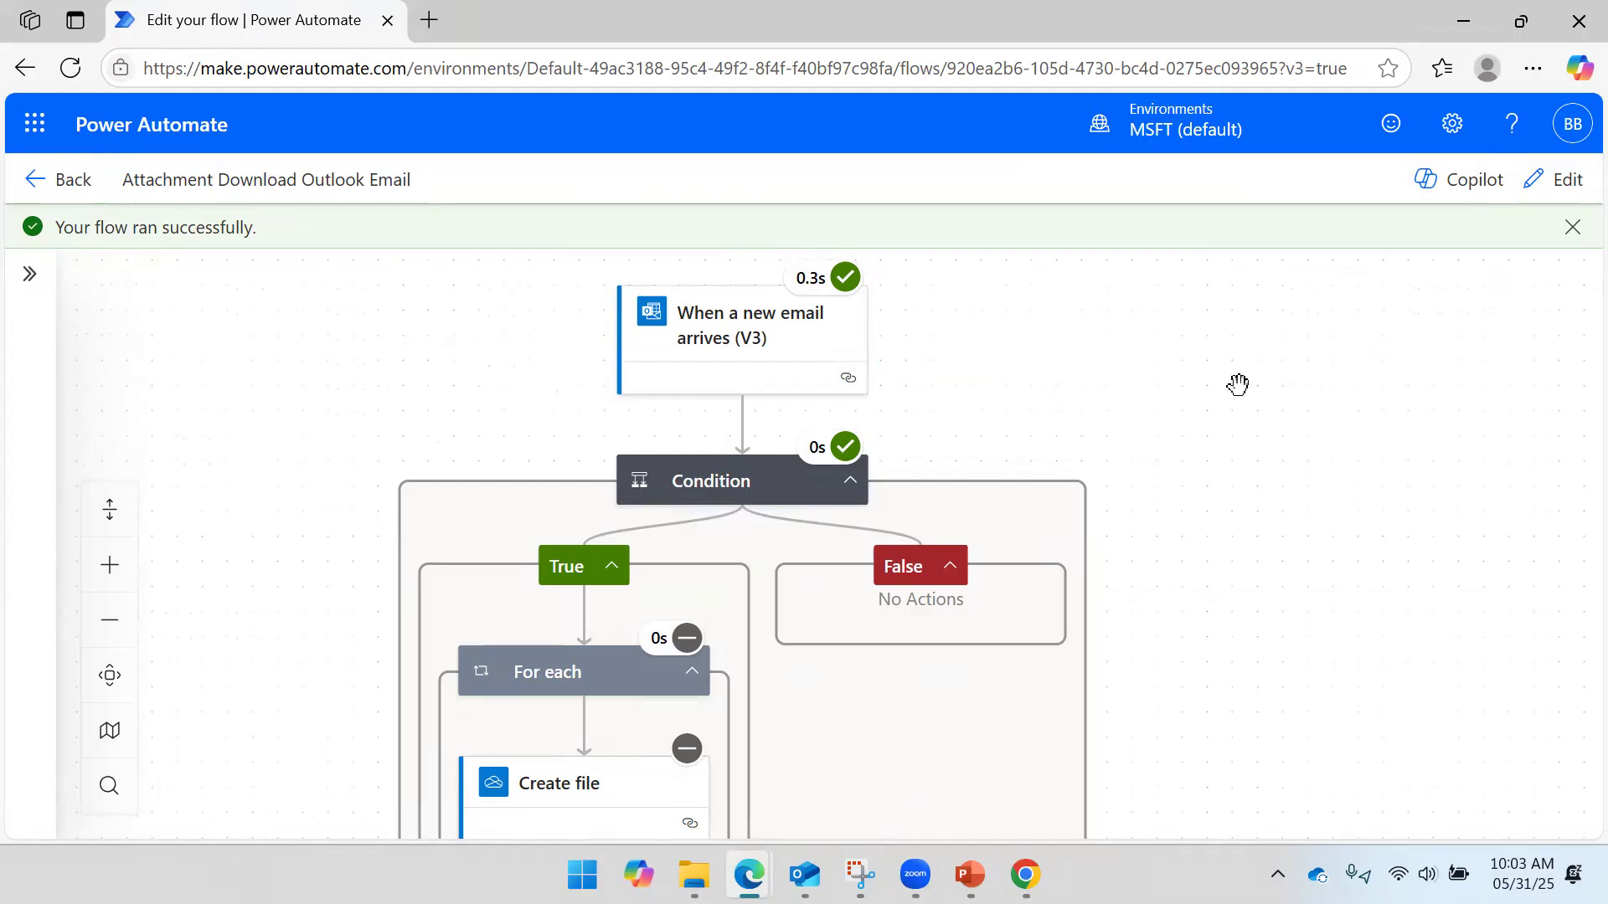
- Open the flow's details page and refresh until the 10:03 run shows Succeeded in 28-day history
{"action": "left_click", "coordinate": [69, 192]}
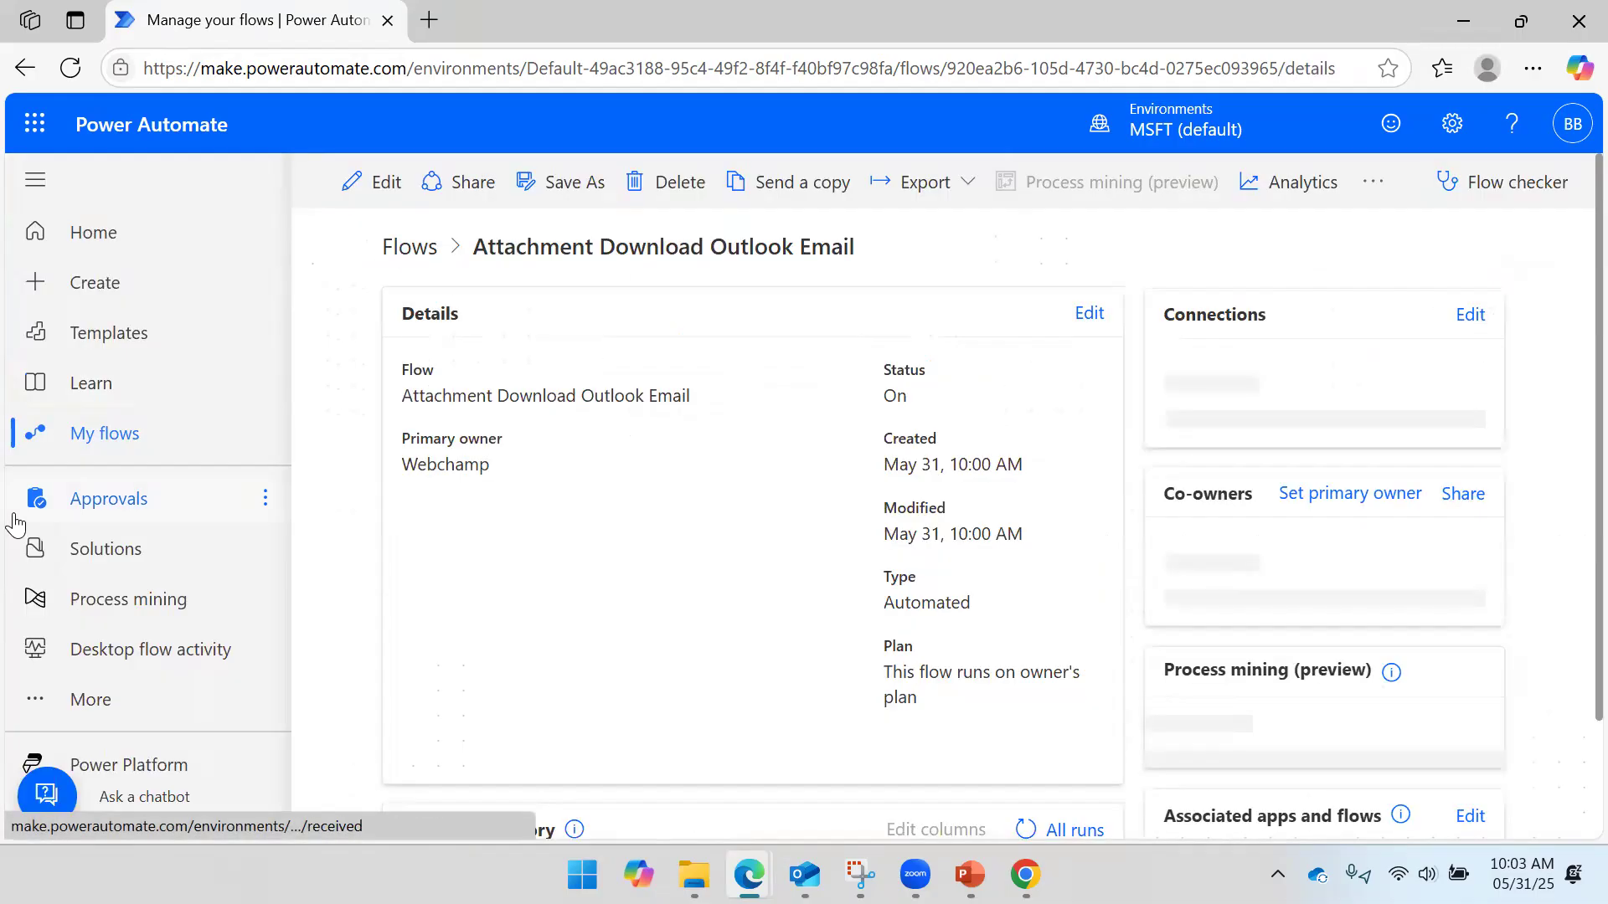
{"action": "scroll", "coordinate": [599, 434], "scroll_direction": "down", "scroll_amount": 2}
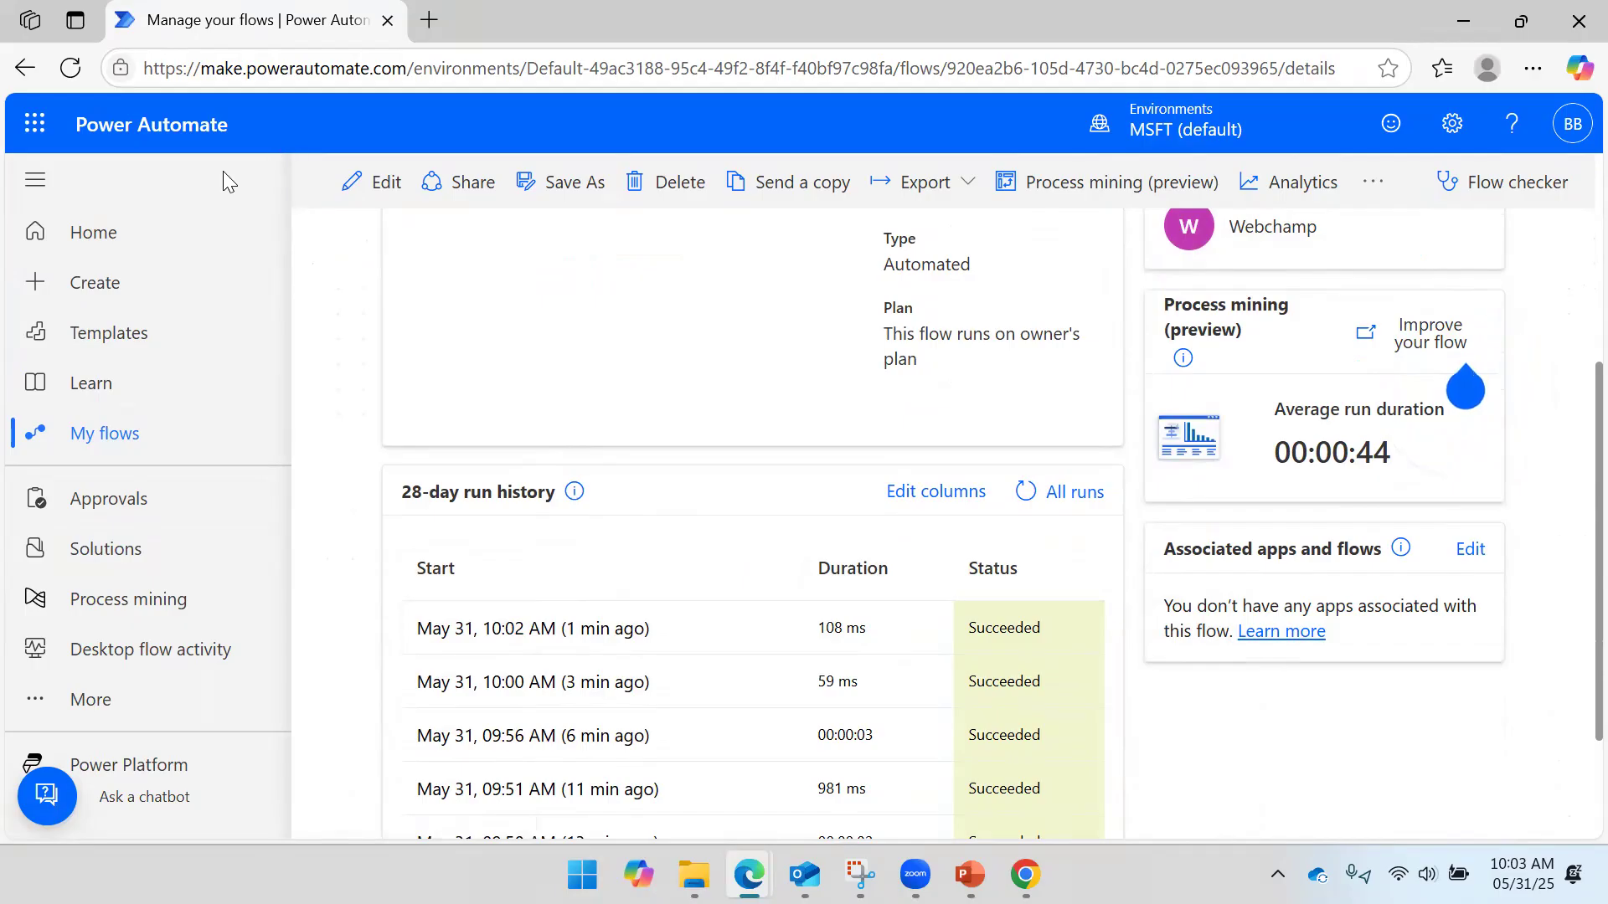
{"action": "scroll", "coordinate": [427, 352], "scroll_direction": "up", "scroll_amount": 4}
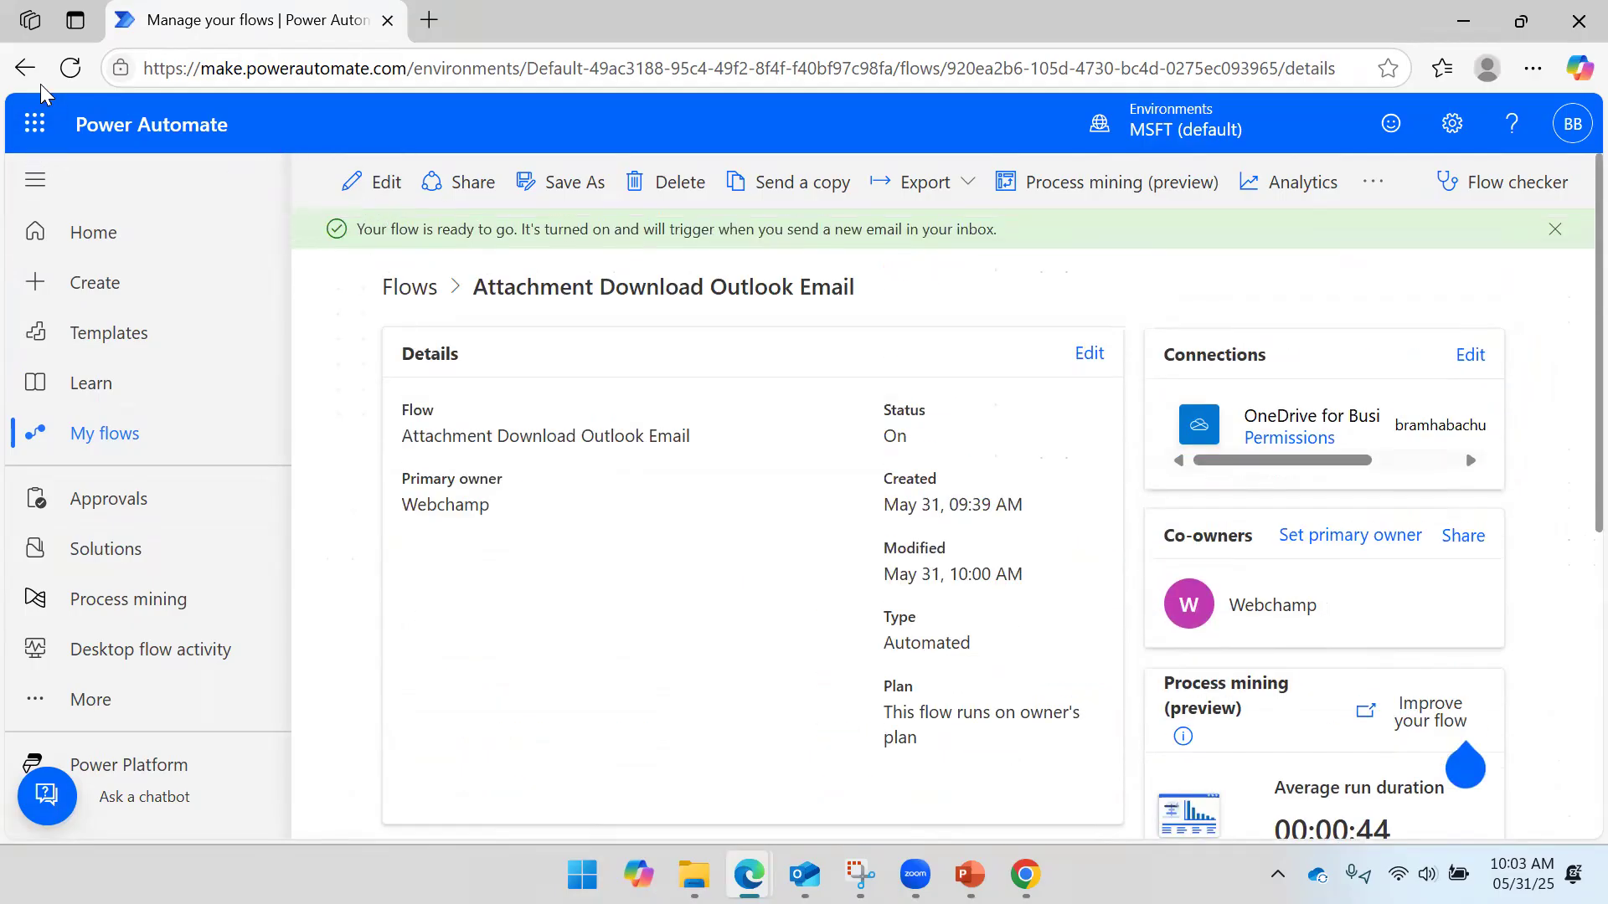
{"action": "left_click", "coordinate": [71, 68]}
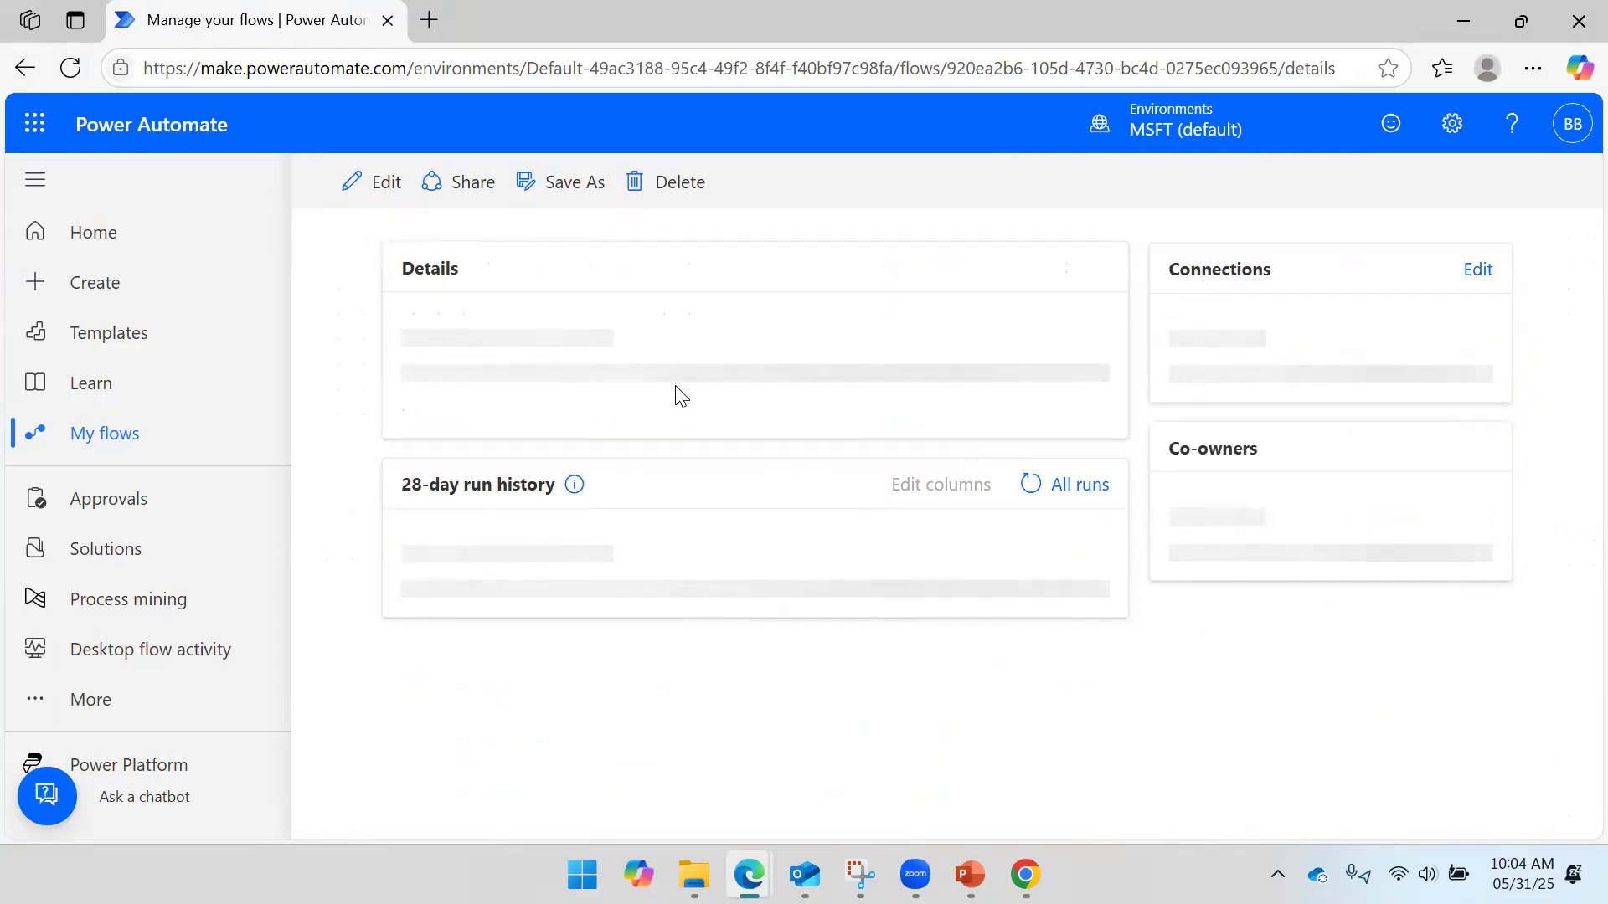
{"action": "scroll", "coordinate": [678, 392], "scroll_direction": "down", "scroll_amount": 6}
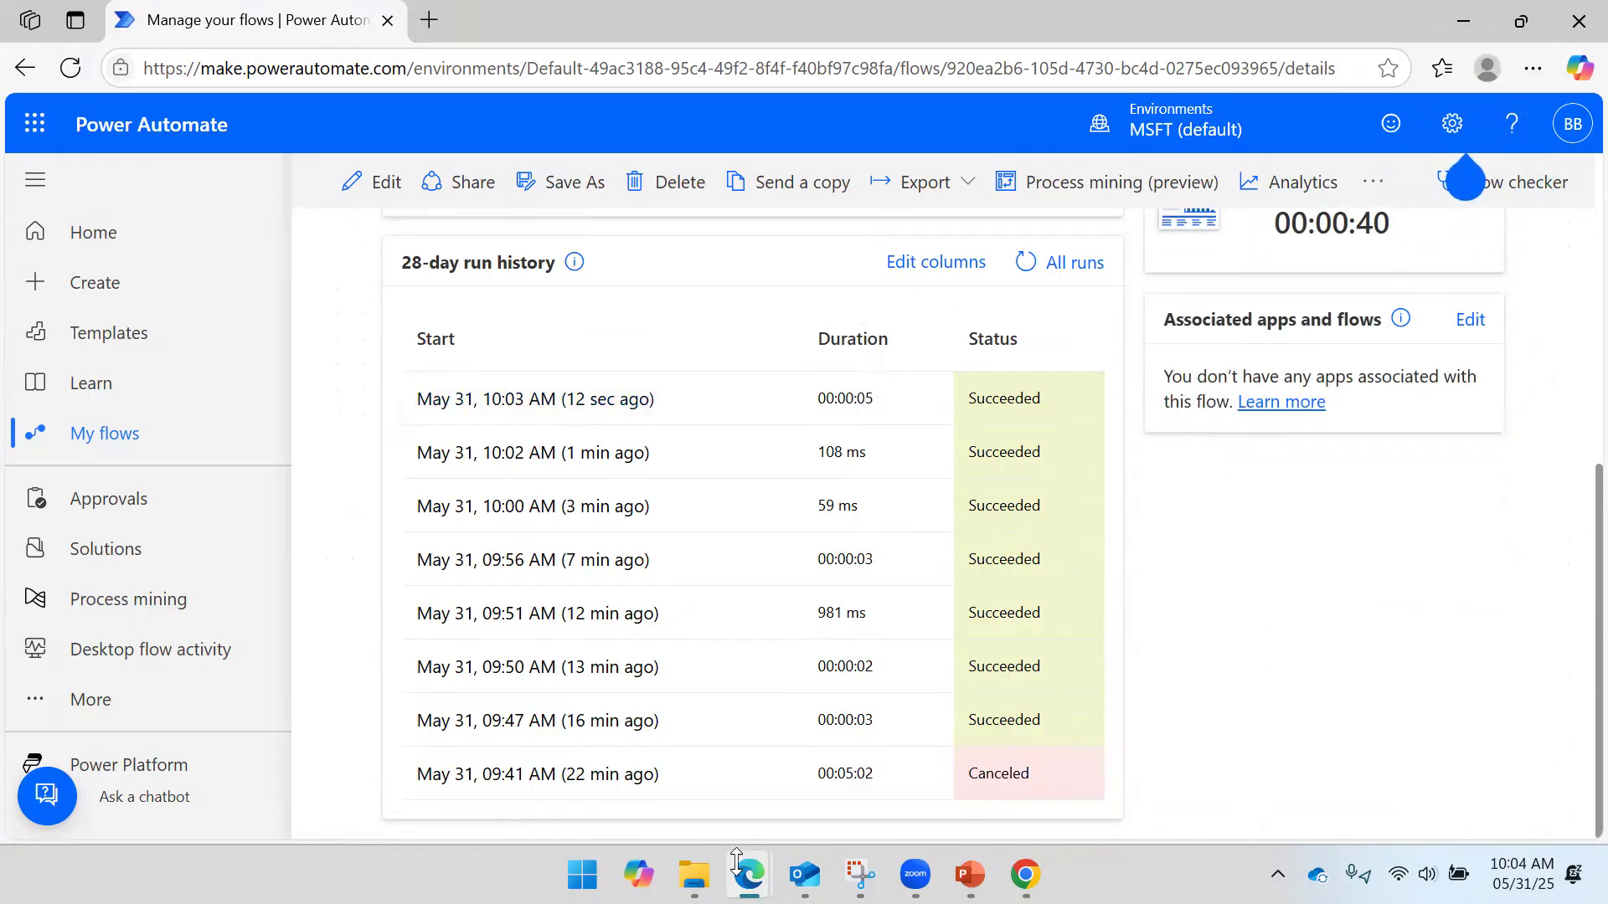
{"action": "mouse_move", "coordinate": [694, 853]}
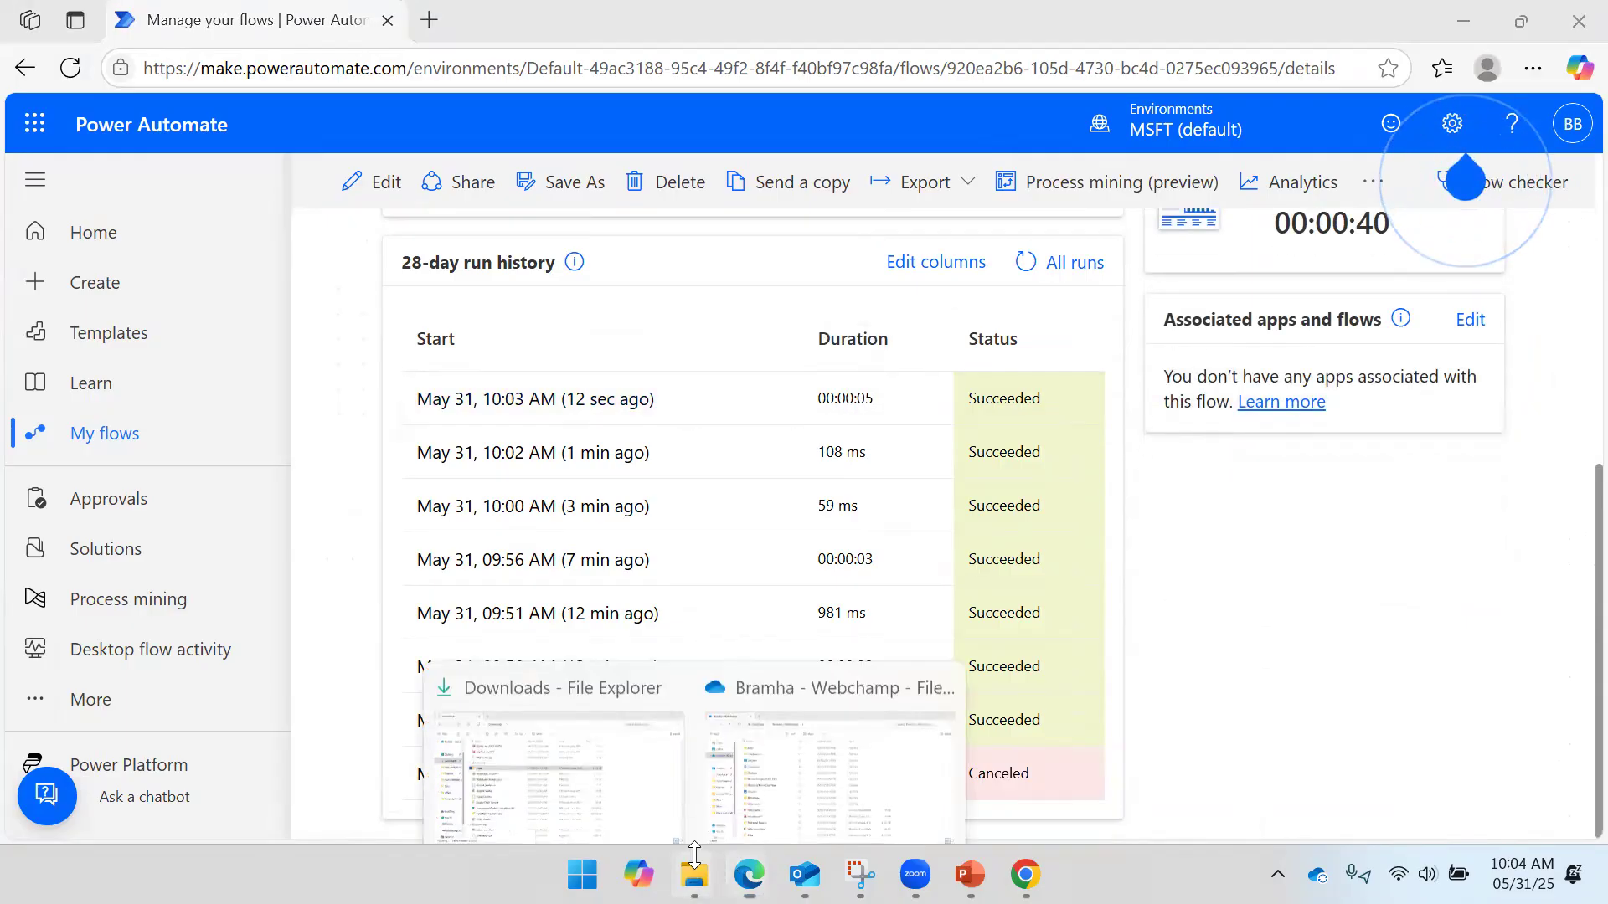
{"action": "left_click", "coordinate": [825, 767]}
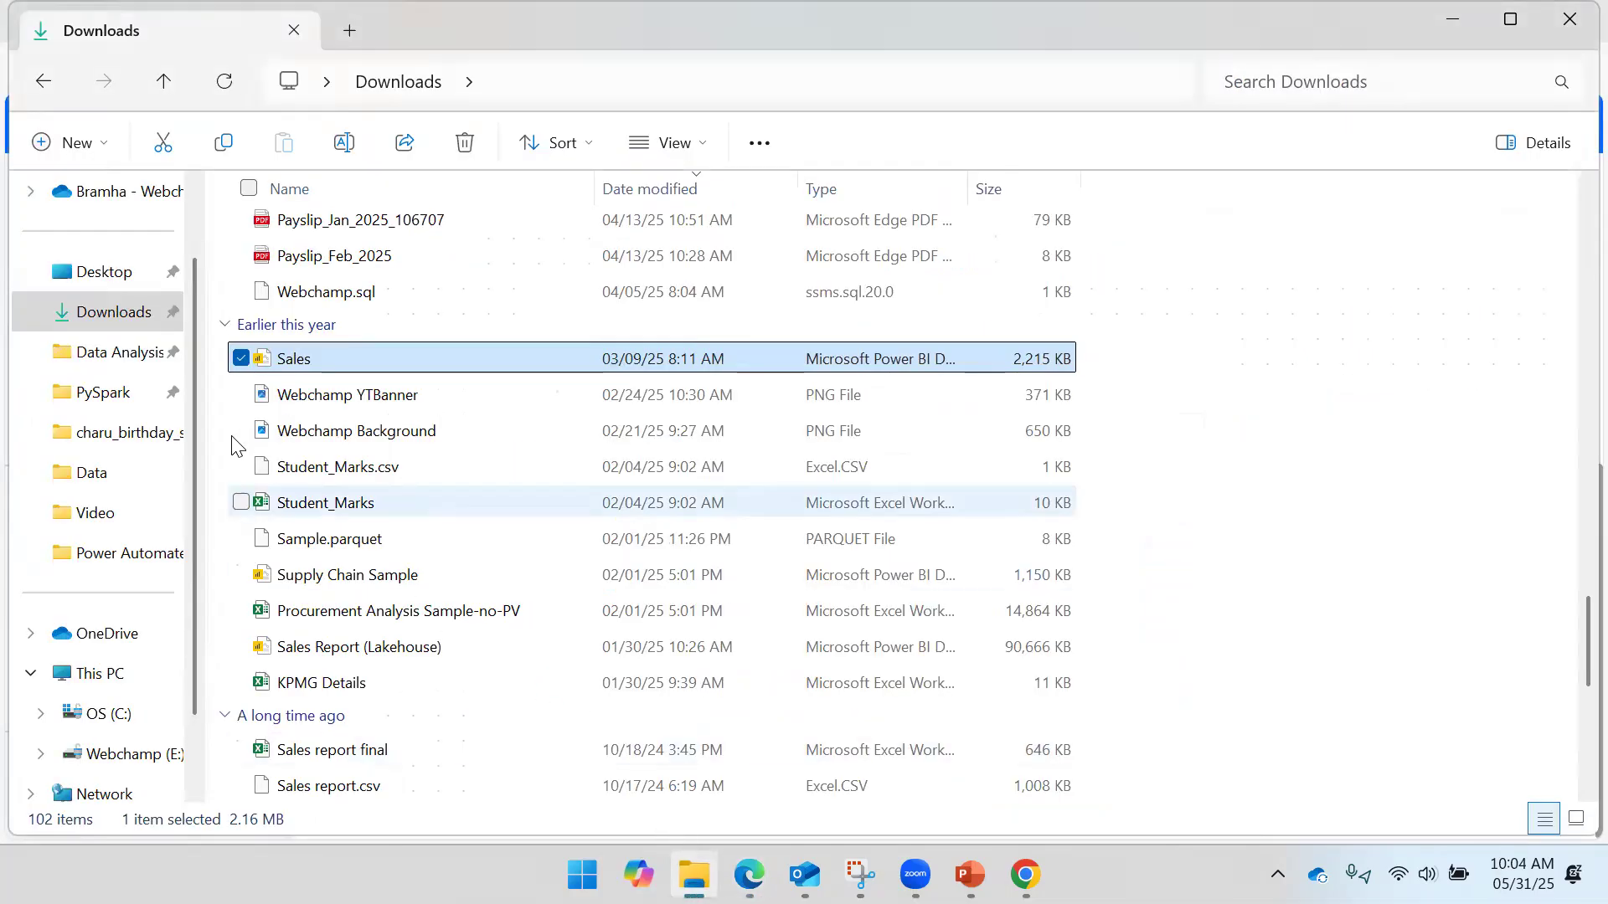
- Select the four WhatsApp images saved in the OneDrive folder, then return to the flow's details page
{"action": "left_click", "coordinate": [102, 638]}
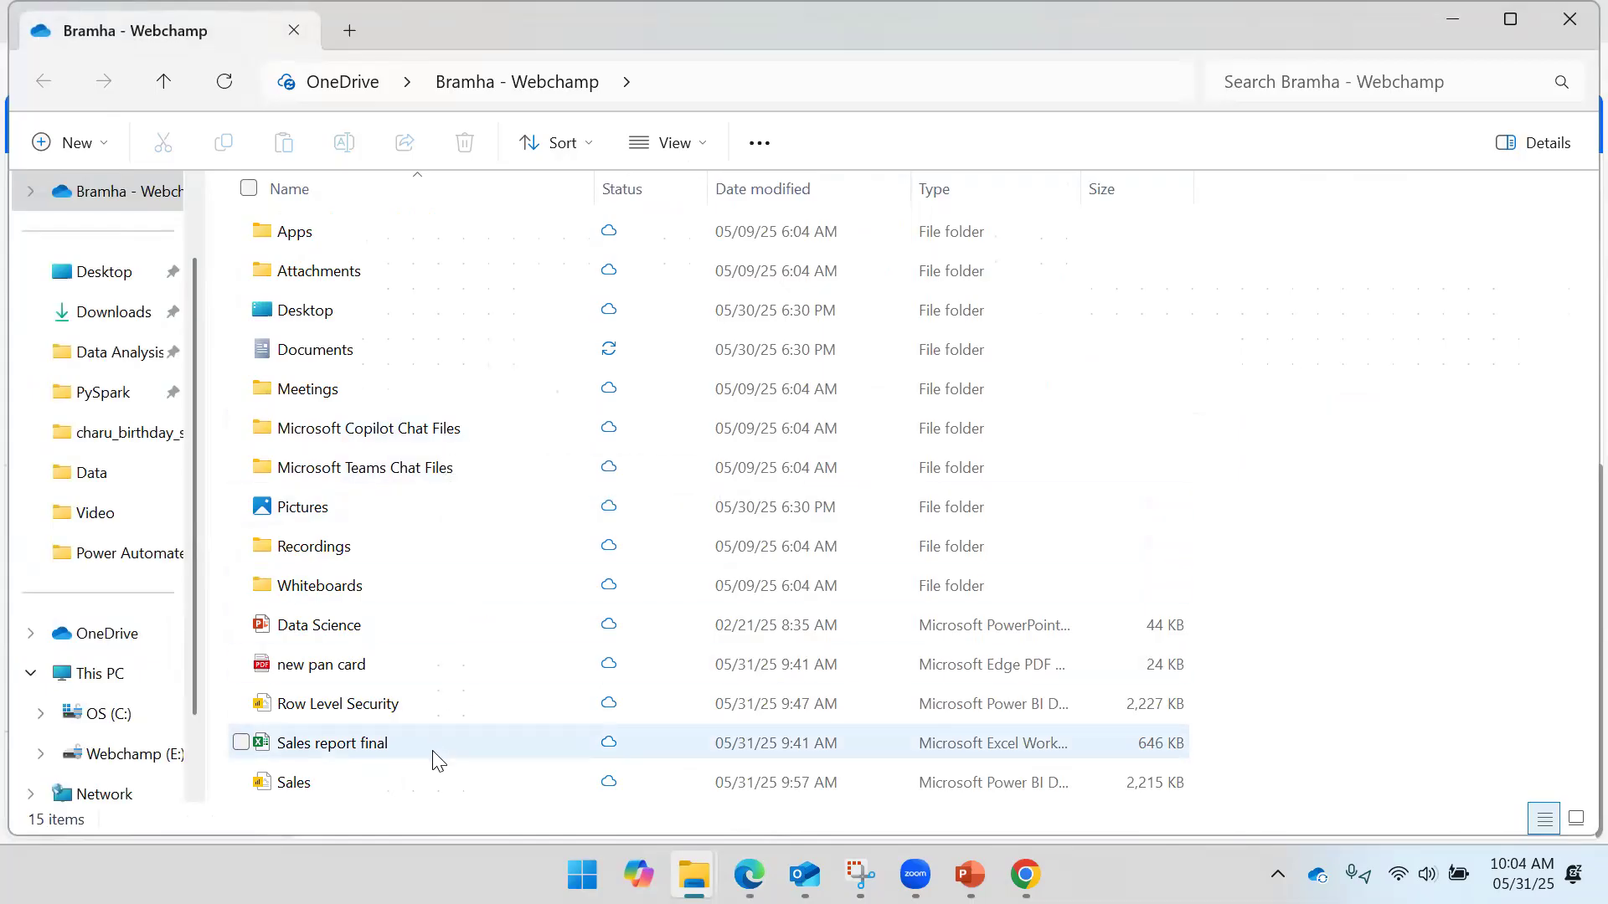
{"action": "mouse_move", "coordinate": [748, 875]}
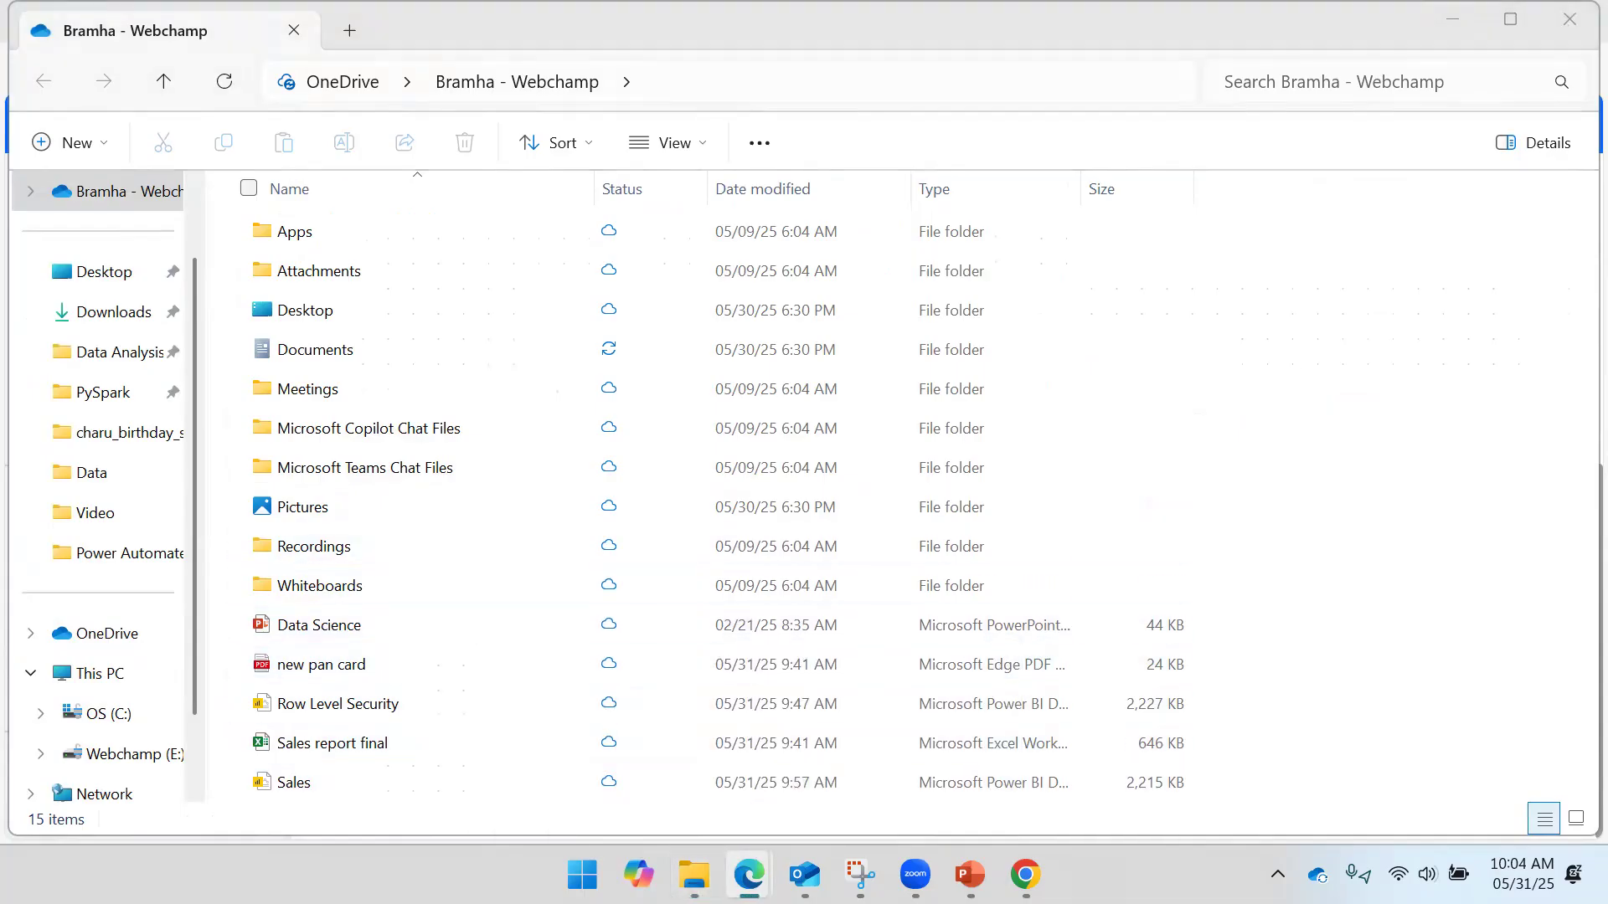
{"action": "left_click", "coordinate": [1275, 429]}
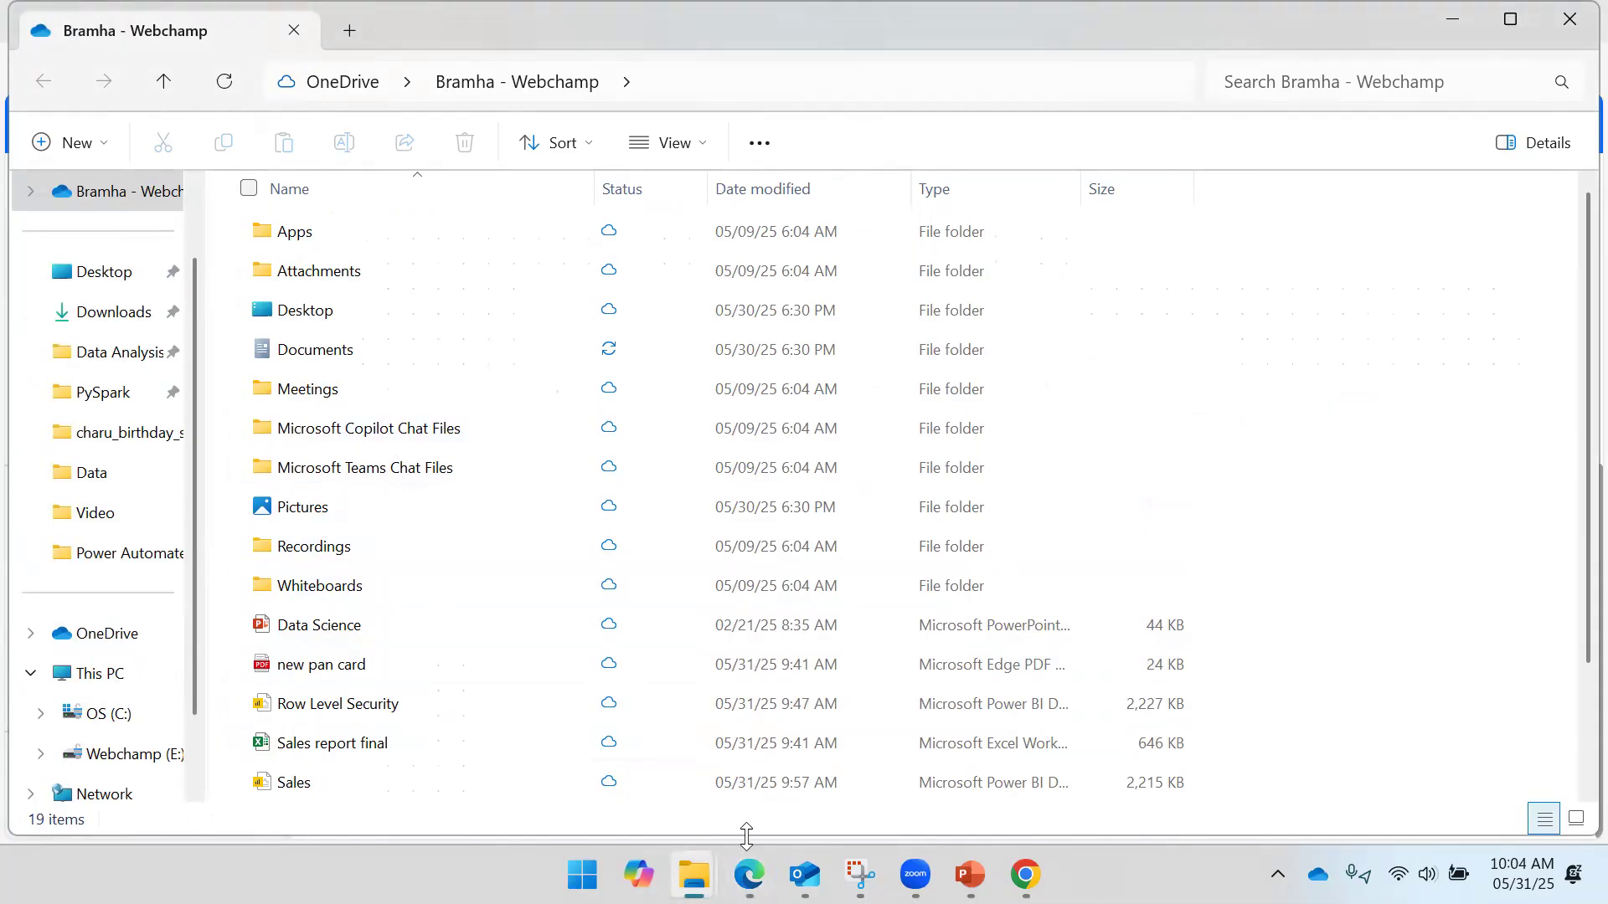
{"action": "scroll", "coordinate": [495, 617], "scroll_direction": "down", "scroll_amount": 2}
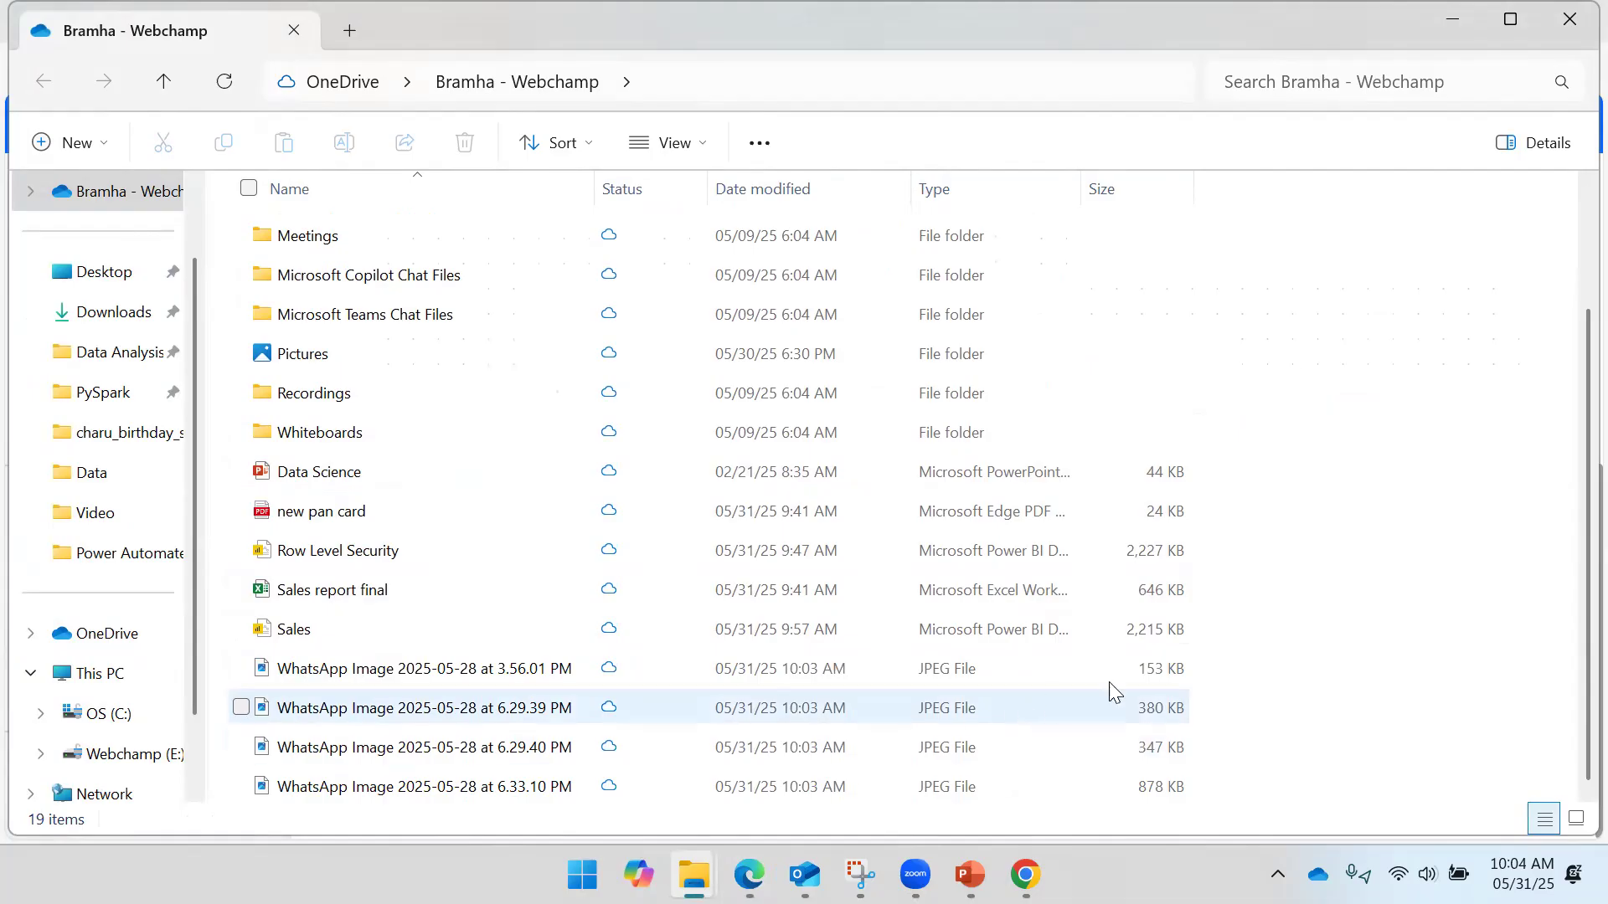
{"action": "left_click_drag", "start_coordinate": [1320, 661], "coordinate": [693, 817]}
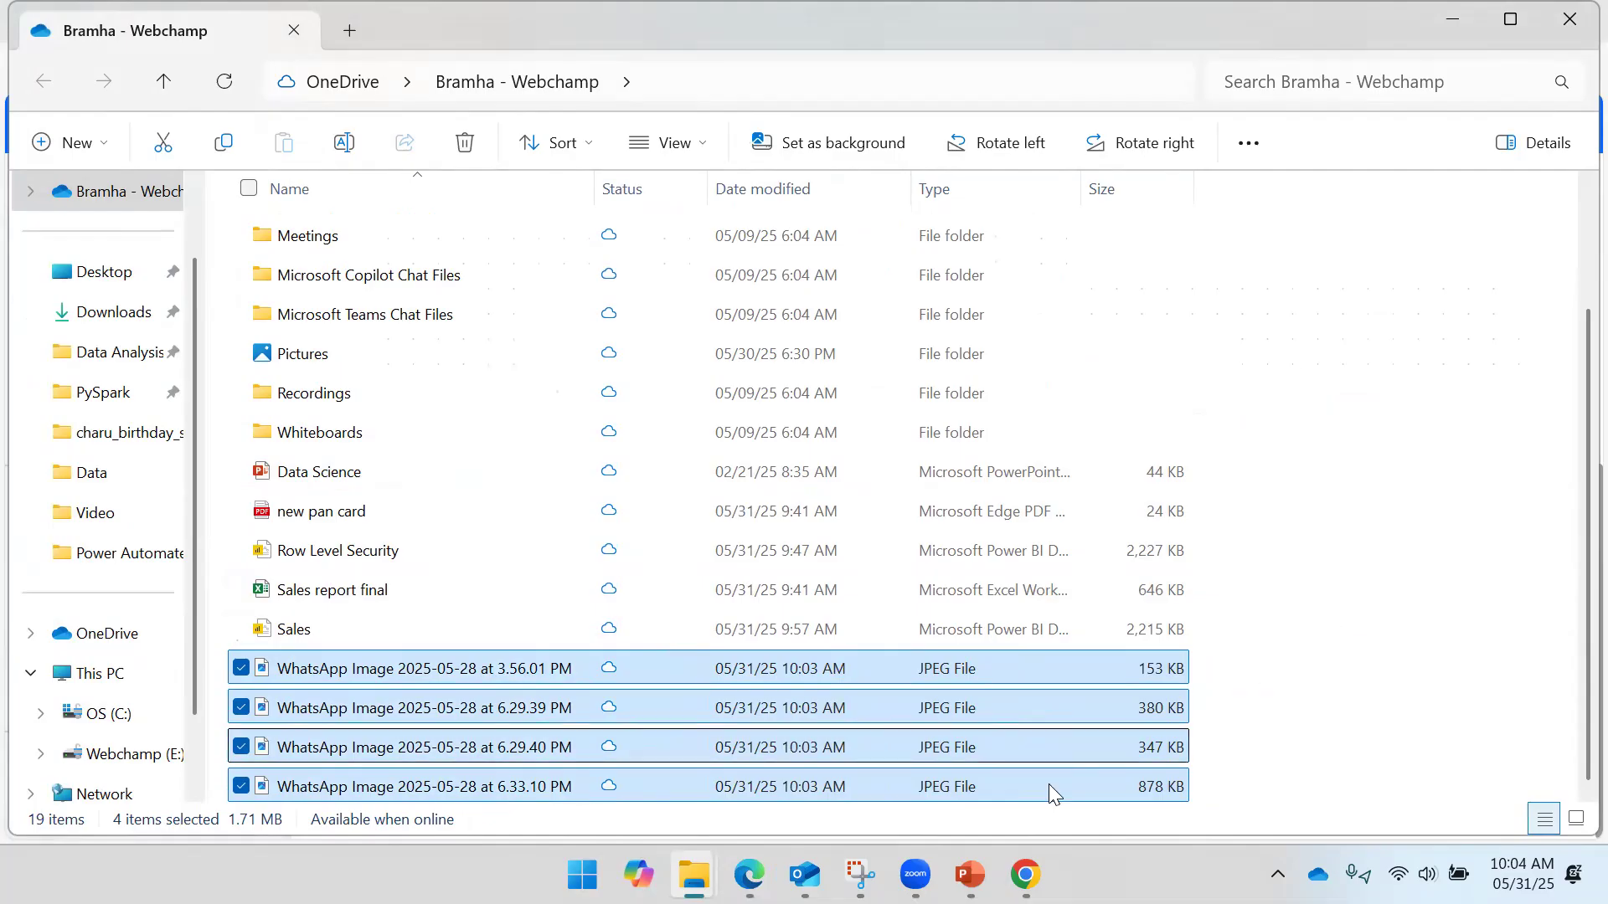
{"action": "mouse_move", "coordinate": [1023, 871]}
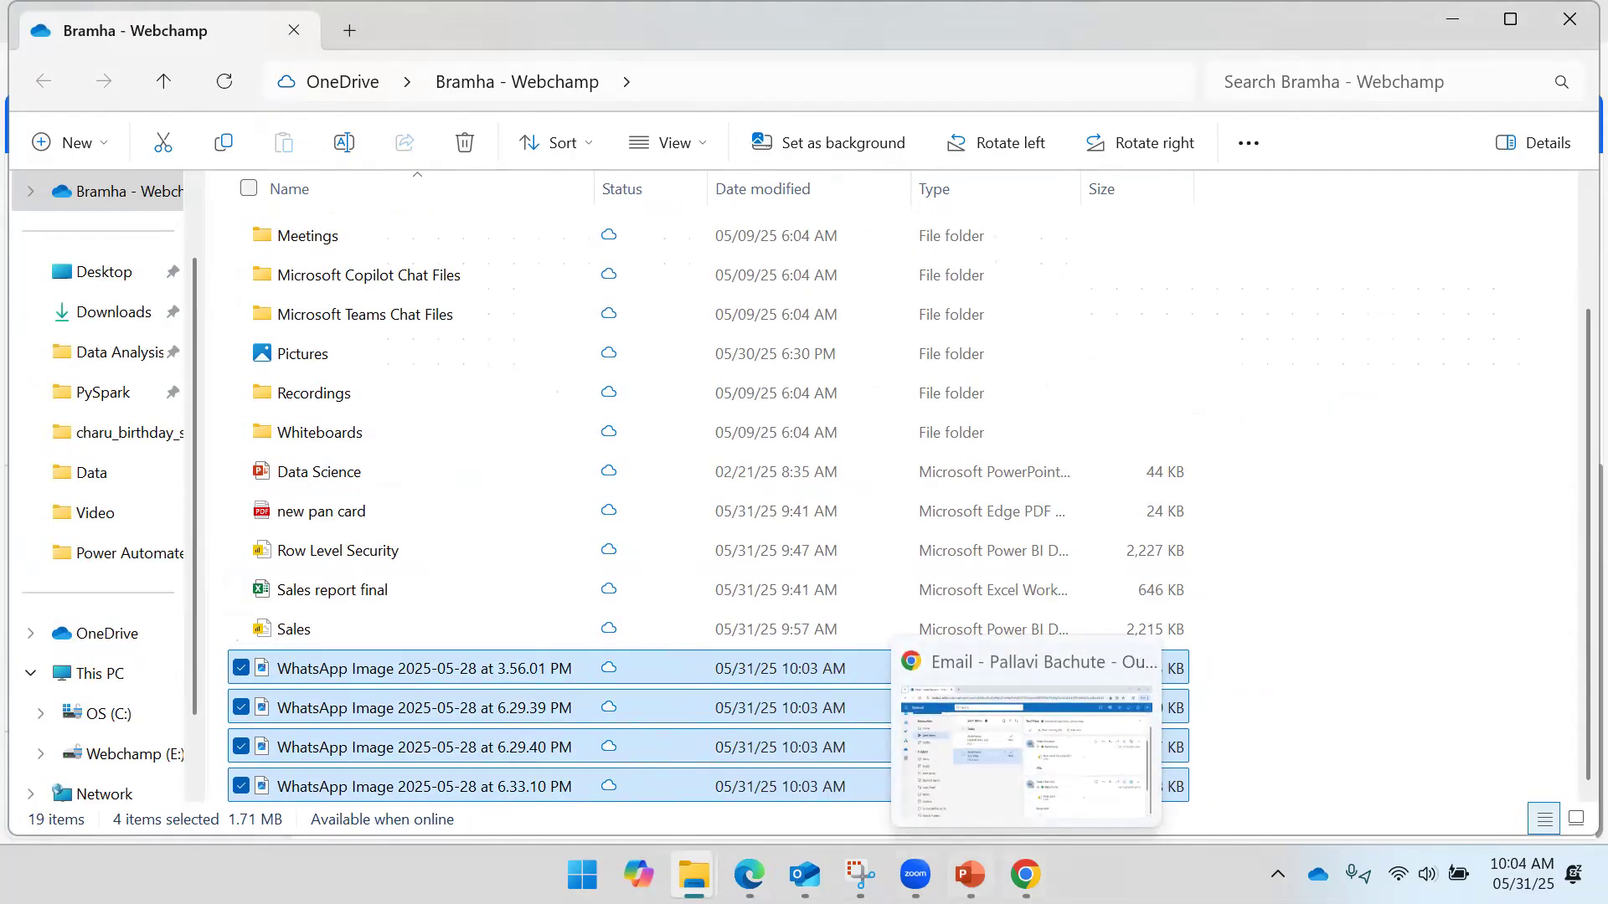
{"action": "left_click", "coordinate": [808, 769]}
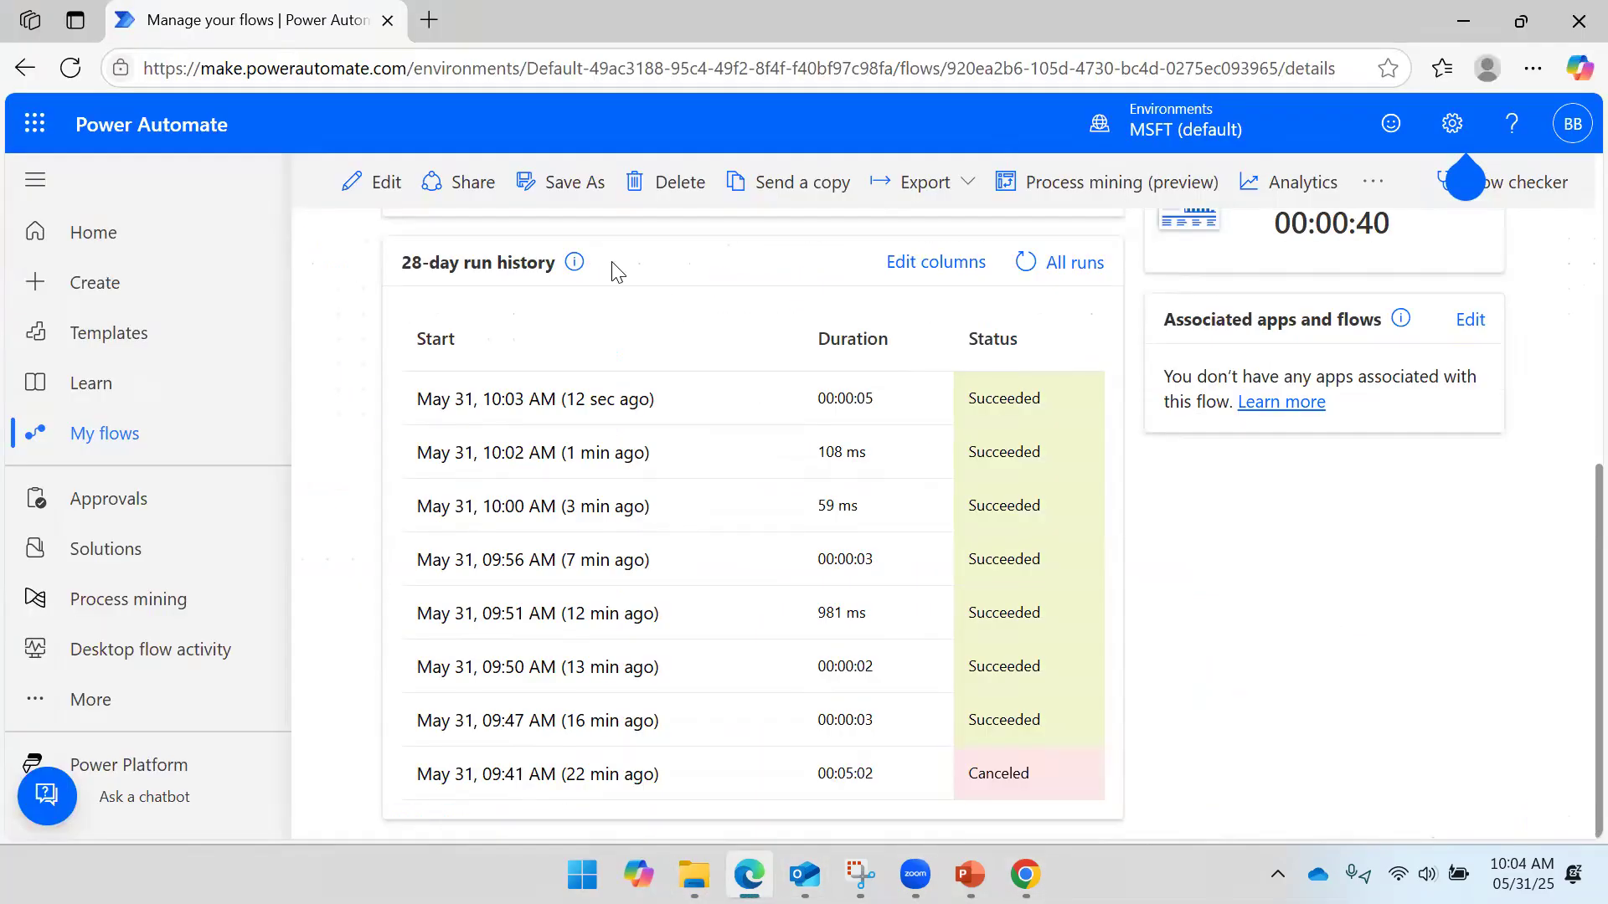
- Open the flow in the designer via Edit, then bring back the OneDrive folder with the four JPEGs
{"action": "left_click", "coordinate": [348, 179]}
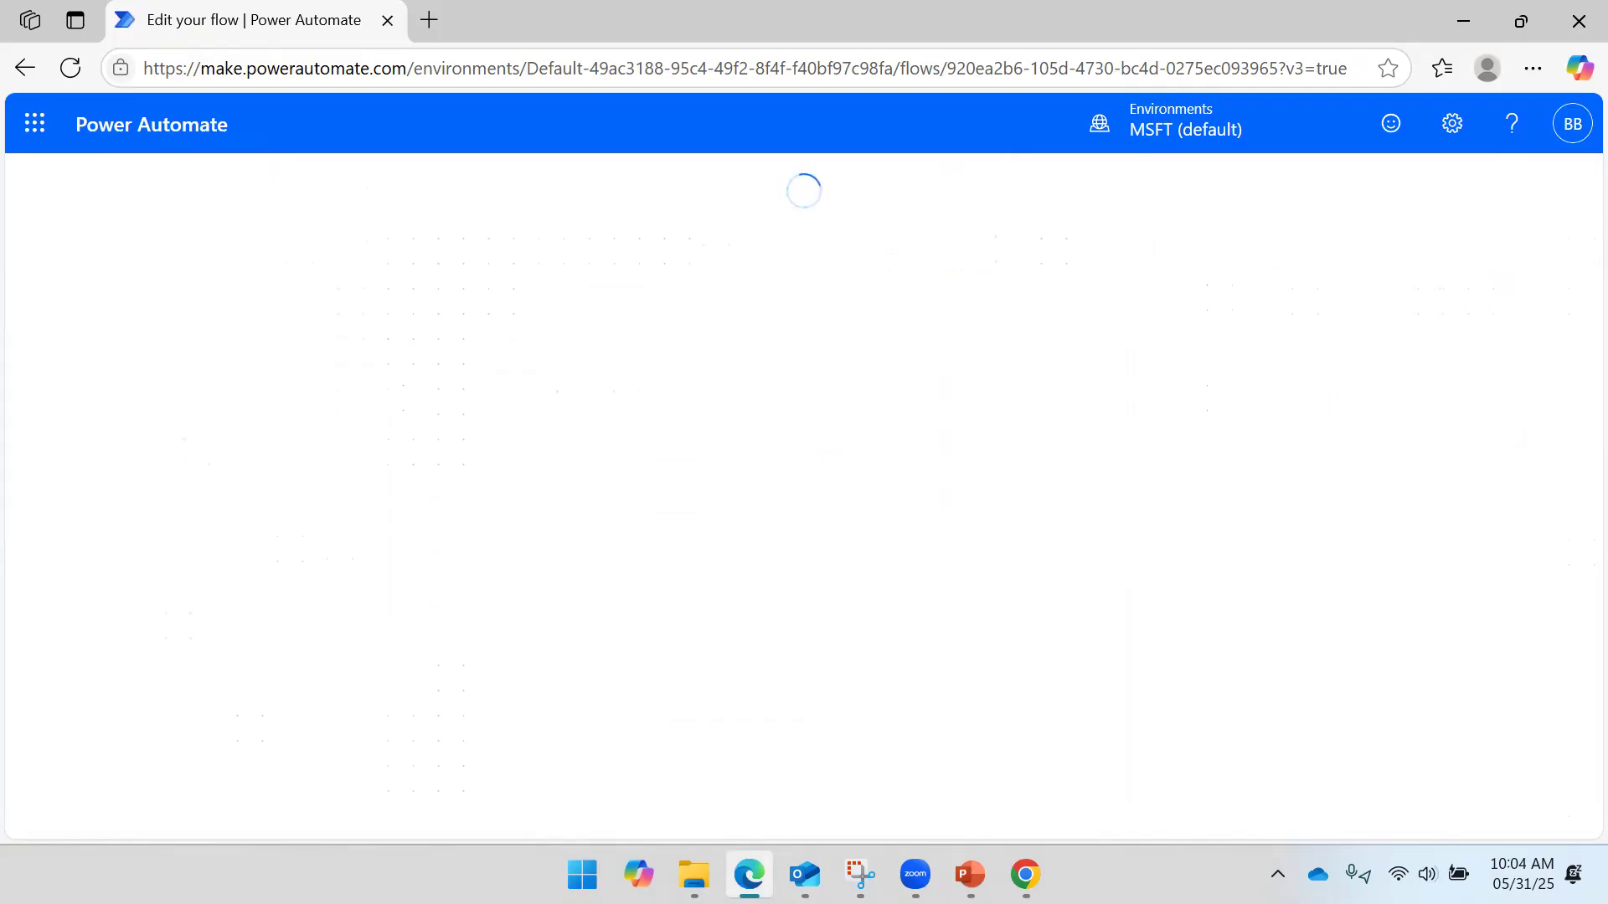
{"action": "mouse_move", "coordinate": [694, 874]}
{"action": "left_click", "coordinate": [817, 742]}
- Permanently delete the four WhatsApp Image files so the OneDrive folder holds 15 items
{"action": "left_click_drag", "start_coordinate": [1229, 670], "coordinate": [797, 684]}
{"action": "left_click_drag", "start_coordinate": [630, 803], "coordinate": [630, 804]}
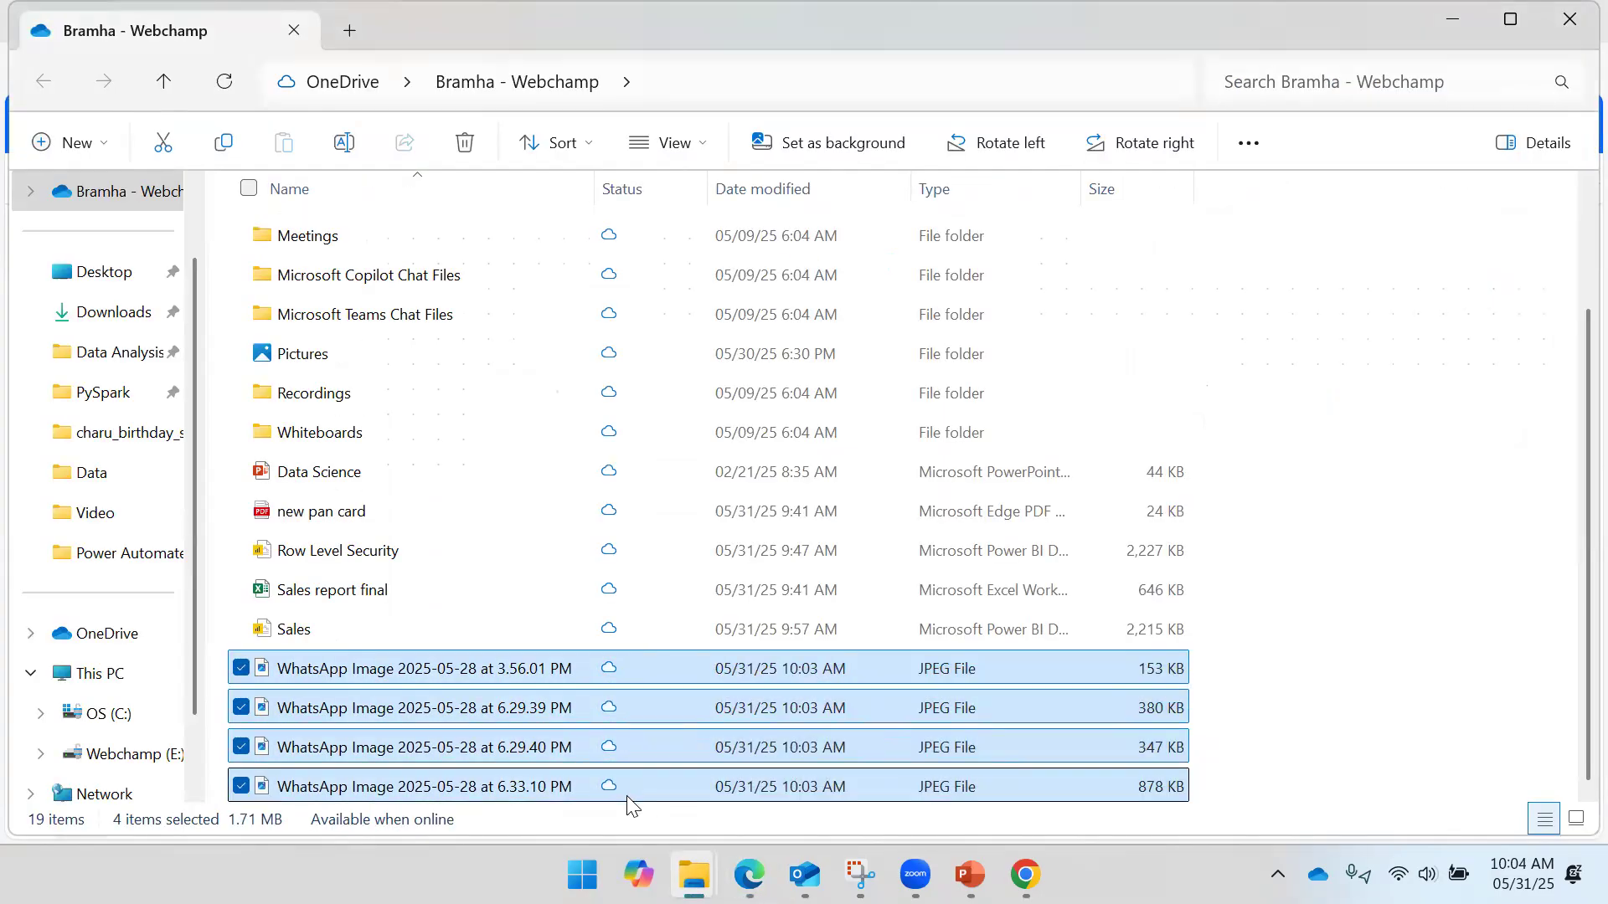
{"action": "key", "text": "Delete"}
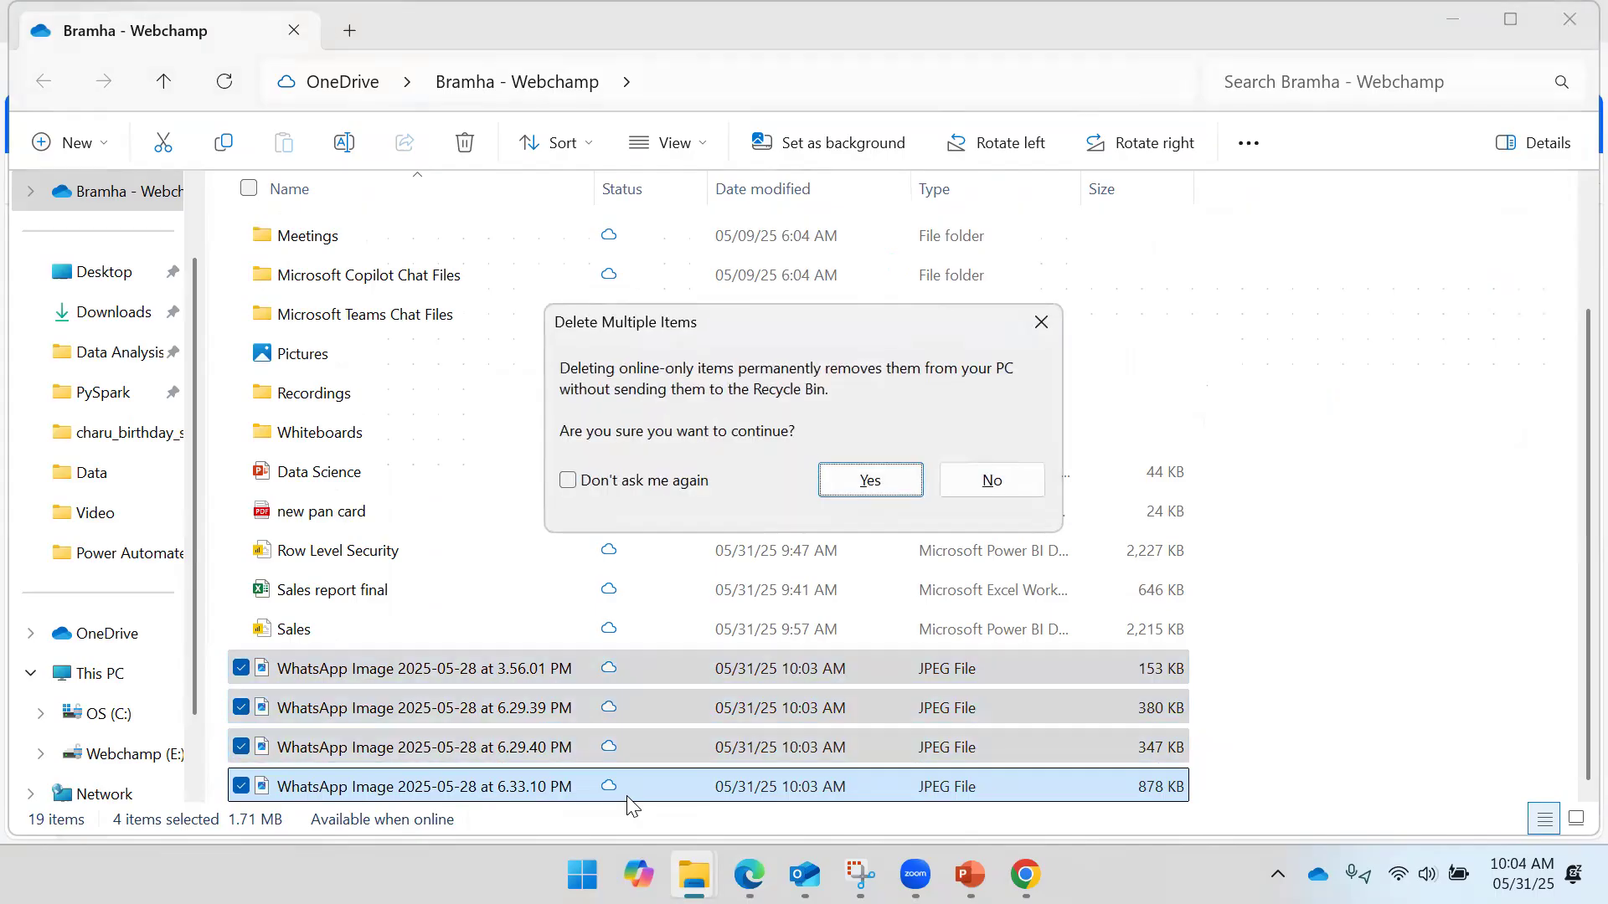
{"action": "key", "text": "Return"}
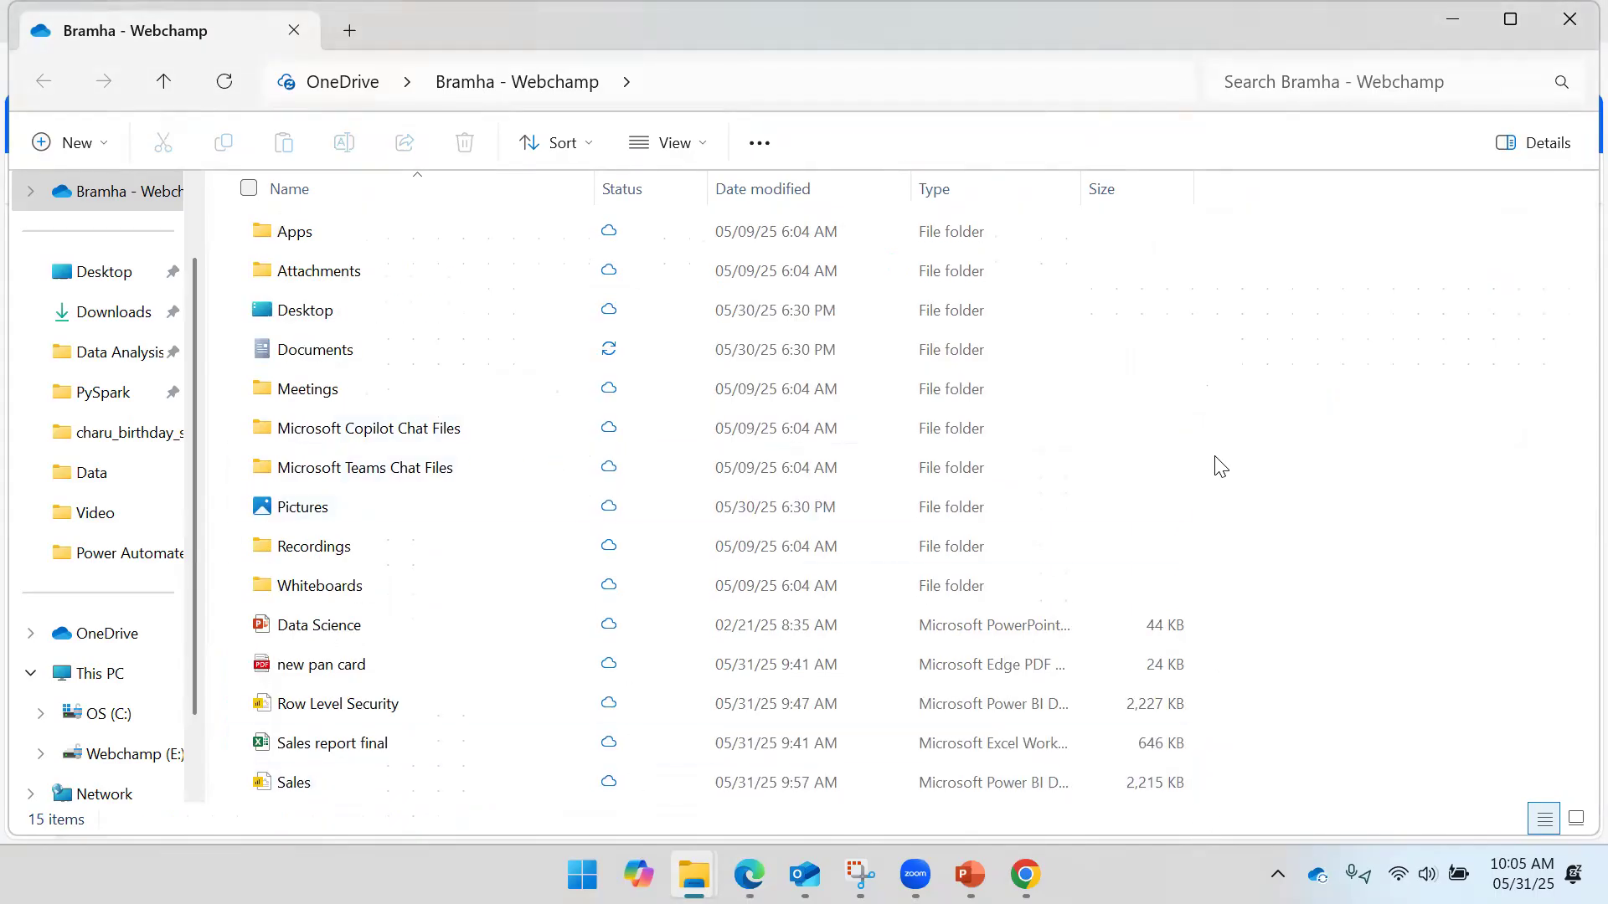
{"action": "left_click", "coordinate": [1462, 19]}
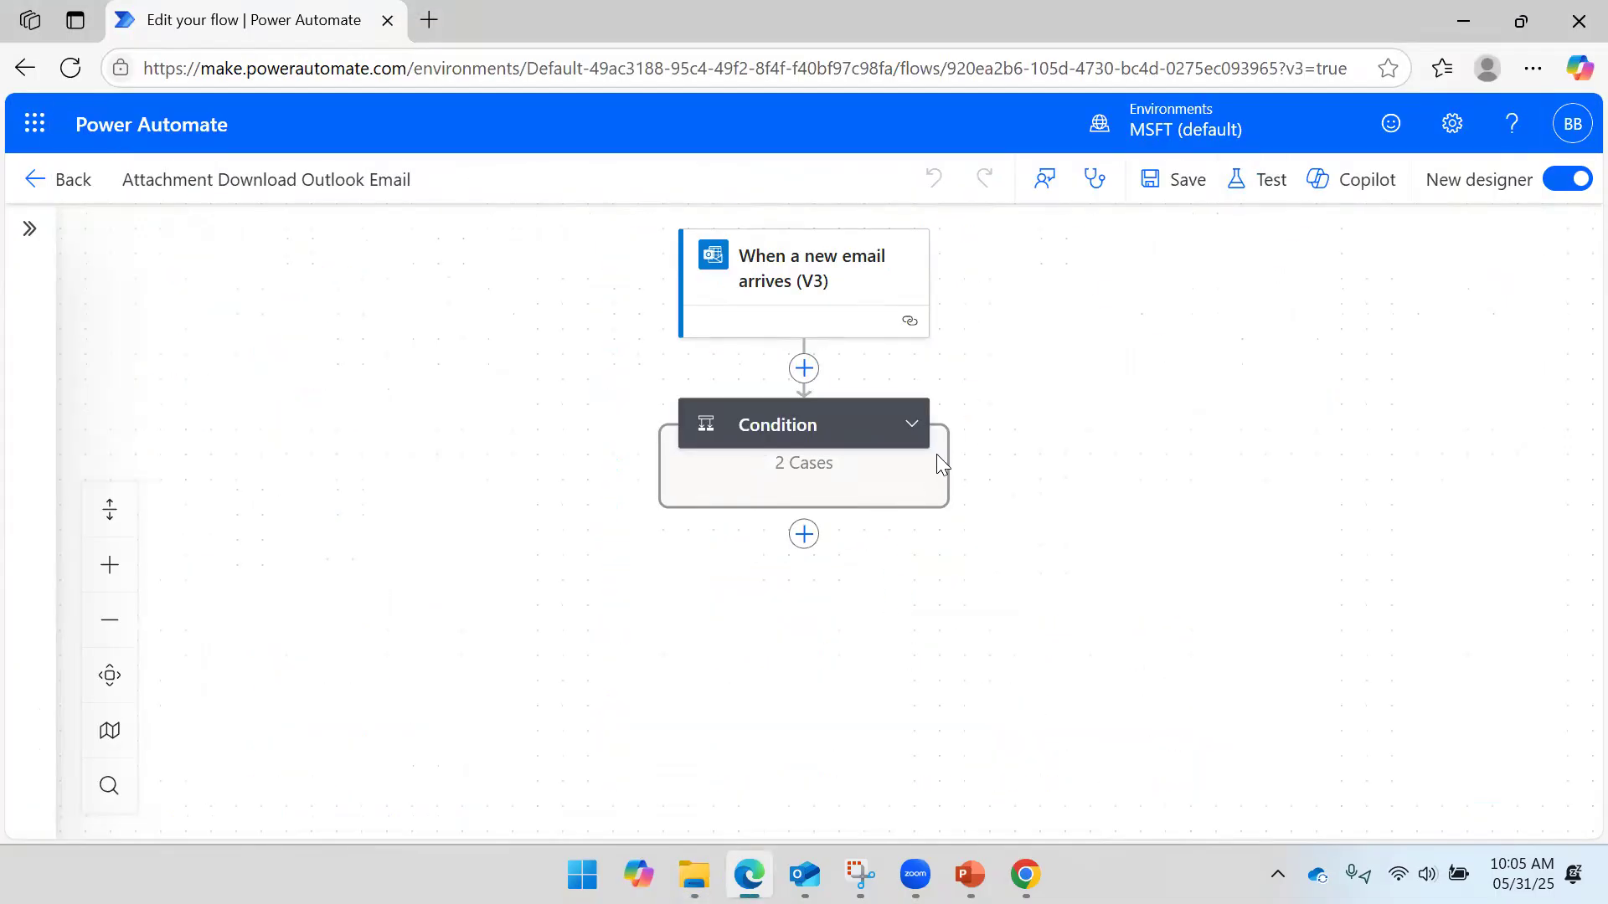
- Expand the Condition card and start a manual test of the flow
{"action": "left_click", "coordinate": [902, 440]}
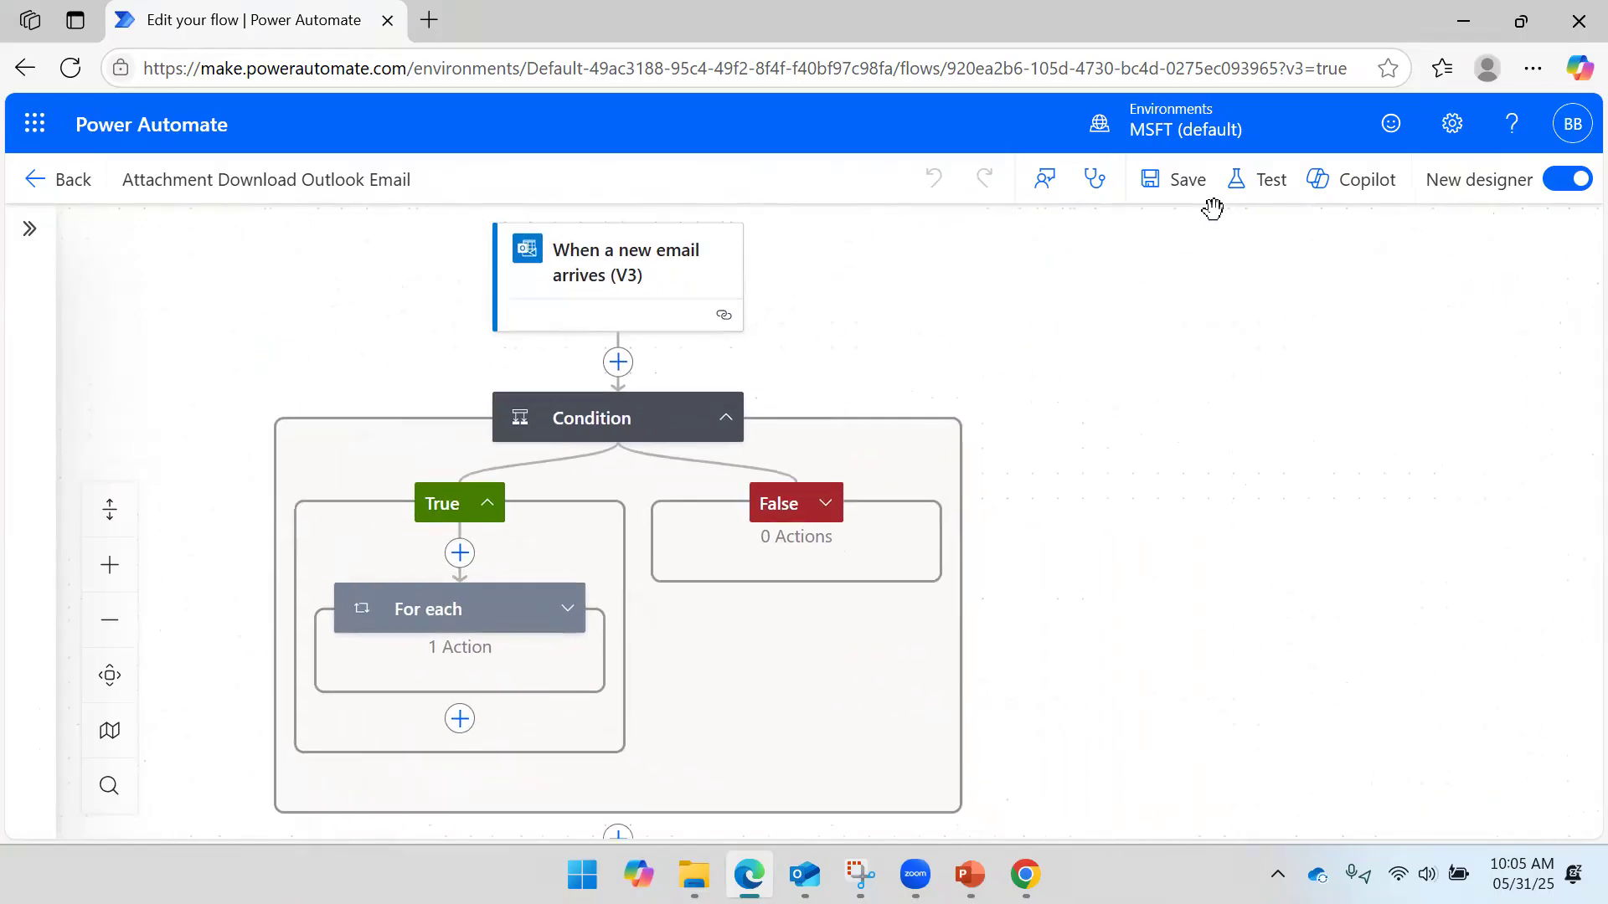
{"action": "left_click", "coordinate": [1258, 181]}
{"action": "left_click", "coordinate": [1180, 241]}
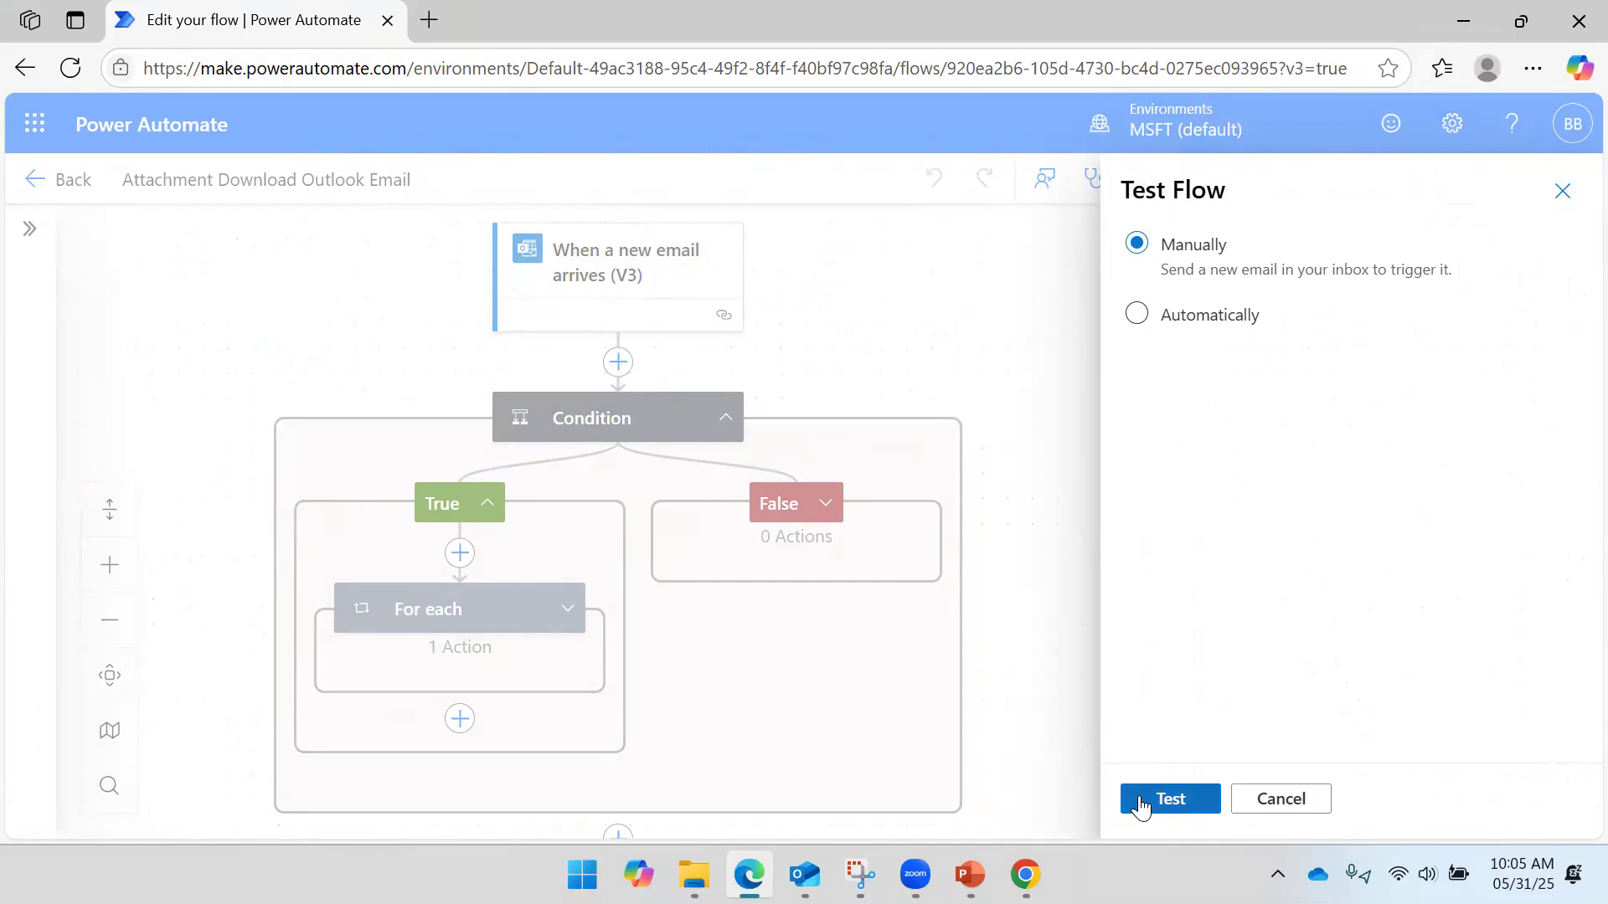
{"action": "left_click", "coordinate": [1140, 804]}
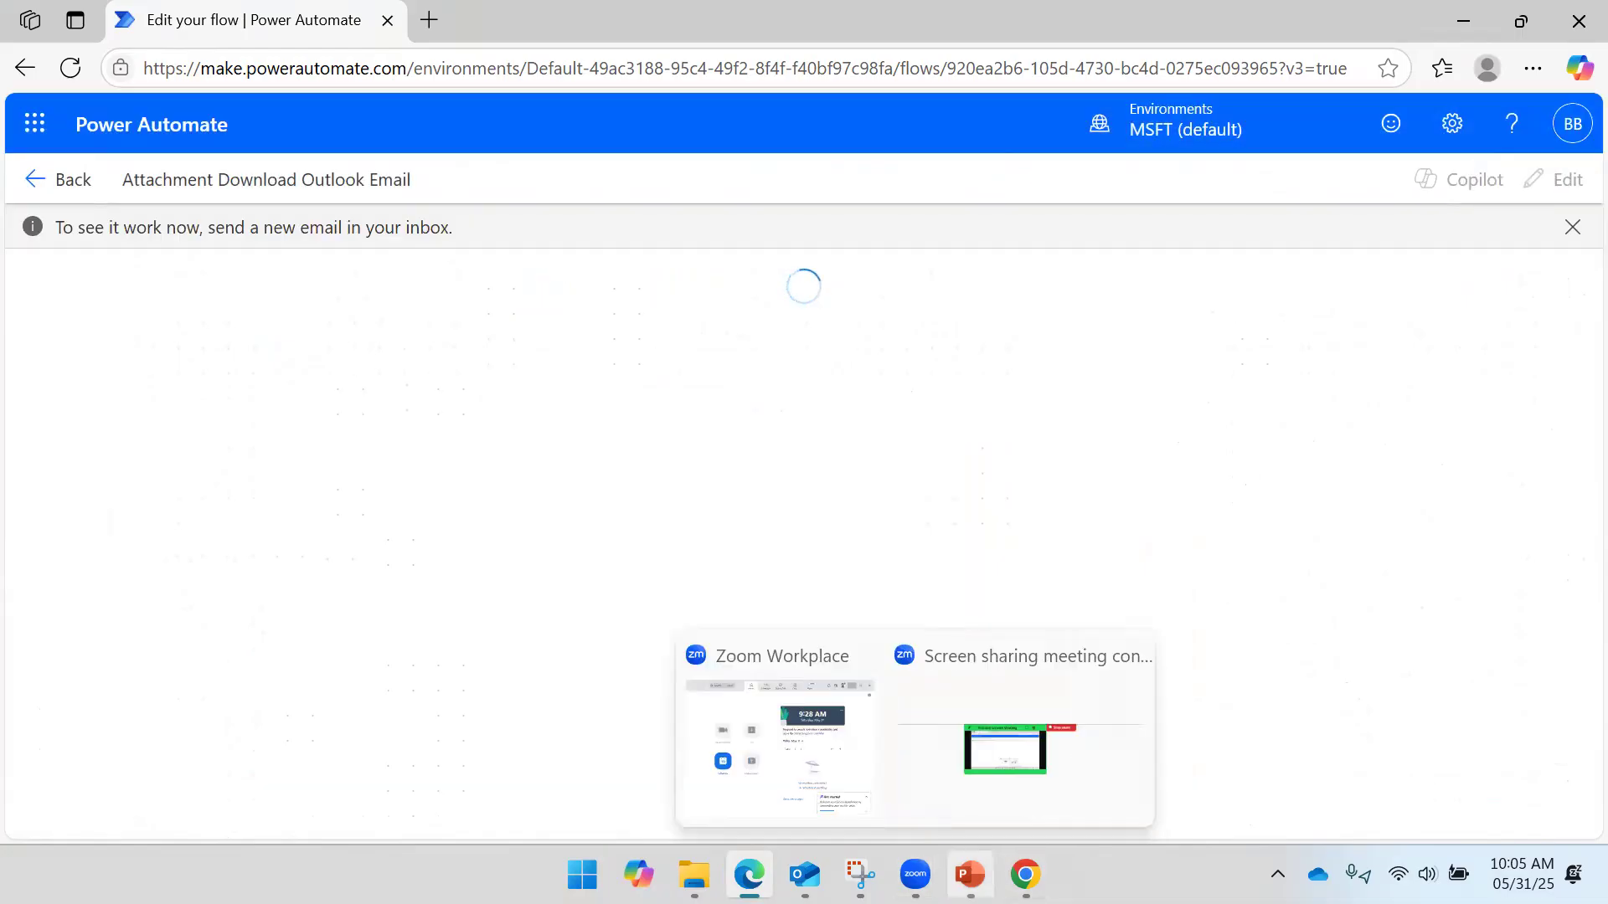
{"action": "left_click", "coordinate": [1025, 874]}
- Forward the Control Flow Test email to the flow's mailbox, chosen from the 'web' suggestions
{"action": "left_click", "coordinate": [459, 353]}
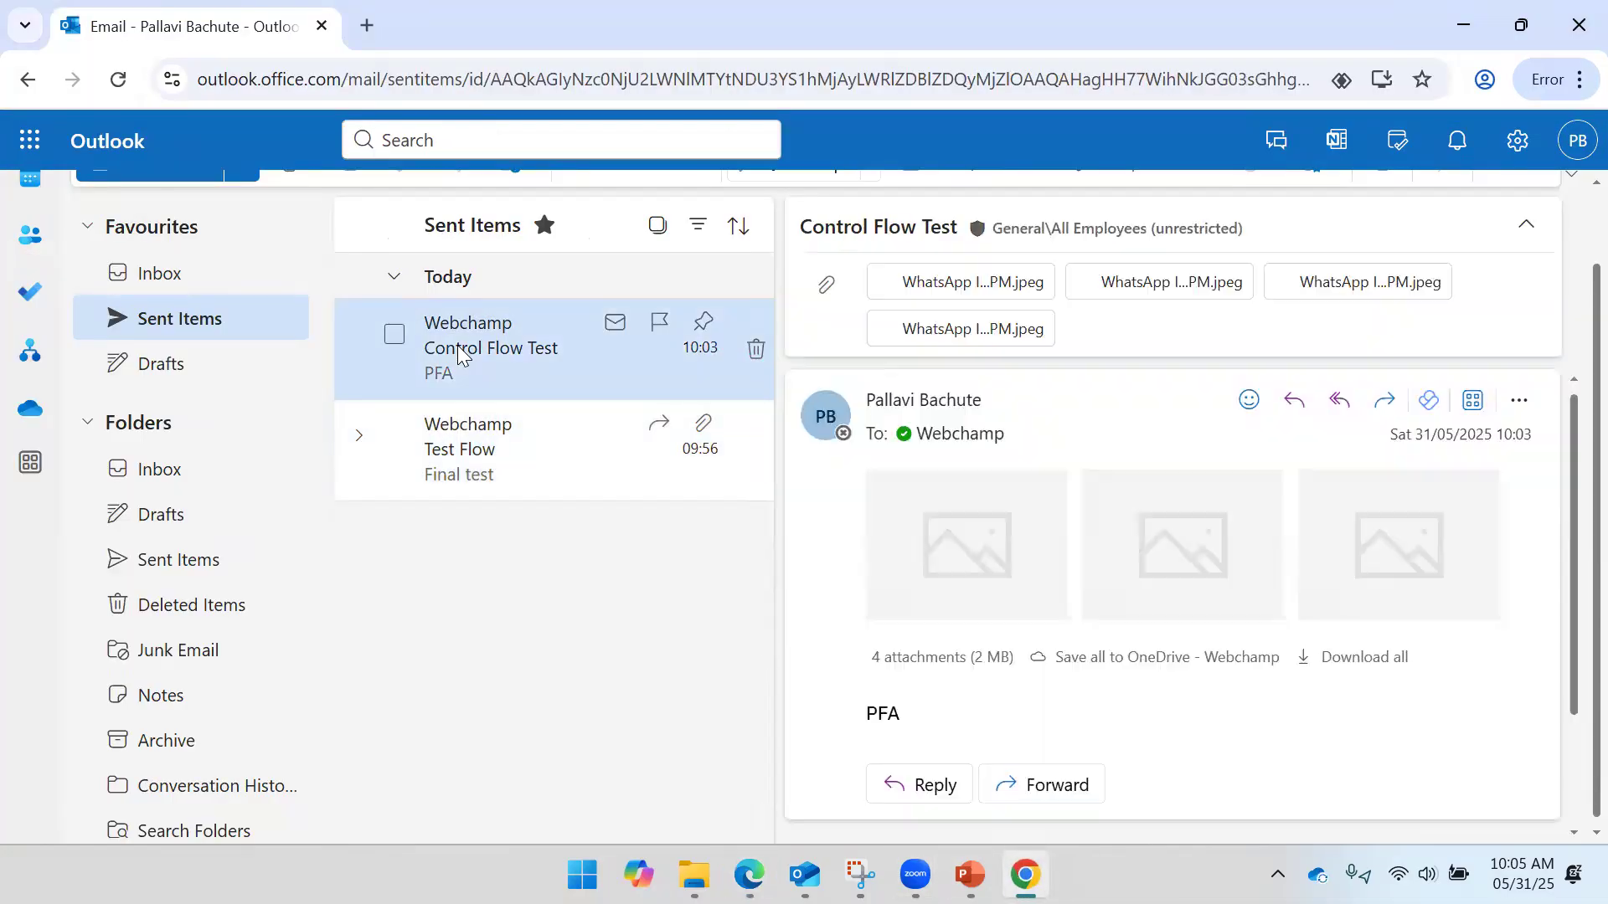
{"action": "scroll", "coordinate": [1356, 263], "scroll_direction": "up", "scroll_amount": 1}
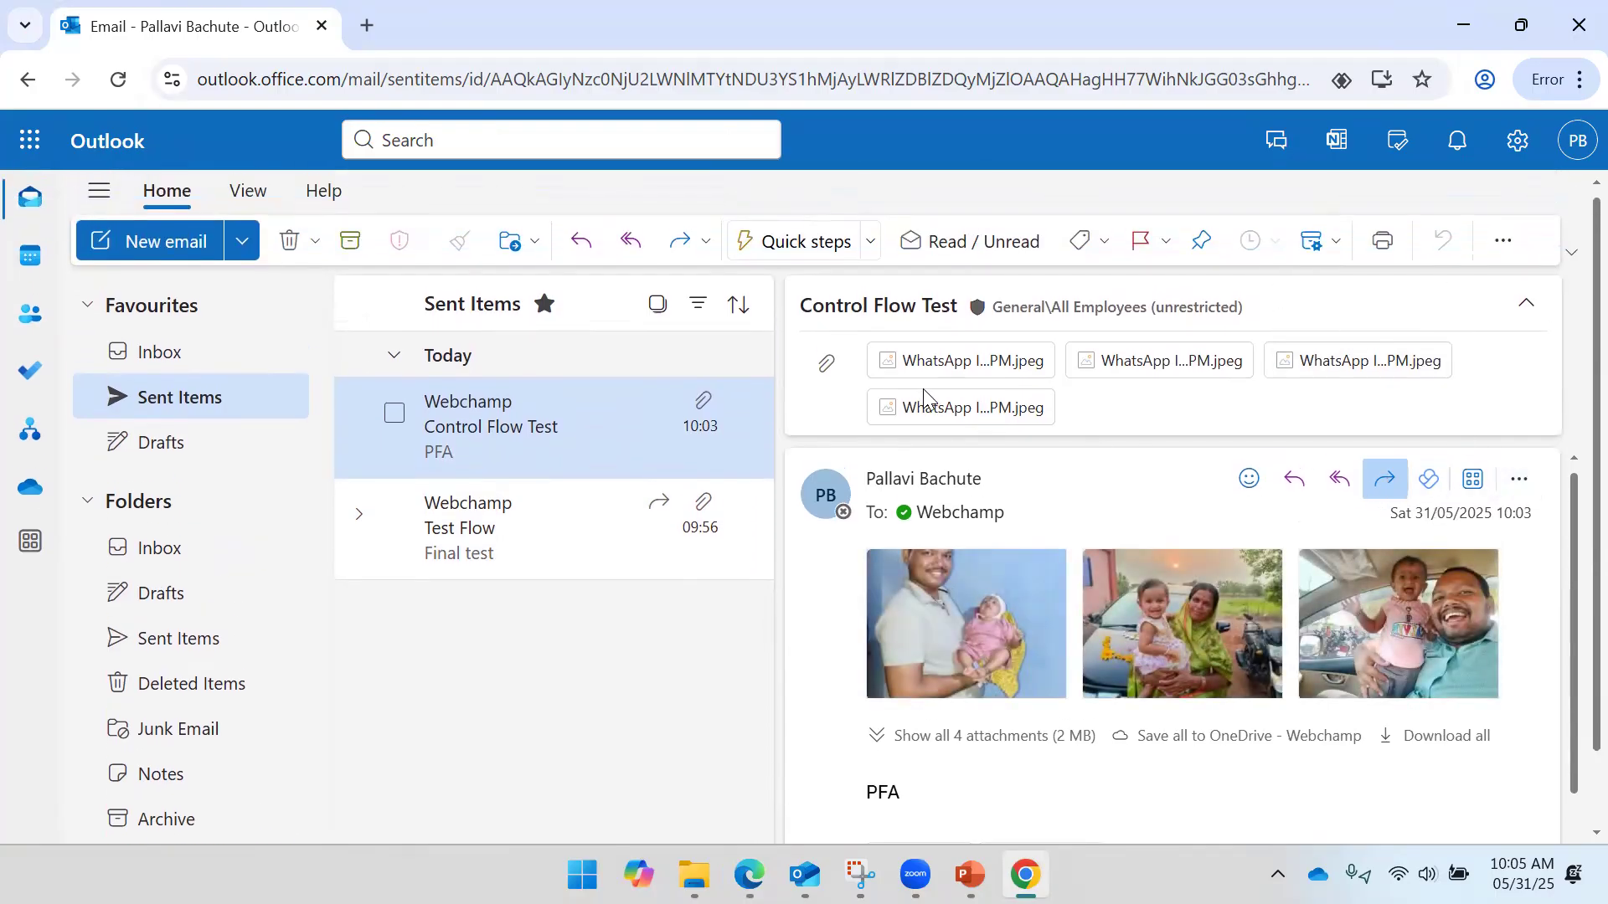
{"action": "type", "text": "web"}
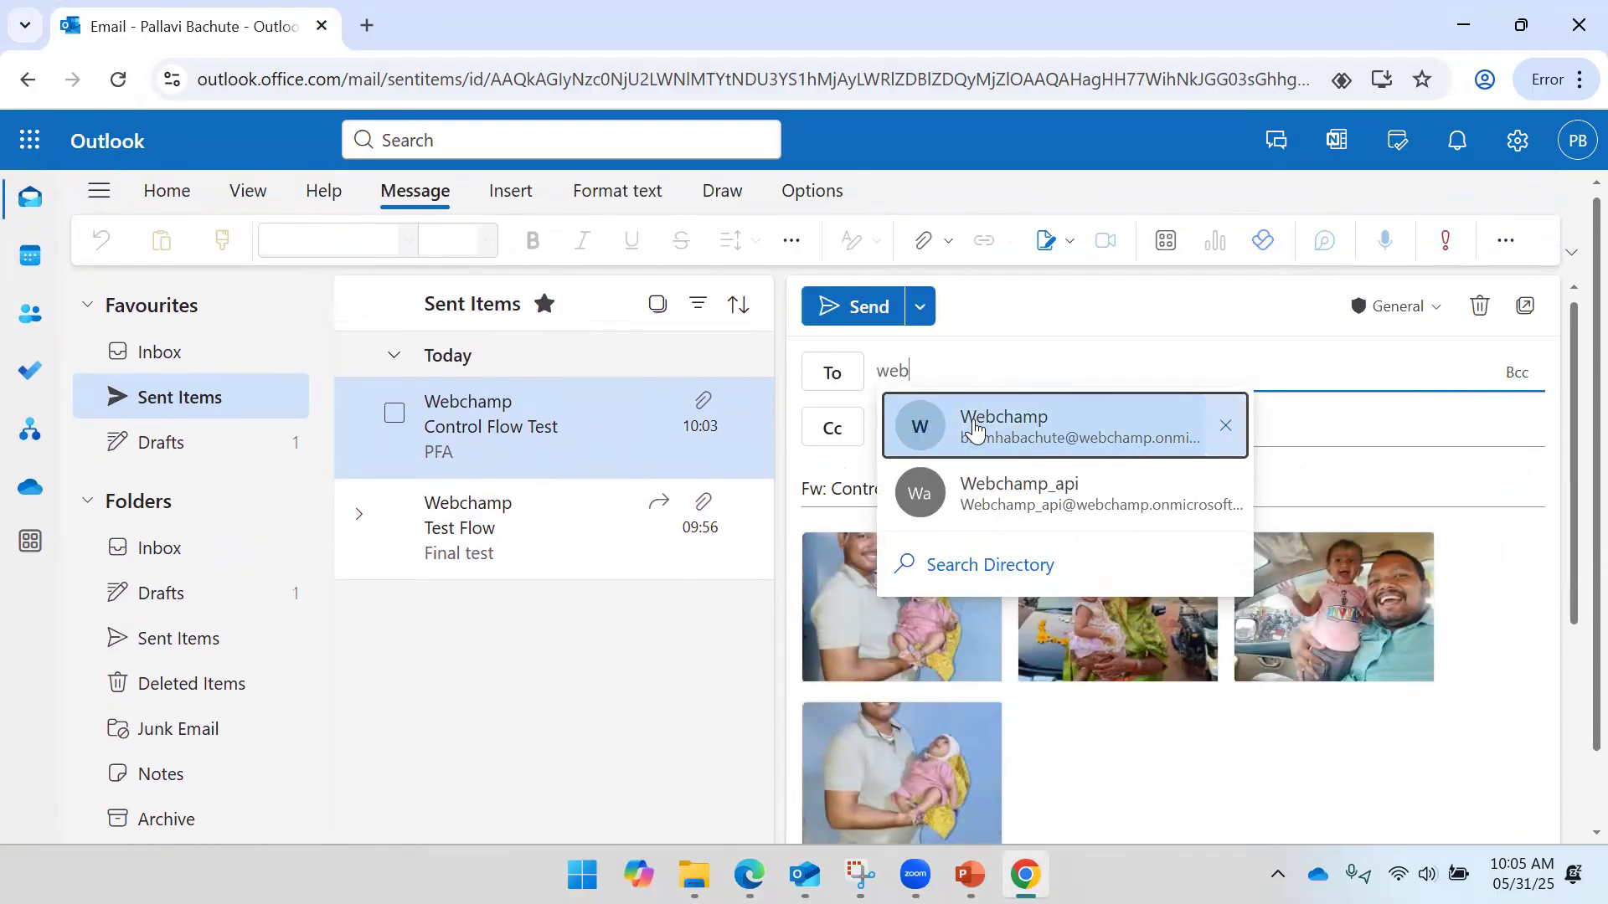
{"action": "left_click", "coordinate": [975, 429]}
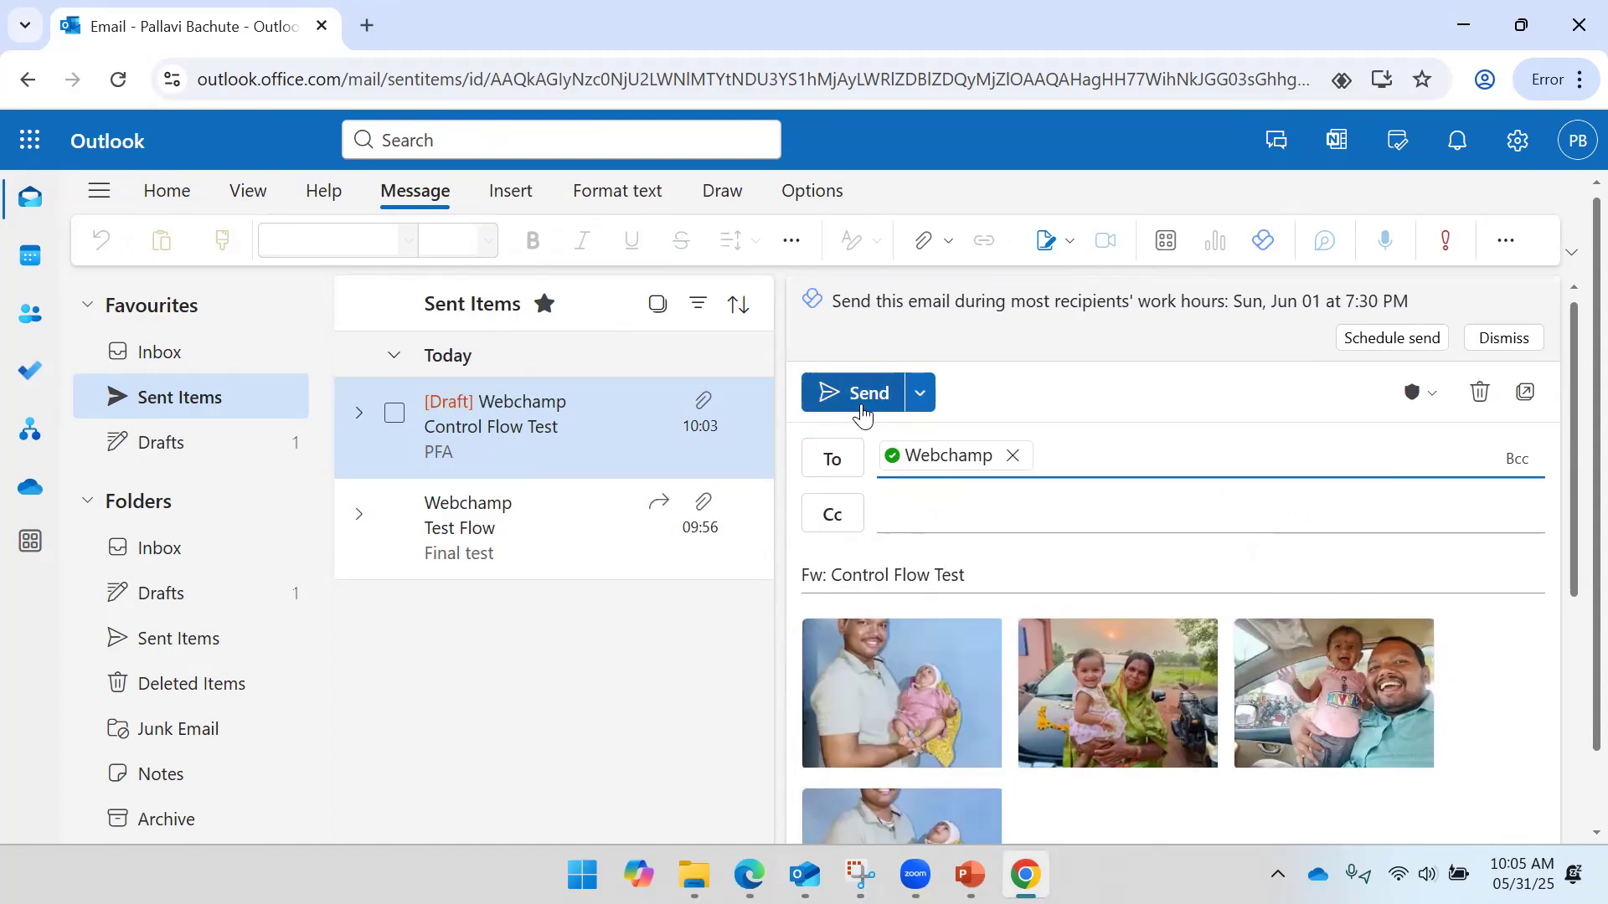
{"action": "left_click", "coordinate": [853, 392]}
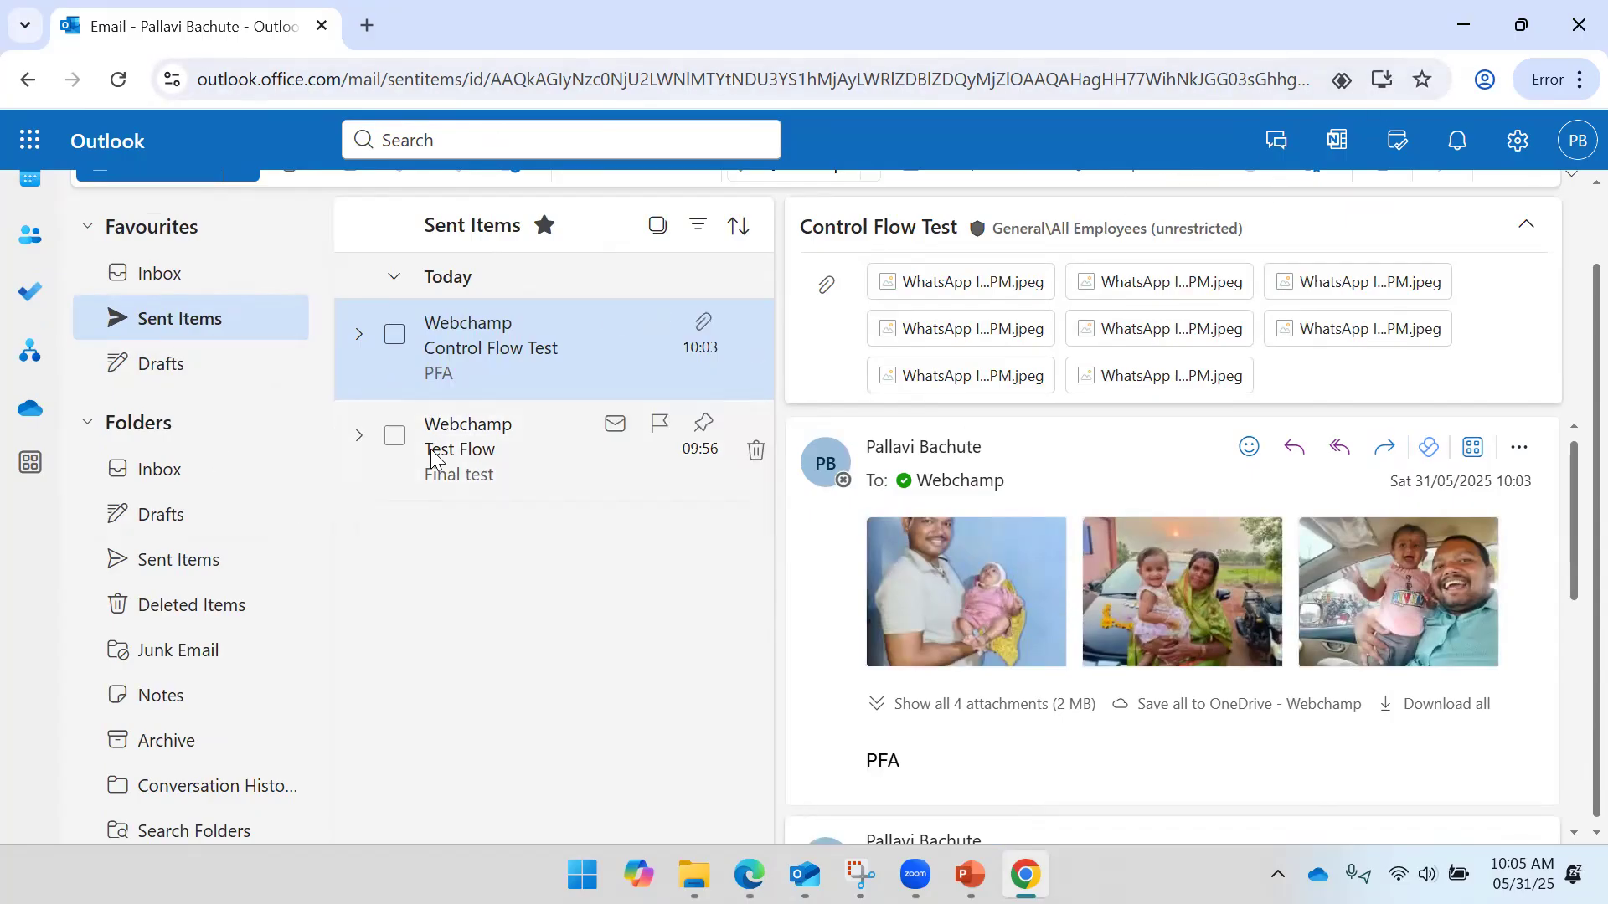
- Verify the 10:05 Control Flow Test forward appears in Sent Items, then close the web mailbox
{"action": "left_click", "coordinate": [184, 556]}
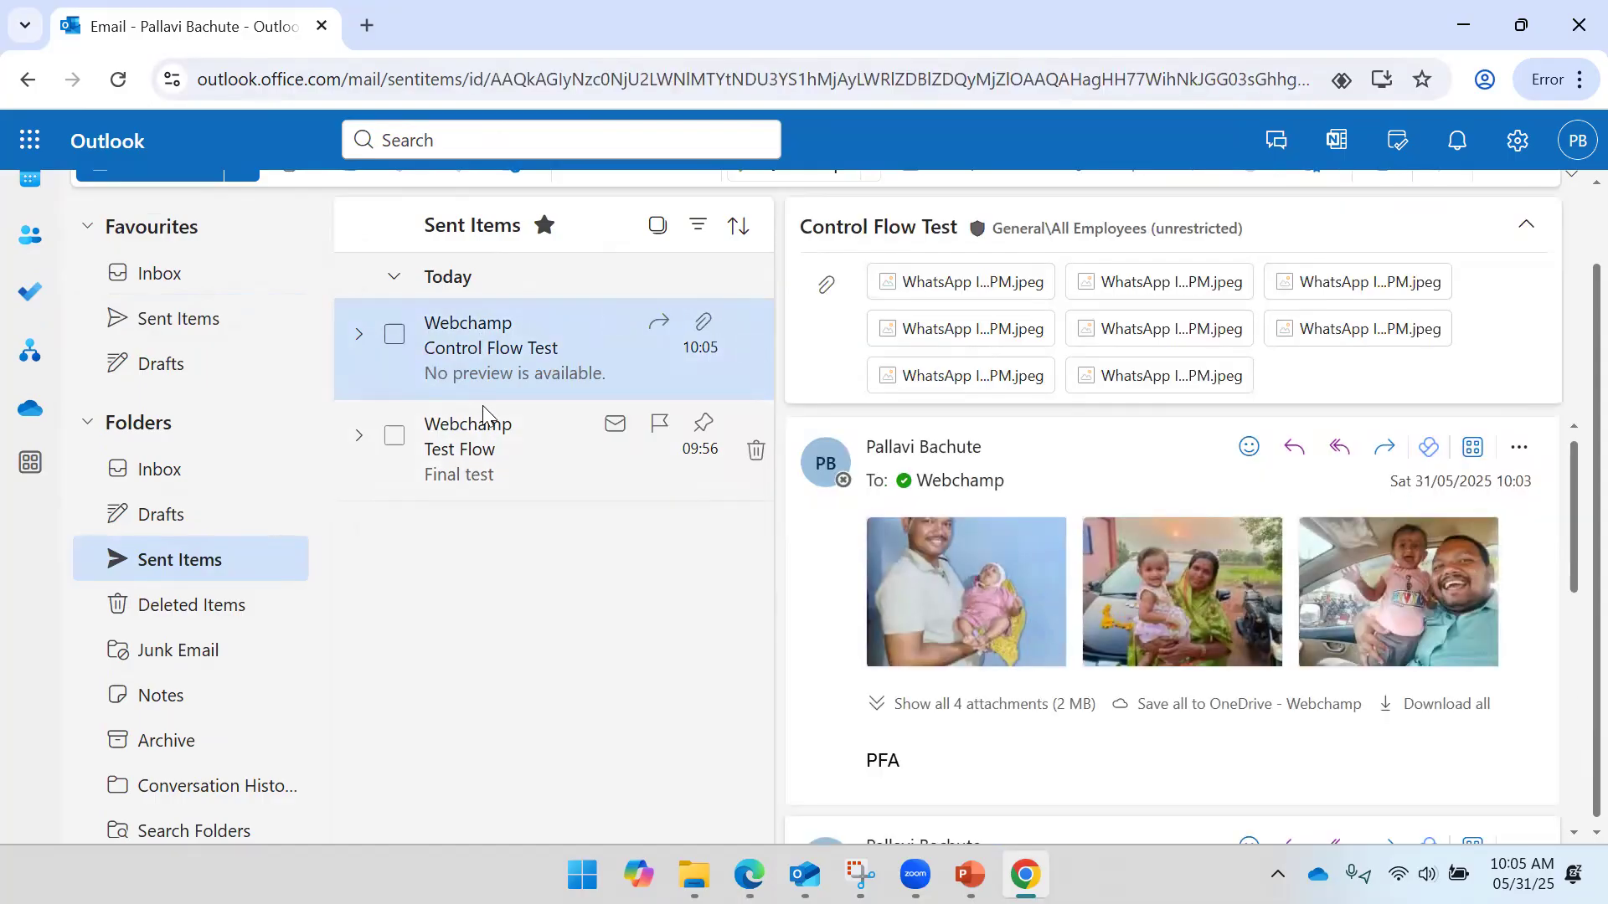
{"action": "left_click", "coordinate": [467, 443]}
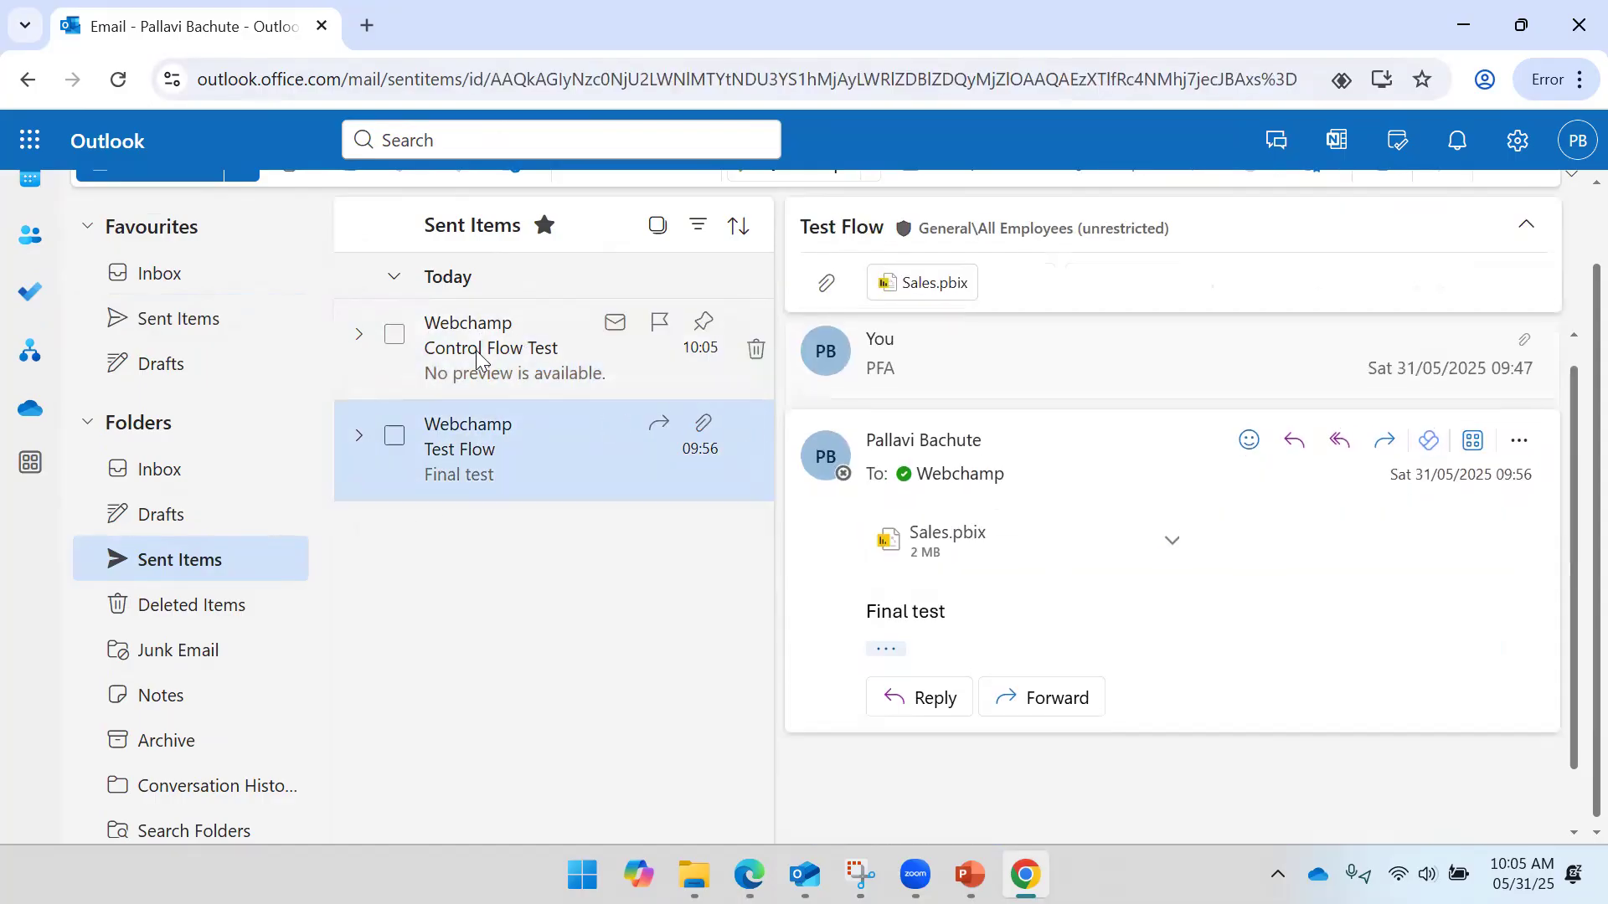
{"action": "left_click", "coordinate": [483, 347]}
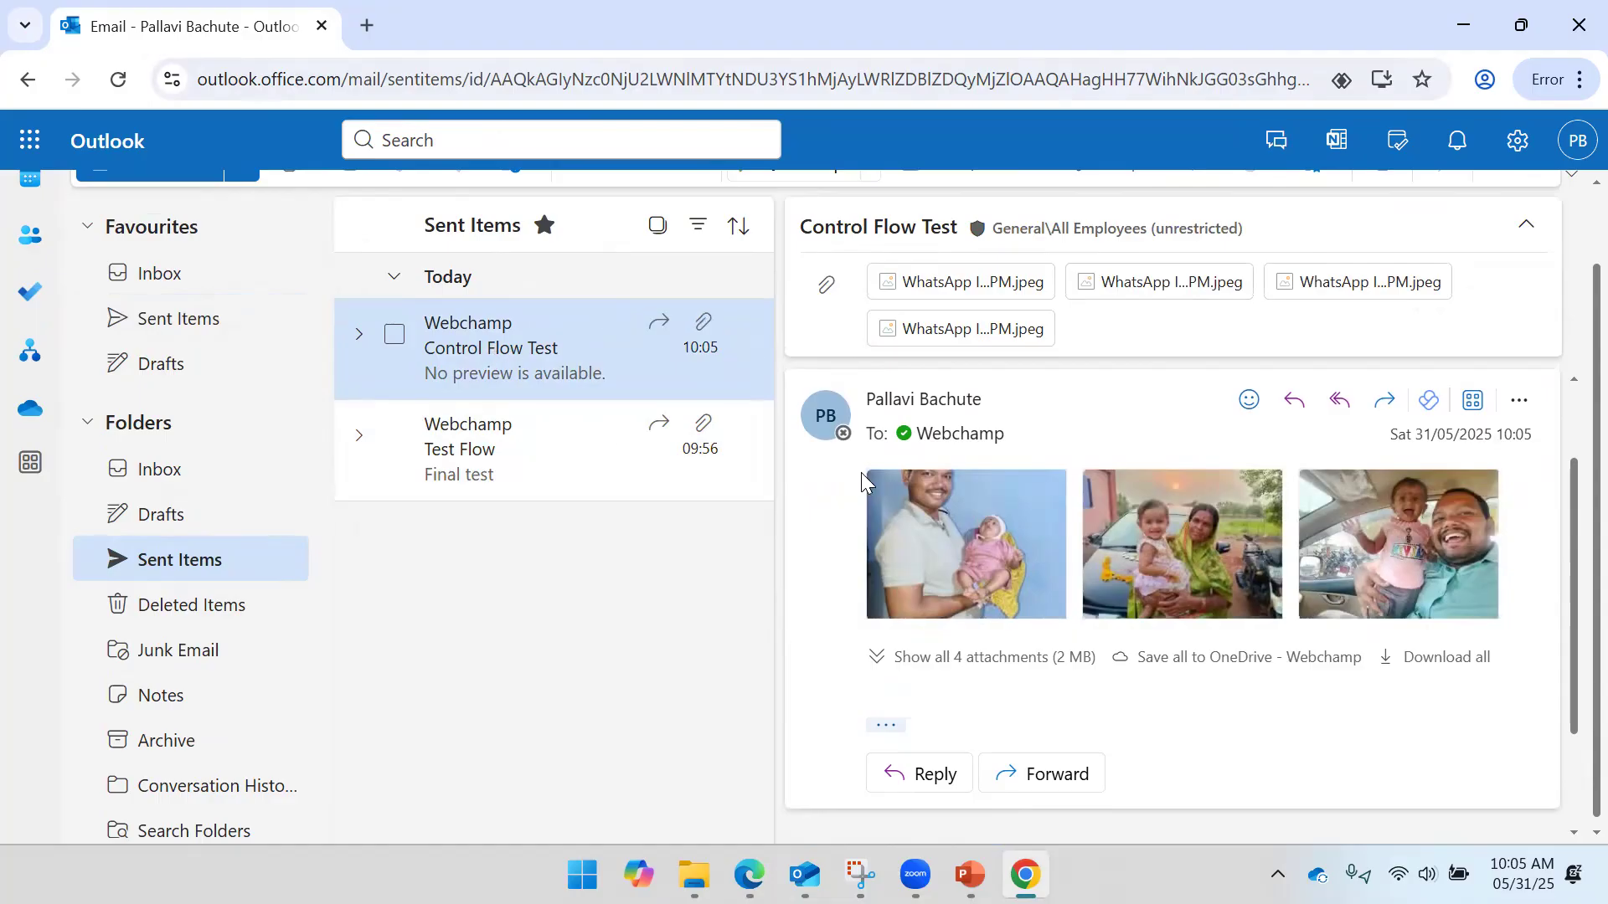
{"action": "scroll", "coordinate": [935, 365], "scroll_direction": "up", "scroll_amount": 2}
{"action": "left_click", "coordinate": [1571, 5]}
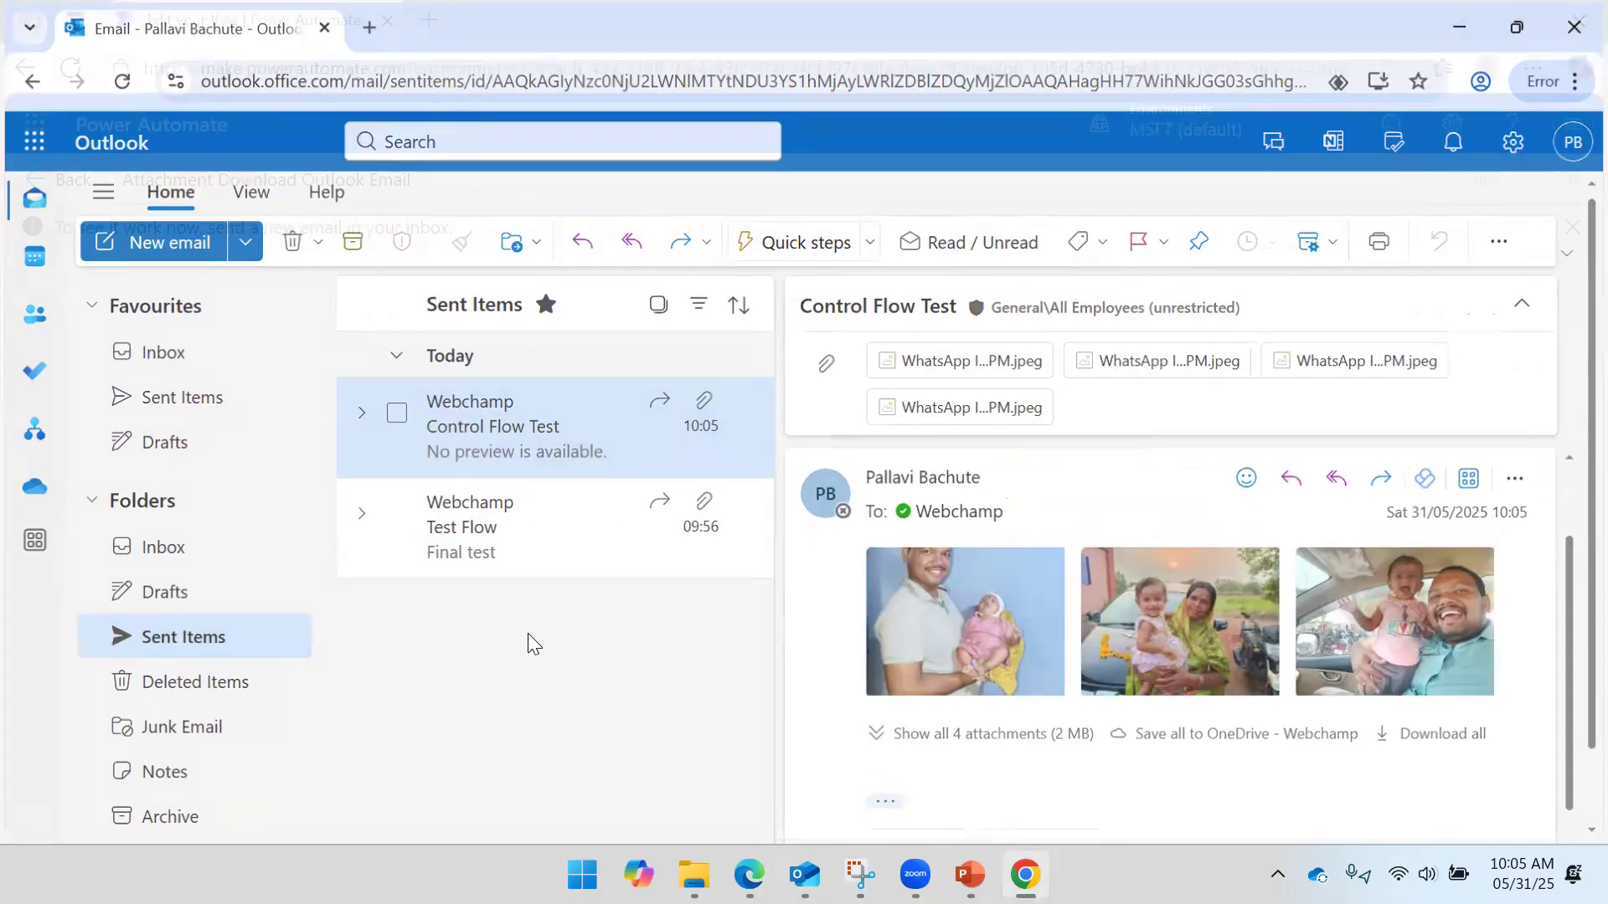
- In the Outlook desktop app, find the forwarded Control Flow Test email in the Inbox at 10:05
{"action": "left_click", "coordinate": [833, 874]}
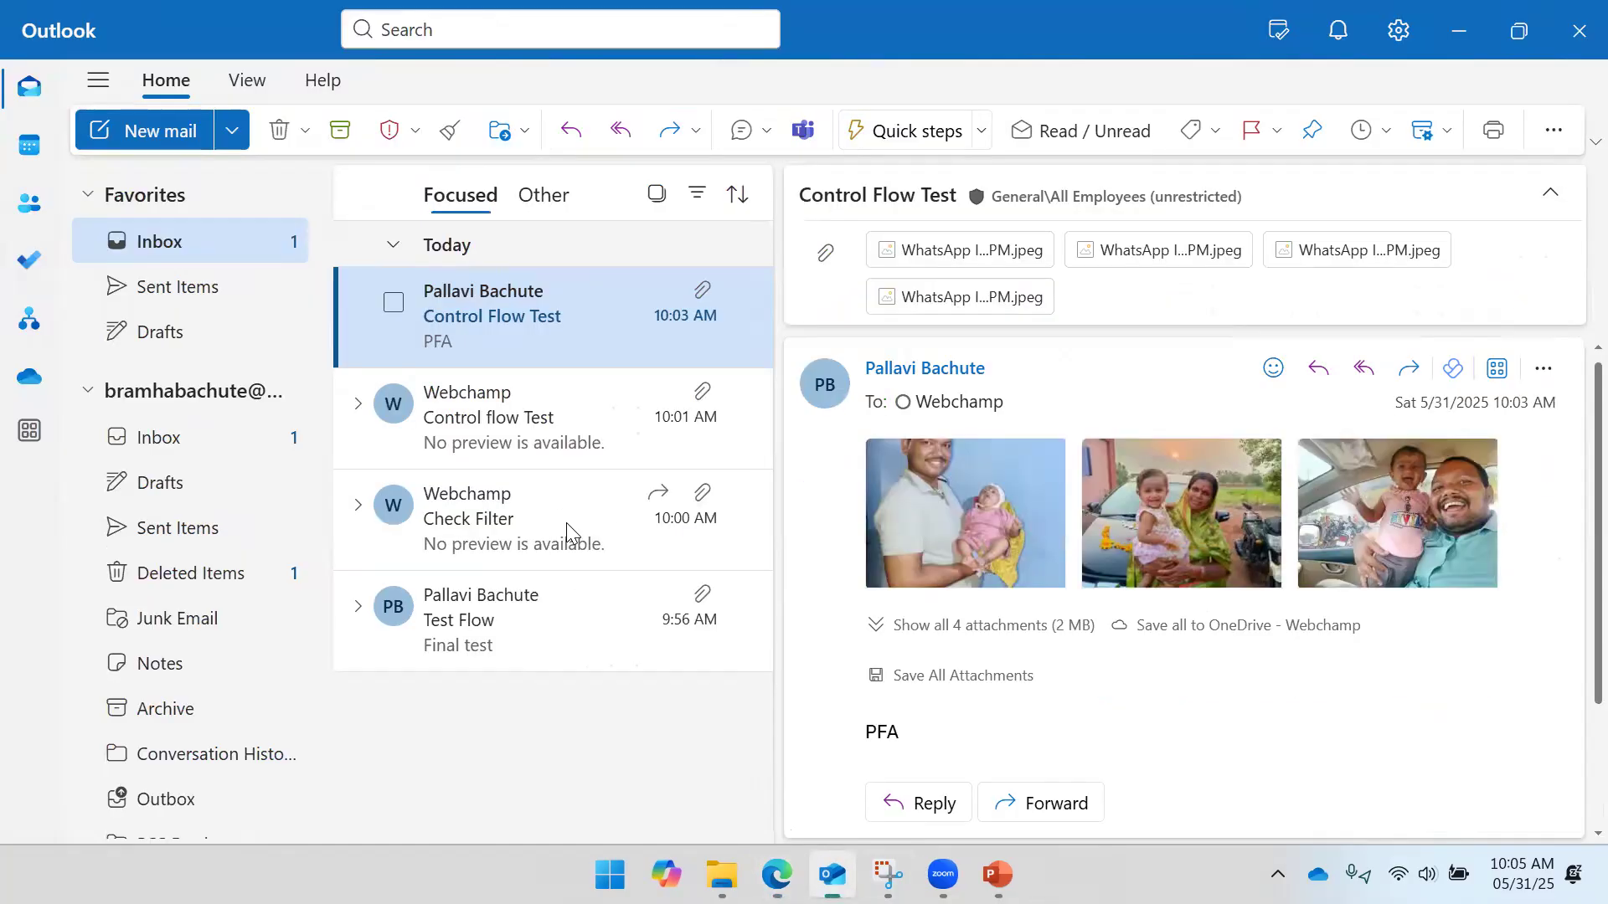
{"action": "left_click", "coordinate": [521, 387]}
{"action": "left_click", "coordinate": [507, 321]}
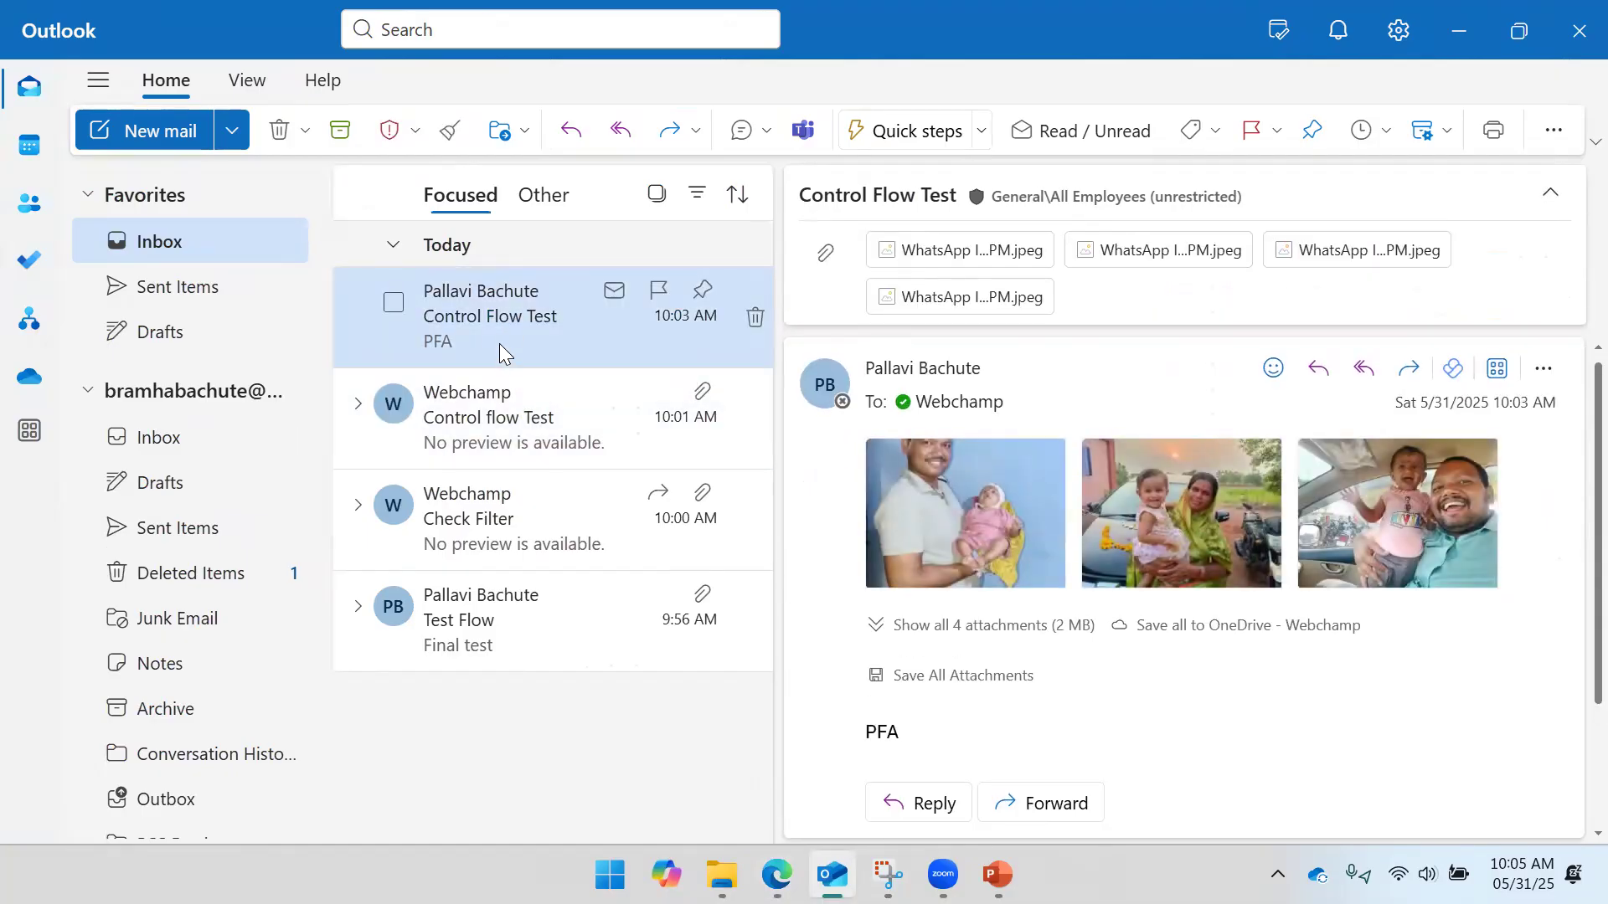
{"action": "left_click", "coordinate": [657, 194]}
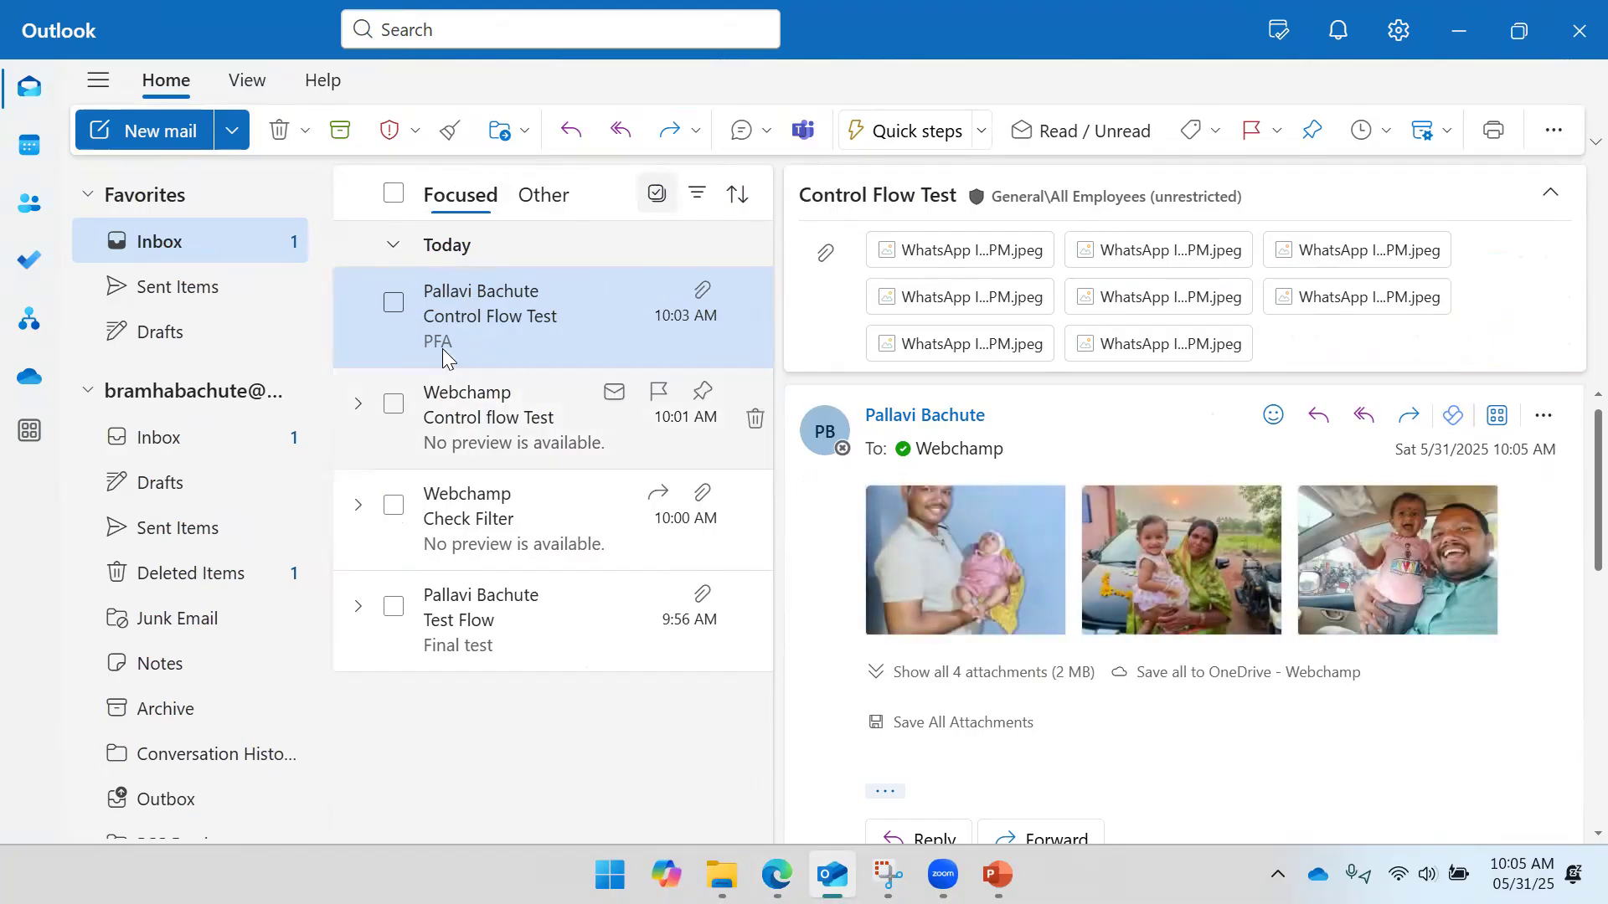
{"action": "left_click", "coordinate": [649, 201]}
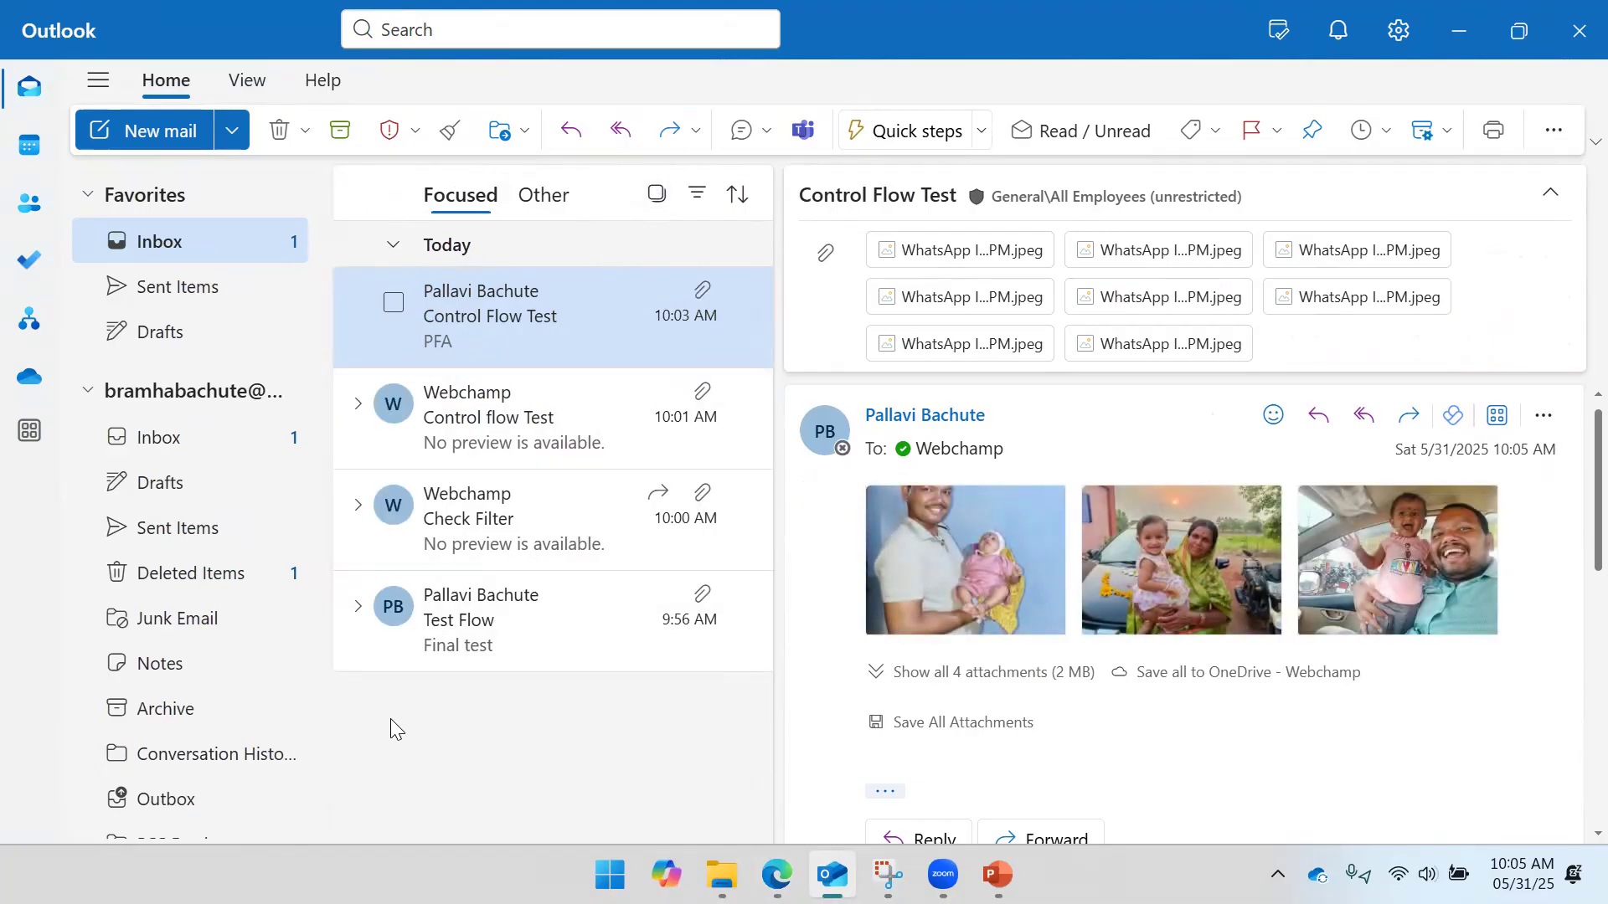
{"action": "left_click", "coordinate": [211, 289]}
{"action": "left_click", "coordinate": [214, 245]}
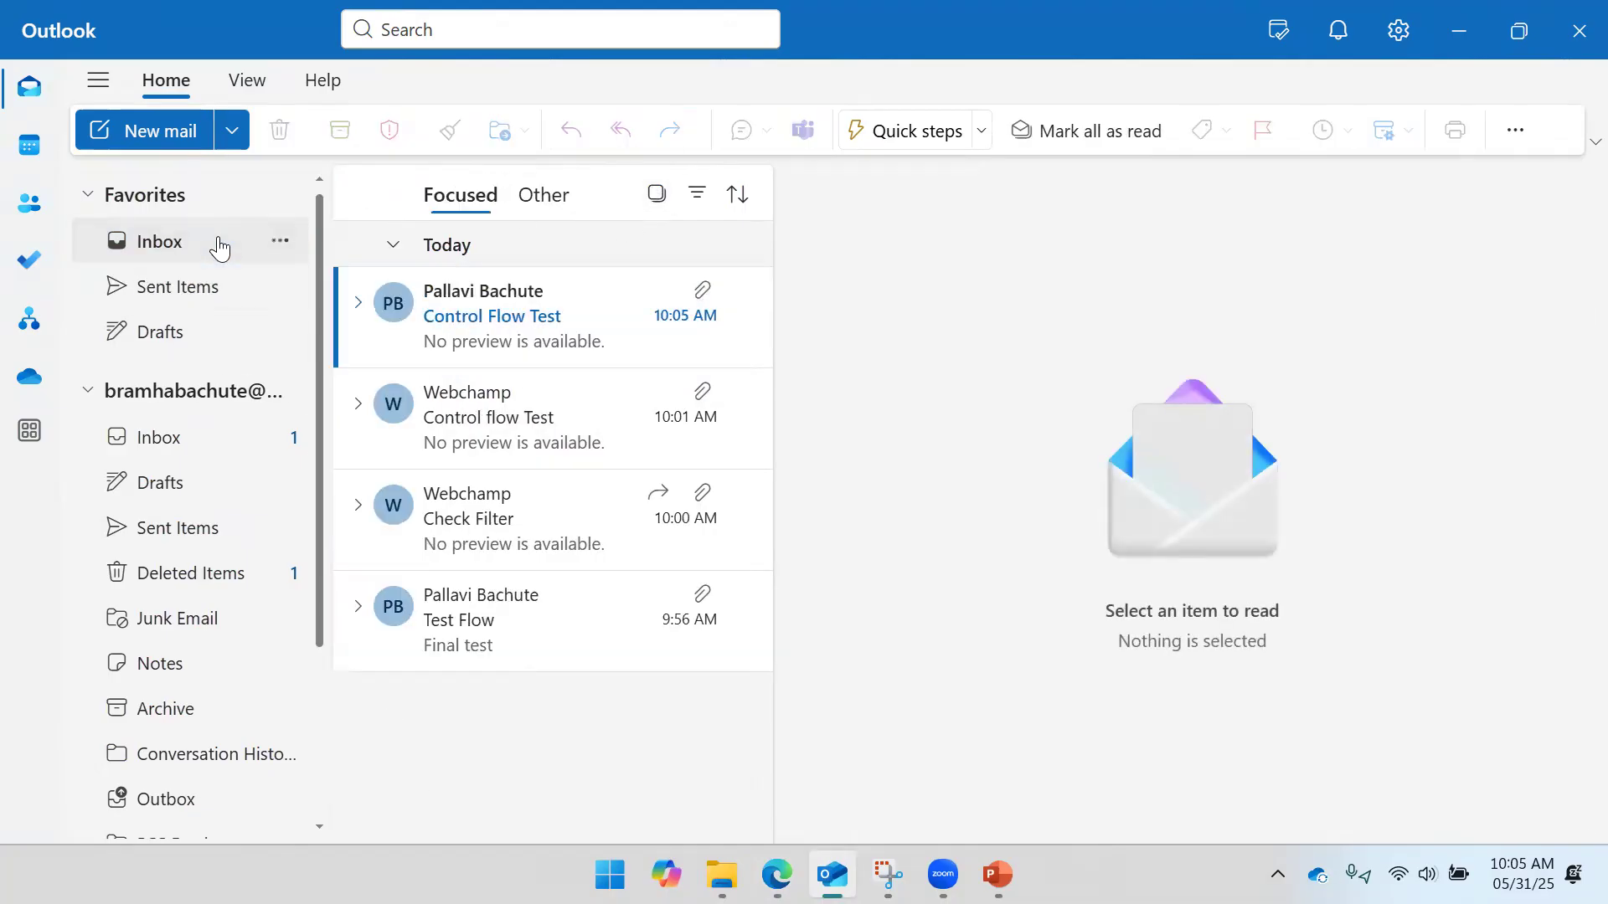
{"action": "left_click", "coordinate": [497, 311]}
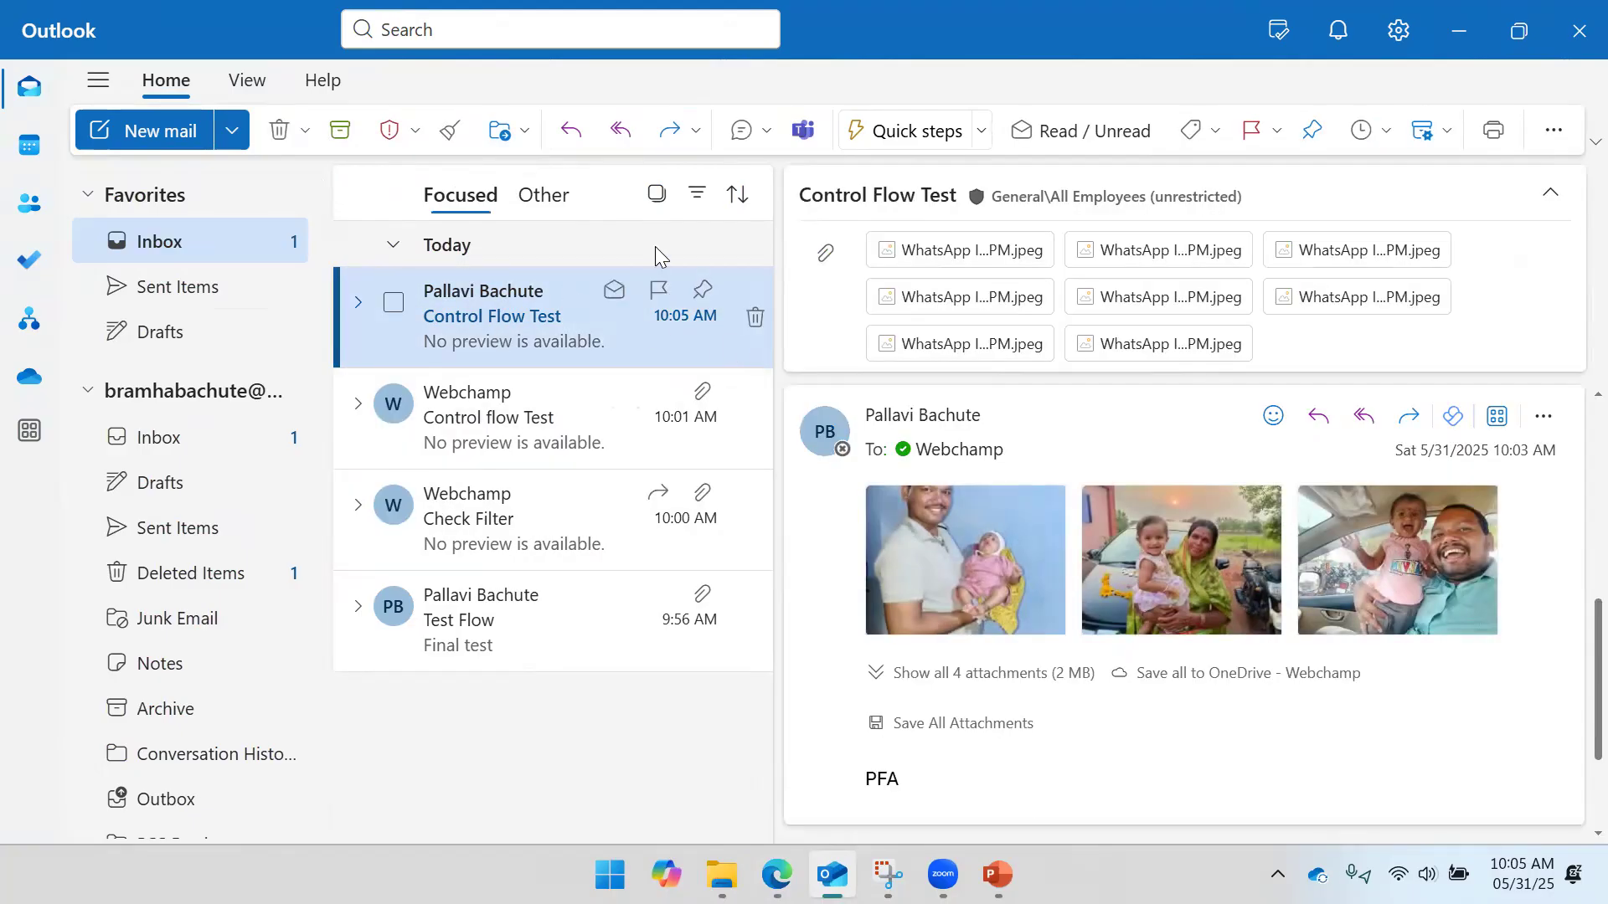
{"action": "left_click", "coordinate": [776, 875]}
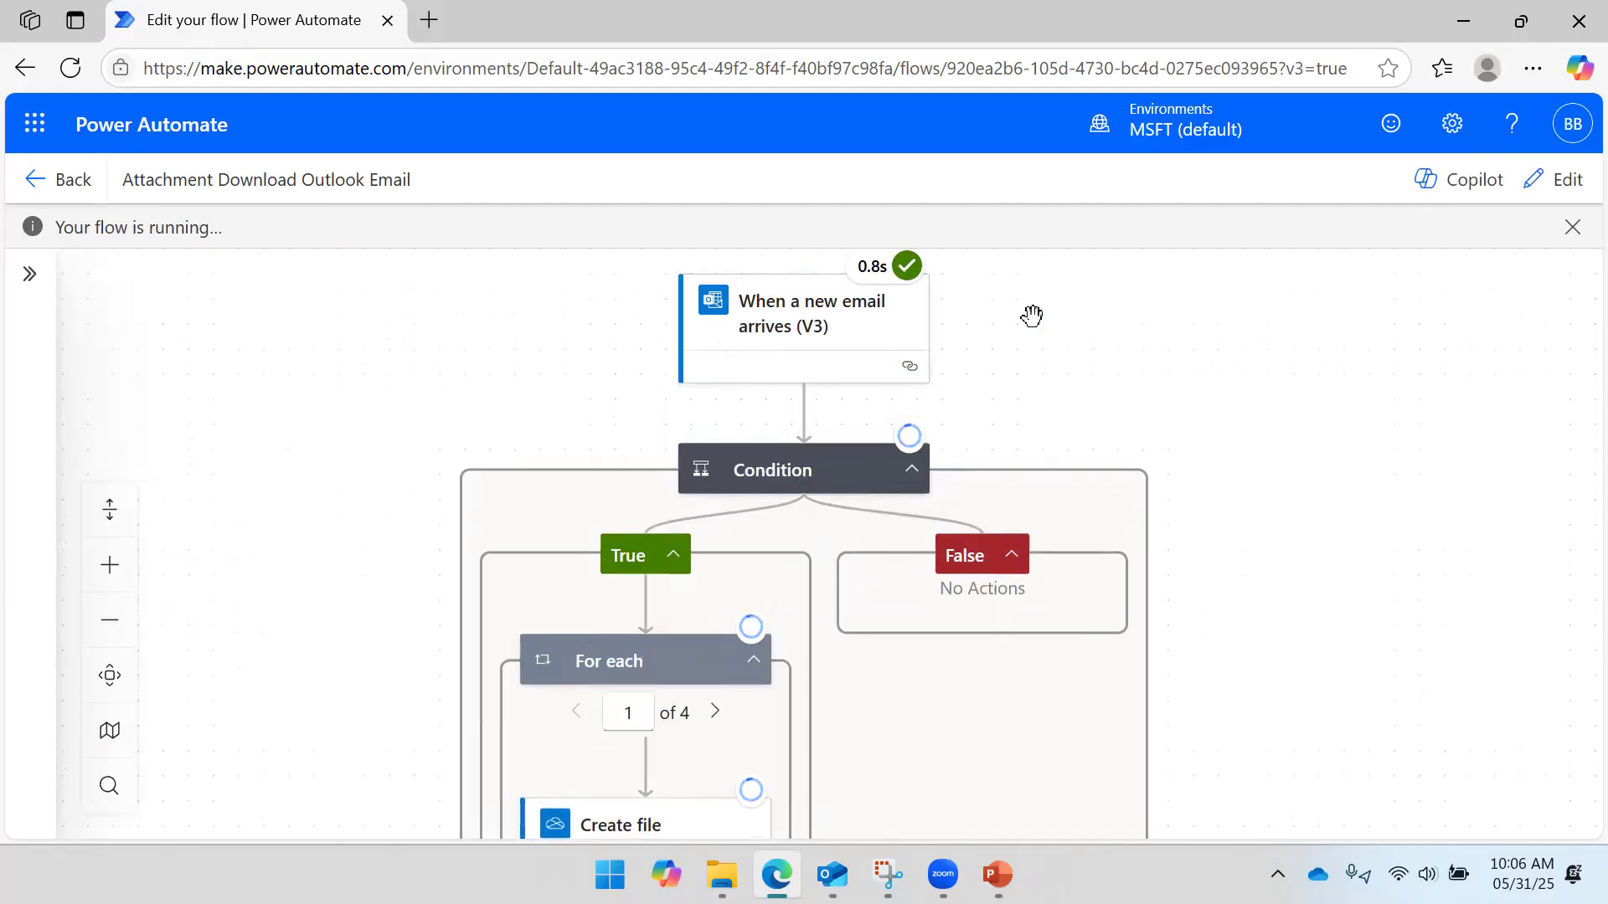
- Check the Condition, loop and Create file results of the successful run, then open the flow's details page
{"action": "left_click_drag", "start_coordinate": [1017, 361], "coordinate": [1095, 303]}
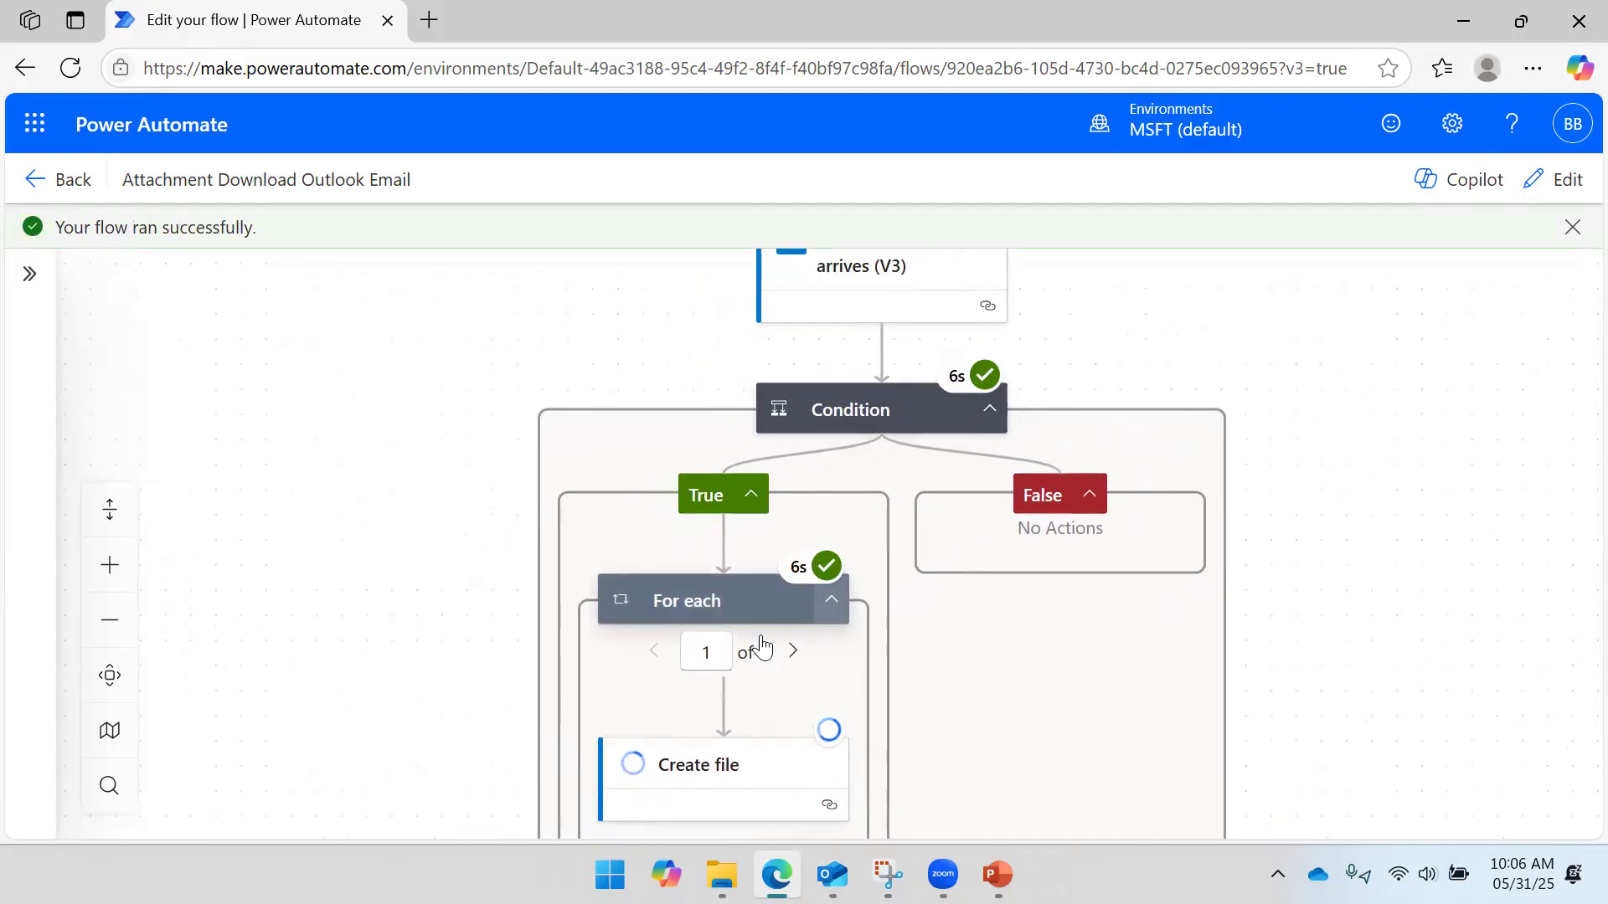
{"action": "left_click_drag", "start_coordinate": [1384, 433], "coordinate": [1347, 492]}
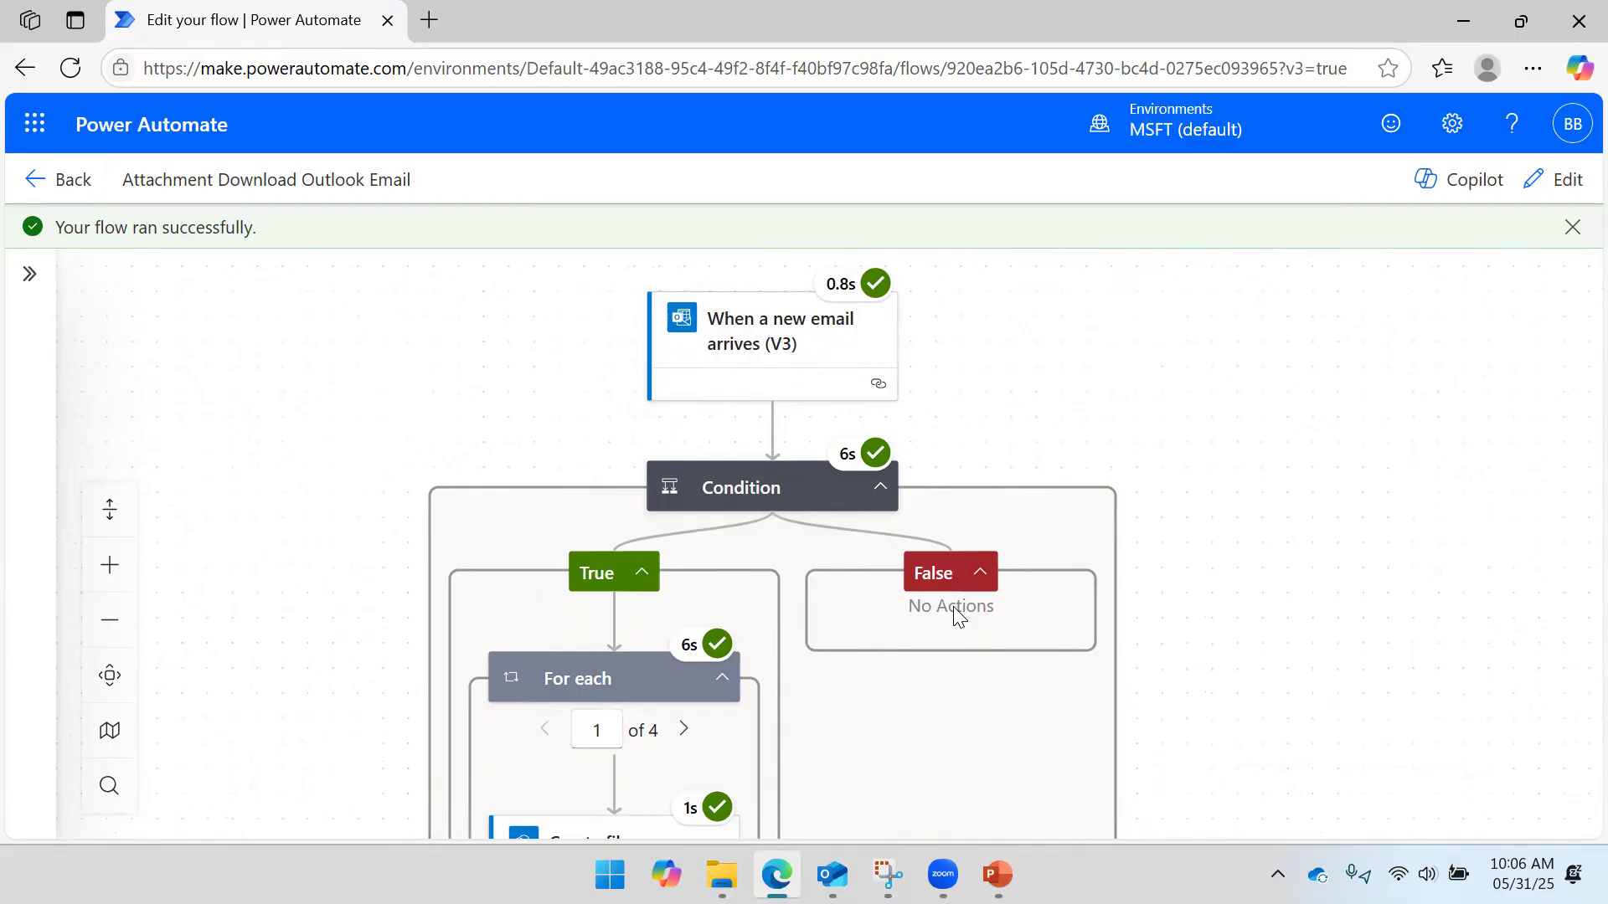
{"action": "scroll", "coordinate": [1267, 334], "scroll_direction": "down", "scroll_amount": 3}
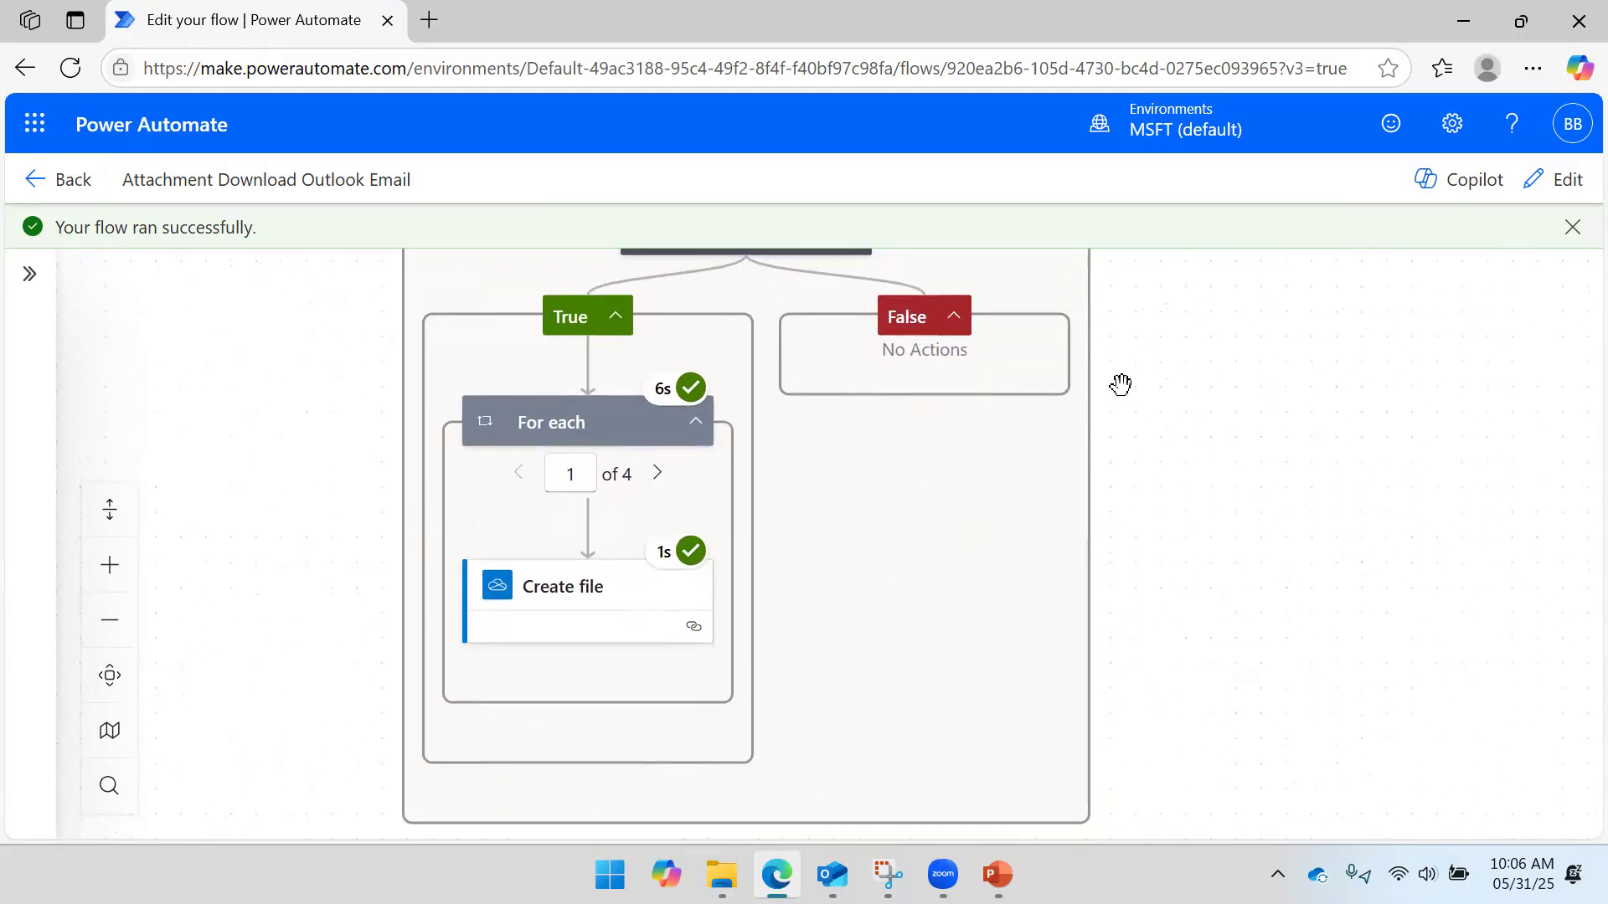
{"action": "left_click", "coordinate": [70, 186]}
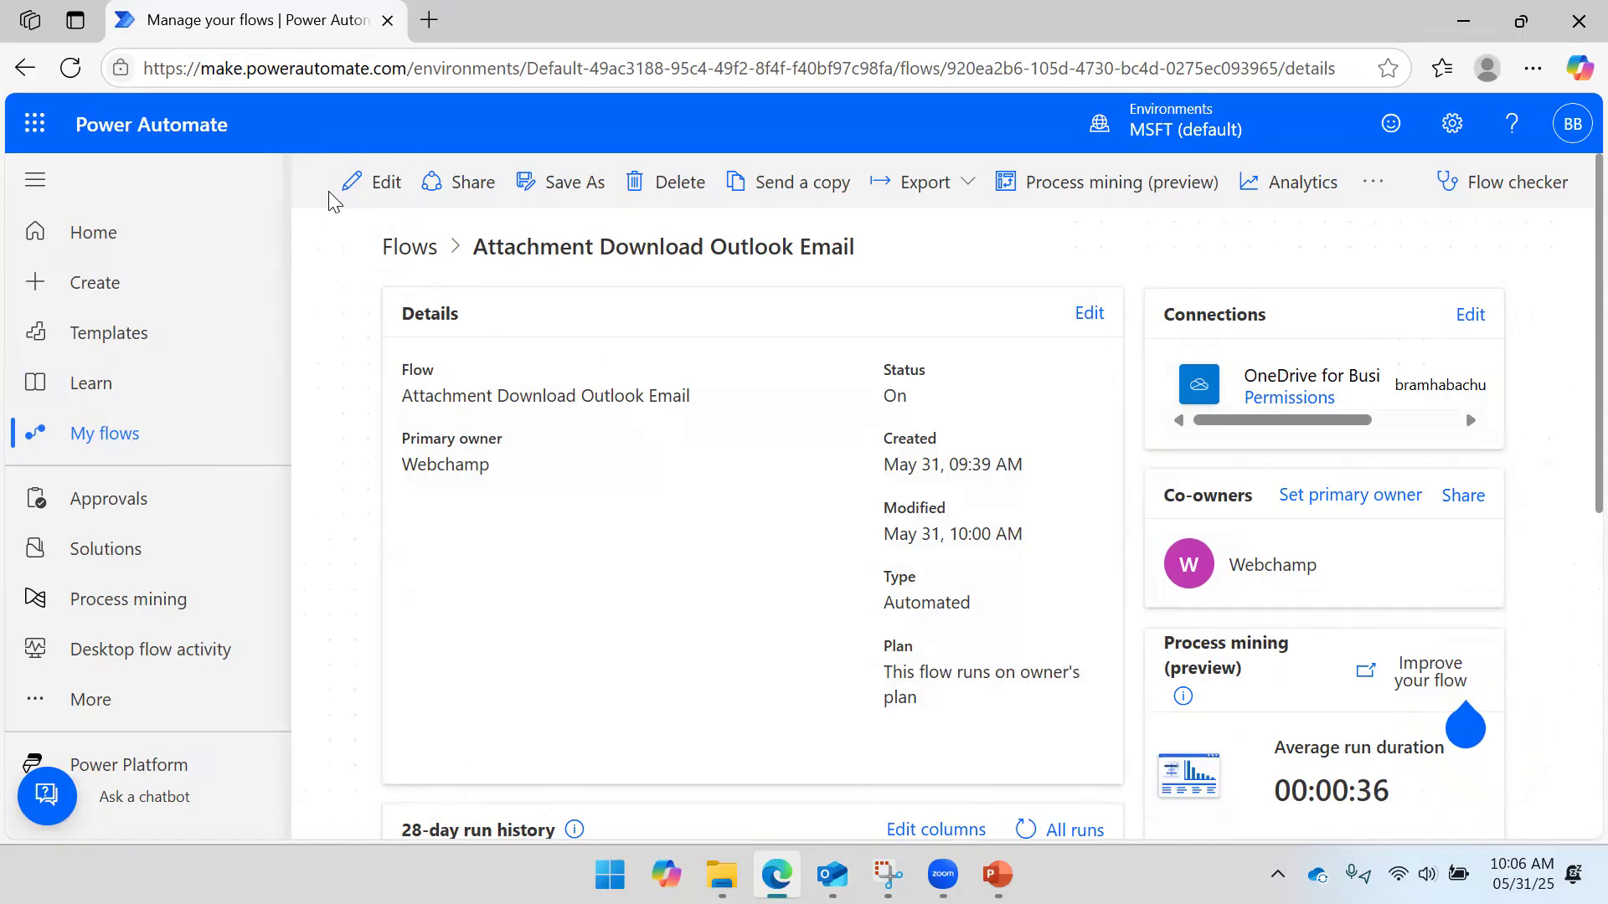
- Edit the flow and expand the Condition's empty False branch
{"action": "left_click", "coordinate": [355, 202]}
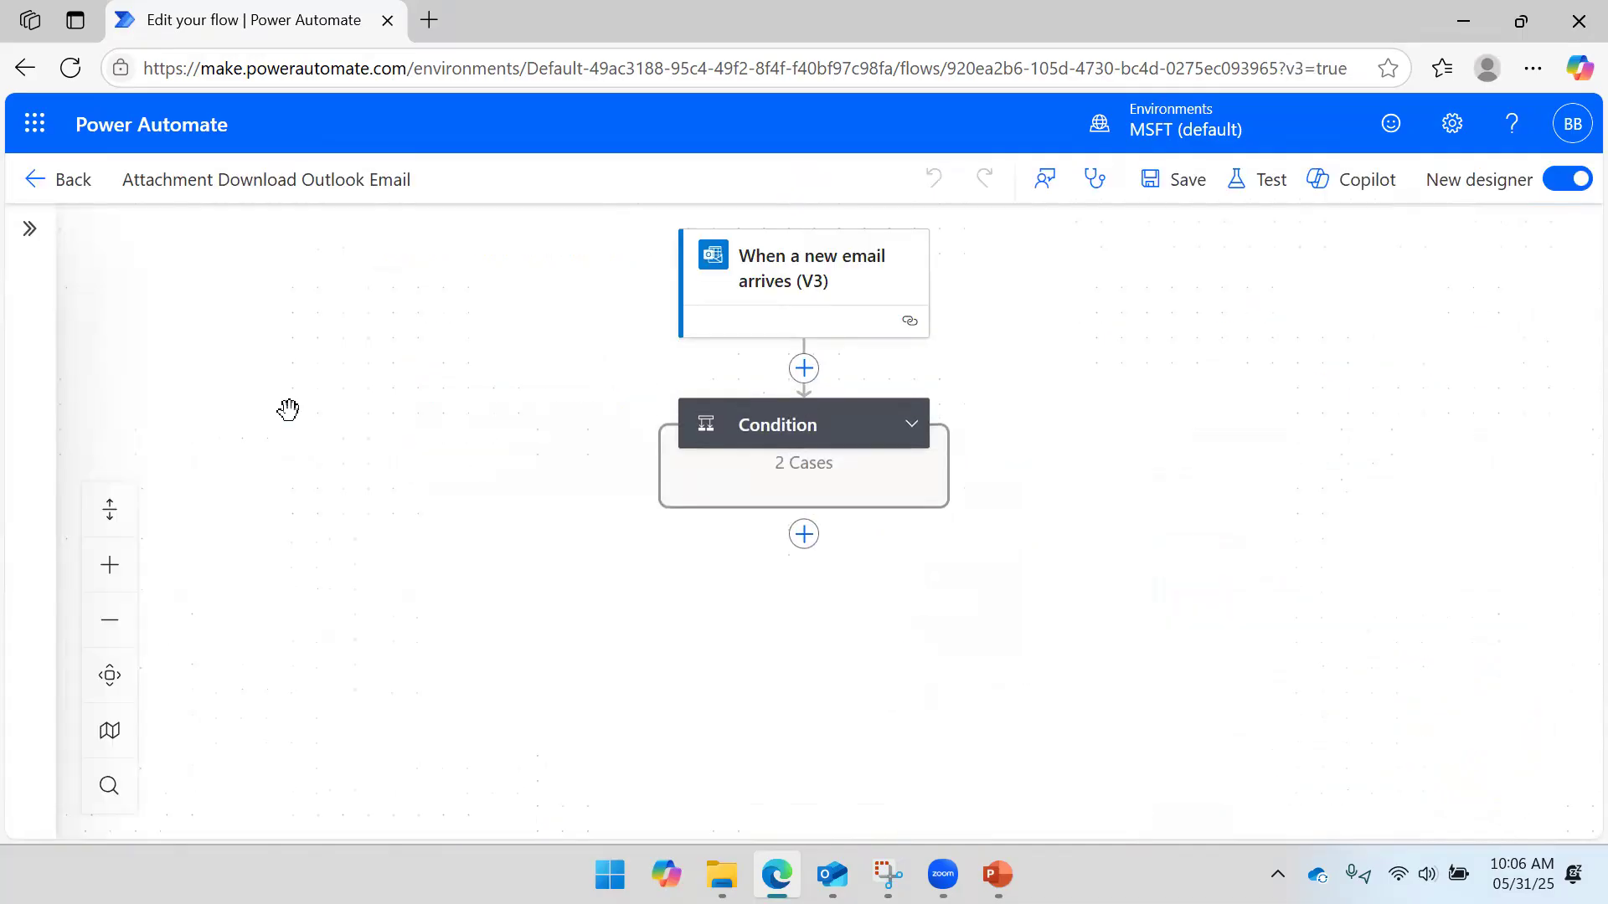
{"action": "left_click", "coordinate": [909, 426]}
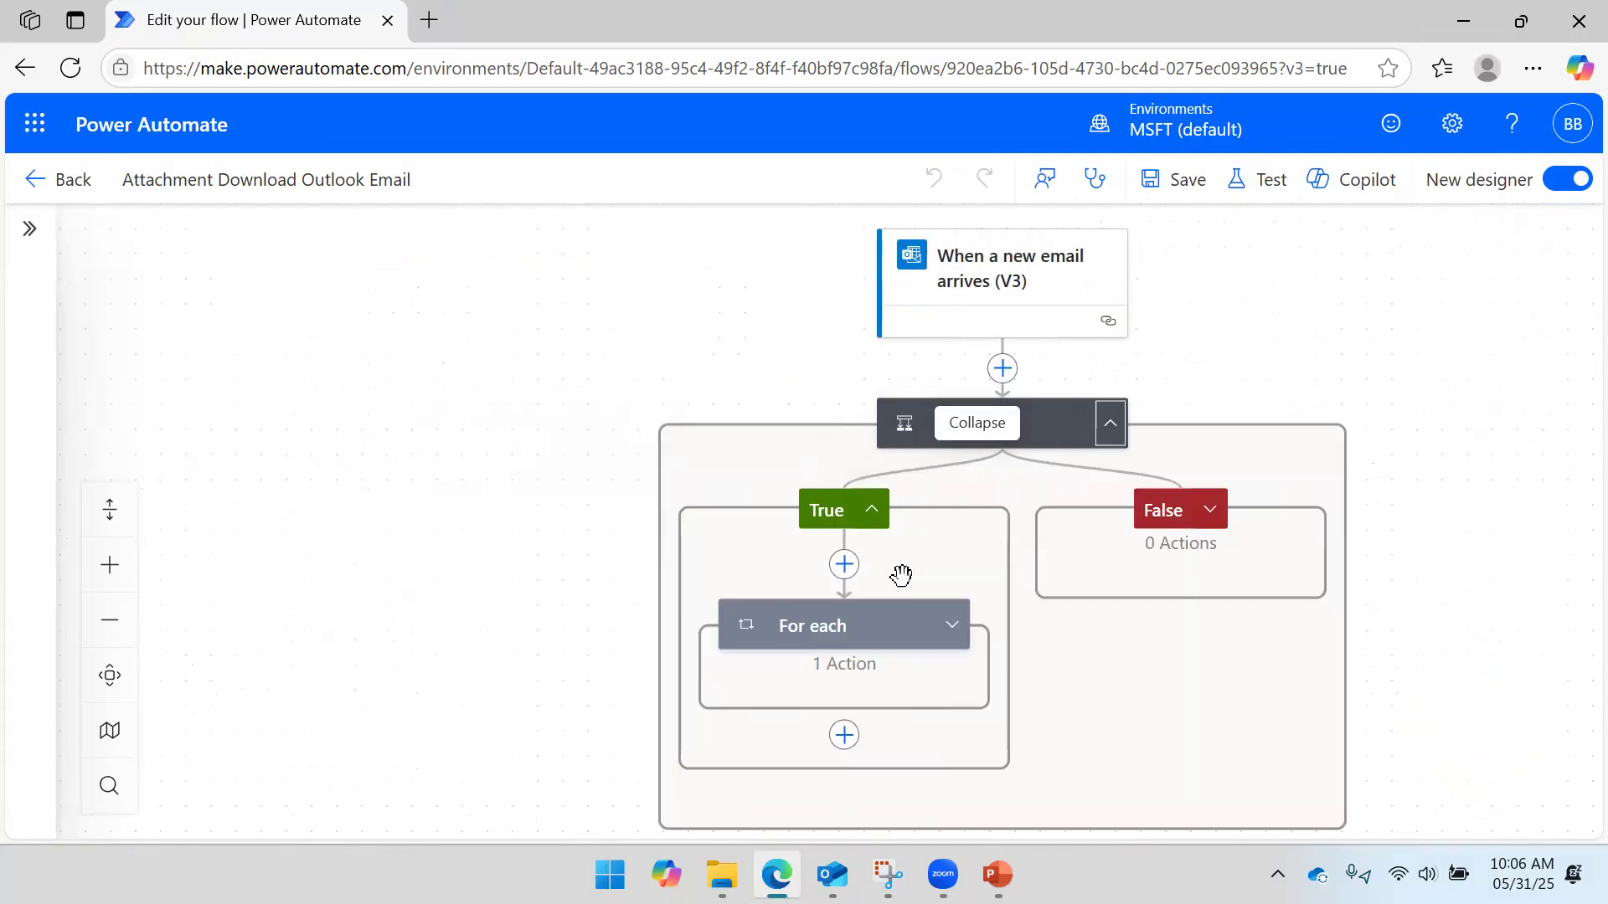
{"action": "left_click", "coordinate": [1211, 512]}
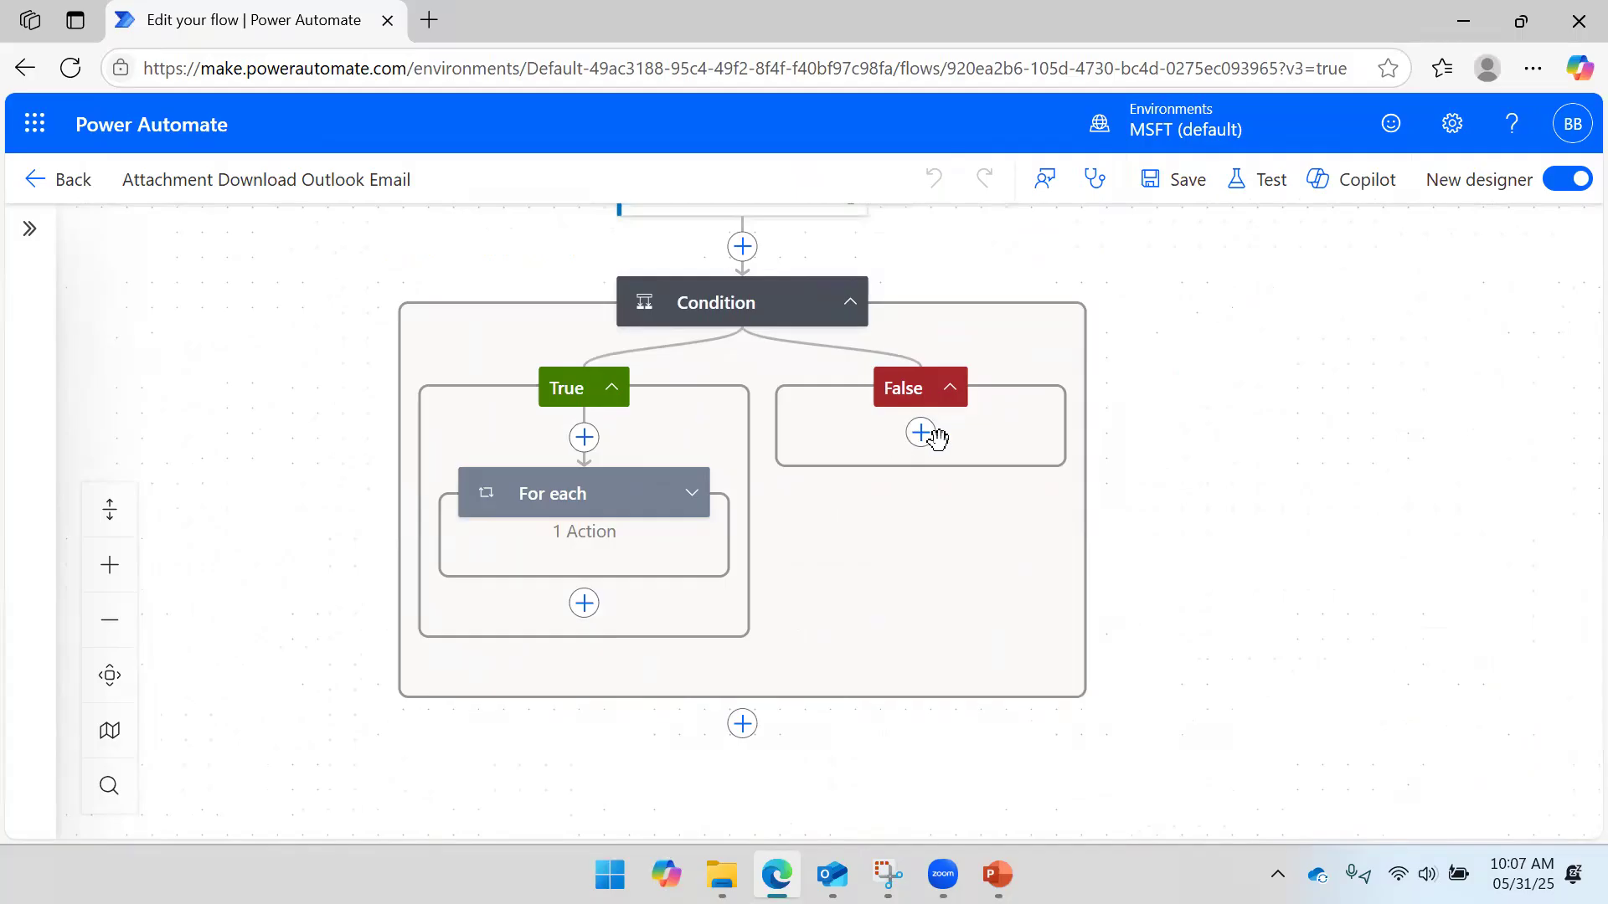
- Add a Delete email (V2) action to the False branch via a 'delete email' search
{"action": "left_click", "coordinate": [928, 444]}
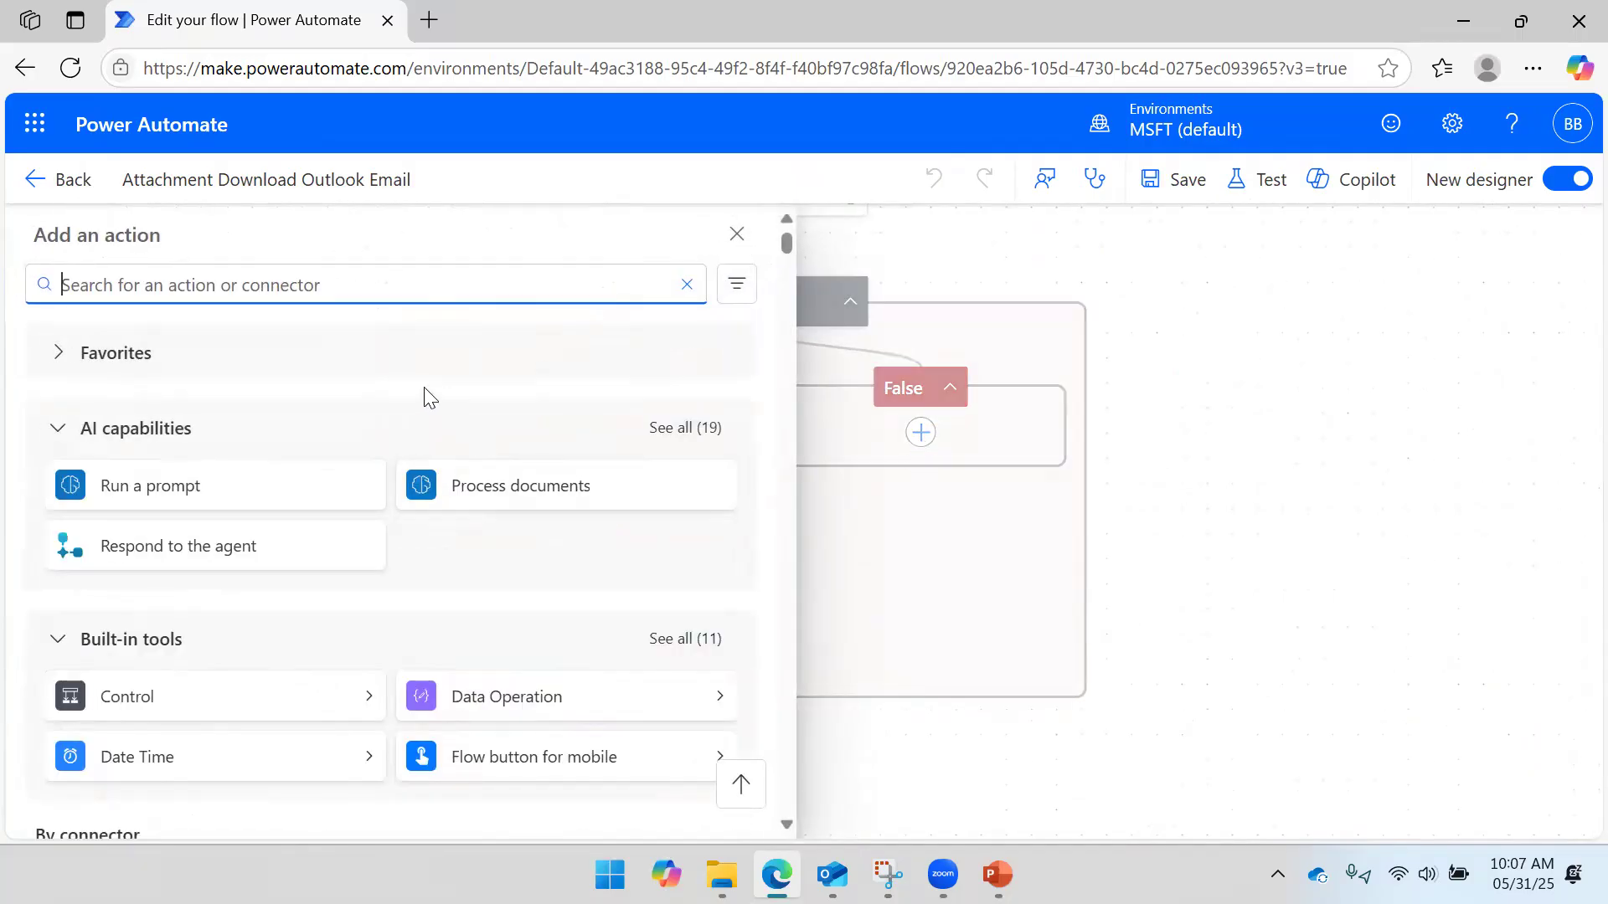
{"action": "type", "text": "d"}
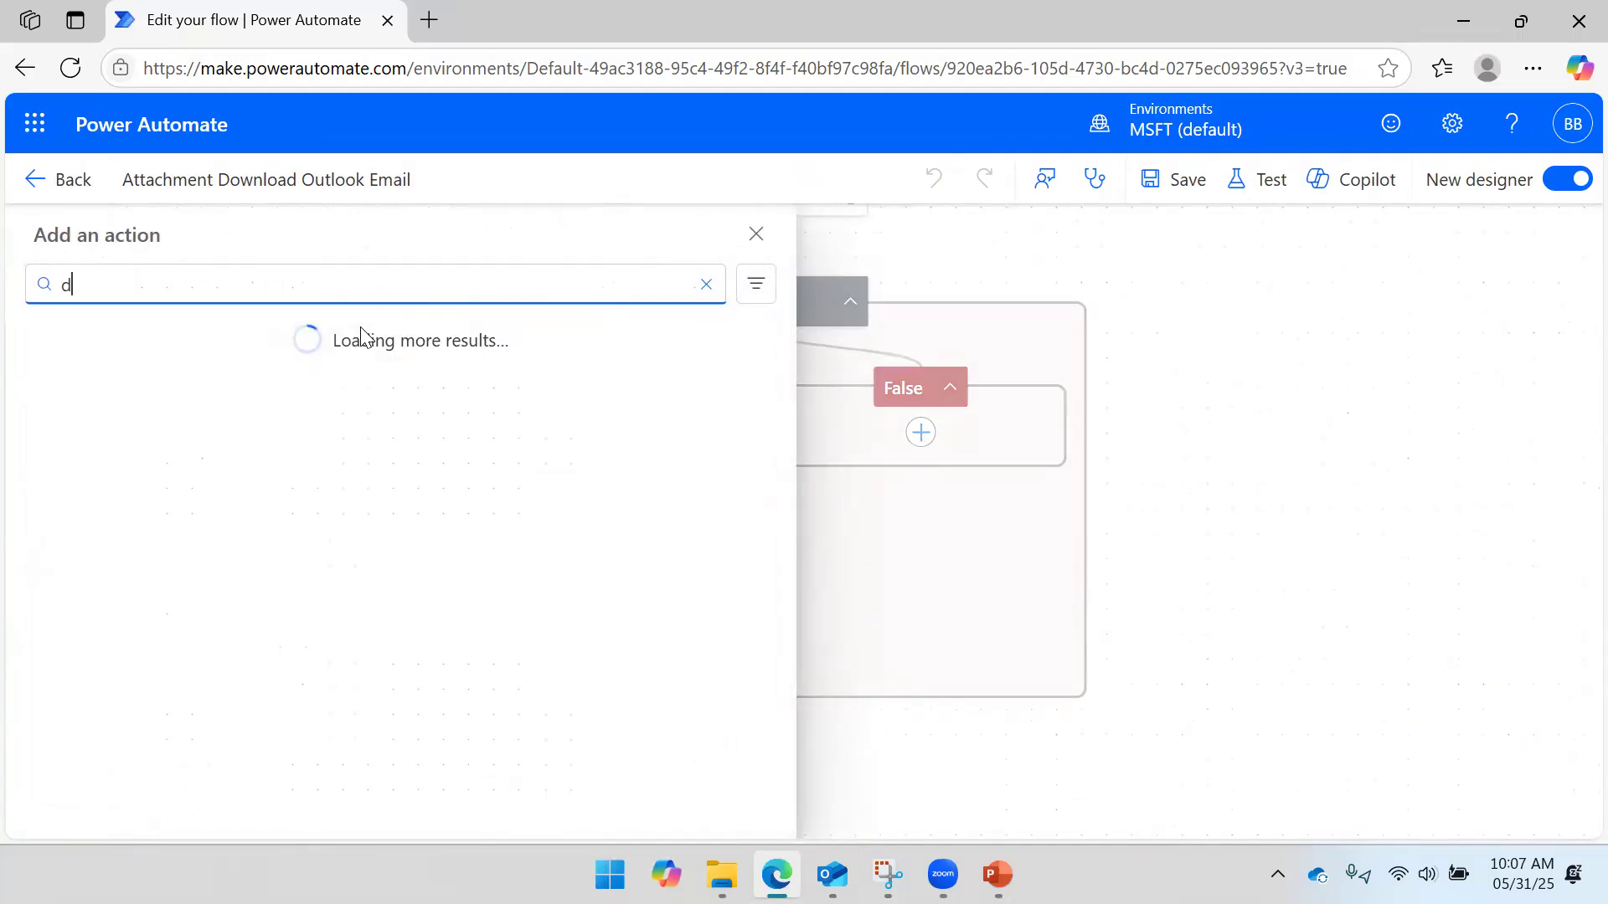
{"action": "type", "text": "elete email"}
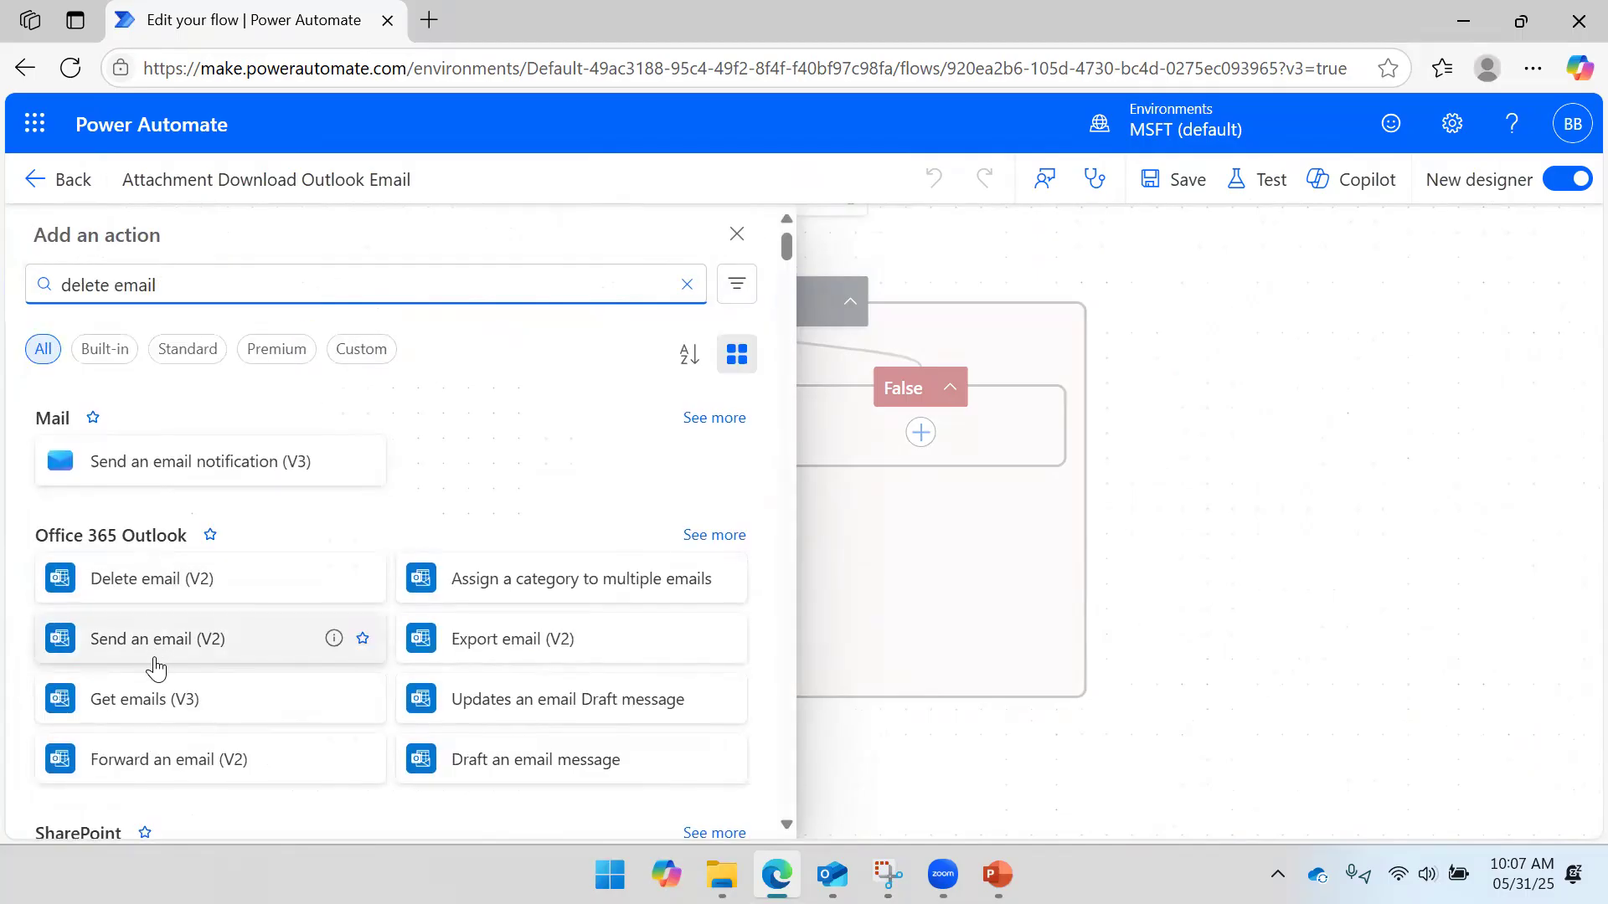
{"action": "scroll", "coordinate": [527, 670], "scroll_direction": "down", "scroll_amount": 2}
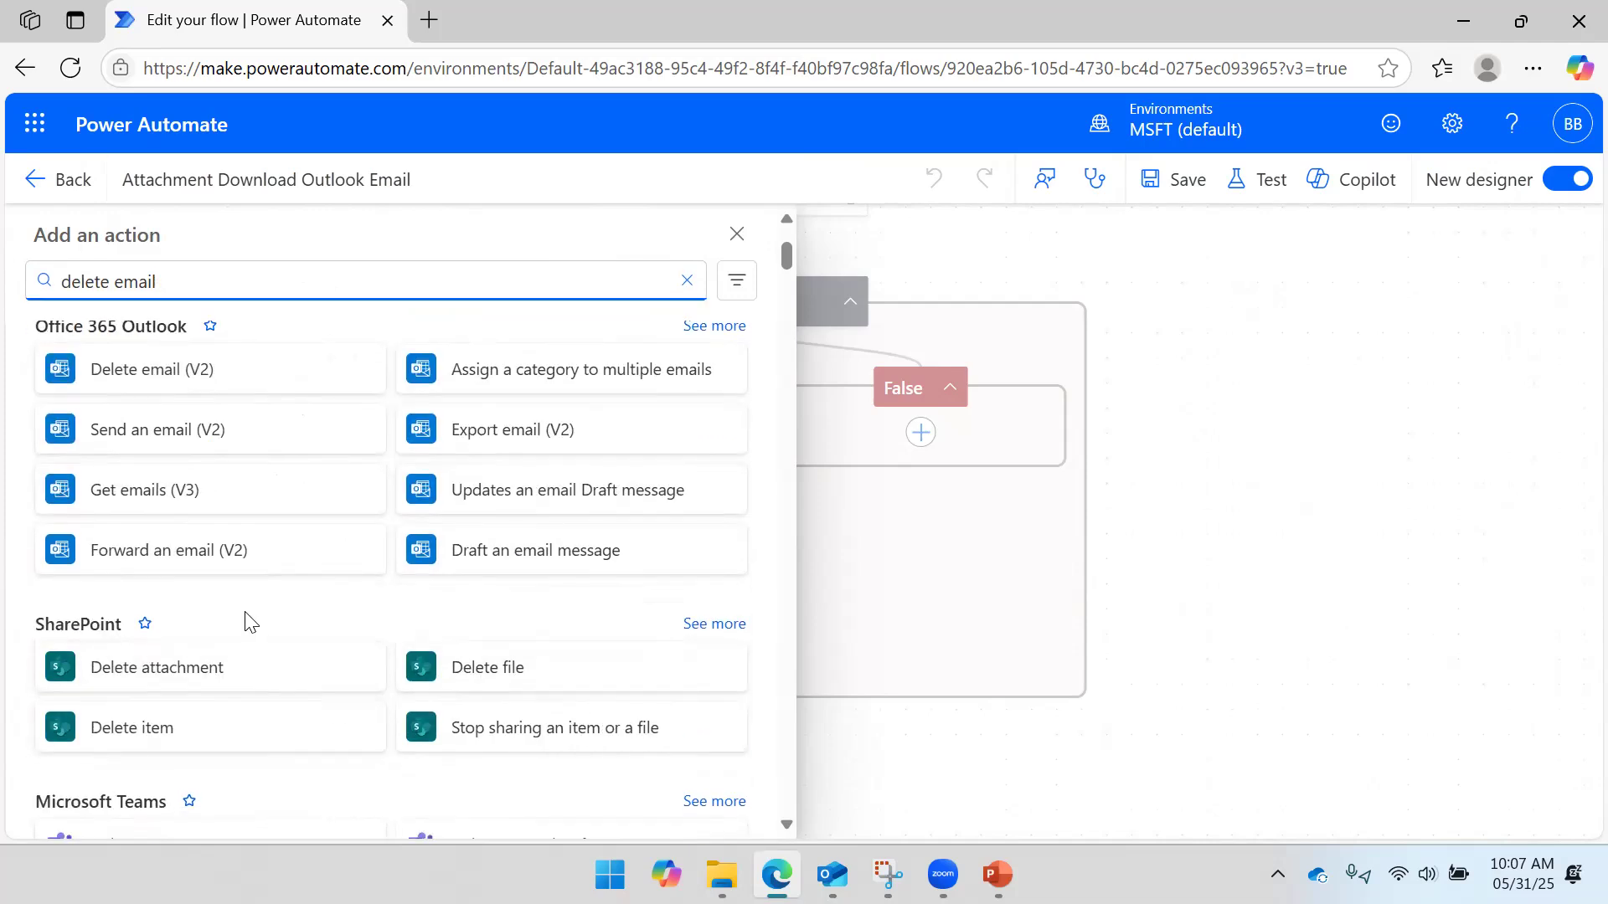
{"action": "scroll", "coordinate": [227, 595], "scroll_direction": "up", "scroll_amount": 2}
{"action": "left_click", "coordinate": [177, 588]}
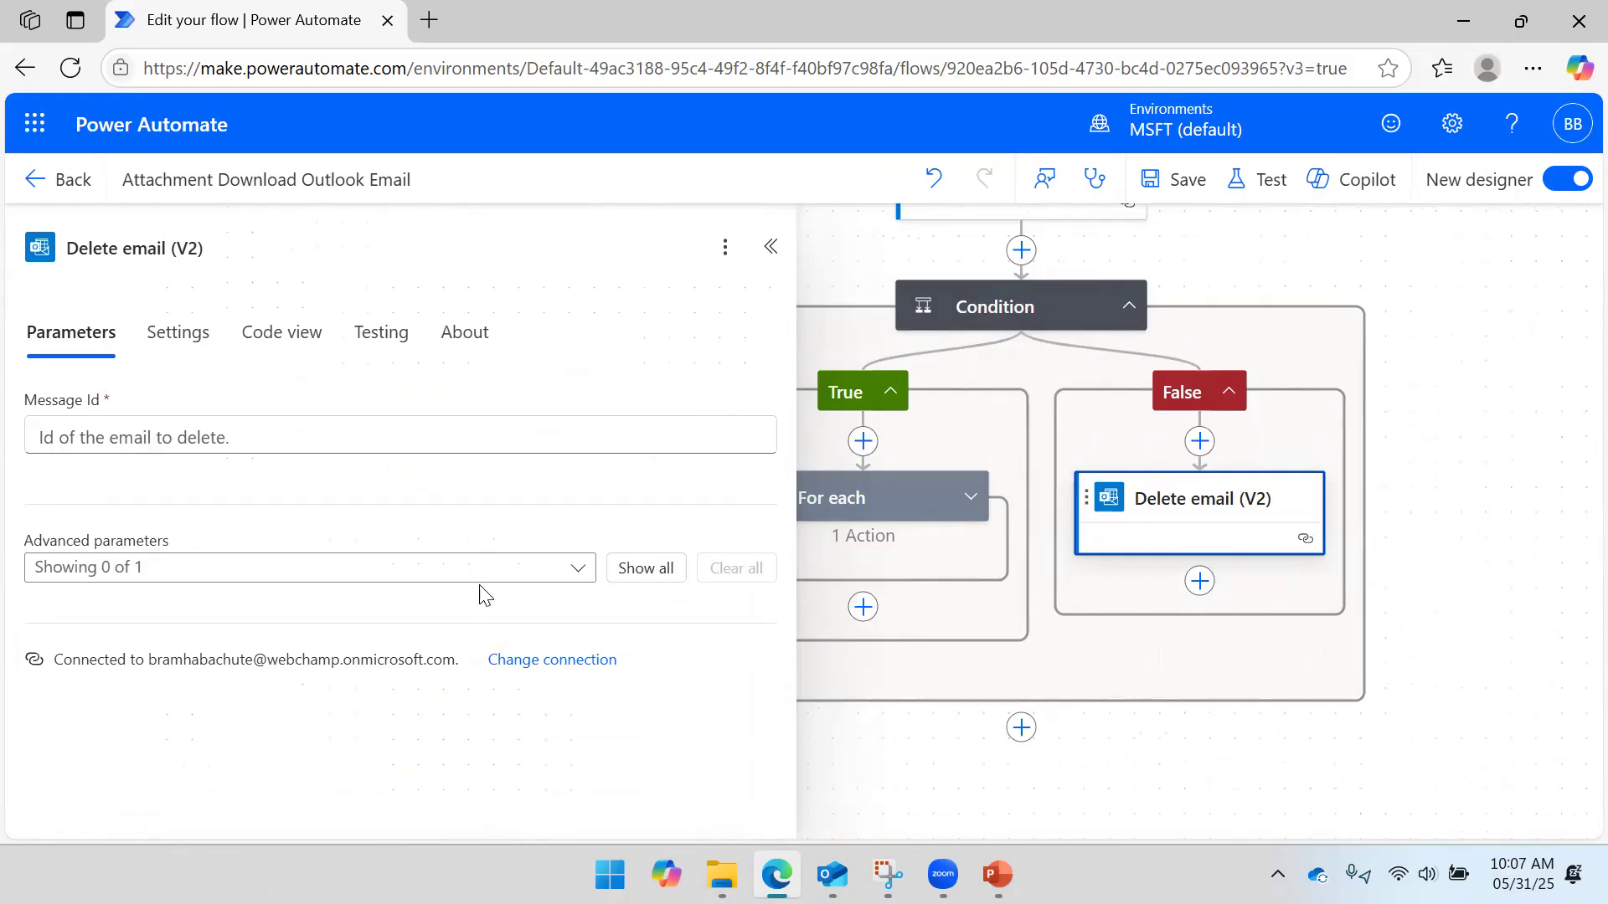
- Set the Delete email action's Message Id to the trigger's From dynamic value
{"action": "left_click", "coordinate": [275, 446]}
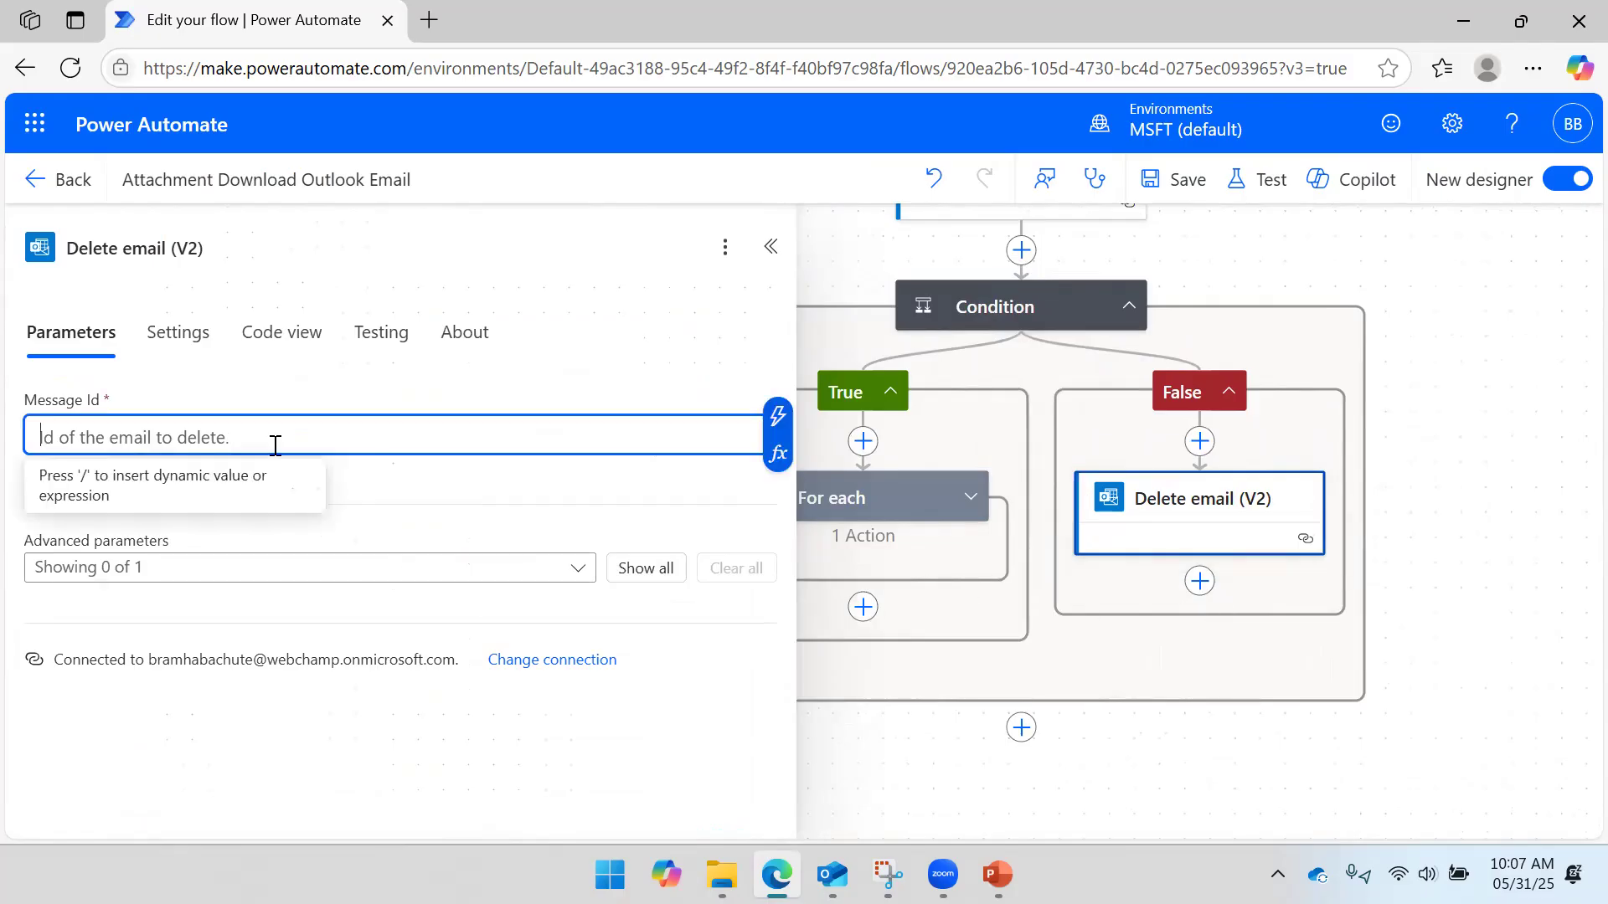
{"action": "left_click", "coordinate": [778, 416]}
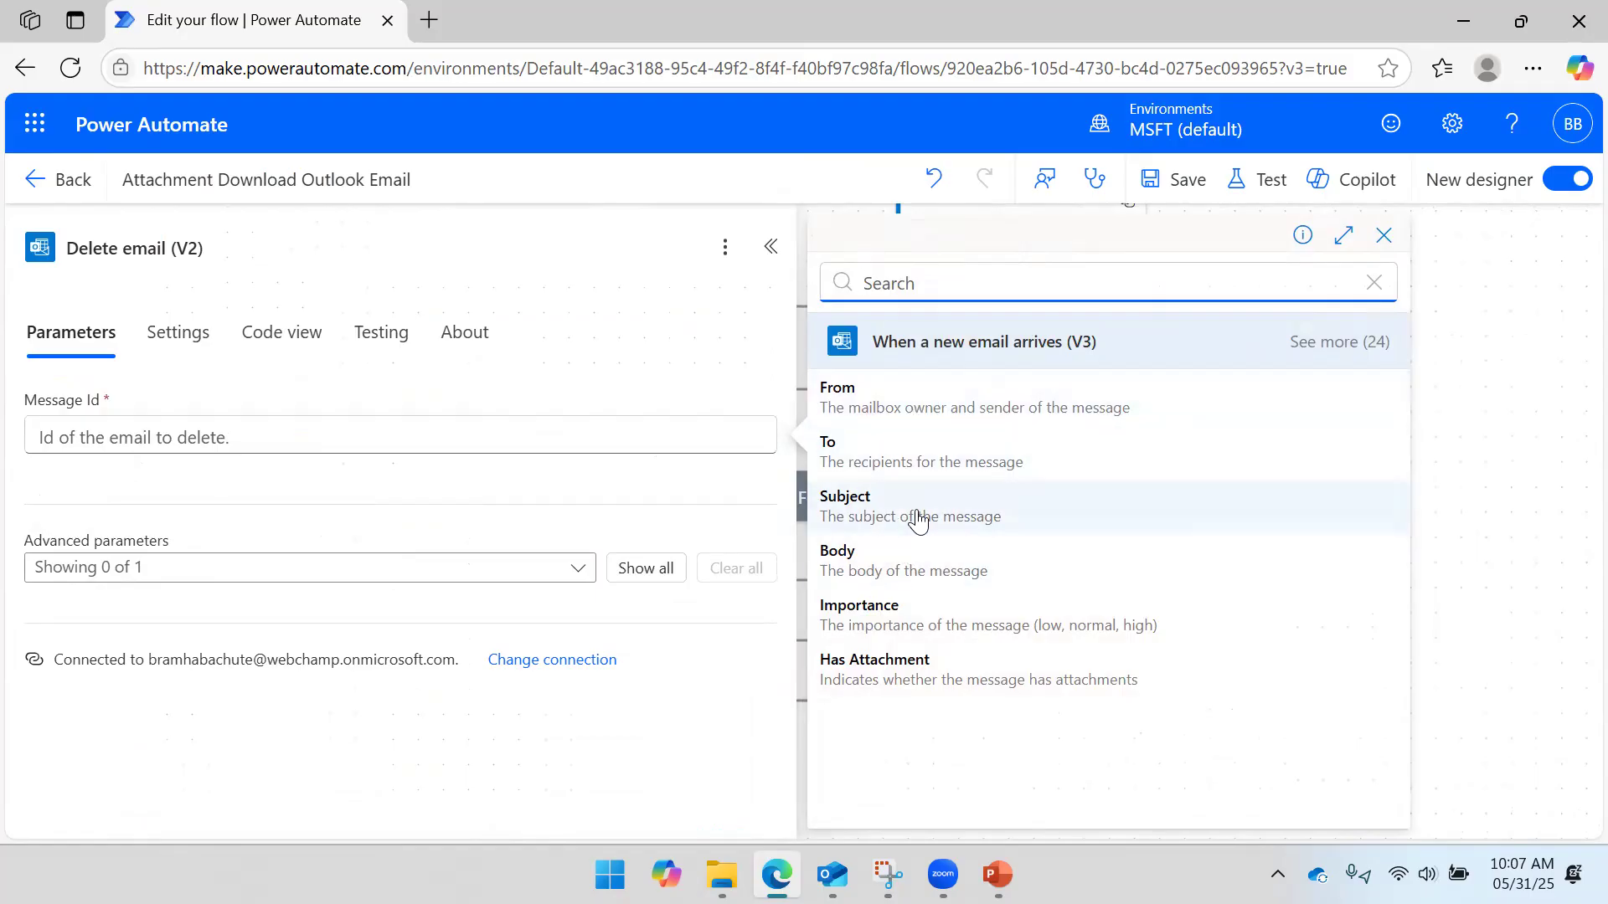
{"action": "left_click", "coordinate": [936, 400]}
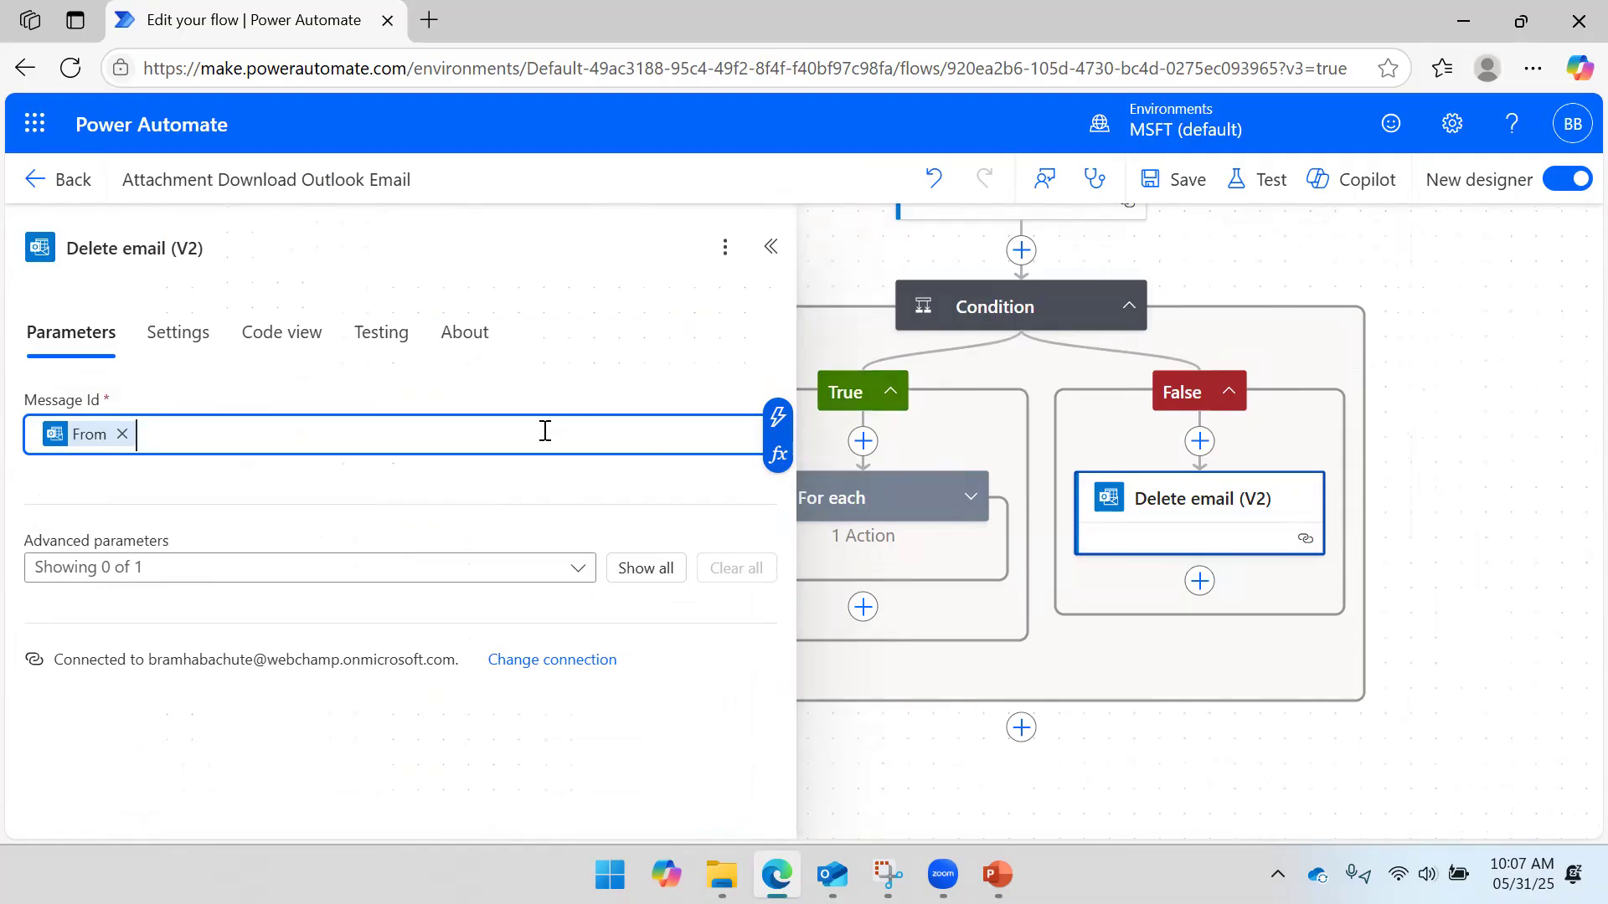
- Add the Original Mailbox Address parameter set to the user's mailbox, and save the flow
{"action": "left_click", "coordinate": [187, 574]}
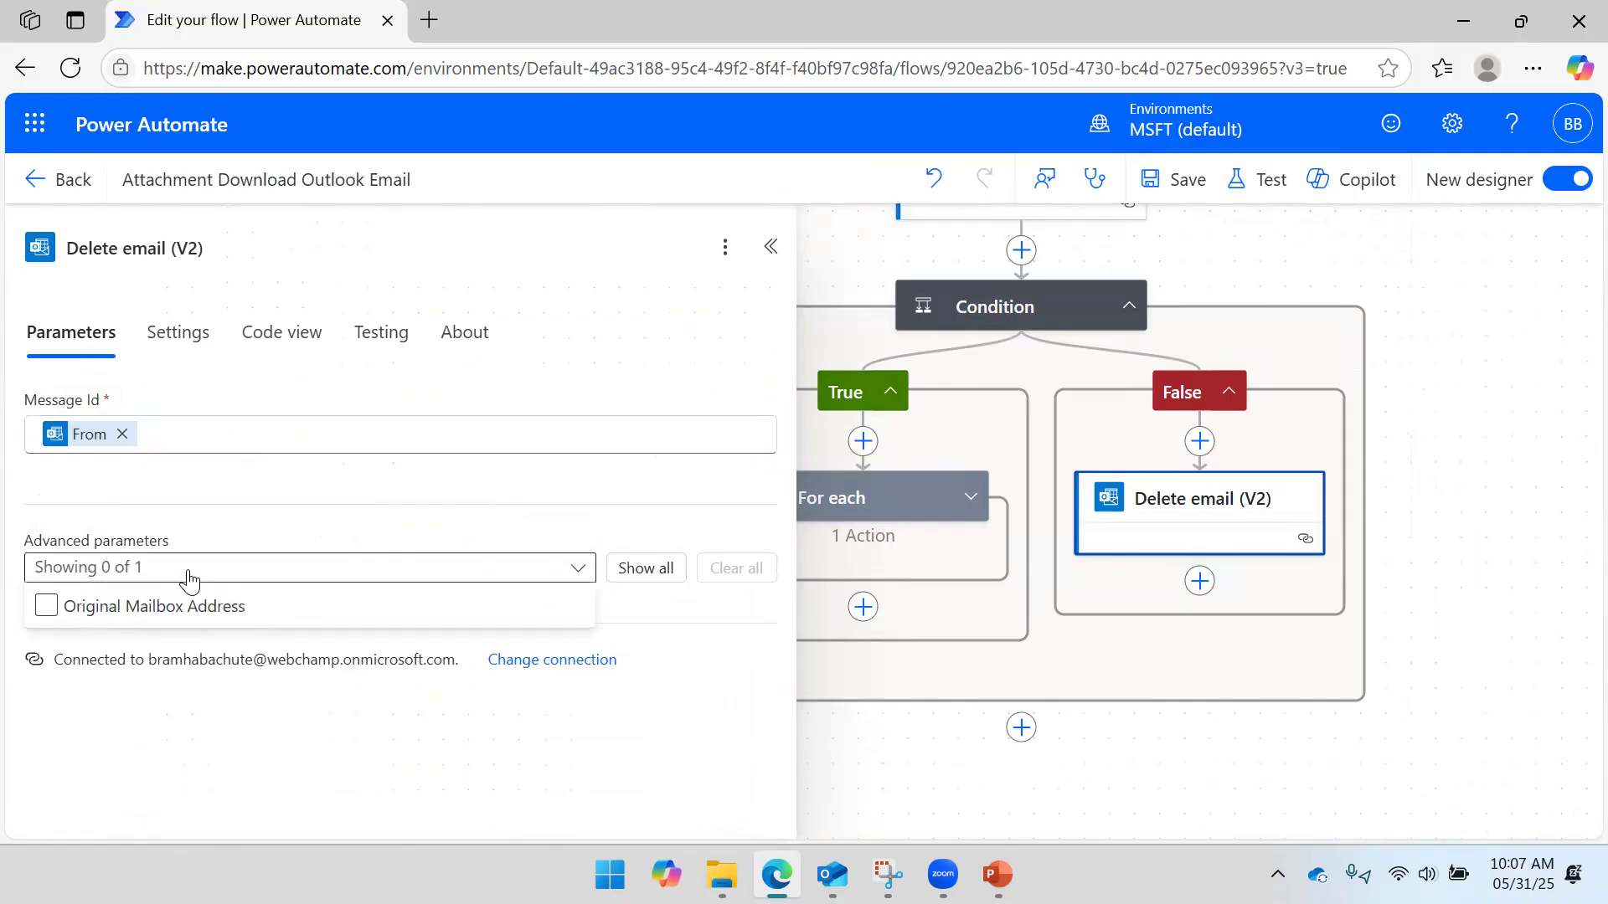
{"action": "left_click", "coordinate": [163, 608]}
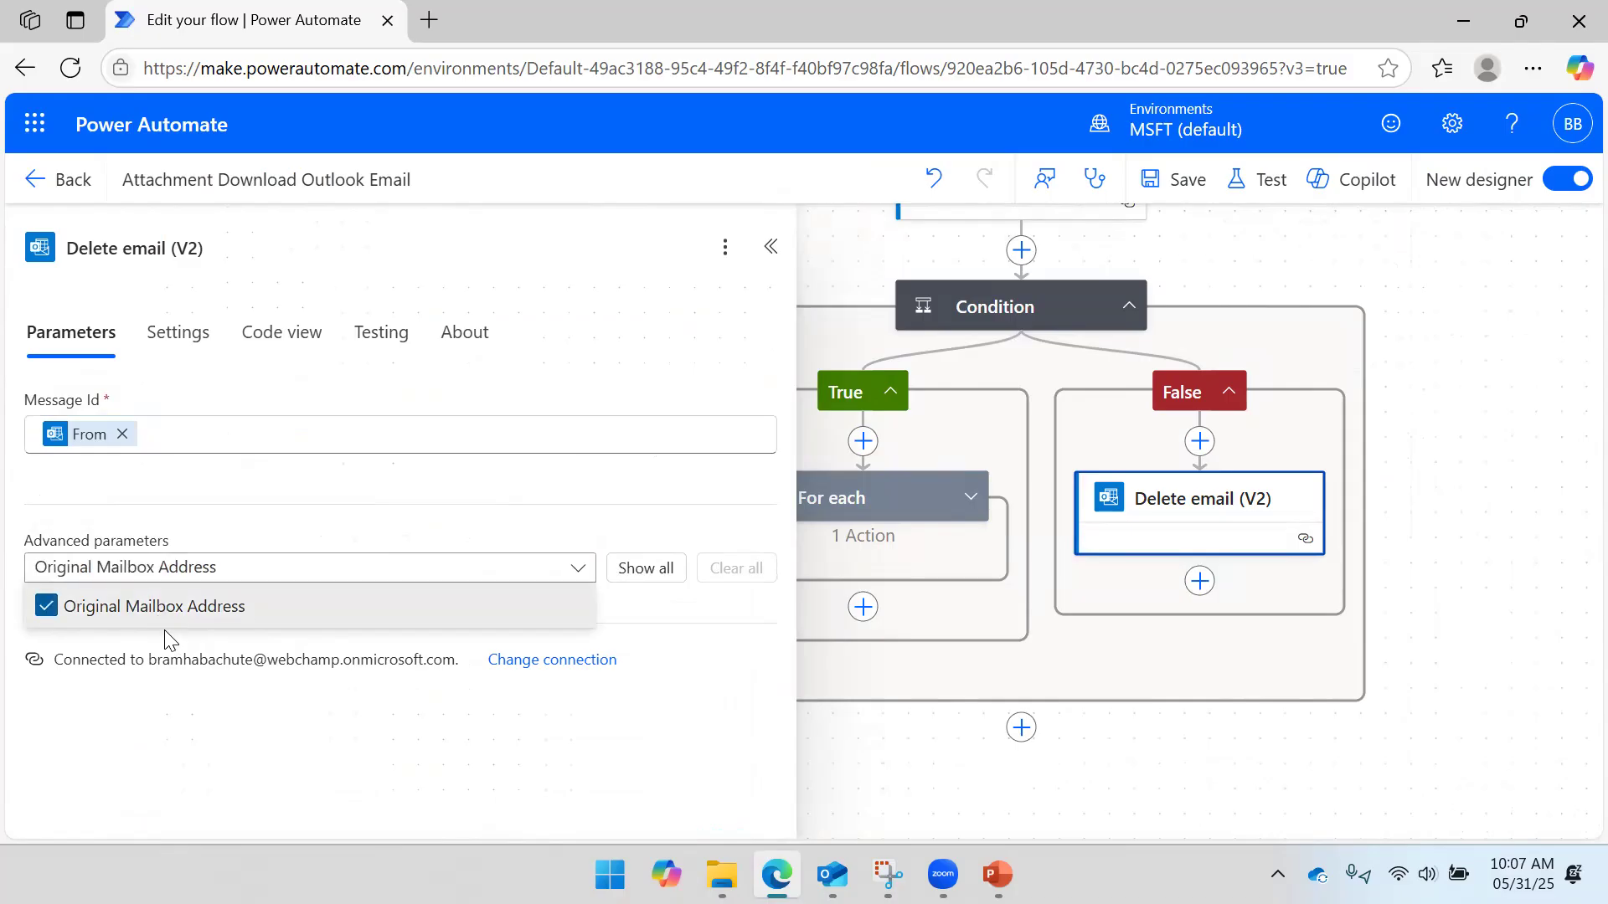
{"action": "left_click", "coordinate": [649, 729]}
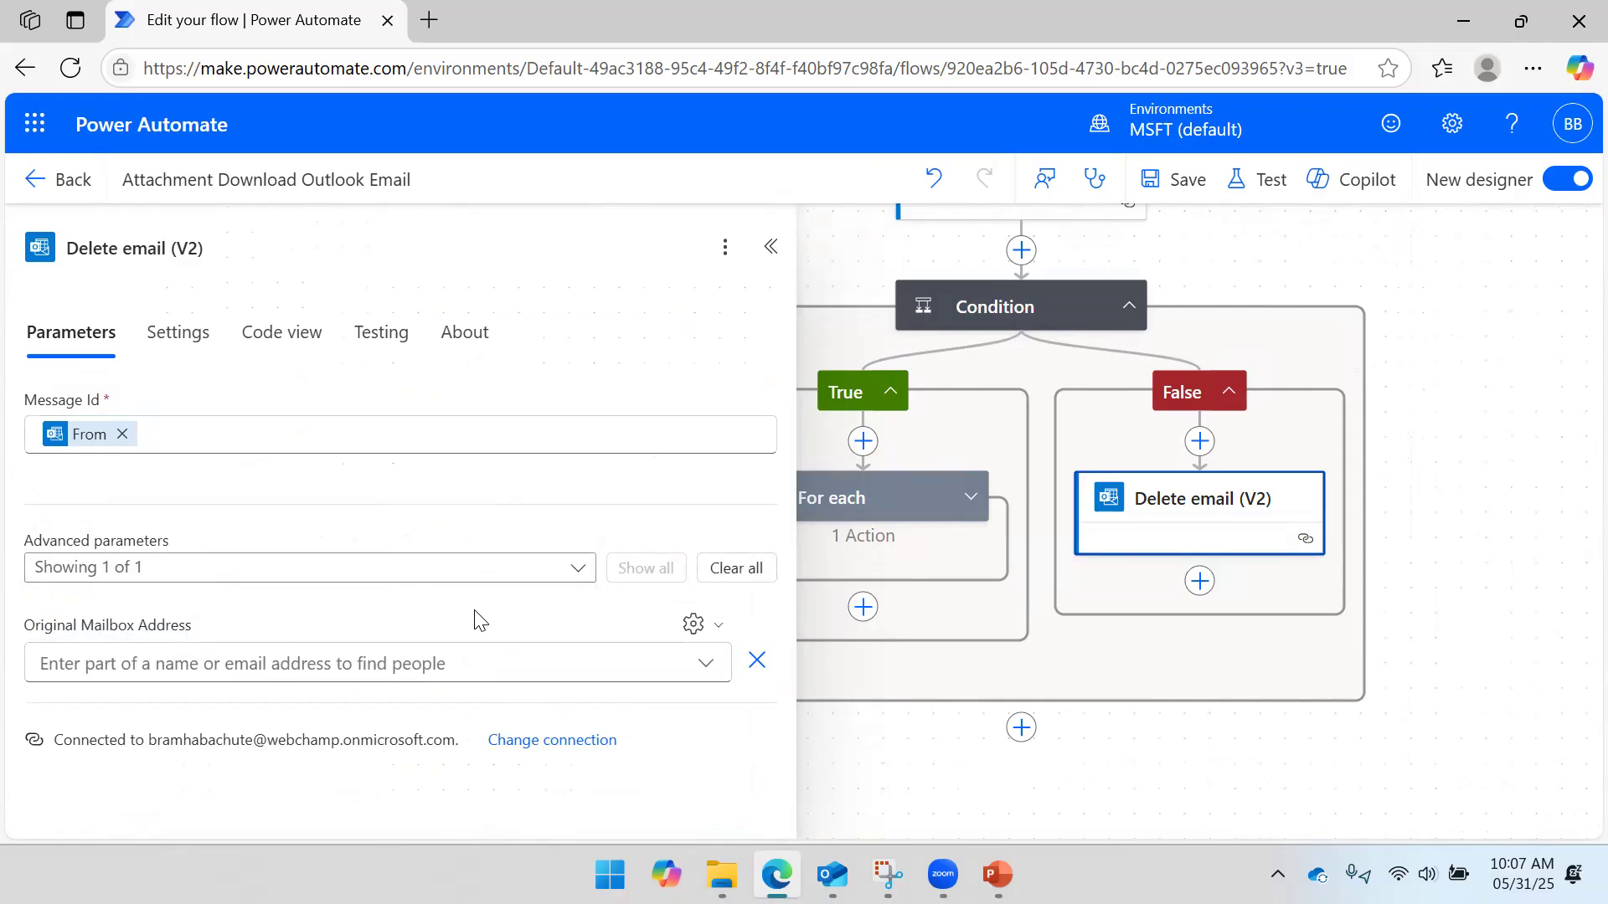
{"action": "left_click", "coordinate": [758, 660]}
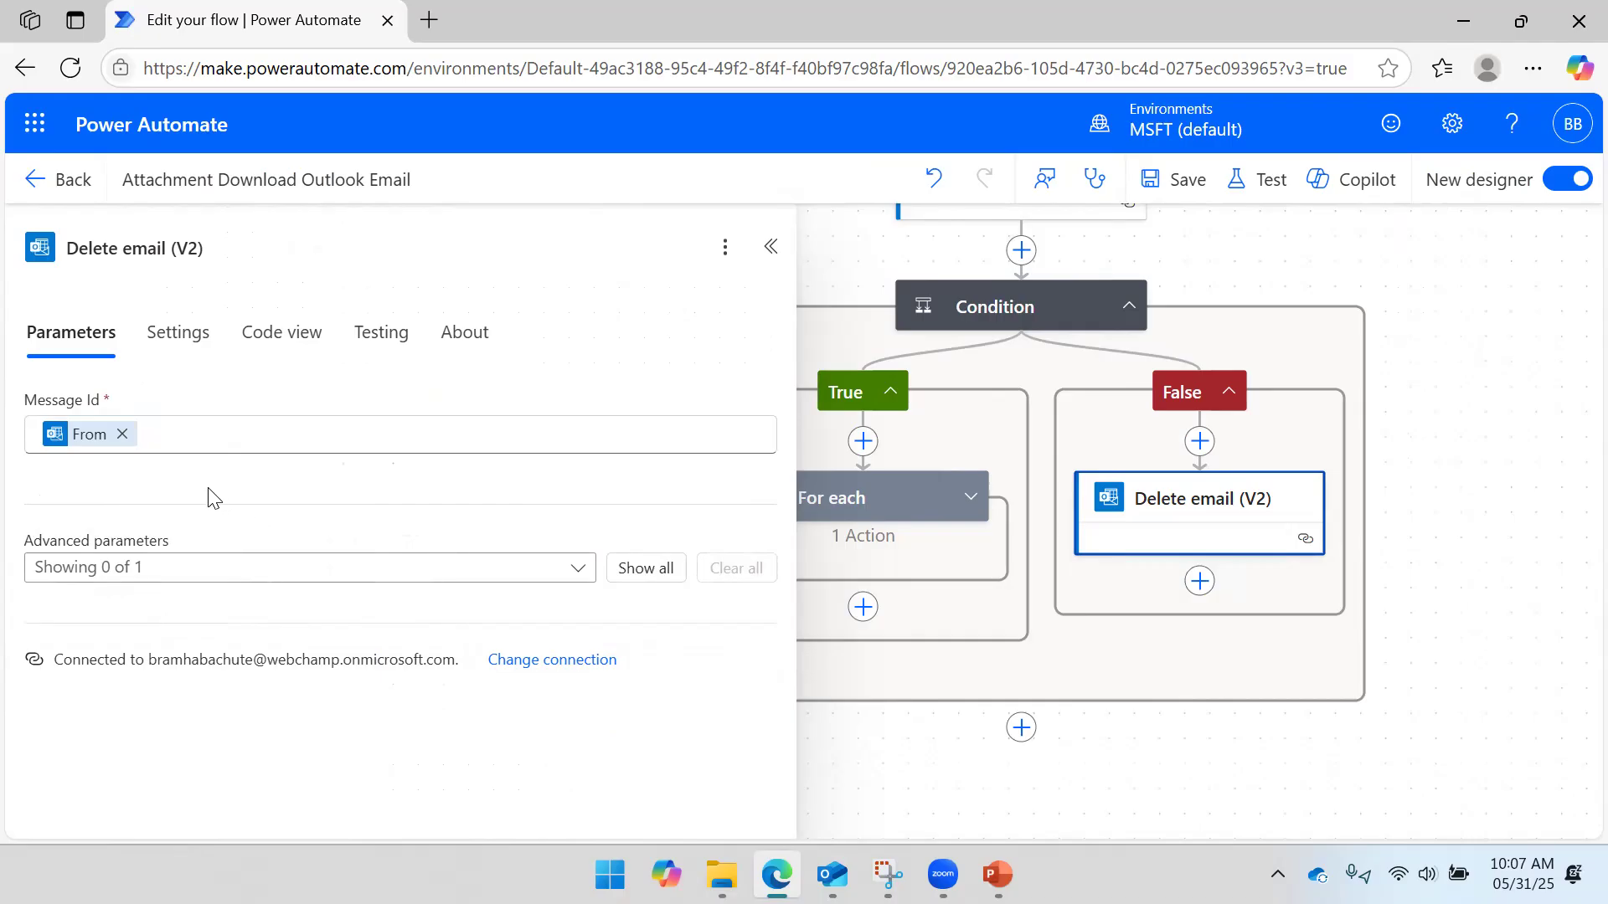
{"action": "left_click", "coordinate": [573, 567]}
{"action": "left_click", "coordinate": [343, 608]}
{"action": "left_click", "coordinate": [666, 626]}
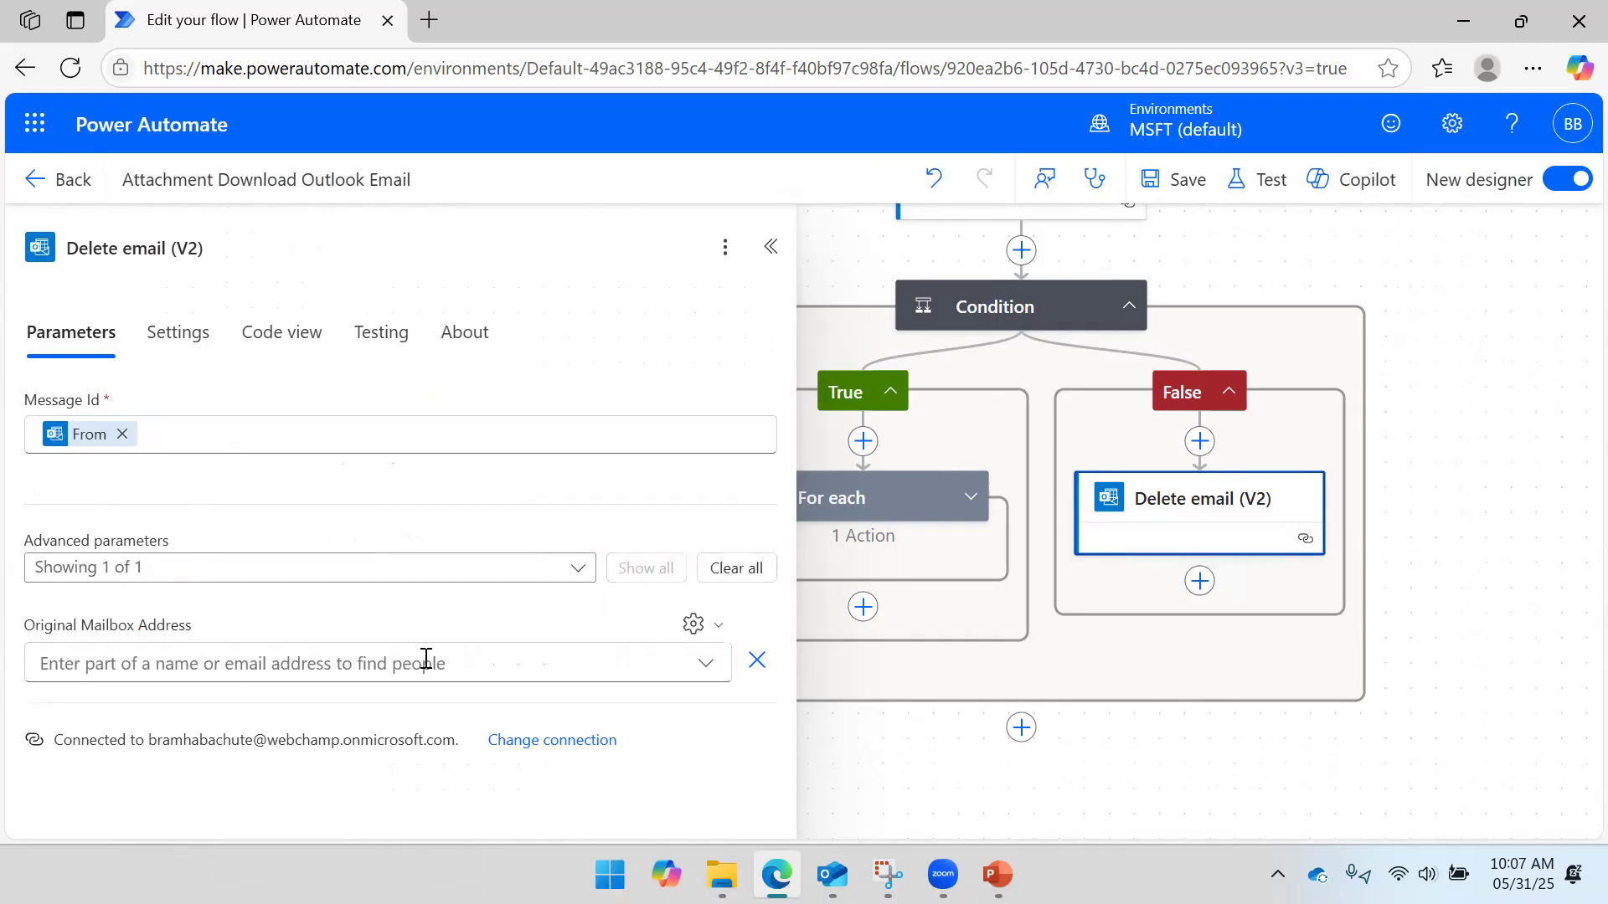
{"action": "left_click", "coordinate": [374, 664]}
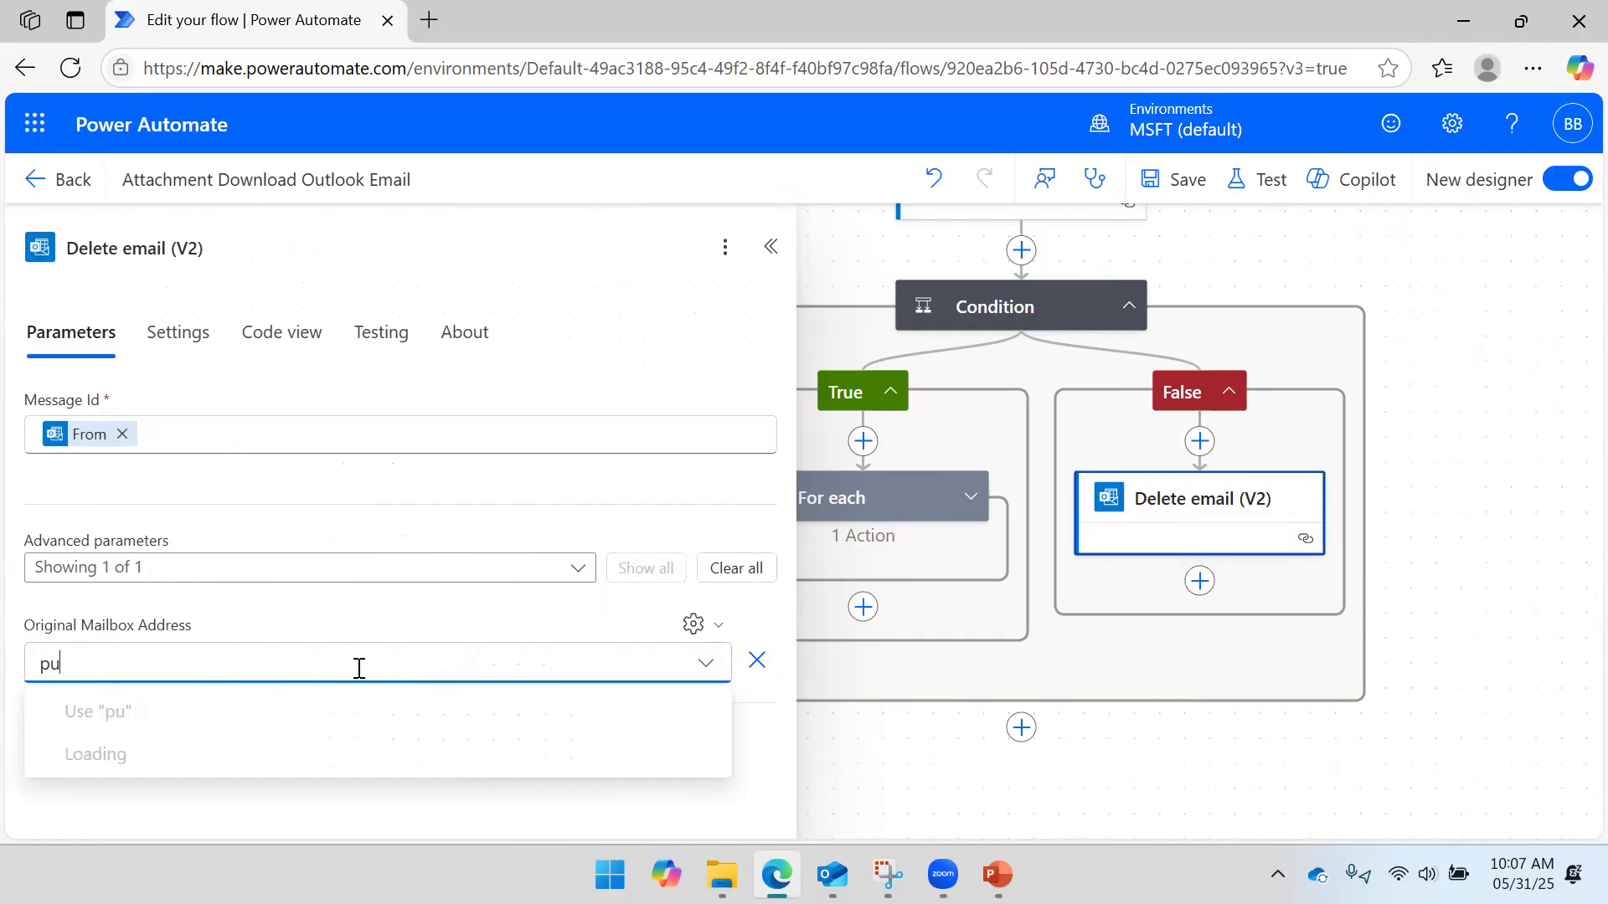
{"action": "left_click", "coordinate": [170, 756]}
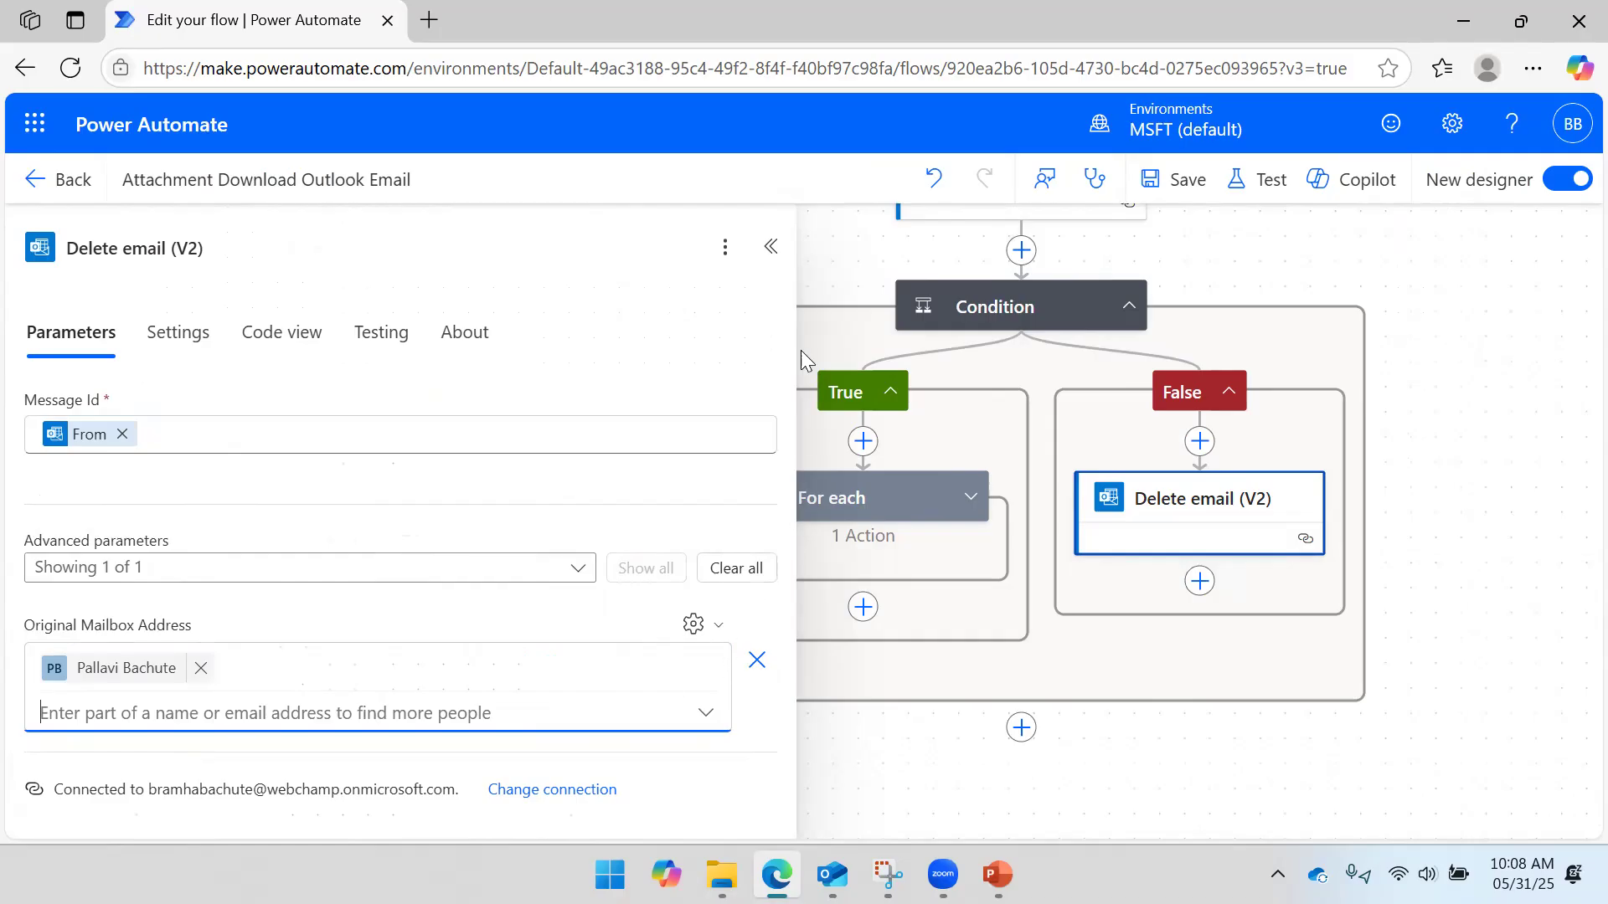
{"action": "left_click", "coordinate": [1182, 182]}
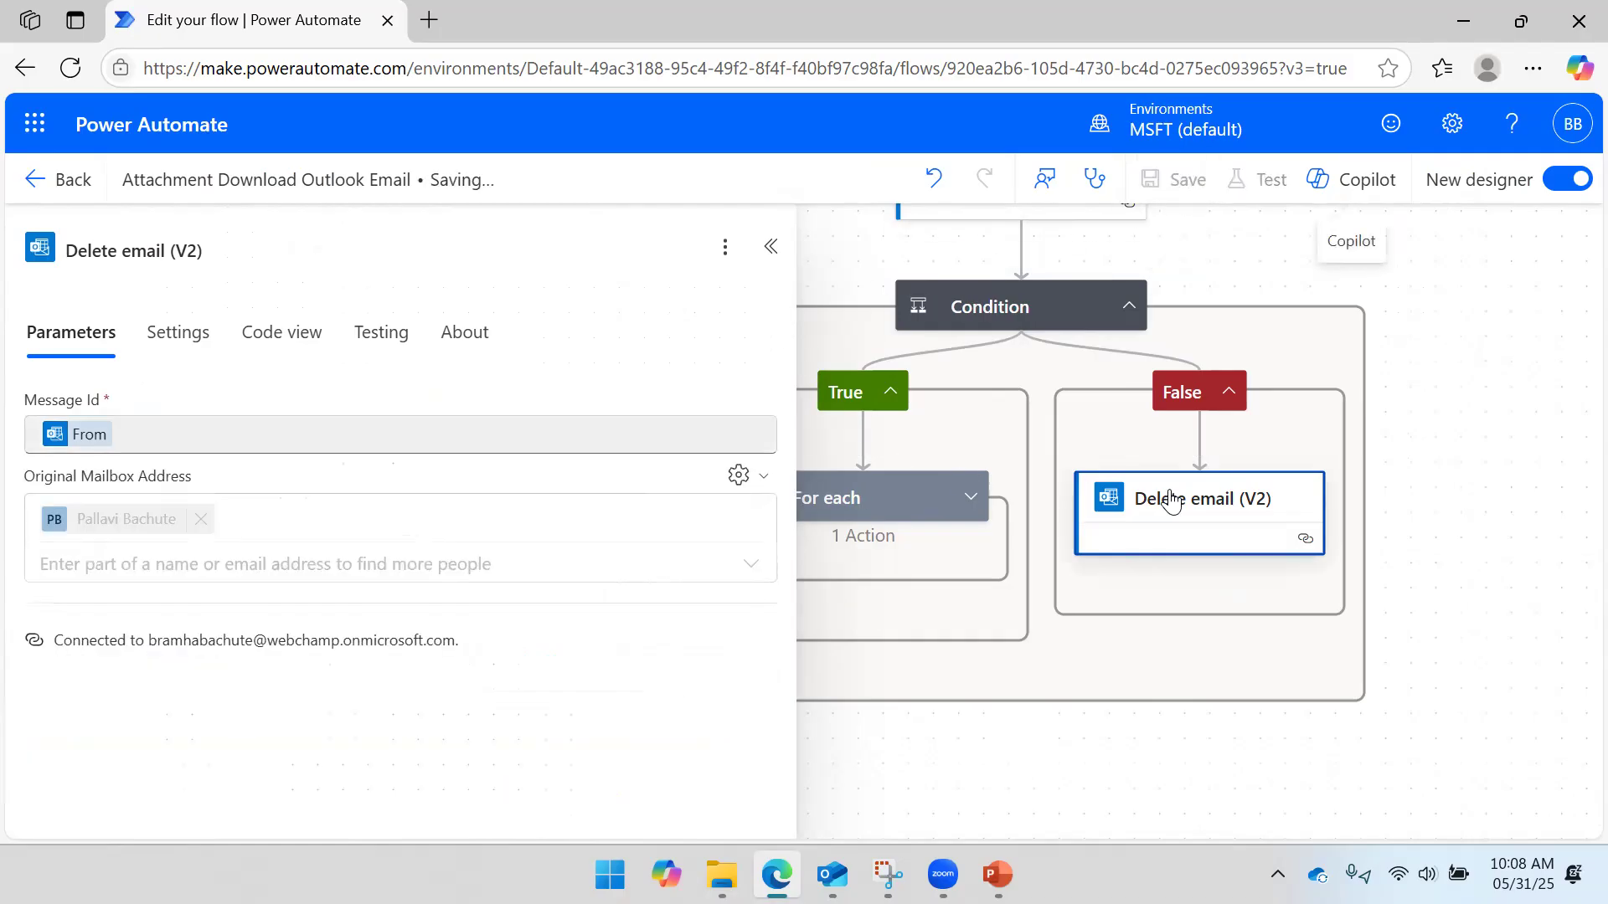
{"action": "left_click", "coordinate": [771, 246]}
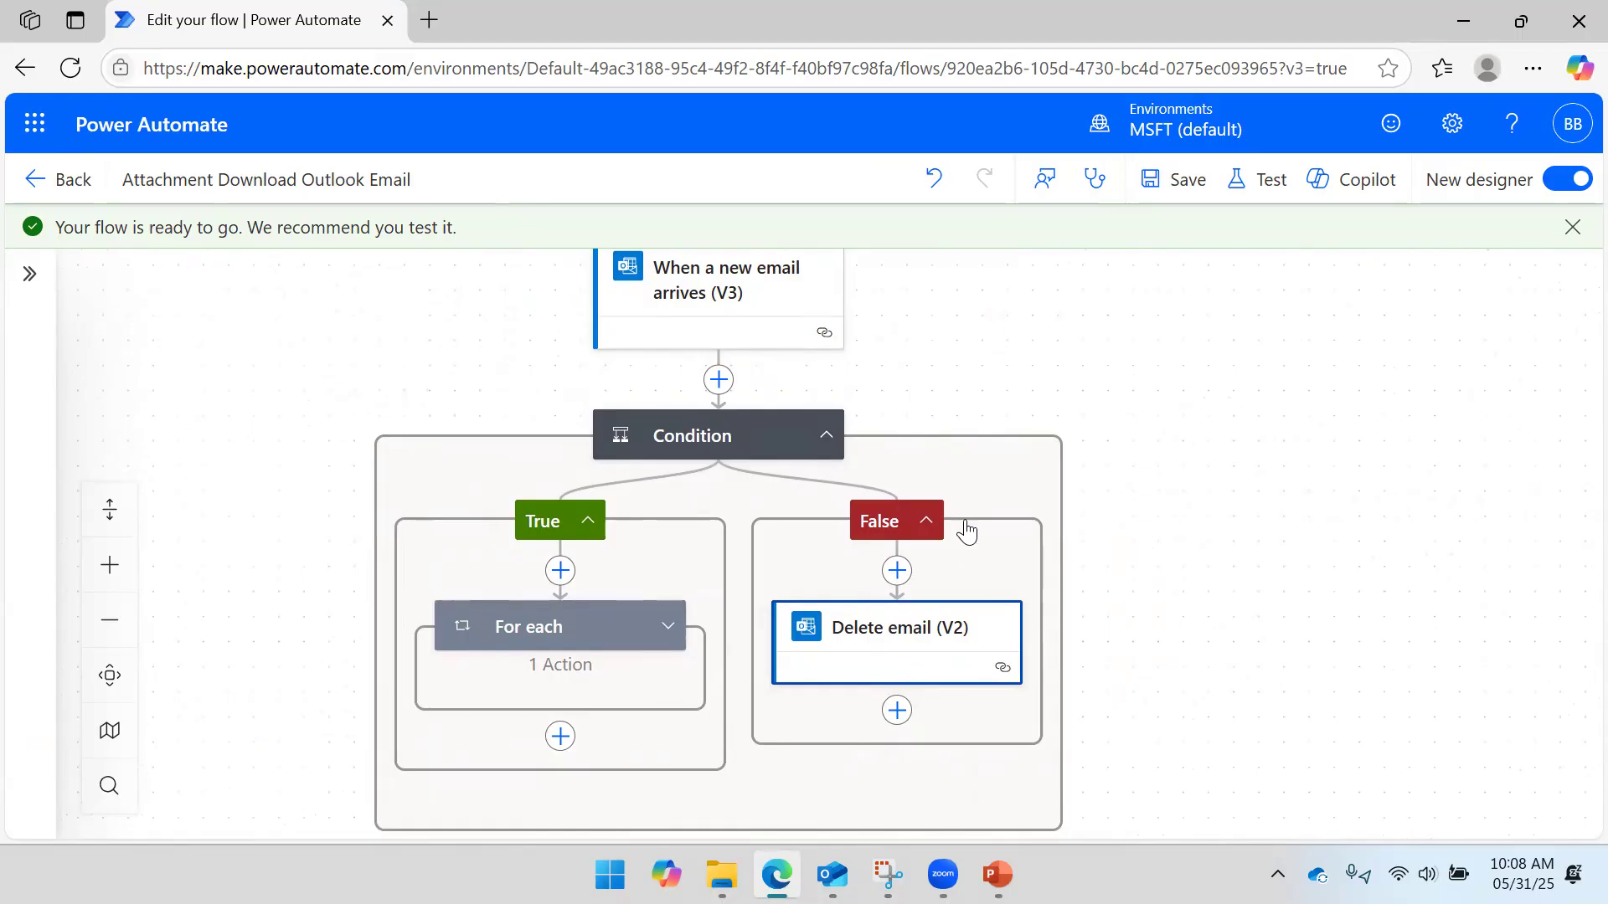
- Launch a manual test run from the Test panel's Manually option
{"action": "left_click", "coordinate": [1265, 181]}
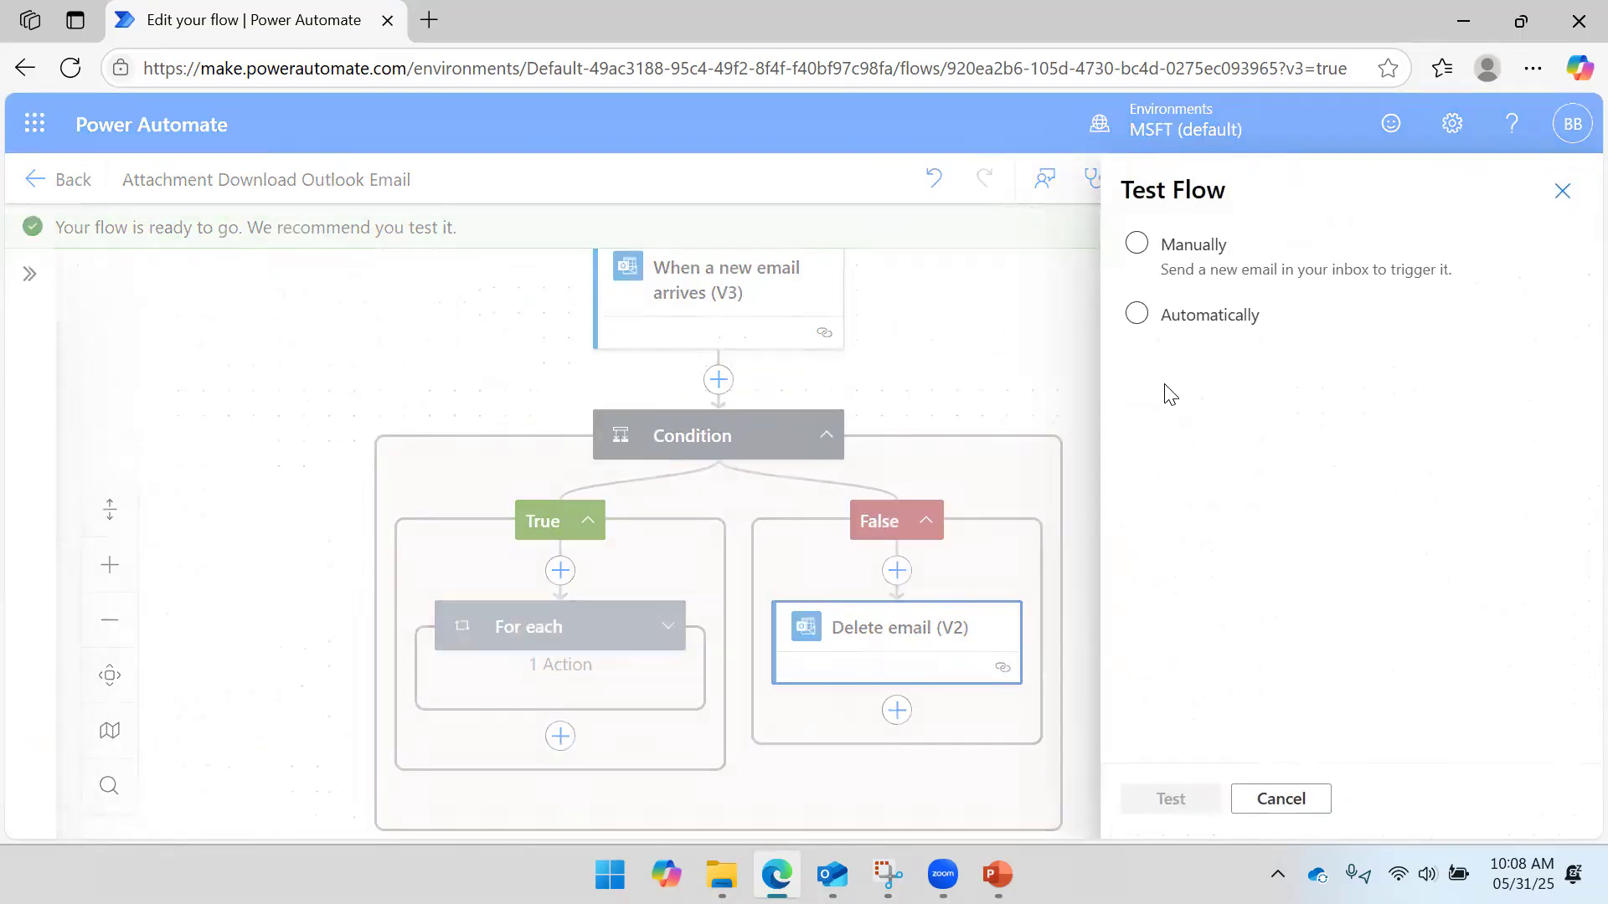
{"action": "left_click", "coordinate": [1169, 276]}
{"action": "left_click", "coordinate": [1167, 800]}
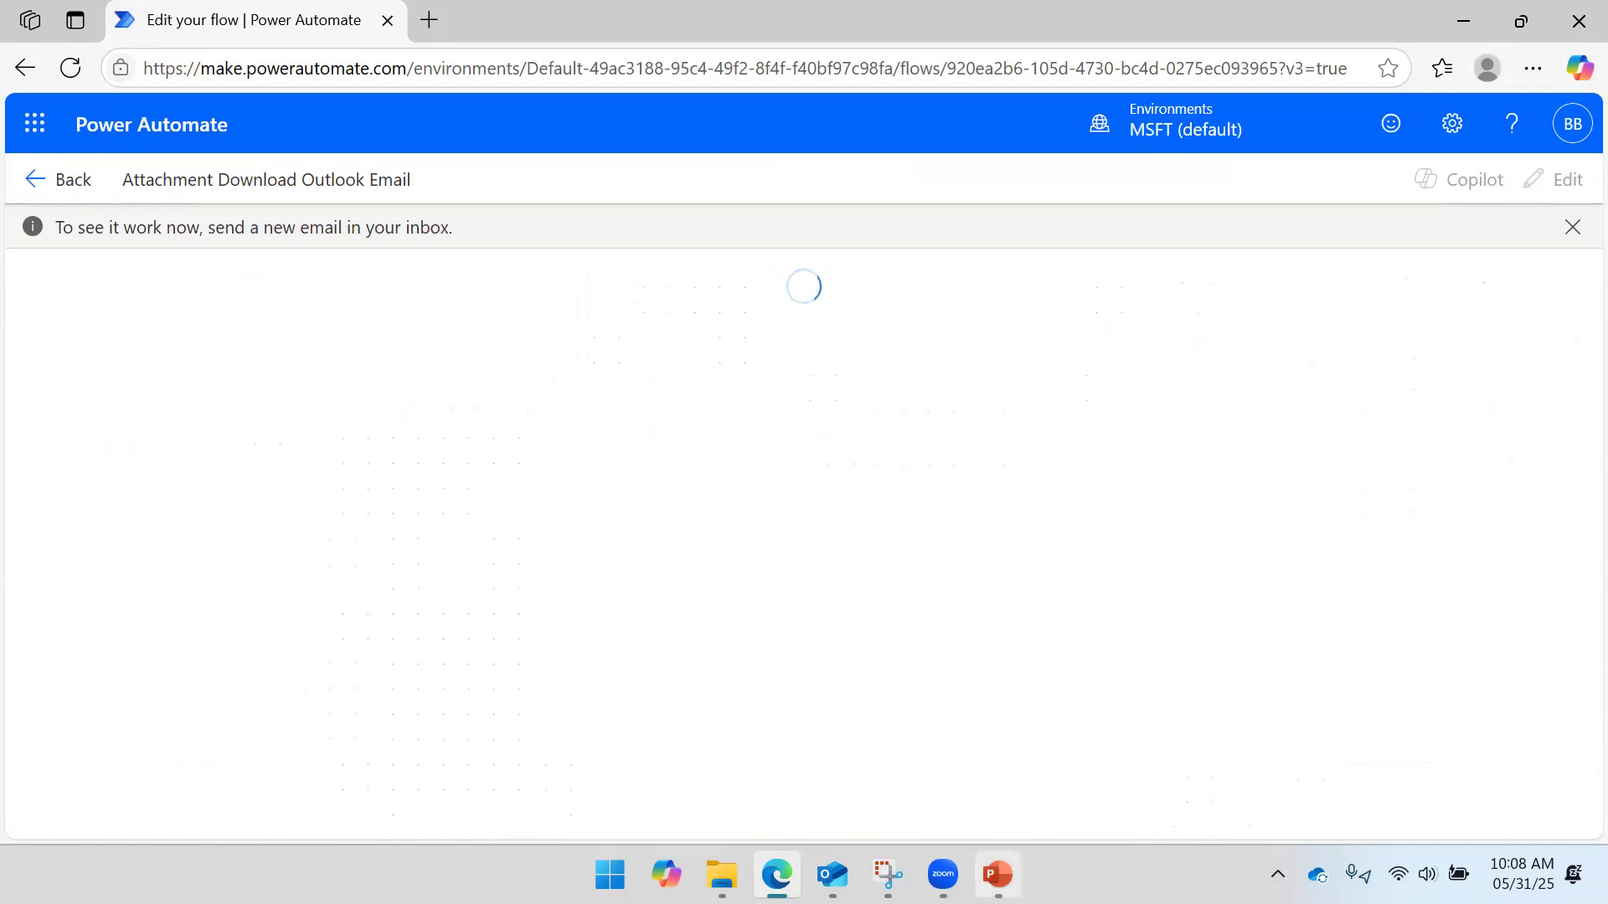
{"action": "mouse_move", "coordinate": [997, 874]}
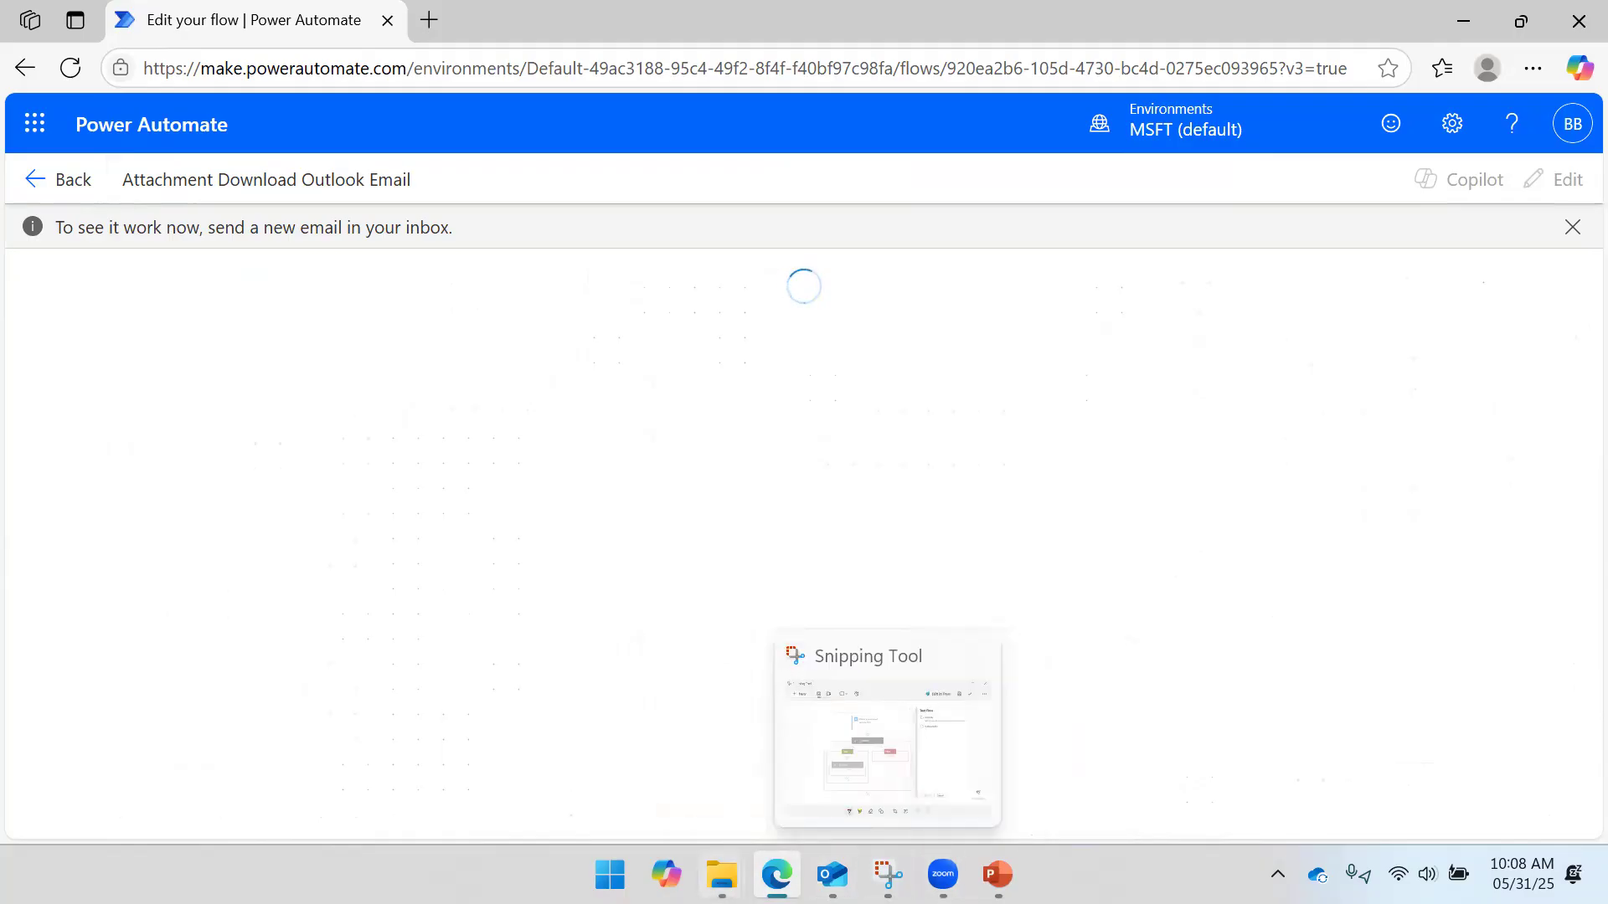
- Forward the Check Filter email with its PDF to your own mailbox, picked from the 'web' suggestions
{"action": "left_click", "coordinate": [832, 875]}
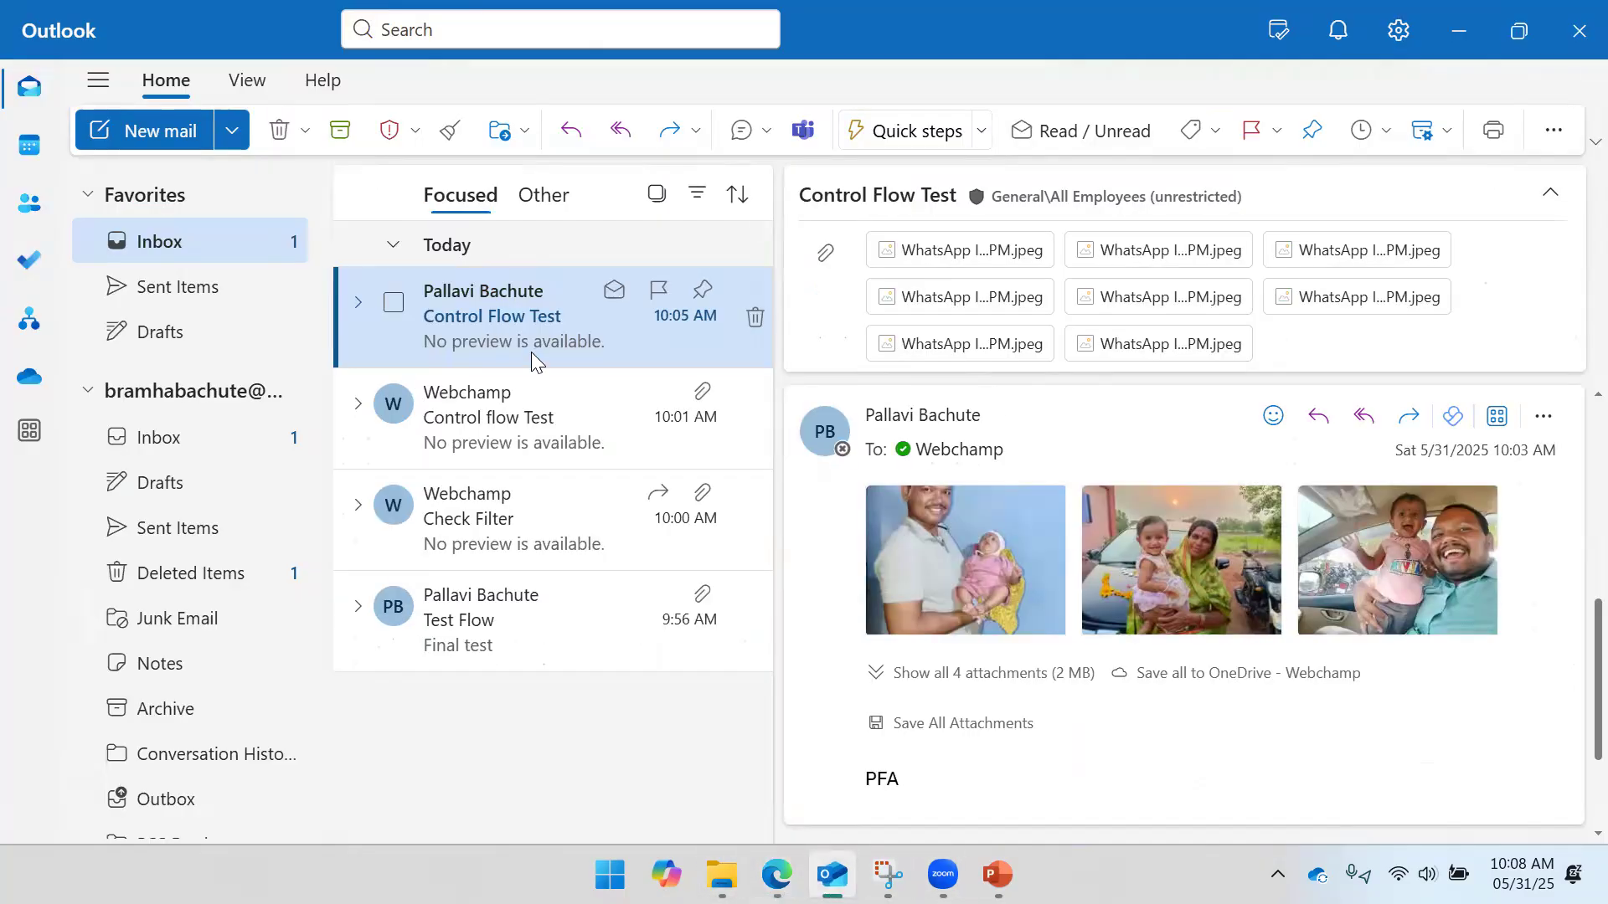
{"action": "left_click", "coordinate": [512, 397]}
{"action": "left_click", "coordinate": [496, 316]}
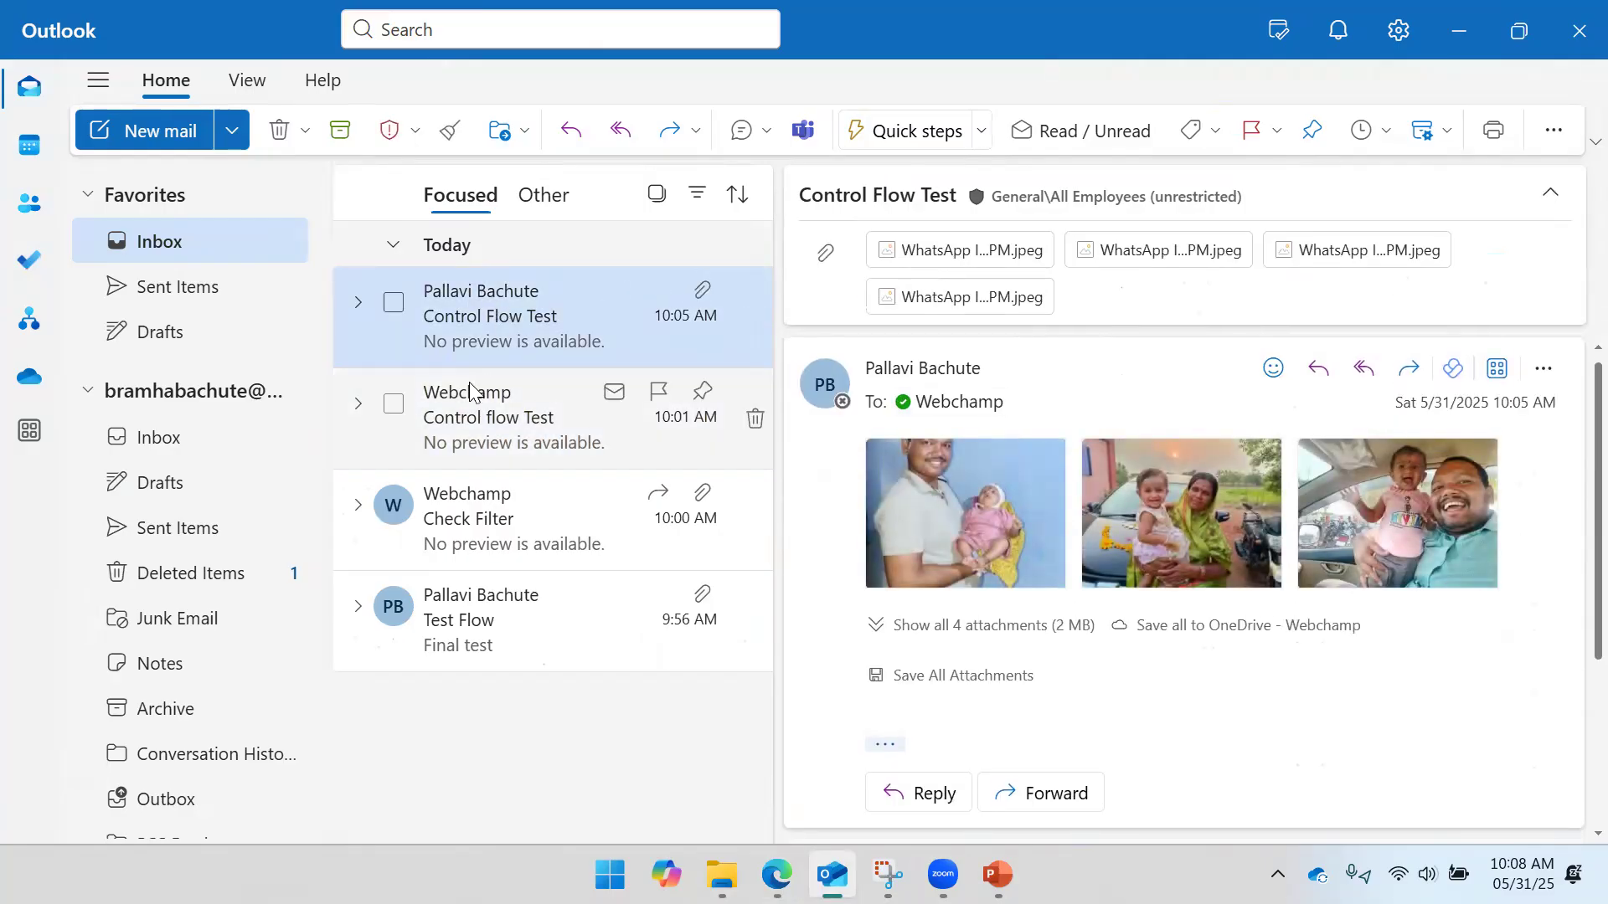
{"action": "left_click", "coordinate": [472, 434]}
{"action": "left_click", "coordinate": [489, 519]}
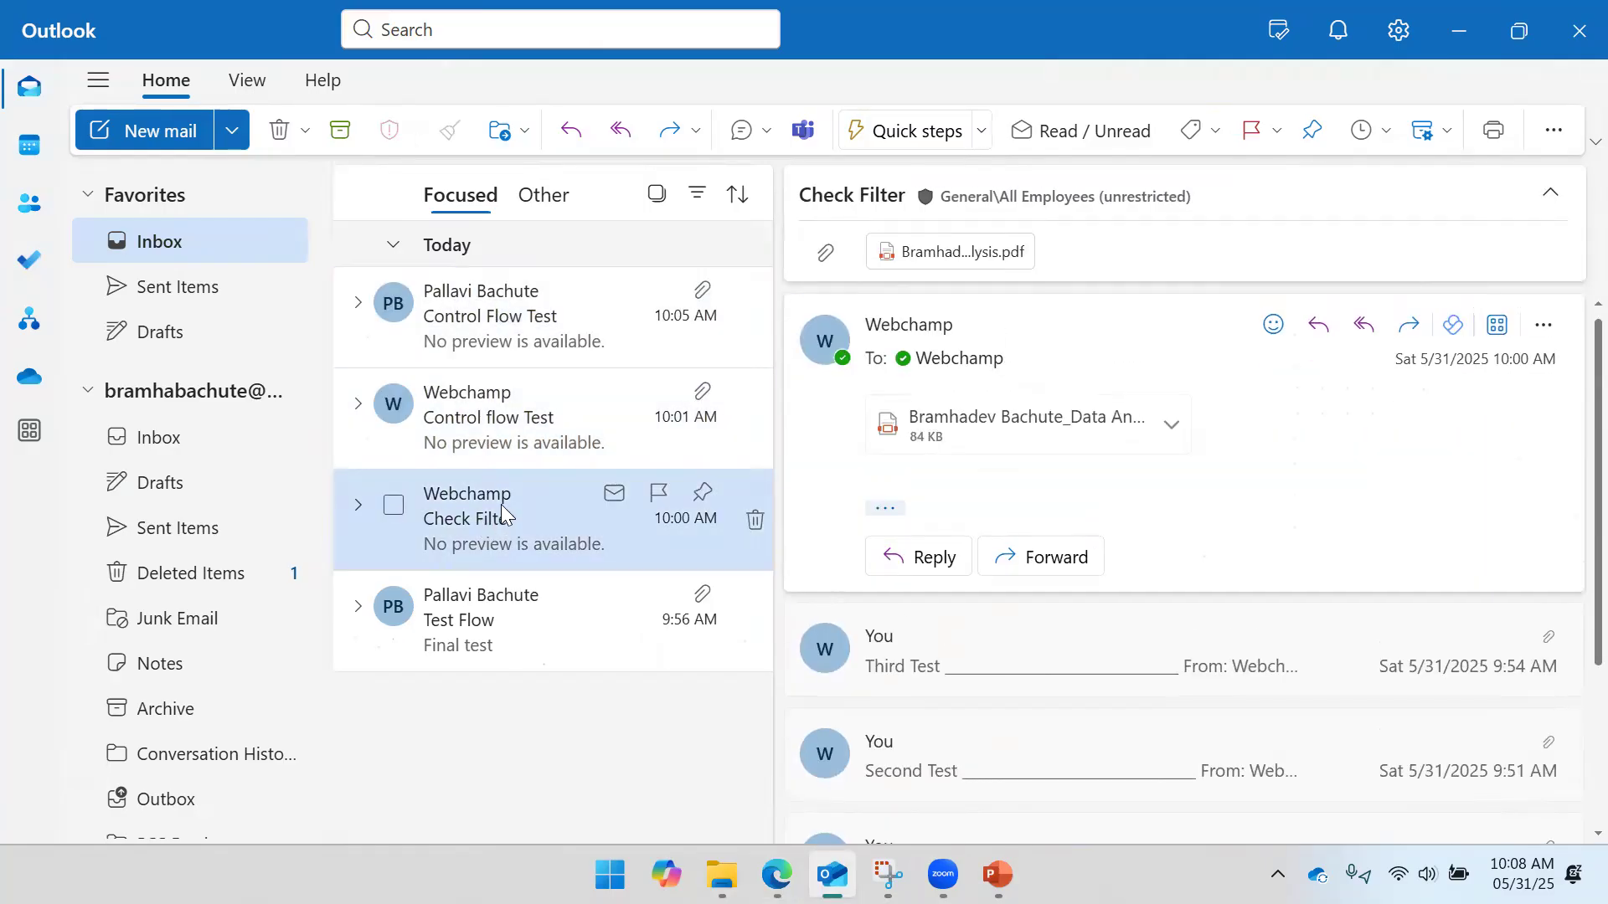
{"action": "left_click", "coordinate": [1408, 325]}
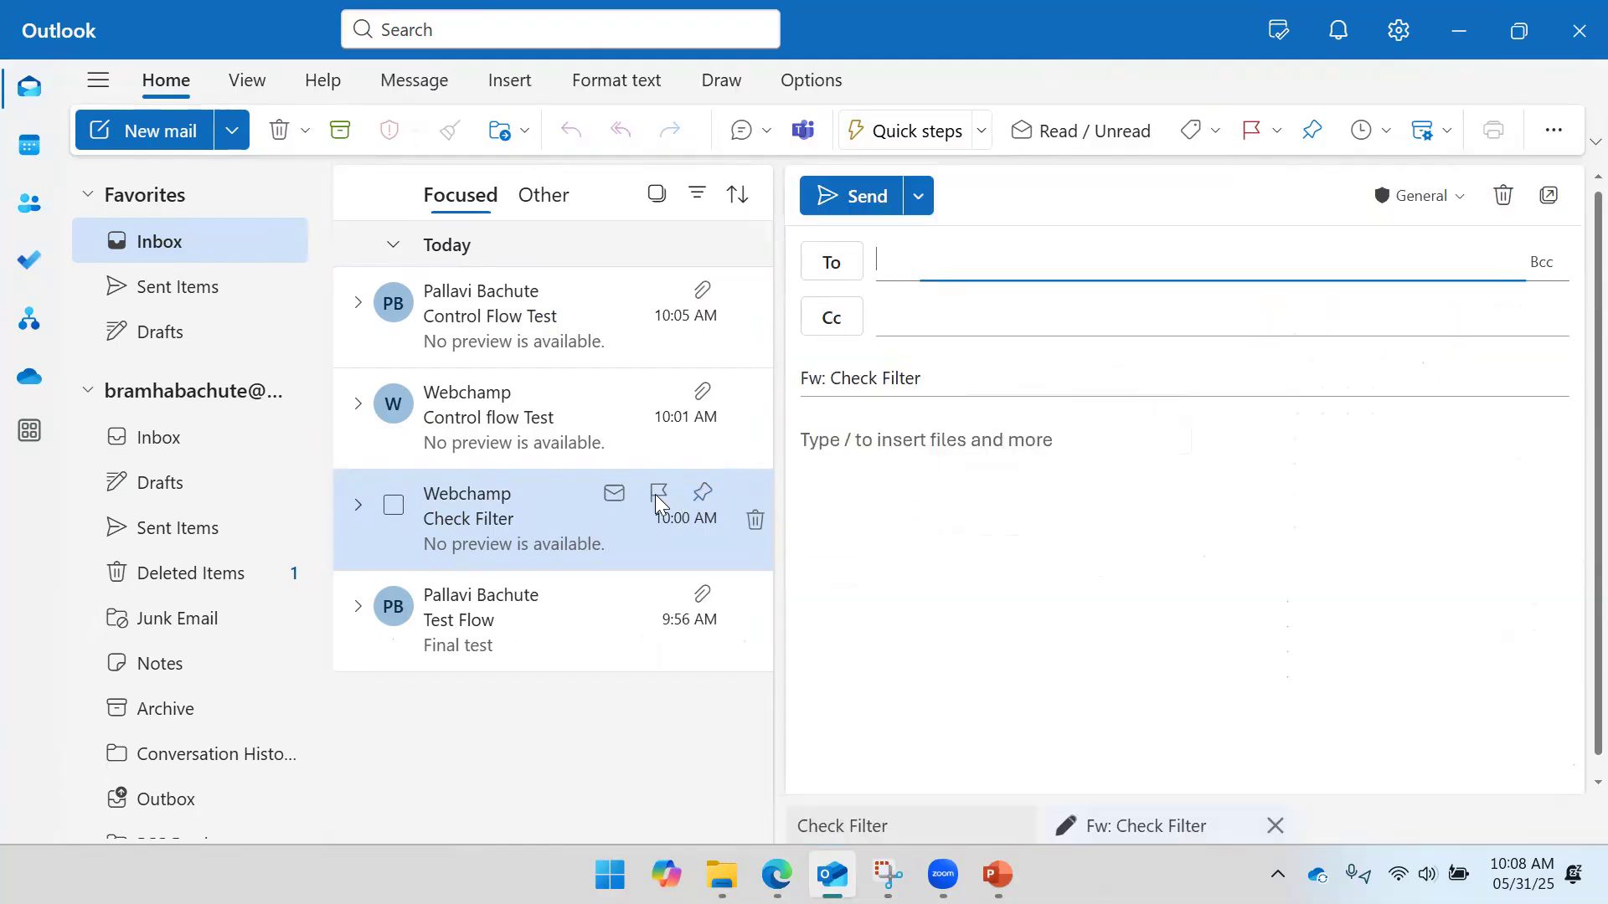
{"action": "type", "text": "web"}
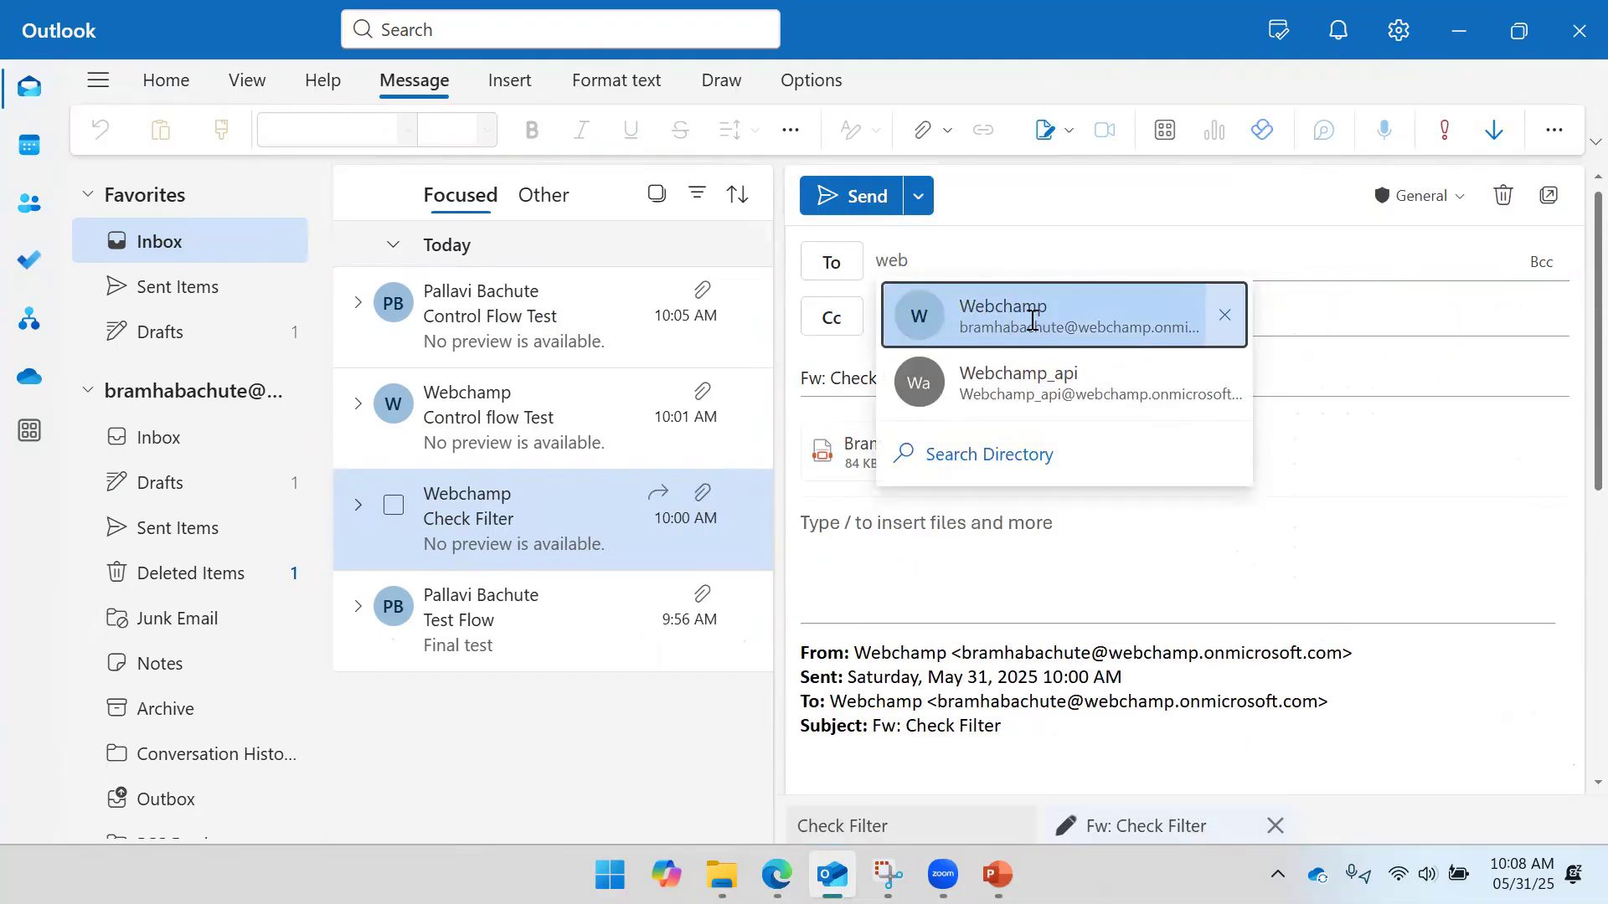
{"action": "left_click", "coordinate": [1032, 321]}
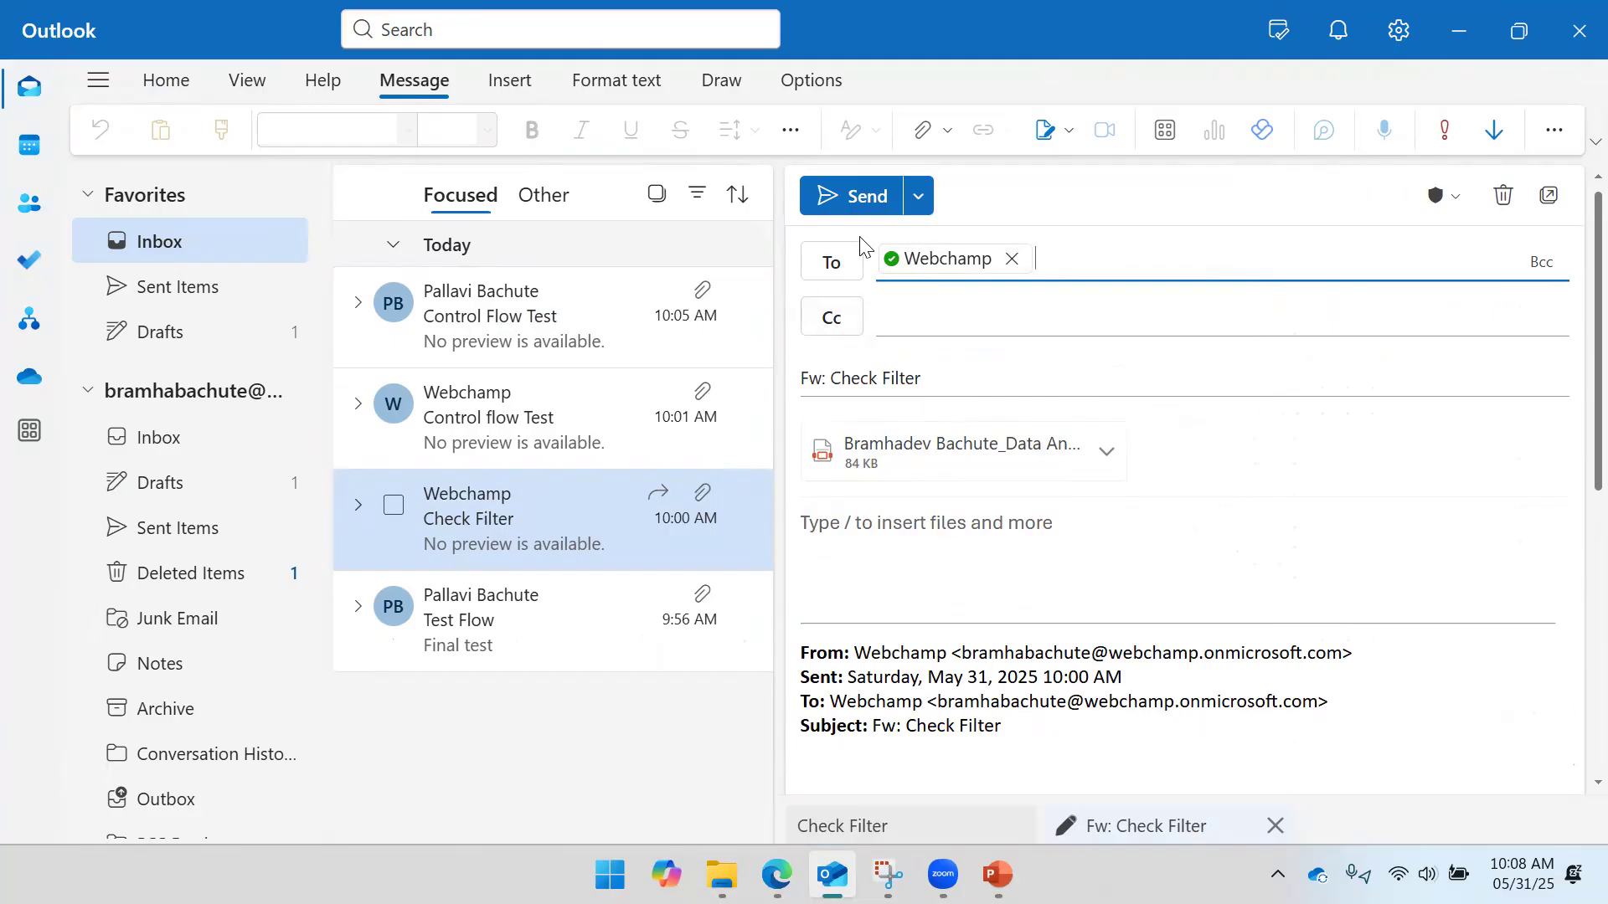
{"action": "left_click", "coordinate": [846, 201]}
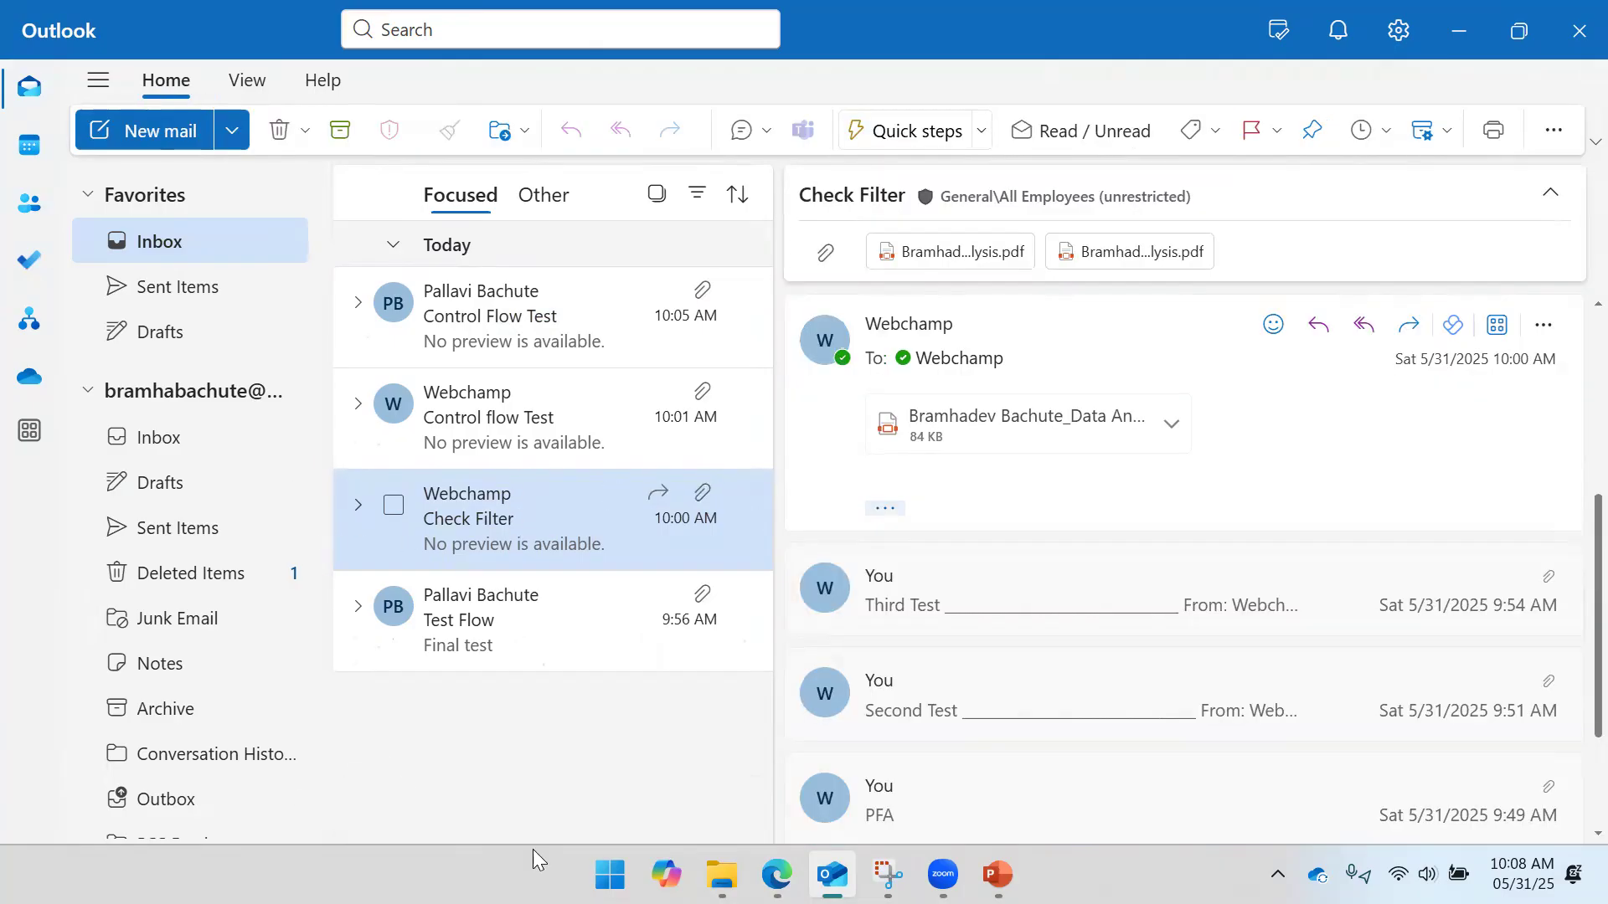
- Confirm the Check Filter forward arrived unread in the Inbox at 10:08, then return to the flow page
{"action": "left_click", "coordinate": [265, 327]}
{"action": "left_click", "coordinate": [231, 280]}
{"action": "left_click", "coordinate": [224, 251]}
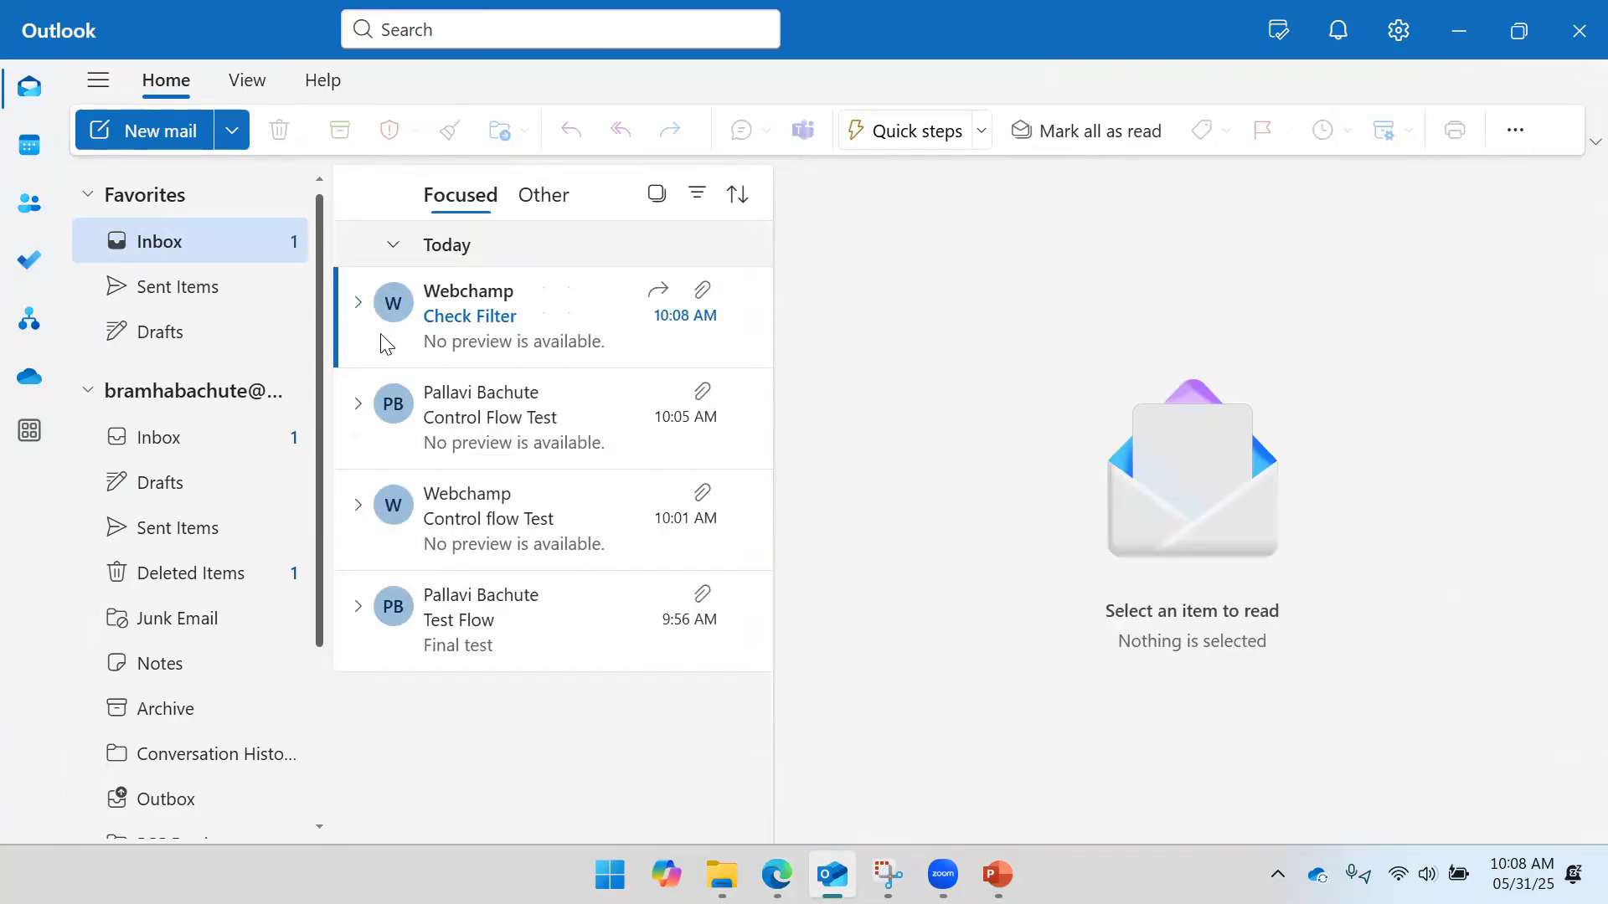
{"action": "left_click", "coordinate": [387, 343]}
{"action": "key", "text": "alt+Tab"}
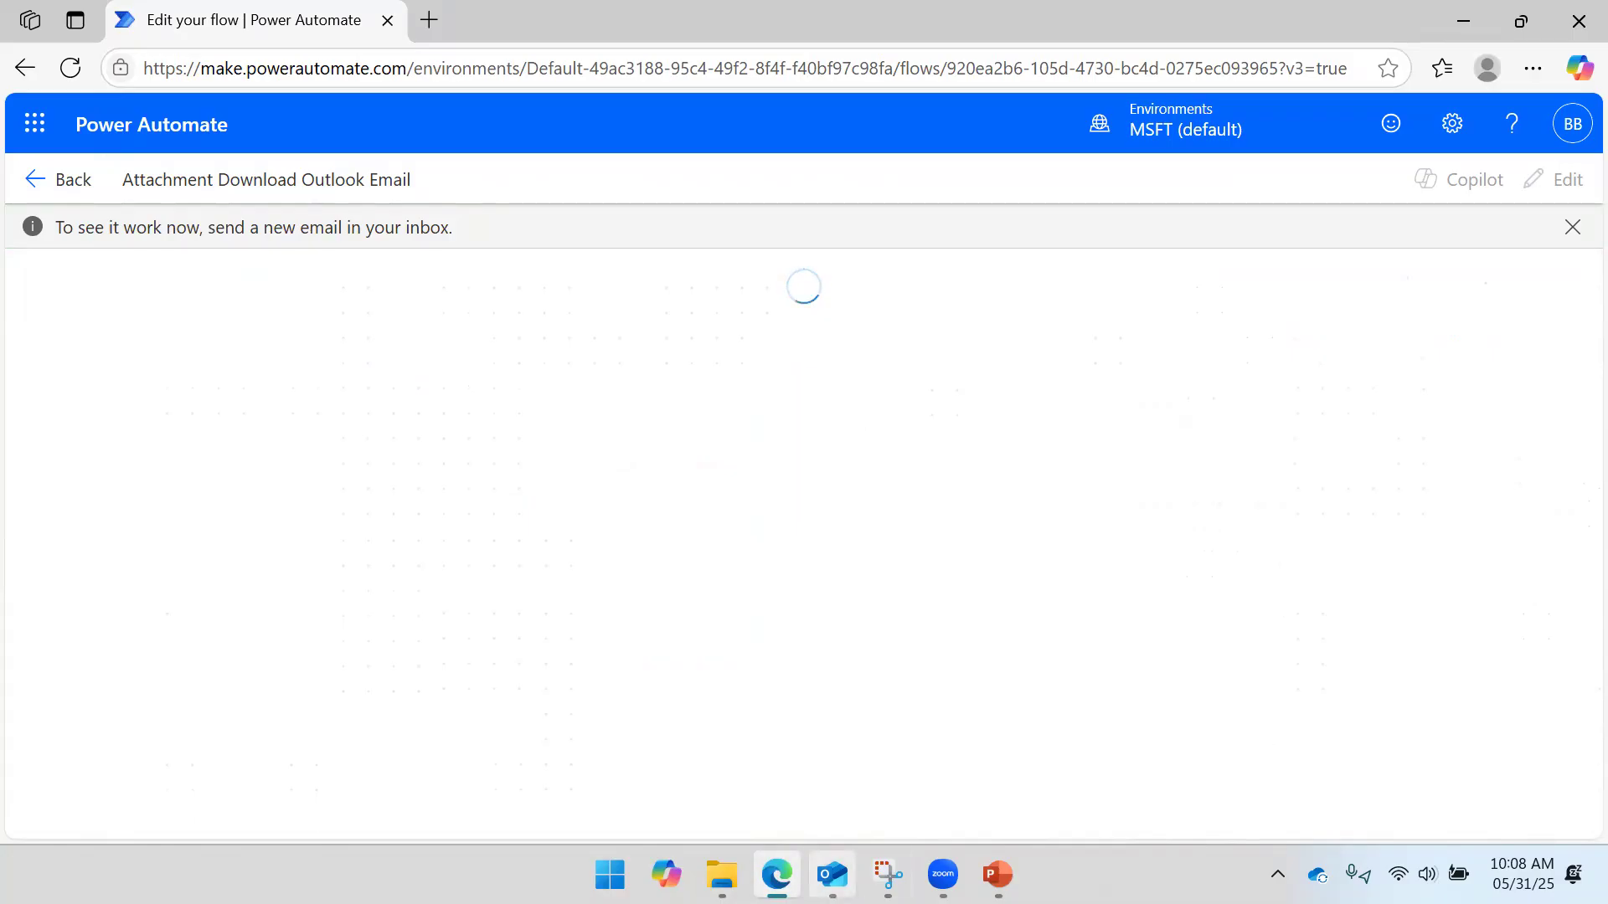
- Hide Outlook and pan the run diagram to show the Condition's branches
{"action": "left_click", "coordinate": [832, 874]}
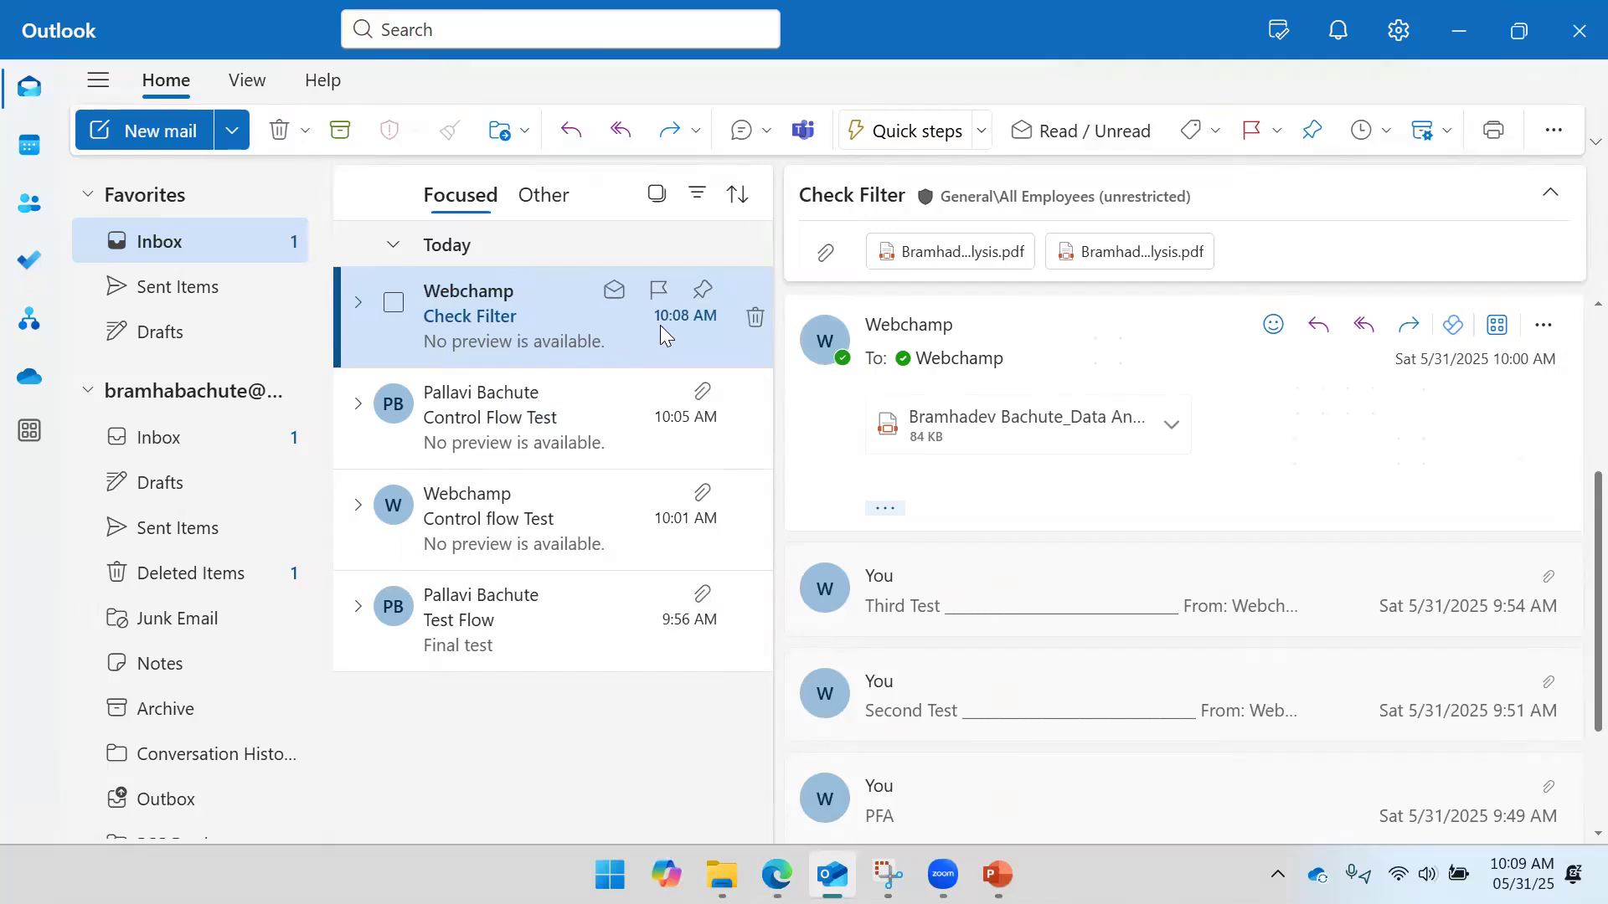
{"action": "left_click", "coordinate": [1459, 31]}
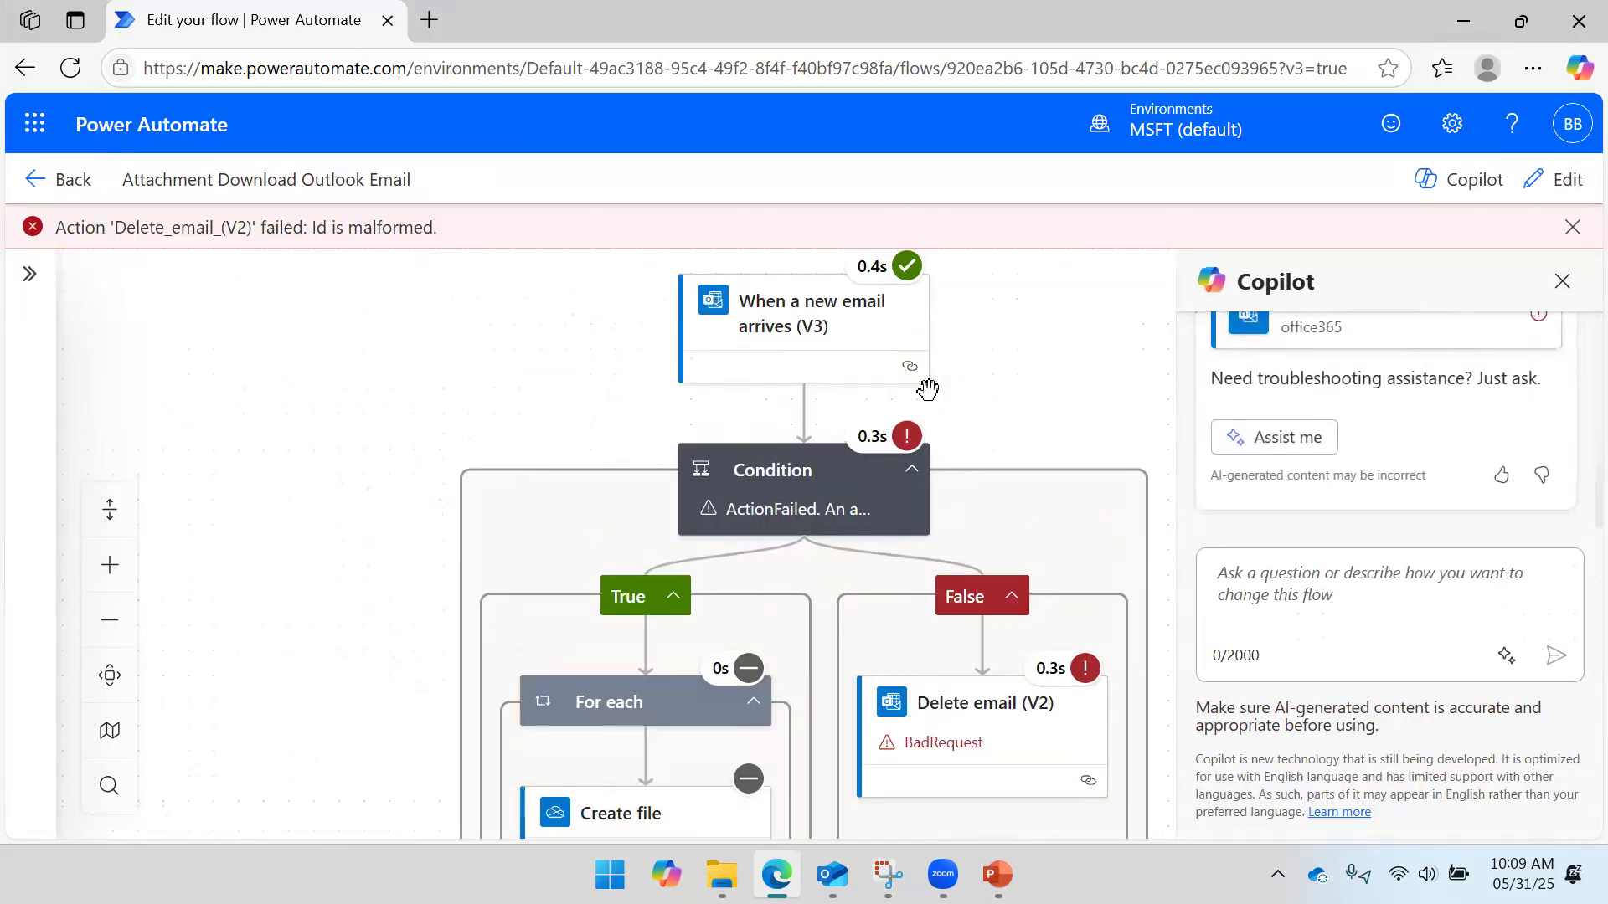
{"action": "left_click_drag", "start_coordinate": [1059, 402], "coordinate": [897, 316]}
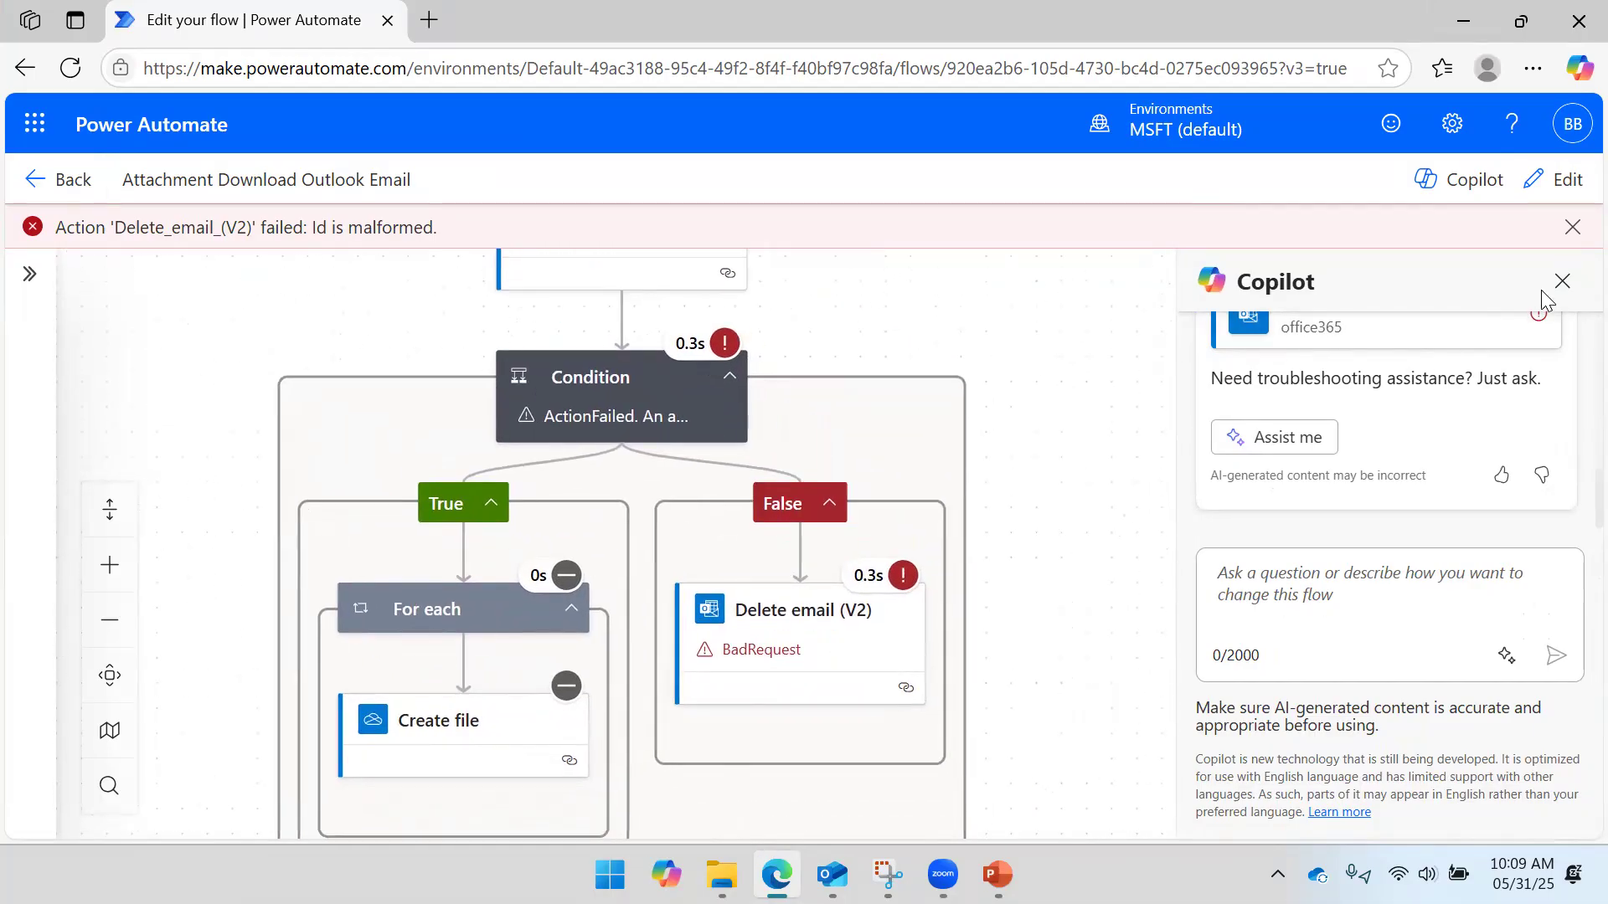
- Inspect the failed Delete email (V2) step's 'Id is malformed' results, then go to the flow's details page
{"action": "left_click", "coordinate": [776, 632]}
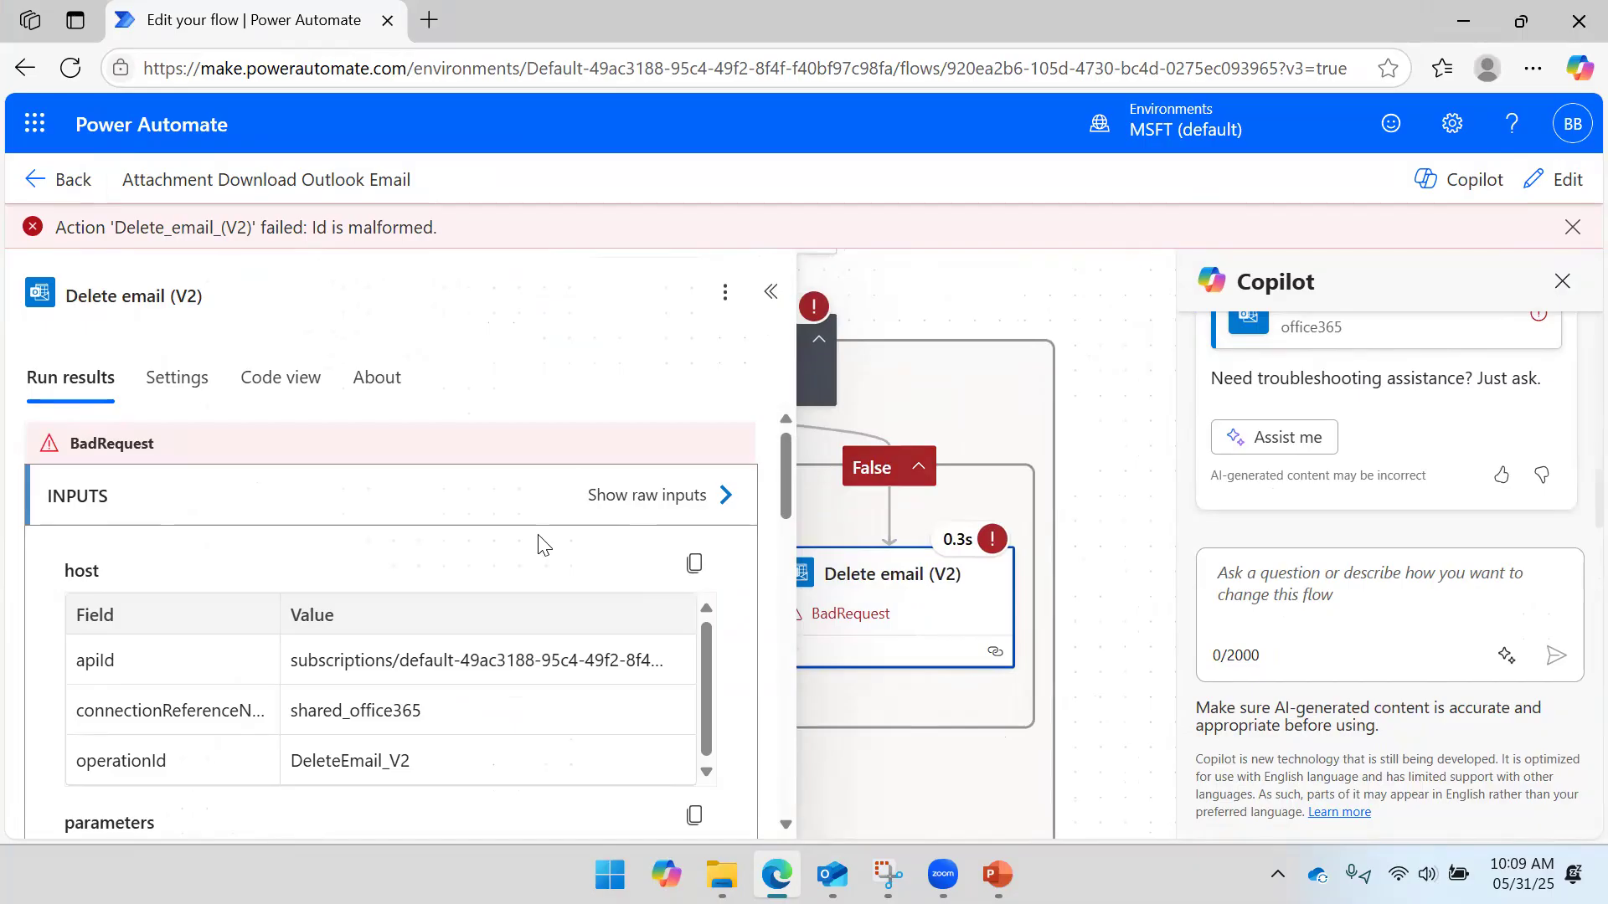
{"action": "scroll", "coordinate": [332, 697], "scroll_direction": "down", "scroll_amount": 3}
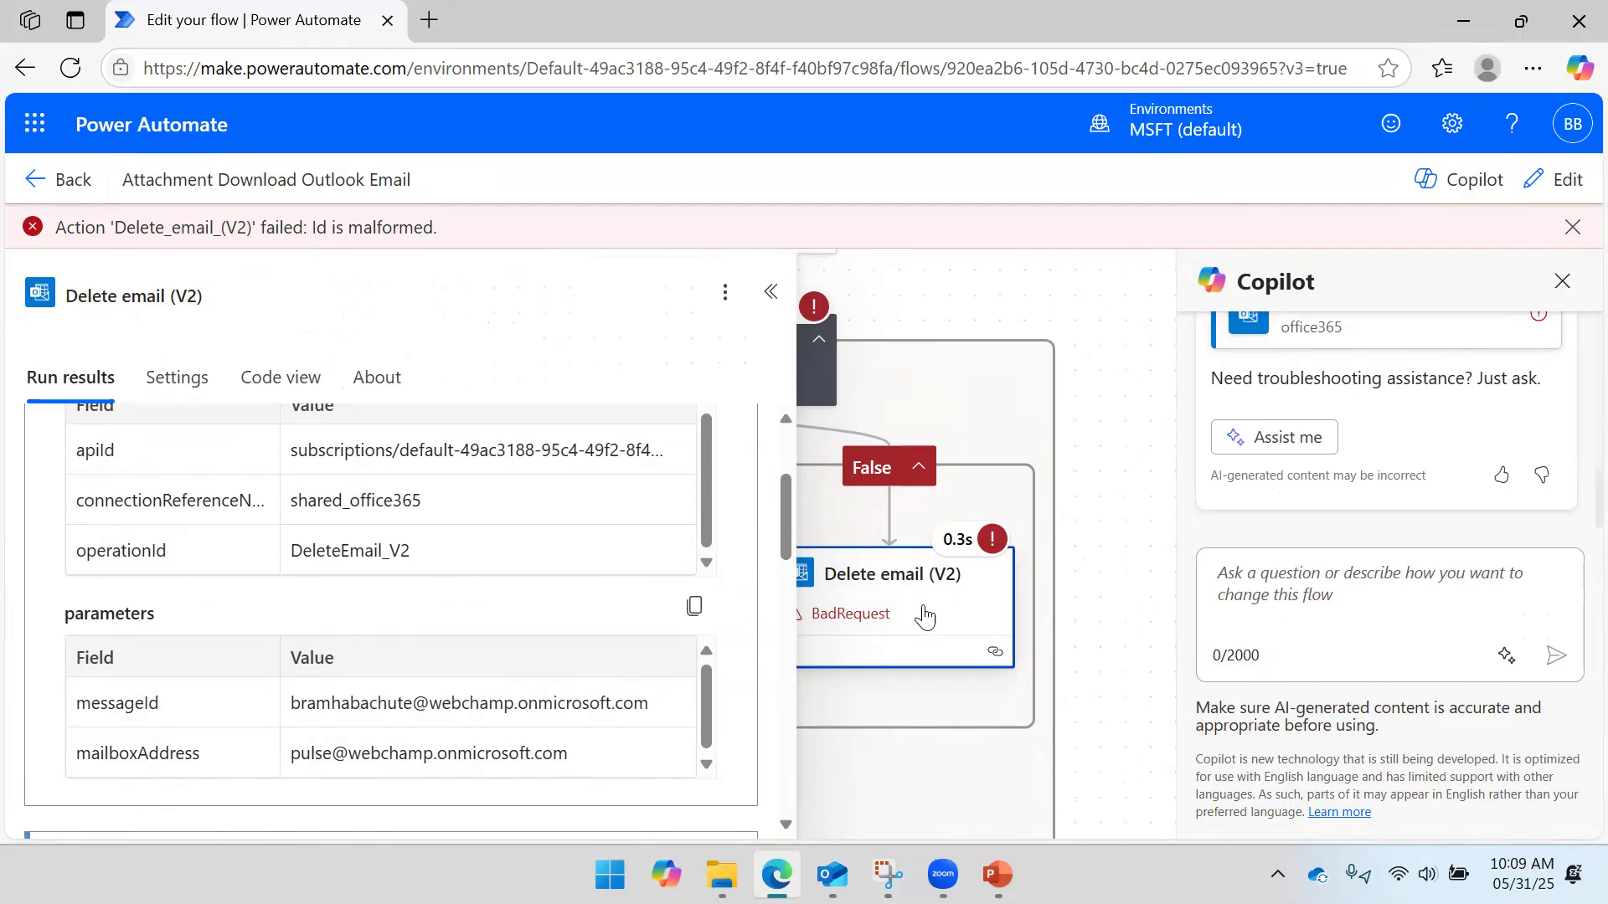
{"action": "left_click", "coordinate": [1100, 486]}
{"action": "left_click", "coordinate": [865, 580]}
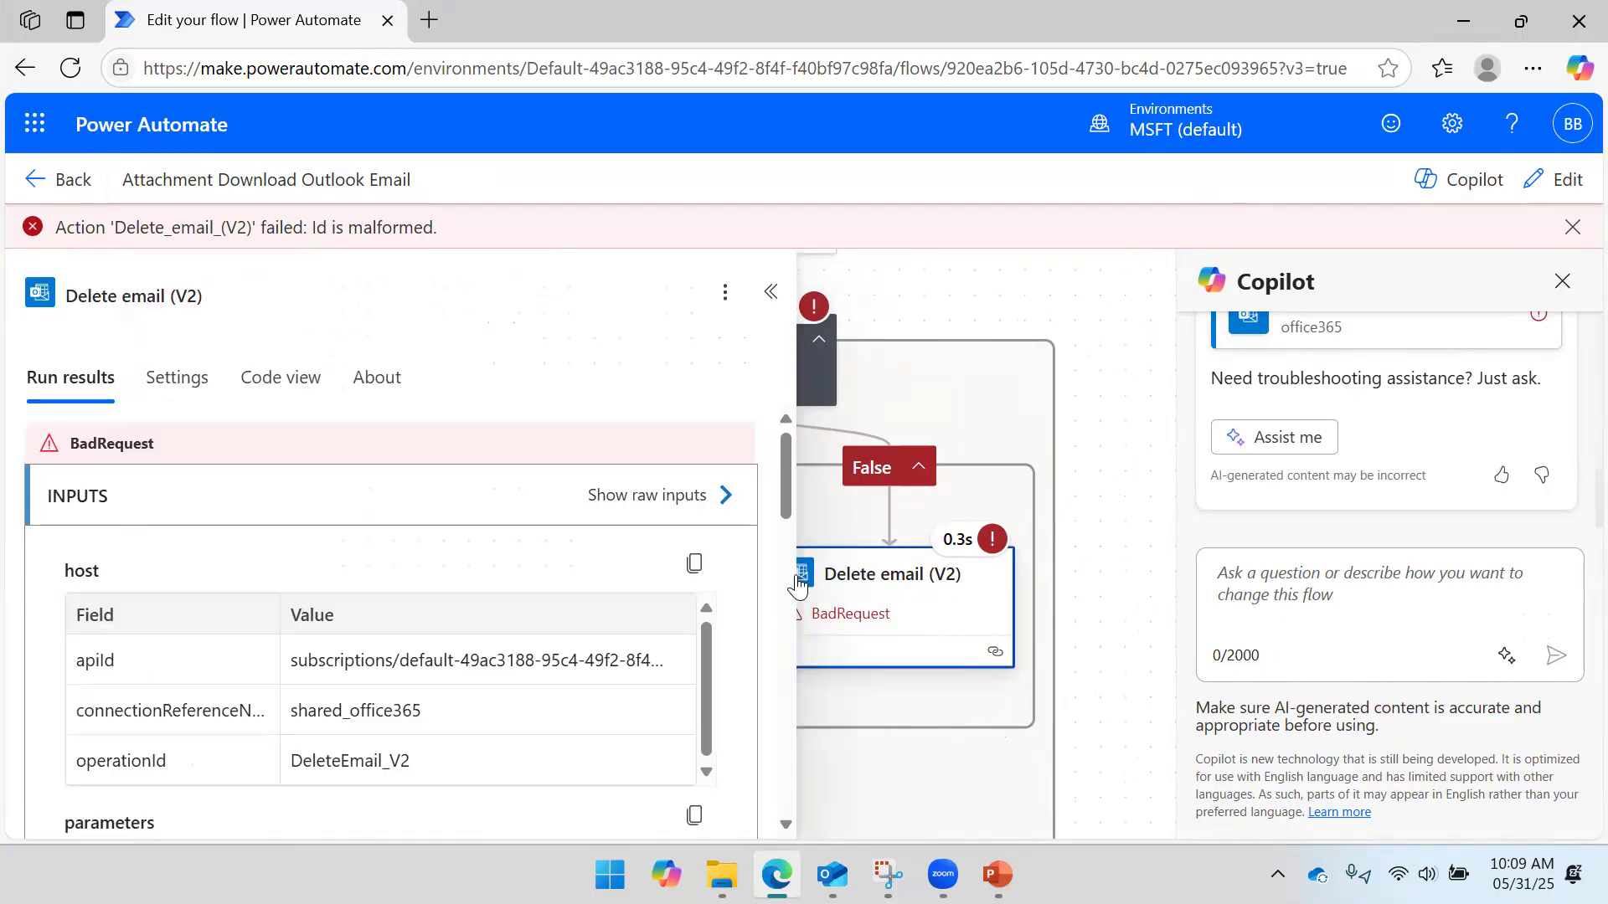
{"action": "scroll", "coordinate": [239, 536], "scroll_direction": "down", "scroll_amount": 2}
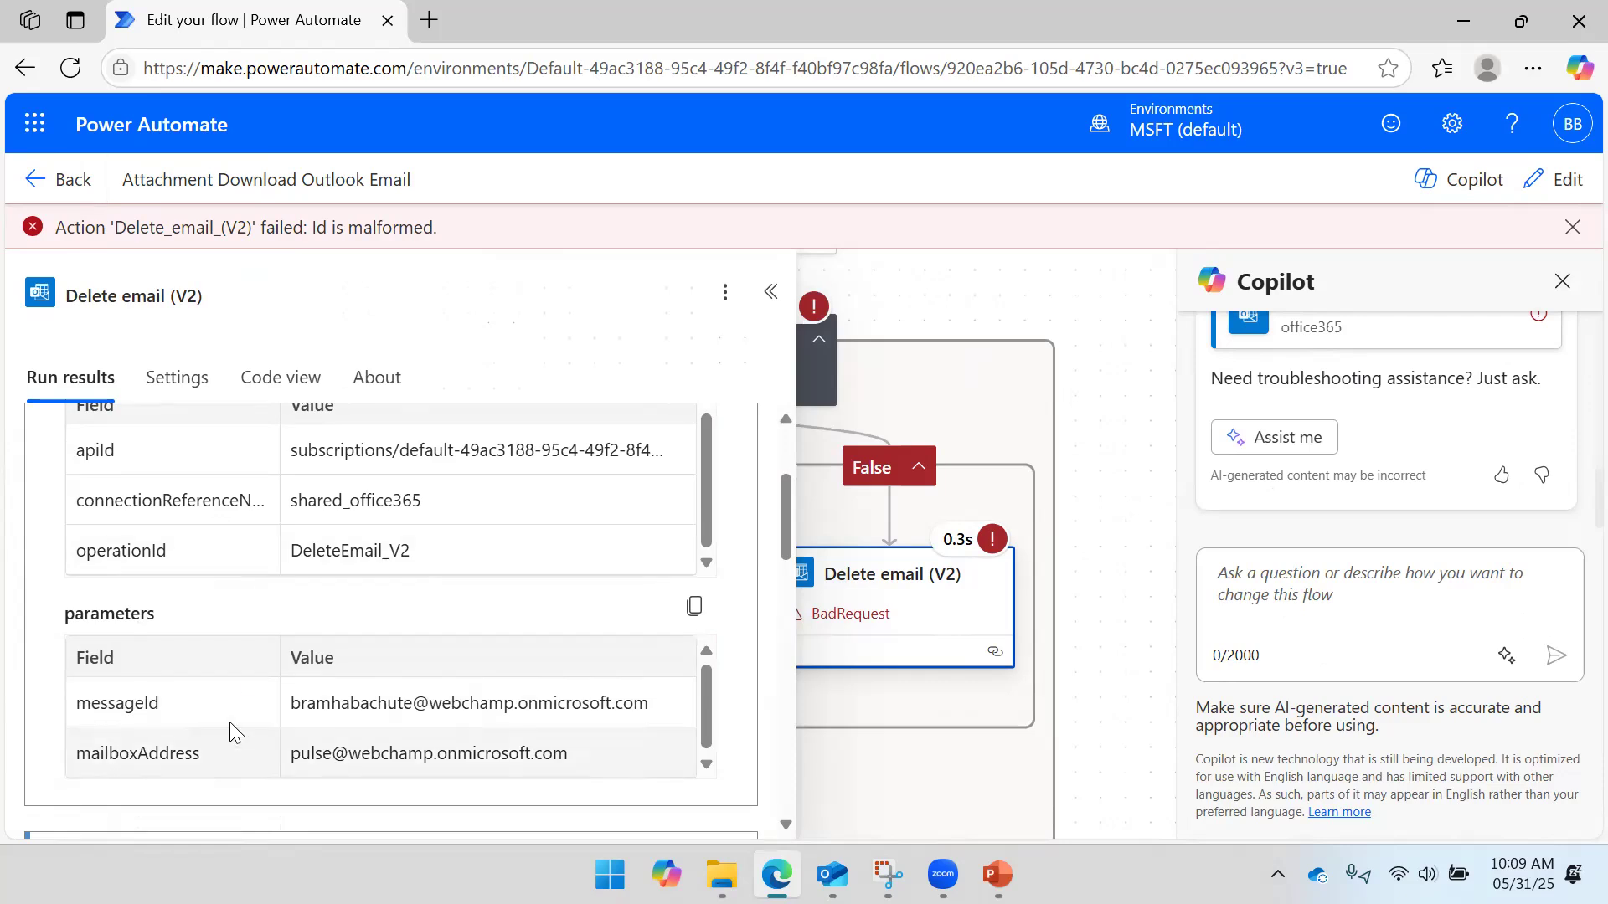
{"action": "left_click", "coordinate": [941, 279]}
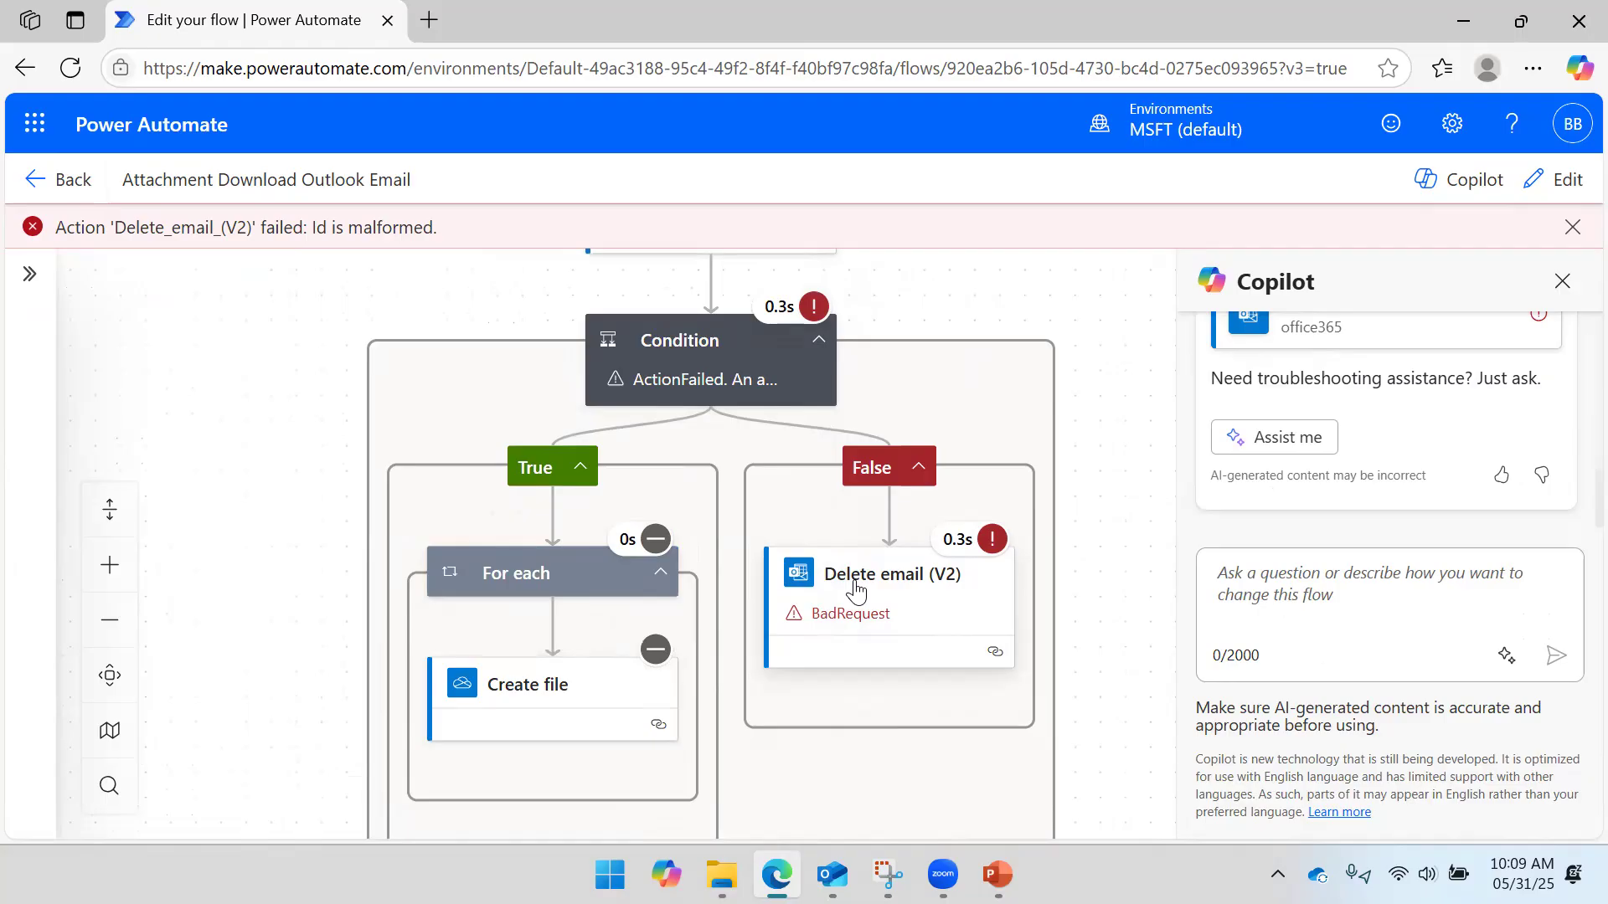
{"action": "left_click", "coordinate": [886, 586]}
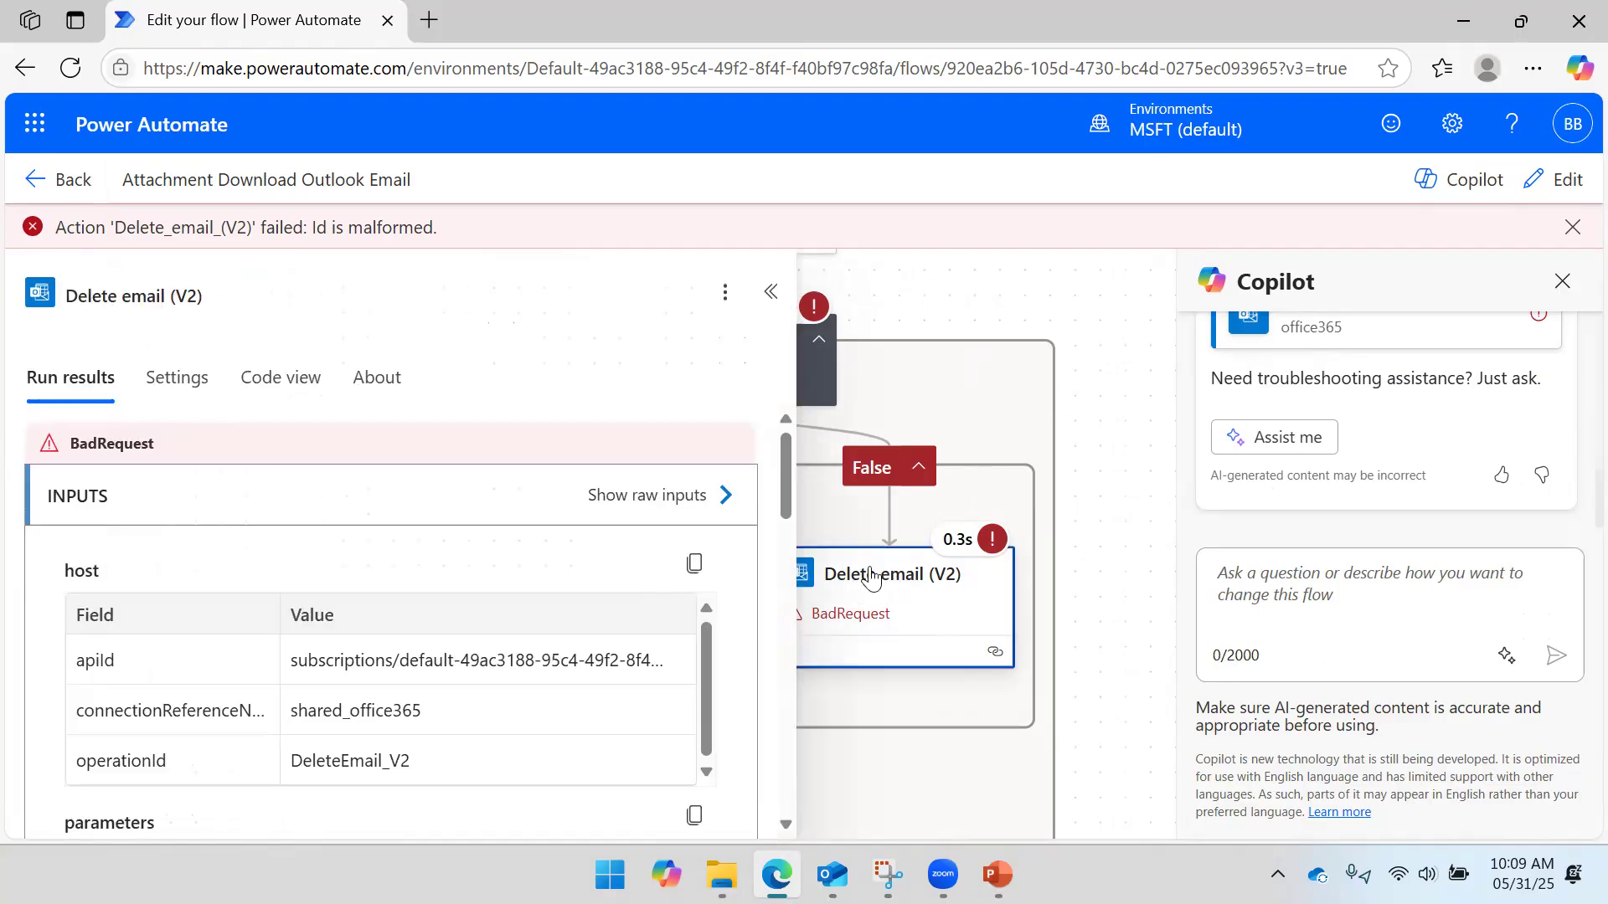
{"action": "left_click", "coordinate": [76, 181]}
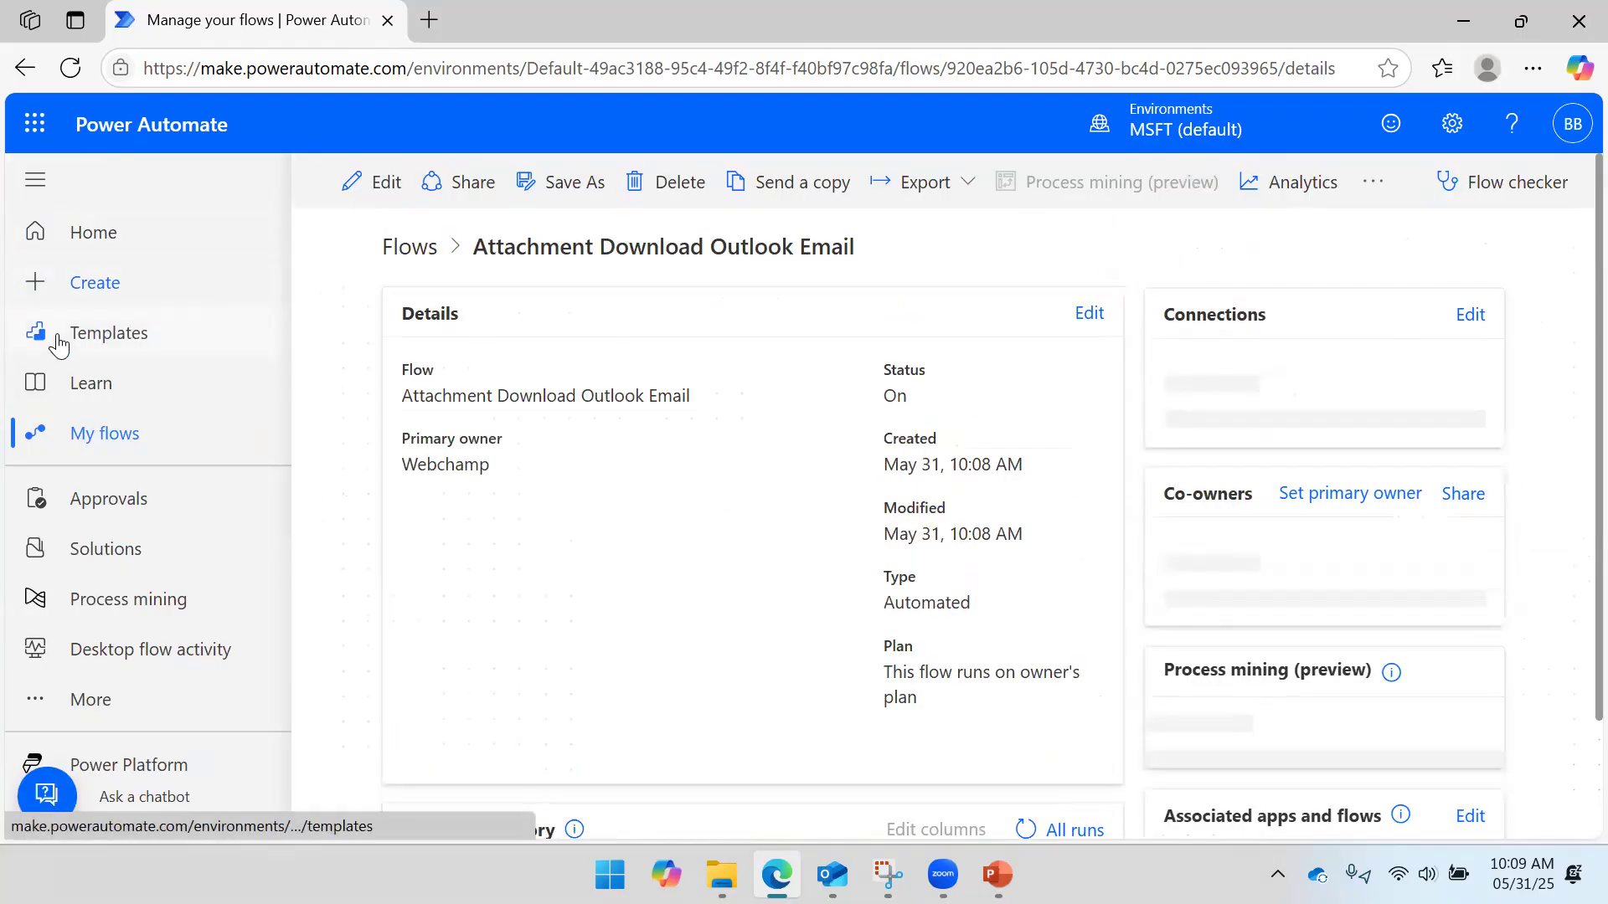
- In the Delete email (V2) step, replace the Original Mailbox Address with your own mailbox
{"action": "left_click", "coordinate": [369, 218]}
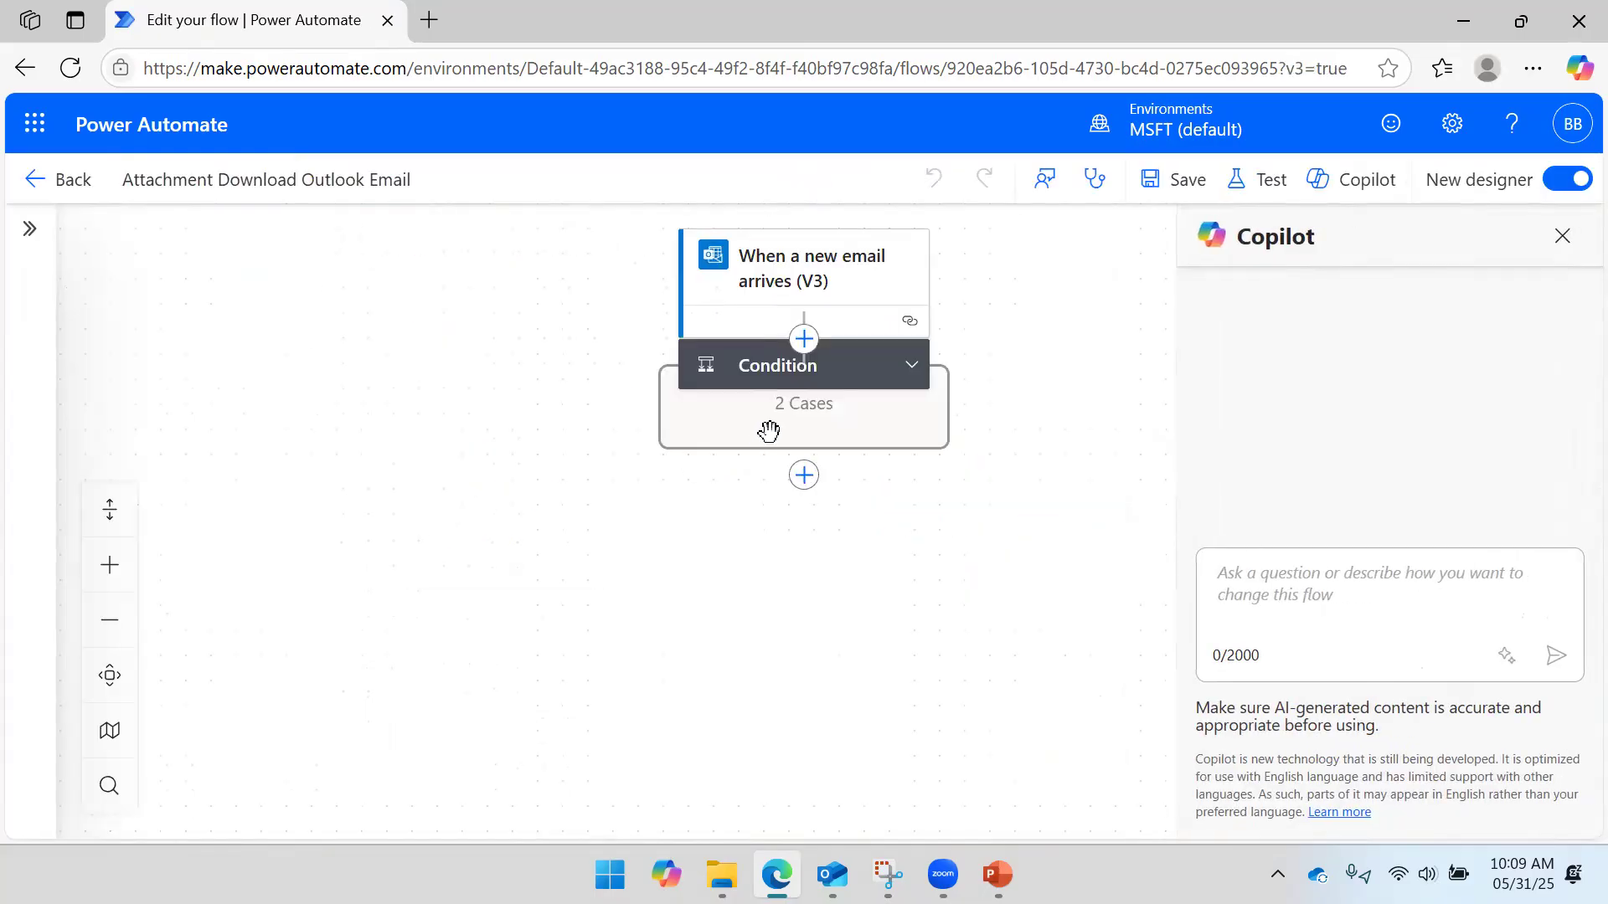
{"action": "left_click", "coordinate": [907, 416]}
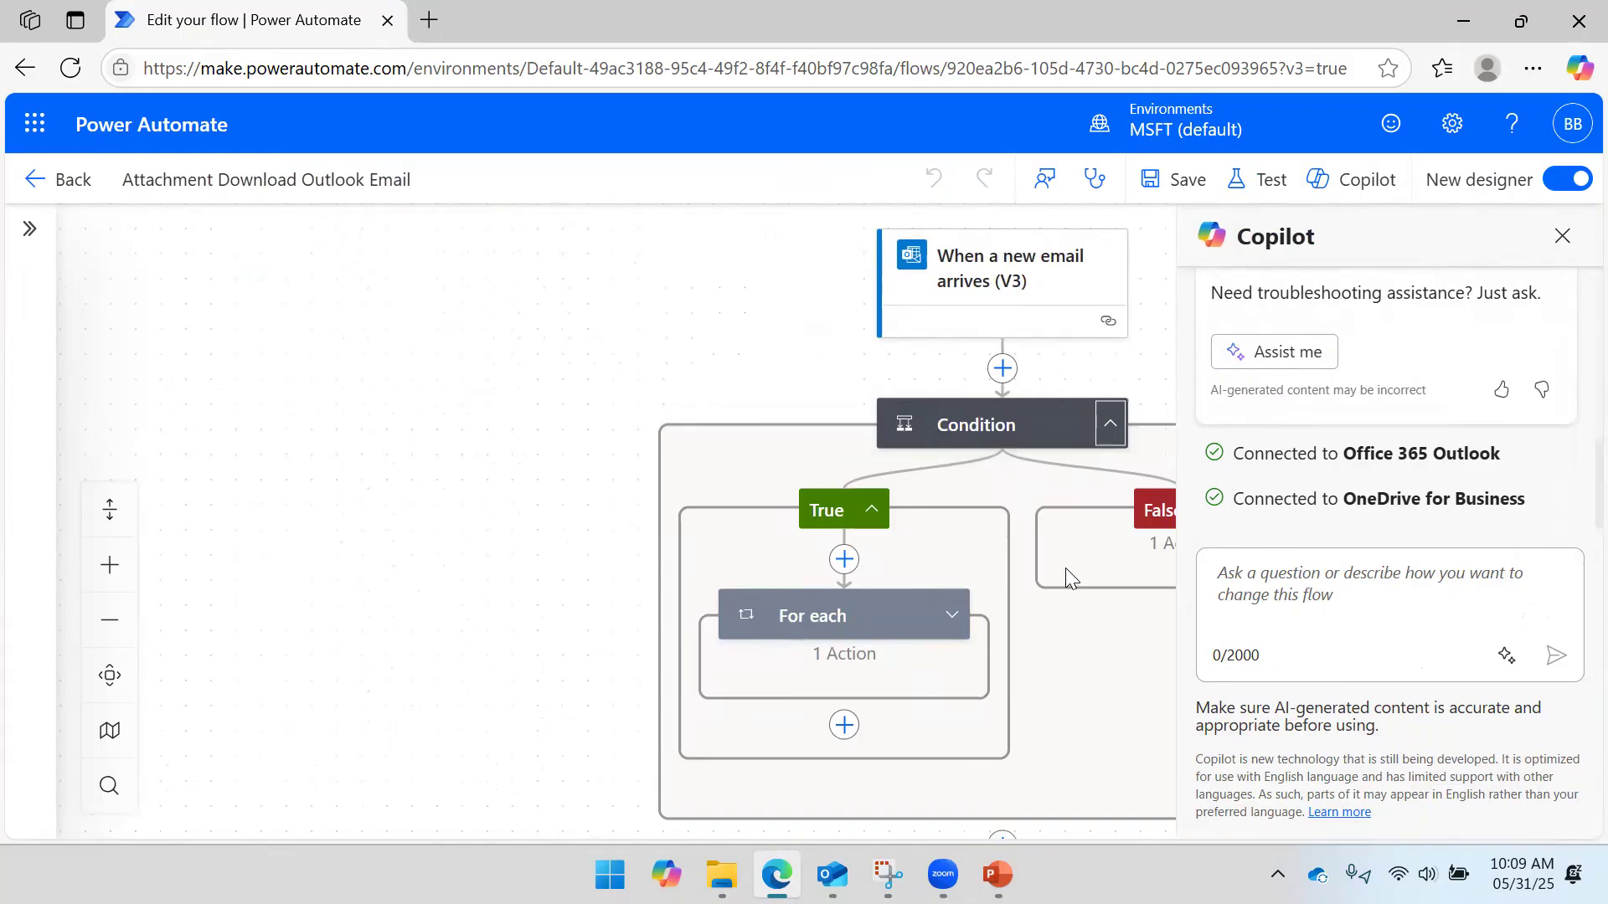
{"action": "left_click", "coordinate": [745, 396]}
{"action": "left_click", "coordinate": [764, 528]}
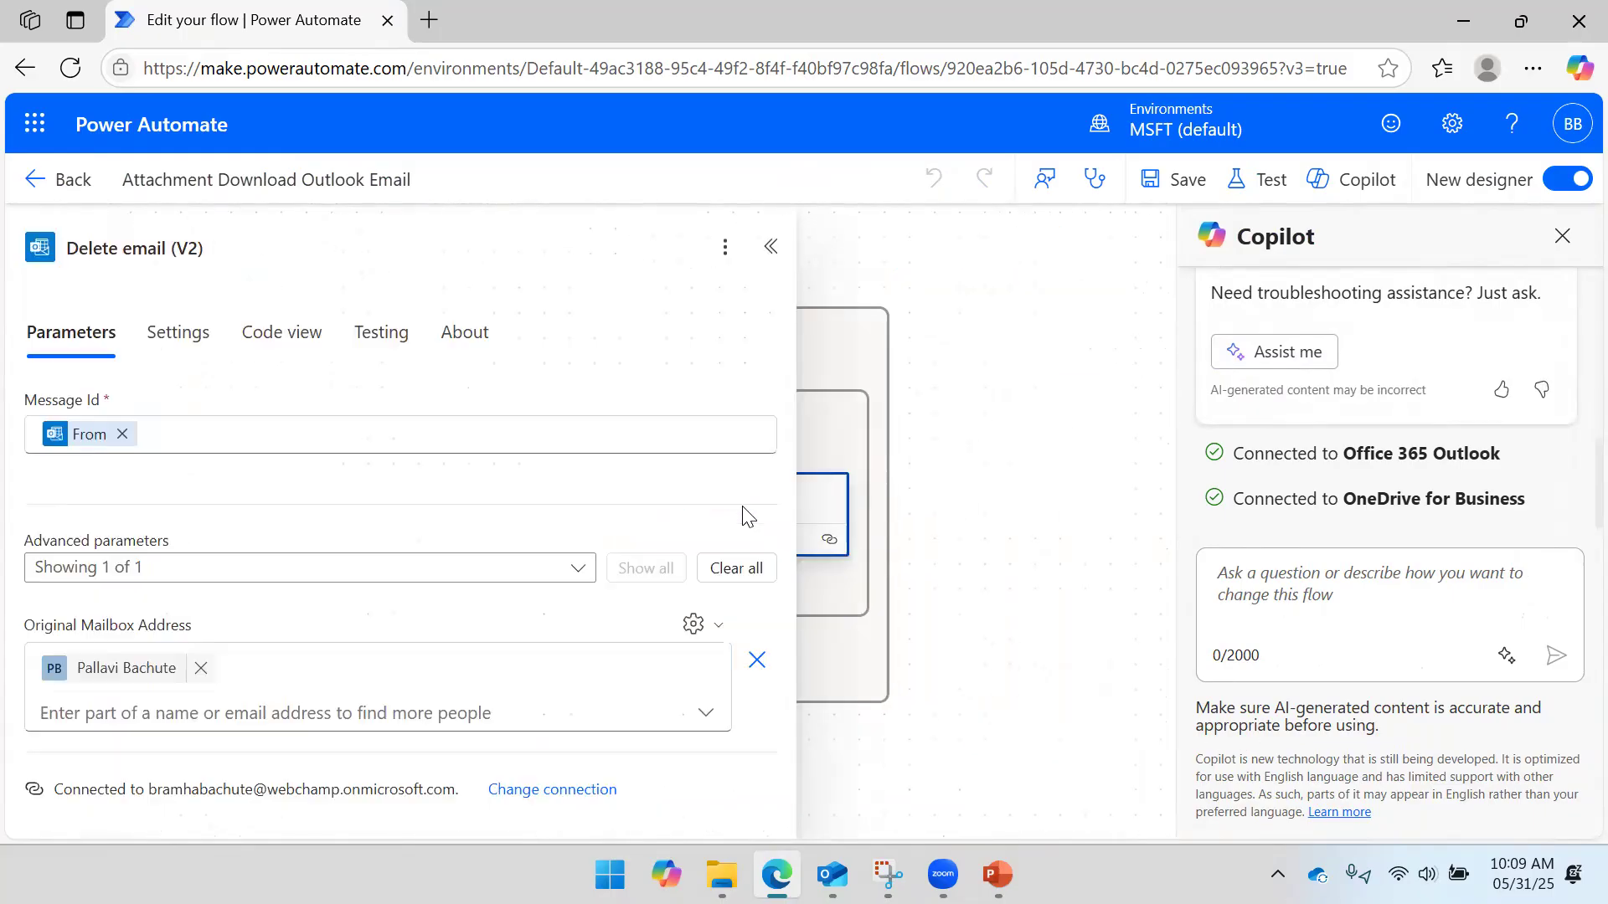
{"action": "left_click", "coordinate": [204, 669]}
{"action": "left_click", "coordinate": [183, 664]}
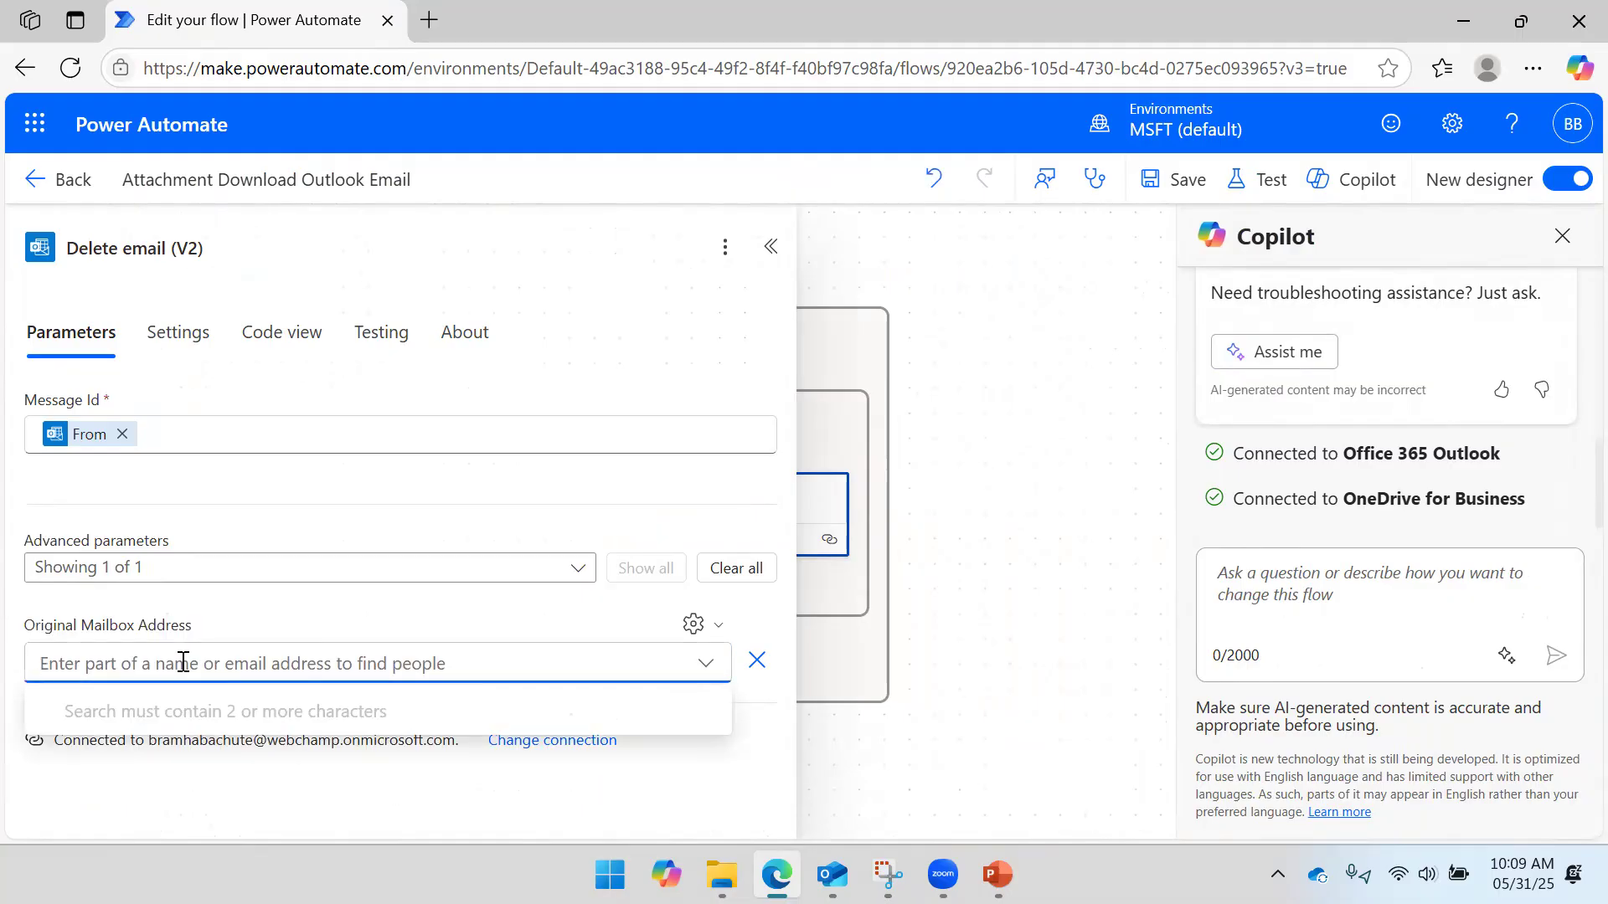
{"action": "type", "text": "web"}
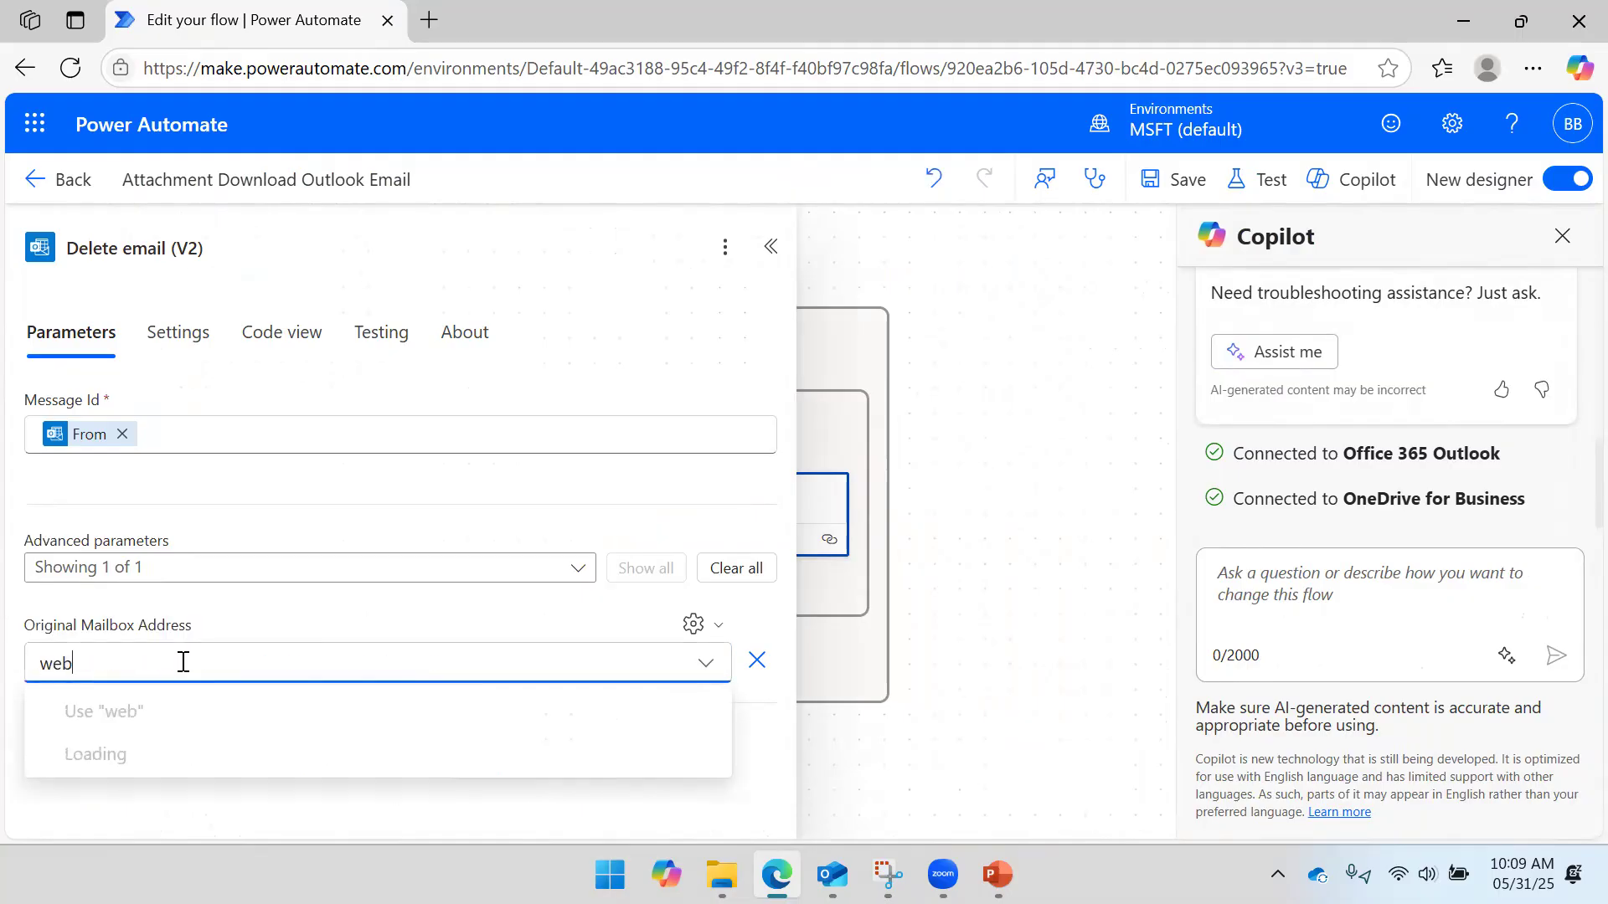
{"action": "left_click", "coordinate": [163, 770]}
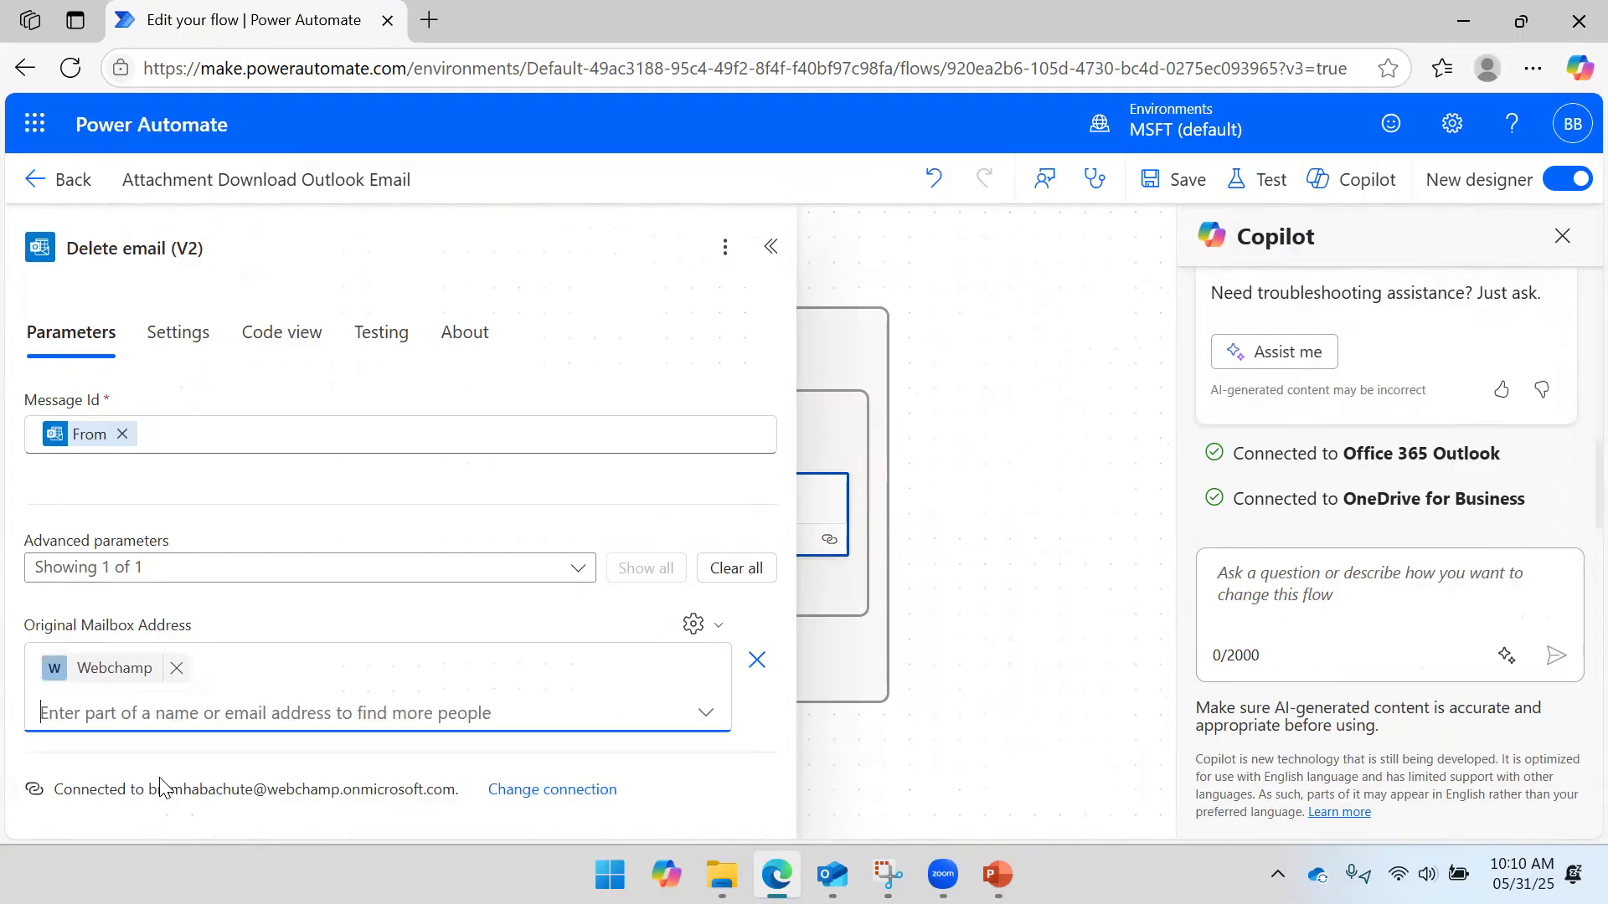
- Save the flow and start a manual test run, then switch to the mail app
{"action": "left_click", "coordinate": [1171, 180]}
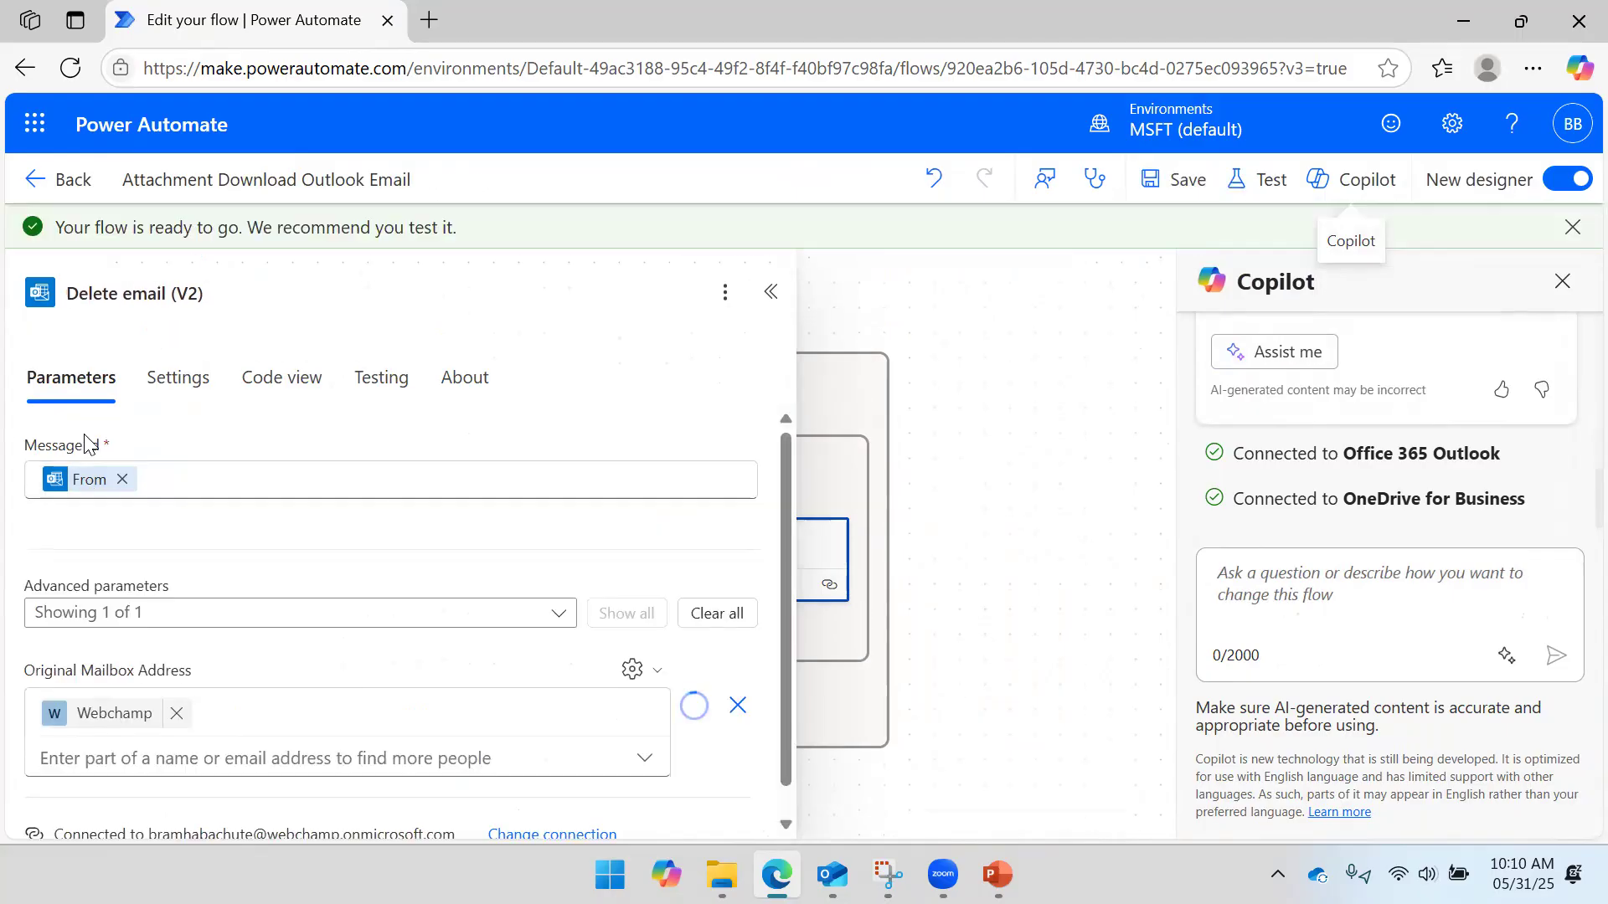
{"action": "left_click", "coordinate": [966, 332]}
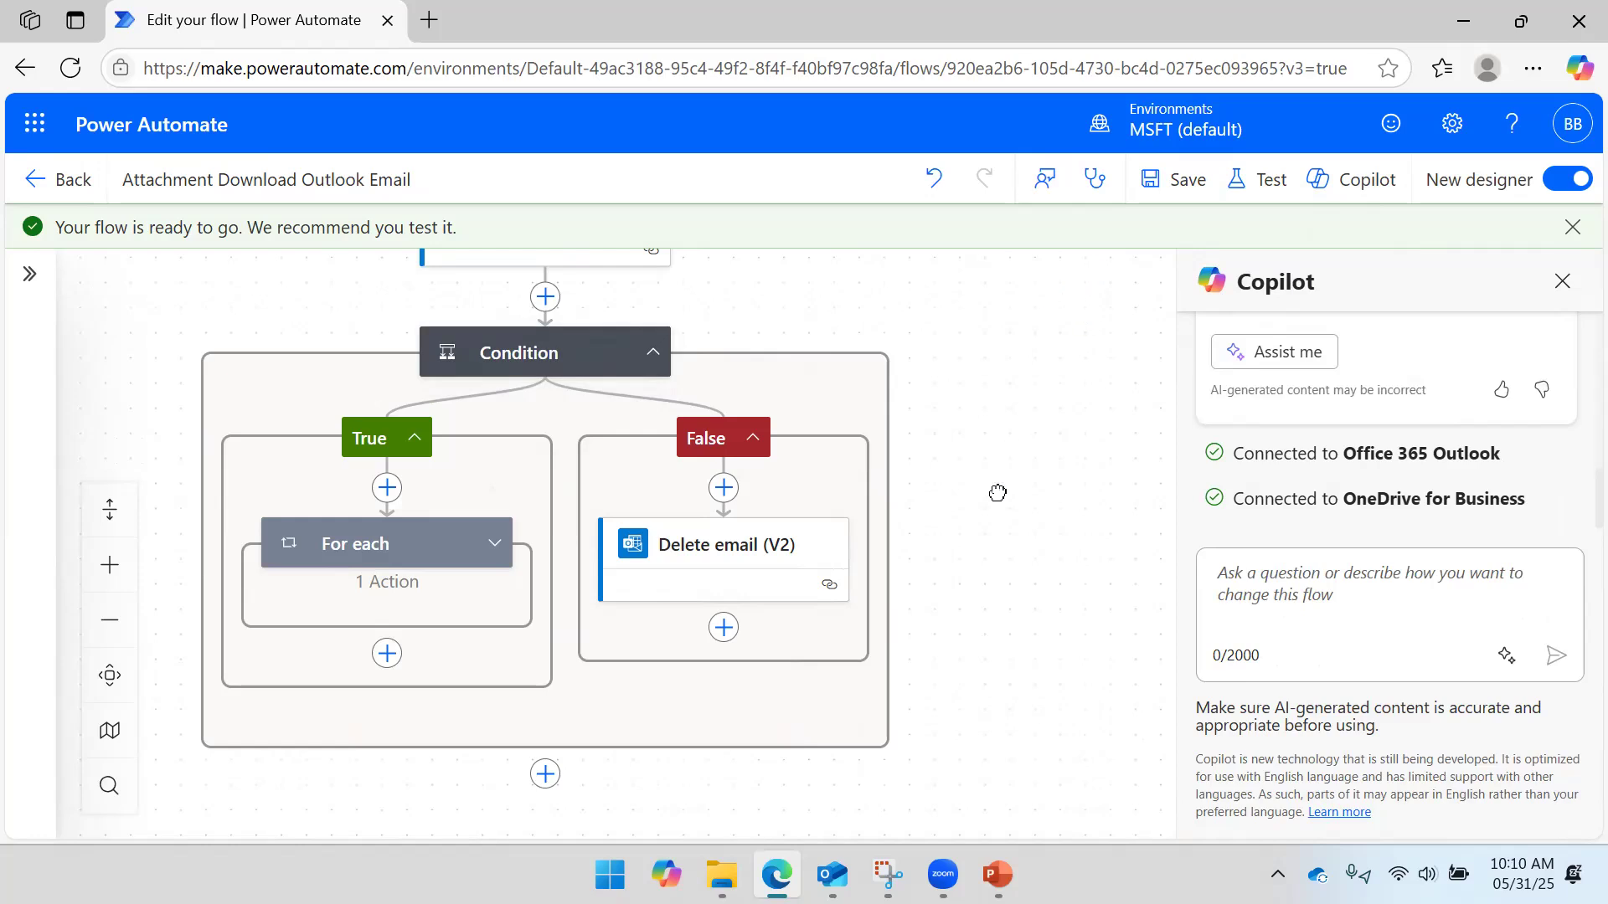
{"action": "left_click_drag", "start_coordinate": [999, 490], "coordinate": [1076, 473]}
{"action": "left_click", "coordinate": [1563, 281]}
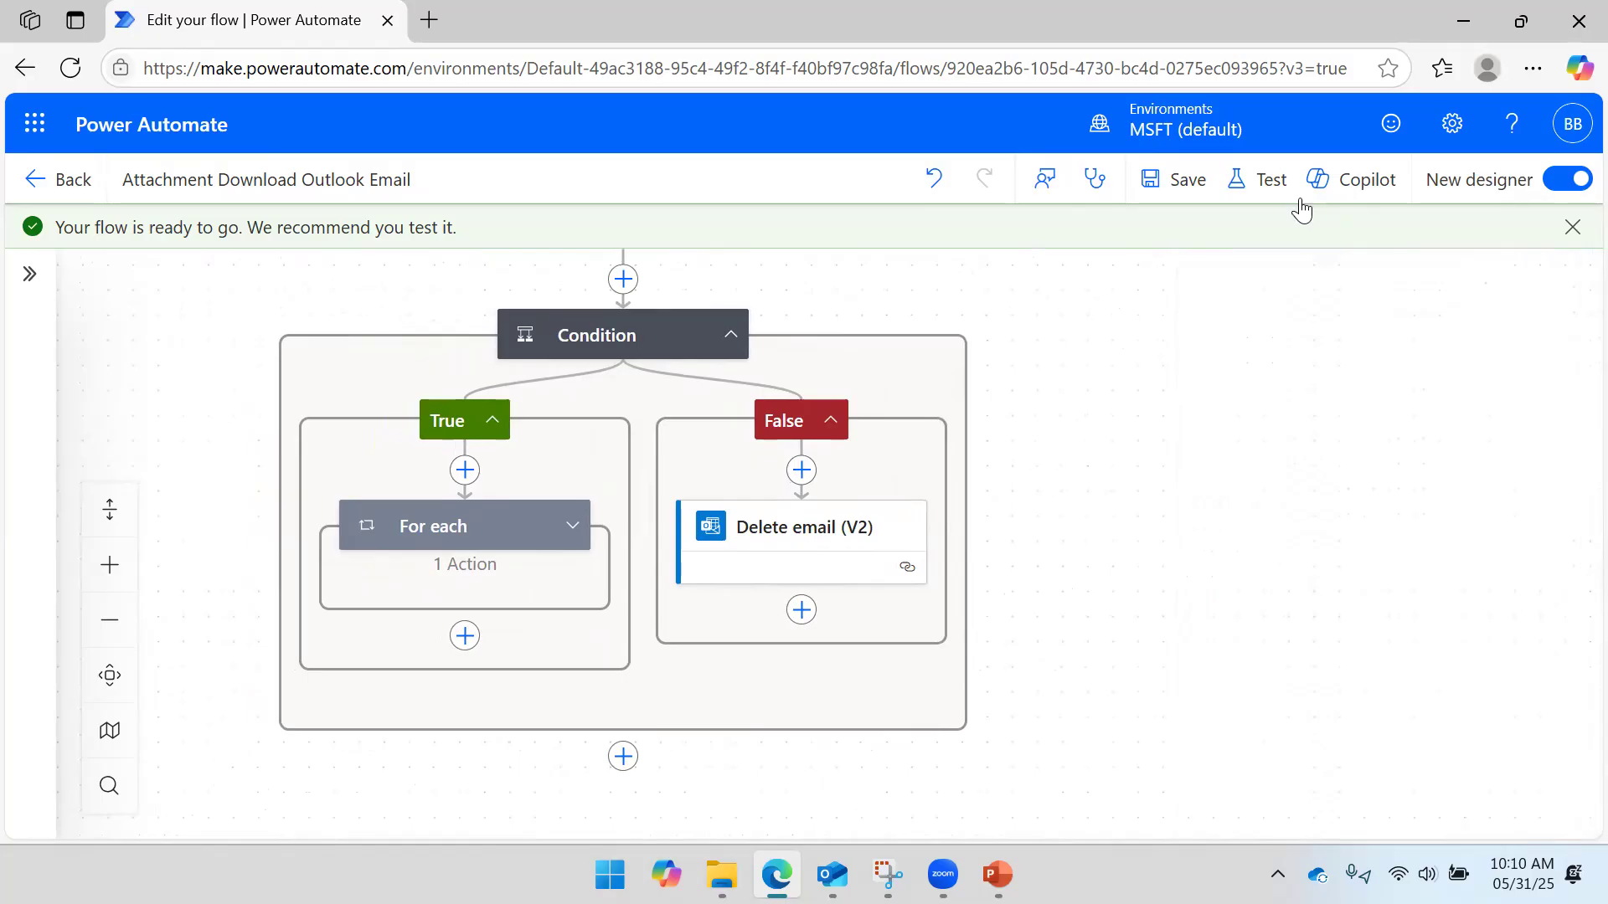
{"action": "left_click", "coordinate": [1186, 276]}
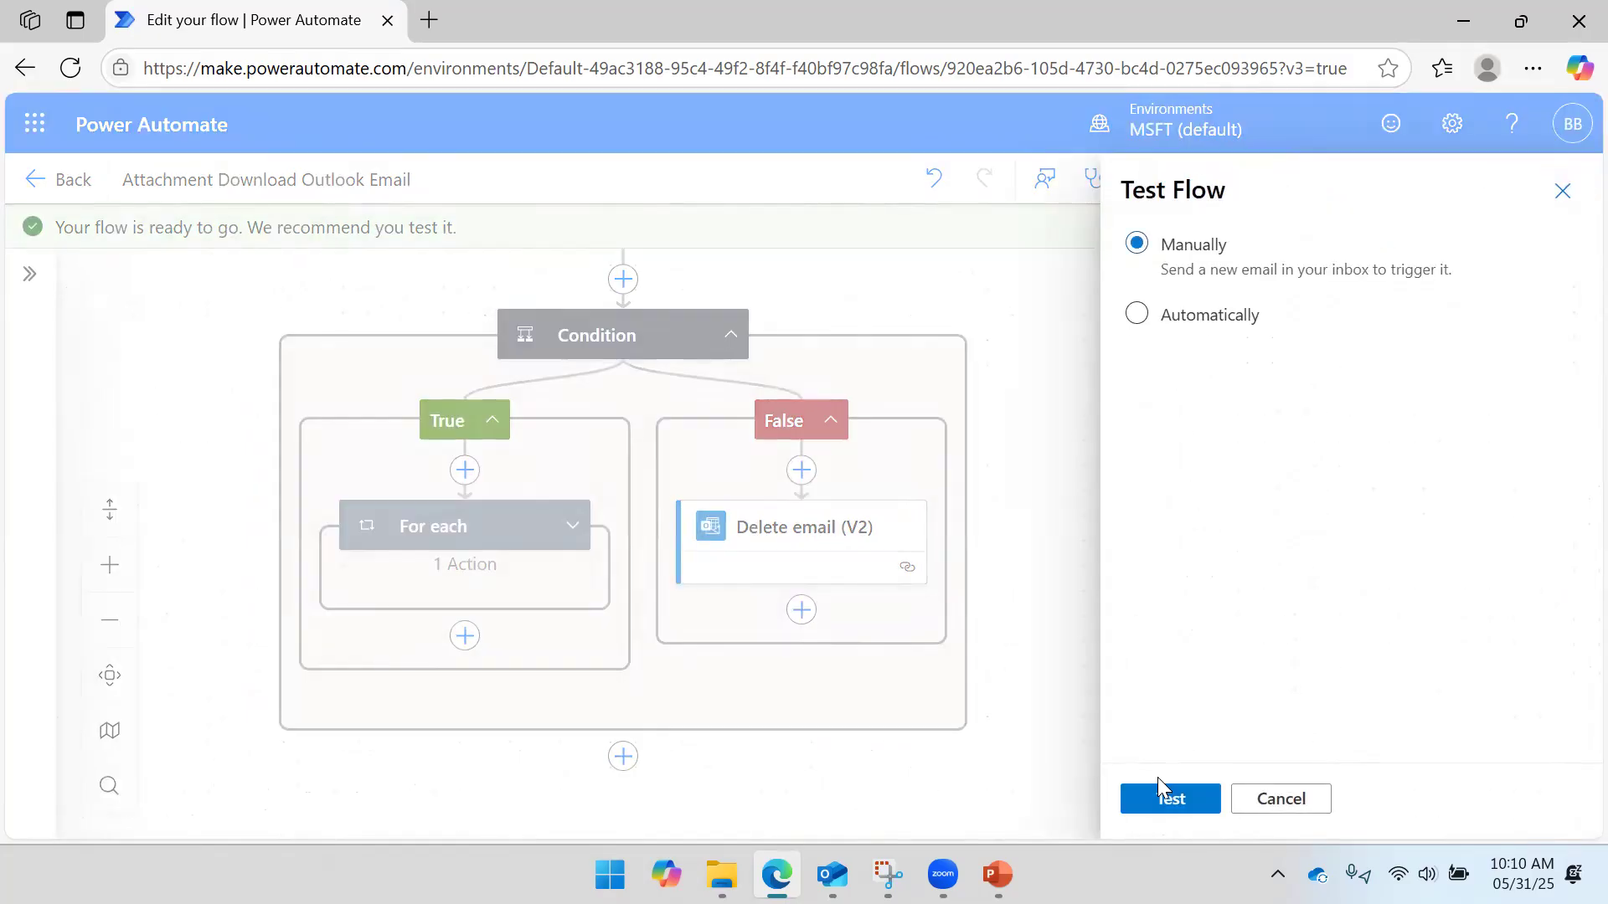
{"action": "left_click", "coordinate": [1144, 803]}
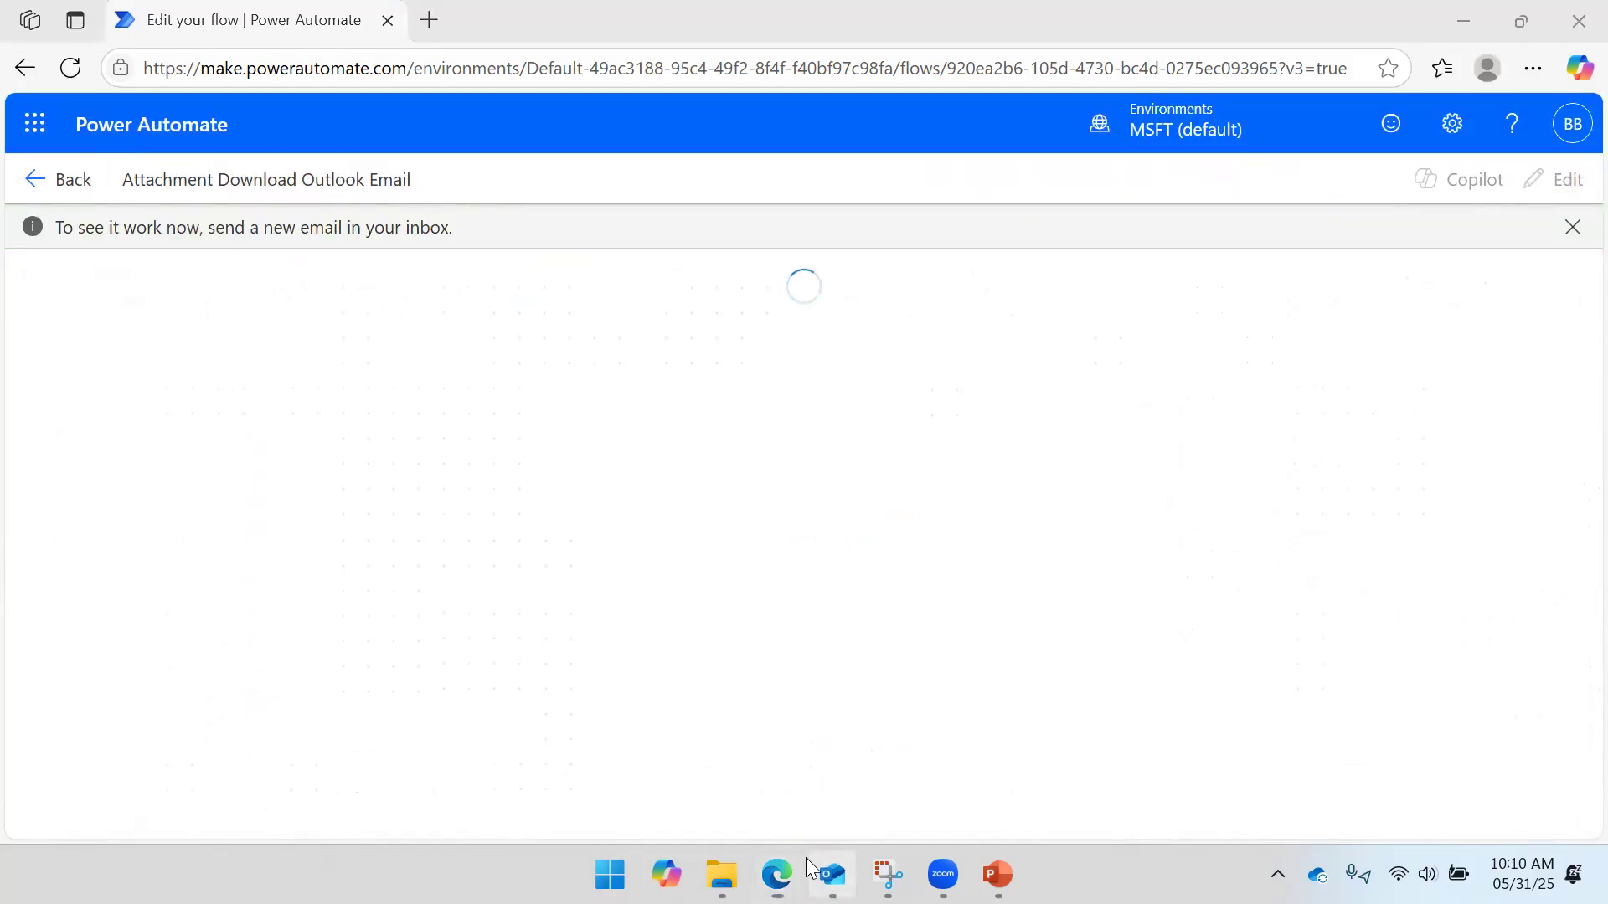
{"action": "left_click", "coordinate": [831, 873]}
- Look through the inbox emails, then start a new email addressed to your own mailbox
{"action": "left_click", "coordinate": [469, 405]}
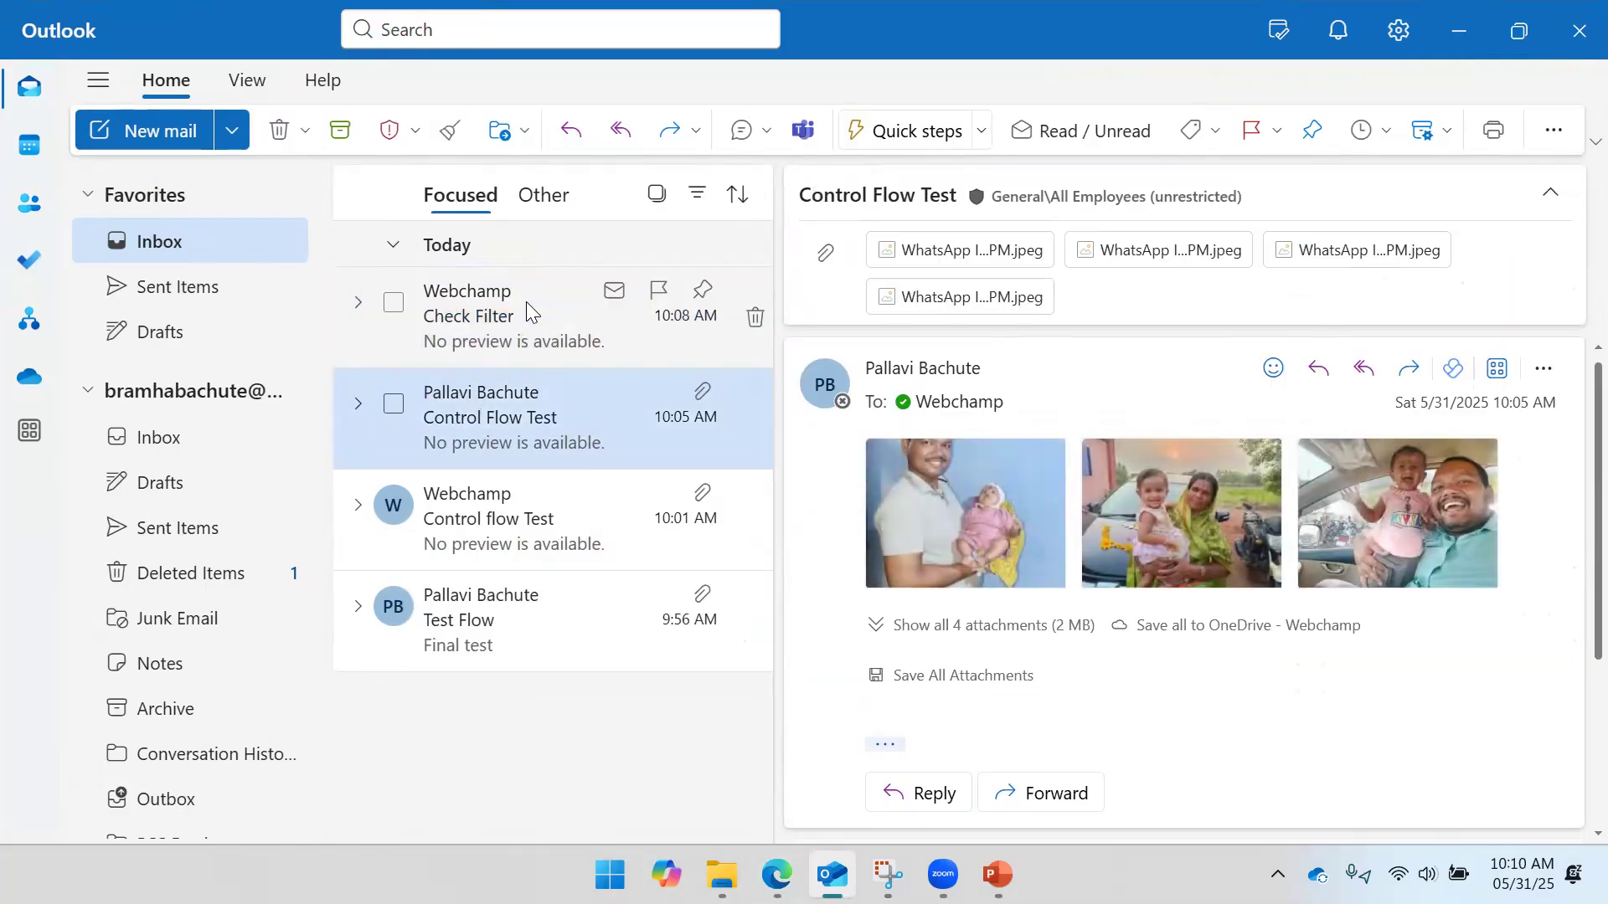
{"action": "left_click", "coordinate": [525, 303]}
{"action": "left_click", "coordinate": [488, 624]}
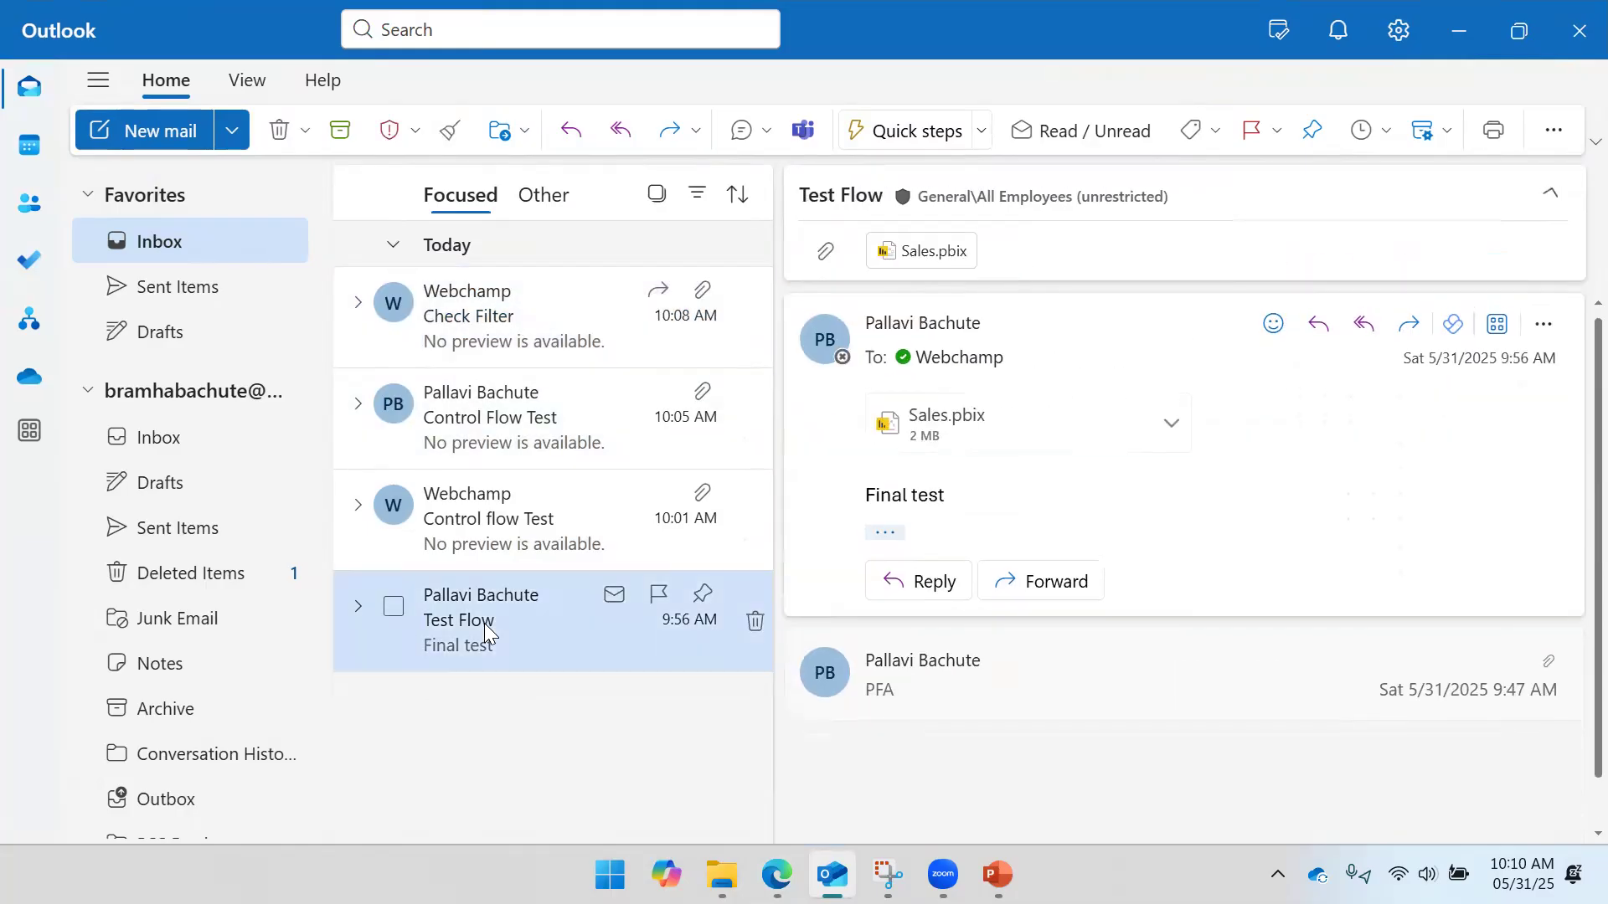
{"action": "left_click", "coordinate": [484, 505]}
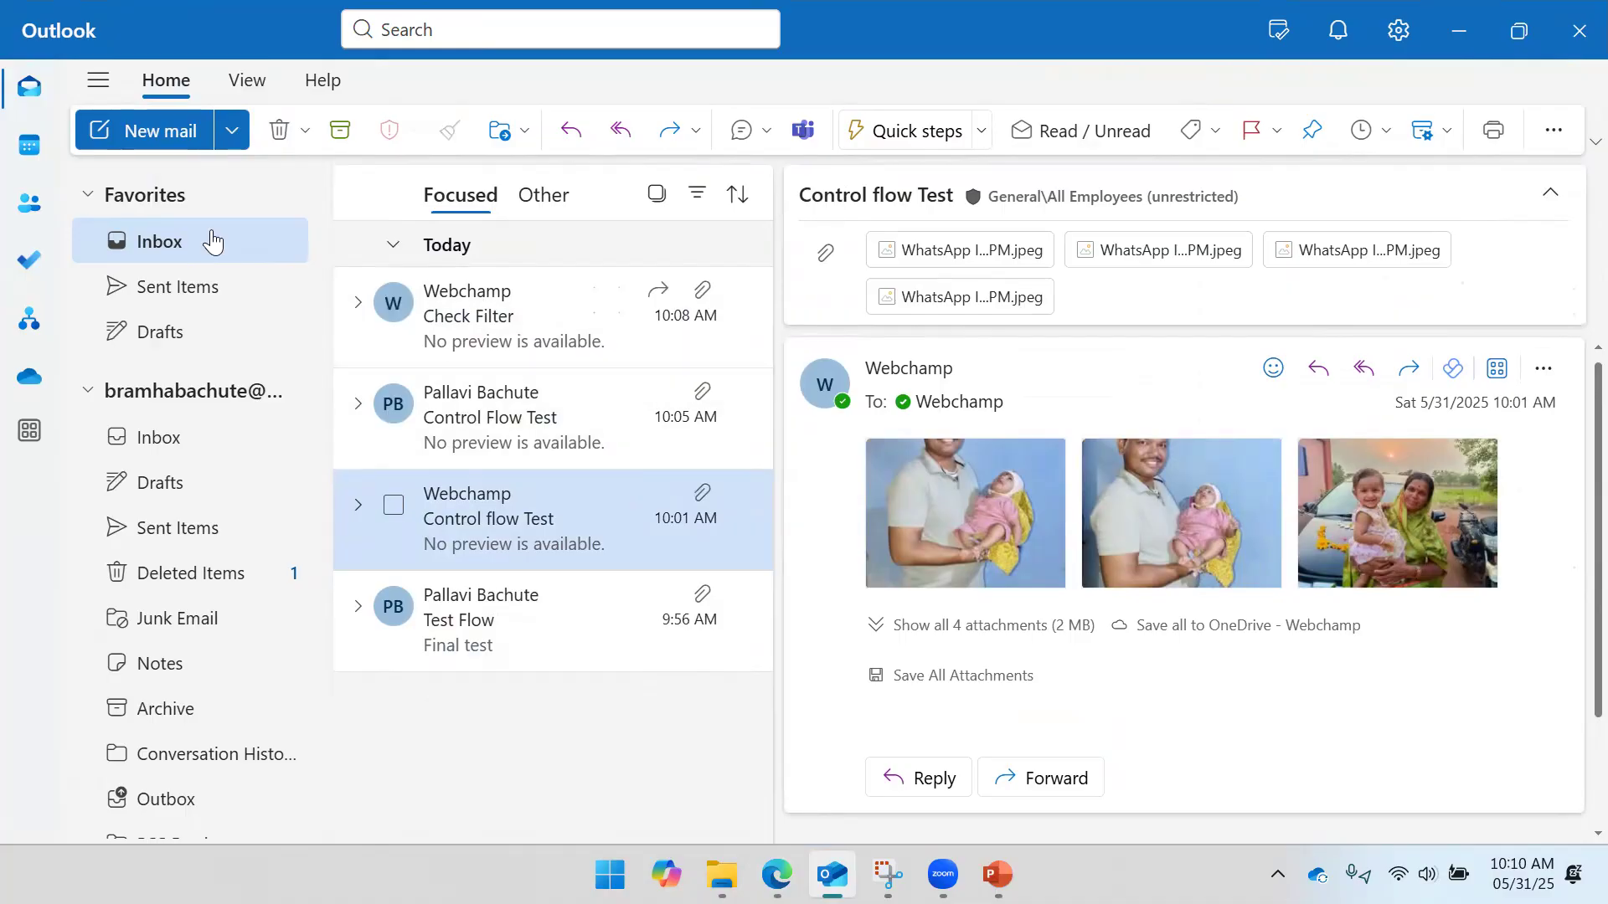
{"action": "left_click", "coordinate": [129, 134]}
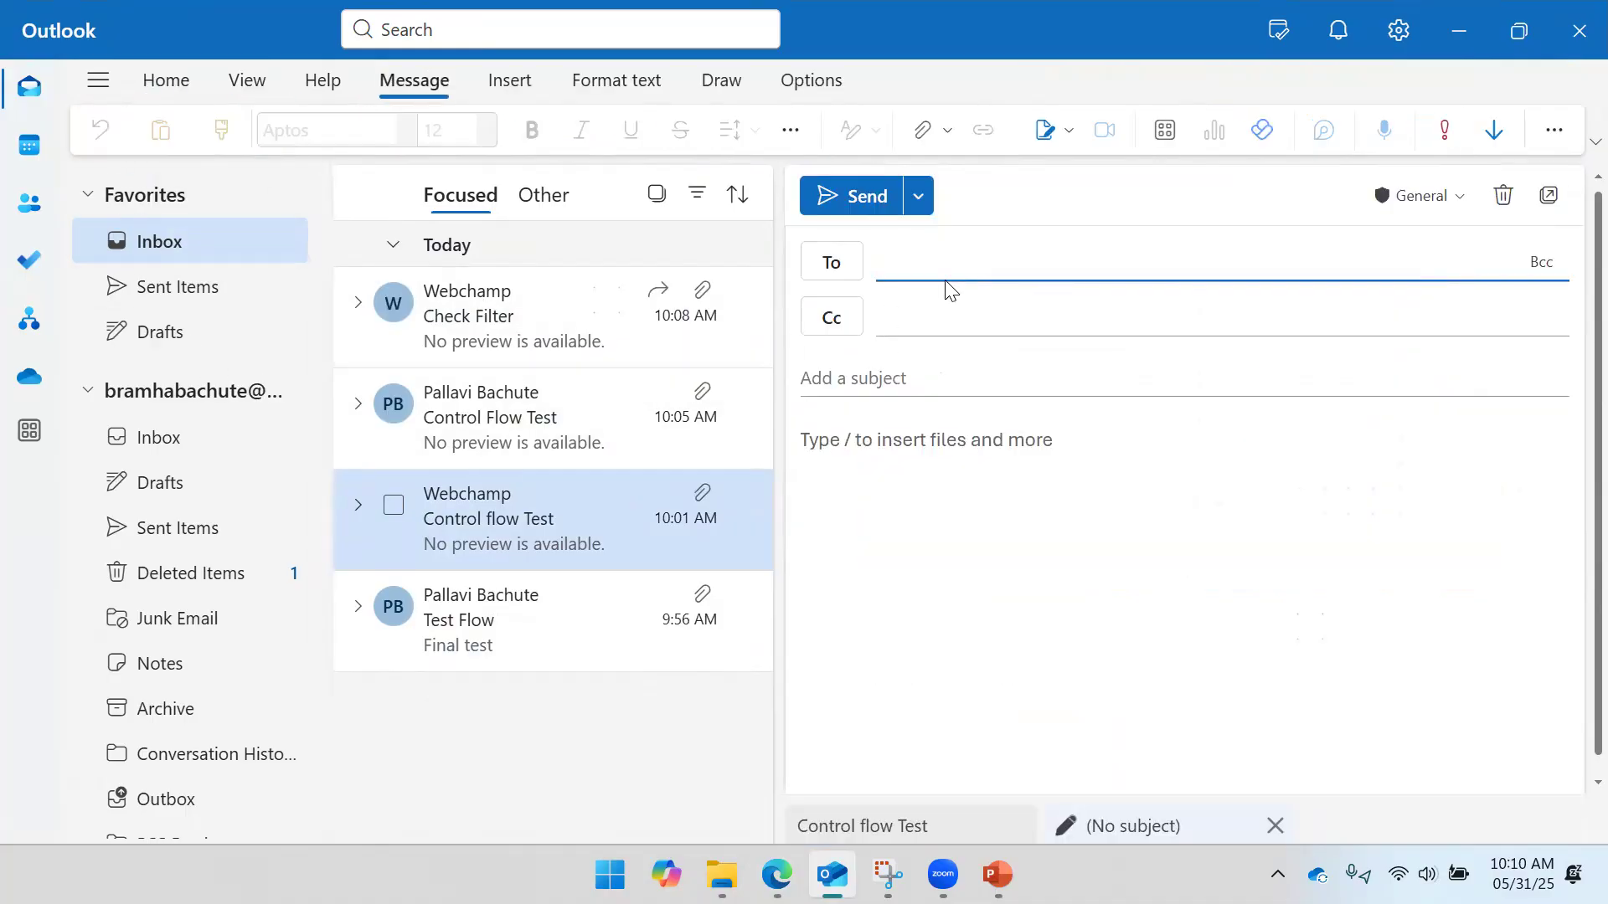
{"action": "type", "text": "Web"}
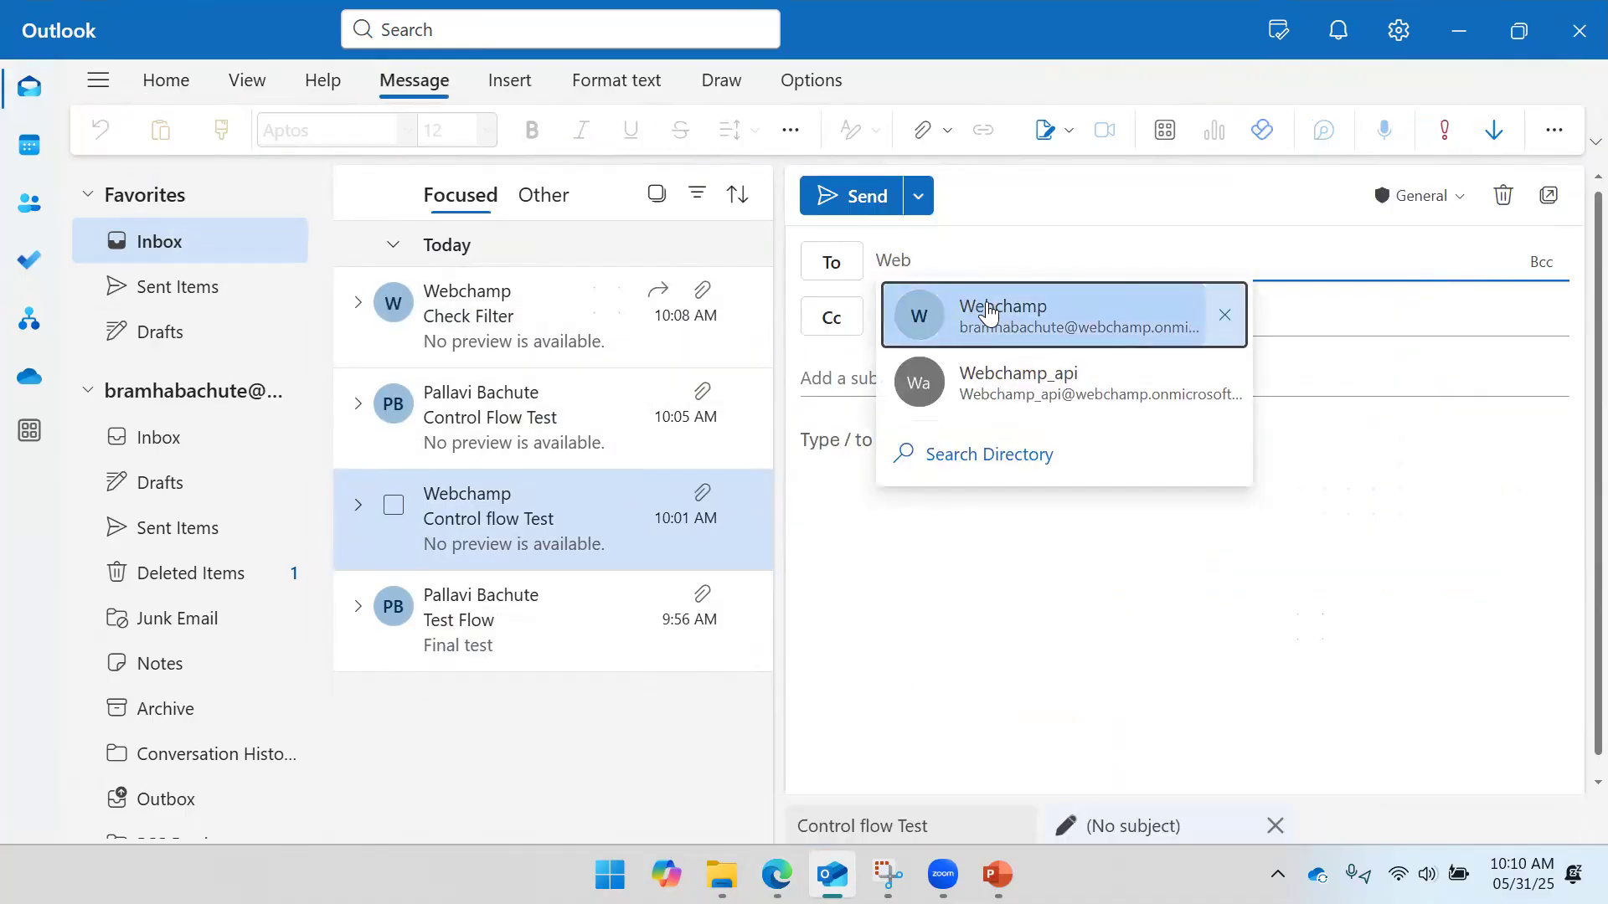
{"action": "left_click", "coordinate": [990, 309]}
- Give it subject 'Delete an email Test' and body 'Test Delete Action', and send it without attachments
{"action": "left_click", "coordinate": [891, 366]}
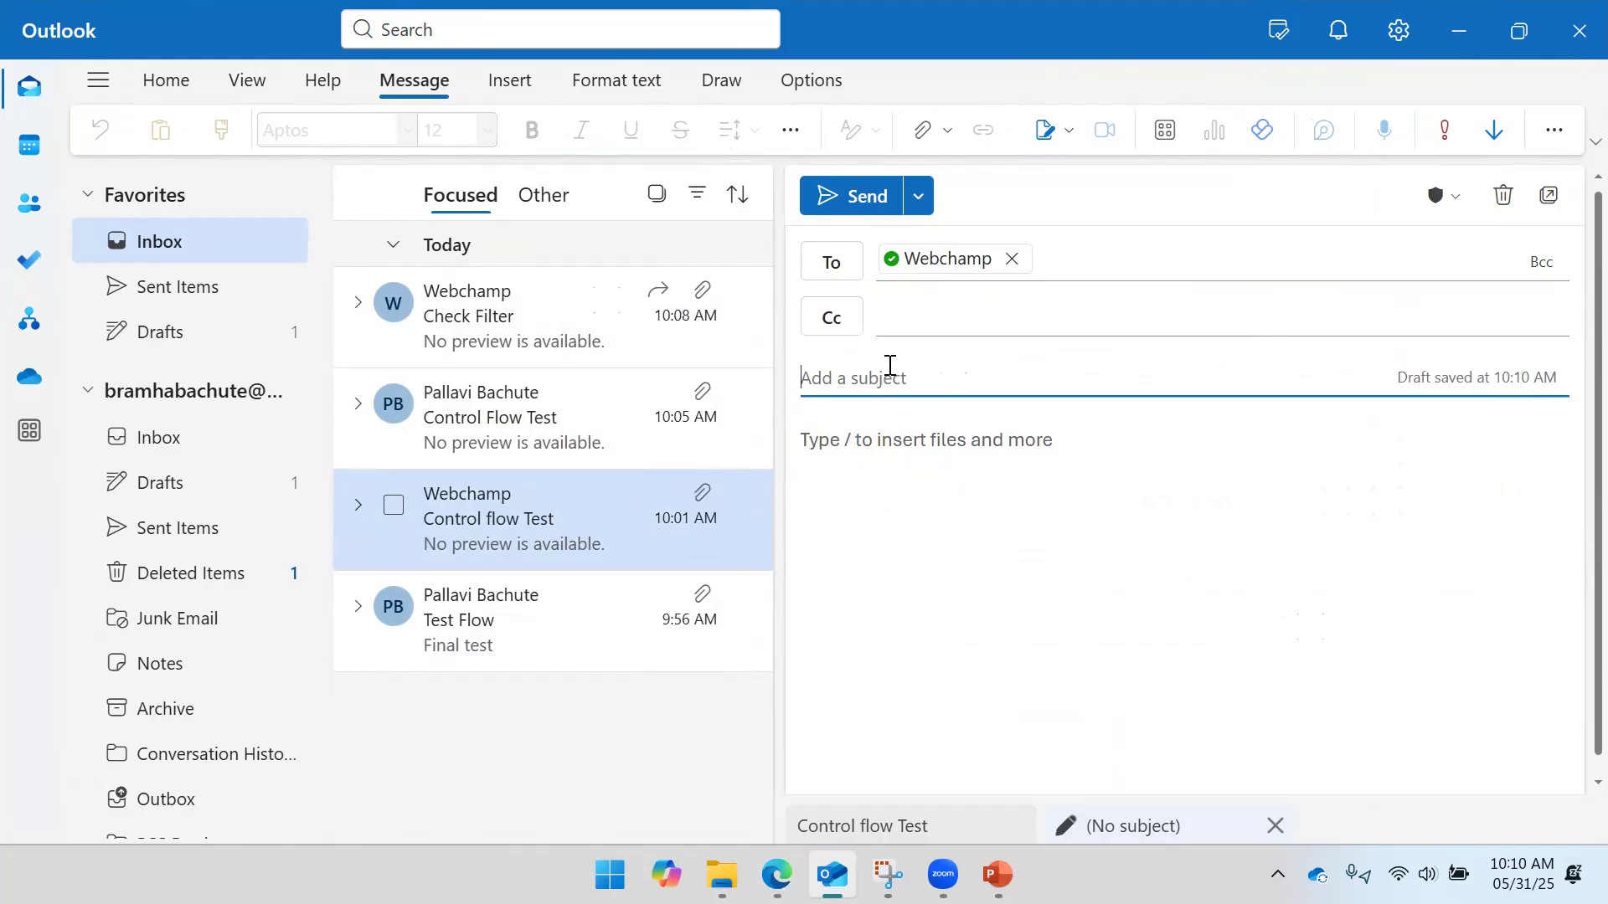
{"action": "type", "text": "Delete an email Test"}
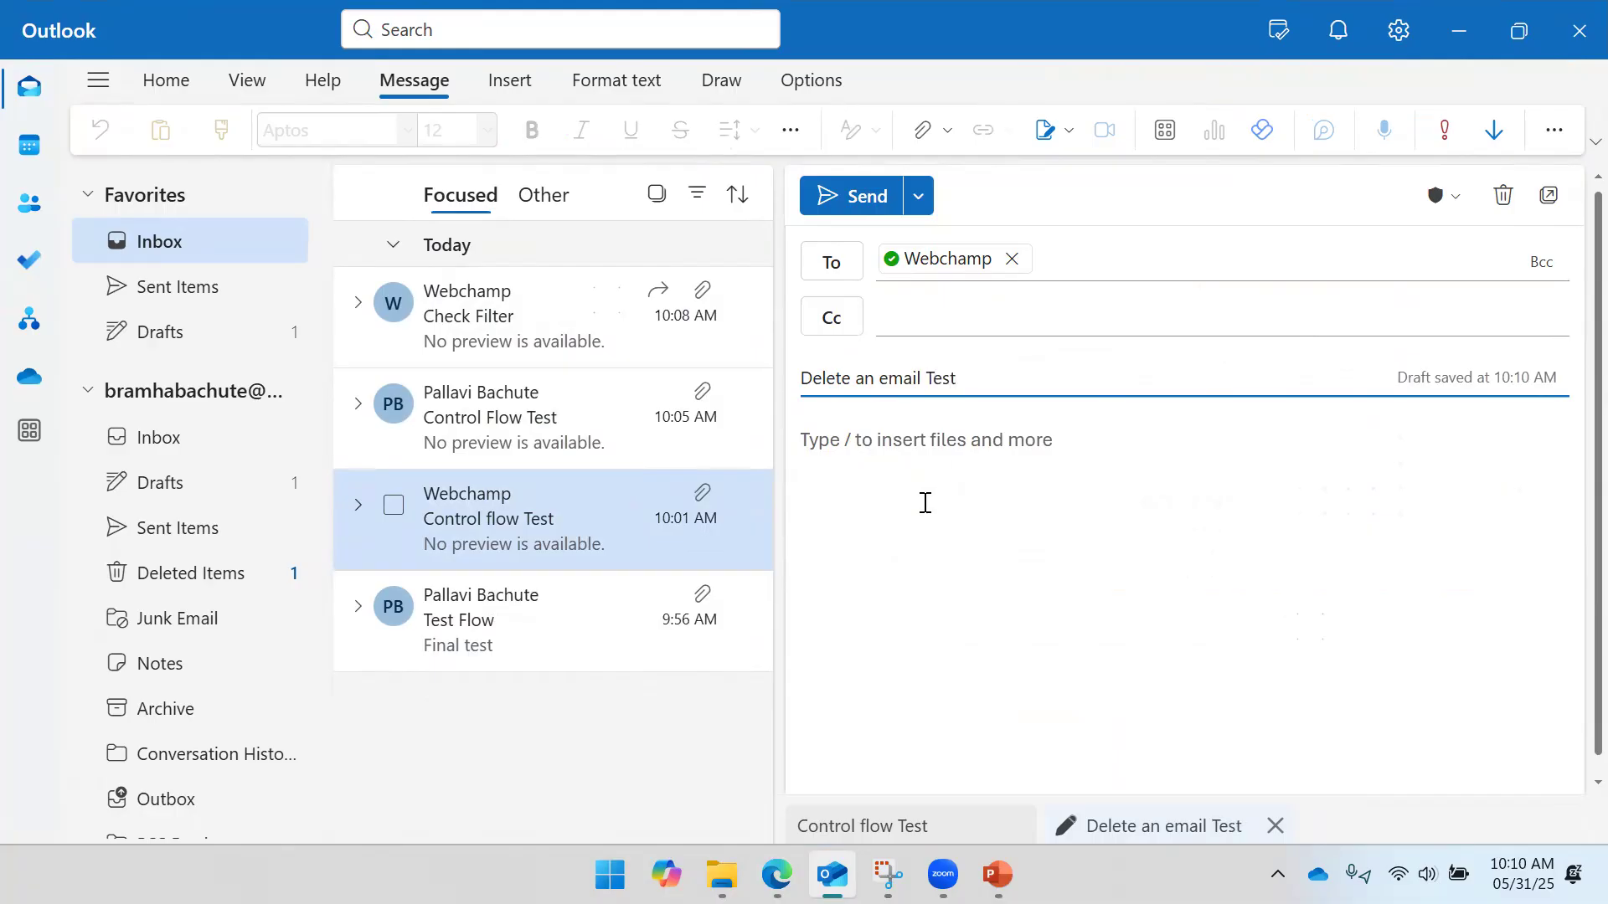
{"action": "left_click", "coordinate": [926, 502]}
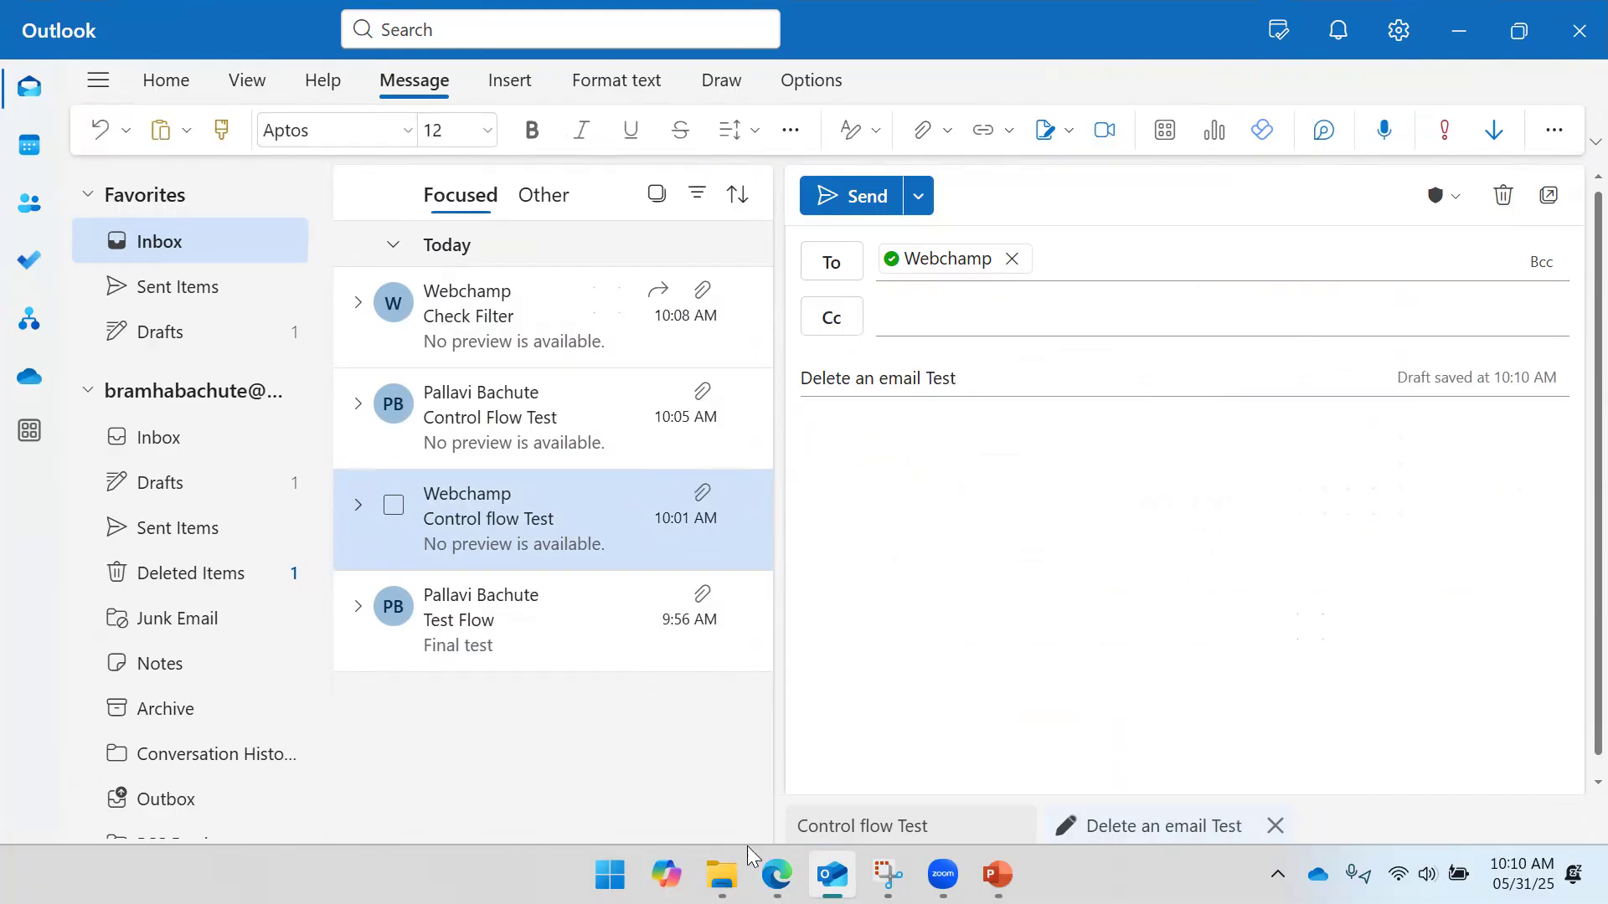
{"action": "mouse_move", "coordinate": [722, 874]}
{"action": "left_click", "coordinate": [787, 814]}
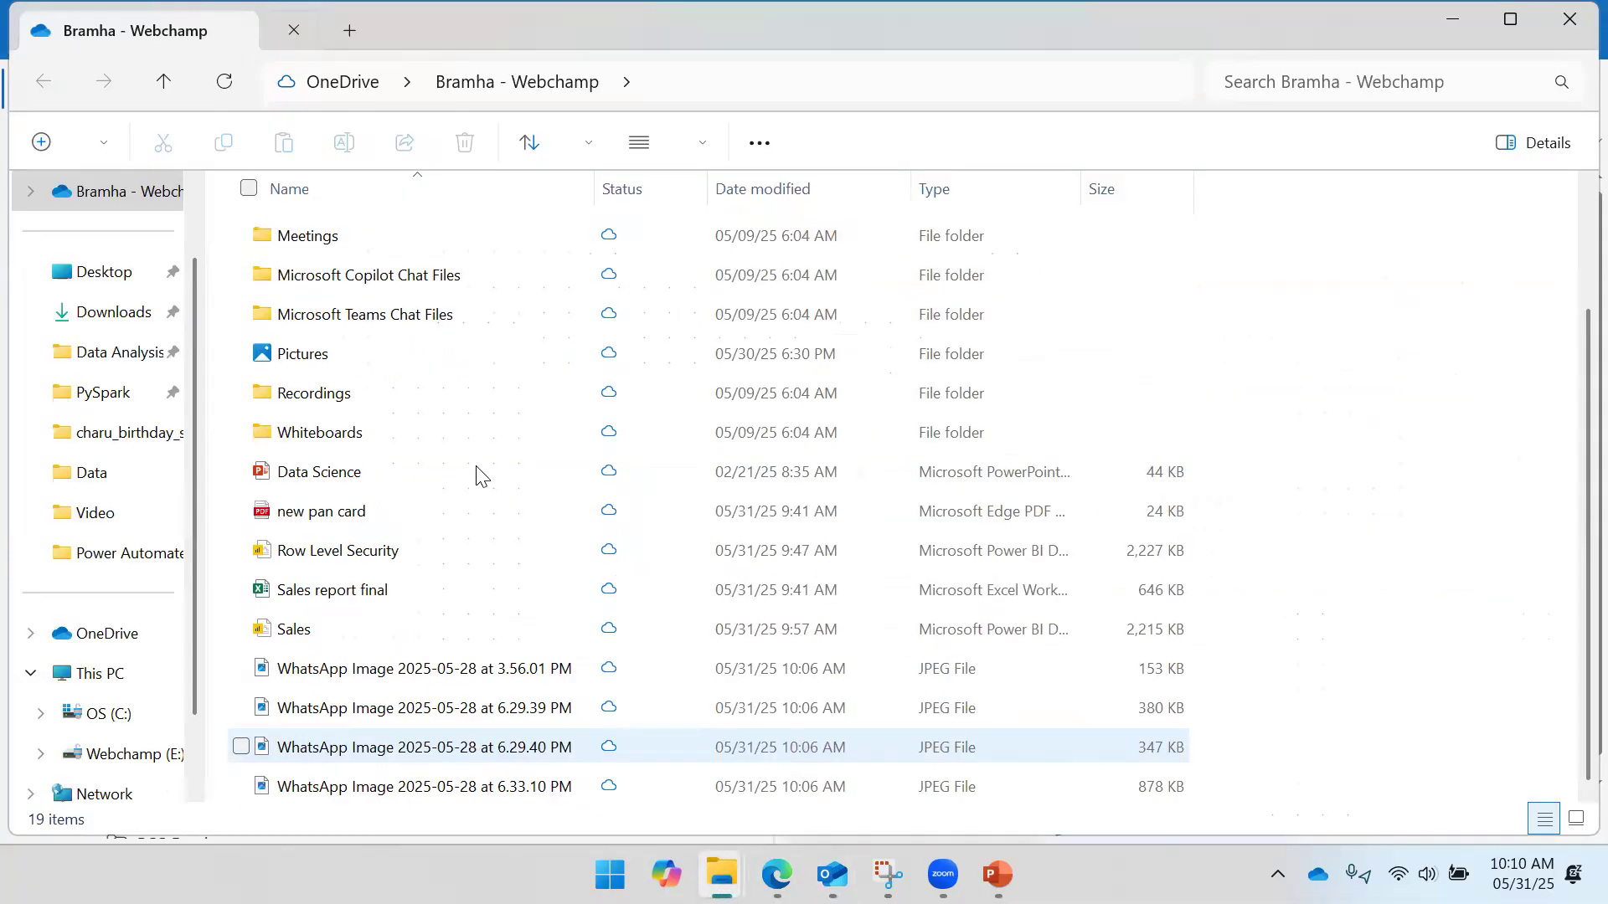
{"action": "left_click", "coordinate": [1447, 15]}
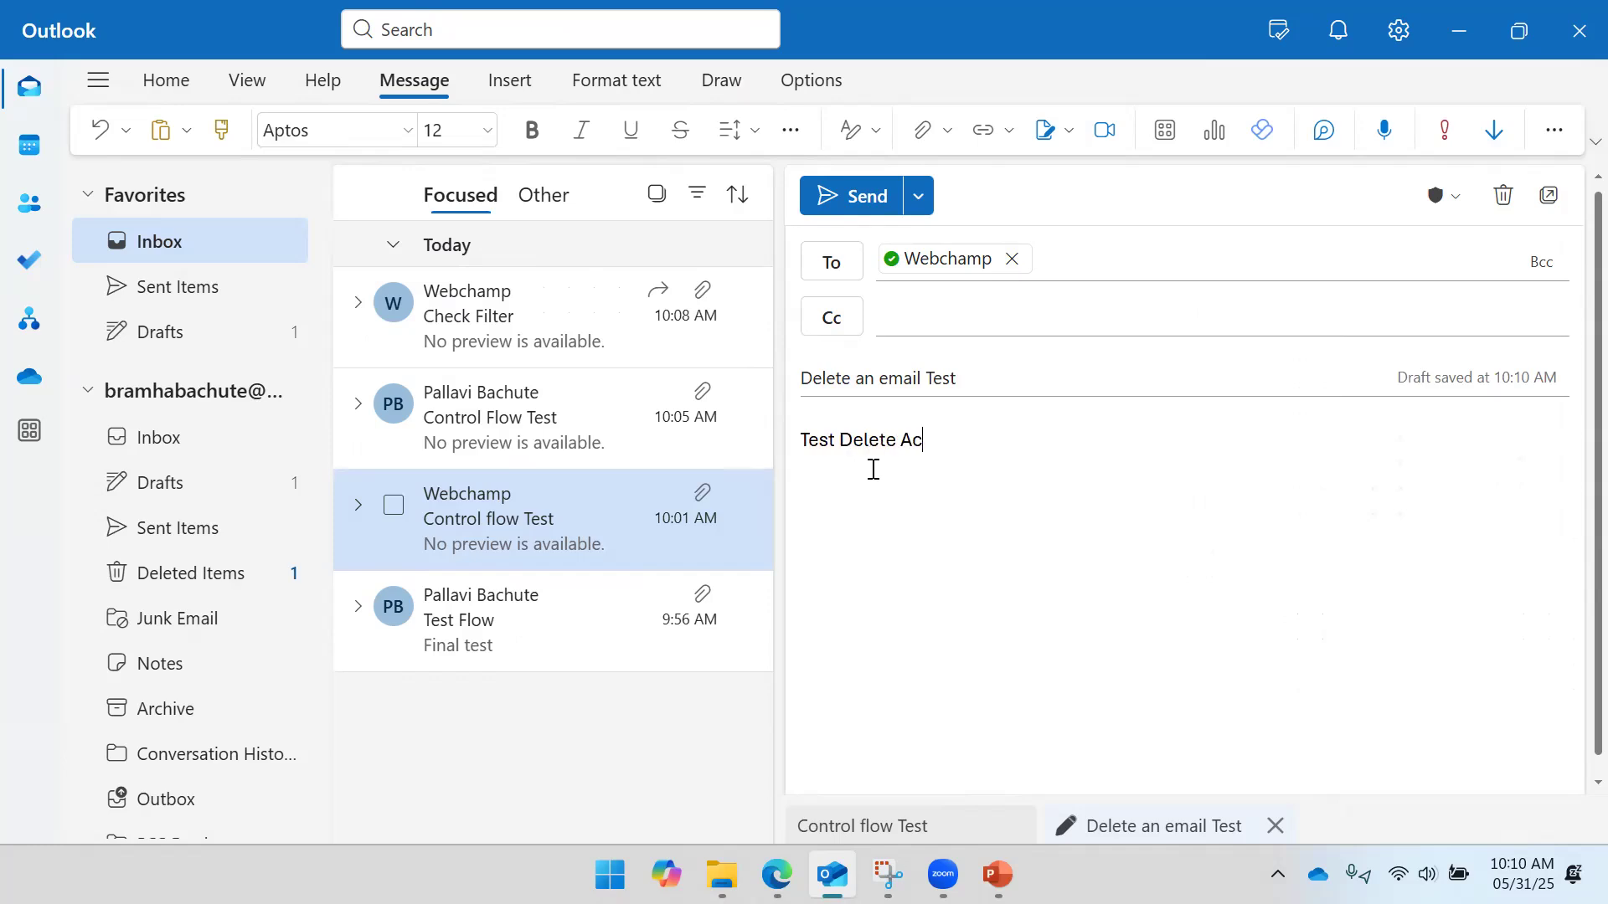
{"action": "left_click", "coordinate": [867, 191]}
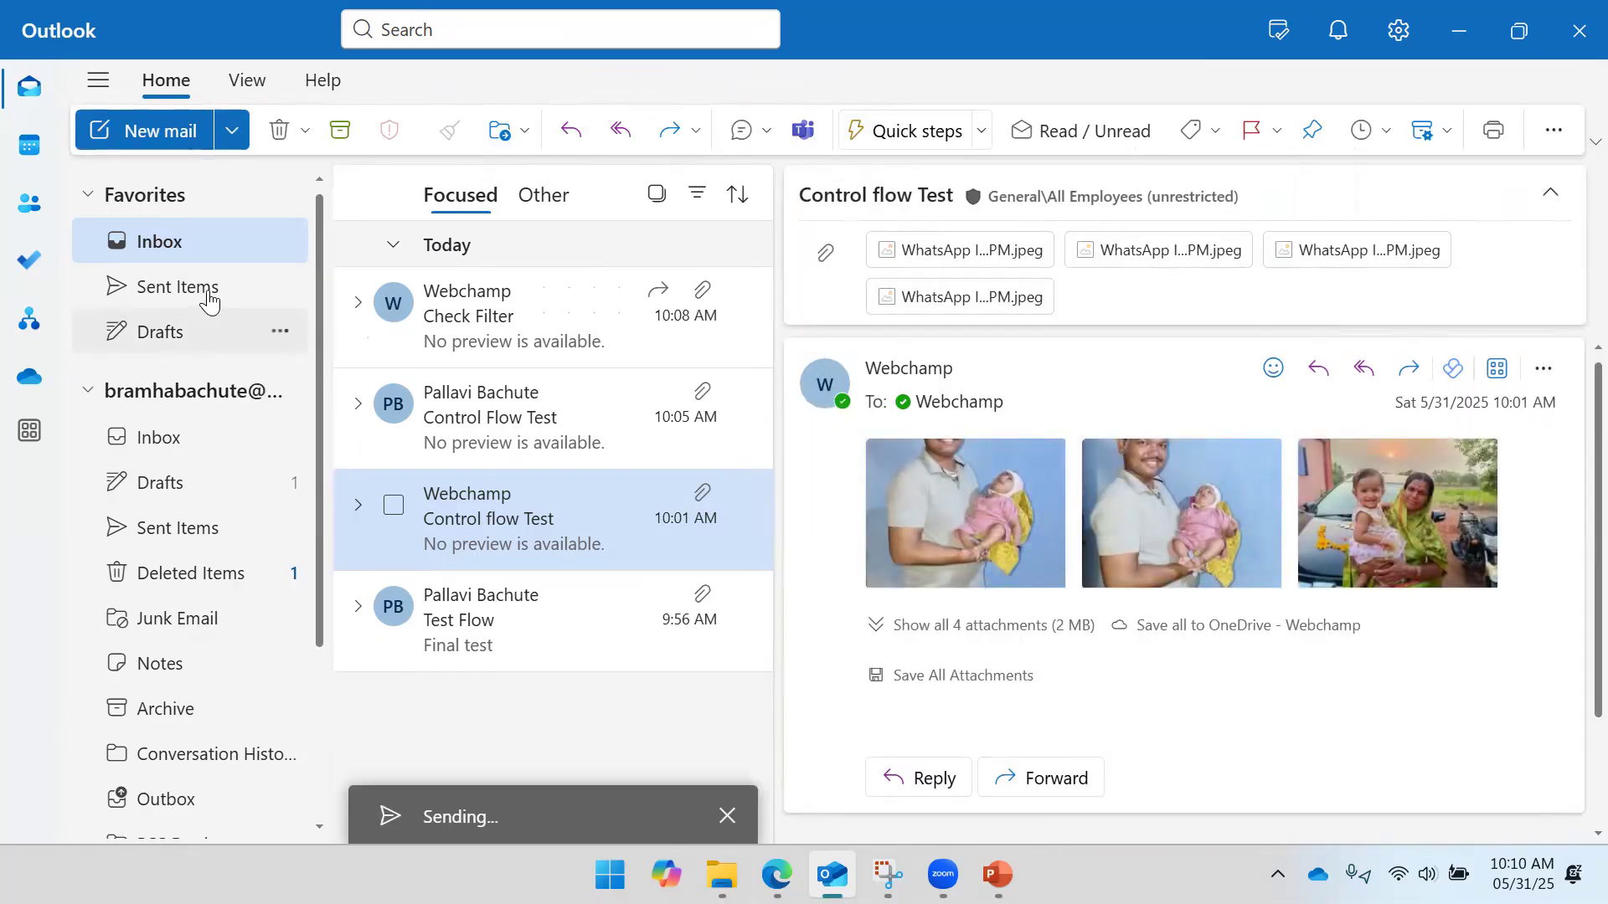
- Find the 'Delete an email Test' message in the Inbox, then open its copy in Sent Items
{"action": "left_click", "coordinate": [207, 298]}
{"action": "left_click", "coordinate": [168, 251]}
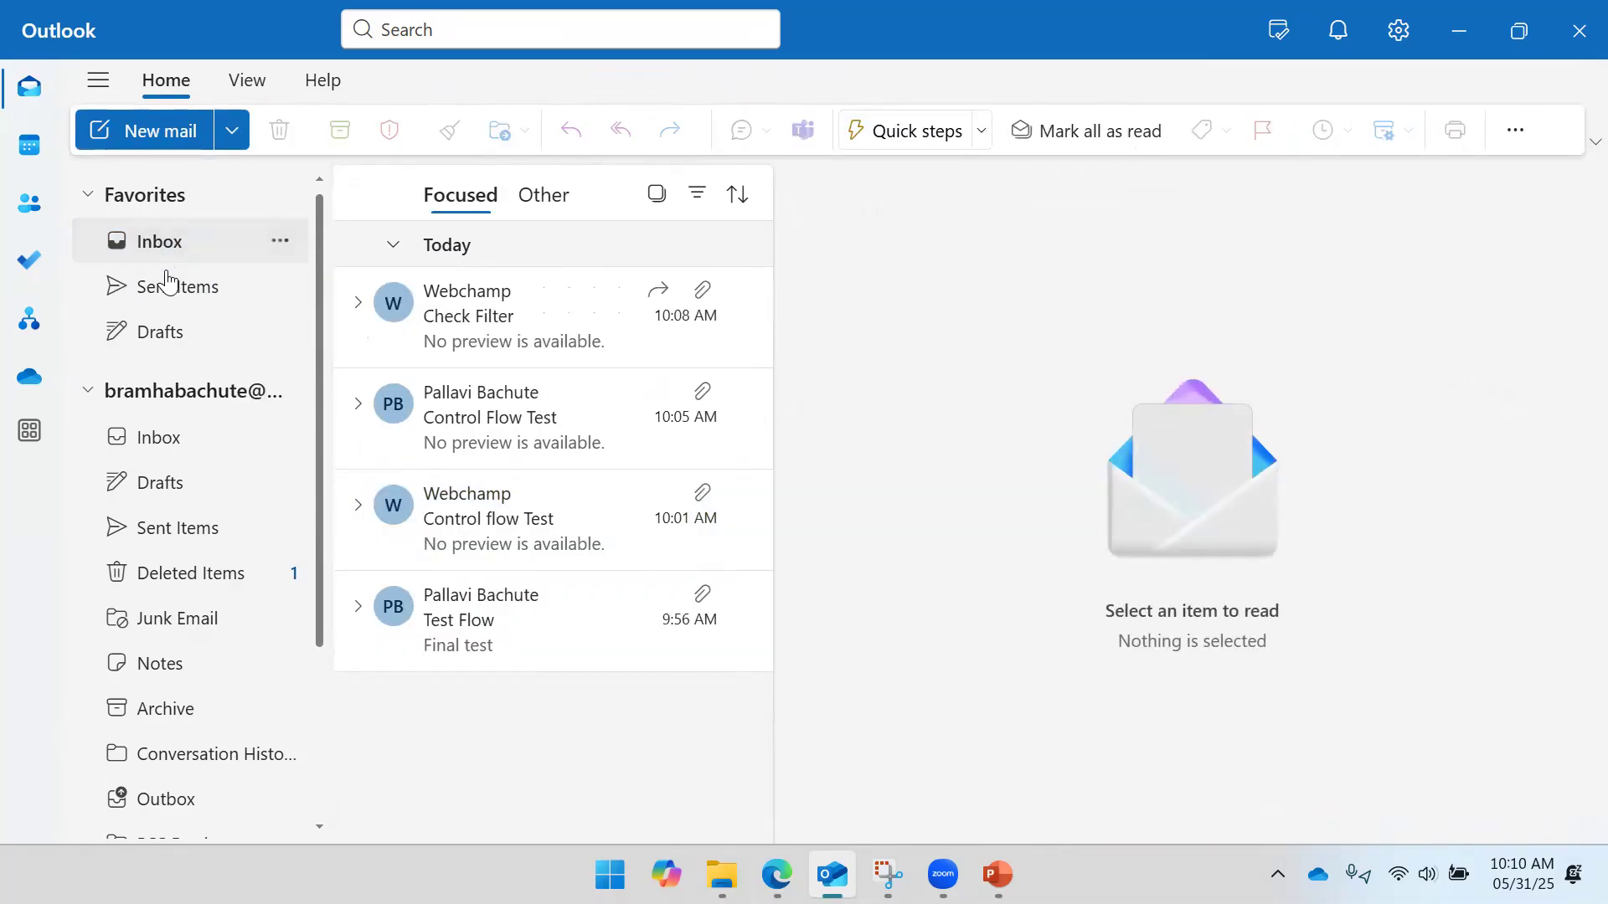
{"action": "left_click", "coordinate": [500, 346]}
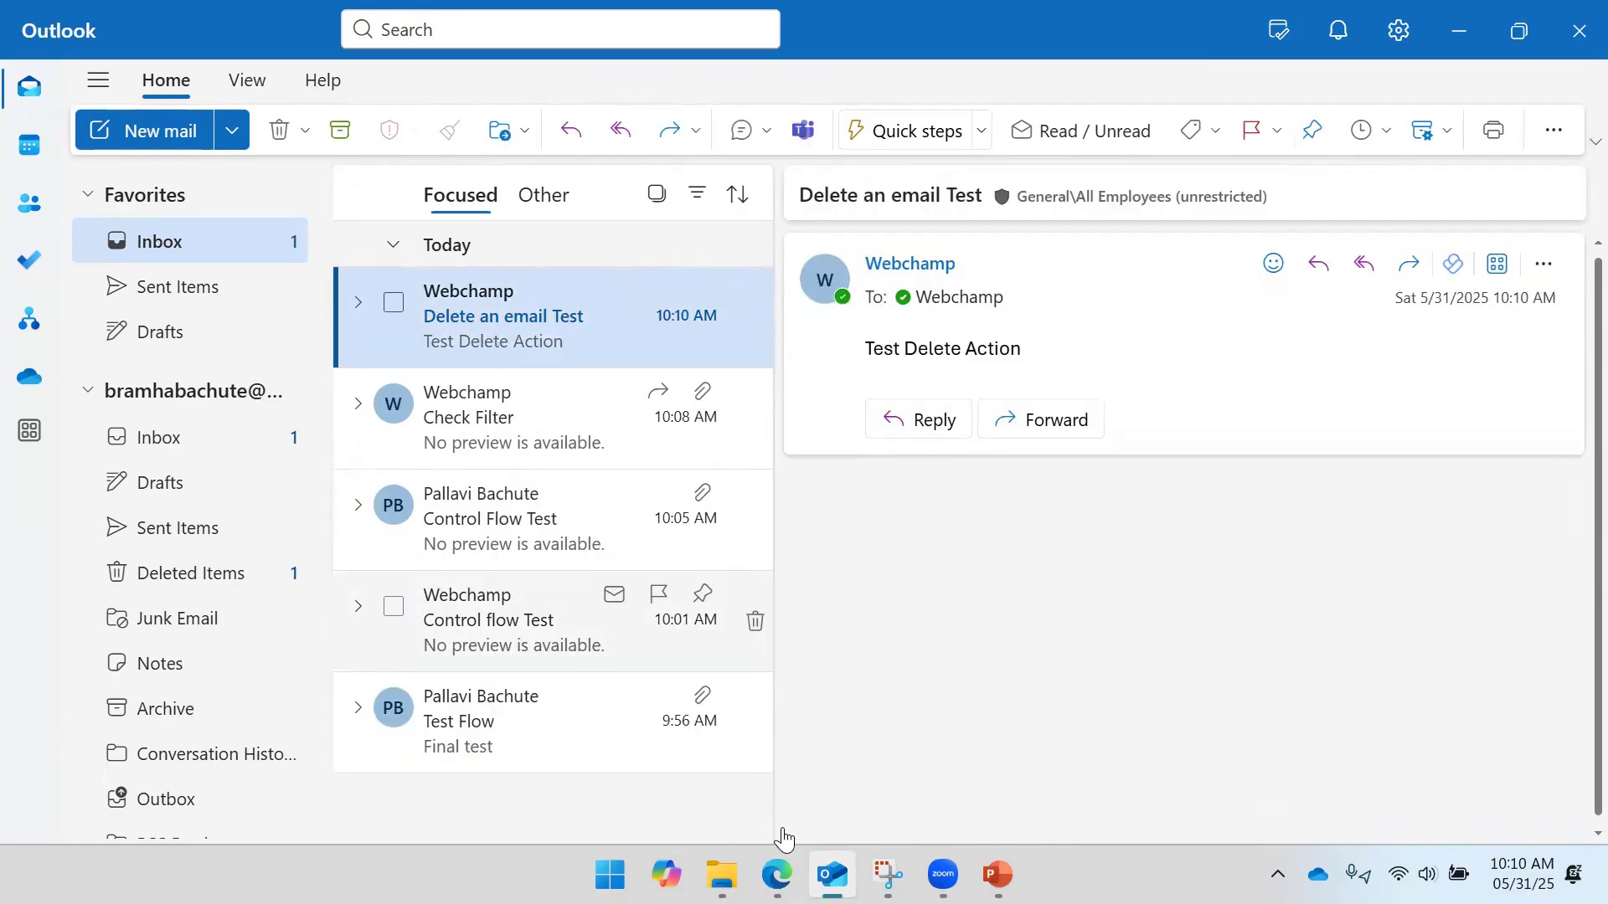
{"action": "left_click", "coordinate": [777, 875]}
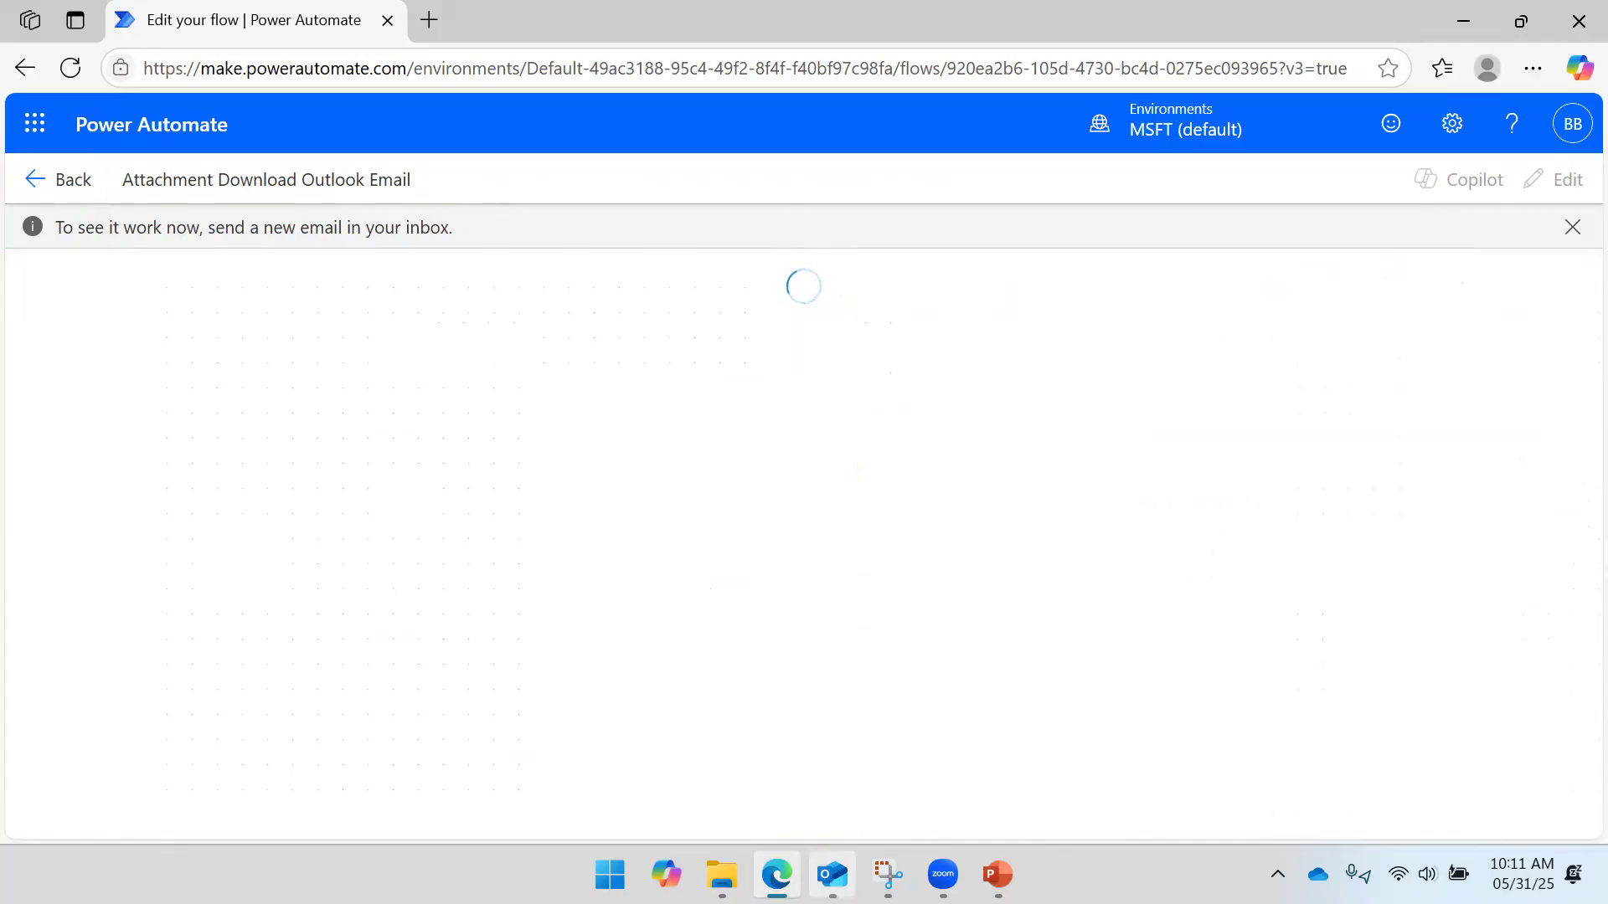
{"action": "left_click", "coordinate": [832, 874]}
{"action": "left_click", "coordinate": [534, 404]}
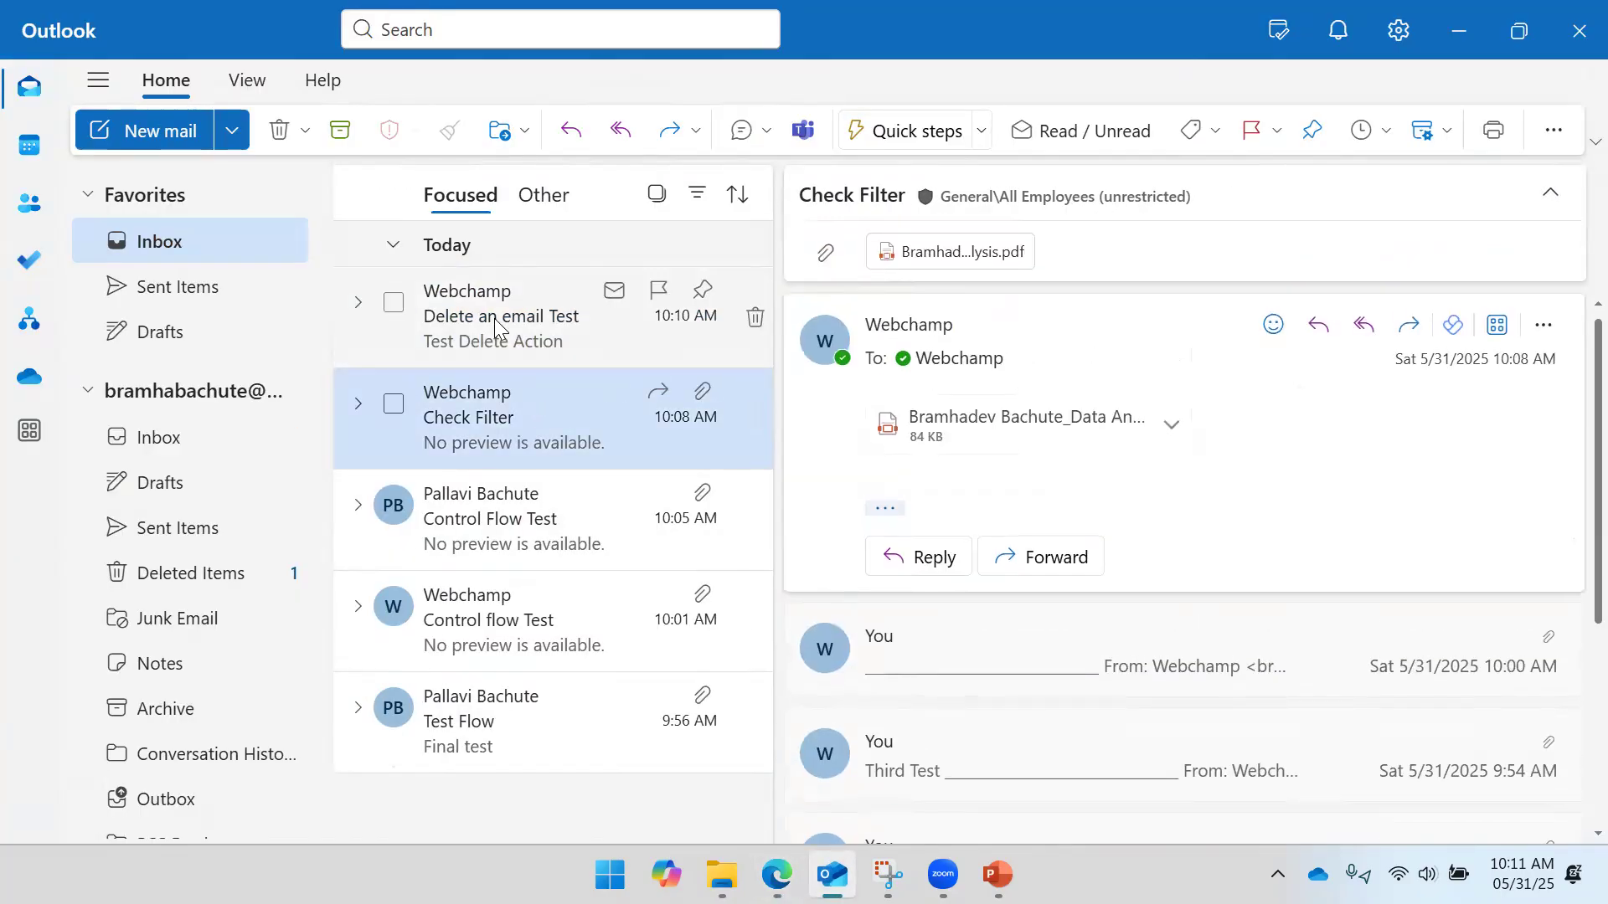
{"action": "left_click", "coordinate": [499, 322]}
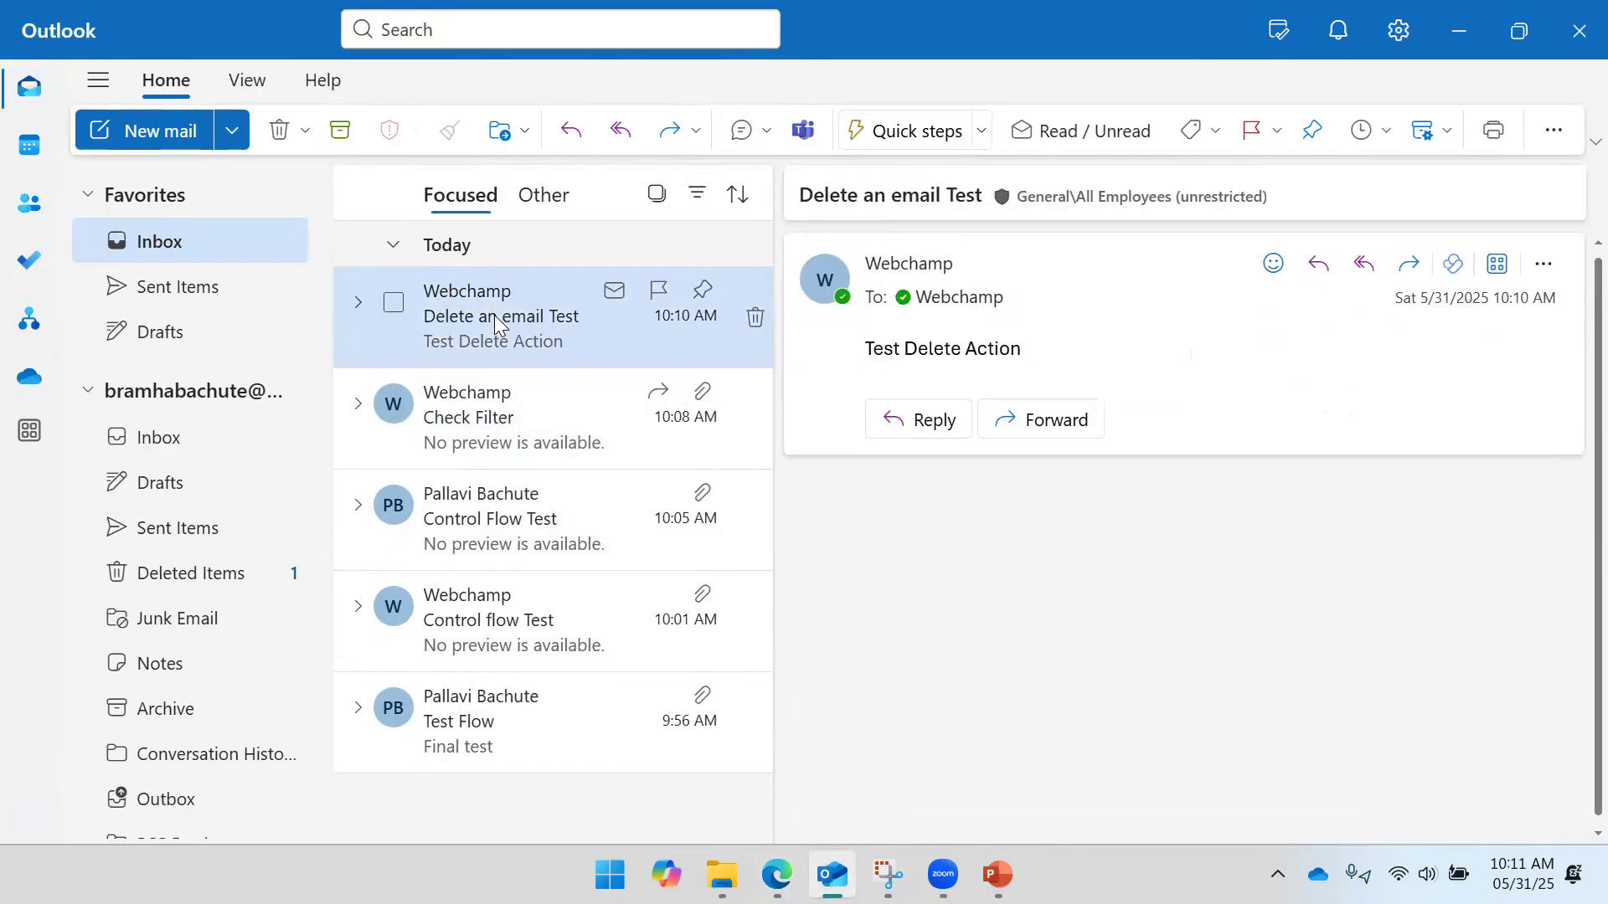
{"action": "left_click", "coordinate": [1457, 32]}
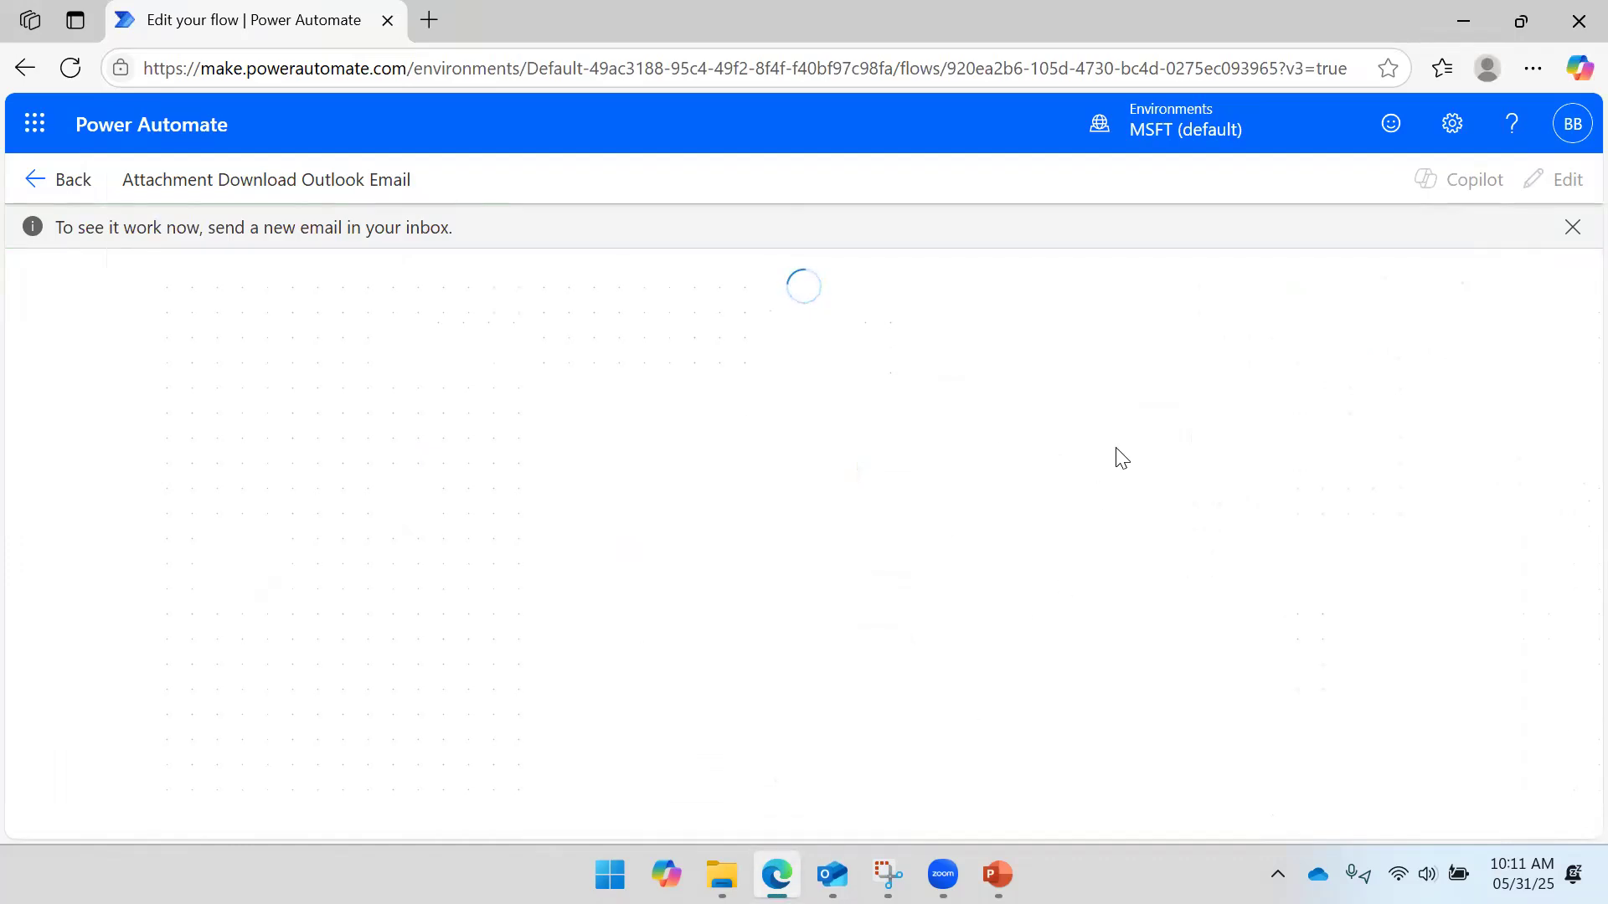
{"action": "mouse_move", "coordinate": [832, 874]}
{"action": "left_click", "coordinate": [829, 779]}
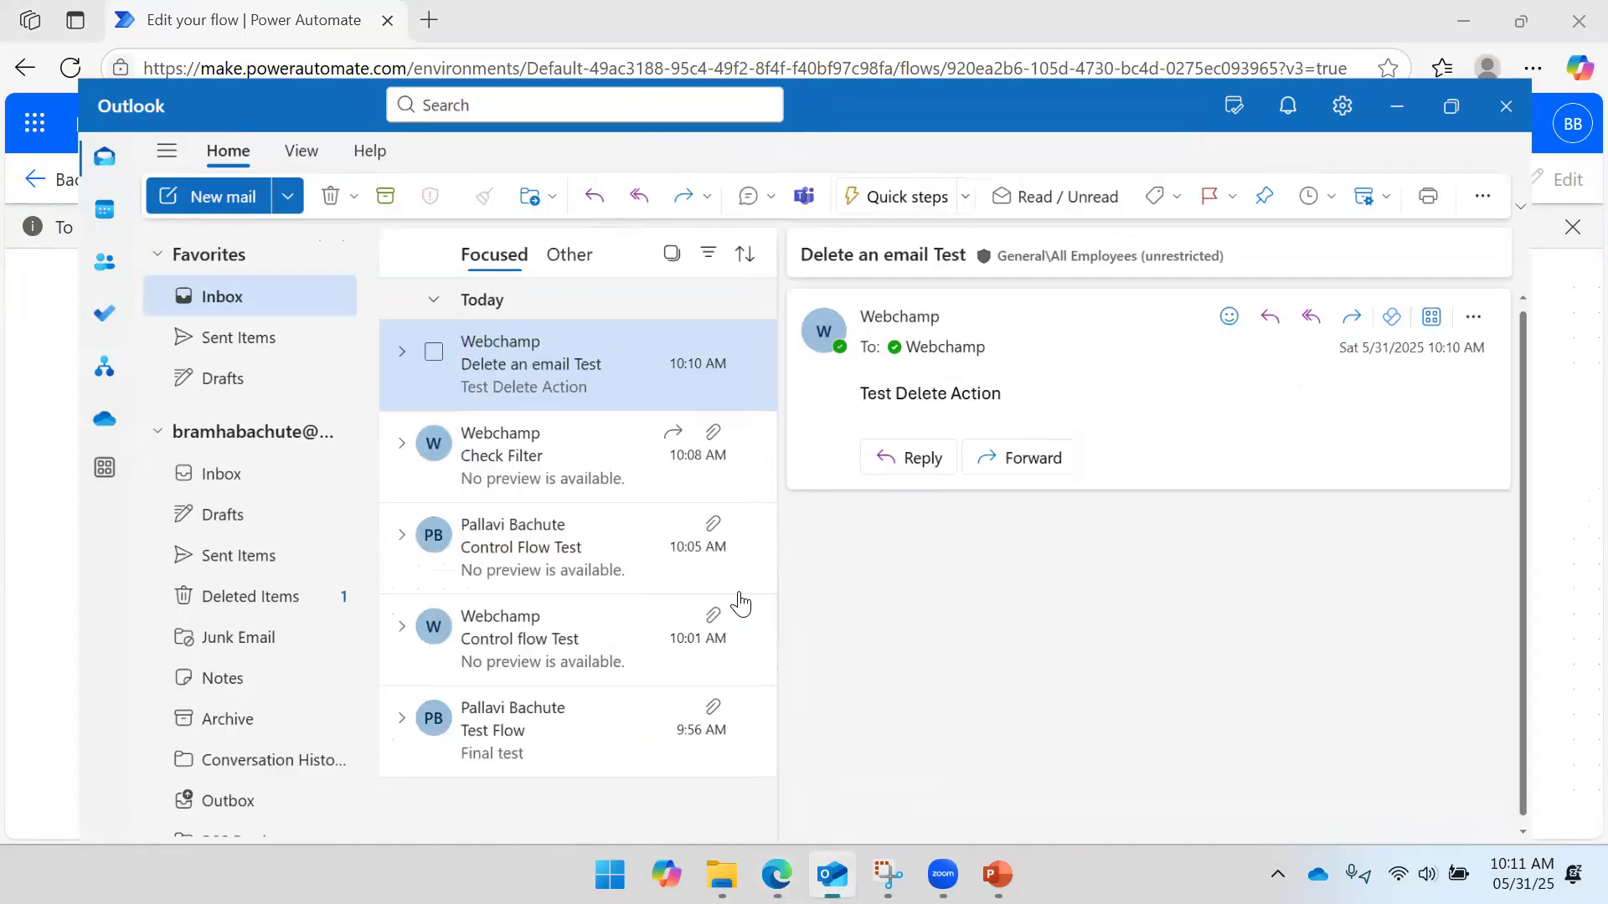
{"action": "left_click", "coordinate": [223, 285]}
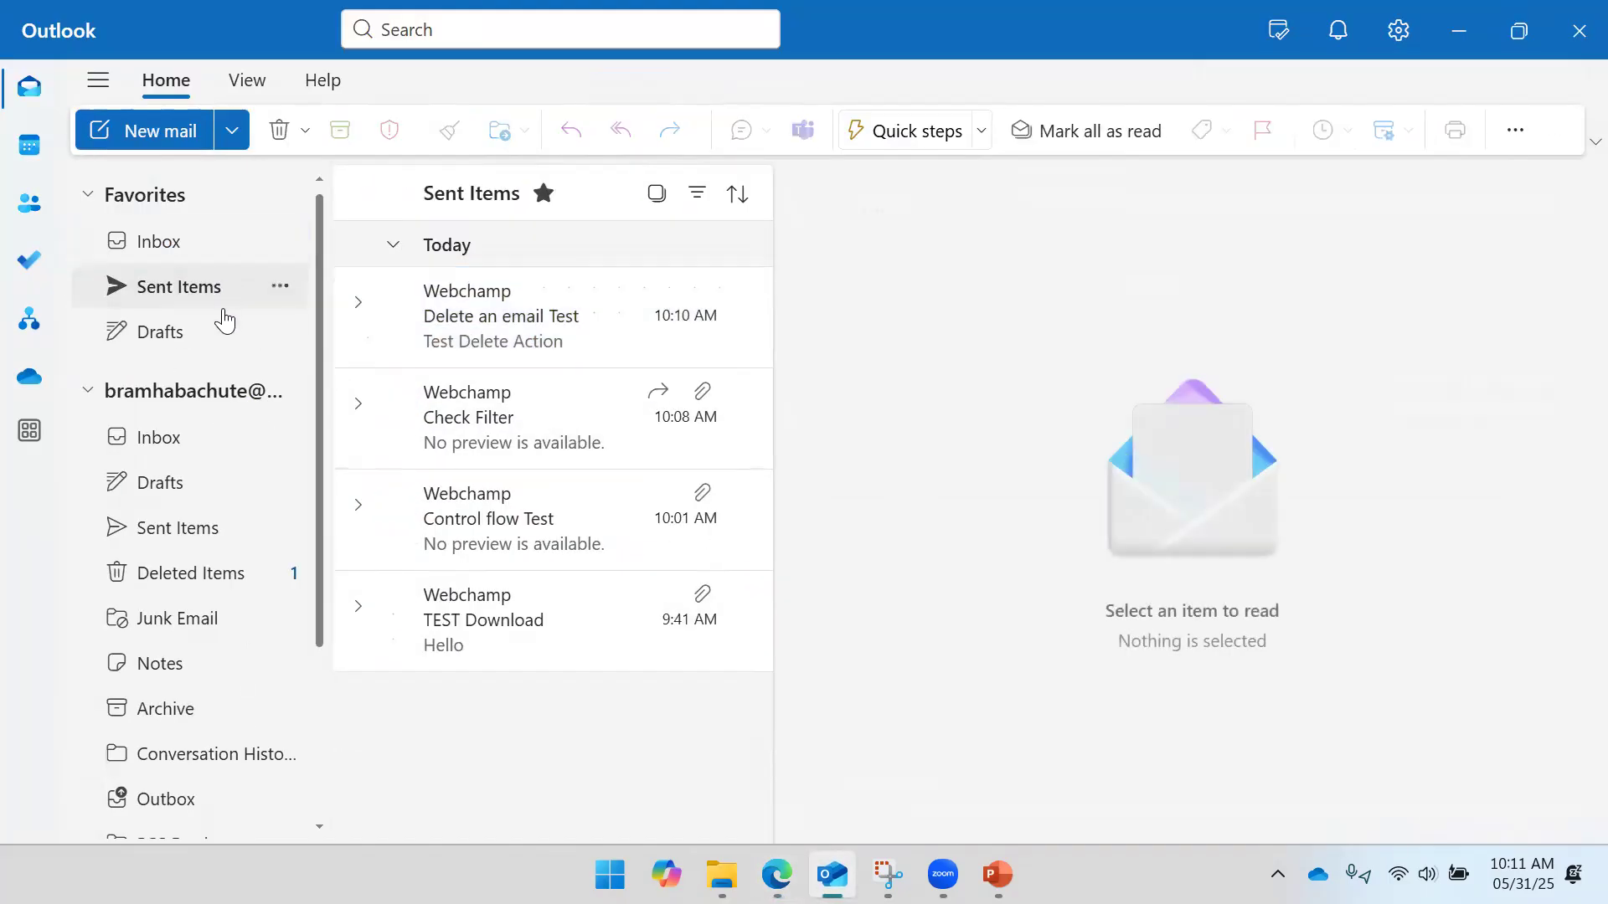
{"action": "left_click", "coordinate": [586, 323]}
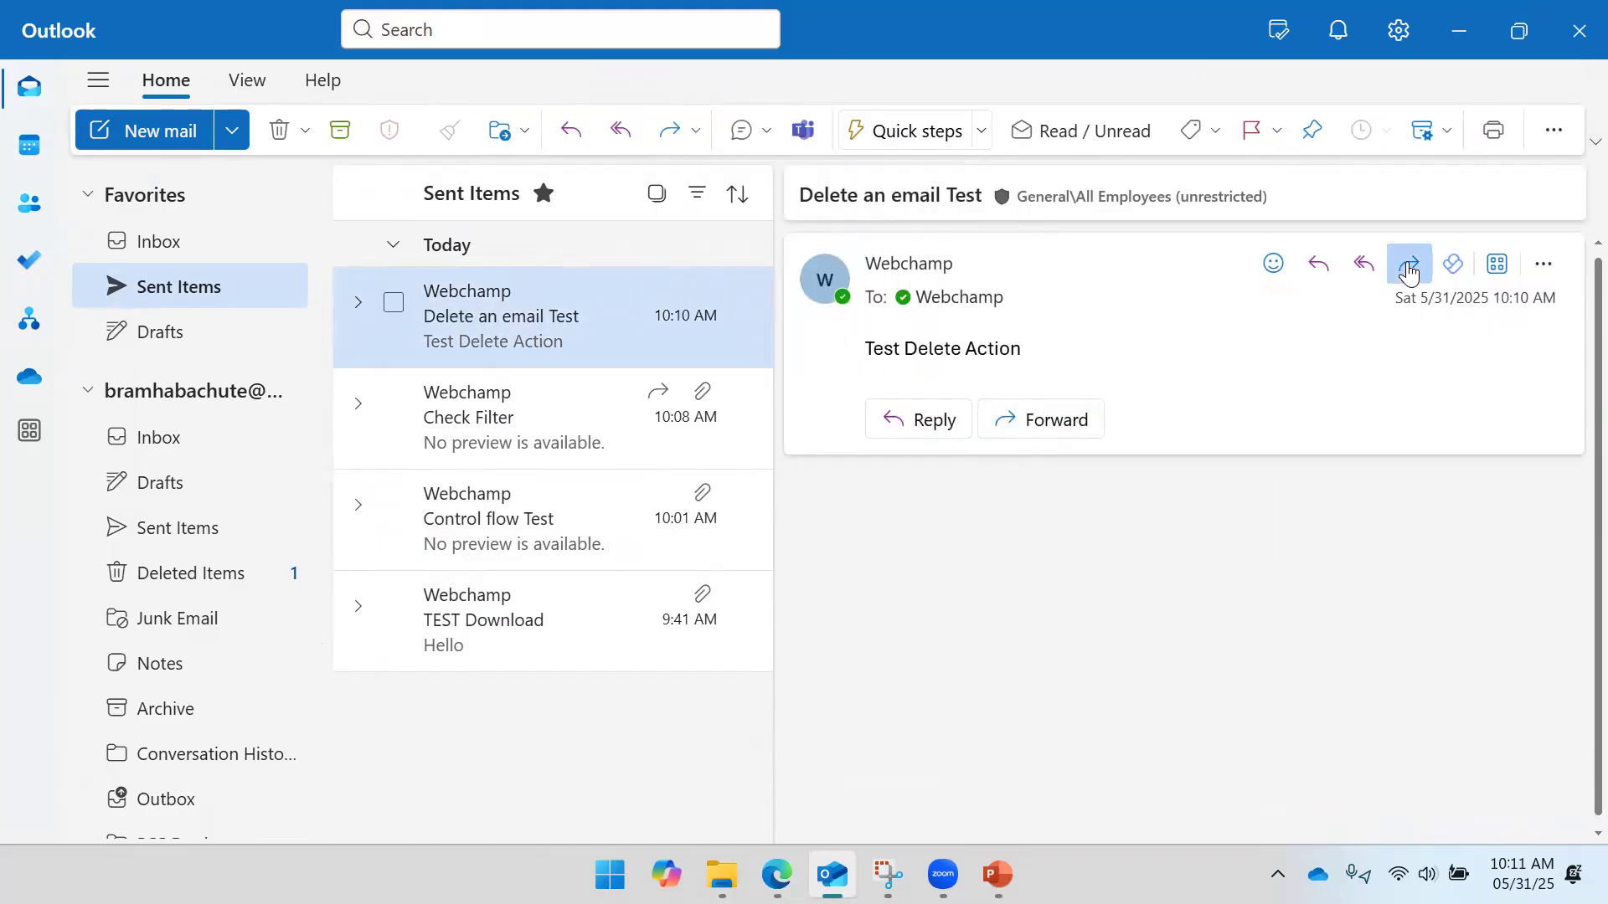
- Forward 'Delete an email Test' with three payslip PDFs dragged in from the Downloads folder
{"action": "left_click", "coordinate": [1407, 263]}
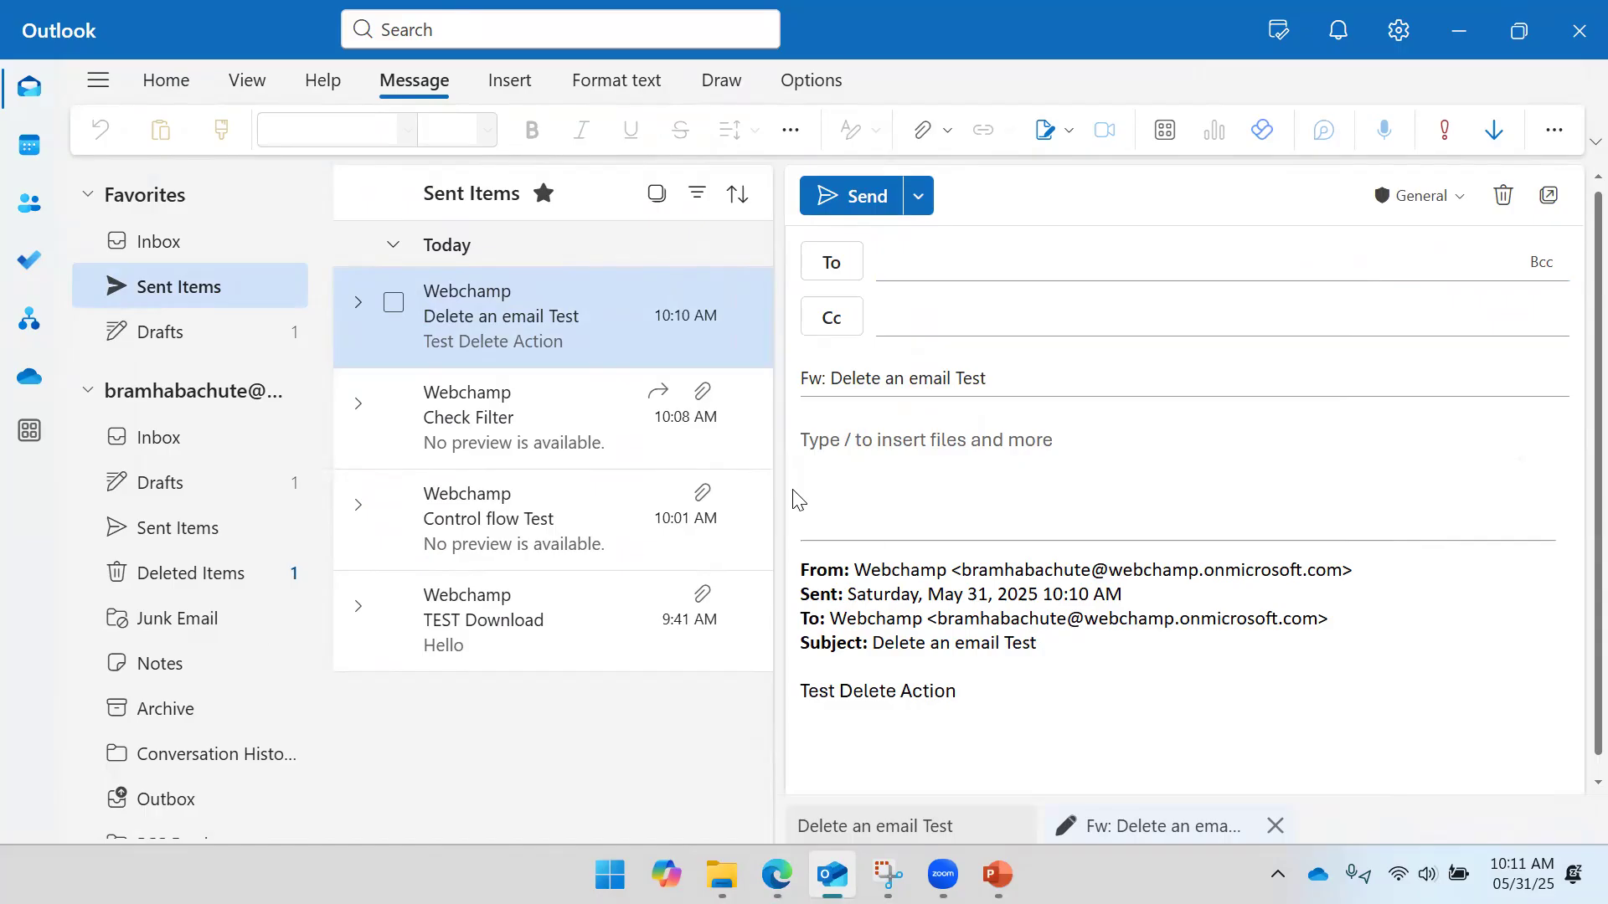
{"action": "left_click", "coordinate": [1053, 645]}
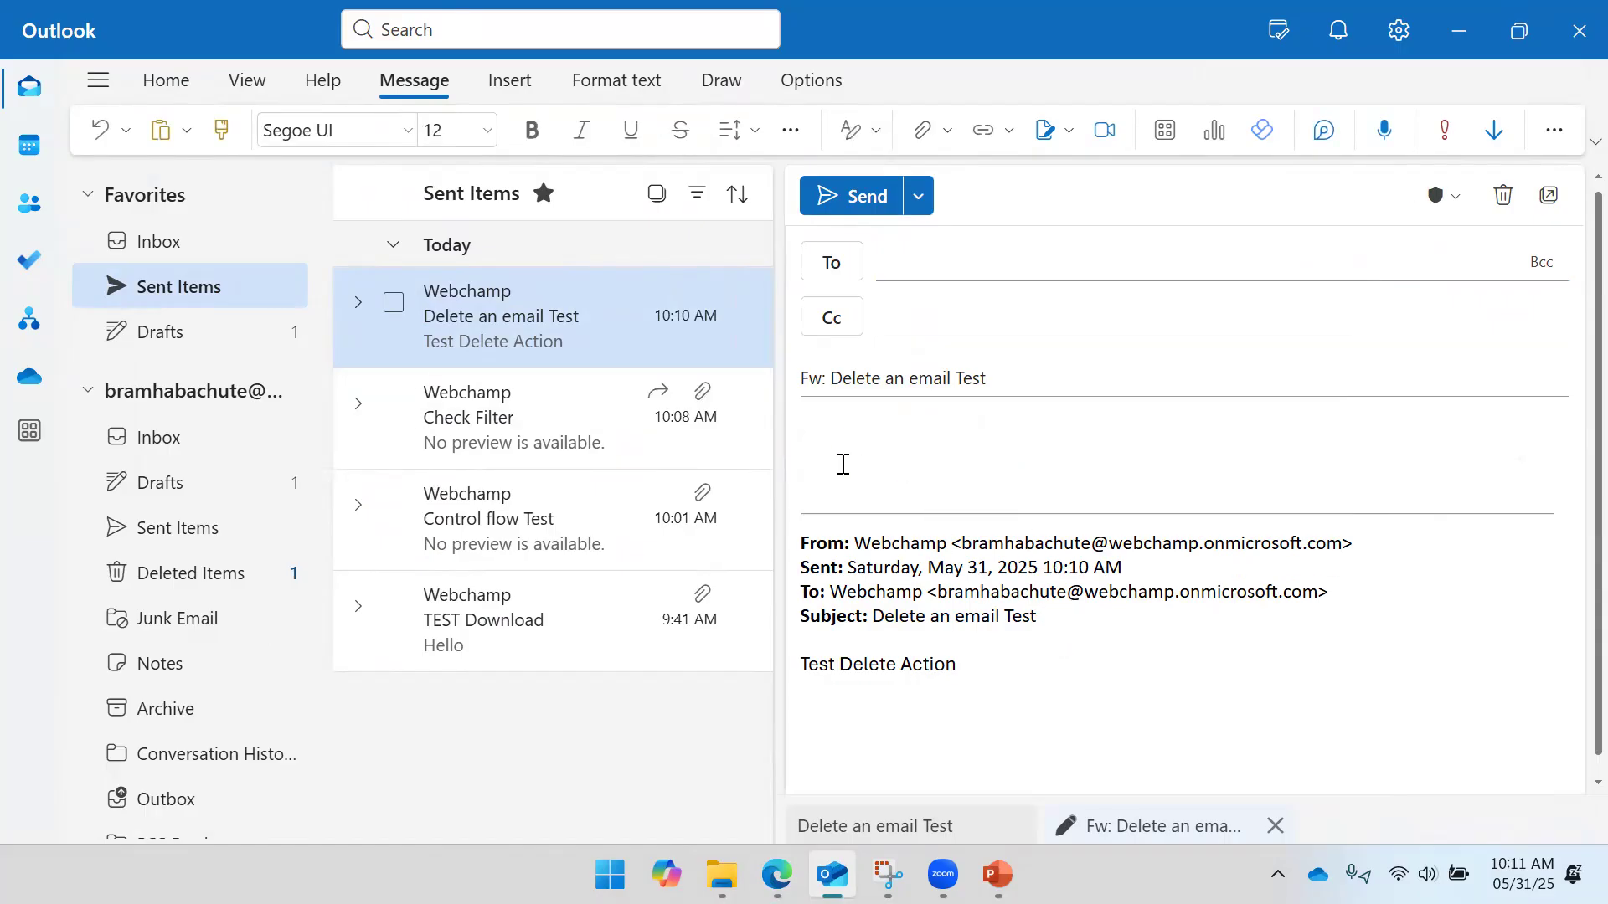
{"action": "mouse_move", "coordinate": [722, 874]}
{"action": "left_click", "coordinate": [829, 754]}
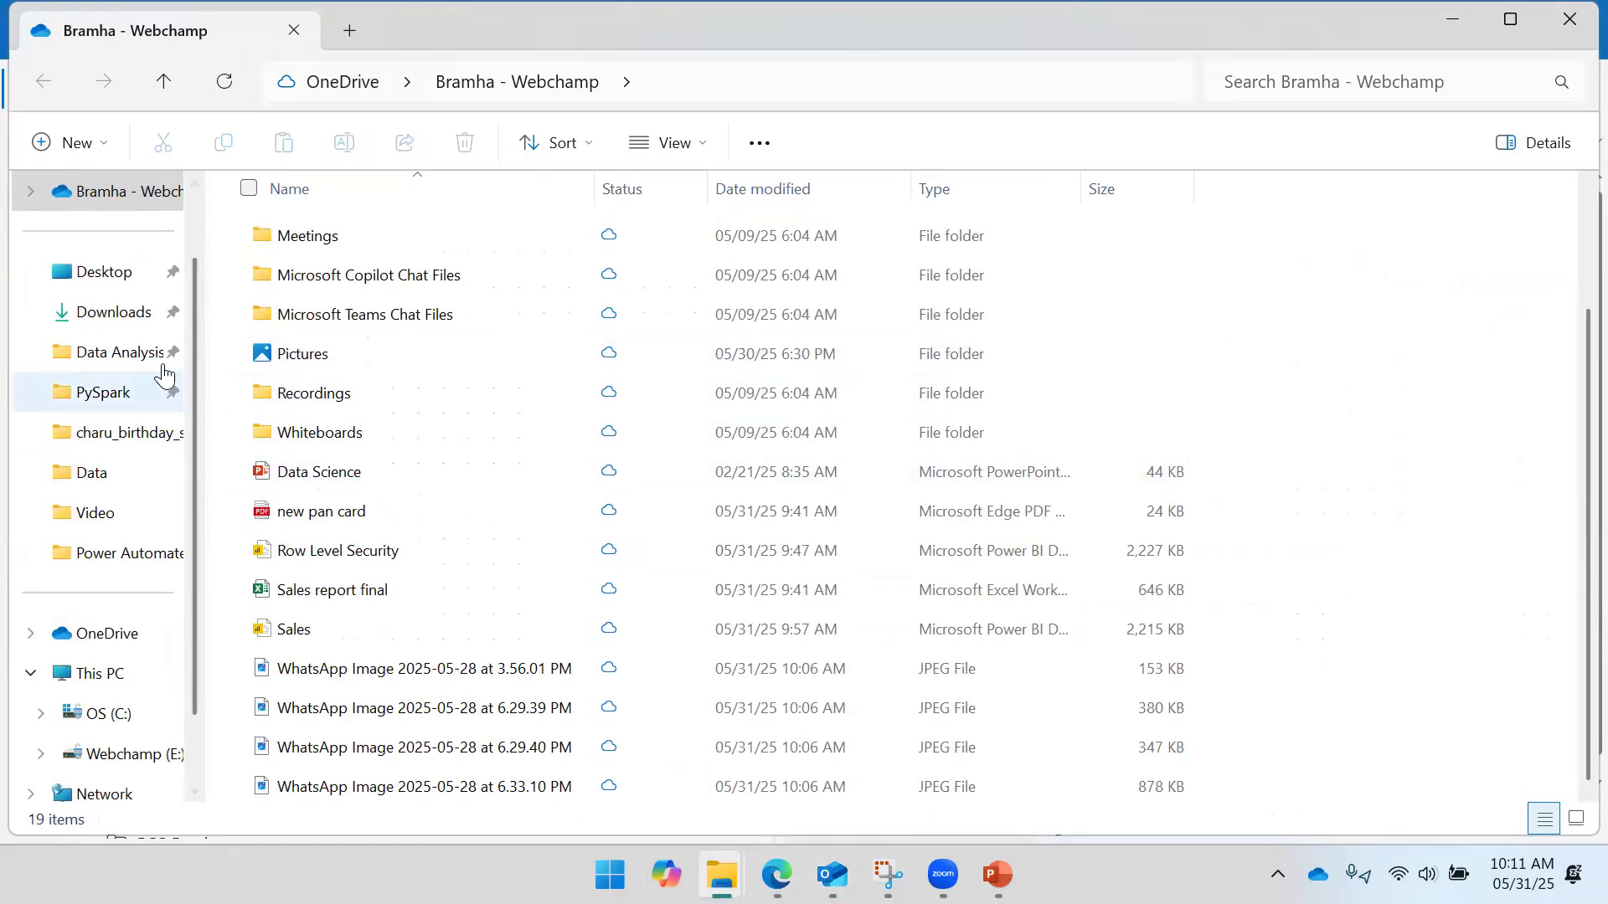
{"action": "left_click", "coordinate": [138, 327]}
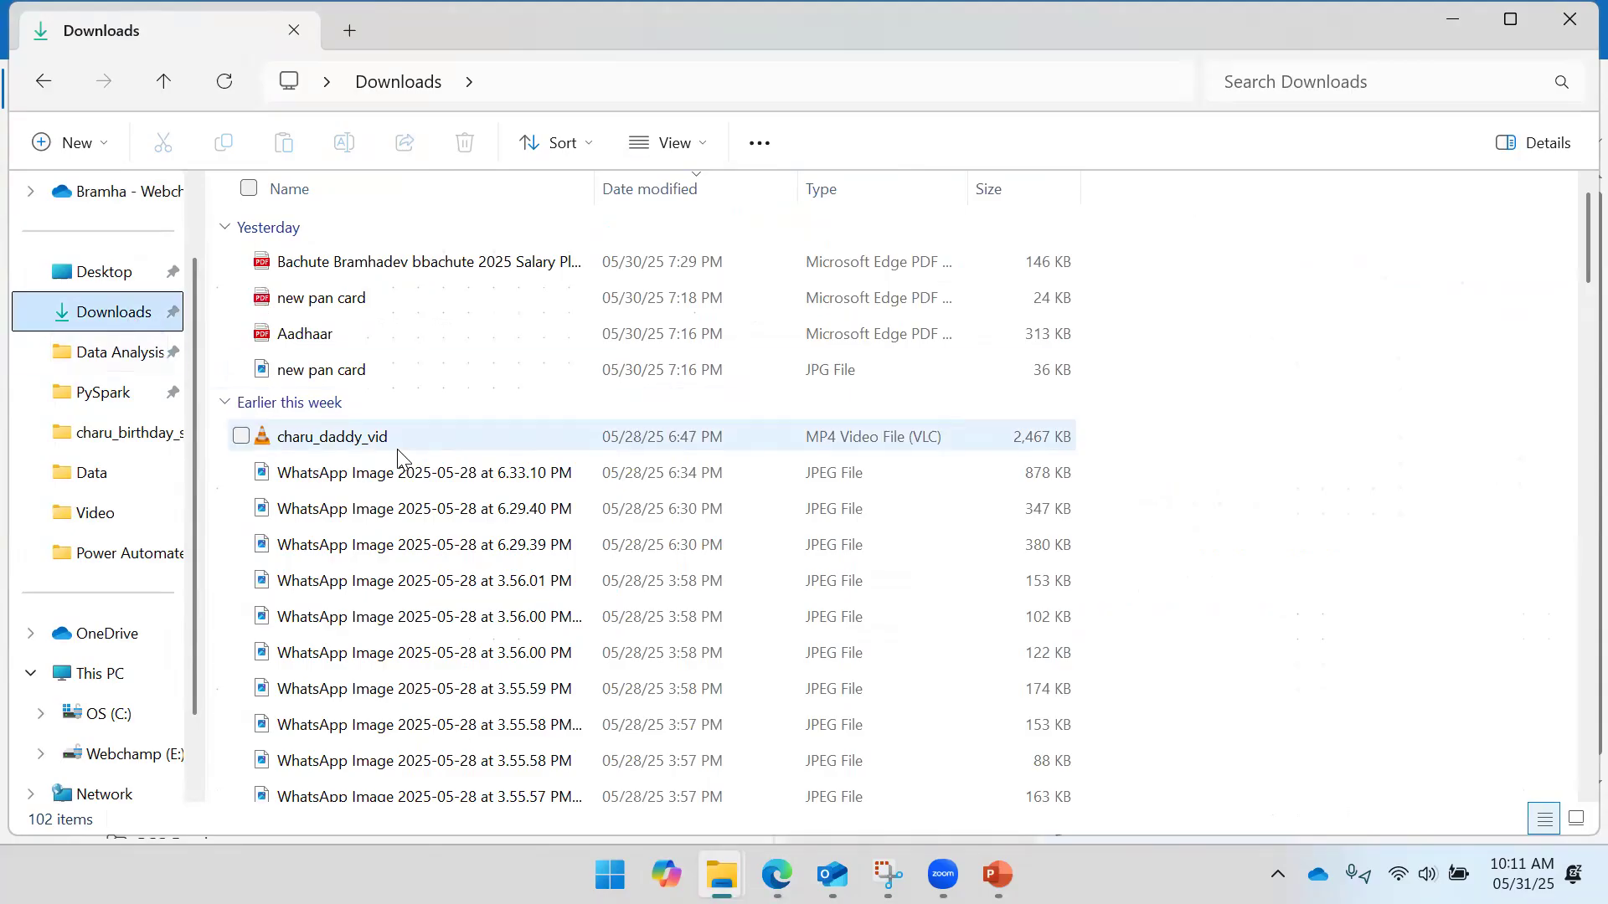
{"action": "scroll", "coordinate": [394, 452], "scroll_direction": "down", "scroll_amount": 20}
{"action": "scroll", "coordinate": [381, 461], "scroll_direction": "up", "scroll_amount": 8}
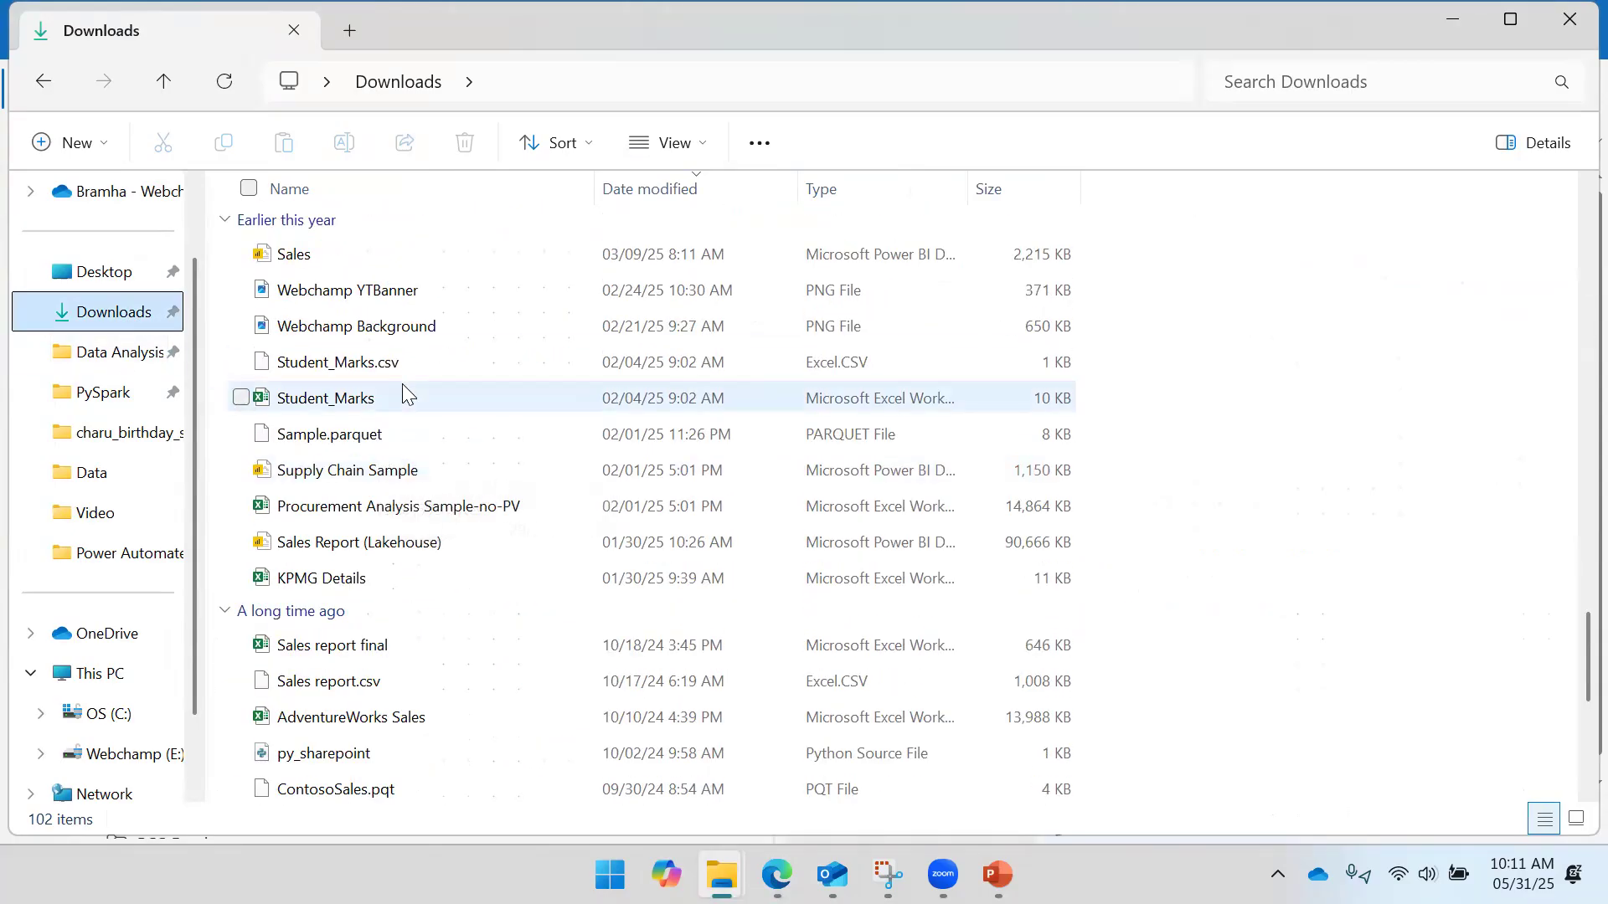
{"action": "left_click_drag", "start_coordinate": [1077, 406], "coordinate": [1308, 557]}
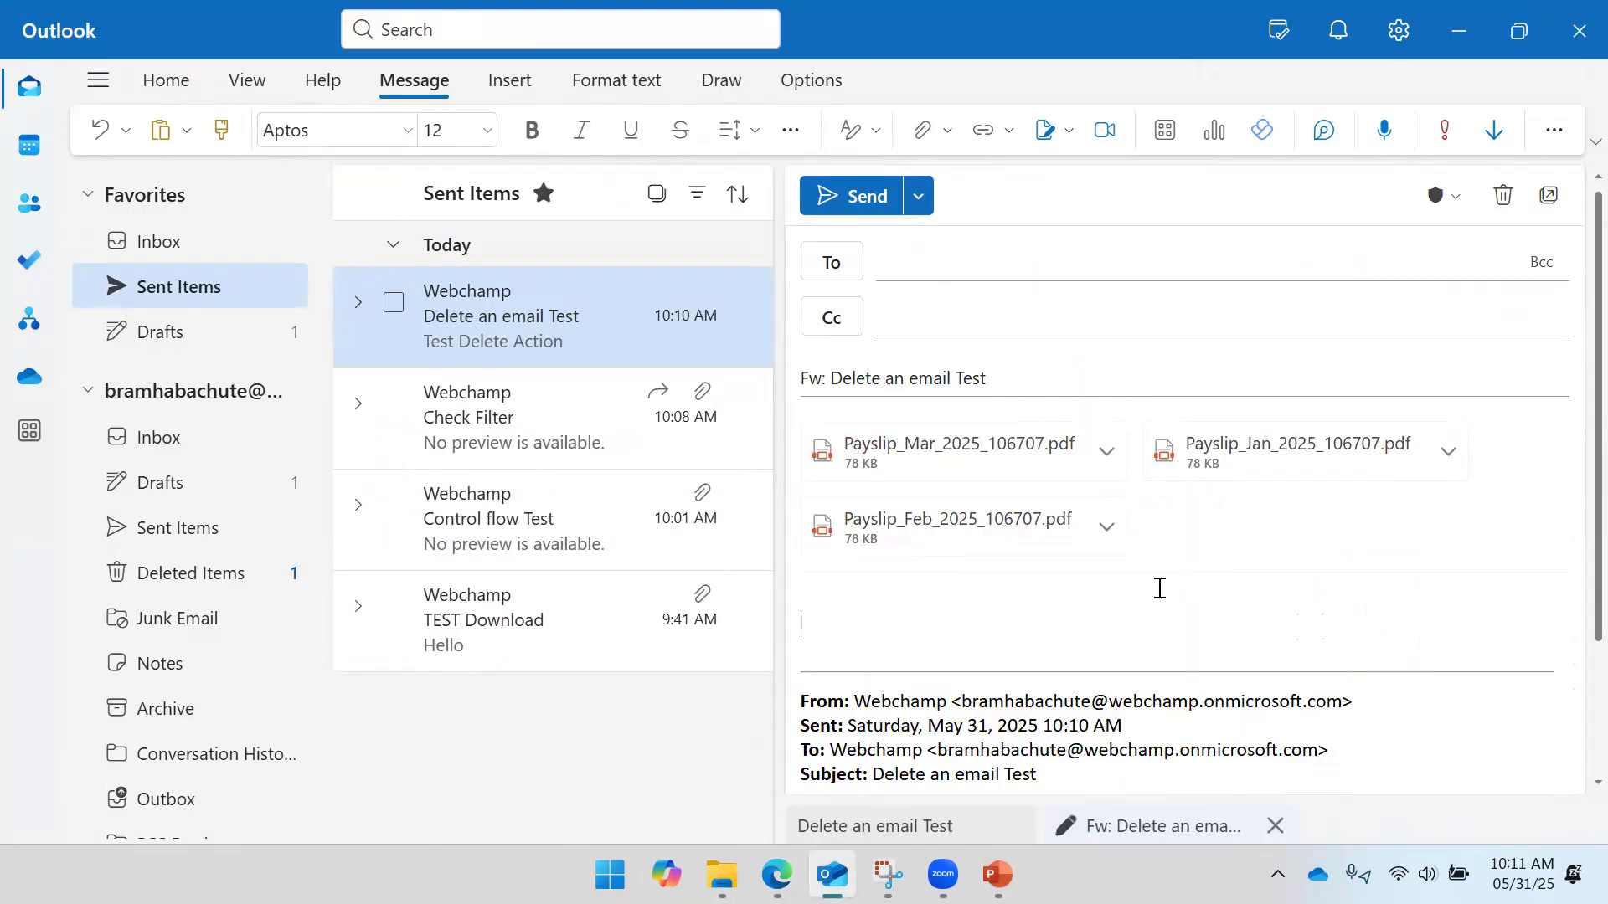
- Address the forward to your own mailbox, send it, and return to the Inbox
{"action": "left_click", "coordinate": [1036, 255]}
{"action": "type", "text": "Web"}
{"action": "left_click", "coordinate": [987, 328]}
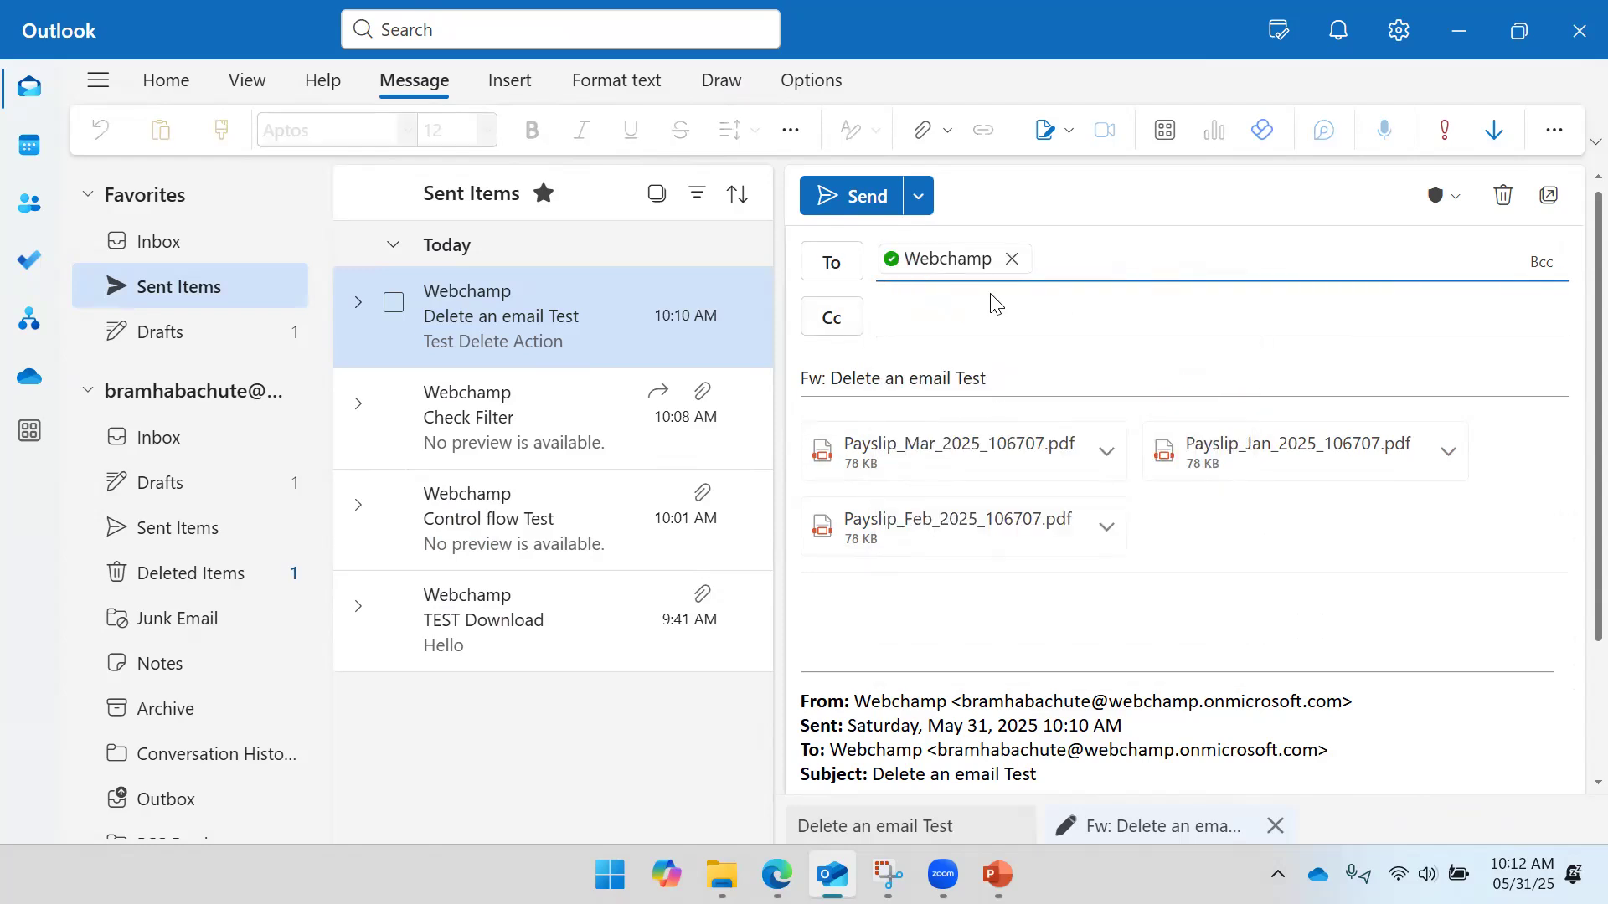
{"action": "left_click", "coordinate": [934, 282]}
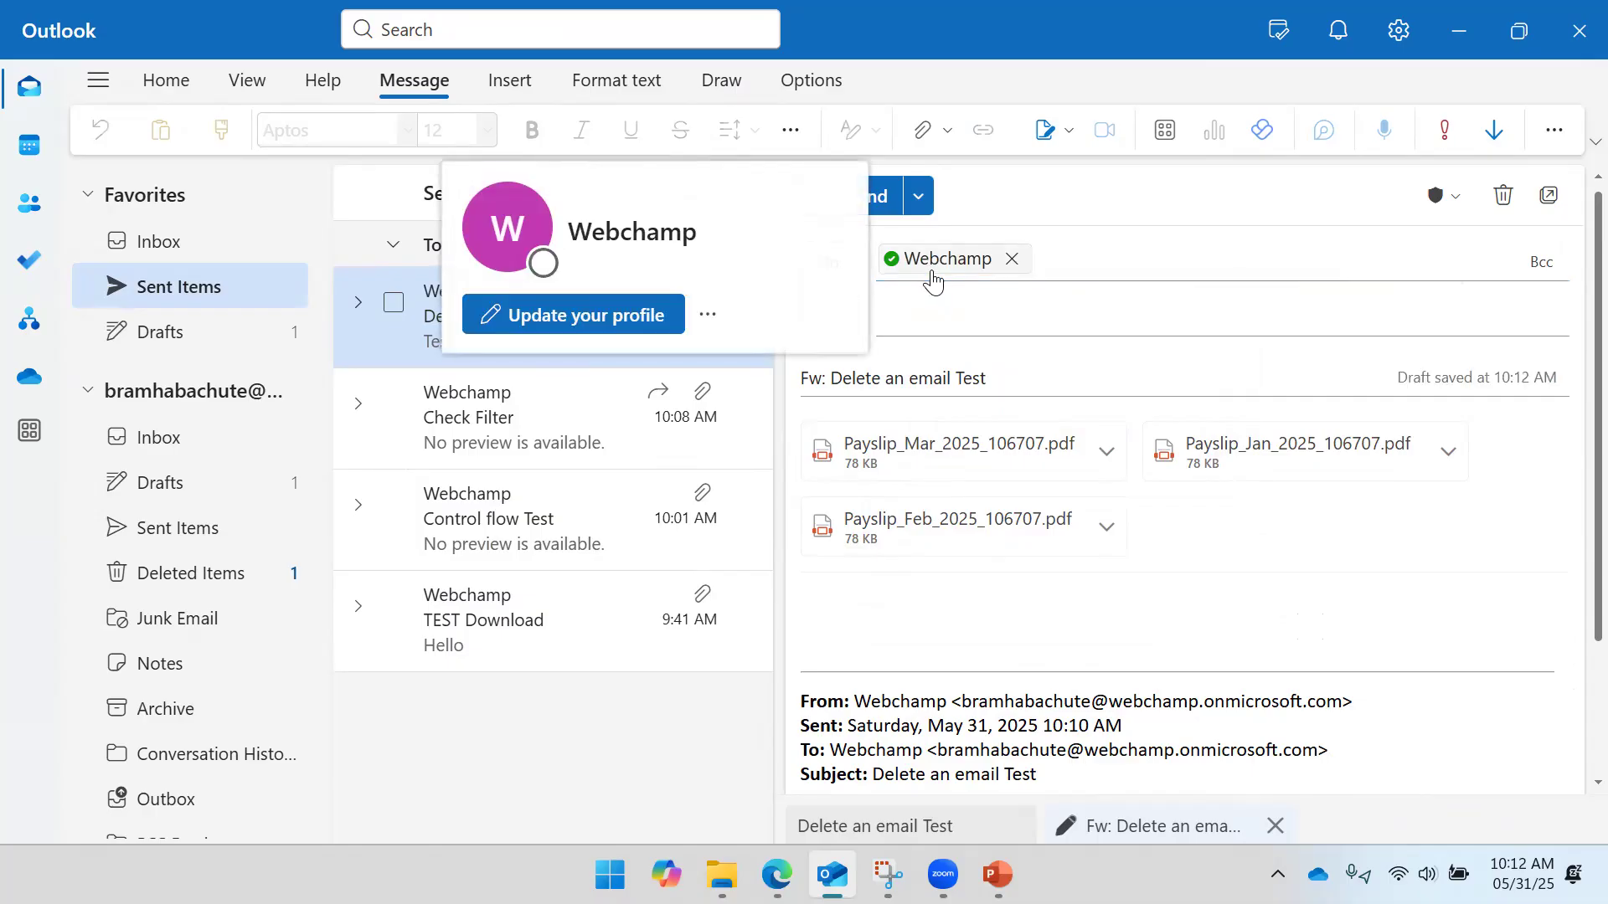
{"action": "left_click", "coordinate": [1051, 243]}
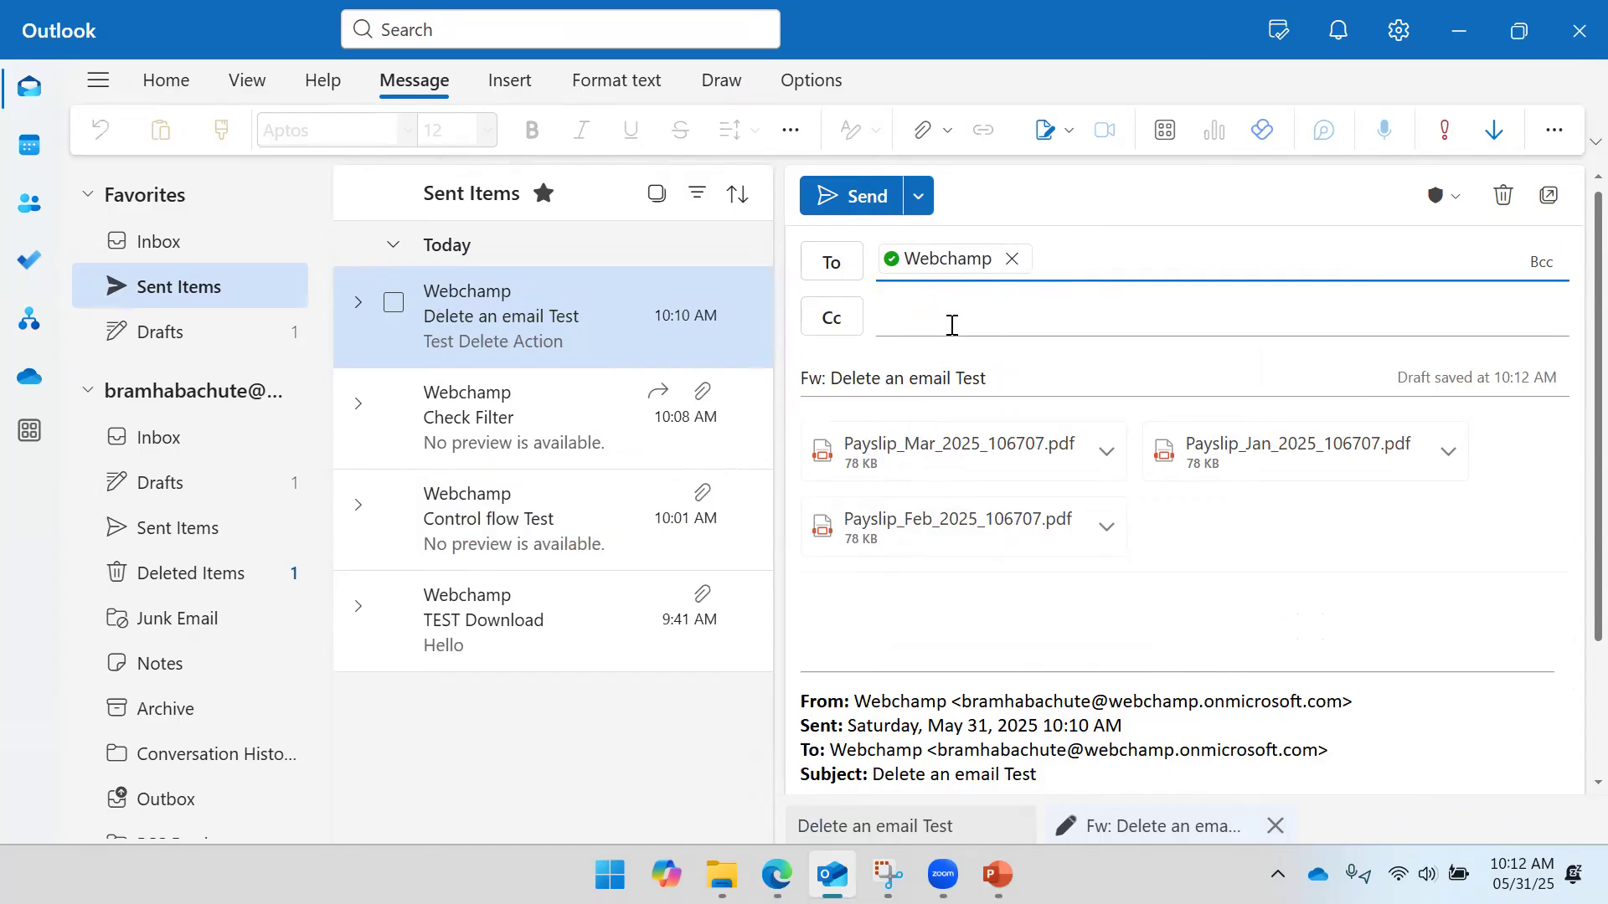
{"action": "left_click", "coordinate": [866, 204]}
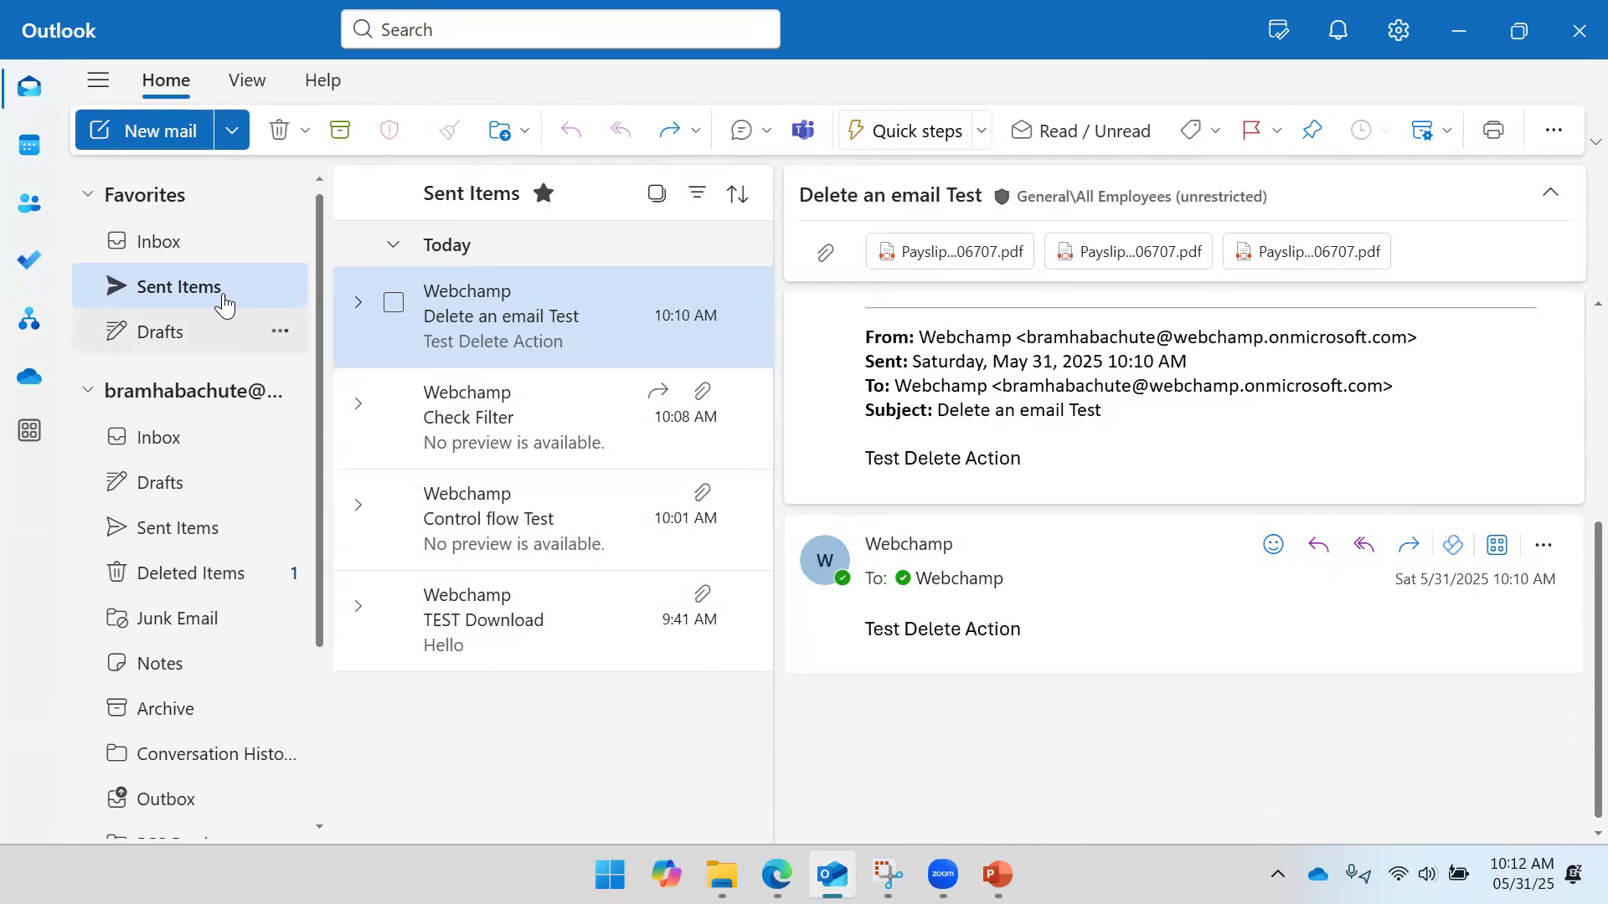
{"action": "left_click", "coordinate": [192, 251]}
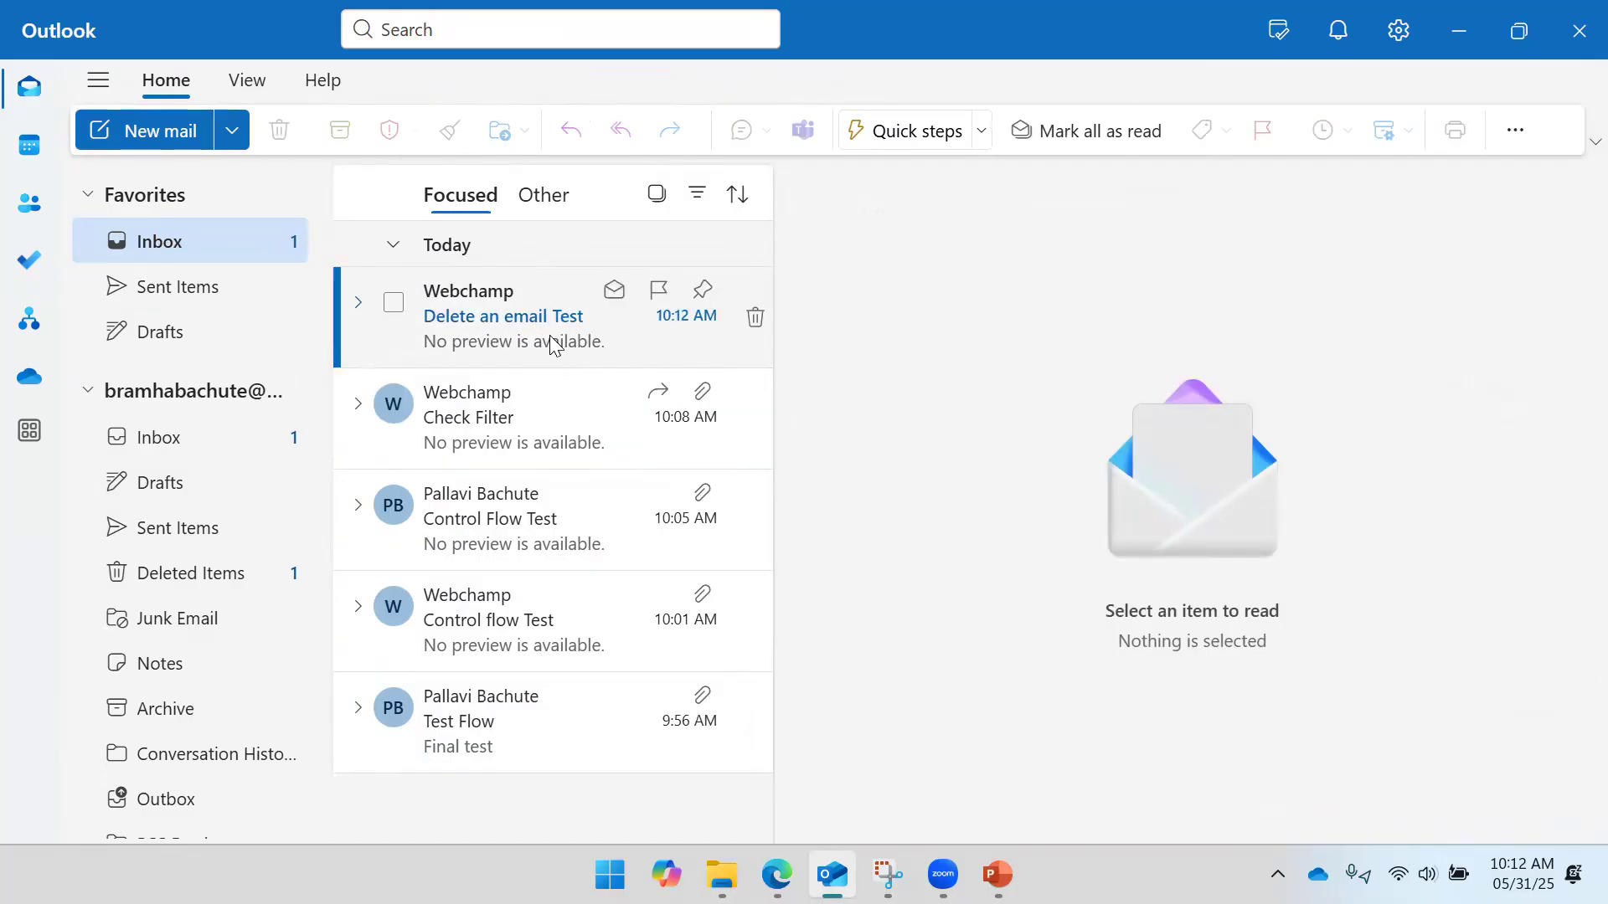
- Review the Condition step's run results in the latest test run
{"action": "key", "text": "alt+Tab"}
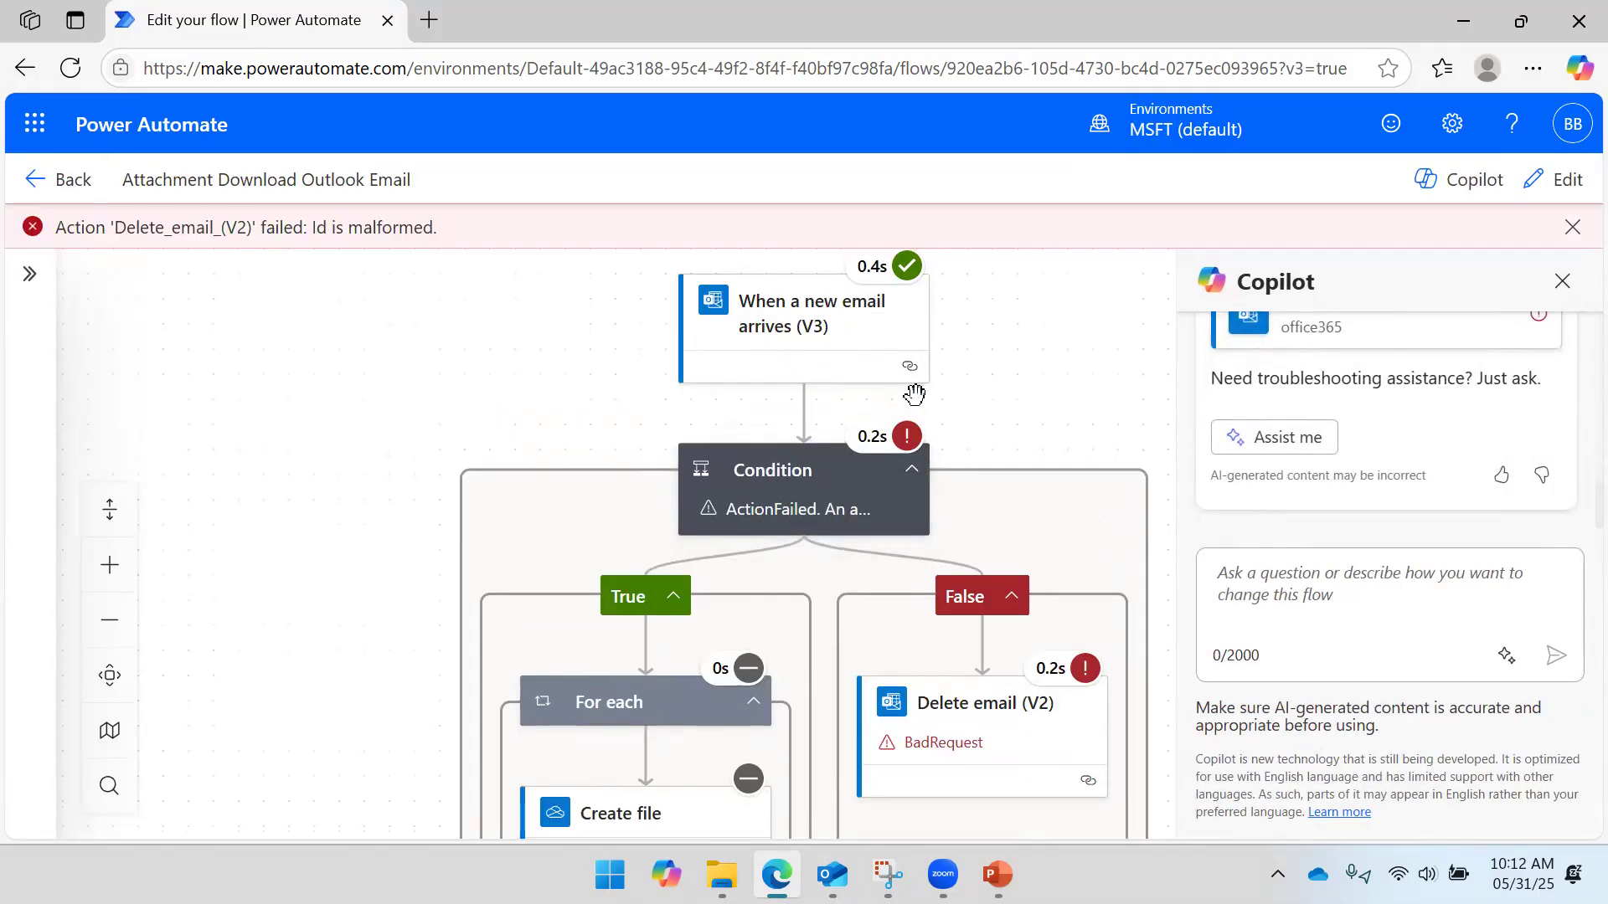
{"action": "left_click_drag", "start_coordinate": [1063, 435], "coordinate": [895, 361]}
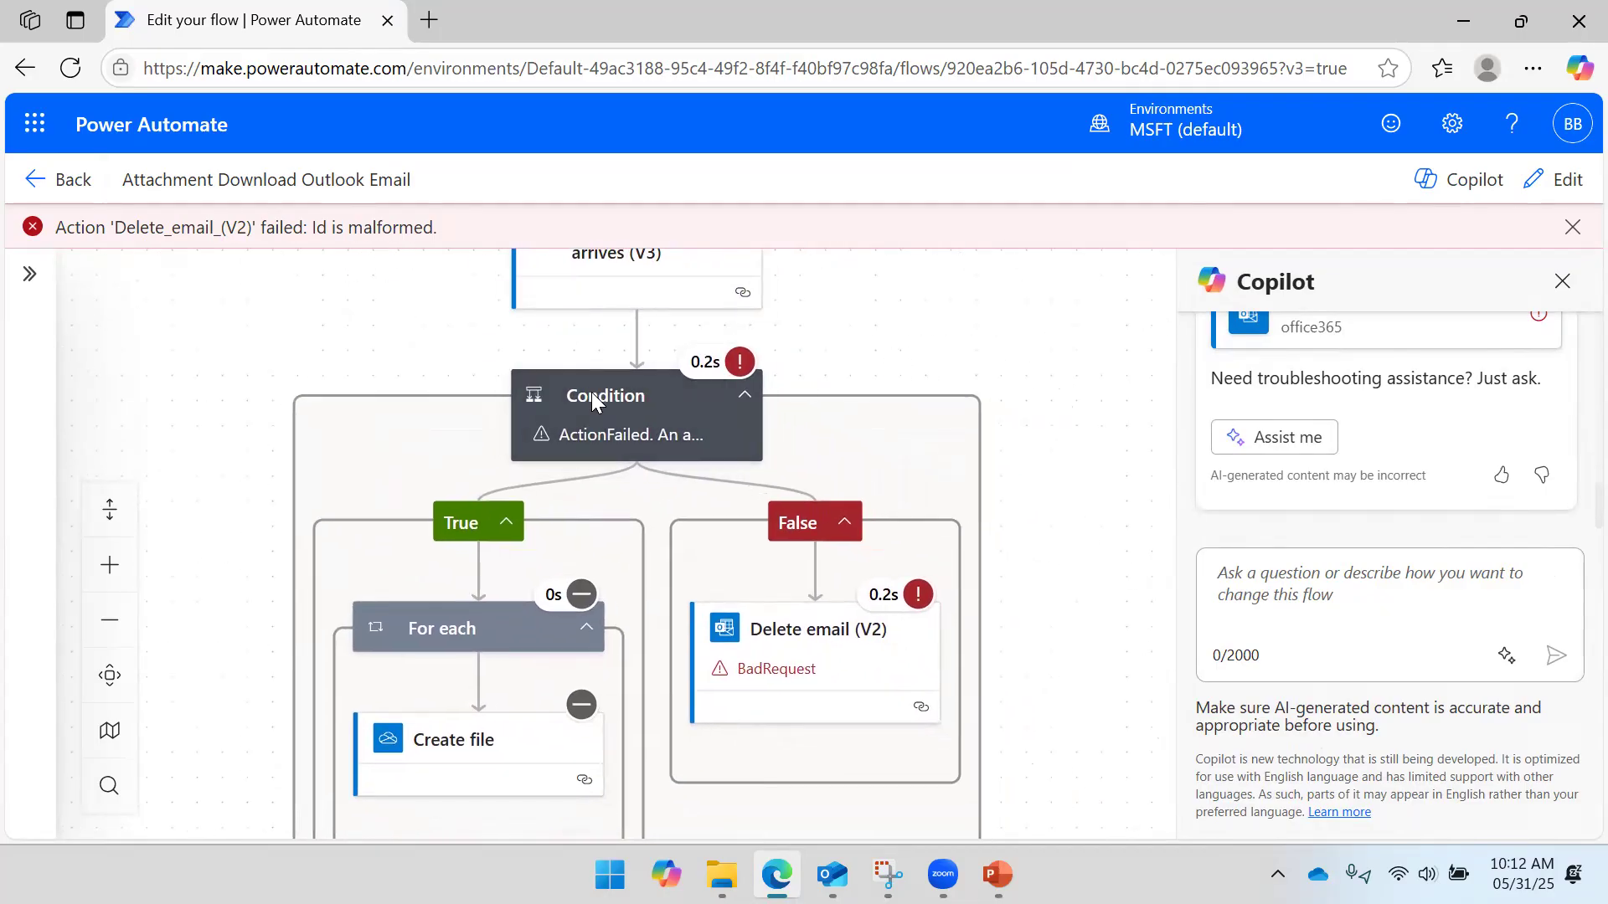
{"action": "left_click", "coordinate": [615, 430]}
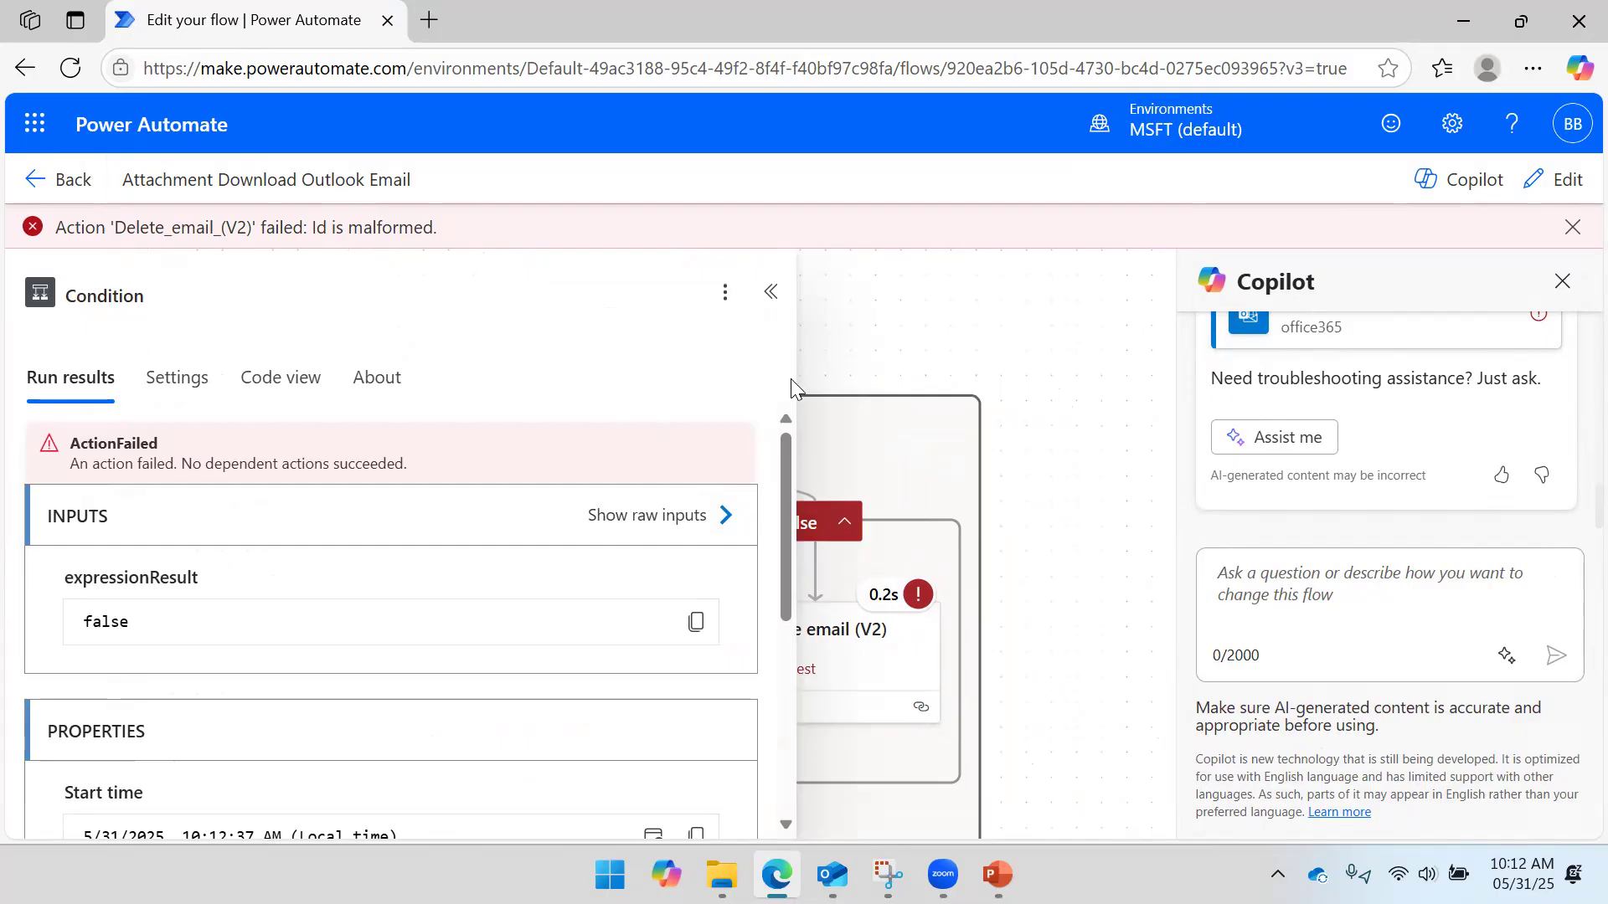
{"action": "left_click", "coordinate": [1015, 324]}
{"action": "left_click", "coordinate": [590, 395]}
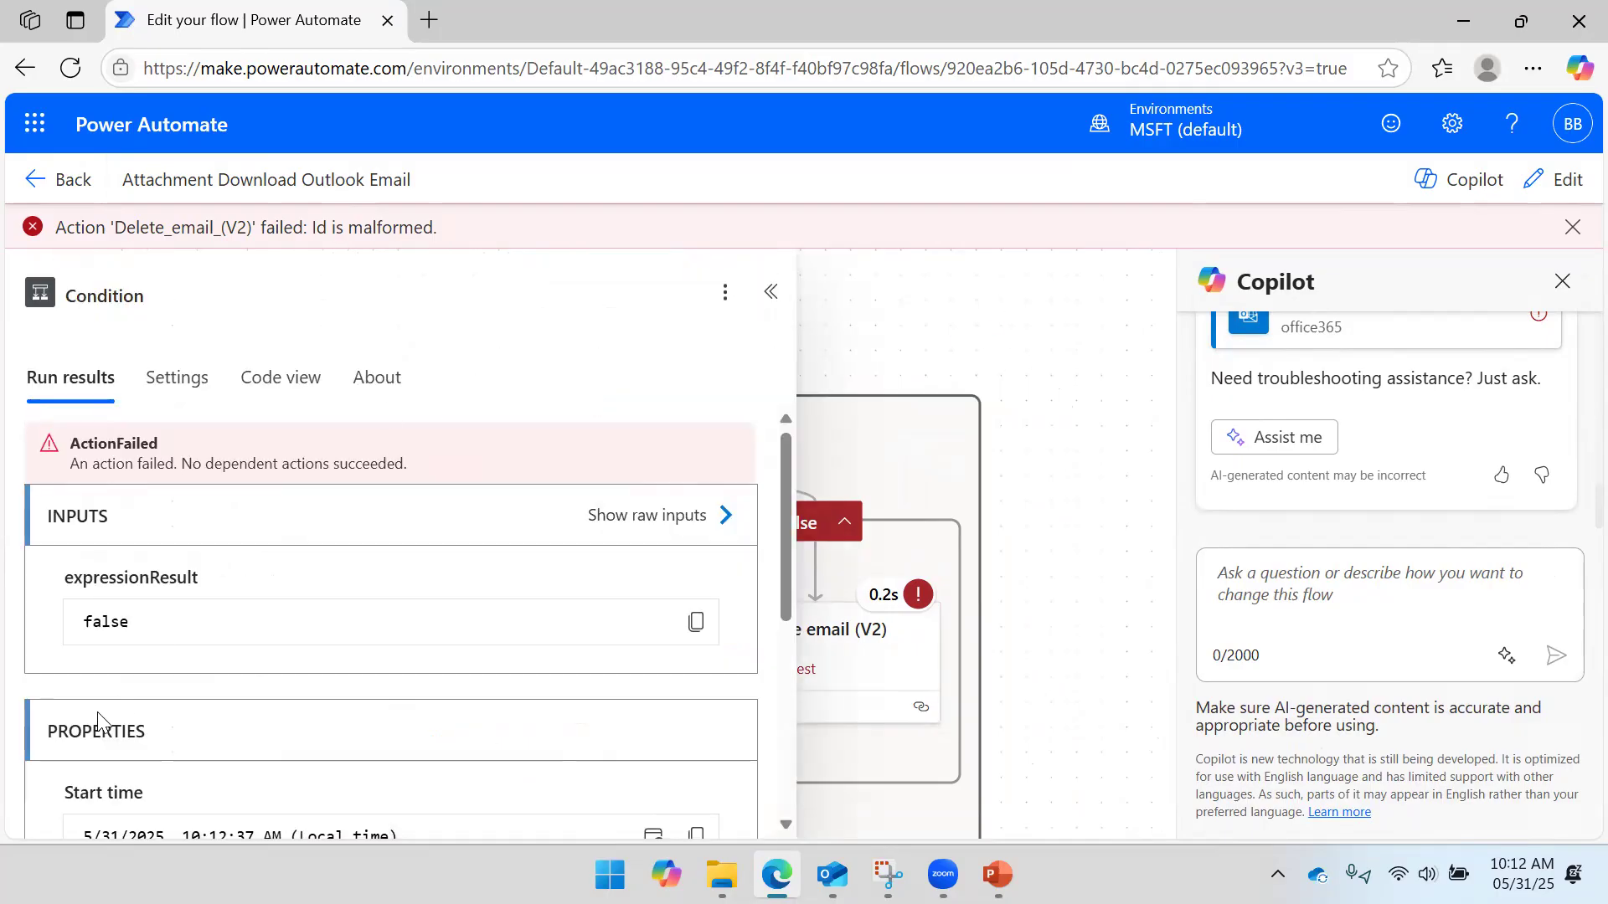
{"action": "left_click", "coordinate": [1023, 301]}
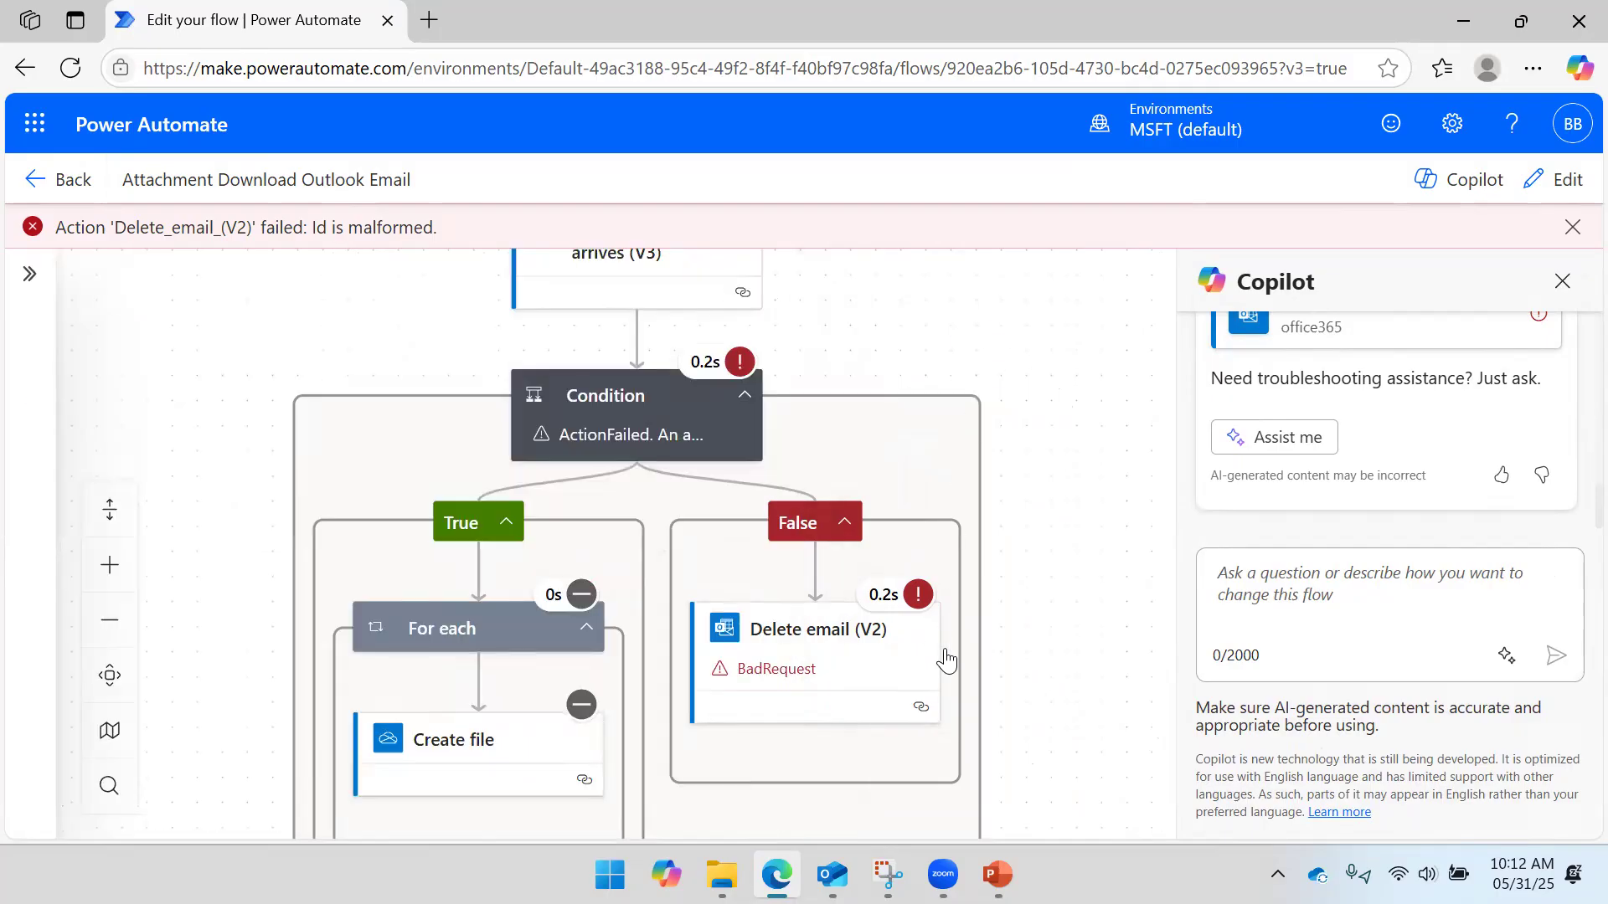
- Read the failed Delete email (V2) details showing 'Id is malformed', then go back to the flow's details page
{"action": "scroll", "coordinate": [941, 661], "scroll_direction": "down", "scroll_amount": 2}
{"action": "left_click", "coordinate": [876, 531]}
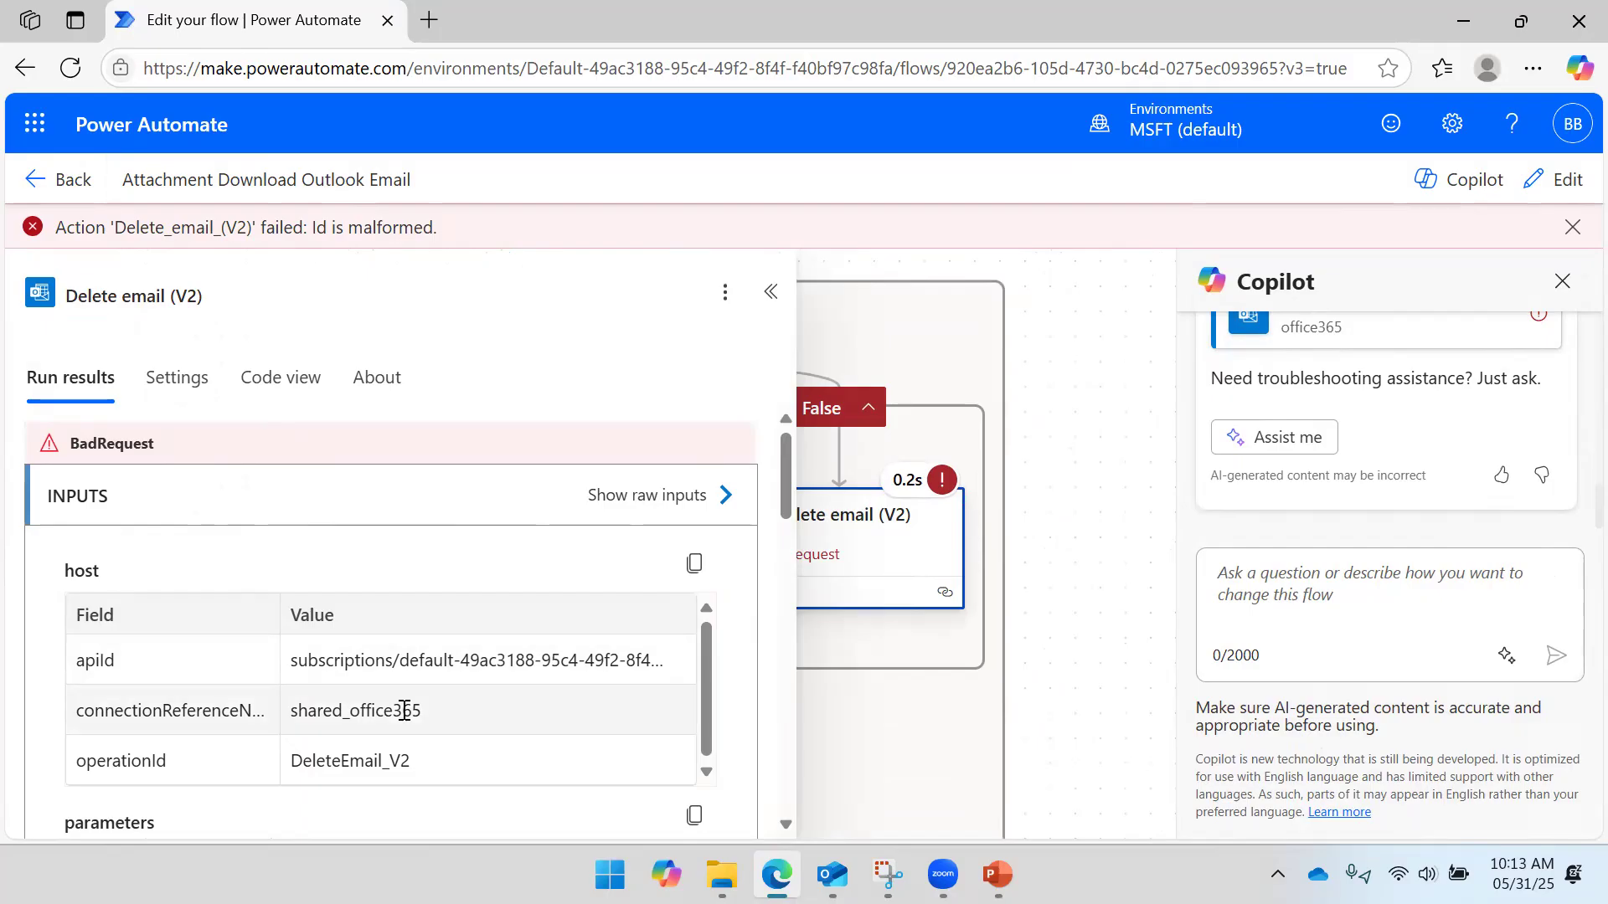
{"action": "scroll", "coordinate": [414, 549], "scroll_direction": "down", "scroll_amount": 3}
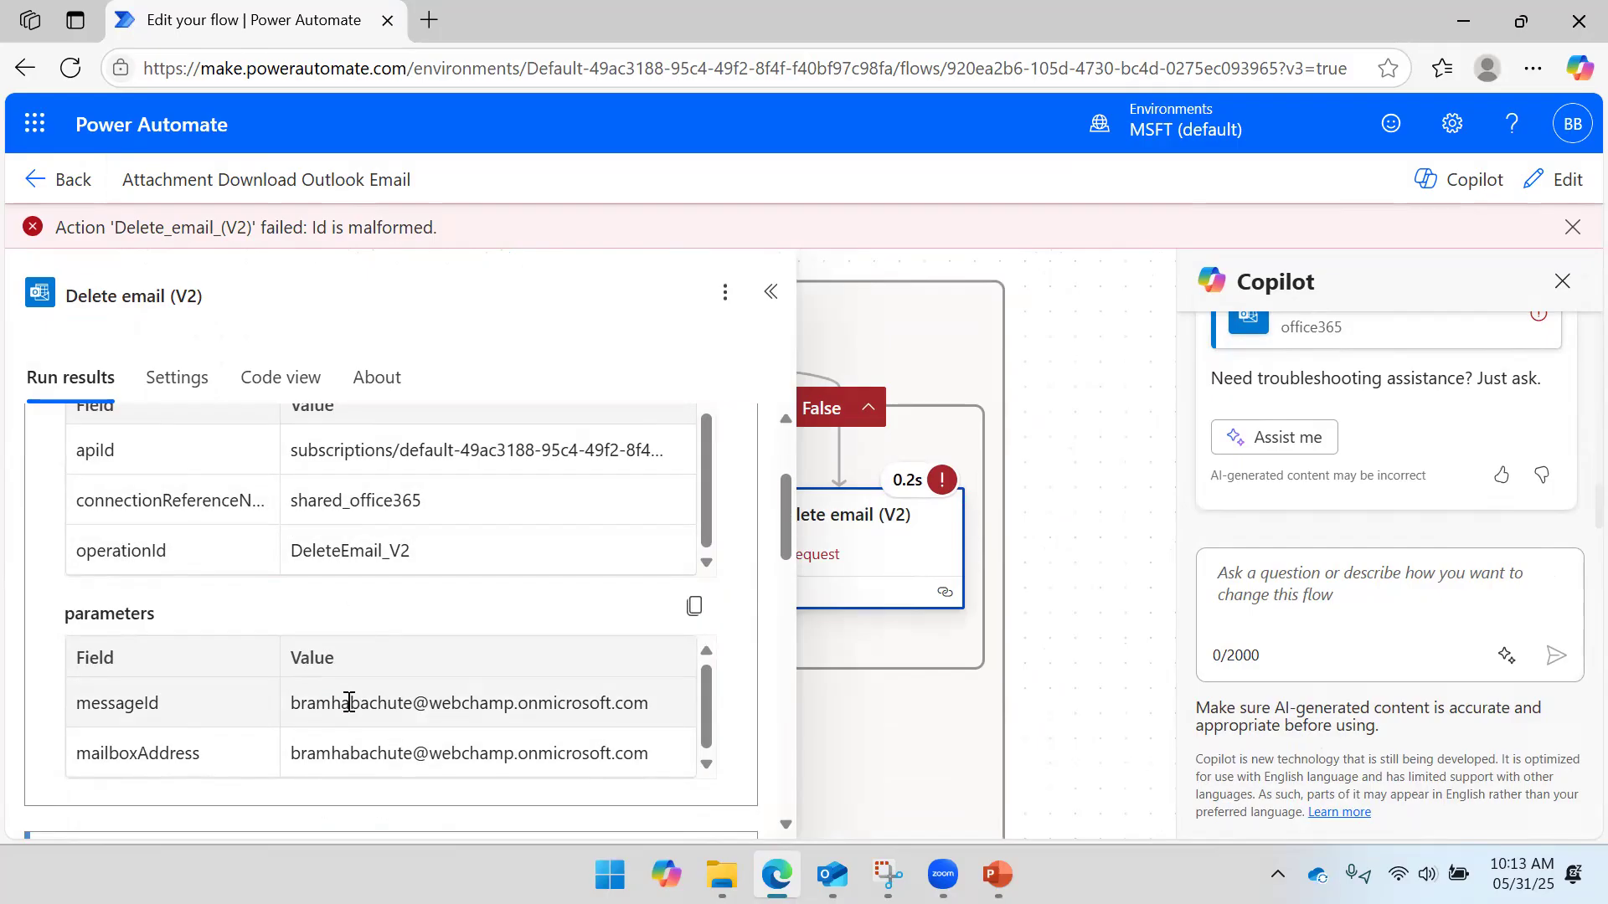
{"action": "left_click", "coordinate": [1039, 377]}
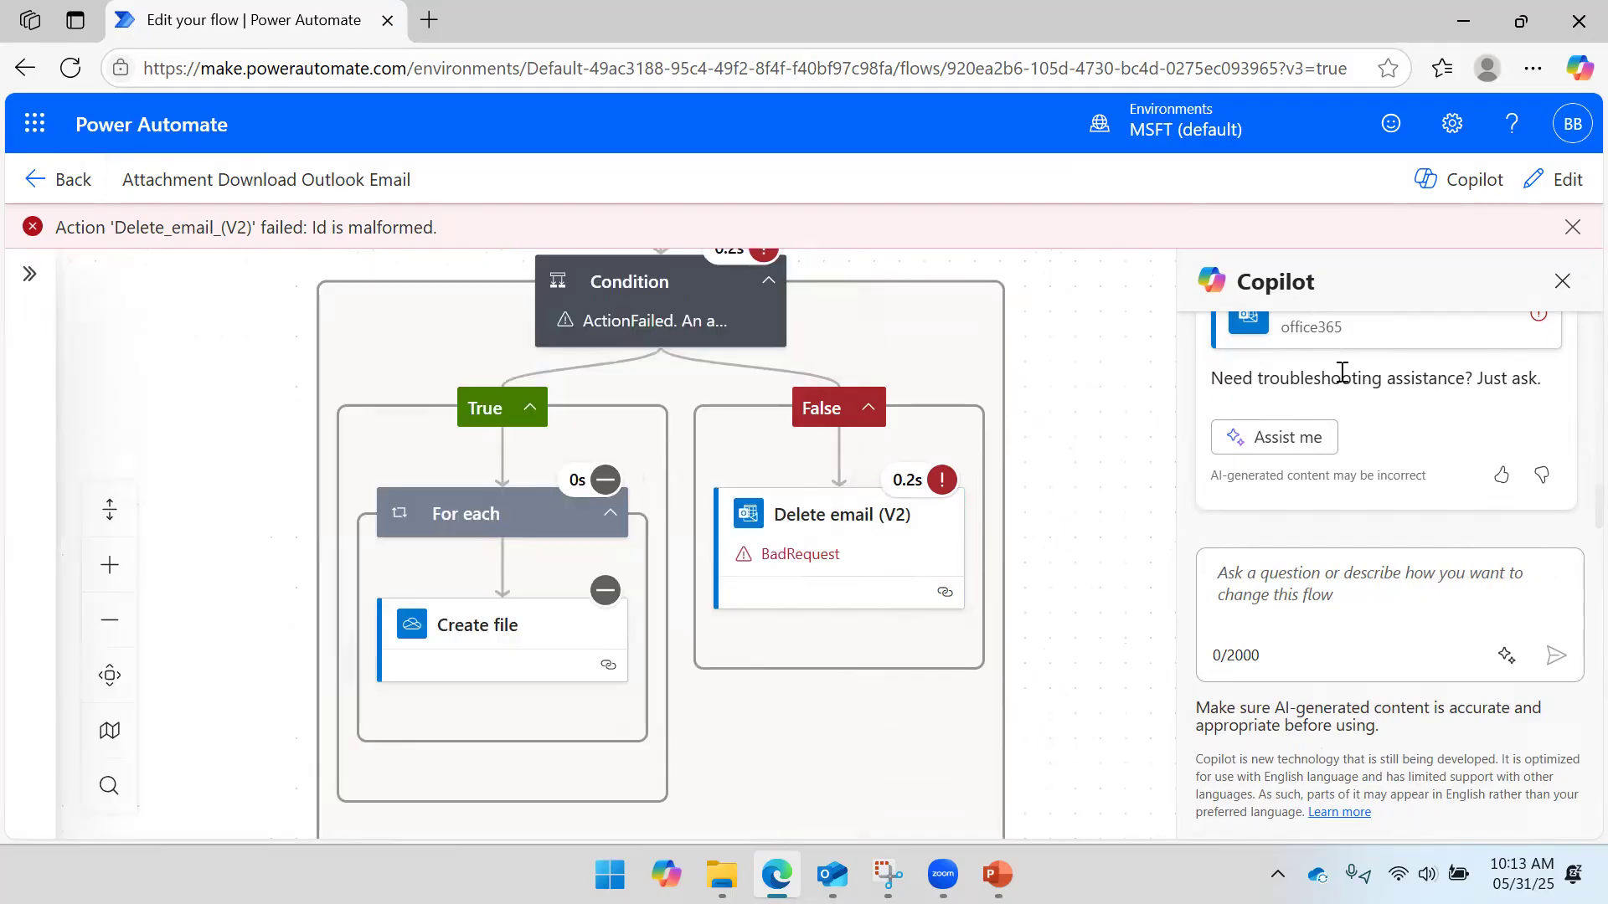
{"action": "left_click", "coordinate": [825, 550]}
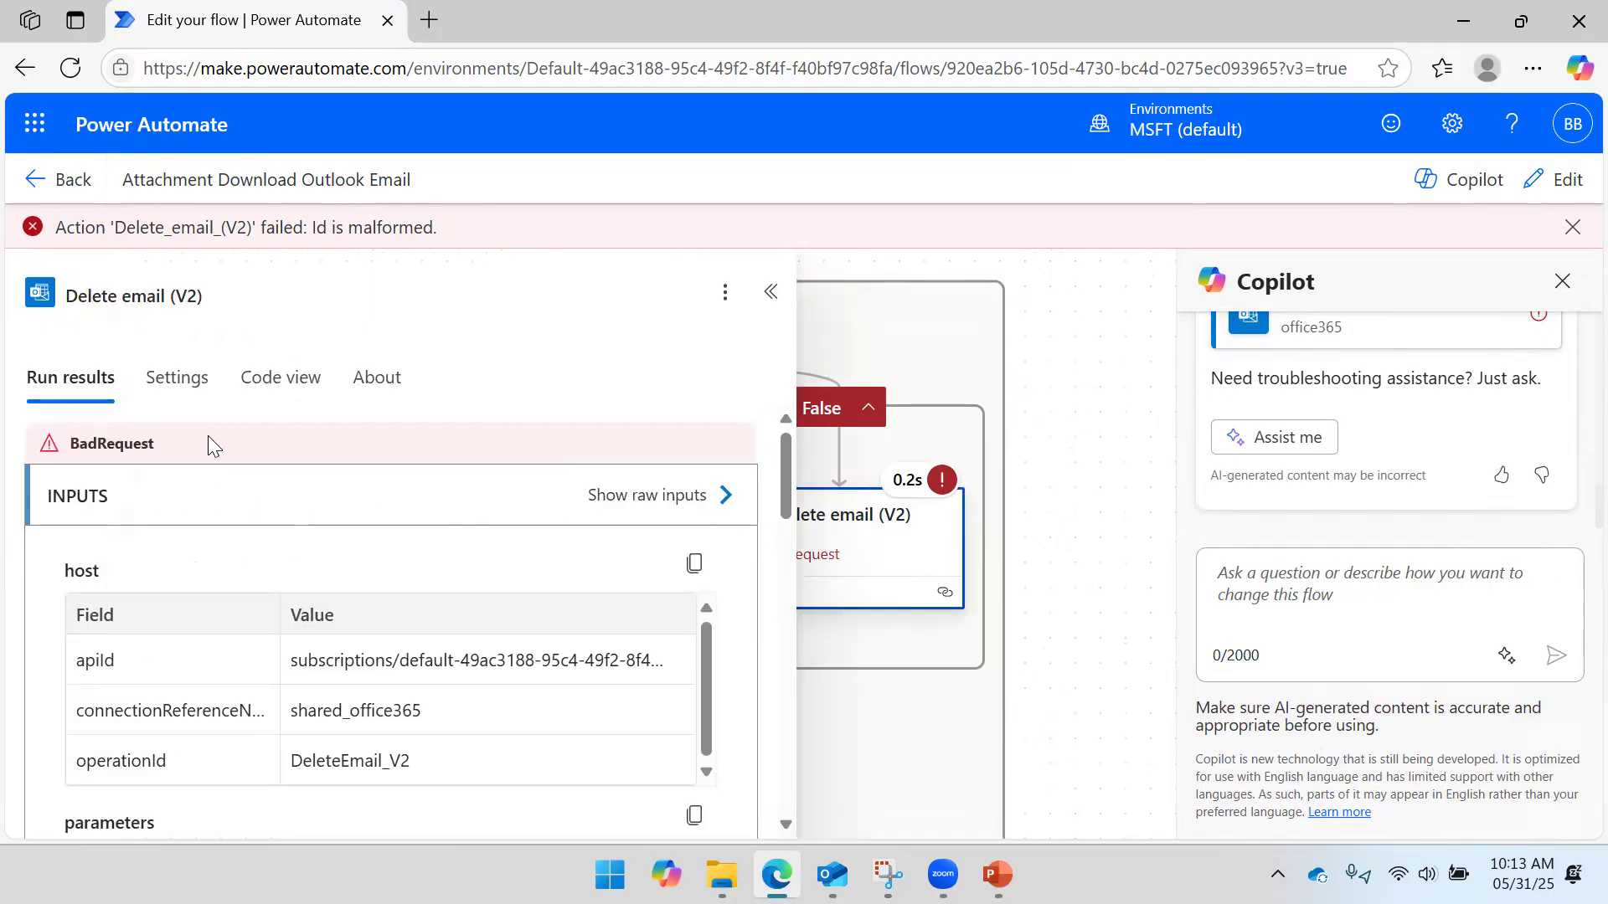
{"action": "left_click", "coordinate": [57, 186]}
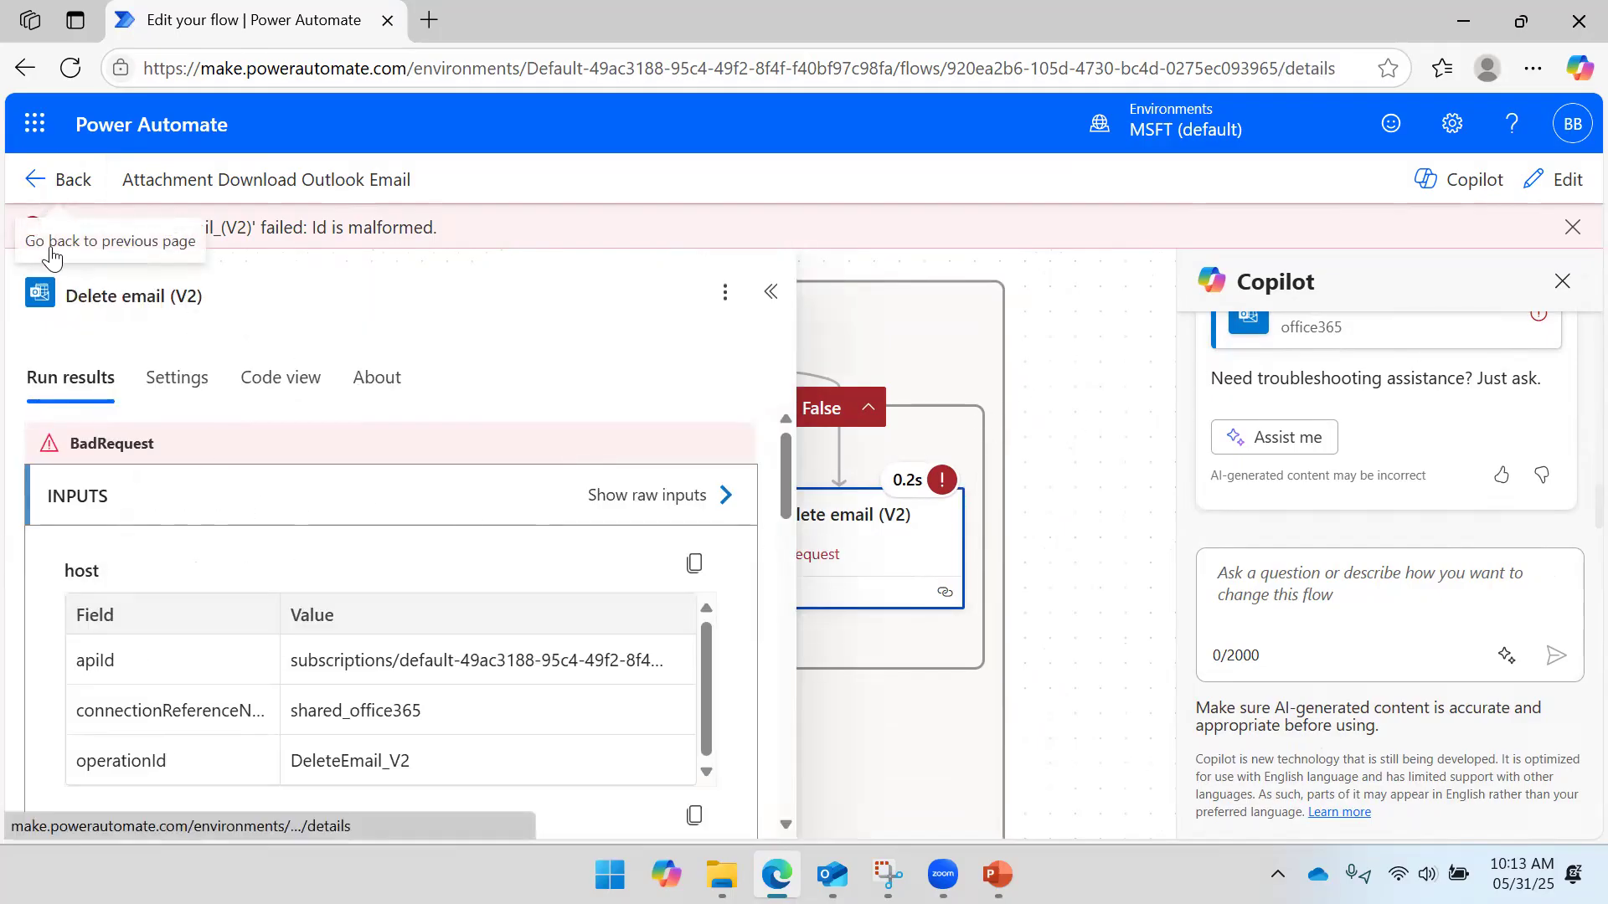
- Edit the flow and open the Delete email (V2) step under the Condition's False branch
{"action": "left_click", "coordinate": [369, 182]}
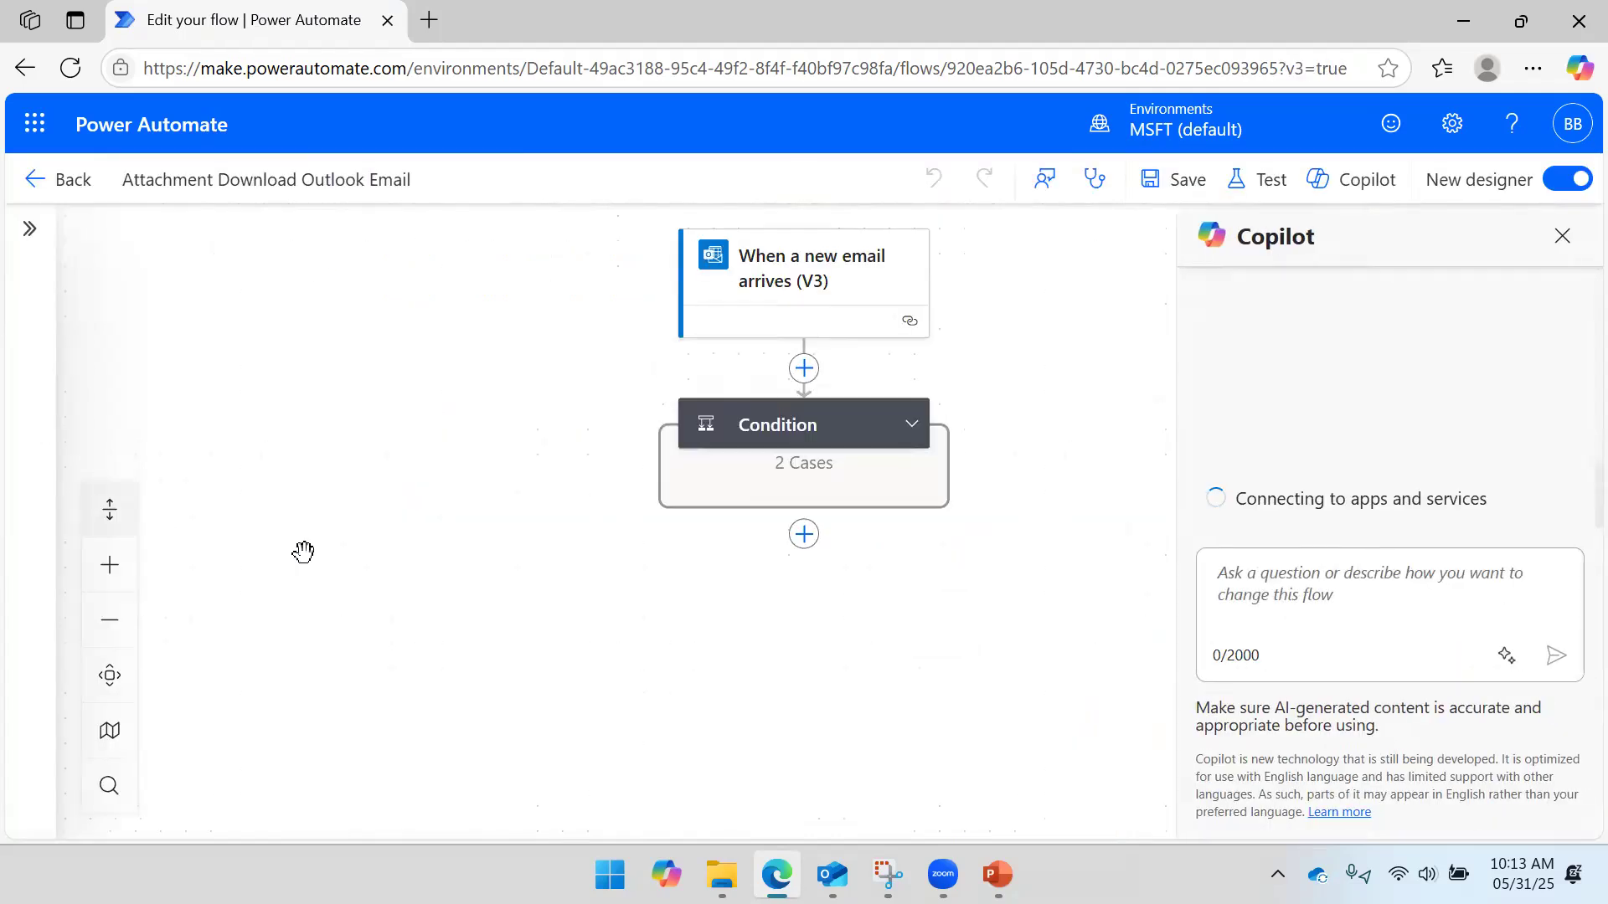
{"action": "left_click", "coordinate": [911, 427]}
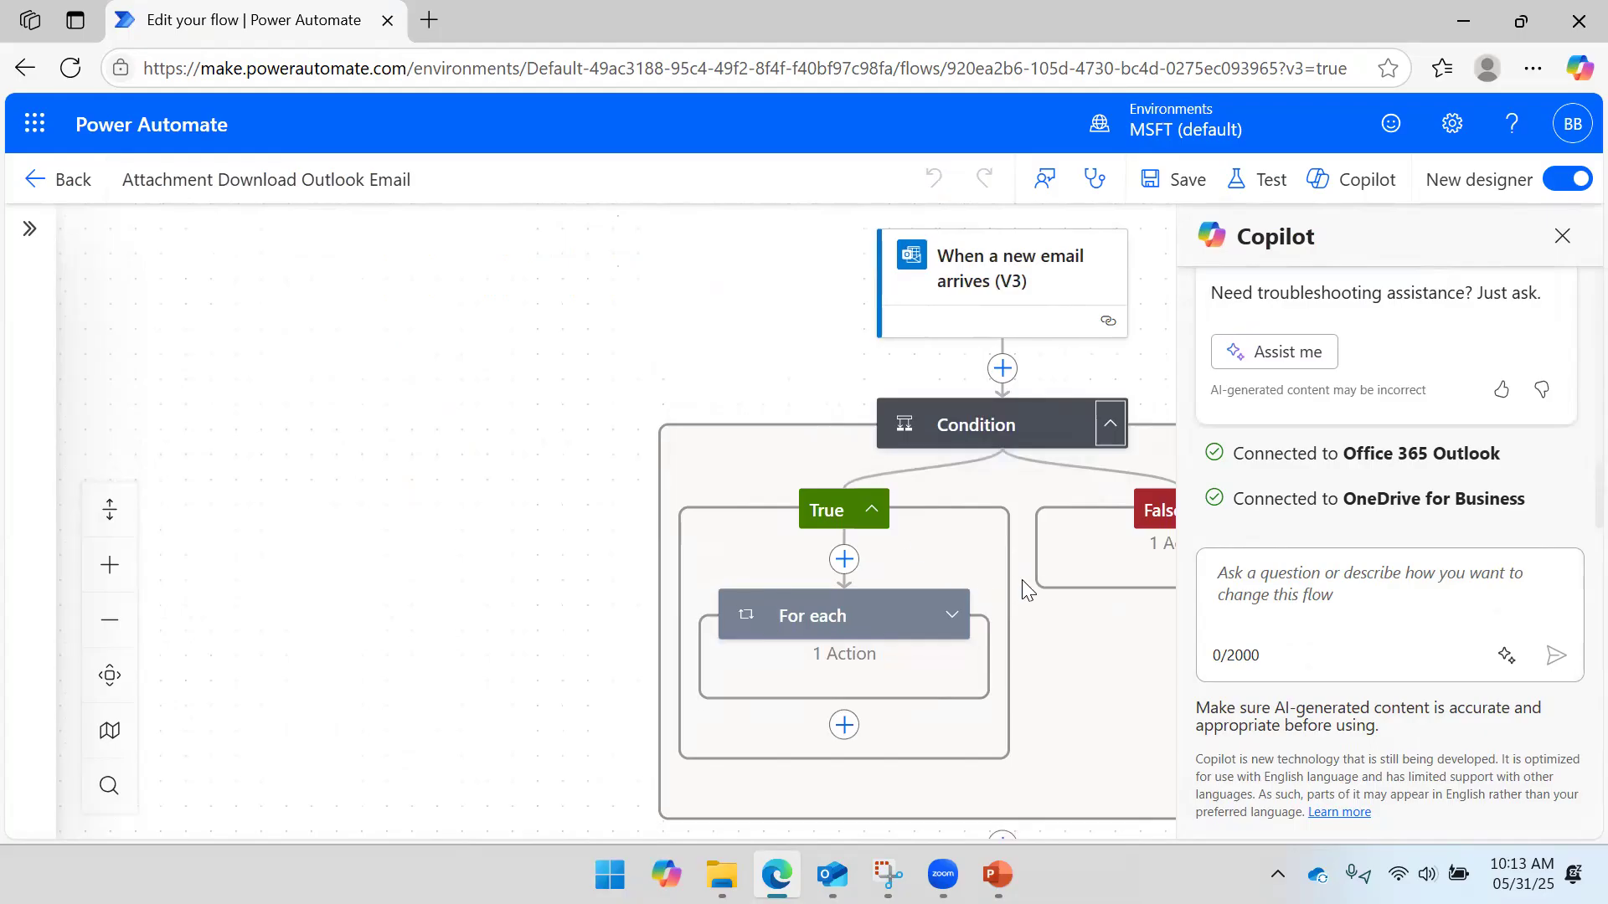
{"action": "left_click_drag", "start_coordinate": [1031, 718], "coordinate": [679, 663]}
{"action": "left_click", "coordinate": [859, 458]}
{"action": "left_click", "coordinate": [802, 598]}
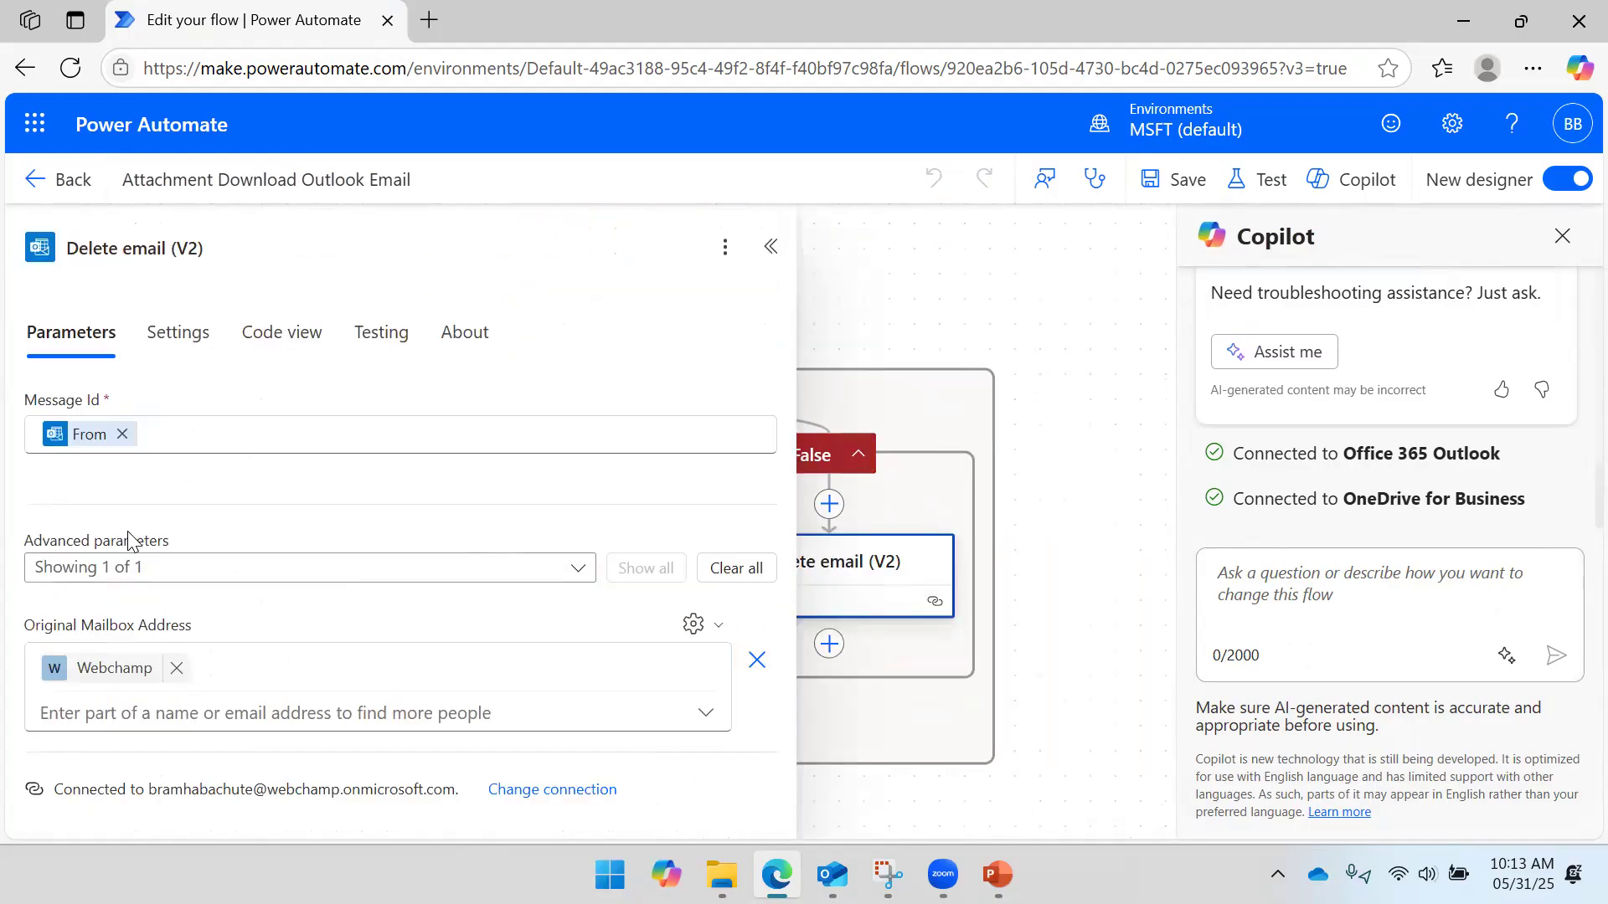
- Swap the From token in Message Id for the trigger's Message Id, then save the flow
{"action": "left_click", "coordinate": [122, 434]}
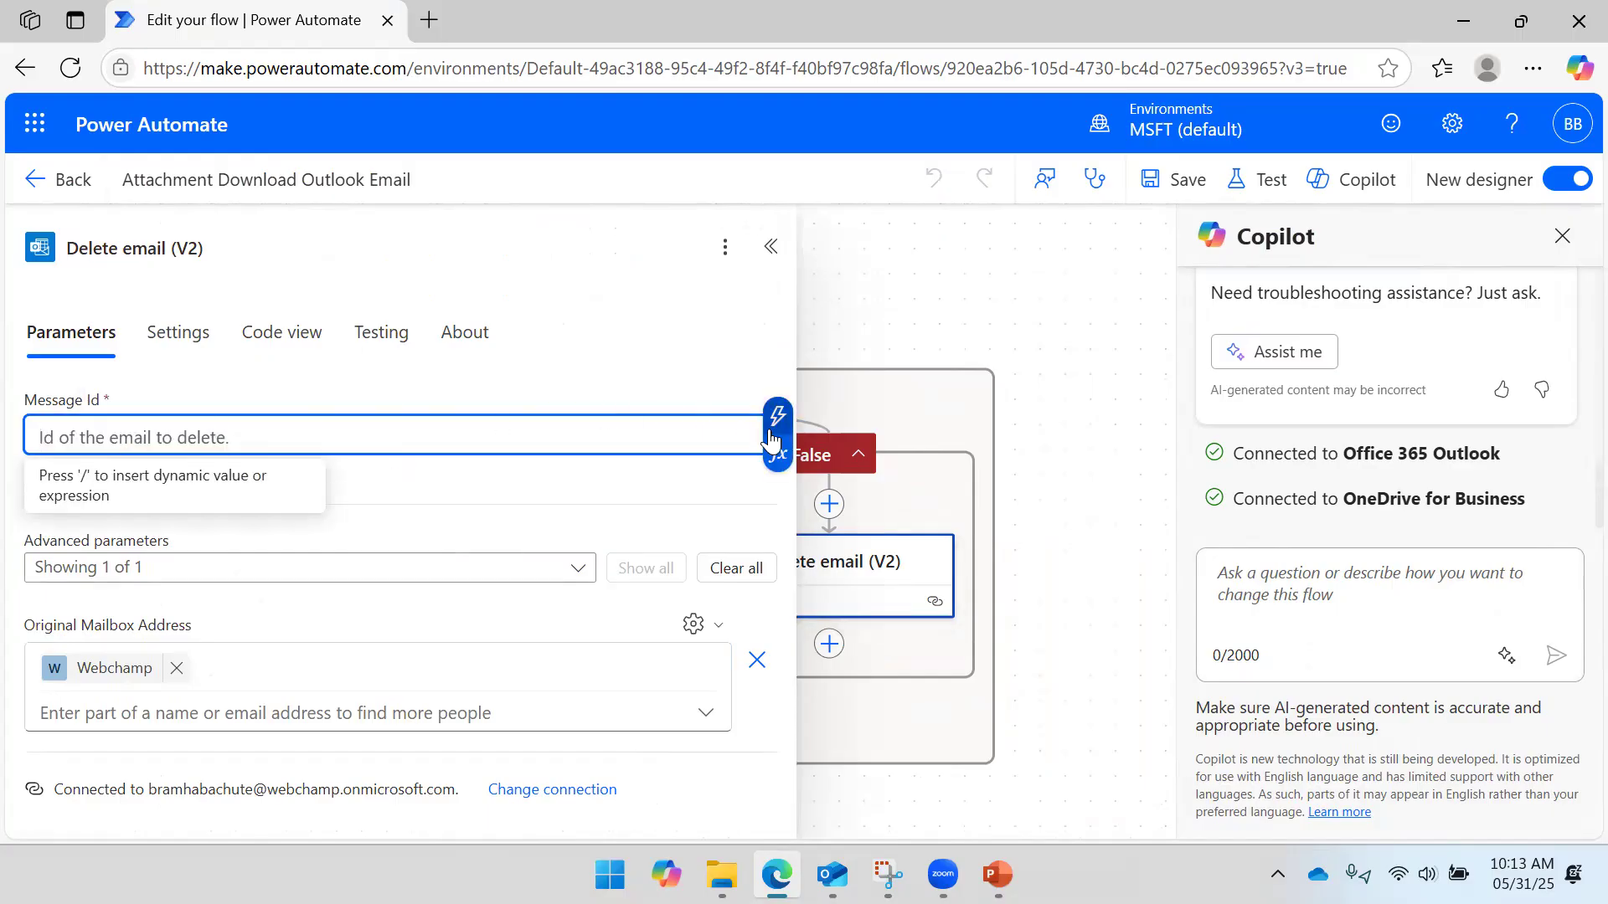
{"action": "key", "text": "/"}
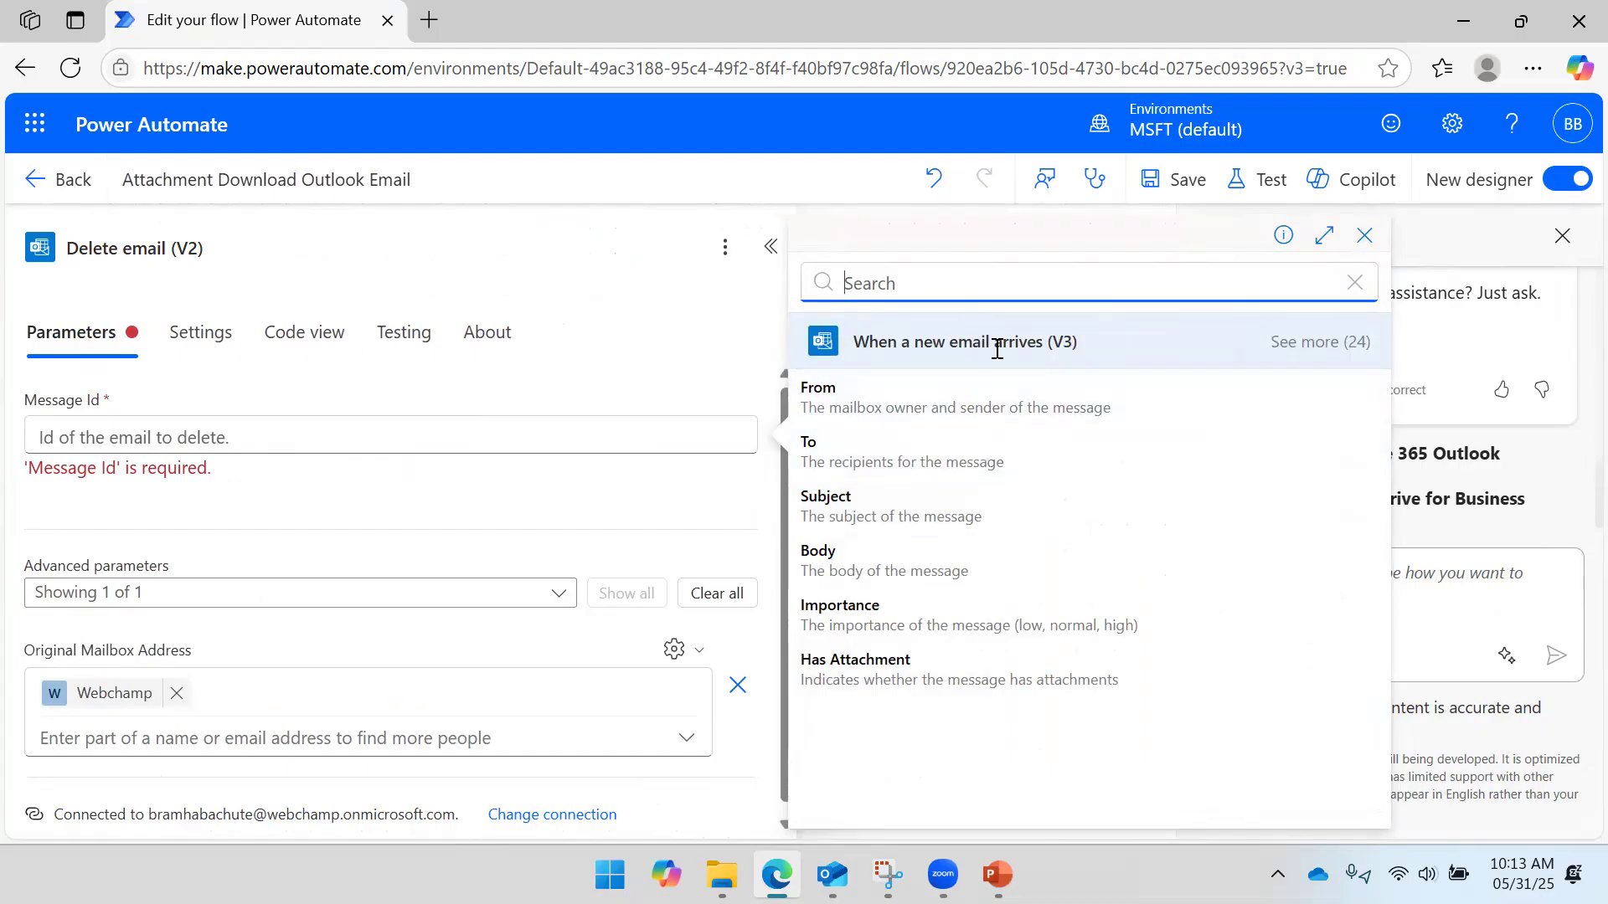
{"action": "left_click", "coordinate": [905, 687]}
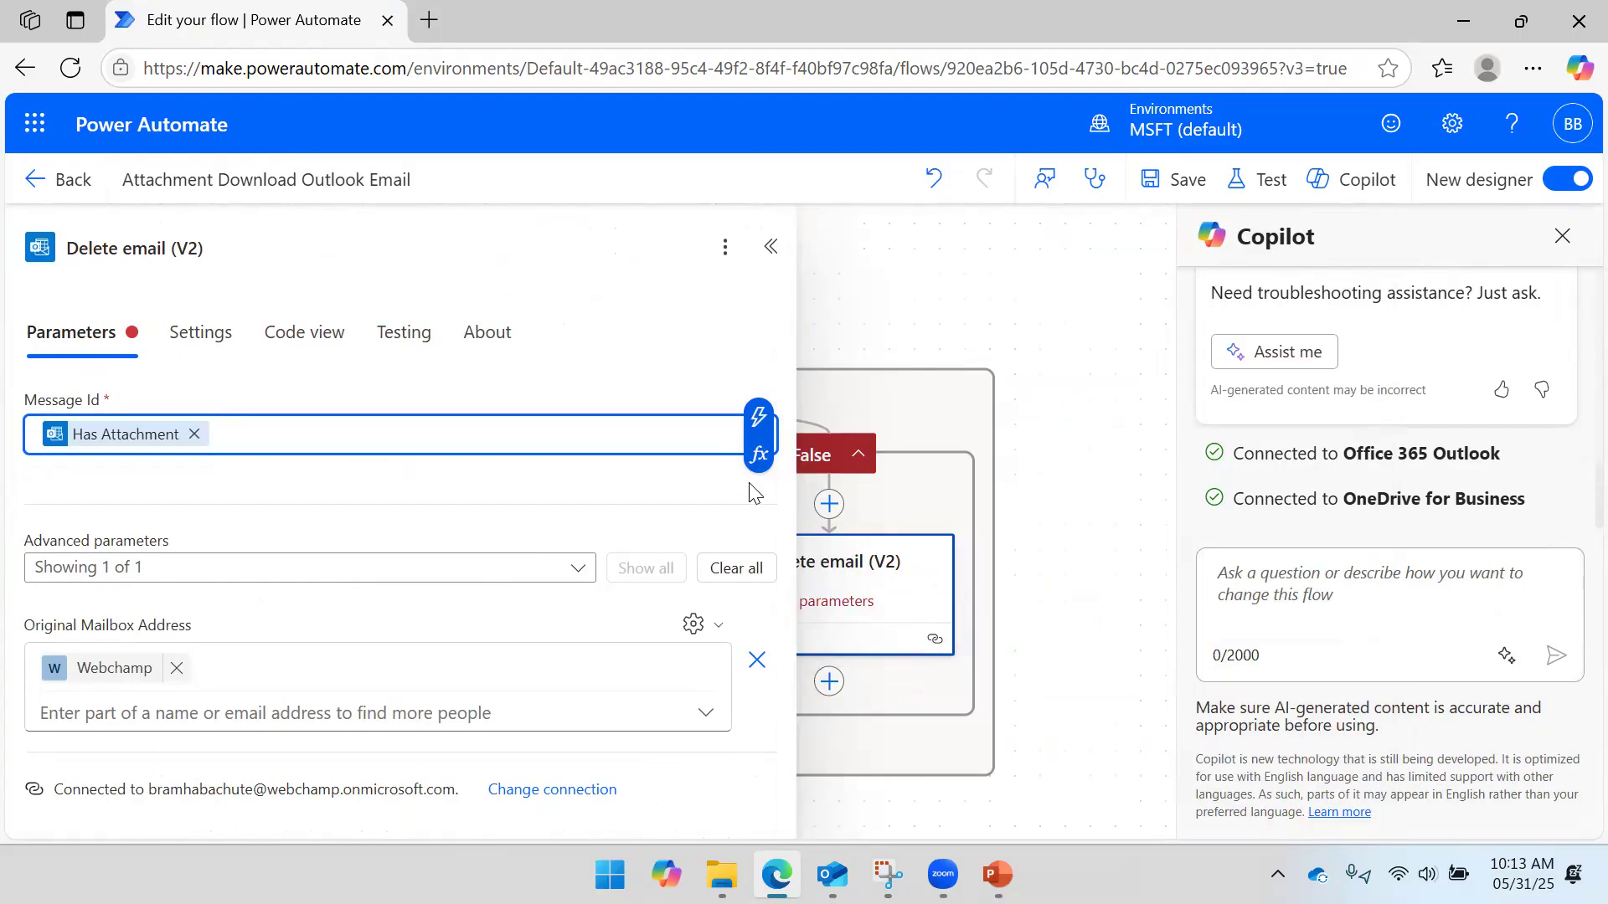
{"action": "left_click", "coordinate": [195, 434]}
{"action": "left_click", "coordinate": [777, 414]}
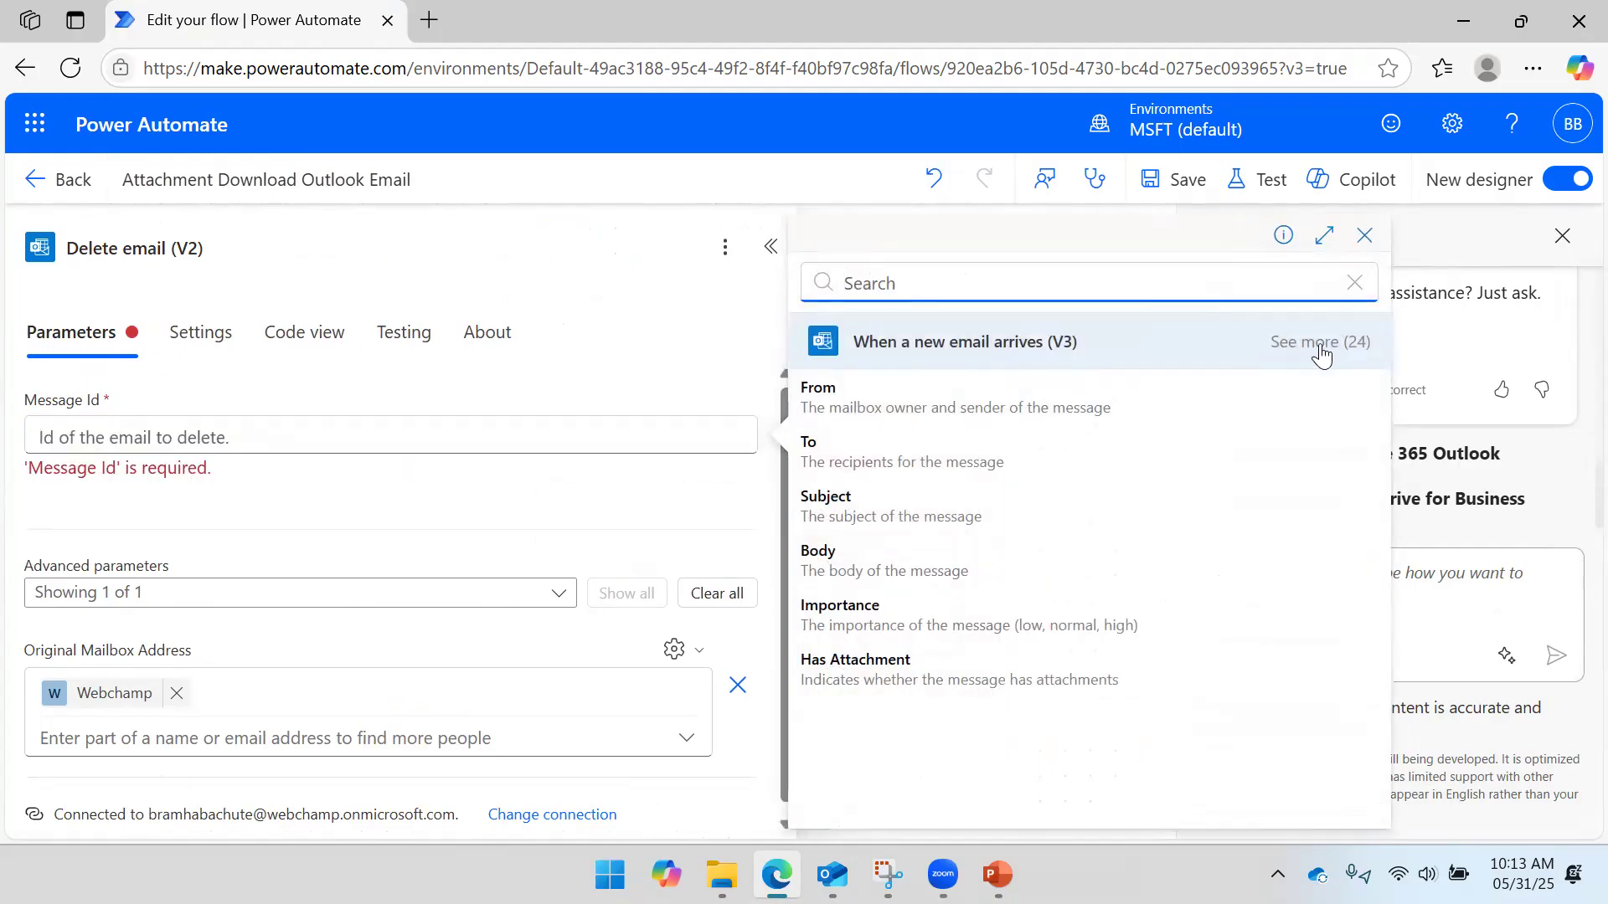
{"action": "left_click", "coordinate": [1322, 343]}
{"action": "scroll", "coordinate": [1140, 427], "scroll_direction": "down", "scroll_amount": 3}
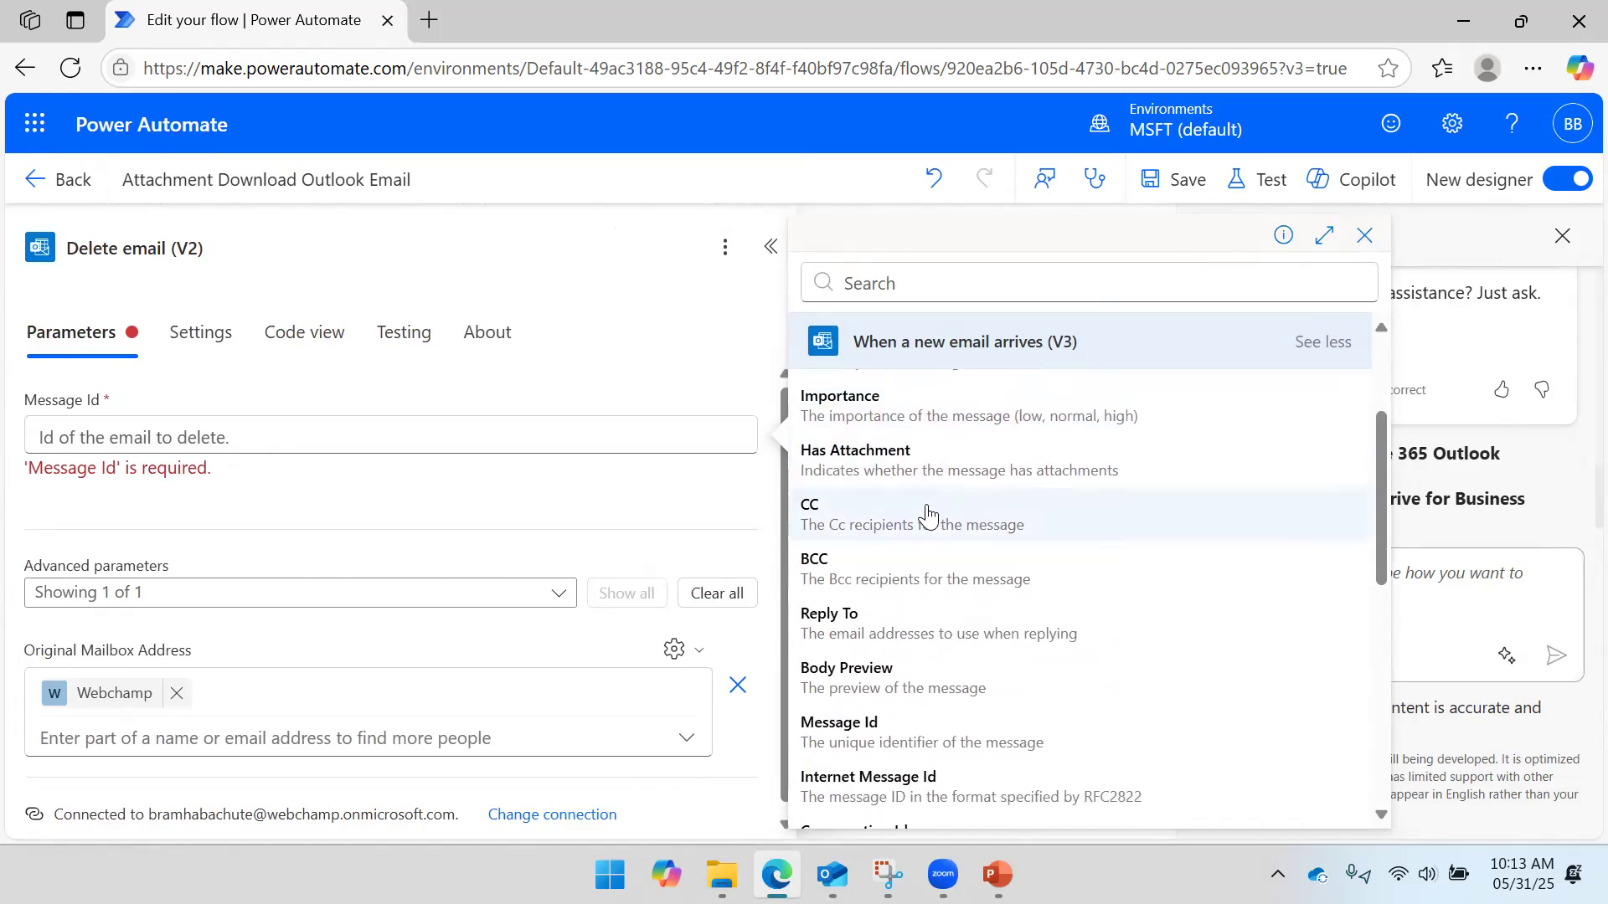
{"action": "scroll", "coordinate": [913, 526], "scroll_direction": "down", "scroll_amount": 3}
{"action": "scroll", "coordinate": [913, 527], "scroll_direction": "down", "scroll_amount": 2}
{"action": "scroll", "coordinate": [902, 533], "scroll_direction": "up", "scroll_amount": 2}
{"action": "left_click", "coordinate": [901, 531]}
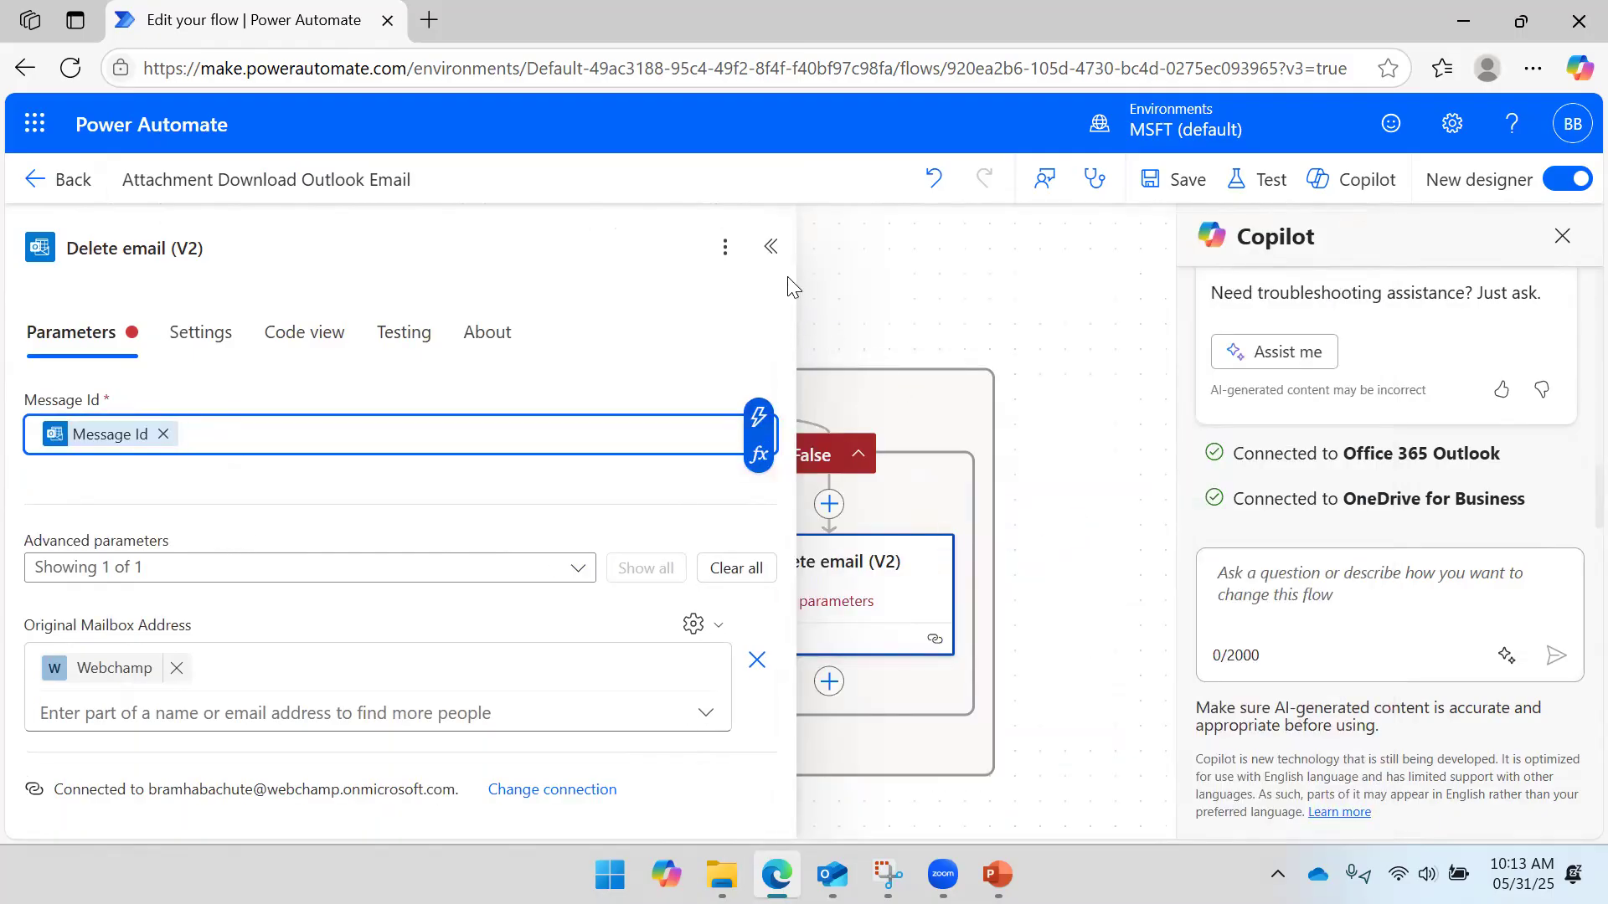
{"action": "left_click", "coordinate": [1190, 181]}
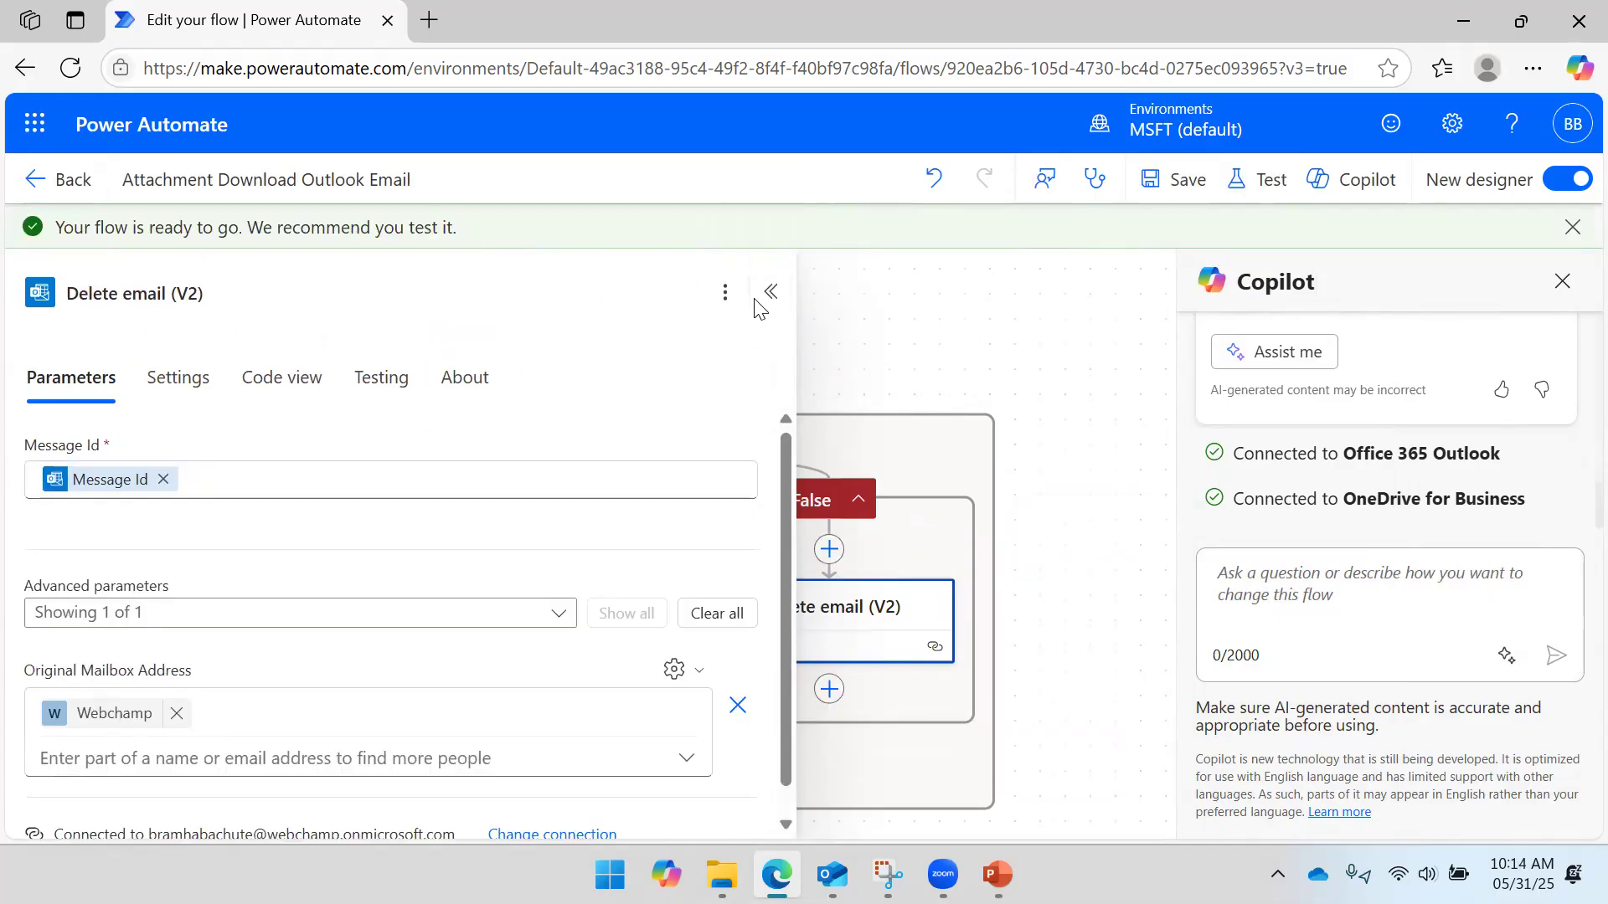
- Run a manual test of the flow from the editor, then bring Outlook forward
{"action": "left_click", "coordinate": [770, 293]}
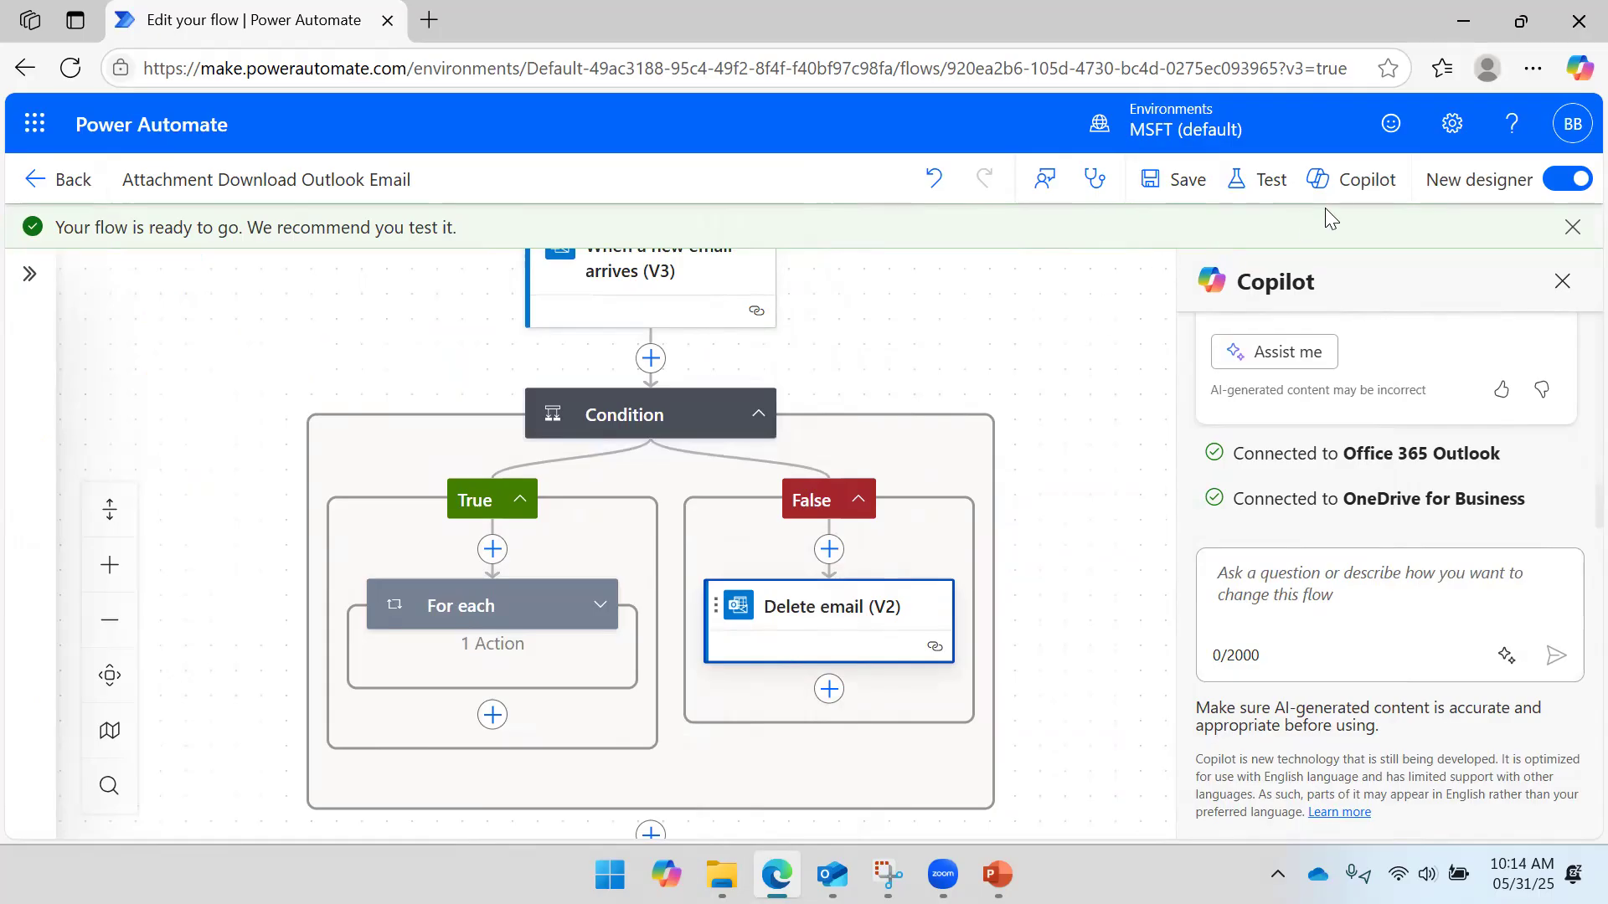
{"action": "left_click", "coordinate": [1266, 179]}
{"action": "left_click", "coordinate": [1189, 256]}
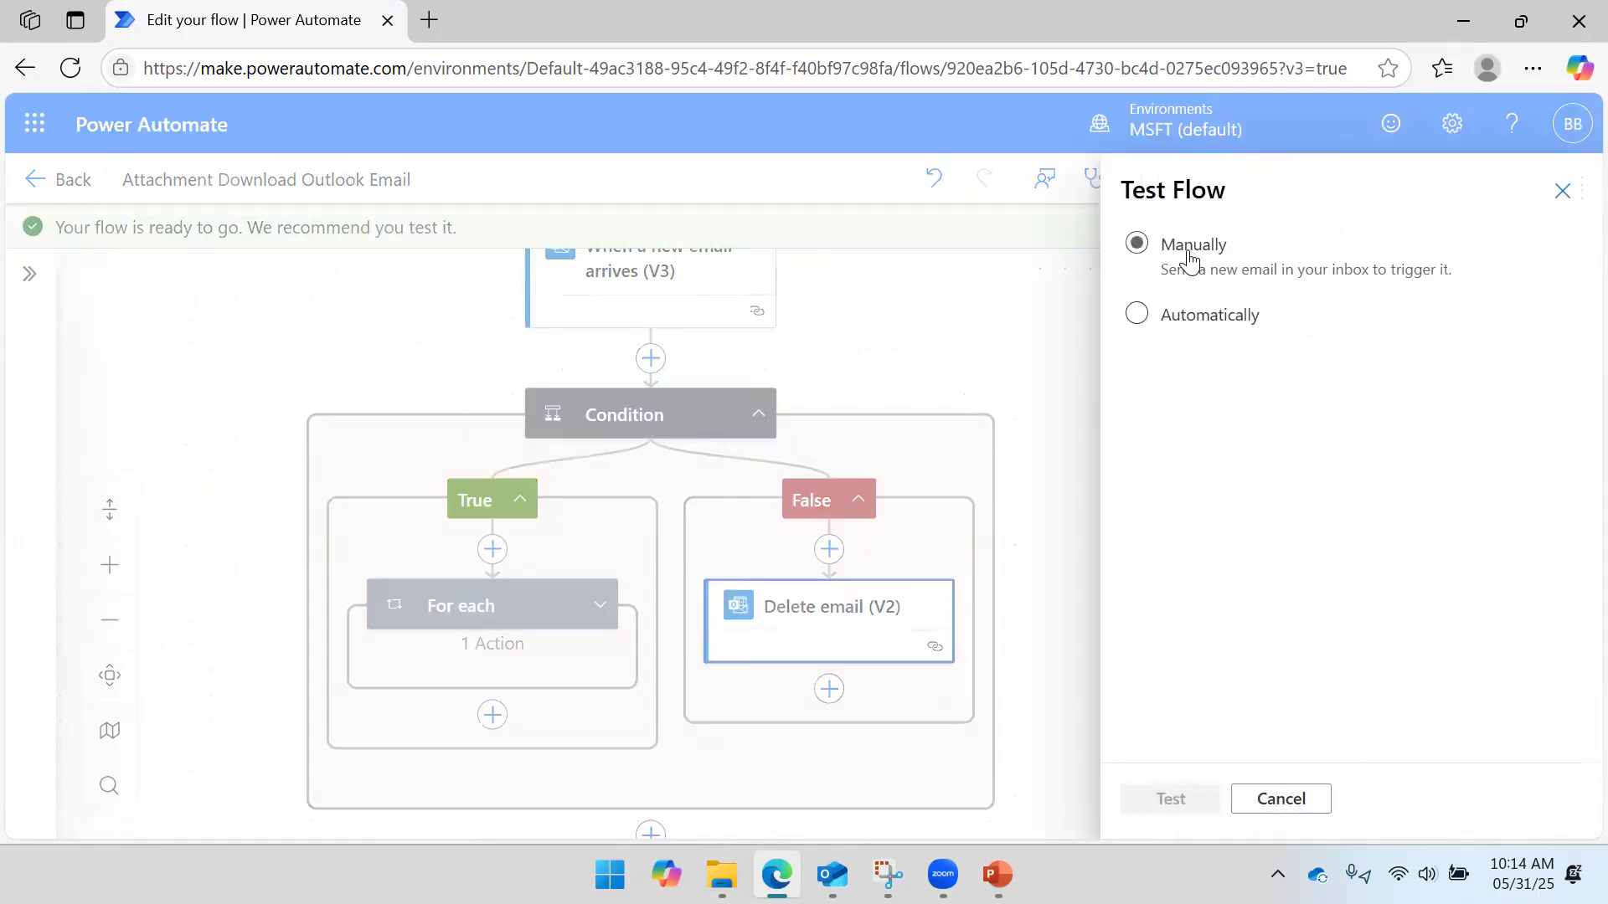
{"action": "left_click", "coordinate": [1170, 800]}
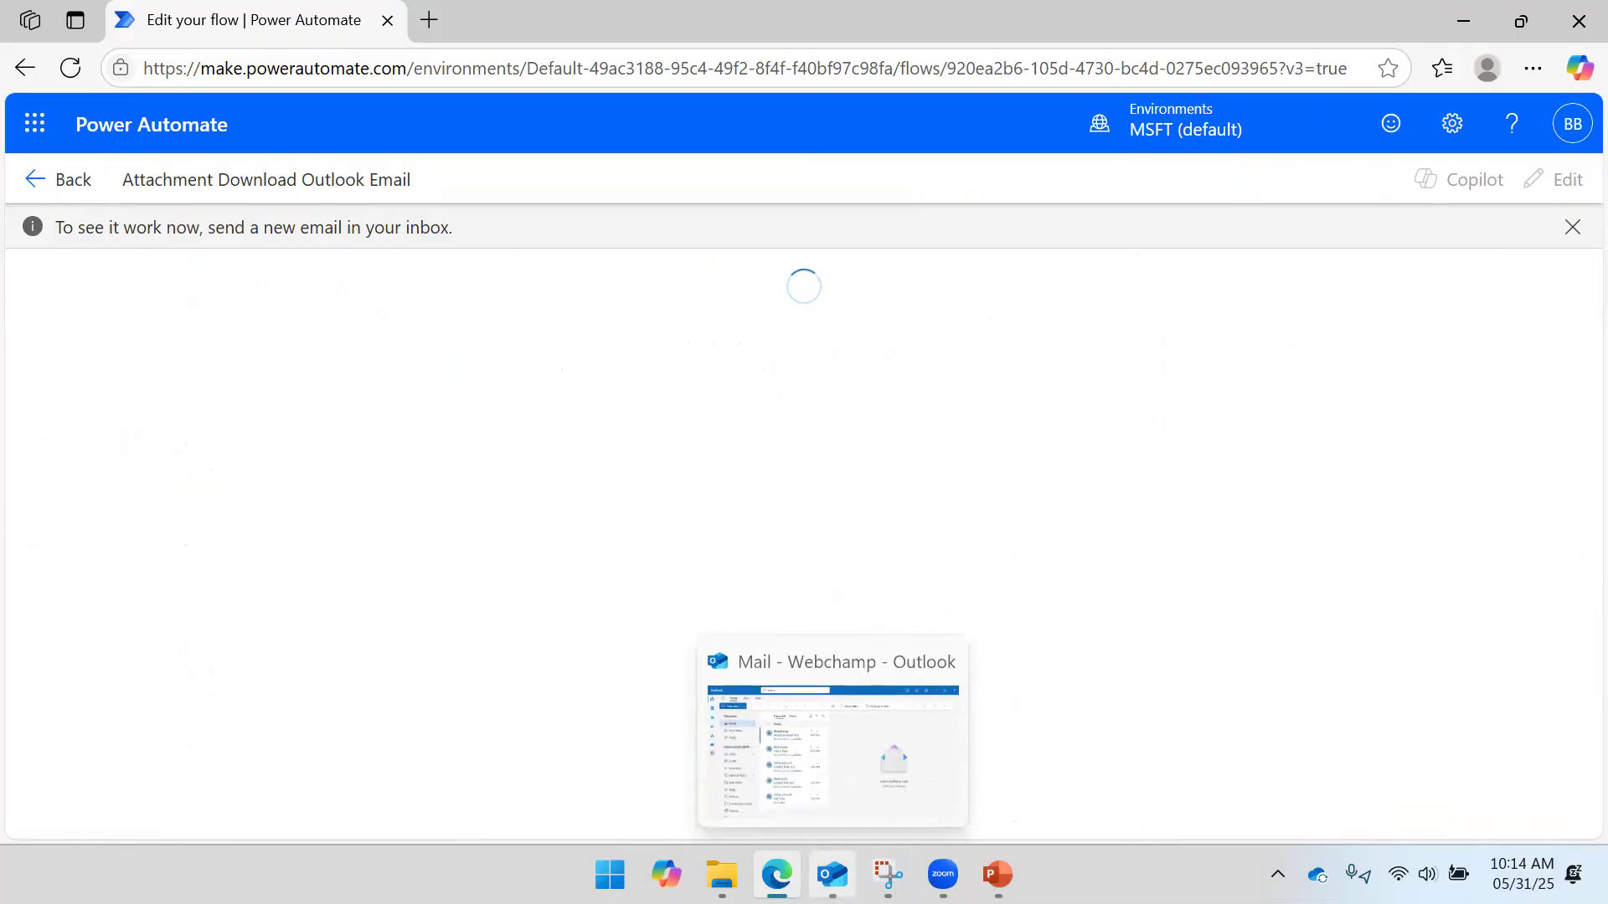
{"action": "left_click", "coordinate": [832, 874]}
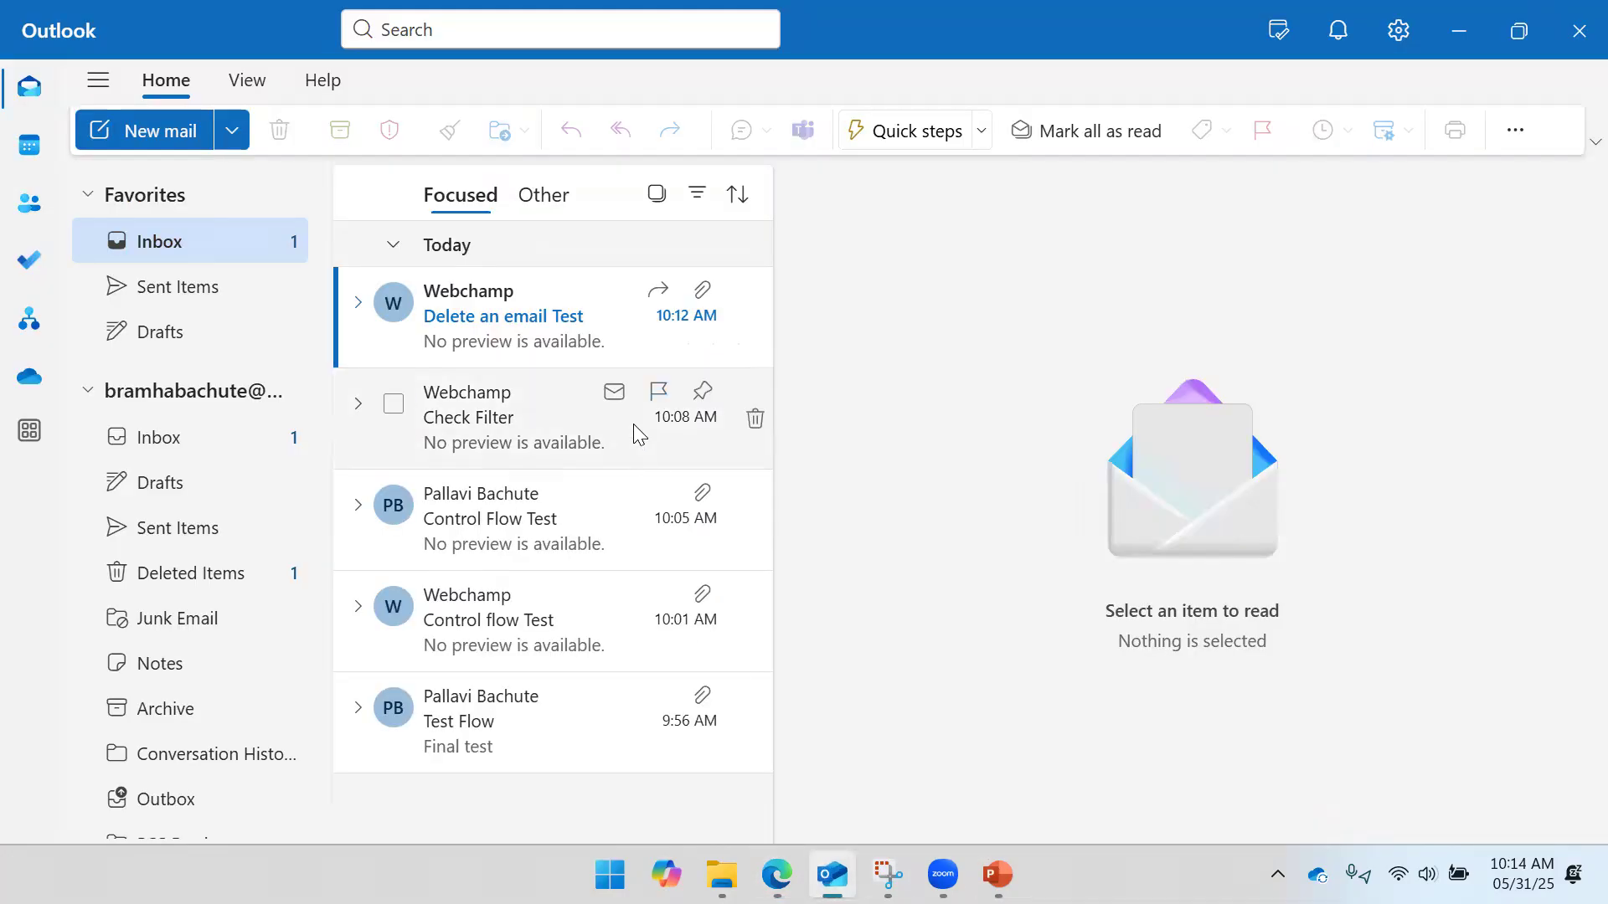
- Delete the 'Delete an email Test' message from the inbox and open its copy in Sent Items
{"action": "left_click", "coordinate": [506, 328]}
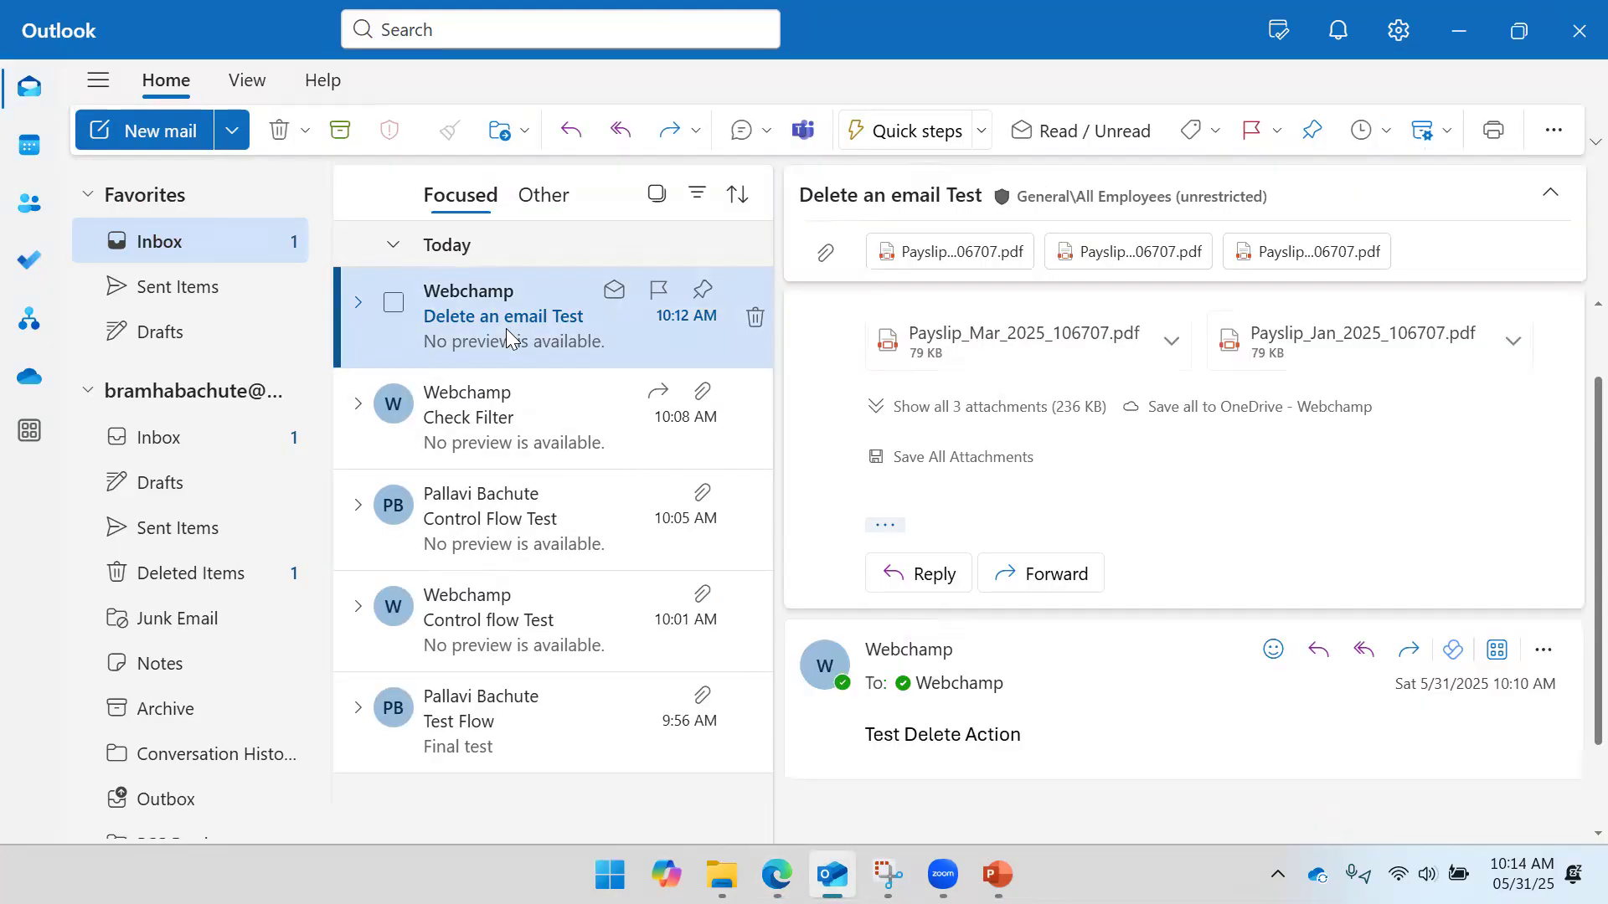
{"action": "left_click", "coordinate": [756, 316]}
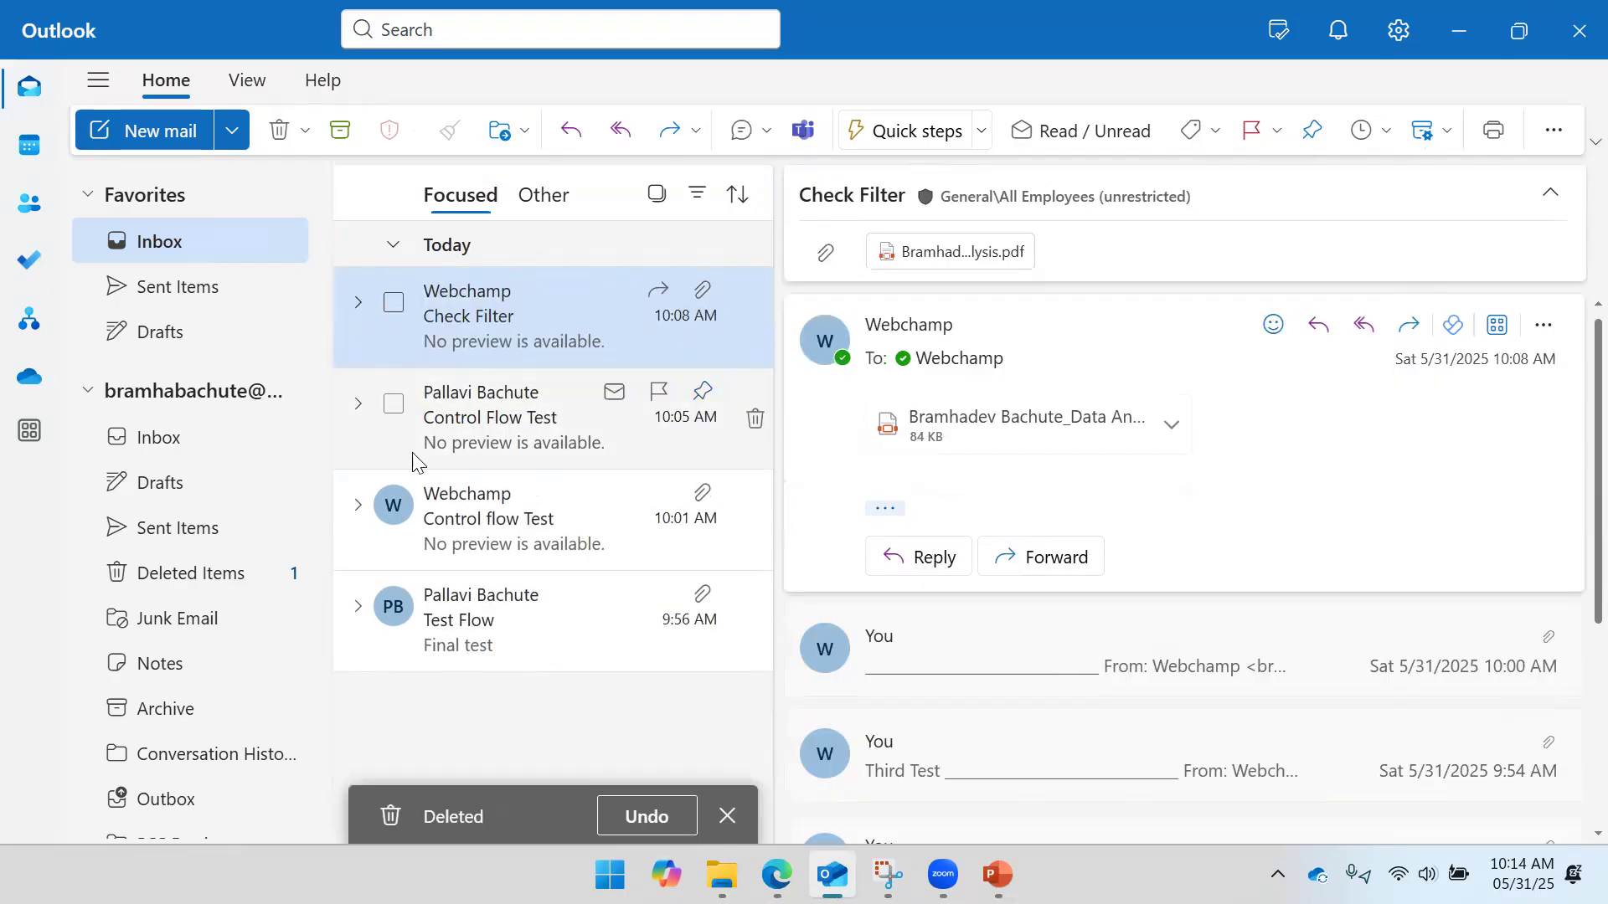
{"action": "left_click", "coordinate": [203, 301]}
{"action": "left_click", "coordinate": [617, 338]}
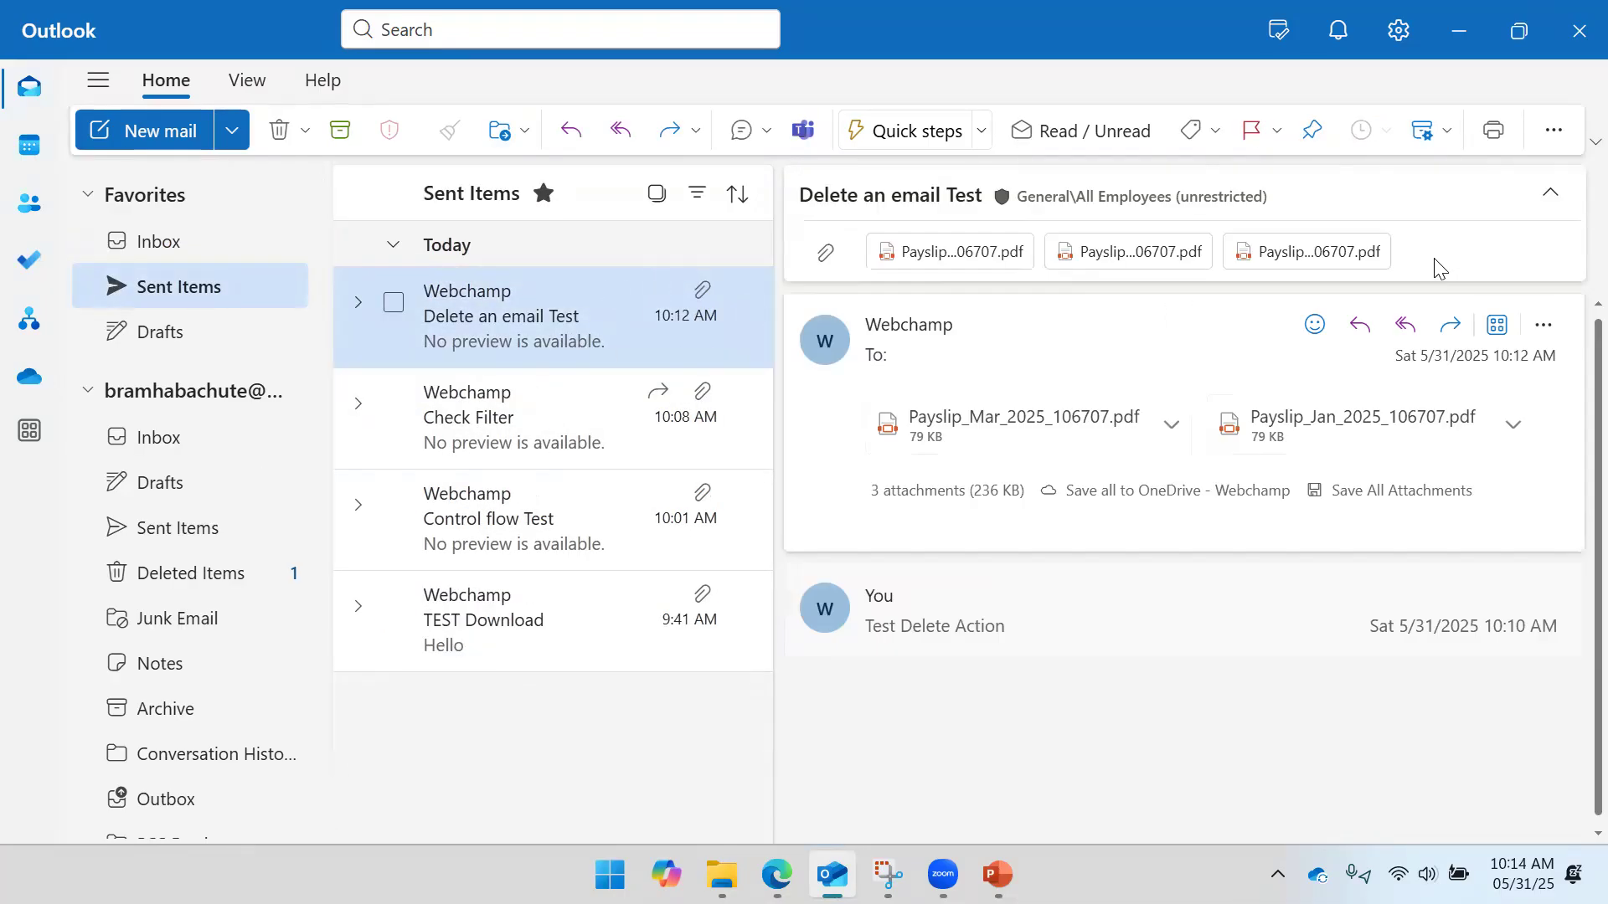
- Forward the sent 'Delete an email Test' message to your own mailbox and send it
{"action": "left_click", "coordinate": [1421, 335]}
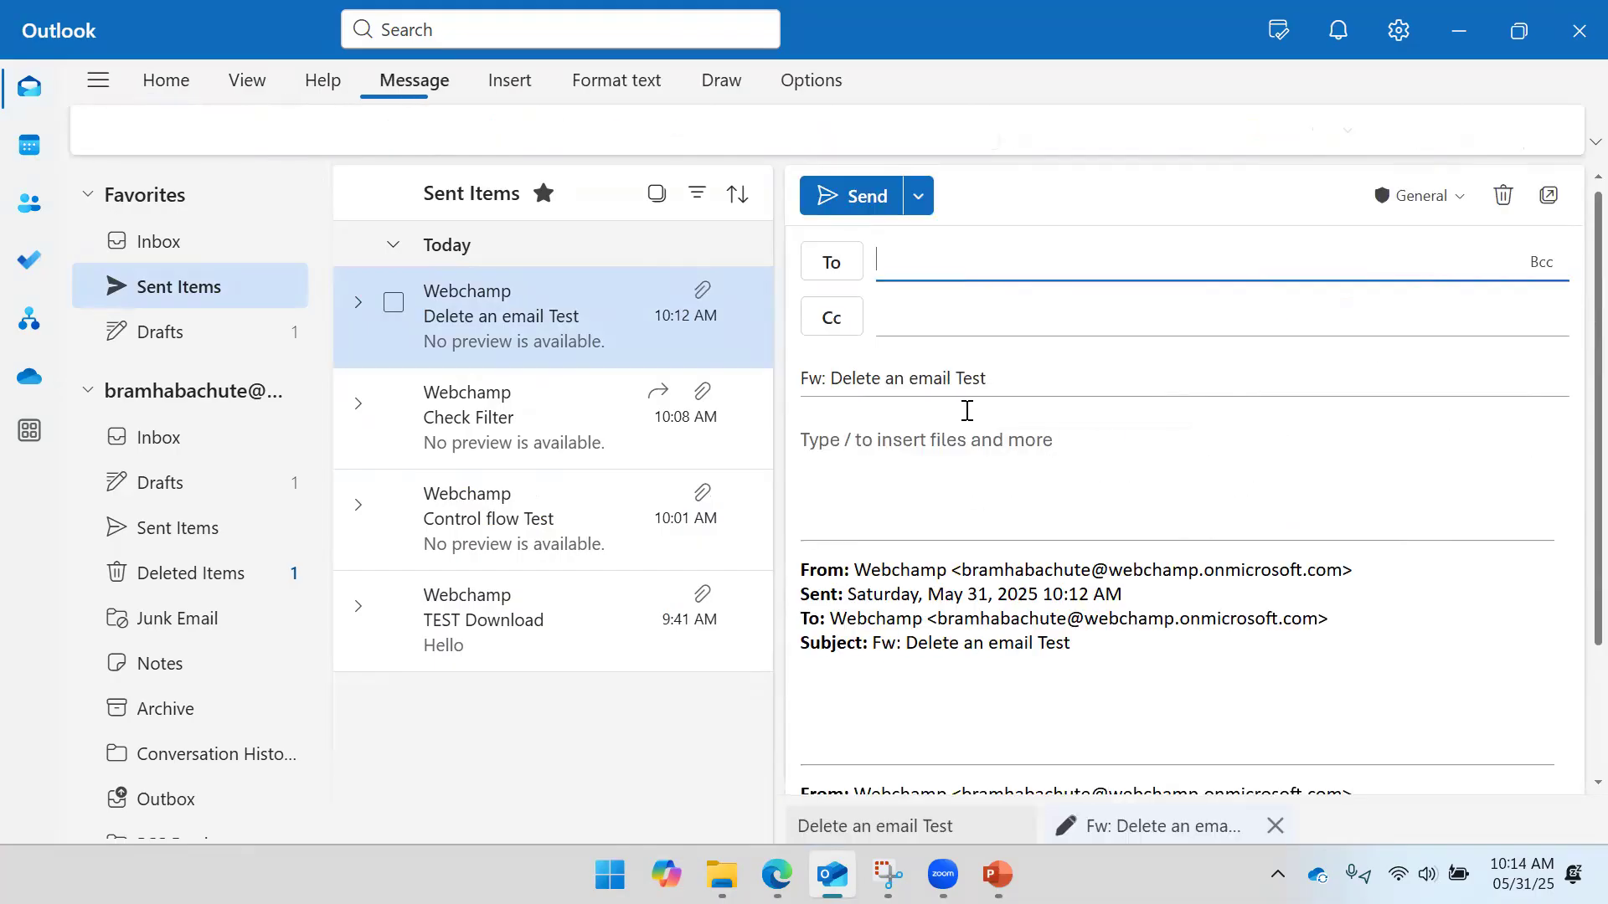
{"action": "type", "text": "W"}
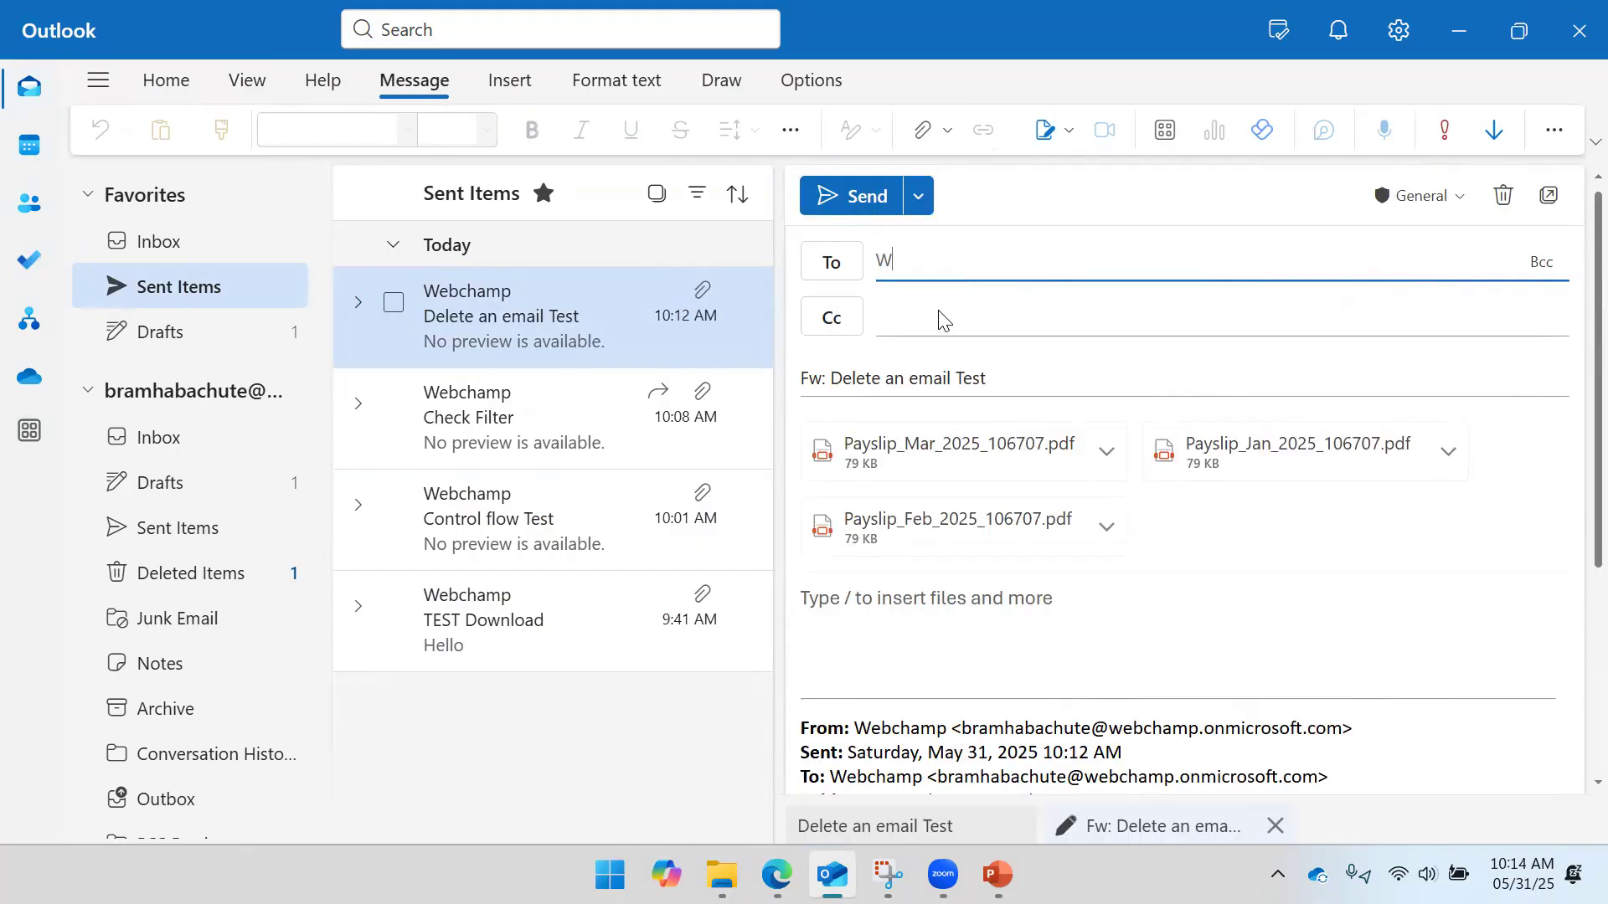
{"action": "type", "text": "ebch"}
{"action": "left_click", "coordinate": [940, 322]}
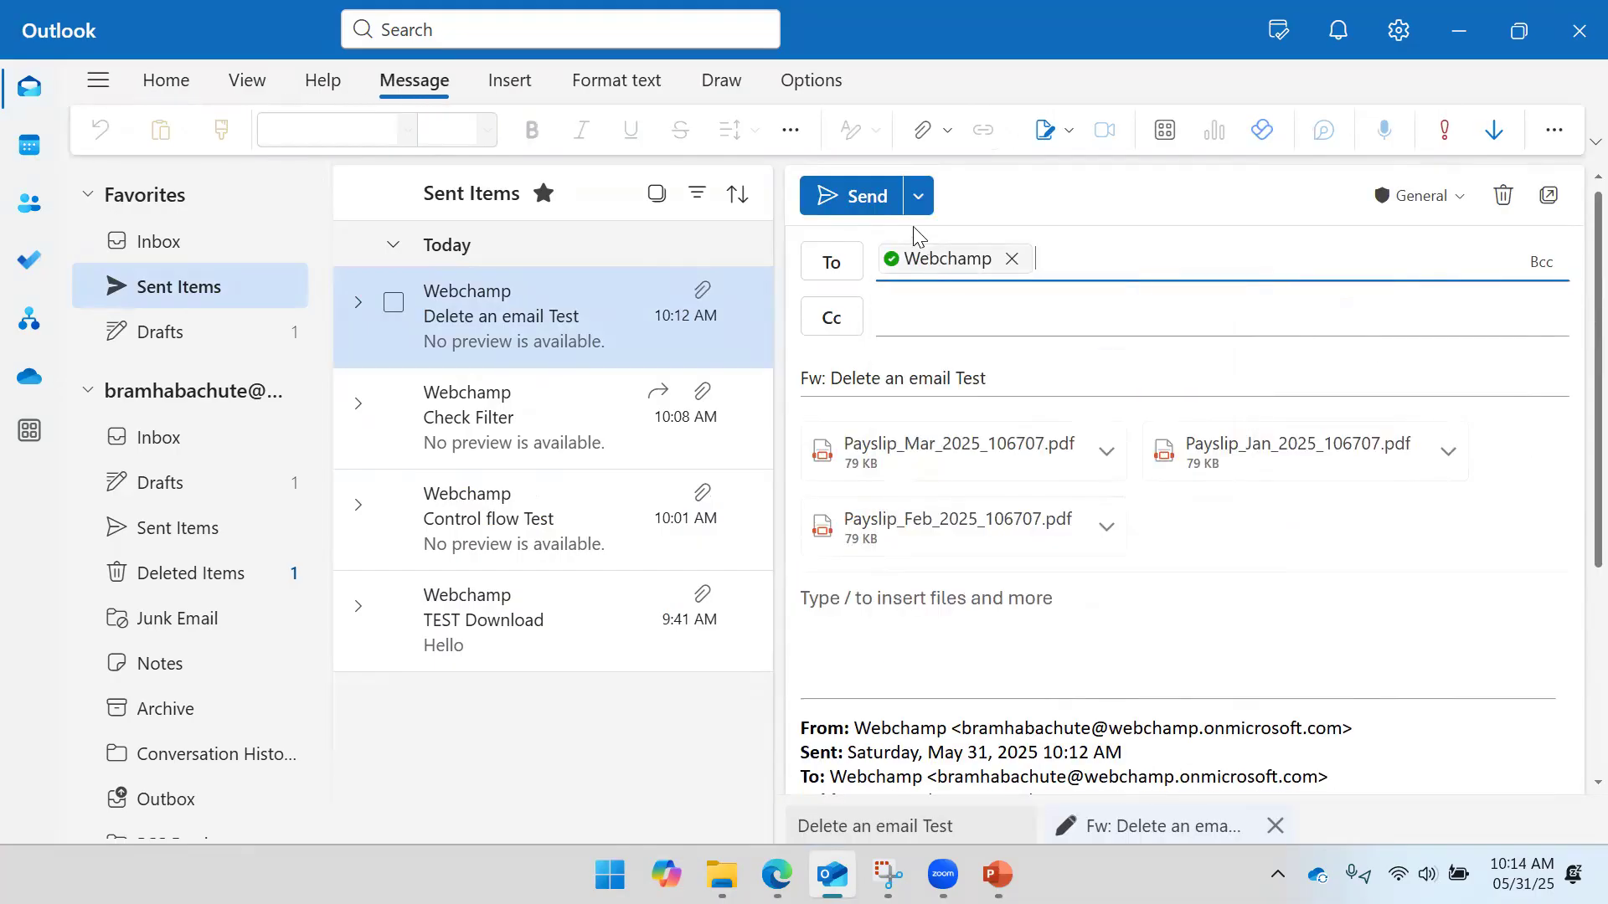
{"action": "left_click", "coordinate": [777, 875]}
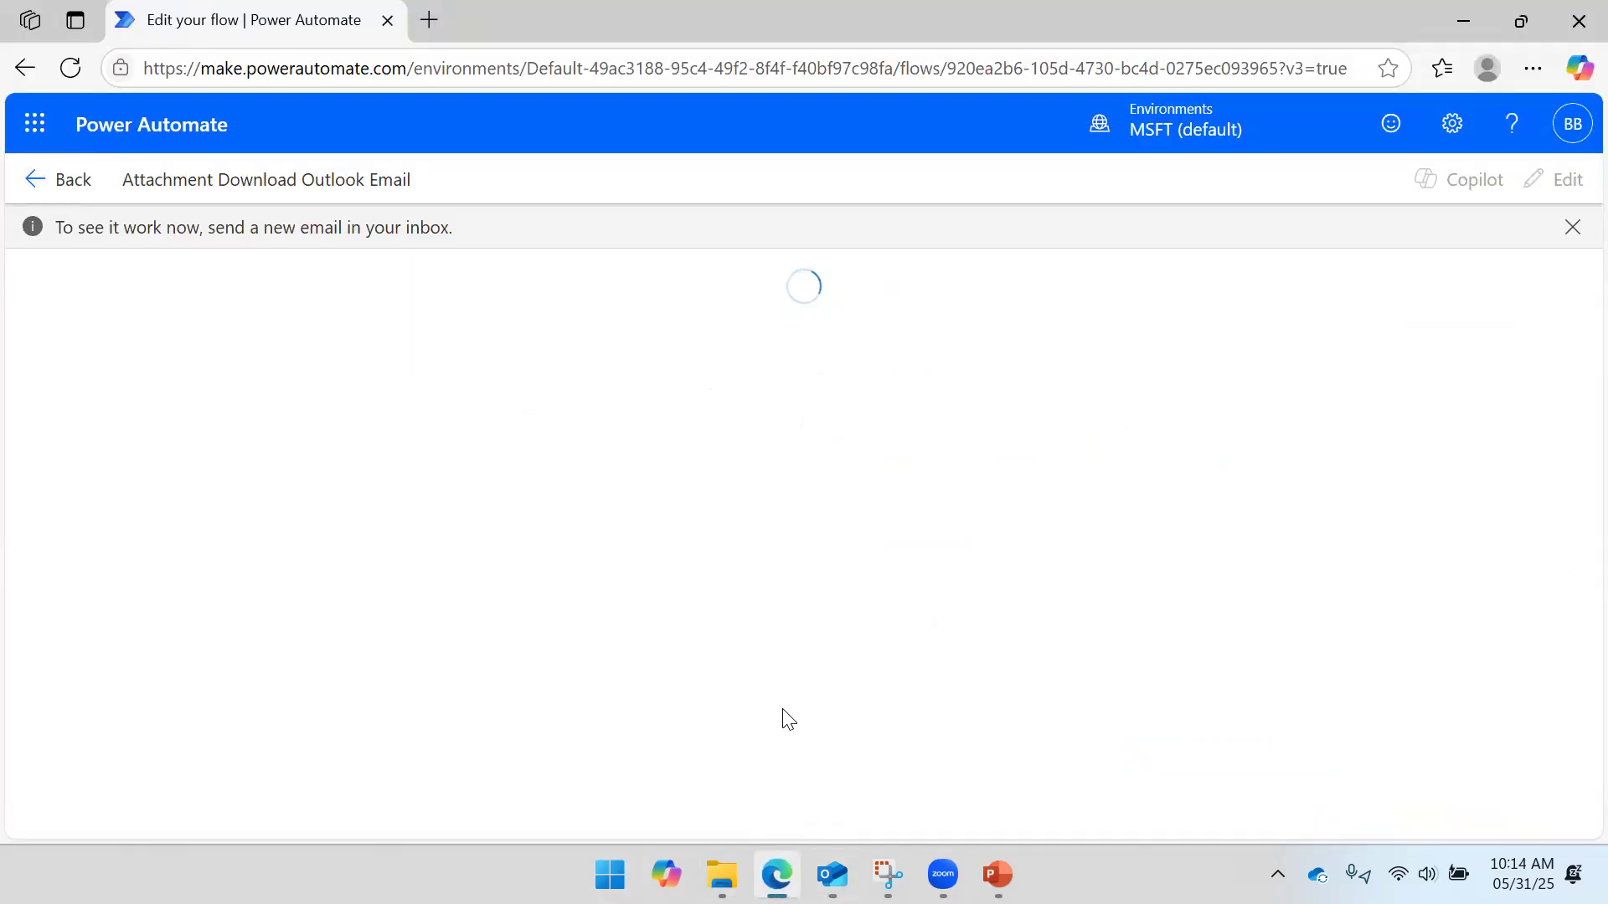
{"action": "left_click", "coordinate": [832, 874]}
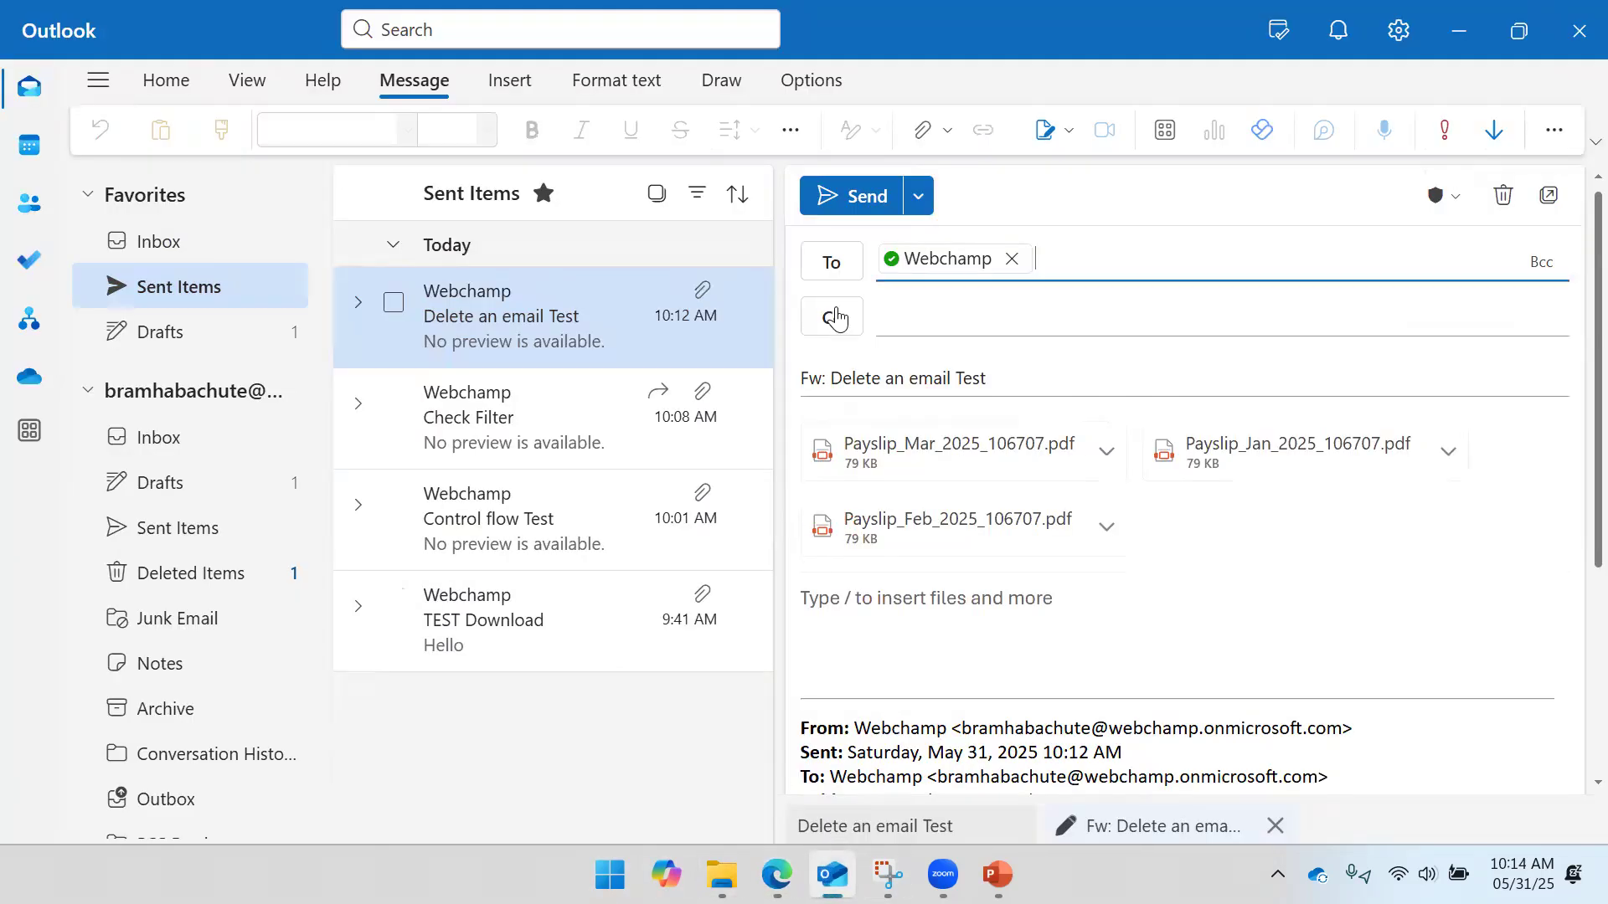
{"action": "left_click", "coordinate": [861, 195]}
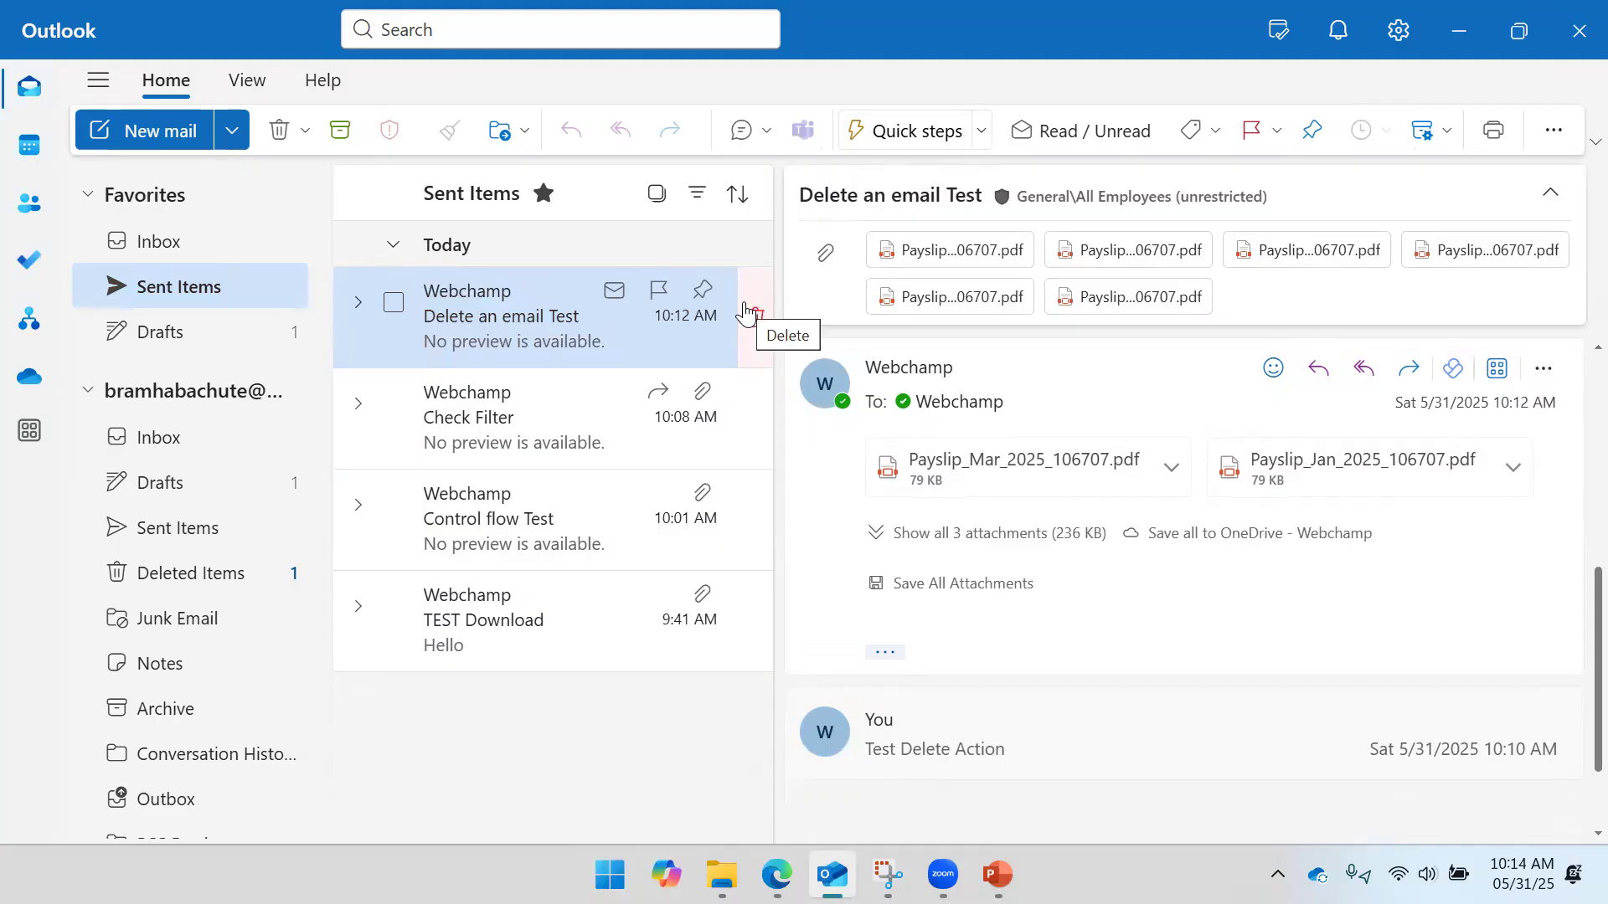
- Check the Inbox for the 'Delete an email Test' message, glancing at the flow page in between
{"action": "left_click", "coordinate": [159, 242]}
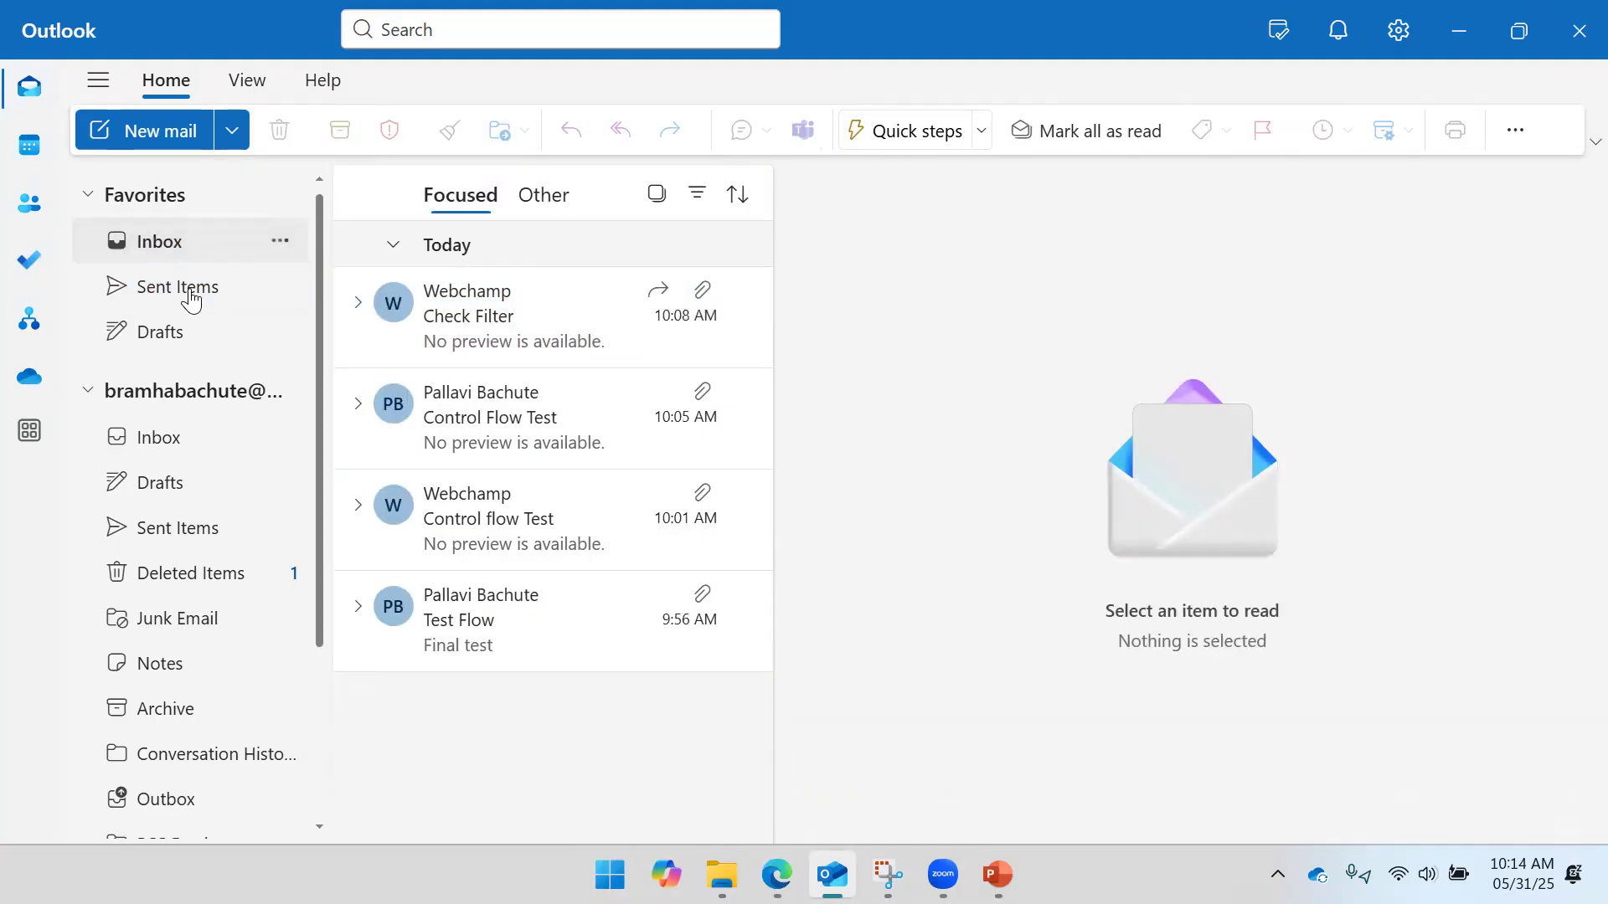
{"action": "left_click", "coordinate": [498, 336]}
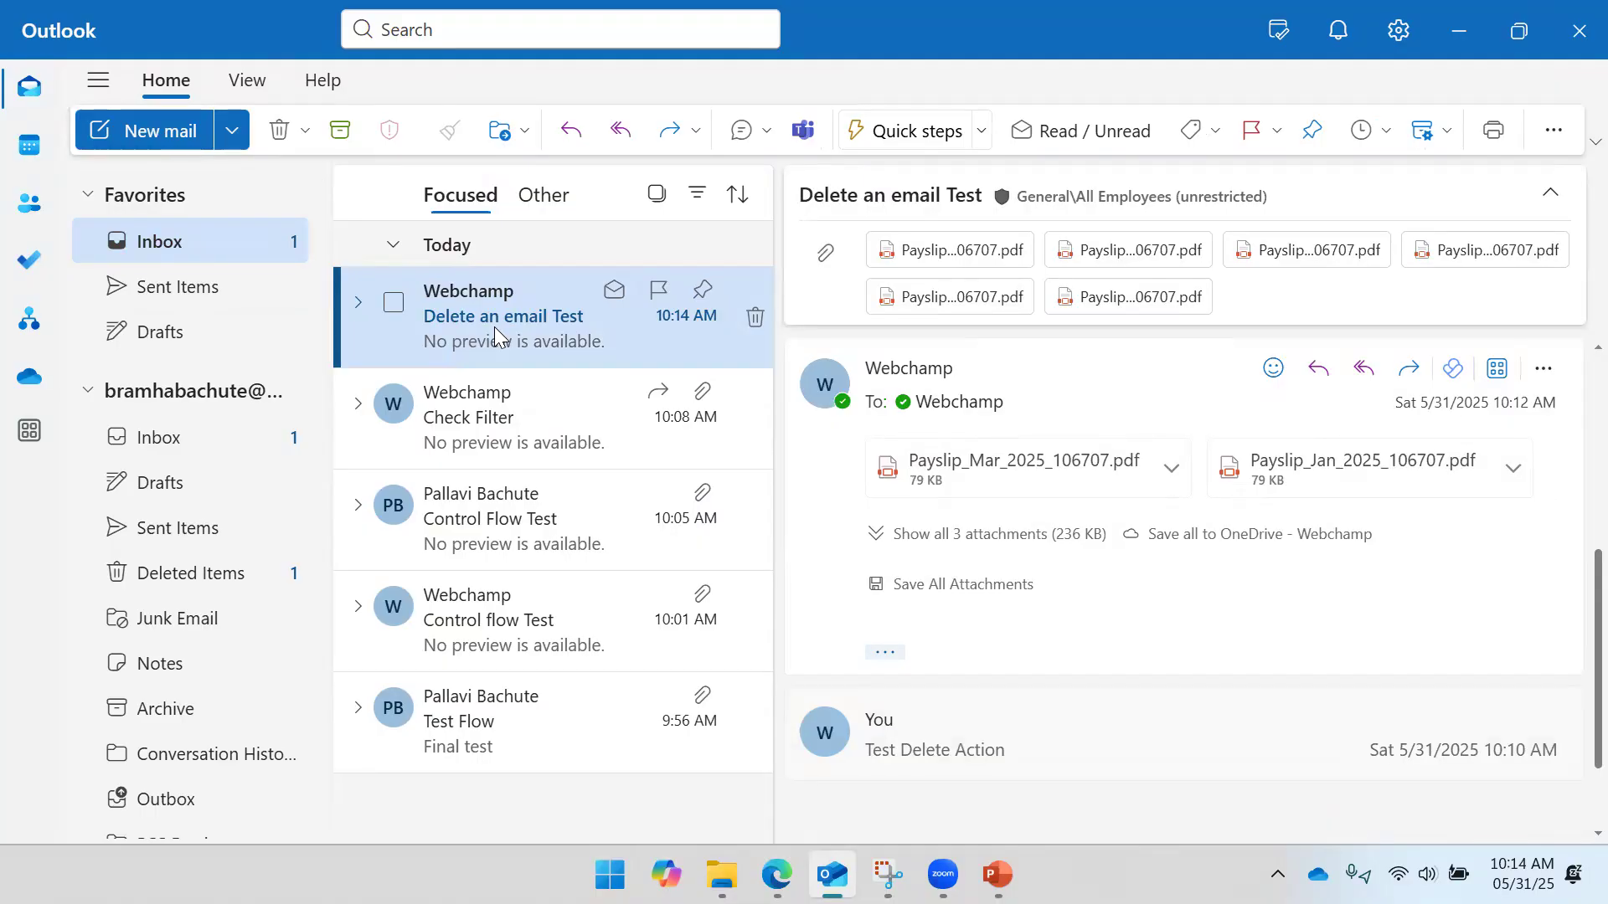
{"action": "left_click", "coordinate": [777, 875]}
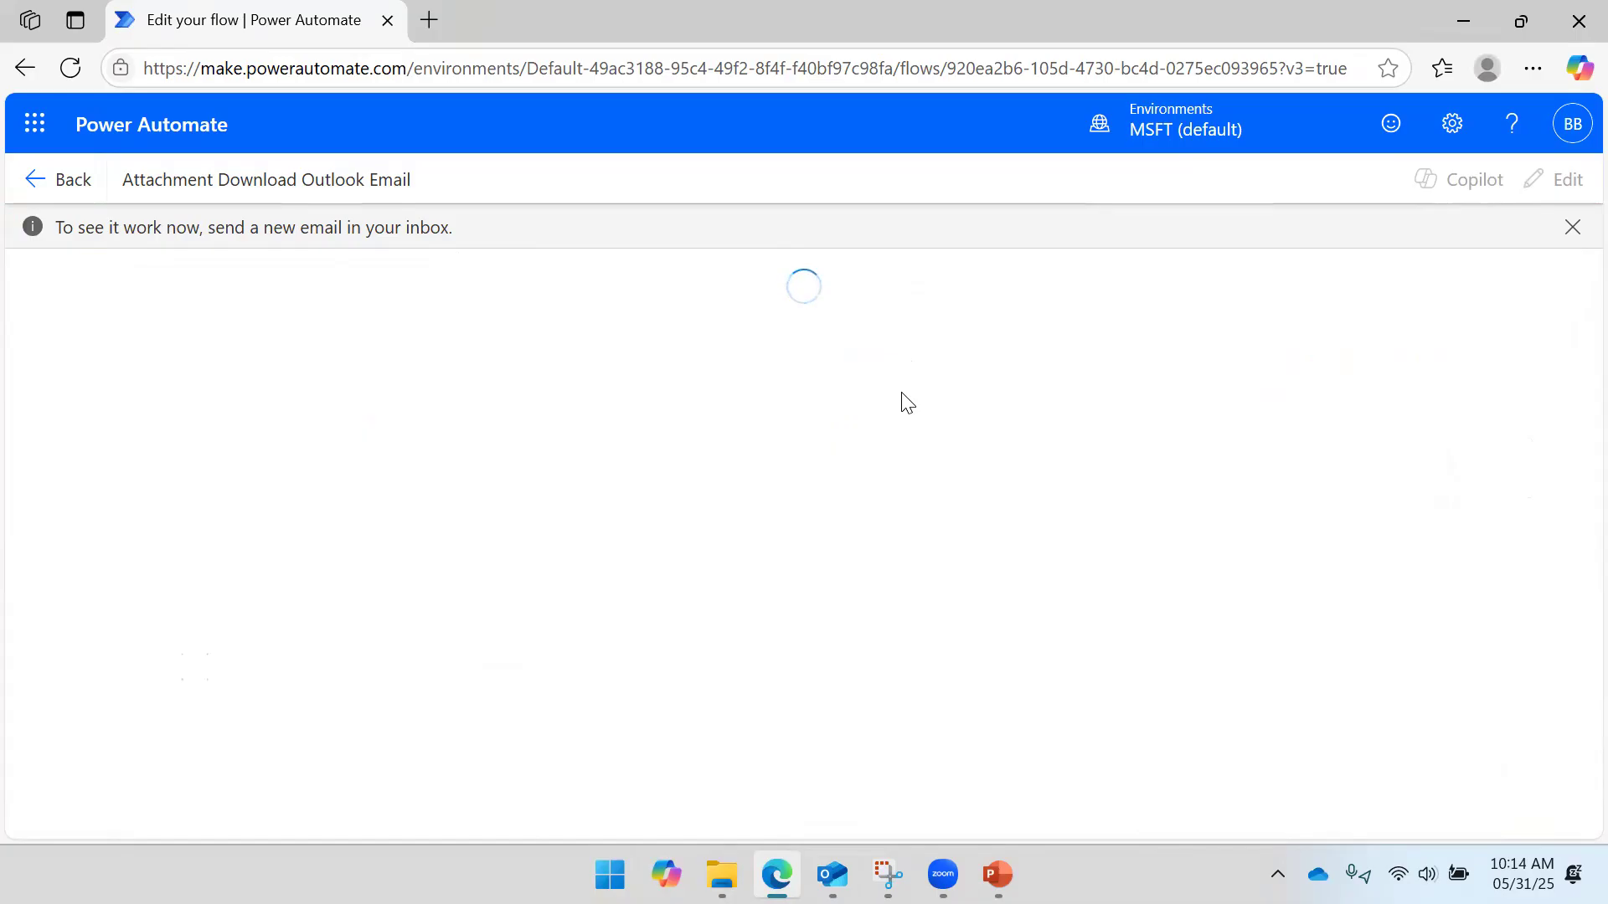
{"action": "left_click", "coordinate": [833, 875]}
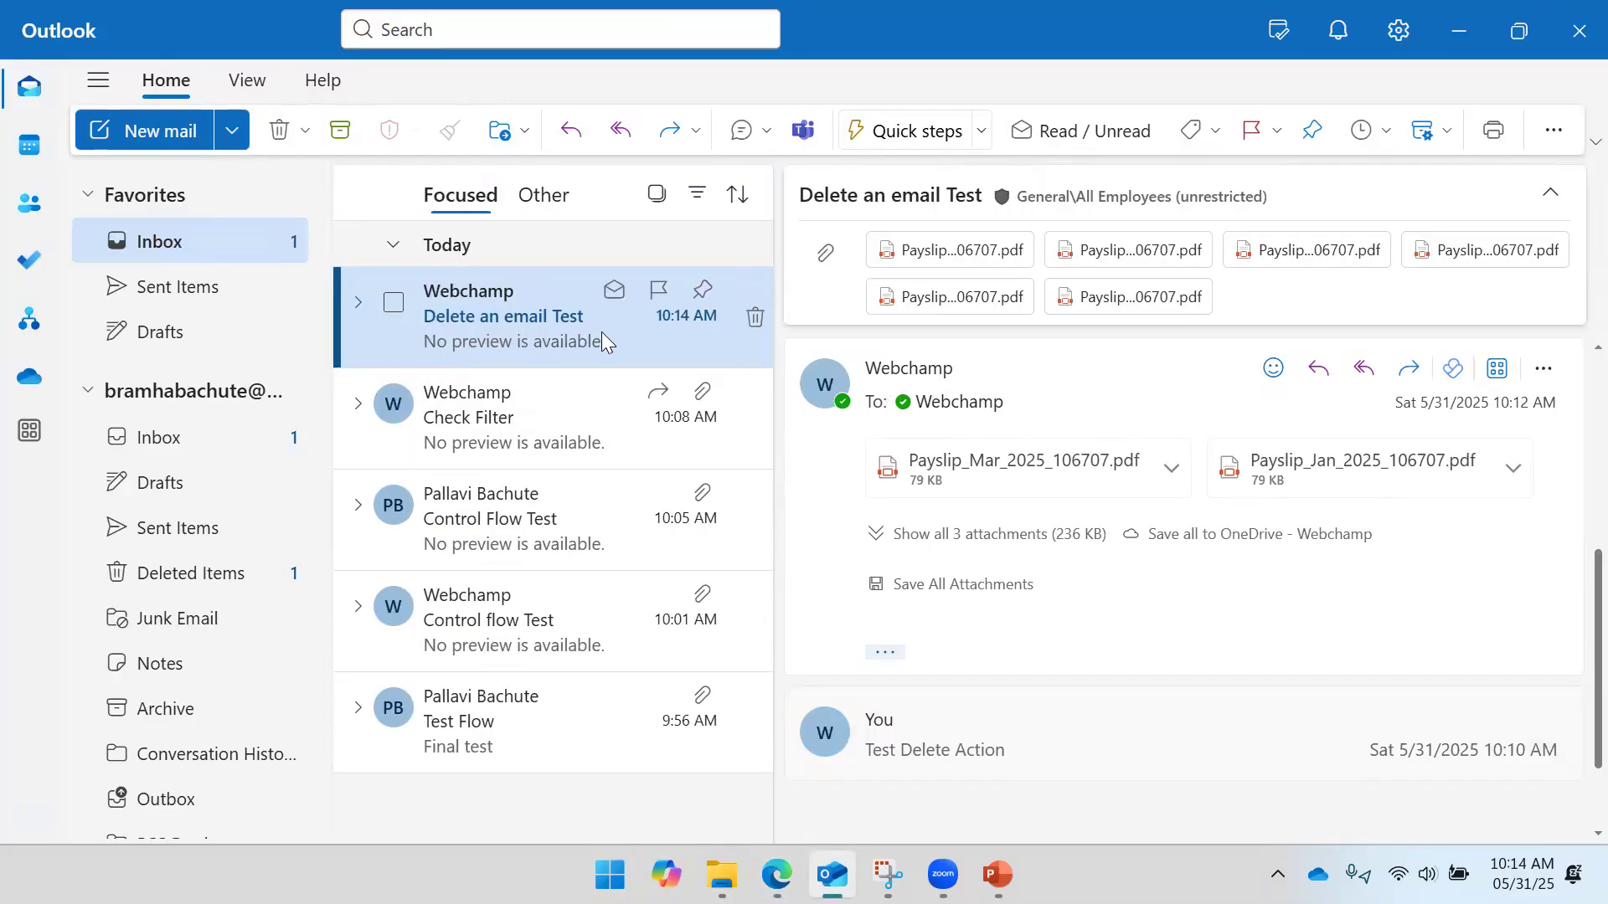
{"action": "left_click", "coordinate": [526, 402]}
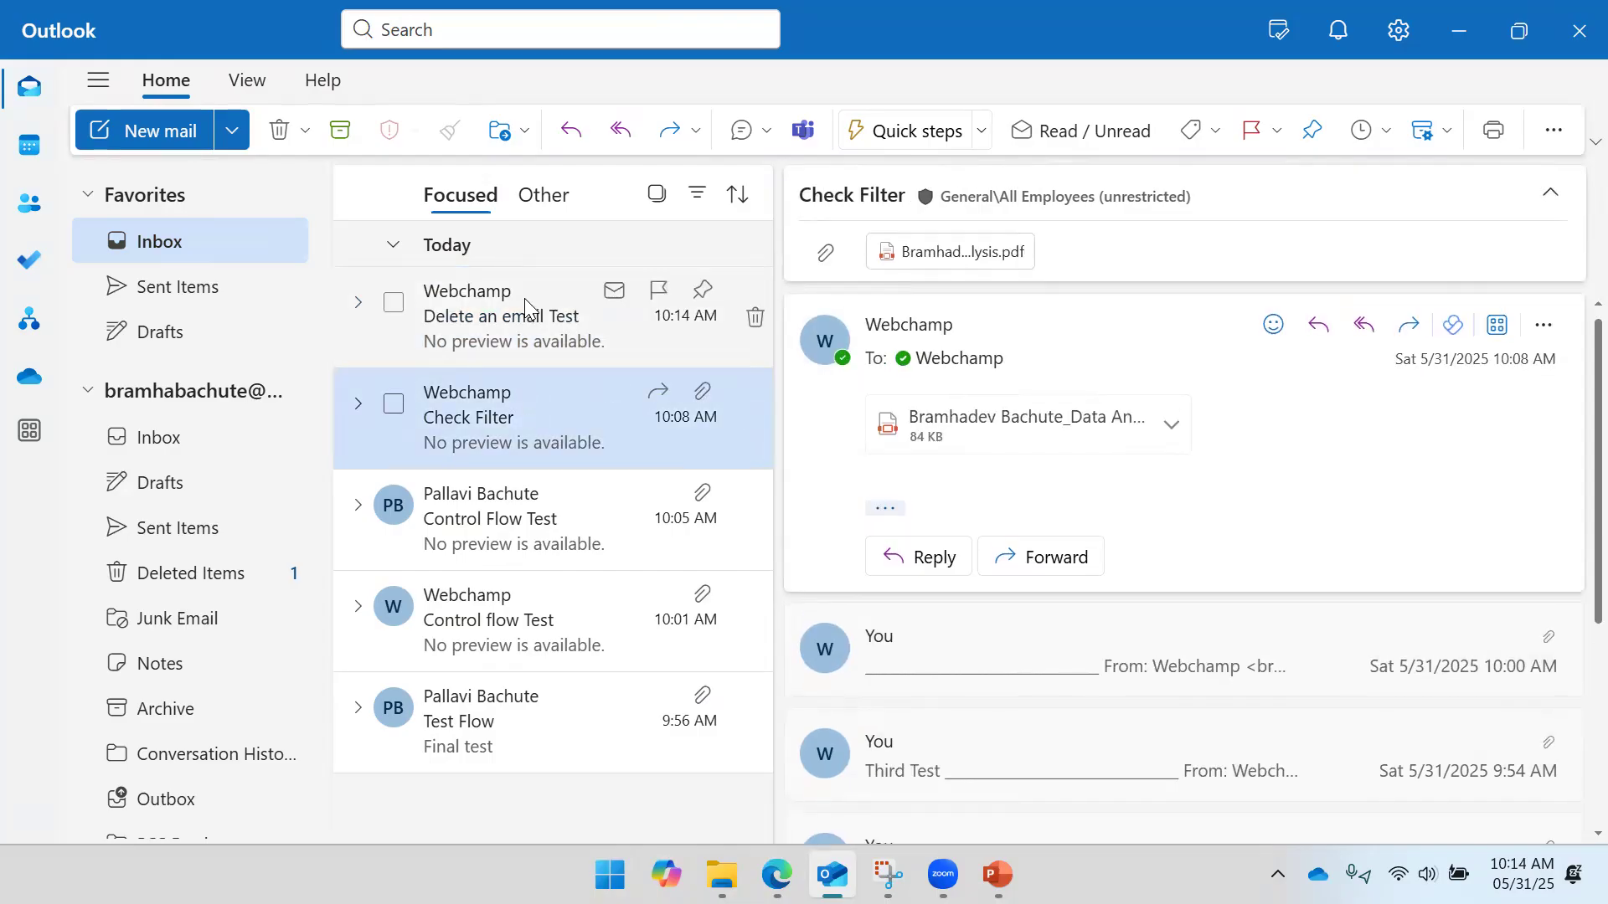
{"action": "left_click", "coordinate": [526, 309]}
- Recheck the inbox emails, then minimize Outlook and pan to the flow's test run
{"action": "left_click", "coordinate": [1458, 30]}
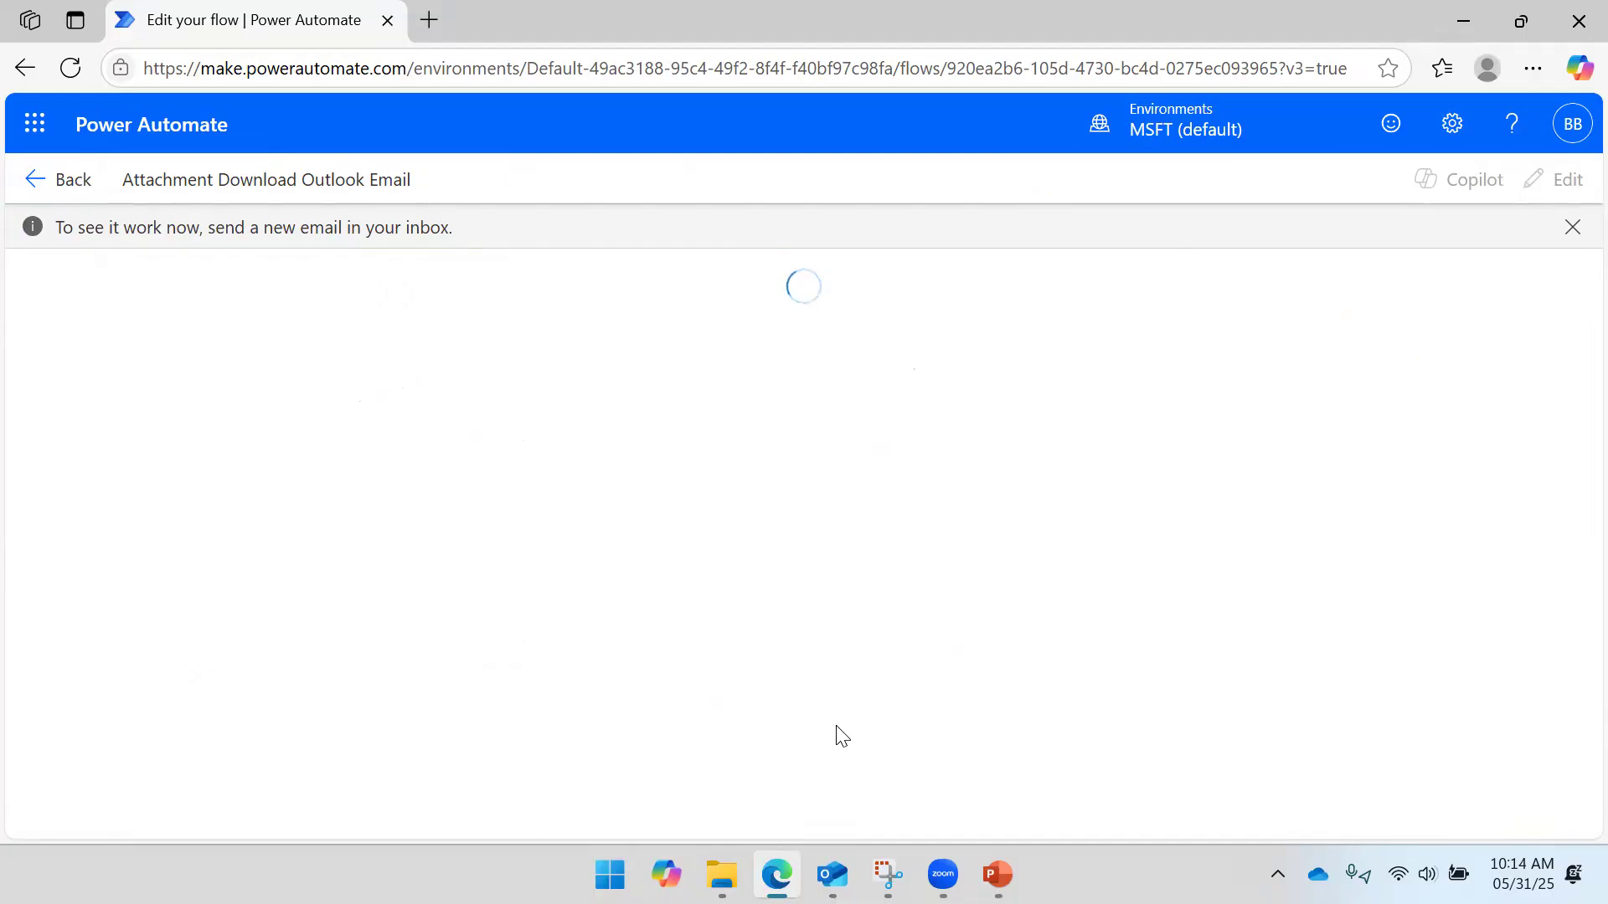
{"action": "left_click", "coordinate": [832, 874]}
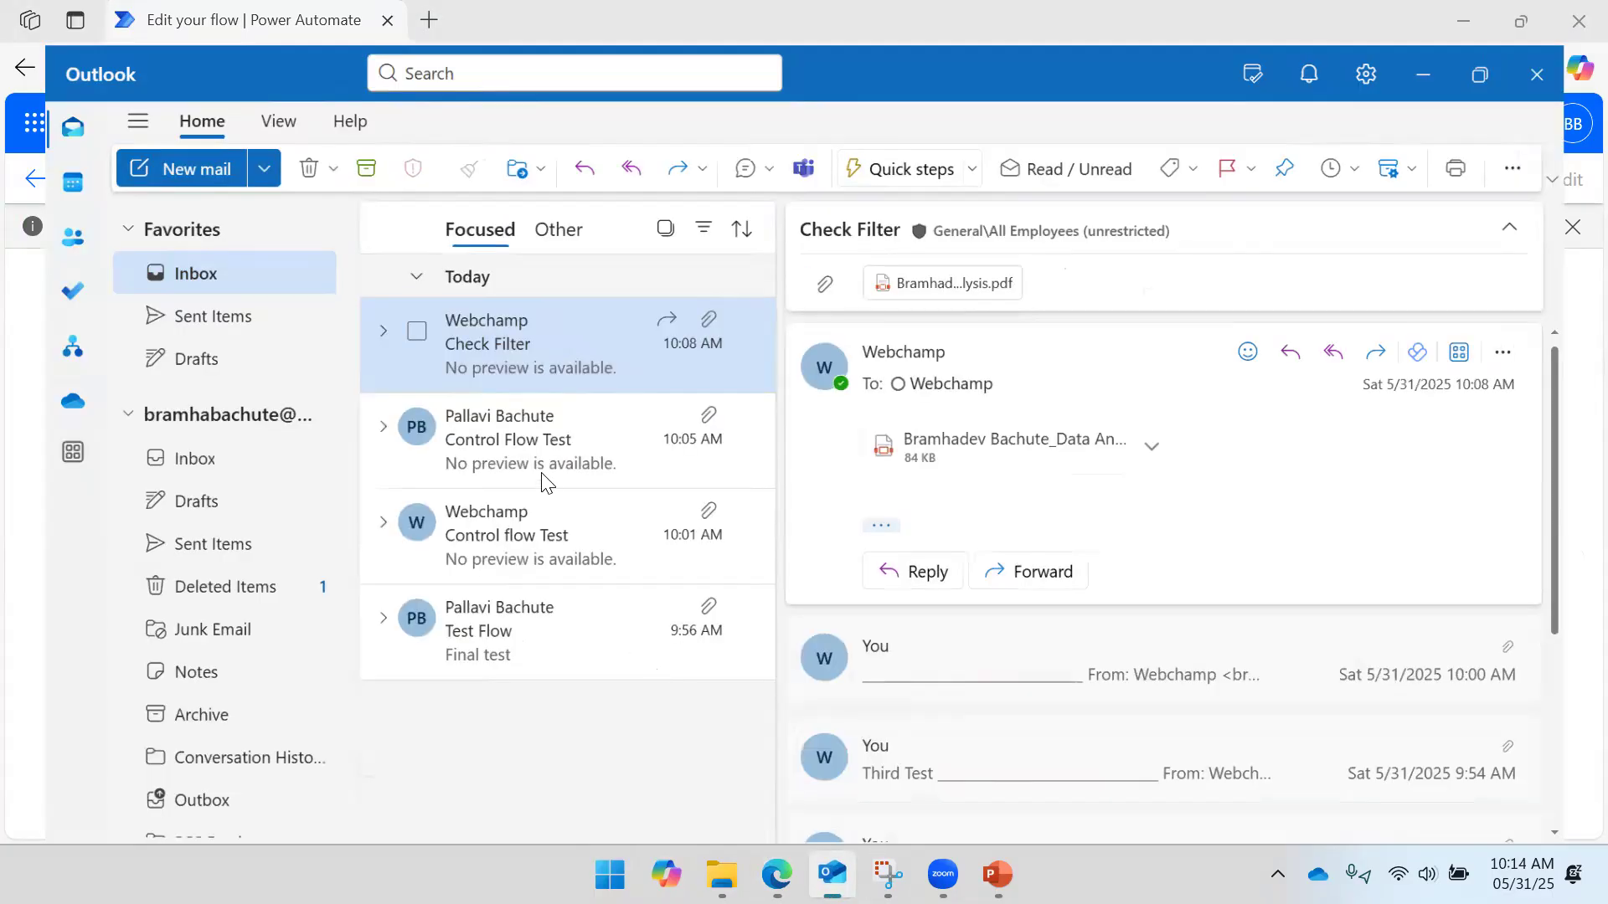
{"action": "left_click", "coordinate": [517, 405]}
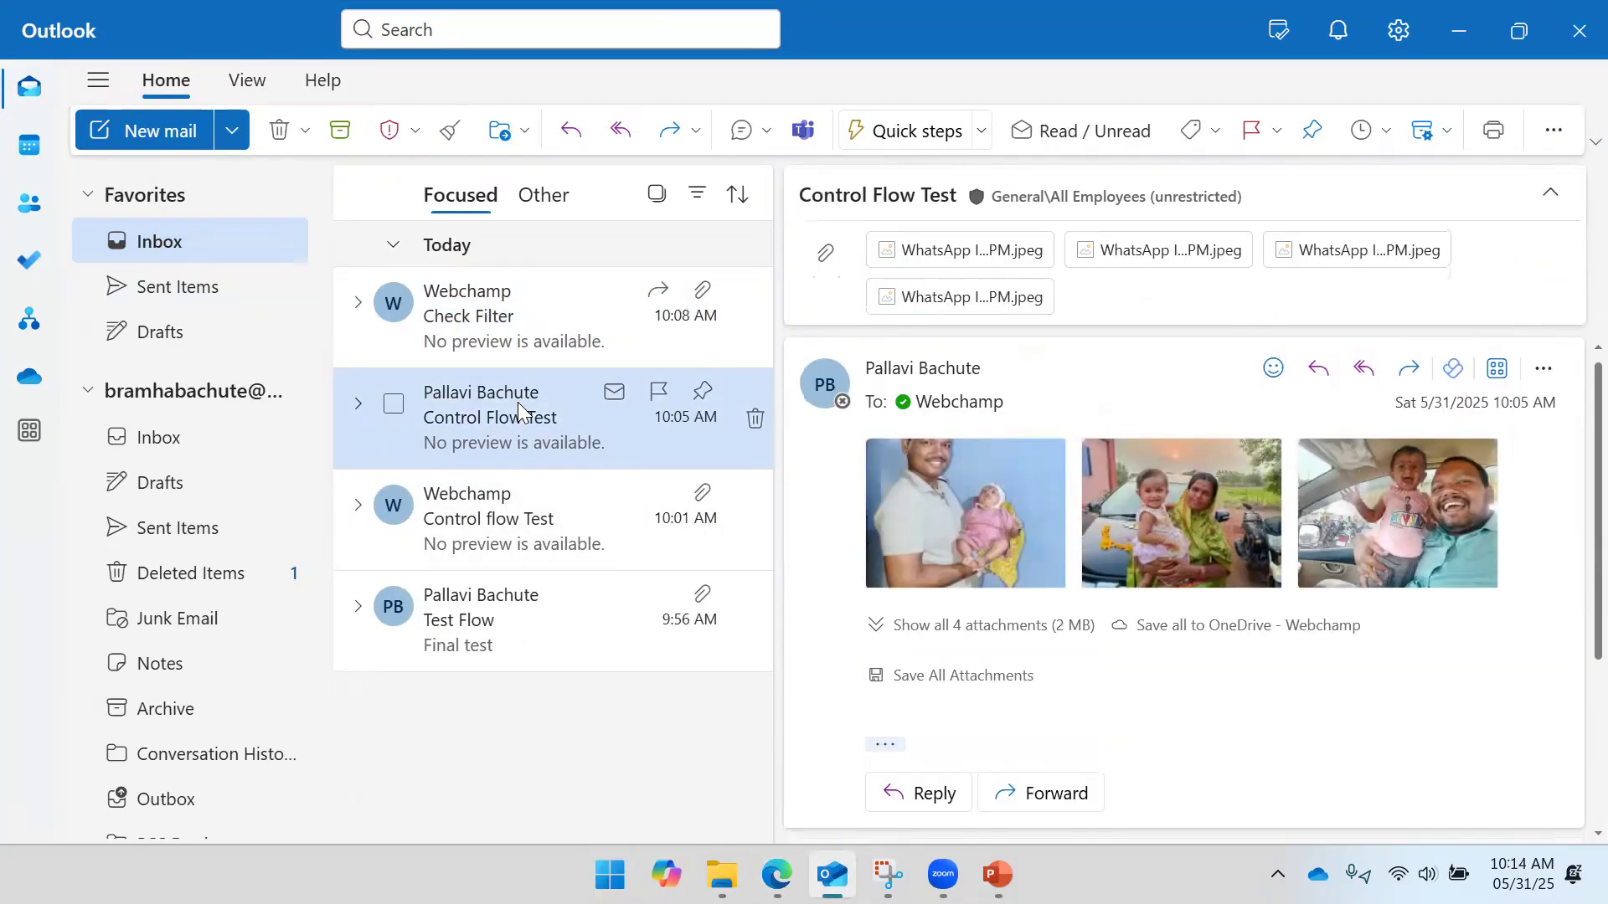
{"action": "left_click", "coordinate": [522, 337]}
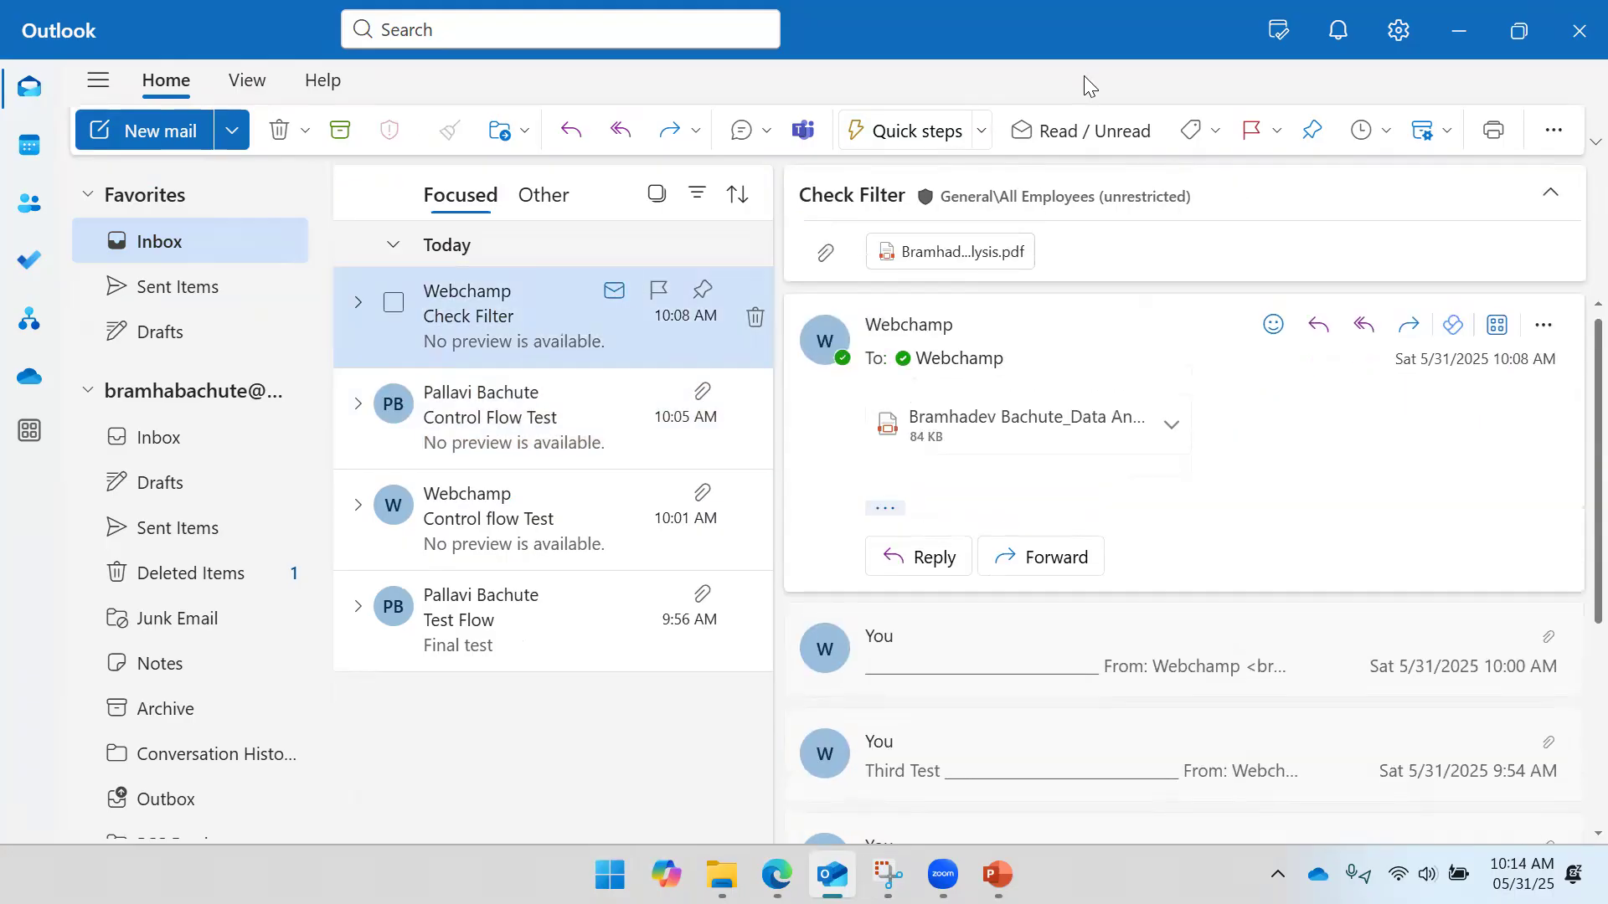
{"action": "left_click", "coordinate": [1453, 30]}
{"action": "left_click_drag", "start_coordinate": [1056, 371], "coordinate": [798, 376]}
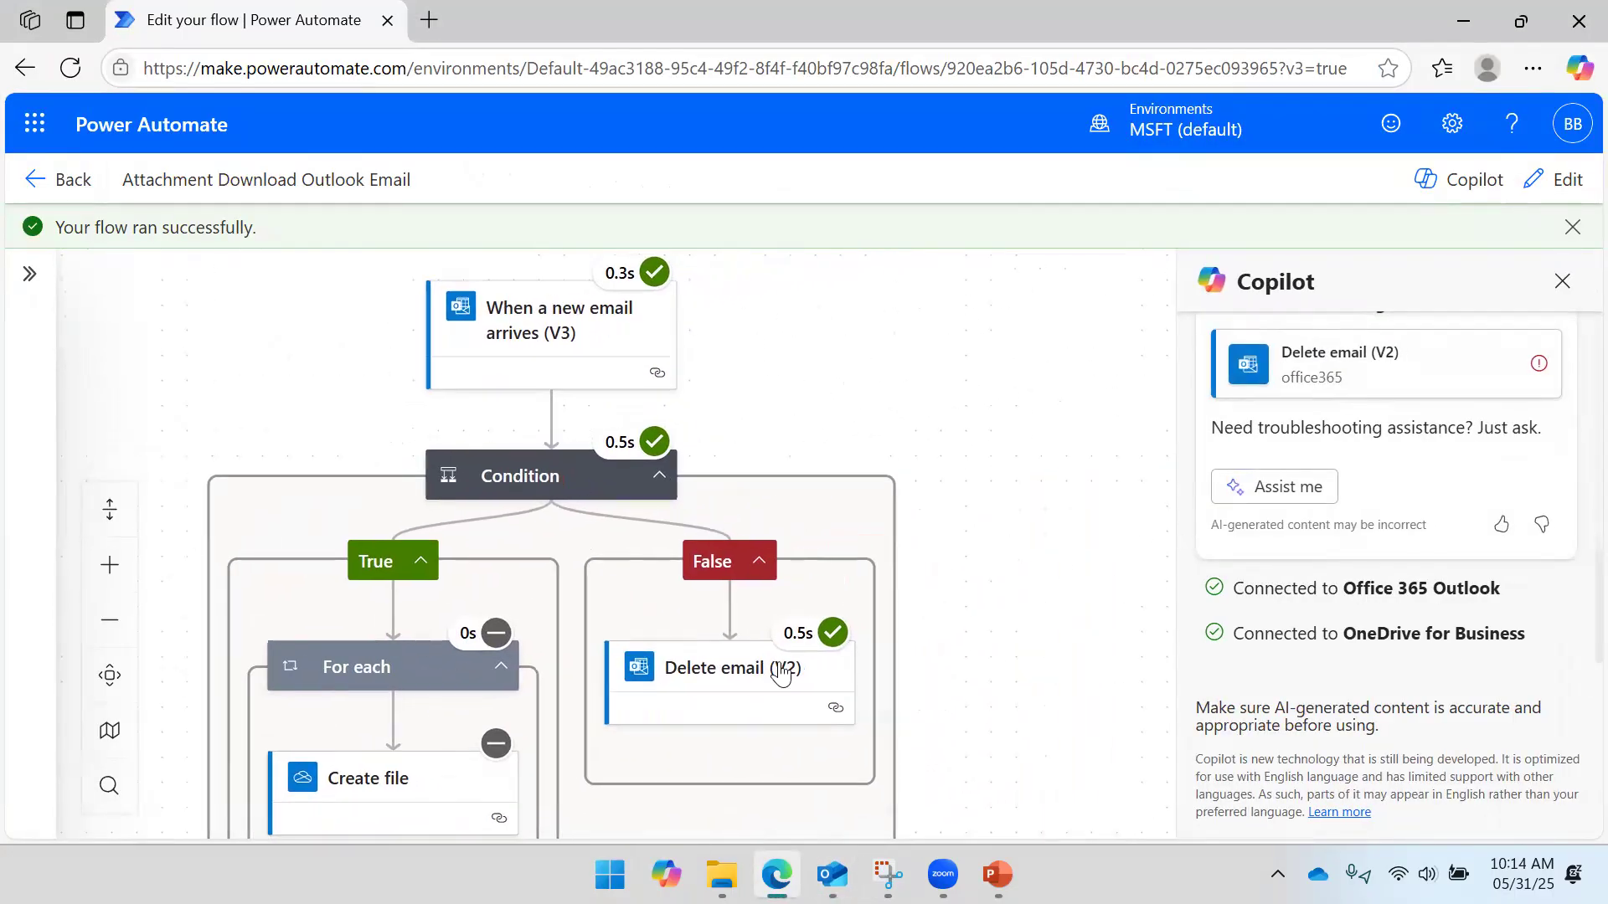
- Confirm Delete email (V2) completed in 0.5s on the False branch, close Copilot, and minimize the browser
{"action": "left_click", "coordinate": [674, 675]}
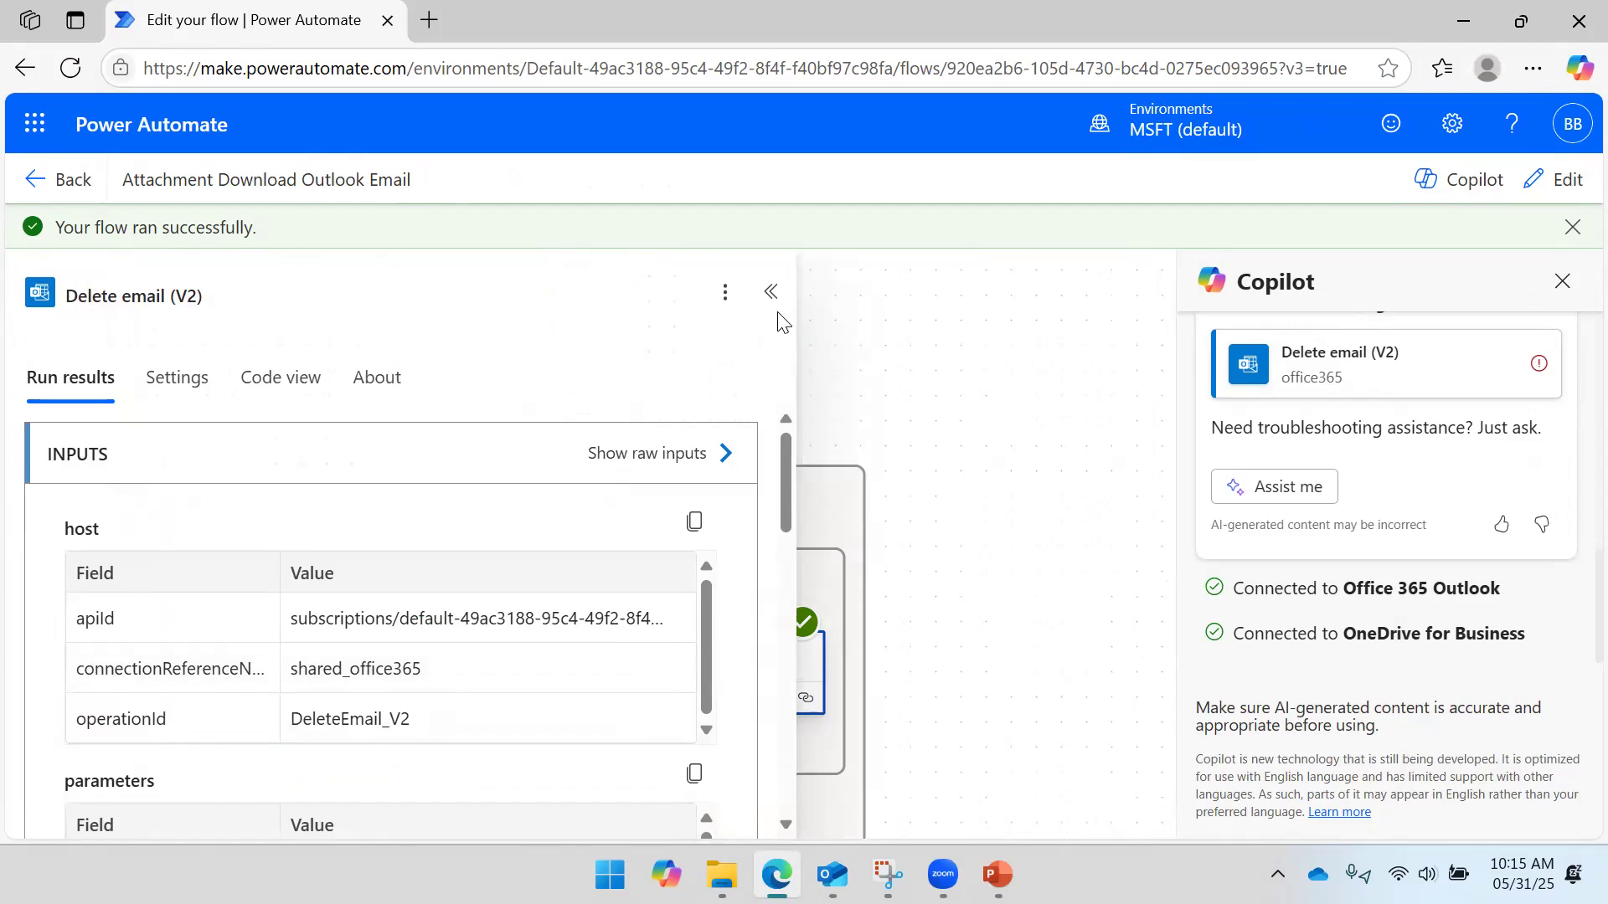
{"action": "left_click", "coordinate": [771, 291]}
{"action": "left_click_drag", "start_coordinate": [966, 427], "coordinate": [1094, 345]}
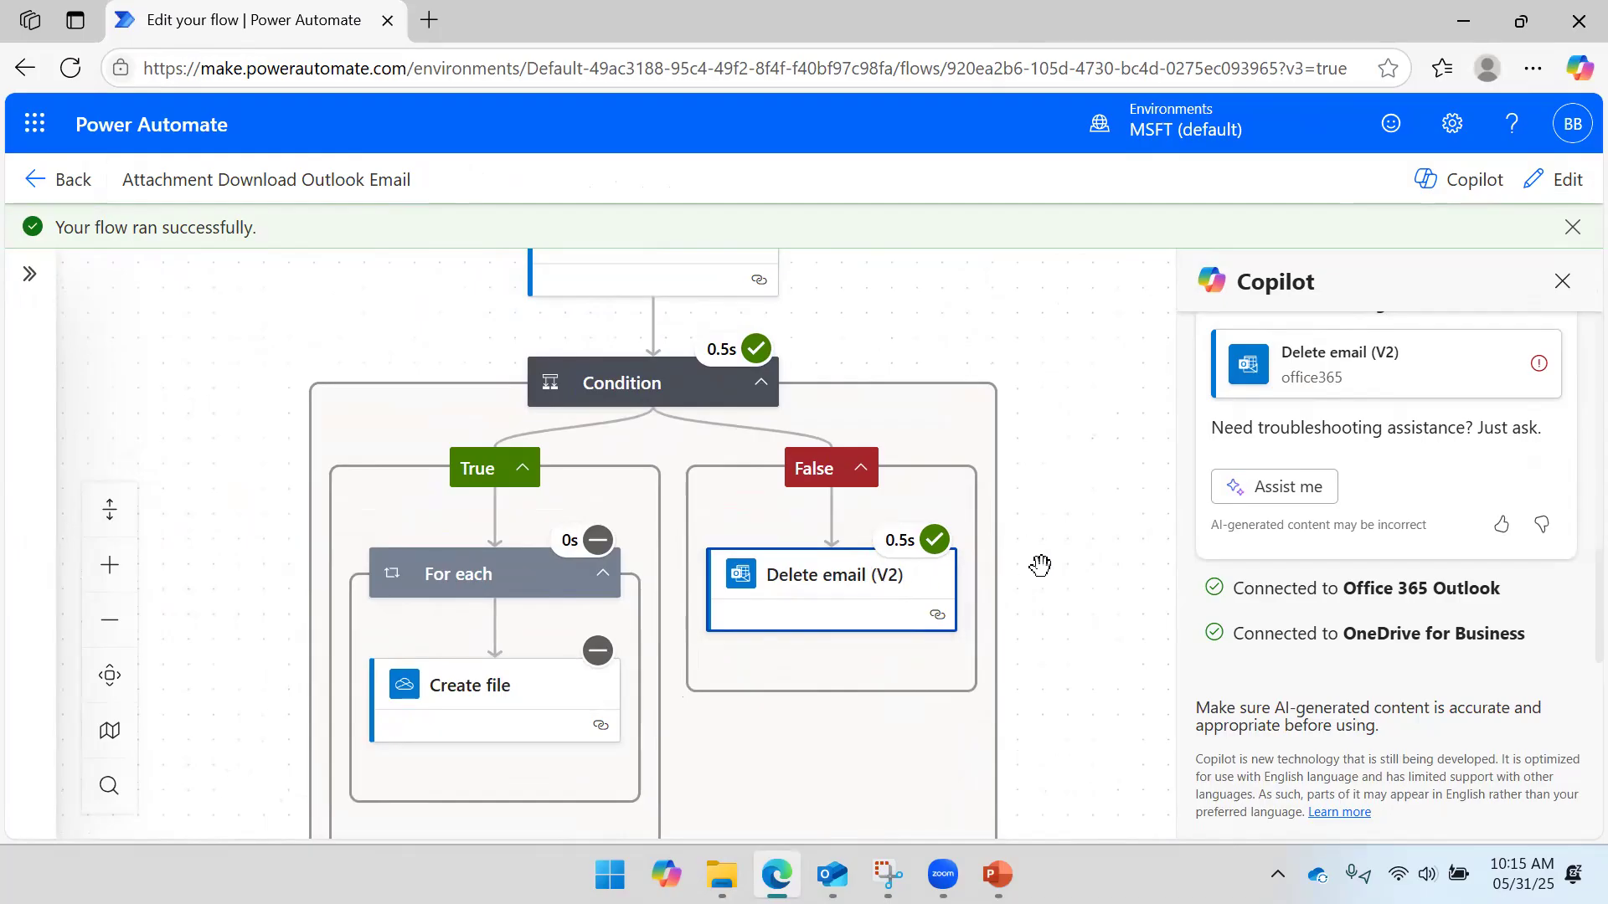
{"action": "left_click", "coordinate": [832, 874]}
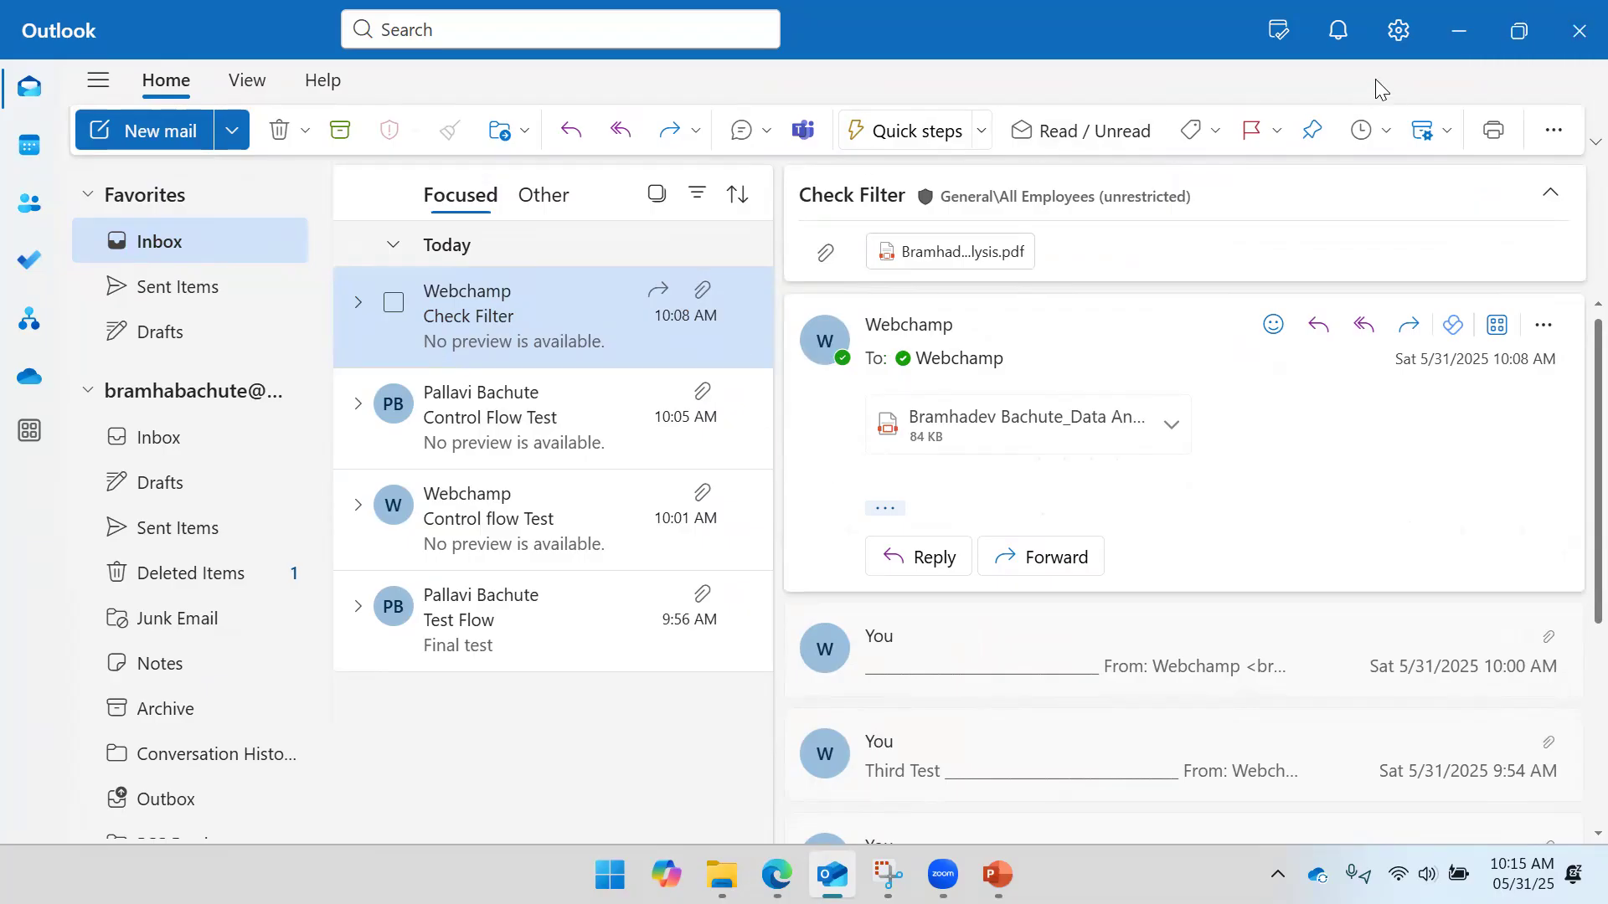
{"action": "left_click", "coordinate": [1463, 37]}
{"action": "left_click_drag", "start_coordinate": [979, 312], "coordinate": [1021, 394]}
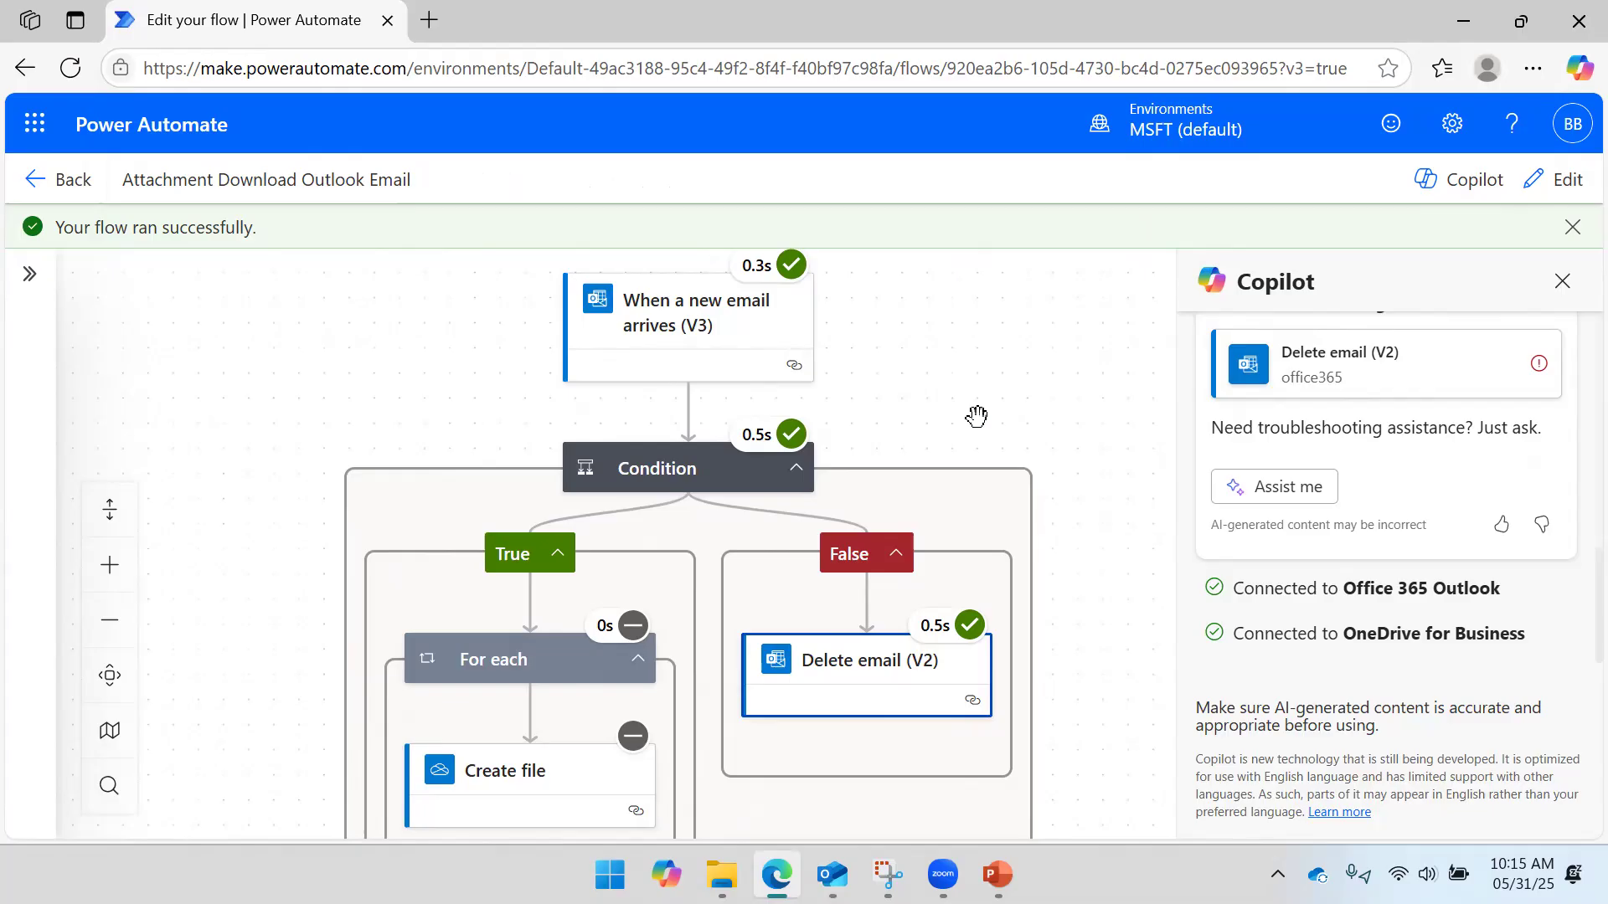
{"action": "left_click", "coordinate": [1558, 283]}
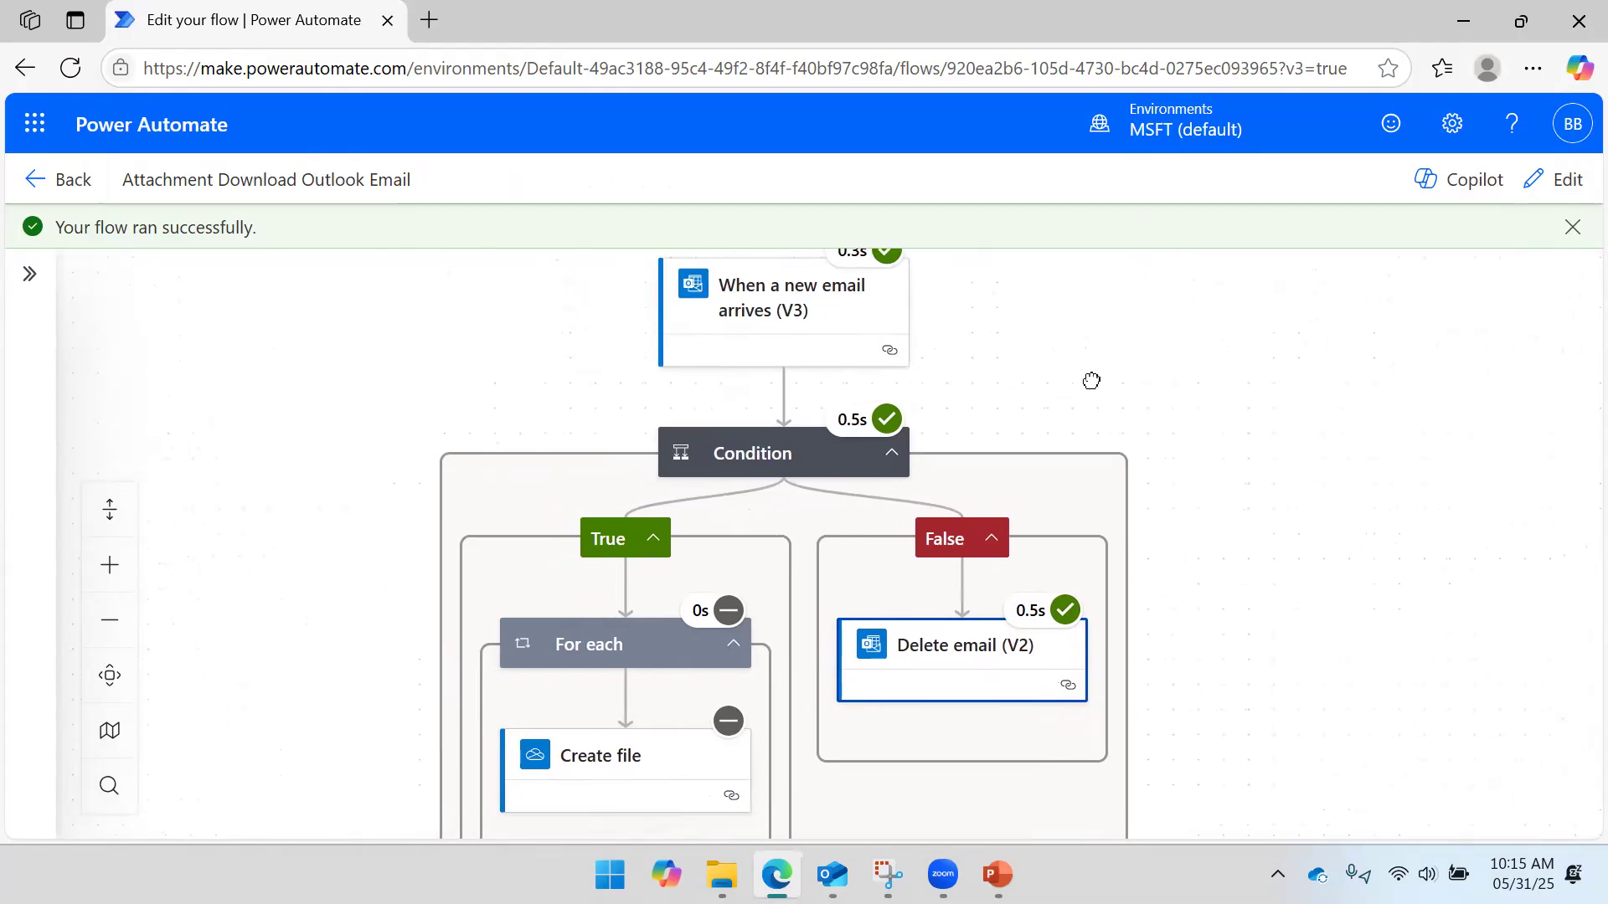
{"action": "left_click_drag", "start_coordinate": [1095, 379], "coordinate": [1137, 355]}
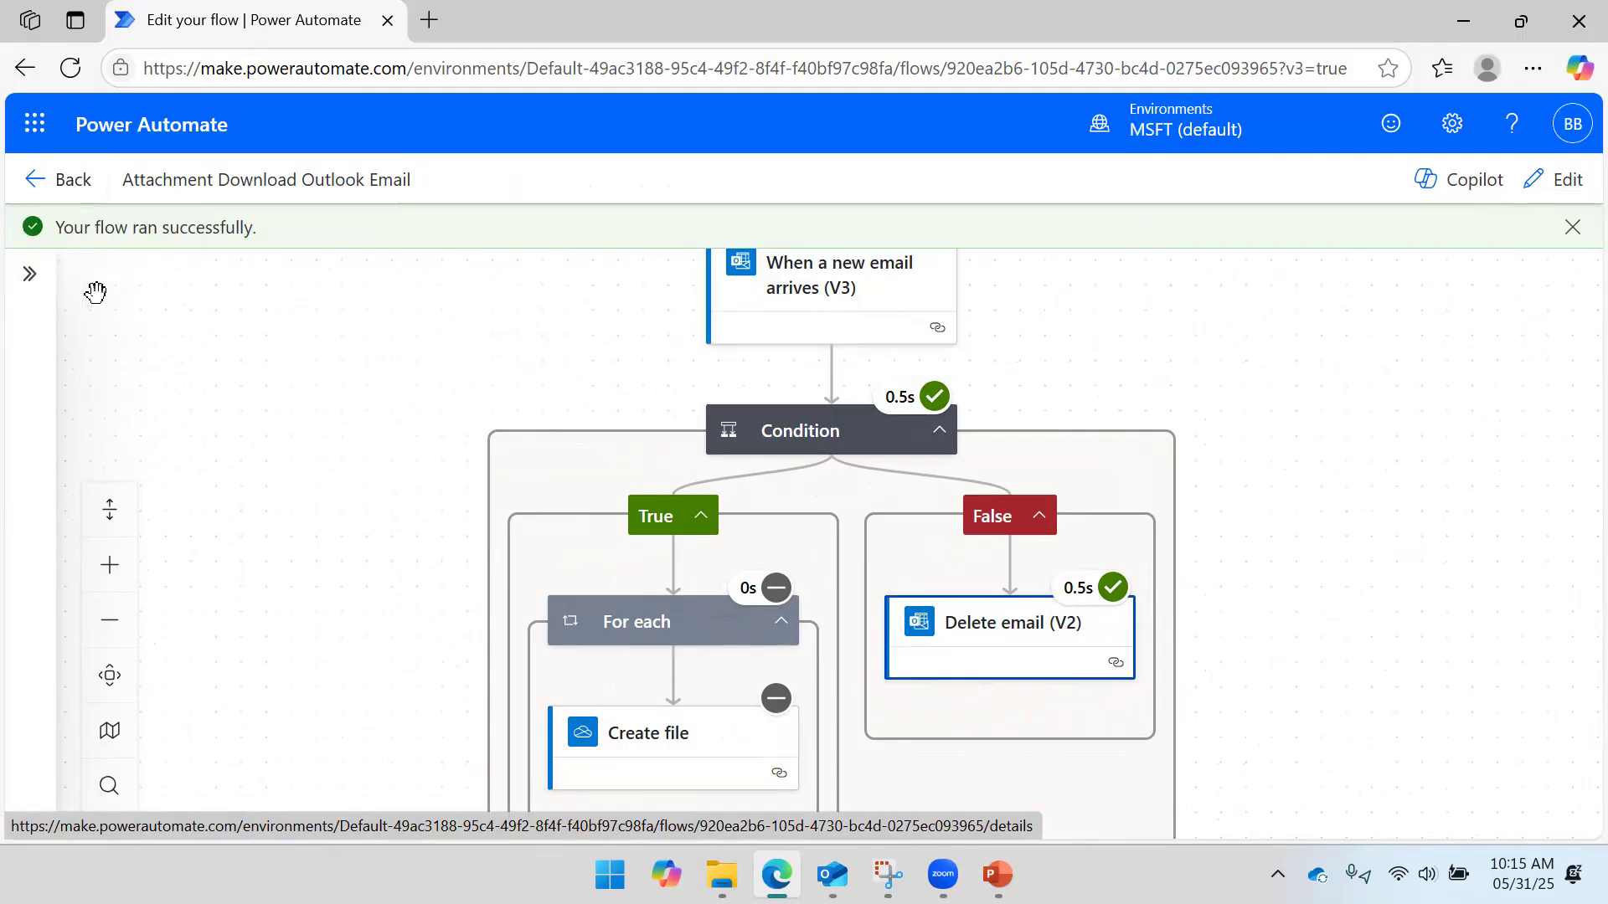
{"action": "left_click", "coordinate": [1450, 33]}
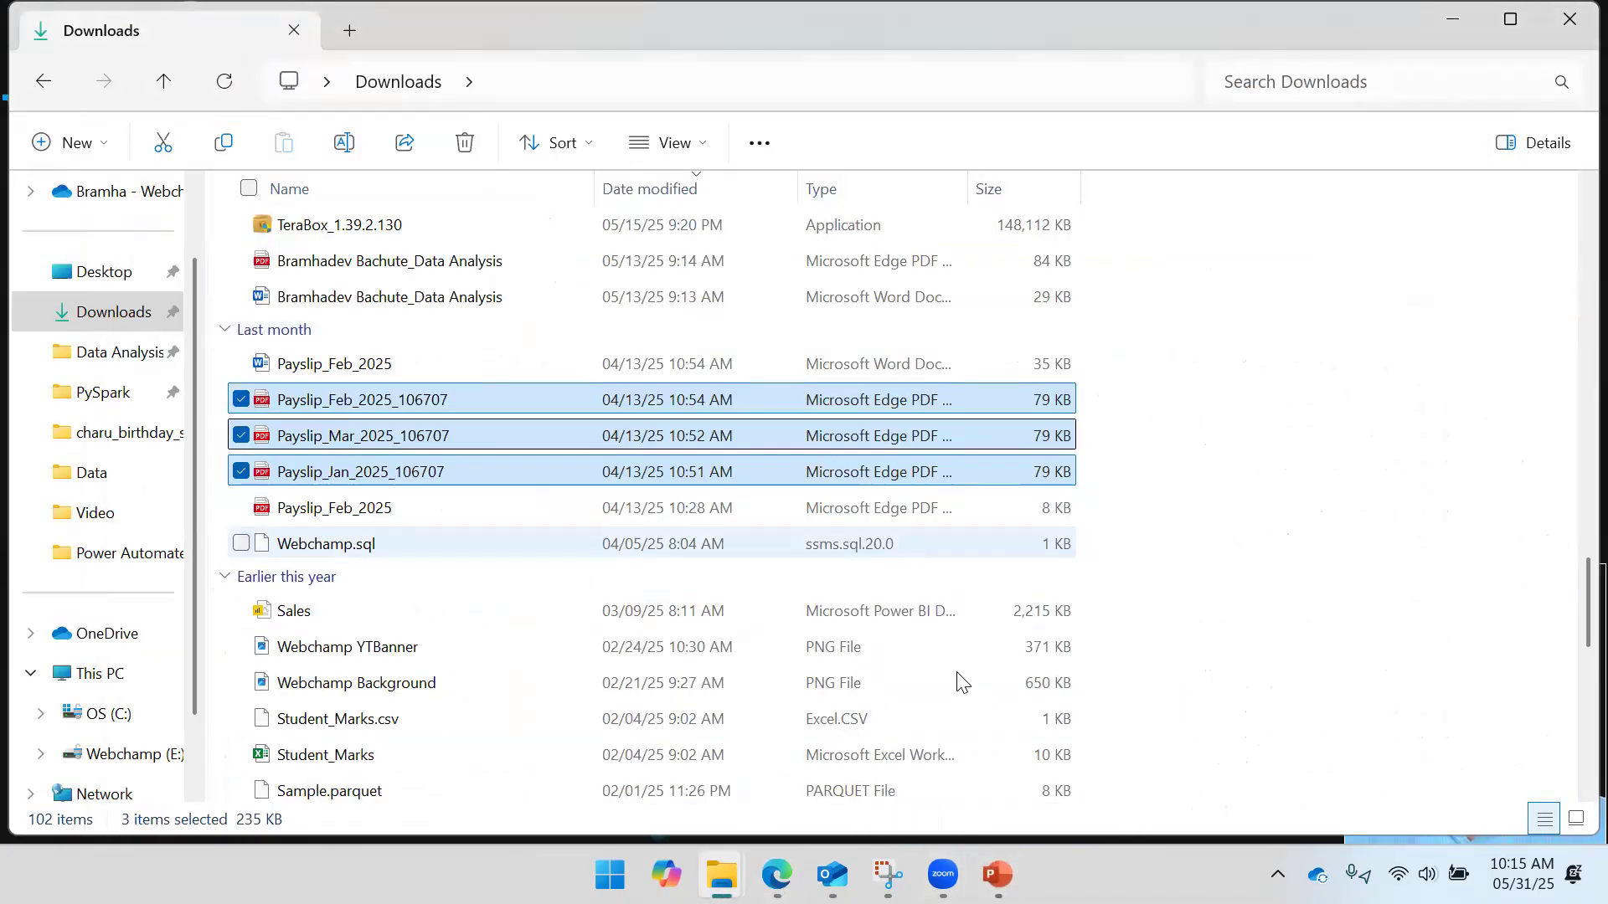
- Return to the PowerPoint slide show and advance past 'Add an Action' and 'Define Parameters' to 'Conditional Filtering'
{"action": "left_click", "coordinate": [997, 875]}
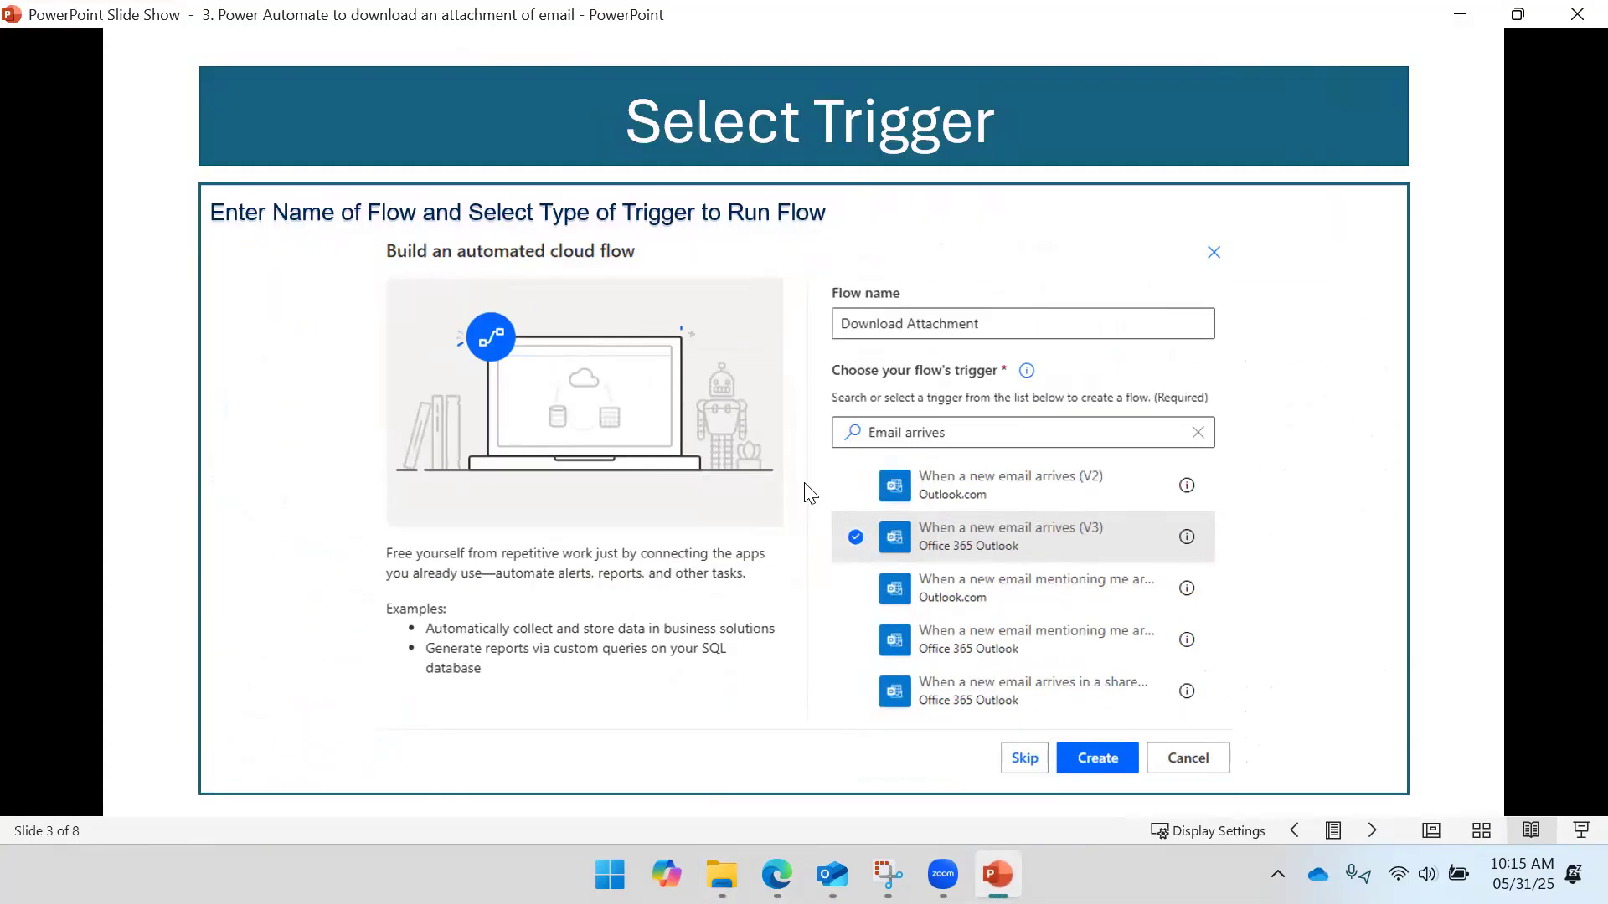
{"action": "left_click", "coordinate": [875, 303]}
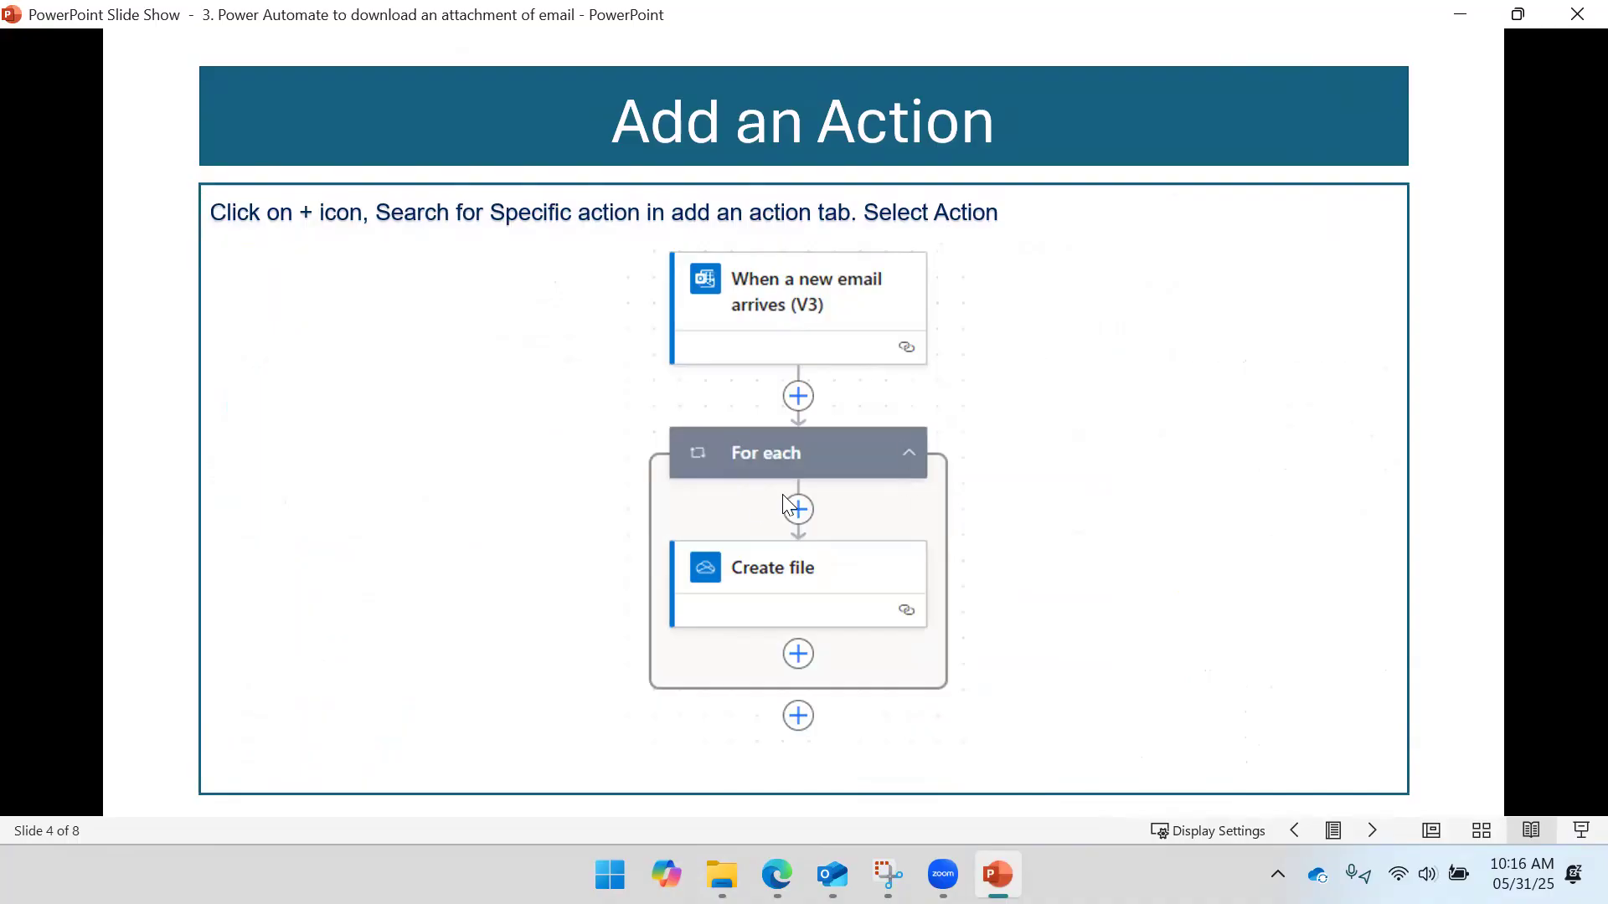
{"action": "left_click", "coordinate": [885, 454]}
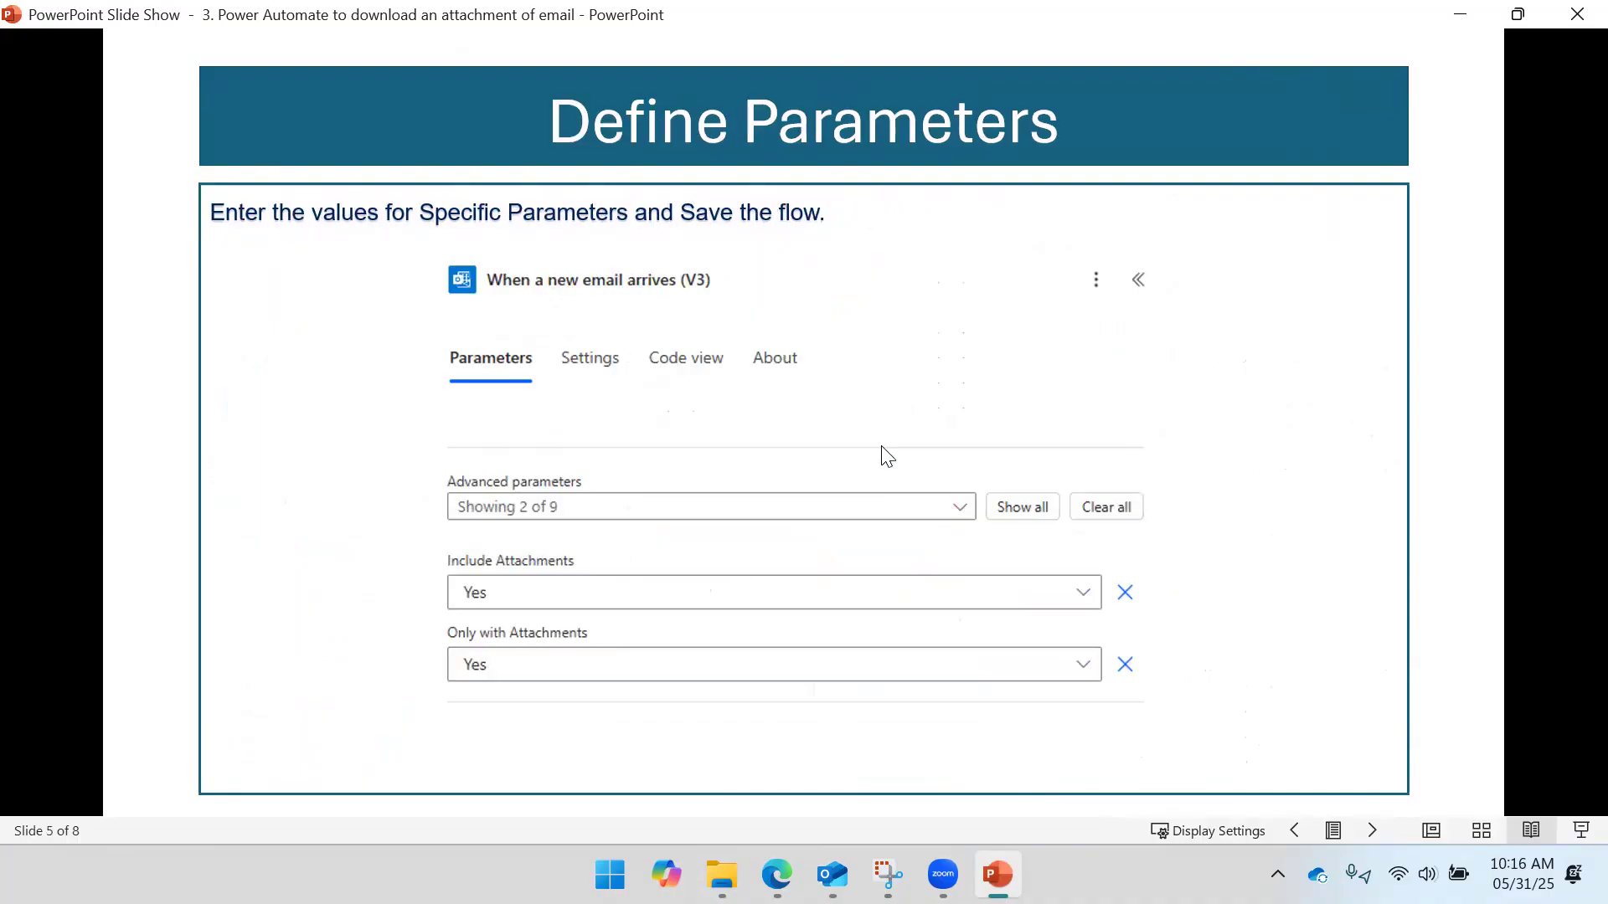
{"action": "left_click", "coordinate": [845, 303]}
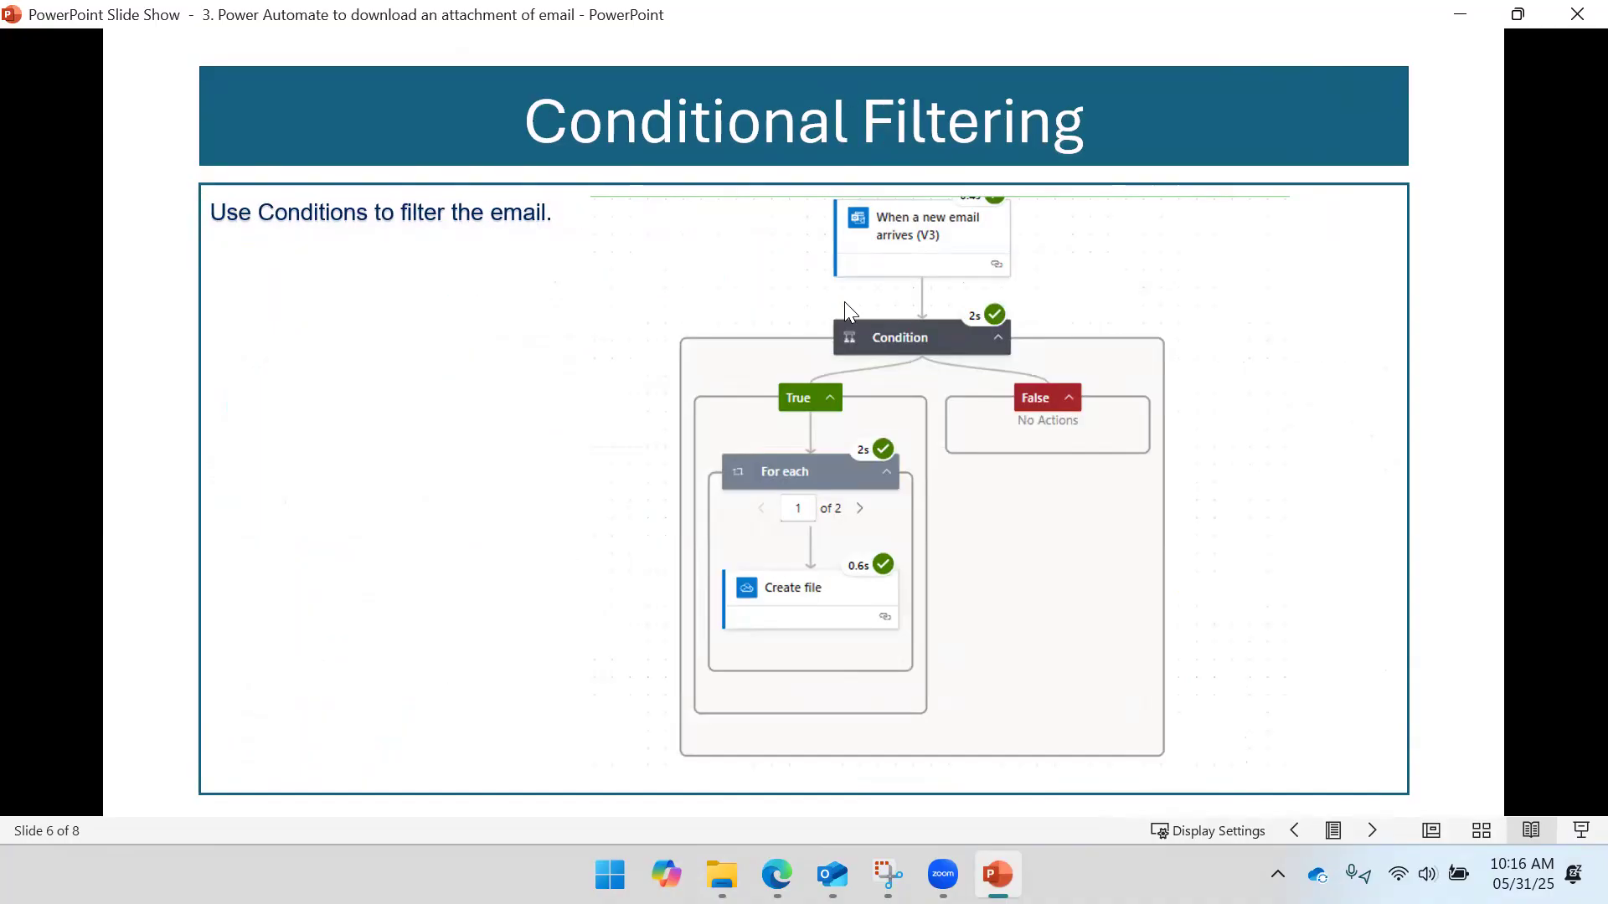